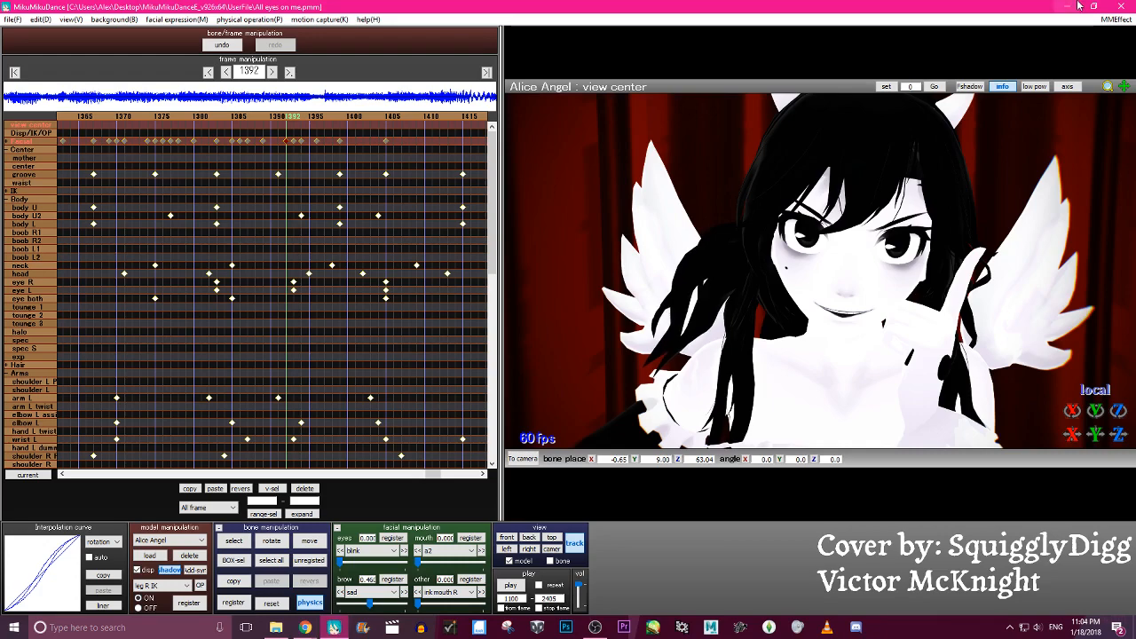
# Restore the maximized animation window so it sits beside the live chat, and move the timeline to frame 1366
pyautogui.click(1096, 7)
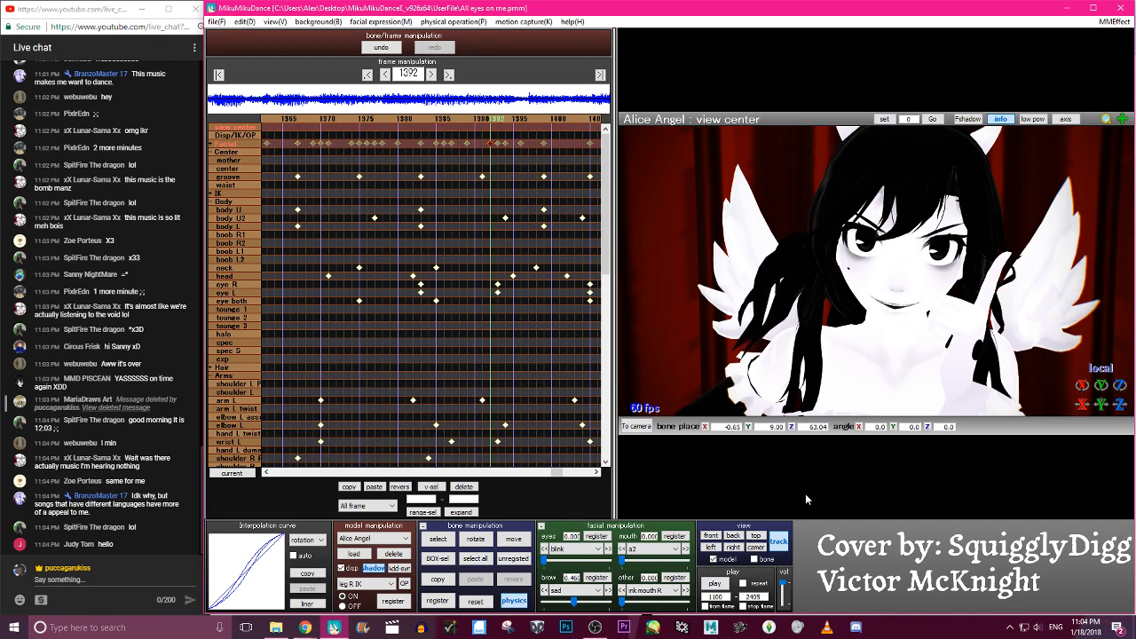
pyautogui.click(370, 119)
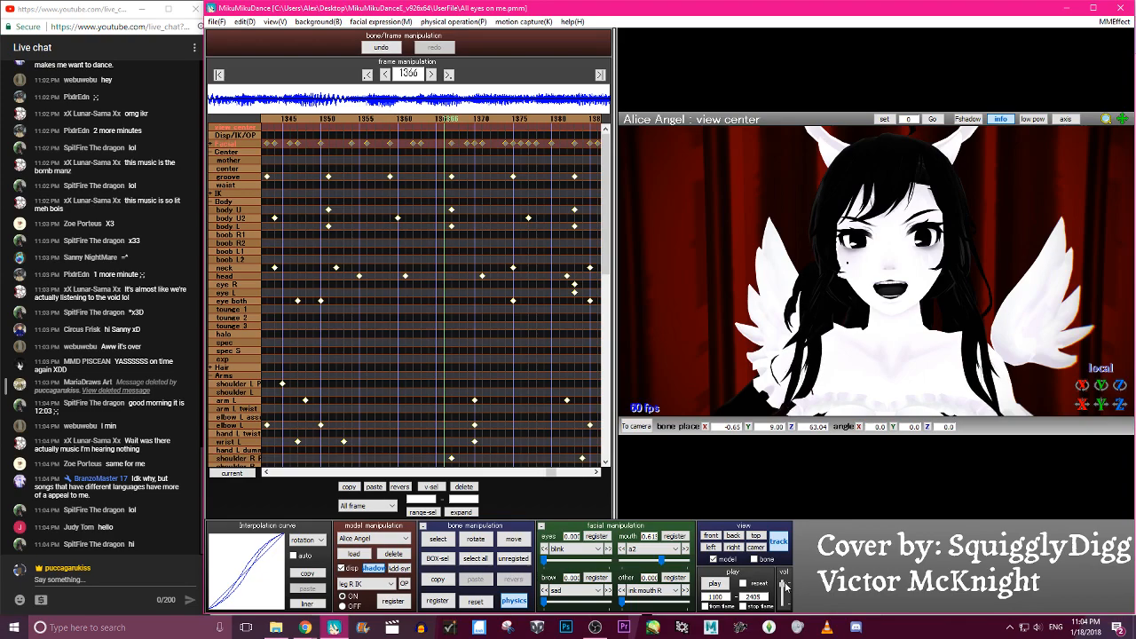
# Switch to Chrome, adjust the playback volume of the Touhou Arrangements video, and return to MikuMikuDance
pyautogui.click(304, 628)
pyautogui.click(265, 573)
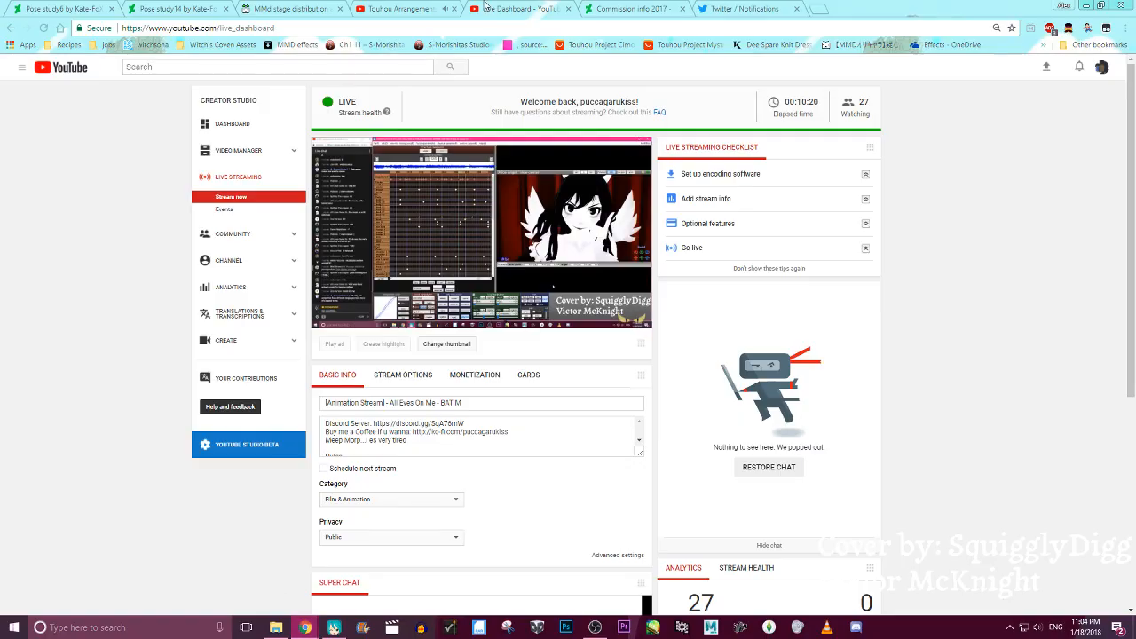
pyautogui.click(429, 8)
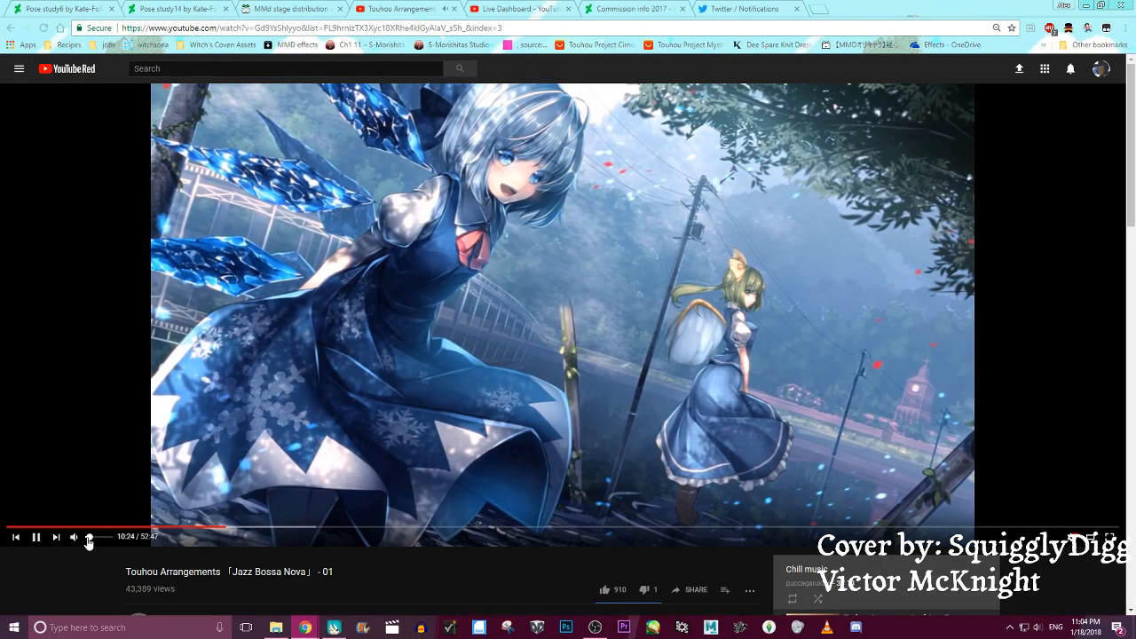
pyautogui.moveTo(301, 633)
pyautogui.click(368, 568)
pyautogui.click(333, 628)
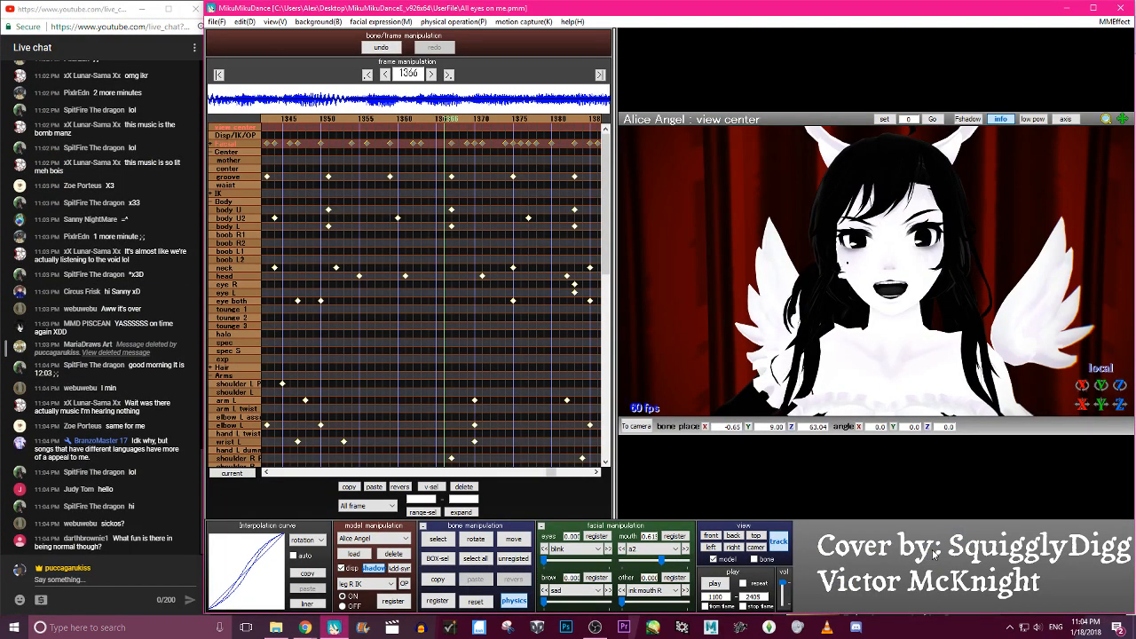
# Adjust the YouTube window's volume level in the system Volume Mixer and dismiss the mixer
pyautogui.rightClick(1036, 627)
pyautogui.click(1021, 563)
pyautogui.moveTo(972, 596); pyautogui.dragTo(1098, 596)
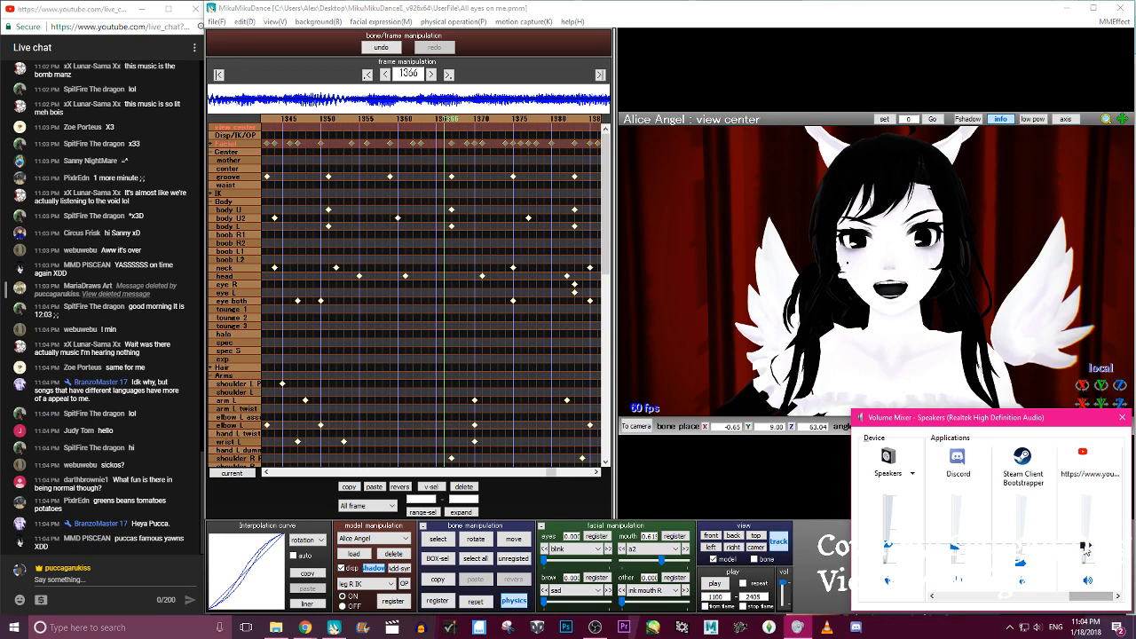
pyautogui.click(813, 564)
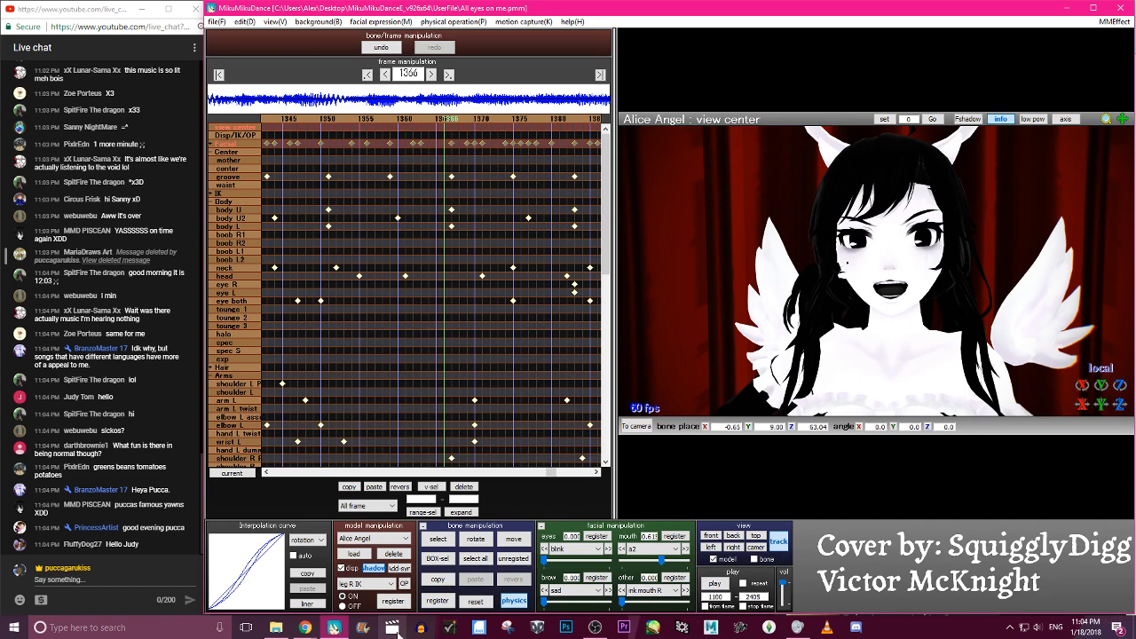
# Switch to OBS to check the microphone and desktop audio levels, and return to MikuMikuDance
pyautogui.click(594, 628)
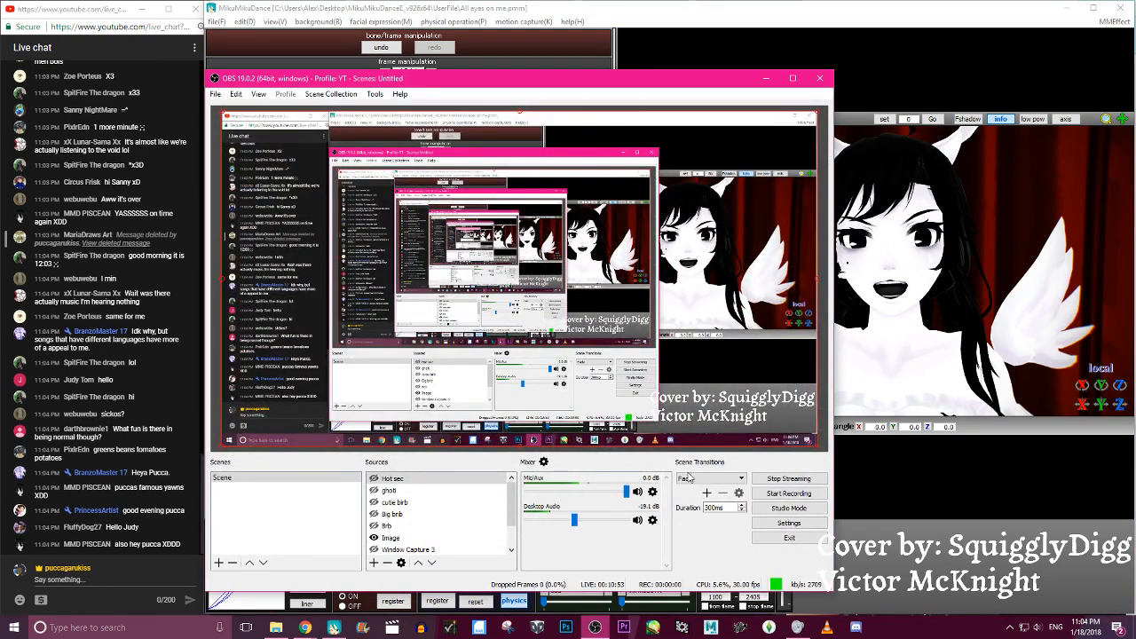
pyautogui.moveTo(596, 631)
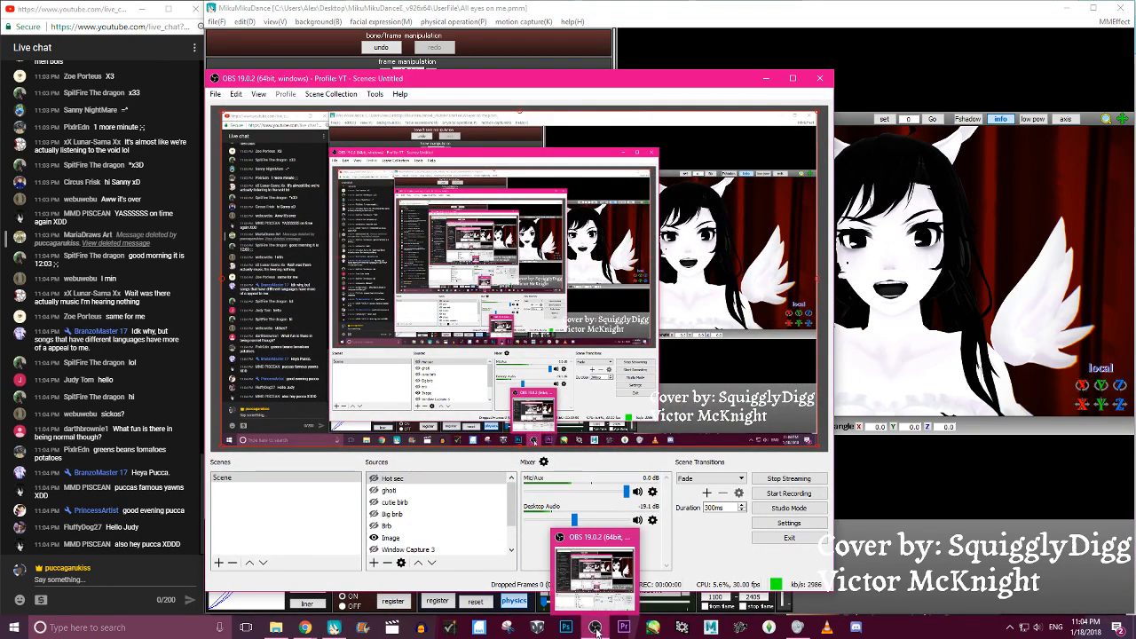
pyautogui.click(595, 628)
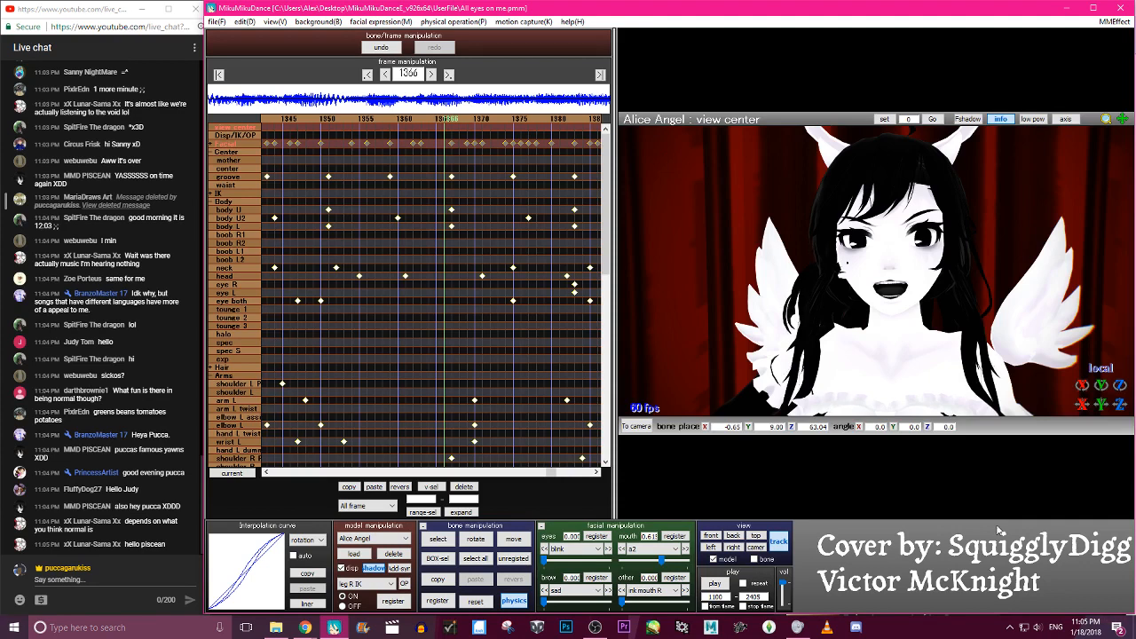
# Play back the Alice Angel animation to review the motion, and stop the playback
pyautogui.click(716, 584)
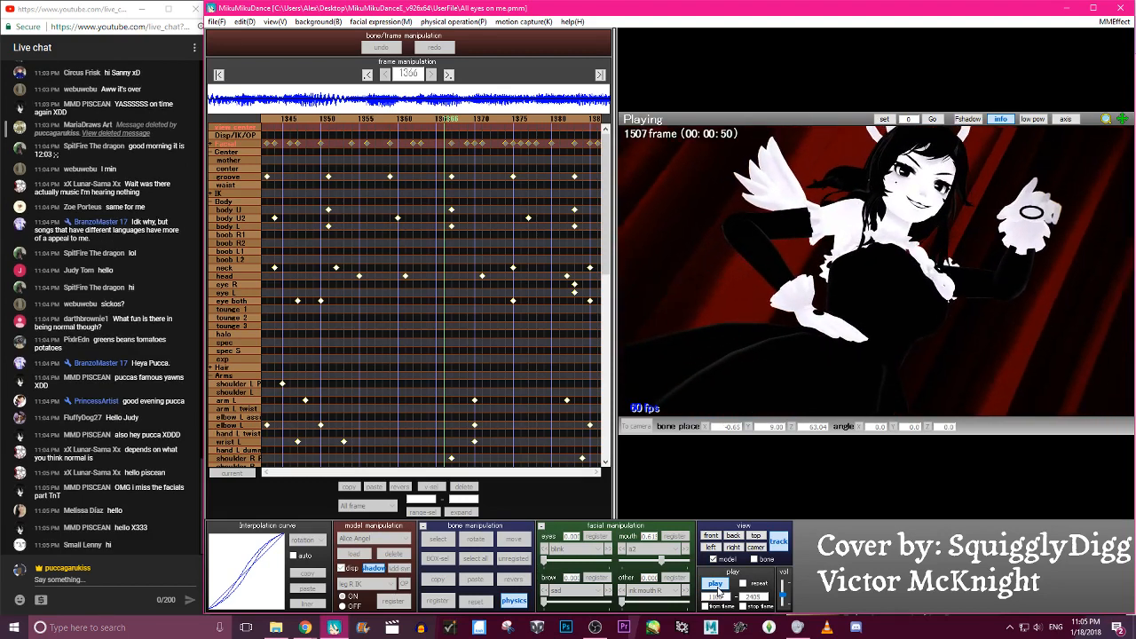
pyautogui.click(716, 586)
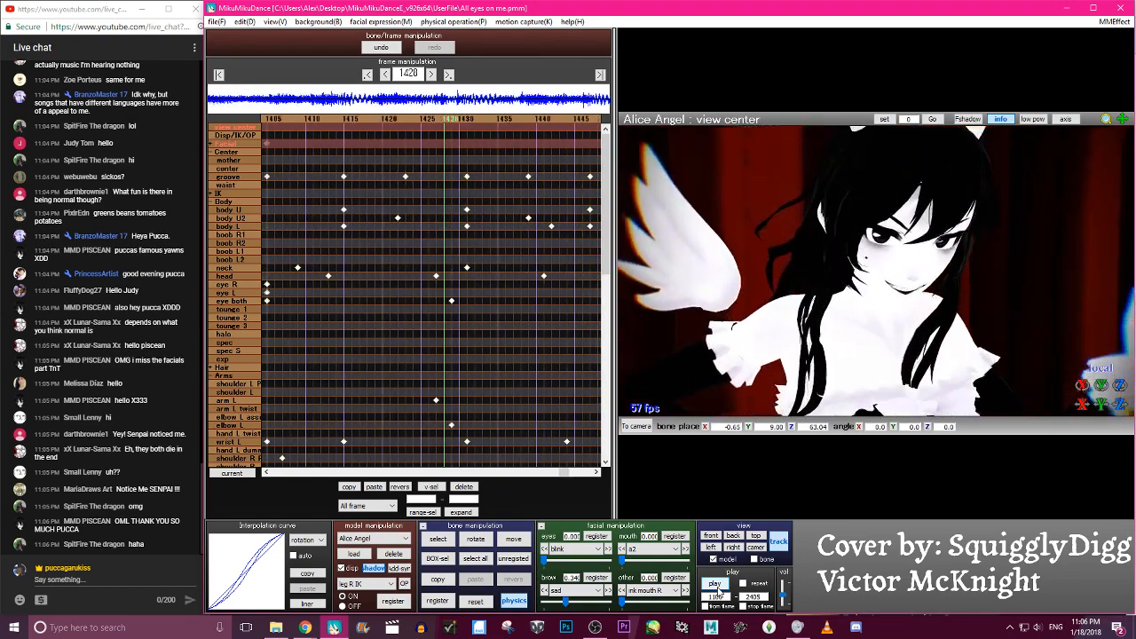
# Scrub backward through the animation to frame 1379 to examine the head, hand and facial motion
pyautogui.press('Left')
pyautogui.press('Left')
pyautogui.press('Left')
pyautogui.press('Left')
pyautogui.press('Left')
pyautogui.press('Left')
pyautogui.press('Left')
pyautogui.press('Left')
pyautogui.press('Left')
pyautogui.press('Left')
pyautogui.press('Left')
pyautogui.press('Left')
pyautogui.press('Left')
pyautogui.press('Left')
pyautogui.press('Left')
pyautogui.press('Left')
pyautogui.press('Left')
pyautogui.press('Left')
pyautogui.press('Left')
pyautogui.press('Left')
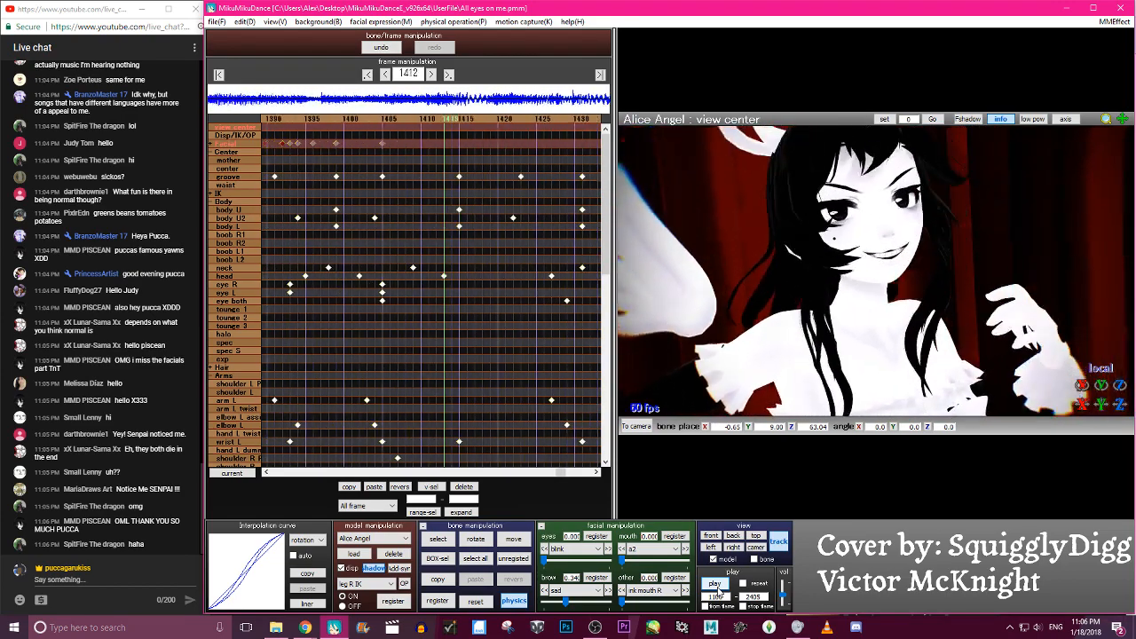
pyautogui.press('Left')
pyautogui.press('Left')
pyautogui.press('Left')
pyautogui.press('Left')
pyautogui.press('Left')
pyautogui.press('Left')
pyautogui.press('Left')
pyautogui.press('Left')
pyautogui.press('Left')
pyautogui.press('Left')
pyautogui.press('Left')
pyautogui.press('Left')
pyautogui.press('Left')
pyautogui.press('Left')
pyautogui.press('Left')
pyautogui.press('Left')
pyautogui.press('Left')
pyautogui.press('Left')
pyautogui.press('Left')
pyautogui.press('Left')
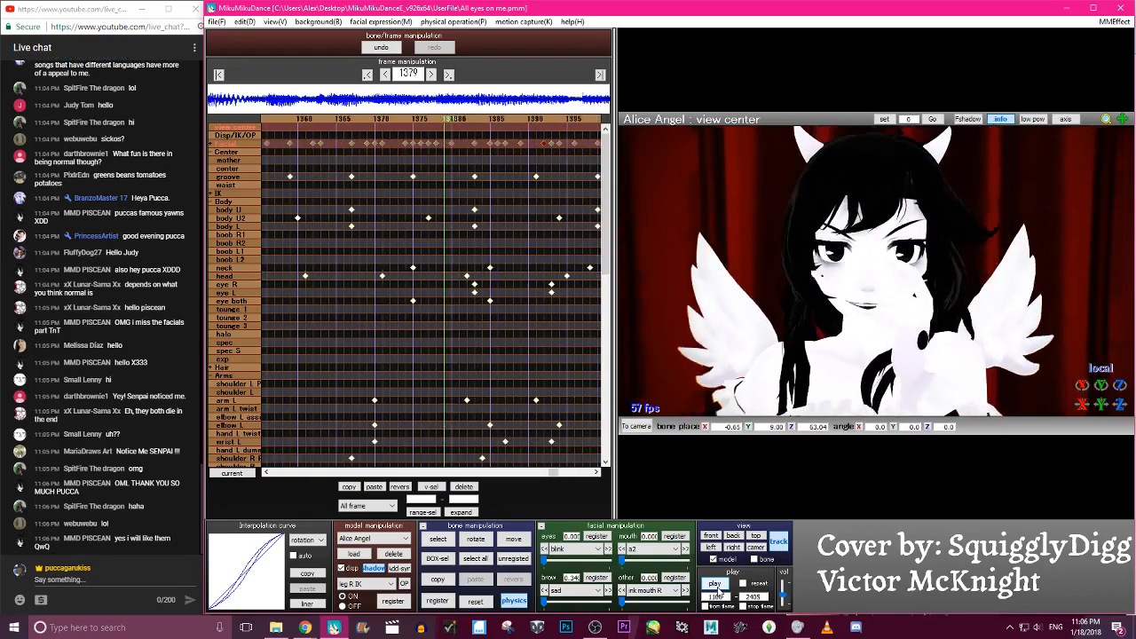
# Scrub forward to frame 1435 to examine the movement into the leaning pose
pyautogui.press('Right')
pyautogui.press('Right')
pyautogui.press('Right')
pyautogui.press('Right')
pyautogui.press('Right')
pyautogui.press('Right')
pyautogui.press('Right')
pyautogui.press('Right')
pyautogui.press('Right')
pyautogui.press('Right')
pyautogui.press('Right')
pyautogui.press('Right')
pyautogui.press('Right')
pyautogui.press('Right')
pyautogui.press('Right')
pyautogui.press('Right')
pyautogui.press('Right')
pyautogui.press('Right')
pyautogui.press('Right')
pyautogui.press('Right')
pyautogui.click(715, 585)
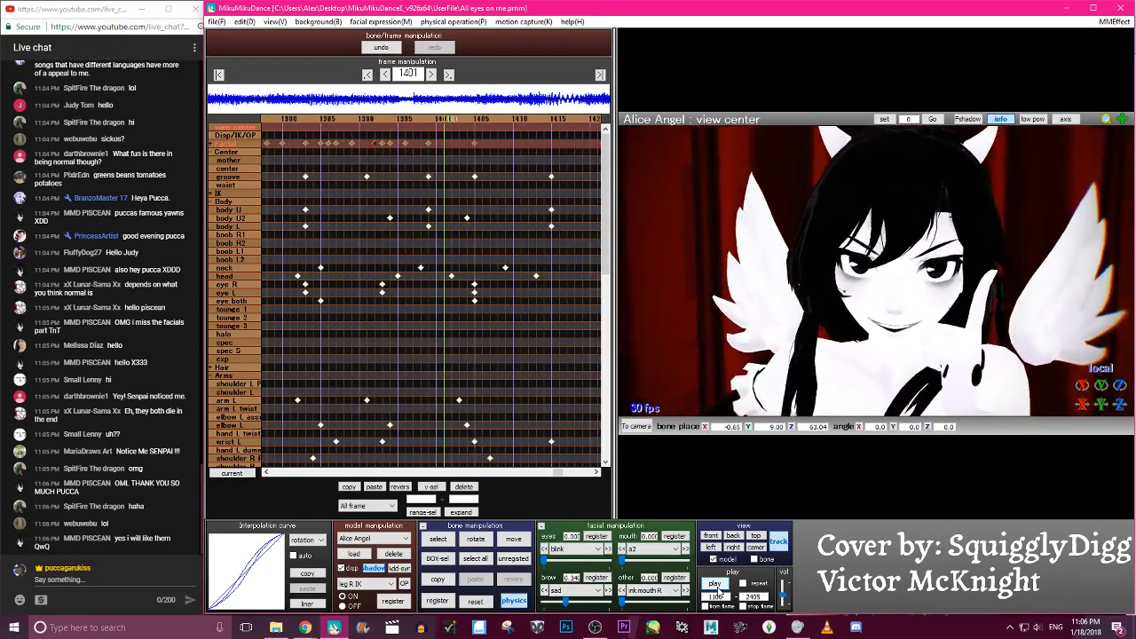
pyautogui.press('Right')
pyautogui.press('Right')
pyautogui.press('Right')
pyautogui.press('Right')
pyautogui.press('Right')
pyautogui.press('Right')
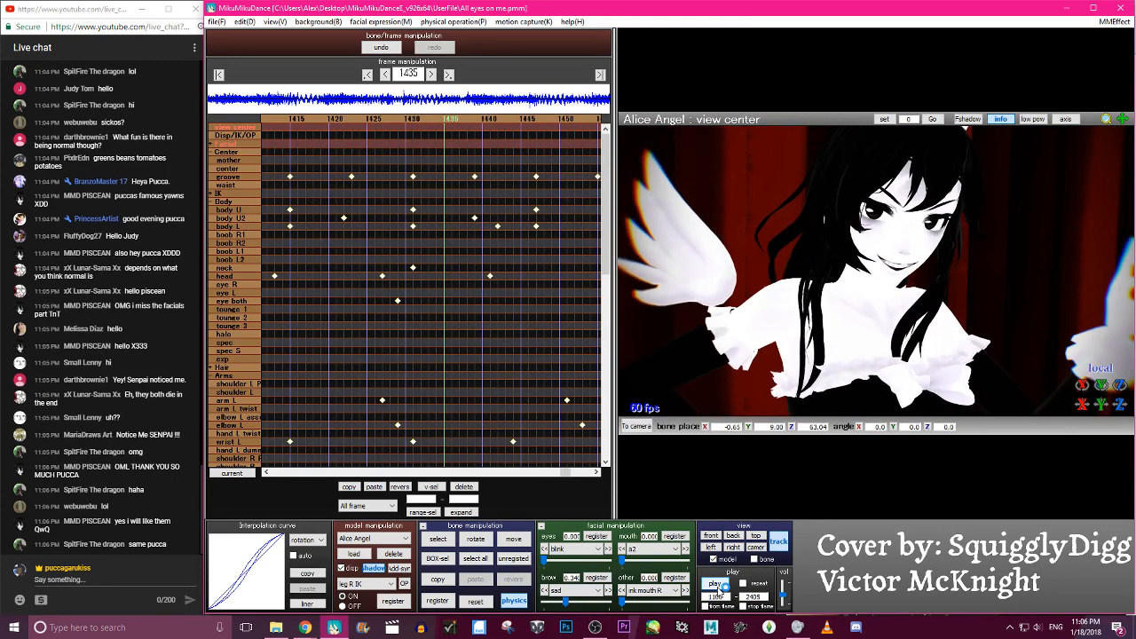
# Scrub back to frame 1398 to examine the raised-finger pose and the facial expression
pyautogui.press('Left')
pyautogui.press('Left')
pyautogui.press('Left')
pyautogui.press('Left')
pyautogui.press('Left')
pyautogui.press('Left')
pyautogui.press('Left')
pyautogui.press('Left')
pyautogui.press('Left')
pyautogui.press('Left')
pyautogui.press('Left')
pyautogui.press('Left')
pyautogui.press('Left')
pyautogui.press('Left')
pyautogui.press('Left')
pyautogui.press('Left')
pyautogui.press('Left')
pyautogui.press('Left')
pyautogui.press('Left')
pyautogui.press('Left')
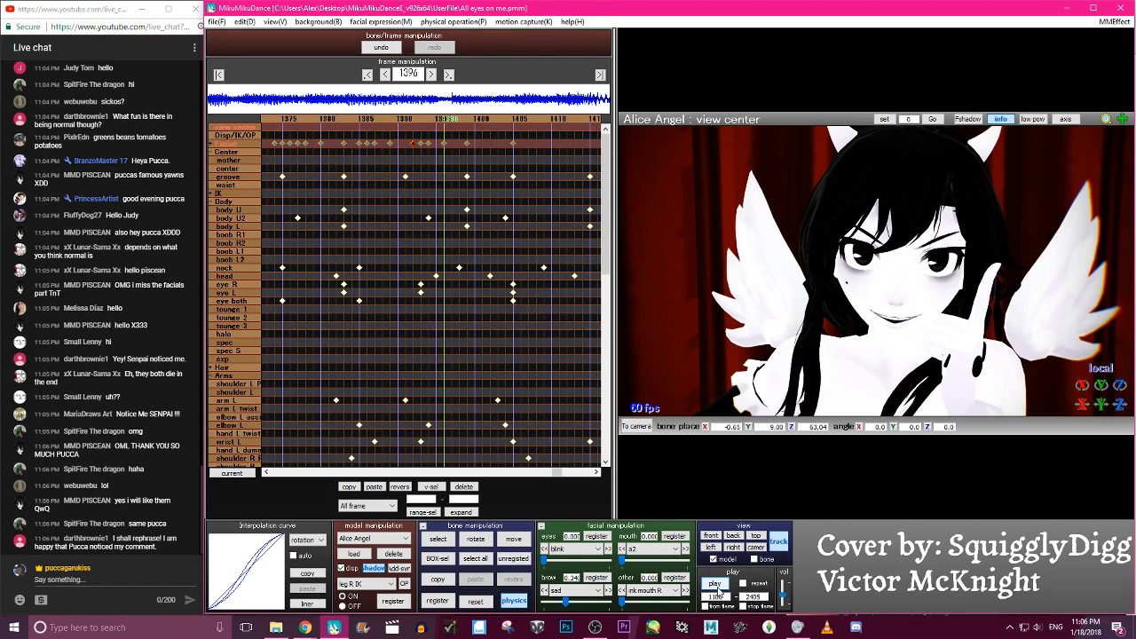
pyautogui.press('Right')
pyautogui.press('Right')
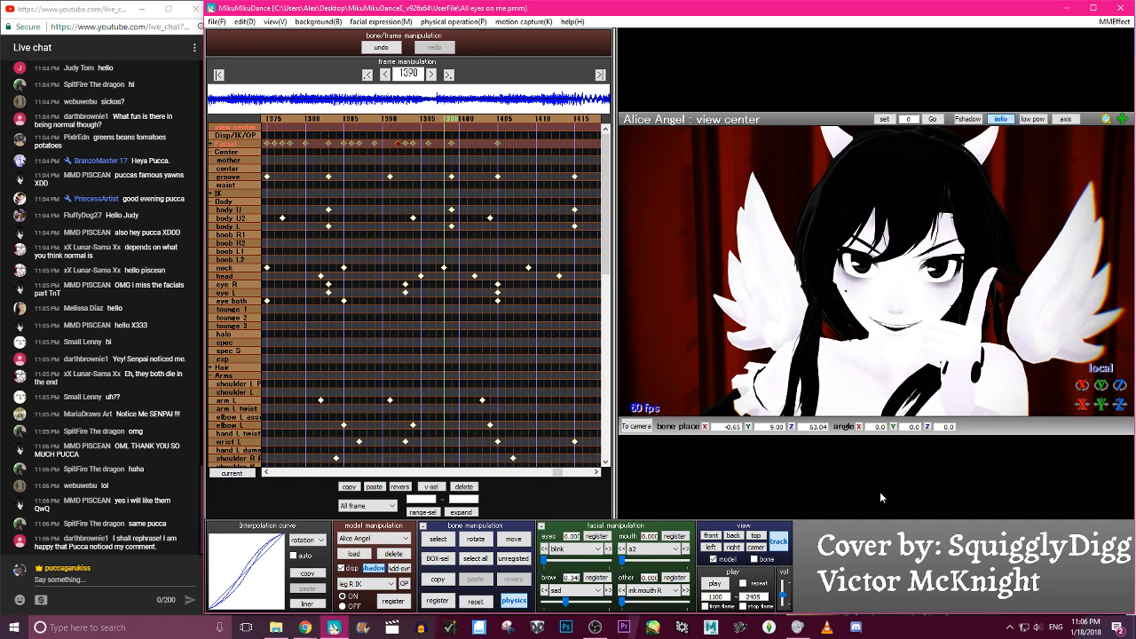
# Scrub back to frame 1383 to examine the facial expression around the eye keyframes
pyautogui.press('Left')
pyautogui.press('Left')
pyautogui.press('Left')
pyautogui.press('Left')
pyautogui.press('Left')
pyautogui.press('Left')
pyautogui.press('Left')
pyautogui.press('Left')
pyautogui.press('Left')
pyautogui.press('Left')
pyautogui.press('Left')
pyautogui.press('Left')
pyautogui.press('Left')
pyautogui.press('Left')
pyautogui.press('Left')
pyautogui.press('Left')
pyautogui.press('Left')
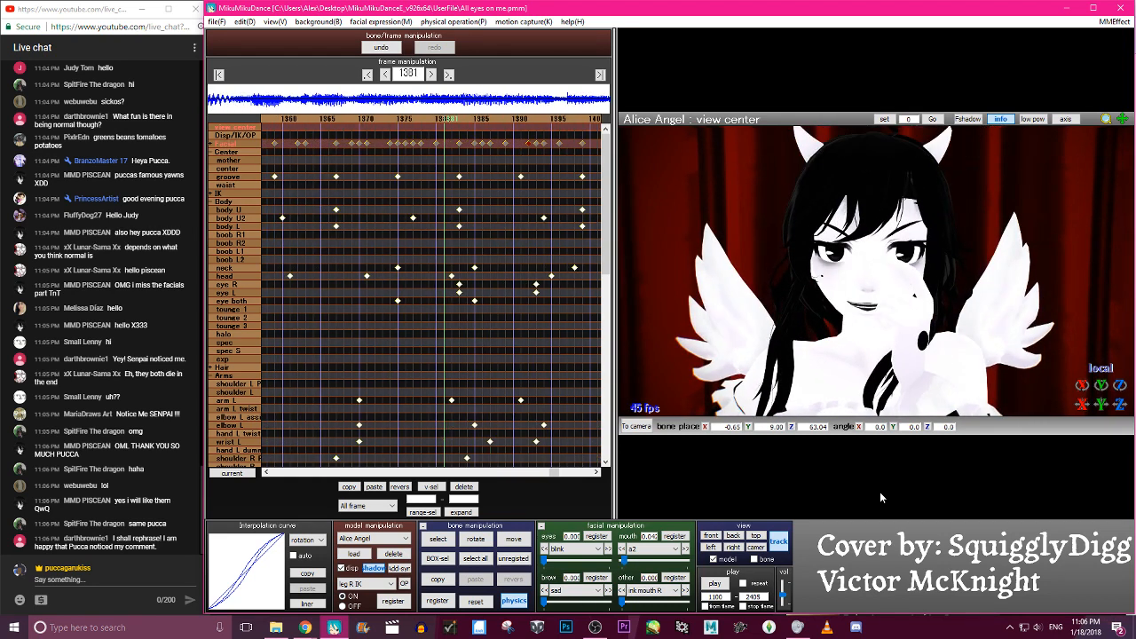
pyautogui.press('Right')
pyautogui.press('Right')
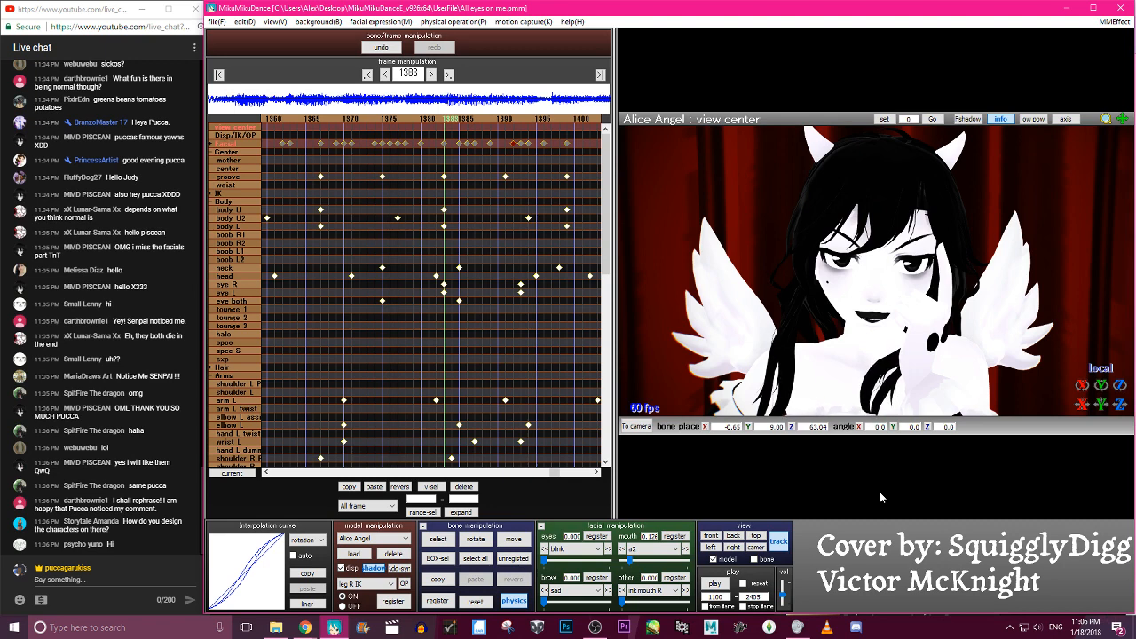
# Scrub back from frame 1383 to examine the facial and hand motion leading into the eye keyframes
pyautogui.press('Left')
pyautogui.press('Left')
pyautogui.press('Left')
pyautogui.press('Left')
pyautogui.press('Left')
pyautogui.press('Left')
pyautogui.press('Left')
pyautogui.press('Left')
pyautogui.press('Left')
pyautogui.press('Left')
pyautogui.press('Left')
# Scrub forward to frame 1409 to examine the head turn and the raised-finger gesture
pyautogui.press('Right')
pyautogui.press('Right')
pyautogui.press('Right')
pyautogui.press('Right')
pyautogui.press('Right')
pyautogui.press('Right')
pyautogui.press('Right')
pyautogui.press('Right')
pyautogui.press('Right')
pyautogui.press('Right')
pyautogui.press('Right')
pyautogui.press('Right')
pyautogui.press('Right')
pyautogui.press('Right')
pyautogui.press('Right')
pyautogui.press('Right')
pyautogui.press('Right')
pyautogui.press('Right')
pyautogui.press('Right')
pyautogui.press('Right')
pyautogui.press('Right')
pyautogui.press('Right')
pyautogui.press('Right')
pyautogui.press('Right')
pyautogui.press('Right')
pyautogui.press('Right')
pyautogui.press('Right')
pyautogui.press('Right')
pyautogui.press('Right')
pyautogui.press('Right')
pyautogui.press('Right')
pyautogui.press('Right')
pyautogui.press('Right')
pyautogui.press('Right')
pyautogui.press('Right')
pyautogui.press('Right')
pyautogui.press('Right')
pyautogui.press('Right')
pyautogui.press('Right')
pyautogui.press('Right')
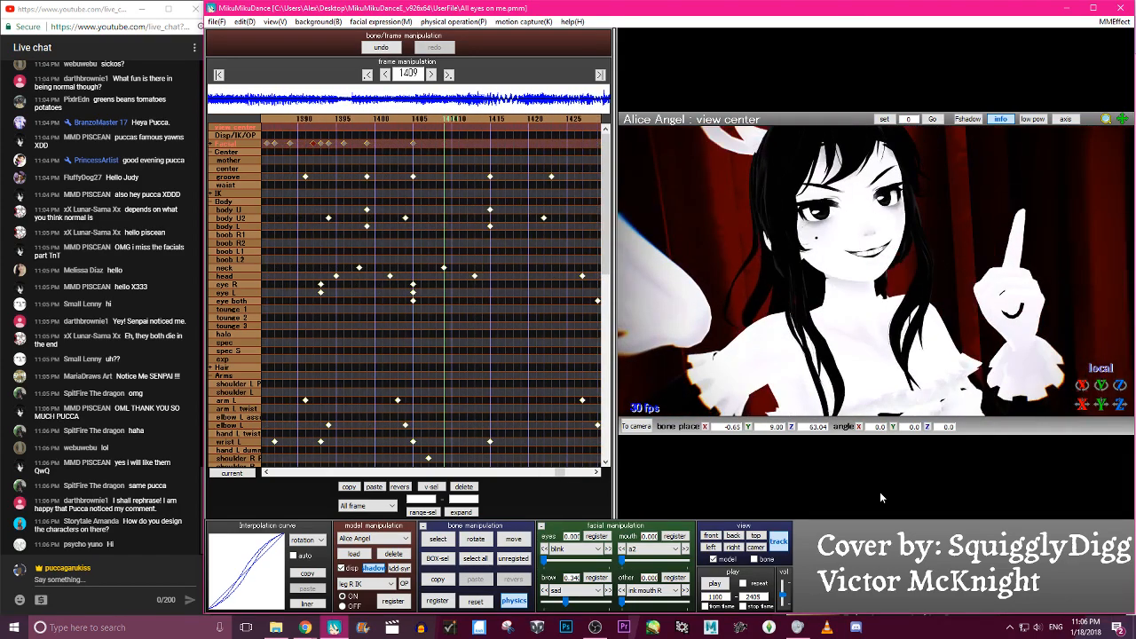
# Scrub forward to frame 1438 to examine the movement from the raised-finger gesture into the leaning pose
pyautogui.press('Right')
pyautogui.press('Right')
pyautogui.press('Right')
pyautogui.press('Right')
pyautogui.press('Right')
pyautogui.press('Right')
pyautogui.press('Right')
pyautogui.press('Right')
pyautogui.press('Right')
pyautogui.press('Right')
pyautogui.press('Right')
pyautogui.press('Right')
pyautogui.press('Right')
pyautogui.press('Right')
pyautogui.press('Right')
pyautogui.press('Right')
pyautogui.press('Right')
pyautogui.press('Right')
pyautogui.press('Right')
pyautogui.press('Right')
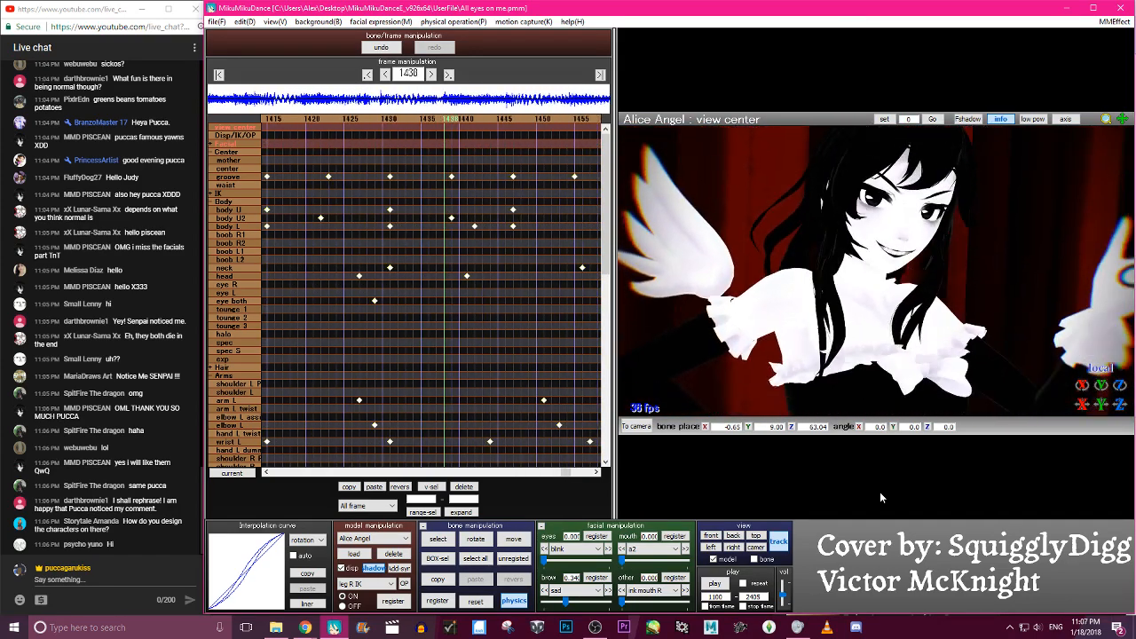
# Scrub back to frame 1435 to examine the head tilt and expression in the leaning pose
pyautogui.press('Left')
pyautogui.press('Left')
pyautogui.press('Left')
pyautogui.press('Left')
pyautogui.press('Left')
pyautogui.press('Left')
pyautogui.press('Left')
pyautogui.press('Left')
pyautogui.press('Left')
pyautogui.press('Left')
pyautogui.press('Left')
pyautogui.press('Left')
pyautogui.press('Left')
pyautogui.press('Left')
pyautogui.press('Left')
pyautogui.press('Left')
pyautogui.press('Left')
pyautogui.press('Left')
pyautogui.press('Left')
pyautogui.press('Left')
pyautogui.press('Left')
pyautogui.press('Left')
pyautogui.press('Left')
pyautogui.press('Left')
pyautogui.press('Left')
pyautogui.press('Left')
pyautogui.press('Left')
pyautogui.press('Left')
pyautogui.press('Left')
pyautogui.press('Left')
pyautogui.press('Left')
pyautogui.press('Left')
pyautogui.press('Left')
pyautogui.press('Left')
pyautogui.press('Left')
pyautogui.press('Left')
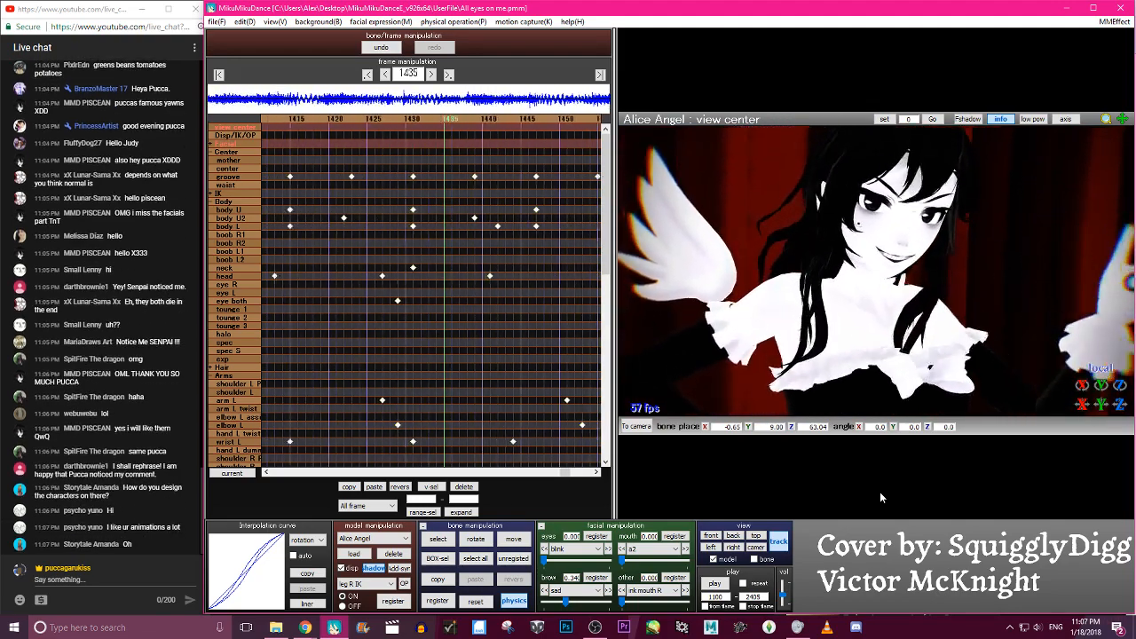
# Scrub back to frame 1411 to examine the hand and head at the start of the lean
pyautogui.press('Left')
pyautogui.press('Left')
pyautogui.press('Left')
pyautogui.press('Left')
pyautogui.press('Left')
pyautogui.press('Left')
pyautogui.press('Left')
pyautogui.press('Left')
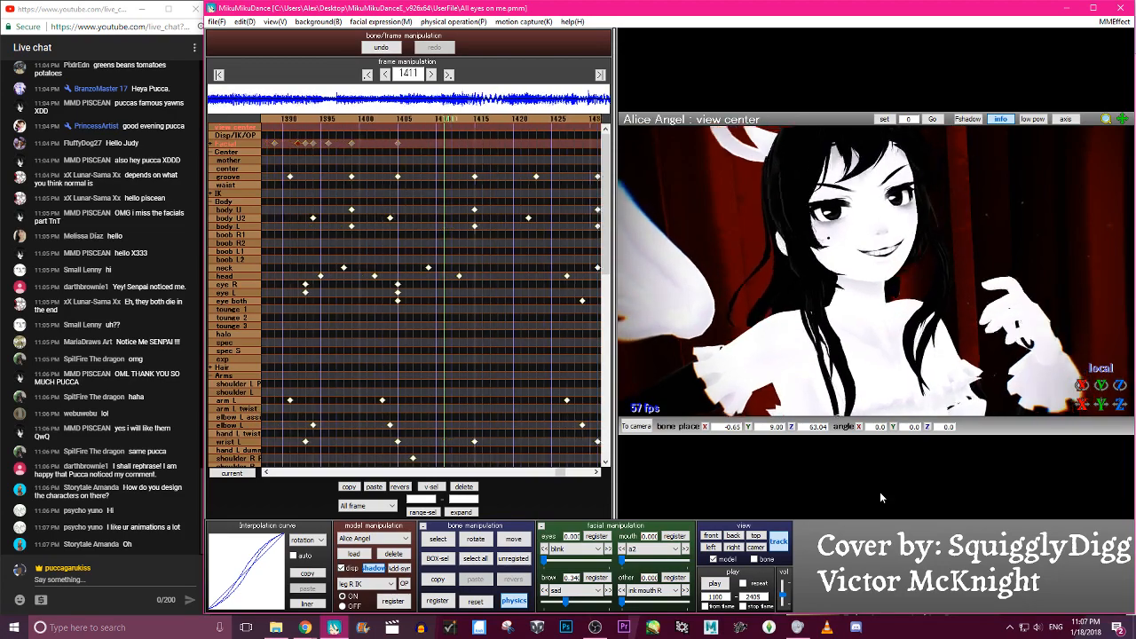
# Scrub forward to frame 1430 to examine the lowered head during the lean
pyautogui.press('Right')
pyautogui.press('Right')
pyautogui.press('Right')
pyautogui.press('Right')
pyautogui.press('Right')
pyautogui.press('Right')
pyautogui.press('Right')
pyautogui.press('Right')
pyautogui.press('Right')
pyautogui.press('Right')
pyautogui.press('Right')
pyautogui.press('Right')
pyautogui.press('Right')
pyautogui.press('Right')
pyautogui.press('Right')
pyautogui.press('Right')
pyautogui.press('Right')
pyautogui.press('Right')
pyautogui.press('Right')
pyautogui.press('Right')
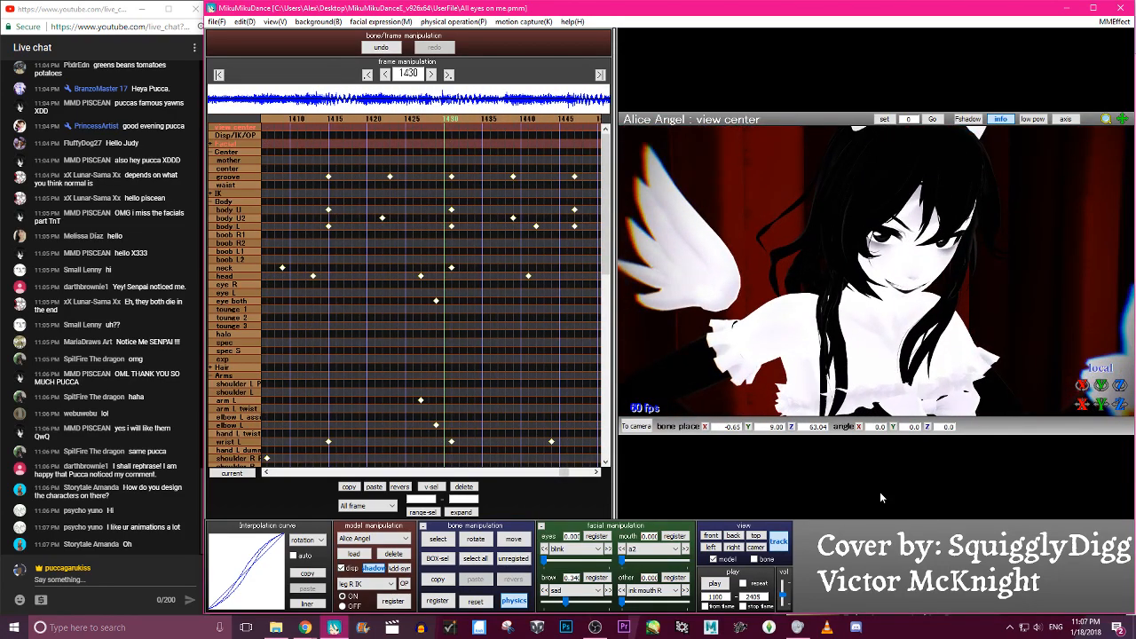
# Scrub back to frame 1389 to examine the facial expression and the hand beside the face
pyautogui.press('Left')
pyautogui.press('Left')
pyautogui.press('Left')
pyautogui.press('Left')
pyautogui.press('Left')
pyautogui.press('Left')
pyautogui.press('Left')
pyautogui.press('Left')
pyautogui.press('Left')
pyautogui.press('Left')
pyautogui.press('Left')
pyautogui.press('Left')
pyautogui.press('Left')
pyautogui.press('Left')
pyautogui.press('Left')
pyautogui.press('Left')
pyautogui.press('Left')
pyautogui.press('Left')
pyautogui.press('Left')
pyautogui.press('Left')
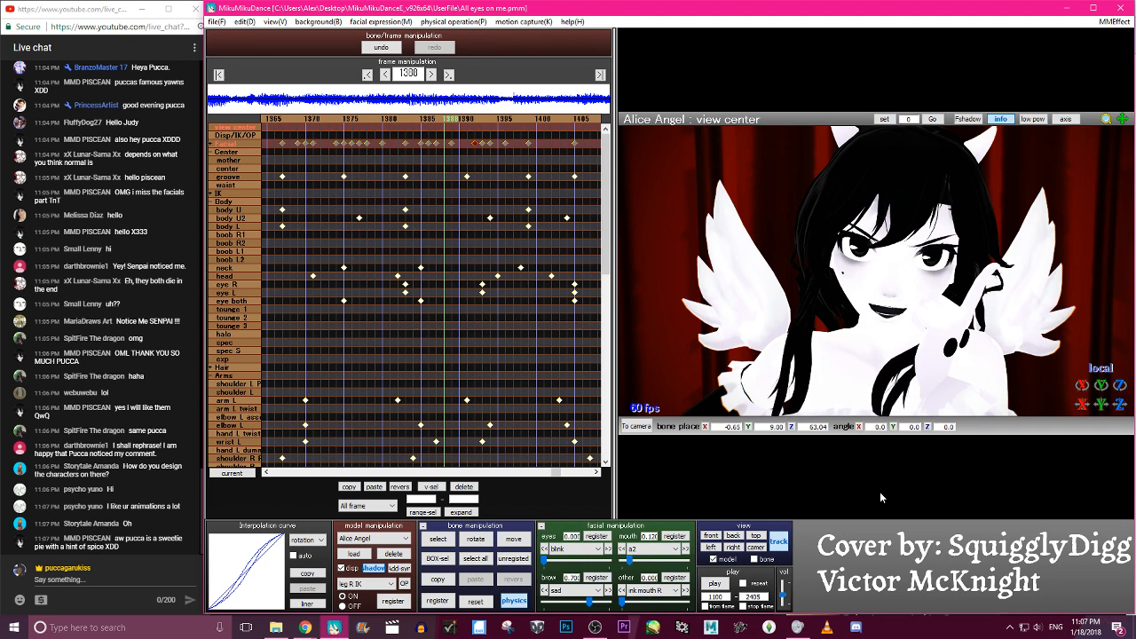
pyautogui.press('Right')
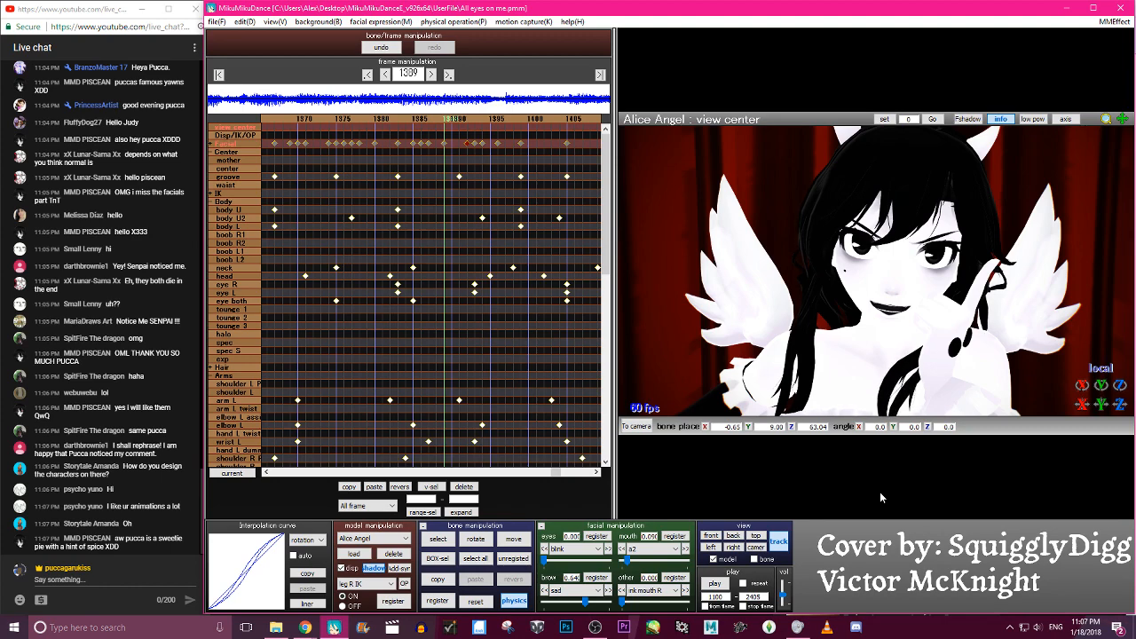
# Scrub forward to frame 1411 to examine the facial expression and the raised finger
pyautogui.press('Right')
pyautogui.press('Right')
pyautogui.press('Right')
pyautogui.press('Right')
pyautogui.press('Right')
pyautogui.press('Right')
pyautogui.press('Right')
pyautogui.press('Right')
pyautogui.press('Right')
pyautogui.press('Right')
pyautogui.press('Right')
pyautogui.press('Right')
pyautogui.press('Right')
pyautogui.press('Right')
pyautogui.press('Right')
pyautogui.press('Right')
pyautogui.press('Right')
pyautogui.press('Right')
pyautogui.press('Right')
pyautogui.press('Right')
pyautogui.press('Right')
pyautogui.press('Right')
pyautogui.press('Right')
pyautogui.press('Right')
pyautogui.press('Right')
pyautogui.press('Right')
pyautogui.press('Right')
pyautogui.press('Right')
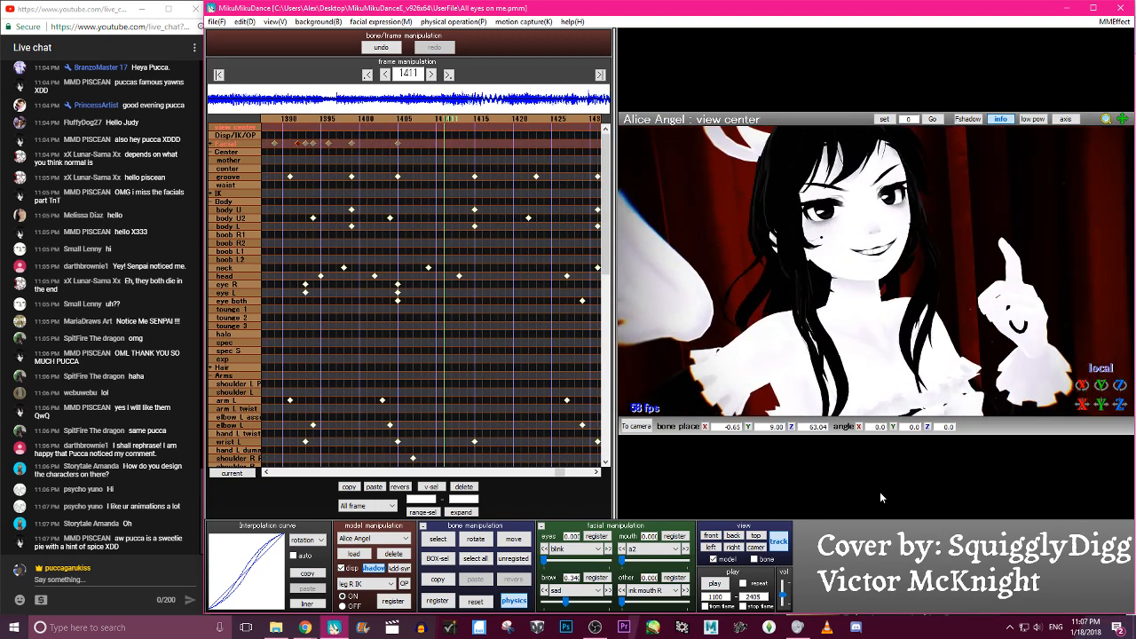
# Scrub forward to frame 1471 to examine the hand-on-hip pose
pyautogui.press('Right')
pyautogui.press('Right')
pyautogui.press('Right')
pyautogui.press('Right')
pyautogui.press('Right')
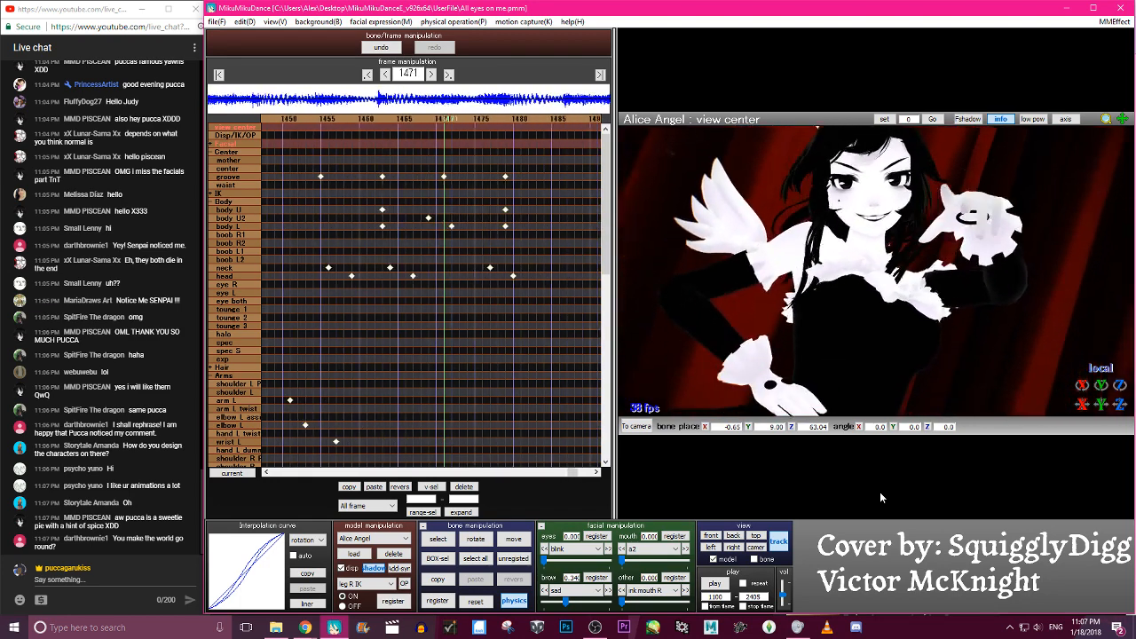
# Display the model's bones at frame 1475 and select the center bone below the waist
pyautogui.scroll(-5, 918, 353)
pyautogui.press('c')
pyautogui.click(846, 342)
pyautogui.click(844, 343)
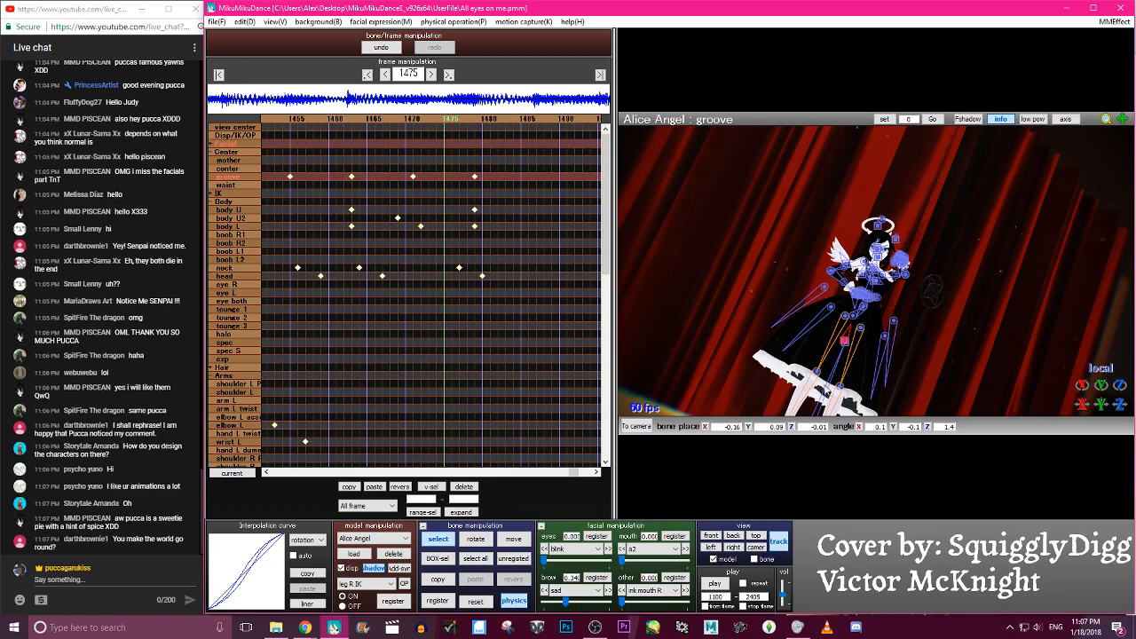
pyautogui.click(835, 364)
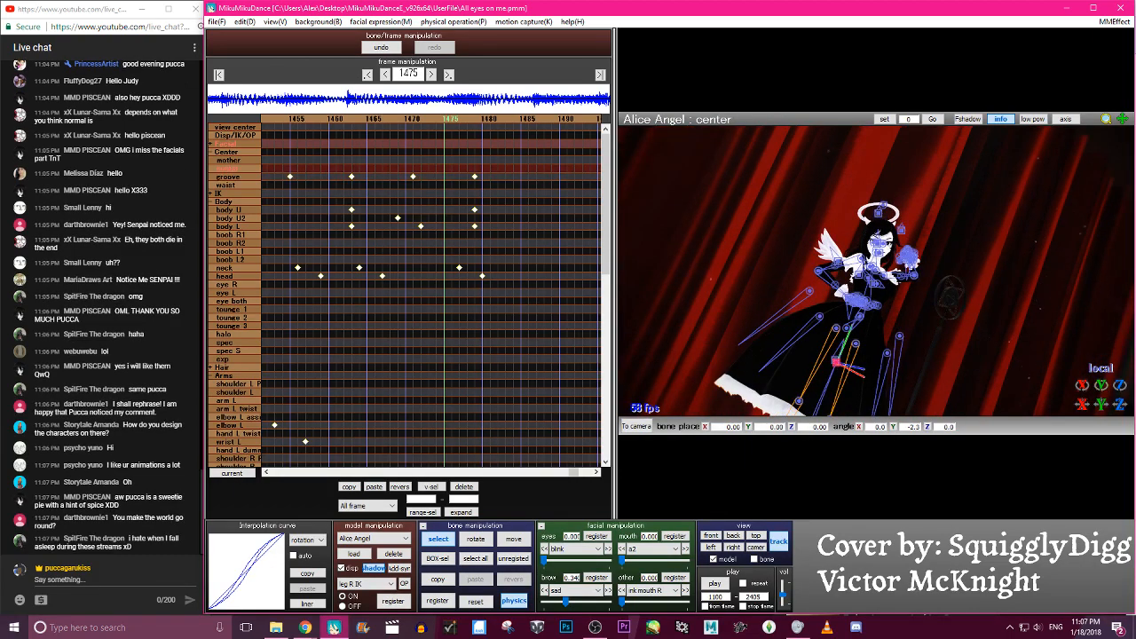
# Scrub back to frame 1405 to examine the body's movement with the center bone selected
pyautogui.press('Left')
pyautogui.press('Left')
pyautogui.press('Left')
pyautogui.press('Left')
pyautogui.press('Left')
pyautogui.press('Left')
pyautogui.press('Left')
pyautogui.press('Left')
pyautogui.press('Left')
pyautogui.press('Left')
pyautogui.press('Left')
pyautogui.press('Left')
pyautogui.press('Left')
pyautogui.press('Left')
pyautogui.press('Left')
pyautogui.press('Left')
pyautogui.press('Left')
pyautogui.press('Left')
pyautogui.press('Left')
pyautogui.press('Left')
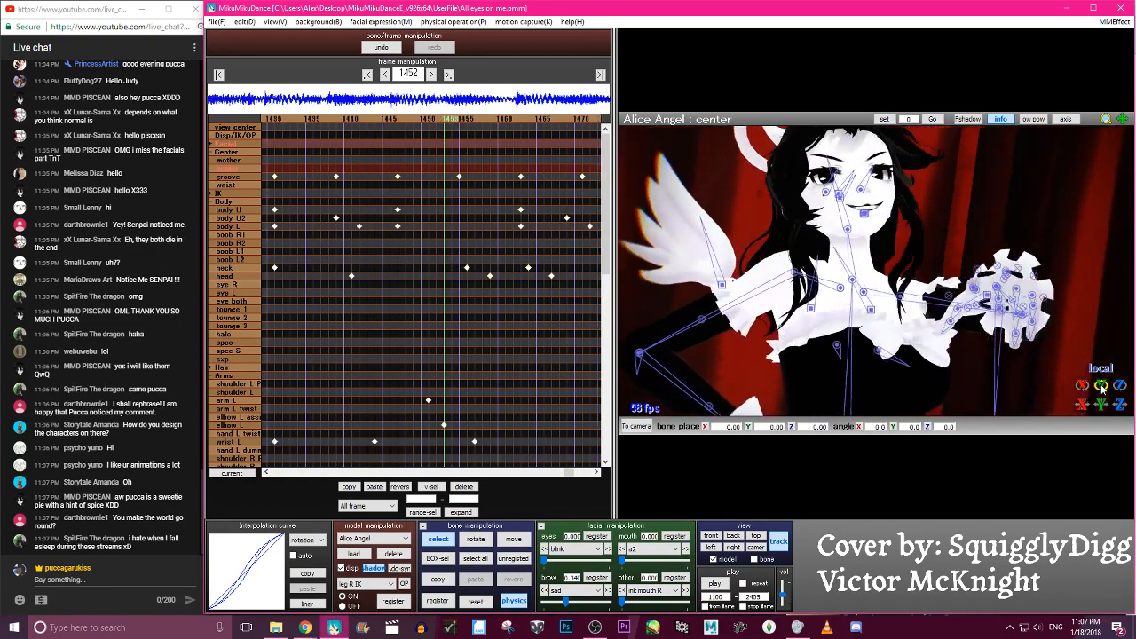
pyautogui.press('Left')
pyautogui.press('Left')
pyautogui.press('Left')
pyautogui.press('Left')
pyautogui.press('Left')
pyautogui.press('Left')
pyautogui.press('Left')
pyautogui.press('Left')
pyautogui.press('Left')
pyautogui.press('Left')
pyautogui.press('Left')
pyautogui.press('Left')
pyautogui.press('Left')
pyautogui.press('Left')
pyautogui.press('Left')
pyautogui.press('Left')
pyautogui.press('Left')
pyautogui.press('Left')
pyautogui.press('Left')
pyautogui.press('Left')
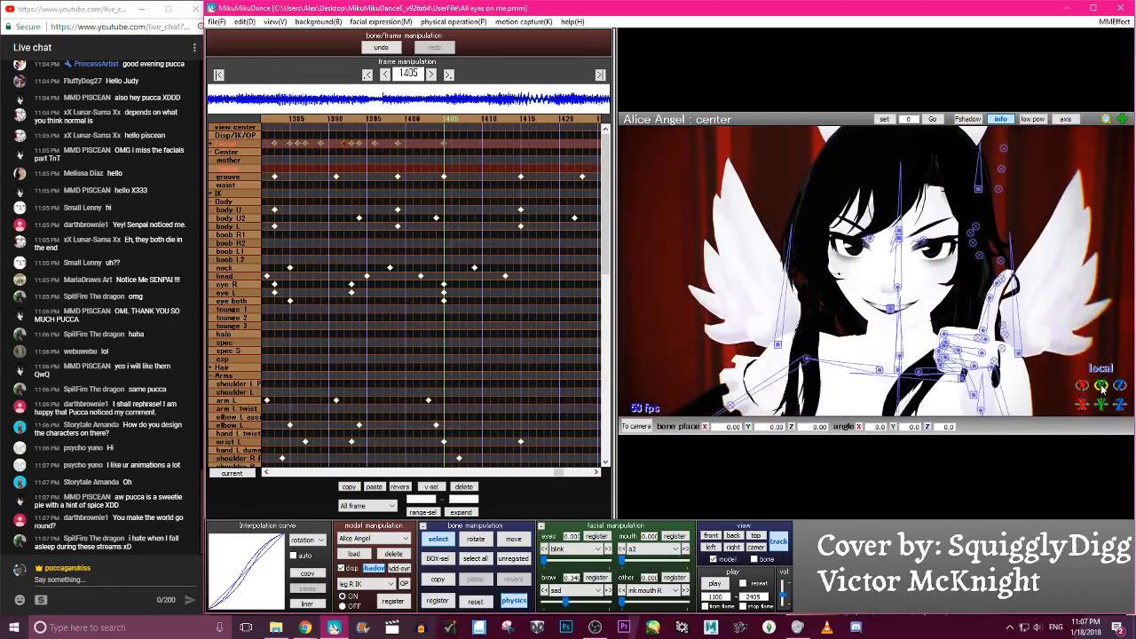
# Scrub forward through the lean to frame 1479 to examine the body's turn into the hand-on-hip pose
pyautogui.press('Right')
pyautogui.press('Right')
pyautogui.press('Right')
pyautogui.press('Right')
pyautogui.press('Right')
pyautogui.press('Right')
pyautogui.press('Right')
pyautogui.press('Right')
pyautogui.press('Right')
pyautogui.press('Right')
pyautogui.press('Right')
pyautogui.press('Right')
pyautogui.press('Right')
pyautogui.press('Right')
pyautogui.press('Right')
pyautogui.press('Right')
pyautogui.press('Right')
pyautogui.press('Right')
pyautogui.press('Right')
pyautogui.press('Right')
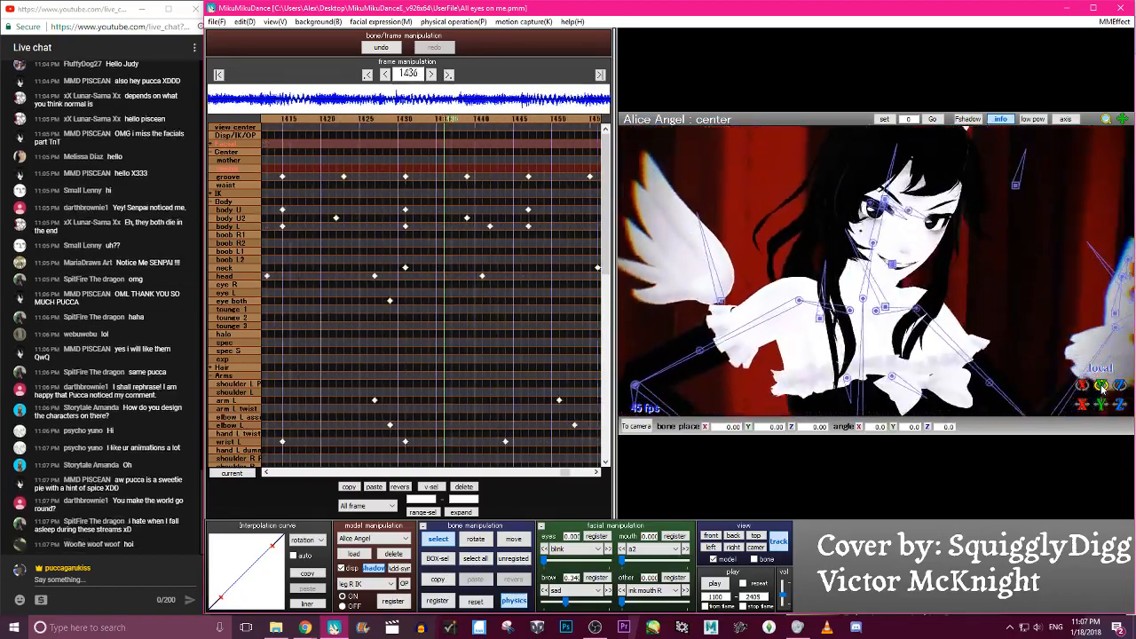
pyautogui.press('Right')
pyautogui.press('Right')
pyautogui.press('Right')
pyautogui.press('Right')
pyautogui.press('Right')
pyautogui.press('Right')
pyautogui.press('Right')
pyautogui.press('Right')
pyautogui.press('Right')
pyautogui.press('Right')
pyautogui.press('Right')
pyautogui.press('Right')
pyautogui.press('Right')
pyautogui.press('Right')
pyautogui.press('Right')
pyautogui.press('Right')
pyautogui.press('Right')
pyautogui.press('Right')
pyautogui.press('Right')
pyautogui.press('Right')
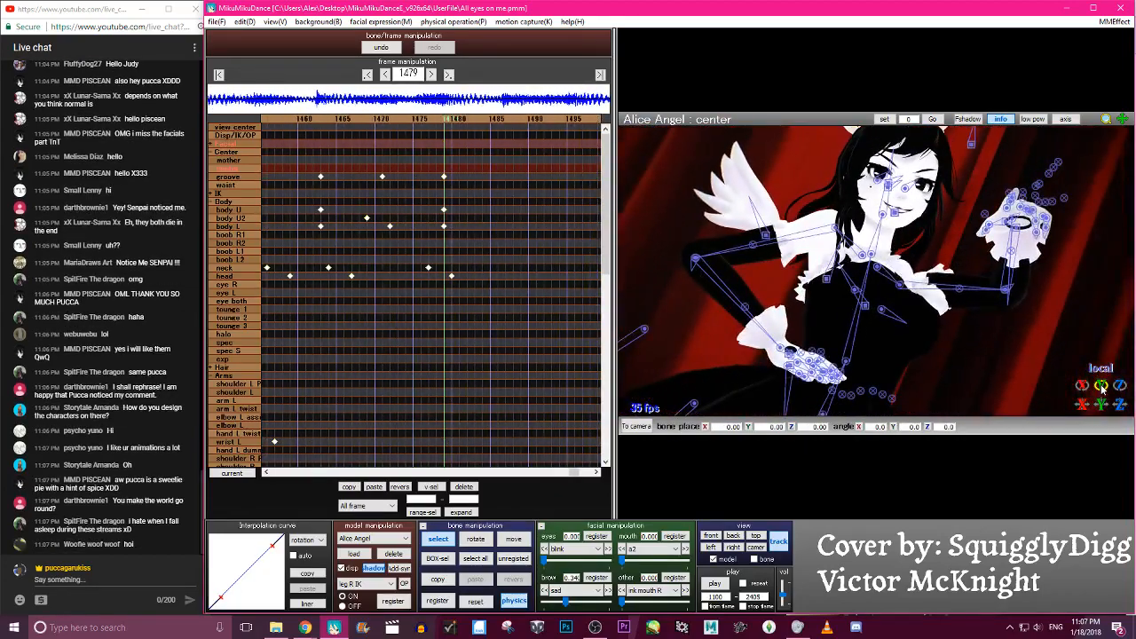
# Rotate the center bone to about -14.3 degrees on its local Y axis at frame 1479 and register the keyframe
pyautogui.scroll(-5, 1023, 330)
pyautogui.scroll(4, 1063, 330)
pyautogui.moveTo(1101, 395); pyautogui.dragTo(1101, 384)
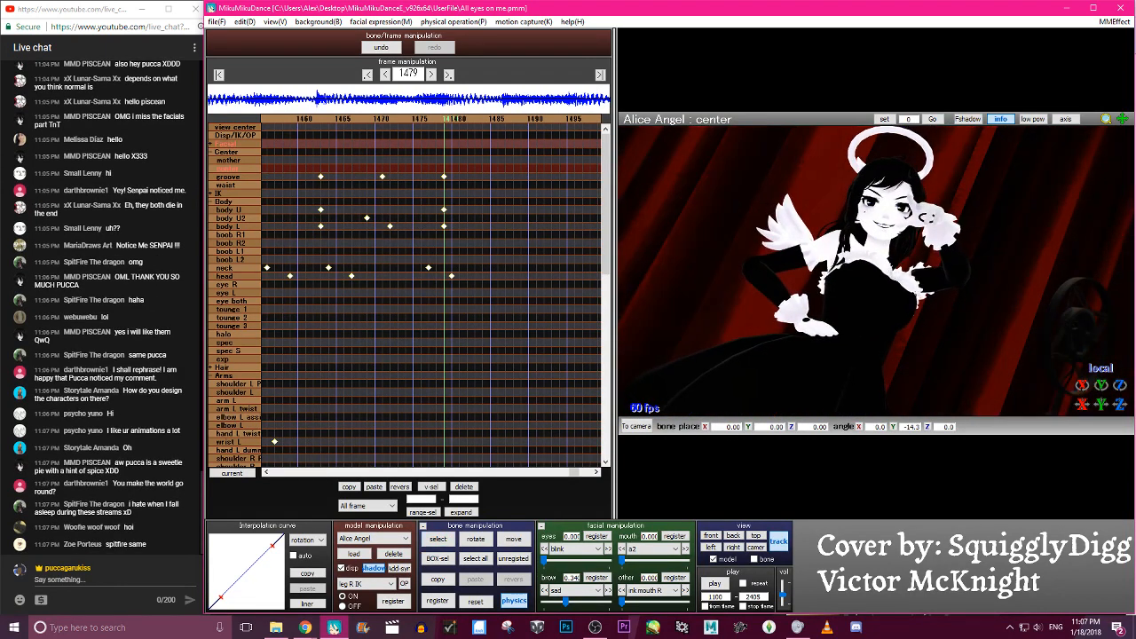
# Scrub back to frame 1477 to examine the body's turn with the rotated center bone
pyautogui.press('Left')
pyautogui.press('Left')
pyautogui.press('Left')
pyautogui.press('Left')
pyautogui.press('Left')
pyautogui.press('Left')
pyautogui.press('Left')
pyautogui.press('Left')
pyautogui.press('Left')
pyautogui.press('Left')
pyautogui.press('Left')
pyautogui.press('Left')
pyautogui.press('Left')
pyautogui.press('Left')
pyautogui.press('Left')
pyautogui.press('Left')
pyautogui.press('Left')
pyautogui.press('Left')
pyautogui.press('Left')
pyautogui.press('Left')
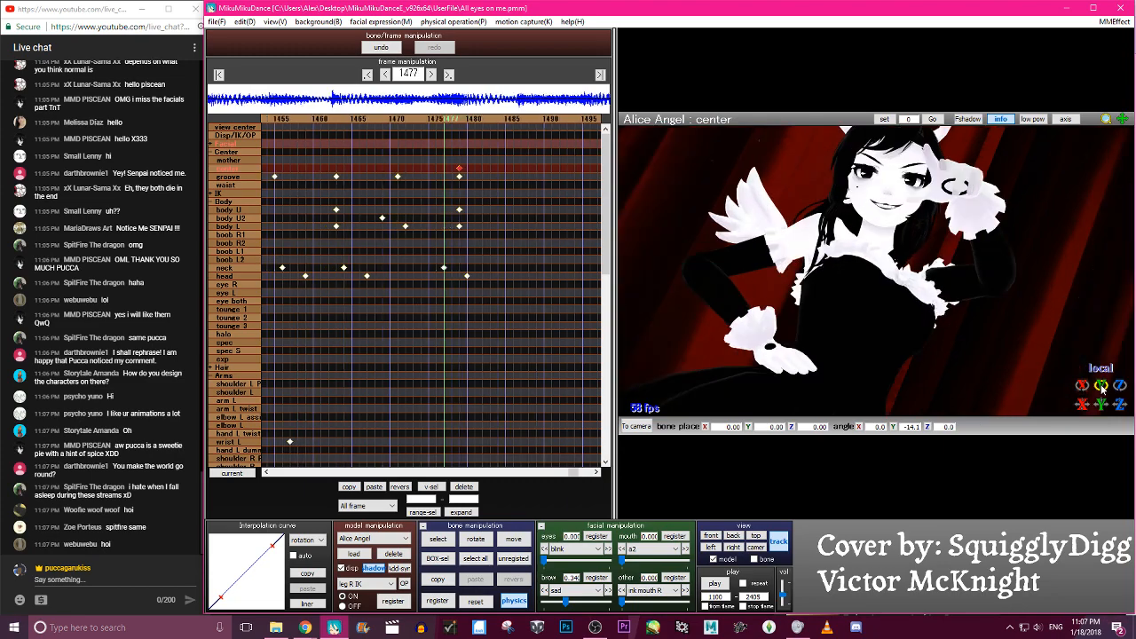
# Scrub between frames 1447 and 1477 to examine the body's turn with the rotated center bone
pyautogui.press('Right')
pyautogui.press('Right')
pyautogui.press('Right')
pyautogui.press('Right')
pyautogui.press('Right')
pyautogui.press('Right')
pyautogui.press('Right')
pyautogui.press('Right')
pyautogui.press('Right')
pyautogui.press('Right')
pyautogui.press('Right')
pyautogui.press('Right')
pyautogui.press('Right')
pyautogui.press('Right')
pyautogui.press('Right')
pyautogui.press('Right')
pyautogui.press('Right')
pyautogui.press('Right')
pyautogui.press('Right')
pyautogui.press('Right')
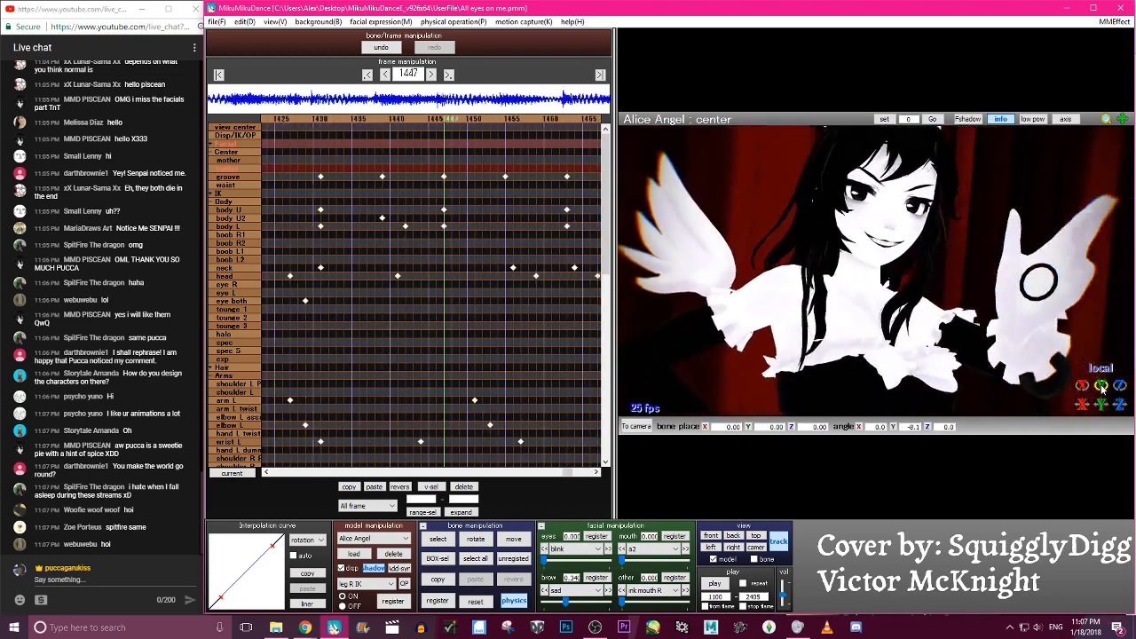
# Set the center bone's interpolation to all channels and shape its curve into an S-shaped ease-in and ease-out
pyautogui.click(305, 539)
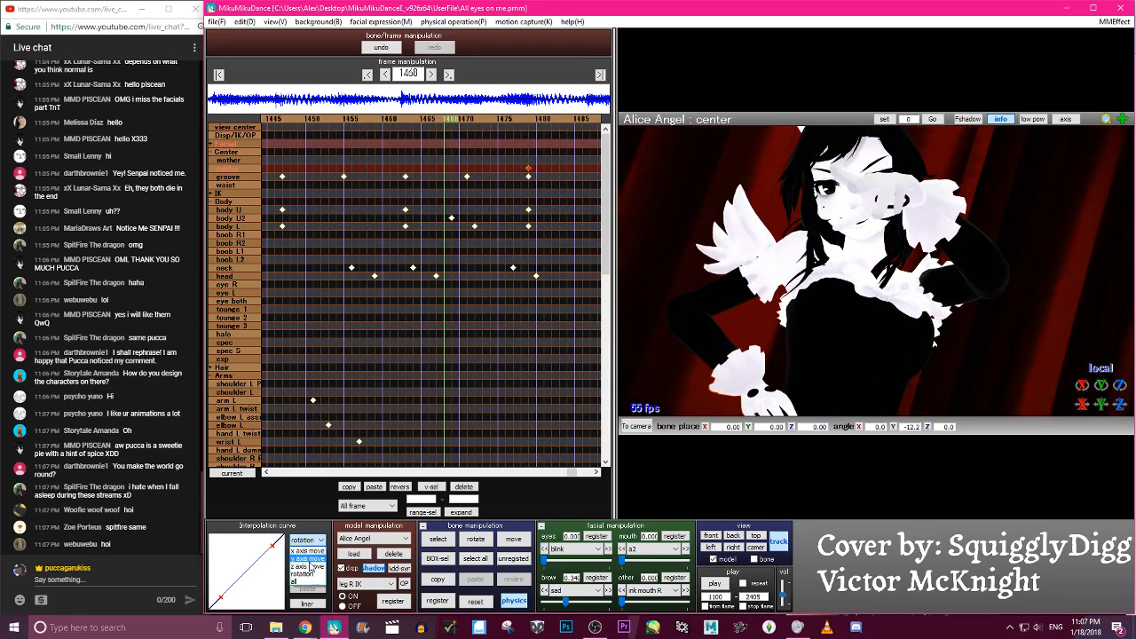
pyautogui.click(306, 587)
pyautogui.moveTo(273, 546); pyautogui.dragTo(251, 545)
pyautogui.moveTo(222, 603); pyautogui.dragTo(257, 603)
# Scrub forward to frame 1479 to examine the turn into the hand-on-hip pose
pyautogui.press('Right')
pyautogui.press('Right')
pyautogui.press('Right')
pyautogui.press('Right')
pyautogui.press('Right')
pyautogui.press('Right')
pyautogui.press('Right')
pyautogui.press('Right')
pyautogui.press('Right')
pyautogui.press('Right')
pyautogui.press('Right')
pyautogui.press('Right')
pyautogui.press('Right')
pyautogui.press('Right')
pyautogui.press('Right')
pyautogui.press('Right')
pyautogui.press('Right')
pyautogui.press('Right')
pyautogui.press('Right')
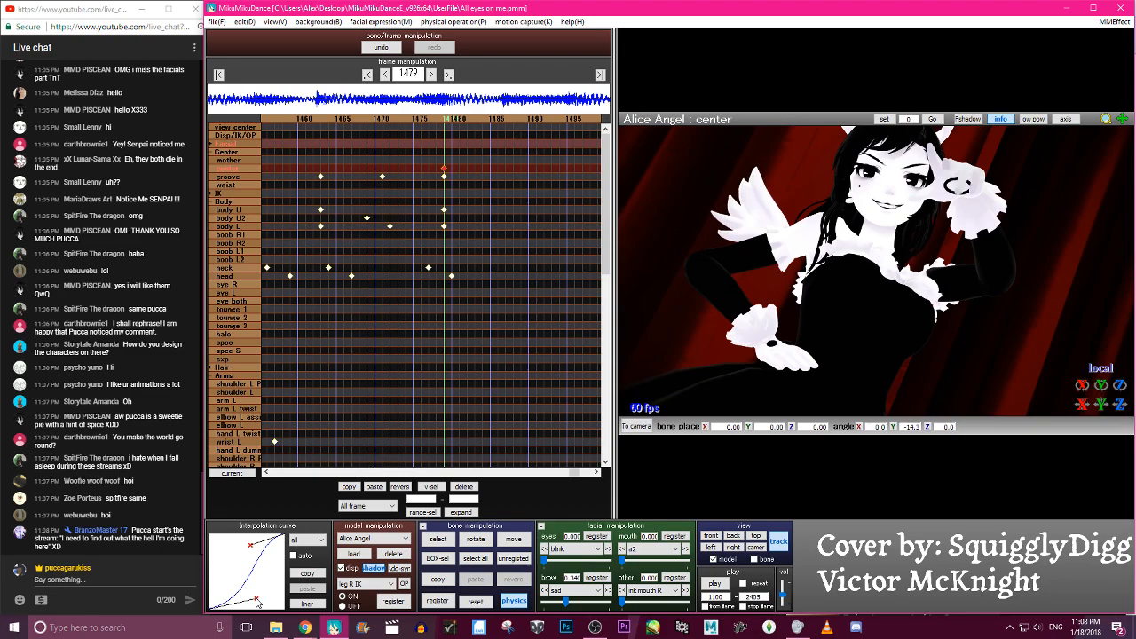
# Scrub back to frame 1446 to examine the eased body turn in reverse
pyautogui.press('Left')
pyautogui.press('Left')
pyautogui.press('Left')
pyautogui.press('Left')
pyautogui.press('Left')
pyautogui.press('Left')
pyautogui.press('Left')
pyautogui.press('Left')
pyautogui.press('Left')
pyautogui.press('Left')
pyautogui.press('Left')
pyautogui.press('Left')
pyautogui.press('Left')
pyautogui.press('Left')
pyautogui.press('Left')
pyautogui.press('Left')
pyautogui.press('Left')
pyautogui.press('Left')
pyautogui.press('Left')
pyautogui.press('Left')
pyautogui.press('Left')
pyautogui.press('Left')
pyautogui.press('Left')
pyautogui.press('Left')
pyautogui.press('Left')
pyautogui.press('Left')
pyautogui.press('Left')
pyautogui.press('Left')
pyautogui.press('Left')
pyautogui.press('Left')
pyautogui.press('Left')
pyautogui.press('Left')
pyautogui.press('Left')
pyautogui.press('Left')
pyautogui.press('Left')
pyautogui.press('Left')
pyautogui.press('Left')
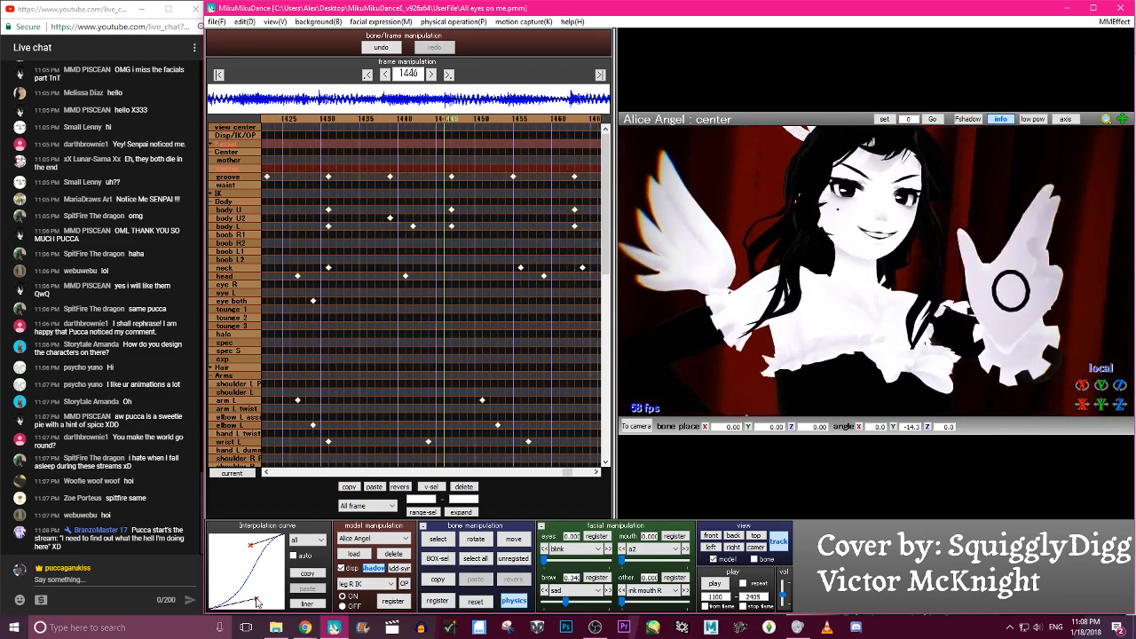
# Scrub from frame 1420 through 1473 to examine how the eased center-bone turn leads into the pose
pyautogui.press('Right')
pyautogui.press('Right')
pyautogui.press('Right')
pyautogui.press('Right')
pyautogui.press('Right')
pyautogui.press('Right')
pyautogui.press('Right')
pyautogui.press('Right')
pyautogui.press('Right')
pyautogui.press('Right')
pyautogui.press('Right')
pyautogui.press('Right')
pyautogui.press('Right')
pyautogui.press('Right')
pyautogui.press('Right')
pyautogui.press('Right')
pyautogui.press('Right')
pyautogui.press('Right')
pyautogui.press('Right')
pyautogui.press('Right')
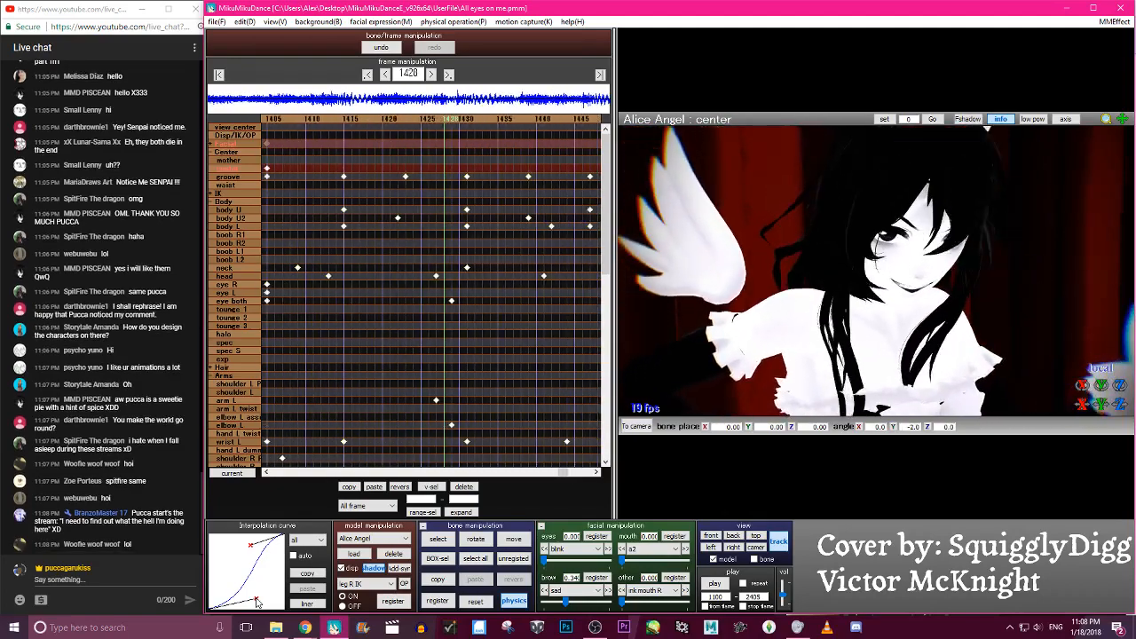
pyautogui.press('Right')
pyautogui.press('Right')
pyautogui.press('Right')
pyautogui.press('Right')
pyautogui.press('Right')
pyautogui.press('Right')
pyautogui.press('Right')
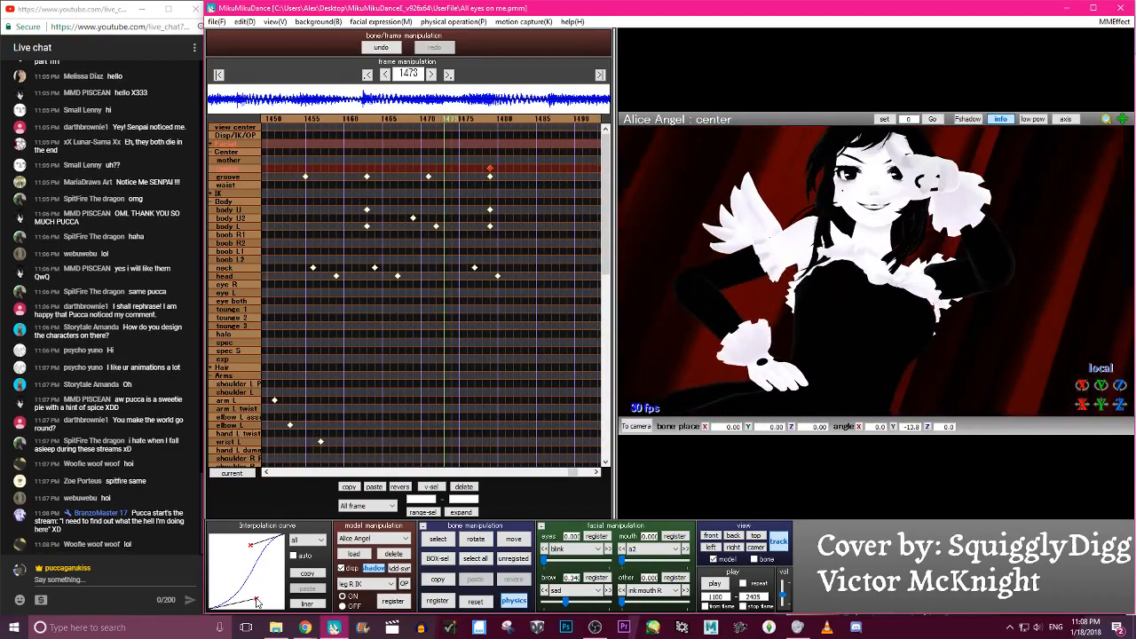
# Rotate the center bone to about -10.9 degrees on its local Y axis at frame 1479 and register the keyframe
pyautogui.click(438, 539)
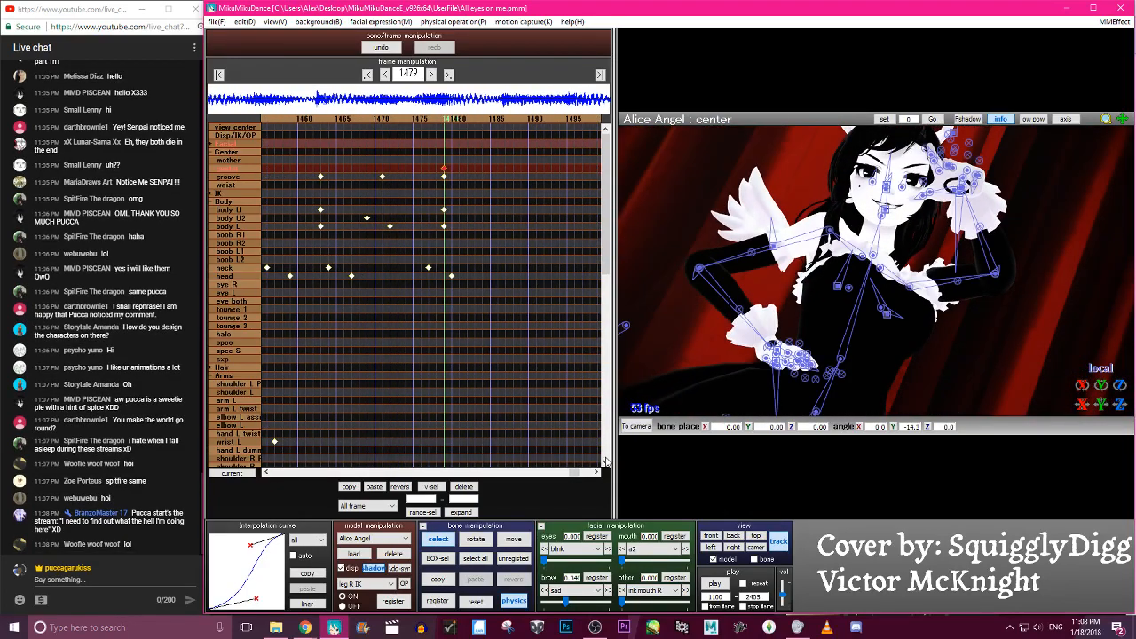
pyautogui.scroll(-3, 839, 393)
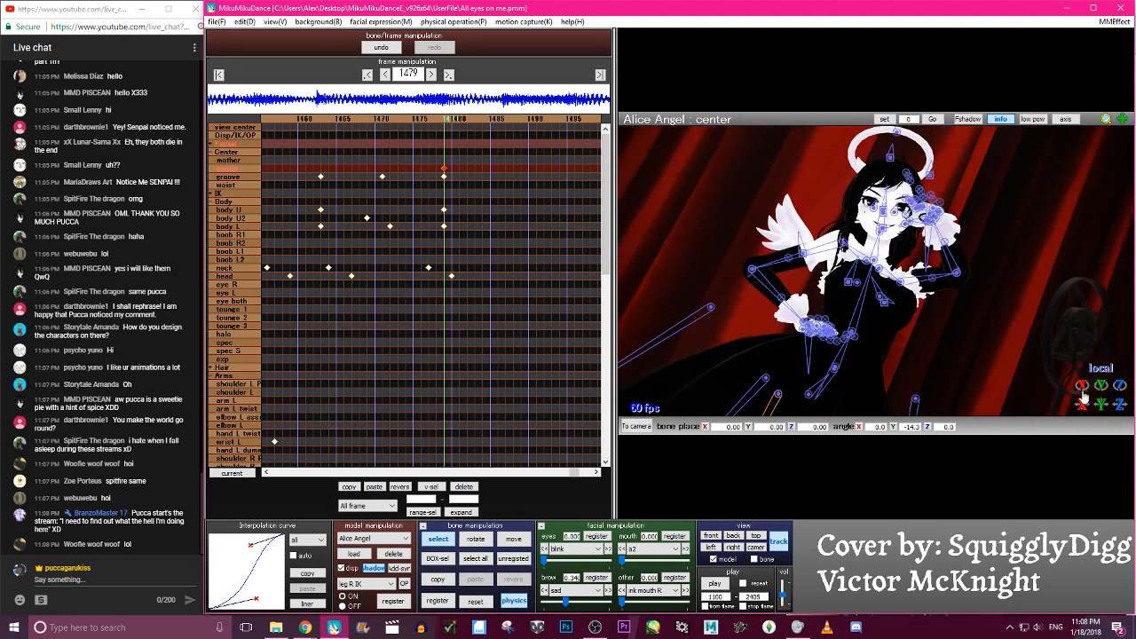
pyautogui.click(486, 602)
pyautogui.moveTo(1081, 391); pyautogui.dragTo(1101, 399)
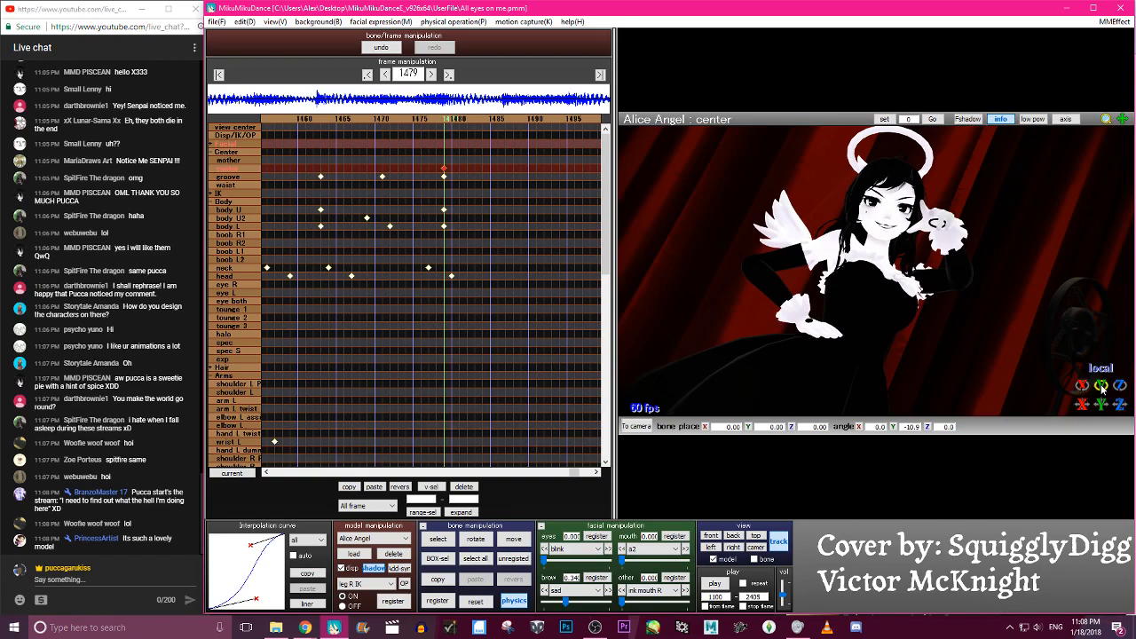
# Scrub back to frame 1445 to examine the body's movement with the reduced center-bone turn
pyautogui.press('Left')
pyautogui.press('Left')
pyautogui.press('Left')
pyautogui.press('Left')
pyautogui.press('Left')
pyautogui.press('Left')
pyautogui.press('Left')
pyautogui.press('Left')
pyautogui.press('Left')
pyautogui.press('Left')
pyautogui.press('Left')
pyautogui.press('Left')
pyautogui.press('Left')
pyautogui.press('Left')
pyautogui.press('Left')
pyautogui.press('Left')
pyautogui.press('Left')
pyautogui.press('Left')
pyautogui.press('Left')
pyautogui.press('Left')
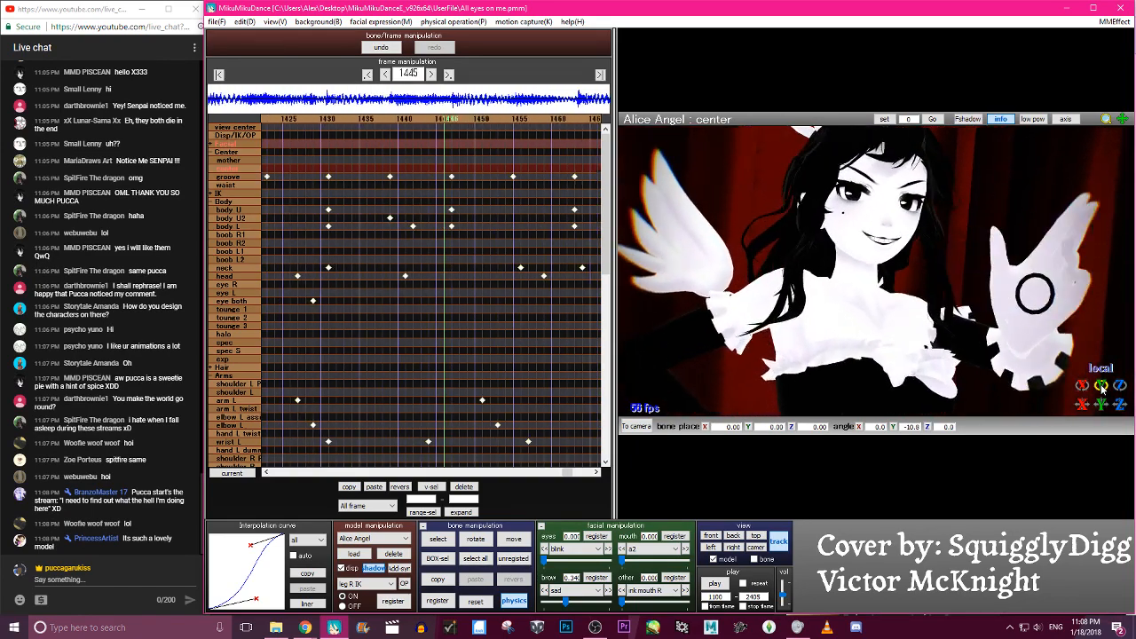
# Scrub forward to frame 1484 to examine the reduced turn through the hand-on-hip pose
pyautogui.press('Right')
pyautogui.press('Right')
pyautogui.press('Right')
pyautogui.press('Right')
pyautogui.press('Right')
pyautogui.press('Right')
pyautogui.press('Right')
pyautogui.press('Right')
pyautogui.press('Right')
pyautogui.press('Right')
pyautogui.press('Right')
pyautogui.press('Right')
pyautogui.press('Right')
pyautogui.press('Right')
pyautogui.press('Right')
pyautogui.press('Right')
pyautogui.press('Right')
pyautogui.press('Right')
pyautogui.press('Right')
pyautogui.press('Right')
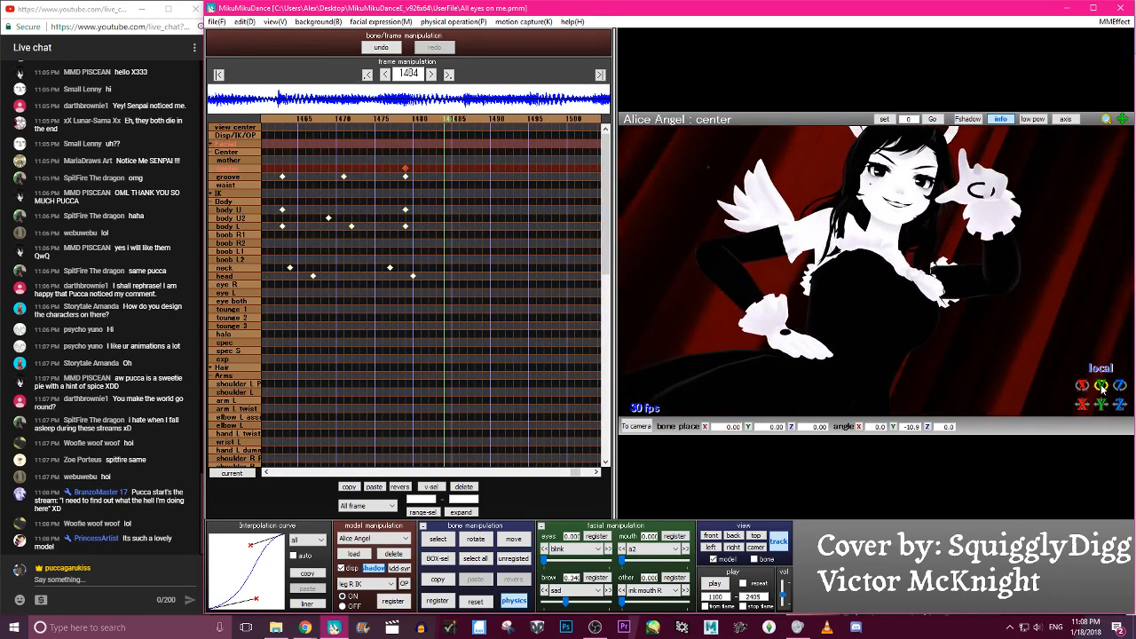
# Scrub back from frame 1484 past frame 1436 to examine the body's movement ahead of the hand-on-hip pose
pyautogui.press('Left')
pyautogui.press('Left')
pyautogui.press('Left')
pyautogui.press('Left')
pyautogui.press('Left')
pyautogui.press('Left')
pyautogui.press('Left')
pyautogui.press('Left')
pyautogui.press('Left')
pyautogui.press('Left')
pyautogui.press('Left')
pyautogui.press('Left')
pyautogui.press('Left')
pyautogui.press('Left')
pyautogui.press('Left')
pyautogui.press('Left')
pyautogui.press('Left')
pyautogui.press('Left')
pyautogui.press('Left')
pyautogui.press('Left')
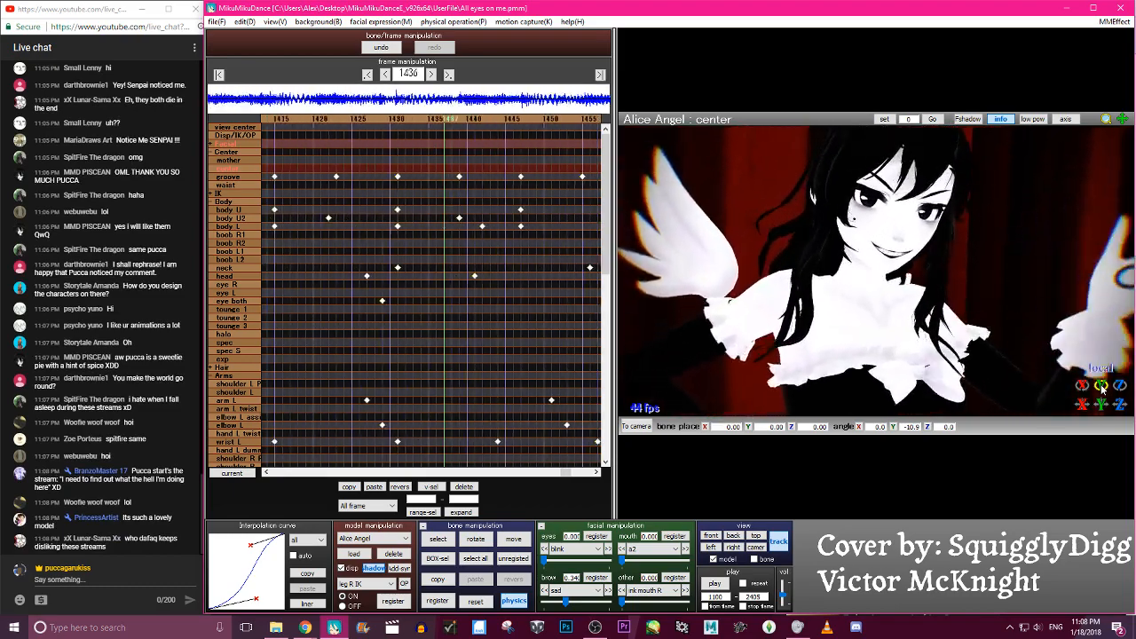
pyautogui.press('Left')
pyautogui.press('Left')
pyautogui.press('Left')
pyautogui.press('Left')
pyautogui.press('Left')
pyautogui.press('Left')
pyautogui.press('Left')
pyautogui.press('Left')
pyautogui.press('Left')
pyautogui.press('Left')
pyautogui.press('Left')
pyautogui.press('Left')
pyautogui.press('Left')
pyautogui.press('Left')
pyautogui.press('Left')
pyautogui.press('Left')
pyautogui.press('Left')
pyautogui.press('Left')
pyautogui.press('Left')
pyautogui.press('Left')
# Scrub forward through frame 1419 to frame 1472, then back to frame 1463, to examine the turn and the raised left arm
pyautogui.press('Right')
pyautogui.press('Right')
pyautogui.press('Right')
pyautogui.press('Right')
pyautogui.press('Right')
pyautogui.press('Right')
pyautogui.press('Right')
pyautogui.press('Right')
pyautogui.press('Right')
pyautogui.press('Right')
pyautogui.press('Right')
pyautogui.press('Right')
pyautogui.press('Right')
pyautogui.press('Right')
pyautogui.press('Right')
pyautogui.press('Right')
pyautogui.press('Right')
pyautogui.press('Right')
pyautogui.press('Right')
pyautogui.press('Right')
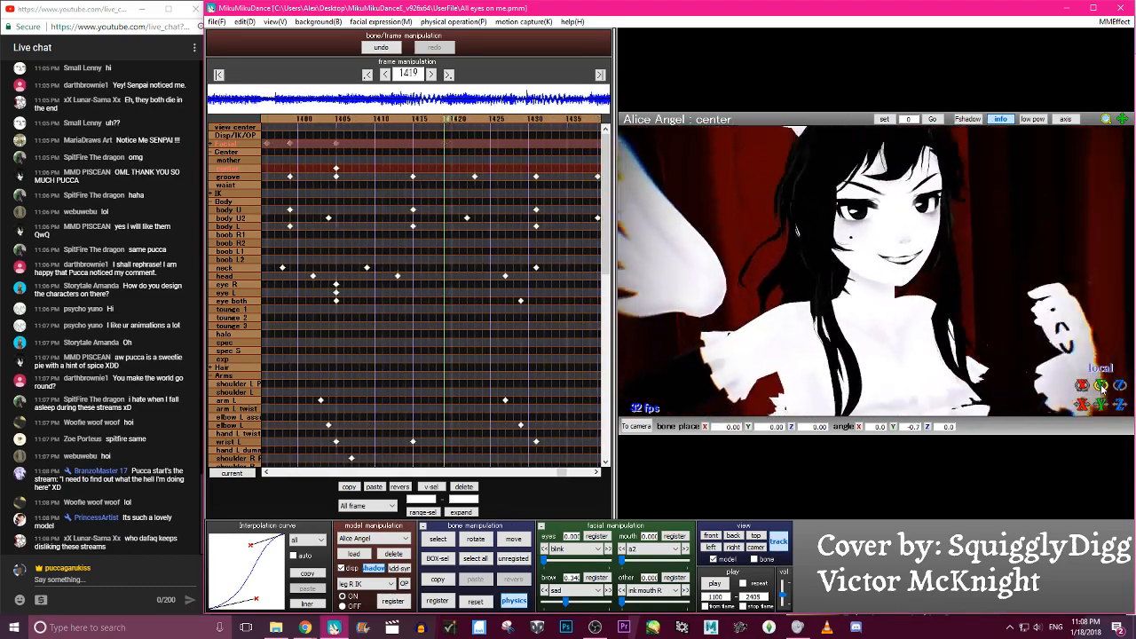
pyautogui.press('Right')
pyautogui.press('Right')
pyautogui.press('Right')
pyautogui.press('Right')
pyautogui.press('Right')
pyautogui.press('Right')
pyautogui.press('Right')
pyautogui.press('Right')
pyautogui.press('Right')
pyautogui.press('Right')
pyautogui.press('Right')
pyautogui.press('Right')
pyautogui.press('Right')
pyautogui.press('Right')
pyautogui.press('Right')
pyautogui.press('Right')
pyautogui.press('Right')
pyautogui.press('Right')
pyautogui.press('Right')
pyautogui.press('Right')
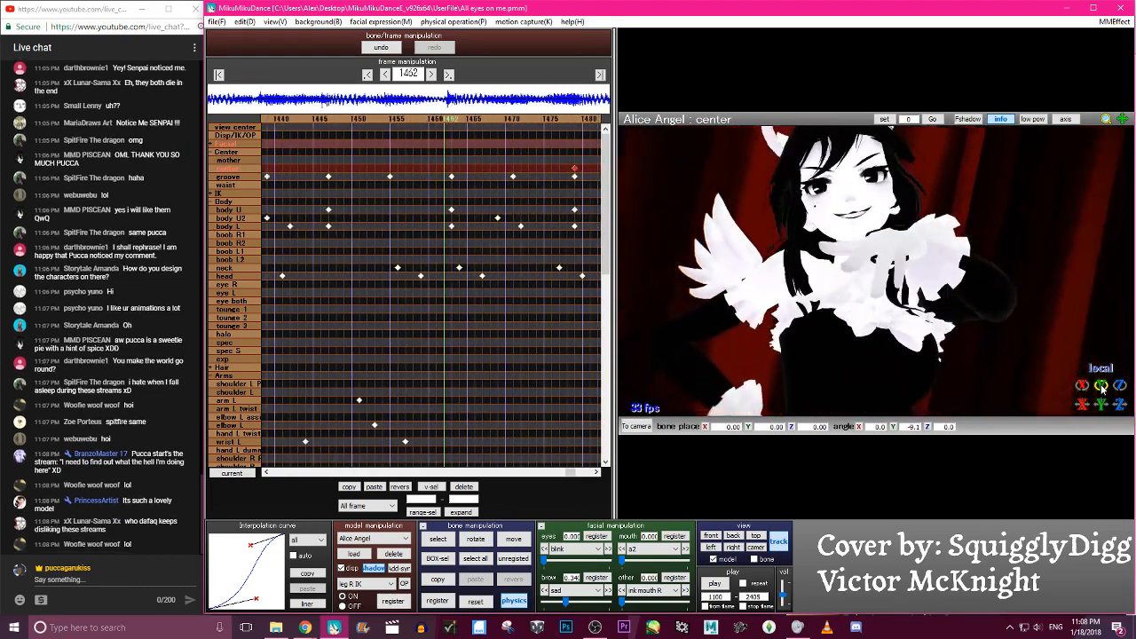
pyautogui.press('Left')
pyautogui.press('Left')
pyautogui.press('Left')
pyautogui.press('Left')
pyautogui.press('Left')
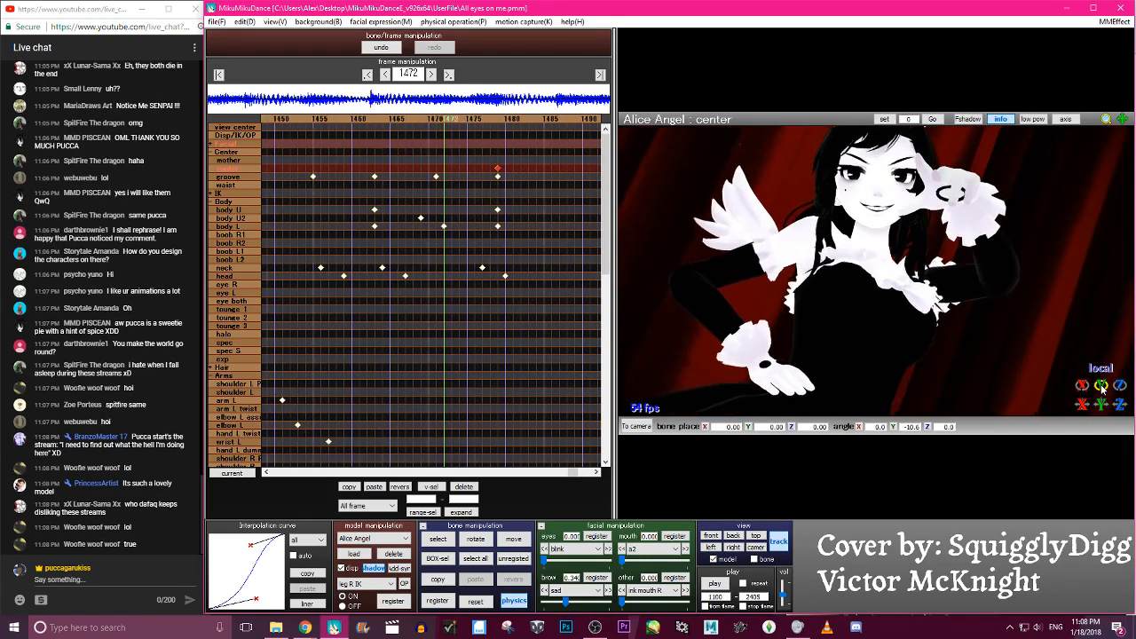
# Select the left arm bone and scrub back to frame 1454 to examine how the arm moves
pyautogui.press('c')
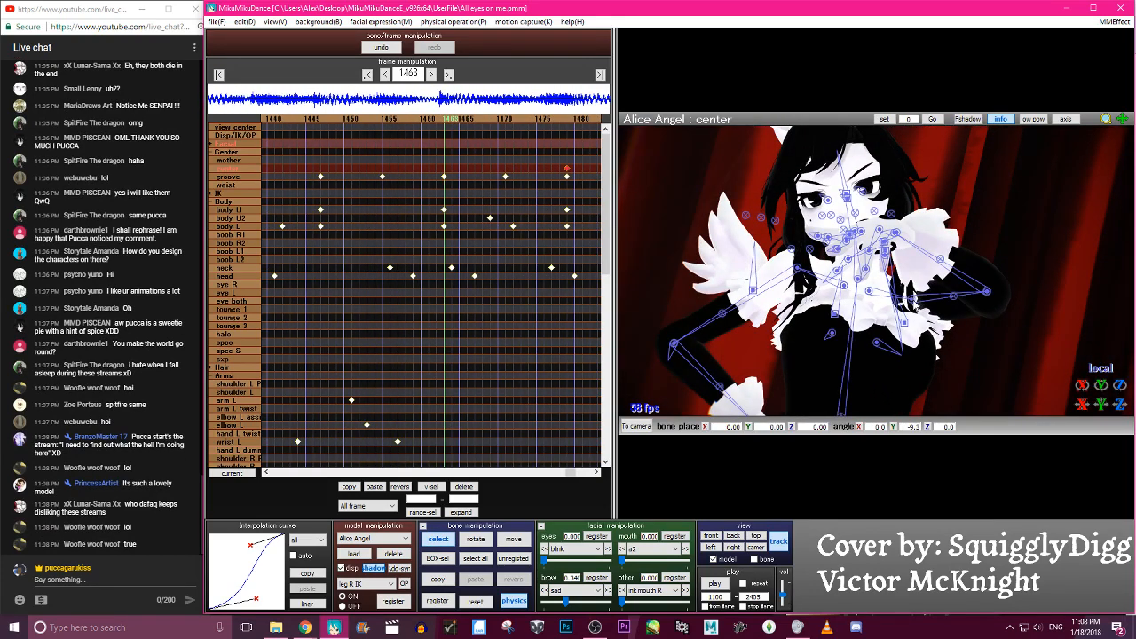
pyautogui.click(912, 301)
pyautogui.press('Left')
pyautogui.press('Left')
pyautogui.press('Left')
pyautogui.press('Left')
pyautogui.press('Left')
pyautogui.press('Left')
pyautogui.press('Left')
pyautogui.press('Left')
pyautogui.press('Left')
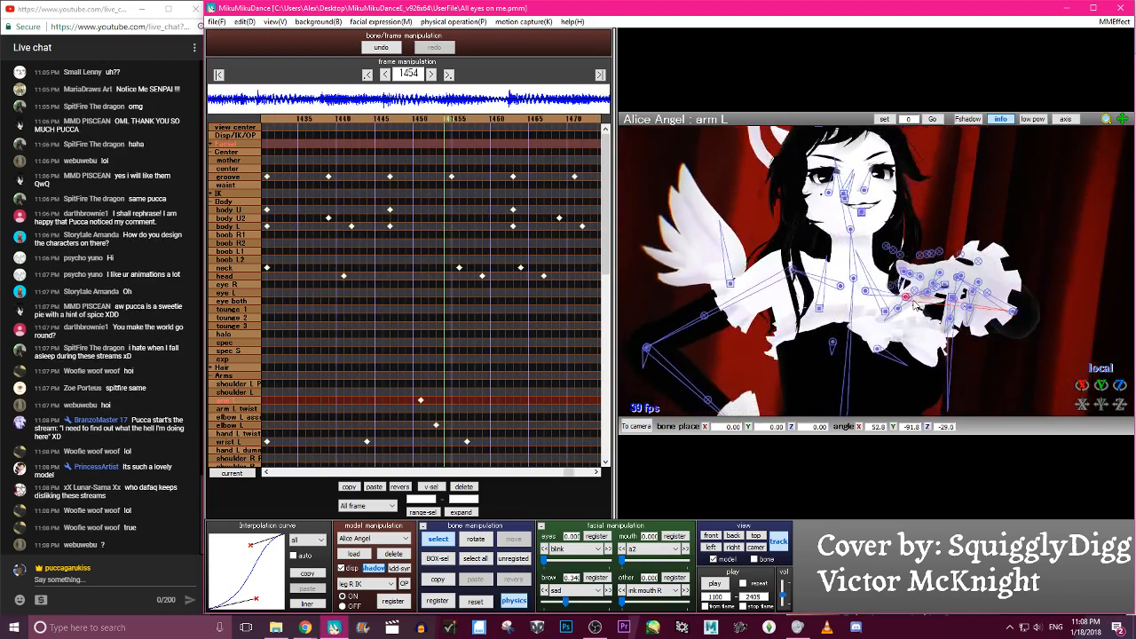
# Rotate the left arm bone down at frame 1476 to about X 43, Y -51, Z 18 degrees
pyautogui.press('Right')
pyautogui.press('Right')
pyautogui.press('Right')
pyautogui.press('Right')
pyautogui.press('Right')
pyautogui.press('Right')
pyautogui.press('Right')
pyautogui.press('Right')
pyautogui.press('Right')
pyautogui.press('Right')
pyautogui.press('Right')
pyautogui.press('Right')
pyautogui.press('Right')
pyautogui.press('Right')
pyautogui.press('Right')
pyautogui.press('Right')
pyautogui.press('Right')
pyautogui.press('Right')
pyautogui.press('Right')
pyautogui.press('Right')
pyautogui.press('Right')
pyautogui.press('Right')
pyautogui.press('x')
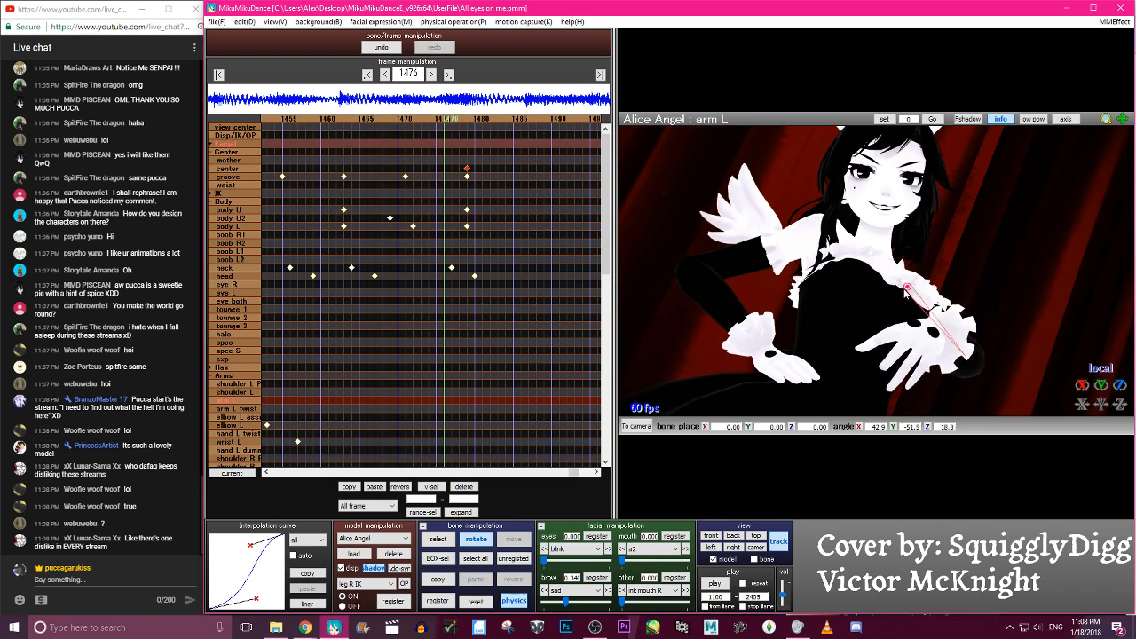
pyautogui.moveTo(904, 291); pyautogui.dragTo(906, 293)
# Rotate the left elbow and wrist bones to pose the hand in front of the waist and register the arm keyframes at frame 1476
pyautogui.click(966, 357)
pyautogui.moveTo(965, 356); pyautogui.dragTo(917, 315)
pyautogui.click(920, 361)
pyautogui.press('x')
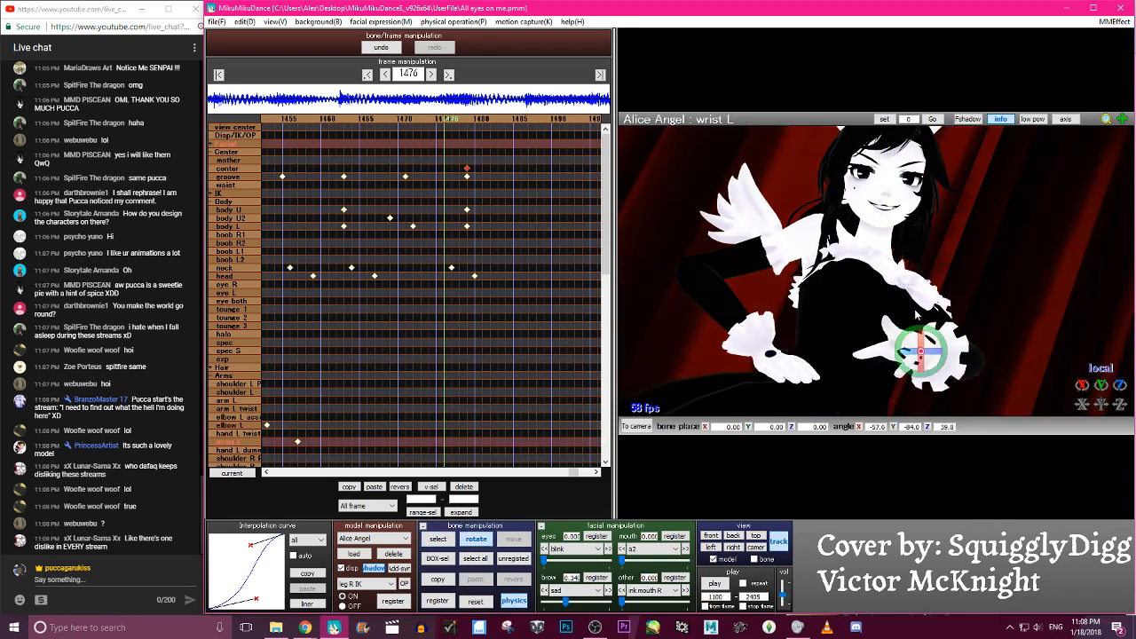
pyautogui.press('a')
pyautogui.press('s')
pyautogui.press('Return')
# Scrub back from frame 1476 and review the left arm's motion into the lowered pose
pyautogui.press('Left')
pyautogui.press('Left')
pyautogui.press('Left')
pyautogui.press('Left')
pyautogui.press('Left')
pyautogui.press('Left')
pyautogui.press('Left')
pyautogui.press('Left')
pyautogui.press('Left')
pyautogui.press('Left')
pyautogui.press('Left')
pyautogui.press('Left')
pyautogui.press('Left')
pyautogui.press('Left')
pyautogui.press('Left')
pyautogui.press('Left')
pyautogui.press('Left')
pyautogui.press('Left')
pyautogui.press('Left')
pyautogui.press('Left')
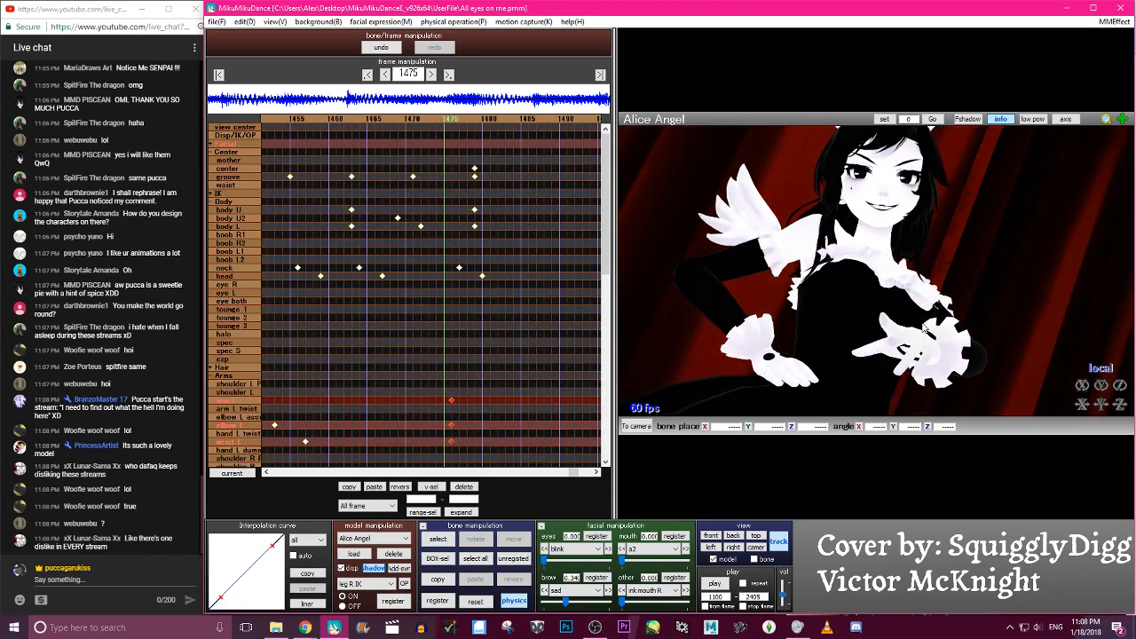
pyautogui.press('space')
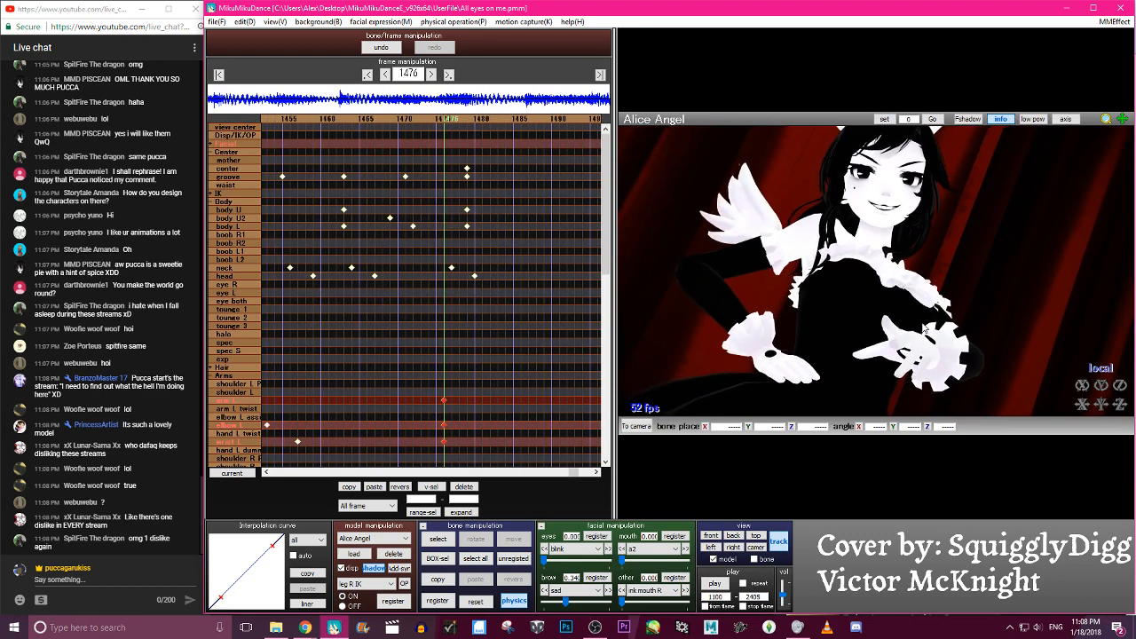
pyautogui.press('space')
# Rotate the left wrist bone at frame 1476 to about X -59.8, Y -98.6, Z 25.9 degrees
pyautogui.press('x')
pyautogui.moveTo(920, 354); pyautogui.dragTo(917, 311)
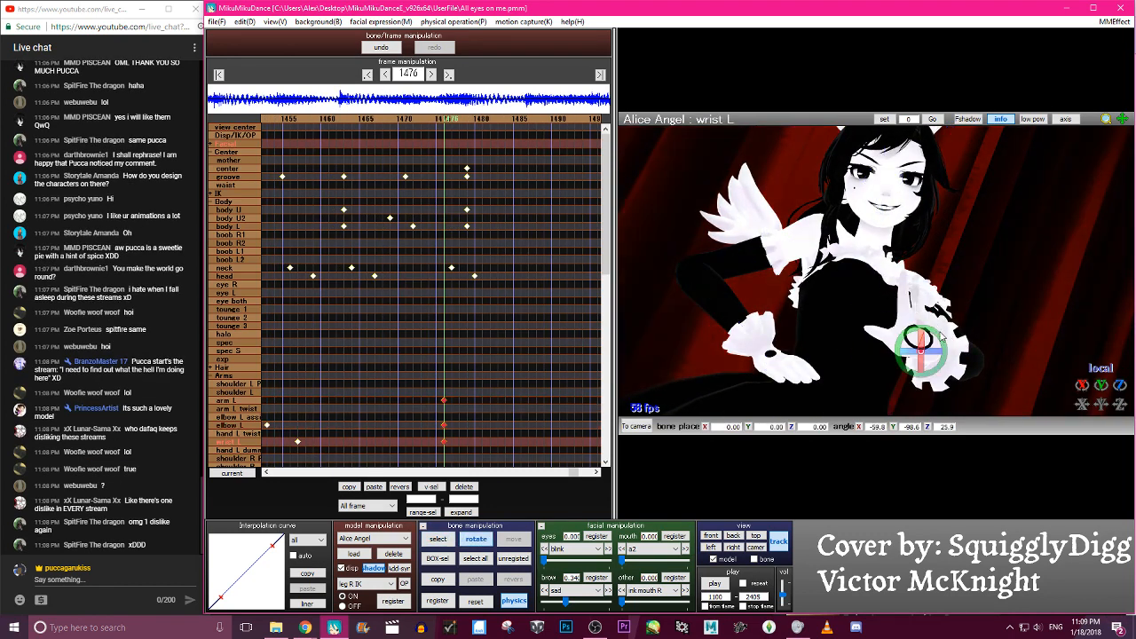
pyautogui.press('c')
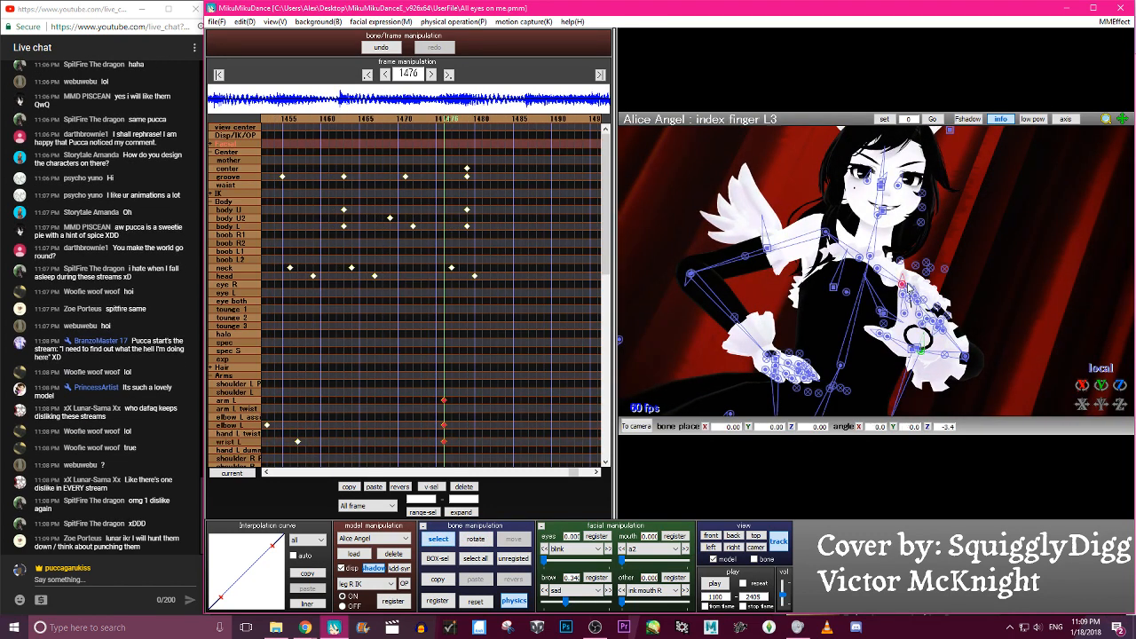
# Lower the left forearm and hand toward the hip at frame 1476 and register the left arm, elbow and wrist keyframes
pyautogui.press('x')
pyautogui.moveTo(908, 288); pyautogui.dragTo(912, 298)
pyautogui.click(959, 378)
# Scrub back and forth between about frames 1443 and 1490 to review the left arm's swing into the lowered pose
pyautogui.press('Left')
pyautogui.press('Left')
pyautogui.press('Left')
pyautogui.press('Left')
pyautogui.press('Left')
pyautogui.press('Left')
pyautogui.press('Left')
pyautogui.press('Left')
pyautogui.press('Left')
pyautogui.press('Left')
pyautogui.press('Left')
pyautogui.press('Left')
pyautogui.press('Left')
pyautogui.press('Left')
pyautogui.press('Left')
pyautogui.press('Left')
pyautogui.press('Left')
pyautogui.press('Left')
pyautogui.press('Left')
pyautogui.press('Left')
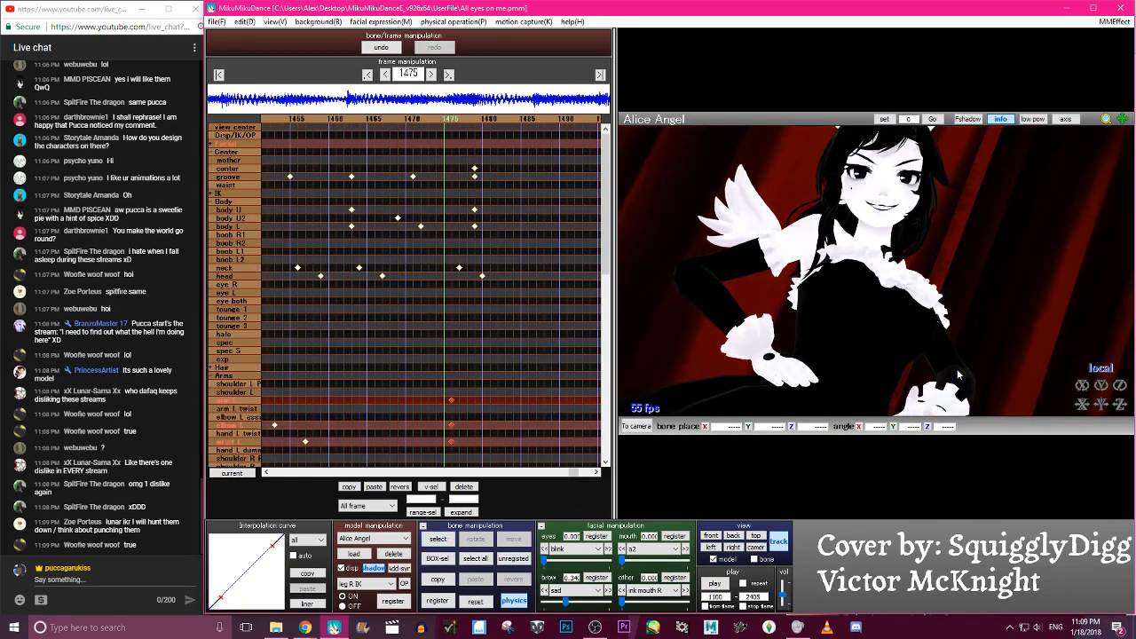
pyautogui.press('Right')
pyautogui.press('Right')
pyautogui.press('Right')
pyautogui.press('Right')
pyautogui.press('Right')
pyautogui.press('Right')
pyautogui.press('Right')
pyautogui.press('Right')
pyautogui.press('Right')
pyautogui.press('Right')
pyautogui.press('Right')
pyautogui.press('Right')
pyautogui.press('Right')
pyautogui.press('Right')
pyautogui.press('Right')
pyautogui.press('Right')
pyautogui.press('Right')
pyautogui.press('Right')
pyautogui.press('Right')
pyautogui.press('Right')
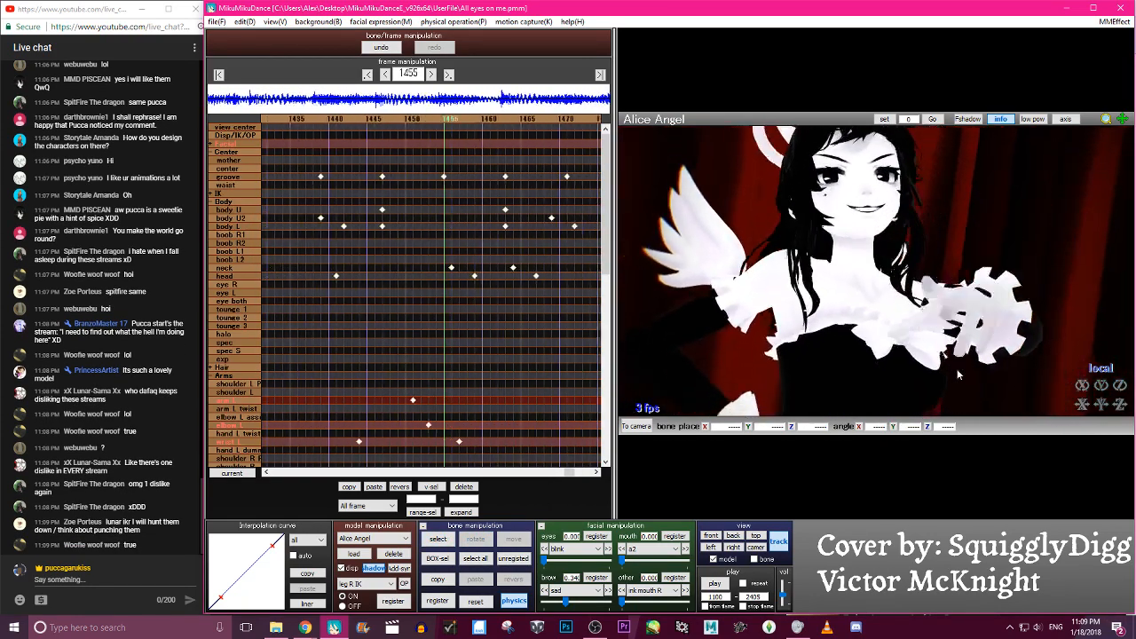
pyautogui.press('Right')
pyautogui.press('Right')
pyautogui.press('Right')
pyautogui.press('Right')
pyautogui.press('Right')
pyautogui.press('Right')
pyautogui.press('Right')
pyautogui.press('Right')
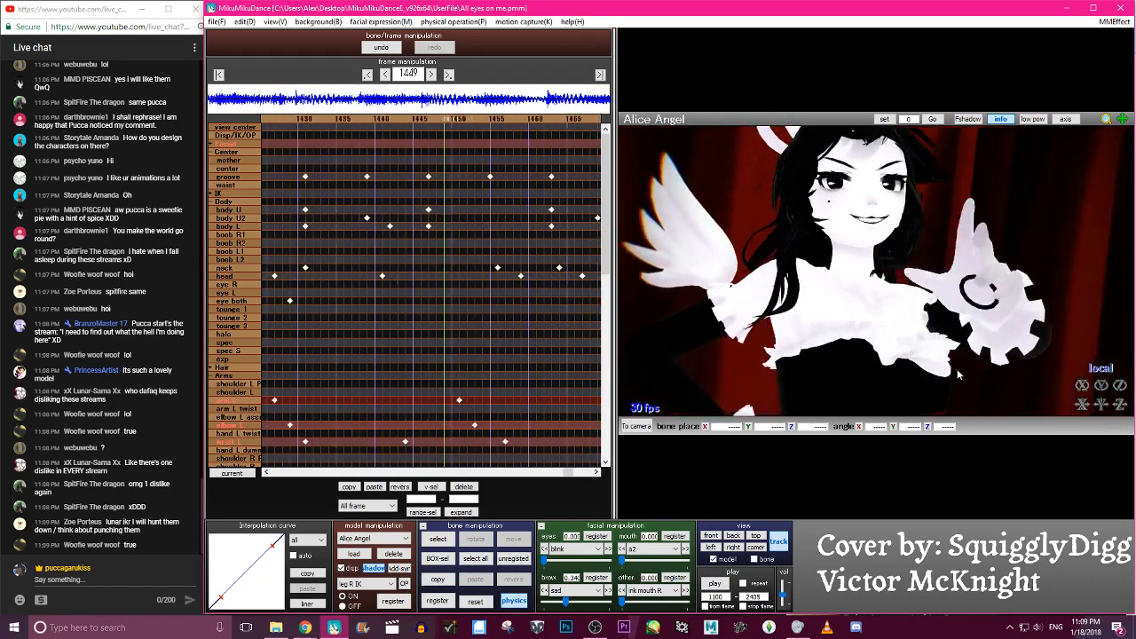
pyautogui.press('Left')
pyautogui.press('Left')
pyautogui.press('Left')
pyautogui.press('Left')
pyautogui.press('Left')
pyautogui.press('Left')
pyautogui.press('Left')
pyautogui.press('Left')
pyautogui.press('Left')
pyautogui.press('Left')
pyautogui.press('Left')
pyautogui.press('Left')
pyautogui.press('Left')
pyautogui.press('Left')
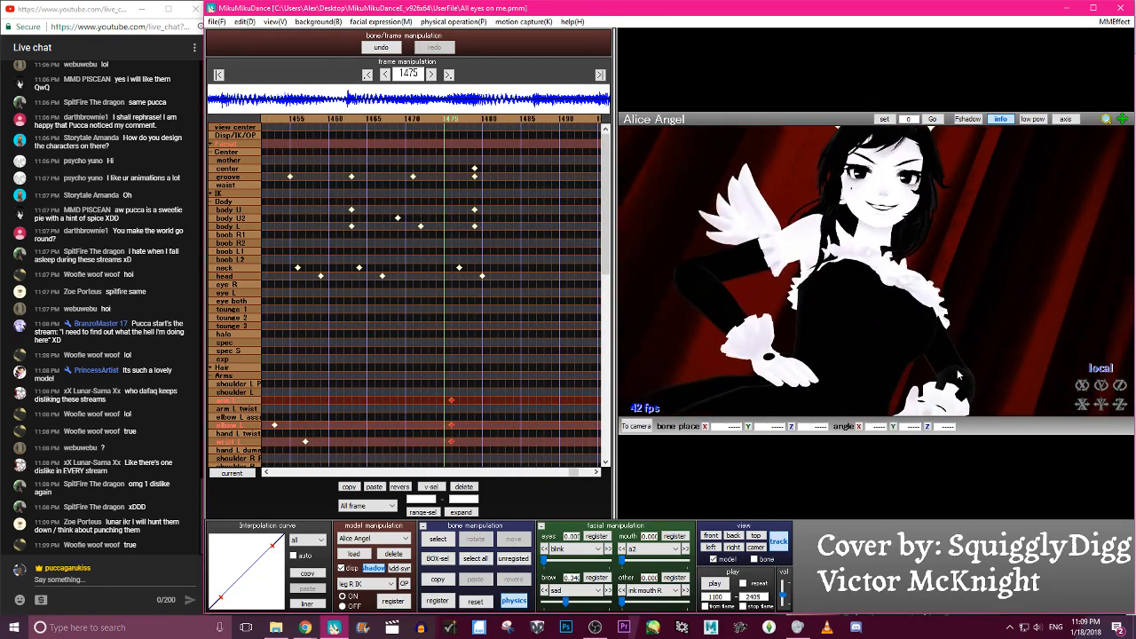
pyautogui.press('Right')
pyautogui.press('Right')
pyautogui.press('Right')
pyautogui.press('Right')
pyautogui.press('Right')
pyautogui.press('Right')
pyautogui.press('Right')
pyautogui.press('Right')
pyautogui.press('Right')
pyautogui.press('Right')
pyautogui.press('Right')
pyautogui.press('Right')
pyautogui.press('Right')
pyautogui.press('Right')
pyautogui.press('Right')
pyautogui.press('Right')
pyautogui.press('Right')
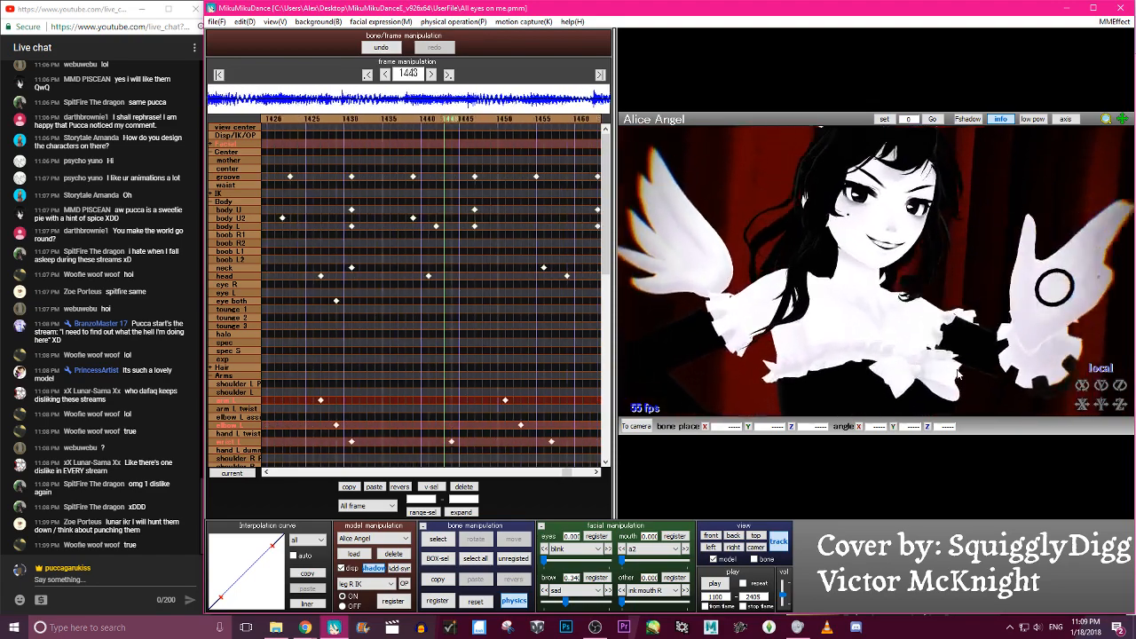
pyautogui.press('Right')
pyautogui.press('Right')
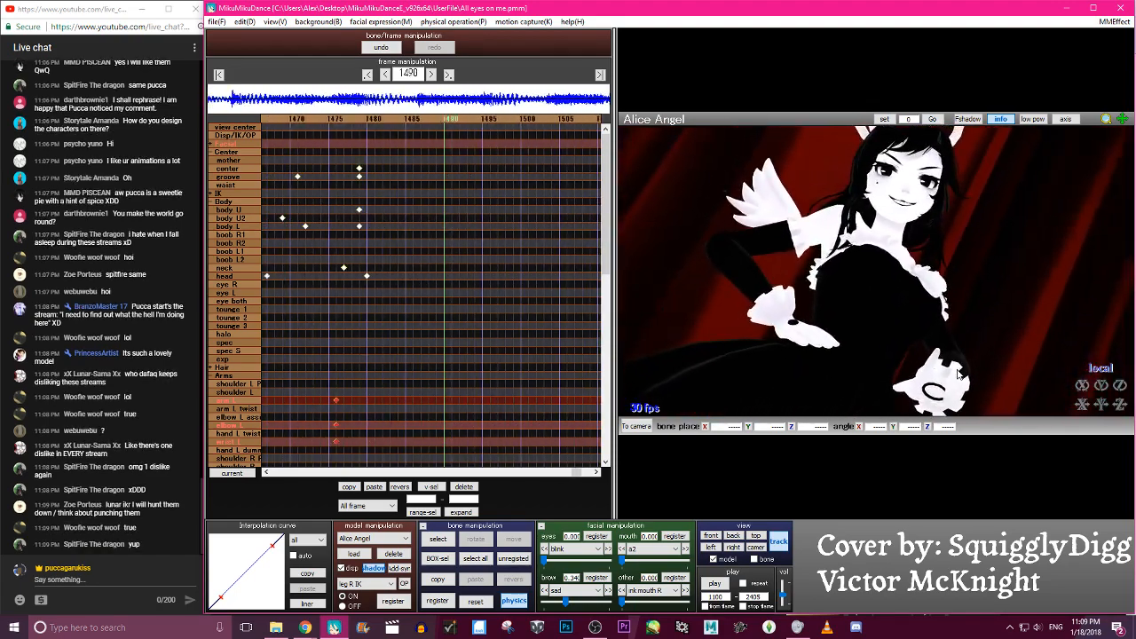
# Give the left arm keyframes an S-shaped interpolation curve and stagger them, with the arm at 1475, elbow at 1478 and wrist at 1482
pyautogui.moveTo(278, 554); pyautogui.dragTo(246, 550)
pyautogui.moveTo(226, 604); pyautogui.dragTo(250, 600)
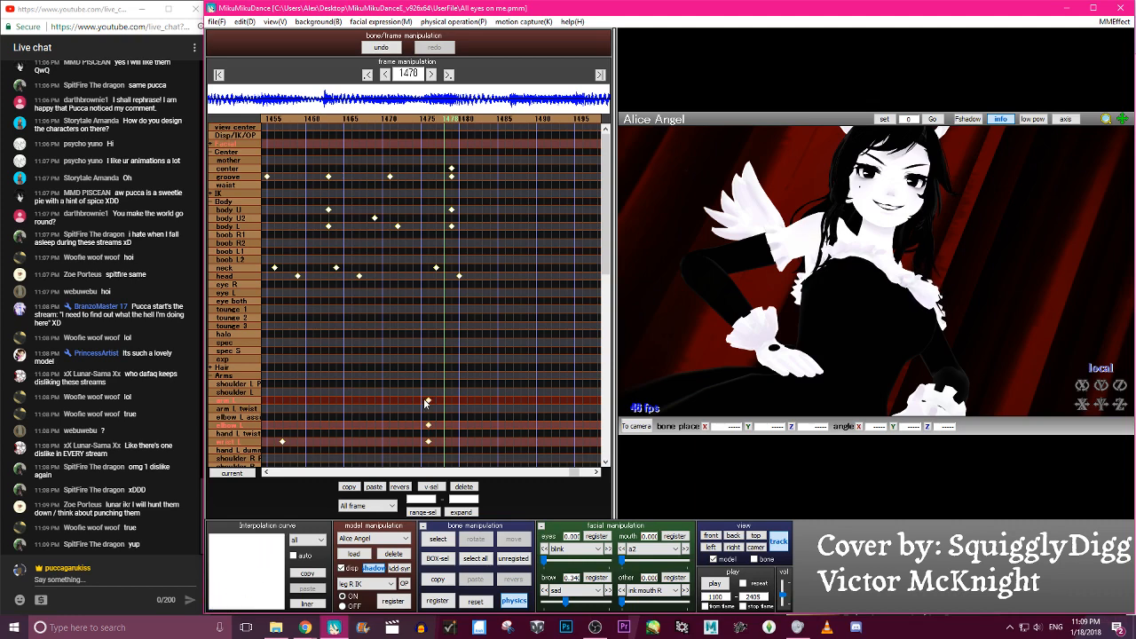
pyautogui.click(396, 397)
pyautogui.click(428, 441)
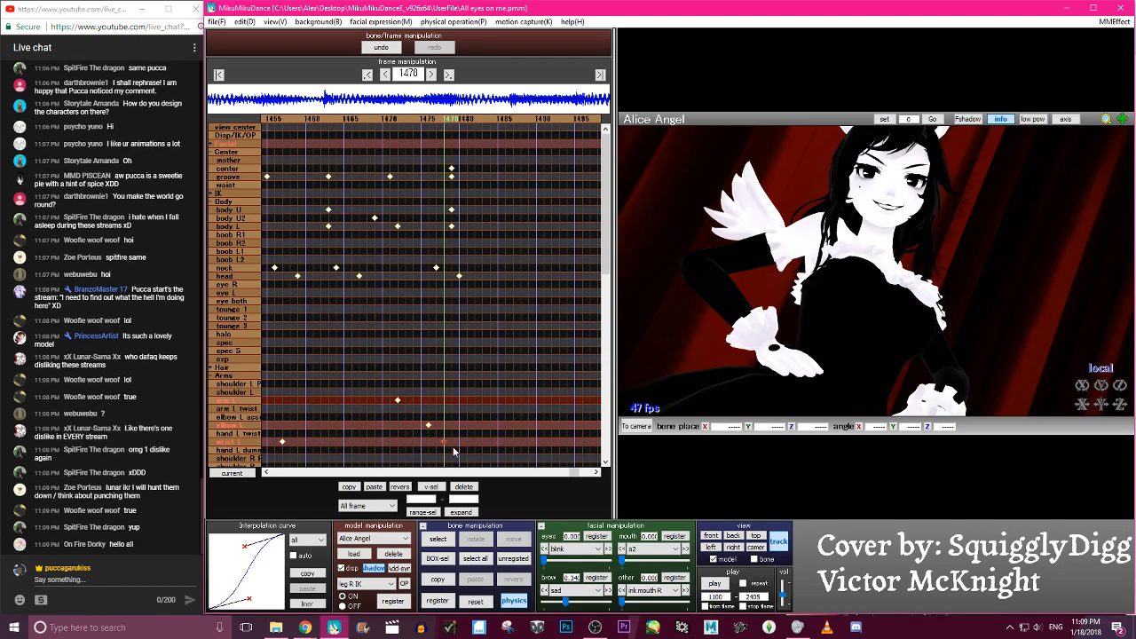
pyautogui.click(397, 401)
pyautogui.moveTo(398, 400); pyautogui.dragTo(413, 400)
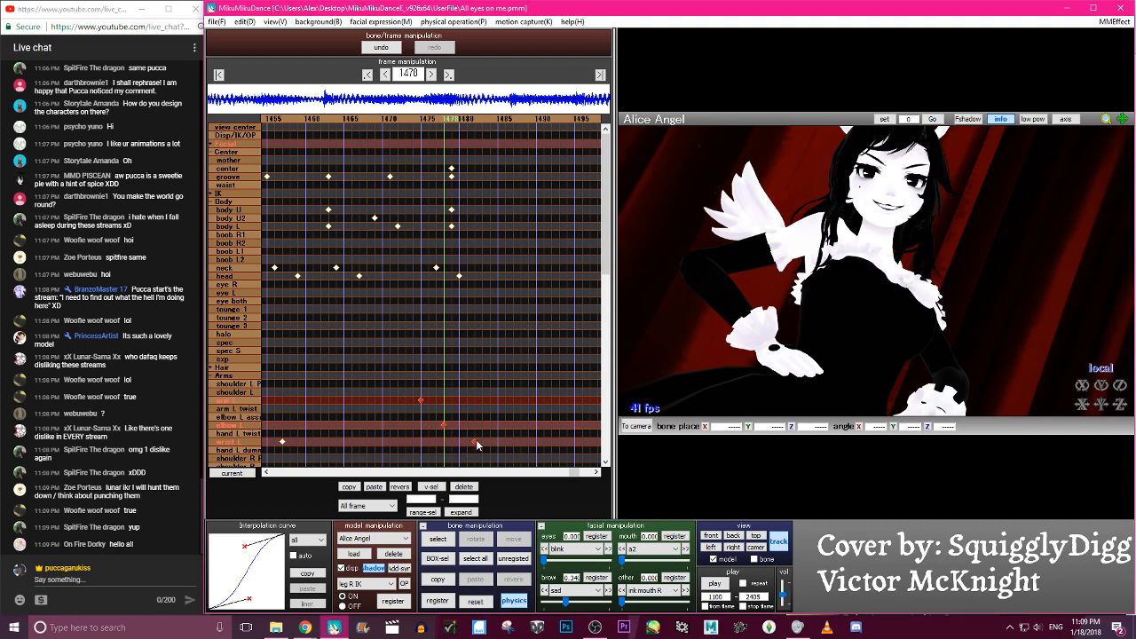
# Scrub between about frames 1443 and 1478 to examine the timing of the staggered left arm, elbow and wrist motion
pyautogui.press('Left')
pyautogui.press('Left')
pyautogui.press('Left')
pyautogui.press('Left')
pyautogui.press('Left')
pyautogui.press('Left')
pyautogui.press('Left')
pyautogui.press('Left')
pyautogui.press('Left')
pyautogui.press('Left')
pyautogui.press('Left')
pyautogui.press('Right')
pyautogui.press('Right')
pyautogui.press('Right')
pyautogui.press('Right')
pyautogui.press('Right')
pyautogui.press('Right')
pyautogui.press('Right')
pyautogui.press('Right')
pyautogui.press('Right')
pyautogui.press('Right')
pyautogui.press('Right')
pyautogui.press('Right')
pyautogui.press('Right')
pyautogui.press('Right')
pyautogui.press('Right')
pyautogui.press('Right')
pyautogui.press('Right')
pyautogui.press('Right')
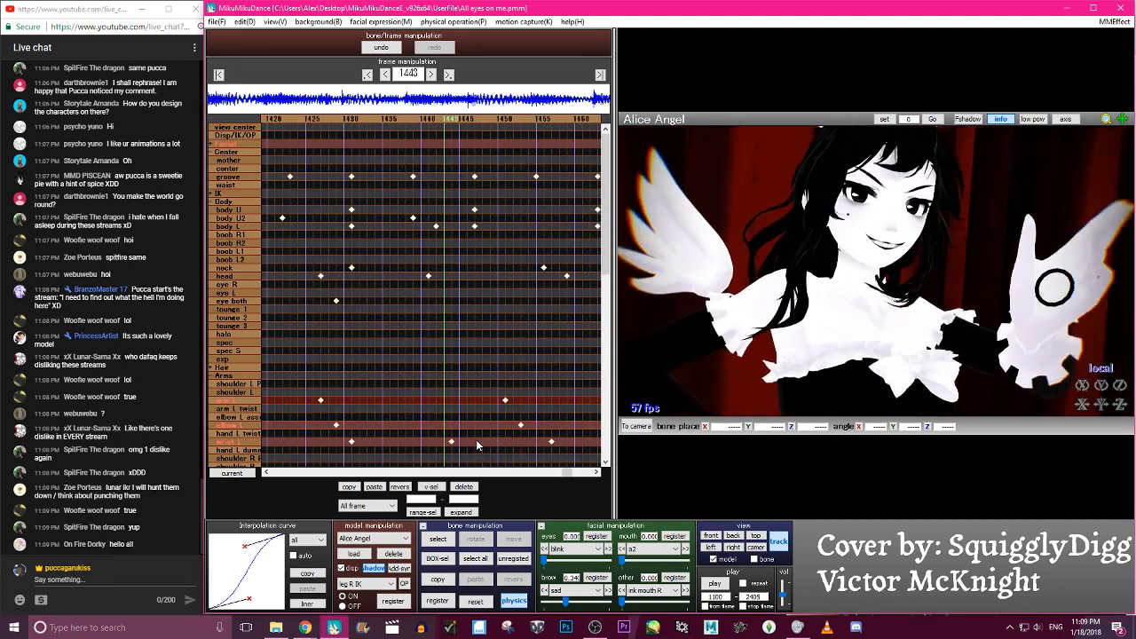
pyautogui.press('Left')
pyautogui.press('Left')
pyautogui.press('Left')
pyautogui.press('Left')
pyautogui.press('Left')
pyautogui.press('Left')
pyautogui.press('Left')
pyautogui.press('Left')
pyautogui.press('Left')
pyautogui.press('Left')
pyautogui.press('Left')
pyautogui.press('Left')
pyautogui.press('Left')
pyautogui.press('Left')
pyautogui.press('Left')
pyautogui.press('Left')
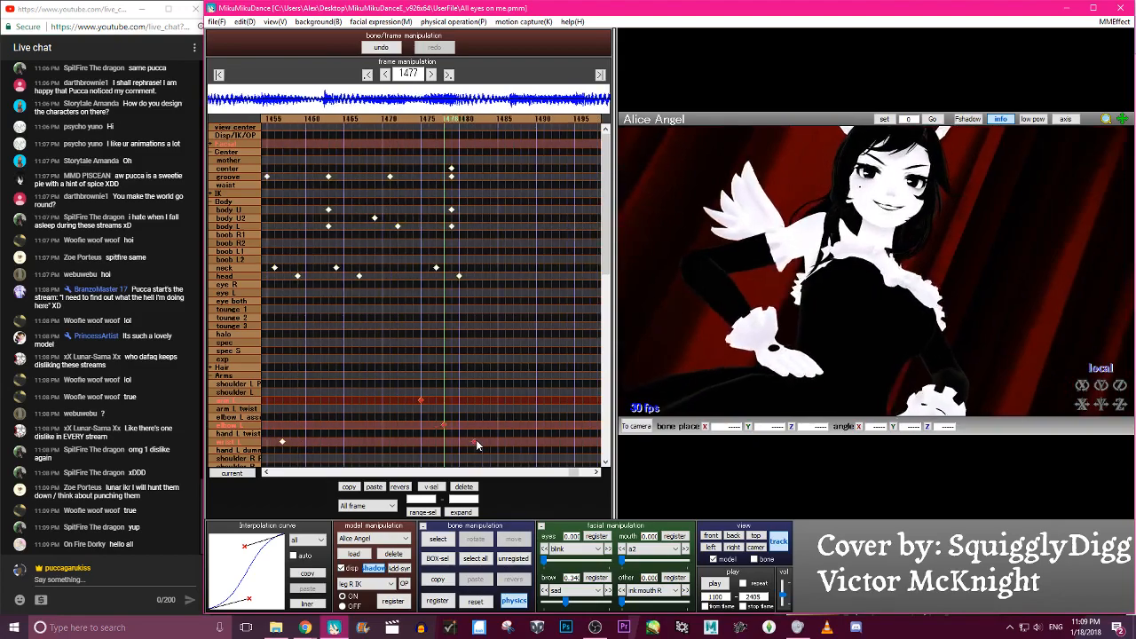
pyautogui.press('Right')
pyautogui.press('Right')
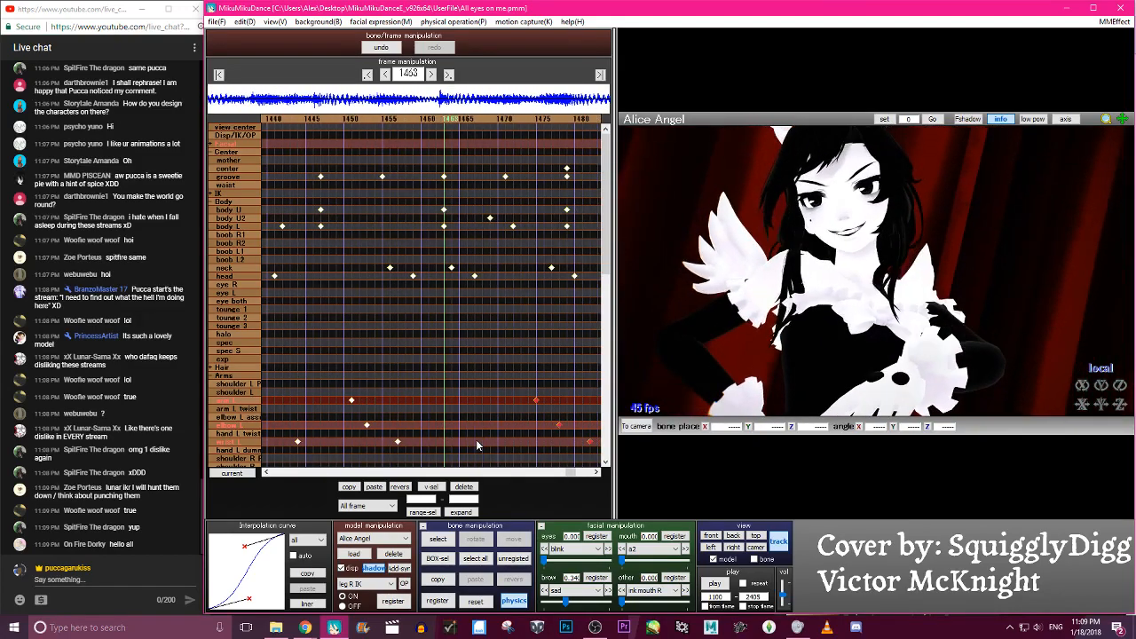
# Raise the left forearm and turn the wrist at frame 1463 to hold the hand before the chest, and register the elbow and wrist keyframes
pyautogui.press('c')
pyautogui.click(905, 373)
pyautogui.moveTo(909, 378); pyautogui.dragTo(907, 338)
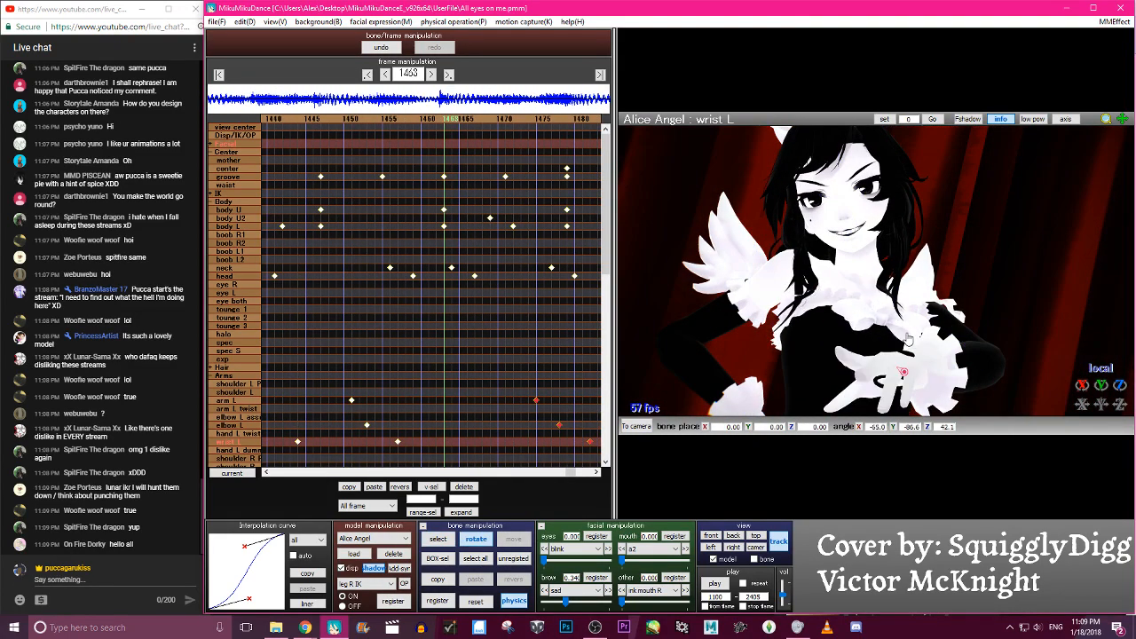
pyautogui.click(981, 355)
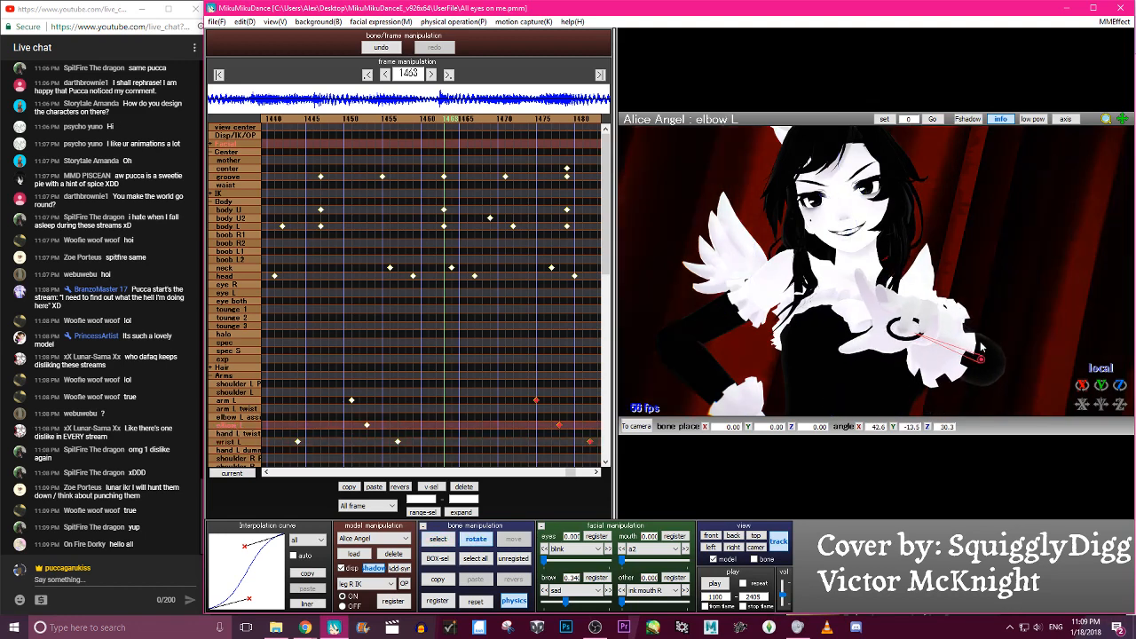
pyautogui.click(914, 329)
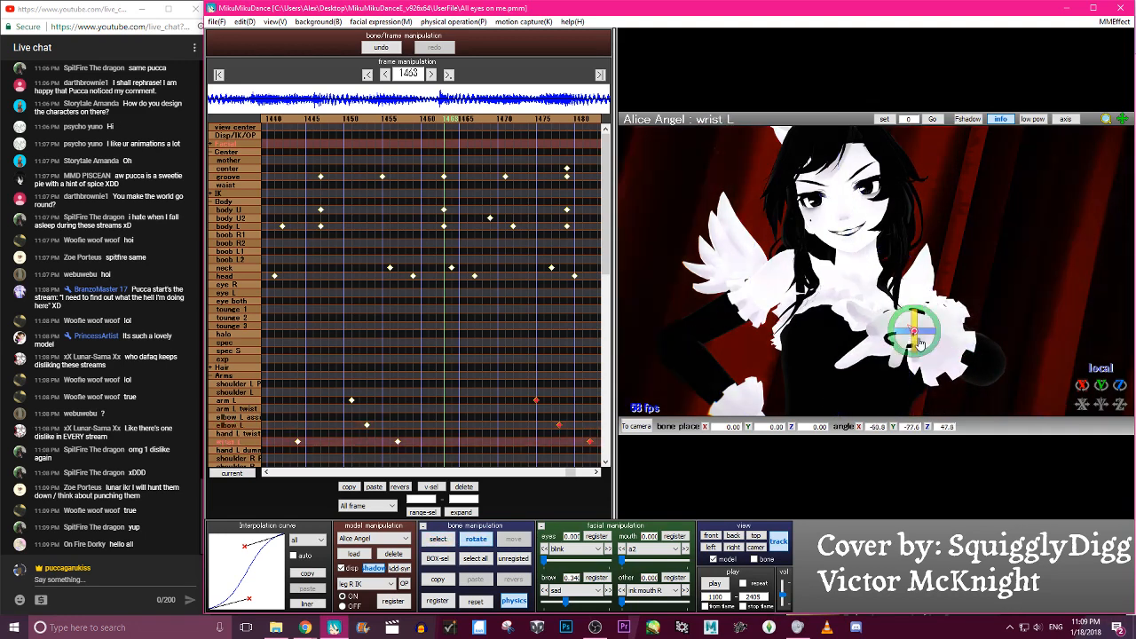
pyautogui.press('a')
pyautogui.press('s')
pyautogui.press('Return')
# Scrub back from frame 1463 and forward to 1482 to review the left elbow and wrist motion with the chest-level hand pose
pyautogui.press('Left')
pyautogui.press('Left')
pyautogui.press('Left')
pyautogui.press('Left')
pyautogui.press('Left')
pyautogui.press('Left')
pyautogui.press('Left')
pyautogui.press('Left')
pyautogui.press('Left')
pyautogui.press('Left')
pyautogui.press('Left')
pyautogui.press('Left')
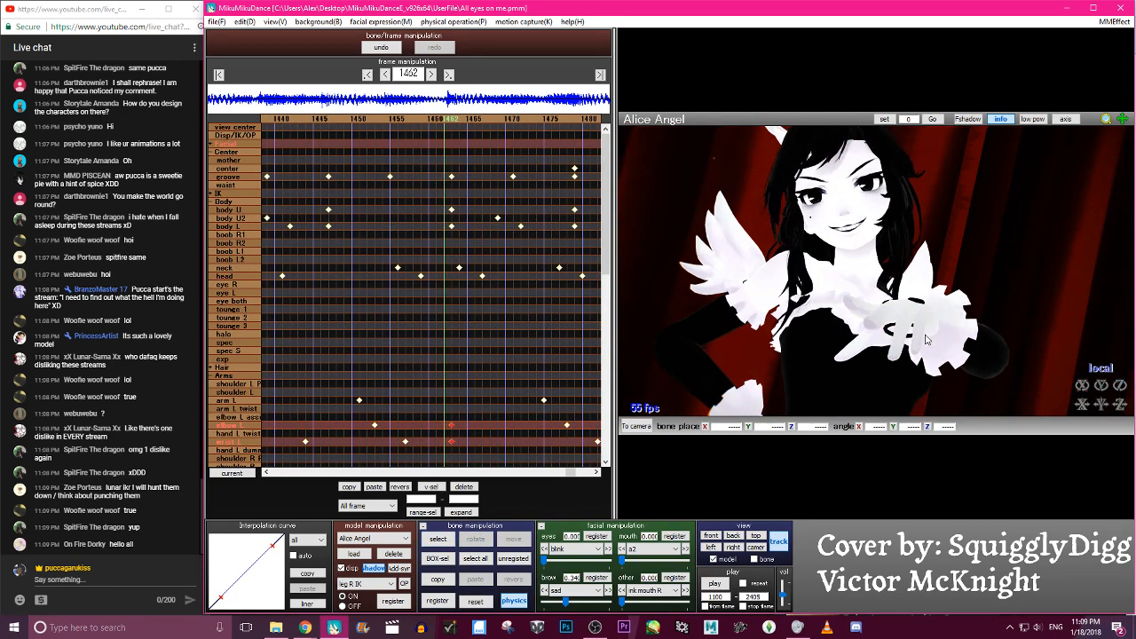
pyautogui.press('Right')
pyautogui.press('Right')
pyautogui.press('Right')
pyautogui.press('Right')
pyautogui.press('Right')
pyautogui.press('Right')
pyautogui.press('Right')
pyautogui.press('Right')
pyautogui.press('Right')
pyautogui.press('Right')
pyautogui.press('Right')
pyautogui.press('Right')
pyautogui.press('Right')
pyautogui.press('Right')
pyautogui.press('Right')
pyautogui.press('Right')
pyautogui.press('Right')
pyautogui.press('Right')
pyautogui.press('Right')
pyautogui.press('Right')
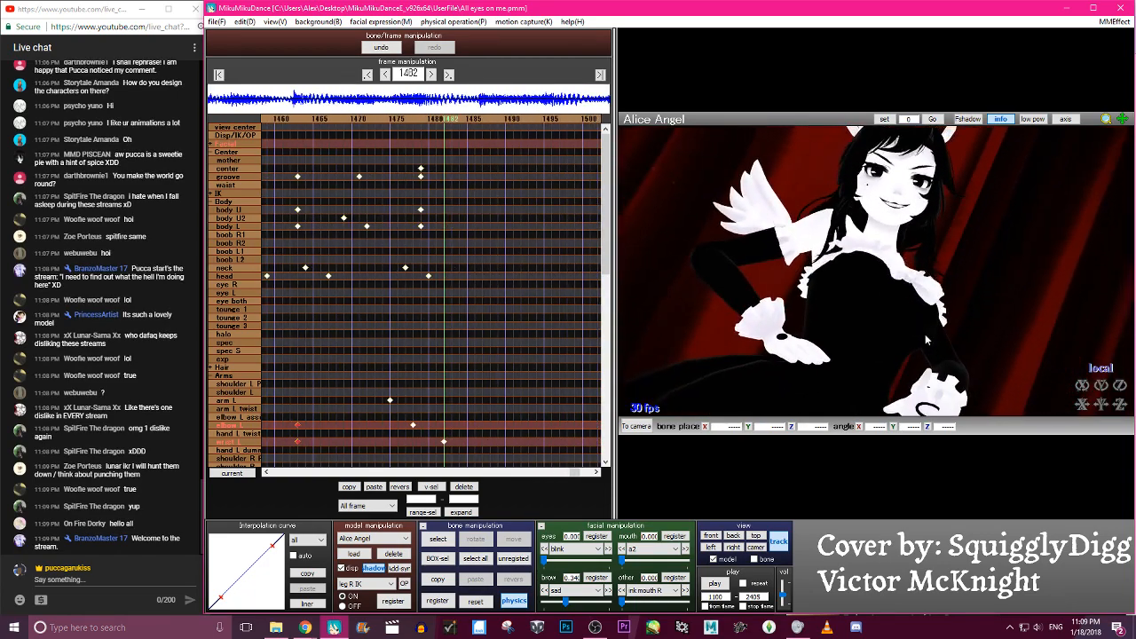
# Turn the left wrist at frame 1482 so the hand settles open at the lap, and register the wrist keyframe
pyautogui.click(904, 408)
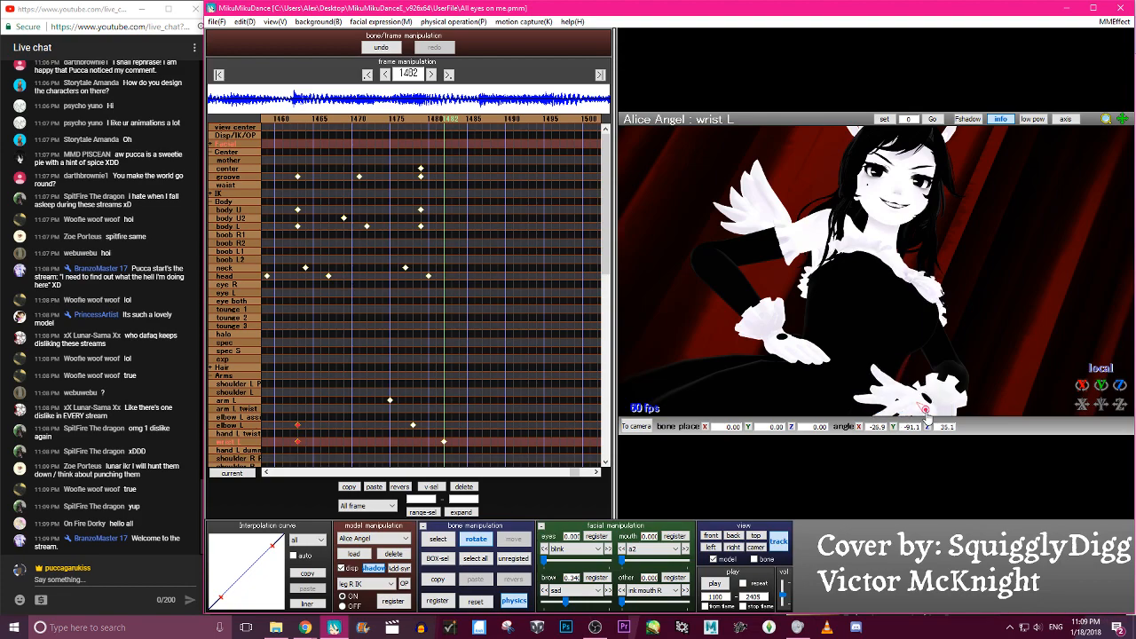
pyautogui.press('Return')
# Scrub between about frames 1470 and 1482 to examine how the left hand settles into the lowered pose
pyautogui.press('Left')
pyautogui.press('Left')
pyautogui.press('Left')
pyautogui.press('Left')
pyautogui.press('Left')
pyautogui.press('Left')
pyautogui.press('Left')
pyautogui.press('Left')
pyautogui.press('Left')
pyautogui.press('Left')
pyautogui.press('Left')
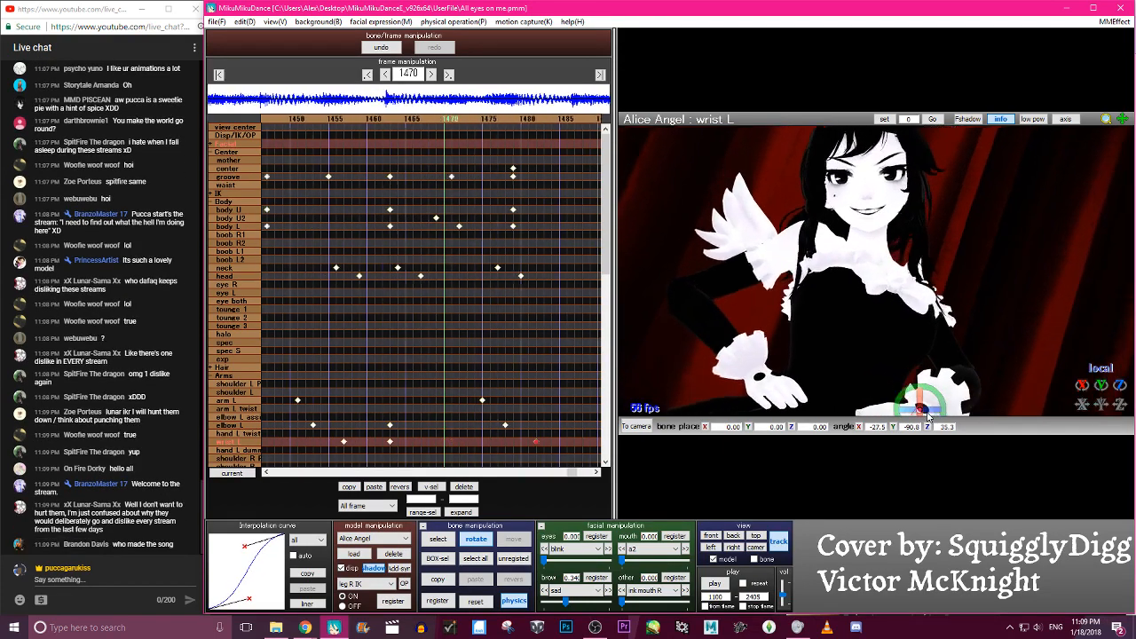
pyautogui.press('Right')
pyautogui.press('Right')
pyautogui.press('Right')
pyautogui.press('Right')
pyautogui.press('Right')
pyautogui.press('Right')
# Adjust the left wrist and elbow at frame 1463 to reshape the hand's pose before the chest, and re-register both keyframes
pyautogui.press('Left')
pyautogui.press('Left')
pyautogui.press('Left')
pyautogui.press('Left')
pyautogui.press('Left')
pyautogui.press('Left')
pyautogui.press('Left')
pyautogui.press('Left')
pyautogui.press('Left')
pyautogui.press('Left')
pyautogui.press('Left')
pyautogui.press('Left')
pyautogui.press('Left')
pyautogui.press('Left')
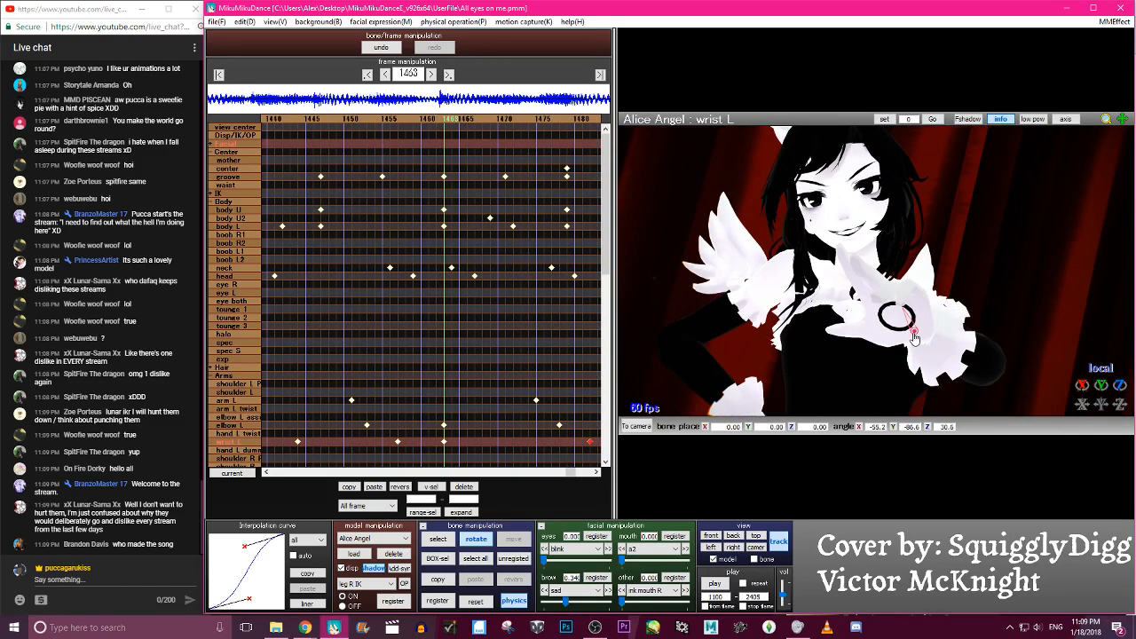
pyautogui.click(981, 359)
pyautogui.moveTo(981, 364)
pyautogui.mouseDown()
pyautogui.moveTo(1021, 355)
pyautogui.moveTo(1001, 366)
pyautogui.mouseUp()
pyautogui.click(1000, 365)
# Scrub from about frame 1453 to 1480 to check the adjusted left elbow and wrist through the lowering motion
pyautogui.press('Left')
pyautogui.press('Left')
pyautogui.press('Left')
pyautogui.press('Left')
pyautogui.press('Left')
pyautogui.press('Left')
pyautogui.press('Left')
pyautogui.press('Left')
pyautogui.press('Left')
pyautogui.press('Left')
pyautogui.press('Left')
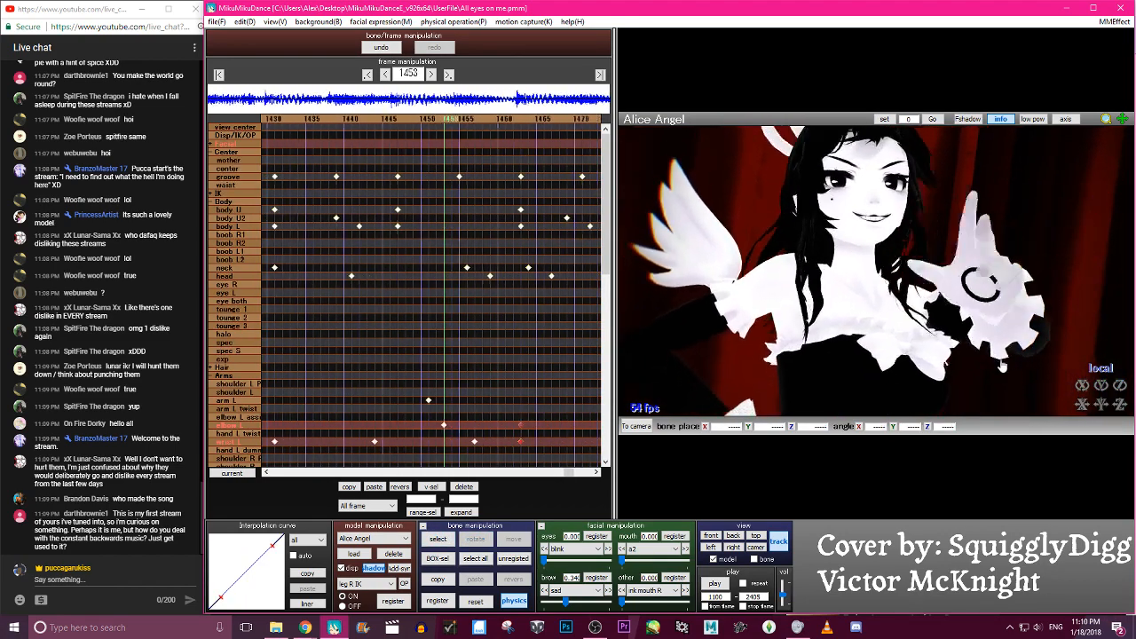
pyautogui.press('Right')
pyautogui.press('Right')
pyautogui.press('Right')
pyautogui.press('Right')
pyautogui.press('Right')
pyautogui.press('Right')
pyautogui.press('Right')
pyautogui.press('Right')
pyautogui.press('Right')
pyautogui.press('Right')
pyautogui.press('Right')
pyautogui.press('Right')
pyautogui.press('Right')
pyautogui.press('Right')
pyautogui.press('Right')
pyautogui.press('Right')
pyautogui.press('Right')
pyautogui.press('Right')
pyautogui.press('Right')
pyautogui.press('Right')
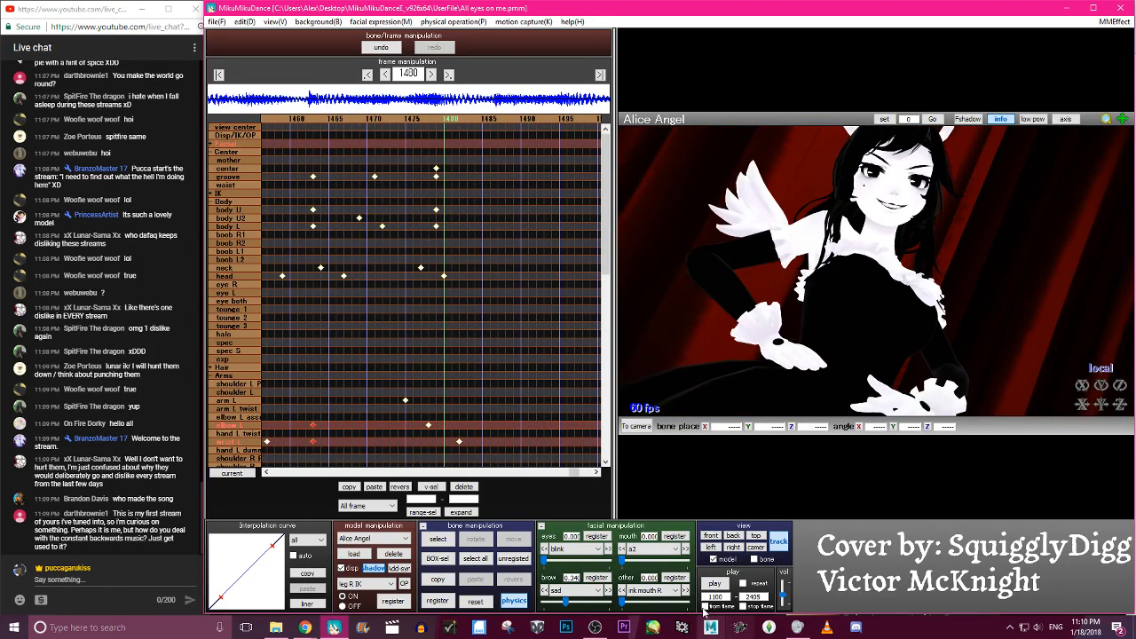
# Play back the animation from frame 1100 to review the timing, and check the live stream's status in OBS
pyautogui.click(716, 583)
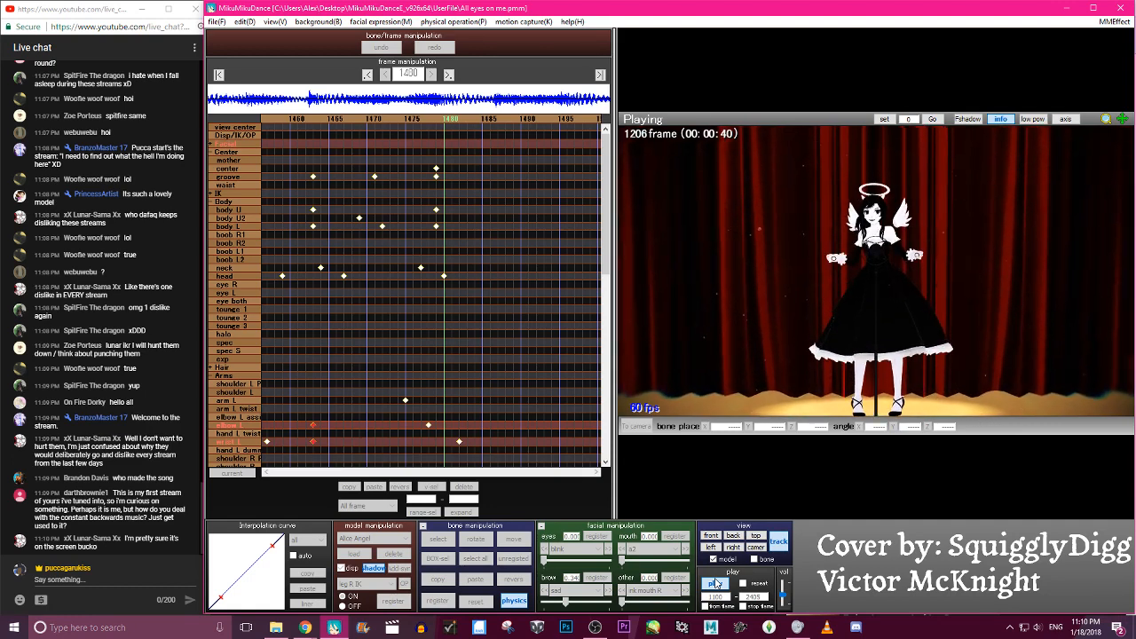
pyautogui.click(716, 584)
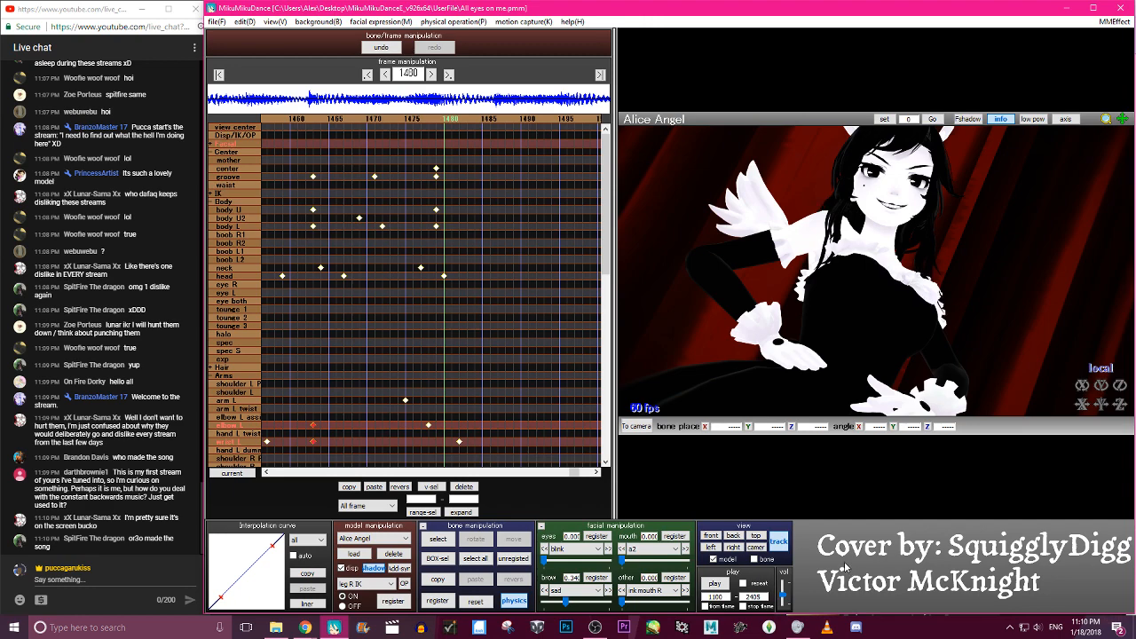
pyautogui.click(596, 628)
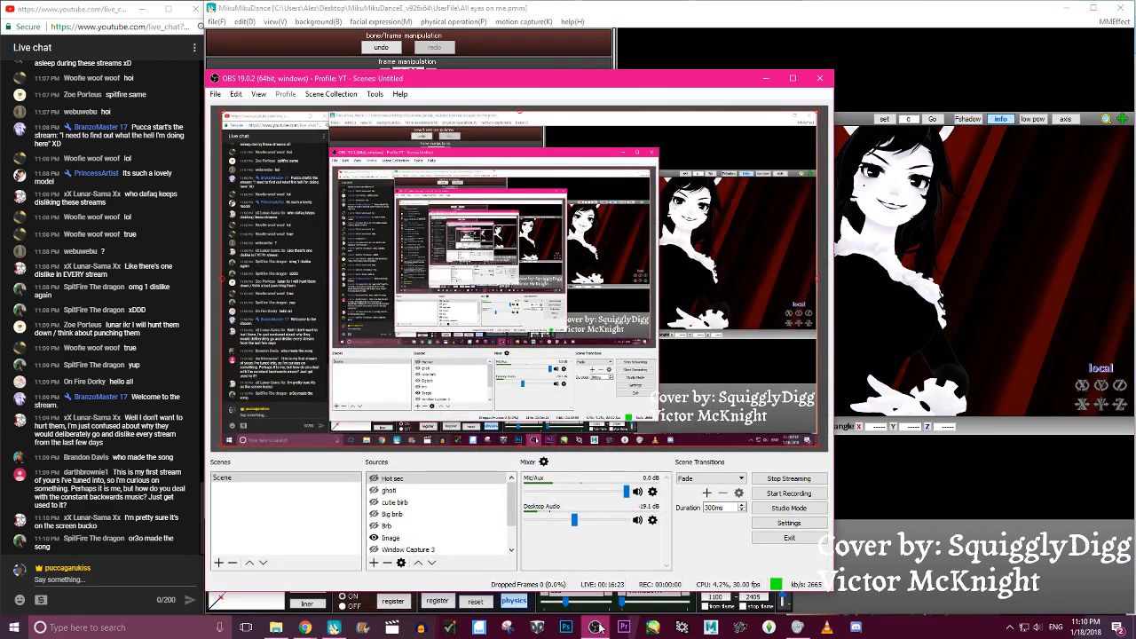
pyautogui.click(597, 628)
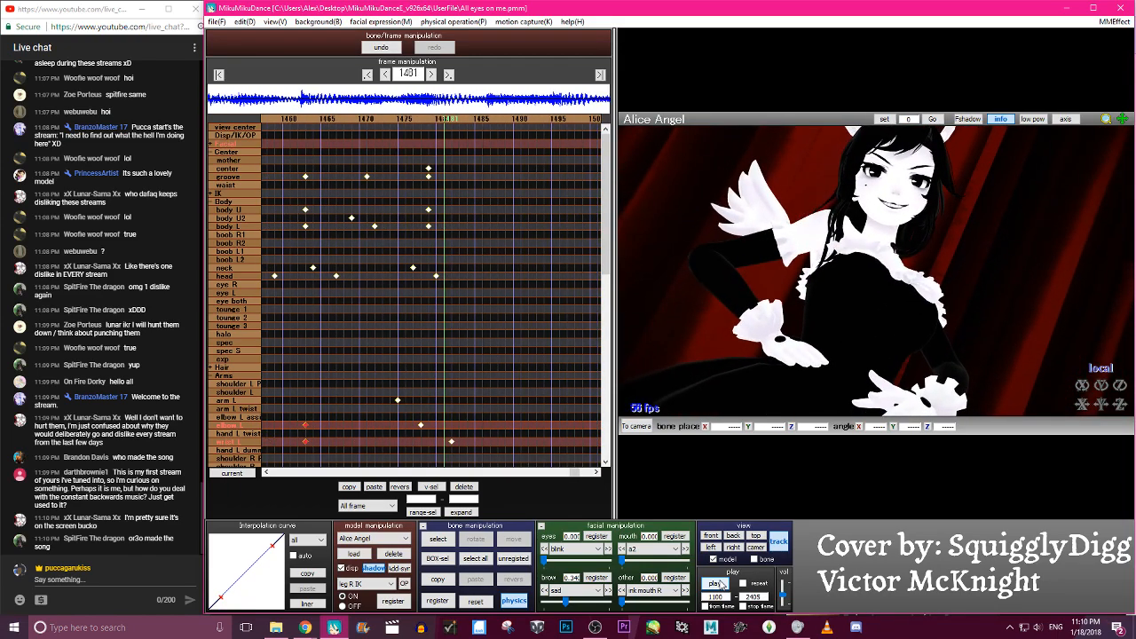
pyautogui.click(716, 583)
# Rotate the left upper arm at frame 1475 to refine its lowered pose, and register the arm keyframe
pyautogui.click(907, 286)
pyautogui.press('Left')
pyautogui.press('Left')
pyautogui.press('Left')
pyautogui.press('Left')
pyautogui.press('Left')
pyautogui.press('Left')
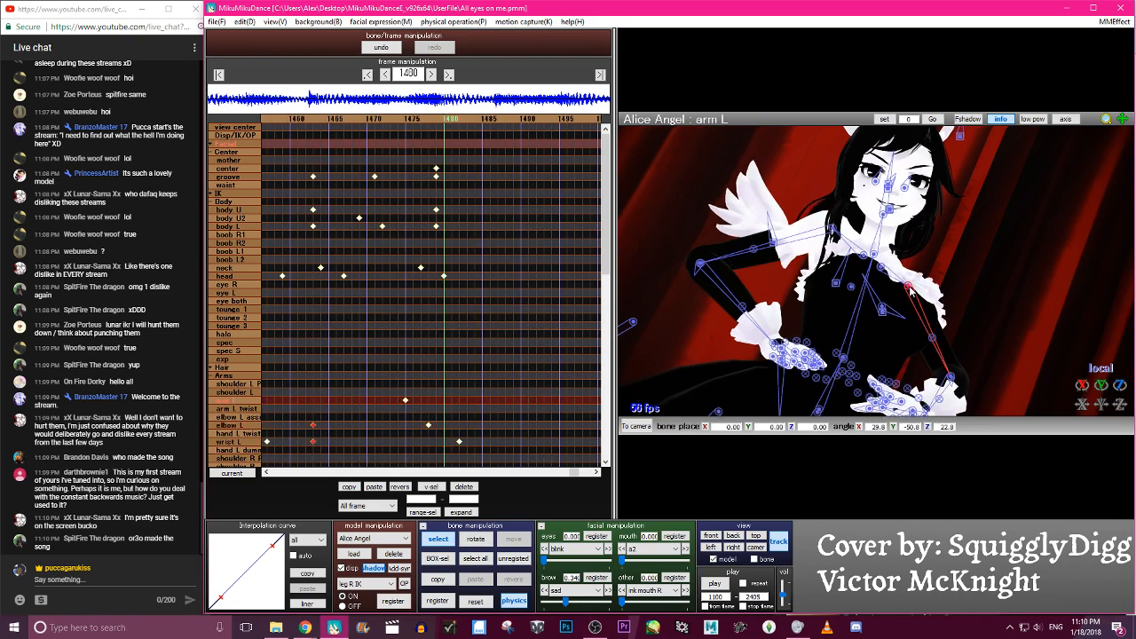
pyautogui.press('x')
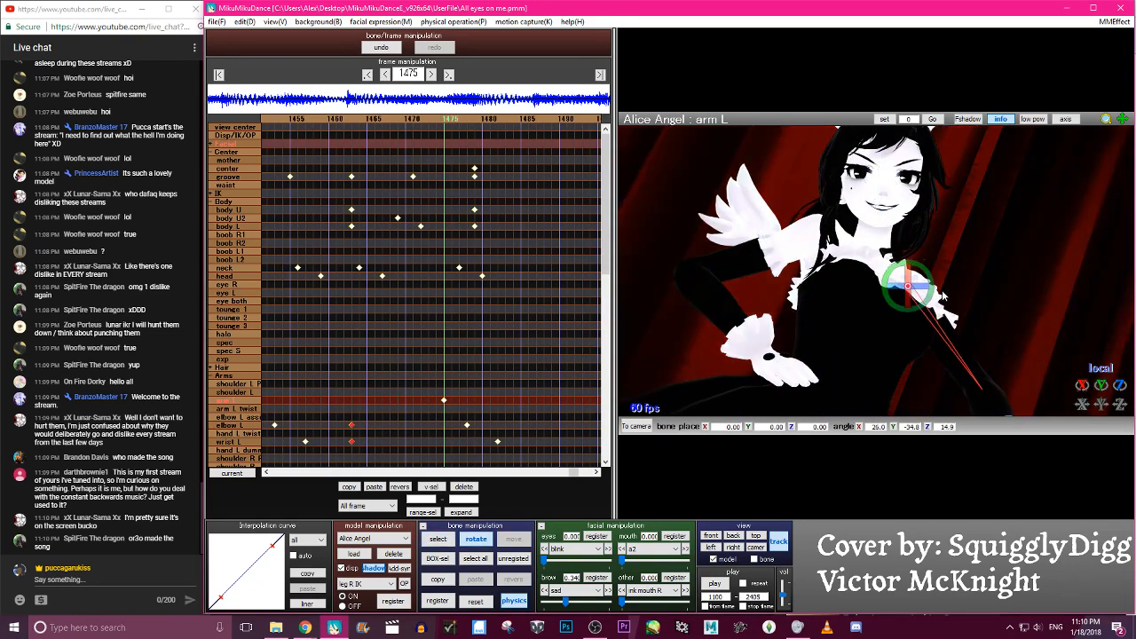
pyautogui.moveTo(924, 301); pyautogui.dragTo(923, 333, button='right')
# Adjust the left elbow's rotation at frame 1478 to match the new arm pose, and register the elbow keyframe
pyautogui.press('Left')
pyautogui.press('Left')
pyautogui.press('Left')
pyautogui.press('Left')
pyautogui.press('Left')
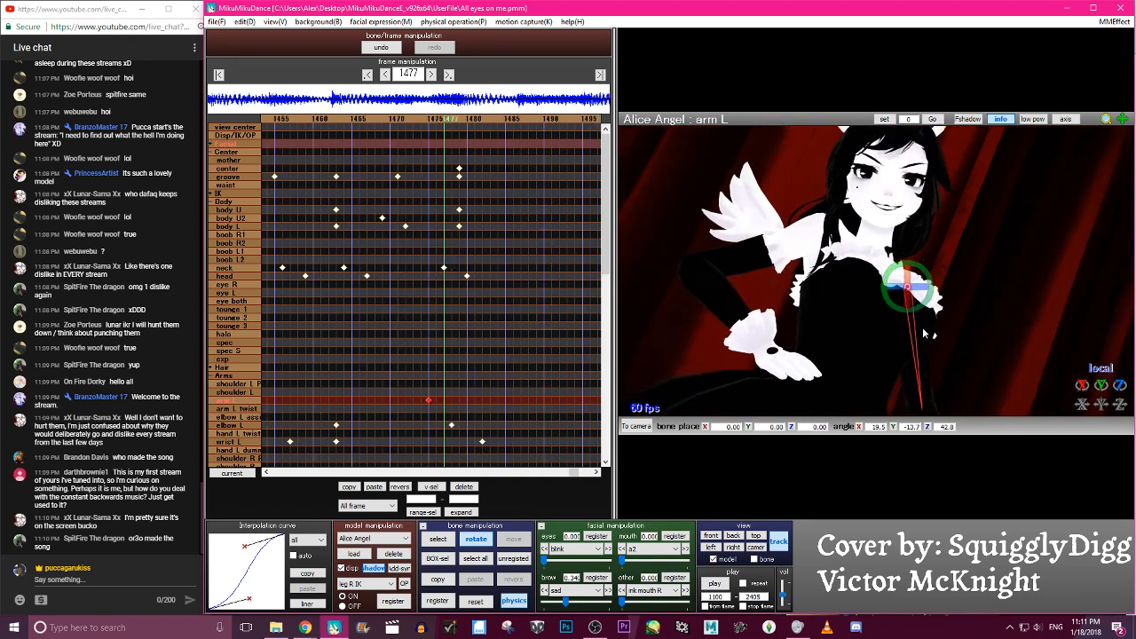
pyautogui.press('c')
pyautogui.click(908, 368)
pyautogui.press('x')
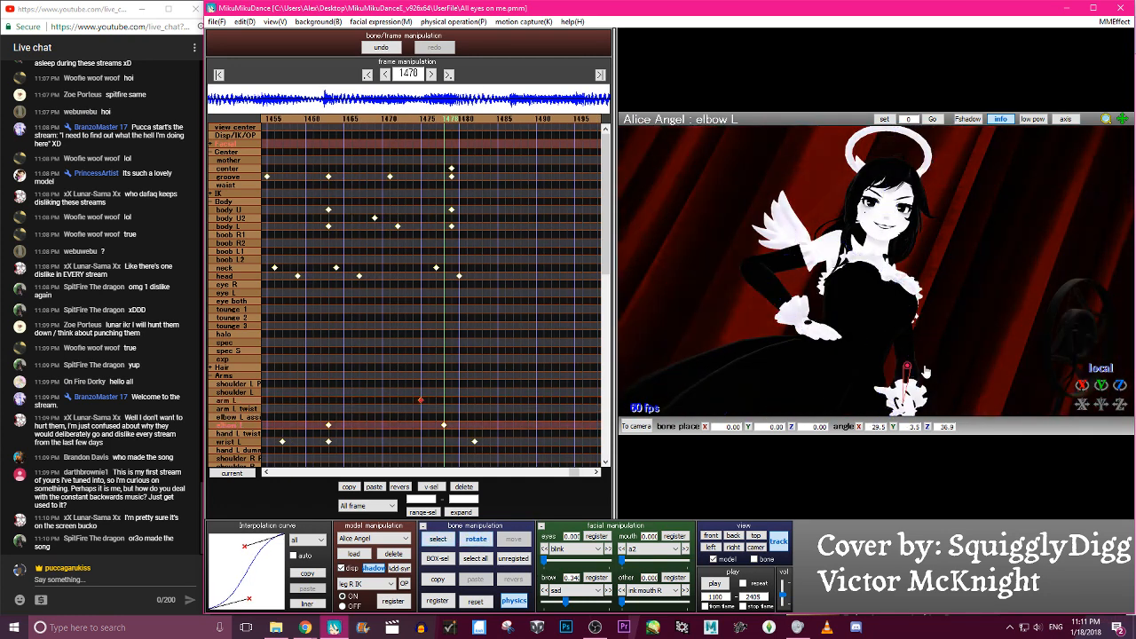
# Scrub back through the frames before 1478 to examine the left arm's descent with the revised arm and elbow poses
pyautogui.press('Left')
pyautogui.press('Left')
pyautogui.press('Left')
pyautogui.press('Left')
pyautogui.press('Left')
pyautogui.press('Left')
pyautogui.press('Left')
pyautogui.press('Left')
pyautogui.press('Left')
pyautogui.press('Left')
pyautogui.press('Left')
pyautogui.press('Left')
pyautogui.press('Left')
pyautogui.press('Left')
pyautogui.press('Left')
pyautogui.press('Left')
pyautogui.press('Left')
pyautogui.press('Left')
pyautogui.press('Left')
pyautogui.press('Left')
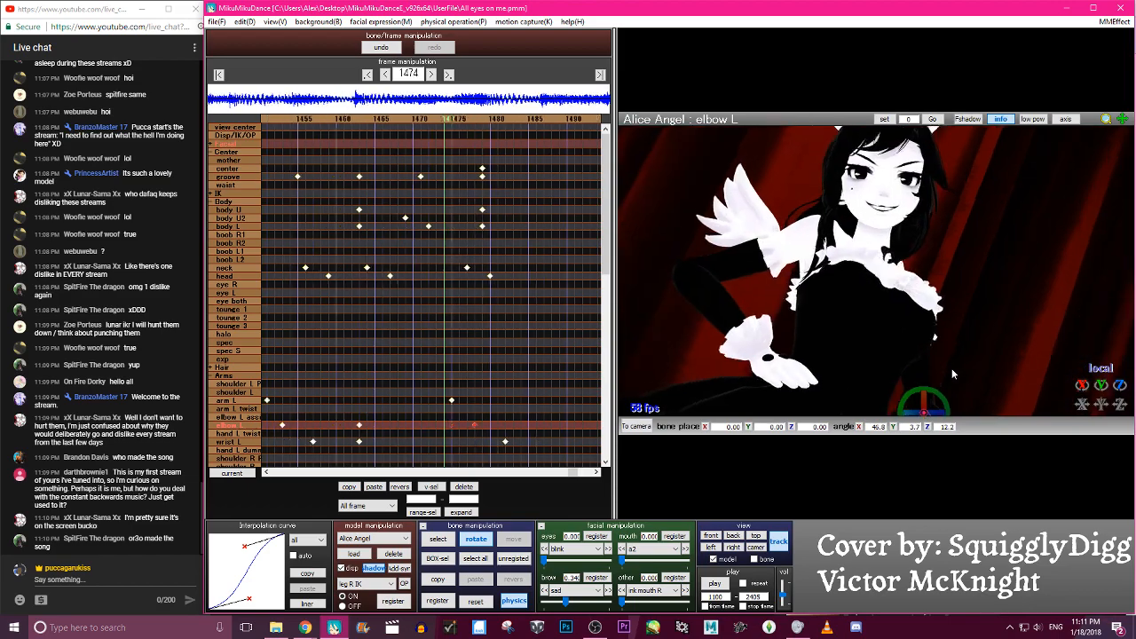
# Step back and forth through frames 1450 to 1474 to examine the left elbow's motion as the arm lowers
pyautogui.press('Right')
pyautogui.press('Right')
pyautogui.press('Right')
pyautogui.press('Right')
pyautogui.press('Right')
pyautogui.press('Right')
pyautogui.press('Right')
pyautogui.press('Right')
pyautogui.press('Right')
pyautogui.press('Right')
pyautogui.press('Right')
pyautogui.press('Right')
pyautogui.press('Right')
pyautogui.press('Right')
pyautogui.press('Right')
pyautogui.press('Right')
pyautogui.press('Right')
pyautogui.press('Right')
pyautogui.press('Right')
pyautogui.press('Right')
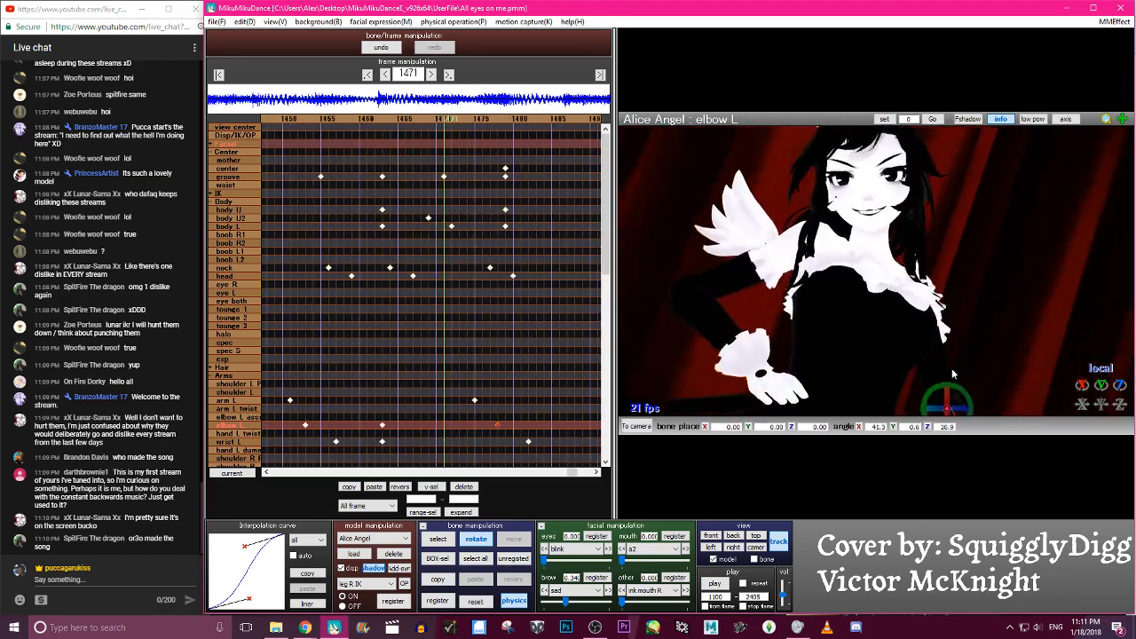
pyautogui.press('Left')
pyautogui.press('Left')
pyautogui.press('Left')
pyautogui.press('Left')
pyautogui.press('Left')
pyautogui.press('Left')
pyautogui.press('Left')
pyautogui.press('Left')
pyautogui.press('Left')
pyautogui.press('Left')
pyautogui.press('Left')
pyautogui.press('Left')
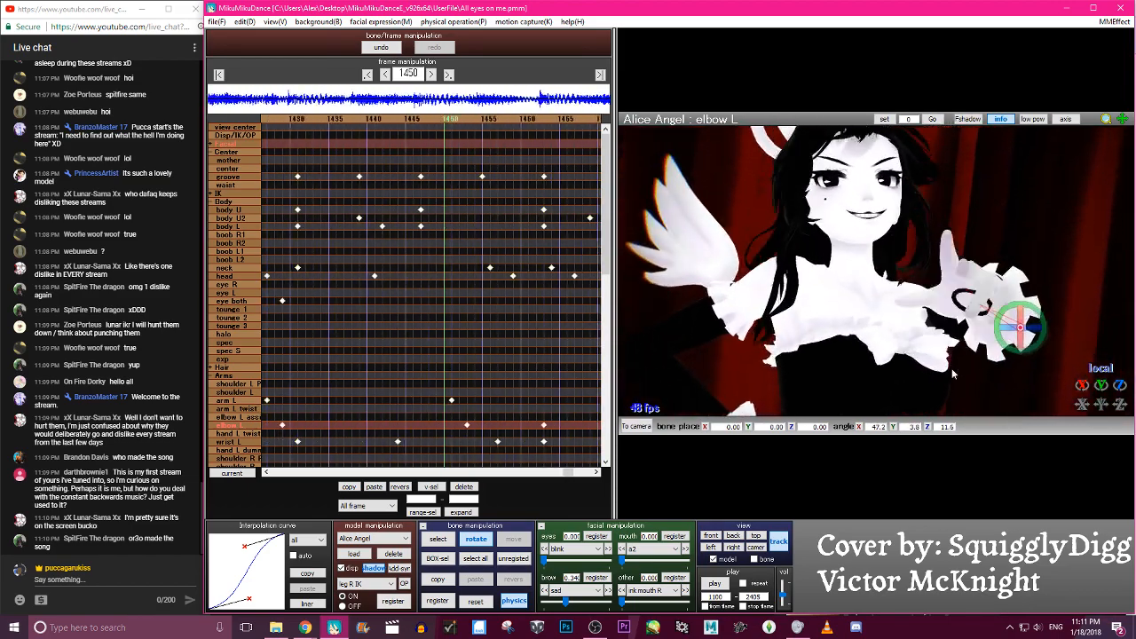
# Rotate the left elbow at frame 1478 to bend the forearm further, and register the revised elbow keyframe
pyautogui.press('Right')
pyautogui.press('Right')
pyautogui.press('Right')
pyautogui.press('Right')
pyautogui.press('Right')
pyautogui.press('Right')
pyautogui.press('Right')
pyautogui.press('Right')
pyautogui.press('Right')
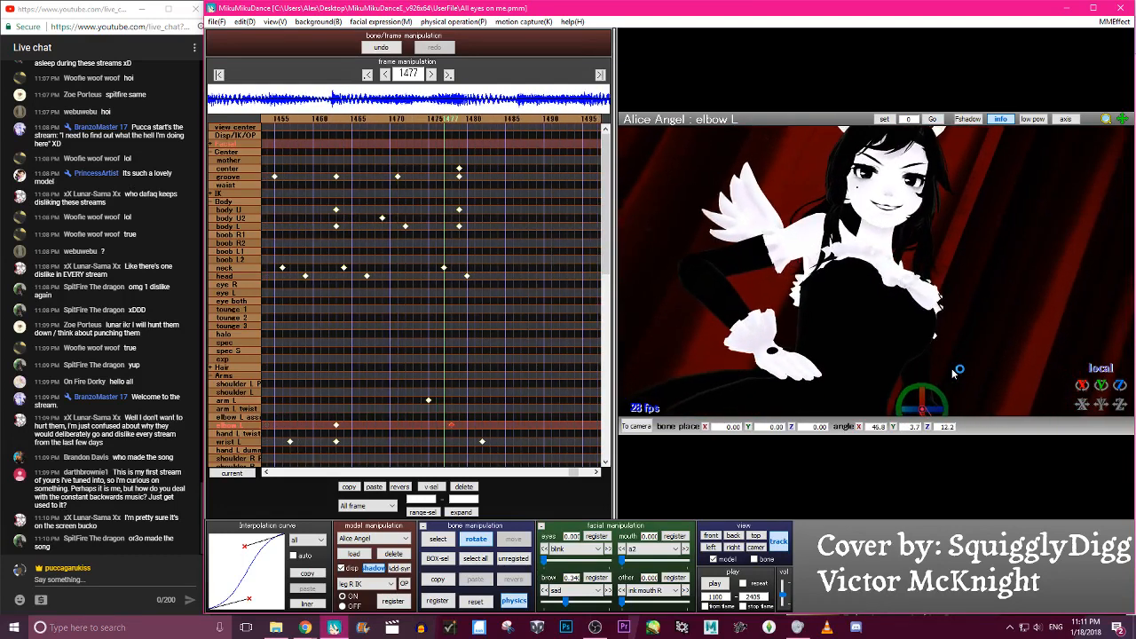
pyautogui.moveTo(915, 390); pyautogui.dragTo(925, 379)
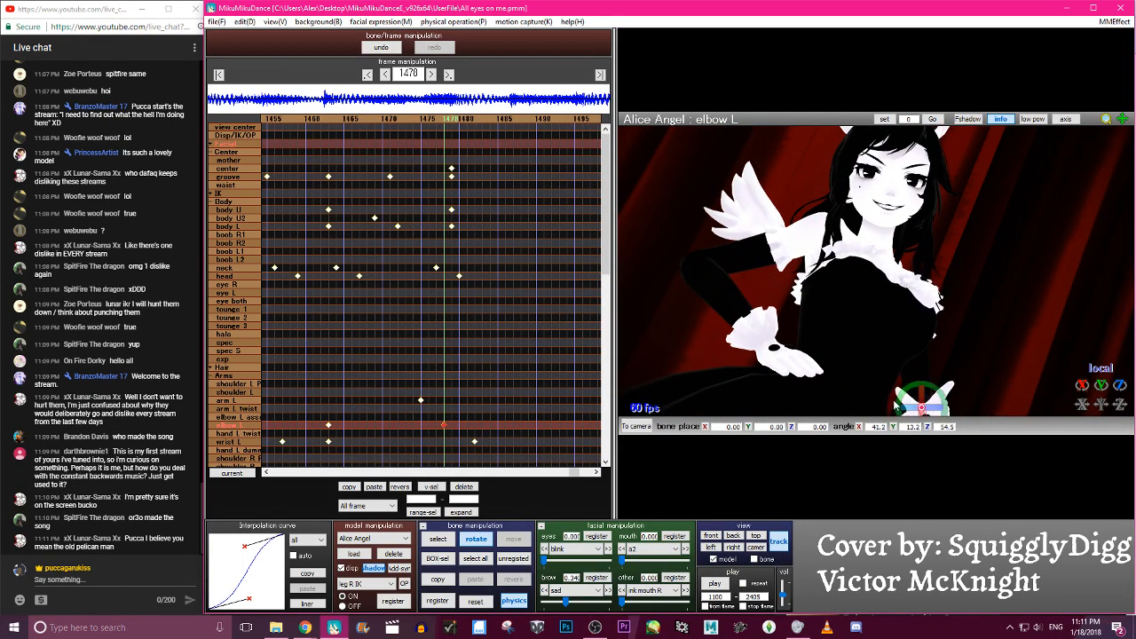
# Step repeatedly through the frames leading up to 1478 to examine the left arm's descent with the revised elbow pose
pyautogui.press('Left')
pyautogui.press('Left')
pyautogui.press('Left')
pyautogui.press('Left')
pyautogui.press('Left')
pyautogui.press('Left')
pyautogui.press('Left')
pyautogui.press('Left')
pyautogui.press('Left')
pyautogui.press('Left')
pyautogui.press('Left')
pyautogui.press('Left')
pyautogui.press('Left')
pyautogui.press('Left')
pyautogui.press('Left')
pyautogui.press('Left')
pyautogui.press('Left')
pyautogui.press('Left')
pyautogui.press('Left')
pyautogui.press('Left')
pyautogui.press('Right')
pyautogui.press('Right')
pyautogui.press('Right')
pyautogui.press('Right')
pyautogui.press('Right')
pyautogui.press('Right')
pyautogui.press('Right')
pyautogui.press('Right')
pyautogui.press('Right')
pyautogui.press('Right')
pyautogui.press('Right')
pyautogui.press('Right')
pyautogui.press('Right')
pyautogui.press('Right')
pyautogui.press('Right')
pyautogui.press('Right')
pyautogui.press('Right')
pyautogui.press('Right')
pyautogui.press('Right')
pyautogui.press('Right')
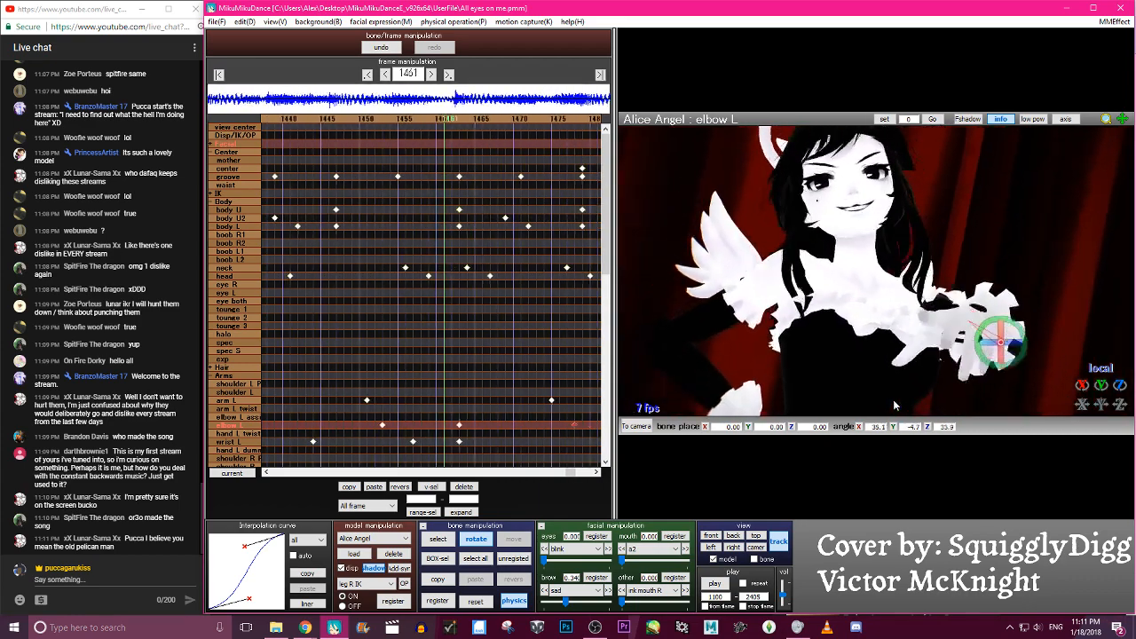
pyautogui.press('Right')
pyautogui.press('Right')
pyautogui.press('Right')
pyautogui.press('Right')
pyautogui.press('Right')
pyautogui.press('Right')
pyautogui.press('Right')
pyautogui.press('Right')
pyautogui.press('Left')
pyautogui.press('Left')
pyautogui.press('Left')
pyautogui.press('Left')
pyautogui.press('Left')
pyautogui.press('Left')
pyautogui.press('Left')
pyautogui.press('Left')
pyautogui.press('Left')
pyautogui.press('Left')
pyautogui.press('Left')
pyautogui.press('Left')
pyautogui.press('Left')
pyautogui.press('Left')
pyautogui.press('Left')
pyautogui.press('Left')
pyautogui.press('Left')
pyautogui.press('Left')
pyautogui.press('Left')
pyautogui.press('Left')
# Try moving the left arm, elbow and wrist keyframes to frames 1482, 1485 and 1489, examine the slower descent, and undo the shift
pyautogui.press('Right')
pyautogui.press('Right')
pyautogui.press('Right')
pyautogui.press('Right')
pyautogui.press('Right')
pyautogui.press('Right')
pyautogui.press('Right')
pyautogui.press('Right')
pyautogui.press('Right')
pyautogui.press('Right')
pyautogui.press('Right')
pyautogui.press('Right')
pyautogui.press('Right')
pyautogui.press('Right')
pyautogui.press('Right')
pyautogui.press('Right')
pyautogui.press('Right')
pyautogui.press('Right')
pyautogui.press('Right')
pyautogui.press('Right')
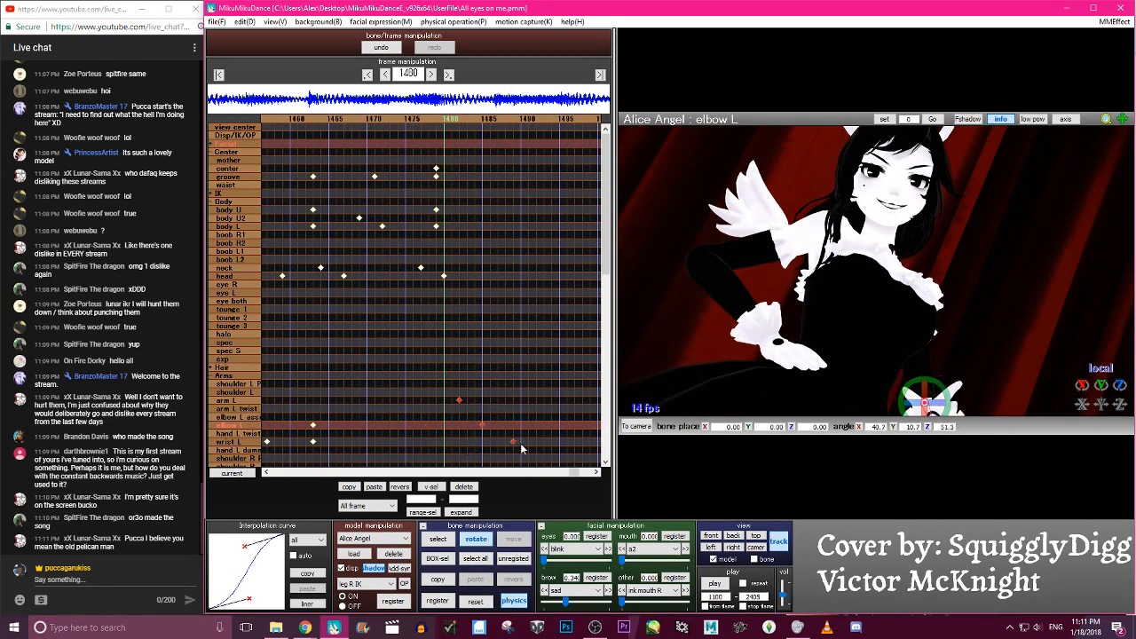
pyautogui.press('Left')
pyautogui.press('Left')
pyautogui.press('Left')
pyautogui.press('Left')
pyautogui.press('Left')
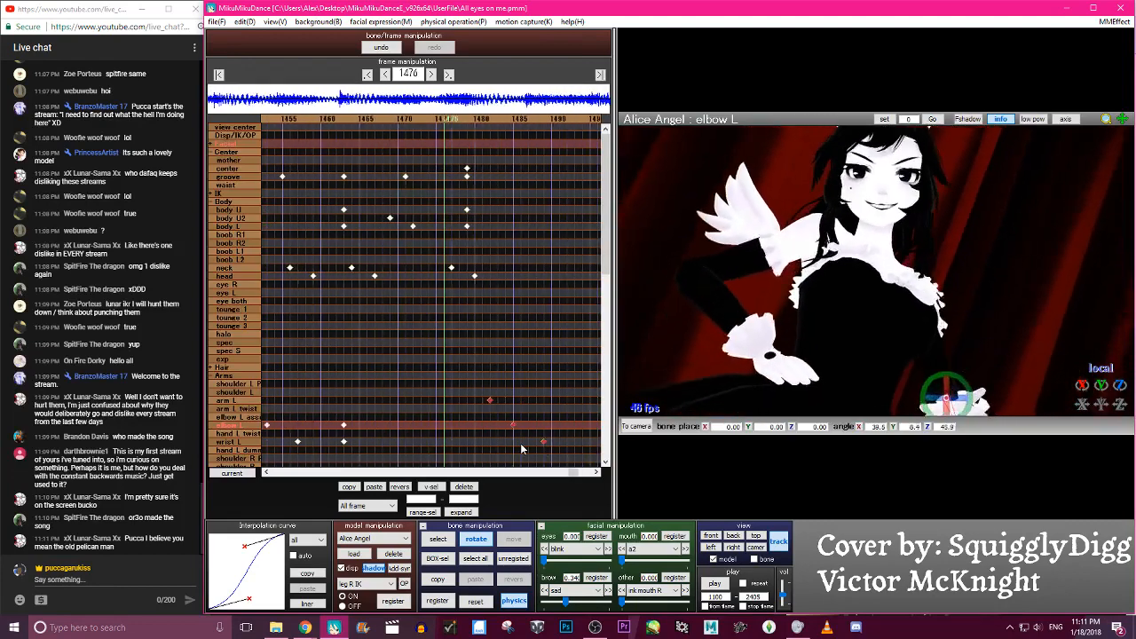
pyautogui.press('Right')
pyautogui.press('Right')
pyautogui.press('Right')
pyautogui.press('Right')
pyautogui.press('Right')
pyautogui.press('Right')
pyautogui.press('Right')
pyautogui.press('Right')
pyautogui.press('Right')
pyautogui.press('Right')
pyautogui.press('Right')
pyautogui.press('Right')
pyautogui.press('Right')
pyautogui.press('Right')
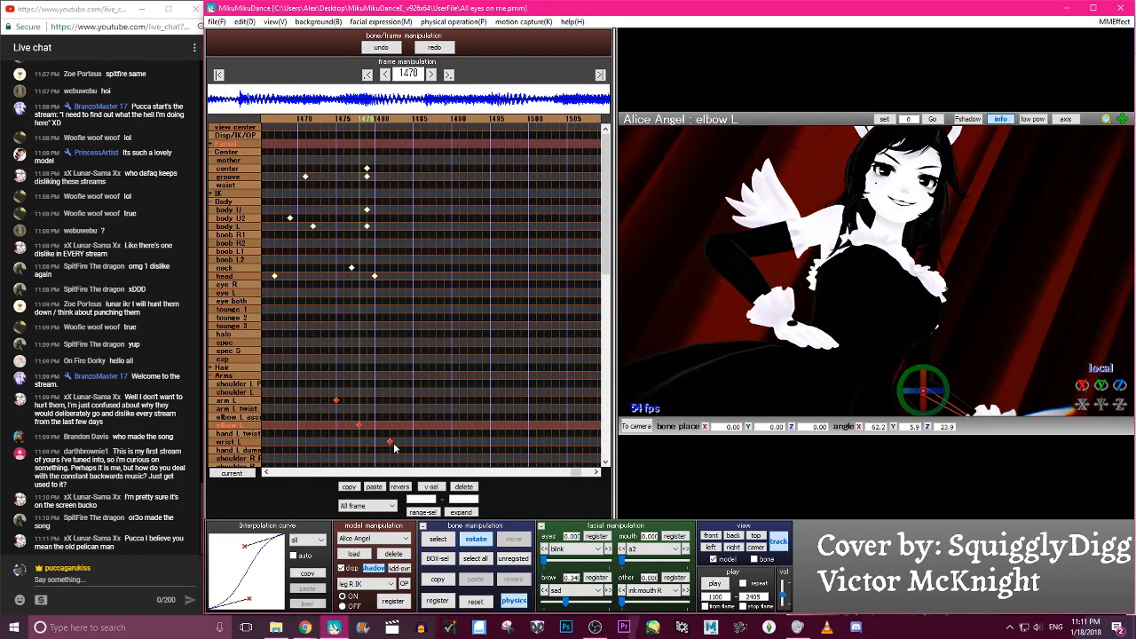
# Shift the left arm, elbow and wrist keyframes of the lowered pose later in the timeline, and check the motion around frame 1474
pyautogui.moveTo(485, 442); pyautogui.dragTo(544, 440)
pyautogui.press('Left')
pyautogui.press('Left')
pyautogui.press('Left')
pyautogui.press('Left')
pyautogui.press('Left')
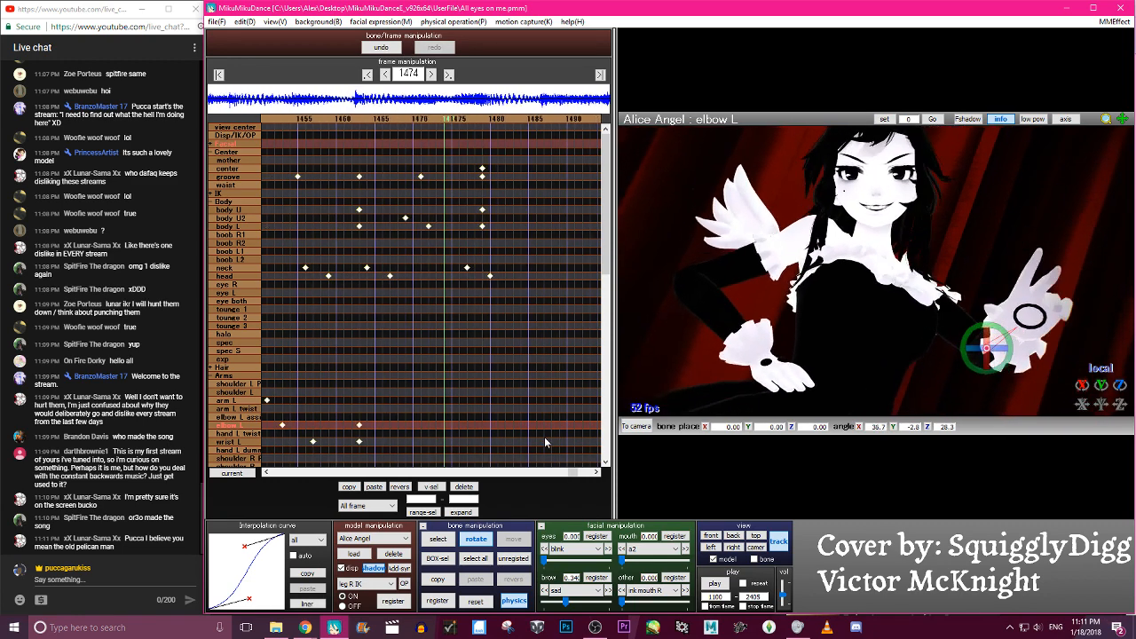
# Step through the frames from 1474 to 1496 to examine the left arm's descent with the delayed keyframes
pyautogui.press('Right')
pyautogui.press('Right')
pyautogui.press('Right')
pyautogui.press('Right')
pyautogui.press('Right')
pyautogui.press('Right')
pyautogui.press('Right')
pyautogui.press('Right')
pyautogui.press('Right')
pyautogui.press('Right')
pyautogui.press('Right')
pyautogui.press('Right')
pyautogui.press('Right')
pyautogui.press('Right')
pyautogui.press('Right')
pyautogui.press('Right')
pyautogui.press('Right')
pyautogui.press('Right')
pyautogui.press('Right')
pyautogui.press('Right')
pyautogui.press('Right')
pyautogui.press('Right')
pyautogui.press('Right')
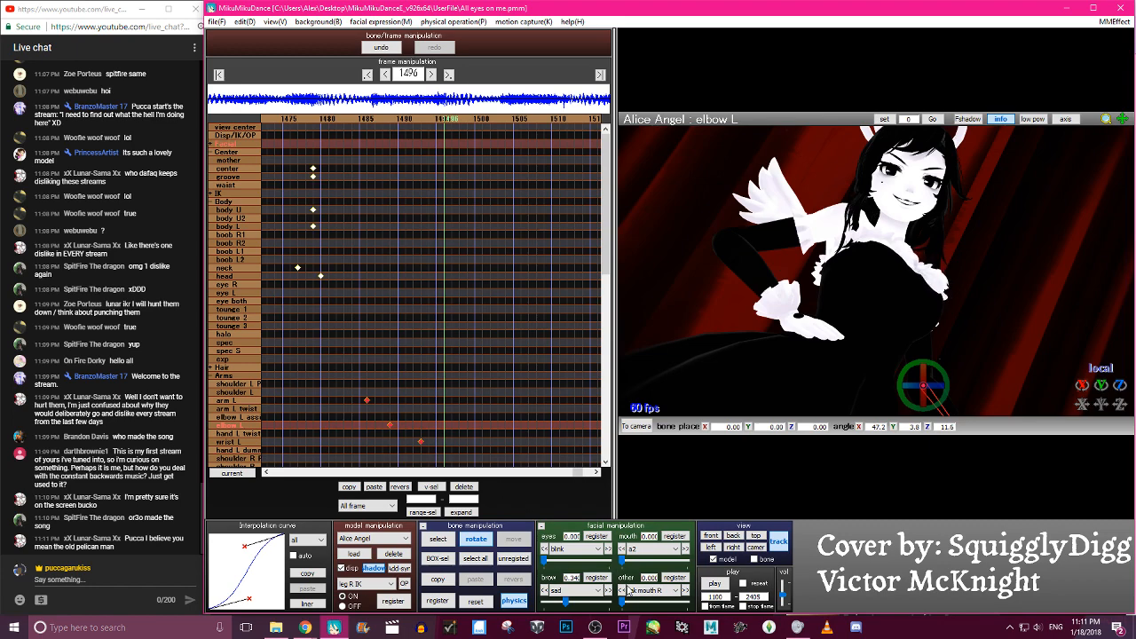
pyautogui.click(742, 586)
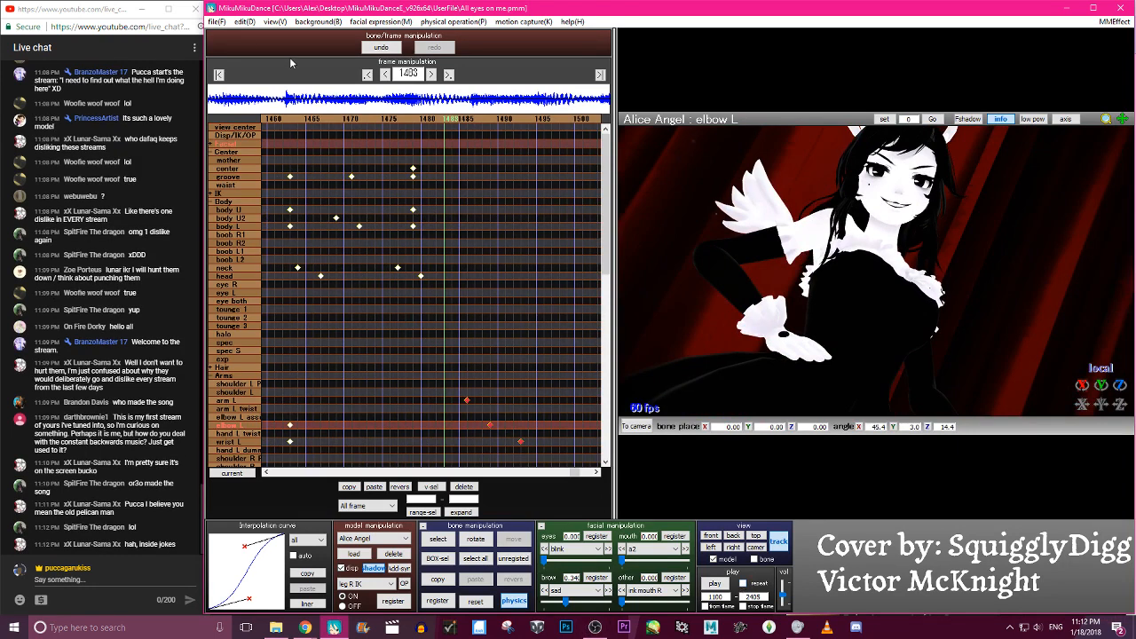
# Save the All eyes on me project
pyautogui.click(216, 21)
pyautogui.click(248, 62)
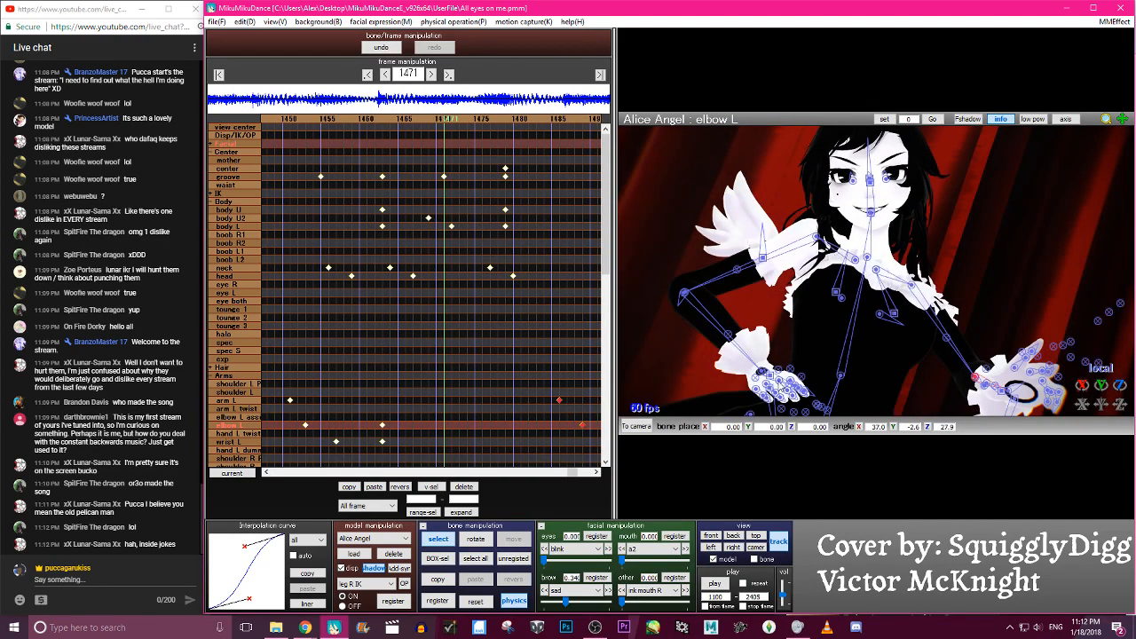
# Try rotating the right hand's spread, thumb grip and hand grip bones at frame 1471, undoing the spread rotation
pyautogui.scroll(-2, 792, 386)
pyautogui.moveTo(803, 410); pyautogui.dragTo(792, 386, button='right')
pyautogui.click(800, 358)
pyautogui.moveTo(1103, 387); pyautogui.dragTo(1108, 392)
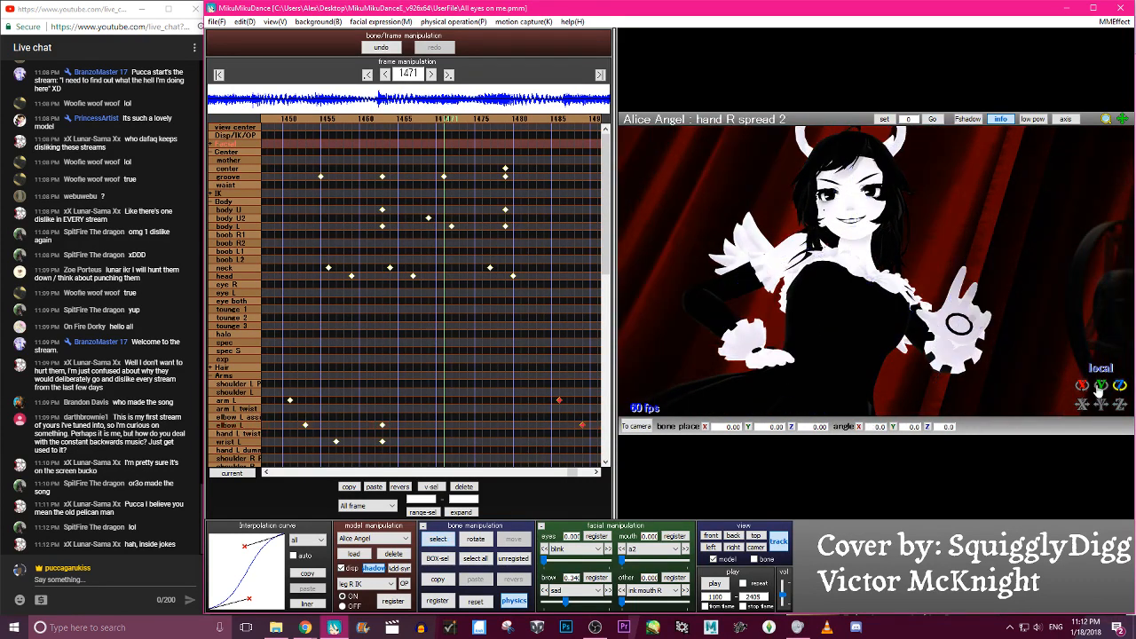
pyautogui.click(382, 48)
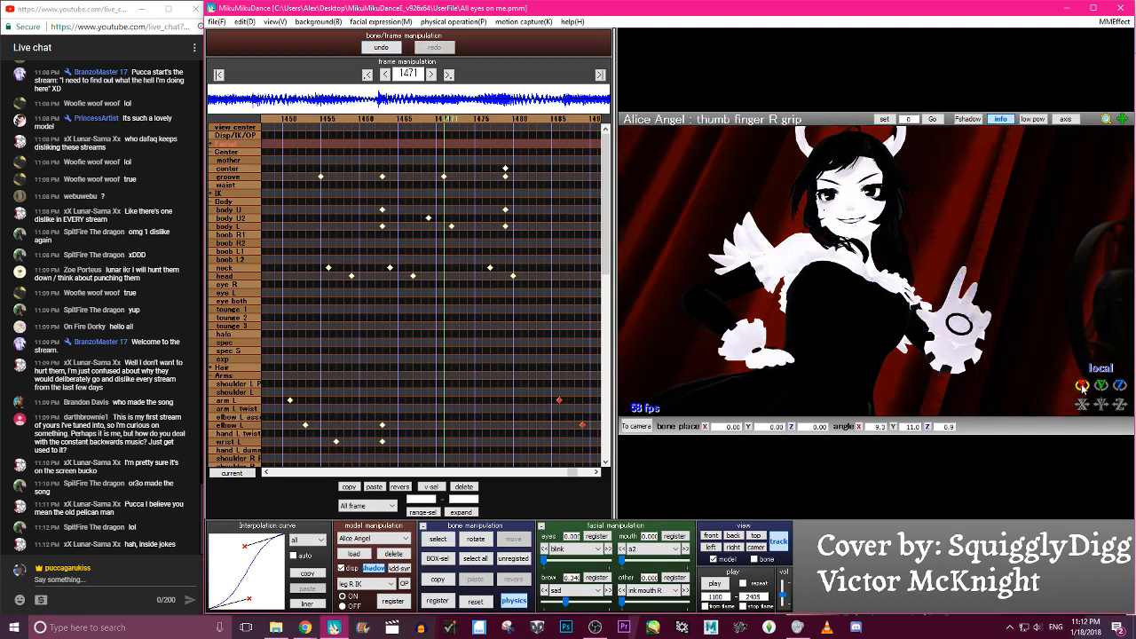
pyautogui.moveTo(1102, 385); pyautogui.dragTo(1102, 409)
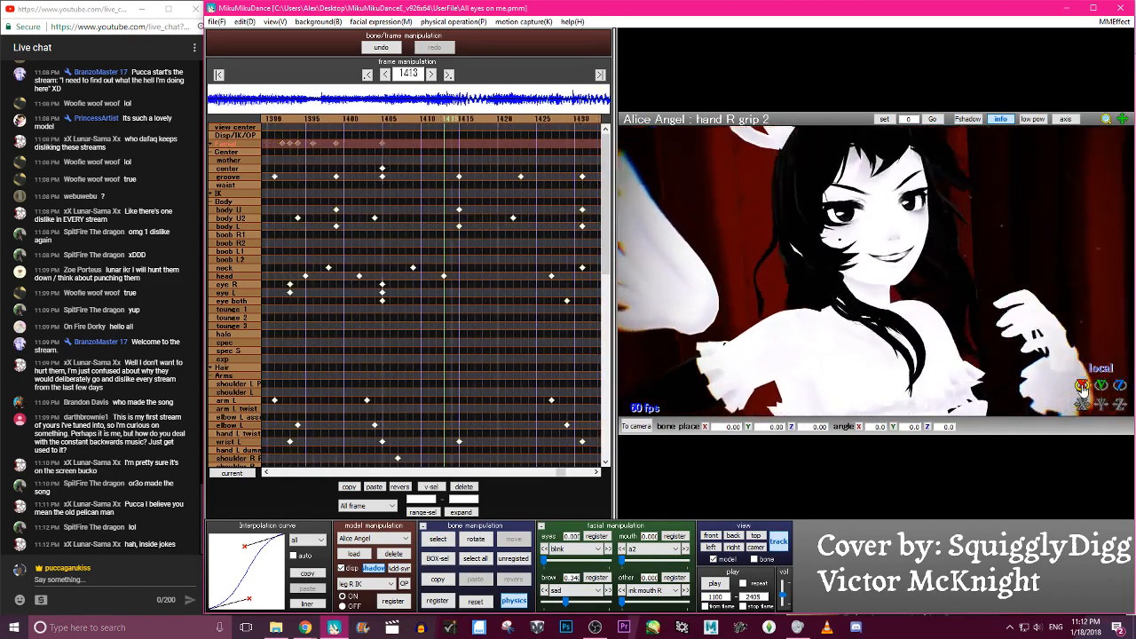
# Step through the frames around 1409 to 1418 from near and far to examine both hands' finger poses
pyautogui.press('Left')
pyautogui.press('Left')
pyautogui.press('Left')
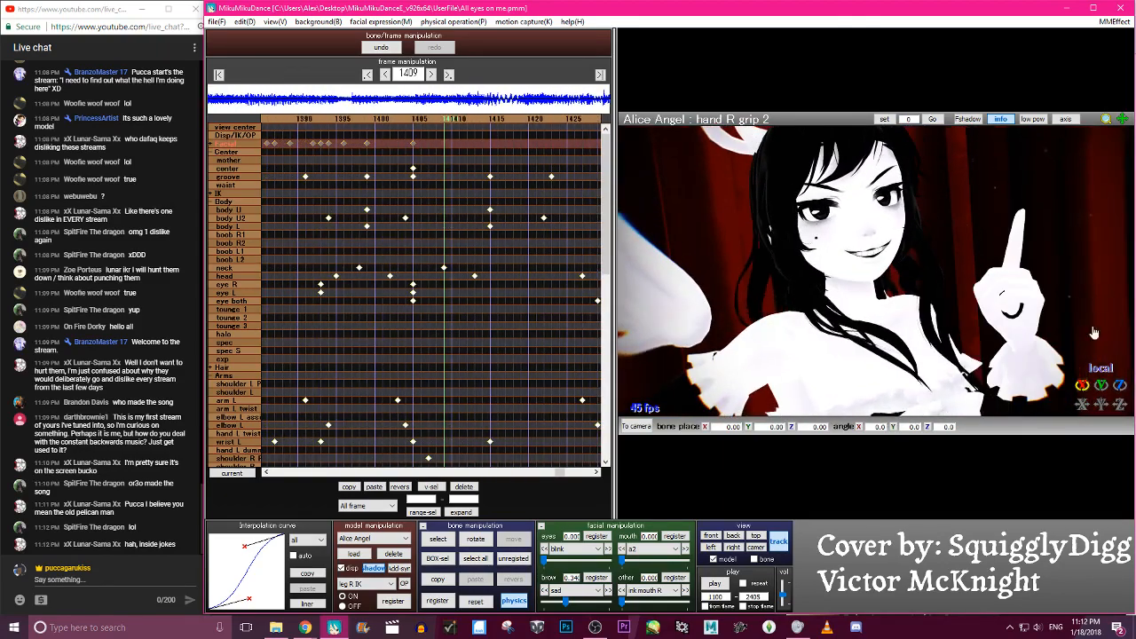
pyautogui.scroll(-10, 1011, 277)
pyautogui.scroll(3, 1010, 277)
pyautogui.press('c')
pyautogui.scroll(3, 1010, 277)
pyautogui.press('c')
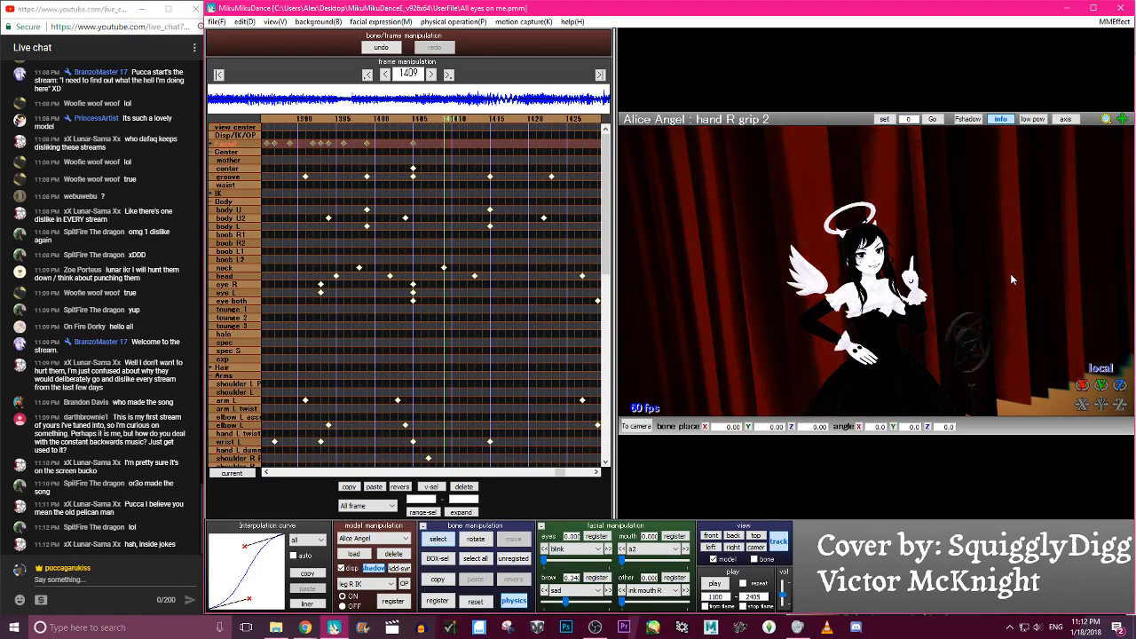
pyautogui.scroll(8, 1010, 279)
pyautogui.press('Left')
pyautogui.press('Left')
pyautogui.press('Left')
pyautogui.press('Right')
pyautogui.press('Right')
pyautogui.press('Right')
pyautogui.press('Right')
pyautogui.press('Right')
pyautogui.press('Right')
pyautogui.press('Right')
pyautogui.press('Right')
pyautogui.press('Right')
pyautogui.press('Right')
pyautogui.press('Right')
pyautogui.press('Right')
pyautogui.scroll(-8, 1011, 279)
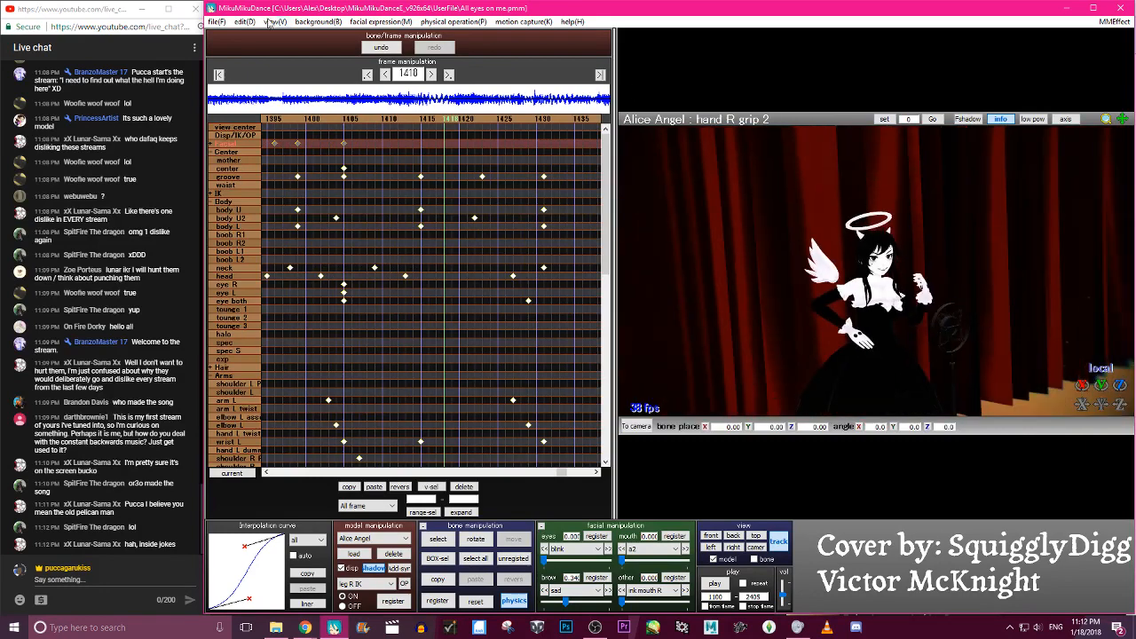
# Load a right-hand pose file from the hand pose pack onto the model at frame 1418
pyautogui.click(218, 21)
pyautogui.click(266, 119)
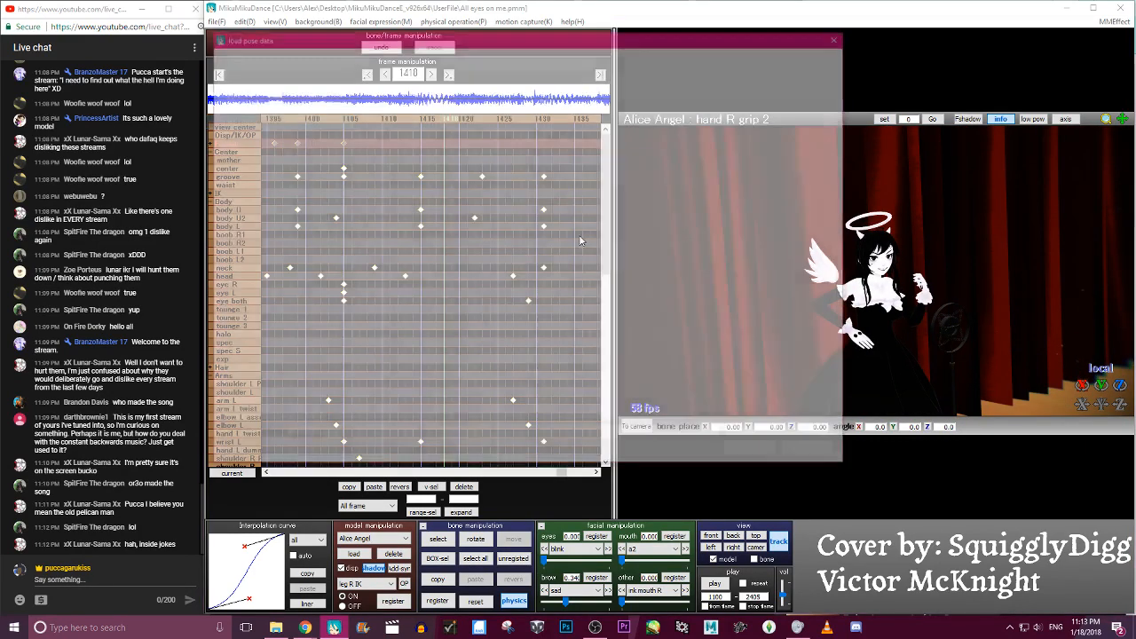
pyautogui.scroll(-20, 568, 262)
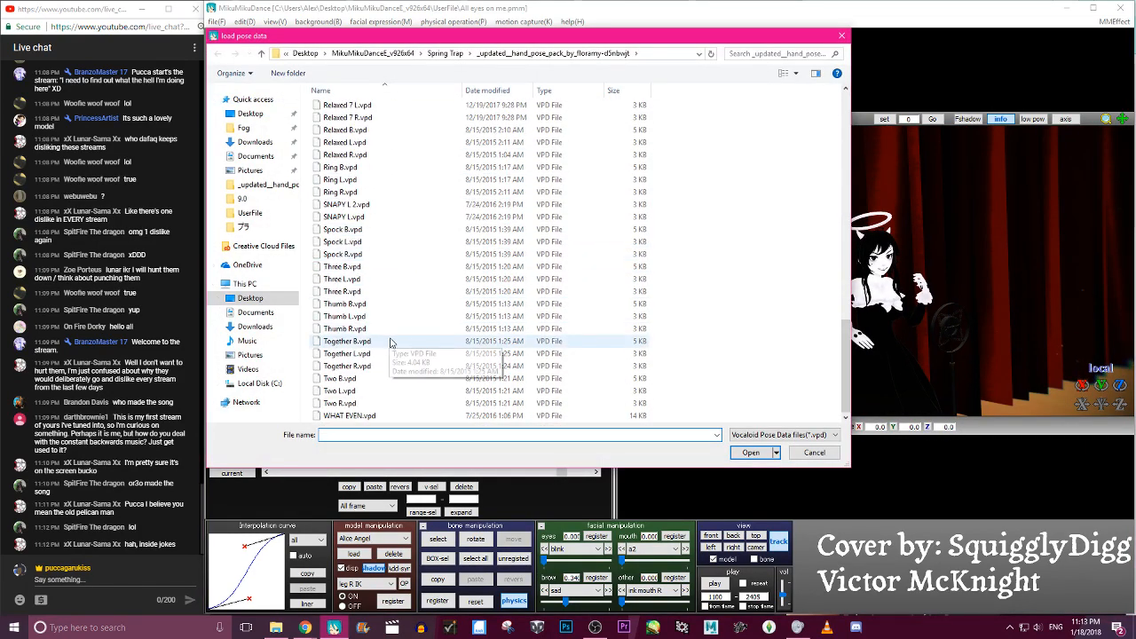
pyautogui.scroll(5, 394, 342)
pyautogui.click(374, 303)
pyautogui.doubleClick(374, 302)
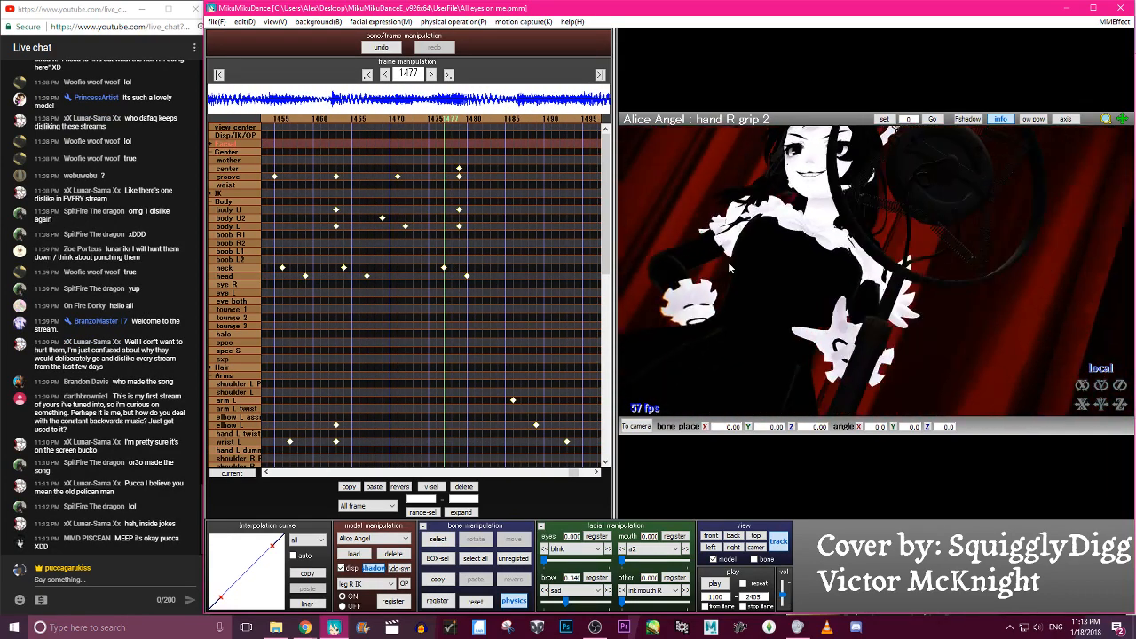
# Move the right hand's finger pose keyframes from frame 1418 to frame 1429
pyautogui.scroll(-5, 403, 278)
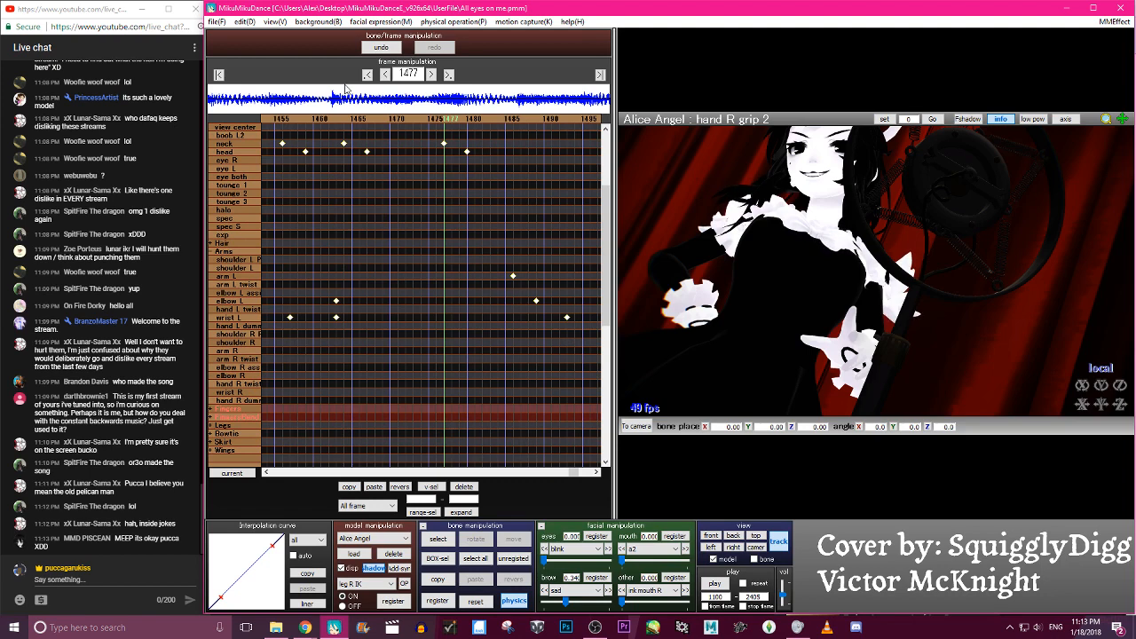
pyautogui.click(337, 91)
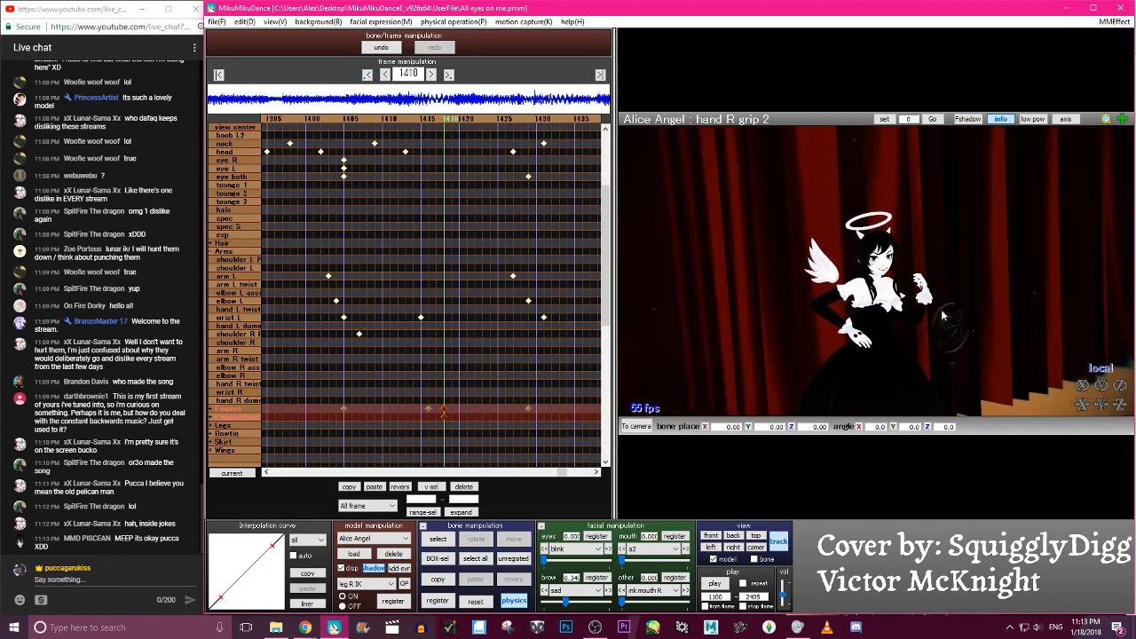
pyautogui.scroll(5, 871, 253)
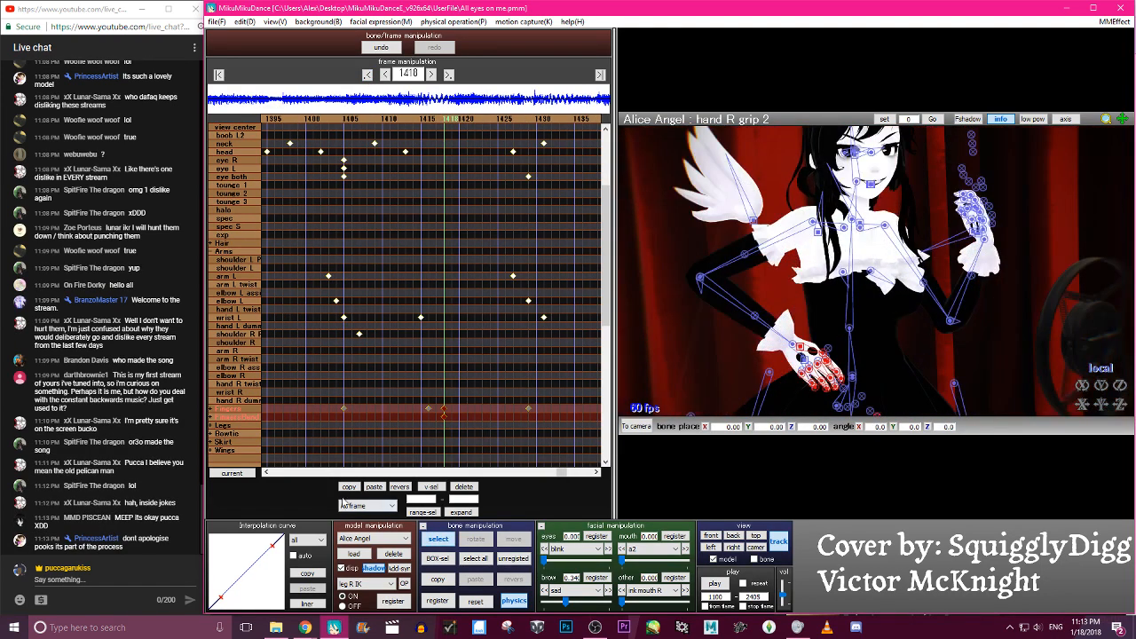
pyautogui.click(464, 487)
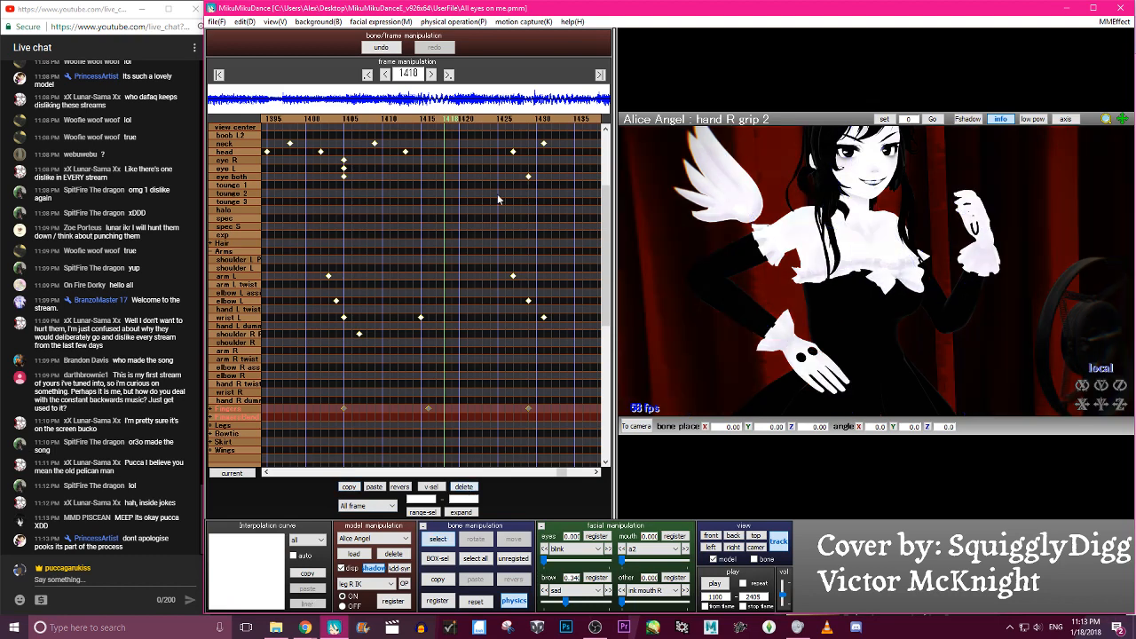
pyautogui.click(448, 75)
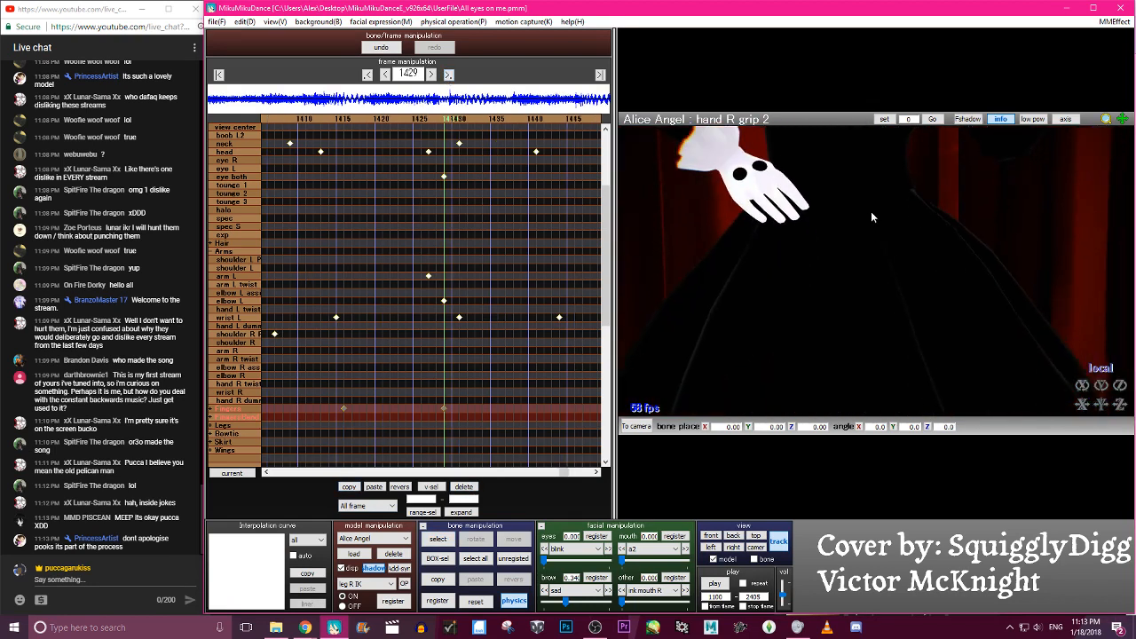
pyautogui.click(376, 488)
# Step forward and back through the frames between 1427 and 1476 to examine the right hand's finger motion
pyautogui.press('Left')
pyautogui.press('Left')
pyautogui.press('Left')
pyautogui.press('Left')
pyautogui.press('Left')
pyautogui.press('Left')
pyautogui.press('Left')
pyautogui.press('Left')
pyautogui.press('Left')
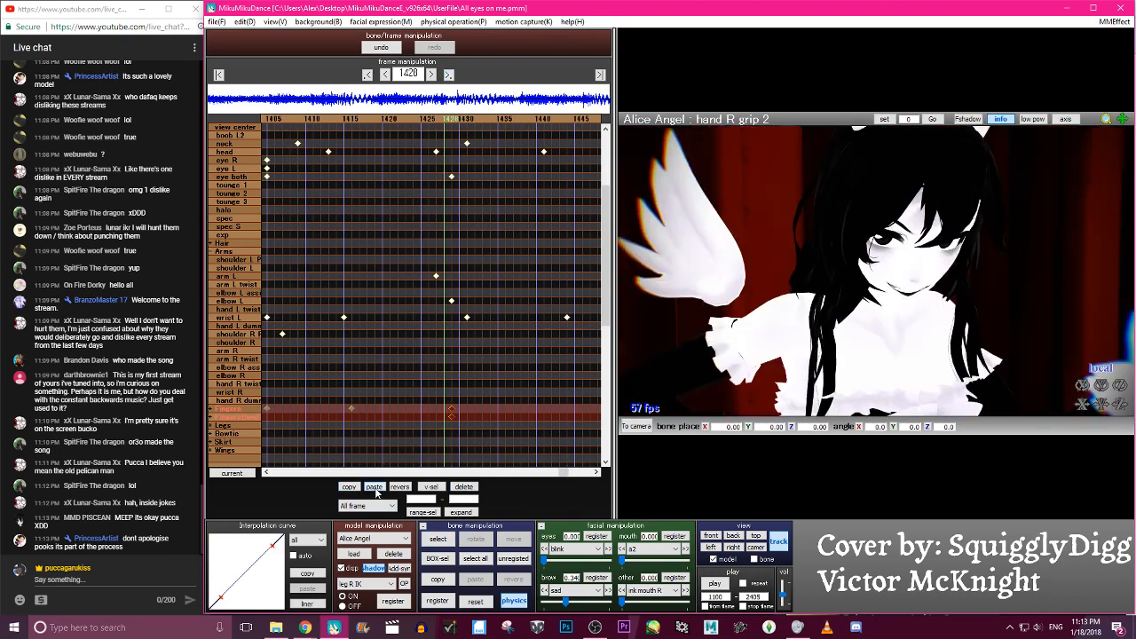
pyautogui.press('Right')
pyautogui.press('Right')
pyautogui.press('Right')
pyautogui.press('Right')
pyautogui.press('Right')
pyautogui.press('Right')
pyautogui.press('Right')
pyautogui.press('Right')
pyautogui.press('Right')
pyautogui.press('Right')
pyautogui.press('Right')
pyautogui.press('Right')
pyautogui.press('Right')
pyautogui.press('Right')
pyautogui.press('Right')
pyautogui.press('Right')
pyautogui.press('Right')
pyautogui.press('Right')
pyautogui.press('Right')
pyautogui.press('Right')
pyautogui.press('Right')
pyautogui.press('Right')
pyautogui.press('Right')
pyautogui.press('Right')
pyautogui.press('Right')
pyautogui.press('Right')
pyautogui.press('Right')
pyautogui.press('Right')
pyautogui.press('Right')
pyautogui.press('Right')
pyautogui.press('Right')
pyautogui.press('Right')
pyautogui.press('Right')
pyautogui.press('Right')
pyautogui.press('Right')
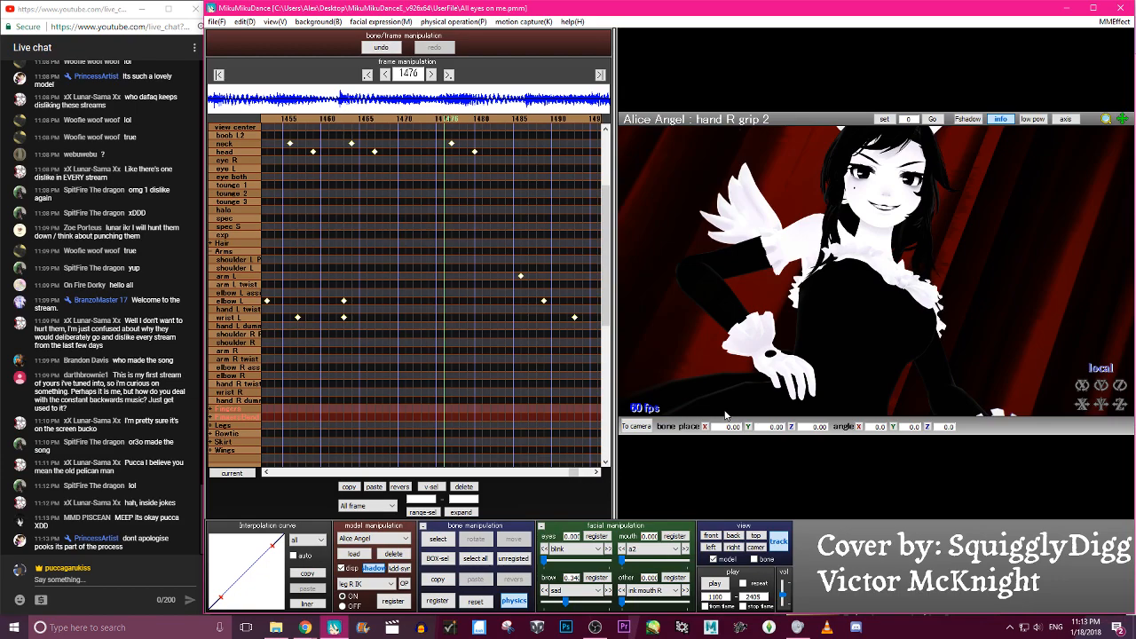
pyautogui.press('Left')
pyautogui.press('Left')
pyautogui.press('Left')
pyautogui.press('Left')
pyautogui.press('Left')
pyautogui.press('Left')
pyautogui.press('Left')
pyautogui.press('Left')
pyautogui.press('Left')
pyautogui.press('Left')
pyautogui.press('Left')
pyautogui.press('Left')
pyautogui.press('Left')
pyautogui.press('Left')
pyautogui.press('Left')
pyautogui.press('Left')
pyautogui.press('Left')
pyautogui.press('Left')
pyautogui.press('Left')
pyautogui.press('Left')
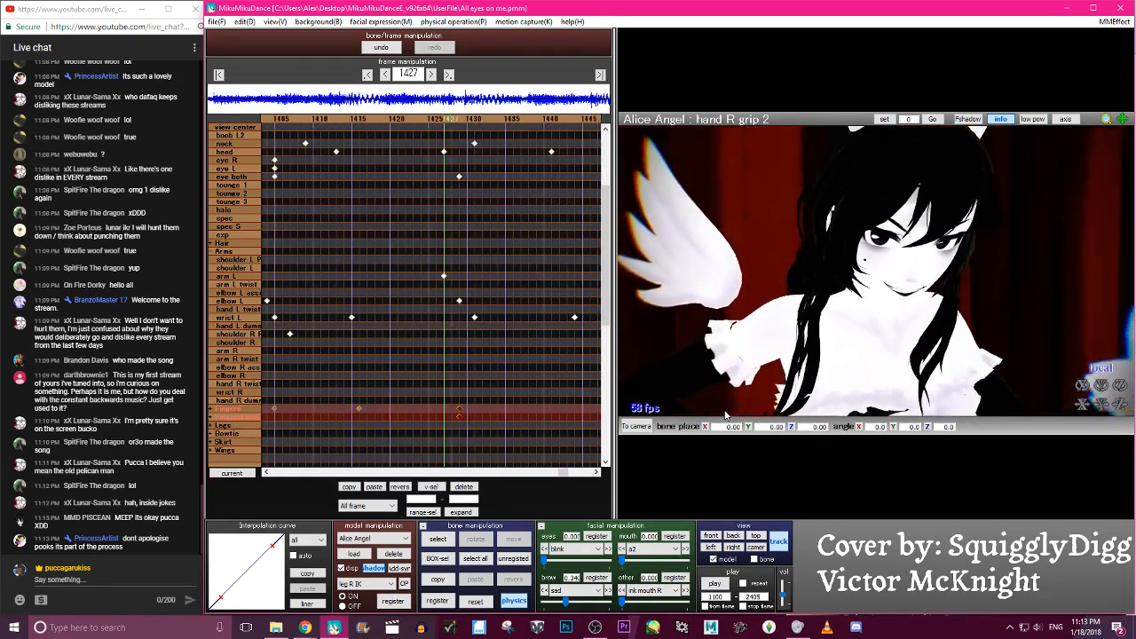
# Step back from frame 1427 and forward through to frame 1475 to examine the arm and hand motion
pyautogui.press('Left')
pyautogui.press('Left')
pyautogui.press('Left')
pyautogui.press('Left')
pyautogui.press('Left')
pyautogui.press('Left')
pyautogui.press('Left')
pyautogui.press('Left')
pyautogui.press('Left')
pyautogui.press('Left')
pyautogui.press('Left')
pyautogui.press('Left')
pyautogui.press('Left')
pyautogui.press('Left')
pyautogui.press('Left')
pyautogui.press('Left')
pyautogui.press('Left')
pyautogui.press('Left')
pyautogui.press('Left')
pyautogui.press('Left')
pyautogui.press('Right')
pyautogui.press('Right')
pyautogui.press('Right')
pyautogui.press('Right')
pyautogui.press('Right')
pyautogui.press('Right')
pyautogui.press('Right')
pyautogui.press('Right')
pyautogui.press('Right')
pyautogui.press('Right')
pyautogui.press('Right')
pyautogui.press('Right')
pyautogui.press('Right')
pyautogui.press('Right')
pyautogui.press('Right')
pyautogui.press('Right')
pyautogui.press('Right')
pyautogui.press('Right')
pyautogui.press('Right')
pyautogui.press('Right')
pyautogui.press('Right')
pyautogui.press('Right')
pyautogui.press('Right')
pyautogui.press('Right')
pyautogui.press('Right')
pyautogui.press('Right')
pyautogui.press('Right')
pyautogui.press('Right')
pyautogui.press('Right')
pyautogui.press('Right')
pyautogui.press('Right')
pyautogui.press('Right')
pyautogui.press('Right')
pyautogui.press('Right')
pyautogui.press('Right')
pyautogui.press('Right')
pyautogui.press('Right')
pyautogui.press('Right')
pyautogui.press('Right')
pyautogui.press('Right')
pyautogui.press('Right')
pyautogui.press('Right')
pyautogui.press('Right')
pyautogui.press('Right')
pyautogui.press('Right')
pyautogui.press('Right')
pyautogui.press('Right')
pyautogui.press('Right')
pyautogui.press('Right')
pyautogui.press('Right')
pyautogui.press('Right')
pyautogui.press('Right')
pyautogui.press('Right')
pyautogui.press('Right')
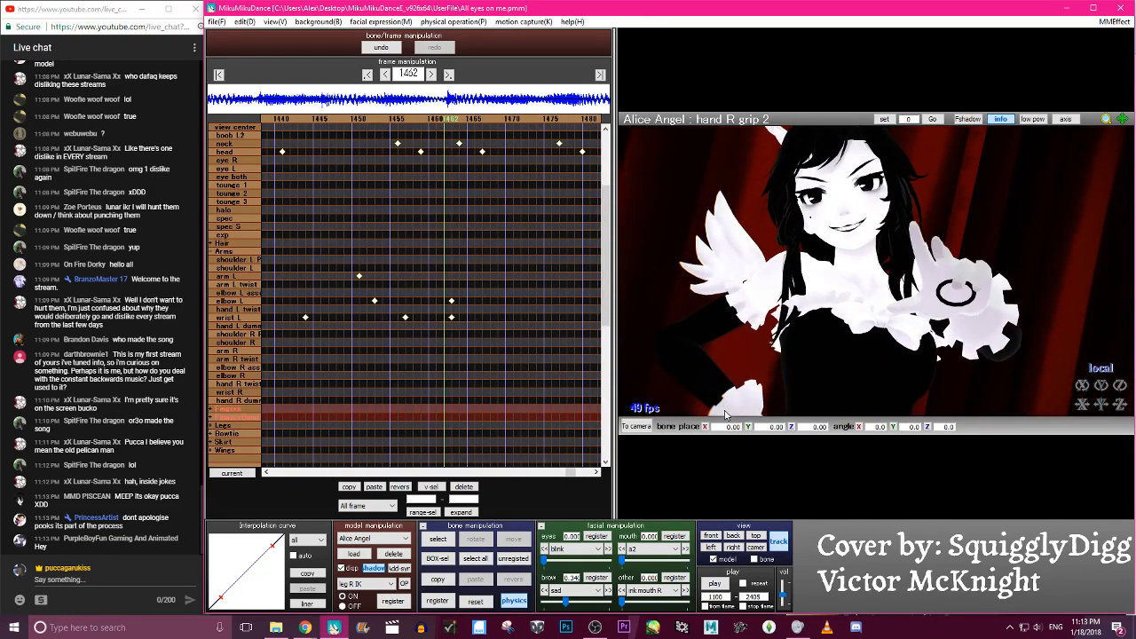
pyautogui.press('Right')
pyautogui.press('Right')
pyautogui.press('Right')
pyautogui.press('Right')
pyautogui.press('Right')
pyautogui.press('Right')
pyautogui.press('Right')
pyautogui.press('Right')
pyautogui.press('Right')
pyautogui.press('Right')
pyautogui.press('Right')
pyautogui.press('Right')
pyautogui.press('Right')
pyautogui.press('Right')
pyautogui.press('Right')
pyautogui.press('Right')
pyautogui.press('Right')
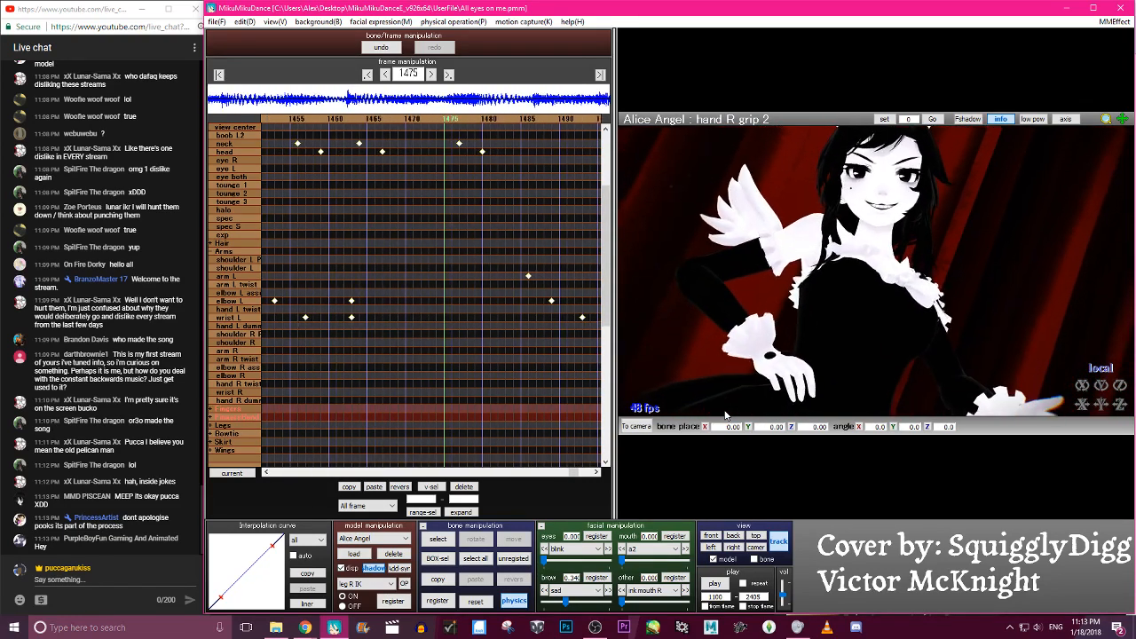
# Replay the frames leading up to 1475 backward and forward to recheck the left arm's lowering motion
pyautogui.press('Left')
pyautogui.press('Left')
pyautogui.press('Left')
pyautogui.press('Left')
pyautogui.press('Left')
pyautogui.press('Left')
pyautogui.press('Left')
pyautogui.press('Left')
pyautogui.press('Left')
pyautogui.press('Left')
pyautogui.press('Left')
pyautogui.press('Left')
pyautogui.press('Left')
pyautogui.press('Left')
pyautogui.press('Left')
pyautogui.press('Left')
pyautogui.press('Left')
pyautogui.press('Left')
pyautogui.press('Left')
pyautogui.press('Left')
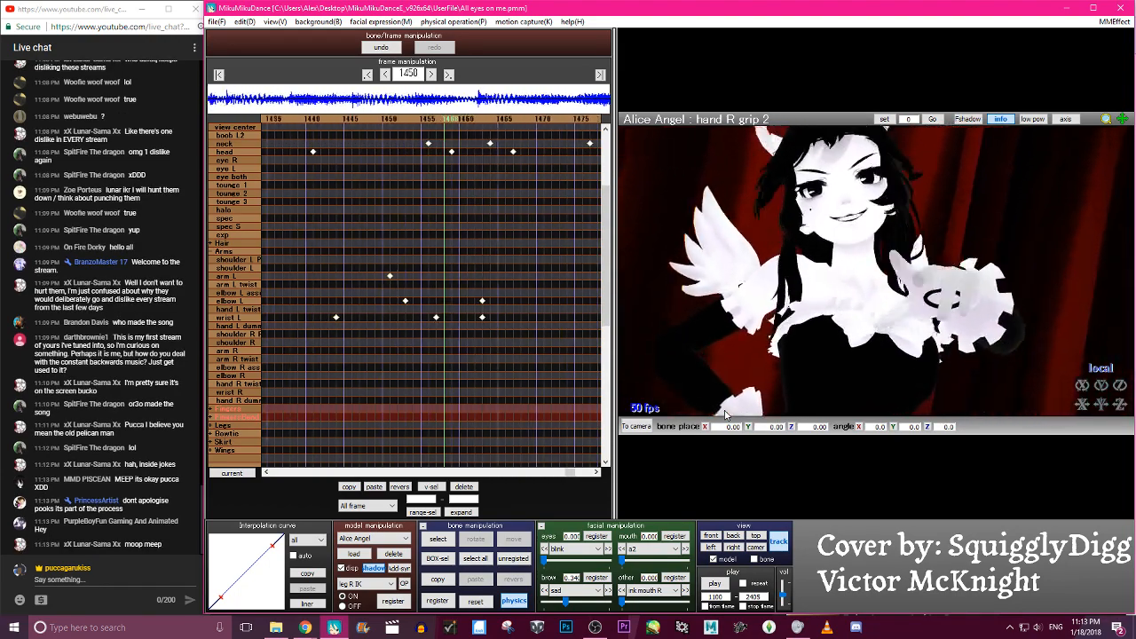
pyautogui.press('Right')
pyautogui.press('Right')
pyautogui.press('Right')
pyautogui.press('Right')
pyautogui.press('Right')
pyautogui.press('Right')
pyautogui.press('Right')
pyautogui.press('Right')
pyautogui.press('Right')
pyautogui.press('Right')
pyautogui.press('Right')
pyautogui.press('Right')
pyautogui.press('Right')
pyautogui.press('Right')
pyautogui.press('Right')
pyautogui.press('Right')
pyautogui.press('Right')
pyautogui.press('Right')
pyautogui.press('Right')
pyautogui.press('Right')
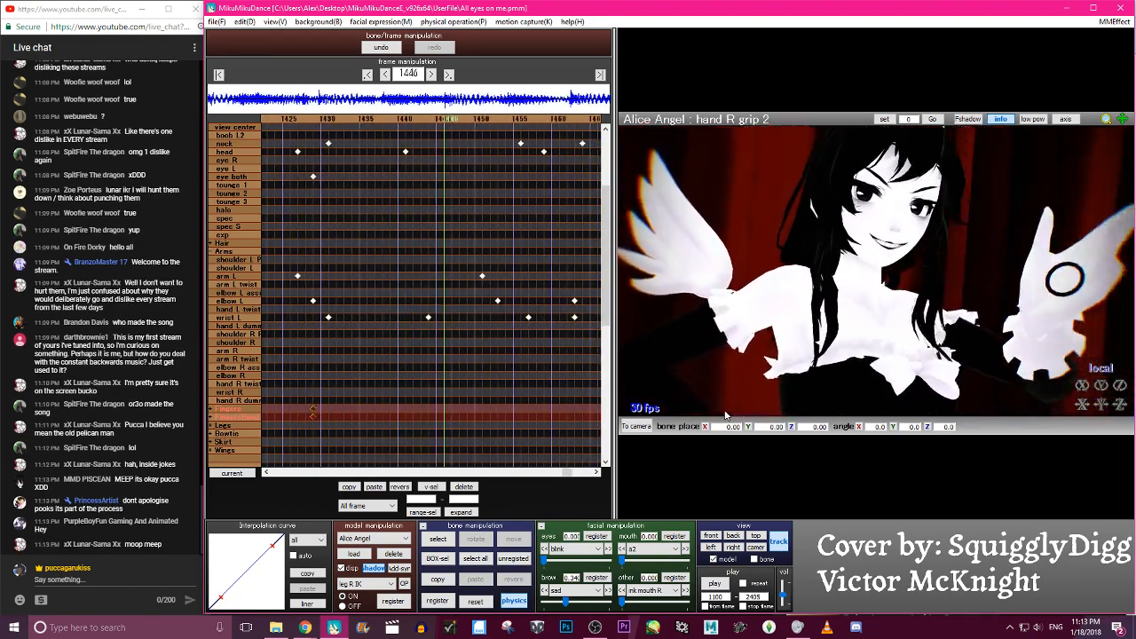
pyautogui.press('Right')
pyautogui.press('Right')
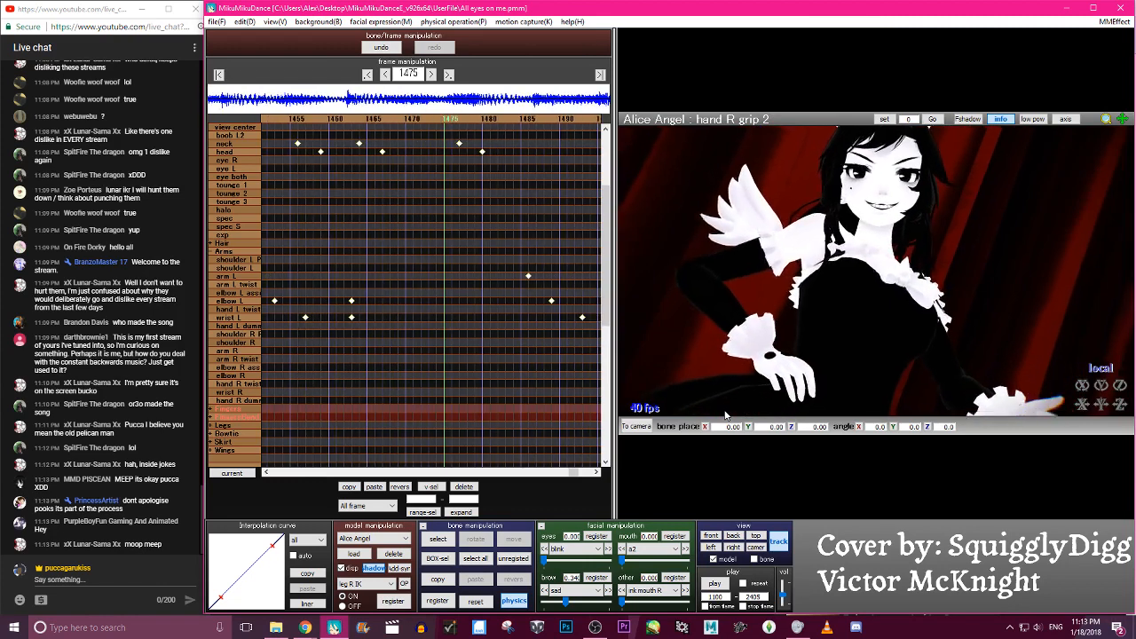
# Delete the left arm, elbow and wrist keyframes between frames 1486 and 1493
pyautogui.press('Right')
pyautogui.press('Right')
pyautogui.press('Right')
pyautogui.press('Right')
pyautogui.press('Right')
pyautogui.press('Right')
pyautogui.press('Right')
pyautogui.press('Right')
pyautogui.press('Right')
pyautogui.press('Right')
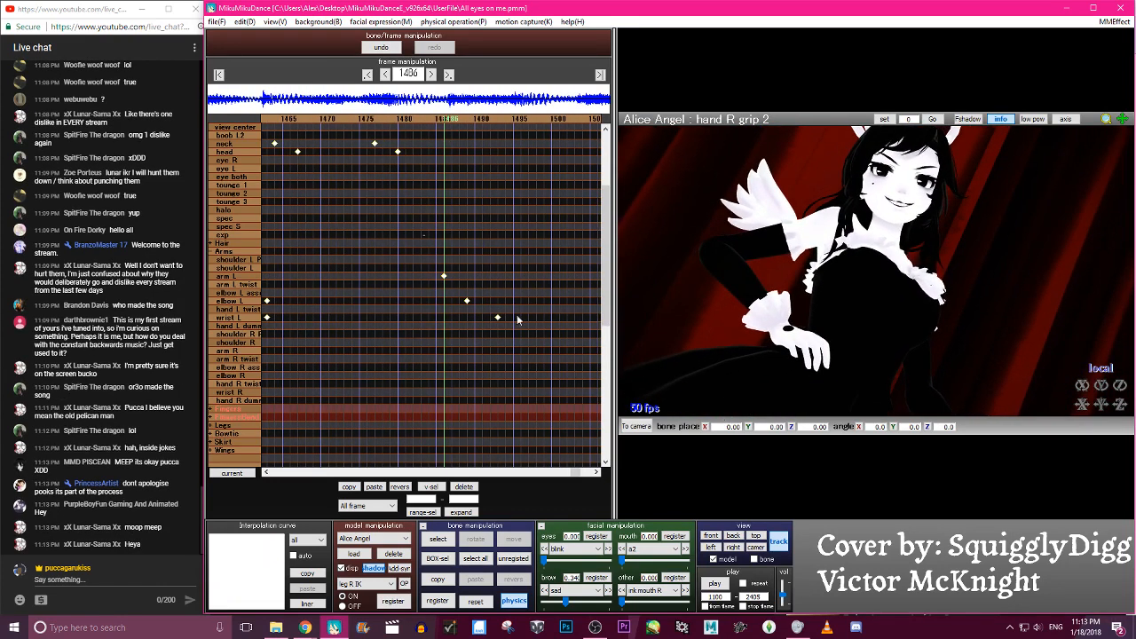
pyautogui.moveTo(491, 299); pyautogui.dragTo(513, 334)
pyautogui.click(473, 488)
# Step back past frame 1450 and forward through to frame 1487 to examine the left arm's motion without the deleted keyframes
pyautogui.press('Left')
pyautogui.press('Left')
pyautogui.press('Left')
pyautogui.press('Left')
pyautogui.press('Left')
pyautogui.press('Left')
pyautogui.press('Left')
pyautogui.press('Left')
pyautogui.press('Left')
pyautogui.press('Left')
pyautogui.press('Left')
pyautogui.press('Left')
pyautogui.press('Left')
pyautogui.press('Left')
pyautogui.press('Left')
pyautogui.press('Left')
pyautogui.press('Left')
pyautogui.press('Left')
pyautogui.press('Left')
pyautogui.press('Left')
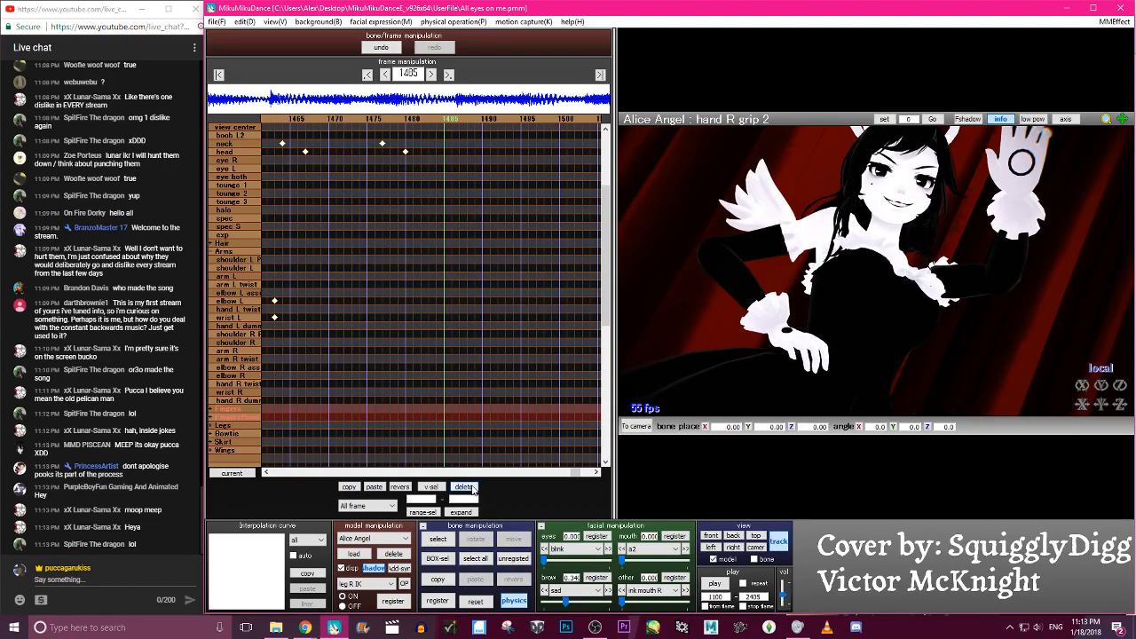
pyautogui.press('Right')
pyautogui.press('Right')
pyautogui.press('Right')
pyautogui.press('Right')
pyautogui.press('Right')
pyautogui.press('Right')
pyautogui.press('Right')
pyautogui.press('Right')
pyautogui.press('Right')
pyautogui.press('Right')
pyautogui.press('Right')
pyautogui.press('Right')
pyautogui.press('Right')
pyautogui.press('Right')
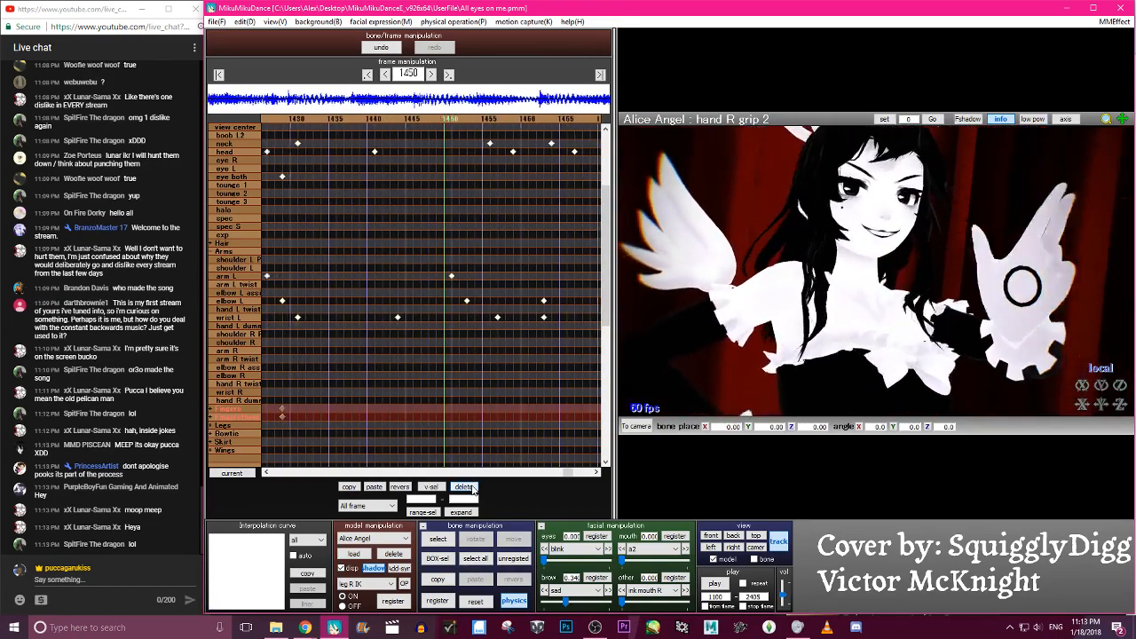
pyautogui.press('Right')
pyautogui.press('Right')
pyautogui.press('Right')
pyautogui.press('Right')
pyautogui.press('Right')
pyautogui.press('Right')
pyautogui.press('Right')
pyautogui.press('Right')
pyautogui.press('Right')
pyautogui.press('Right')
pyautogui.press('Right')
pyautogui.press('Right')
pyautogui.press('Right')
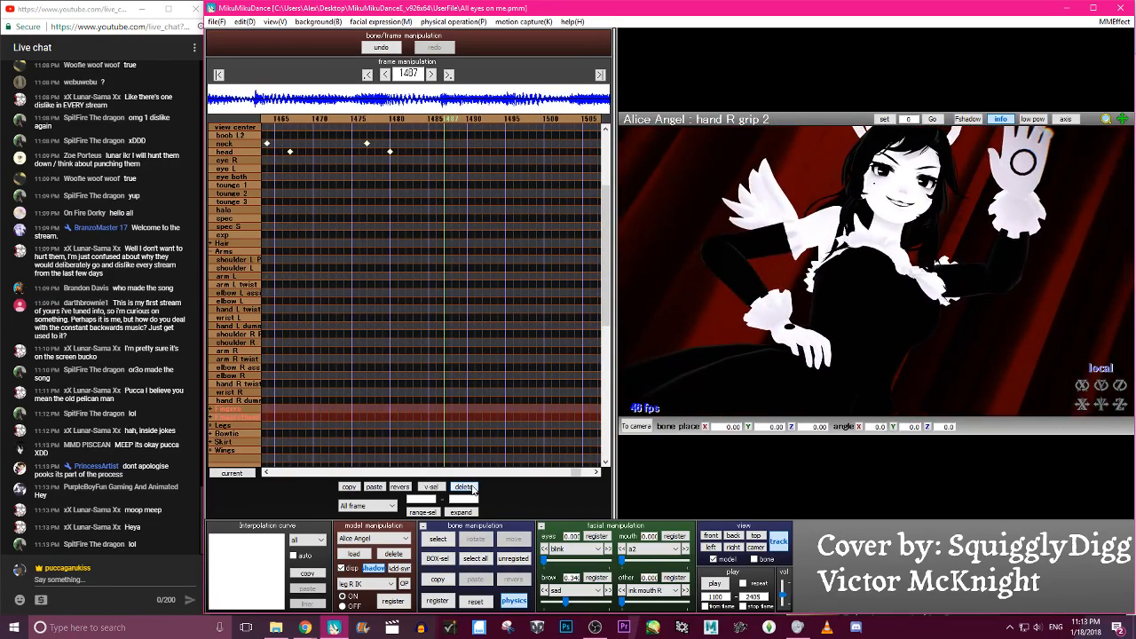
# Rotate the left upper arm at frame 1480 to angles of about X 45.6, Y 16.0, Z 62.5
pyautogui.press('Left')
pyautogui.press('Left')
pyautogui.press('Left')
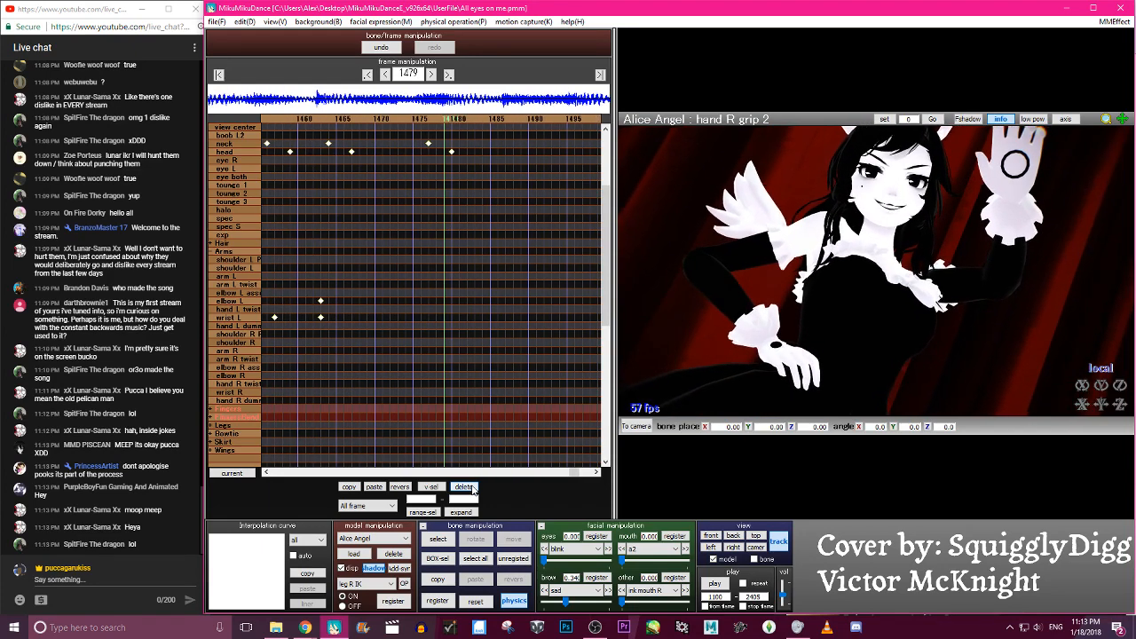
pyautogui.press('Left')
pyautogui.press('Left')
pyautogui.press('Left')
pyautogui.press('Left')
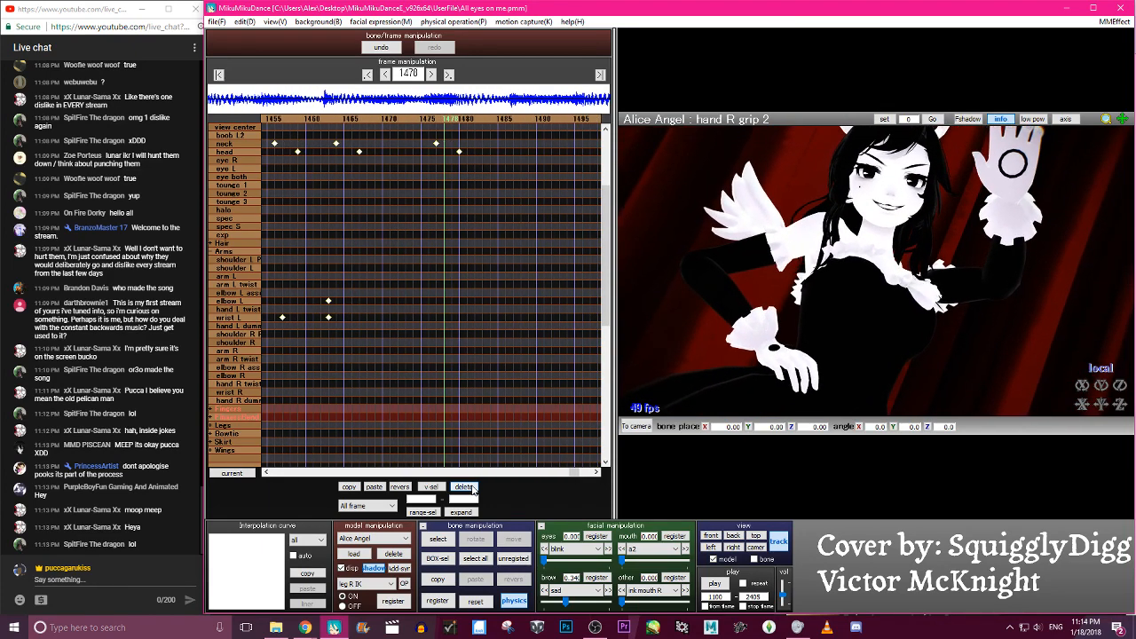
pyautogui.click(711, 536)
pyautogui.scroll(10, 871, 259)
pyautogui.moveTo(864, 232); pyautogui.dragTo(879, 316, button='middle')
pyautogui.scroll(-10, 865, 284)
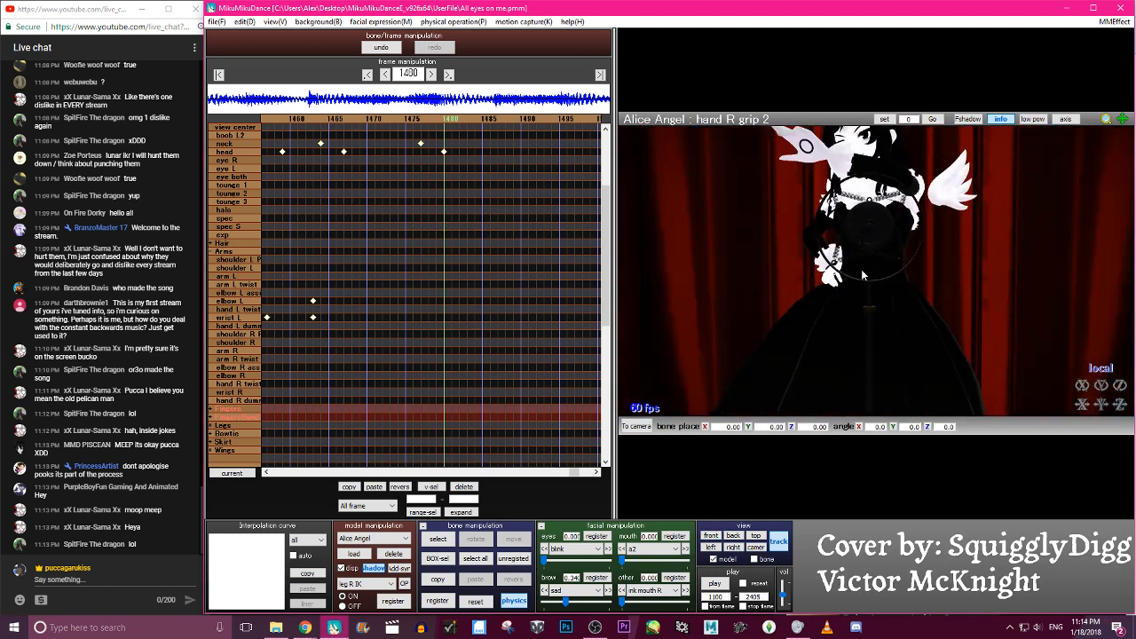
pyautogui.click(874, 241)
pyautogui.moveTo(873, 242); pyautogui.dragTo(881, 258)
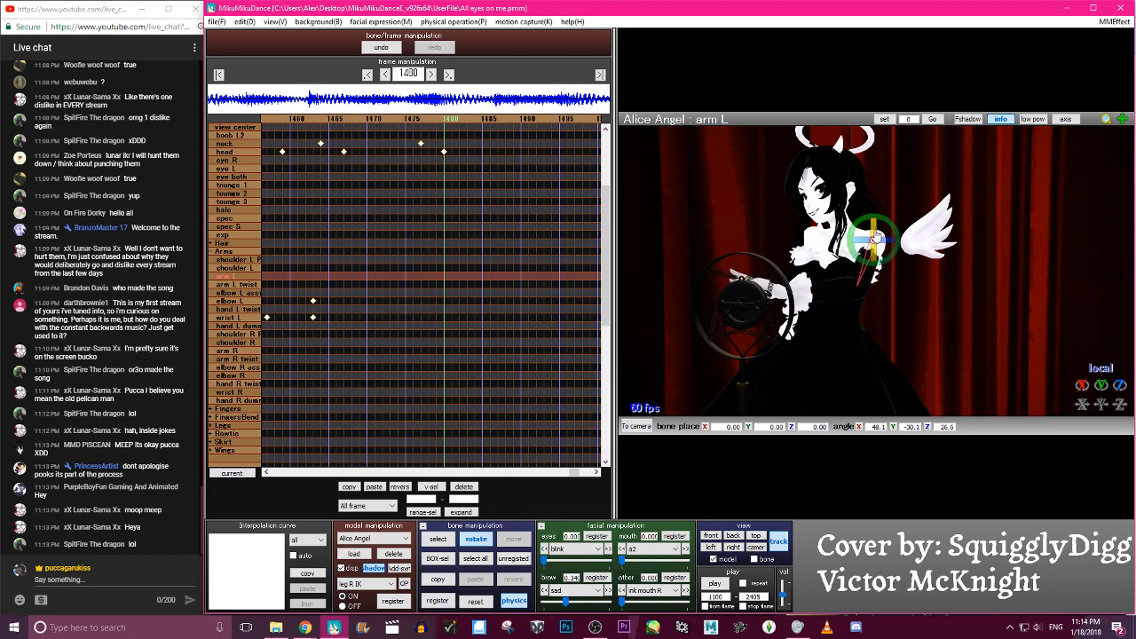
pyautogui.moveTo(1103, 385); pyautogui.dragTo(1104, 333)
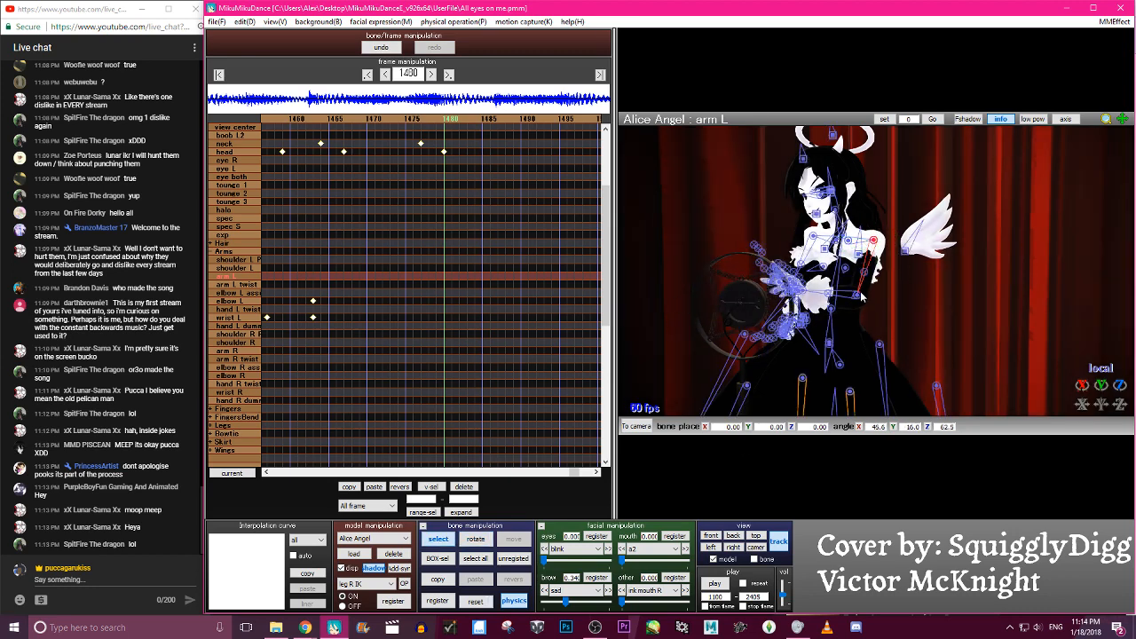
# Rotate the left elbow and reset the left wrist's rotation at frame 1480
pyautogui.click(858, 294)
pyautogui.press('x')
pyautogui.moveTo(858, 293)
pyautogui.mouseDown()
pyautogui.moveTo(860, 313)
pyautogui.moveTo(856, 303)
pyautogui.mouseUp()
pyautogui.press('c')
pyautogui.click(785, 320)
pyautogui.press('x')
pyautogui.moveTo(843, 266); pyautogui.dragTo(821, 235, button='right')
pyautogui.click(476, 602)
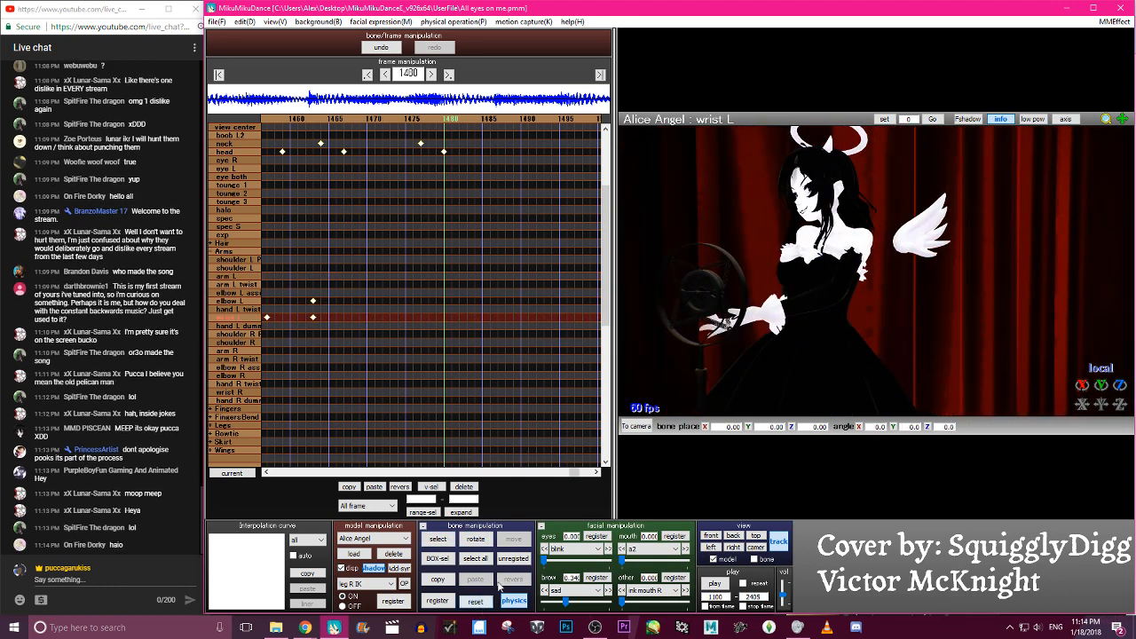
# Rotate the left elbow to about X -22.5, Y 56.3, Z 50.2 and register the left arm, elbow and wrist pose at frame 1480
pyautogui.moveTo(760, 371); pyautogui.dragTo(739, 351, button='right')
pyautogui.press('c')
pyautogui.click(827, 283)
pyautogui.press('x')
pyautogui.moveTo(824, 259); pyautogui.dragTo(814, 225)
pyautogui.click(756, 548)
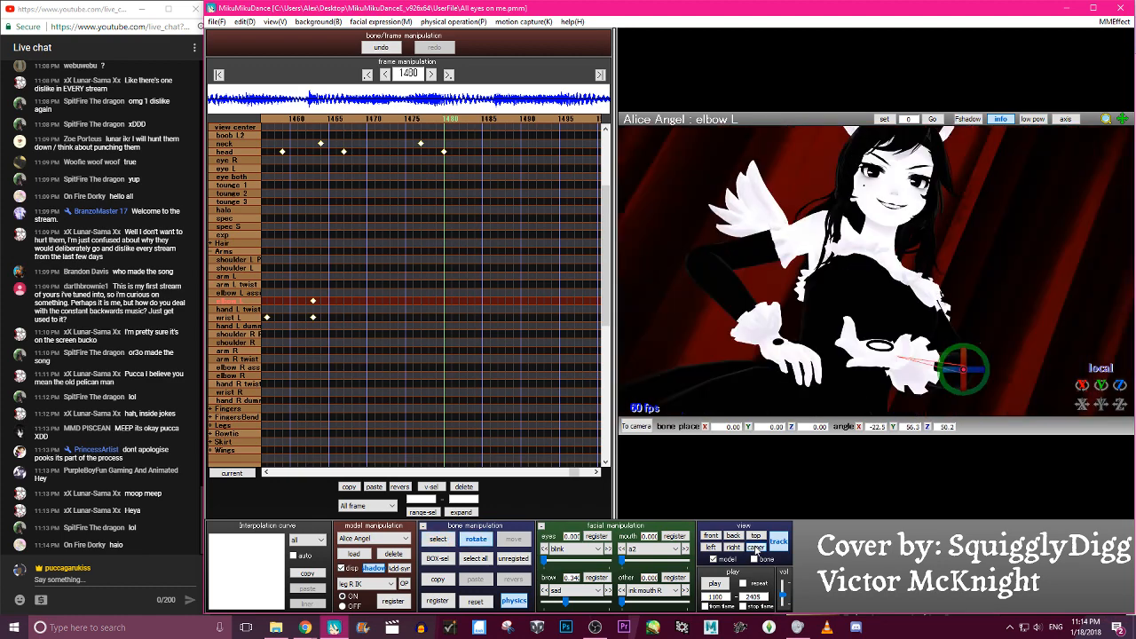
pyautogui.press('s')
pyautogui.press('Return')
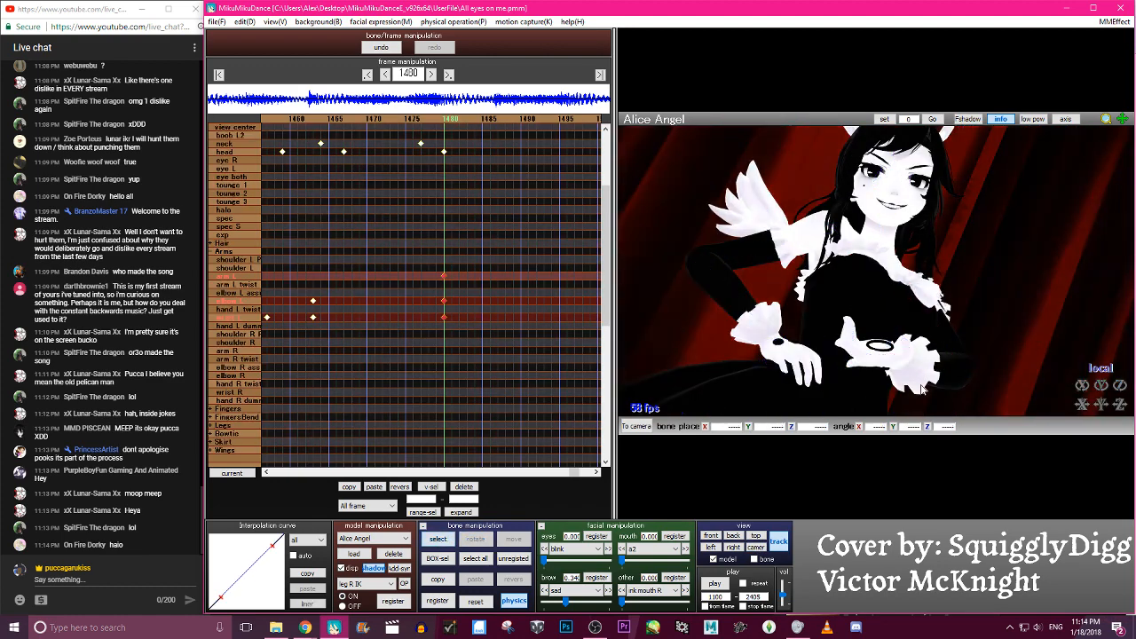
# Step back from frame 1480 and forward through to frame 1494 to examine the left arm's lowering motion in camera view
pyautogui.press('Left')
pyautogui.press('Left')
pyautogui.press('Left')
pyautogui.press('Left')
pyautogui.press('Left')
pyautogui.press('Left')
pyautogui.press('Left')
pyautogui.press('Left')
pyautogui.press('Left')
pyautogui.press('Left')
pyautogui.press('Left')
pyautogui.press('Left')
pyautogui.press('Left')
pyautogui.press('Left')
pyautogui.press('Left')
pyautogui.press('Right')
pyautogui.press('Right')
pyautogui.press('Right')
pyautogui.press('Right')
pyautogui.press('Right')
pyautogui.press('Right')
pyautogui.press('Right')
pyautogui.press('Right')
pyautogui.press('Right')
pyautogui.press('Right')
pyautogui.press('Right')
pyautogui.press('Right')
pyautogui.press('Right')
pyautogui.press('Right')
pyautogui.press('Right')
pyautogui.press('Right')
pyautogui.press('Right')
pyautogui.press('Right')
pyautogui.press('Right')
pyautogui.press('Right')
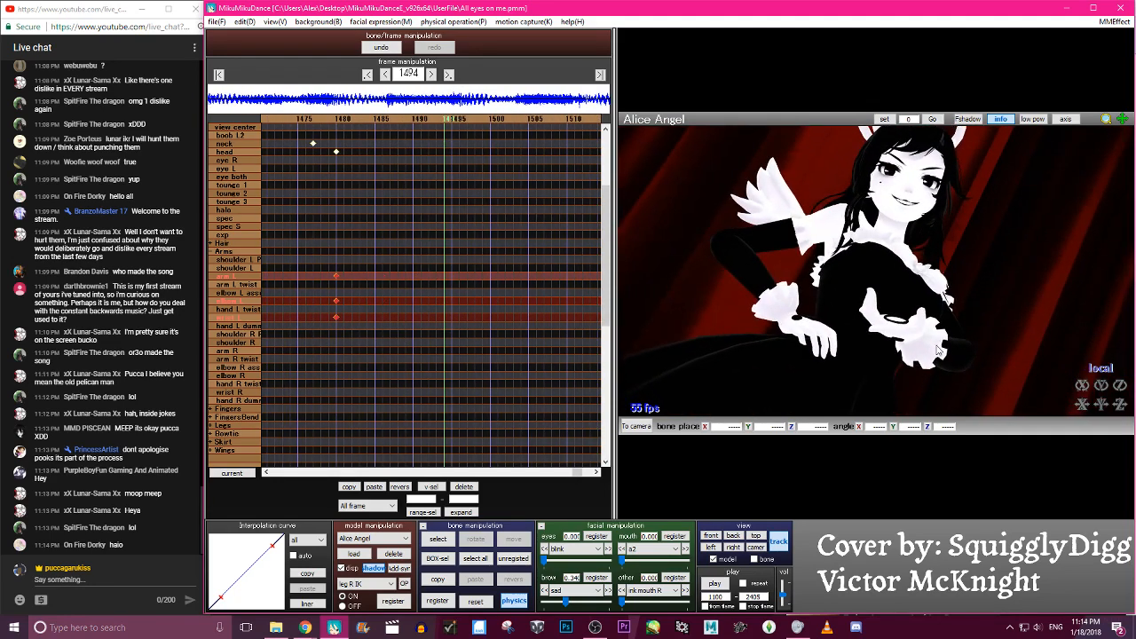
pyautogui.click(909, 332)
pyautogui.moveTo(1085, 388); pyautogui.dragTo(808, 284)
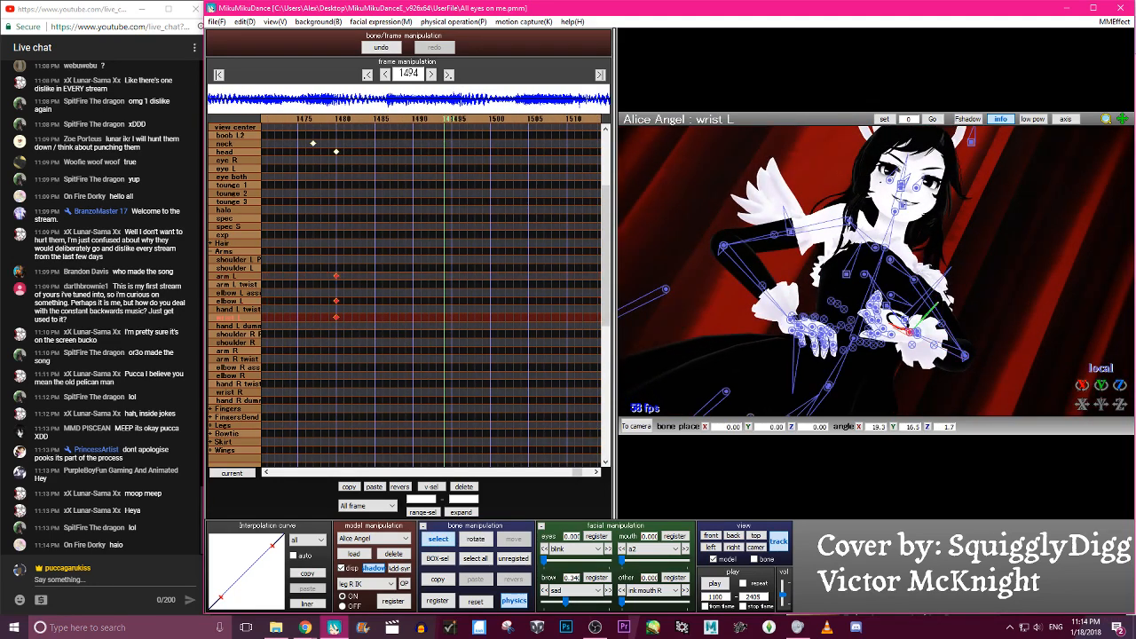
pyautogui.click(382, 48)
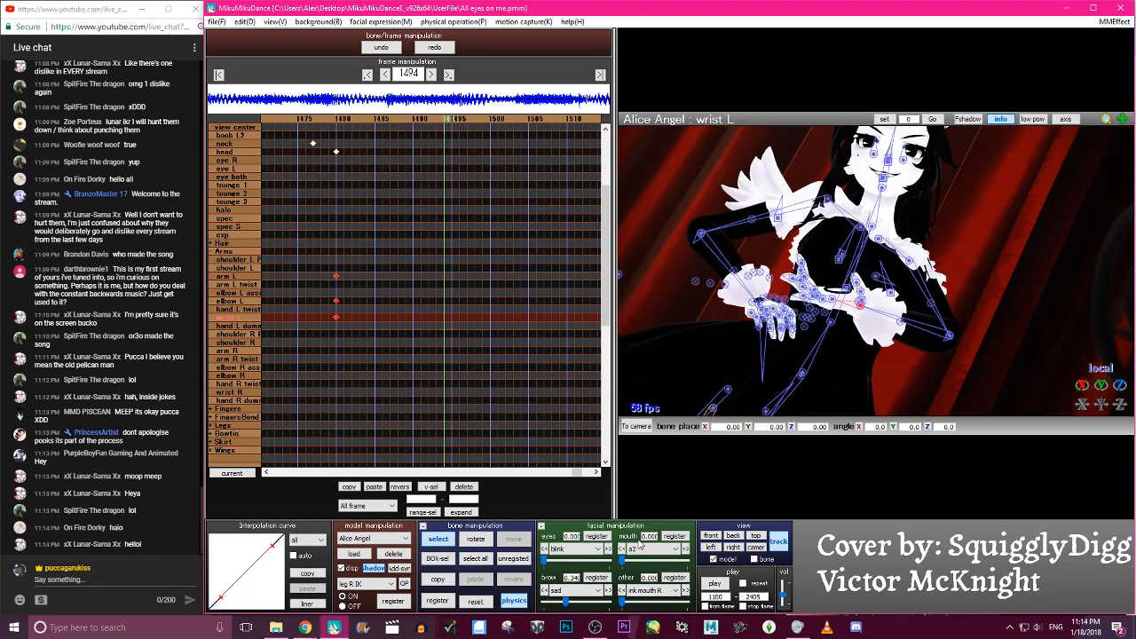
# Rotate the left wrist and left elbow to adjust the lowered arm's pose at frame 1494
pyautogui.scroll(10, 719, 344)
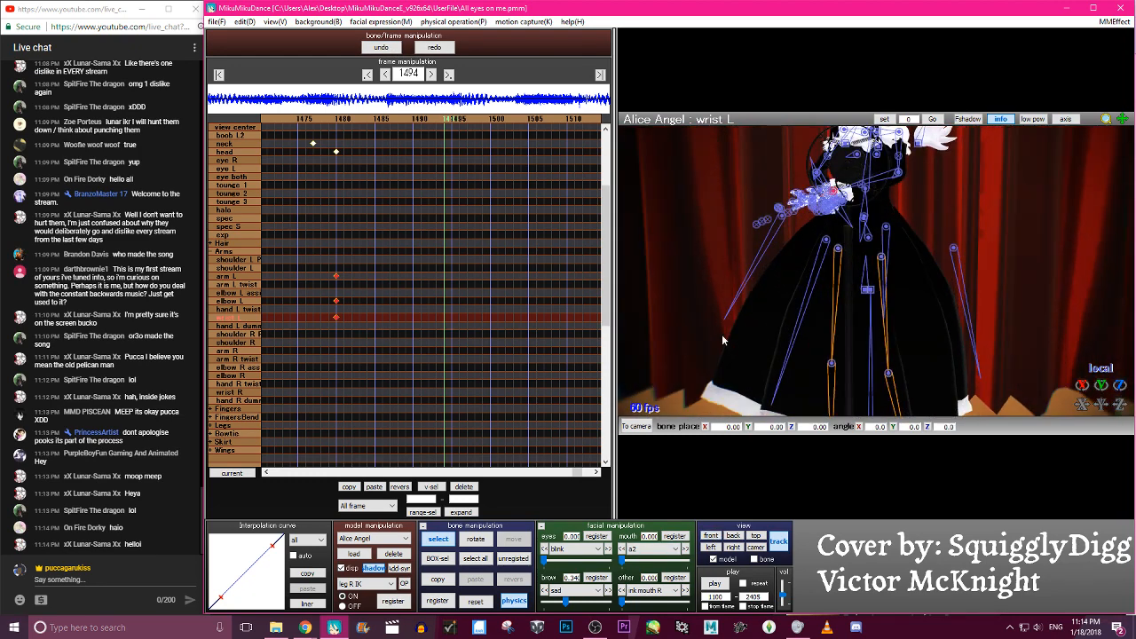
pyautogui.scroll(-10, 876, 290)
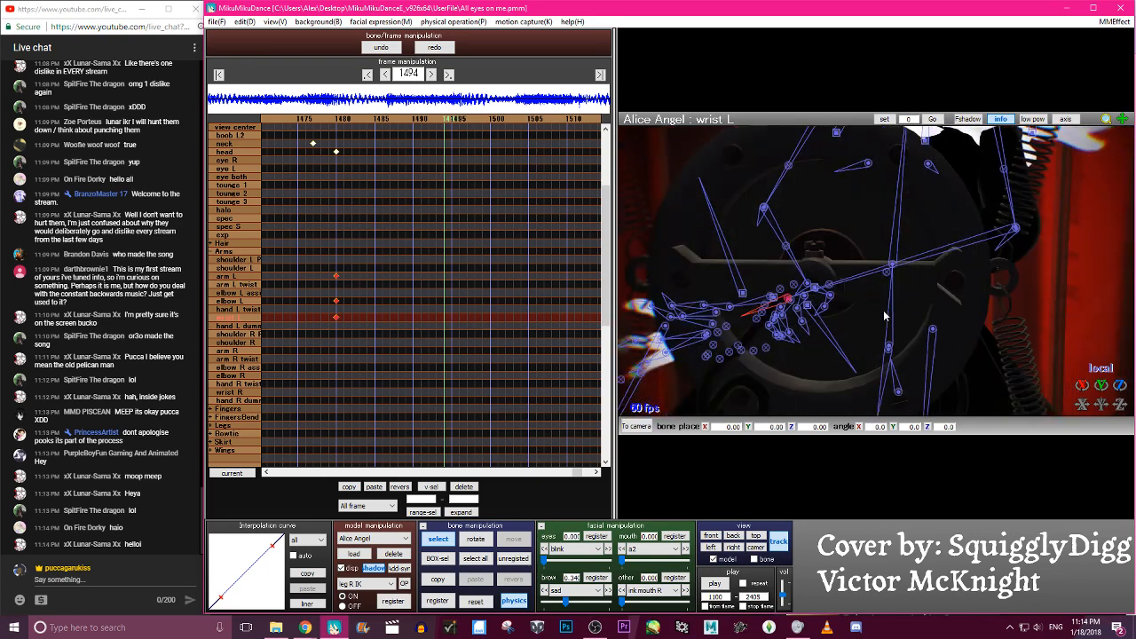
pyautogui.press('x')
pyautogui.moveTo(889, 292)
pyautogui.mouseDown()
pyautogui.moveTo(875, 286)
pyautogui.moveTo(888, 298)
pyautogui.mouseUp()
pyautogui.moveTo(887, 297); pyautogui.dragTo(916, 293, button='right')
pyautogui.press('c')
pyautogui.click(939, 244)
pyautogui.press('x')
pyautogui.moveTo(961, 236); pyautogui.dragTo(964, 260)
# Rotate the left upper arm at frame 1494 to angles of about X 43.2, Y 12.9, Z 44.0
pyautogui.press('c')
pyautogui.click(939, 165)
pyautogui.press('x')
pyautogui.moveTo(961, 170)
pyautogui.mouseDown()
pyautogui.moveTo(951, 151)
pyautogui.moveTo(961, 164)
pyautogui.mouseUp()
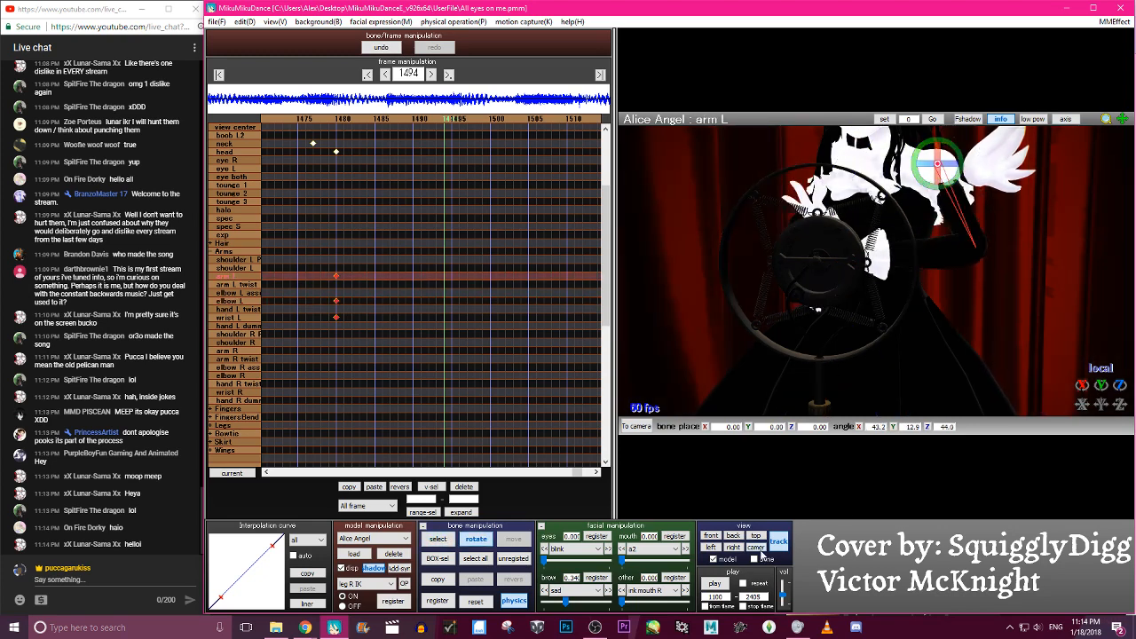
# Rotate the left wrist in camera view and register the left arm, elbow and wrist pose at frame 1494
pyautogui.press('c')
pyautogui.click(955, 328)
pyautogui.press('x')
pyautogui.moveTo(959, 330); pyautogui.dragTo(953, 299)
pyautogui.press('s')
pyautogui.press('Return')
# Step back from frame 1494 and forward again to examine how the left arm moves between its keyframes
pyautogui.press('Left')
pyautogui.press('Left')
pyautogui.press('Left')
pyautogui.press('Left')
pyautogui.press('Left')
pyautogui.press('Left')
pyautogui.press('Left')
pyautogui.press('Left')
pyautogui.press('Left')
pyautogui.press('Left')
pyautogui.press('Left')
pyautogui.press('Left')
pyautogui.press('Left')
pyautogui.press('Left')
pyautogui.press('Left')
pyautogui.press('Left')
pyautogui.press('Left')
pyautogui.press('Left')
pyautogui.press('Left')
pyautogui.press('Left')
pyautogui.press('Right')
pyautogui.press('Right')
pyautogui.press('Right')
pyautogui.press('Right')
pyautogui.press('Right')
pyautogui.press('Right')
pyautogui.press('Right')
pyautogui.press('Right')
pyautogui.press('Right')
pyautogui.press('Right')
pyautogui.press('Right')
pyautogui.press('Right')
pyautogui.press('Right')
pyautogui.press('Right')
pyautogui.press('Right')
pyautogui.press('Right')
pyautogui.press('Right')
pyautogui.press('Right')
pyautogui.press('Right')
pyautogui.press('Right')
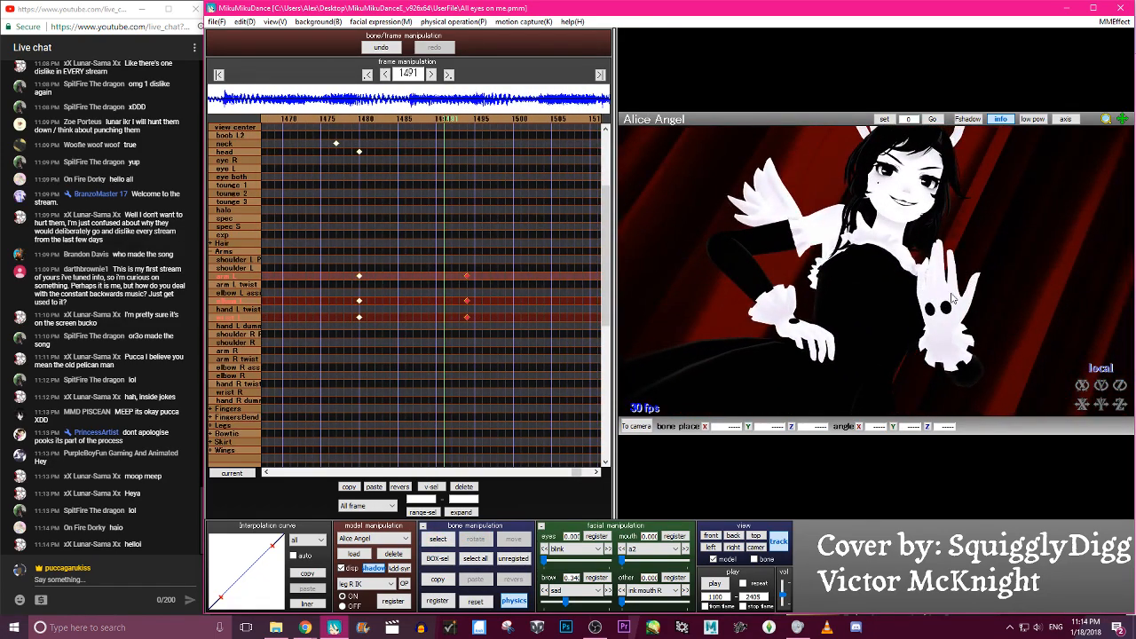
# Give the 1480 and 1494 left arm keyframes an S-shaped interpolation curve, shifting arm L to 1477 and 1491 and wrist L to 1484 and 1498
pyautogui.moveTo(342, 270); pyautogui.dragTo(548, 390)
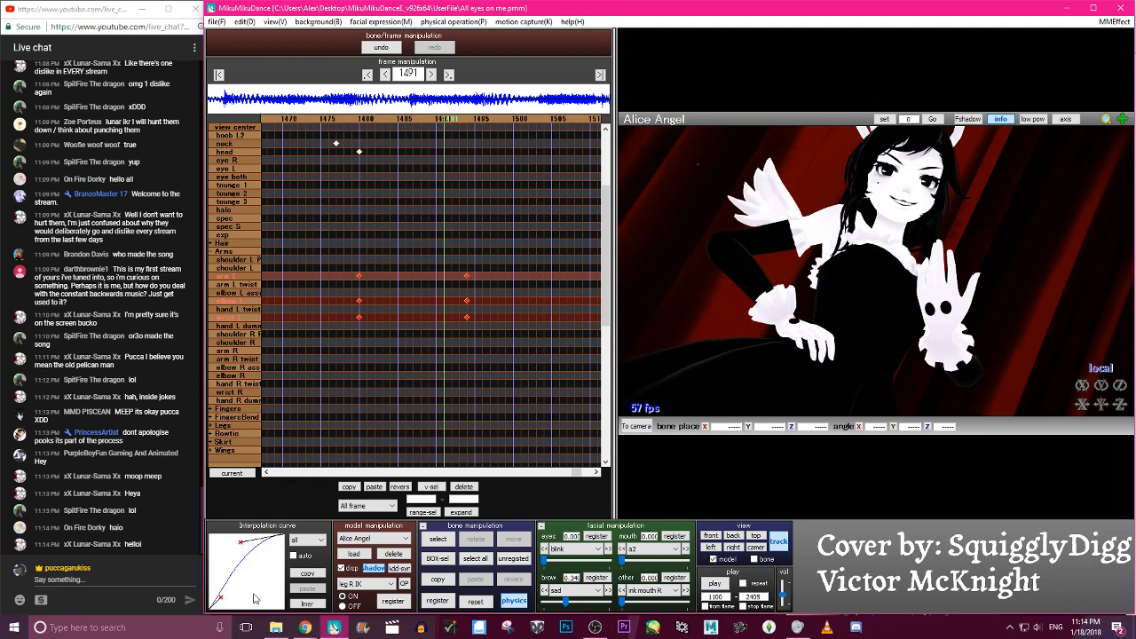
pyautogui.moveTo(487, 279); pyautogui.dragTo(443, 282)
pyautogui.moveTo(354, 317); pyautogui.dragTo(353, 317)
pyautogui.moveTo(355, 317); pyautogui.dragTo(391, 317)
# Shift the earlier left-arm keyframes at 1463, moving elbow L to frame 1465 and wrist L to frame 1468
pyautogui.press('Left')
pyautogui.press('Left')
pyautogui.press('Left')
pyautogui.press('Left')
pyautogui.press('Left')
pyautogui.press('Left')
pyautogui.press('Left')
pyautogui.press('Left')
pyautogui.press('Left')
pyautogui.press('Left')
pyautogui.press('Left')
pyautogui.press('Left')
pyautogui.press('Left')
pyautogui.press('Left')
pyautogui.press('Left')
pyautogui.press('Left')
pyautogui.press('Left')
pyautogui.press('Left')
pyautogui.press('Left')
pyautogui.press('Left')
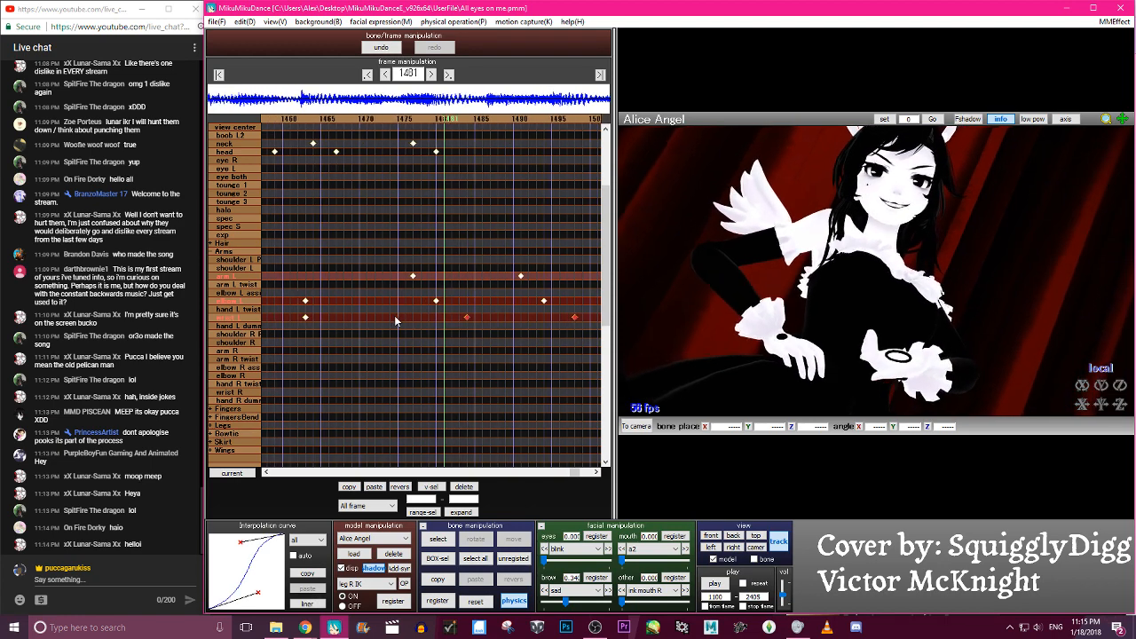
pyautogui.press('Right')
pyautogui.press('Right')
pyautogui.press('Right')
pyautogui.press('Right')
pyautogui.press('Right')
pyautogui.moveTo(376, 316); pyautogui.dragTo(376, 316)
pyautogui.moveTo(376, 317)
pyautogui.mouseDown()
pyautogui.moveTo(402, 320)
pyautogui.moveTo(375, 299)
pyautogui.mouseUp()
pyautogui.moveTo(376, 301); pyautogui.dragTo(394, 307)
# Step forward and back through the frames around 1467 to 1479 to examine the staggered left elbow and wrist motion
pyautogui.press('Right')
pyautogui.press('Right')
pyautogui.press('Right')
pyautogui.press('Right')
pyautogui.press('Right')
pyautogui.press('Right')
pyautogui.press('Right')
pyautogui.press('Right')
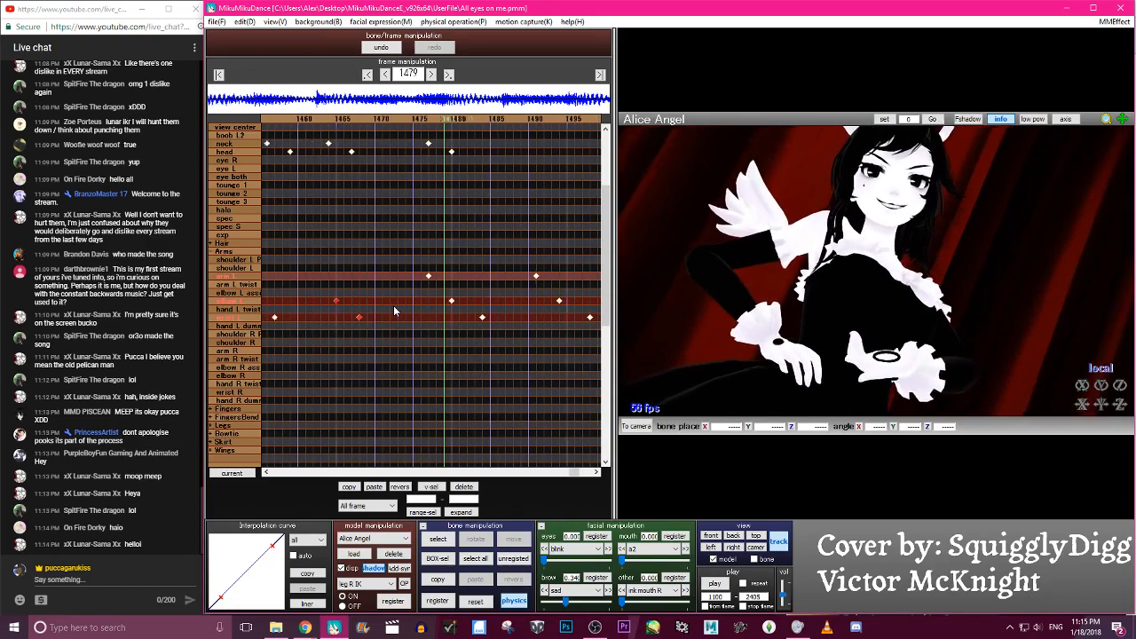
pyautogui.press('Left')
pyautogui.press('Left')
pyautogui.press('Left')
pyautogui.press('Left')
pyautogui.press('Left')
pyautogui.press('Left')
pyautogui.press('Right')
pyautogui.press('Left')
pyautogui.press('Left')
pyautogui.press('Left')
pyautogui.press('Left')
pyautogui.press('Left')
pyautogui.press('Left')
pyautogui.press('Left')
pyautogui.press('Left')
pyautogui.press('Left')
pyautogui.press('Left')
pyautogui.press('Left')
pyautogui.press('Left')
pyautogui.press('Left')
pyautogui.press('Left')
pyautogui.press('Left')
pyautogui.press('Left')
pyautogui.press('Left')
pyautogui.press('Left')
pyautogui.press('Left')
pyautogui.press('Left')
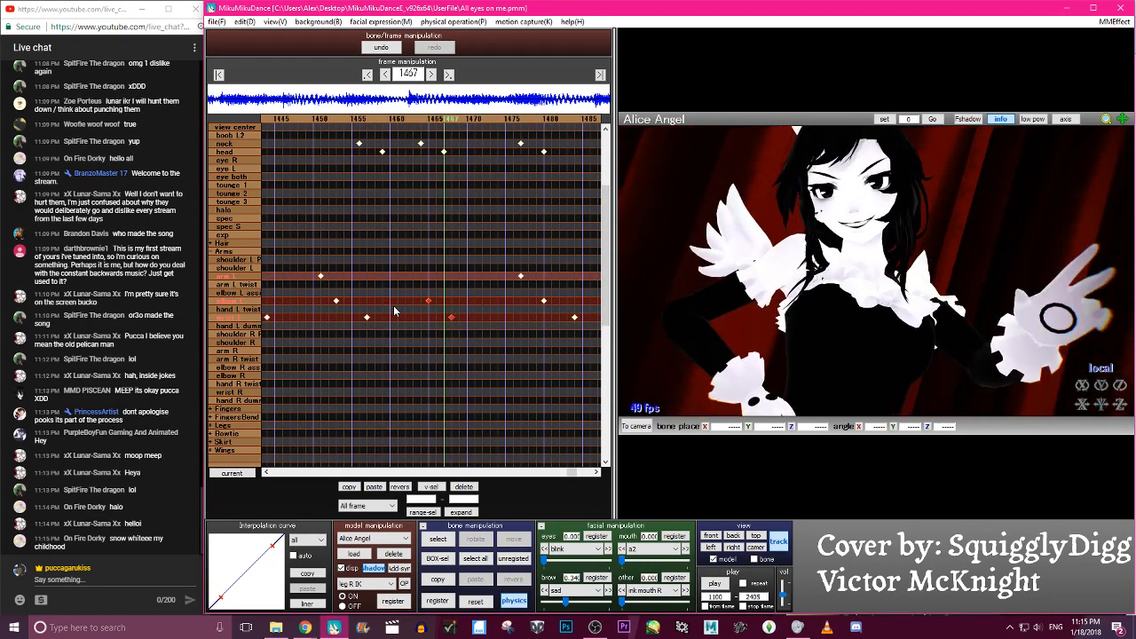
pyautogui.press('Right')
pyautogui.press('Right')
pyautogui.press('Right')
pyautogui.press('Right')
pyautogui.press('Right')
pyautogui.press('Right')
pyautogui.press('Right')
pyautogui.press('Right')
pyautogui.press('Right')
pyautogui.press('Right')
pyautogui.press('Right')
pyautogui.press('Right')
pyautogui.press('Right')
pyautogui.press('Right')
pyautogui.press('Right')
pyautogui.press('Right')
pyautogui.press('Right')
pyautogui.press('Right')
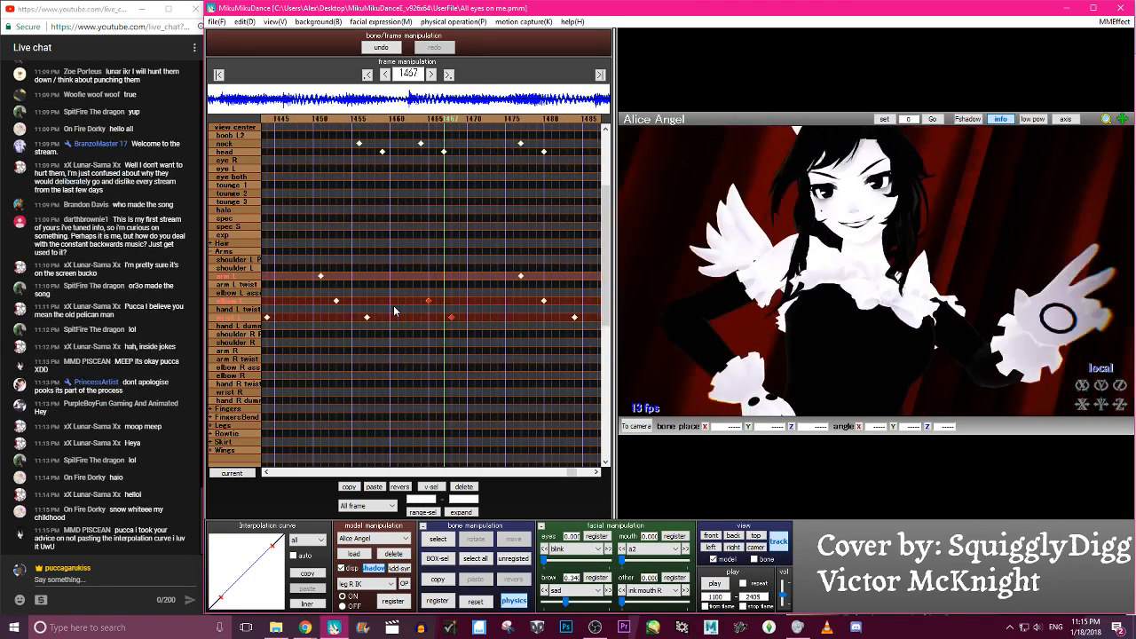
# Rotate the left wrist at frame 1468 to angles of about X 2.3, Y -62.2, Z 44.8
pyautogui.click(1038, 342)
pyautogui.press('x')
pyautogui.moveTo(1040, 345)
pyautogui.mouseDown()
pyautogui.moveTo(998, 318)
pyautogui.moveTo(1057, 334)
pyautogui.moveTo(1033, 345)
pyautogui.mouseUp()
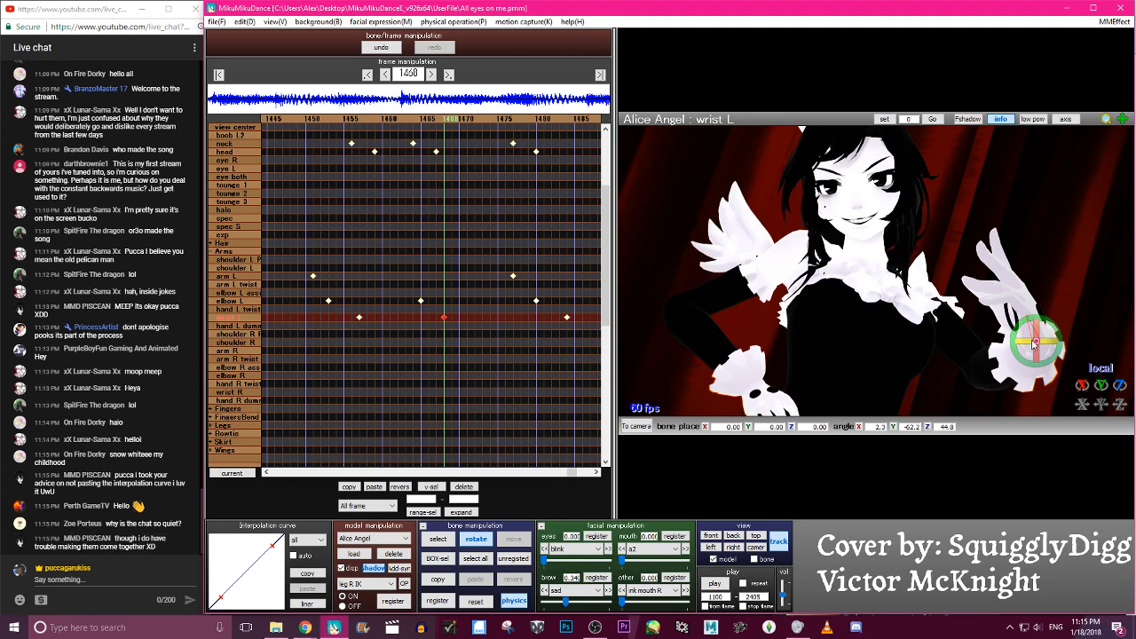
pyautogui.moveTo(76, 475); pyautogui.dragTo(170, 486)
pyautogui.click(172, 488)
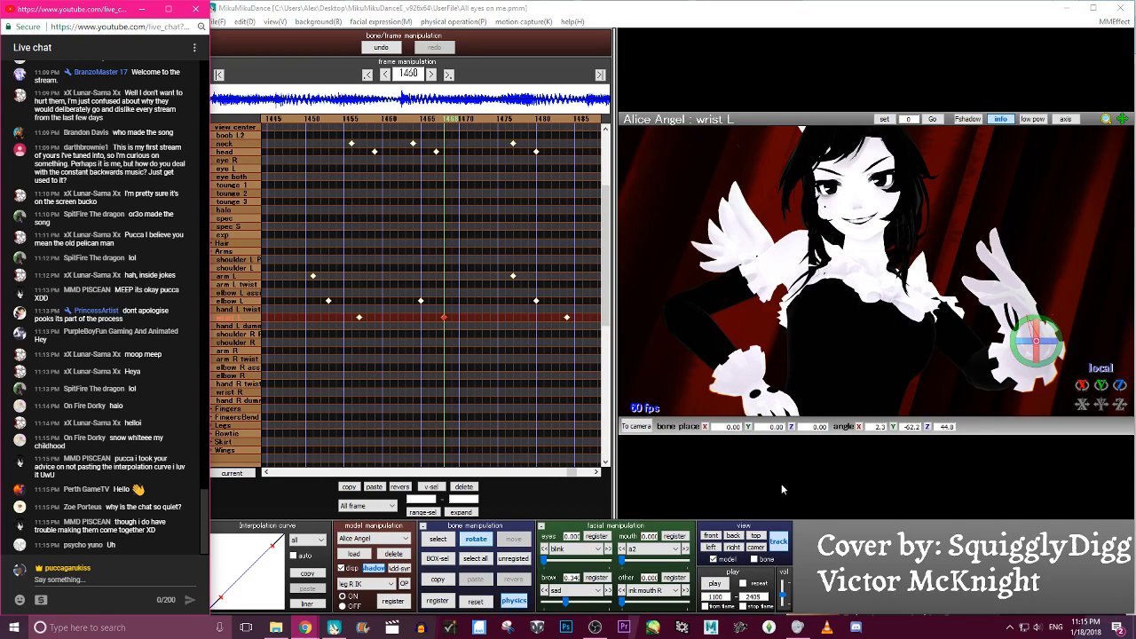
pyautogui.click(417, 124)
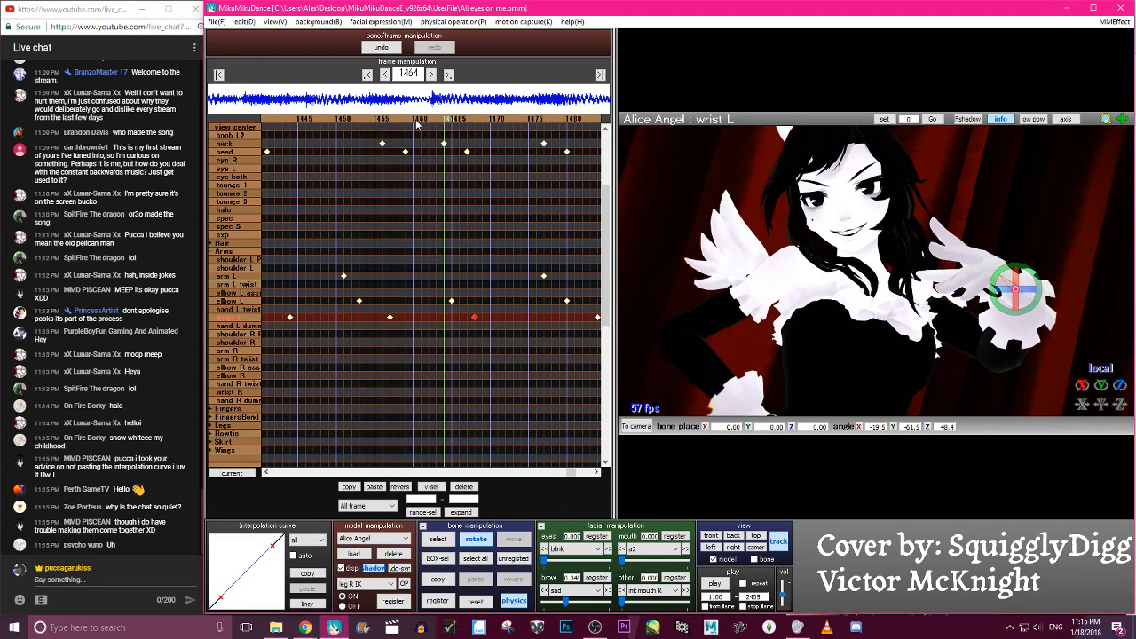
# Step back and forth through frames 1449 to 1476 to examine the left arm, elbow and wrist motion
pyautogui.press('Left')
pyautogui.press('Left')
pyautogui.press('Left')
pyautogui.press('Left')
pyautogui.press('Left')
pyautogui.press('Left')
pyautogui.press('Left')
pyautogui.press('Left')
pyautogui.press('Left')
pyautogui.press('Left')
pyautogui.press('Left')
pyautogui.press('Left')
pyautogui.press('Left')
pyautogui.press('Left')
pyautogui.press('Left')
pyautogui.press('Left')
pyautogui.press('Left')
pyautogui.press('Right')
pyautogui.press('Right')
pyautogui.press('Right')
pyautogui.press('Right')
pyautogui.press('Right')
pyautogui.press('Right')
pyautogui.press('Right')
pyautogui.press('Right')
pyautogui.press('Right')
pyautogui.press('Right')
pyautogui.press('Right')
pyautogui.press('Right')
pyautogui.press('Right')
pyautogui.press('Right')
pyautogui.press('Right')
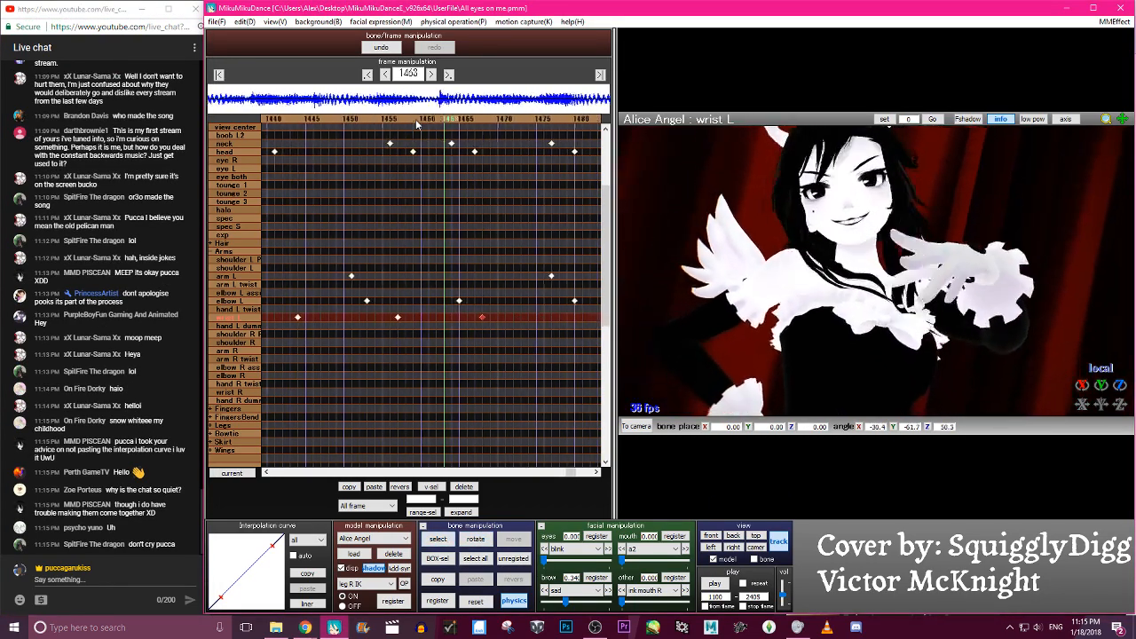
pyautogui.press('Left')
pyautogui.press('Left')
pyautogui.press('Left')
pyautogui.press('Left')
pyautogui.press('Left')
pyautogui.press('Left')
pyautogui.press('Left')
pyautogui.press('Left')
pyautogui.press('Left')
pyautogui.press('Left')
pyautogui.press('Left')
pyautogui.press('Left')
pyautogui.press('Left')
pyautogui.press('Left')
pyautogui.press('Left')
pyautogui.press('Left')
pyautogui.press('Left')
pyautogui.press('Left')
pyautogui.press('Left')
pyautogui.press('Left')
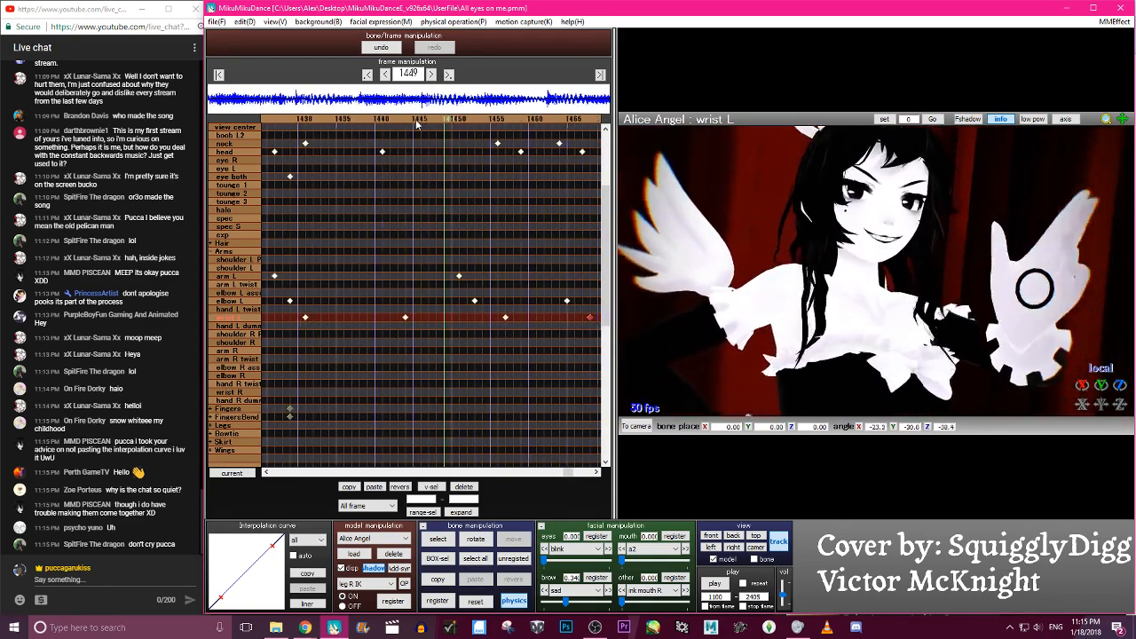
pyautogui.press('Right')
pyautogui.press('Right')
pyautogui.press('Right')
pyautogui.press('Right')
pyautogui.press('Right')
pyautogui.press('Right')
pyautogui.press('Right')
pyautogui.press('Right')
pyautogui.press('Right')
pyautogui.press('Right')
pyautogui.press('Right')
pyautogui.press('Right')
pyautogui.press('Right')
pyautogui.press('Right')
pyautogui.press('Right')
pyautogui.press('Right')
pyautogui.press('Right')
pyautogui.press('Right')
pyautogui.press('Right')
pyautogui.press('Right')
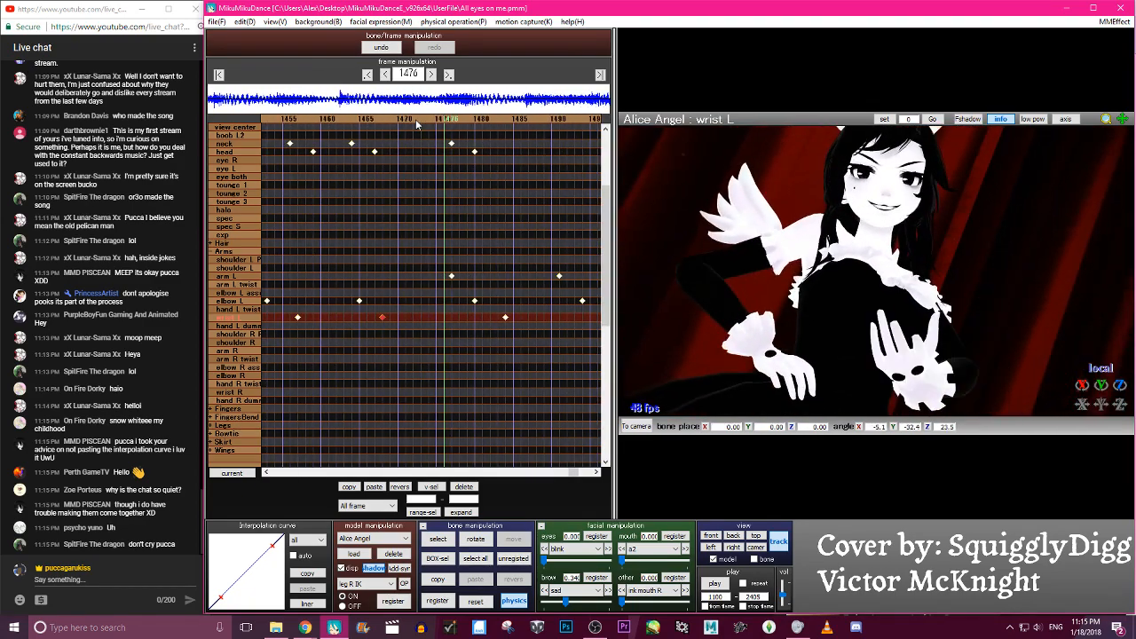
# Recheck the left wrist's swing between the 1468 keyframe and frame 1476, ending on frame 1476
pyautogui.press('Left')
pyautogui.press('Left')
pyautogui.press('Left')
pyautogui.press('Left')
pyautogui.press('Left')
pyautogui.press('Left')
pyautogui.press('Left')
pyautogui.press('Left')
pyautogui.press('Left')
pyautogui.press('Left')
pyautogui.press('Left')
pyautogui.press('Left')
pyautogui.press('Left')
pyautogui.press('Left')
pyautogui.press('Left')
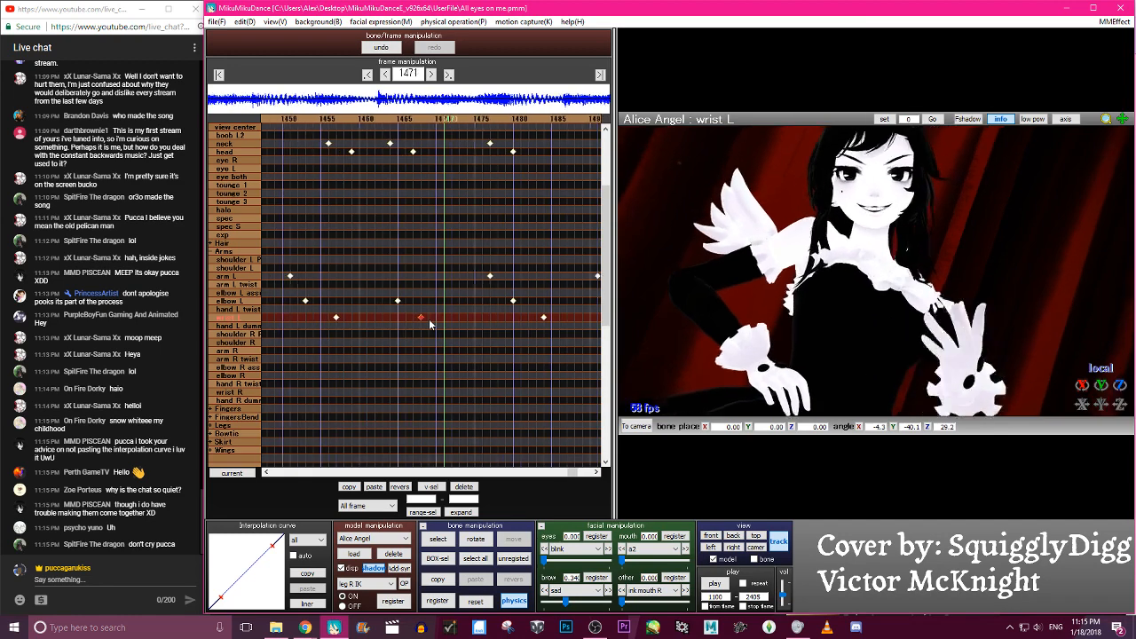
pyautogui.press('Right')
pyautogui.press('Right')
pyautogui.press('Right')
pyautogui.press('Right')
pyautogui.press('Right')
pyautogui.press('Right')
pyautogui.press('Right')
pyautogui.press('Right')
pyautogui.press('Right')
pyautogui.press('Right')
pyautogui.press('Right')
pyautogui.press('Right')
pyautogui.press('Right')
pyautogui.press('Right')
pyautogui.press('Right')
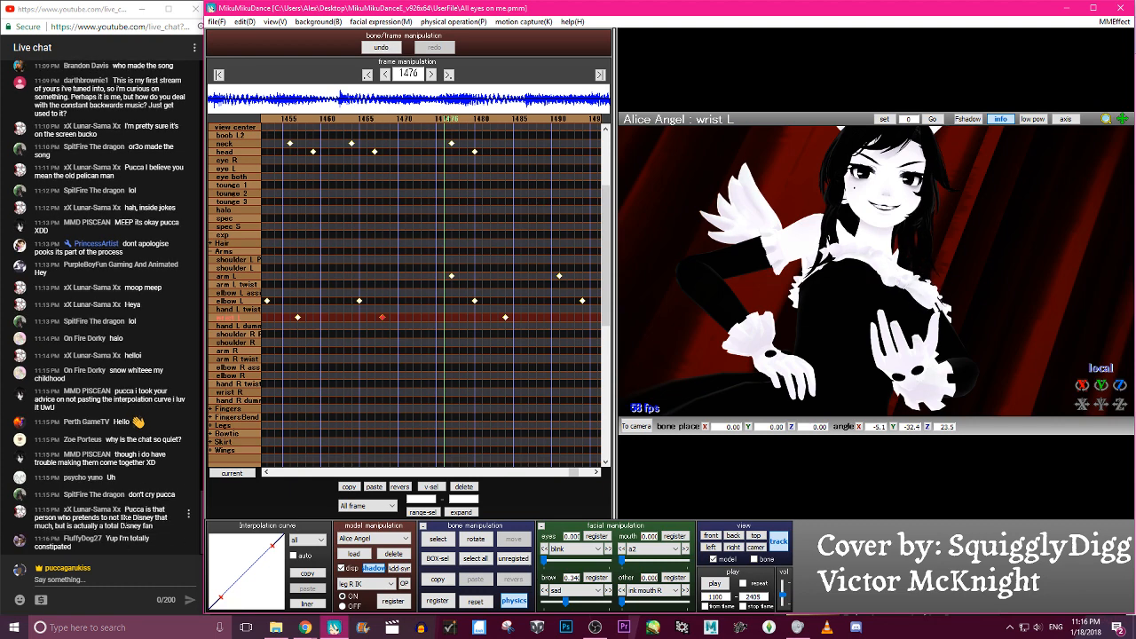
# Rotate wrist L at frame 1476 to angles of about X -8.0, Y -5.3, Z -15.6 and register it as a keyframe
pyautogui.press('c')
pyautogui.press('x')
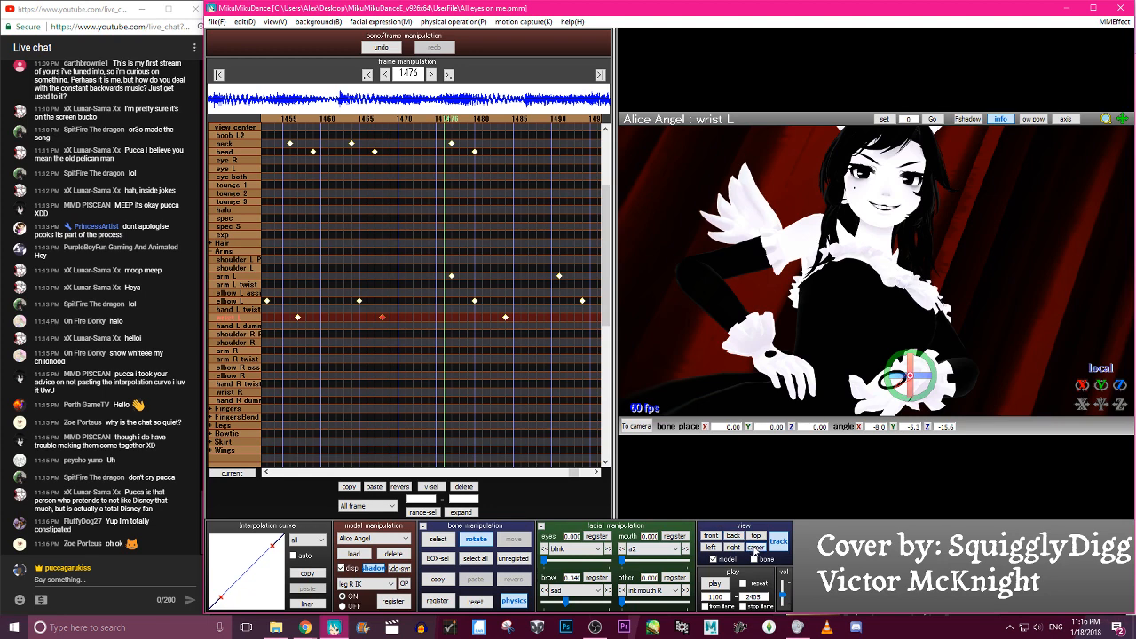
pyautogui.press('KP_2')
pyautogui.moveTo(952, 228); pyautogui.dragTo(943, 245, button='middle')
pyautogui.scroll(4, 930, 235)
pyautogui.moveTo(819, 205); pyautogui.dragTo(858, 312, button='middle')
pyautogui.moveTo(858, 311)
pyautogui.mouseDown(button='right')
pyautogui.moveTo(925, 309)
pyautogui.moveTo(852, 275)
pyautogui.moveTo(848, 292)
pyautogui.mouseUp(button='right')
pyautogui.moveTo(848, 291); pyautogui.dragTo(869, 291)
# Step through frames 1451 to 1489 to examine the left wrist motion with the added keyframe at 1476
pyautogui.press('Left')
pyautogui.press('Left')
pyautogui.press('Left')
pyautogui.press('Left')
pyautogui.press('Left')
pyautogui.press('Left')
pyautogui.press('Left')
pyautogui.press('Left')
pyautogui.press('Left')
pyautogui.press('Left')
pyautogui.press('Left')
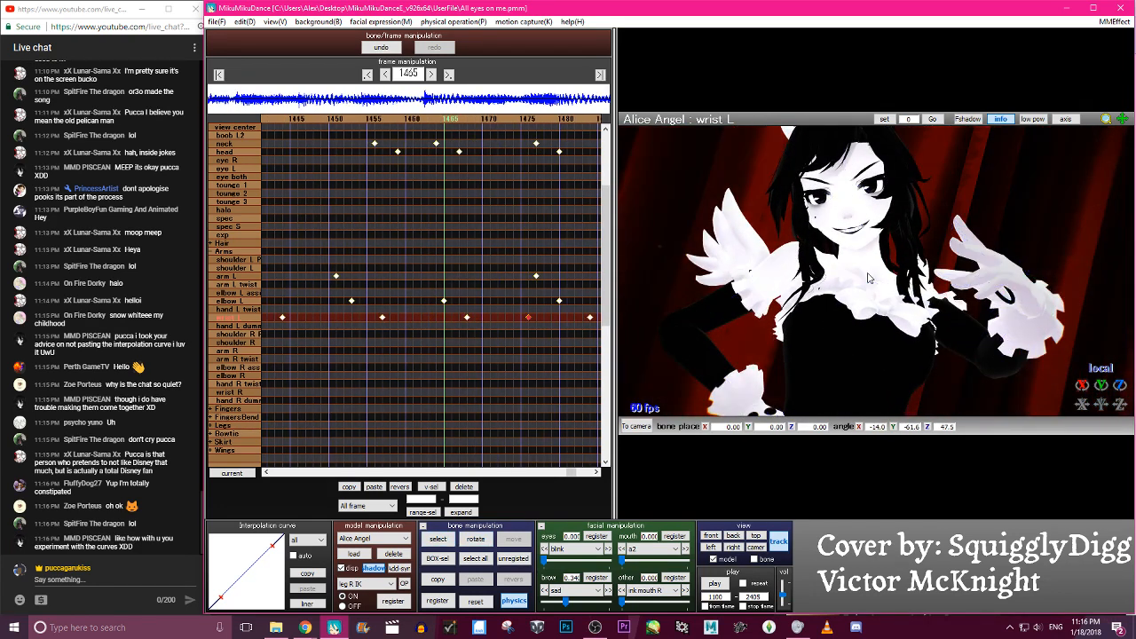
pyautogui.press('Left')
pyautogui.press('Right')
pyautogui.press('Right')
pyautogui.press('Right')
pyautogui.press('Right')
pyautogui.press('Right')
pyautogui.press('Right')
pyautogui.press('Right')
pyautogui.press('Right')
pyautogui.press('Right')
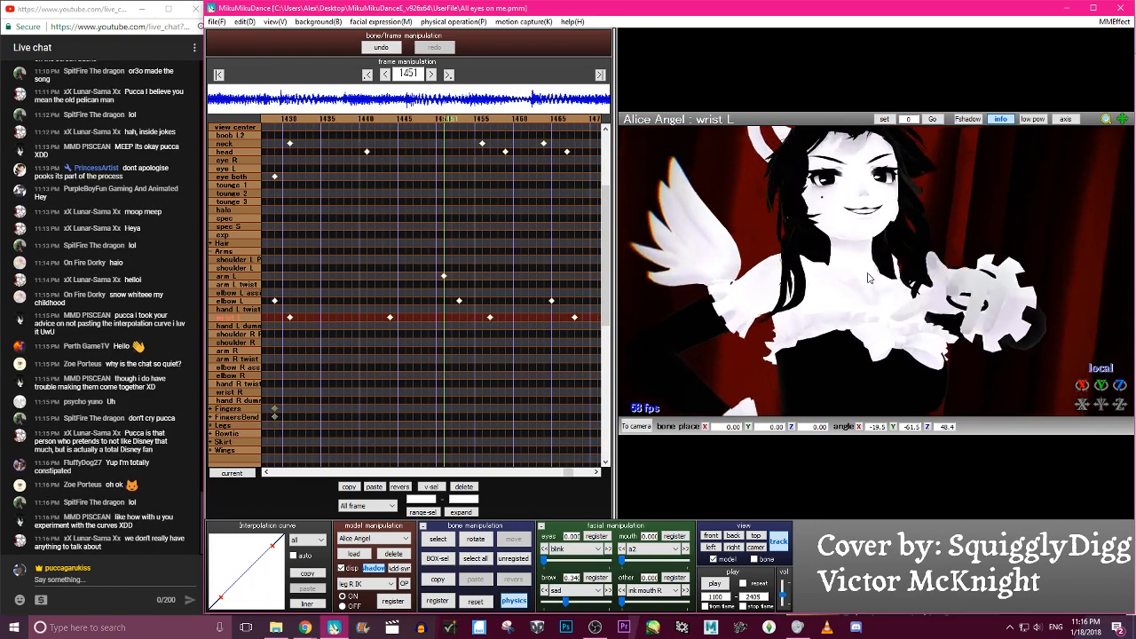
pyautogui.press('Right')
pyautogui.press('Right')
pyautogui.press('Right')
pyautogui.press('Right')
pyautogui.press('Right')
pyautogui.press('Right')
pyautogui.press('Right')
pyautogui.press('Right')
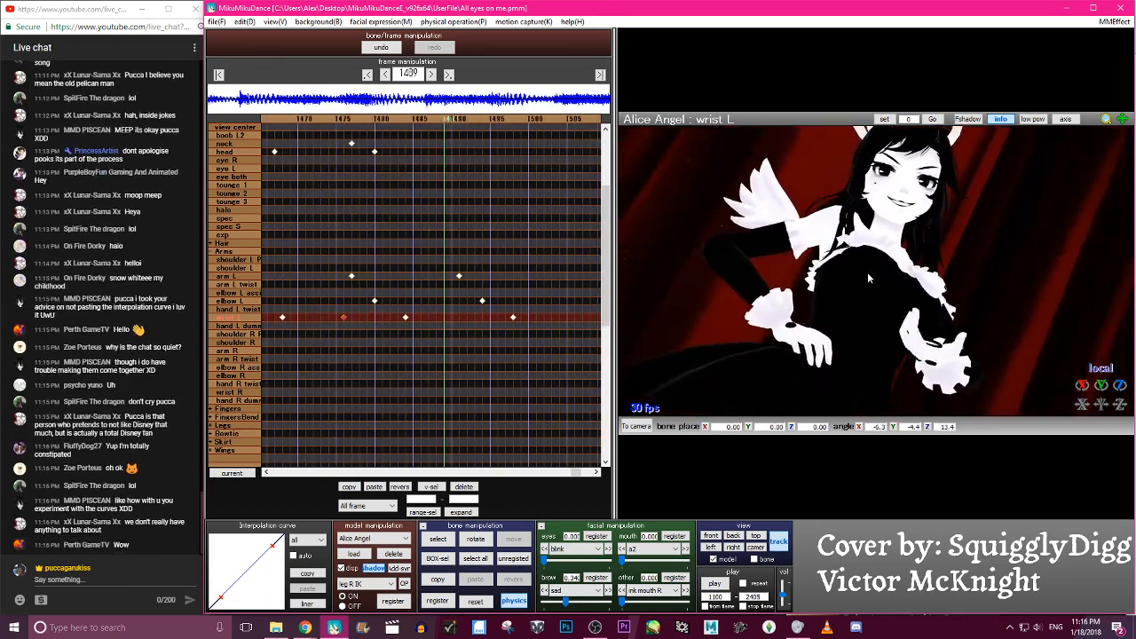
pyautogui.press('Right')
pyautogui.press('Right')
pyautogui.press('Right')
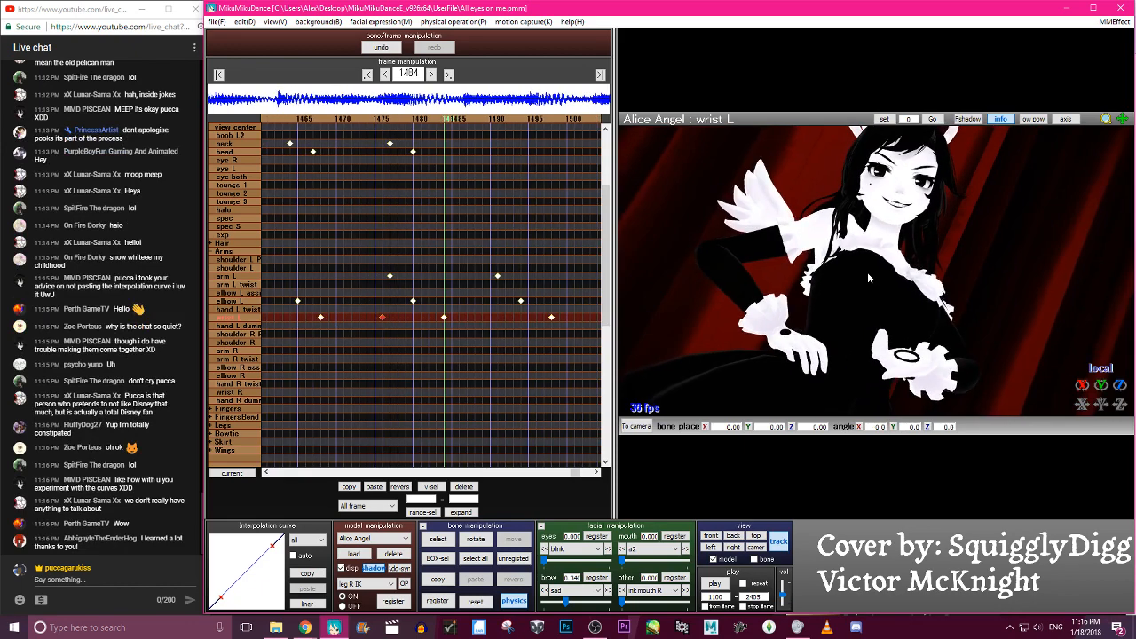
# Delete the wrist L keyframe at frame 1476 and move the one at frame 1484 to frame 1483
pyautogui.click(463, 486)
pyautogui.moveTo(381, 317); pyautogui.dragTo(436, 316)
# Step back and forth between frames 1447 and 1495 to examine the left wrist motion with the adjusted keyframes
pyautogui.press('Left')
pyautogui.press('Left')
pyautogui.press('Left')
pyautogui.press('Left')
pyautogui.press('Left')
pyautogui.press('Left')
pyautogui.press('Left')
pyautogui.press('Left')
pyautogui.press('Left')
pyautogui.press('Left')
pyautogui.press('Left')
pyautogui.press('Left')
pyautogui.press('Left')
pyautogui.press('Left')
pyautogui.press('Left')
pyautogui.press('Left')
pyautogui.press('Left')
pyautogui.press('Left')
pyautogui.press('Left')
pyautogui.press('Left')
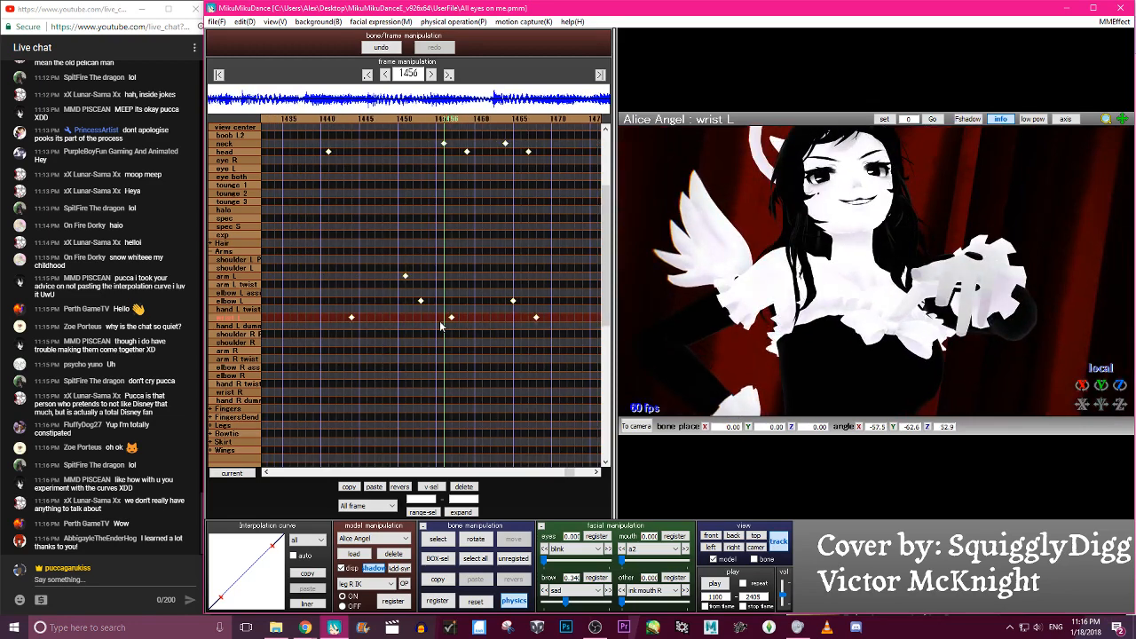
pyautogui.press('Right')
pyautogui.press('Right')
pyautogui.press('Right')
pyautogui.press('Right')
pyautogui.press('Right')
pyautogui.press('Right')
pyautogui.press('Right')
pyautogui.press('Right')
pyautogui.press('Right')
pyautogui.press('Right')
pyautogui.press('Right')
pyautogui.press('Right')
pyautogui.press('Right')
pyautogui.press('Right')
pyautogui.press('Right')
pyautogui.press('Right')
pyautogui.press('Right')
pyautogui.press('Right')
pyautogui.press('Right')
pyautogui.press('Right')
pyautogui.press('Right')
pyautogui.press('Right')
pyautogui.press('Right')
pyautogui.press('Right')
pyautogui.press('Right')
pyautogui.press('Right')
pyautogui.press('Right')
pyautogui.press('Right')
pyautogui.press('Right')
pyautogui.press('Right')
pyautogui.press('Right')
pyautogui.press('Right')
pyautogui.press('Right')
pyautogui.press('Right')
pyautogui.press('Right')
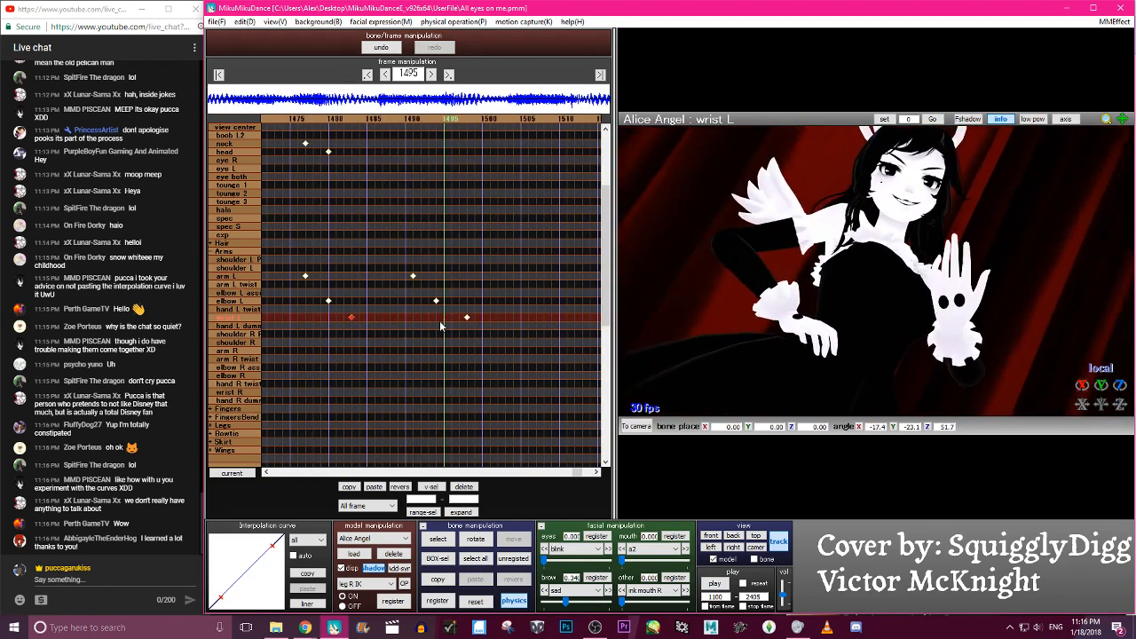
pyautogui.press('Left')
pyautogui.press('Left')
pyautogui.press('Left')
pyautogui.press('Left')
pyautogui.press('Left')
pyautogui.press('Left')
pyautogui.press('Left')
pyautogui.press('Left')
pyautogui.press('Left')
pyautogui.press('Left')
pyautogui.press('Left')
pyautogui.press('Left')
pyautogui.press('Left')
pyautogui.press('Left')
pyautogui.press('Left')
pyautogui.press('Left')
pyautogui.press('Left')
pyautogui.press('Left')
pyautogui.press('Left')
pyautogui.press('Left')
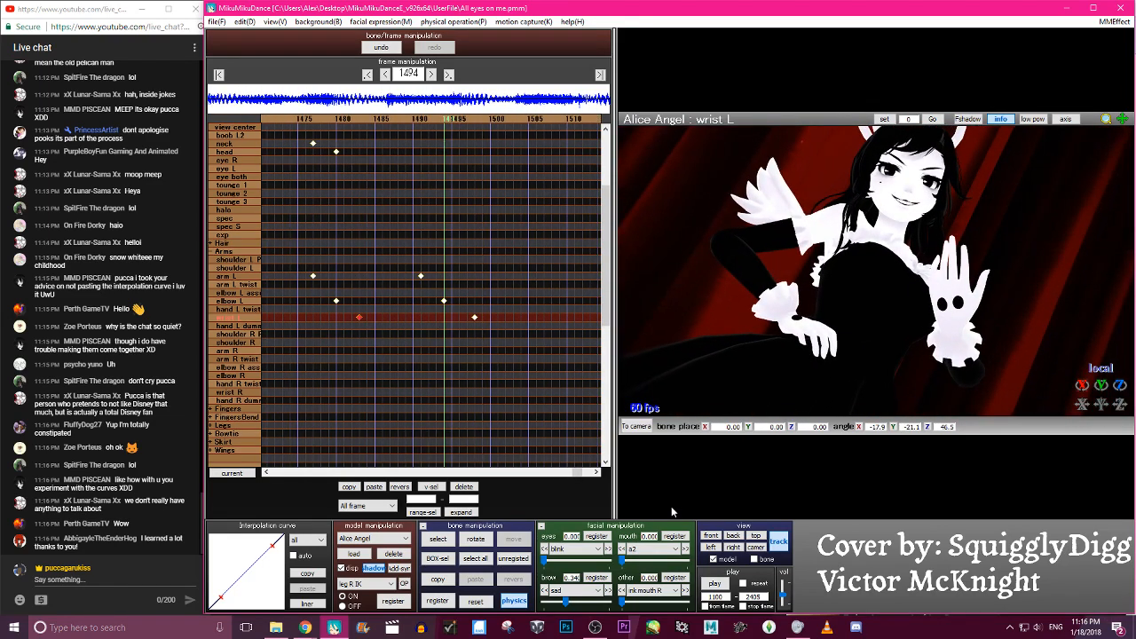
pyautogui.press('Left')
pyautogui.press('Left')
pyautogui.press('Left')
pyautogui.press('Left')
pyautogui.press('Left')
pyautogui.press('Left')
pyautogui.press('Left')
pyautogui.press('Left')
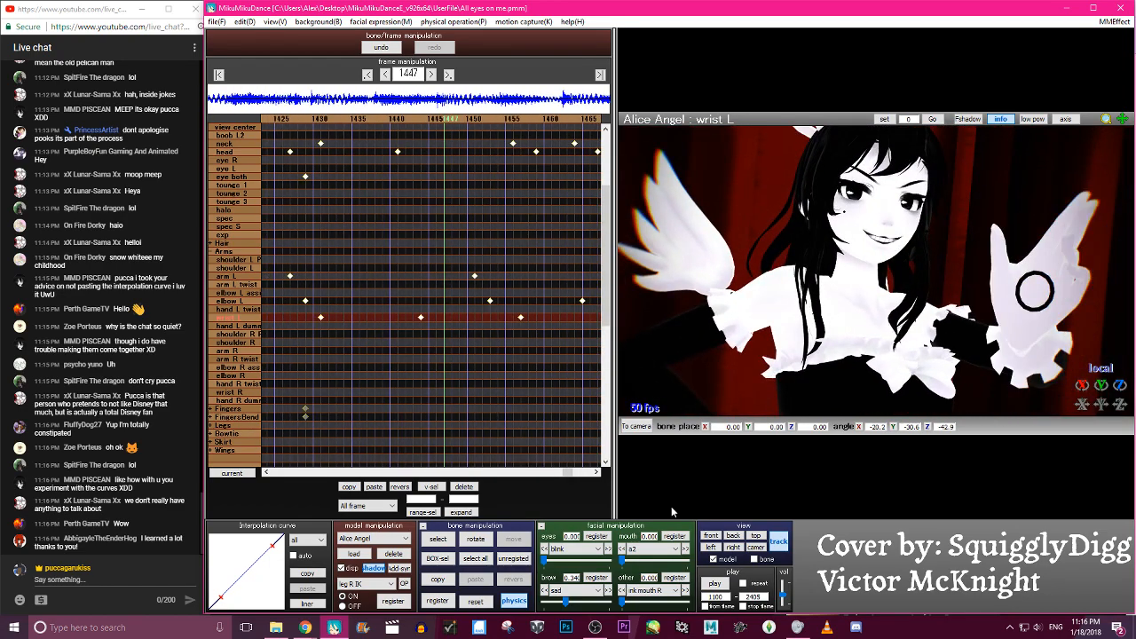
# Step back from frame 1447 to 1403 to review the preceding left arm, elbow and wrist motion
pyautogui.press('Left')
pyautogui.press('Left')
pyautogui.press('Left')
pyautogui.press('Left')
pyautogui.press('Left')
pyautogui.press('Left')
pyautogui.press('Left')
pyautogui.press('Left')
pyautogui.press('Left')
pyautogui.press('Left')
pyautogui.press('Left')
pyautogui.press('Left')
pyautogui.press('Left')
pyautogui.press('Left')
pyautogui.press('Left')
pyautogui.press('Left')
pyautogui.press('Left')
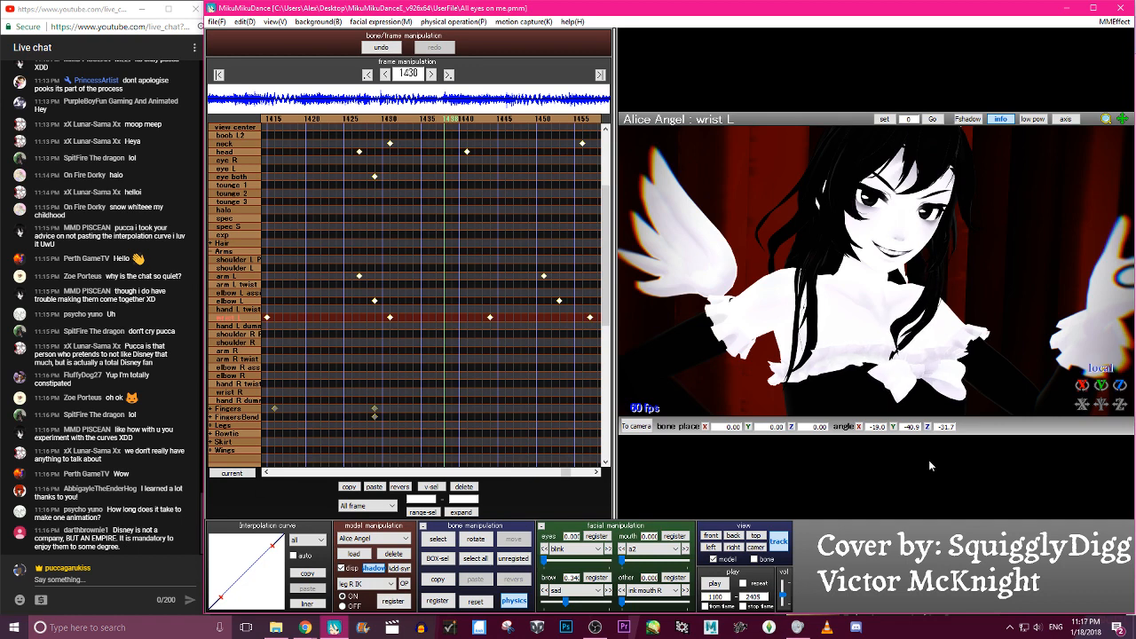
pyautogui.press('Right')
pyautogui.press('Left')
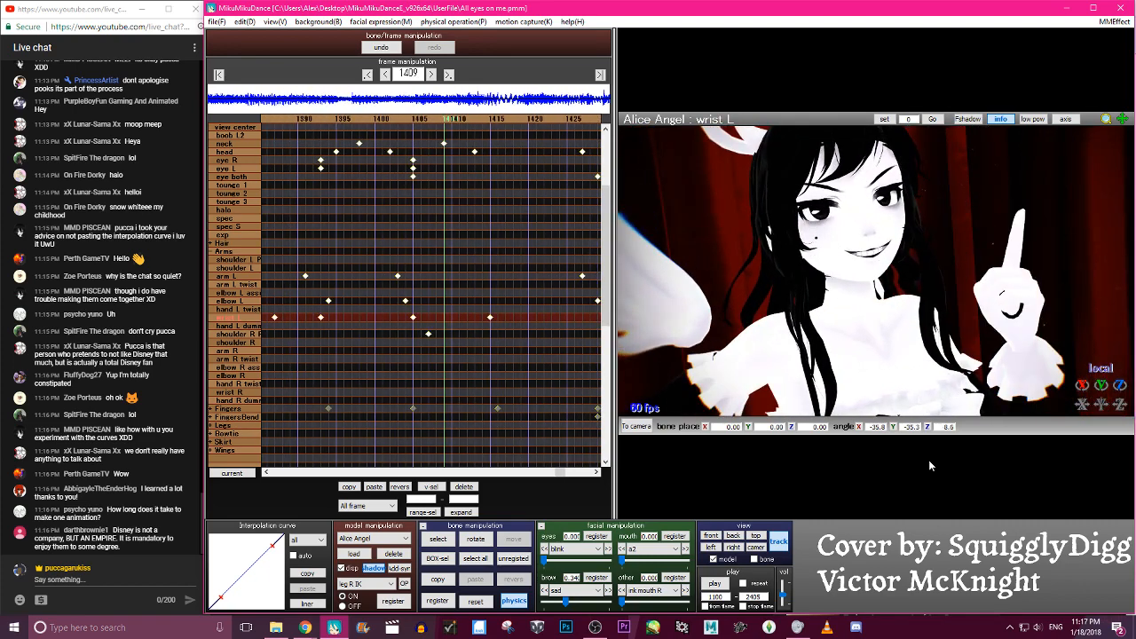
pyautogui.press('Left')
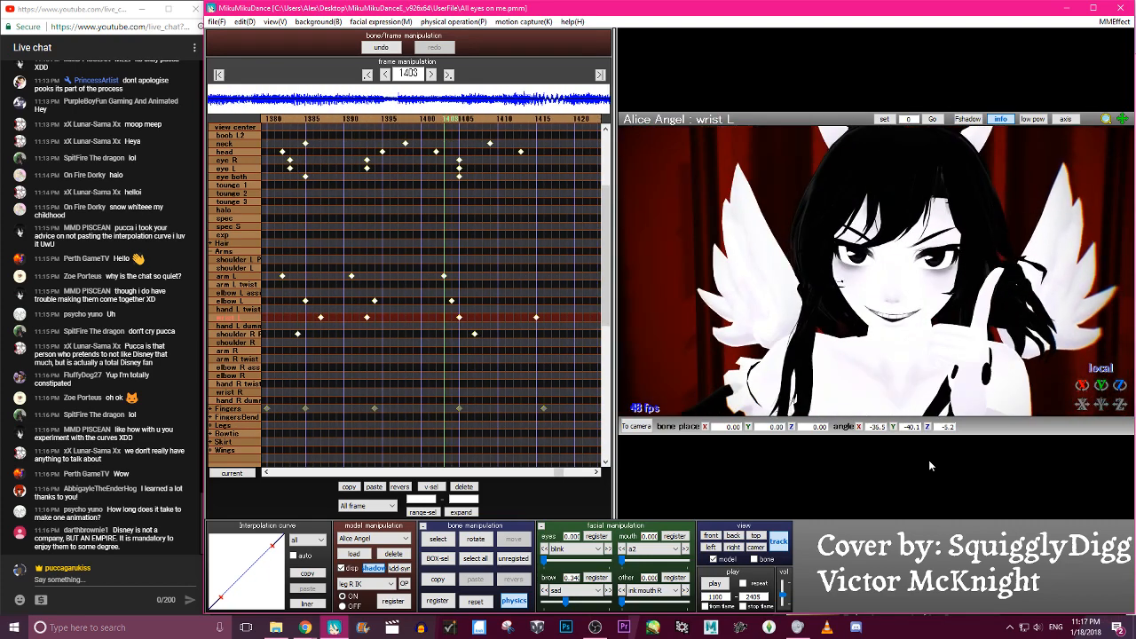
# Step forward from frame 1403 to 1439 and recheck the arm and head motion in the frames just before 1439
pyautogui.press('Right')
pyautogui.press('Right')
pyautogui.press('Right')
pyautogui.press('Right')
pyautogui.press('Right')
pyautogui.press('Right')
pyautogui.press('Right')
pyautogui.press('Right')
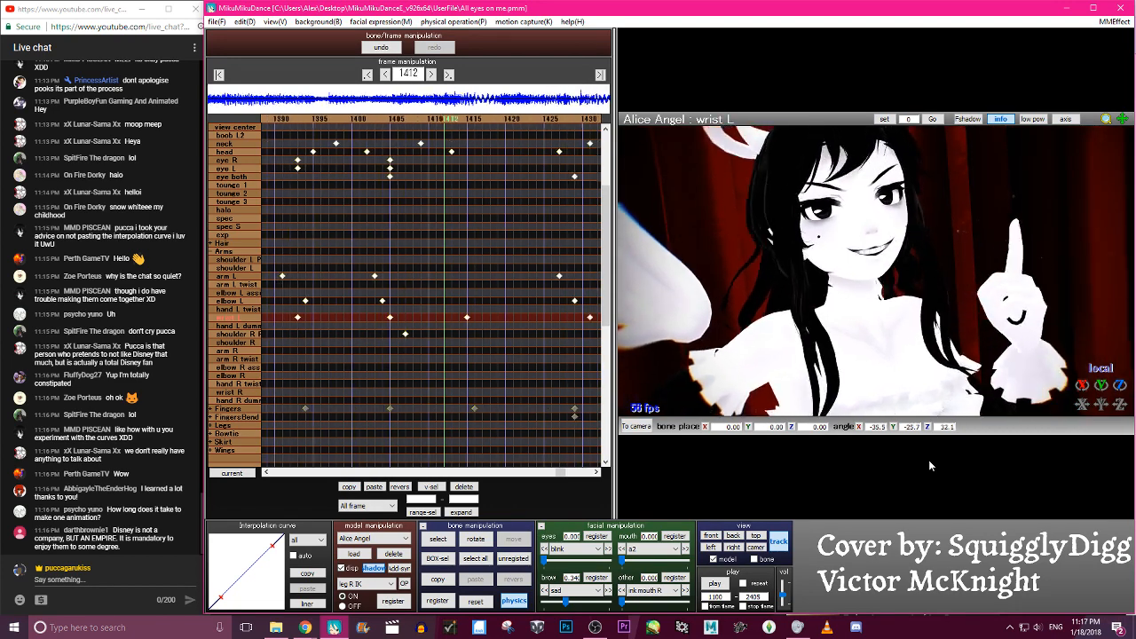
pyautogui.press('Right')
pyautogui.press('Right')
pyautogui.press('Right')
pyautogui.press('Right')
pyautogui.press('Right')
pyautogui.press('Right')
pyautogui.press('Right')
pyautogui.press('Right')
pyautogui.press('Right')
pyautogui.press('Right')
pyautogui.press('Right')
pyautogui.press('Right')
pyautogui.press('Right')
pyautogui.press('Right')
pyautogui.press('Right')
pyautogui.press('Right')
pyautogui.press('Right')
pyautogui.press('Right')
pyautogui.press('Right')
pyautogui.press('Right')
pyautogui.press('Right')
pyautogui.press('Right')
pyautogui.press('Right')
pyautogui.press('Right')
pyautogui.press('Right')
pyautogui.press('Right')
pyautogui.press('Right')
pyautogui.press('Right')
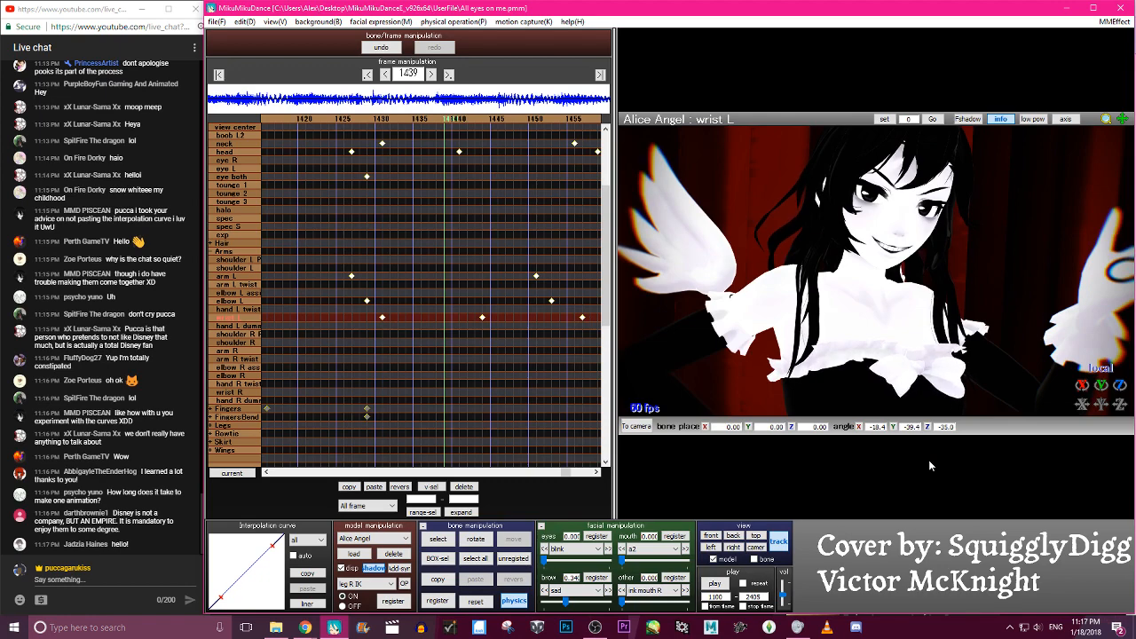
pyautogui.press('Left')
pyautogui.press('Left')
pyautogui.press('Left')
pyautogui.press('Left')
pyautogui.press('Left')
pyautogui.press('Left')
pyautogui.press('Left')
pyautogui.press('Left')
pyautogui.press('Left')
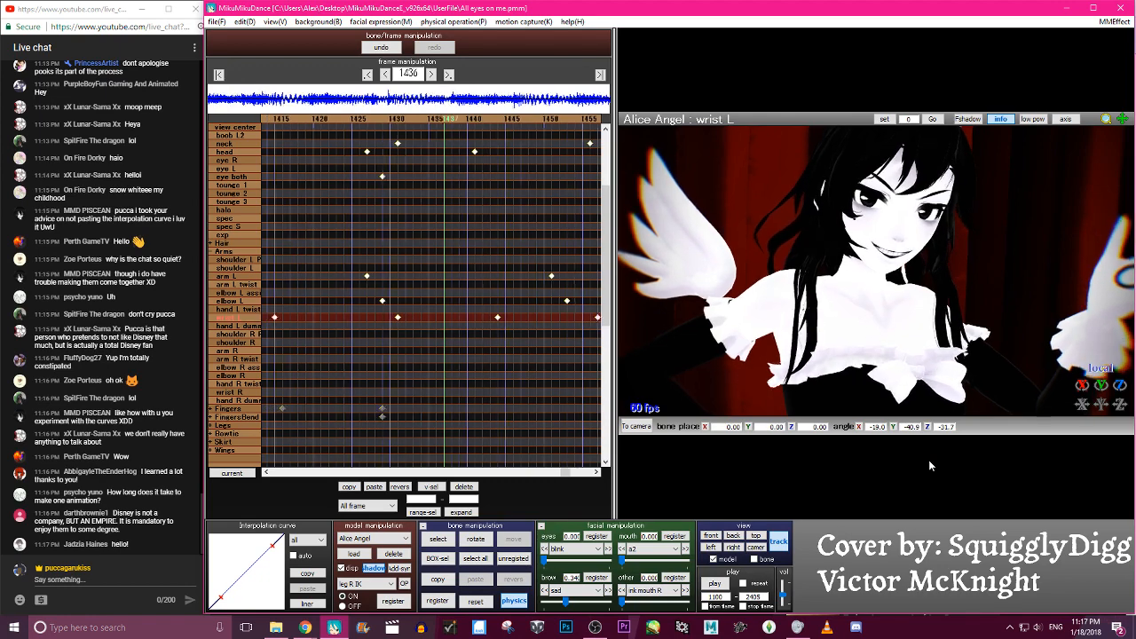
pyautogui.press('Right')
pyautogui.press('Right')
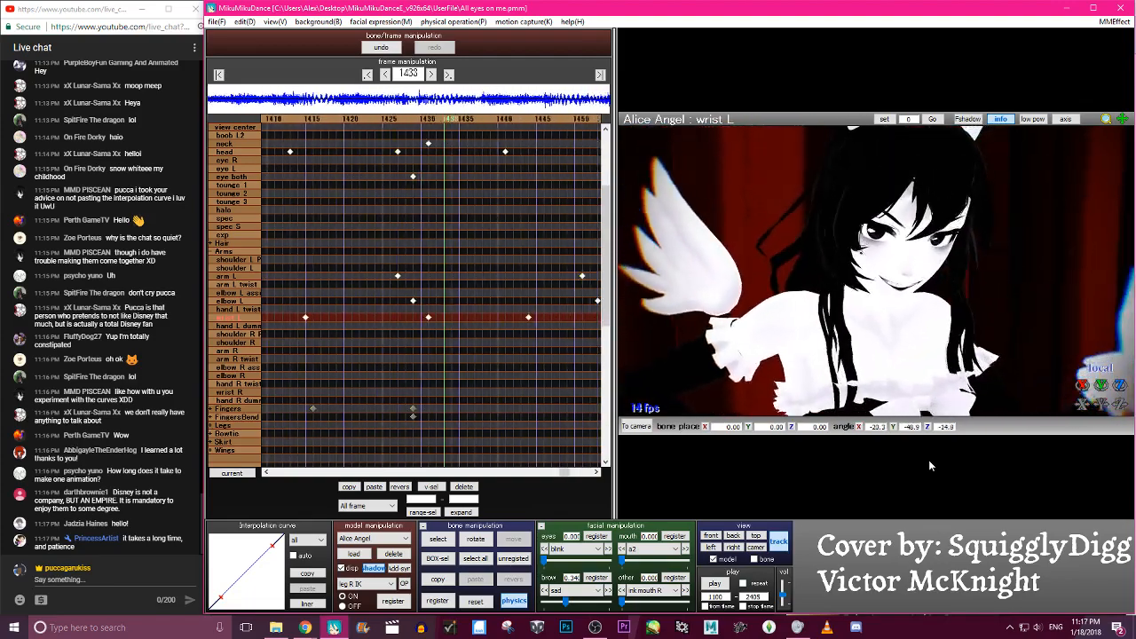
# Step back and forth through the frames between 1438 and 1480 to examine the left arm and wrist motion
pyautogui.press('Right')
pyautogui.press('Left')
pyautogui.press('Left')
pyautogui.press('Left')
pyautogui.press('Left')
pyautogui.press('Left')
pyautogui.press('Left')
pyautogui.press('Left')
pyautogui.press('Left')
pyautogui.press('Left')
pyautogui.press('Left')
pyautogui.press('Left')
pyautogui.press('Left')
pyautogui.press('Left')
pyautogui.press('Left')
pyautogui.press('Left')
pyautogui.press('Left')
pyautogui.press('Left')
pyautogui.press('Right')
pyautogui.press('Right')
pyautogui.press('Right')
pyautogui.press('Right')
pyautogui.press('Right')
pyautogui.press('Right')
pyautogui.press('Right')
pyautogui.press('Right')
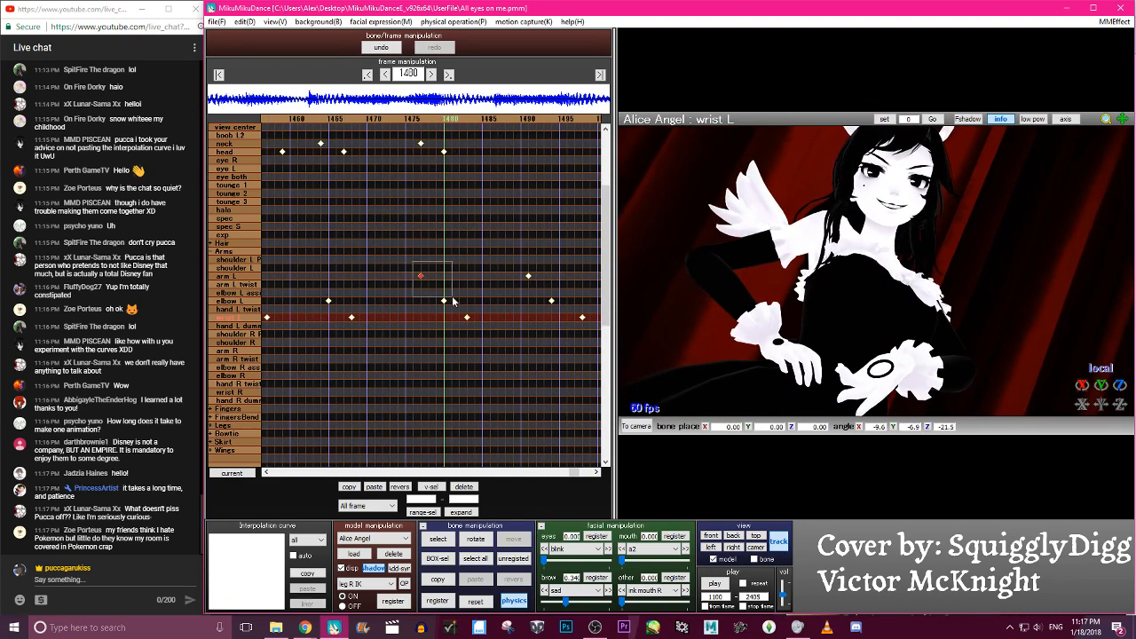
# Delete the arm L keyframe at frame 1477 and check the arm motion up to frame 1499
pyautogui.moveTo(452, 300); pyautogui.dragTo(452, 300)
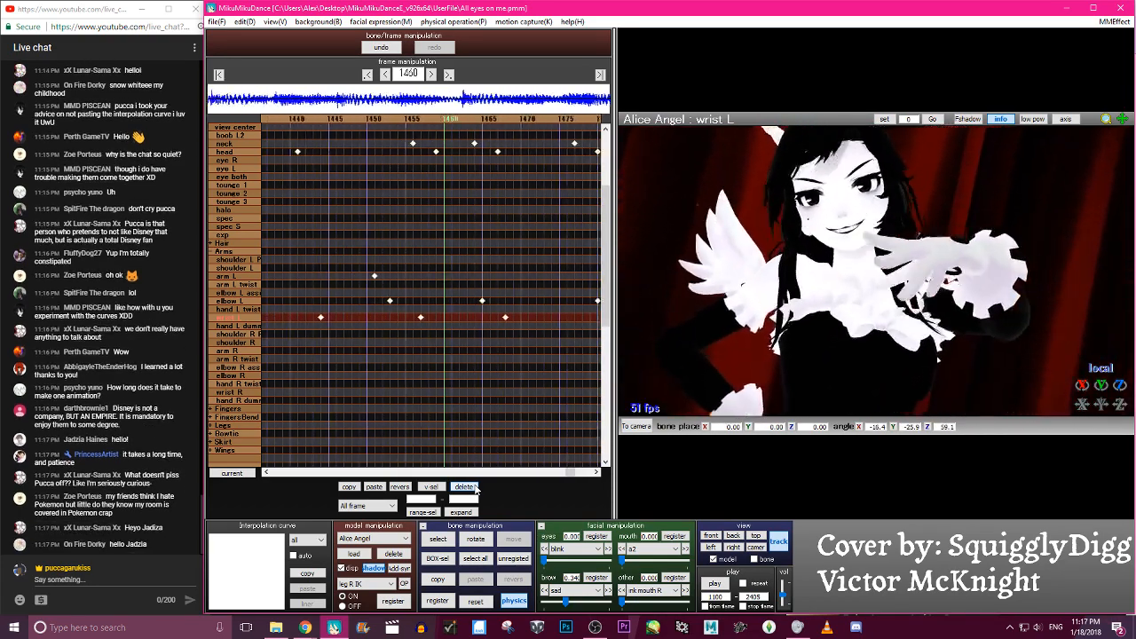
pyautogui.press('Right')
pyautogui.press('Right')
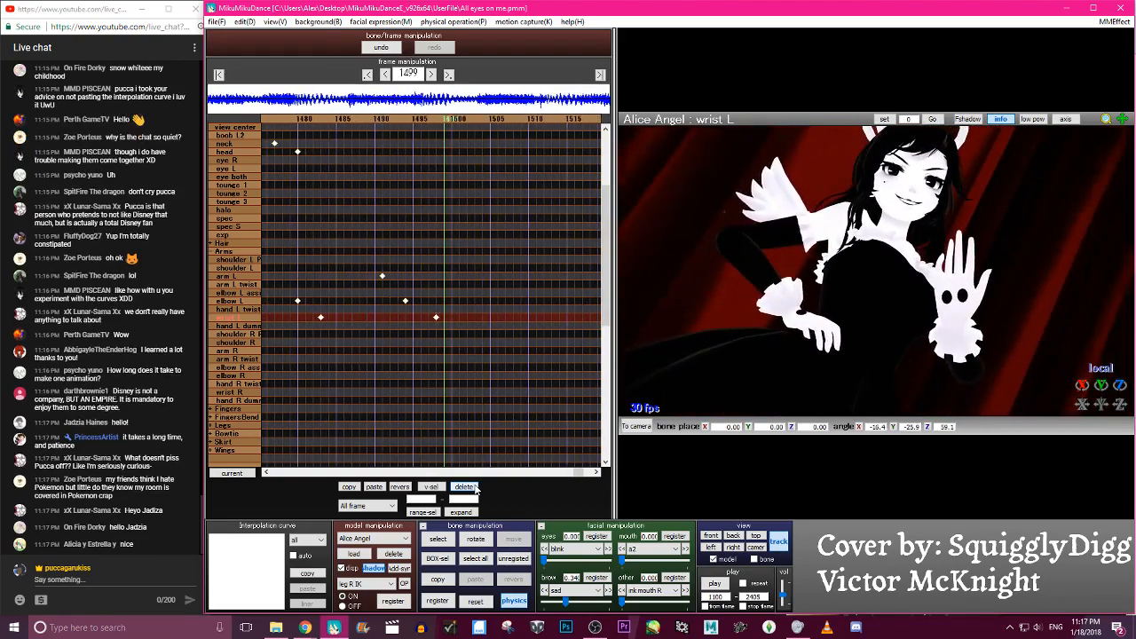
# Move the arm L keyframe at frame 1491 to frame 1480, in line with the elbow L keyframe
pyautogui.press('Left')
pyautogui.press('Left')
pyautogui.press('Left')
pyautogui.press('Left')
pyautogui.press('Left')
pyautogui.press('Left')
pyautogui.press('Left')
pyautogui.press('Left')
pyautogui.press('Left')
pyautogui.press('Left')
pyautogui.press('Left')
pyautogui.press('Left')
pyautogui.press('Left')
pyautogui.press('Left')
pyautogui.moveTo(365, 221); pyautogui.dragTo(485, 277)
pyautogui.moveTo(482, 275); pyautogui.dragTo(399, 276)
# Step back past frame 1462 and forward to frame 1497 to examine the left arm motion with the moved keyframe
pyautogui.press('Left')
pyautogui.press('Left')
pyautogui.press('Left')
pyautogui.press('Left')
pyautogui.press('Left')
pyautogui.press('Left')
pyautogui.press('Left')
pyautogui.press('Left')
pyautogui.press('Left')
pyautogui.press('Left')
pyautogui.press('Left')
pyautogui.press('Left')
pyautogui.press('Left')
pyautogui.press('Left')
pyautogui.press('Left')
pyautogui.press('Left')
pyautogui.press('Left')
pyautogui.press('Left')
pyautogui.press('Left')
pyautogui.press('Left')
pyautogui.press('Left')
pyautogui.press('Left')
pyautogui.press('Left')
pyautogui.press('Left')
pyautogui.press('Left')
pyautogui.press('Left')
pyautogui.press('Left')
pyautogui.press('Left')
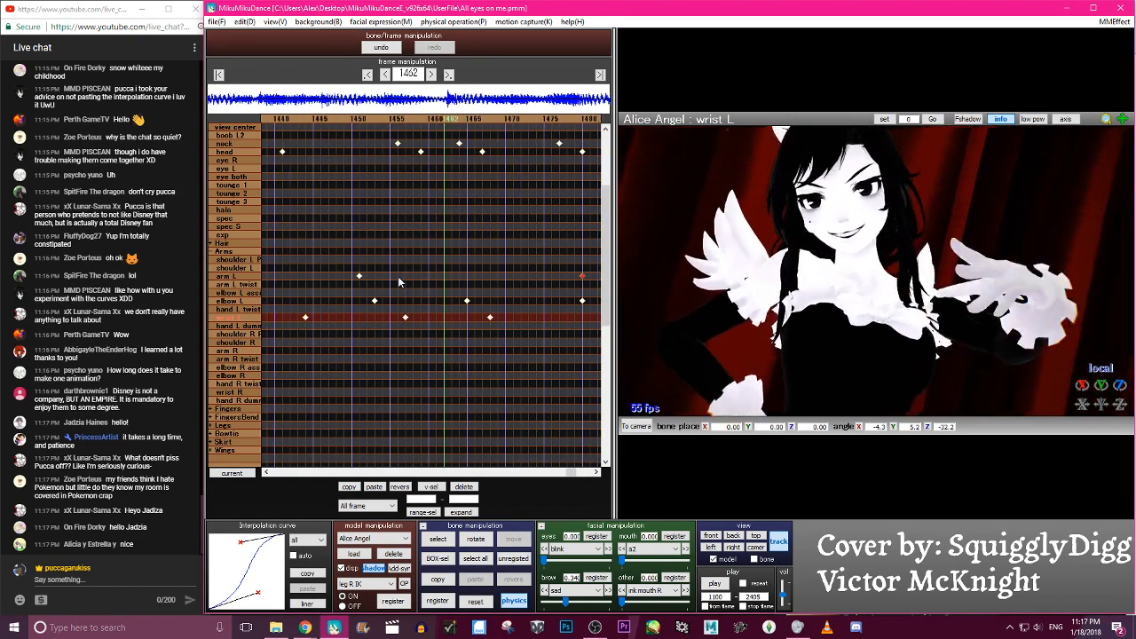
pyautogui.press('Right')
pyautogui.press('Right')
pyautogui.press('Right')
pyautogui.press('Right')
pyautogui.press('Right')
pyautogui.press('Right')
pyautogui.press('Right')
pyautogui.press('Right')
pyautogui.press('Right')
pyautogui.press('Right')
pyautogui.press('Right')
pyautogui.press('Right')
pyautogui.press('Right')
pyautogui.press('Right')
pyautogui.press('Right')
pyautogui.press('Right')
pyautogui.press('Right')
pyautogui.press('Right')
pyautogui.press('Right')
pyautogui.press('Right')
pyautogui.press('Right')
pyautogui.press('Right')
pyautogui.press('Right')
pyautogui.press('Right')
pyautogui.press('Right')
pyautogui.press('Right')
pyautogui.press('Right')
pyautogui.press('Right')
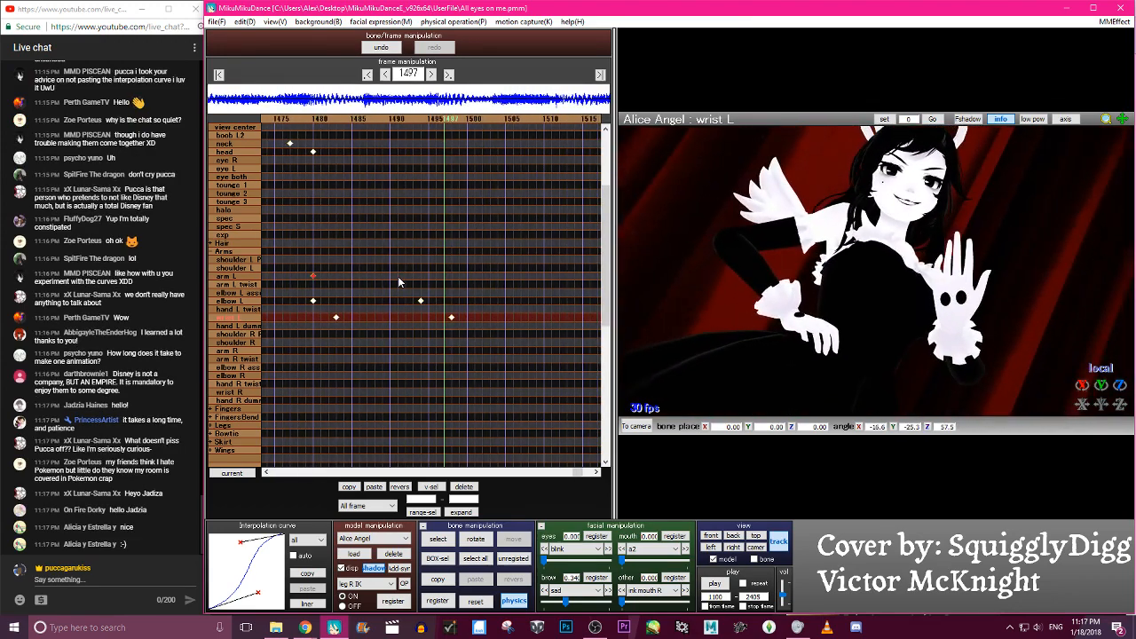
# Play back the animation repeatedly with start frames 1300, 1500 and 1400 to review the left arm movement
pyautogui.click(716, 584)
pyautogui.click(716, 585)
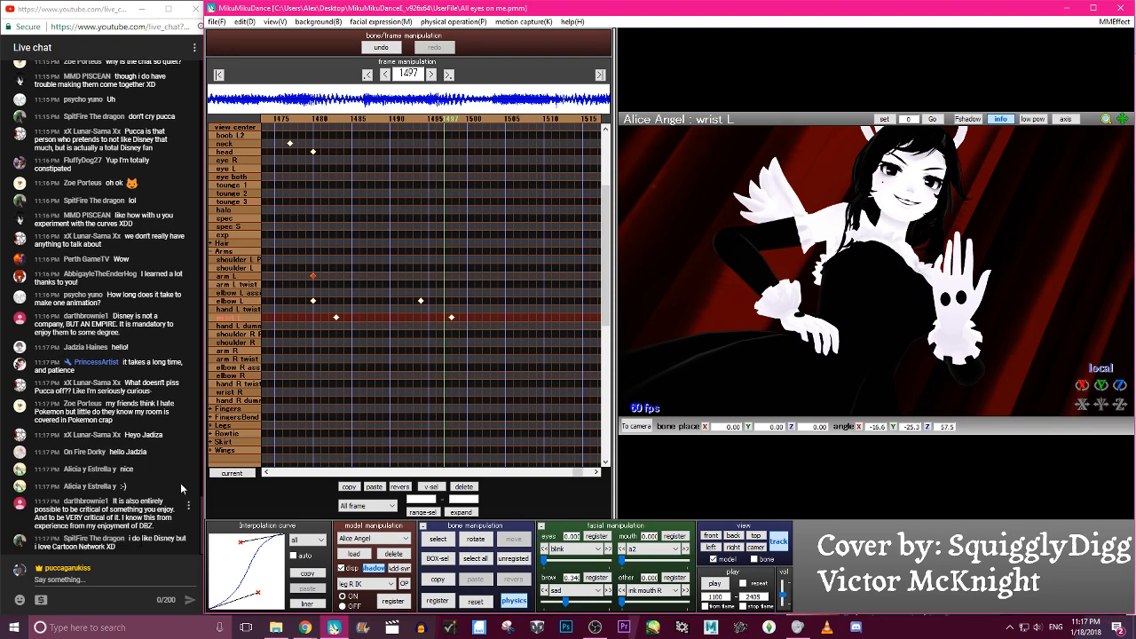
pyautogui.click(727, 586)
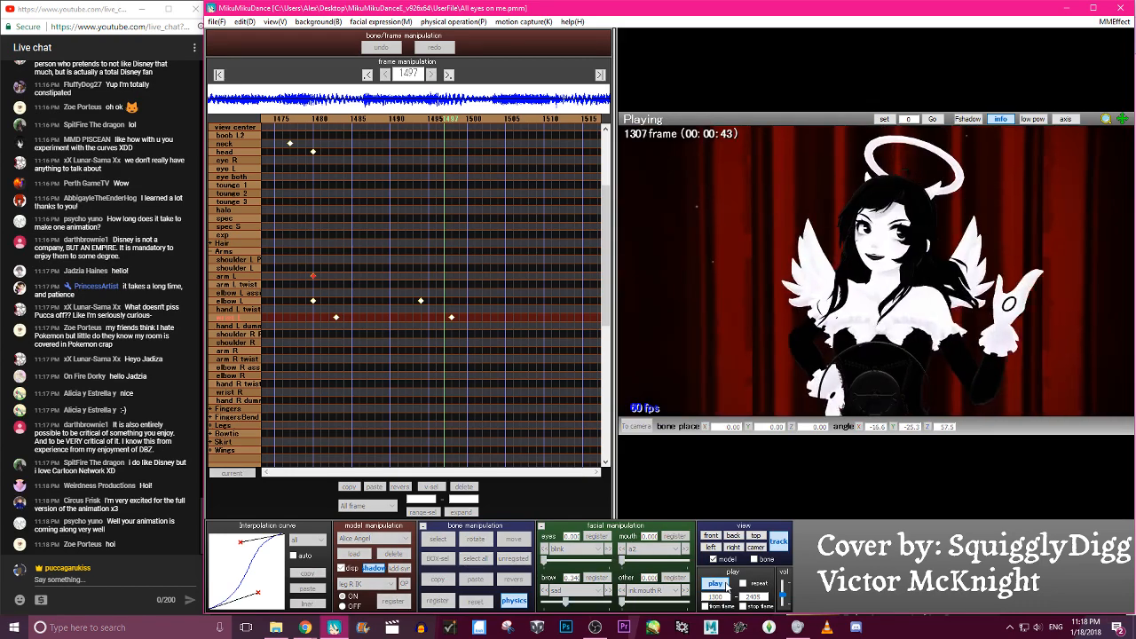
pyautogui.click(725, 587)
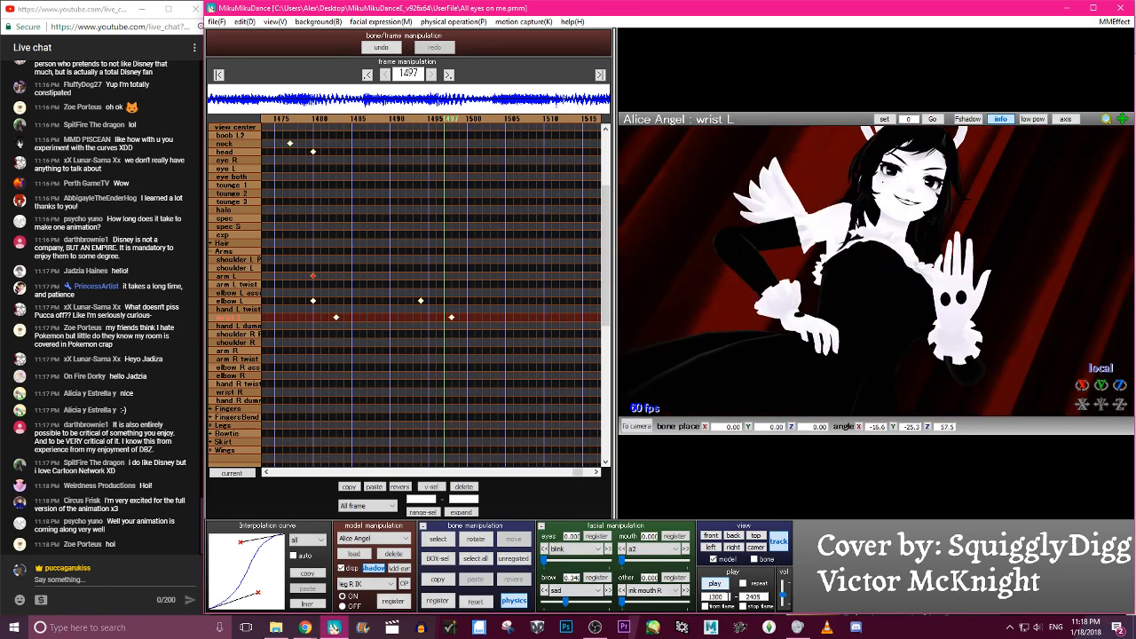
pyautogui.click(721, 587)
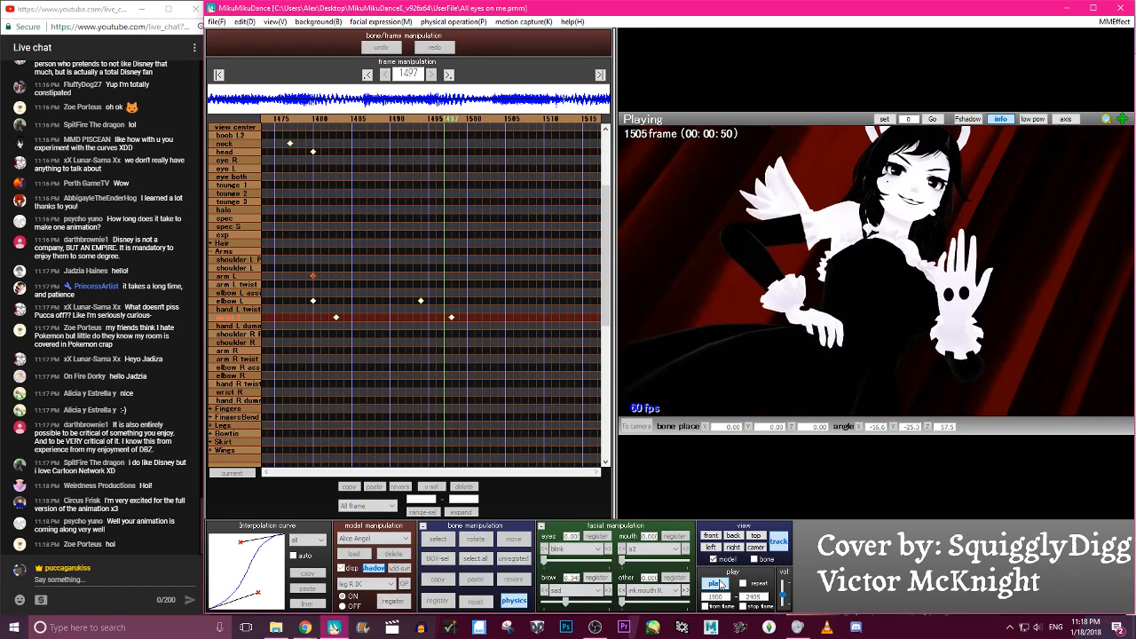
pyautogui.click(721, 586)
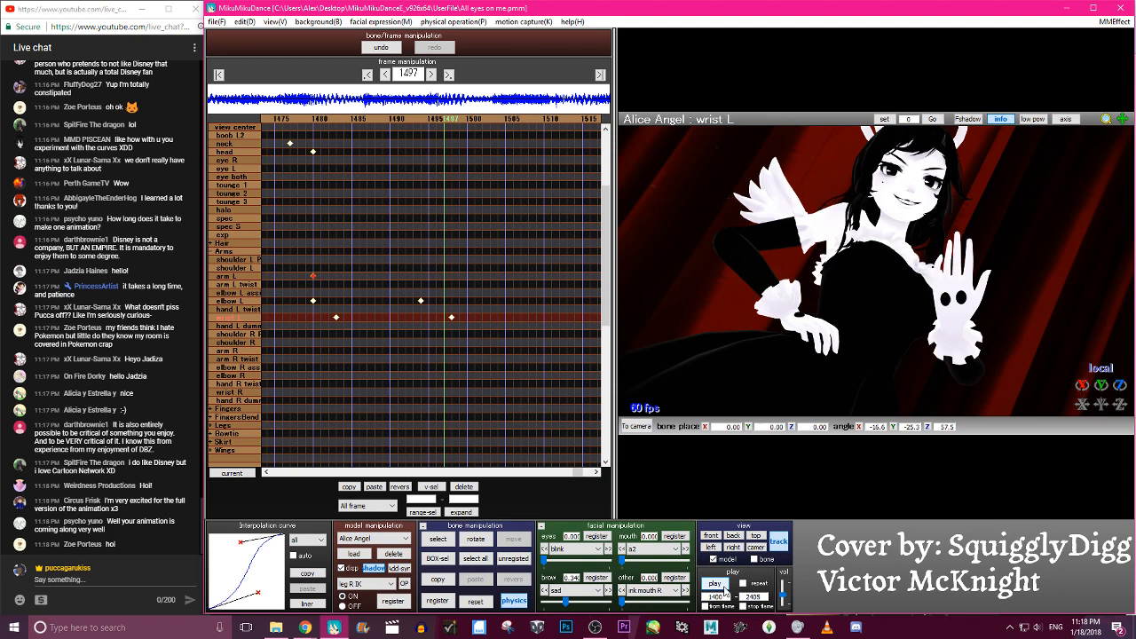
pyautogui.click(721, 587)
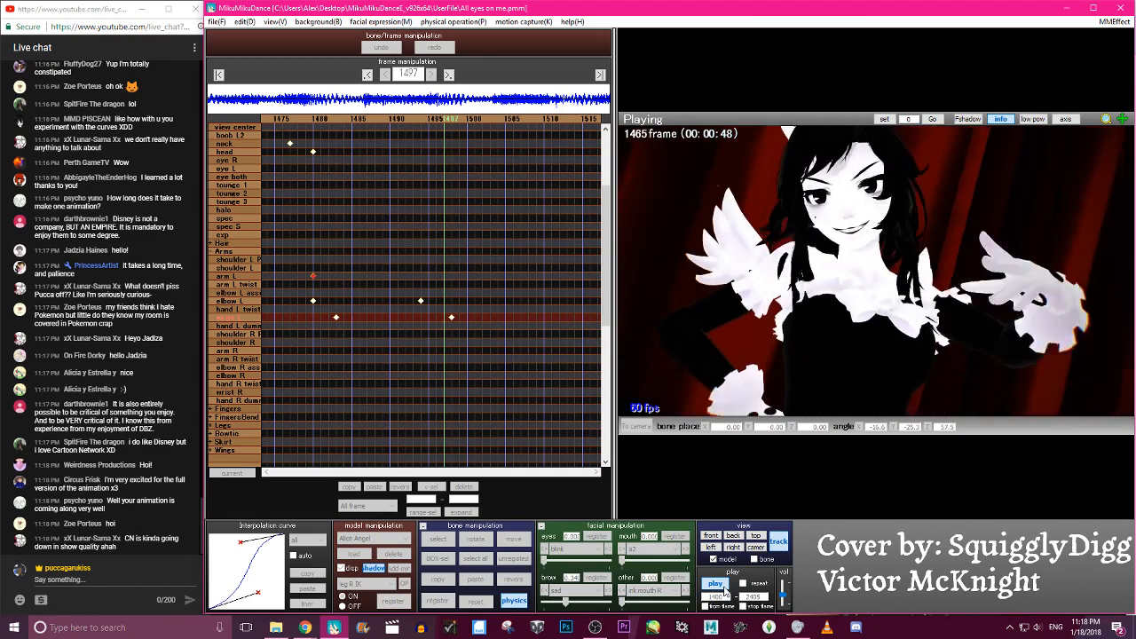
# Shift the arm L, elbow L and wrist L keyframes from frame 1480 onward four frames earlier, placing the last elbow and wrist keyframes at 1487 and 1491
pyautogui.click(412, 118)
pyautogui.click(413, 119)
pyautogui.click(414, 119)
pyautogui.moveTo(557, 332); pyautogui.dragTo(391, 273)
pyautogui.moveTo(405, 275); pyautogui.dragTo(374, 275)
pyautogui.moveTo(441, 285); pyautogui.dragTo(489, 318)
# Step back and forth around frames 1477 to 1486 to examine the arm, elbow and wrist motion with the new timing
pyautogui.press('Left')
pyautogui.press('Left')
pyautogui.press('Left')
pyautogui.press('Left')
pyautogui.press('Left')
pyautogui.press('Left')
pyautogui.press('Left')
pyautogui.press('Left')
pyautogui.press('Left')
pyautogui.press('Left')
pyautogui.press('Left')
pyautogui.press('Left')
pyautogui.press('Left')
pyautogui.press('Left')
pyautogui.press('Left')
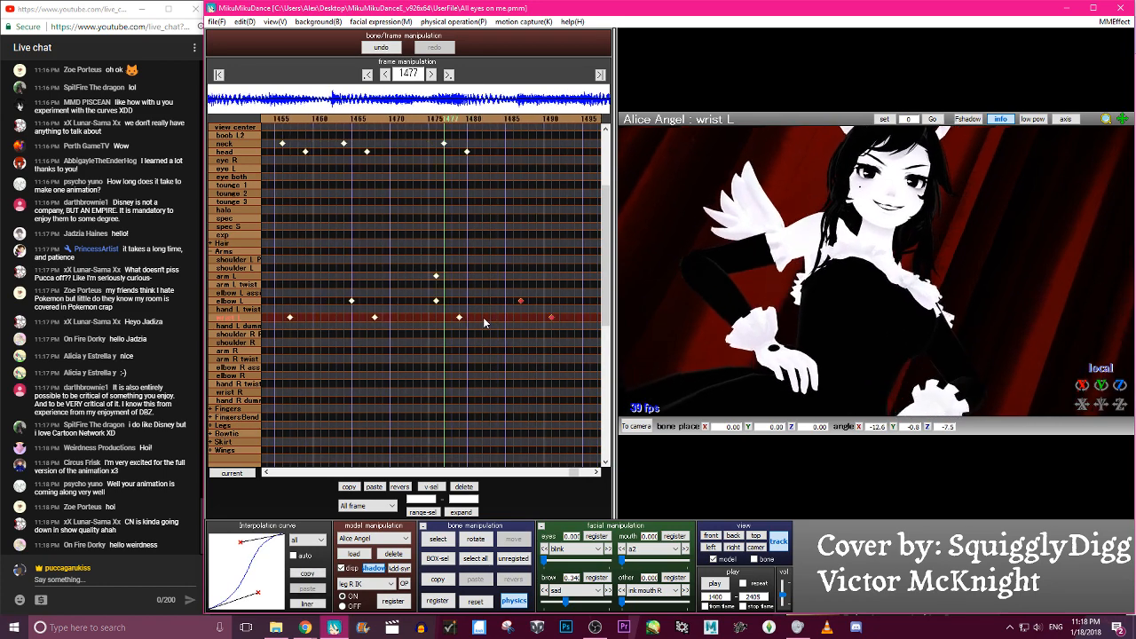
pyautogui.press('Right')
pyautogui.press('Right')
pyautogui.press('Right')
pyautogui.press('Right')
pyautogui.press('Right')
pyautogui.press('Right')
pyautogui.press('Right')
pyautogui.press('Right')
pyautogui.press('Right')
pyautogui.press('Right')
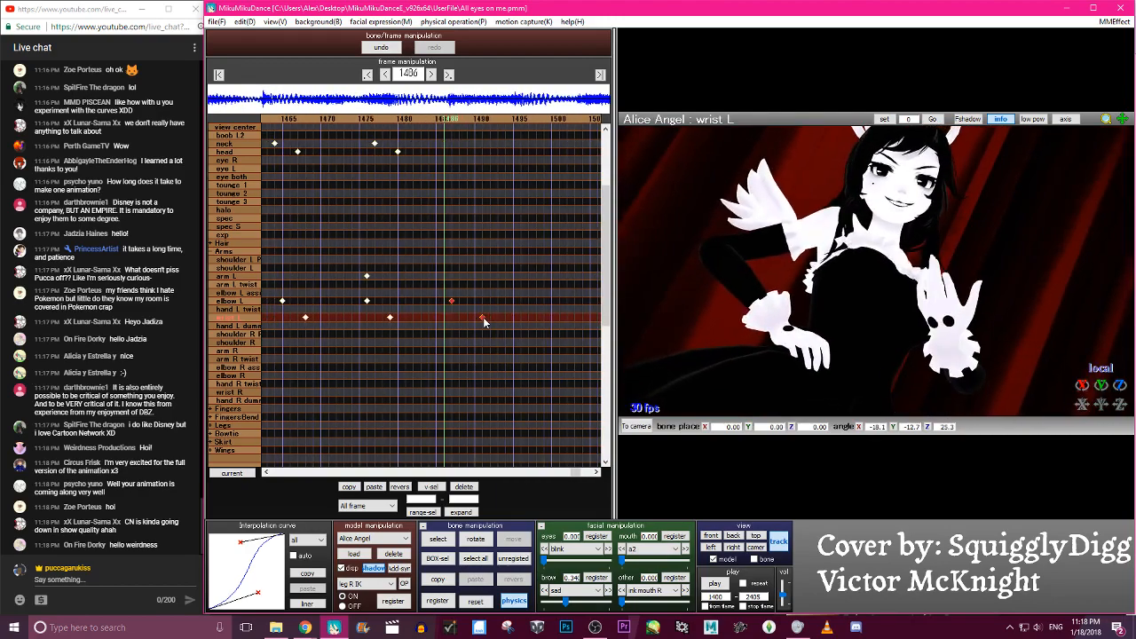
# Delete the elbow L keyframe at frame 1476
pyautogui.click(412, 301)
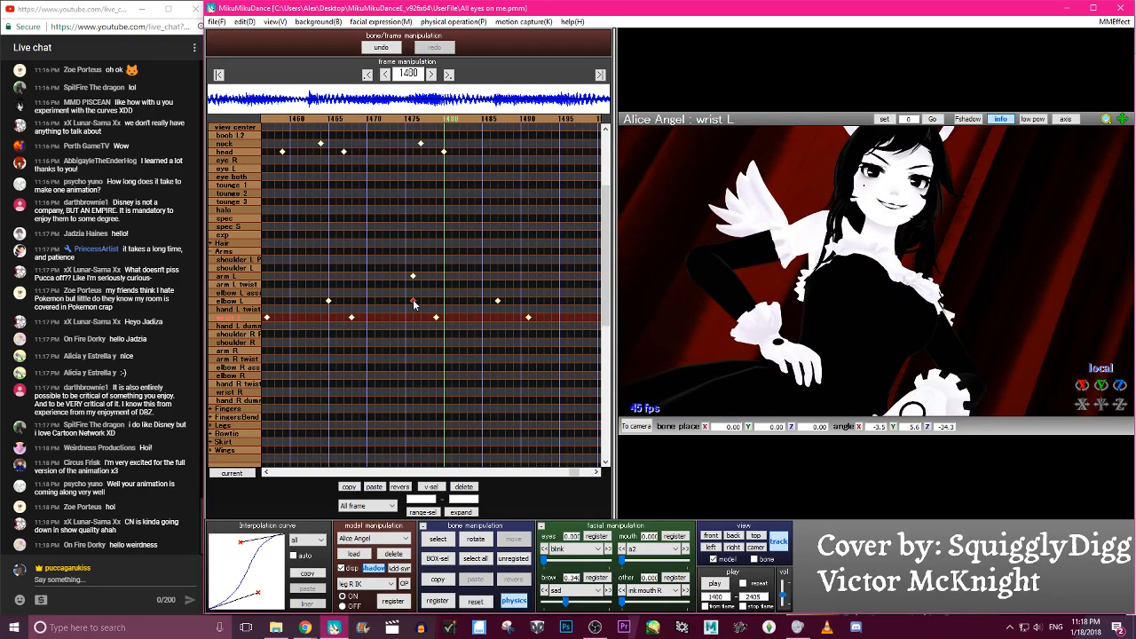
pyautogui.click(464, 487)
# Step back and forth between frames 1462 and 1487 to examine the left arm motion without the removed elbow keyframe
pyautogui.press('Left')
pyautogui.press('Left')
pyautogui.press('Left')
pyautogui.press('Left')
pyautogui.press('Left')
pyautogui.press('Left')
pyautogui.press('Left')
pyautogui.press('Left')
pyautogui.press('Left')
pyautogui.press('Left')
pyautogui.press('Right')
pyautogui.press('Right')
pyautogui.press('Right')
pyautogui.press('Right')
pyautogui.press('Right')
pyautogui.press('Right')
pyautogui.press('Right')
pyautogui.press('Right')
pyautogui.press('Right')
pyautogui.press('Right')
pyautogui.press('Right')
pyautogui.press('Right')
pyautogui.press('Right')
pyautogui.press('Right')
pyautogui.press('Right')
pyautogui.press('Right')
pyautogui.press('Right')
pyautogui.press('Right')
pyautogui.press('Right')
pyautogui.press('Right')
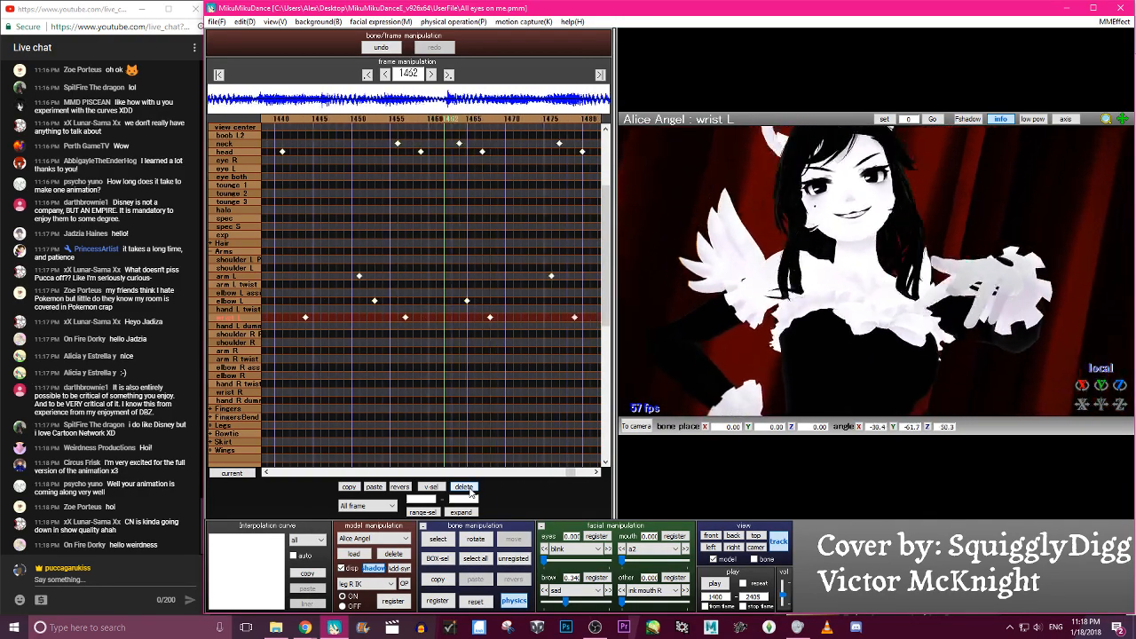
pyautogui.press('Left')
pyautogui.press('Left')
pyautogui.press('Left')
pyautogui.press('Left')
pyautogui.press('Left')
pyautogui.press('Left')
pyautogui.press('Left')
pyautogui.press('Left')
pyautogui.press('Left')
pyautogui.press('Left')
pyautogui.press('Left')
pyautogui.press('Left')
pyautogui.press('Left')
pyautogui.press('Left')
pyautogui.press('Left')
pyautogui.press('Left')
pyautogui.press('Left')
pyautogui.press('Left')
pyautogui.press('Left')
pyautogui.press('Left')
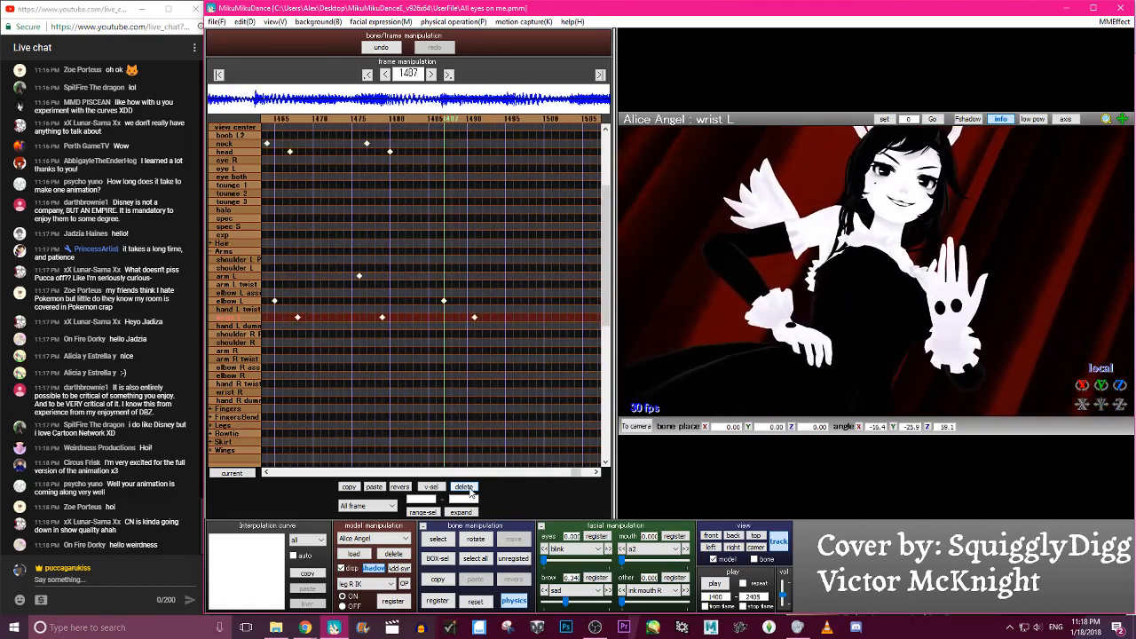
pyautogui.press('Right')
pyautogui.press('Right')
pyautogui.press('Right')
pyautogui.press('Right')
pyautogui.press('Right')
pyautogui.press('Right')
pyautogui.press('Right')
pyautogui.press('Right')
pyautogui.press('Right')
pyautogui.press('Right')
pyautogui.press('Right')
pyautogui.press('Right')
pyautogui.press('Right')
pyautogui.press('Right')
pyautogui.press('Right')
pyautogui.press('Right')
pyautogui.press('Right')
pyautogui.press('Right')
pyautogui.press('Right')
pyautogui.press('Right')
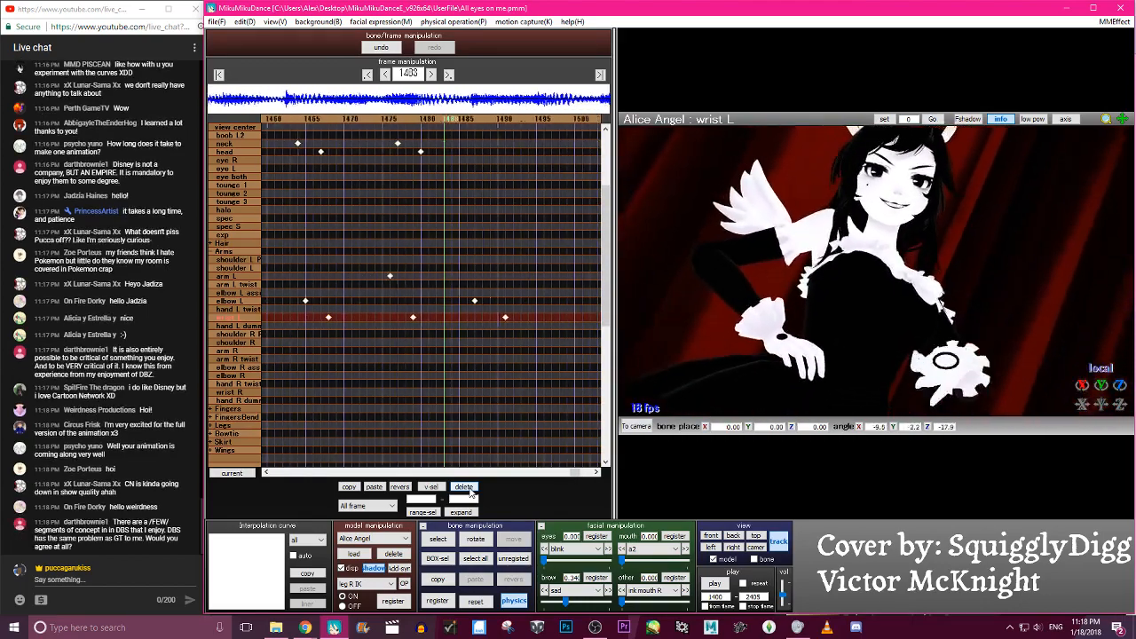
# Move the last elbow L keyframe three frames earlier to frame 1484 and step through the surrounding frames to check the arm motion
pyautogui.moveTo(436, 300); pyautogui.dragTo(411, 304)
pyautogui.press('Left')
pyautogui.press('Left')
pyautogui.press('Left')
pyautogui.press('Left')
pyautogui.press('Left')
pyautogui.press('Left')
pyautogui.press('Left')
pyautogui.press('Left')
pyautogui.press('Left')
pyautogui.press('Left')
pyautogui.press('Left')
pyautogui.press('Left')
pyautogui.press('Left')
pyautogui.press('Right')
pyautogui.press('Right')
pyautogui.press('Right')
pyautogui.press('Right')
pyautogui.press('Right')
pyautogui.press('Right')
pyautogui.press('Right')
pyautogui.press('Right')
pyautogui.press('Right')
pyautogui.press('Right')
pyautogui.press('Right')
pyautogui.press('Right')
pyautogui.press('Right')
pyautogui.press('Right')
pyautogui.press('Right')
pyautogui.press('Right')
pyautogui.press('Right')
pyautogui.press('Right')
pyautogui.press('Right')
pyautogui.press('Right')
pyautogui.press('Right')
pyautogui.press('Left')
pyautogui.press('Left')
pyautogui.press('Left')
pyautogui.press('Left')
pyautogui.press('Left')
pyautogui.press('Left')
pyautogui.press('Left')
pyautogui.press('Left')
pyautogui.press('Left')
pyautogui.press('Left')
pyautogui.press('Left')
pyautogui.press('Left')
pyautogui.press('Left')
pyautogui.press('Left')
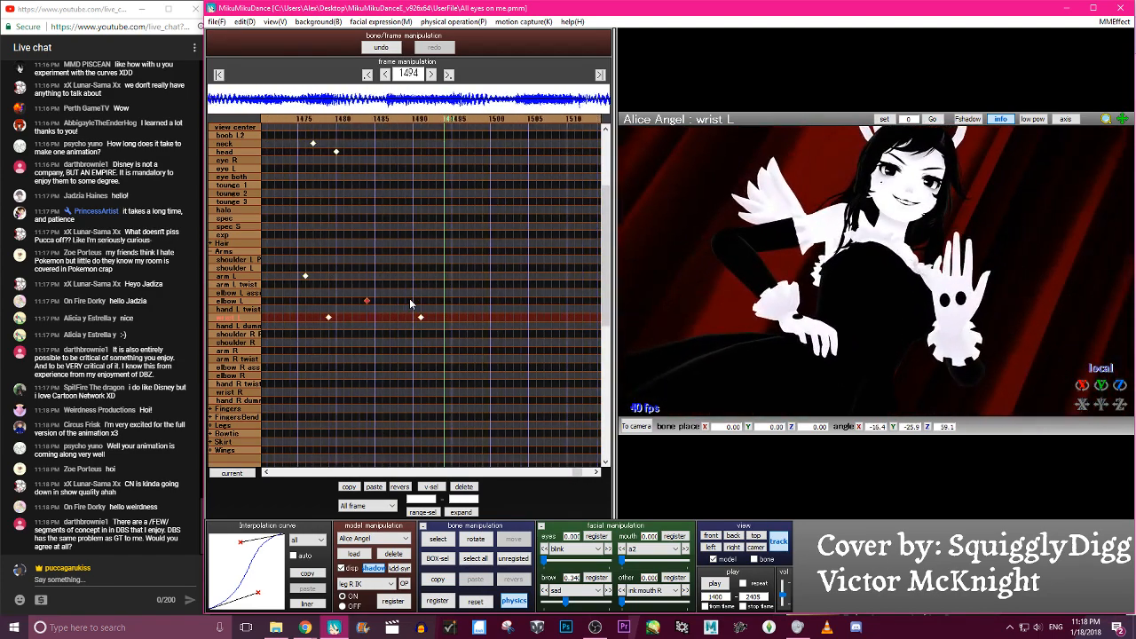
# Move the last wrist L keyframe three frames earlier to frame 1488 and step through the frames from 1462 to check the wrist motion
pyautogui.moveTo(513, 317); pyautogui.dragTo(488, 320)
pyautogui.press('Left')
pyautogui.press('Left')
pyautogui.press('Left')
pyautogui.press('Left')
pyautogui.press('Left')
pyautogui.press('Left')
pyautogui.press('Left')
pyautogui.press('Left')
pyautogui.press('Left')
pyautogui.press('Right')
pyautogui.press('Right')
pyautogui.press('Right')
pyautogui.press('Right')
pyautogui.press('Right')
pyautogui.press('Right')
pyautogui.press('Right')
pyautogui.press('Right')
pyautogui.press('Right')
pyautogui.press('Right')
pyautogui.press('Right')
pyautogui.press('Right')
pyautogui.press('Right')
pyautogui.press('Right')
pyautogui.press('Right')
pyautogui.press('Right')
pyautogui.press('Right')
pyautogui.press('Right')
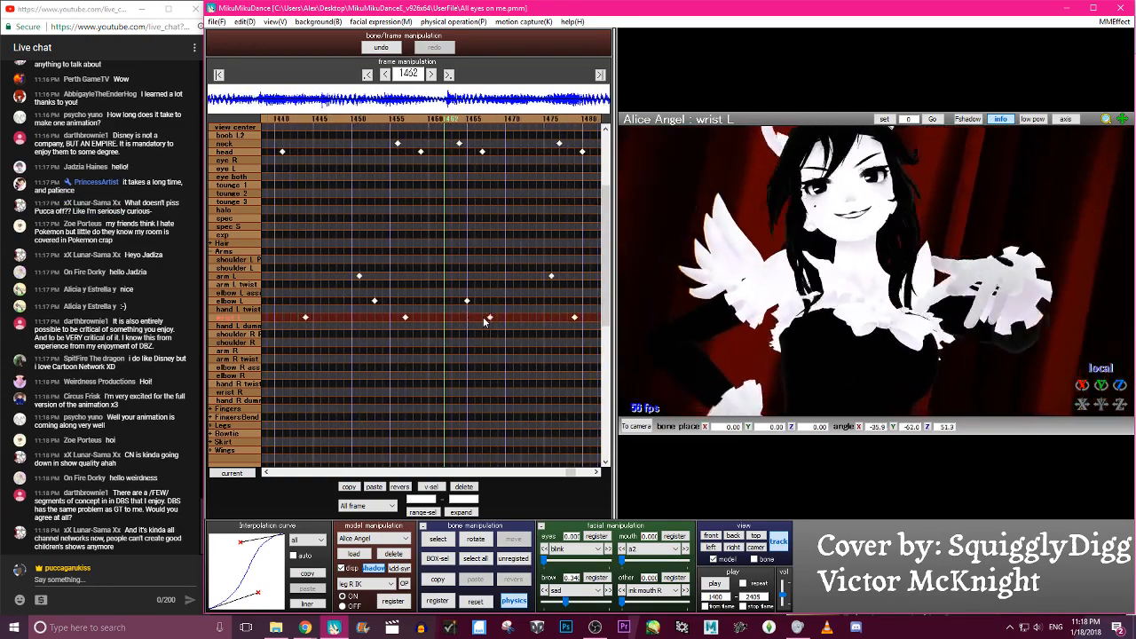
# Step between frames 1462 and 1482 to examine the left wrist motion with the retimed last keyframe
pyautogui.press('Left')
pyautogui.press('Left')
pyautogui.press('Left')
pyautogui.press('Left')
pyautogui.press('Left')
pyautogui.press('Left')
pyautogui.press('Left')
pyautogui.press('Left')
pyautogui.press('Left')
pyautogui.press('Left')
pyautogui.press('Left')
pyautogui.press('Left')
pyautogui.press('Left')
pyautogui.press('Left')
pyautogui.press('Left')
pyautogui.press('Left')
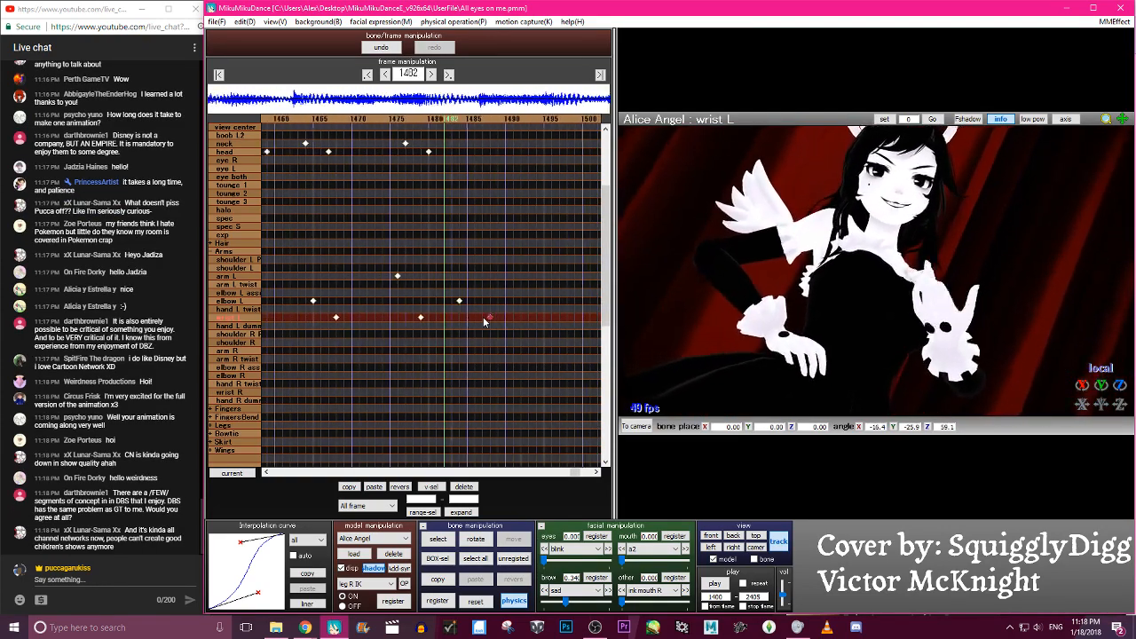
# Move the last two wrist L keyframes three frames earlier, to frames 1476 and 1485
pyautogui.moveTo(554, 321); pyautogui.dragTo(470, 323)
pyautogui.moveTo(474, 318); pyautogui.dragTo(449, 321)
pyautogui.press('Left')
pyautogui.press('Left')
pyautogui.press('Left')
pyautogui.press('Left')
pyautogui.press('Left')
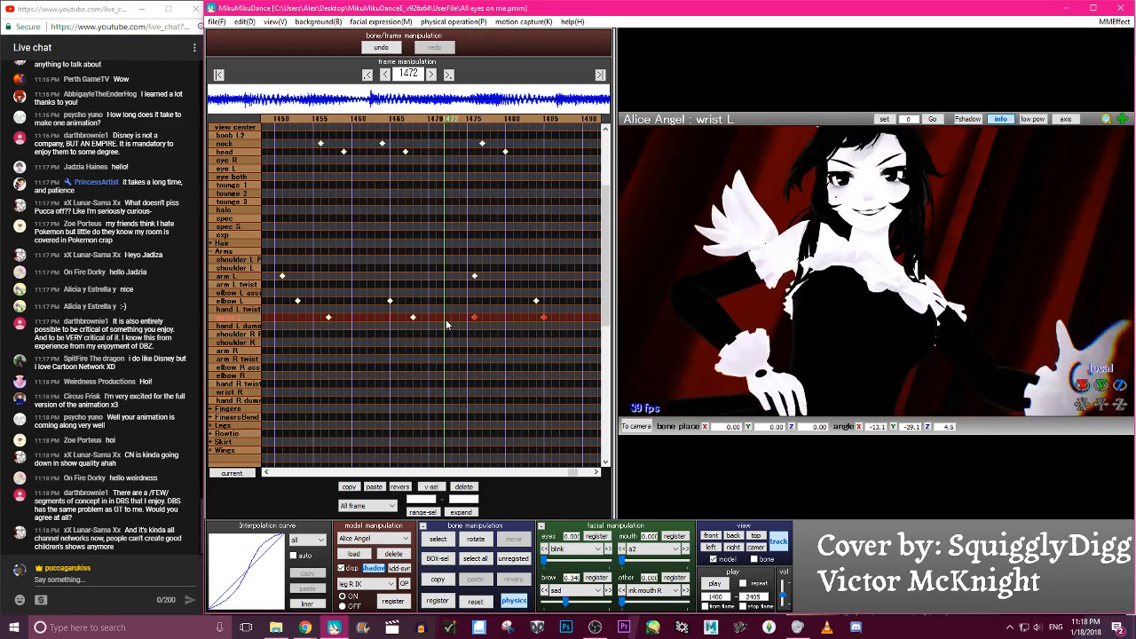
# Step from around frame 1472 to frame 1485 to check the left hand motion with the shifted wrist keyframes
pyautogui.press('Left')
pyautogui.press('Left')
pyautogui.press('Right')
pyautogui.press('Right')
pyautogui.press('Right')
pyautogui.press('Right')
pyautogui.press('Down')
pyautogui.press('Right')
pyautogui.press('Right')
pyautogui.press('Right')
pyautogui.press('Right')
pyautogui.press('Right')
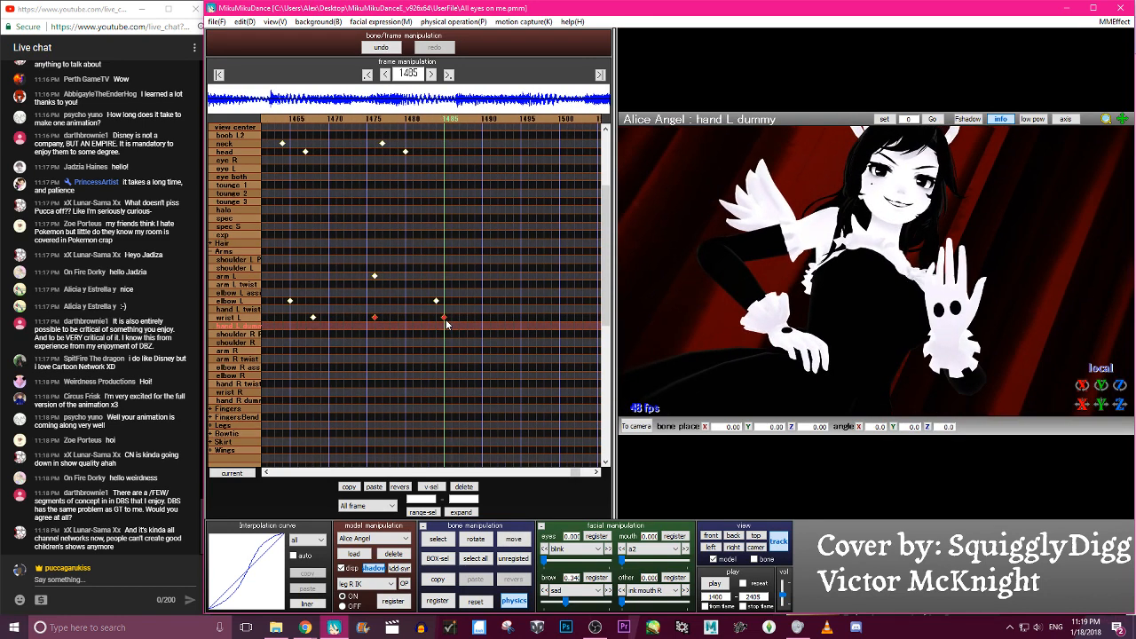
# Move the last wrist L keyframe to frame 1483 and the last elbow L keyframe to frame 1479, stepping back through the motion
pyautogui.moveTo(449, 323); pyautogui.dragTo(403, 301)
pyautogui.click(418, 301)
pyautogui.press('Left')
pyautogui.press('Left')
pyautogui.press('Left')
pyautogui.press('Left')
pyautogui.press('Left')
pyautogui.press('Left')
pyautogui.press('Left')
pyautogui.press('Left')
pyautogui.press('Left')
pyautogui.press('Left')
pyautogui.press('Left')
pyautogui.press('Left')
pyautogui.press('Left')
pyautogui.press('Left')
pyautogui.press('Left')
pyautogui.press('Left')
pyautogui.press('Left')
pyautogui.press('Left')
pyautogui.press('Left')
pyautogui.press('Left')
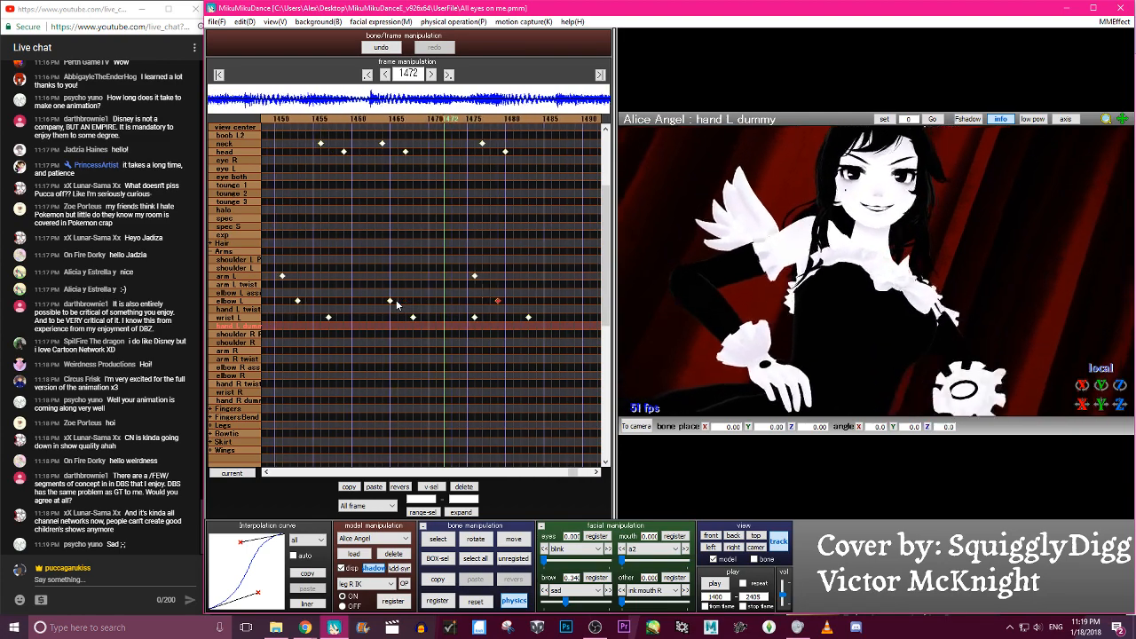
# Step back and forth around frames 1468 to 1474 to examine the left arm swing with the earlier elbow and wrist keyframes
pyautogui.press('Right')
pyautogui.press('Right')
pyautogui.press('Right')
pyautogui.press('Right')
pyautogui.press('Right')
pyautogui.press('Right')
pyautogui.press('Right')
pyautogui.press('Right')
pyautogui.press('Right')
pyautogui.press('Right')
pyautogui.press('Right')
pyautogui.press('Right')
pyautogui.press('Right')
pyautogui.press('Right')
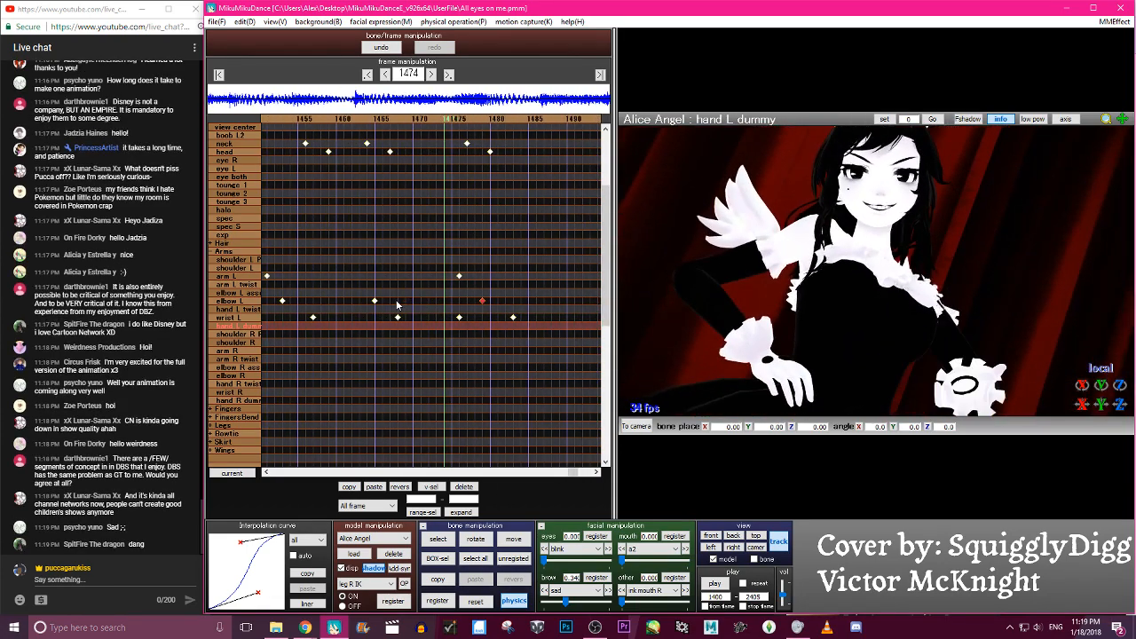
pyautogui.press('Left')
pyautogui.press('Left')
pyautogui.press('Left')
pyautogui.press('Left')
pyautogui.press('Left')
pyautogui.press('Left')
pyautogui.press('Left')
pyautogui.press('Left')
pyautogui.press('Left')
pyautogui.press('Left')
pyautogui.press('Left')
pyautogui.press('Left')
pyautogui.press('Left')
pyautogui.press('Left')
pyautogui.press('Left')
pyautogui.press('Left')
pyautogui.press('Left')
pyautogui.press('Left')
pyautogui.press('Left')
pyautogui.press('Left')
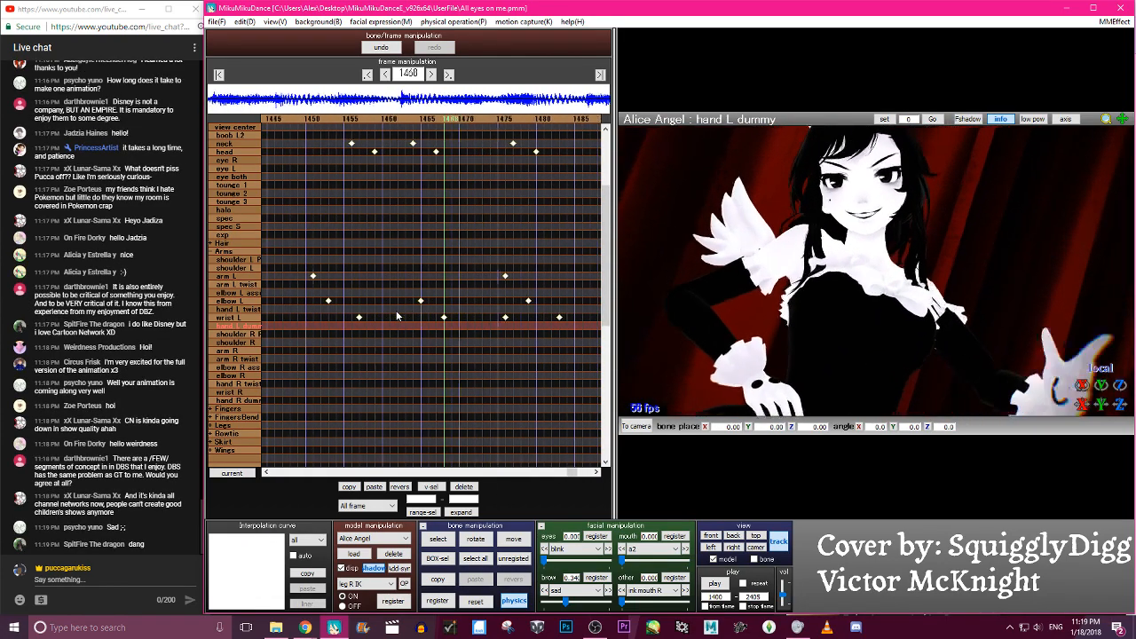
# Delete the wrist L keyframe at frame 1468
pyautogui.press('Right')
pyautogui.press('Right')
pyautogui.press('Right')
pyautogui.press('Right')
pyautogui.press('Right')
pyautogui.press('Right')
pyautogui.press('Right')
pyautogui.press('Right')
pyautogui.press('Right')
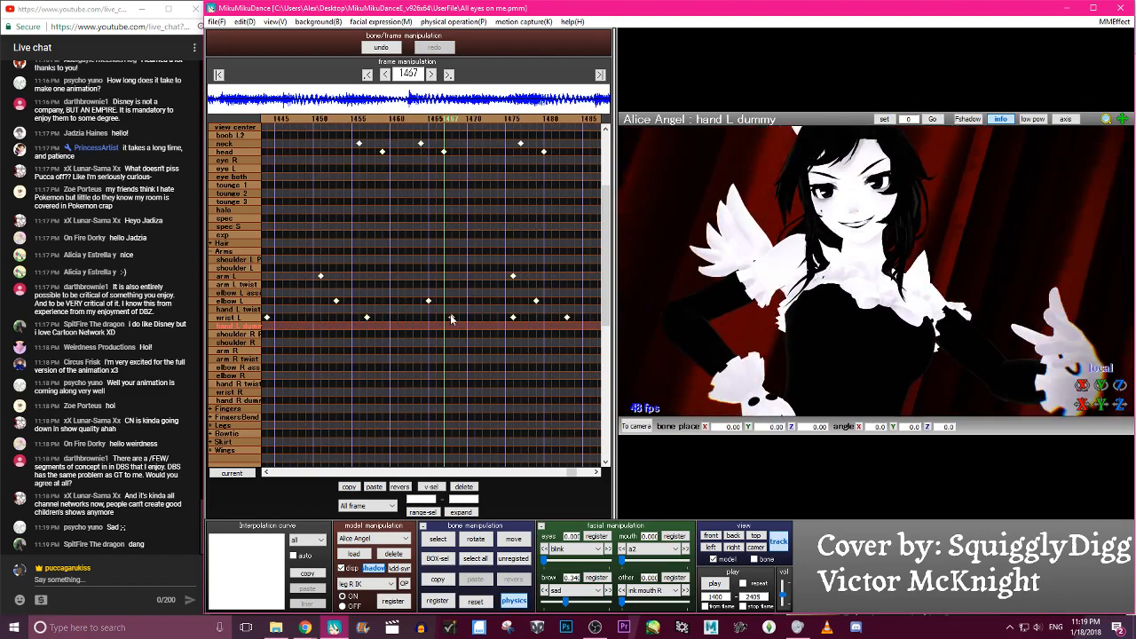
pyautogui.click(466, 488)
# Step through the surrounding frames up to frame 1490 to examine the left arm motion without the removed wrist keyframe
pyautogui.press('Left')
pyautogui.press('Left')
pyautogui.press('Left')
pyautogui.press('Left')
pyautogui.press('Left')
pyautogui.press('Left')
pyautogui.press('Left')
pyautogui.press('Left')
pyautogui.press('Left')
pyautogui.press('Right')
pyautogui.press('Right')
pyautogui.press('Right')
pyautogui.press('Right')
pyautogui.press('Right')
pyautogui.press('Right')
pyautogui.press('Right')
pyautogui.press('Right')
pyautogui.press('Right')
pyautogui.press('Right')
pyautogui.press('Right')
pyautogui.press('Right')
pyautogui.press('Right')
pyautogui.press('Right')
pyautogui.press('Right')
pyautogui.press('Right')
pyautogui.press('Right')
pyautogui.press('Right')
pyautogui.press('Right')
pyautogui.press('Right')
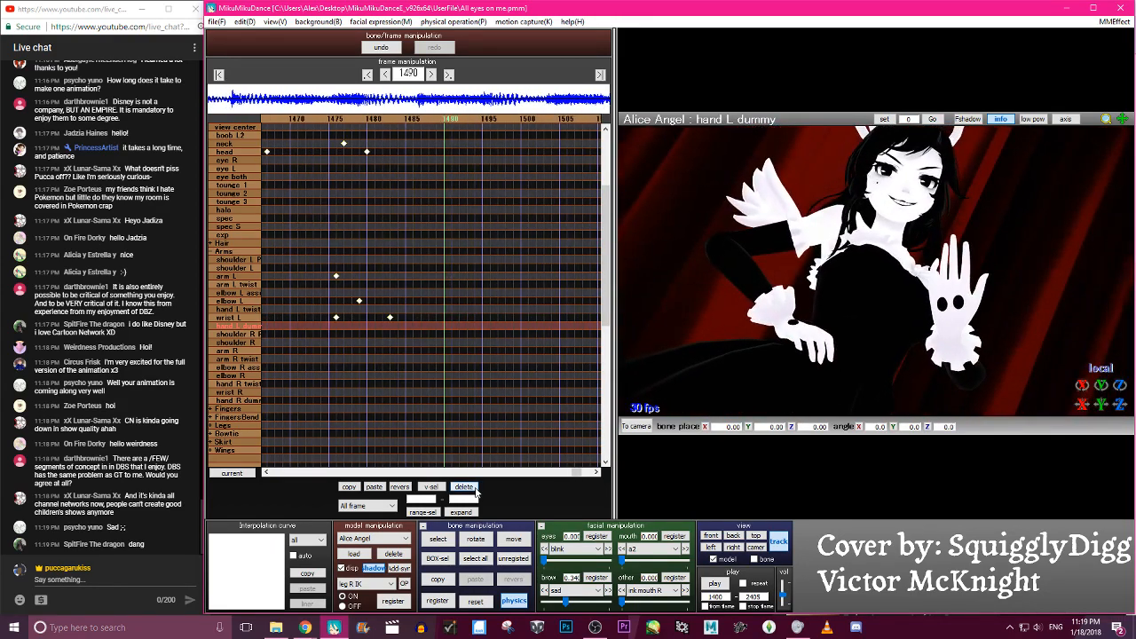
# Move the wrist L keyframe from frame 1476 to frame 1469
pyautogui.press('Left')
pyautogui.press('Left')
pyautogui.press('Left')
pyautogui.press('Left')
pyautogui.press('Left')
pyautogui.press('Left')
pyautogui.press('Left')
pyautogui.press('Left')
pyautogui.press('Left')
pyautogui.press('Left')
pyautogui.moveTo(505, 317); pyautogui.dragTo(451, 317)
pyautogui.press('Right')
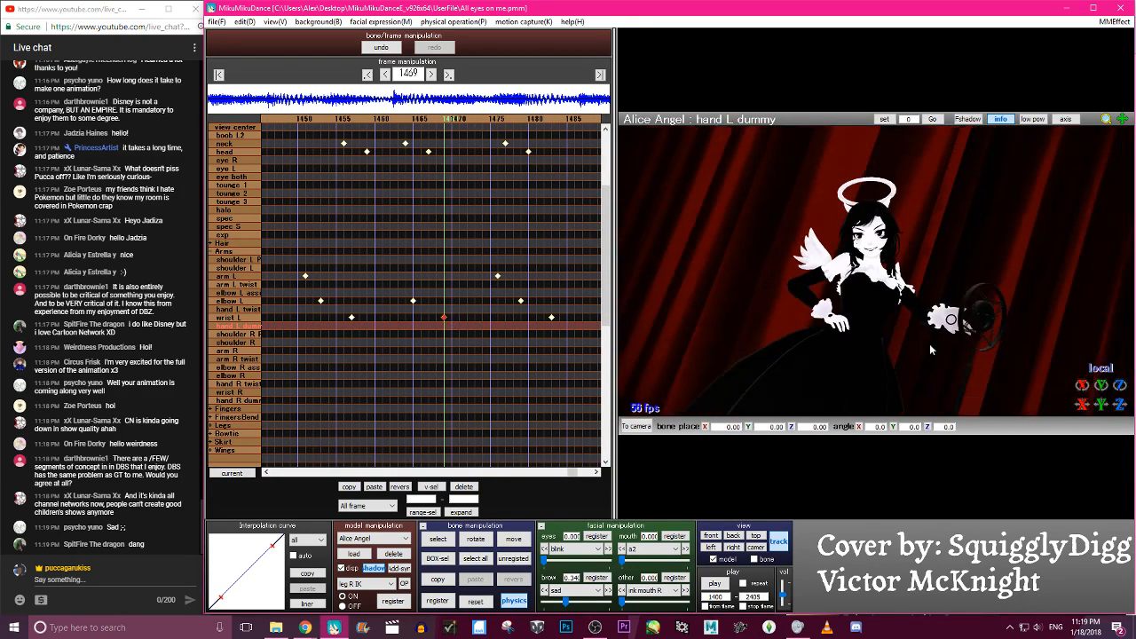
# Select the wrist L bone at frame 1469 and rotate the hand upward to angles of about X -20.2, Y -59.1, Z -10.0
pyautogui.moveTo(1008, 354); pyautogui.dragTo(1028, 341)
pyautogui.click(438, 539)
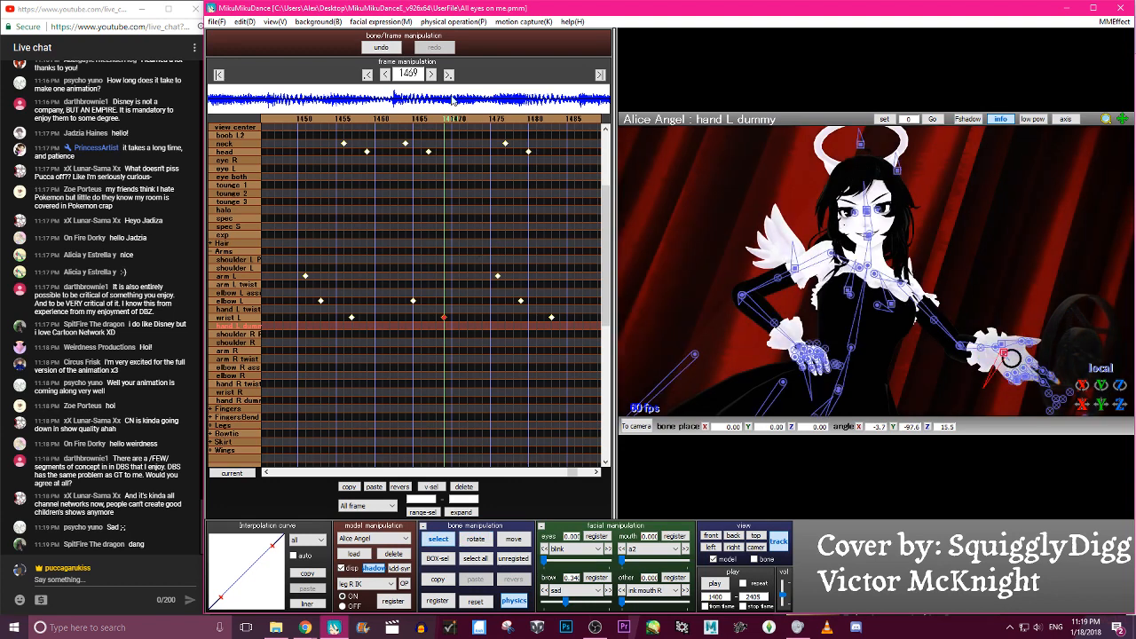
pyautogui.click(445, 120)
pyautogui.click(1011, 355)
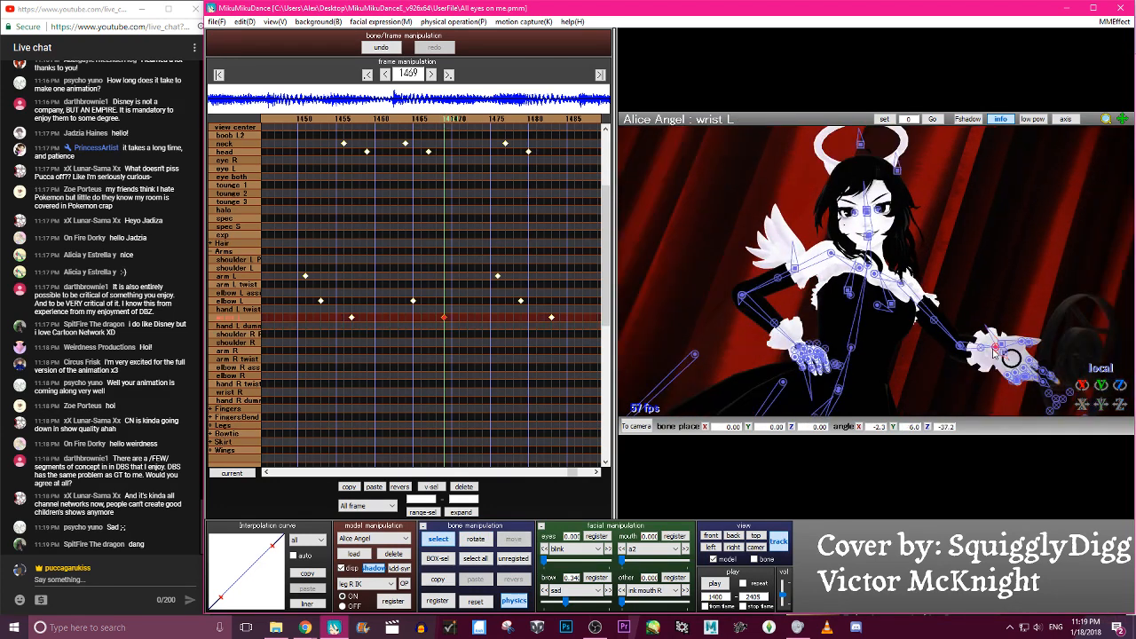
pyautogui.moveTo(1030, 348); pyautogui.dragTo(1010, 331)
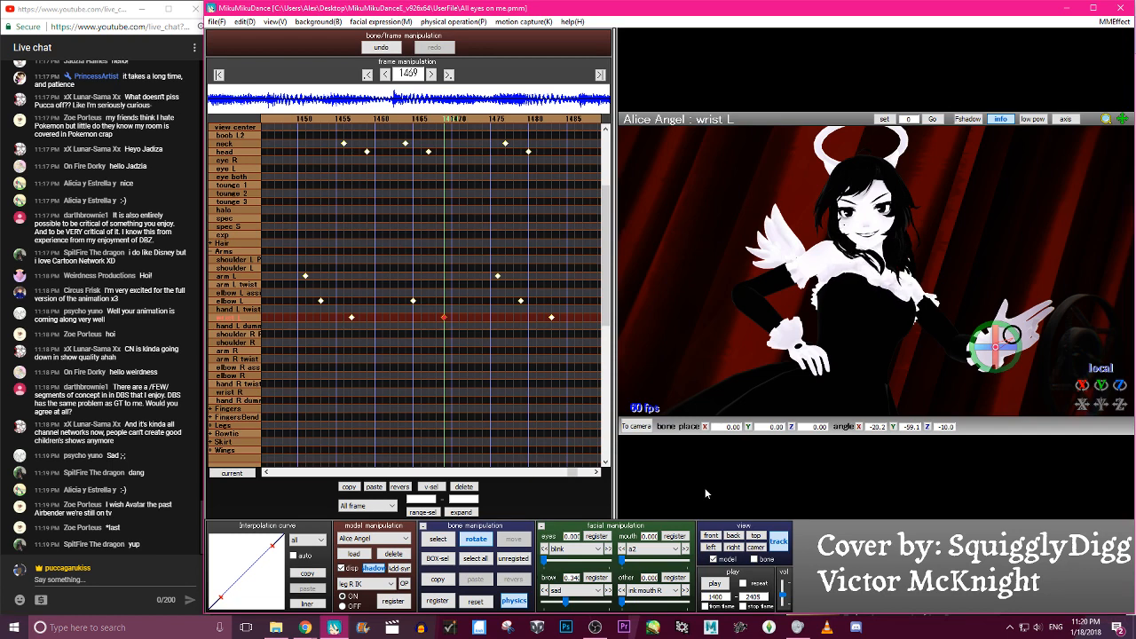
# Step back through the frames from 1469 to 1442 to examine the left hand's motion with the reposed wrist
pyautogui.press('Left')
pyautogui.press('Left')
pyautogui.press('Left')
pyautogui.press('Left')
pyautogui.press('Left')
pyautogui.press('Left')
pyautogui.press('Left')
pyautogui.press('Left')
pyautogui.press('Left')
pyautogui.press('Left')
pyautogui.press('Left')
pyautogui.press('Left')
pyautogui.press('Left')
pyautogui.press('Left')
pyautogui.press('Left')
pyautogui.press('Left')
pyautogui.press('Left')
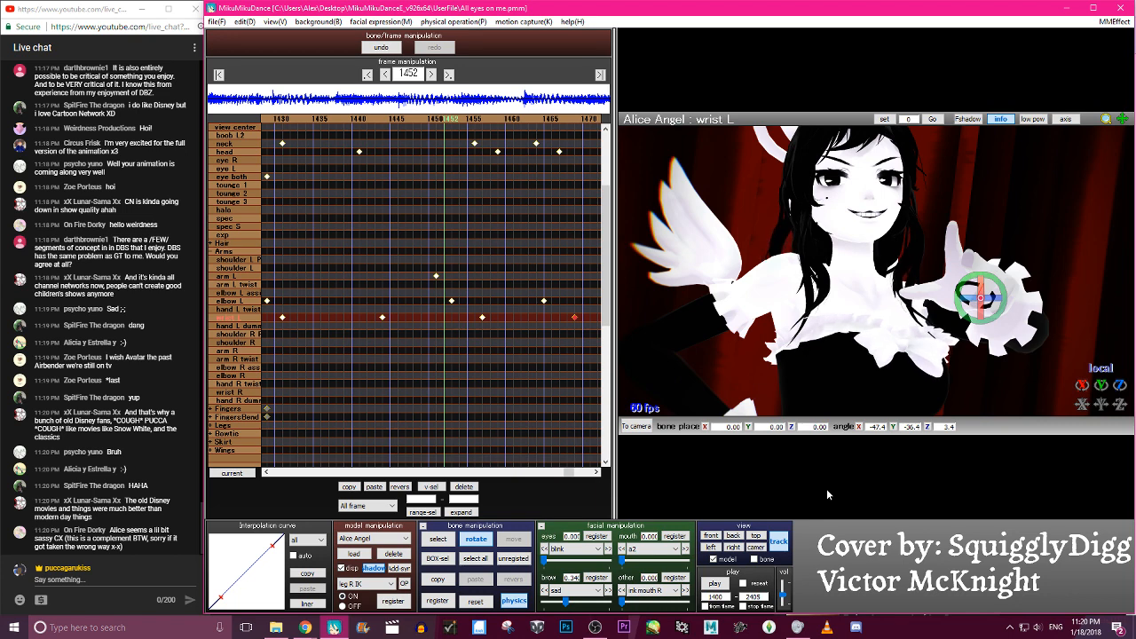
pyautogui.press('Left')
pyautogui.press('Left')
pyautogui.press('Left')
pyautogui.press('Left')
pyautogui.press('Left')
pyautogui.press('Left')
pyautogui.press('Left')
pyautogui.press('Left')
pyautogui.press('Left')
pyautogui.press('Left')
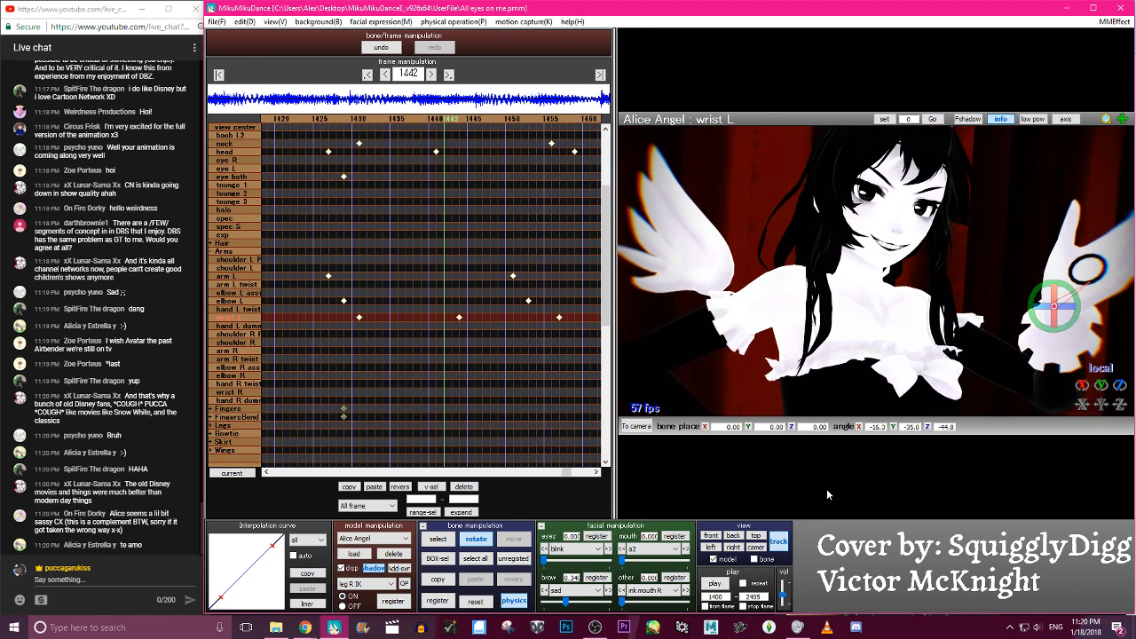
# Step forward to frame 1451 and show the model's bones to examine the left hand pose
pyautogui.press('Right')
pyautogui.press('Right')
pyautogui.press('Right')
pyautogui.press('Right')
pyautogui.press('Right')
pyautogui.press('Right')
pyautogui.press('Right')
pyautogui.press('Right')
pyautogui.press('Right')
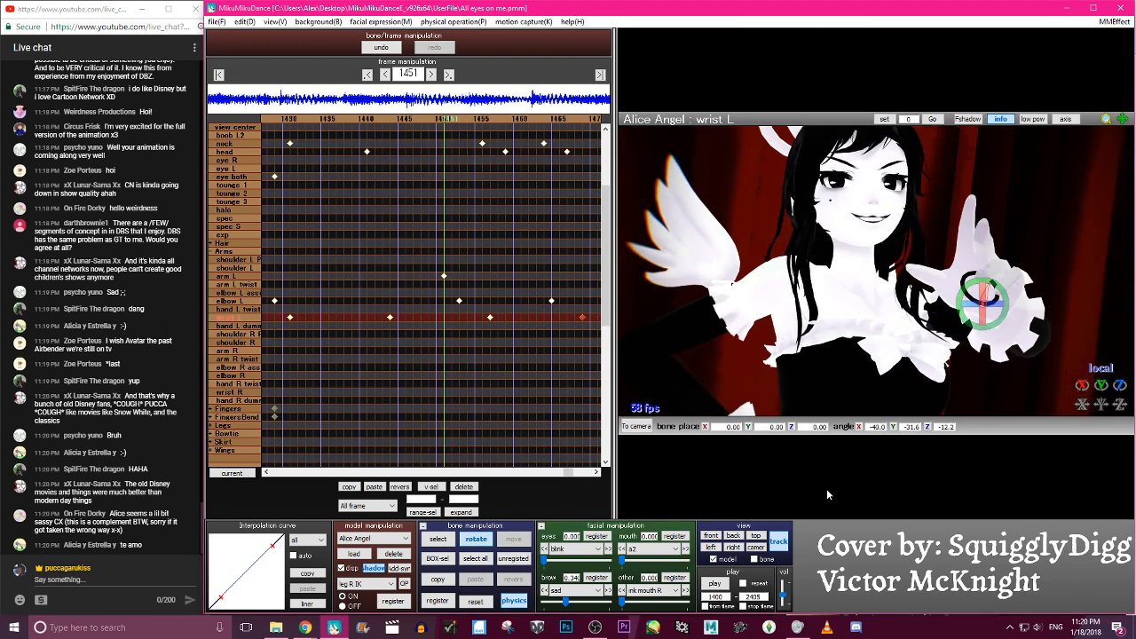
pyautogui.press('c')
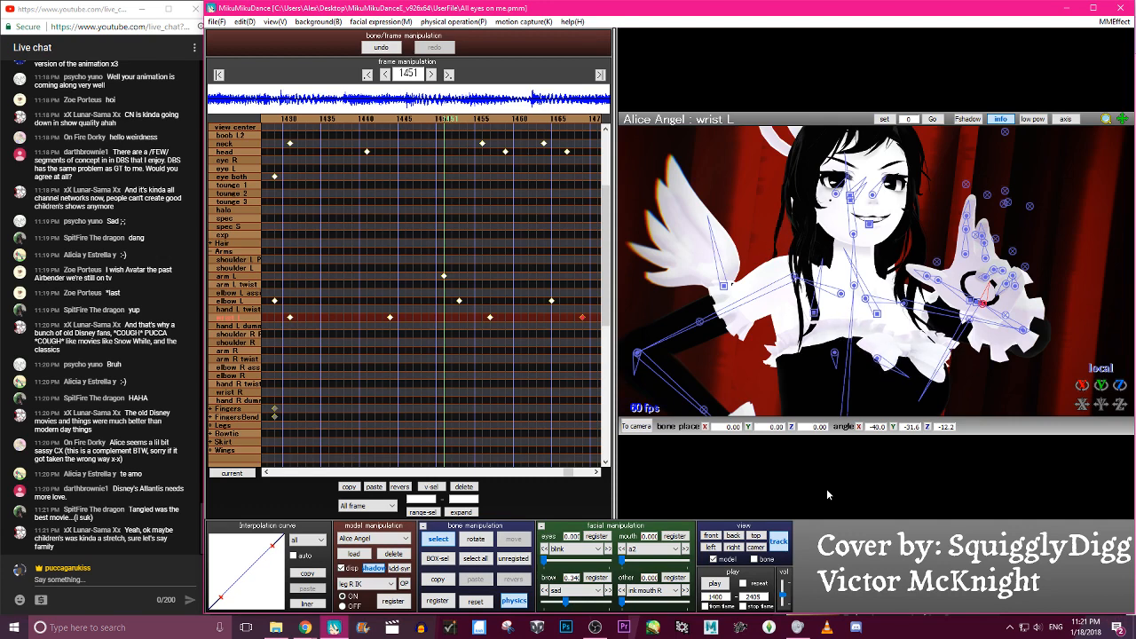
# Step back from frame 1451 to frame 1432 to examine the left arm and wrist motion with the bones shown
pyautogui.press('Left')
pyautogui.press('Left')
pyautogui.press('Left')
pyautogui.press('Left')
pyautogui.press('Left')
pyautogui.press('Left')
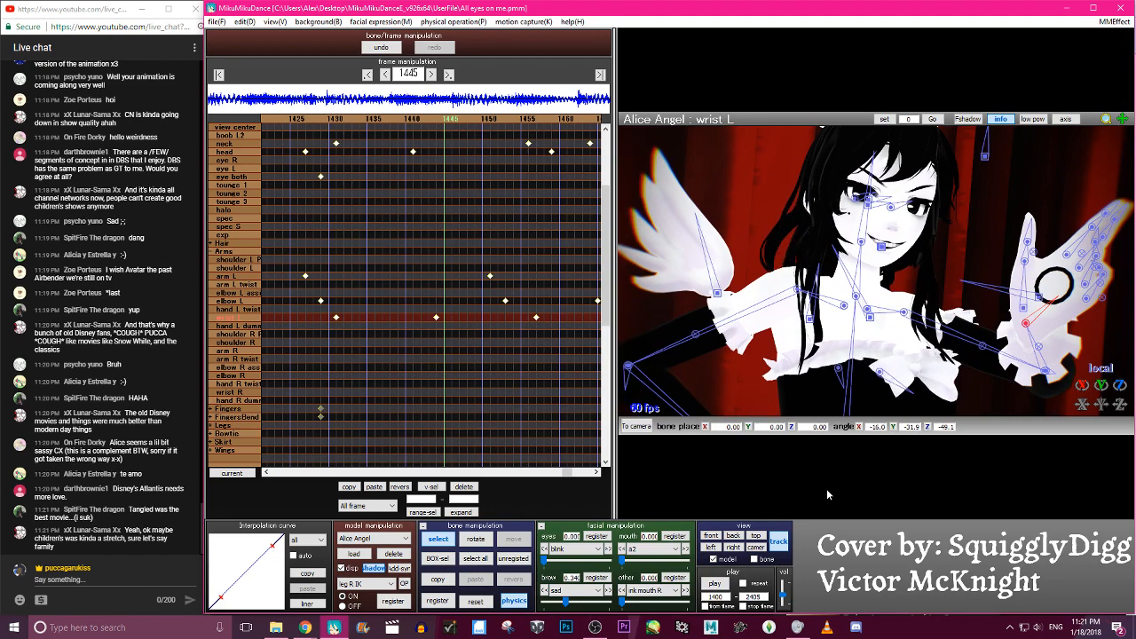
pyautogui.press('Left')
pyautogui.press('Left')
pyautogui.press('Left')
pyautogui.press('Left')
pyautogui.press('Left')
pyautogui.press('Left')
pyautogui.press('Left')
pyautogui.press('Left')
pyautogui.press('Left')
pyautogui.press('Left')
pyautogui.press('Left')
pyautogui.press('Left')
pyautogui.press('Left')
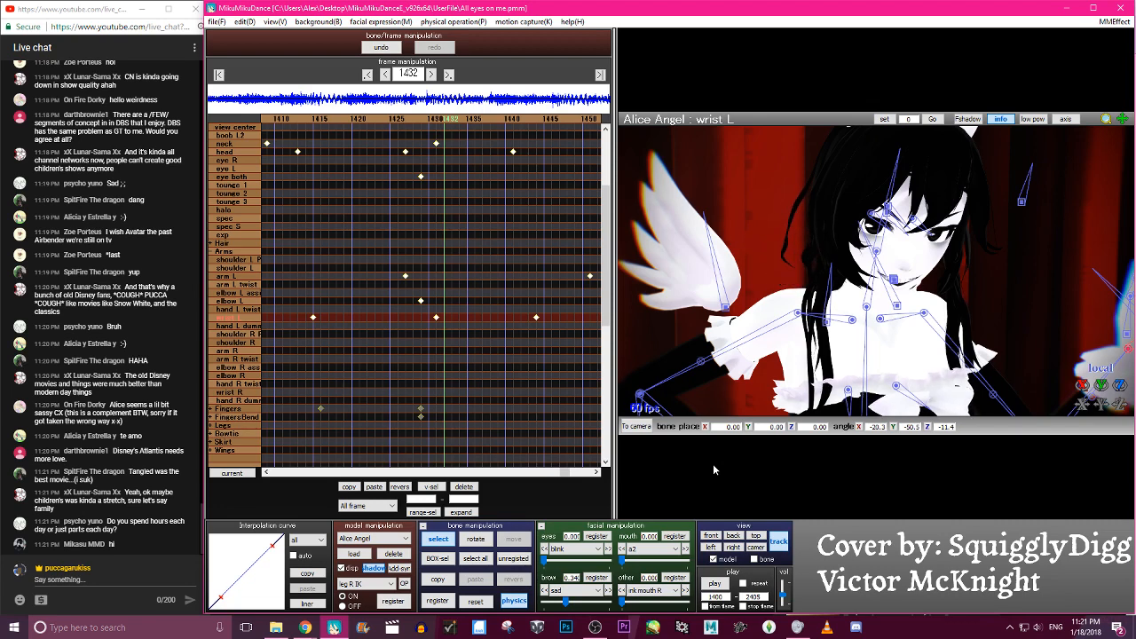
# Step forward from frame 1432 to the wrist L keyframe at frame 1483 to examine the whole left arm swing
pyautogui.press('Right')
pyautogui.press('Right')
pyautogui.press('Right')
pyautogui.press('Right')
pyautogui.press('Right')
pyautogui.press('Right')
pyautogui.press('Right')
pyautogui.press('Right')
pyautogui.press('Right')
pyautogui.press('Right')
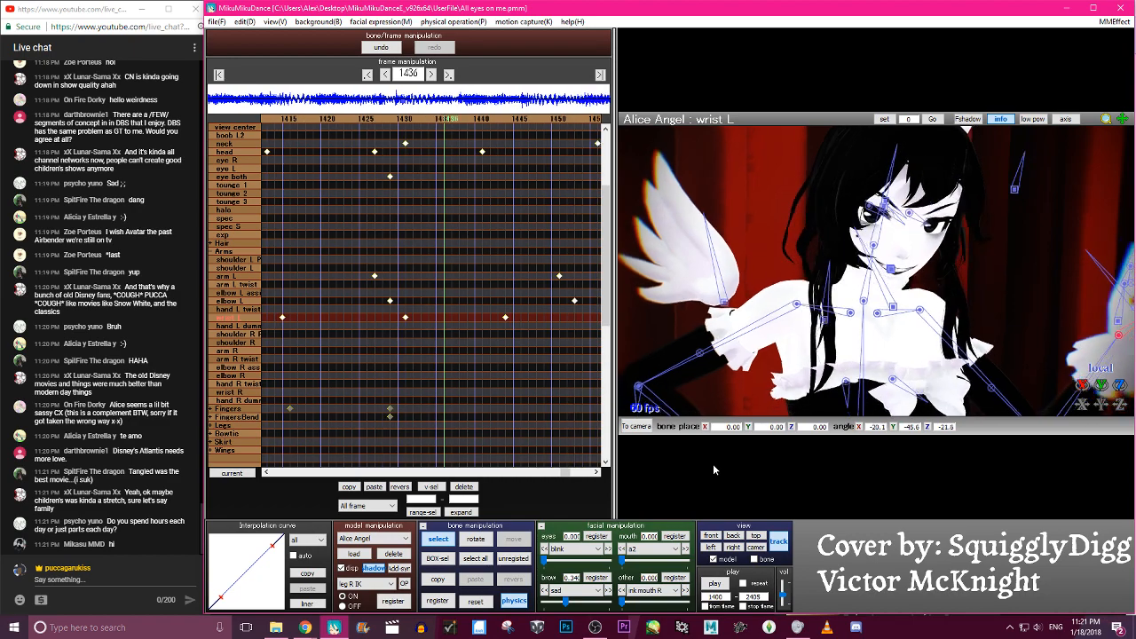
pyautogui.press('Right')
pyautogui.press('Right')
pyautogui.press('Right')
pyautogui.press('Right')
pyautogui.press('Right')
pyautogui.press('Right')
pyautogui.press('Right')
pyautogui.press('Right')
pyautogui.press('Right')
pyautogui.press('Right')
pyautogui.press('Right')
pyautogui.press('Right')
pyautogui.press('Right')
pyautogui.press('Right')
pyautogui.press('Right')
pyautogui.press('Right')
pyautogui.press('Right')
pyautogui.press('Right')
pyautogui.press('Right')
pyautogui.press('Right')
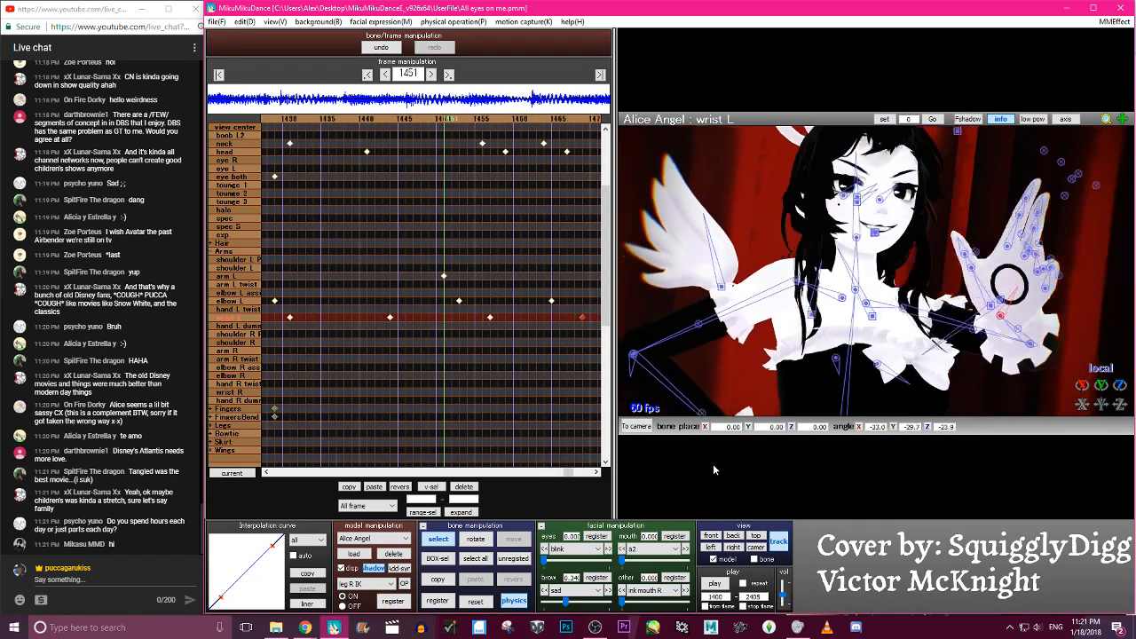
pyautogui.press('Right')
pyautogui.press('Right')
pyautogui.press('Right')
pyautogui.press('Right')
pyautogui.press('Right')
pyautogui.press('Right')
pyautogui.press('Right')
pyautogui.press('Right')
pyautogui.press('Right')
pyautogui.press('Right')
pyautogui.press('Right')
pyautogui.press('Right')
pyautogui.press('Right')
pyautogui.press('Right')
pyautogui.press('Right')
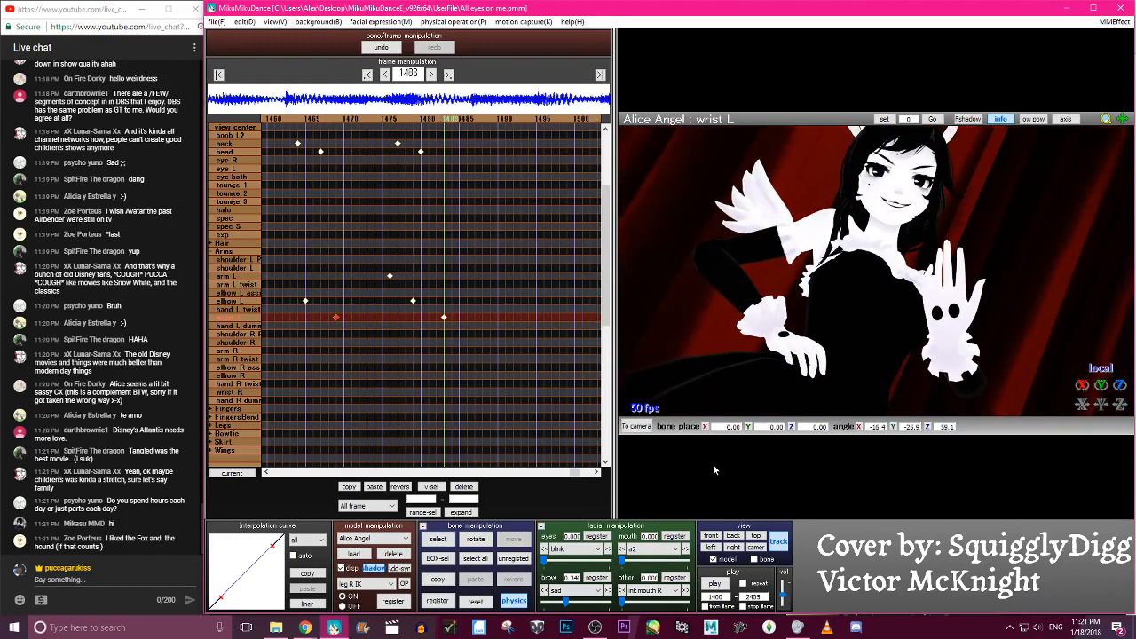
# Rotate the wrist L bone at frame 1470 to angles of about X -5.2, Y -30.9, Z -29.5 and register the pose
pyautogui.press('Left')
pyautogui.press('Left')
pyautogui.press('Left')
pyautogui.press('Left')
pyautogui.press('Left')
pyautogui.press('Left')
pyautogui.press('Left')
pyautogui.press('Left')
pyautogui.press('Left')
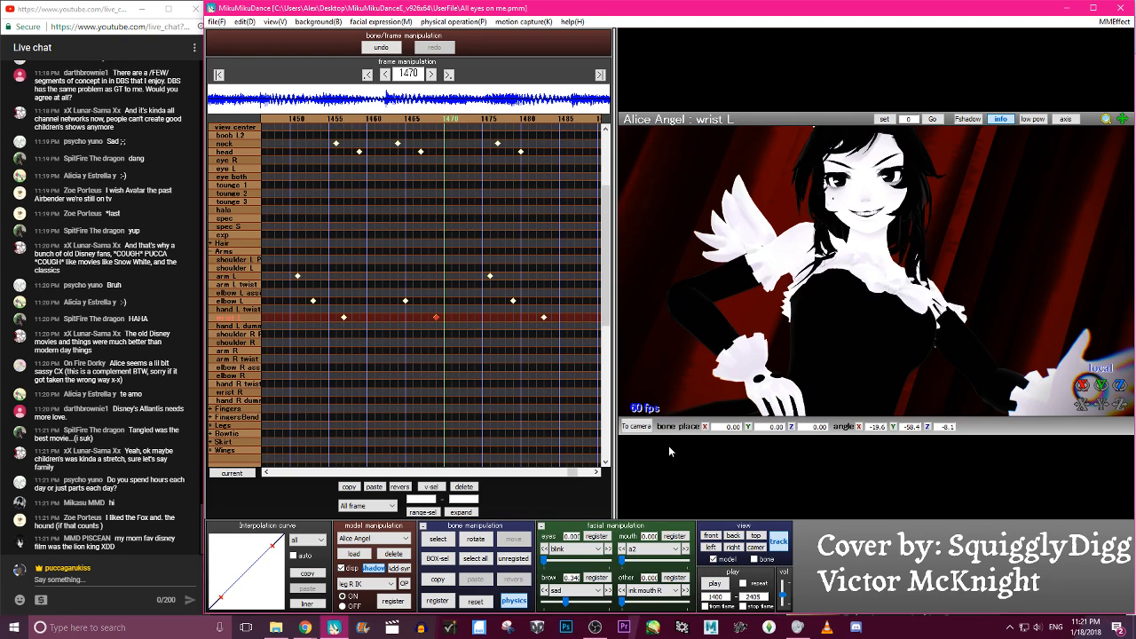
pyautogui.scroll(-2, 892, 355)
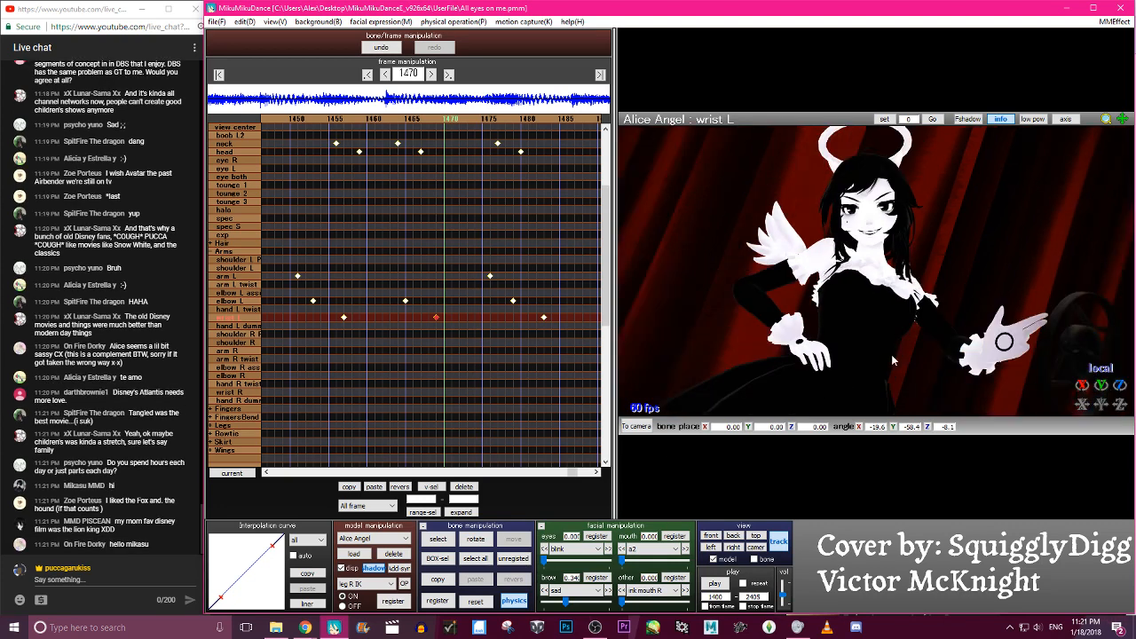
pyautogui.moveTo(892, 355); pyautogui.dragTo(850, 335, button='middle')
pyautogui.press('c')
pyautogui.press('x')
pyautogui.moveTo(956, 341)
pyautogui.mouseDown()
pyautogui.moveTo(995, 303)
pyautogui.moveTo(964, 340)
pyautogui.mouseUp()
pyautogui.press('Return')
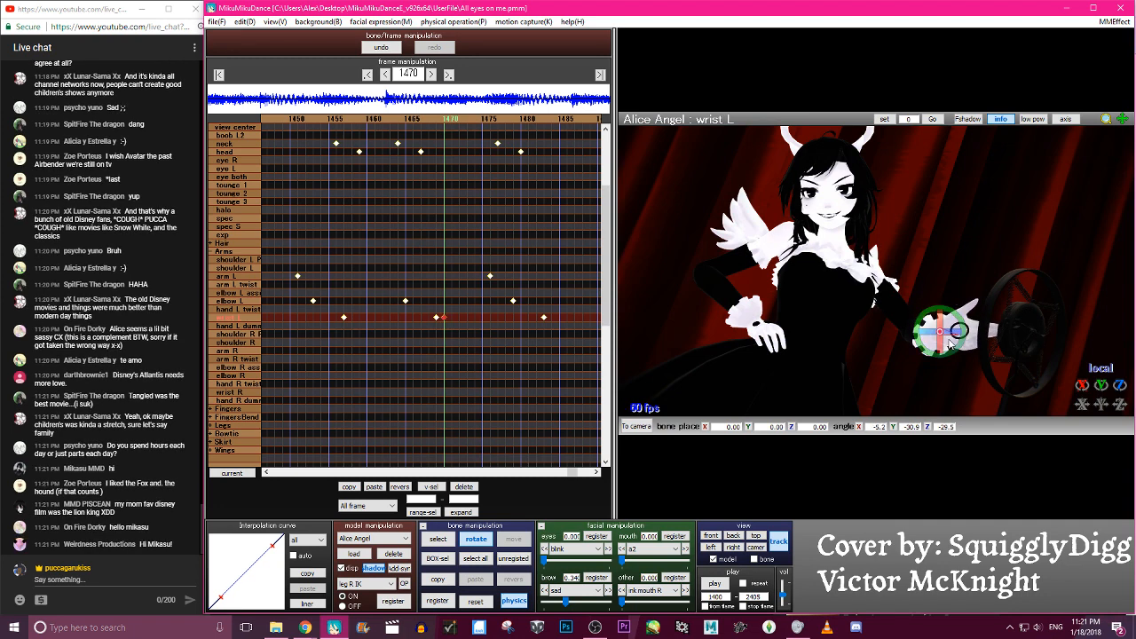
# Delete the wrist L keyframe at frame 1470, then rotate and register wrist L at frame 1469 at about X -20.3, Y -29.9, Z -43.0
pyautogui.press('Left')
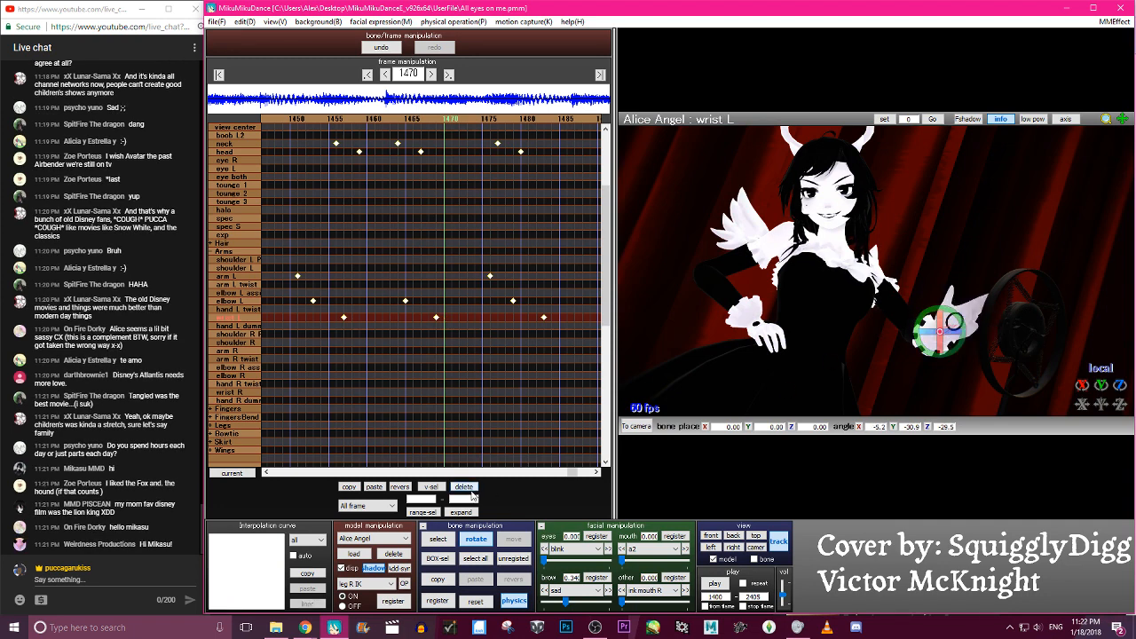
pyautogui.moveTo(1010, 353)
pyautogui.mouseDown()
pyautogui.moveTo(1021, 339)
pyautogui.moveTo(1026, 355)
pyautogui.mouseUp()
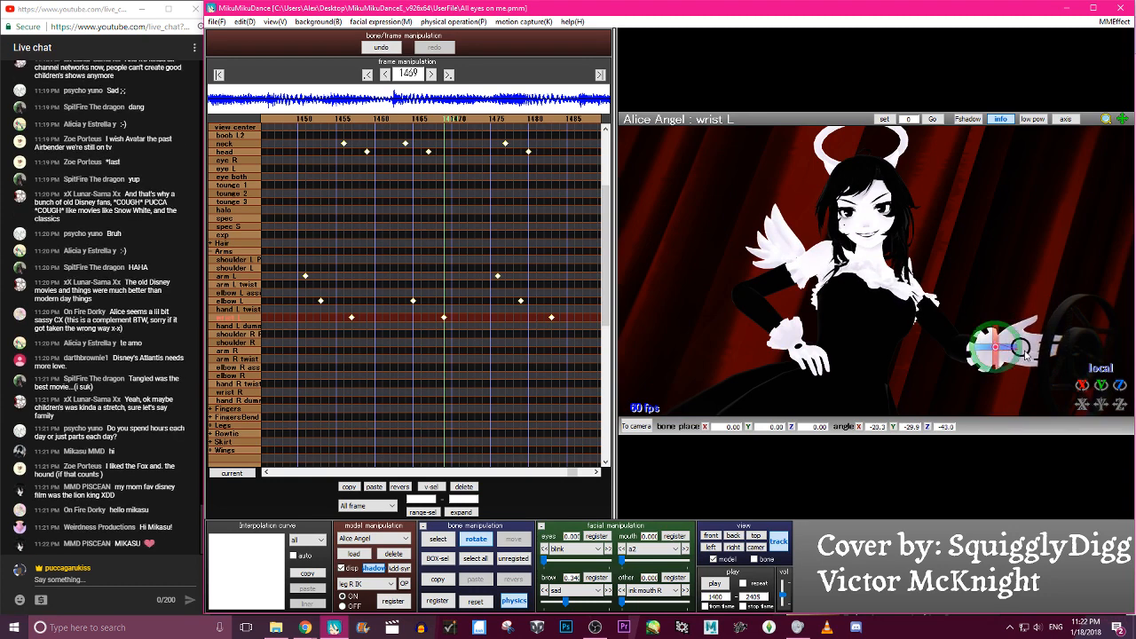
pyautogui.press('Return')
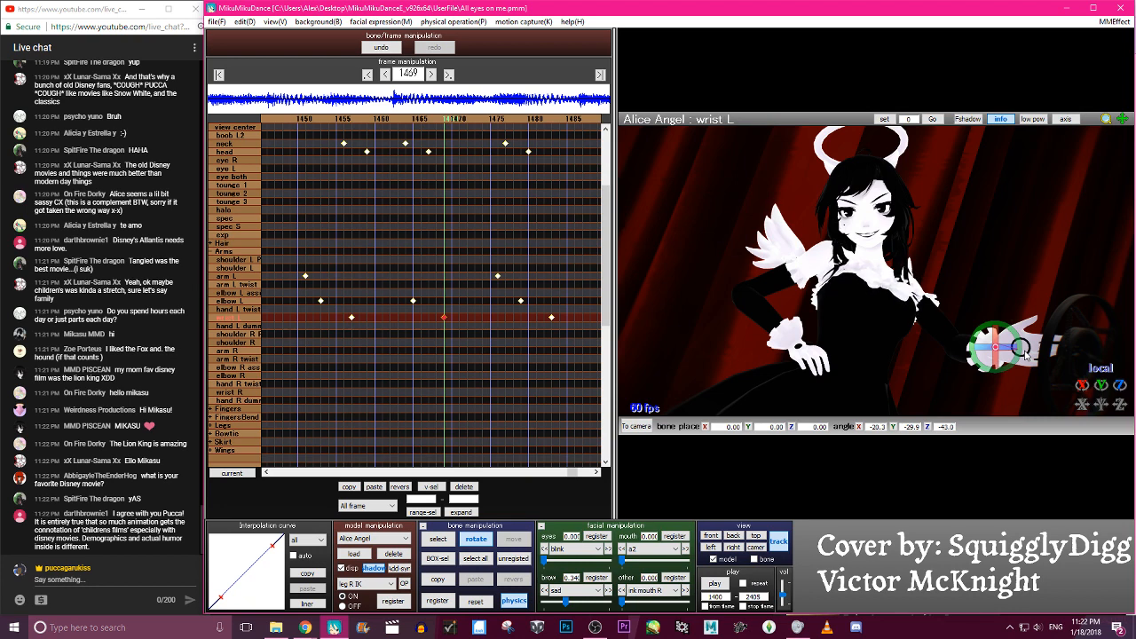
# Step back from frame 1469 to frame 1455 to examine how the left hand turns into the new wrist pose
pyautogui.press('Left')
pyautogui.press('Left')
pyautogui.press('Left')
pyautogui.press('Left')
pyautogui.press('Left')
pyautogui.press('Left')
pyautogui.press('Left')
pyautogui.press('Left')
pyautogui.press('Left')
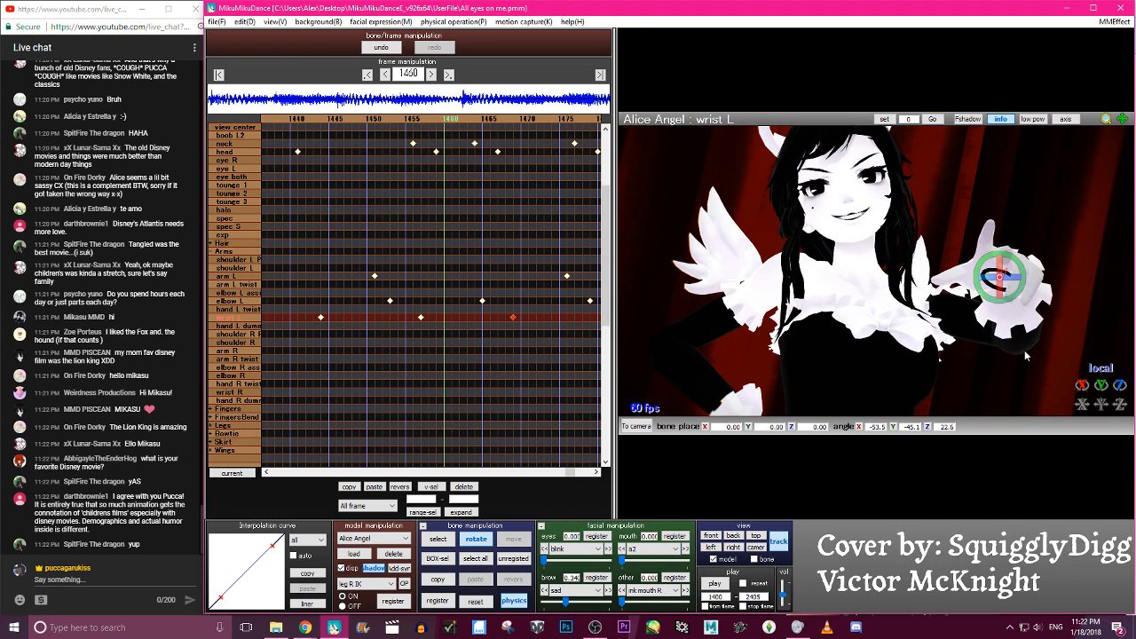
pyautogui.press('Left')
pyautogui.press('Left')
pyautogui.press('Left')
pyautogui.press('Left')
pyautogui.press('Left')
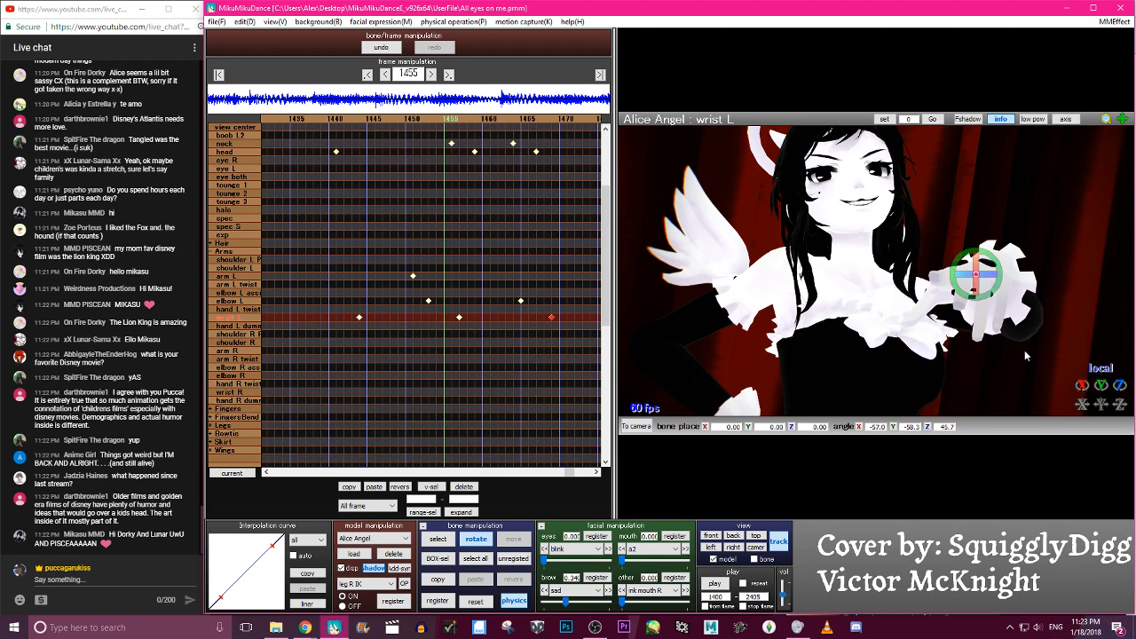
# Hide the rotation handle and step forward from frame 1455 to frame 1468 to examine the left hand's turn
pyautogui.press('c')
pyautogui.press('c')
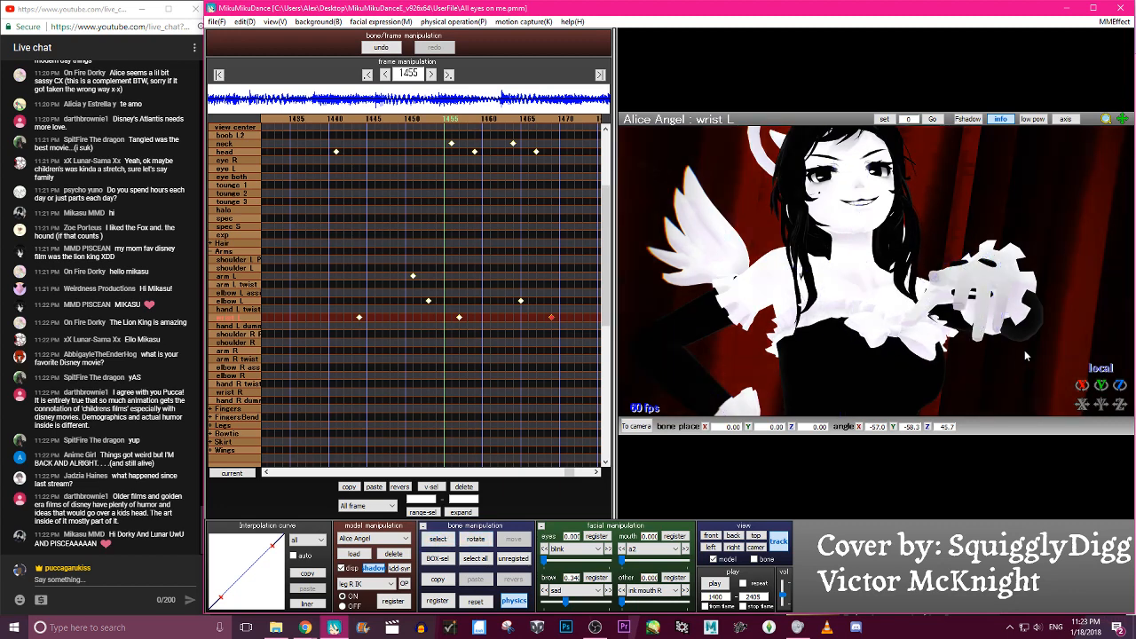
pyautogui.press('Right')
pyautogui.press('Right')
pyautogui.press('Right')
pyautogui.press('Right')
pyautogui.press('Right')
pyautogui.press('Right')
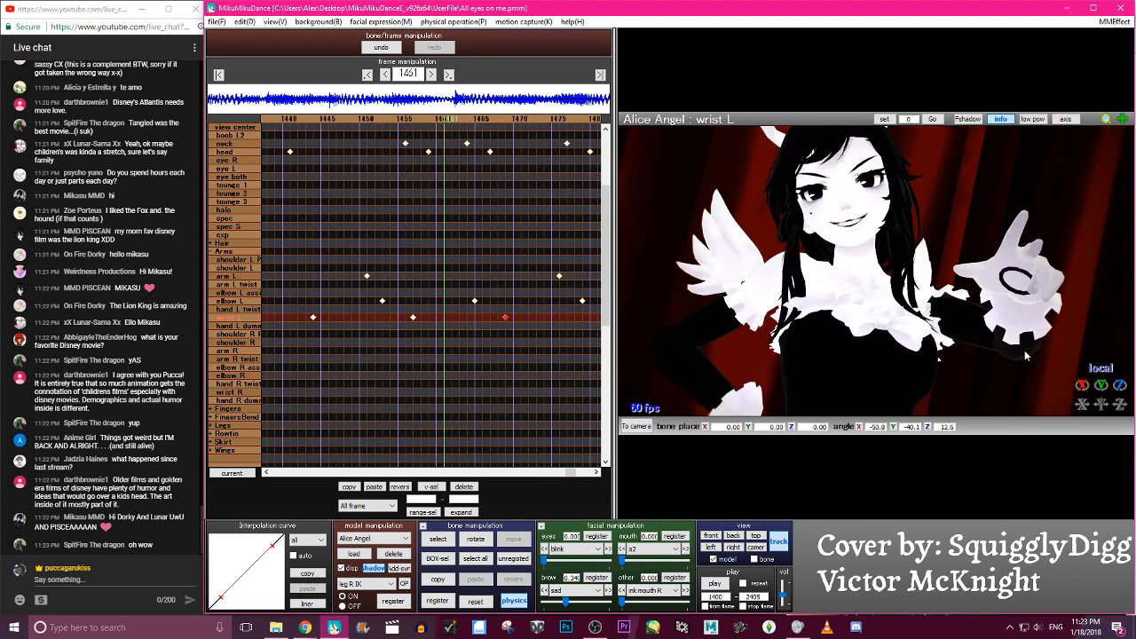
pyautogui.press('Right')
pyautogui.press('Right')
pyautogui.press('Right')
pyautogui.press('Right')
pyautogui.press('Right')
pyautogui.press('Right')
pyautogui.press('Right')
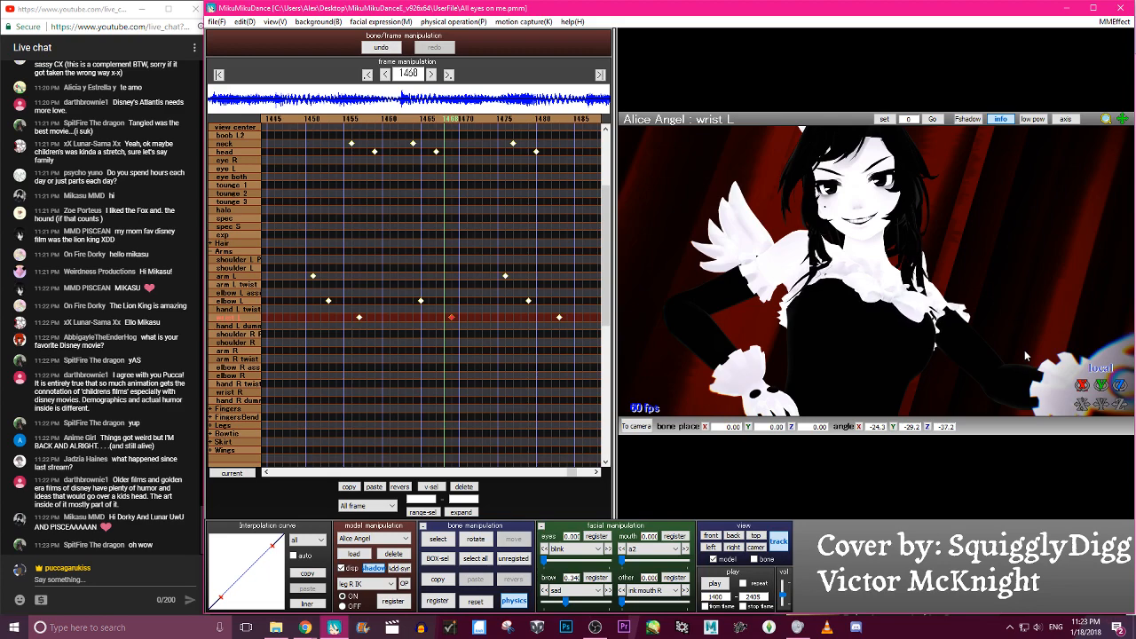
# Step back from frame 1468 to examine how the left hand moves into the wrist L pose
pyautogui.press('Left')
pyautogui.press('Left')
pyautogui.press('Left')
pyautogui.press('Left')
pyautogui.press('Left')
pyautogui.press('Left')
pyautogui.press('Left')
pyautogui.press('Left')
pyautogui.press('Left')
pyautogui.press('Left')
pyautogui.press('Left')
pyautogui.press('Left')
pyautogui.press('Left')
pyautogui.press('Left')
pyautogui.press('Left')
pyautogui.press('Left')
pyautogui.press('Left')
pyautogui.press('Left')
pyautogui.press('Left')
pyautogui.press('Left')
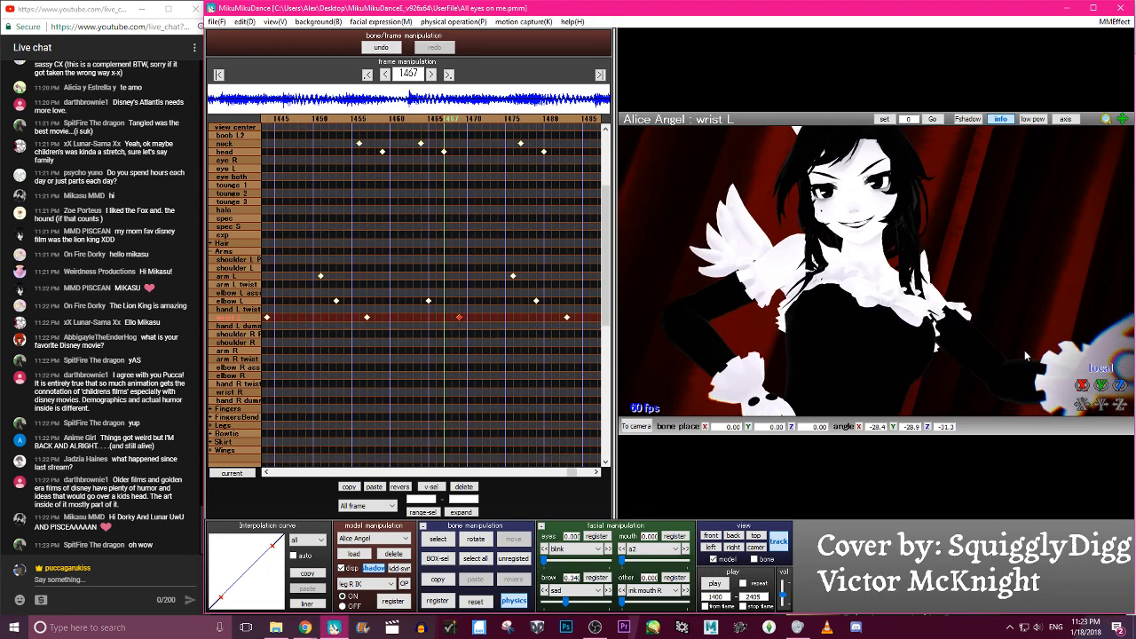
# Step forward from frame 1467 to frame 1490 to examine the left hand's turn into the raised palm
pyautogui.press('Right')
pyautogui.press('Right')
pyautogui.press('Right')
pyautogui.press('Right')
pyautogui.press('Right')
pyautogui.press('Right')
pyautogui.press('Right')
pyautogui.press('Right')
pyautogui.press('Right')
pyautogui.press('Right')
pyautogui.press('Right')
pyautogui.press('Right')
pyautogui.press('Right')
pyautogui.press('Right')
pyautogui.press('Right')
pyautogui.press('Right')
pyautogui.press('Right')
pyautogui.press('Right')
pyautogui.press('Right')
pyautogui.press('Right')
pyautogui.press('Right')
pyautogui.press('Right')
pyautogui.press('Right')
pyautogui.press('Right')
pyautogui.press('Right')
pyautogui.press('Right')
pyautogui.press('Right')
pyautogui.press('Right')
pyautogui.press('Right')
pyautogui.press('Right')
pyautogui.press('Right')
pyautogui.press('Right')
pyautogui.press('Right')
pyautogui.press('Right')
pyautogui.press('Right')
pyautogui.press('Right')
pyautogui.press('Right')
pyautogui.press('Right')
pyautogui.press('Right')
pyautogui.press('Right')
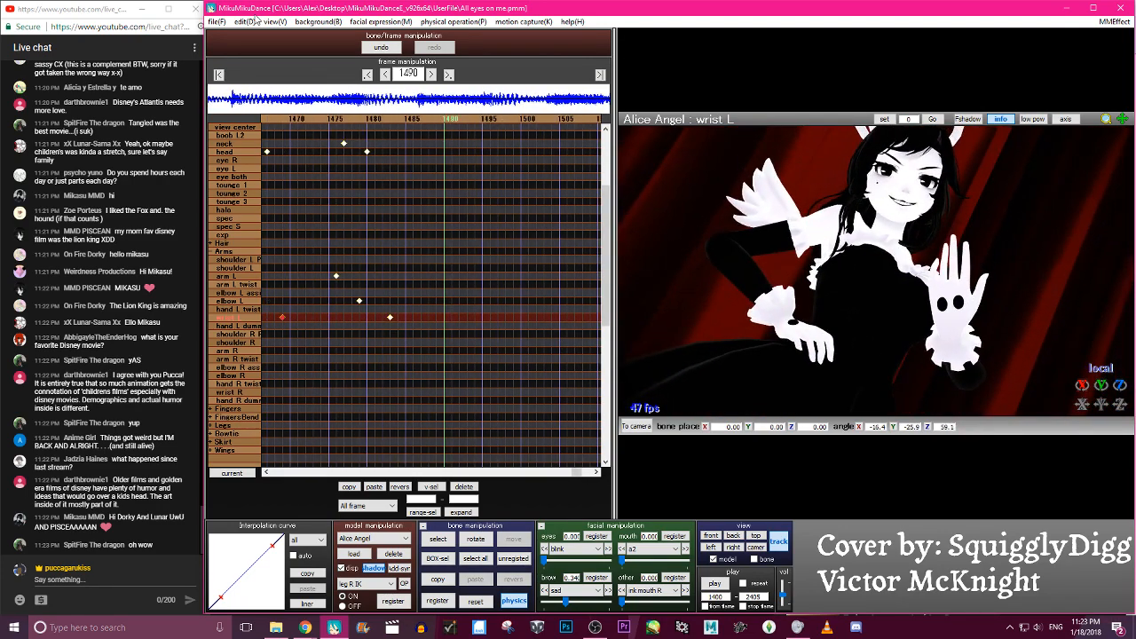
# Save the All eyes on me project
pyautogui.click(215, 23)
pyautogui.click(235, 62)
# Step back from frame 1490 to frame 1434 to examine the whole left arm and wrist movement
pyautogui.press('Left')
pyautogui.press('Left')
pyautogui.press('Left')
pyautogui.press('Left')
pyautogui.press('Left')
pyautogui.press('Left')
pyautogui.press('Left')
pyautogui.press('Left')
pyautogui.press('Left')
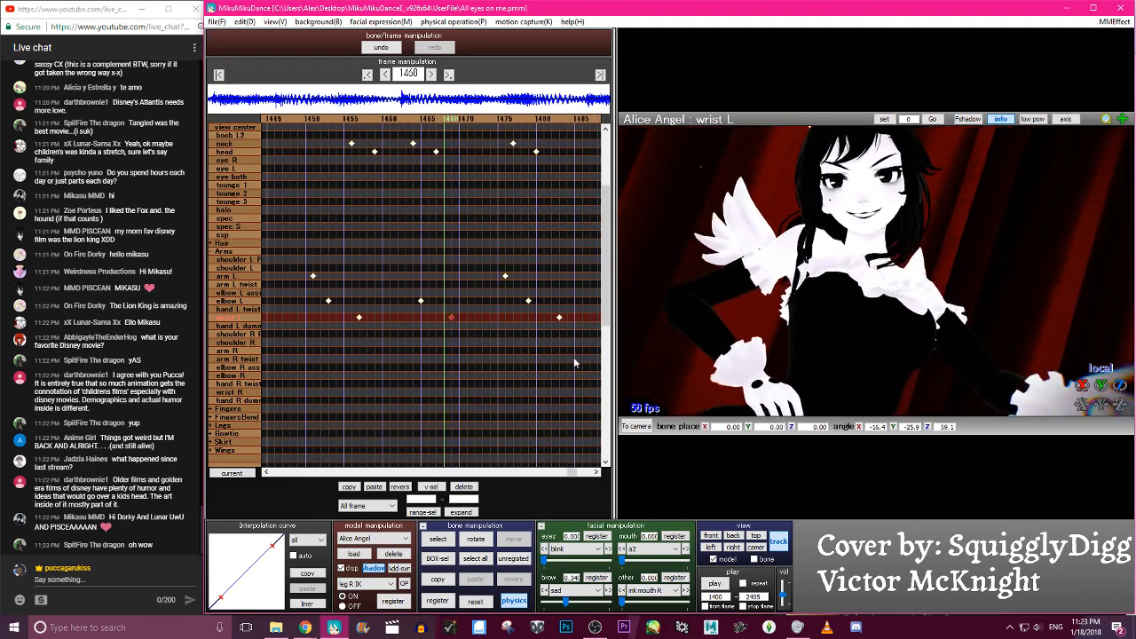
pyautogui.press('Left')
pyautogui.press('Left')
pyautogui.press('Left')
pyautogui.press('Left')
pyautogui.press('Left')
pyautogui.press('Left')
pyautogui.press('Left')
pyautogui.press('Left')
pyautogui.press('Left')
pyautogui.press('Left')
pyautogui.press('Left')
pyautogui.press('Left')
pyautogui.press('Left')
pyautogui.press('Left')
pyautogui.press('Left')
pyautogui.press('Left')
pyautogui.press('Left')
pyautogui.press('Left')
pyautogui.press('Left')
pyautogui.press('Left')
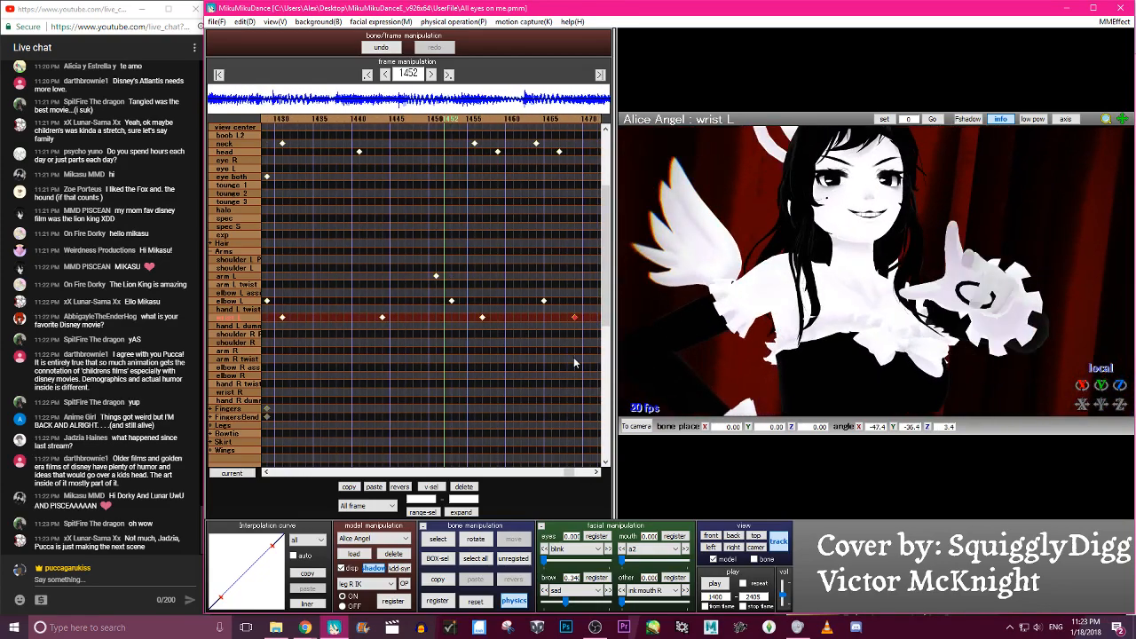
pyautogui.press('Left')
pyautogui.press('Left')
# Step forward from frame 1434 to frame 1478 to examine the left hand's swing and turn
pyautogui.press('Right')
pyautogui.press('Right')
pyautogui.press('Right')
pyautogui.press('Right')
pyautogui.press('Right')
pyautogui.press('Right')
pyautogui.press('Right')
pyautogui.press('Right')
pyautogui.press('Right')
pyautogui.press('Right')
pyautogui.press('Right')
pyautogui.press('Right')
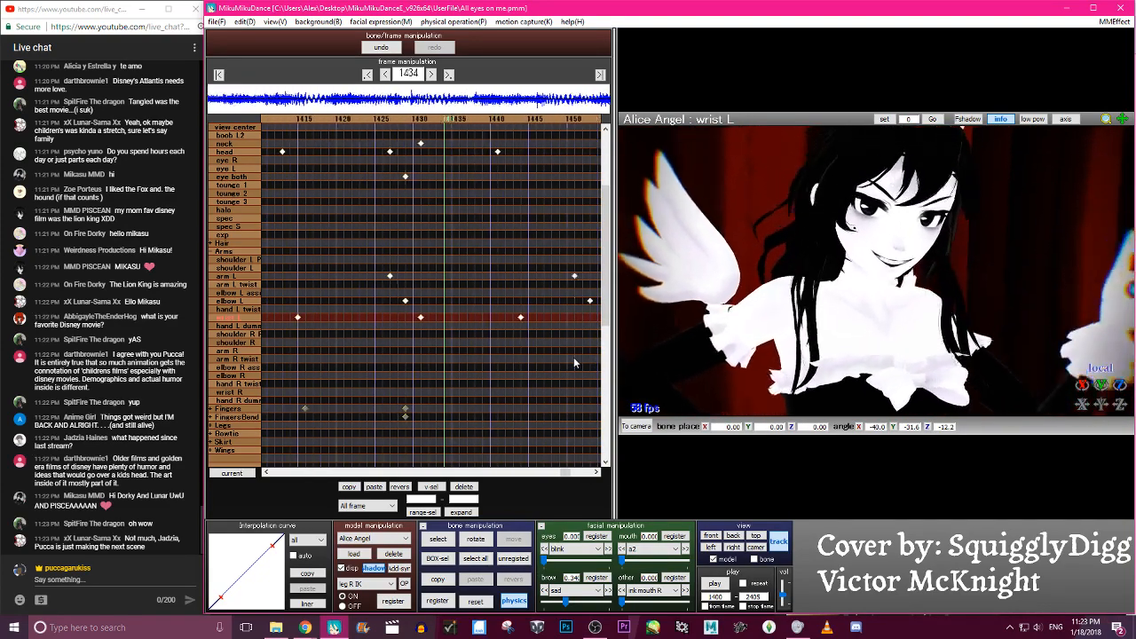
# Return to frame 1463, rotate the wrist L bone with the local rotation handle and register the pose
pyautogui.press('Left')
pyautogui.press('Left')
pyautogui.press('Left')
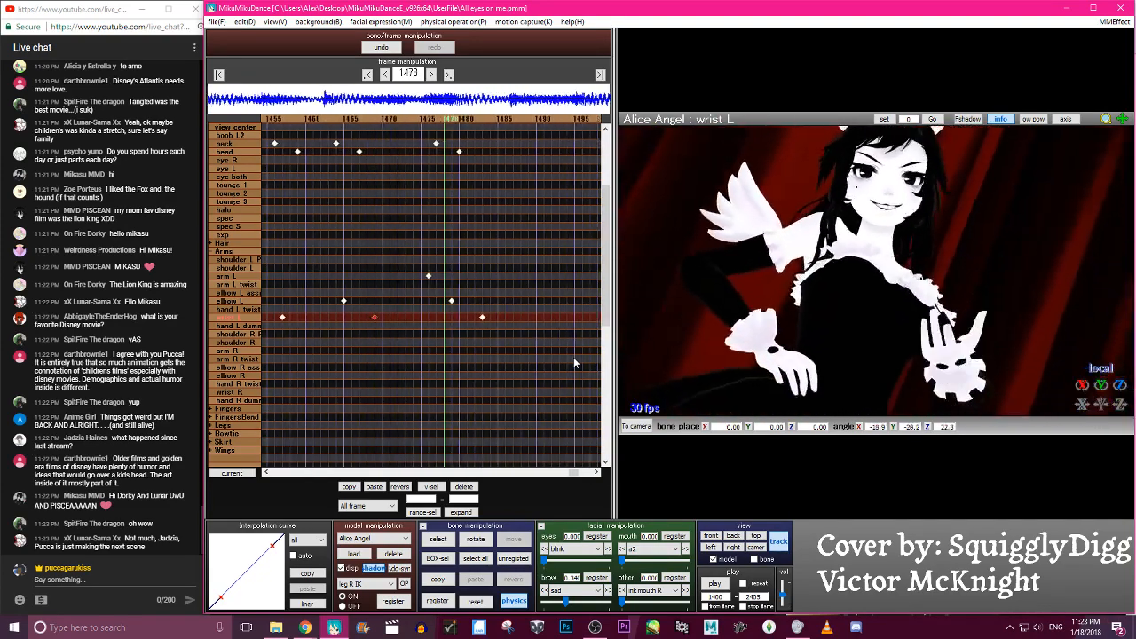
pyautogui.press('Right')
pyautogui.press('Right')
pyautogui.press('Right')
pyautogui.press('Right')
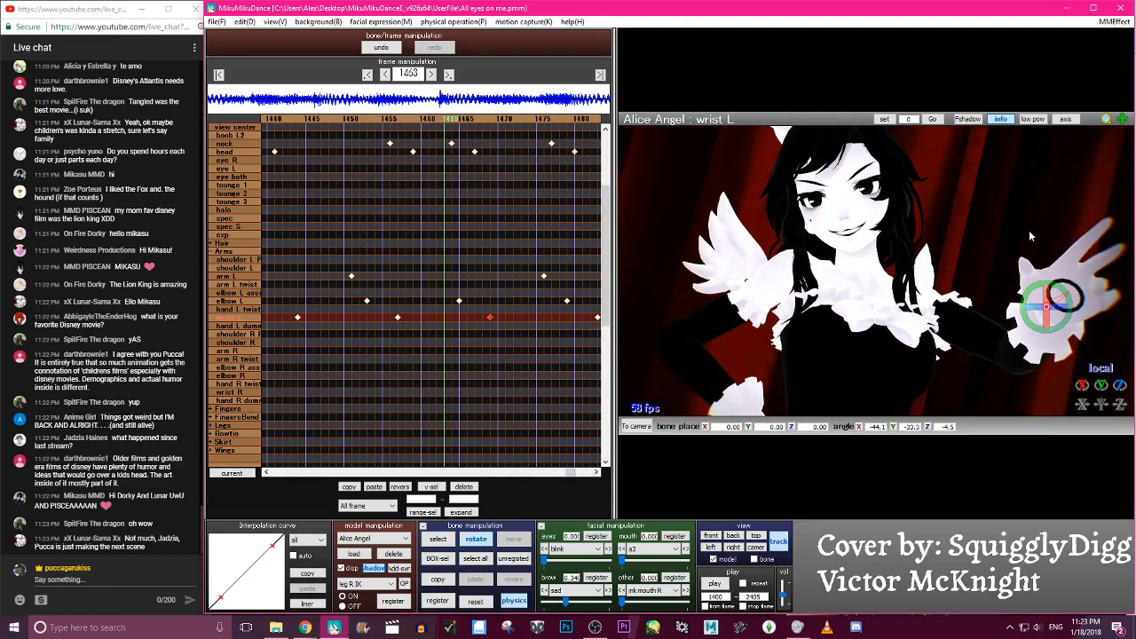
pyautogui.moveTo(1058, 312)
pyautogui.mouseDown()
pyautogui.moveTo(1037, 308)
pyautogui.moveTo(1058, 302)
pyautogui.mouseUp()
# Step through the frames from 1461 to 1487 to examine the left hand's motion with the added wrist L keyframe
pyautogui.press('Right')
pyautogui.press('Right')
pyautogui.press('Right')
pyautogui.press('Right')
pyautogui.press('Right')
pyautogui.press('Right')
pyautogui.press('Right')
pyautogui.press('Right')
pyautogui.press('Right')
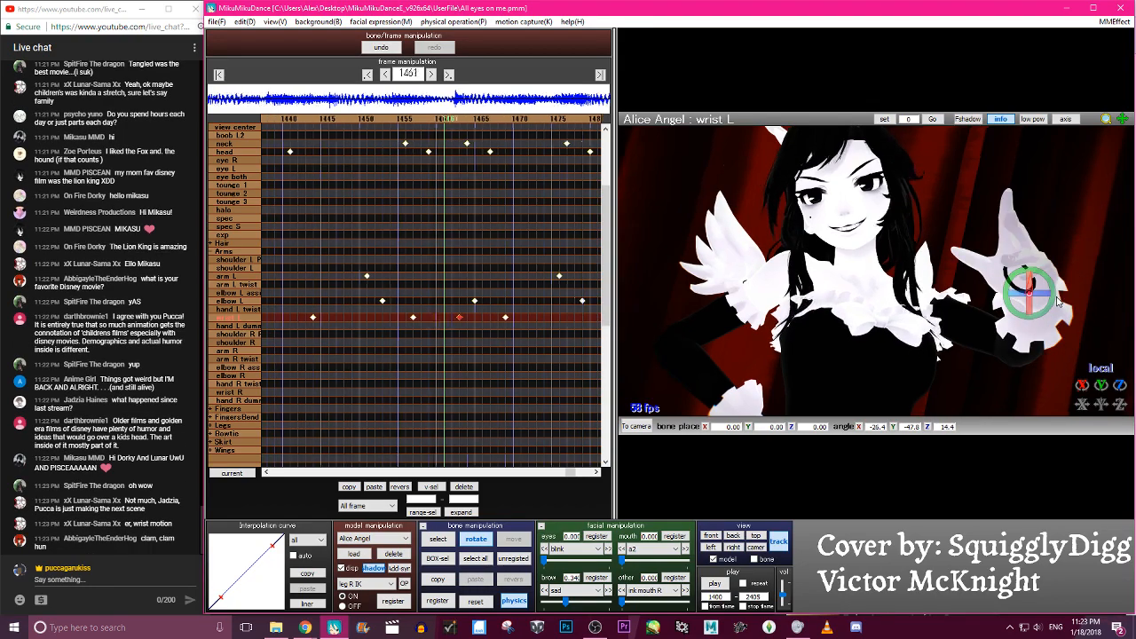
pyautogui.press('Right')
pyautogui.press('Right')
pyautogui.press('Right')
pyautogui.press('Right')
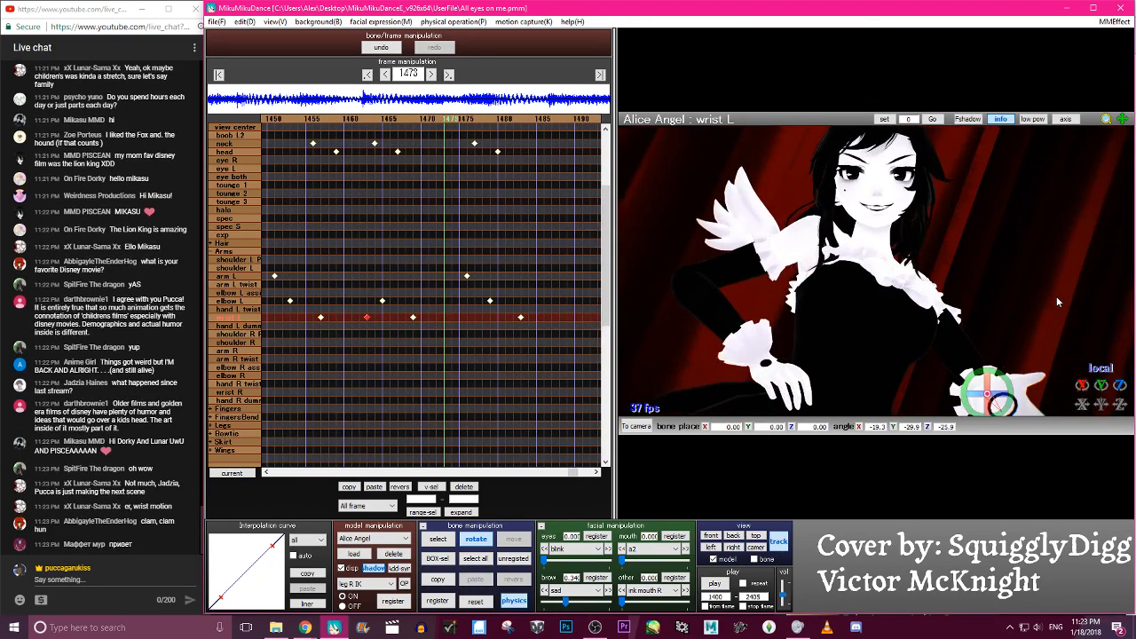
pyautogui.press('Right')
pyautogui.press('Right')
pyautogui.press('Right')
pyautogui.press('Right')
pyautogui.press('Right')
pyautogui.press('Right')
pyautogui.press('Right')
pyautogui.press('Right')
pyautogui.press('Right')
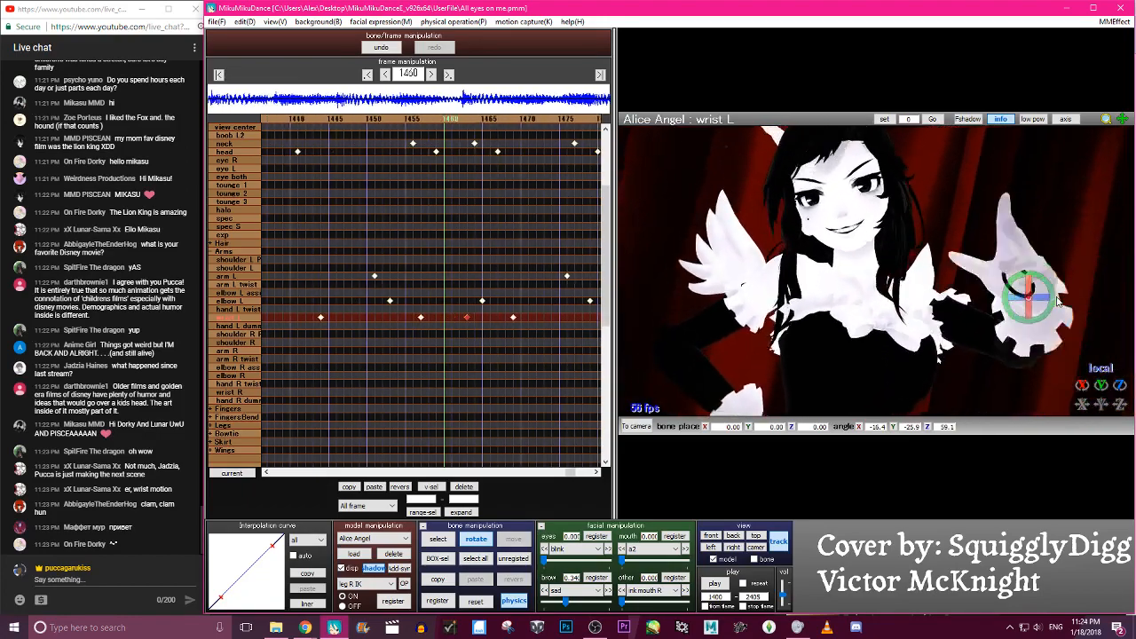
pyautogui.press('Right')
pyautogui.press('Right')
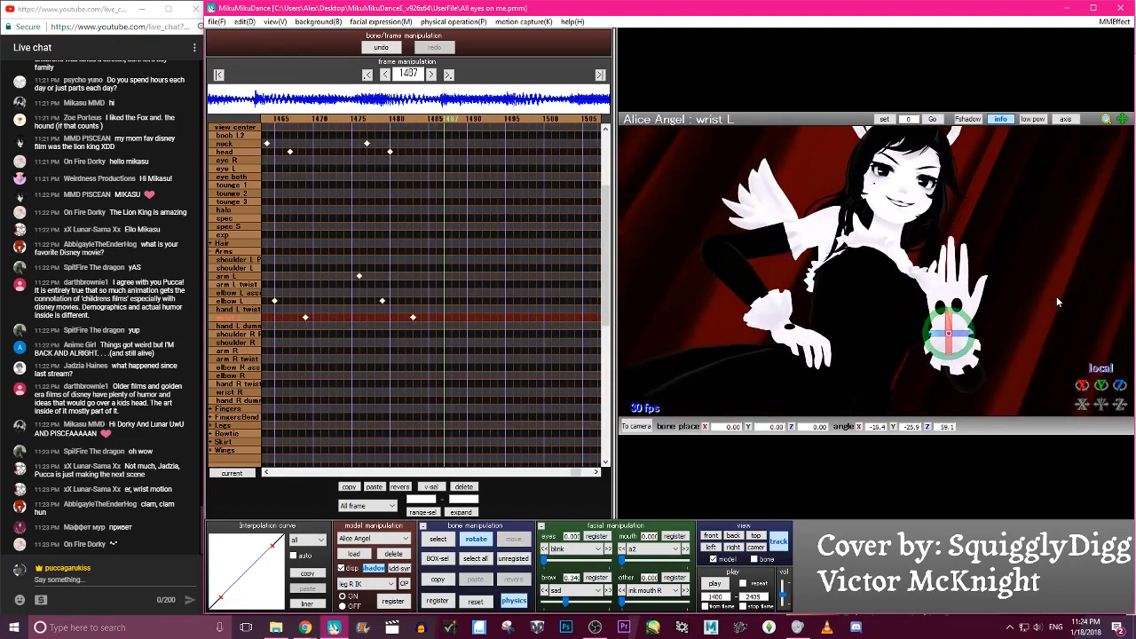
# Step back from frame 1487 to frame 1458 to examine how the wrist leads into the frame 1463 pose
pyautogui.press('Left')
pyautogui.press('Left')
pyautogui.press('Left')
pyautogui.press('Left')
pyautogui.press('Left')
pyautogui.press('Left')
pyautogui.press('Left')
pyautogui.press('Left')
pyautogui.press('Left')
pyautogui.press('Left')
pyautogui.press('Left')
pyautogui.press('Left')
pyautogui.press('Left')
pyautogui.press('Left')
pyautogui.press('Left')
pyautogui.press('Left')
pyautogui.press('Left')
pyautogui.press('Left')
pyautogui.press('Left')
pyautogui.press('Left')
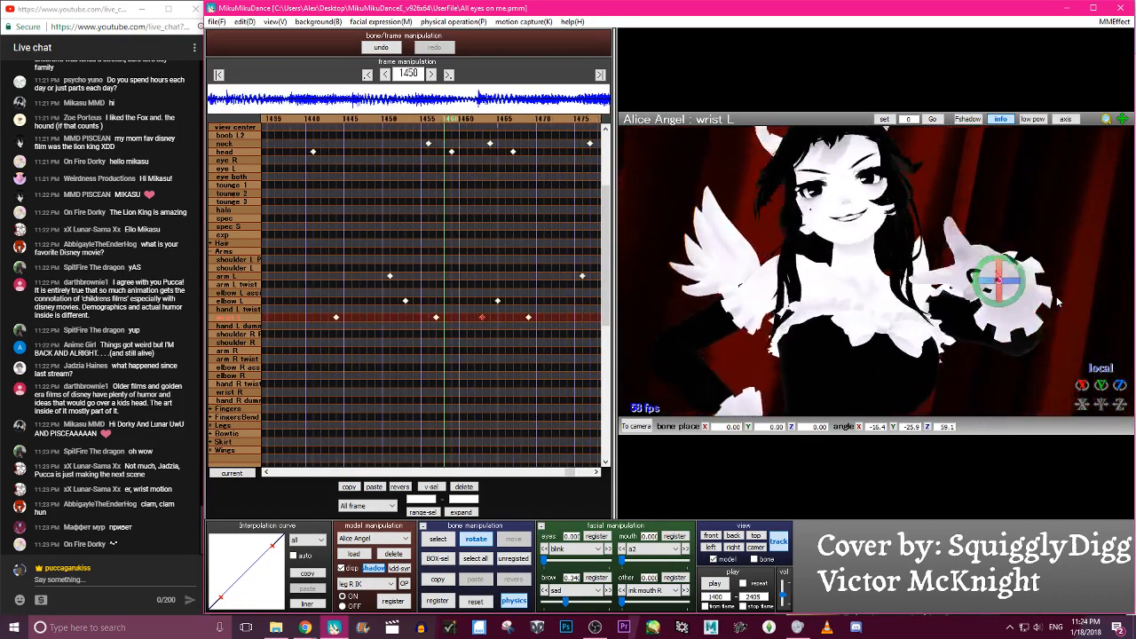
# Step back from frame 1458 to about frame 1406 to examine the left hand's movement leading into the retimed poses
pyautogui.press('Left')
pyautogui.press('Left')
pyautogui.press('Left')
pyautogui.press('Left')
pyautogui.press('Left')
pyautogui.press('Left')
pyautogui.press('Left')
pyautogui.press('Left')
pyautogui.press('Left')
pyautogui.press('Left')
pyautogui.press('Left')
pyautogui.press('Left')
pyautogui.press('Left')
pyautogui.press('Left')
pyautogui.press('Left')
pyautogui.press('Left')
pyautogui.press('Left')
pyautogui.press('Left')
pyautogui.press('Left')
pyautogui.press('Left')
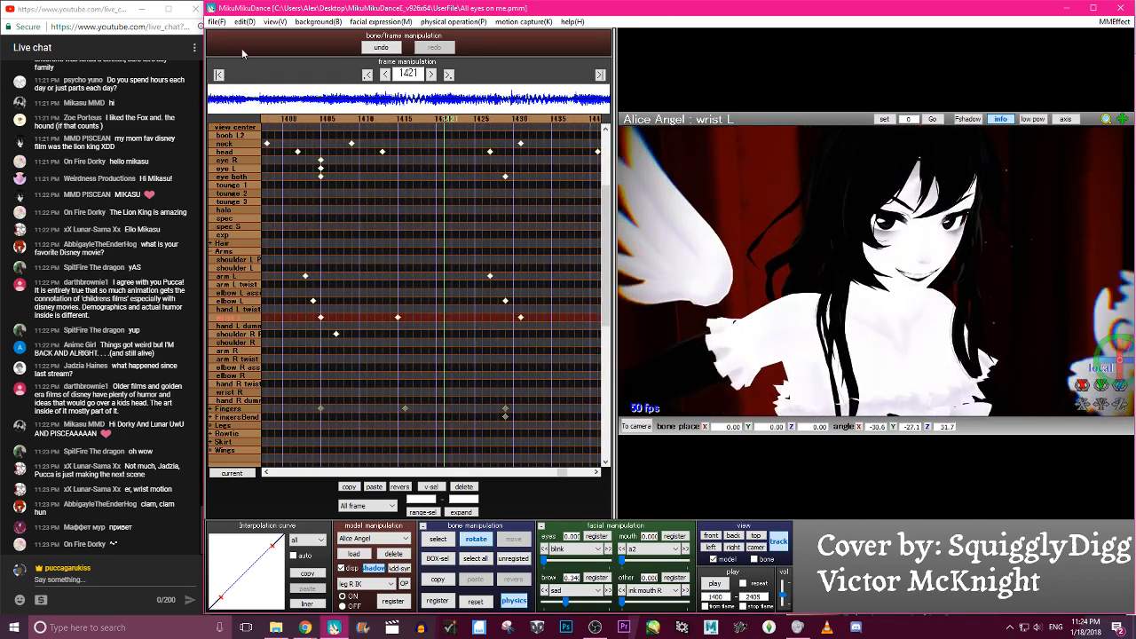
pyautogui.click(216, 21)
pyautogui.press('Escape')
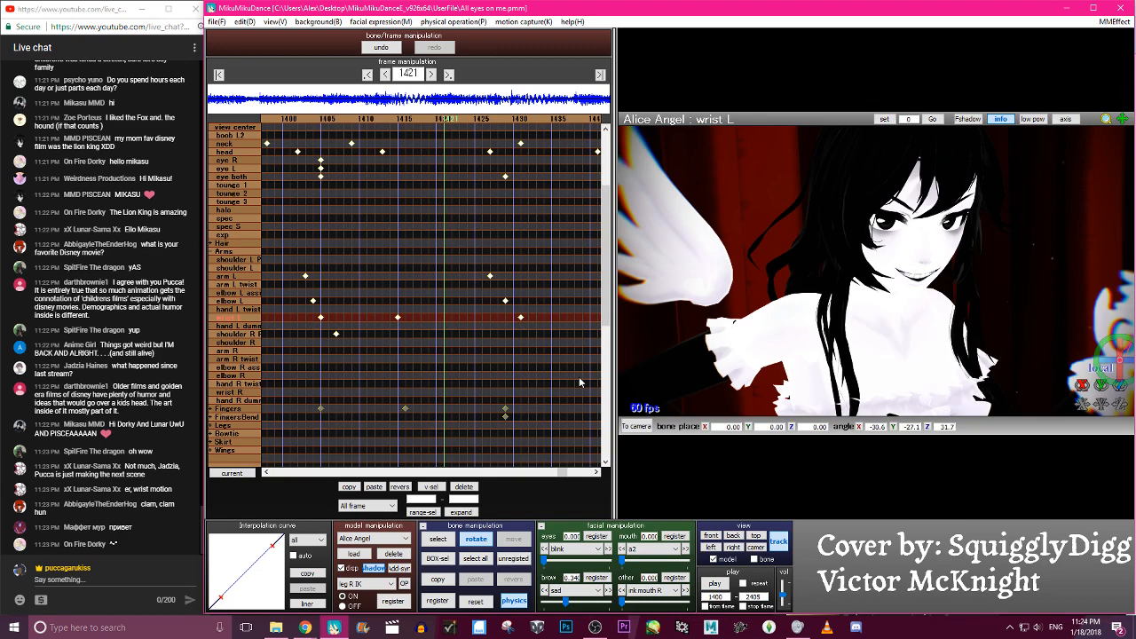
pyautogui.press('Left')
pyautogui.press('Left')
pyautogui.press('Left')
pyautogui.press('Left')
pyautogui.press('Left')
pyautogui.press('Left')
pyautogui.press('Left')
pyautogui.press('Left')
pyautogui.press('Left')
pyautogui.press('Left')
pyautogui.press('Left')
pyautogui.press('Left')
pyautogui.press('Left')
pyautogui.press('Left')
pyautogui.press('Left')
pyautogui.press('Left')
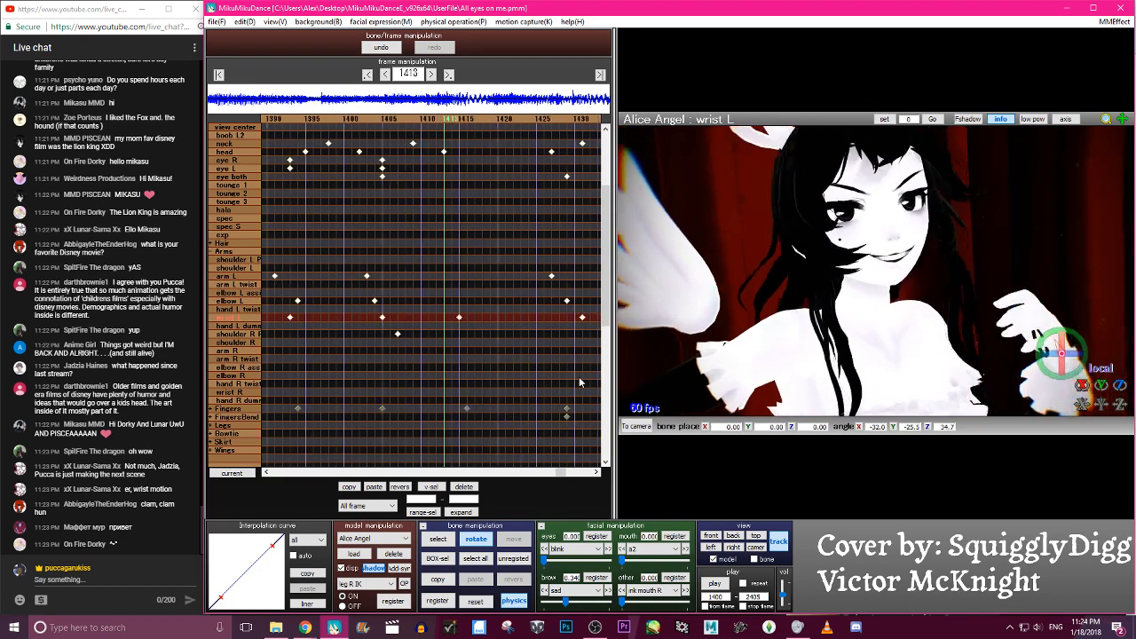
# Step forward from about frame 1406 to frame 1479 to examine the whole left arm and wrist motion
pyautogui.press('Right')
pyautogui.press('Right')
pyautogui.press('Right')
pyautogui.press('Right')
pyautogui.press('Right')
pyautogui.press('Right')
pyautogui.press('Right')
pyautogui.press('Right')
pyautogui.press('Right')
pyautogui.press('Right')
pyautogui.press('Right')
pyautogui.press('Right')
pyautogui.press('Right')
pyautogui.press('Right')
pyautogui.press('Right')
pyautogui.press('Right')
pyautogui.press('Right')
pyautogui.press('Right')
pyautogui.press('Right')
pyautogui.press('Right')
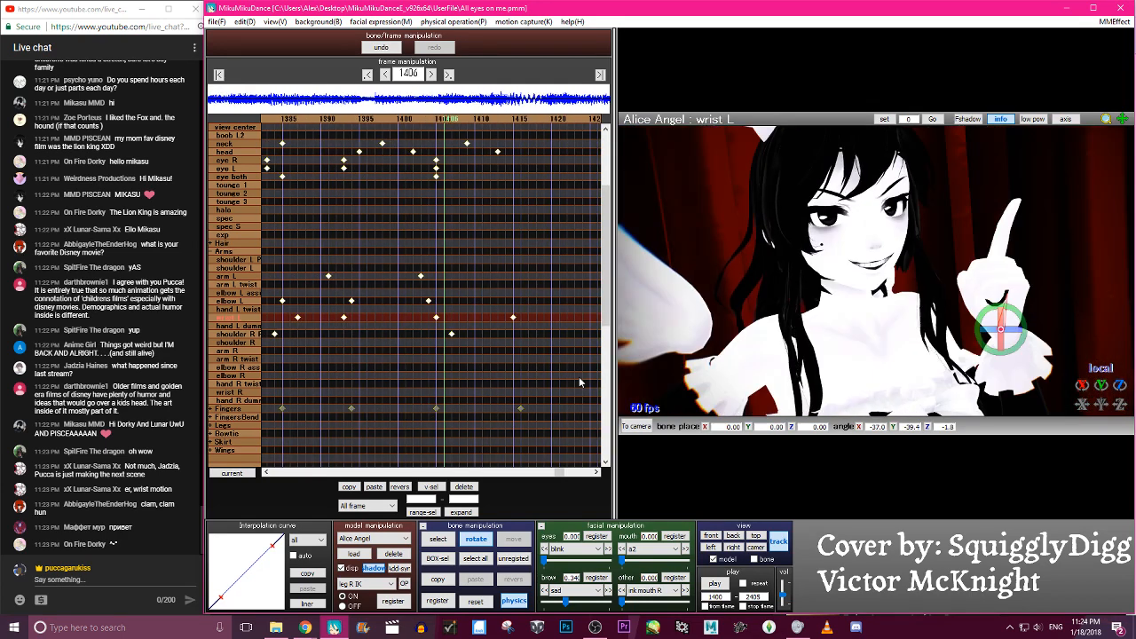
pyautogui.press('Right')
pyautogui.press('Right')
pyautogui.press('Right')
pyautogui.press('Right')
pyautogui.press('Right')
pyautogui.press('Right')
pyautogui.press('Right')
pyautogui.press('Right')
pyautogui.press('Right')
pyautogui.press('Right')
pyautogui.press('Right')
pyautogui.press('Right')
pyautogui.press('Right')
pyautogui.press('Right')
pyautogui.press('Right')
pyautogui.press('Right')
pyautogui.press('Right')
pyautogui.press('Right')
pyautogui.press('Right')
pyautogui.press('Right')
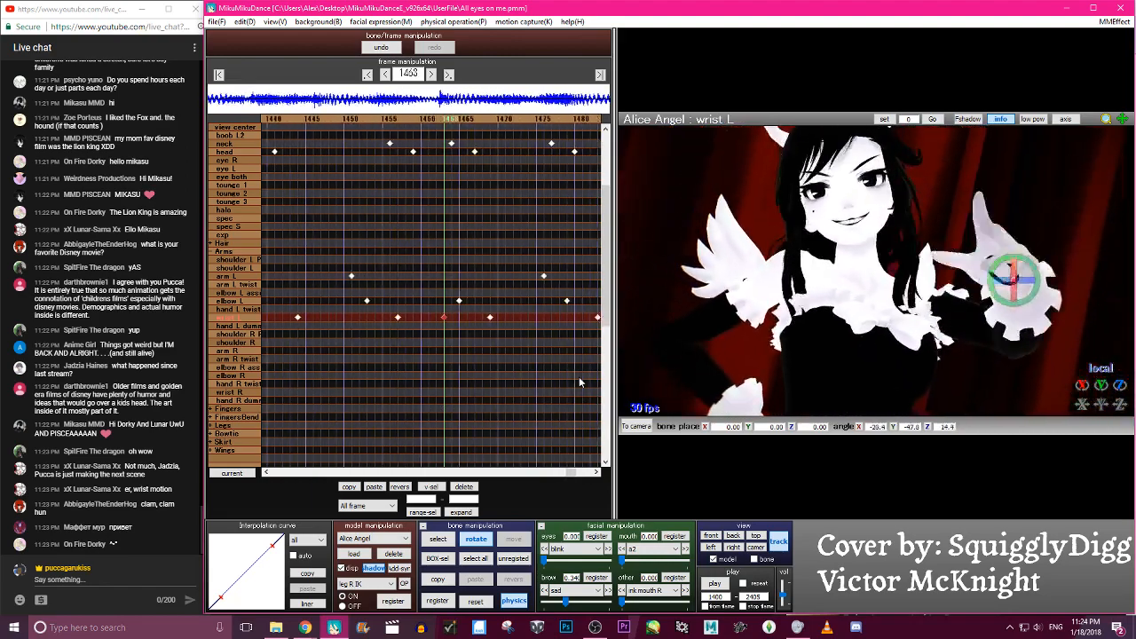
# Step back from frame 1479 to frame 1465 to examine how the left arm and shoulder move together
pyautogui.press('Left')
pyautogui.press('Left')
pyautogui.press('Left')
pyautogui.press('Left')
pyautogui.press('Left')
pyautogui.press('Left')
pyautogui.press('Left')
pyautogui.press('Left')
pyautogui.press('Left')
pyautogui.press('Left')
pyautogui.press('Left')
pyautogui.press('Left')
pyautogui.press('Left')
pyautogui.press('Left')
pyautogui.press('Left')
pyautogui.press('Left')
pyautogui.press('Left')
pyautogui.press('Left')
pyautogui.press('Left')
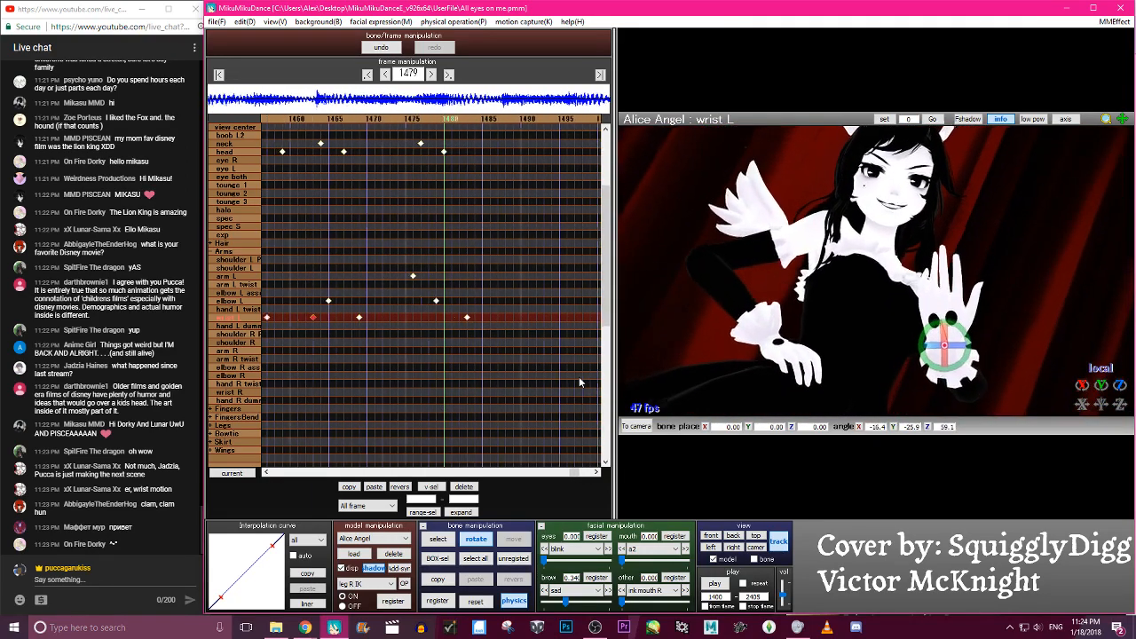
# Select the shoulder L bone and register its existing pose at frame 1451, in line with the arm L keyframe
pyautogui.press('c')
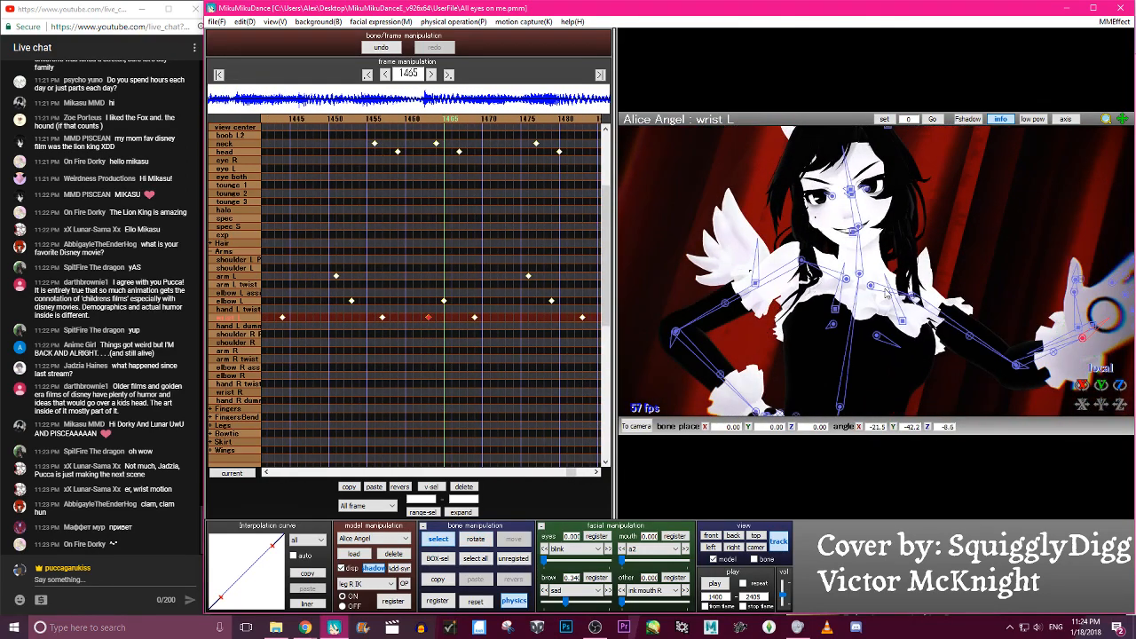
pyautogui.click(870, 287)
pyautogui.press('Left')
pyautogui.press('Left')
pyautogui.press('Left')
pyautogui.press('Left')
pyautogui.press('Left')
pyautogui.press('Left')
pyautogui.press('Left')
pyautogui.press('Left')
pyautogui.press('Left')
pyautogui.press('Left')
pyautogui.press('Left')
pyautogui.press('Left')
pyautogui.press('Left')
pyautogui.press('Left')
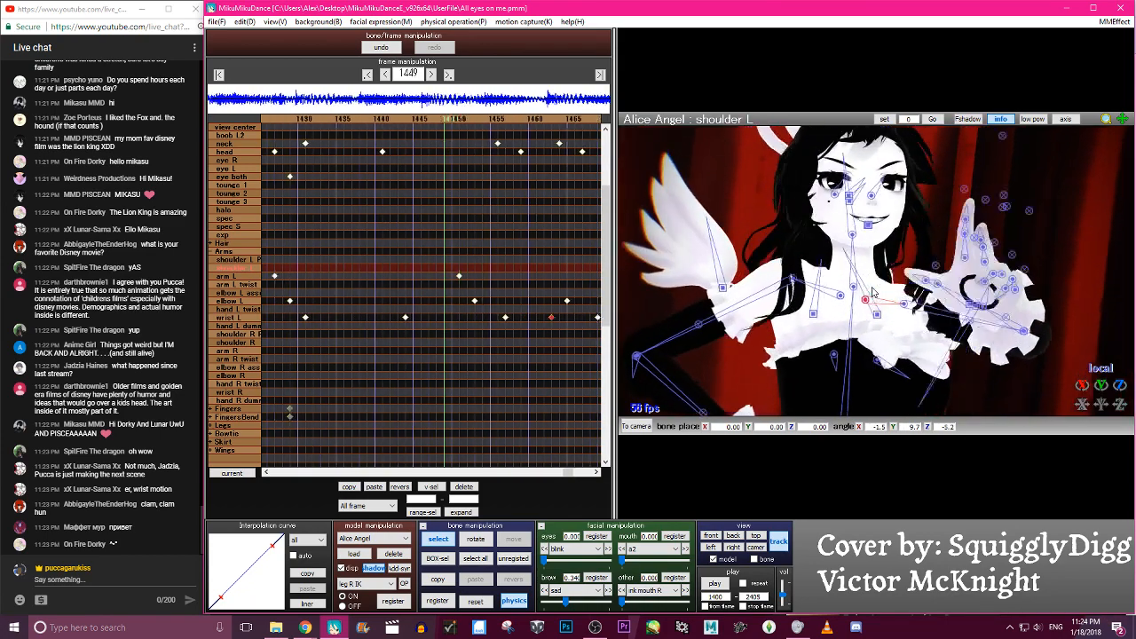
# At frame 1470, rotate the shoulder L bone to follow the extended left arm and register the pose
pyautogui.press('Right')
pyautogui.press('Right')
pyautogui.press('Right')
pyautogui.press('Right')
pyautogui.press('Right')
pyautogui.press('Right')
pyautogui.press('Right')
pyautogui.press('Right')
pyautogui.press('Right')
pyautogui.press('Right')
pyautogui.press('Right')
pyautogui.press('Right')
pyautogui.press('Right')
pyautogui.press('Right')
pyautogui.press('Right')
pyautogui.press('Right')
pyautogui.press('Right')
pyautogui.press('Right')
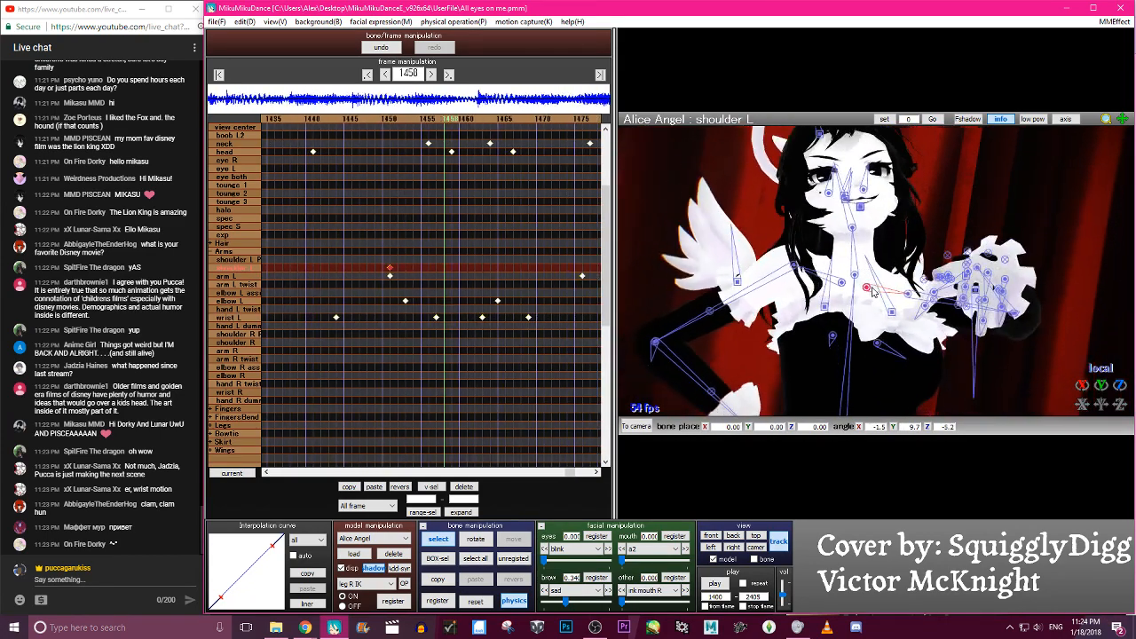
pyautogui.press('x')
pyautogui.moveTo(893, 277)
pyautogui.mouseDown()
pyautogui.moveTo(866, 281)
pyautogui.moveTo(874, 260)
pyautogui.moveTo(899, 267)
pyautogui.mouseUp()
# Step through the frames around 1451 to 1470 to examine the left shoulder's motion between its two keyframes
pyautogui.press('Left')
pyautogui.press('Left')
pyautogui.press('Left')
pyautogui.press('Left')
pyautogui.press('Left')
pyautogui.press('Left')
pyautogui.press('Left')
pyautogui.press('Left')
pyautogui.press('Left')
pyautogui.press('Left')
pyautogui.press('Left')
pyautogui.press('Left')
pyautogui.press('Left')
pyautogui.press('Left')
pyautogui.press('Left')
pyautogui.press('Left')
pyautogui.press('Left')
pyautogui.press('Left')
pyautogui.press('Left')
pyautogui.press('Left')
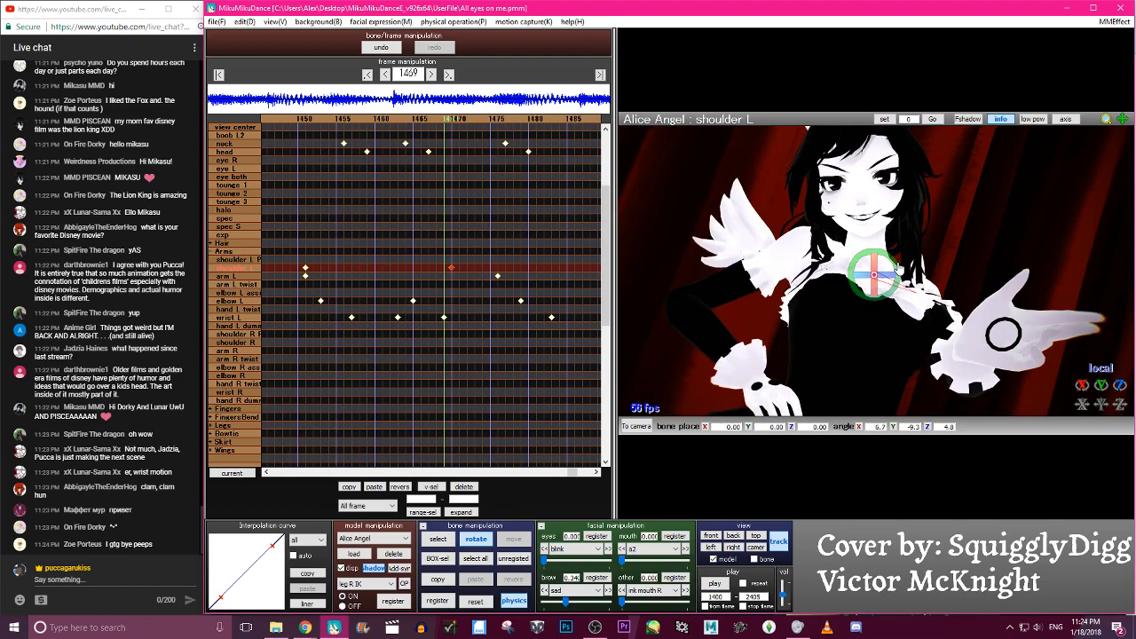
# Step forward from frame 1469 to frame 1487 to examine how the left shoulder holds after its keyframe at 1470
pyautogui.press('Right')
pyautogui.press('Right')
pyautogui.press('Right')
pyautogui.press('Right')
pyautogui.press('Right')
pyautogui.press('Right')
pyautogui.press('Right')
pyautogui.press('Right')
pyautogui.press('Right')
pyautogui.press('Right')
pyautogui.press('Right')
pyautogui.press('Right')
pyautogui.press('Right')
pyautogui.press('Right')
pyautogui.press('Right')
pyautogui.press('Right')
pyautogui.press('Right')
pyautogui.press('Right')
pyautogui.press('Right')
pyautogui.press('Right')
pyautogui.press('Right')
pyautogui.press('Right')
pyautogui.press('Right')
pyautogui.press('Right')
pyautogui.press('Right')
pyautogui.press('Right')
pyautogui.press('Right')
pyautogui.press('Right')
pyautogui.press('Right')
pyautogui.press('Right')
pyautogui.press('Right')
pyautogui.press('Right')
pyautogui.press('Right')
pyautogui.press('Right')
pyautogui.press('Right')
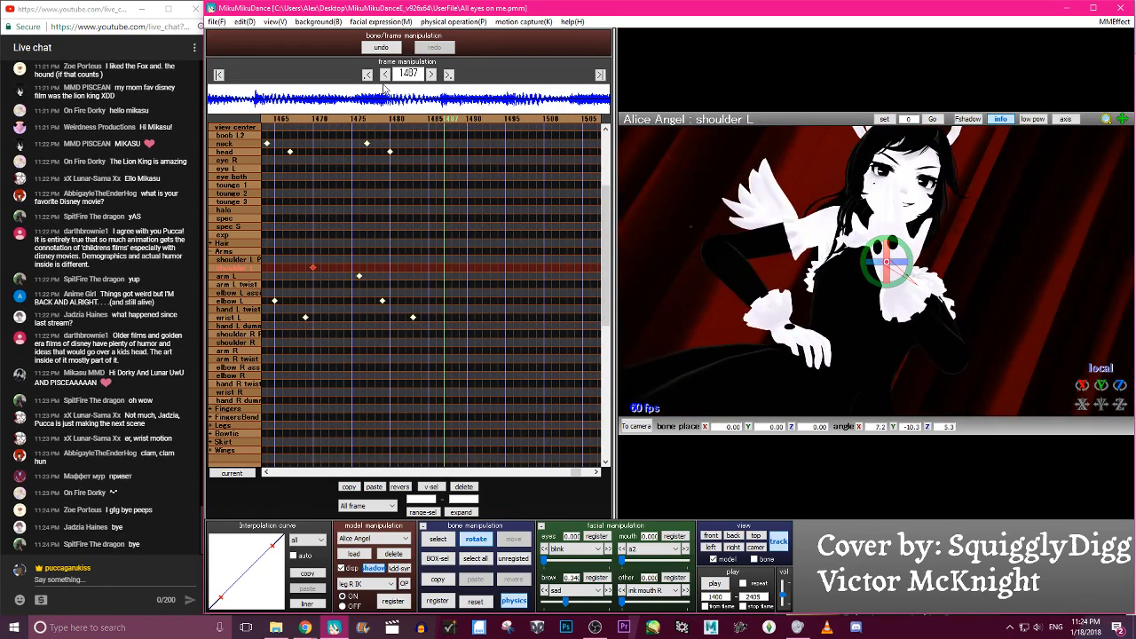
# Copy the shoulder L keyframe at frame 1451 and paste it at frame 1485
pyautogui.press('Left')
pyautogui.press('Left')
pyautogui.press('Left')
pyautogui.press('Left')
pyautogui.press('Left')
pyautogui.press('Left')
pyautogui.press('Left')
pyautogui.press('Left')
pyautogui.press('Left')
pyautogui.press('Left')
pyautogui.press('Left')
pyautogui.press('Left')
pyautogui.press('Left')
pyautogui.press('Left')
pyautogui.press('Left')
pyautogui.press('Left')
pyautogui.press('Left')
pyautogui.press('Left')
pyautogui.press('Left')
pyautogui.press('Left')
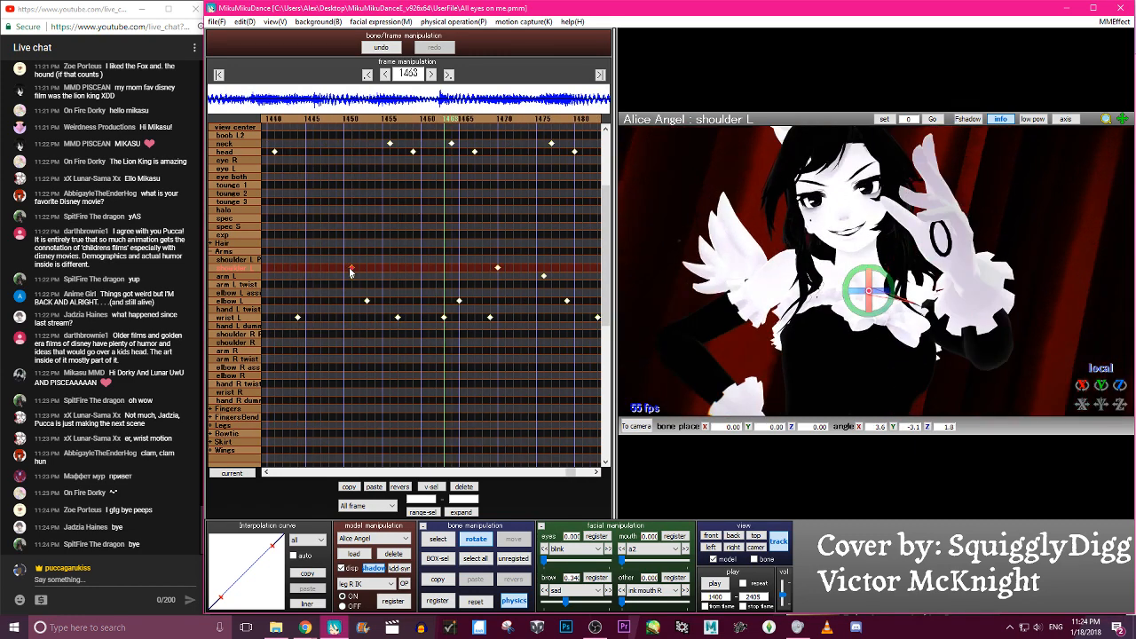
pyautogui.press('Right')
pyautogui.press('Right')
pyautogui.press('Right')
pyautogui.press('Right')
pyautogui.press('Right')
pyautogui.press('Right')
pyautogui.press('Right')
pyautogui.press('Right')
pyautogui.press('Right')
pyautogui.press('Right')
pyautogui.press('Right')
pyautogui.press('Right')
pyautogui.press('Right')
pyautogui.press('Right')
pyautogui.press('Right')
pyautogui.press('Right')
pyautogui.press('Right')
pyautogui.press('Right')
pyautogui.press('Right')
pyautogui.press('Right')
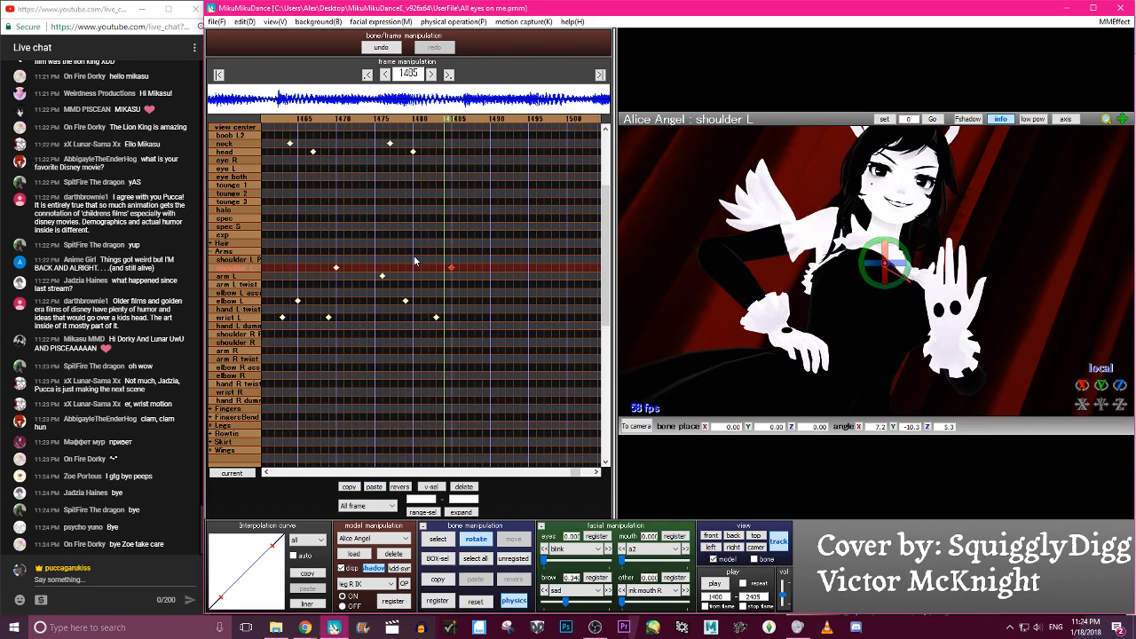
# Shift the shoulder L keyframes at frames 1470 and 1485 four frames earlier, to 1466 and 1481
pyautogui.press('Left')
pyautogui.press('Left')
pyautogui.press('Left')
pyautogui.press('Left')
pyautogui.press('Left')
pyautogui.press('Left')
pyautogui.press('Left')
pyautogui.press('Left')
pyautogui.press('Left')
pyautogui.press('Left')
pyautogui.press('Left')
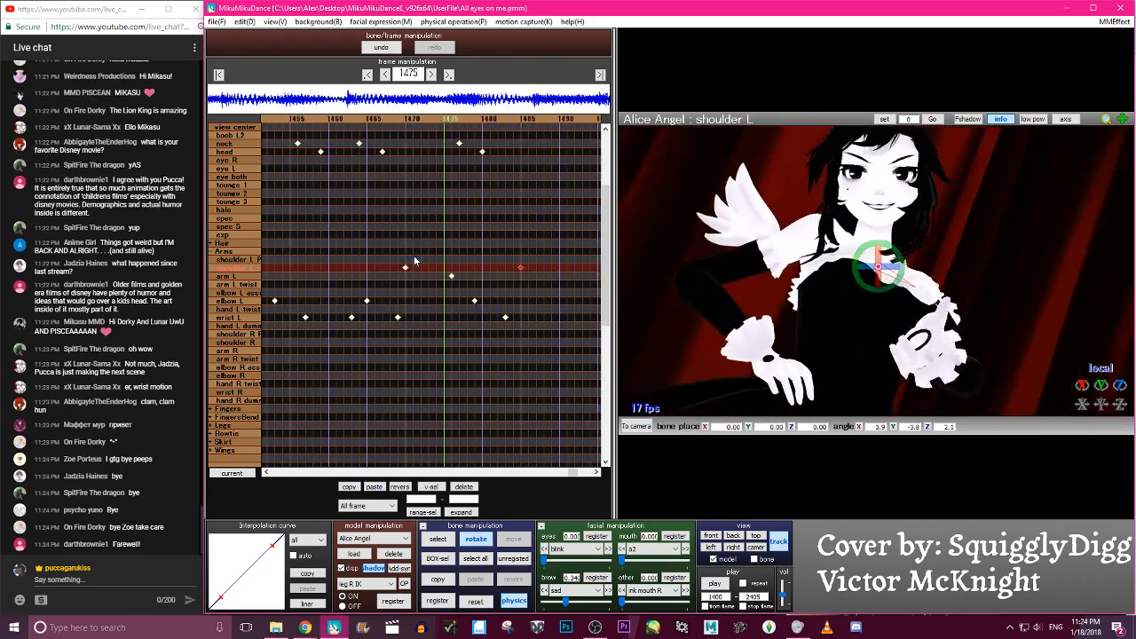
pyautogui.press('Left')
pyautogui.press('Left')
pyautogui.press('Left')
pyautogui.moveTo(436, 268); pyautogui.dragTo(405, 266)
pyautogui.moveTo(551, 268); pyautogui.dragTo(534, 266)
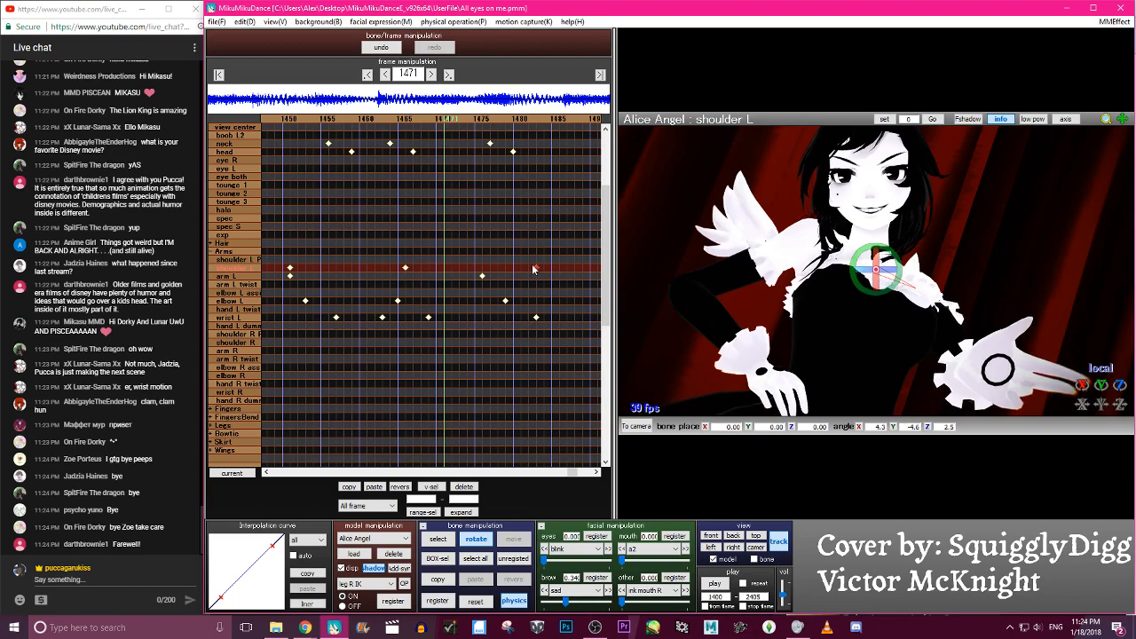
# Select the arm L bone and step through the frames from 1448 to 1487 to examine the retimed left shoulder and arm motion
pyautogui.press('Down')
pyautogui.press('Left')
pyautogui.press('Left')
pyautogui.press('Left')
pyautogui.press('Left')
pyautogui.press('Left')
pyautogui.press('Left')
pyautogui.press('Left')
pyautogui.press('Left')
pyautogui.press('Left')
pyautogui.press('Left')
pyautogui.press('Left')
pyautogui.press('Left')
pyautogui.press('Left')
pyautogui.press('Left')
pyautogui.press('Left')
pyautogui.press('Left')
pyautogui.press('Left')
pyautogui.press('Left')
pyautogui.press('Left')
pyautogui.press('Left')
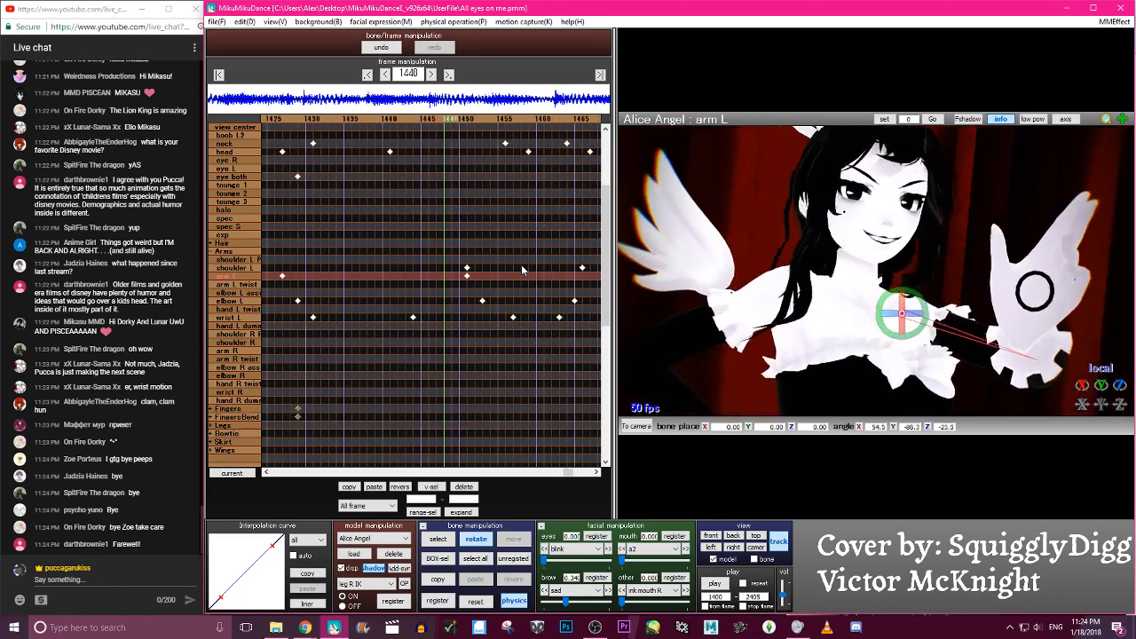
pyautogui.press('Right')
pyautogui.press('Right')
pyautogui.press('Right')
pyautogui.press('Right')
pyautogui.press('Right')
pyautogui.press('Right')
pyautogui.press('Right')
pyautogui.press('Right')
pyautogui.press('Right')
pyautogui.press('Right')
pyautogui.press('Right')
pyautogui.press('Right')
pyautogui.press('Right')
pyautogui.press('Right')
pyautogui.press('Right')
pyautogui.press('Right')
pyautogui.press('Right')
pyautogui.press('Right')
pyautogui.press('Right')
pyautogui.press('Right')
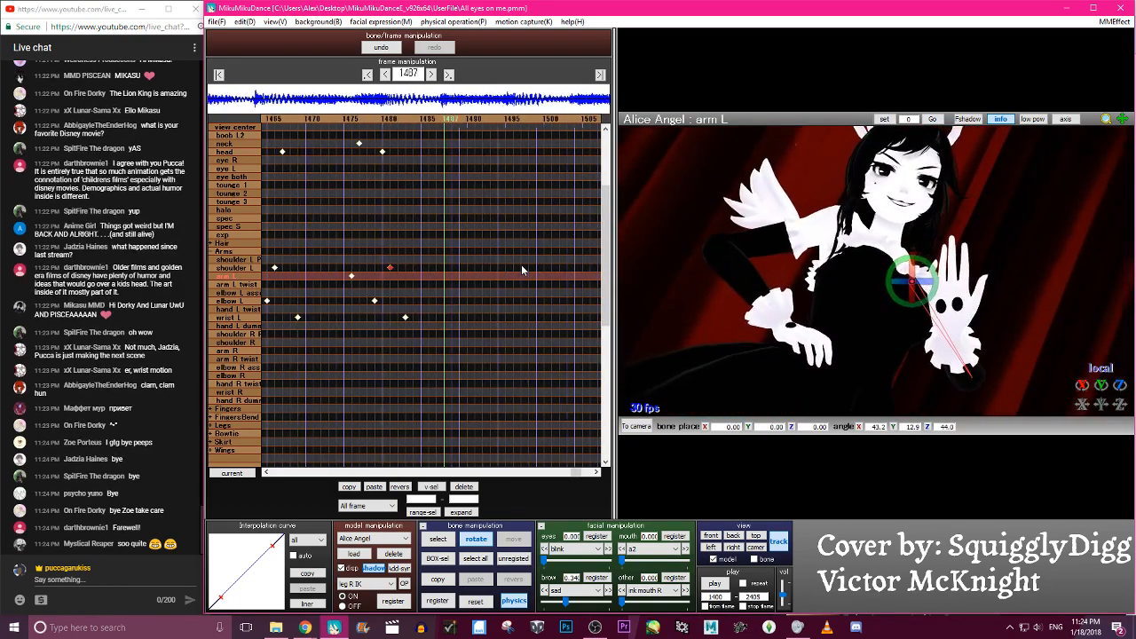
# Step backward through the frames from 1488 to examine the left arm and shoulder motion
pyautogui.press('Left')
pyautogui.press('Left')
pyautogui.press('Left')
pyautogui.press('Left')
pyautogui.press('Left')
pyautogui.press('Left')
pyautogui.press('Left')
pyautogui.press('Left')
pyautogui.press('Left')
pyautogui.press('Left')
pyautogui.press('Left')
pyautogui.press('Left')
pyautogui.press('Left')
pyautogui.press('Left')
pyautogui.press('Left')
pyautogui.press('Left')
pyautogui.press('Left')
# Shift the shoulder L keyframe at frame 1481 five frames earlier, to 1476, in line with the arm L keyframe
pyautogui.press('Right')
pyautogui.press('Right')
pyautogui.press('Right')
pyautogui.press('Right')
pyautogui.press('Right')
pyautogui.press('Right')
pyautogui.press('Right')
pyautogui.press('Right')
pyautogui.press('Right')
pyautogui.press('Right')
pyautogui.press('Right')
pyautogui.press('Right')
pyautogui.press('Right')
pyautogui.moveTo(423, 266); pyautogui.dragTo(400, 269)
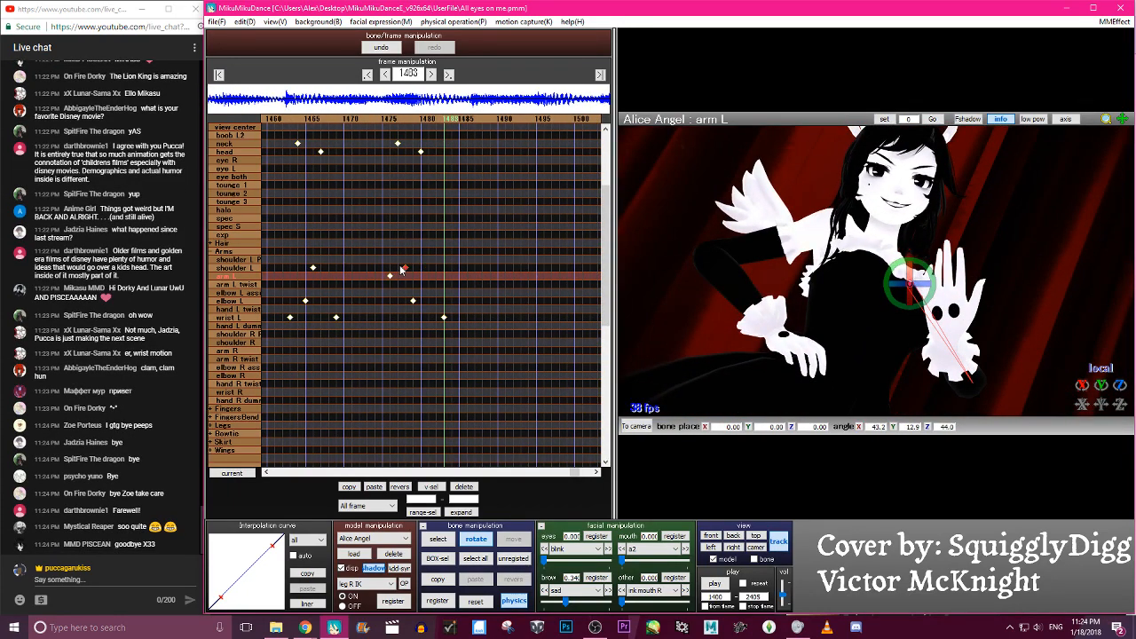
# Select the arm L twist bone and step back and forth through the frames before 1482 to examine the retimed left shoulder
pyautogui.press('Down')
pyautogui.press('Left')
pyautogui.press('Left')
pyautogui.press('Left')
pyautogui.press('Left')
pyautogui.press('Left')
pyautogui.press('Left')
pyautogui.press('Left')
pyautogui.press('Left')
pyautogui.press('Left')
pyautogui.press('Left')
pyautogui.press('Left')
pyautogui.press('Left')
pyautogui.press('Left')
pyautogui.press('Left')
pyautogui.press('Left')
pyautogui.press('Left')
pyautogui.press('Left')
pyautogui.press('Left')
pyautogui.press('Left')
pyautogui.press('Left')
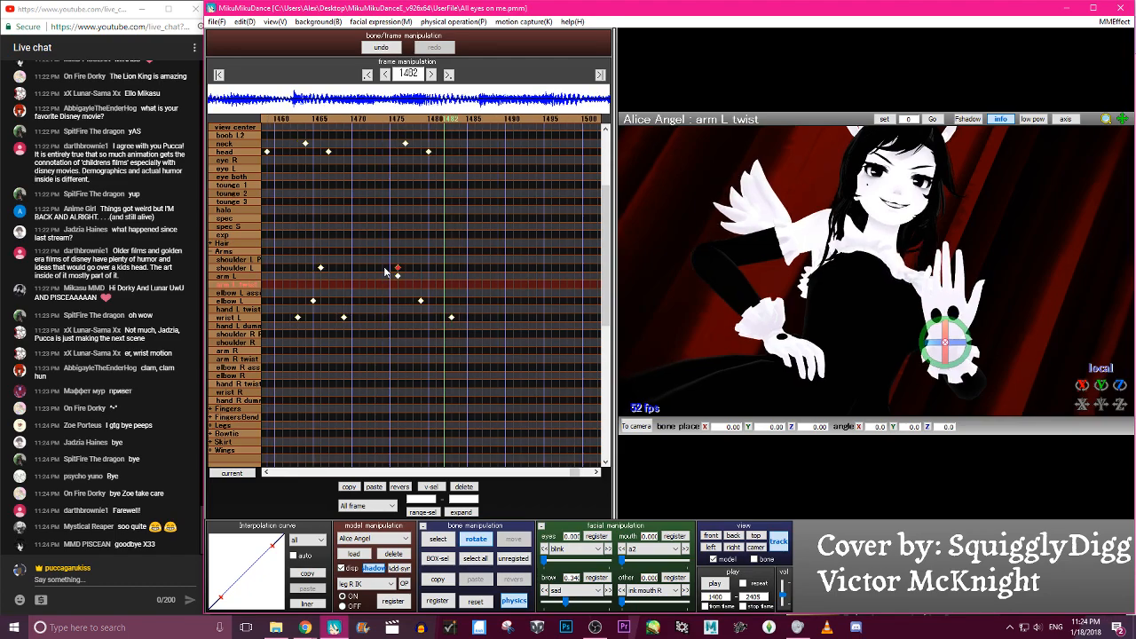
pyautogui.press('Right')
pyautogui.press('Right')
pyautogui.press('Right')
pyautogui.press('Right')
pyautogui.press('Right')
pyautogui.press('Right')
pyautogui.press('Right')
pyautogui.press('Right')
pyautogui.press('Right')
pyautogui.press('Right')
pyautogui.press('Right')
pyautogui.press('Right')
pyautogui.press('Right')
pyautogui.press('Right')
pyautogui.press('Right')
pyautogui.press('Right')
pyautogui.press('Right')
pyautogui.press('Right')
pyautogui.press('Right')
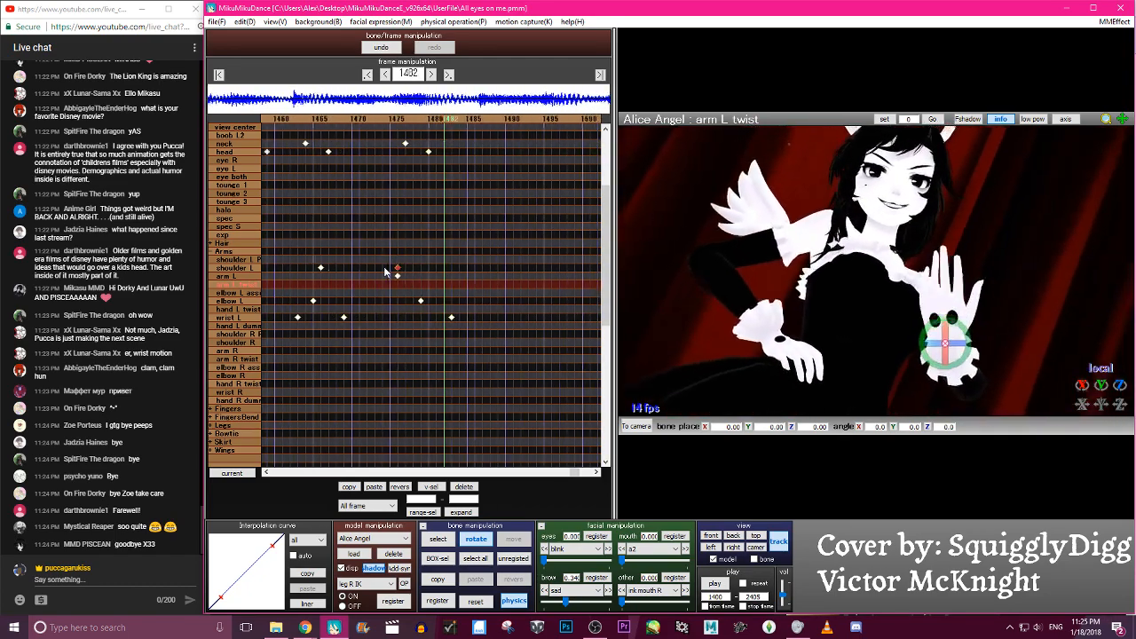
# Try moving the shoulder L keyframe at frame 1466 three frames earlier, to 1463
pyautogui.press('Left')
pyautogui.press('Left')
pyautogui.press('Left')
pyautogui.press('Left')
pyautogui.press('Left')
pyautogui.press('Left')
pyautogui.press('Left')
pyautogui.press('Left')
pyautogui.press('Left')
pyautogui.press('Left')
pyautogui.press('Left')
pyautogui.press('Left')
pyautogui.press('Left')
pyautogui.press('Left')
pyautogui.press('Left')
pyautogui.press('Left')
pyautogui.press('Left')
pyautogui.press('Left')
pyautogui.press('Left')
pyautogui.press('Left')
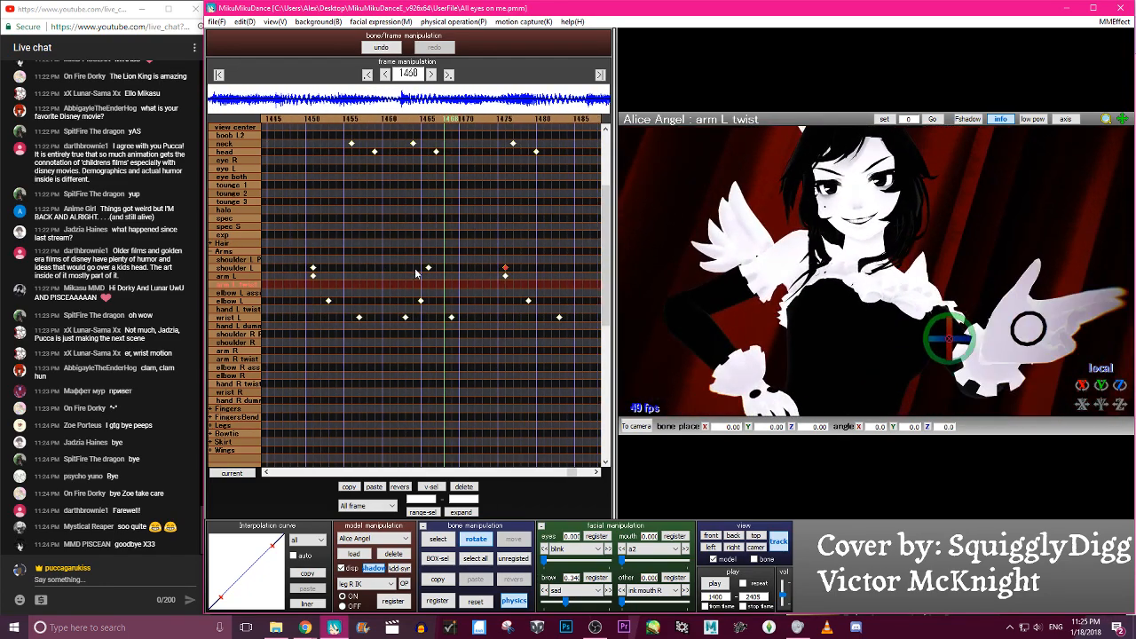
pyautogui.moveTo(430, 270); pyautogui.dragTo(402, 267)
# Select the three shoulder L keyframes from 1451 to 1476 and reshape their interpolation curve into a smooth S-curve
pyautogui.moveTo(304, 258); pyautogui.dragTo(511, 271)
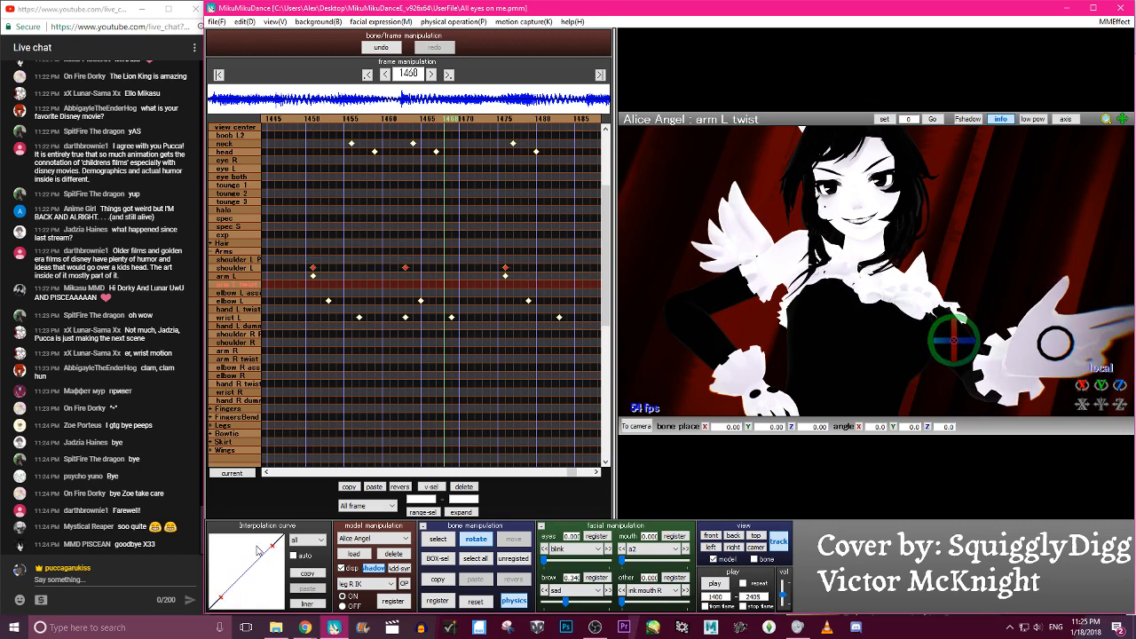
pyautogui.moveTo(272, 545); pyautogui.dragTo(251, 544)
pyautogui.moveTo(217, 602); pyautogui.dragTo(250, 597)
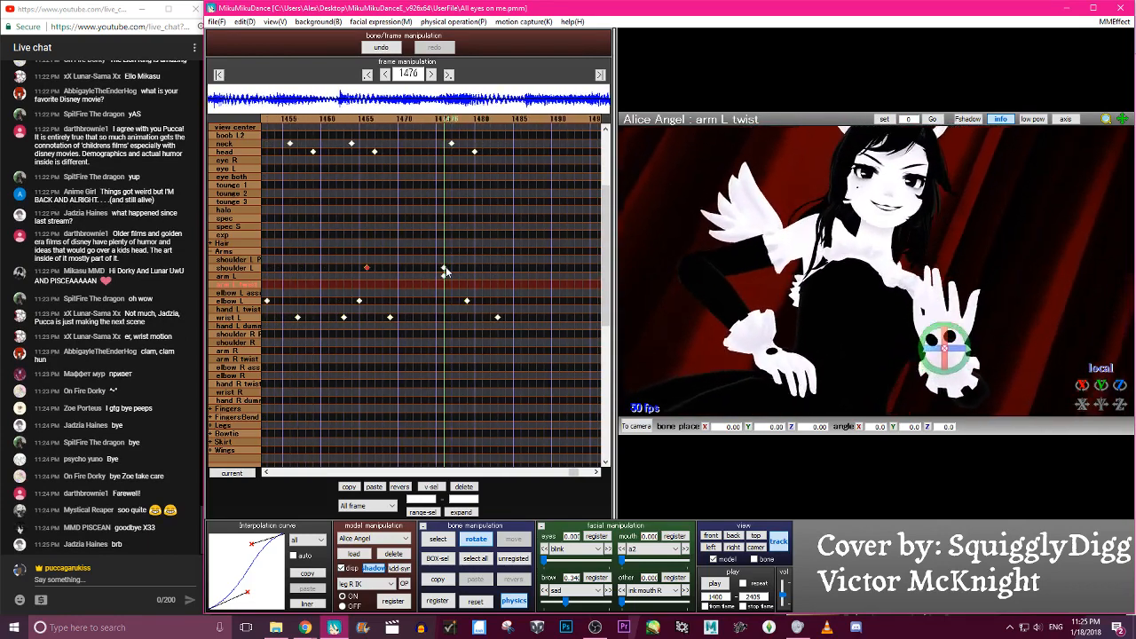
# Rotate the elbow L bone slightly at frame 1465 and register its keyframe
pyautogui.press('Left')
pyautogui.press('Left')
pyautogui.press('Left')
pyautogui.press('Left')
pyautogui.press('Left')
pyautogui.press('Left')
pyautogui.press('Left')
pyautogui.press('Left')
pyautogui.press('Left')
pyautogui.press('Left')
pyautogui.press('Left')
pyautogui.press('Left')
pyautogui.press('c')
pyautogui.click(970, 353)
pyautogui.press('x')
pyautogui.moveTo(970, 354); pyautogui.dragTo(972, 358)
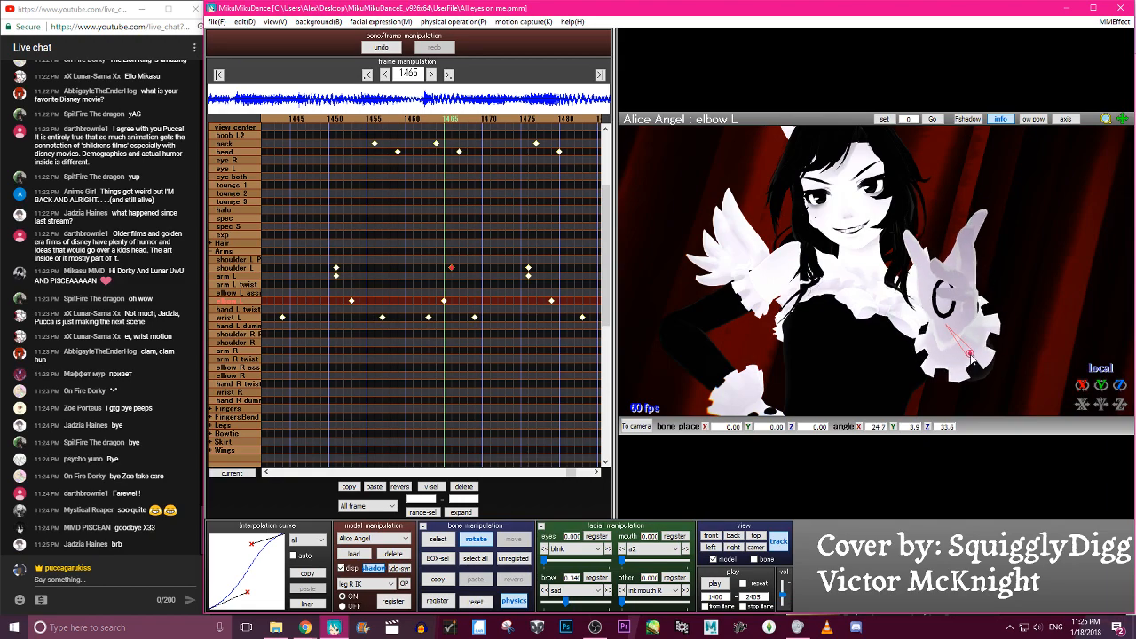
pyautogui.press('Return')
# Step through the frames from 1463 to 1486 to examine the left arm motion with the adjusted elbow
pyautogui.press('Left')
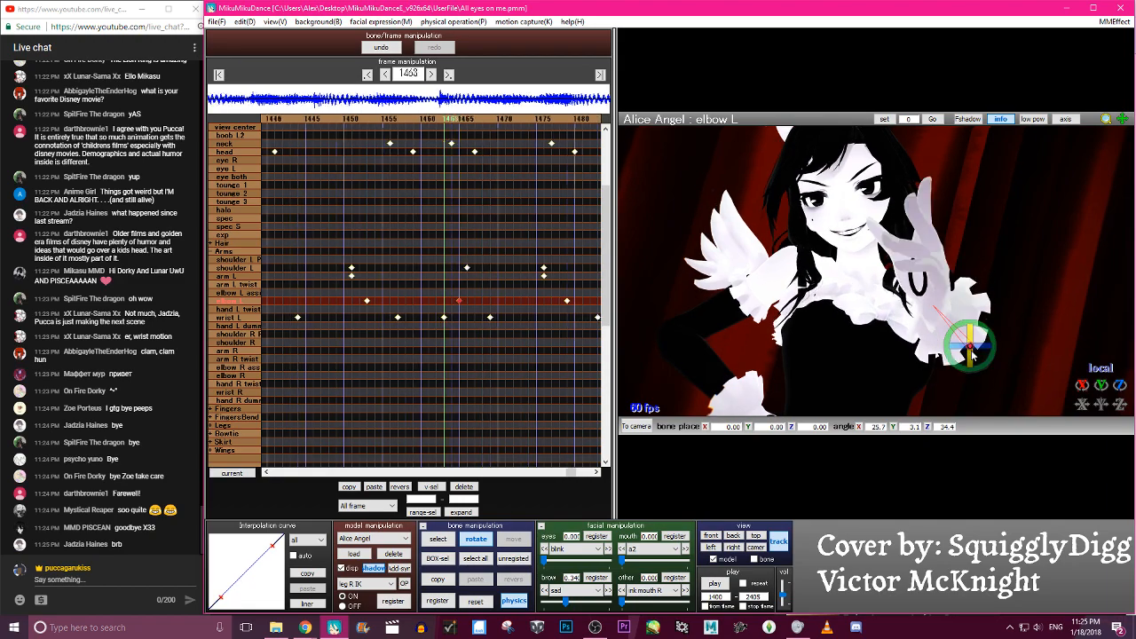
pyautogui.press('Right')
pyautogui.press('Right')
pyautogui.press('Right')
pyautogui.press('Right')
pyautogui.press('Right')
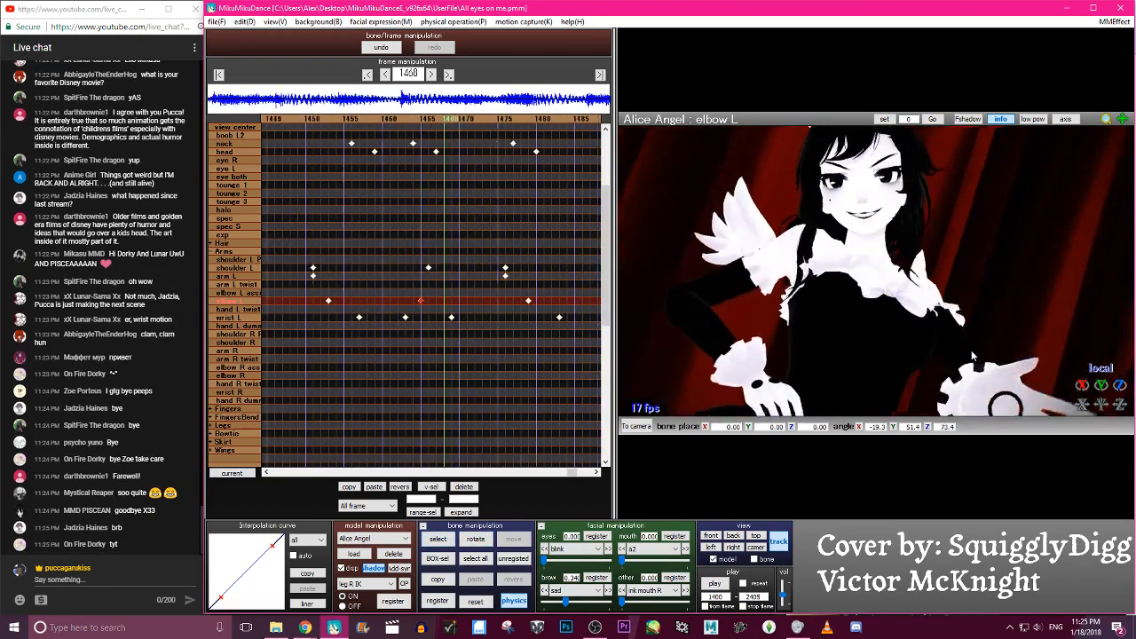
pyautogui.press('Right')
pyautogui.press('Right')
pyautogui.press('Right')
pyautogui.press('Right')
pyautogui.press('Right')
pyautogui.press('Right')
pyautogui.press('Right')
pyautogui.press('Right')
pyautogui.press('Right')
pyautogui.press('Right')
pyautogui.press('Right')
pyautogui.press('Right')
pyautogui.press('Right')
pyautogui.press('Right')
pyautogui.press('Right')
pyautogui.press('Right')
pyautogui.press('Right')
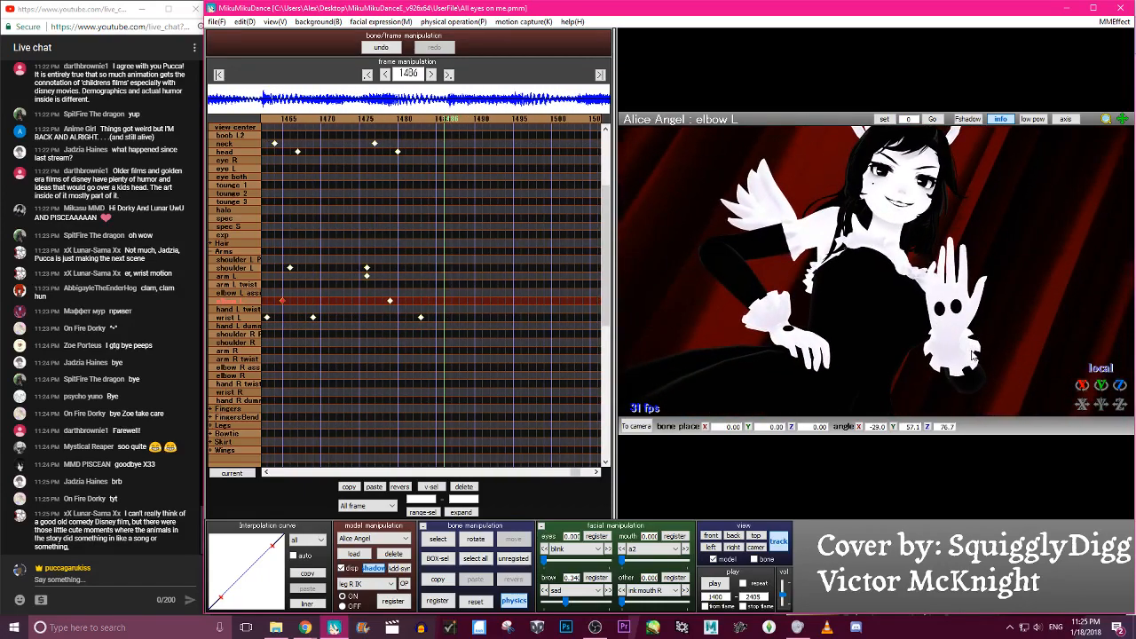
# Step back and forth through the frames leading up to 1486 to examine the left elbow movement
pyautogui.press('Left')
pyautogui.press('Left')
pyautogui.press('Left')
pyautogui.press('Left')
pyautogui.press('Left')
pyautogui.press('Left')
pyautogui.press('Left')
pyautogui.press('Left')
pyautogui.press('Left')
pyautogui.press('Left')
pyautogui.press('Left')
pyautogui.press('Left')
pyautogui.press('Left')
pyautogui.press('Left')
pyautogui.press('Right')
pyautogui.press('Right')
pyautogui.press('Right')
pyautogui.press('Right')
pyautogui.press('Right')
pyautogui.press('Right')
pyautogui.press('Right')
pyautogui.press('Right')
pyautogui.press('Right')
pyautogui.press('Right')
pyautogui.press('Right')
pyautogui.press('Right')
pyautogui.press('Right')
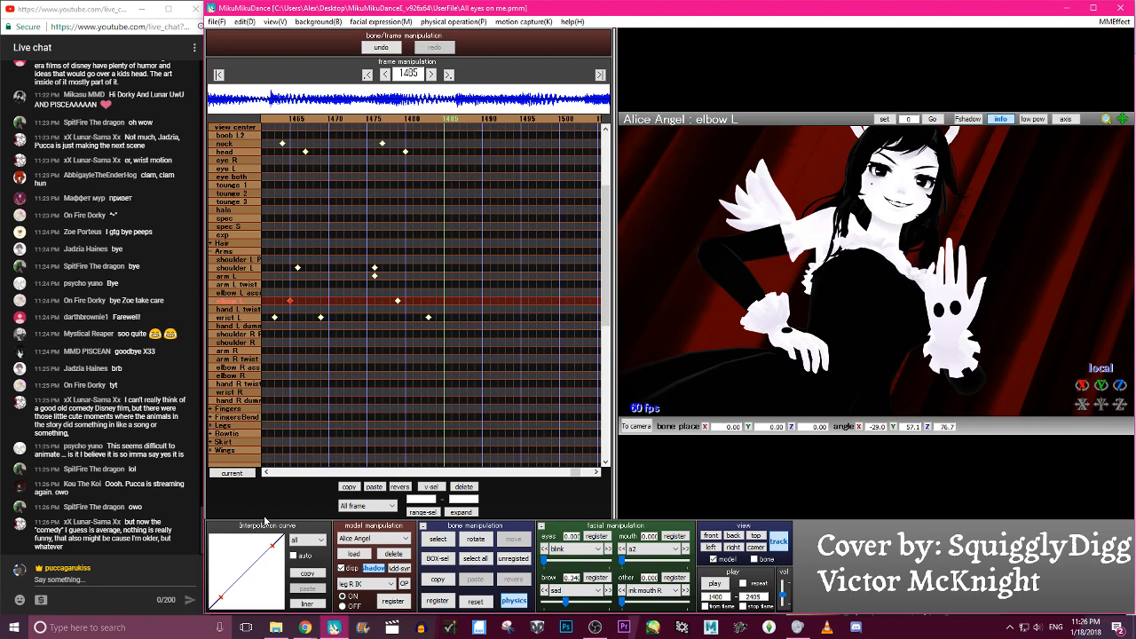
# Step back through the frames from 1485 and play the animation to review the left arm motion in real time
pyautogui.press('Left')
pyautogui.press('Left')
pyautogui.press('Left')
pyautogui.press('Left')
pyautogui.press('Left')
pyautogui.press('Left')
pyautogui.press('Left')
pyautogui.press('Left')
pyautogui.press('Left')
pyautogui.press('Left')
pyautogui.press('Left')
pyautogui.press('Left')
pyautogui.press('Left')
pyautogui.press('Left')
pyautogui.press('Left')
pyautogui.press('Left')
pyautogui.press('Left')
pyautogui.press('Left')
pyautogui.press('Left')
pyautogui.press('Left')
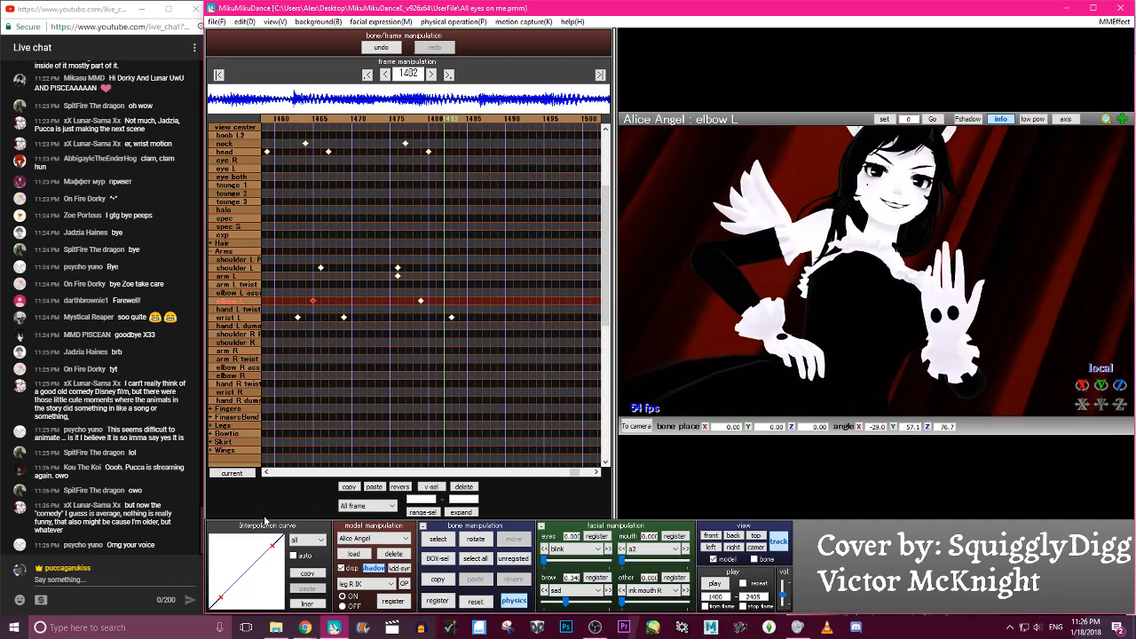
pyautogui.click(717, 584)
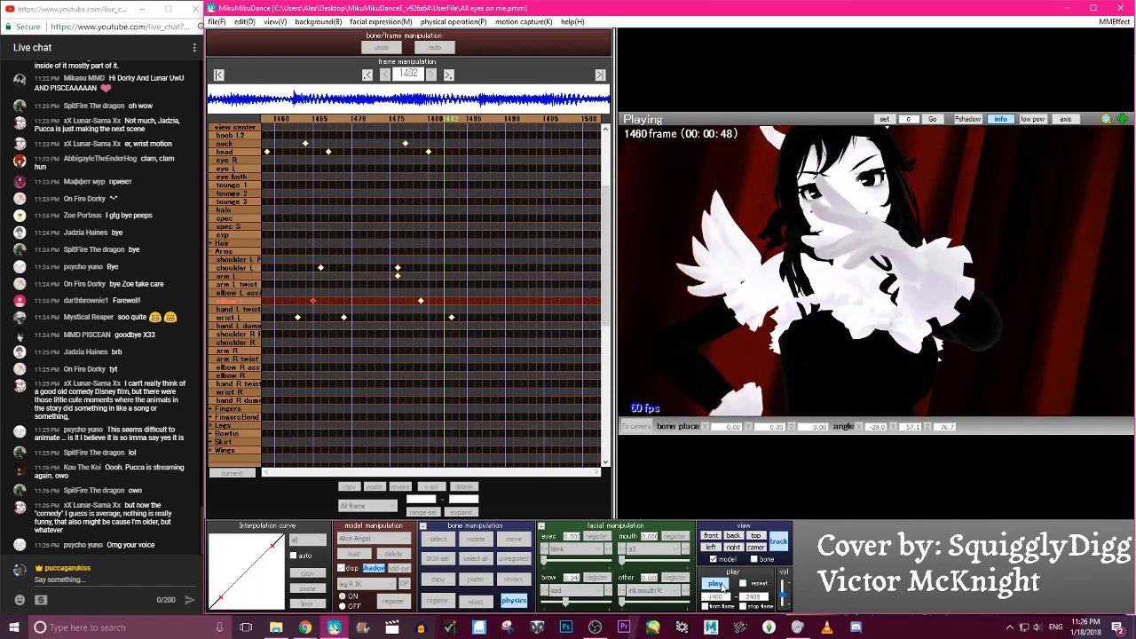
pyautogui.click(718, 584)
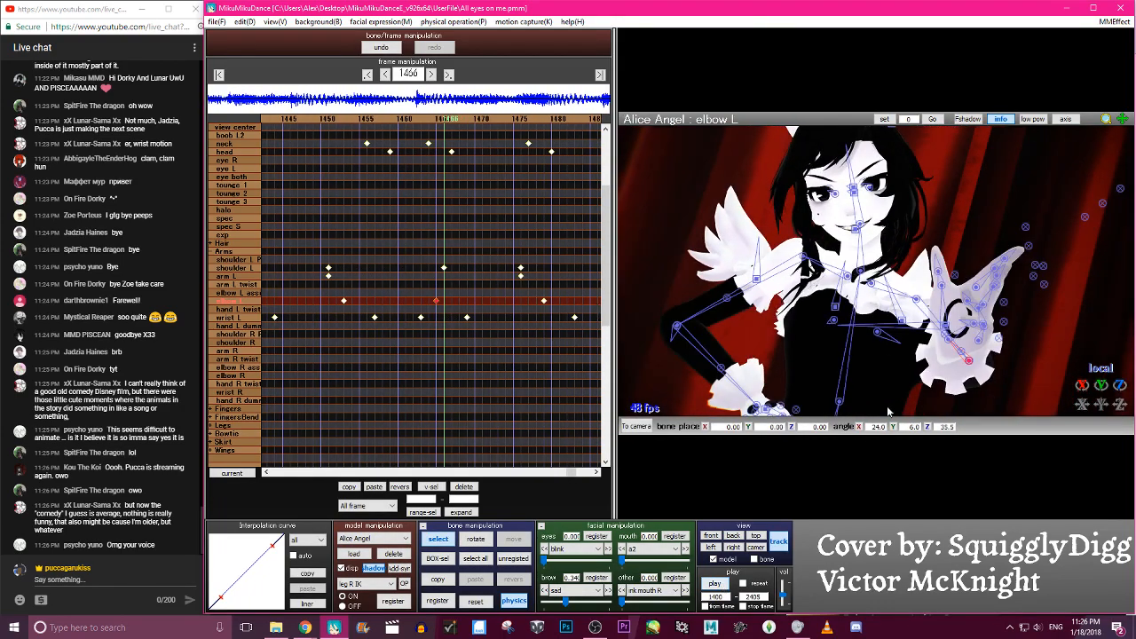
# Rotate the shoulder L bone at frame 1466 to about X 5, Y -2, Z 3 degrees and register its keyframe
pyautogui.click(872, 284)
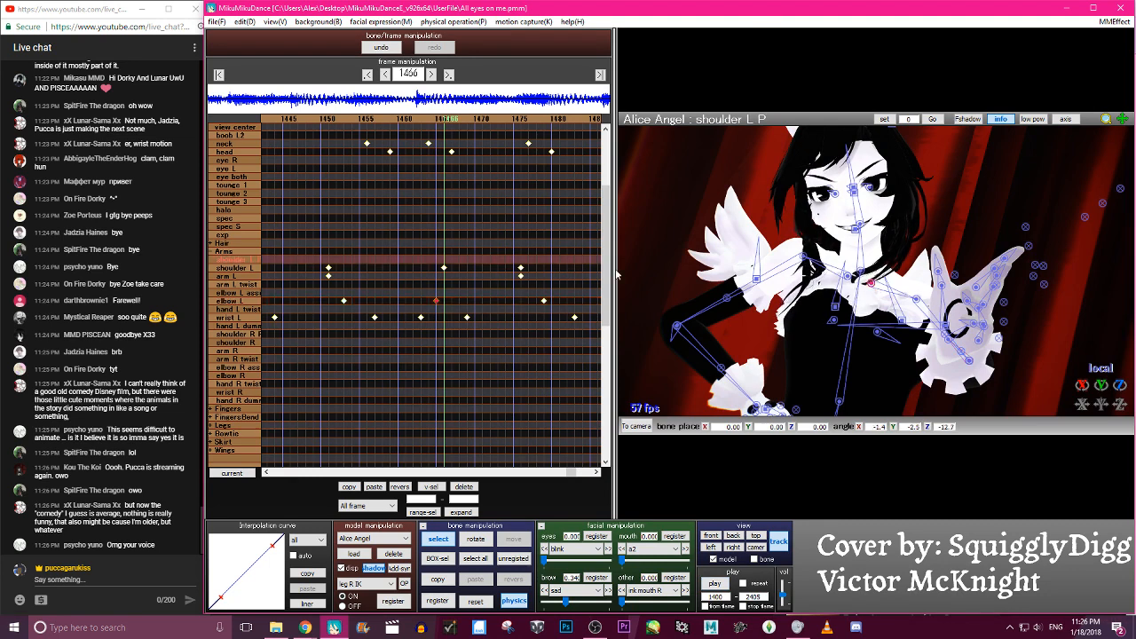
pyautogui.click(875, 288)
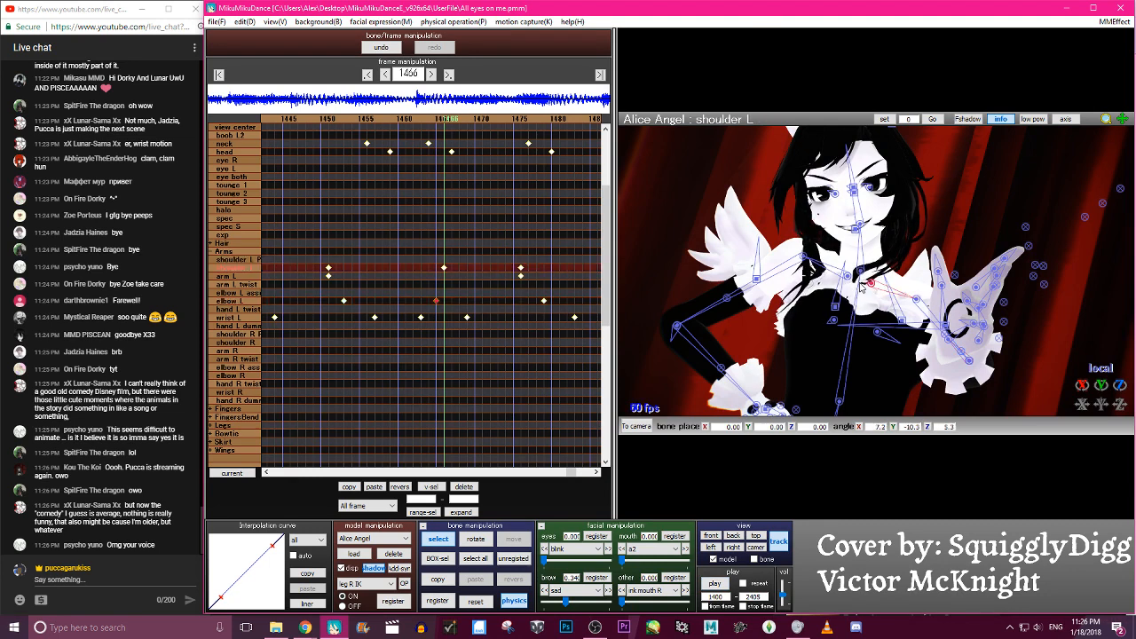
pyautogui.press('x')
pyautogui.moveTo(874, 286); pyautogui.dragTo(889, 285)
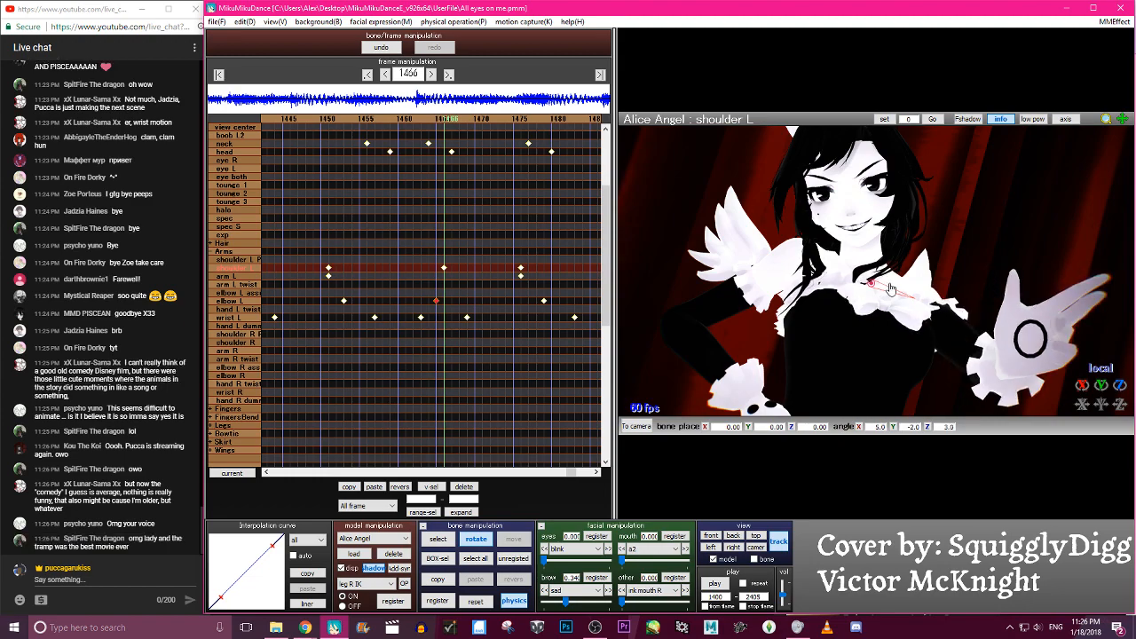
# Step back and forth through the frames between 1449 and 1485 to examine the left shoulder's adjusted motion
pyautogui.press('Left')
pyautogui.press('Left')
pyautogui.press('Left')
pyautogui.press('Left')
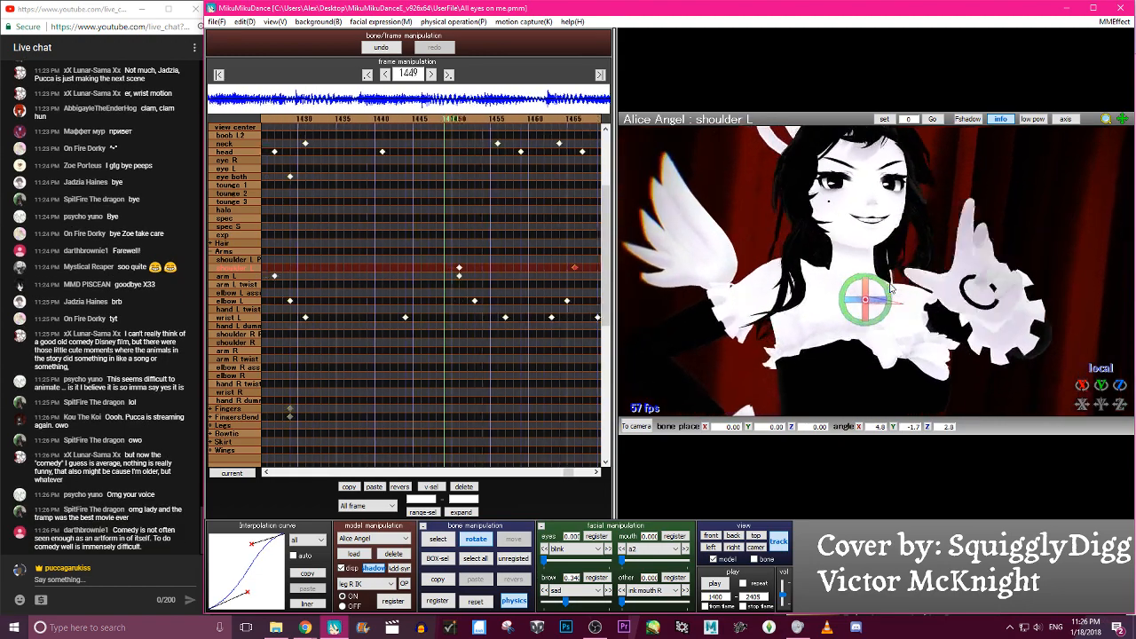
pyautogui.press('Right')
pyautogui.press('Right')
pyautogui.press('Right')
pyautogui.press('Right')
pyautogui.press('Right')
pyautogui.press('Right')
pyautogui.press('Right')
pyautogui.press('Right')
pyautogui.press('Right')
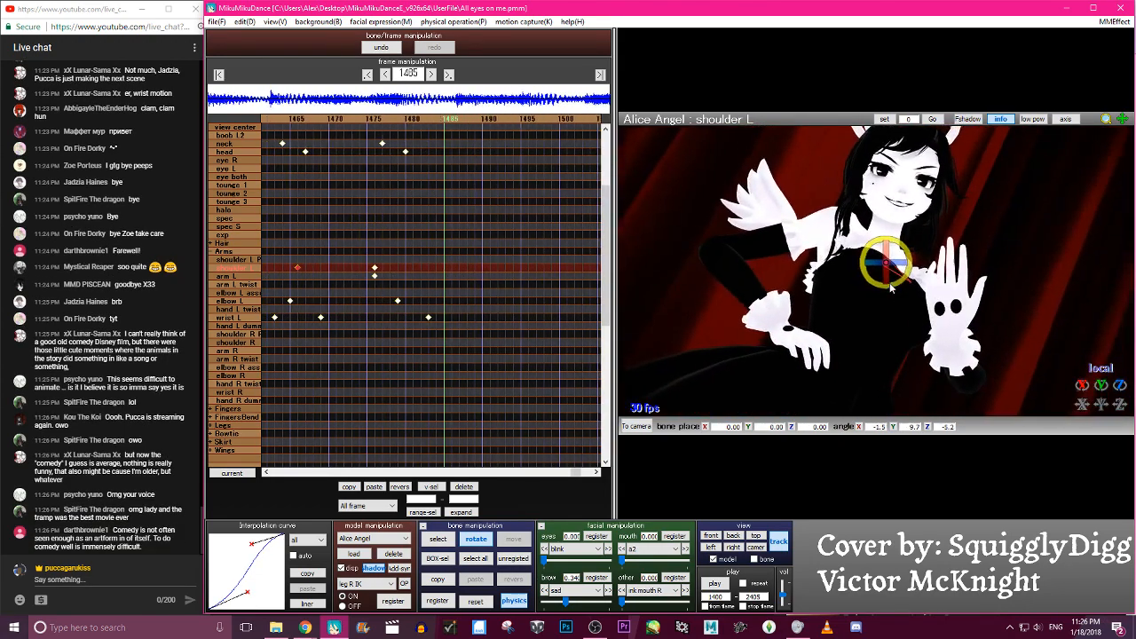
pyautogui.press('Left')
pyautogui.press('Left')
pyautogui.press('Left')
pyautogui.press('Left')
pyautogui.press('Left')
pyautogui.press('Left')
pyautogui.press('Left')
pyautogui.press('Left')
pyautogui.press('Left')
pyautogui.press('Left')
pyautogui.press('Left')
pyautogui.press('Left')
pyautogui.press('Left')
pyautogui.press('Left')
pyautogui.press('Left')
pyautogui.press('Left')
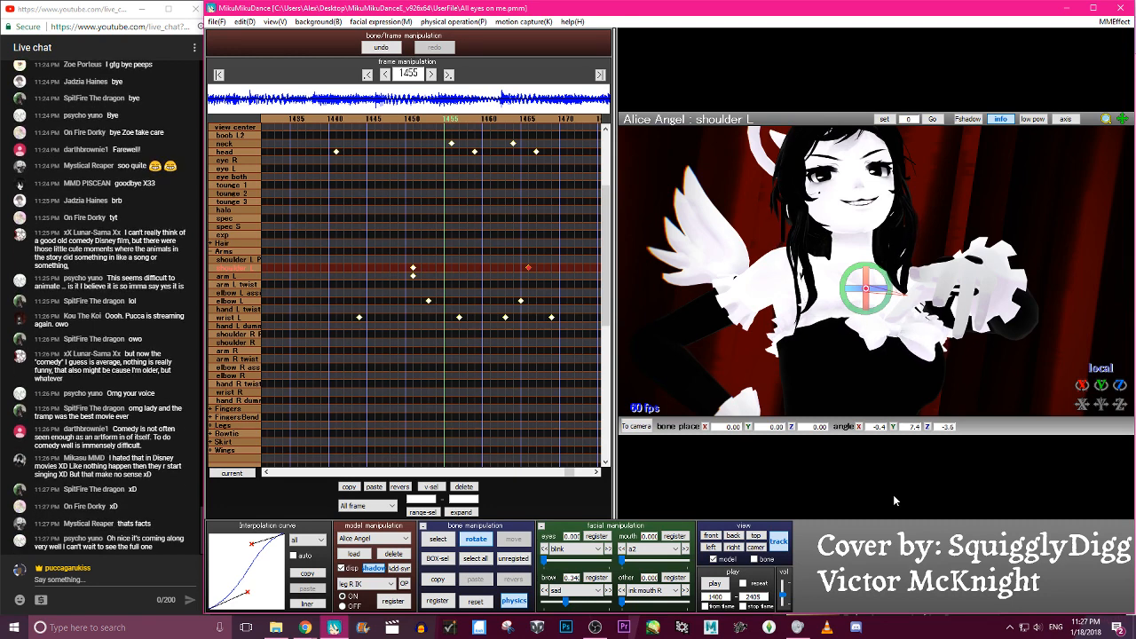
pyautogui.press('Left')
pyautogui.press('Left')
pyautogui.press('Left')
pyautogui.press('Left')
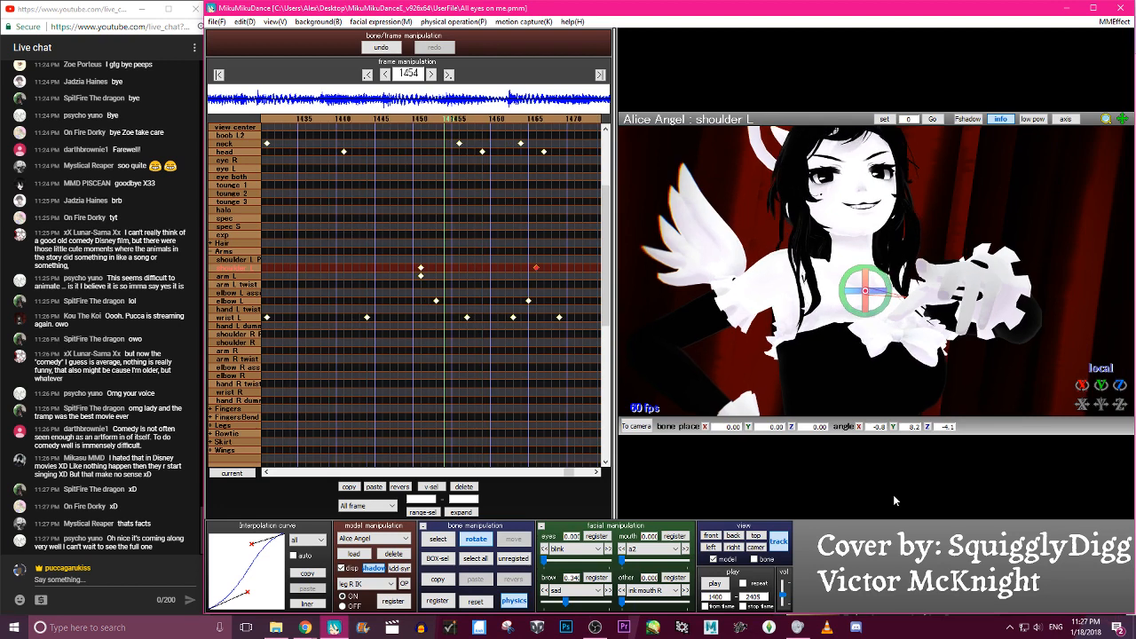
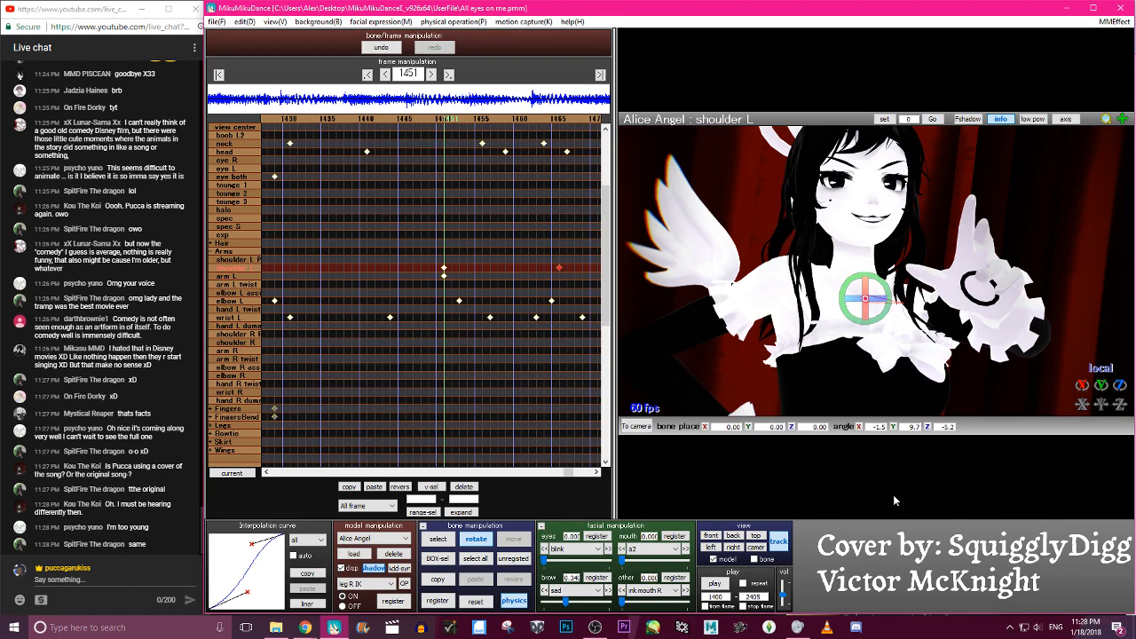
# Play the animation past frame 1490 to review the shoulder and arm motion at full speed, and stop it
pyautogui.press('Left')
pyautogui.click(719, 584)
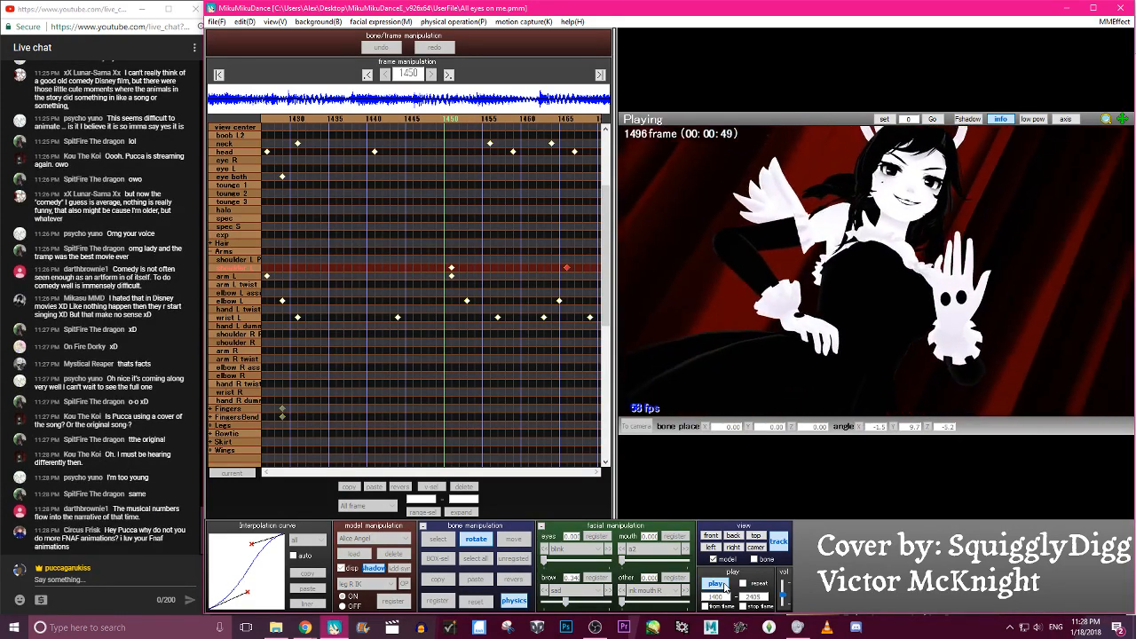
pyautogui.click(718, 584)
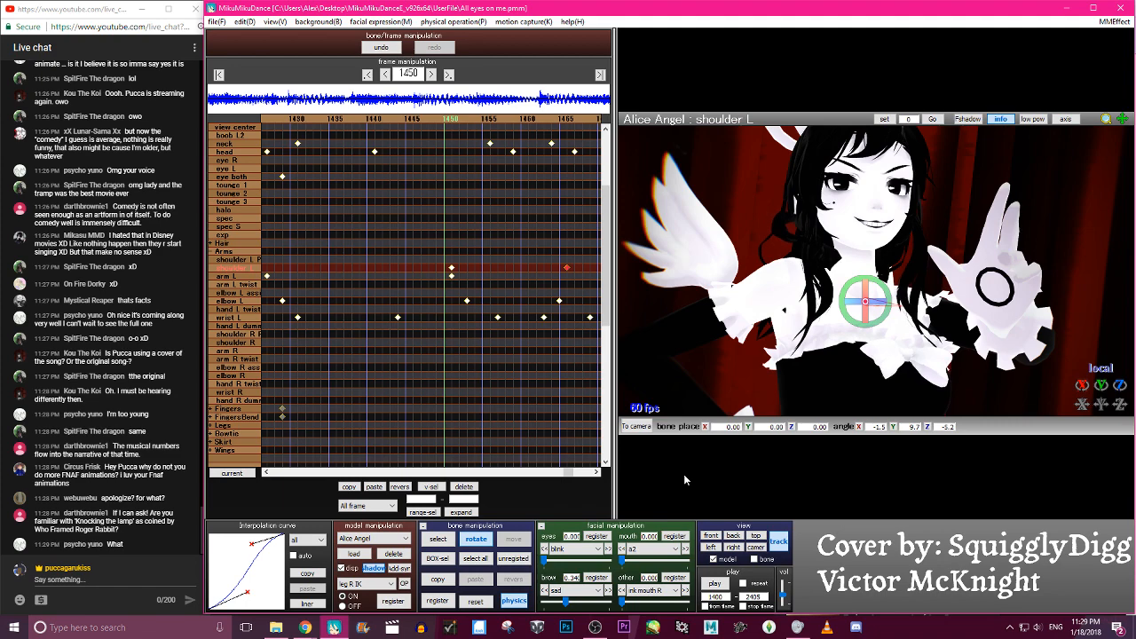
# Step backward through the frames from 1450 to around 1400 to examine the earlier head, shoulder and arm movement
pyautogui.press('Left')
pyautogui.press('Left')
pyautogui.press('Left')
pyautogui.press('Left')
pyautogui.press('Left')
pyautogui.press('Left')
pyautogui.press('Left')
pyautogui.press('Left')
pyautogui.press('Left')
pyautogui.press('Left')
pyautogui.press('Left')
pyautogui.press('Left')
pyautogui.press('Left')
pyautogui.press('Left')
pyautogui.press('Left')
pyautogui.press('Left')
pyautogui.press('Left')
pyautogui.press('Left')
pyautogui.press('Left')
pyautogui.press('Left')
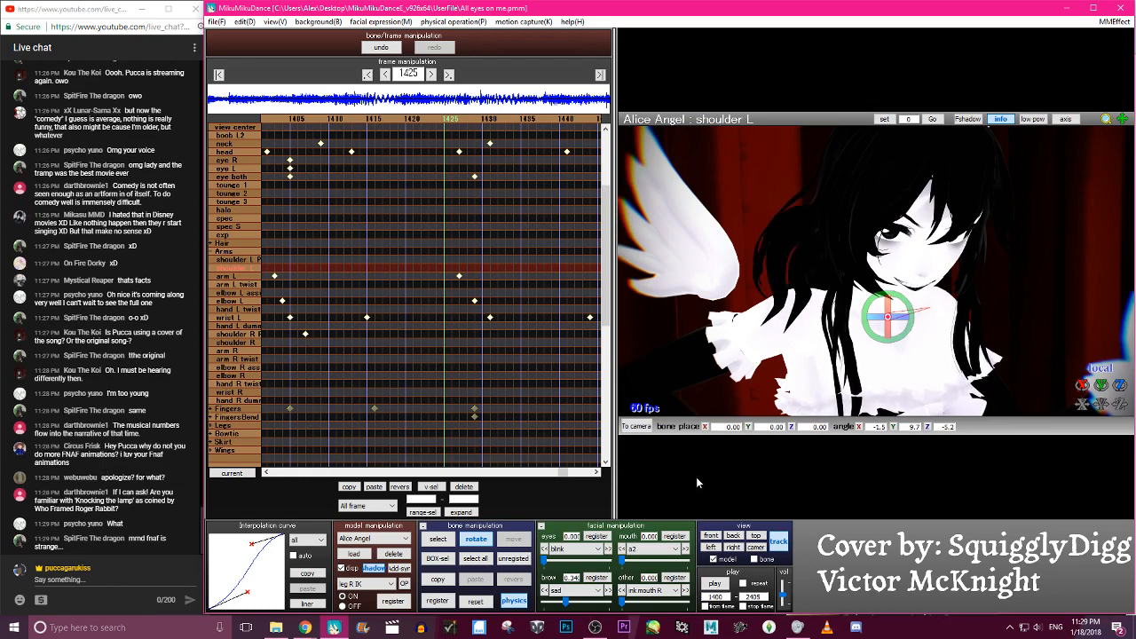
pyautogui.press('Left')
pyautogui.press('Left')
pyautogui.press('Left')
pyautogui.press('Left')
pyautogui.press('Left')
pyautogui.press('Left')
pyautogui.press('Left')
pyautogui.press('Left')
pyautogui.press('Left')
pyautogui.press('Left')
pyautogui.press('Left')
pyautogui.press('Left')
pyautogui.press('Left')
pyautogui.press('Left')
pyautogui.press('Left')
pyautogui.press('Left')
pyautogui.press('Left')
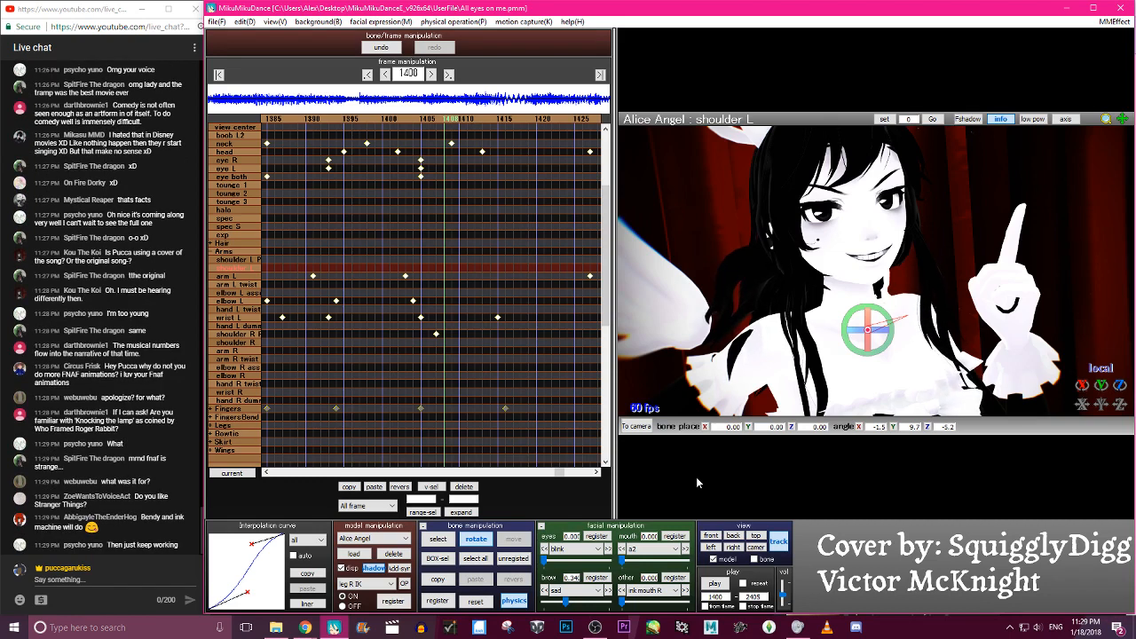
pyautogui.press('Left')
pyautogui.press('Left')
pyautogui.press('Left')
pyautogui.press('Left')
pyautogui.press('Left')
pyautogui.press('Left')
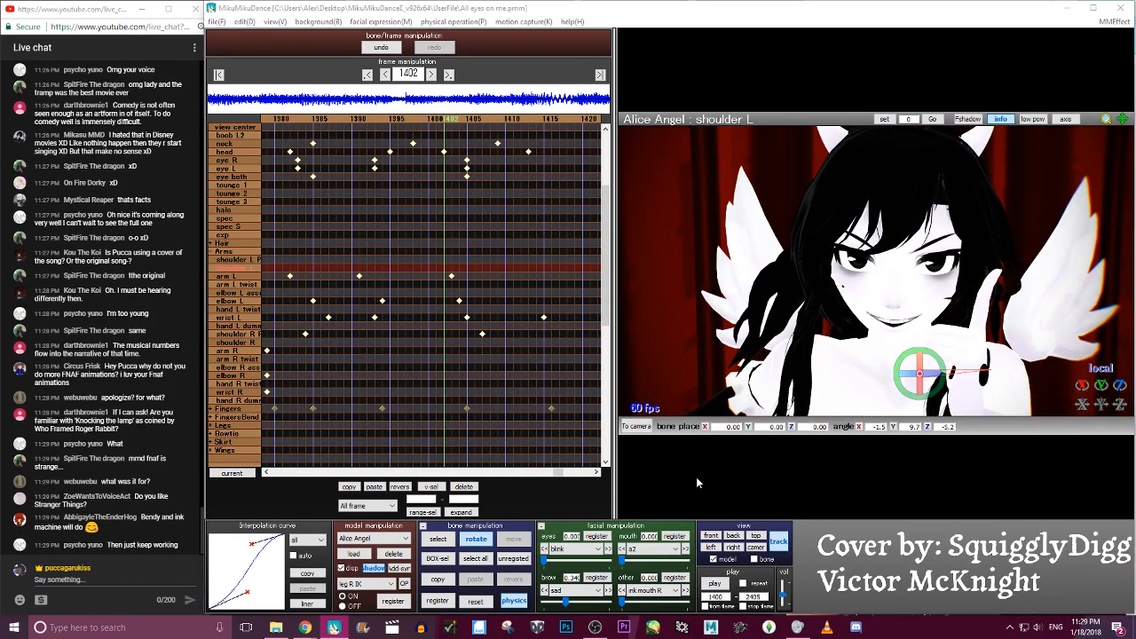
pyautogui.press('Left')
pyautogui.press('Left')
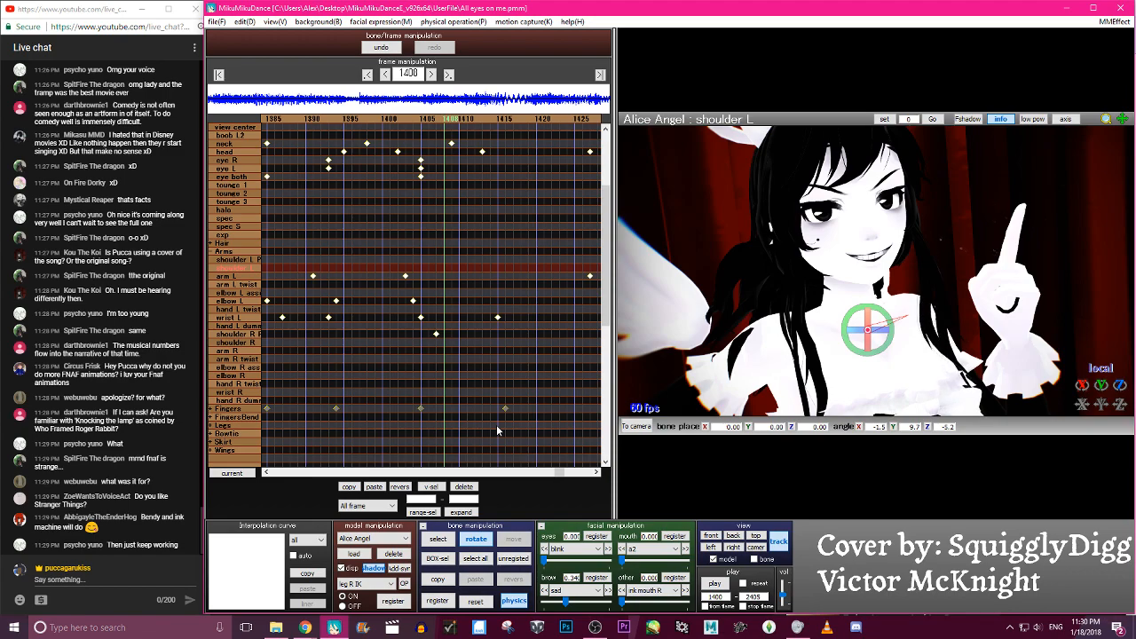
# Step forward from around frame 1400 to 1419 to examine how the upper body and left hand move
pyautogui.press('Right')
pyautogui.press('Right')
pyautogui.press('Right')
pyautogui.press('Right')
pyautogui.press('Right')
pyautogui.press('Right')
pyautogui.press('Right')
pyautogui.press('Right')
pyautogui.press('Right')
pyautogui.press('Right')
pyautogui.press('Right')
pyautogui.press('Right')
pyautogui.press('Right')
pyautogui.press('Right')
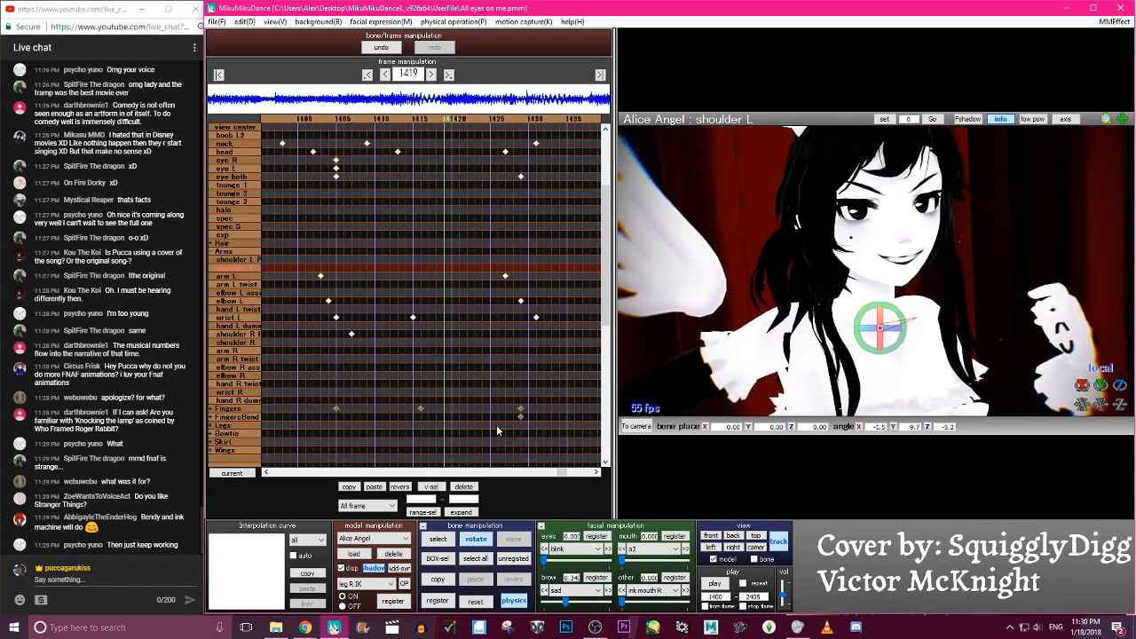
# Step forward through the frames from 1419 to about 1481 to examine the left arm and hand movement
pyautogui.press('Right')
pyautogui.press('Right')
pyautogui.press('Right')
pyautogui.press('Right')
pyautogui.press('Right')
pyautogui.press('Right')
pyautogui.press('Right')
pyautogui.press('Right')
pyautogui.press('Right')
pyautogui.press('Right')
pyautogui.press('Right')
pyautogui.press('Right')
pyautogui.press('Right')
pyautogui.press('Right')
pyautogui.press('Right')
pyautogui.press('Right')
pyautogui.press('Right')
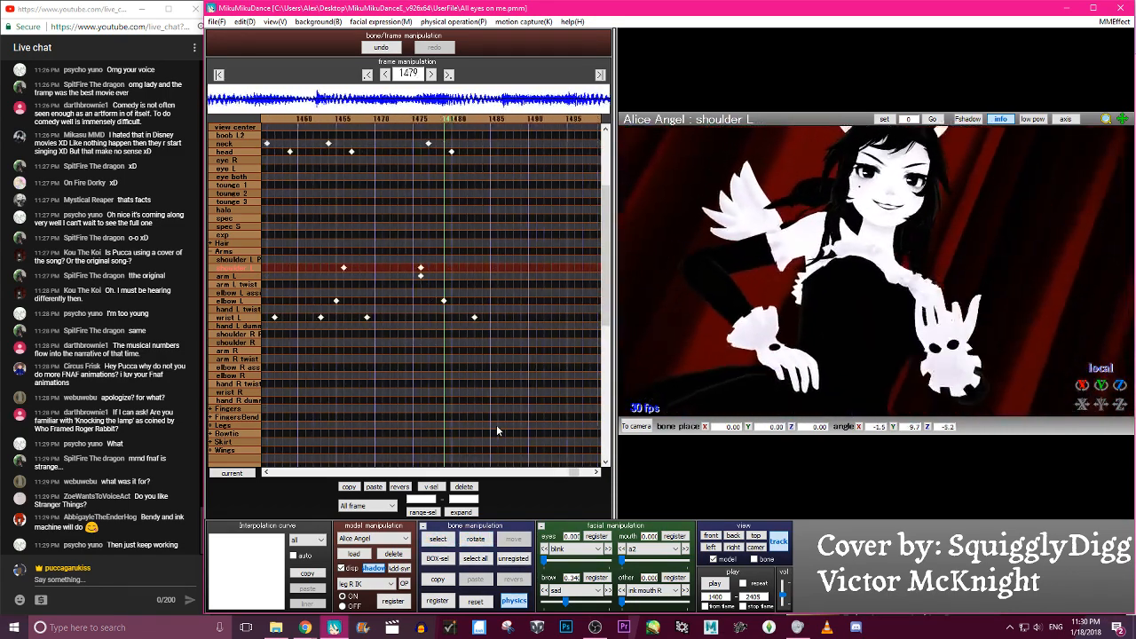
# Save the current state of the animation project
pyautogui.click(224, 25)
pyautogui.click(689, 281)
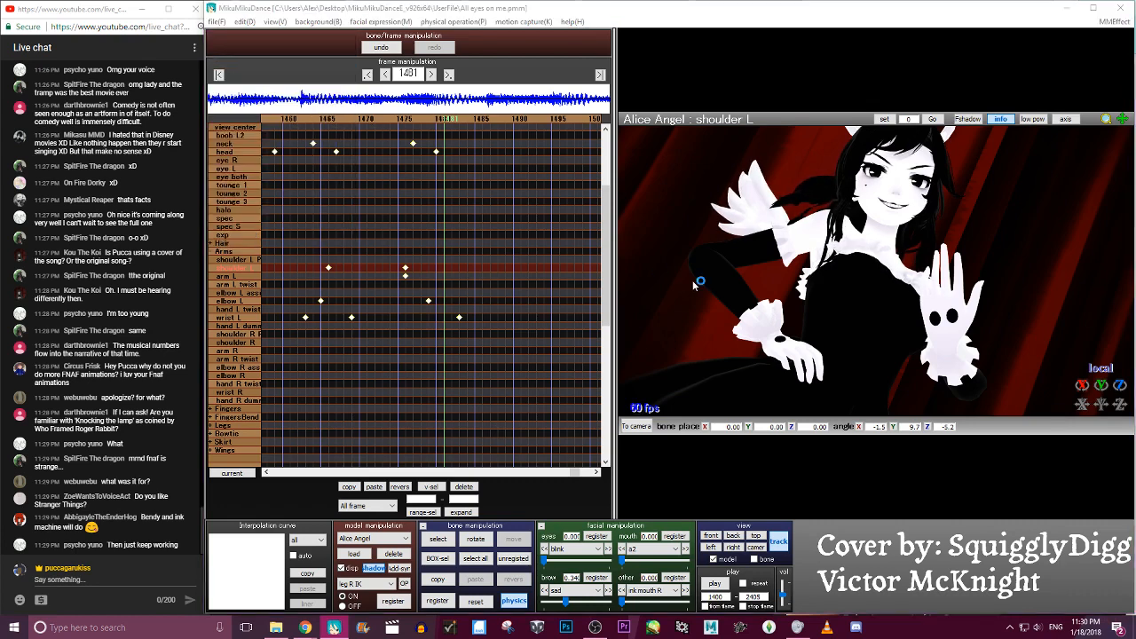
pyautogui.click(694, 285)
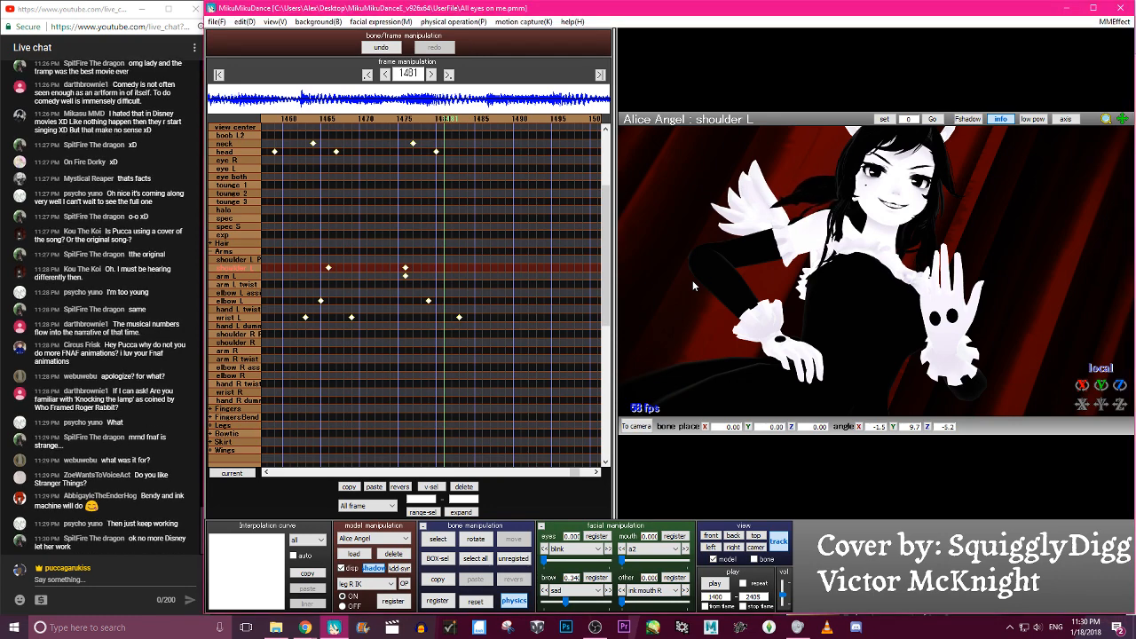
# Step backward through the frames from 1481 to 1421 to examine the upper body and left hand motion
pyautogui.press('Left')
pyautogui.press('Left')
pyautogui.press('Left')
pyautogui.press('Left')
pyautogui.press('Left')
pyautogui.press('Left')
pyautogui.press('Left')
pyautogui.press('Left')
pyautogui.press('Left')
pyautogui.press('Left')
pyautogui.press('Left')
pyautogui.press('Left')
pyautogui.press('Left')
pyautogui.press('Left')
pyautogui.press('Left')
pyautogui.press('Left')
pyautogui.press('Left')
pyautogui.press('Left')
pyautogui.press('Left')
pyautogui.press('Left')
pyautogui.press('Left')
pyautogui.press('Left')
pyautogui.press('Left')
pyautogui.press('Left')
pyautogui.press('Left')
pyautogui.press('Left')
pyautogui.press('Left')
pyautogui.press('Left')
pyautogui.press('Left')
pyautogui.press('Left')
pyautogui.press('Left')
pyautogui.press('Left')
pyautogui.press('Left')
pyautogui.press('Left')
pyautogui.press('Left')
pyautogui.press('Left')
pyautogui.press('Left')
pyautogui.press('Left')
pyautogui.press('Left')
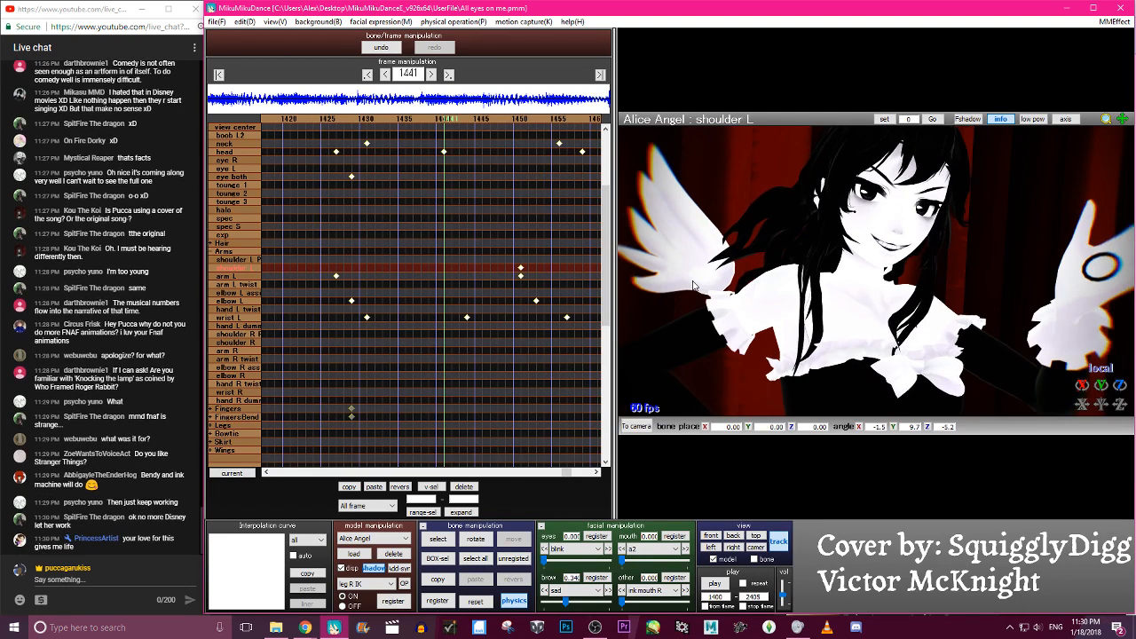
pyautogui.press('Left')
pyautogui.press('Left')
pyautogui.press('Left')
pyautogui.press('Left')
pyautogui.press('Left')
pyautogui.press('Left')
pyautogui.press('Left')
pyautogui.press('Left')
pyautogui.press('Left')
pyautogui.press('Left')
pyautogui.press('Left')
pyautogui.press('Left')
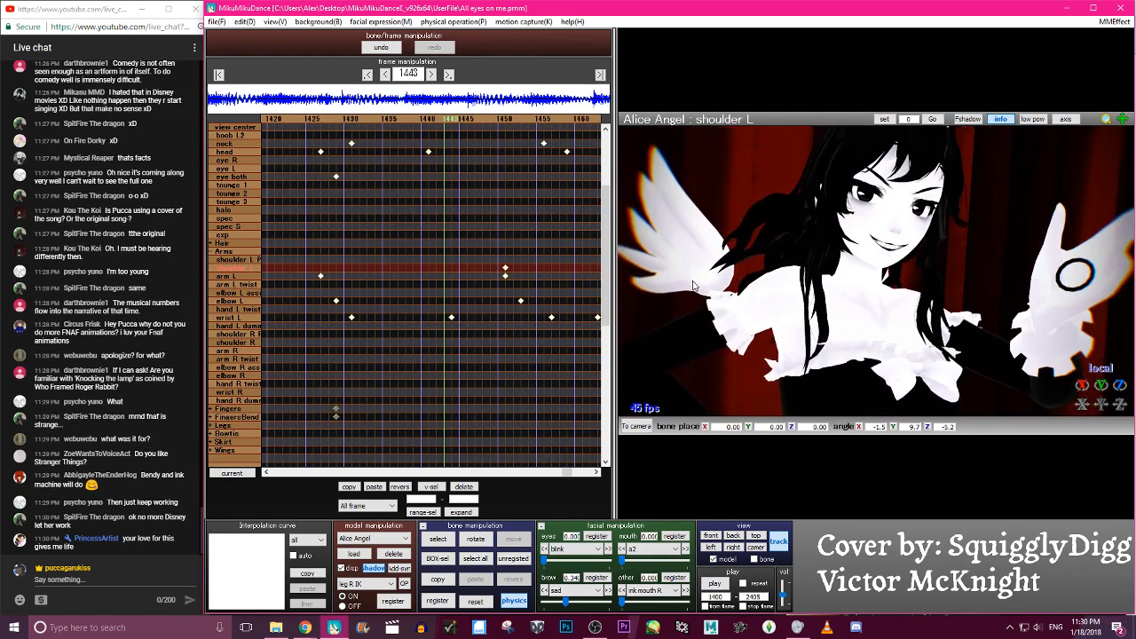
pyautogui.press('Left')
pyautogui.press('Left')
pyautogui.press('Left')
pyautogui.press('Left')
pyautogui.press('Left')
pyautogui.press('Left')
pyautogui.press('Left')
pyautogui.press('Left')
pyautogui.press('Left')
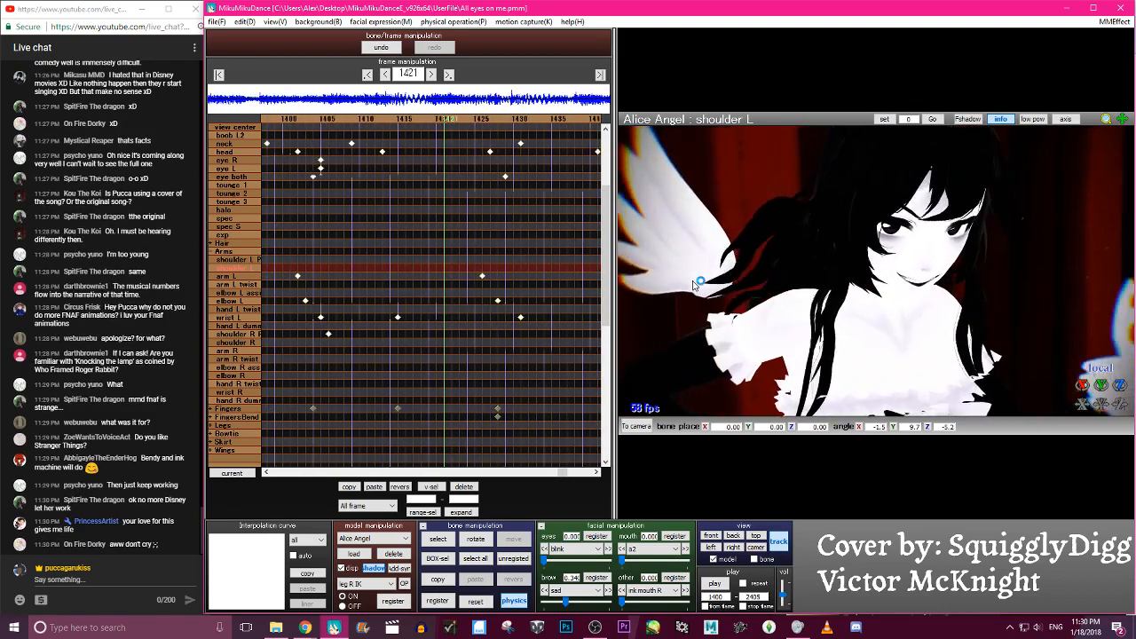
# Step forward from frame 1421 to around 1437 to examine how the head turns and the left hand enters
pyautogui.press('Right')
pyautogui.press('Right')
pyautogui.press('Right')
pyautogui.press('Right')
pyautogui.press('Right')
pyautogui.press('Right')
pyautogui.press('Right')
pyautogui.press('Right')
pyautogui.press('Right')
pyautogui.press('Right')
pyautogui.press('Right')
pyautogui.press('Right')
pyautogui.press('Right')
pyautogui.press('Right')
pyautogui.press('Right')
pyautogui.press('Right')
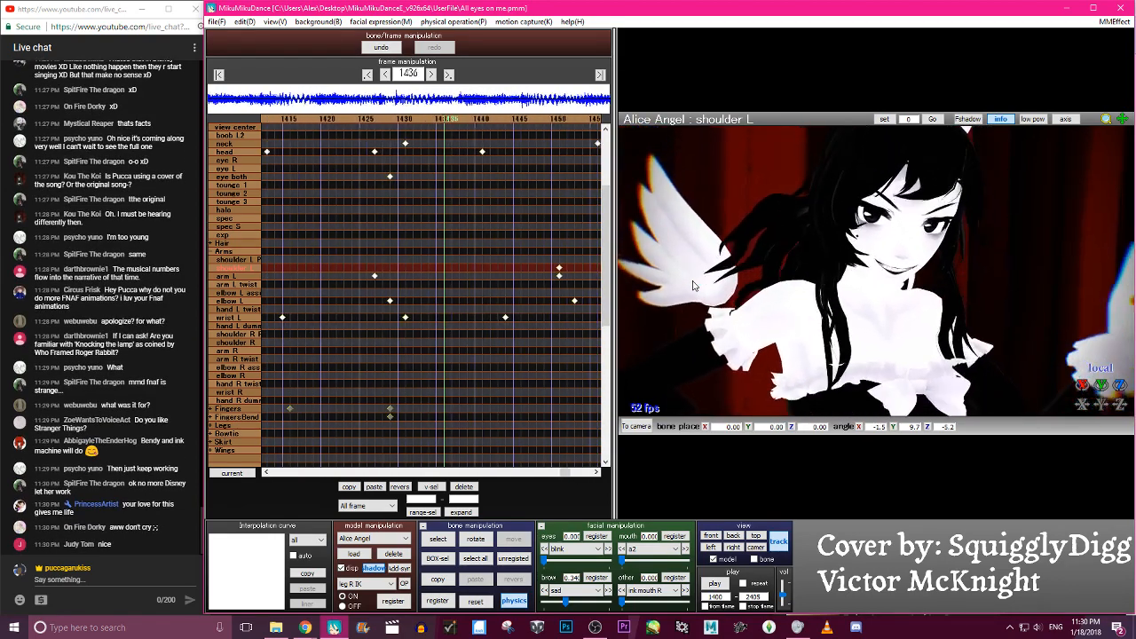
# Select all bones of the Fingers group at frame 1437
pyautogui.scroll(4, 1014, 256)
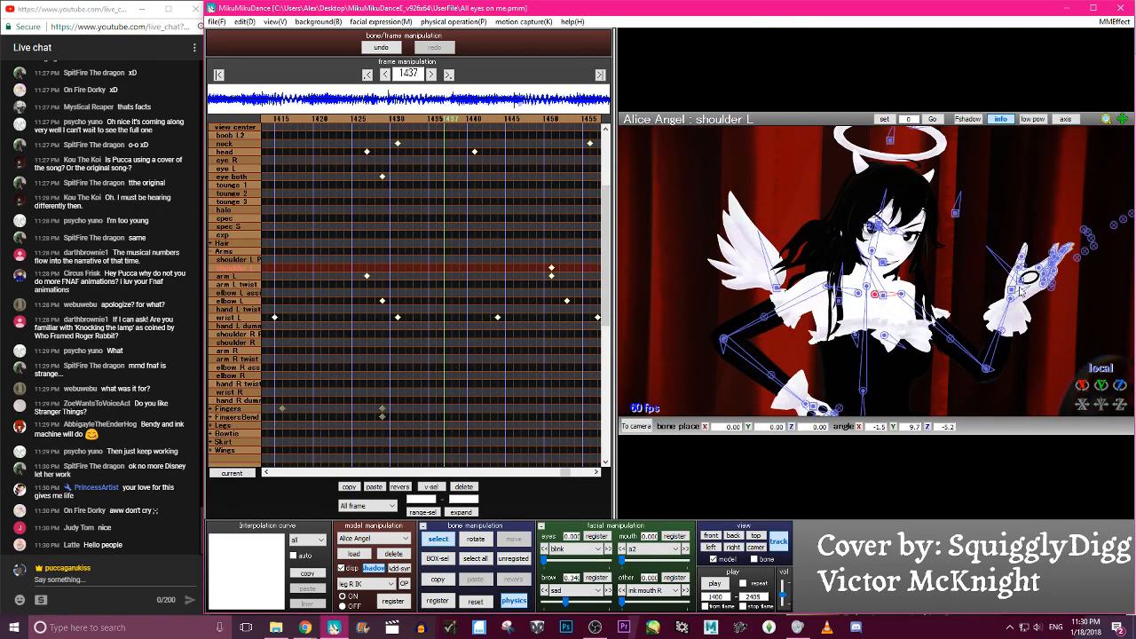
pyautogui.click(1054, 269)
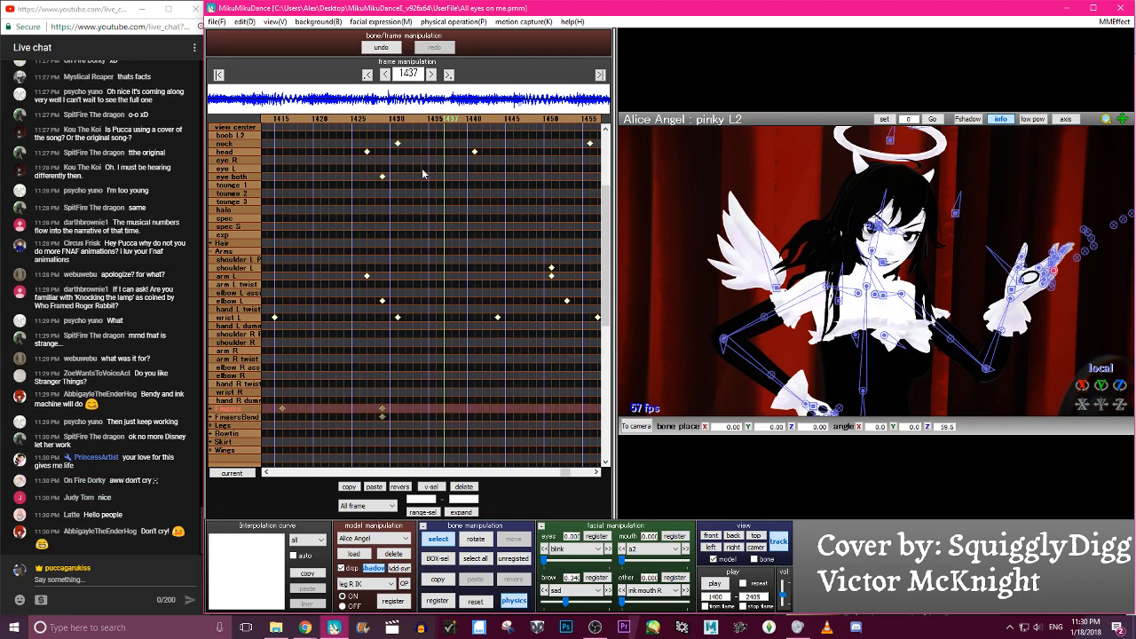
pyautogui.click(249, 416)
# Step back and forth through the frames around 1429 to 1442 to examine the left hand, ending at frame 1454
pyautogui.press('Right')
pyautogui.press('Right')
pyautogui.press('Right')
pyautogui.press('Right')
pyautogui.press('Right')
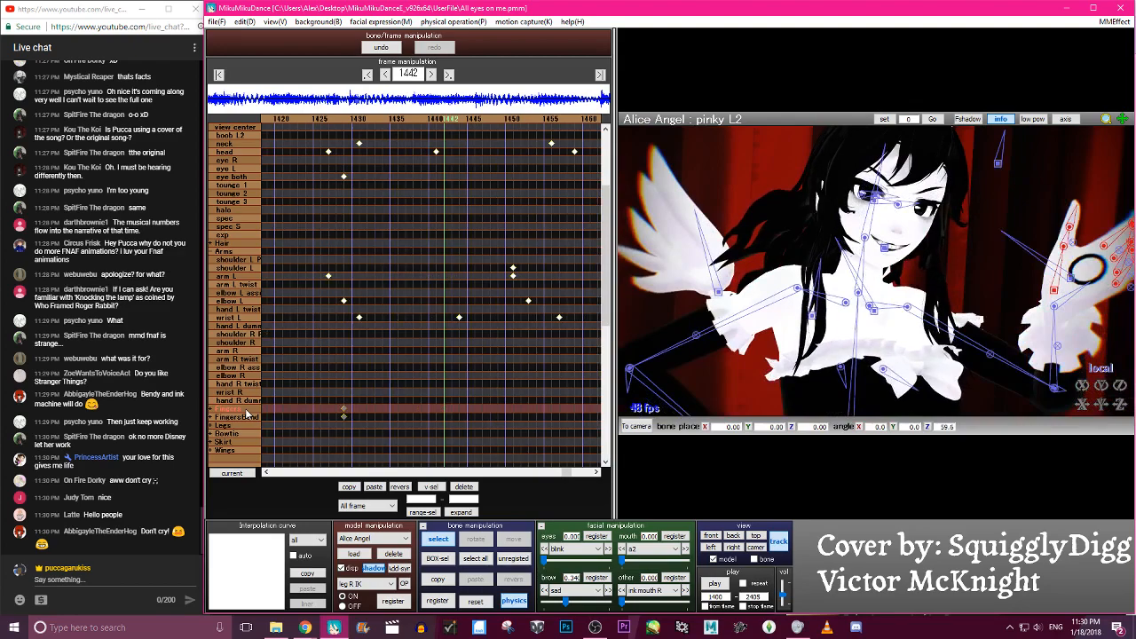
pyautogui.press('Left')
pyautogui.press('Left')
pyautogui.press('Left')
pyautogui.press('Left')
pyautogui.press('Left')
pyautogui.press('Left')
pyautogui.press('Left')
pyautogui.press('Left')
pyautogui.press('Left')
pyautogui.press('Left')
pyautogui.press('Left')
pyautogui.press('Left')
pyautogui.press('Left')
pyautogui.press('Left')
pyautogui.press('Left')
pyautogui.press('Left')
pyautogui.press('Left')
pyautogui.press('Left')
pyautogui.press('Left')
pyautogui.press('Left')
pyautogui.press('Right')
pyautogui.press('Right')
pyautogui.press('Right')
pyautogui.press('Right')
pyautogui.press('Right')
pyautogui.press('Right')
pyautogui.press('Right')
pyautogui.press('Right')
pyautogui.press('Right')
pyautogui.press('Right')
pyautogui.press('Right')
pyautogui.press('Right')
pyautogui.press('Right')
pyautogui.press('Right')
pyautogui.press('Right')
pyautogui.press('Right')
pyautogui.press('Right')
pyautogui.press('Right')
pyautogui.press('Right')
pyautogui.press('Right')
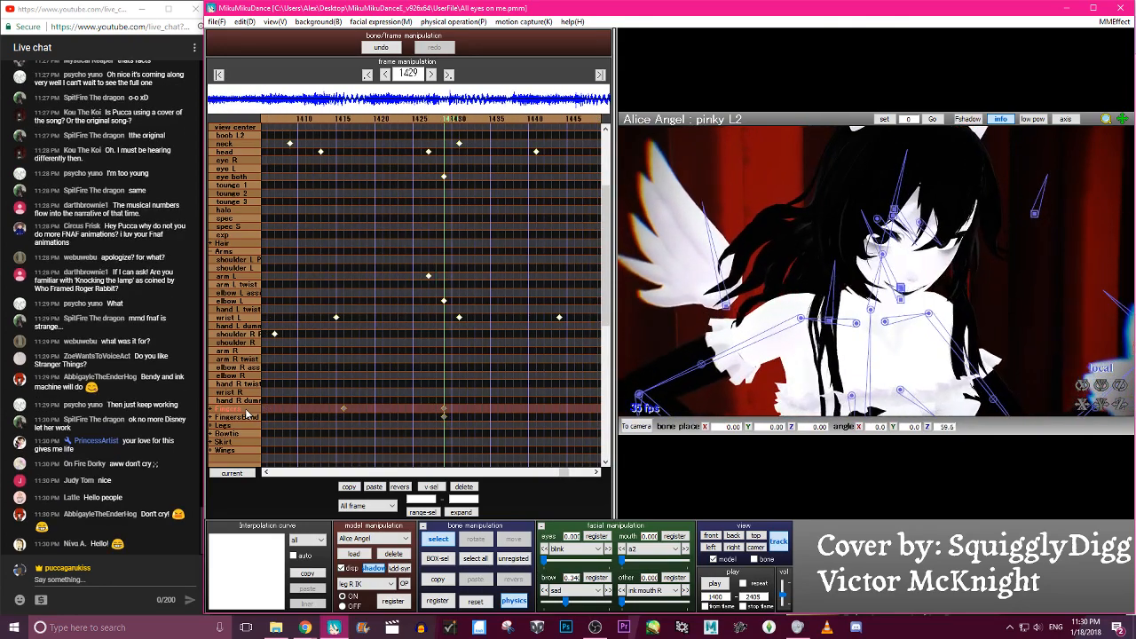
# Load the hand pose file Index L.vpd onto the left hand's fingers at frame 1454
pyautogui.click(216, 21)
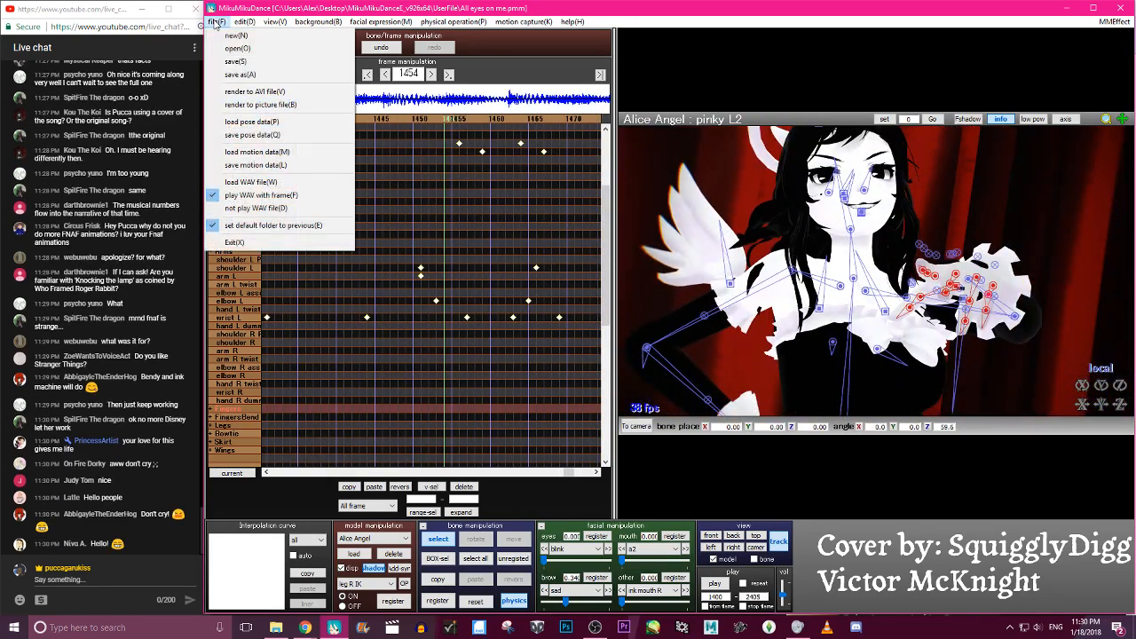
pyautogui.click(307, 129)
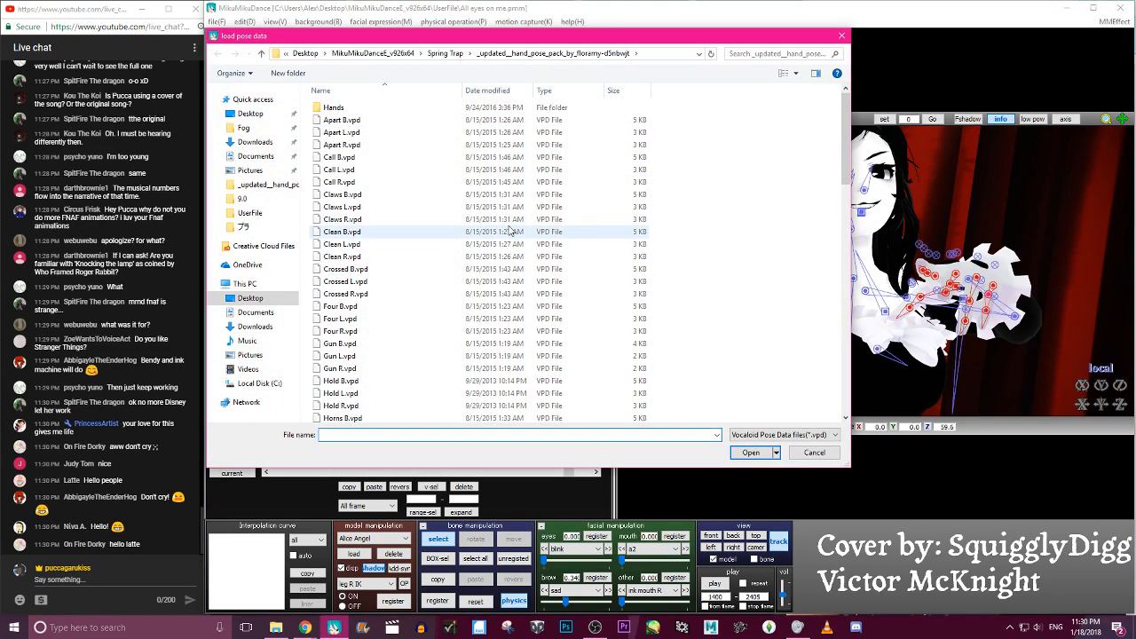
pyautogui.scroll(-5, 511, 230)
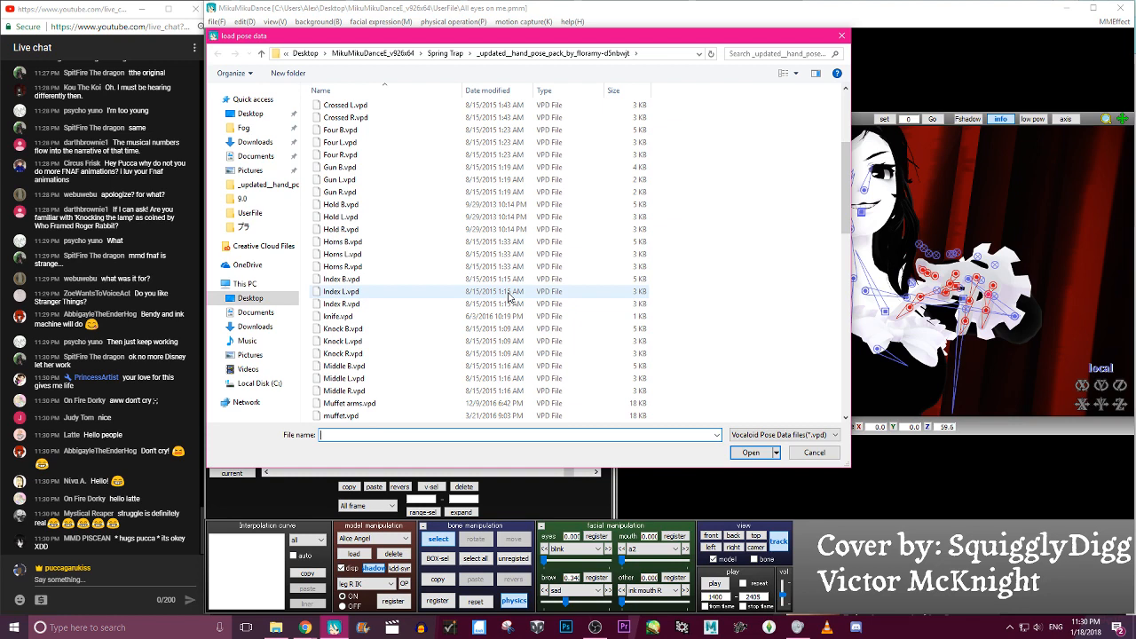
pyautogui.click(510, 296)
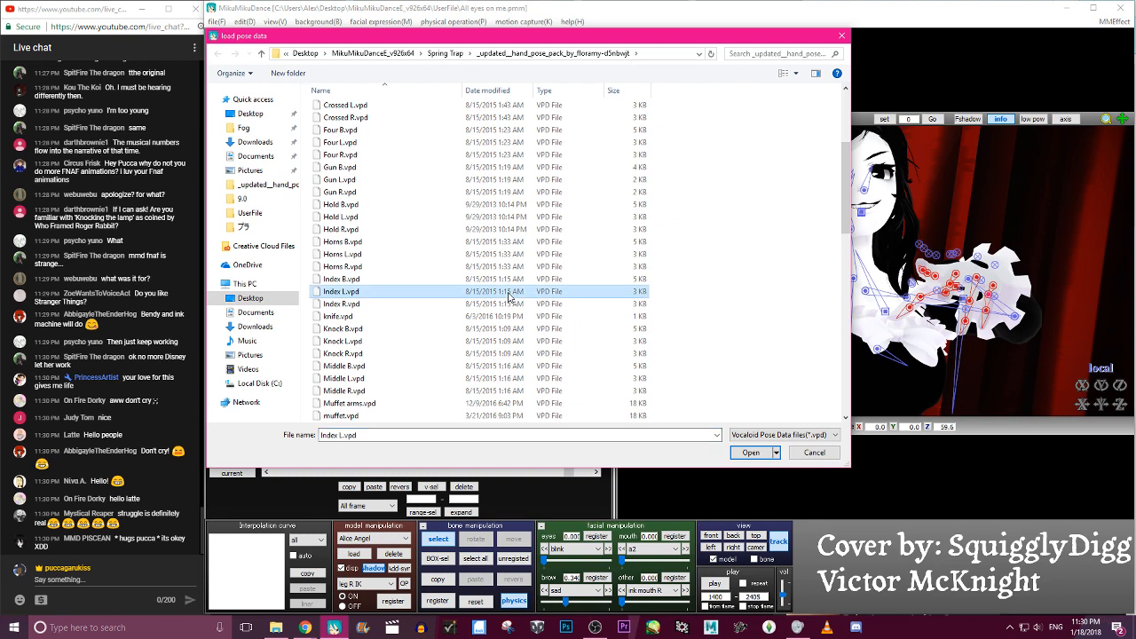
pyautogui.doubleClick(511, 293)
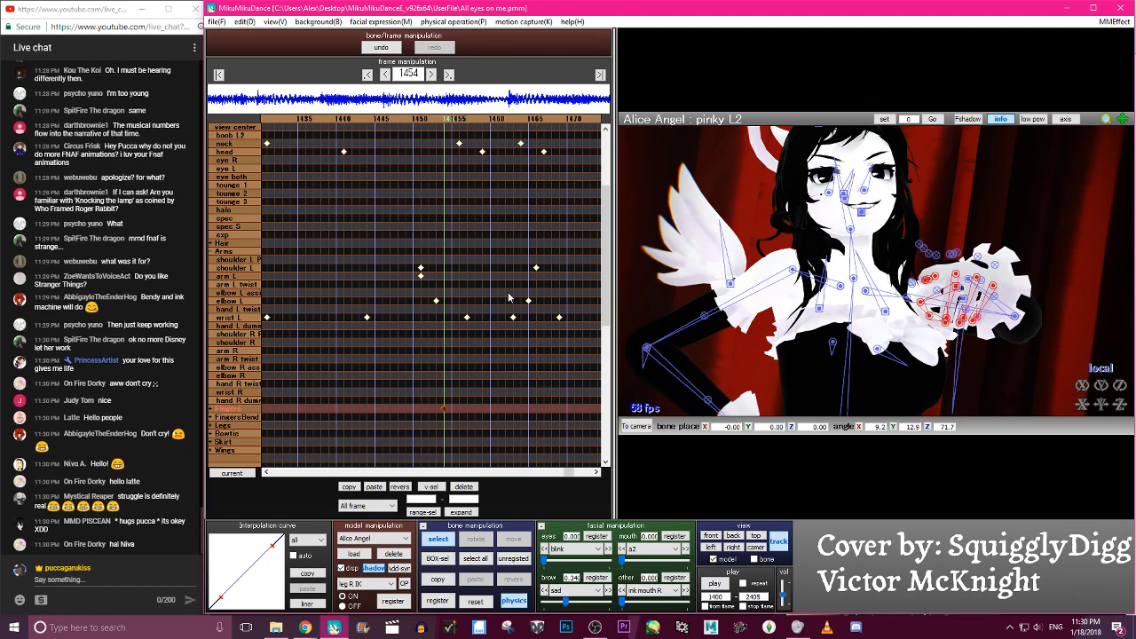
# Rotate the left hand's index finger L1 bone about its local Z axis at frame 1454
pyautogui.press('c')
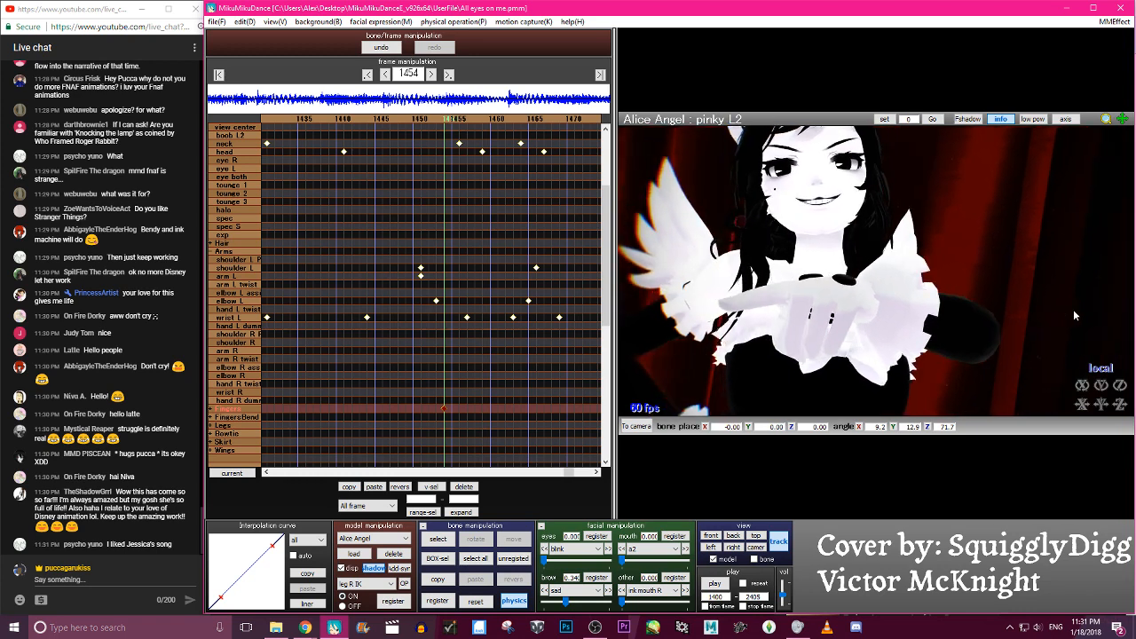
pyautogui.press('c')
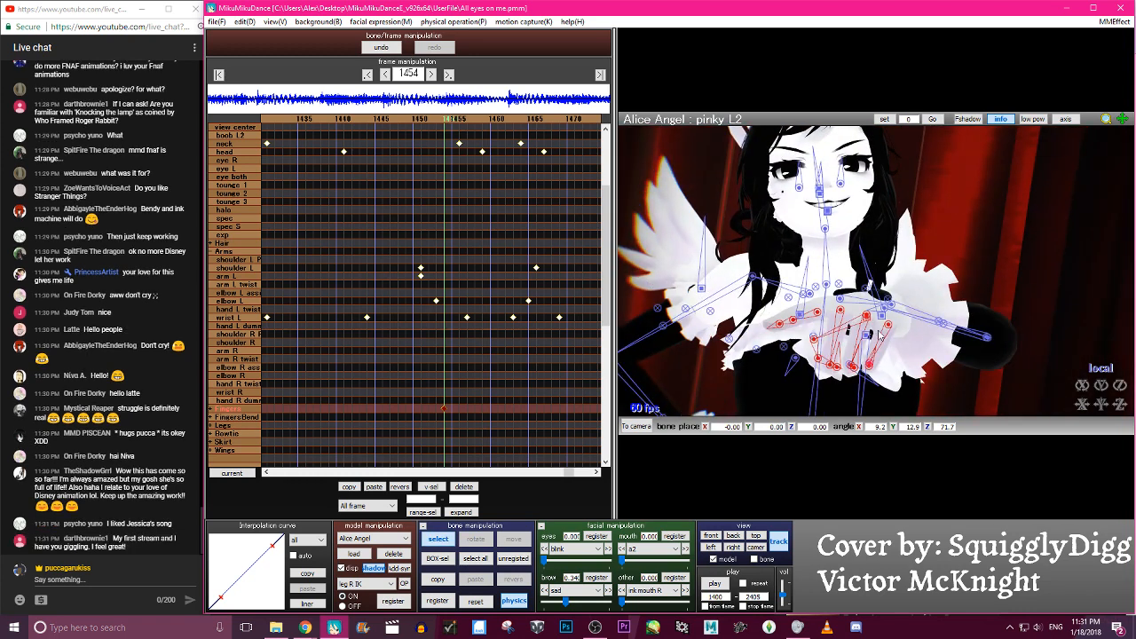
pyautogui.click(889, 327)
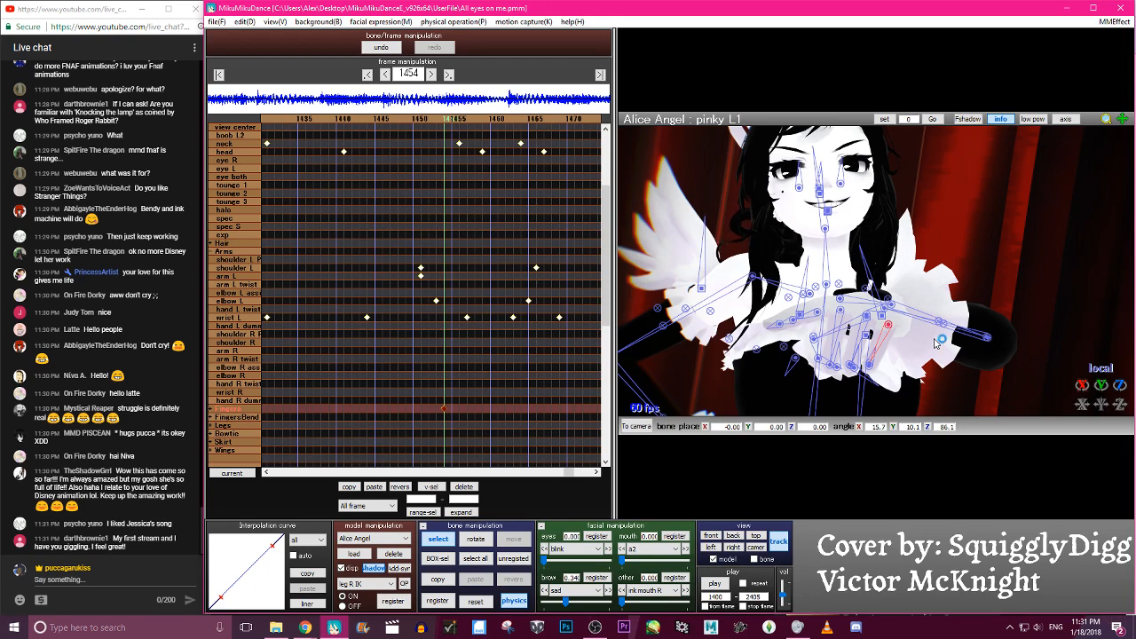
pyautogui.moveTo(935, 339); pyautogui.dragTo(863, 274, button='right')
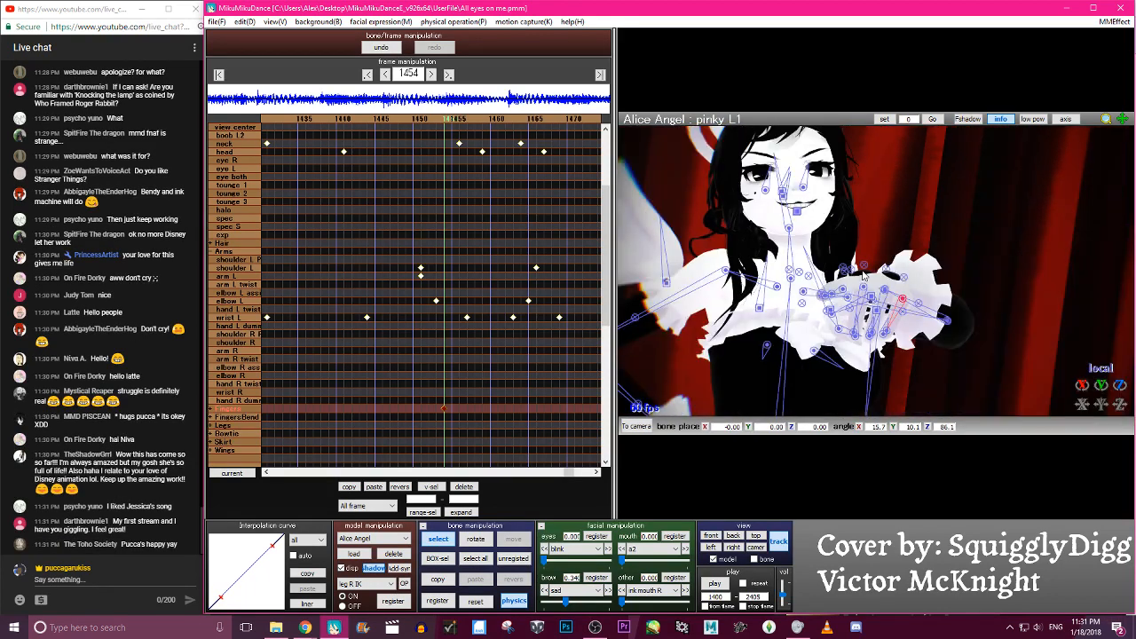
pyautogui.press('c')
pyautogui.click(843, 290)
pyautogui.moveTo(1082, 385); pyautogui.dragTo(997, 331)
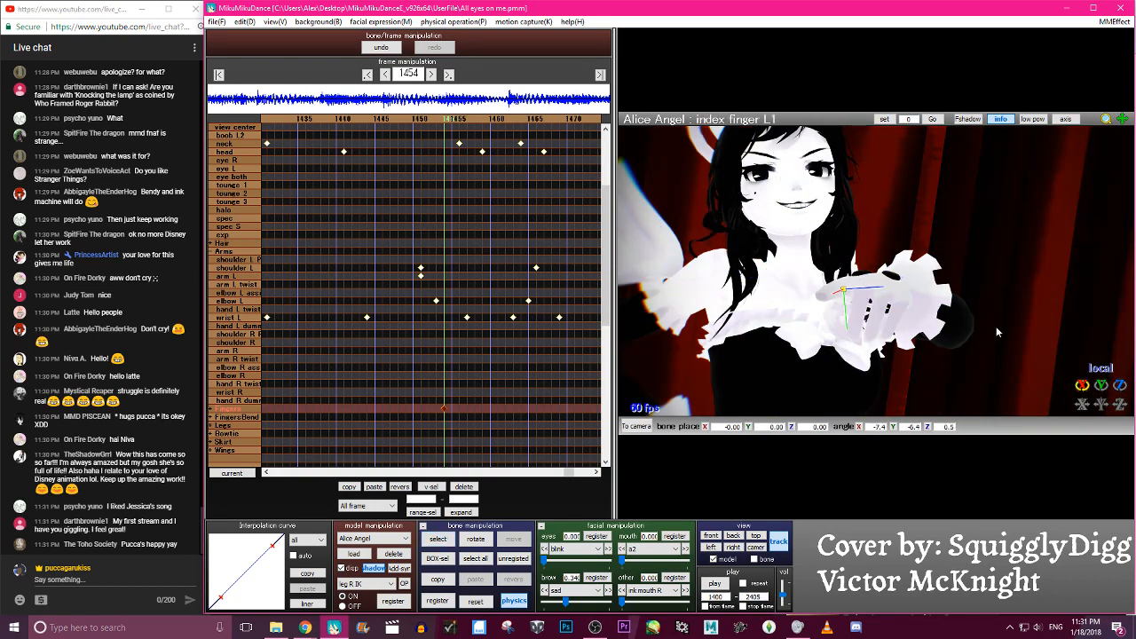
pyautogui.click(380, 47)
pyautogui.moveTo(1119, 385); pyautogui.dragTo(1119, 392)
# Rotate the index finger L2 and L3 bones about their local Z axes and register the changed finger bones at frame 1454
pyautogui.moveTo(997, 331); pyautogui.dragTo(972, 321, button='right')
pyautogui.click(793, 266)
pyautogui.moveTo(1120, 385); pyautogui.dragTo(1120, 417)
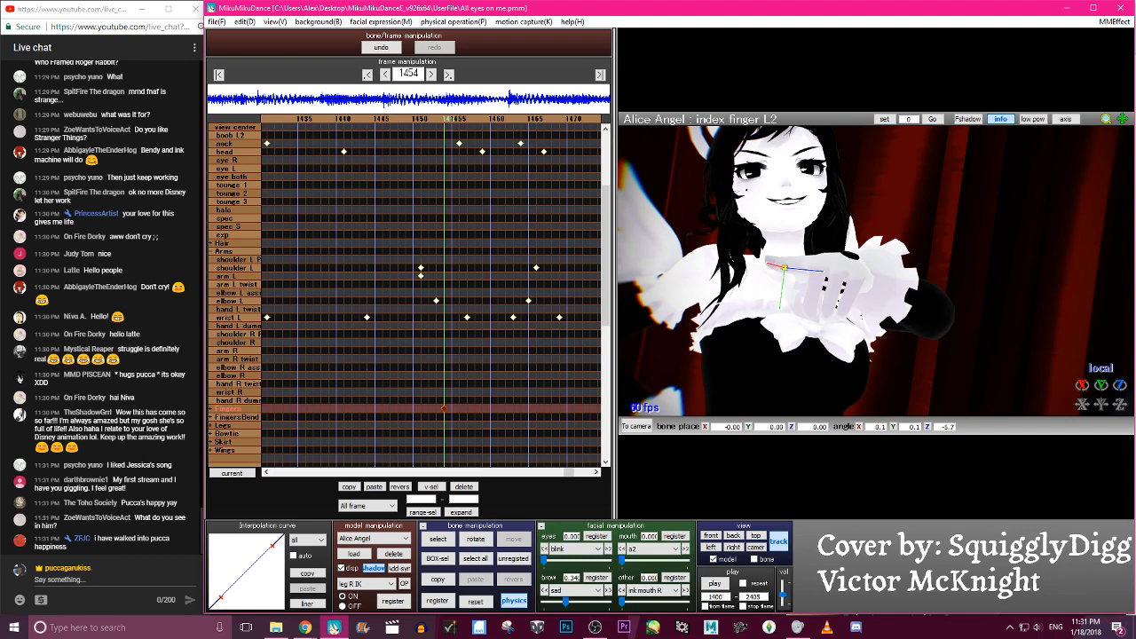
pyautogui.press('c')
pyautogui.moveTo(1114, 408)
pyautogui.mouseDown()
pyautogui.moveTo(1114, 398)
pyautogui.moveTo(1115, 413)
pyautogui.mouseUp()
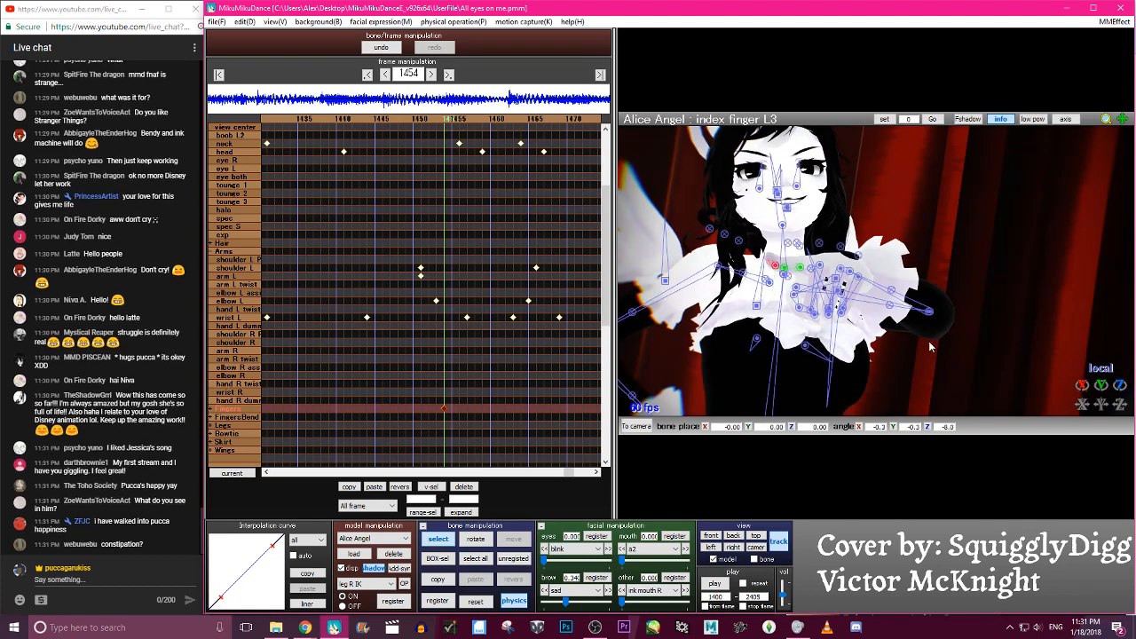
pyautogui.moveTo(929, 342); pyautogui.dragTo(925, 340, button='right')
pyautogui.press('c')
pyautogui.press('c')
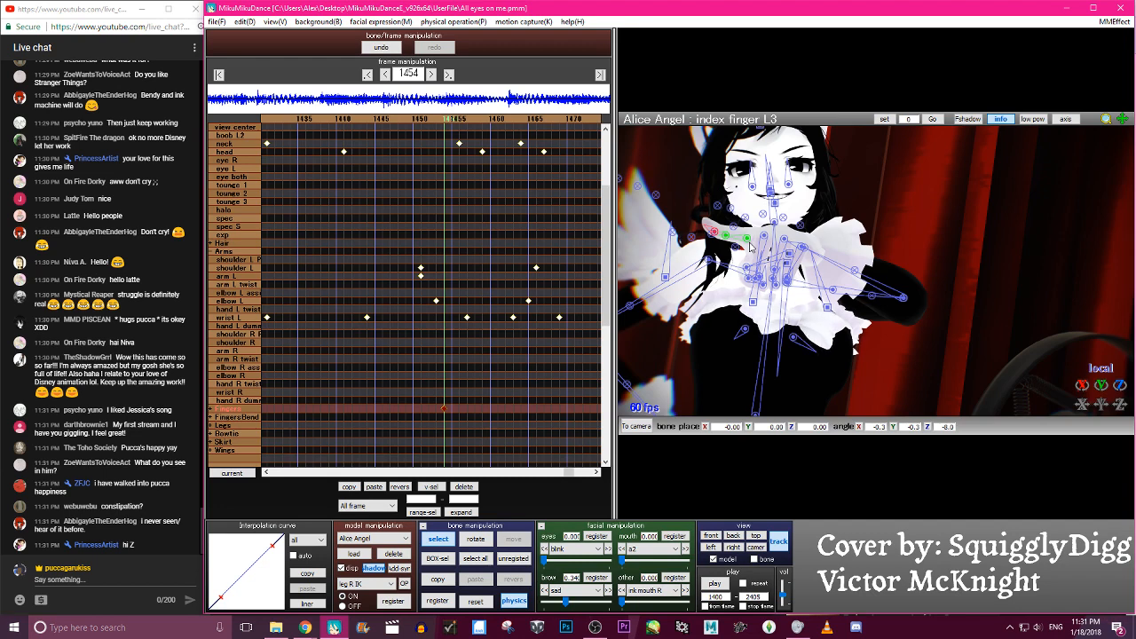
pyautogui.press('a')
pyautogui.press('a')
# Step back and forth through the frames between 1454 and 1442 to examine the index finger's motion, ending at frame 1442
pyautogui.press('Left')
pyautogui.press('Left')
pyautogui.press('Left')
pyautogui.press('Left')
pyautogui.press('Left')
pyautogui.press('Left')
pyautogui.press('Left')
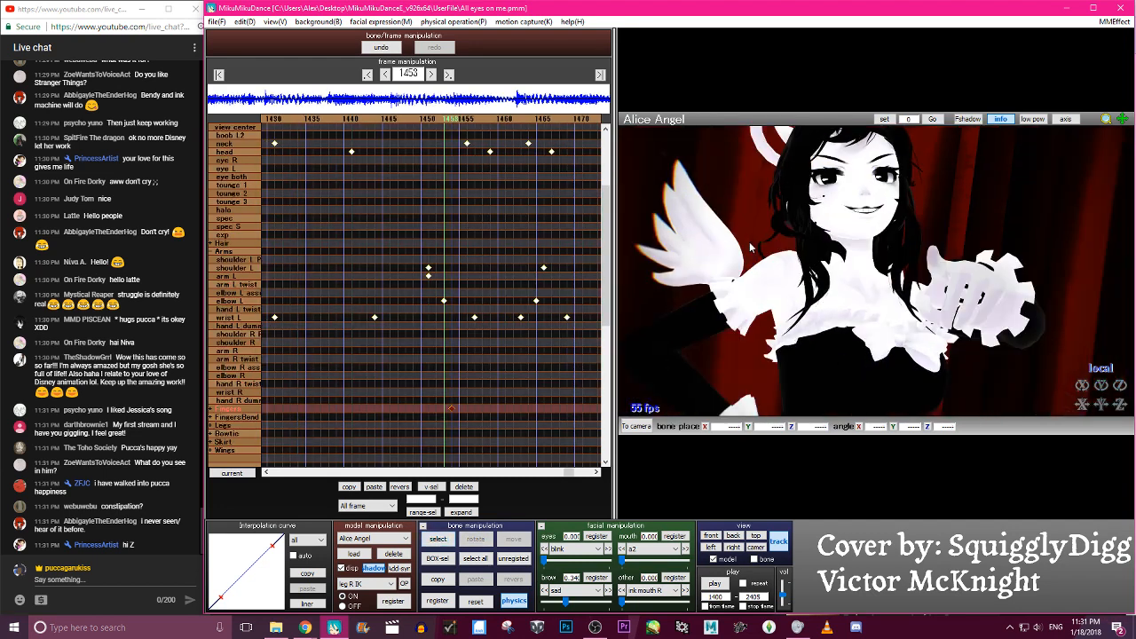
pyautogui.press('Right')
pyautogui.press('Right')
pyautogui.press('Right')
pyautogui.press('Right')
pyautogui.press('Right')
pyautogui.press('Right')
pyautogui.press('Right')
pyautogui.press('Right')
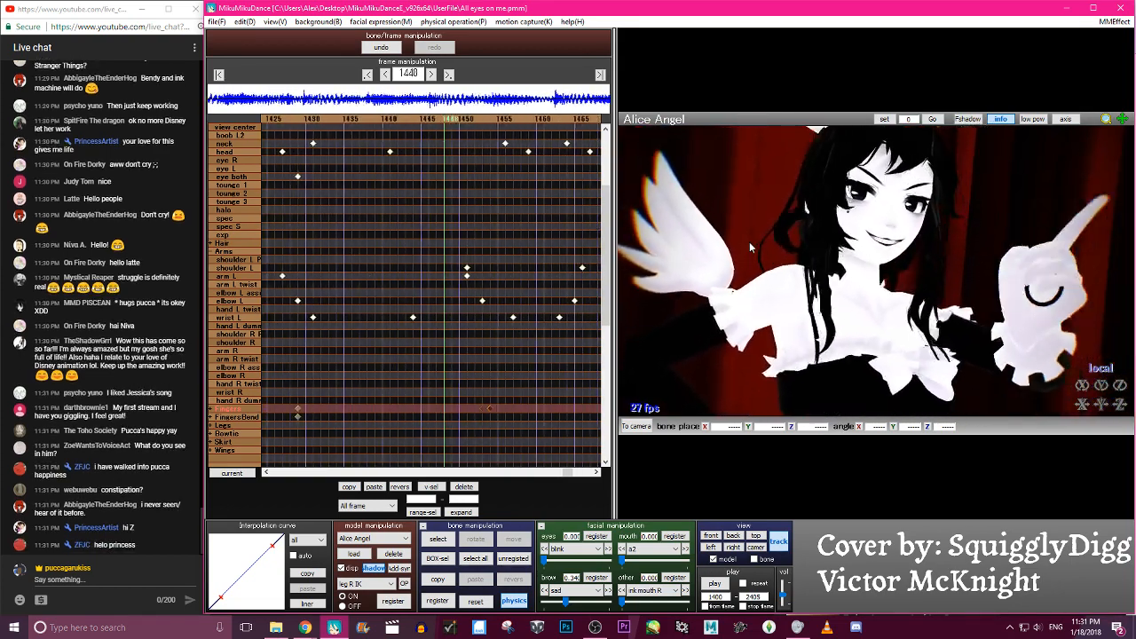
pyautogui.press('Left')
pyautogui.press('Left')
pyautogui.press('Left')
pyautogui.press('Left')
pyautogui.press('Left')
pyautogui.press('Left')
pyautogui.press('Left')
pyautogui.press('Left')
pyautogui.press('Left')
pyautogui.press('Left')
pyautogui.press('Left')
pyautogui.press('Left')
pyautogui.press('Left')
pyautogui.press('Left')
pyautogui.press('Left')
pyautogui.press('Left')
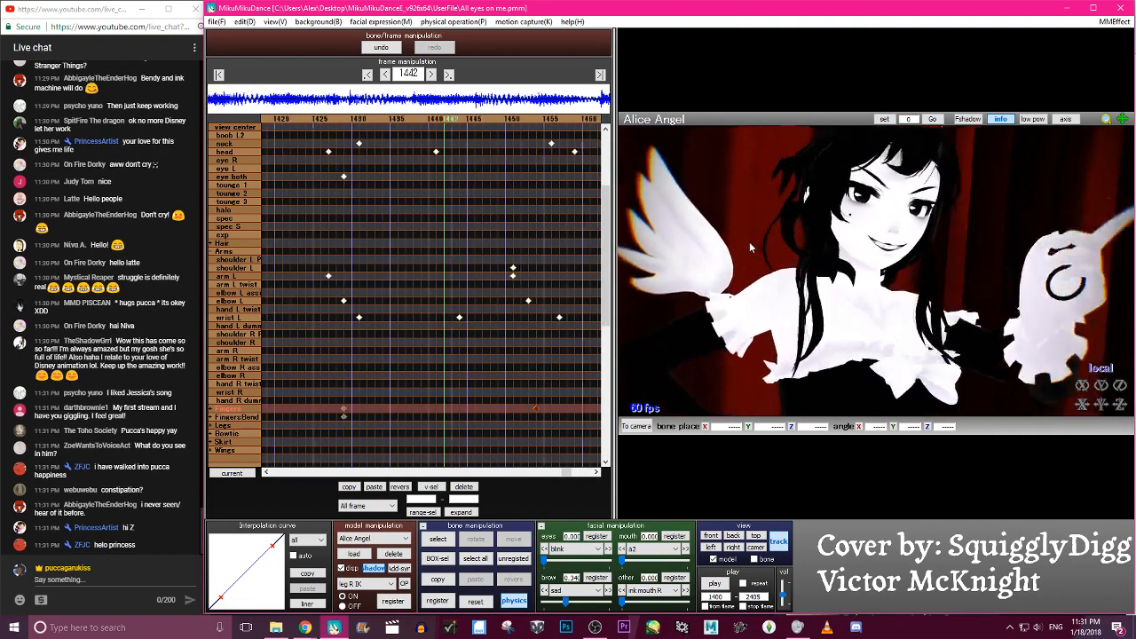
pyautogui.press('Right')
pyautogui.press('Right')
pyautogui.press('Right')
# Bend the index finger L2 bone about its local Z axis at frame 1442
pyautogui.press('c')
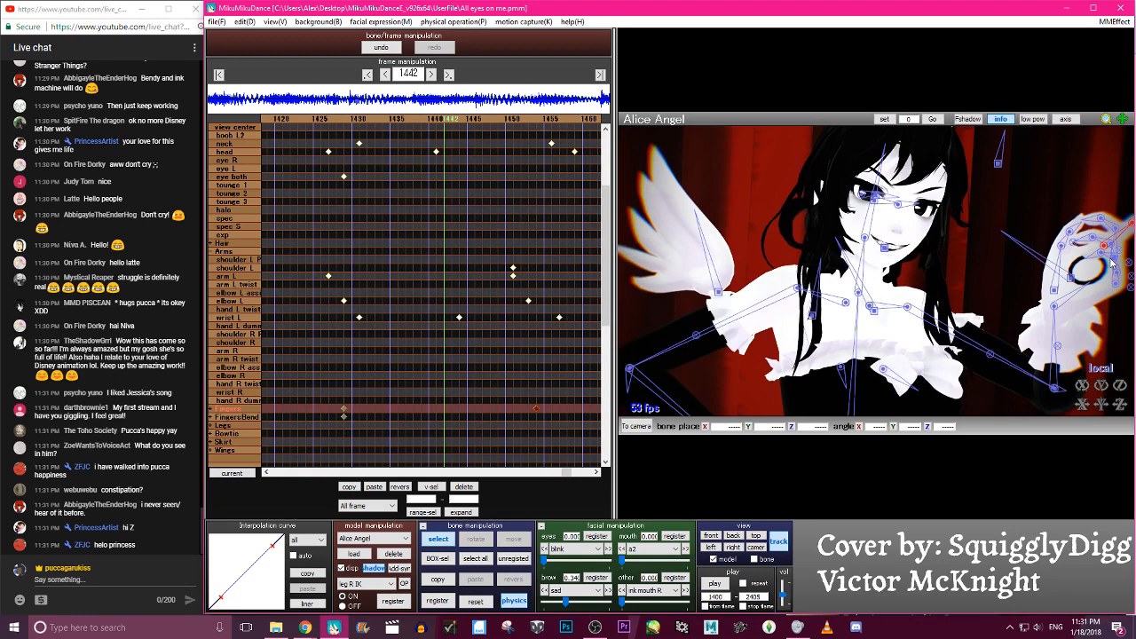
pyautogui.scroll(-5, 1105, 250)
pyautogui.scroll(5, 1045, 243)
pyautogui.click(1021, 245)
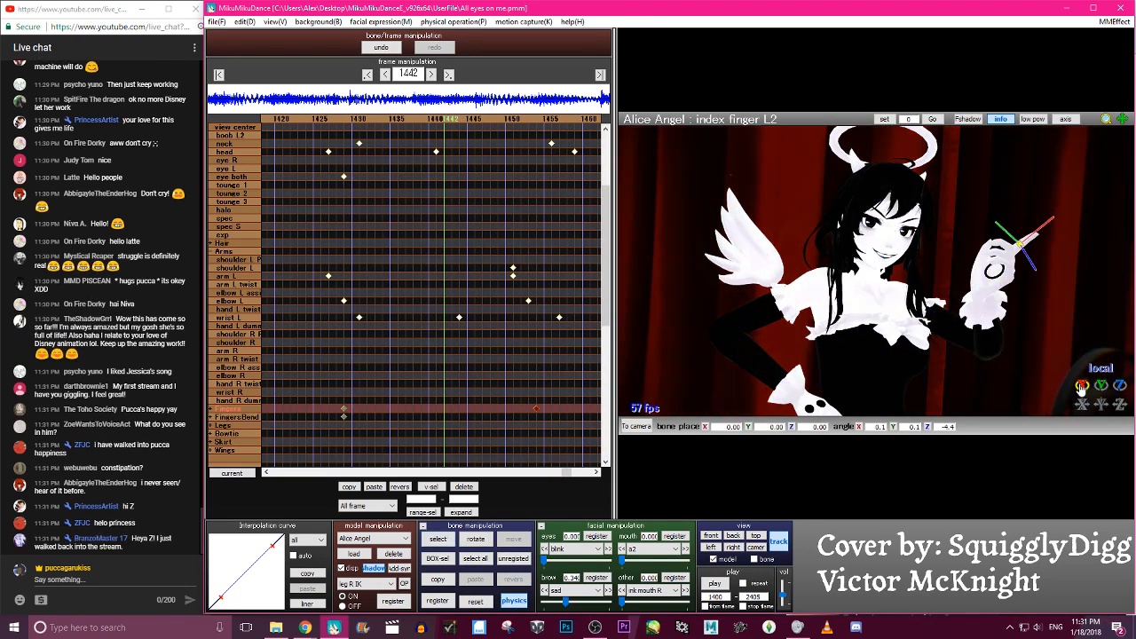
pyautogui.click(380, 48)
pyautogui.moveTo(1119, 385); pyautogui.dragTo(1119, 350)
# Bend the index finger L3 bone to about 27° on Z and register the changed finger bones at frame 1442
pyautogui.press('c')
pyautogui.click(1021, 236)
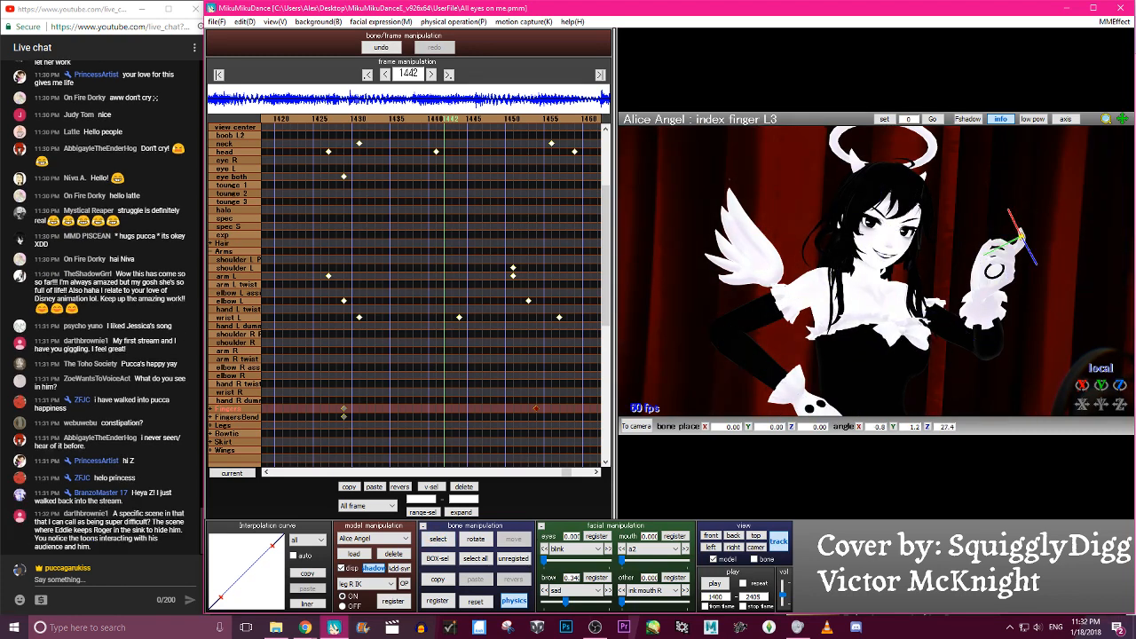
pyautogui.press('a')
pyautogui.press('s')
pyautogui.press('Return')
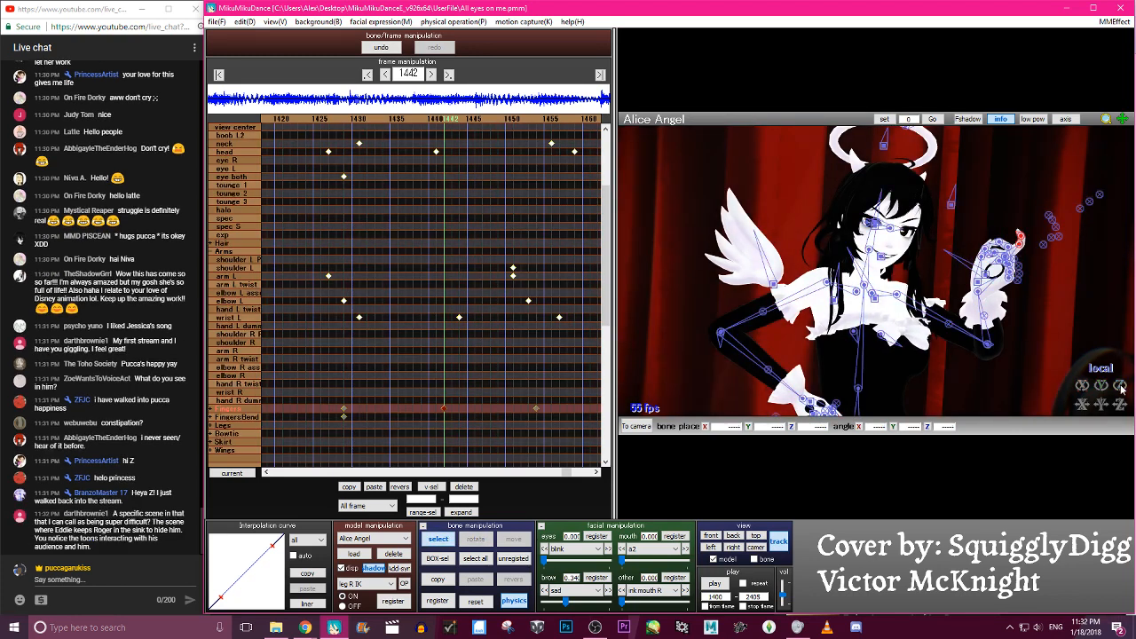
# Step forward from frame 1442 to 1457 to examine how the bent index finger straightens as the hand turns
pyautogui.press('Right')
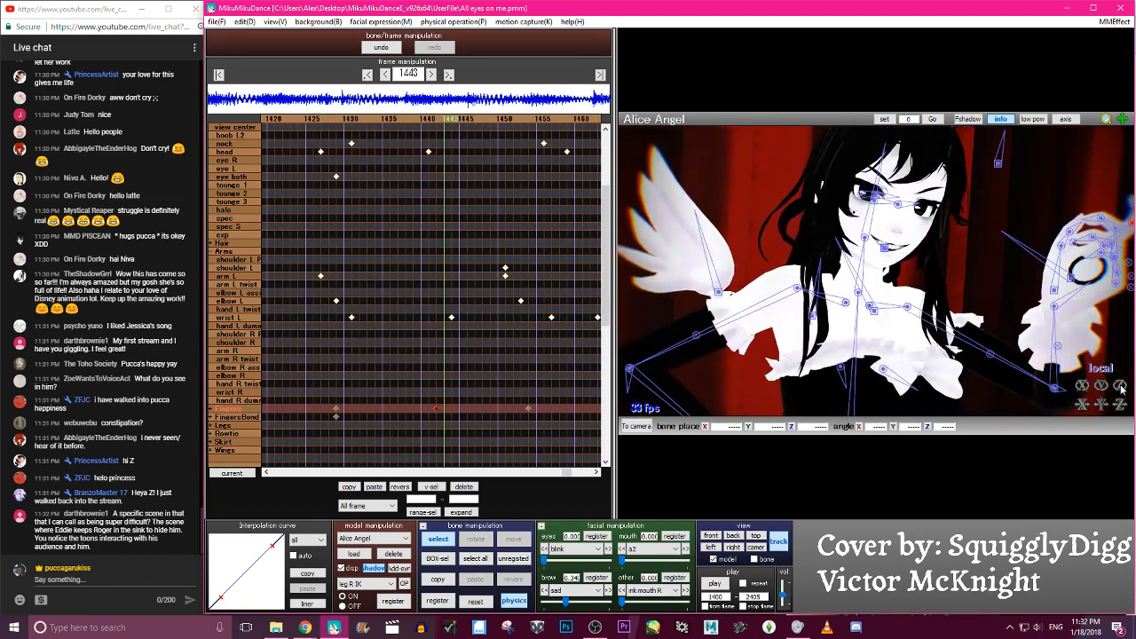
pyautogui.press('Right')
pyautogui.press('Right')
pyautogui.press('Right')
pyautogui.press('Right')
pyautogui.press('Right')
pyautogui.press('Right')
pyautogui.press('Right')
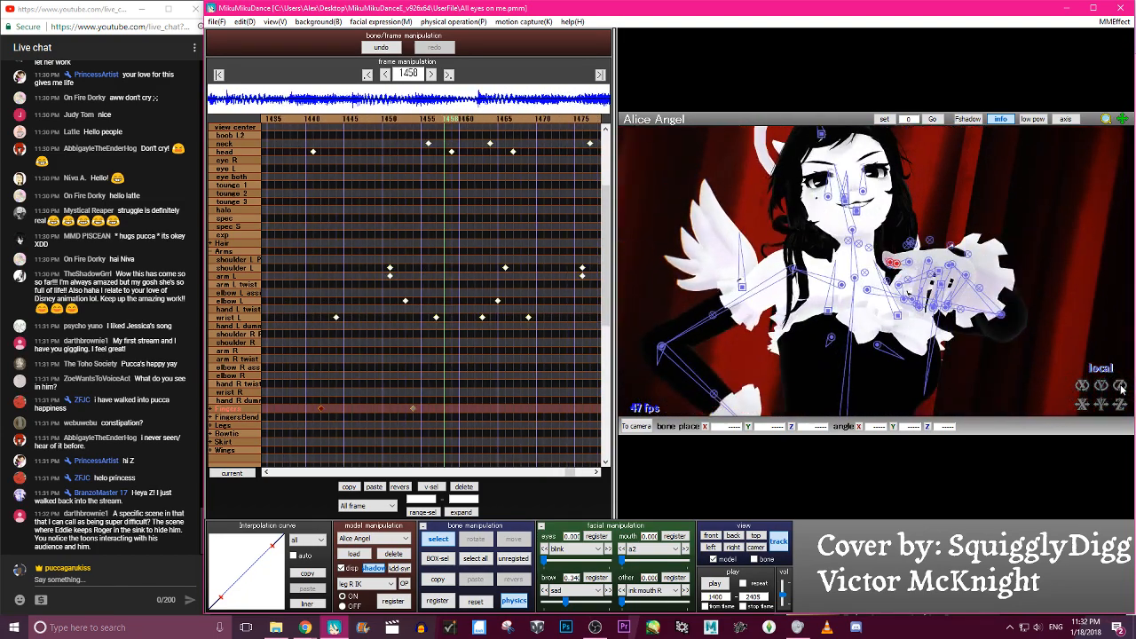
pyautogui.press('Right')
pyautogui.press('Right')
pyautogui.press('Right')
pyautogui.press('Right')
pyautogui.press('Right')
pyautogui.press('Right')
pyautogui.press('Right')
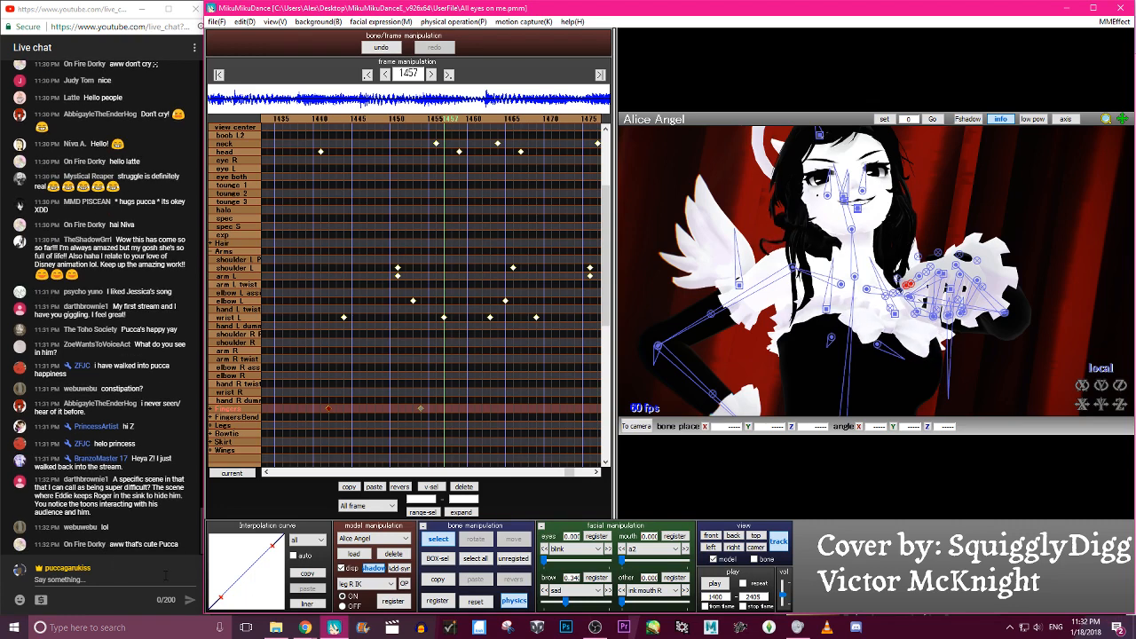
# Hide the bones and step back from frame 1457 to 1429 to examine the left hand's movement in reverse
pyautogui.press('c')
pyautogui.press('Left')
pyautogui.press('Left')
pyautogui.press('Left')
pyautogui.press('Left')
pyautogui.press('Left')
pyautogui.press('Left')
pyautogui.press('Left')
pyautogui.press('Left')
pyautogui.press('Left')
pyautogui.press('Left')
pyautogui.press('Left')
pyautogui.press('Left')
pyautogui.press('Left')
pyautogui.press('Left')
pyautogui.press('Left')
pyautogui.press('Left')
pyautogui.press('Left')
pyautogui.press('Left')
pyautogui.press('Left')
pyautogui.press('Left')
pyautogui.press('Left')
pyautogui.press('Left')
pyautogui.press('Left')
pyautogui.press('Left')
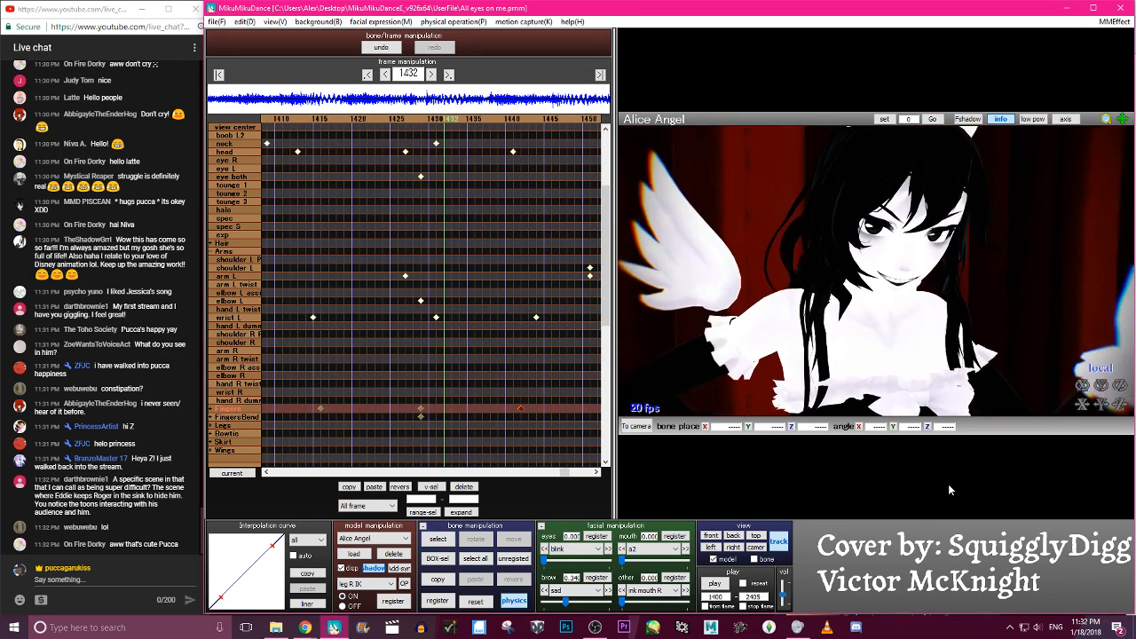
pyautogui.press('Left')
pyautogui.press('Left')
pyautogui.press('Left')
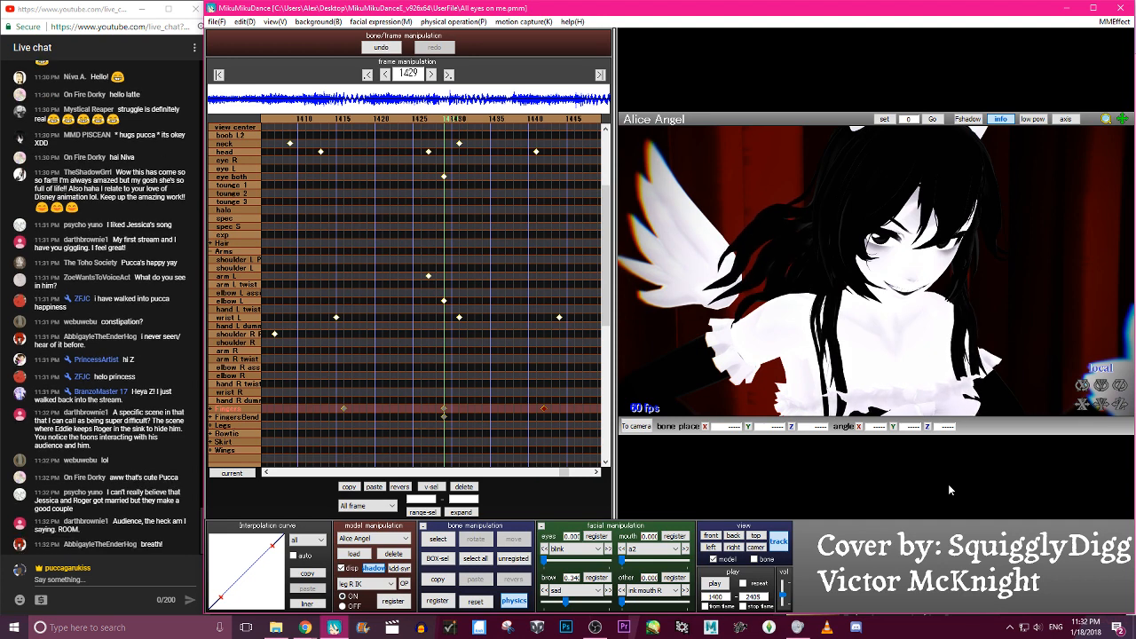
# Step forward from frame 1429 to 1464 to examine the left hand's entry and finger motion without bones displayed
pyautogui.press('Right')
pyautogui.press('Right')
pyautogui.press('Right')
pyautogui.press('Right')
pyautogui.press('Right')
pyautogui.press('Right')
pyautogui.press('Right')
pyautogui.press('Right')
pyautogui.press('Right')
pyautogui.press('Right')
pyautogui.press('Right')
pyautogui.press('Right')
pyautogui.press('Right')
pyautogui.press('Right')
pyautogui.press('Right')
pyautogui.press('Right')
pyautogui.press('Right')
pyautogui.press('Right')
pyautogui.press('Right')
pyautogui.press('Right')
pyautogui.press('Right')
pyautogui.press('Right')
pyautogui.press('Right')
pyautogui.press('Right')
pyautogui.press('Right')
pyautogui.press('Right')
pyautogui.press('Right')
pyautogui.press('Right')
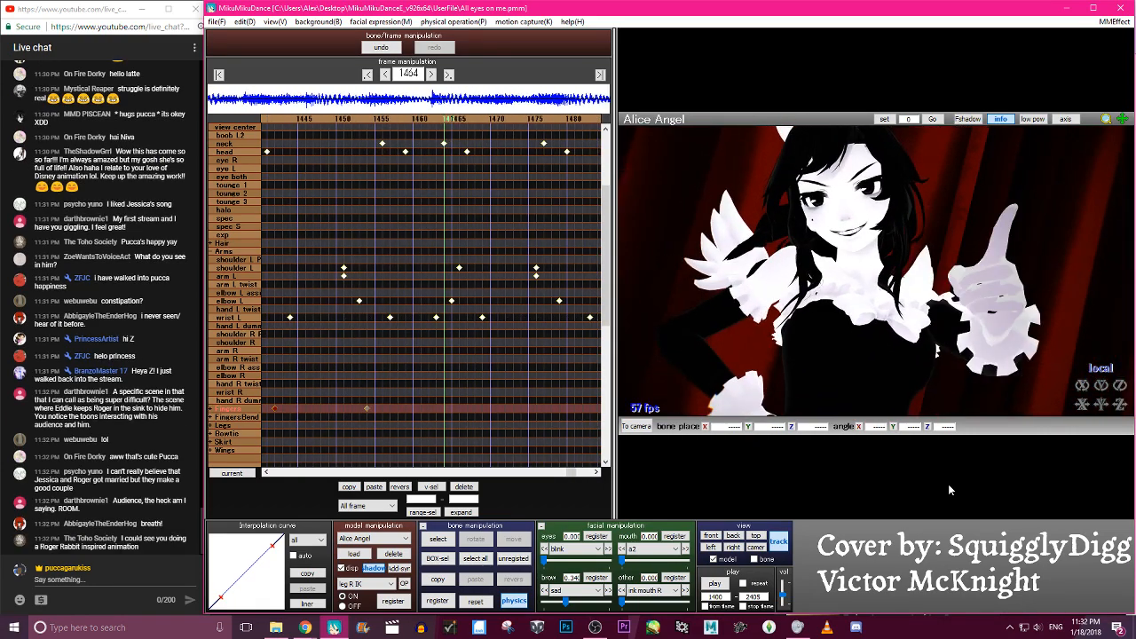
# Step through the frames between 1464 and 1445 again to recheck the index finger's motion, ending at frame 1459
pyautogui.press('Left')
pyautogui.press('Left')
pyautogui.press('Left')
pyautogui.press('Left')
pyautogui.press('Left')
pyautogui.press('Left')
pyautogui.press('Left')
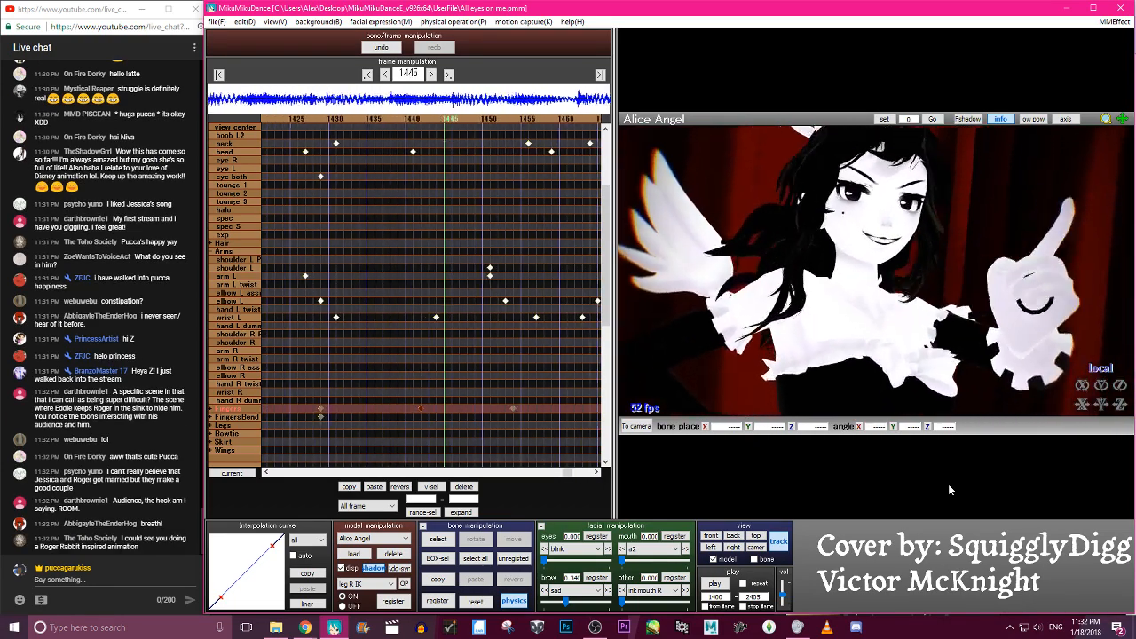
pyautogui.press('Left')
pyautogui.press('Left')
pyautogui.press('Left')
pyautogui.press('Left')
pyautogui.press('Left')
pyautogui.press('Left')
pyautogui.press('Left')
pyautogui.press('Left')
pyautogui.press('Left')
pyautogui.press('Left')
pyautogui.press('Left')
pyautogui.press('Left')
pyautogui.press('Left')
pyautogui.press('Left')
pyautogui.press('Left')
pyautogui.press('Left')
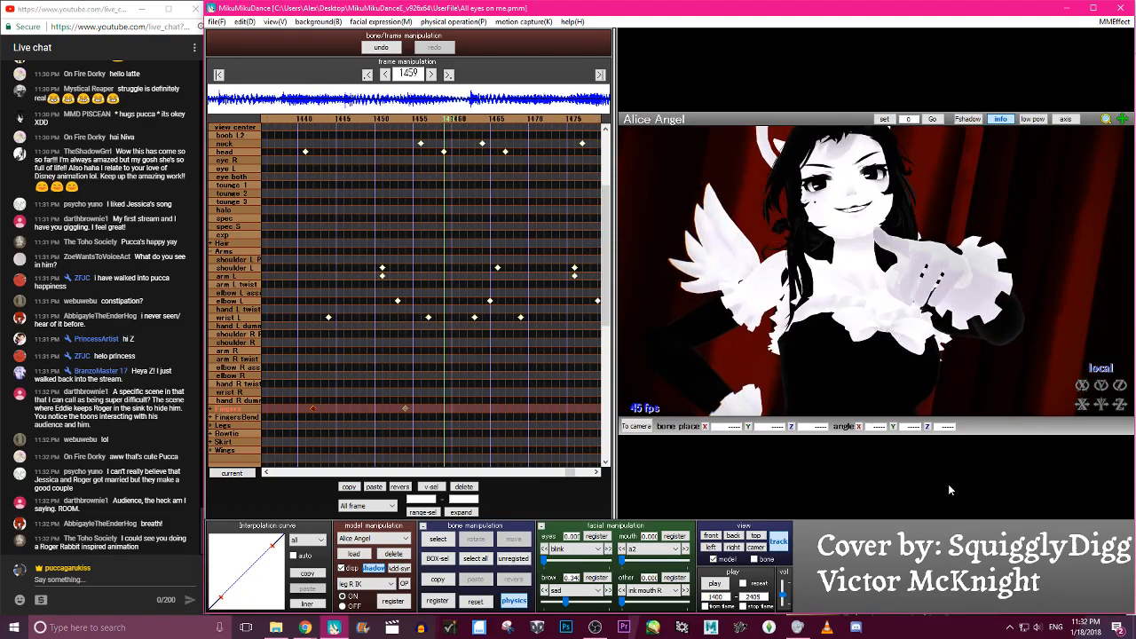
# Step through the frames from 1459 back to 1440 to examine the left hand's turn and finger motion in reverse
pyautogui.press('Right')
pyautogui.press('Right')
pyautogui.press('Right')
pyautogui.press('Right')
pyautogui.press('Right')
pyautogui.press('Right')
pyautogui.press('Right')
pyautogui.press('Right')
pyautogui.press('Right')
pyautogui.press('Right')
pyautogui.press('Right')
pyautogui.press('Right')
pyautogui.press('Right')
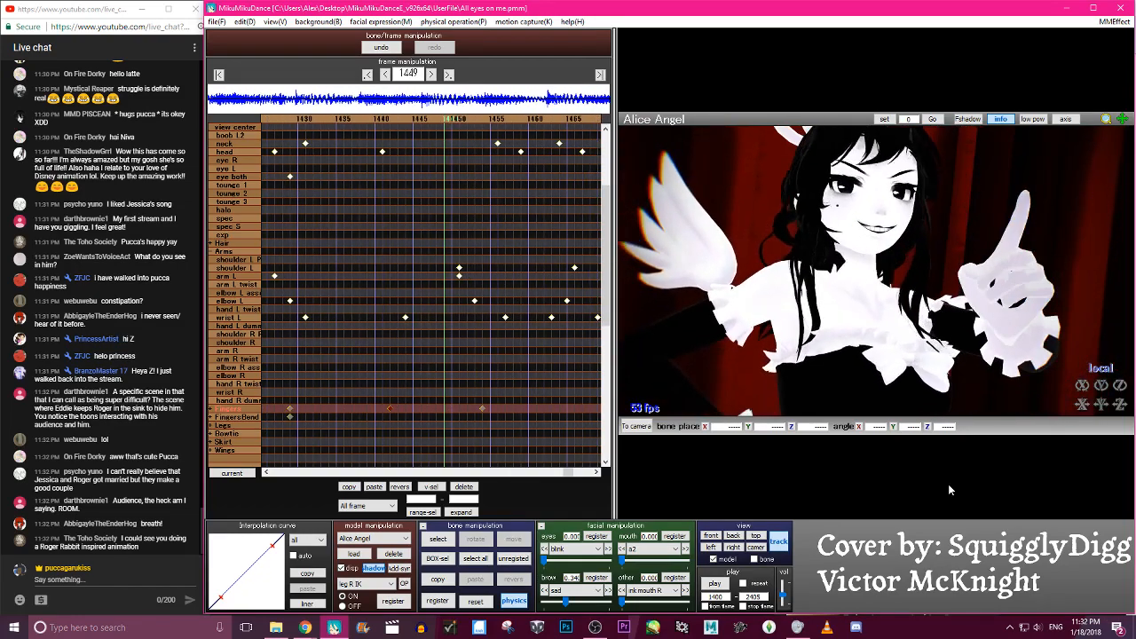
pyautogui.press('Left')
pyautogui.press('Left')
pyautogui.press('Left')
pyautogui.press('Left')
pyautogui.press('Left')
pyautogui.press('Left')
pyautogui.press('Left')
pyautogui.press('Left')
pyautogui.press('Left')
pyautogui.press('Left')
pyautogui.press('Left')
pyautogui.press('Left')
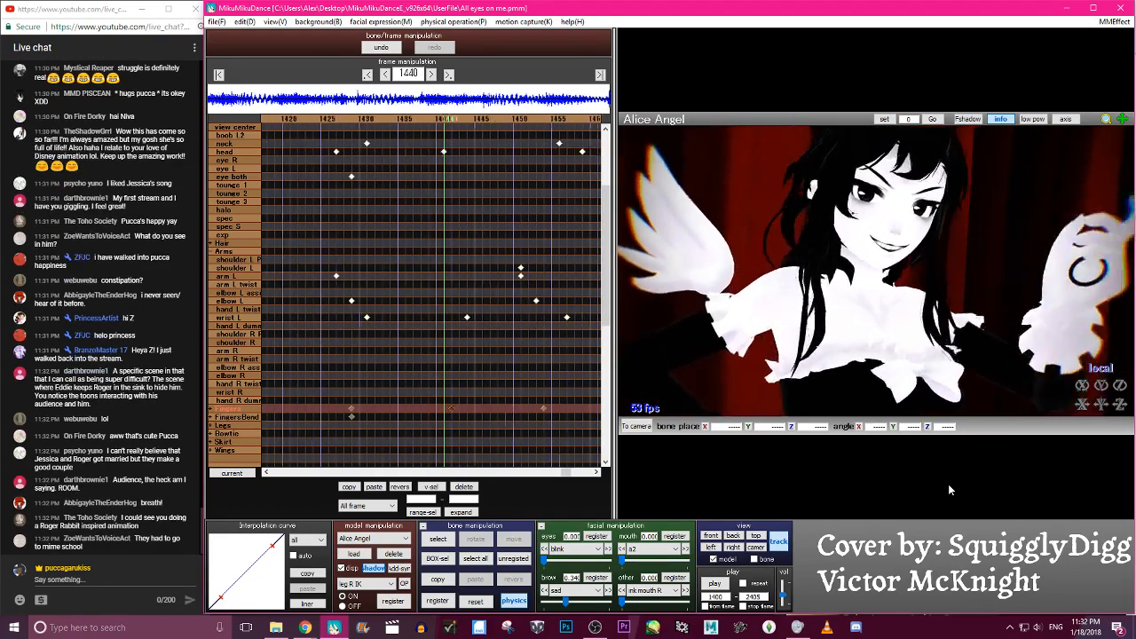
# Step forward from frame 1440 to 1456 to recheck how the left hand swings in and its fingers move
pyautogui.press('Right')
pyautogui.press('Right')
pyautogui.press('Right')
pyautogui.press('Right')
pyautogui.press('Right')
pyautogui.press('Right')
pyautogui.press('Right')
pyautogui.press('Right')
pyautogui.press('Right')
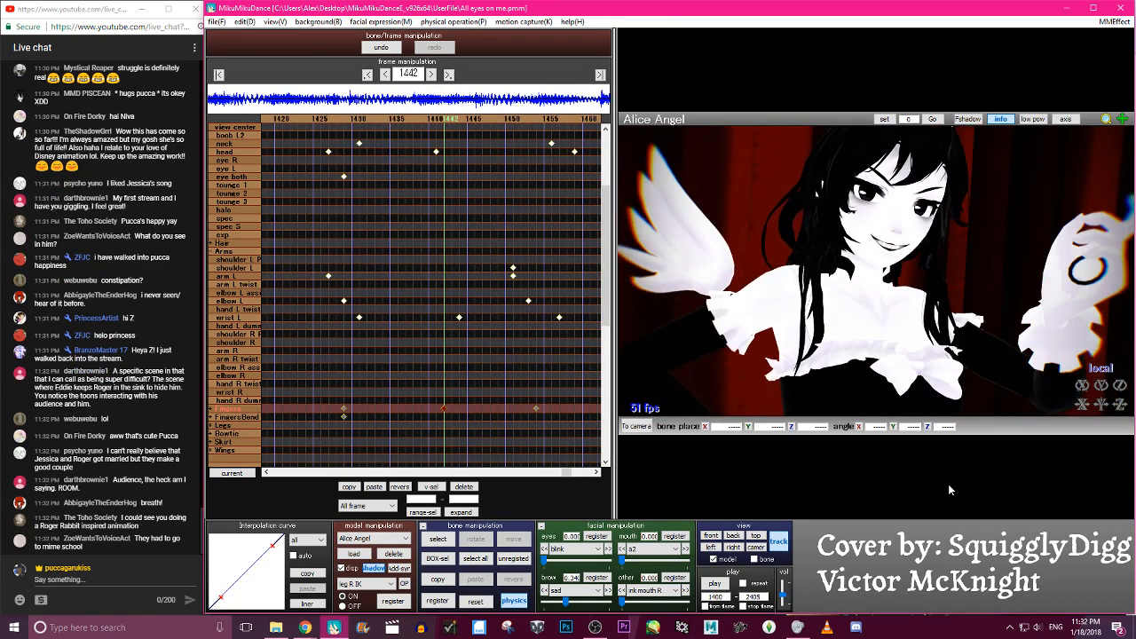
pyautogui.press('Right')
pyautogui.press('Right')
pyautogui.press('Right')
pyautogui.press('Right')
pyautogui.press('Right')
pyautogui.press('Right')
pyautogui.press('Right')
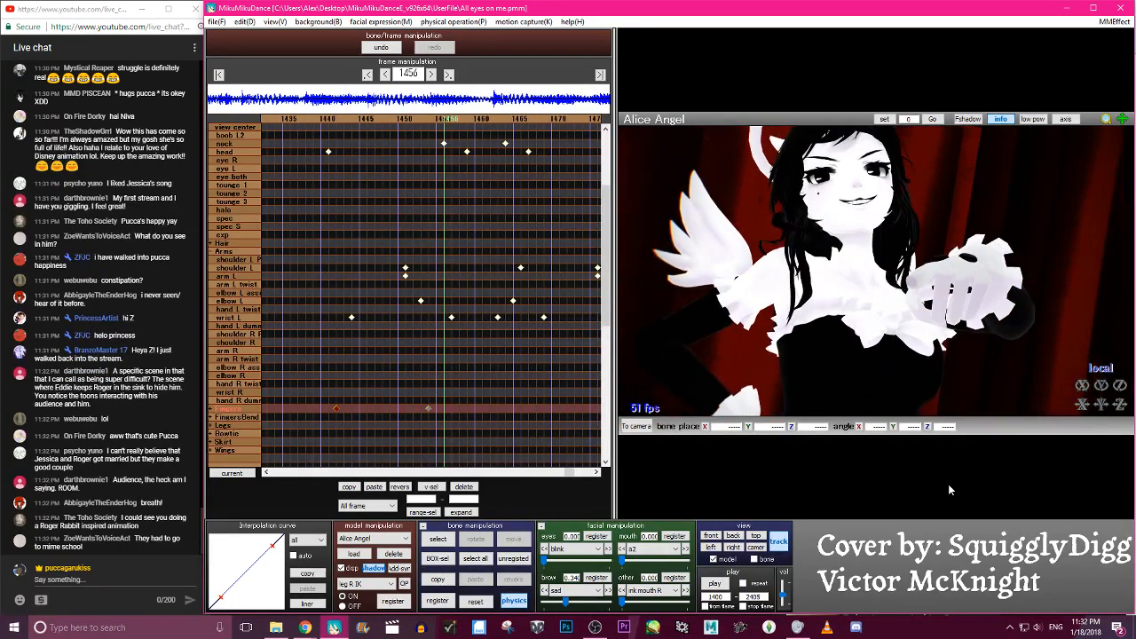
# Select the left middle finger's base bone, middle finger L1, at frame 1458
pyautogui.press('c')
pyautogui.click(893, 263)
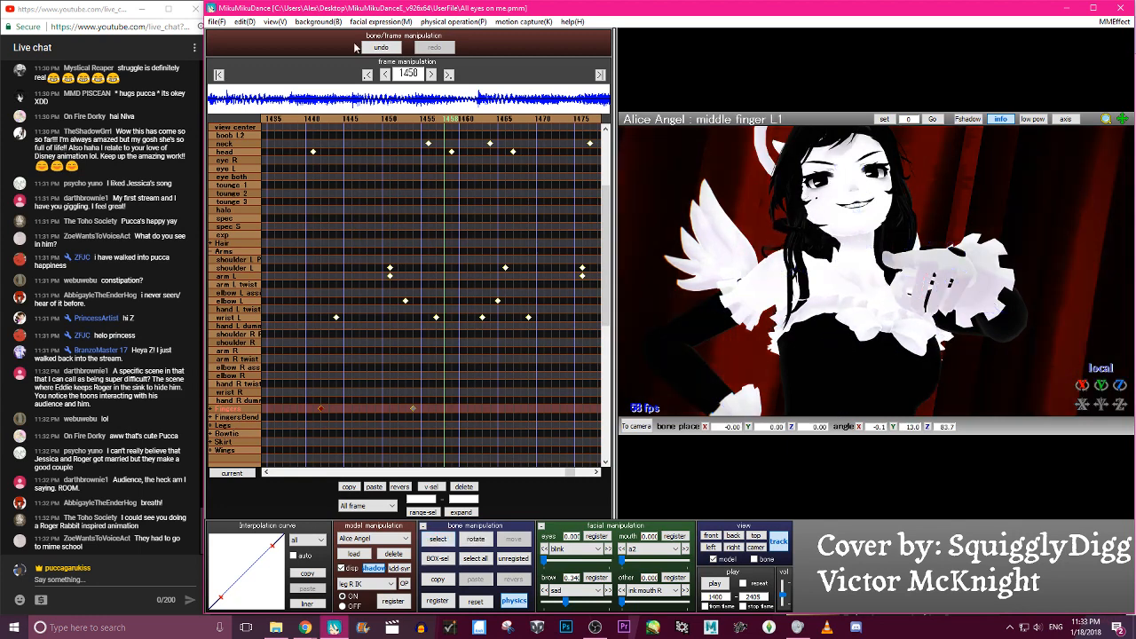
# Undo the last finger rotation, and re-bend the base joints of the left middle and ring fingers at frame 1458
pyautogui.click(381, 47)
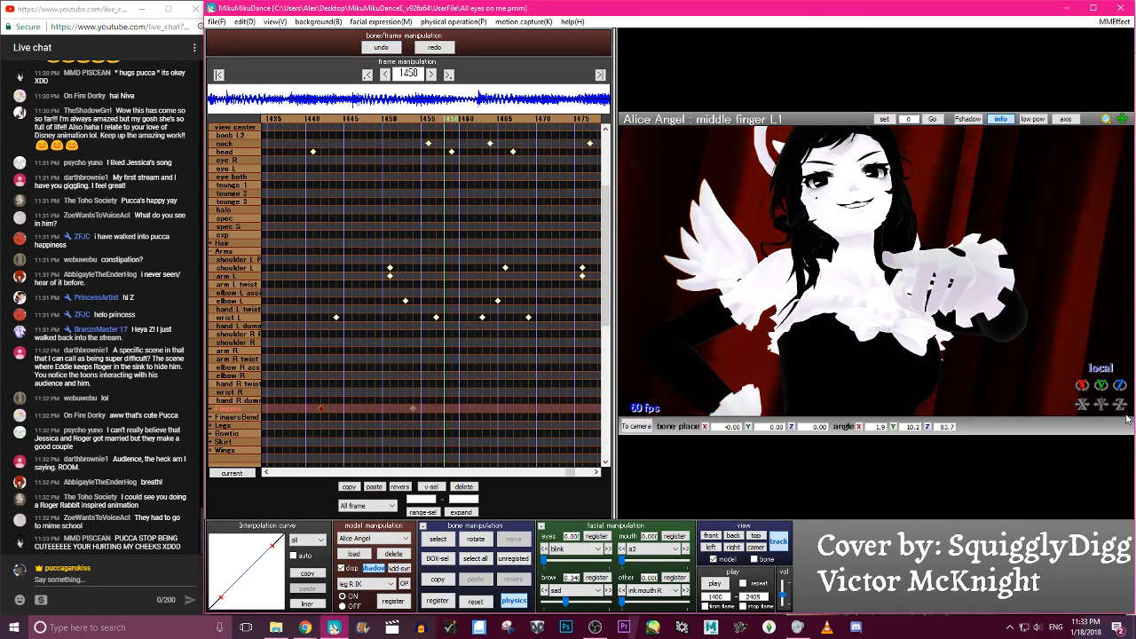
pyautogui.hotkey('ctrl', 'y')
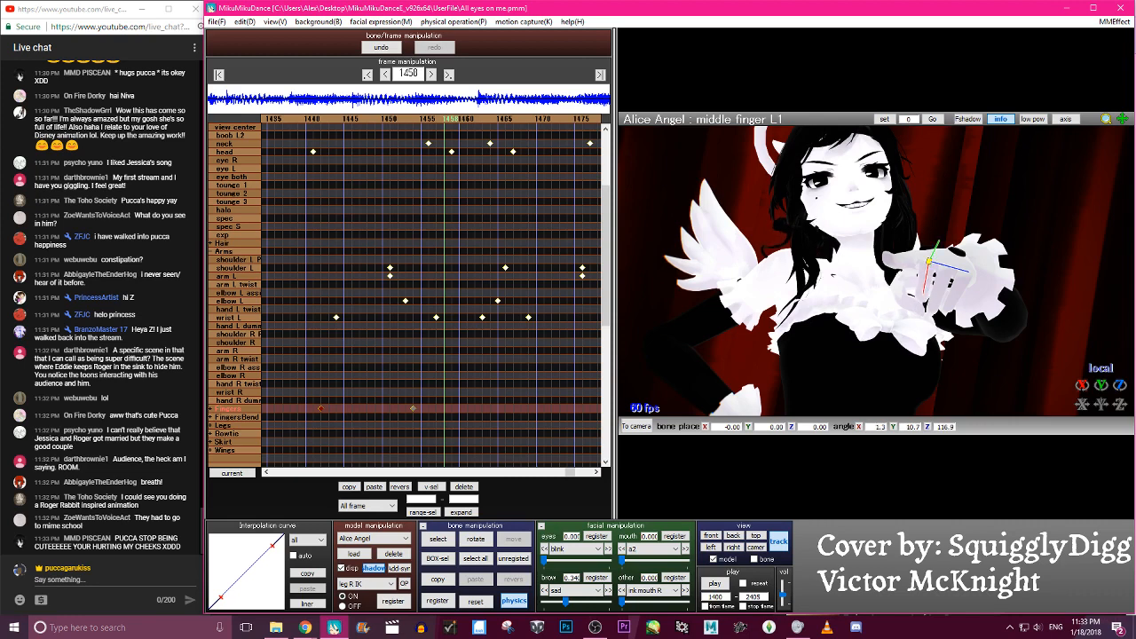
pyautogui.click(949, 266)
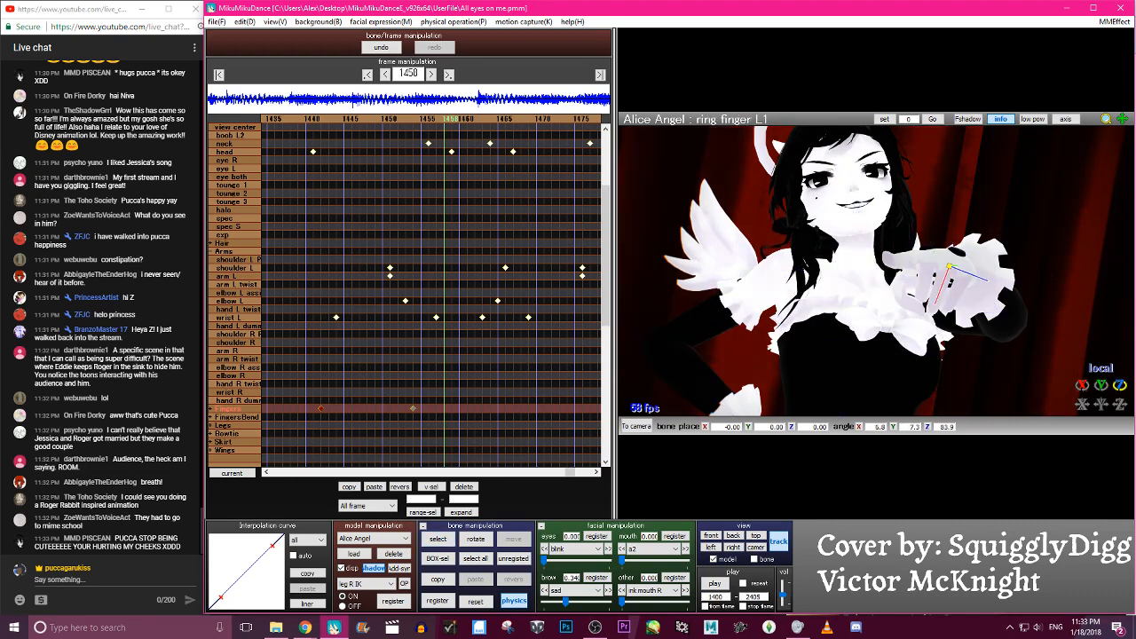
pyautogui.click(945, 272)
pyautogui.moveTo(945, 272); pyautogui.dragTo(950, 301)
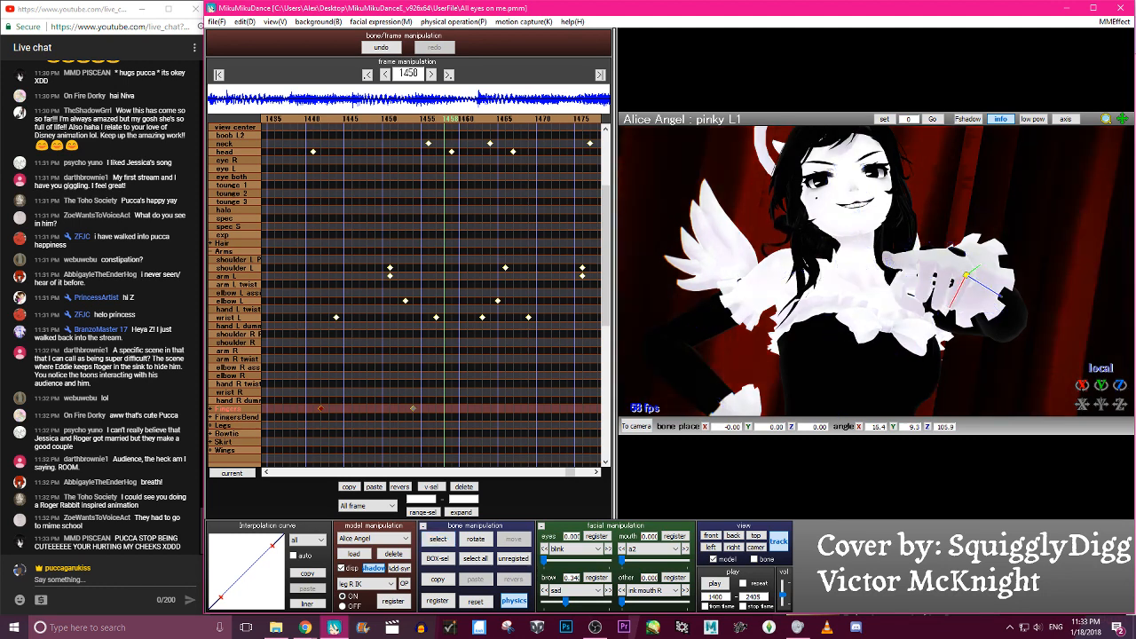
# Bend the left pinky and thumb to finish the curled hand, and register the left finger bones at frame 1458
pyautogui.click(1120, 388)
pyautogui.click(938, 273)
pyautogui.moveTo(949, 252); pyautogui.dragTo(948, 252)
pyautogui.press('c')
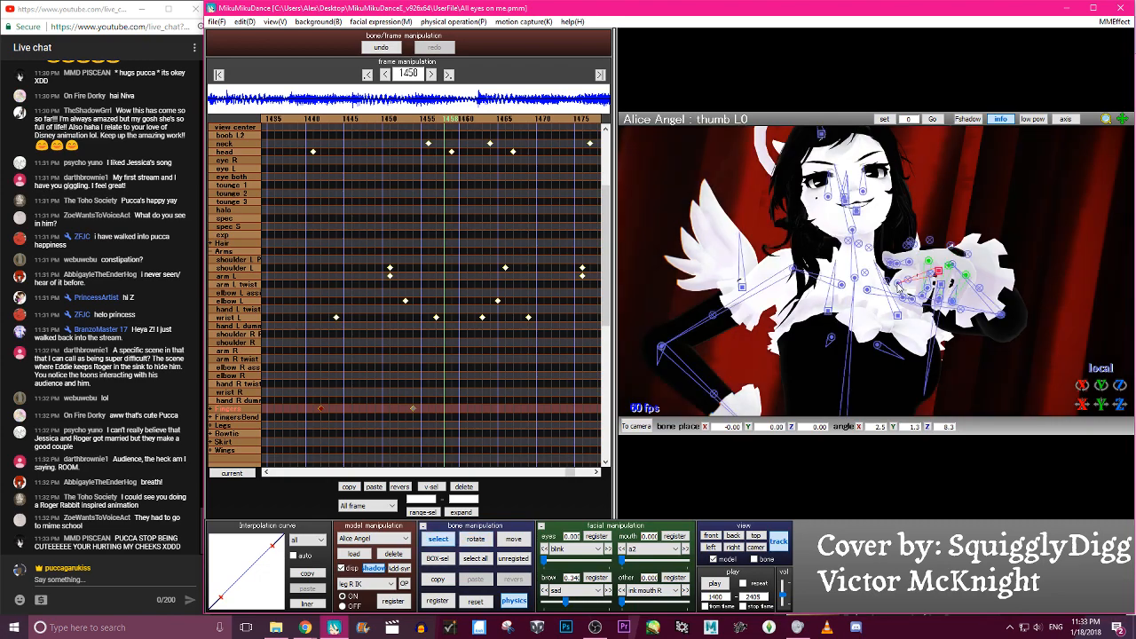
pyautogui.press('Return')
pyautogui.click(948, 261)
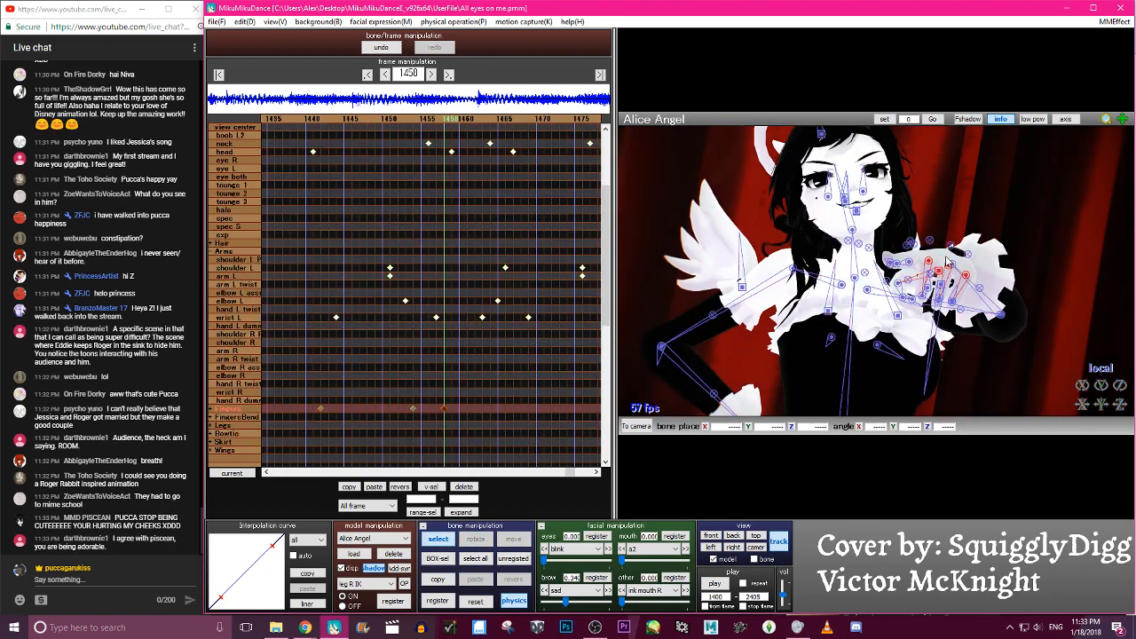
# Load the hand pose file Relaxed 7 L.vpd onto the model at frame 1470
pyautogui.press('p')
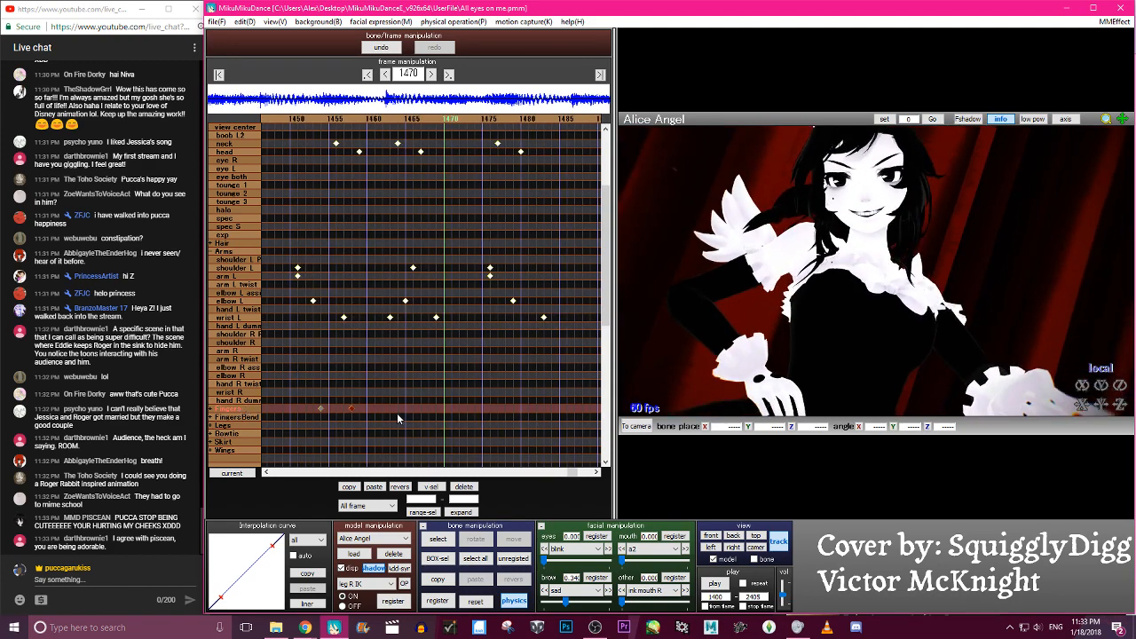
pyautogui.click(216, 21)
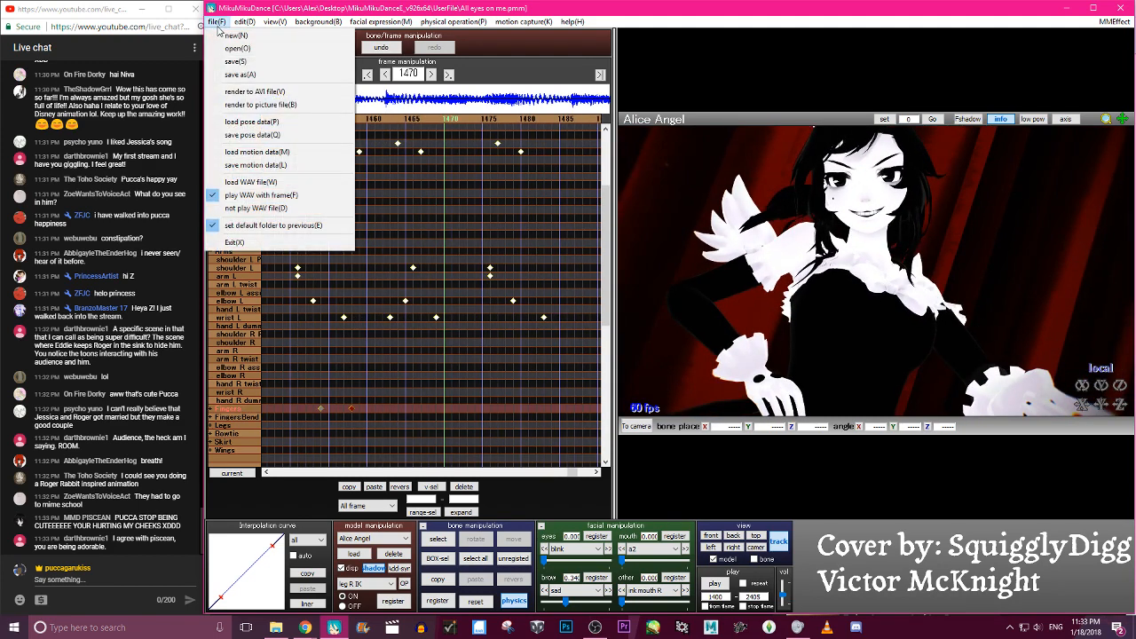
pyautogui.click(266, 123)
pyautogui.scroll(-8, 523, 327)
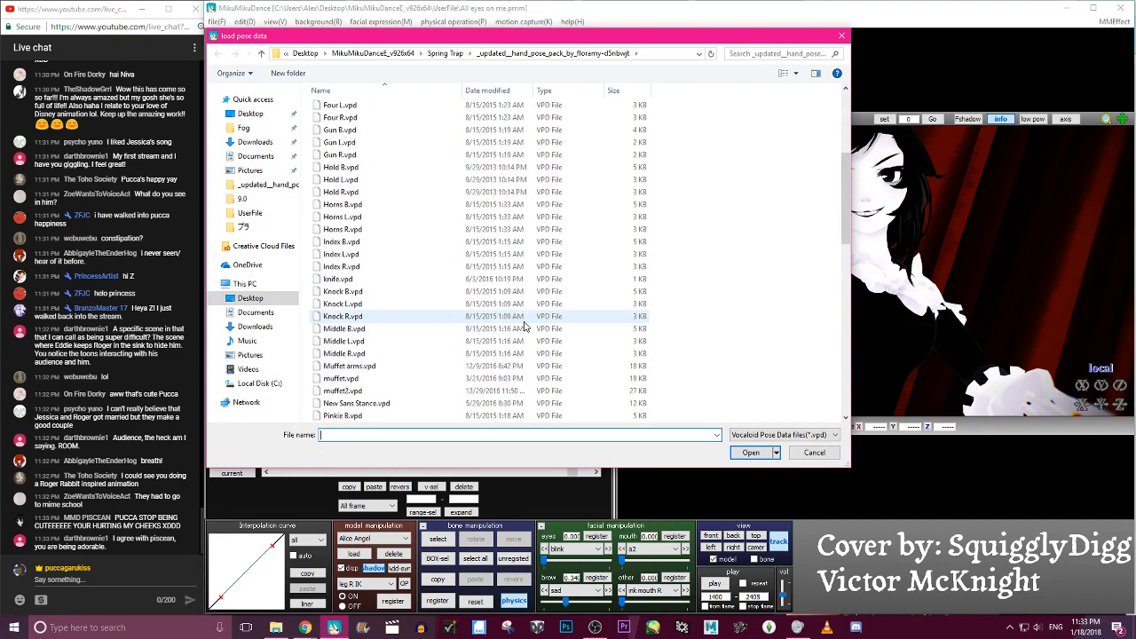
pyautogui.scroll(-10, 524, 327)
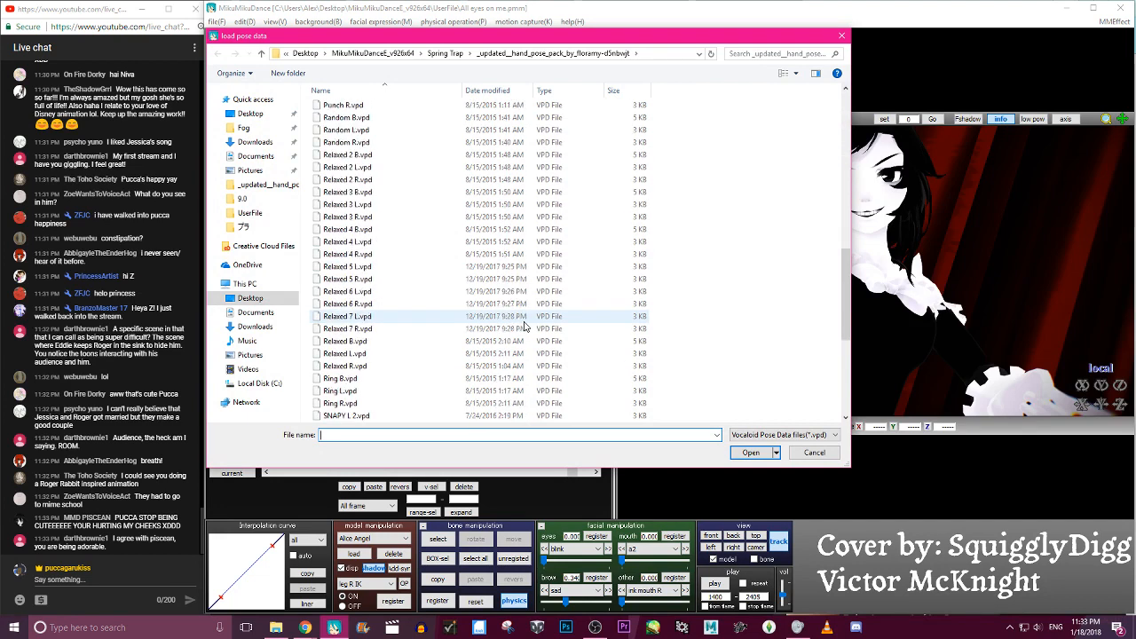
pyautogui.click(378, 320)
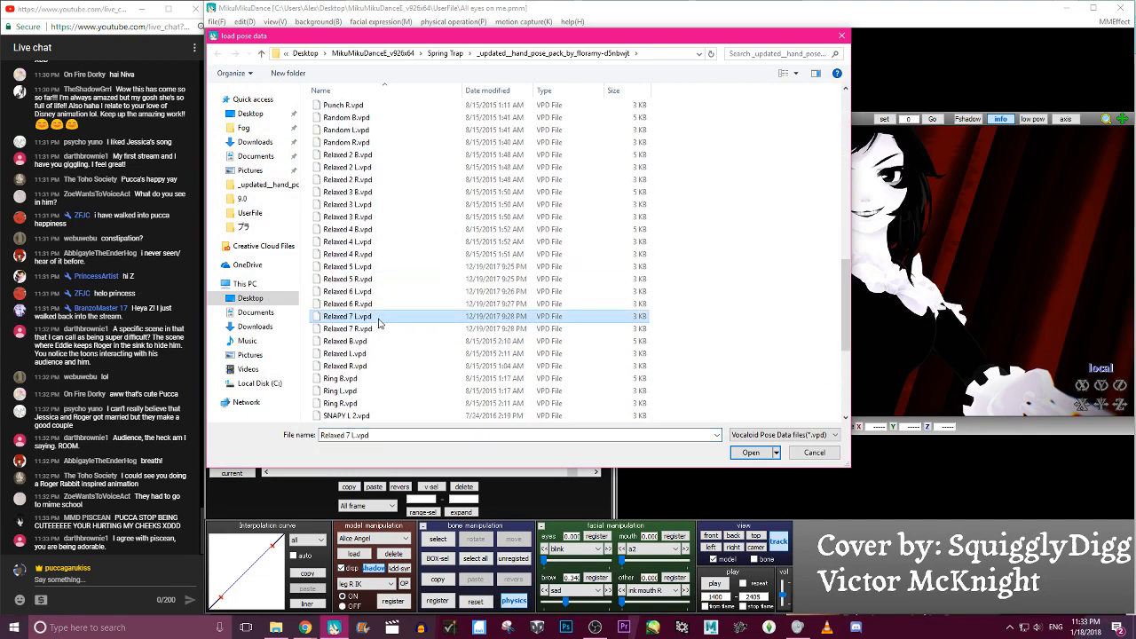
pyautogui.doubleClick(379, 324)
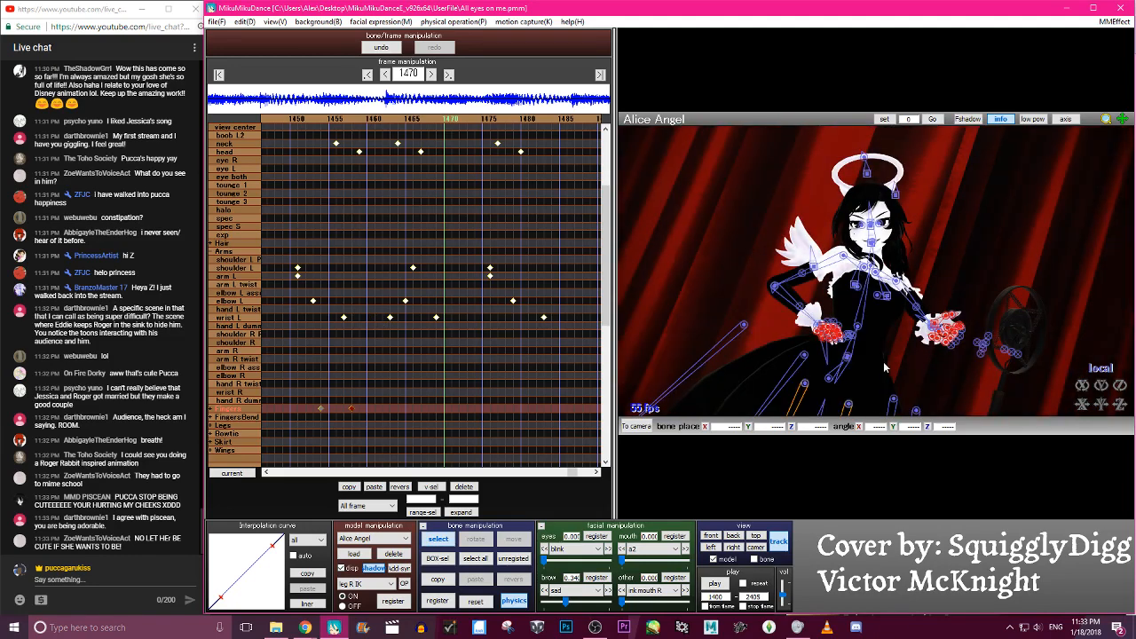
# Register the left hand's finger bones in the loaded pose as a keyframe at frame 1470
pyautogui.scroll(5, 879, 360)
pyautogui.moveTo(881, 362); pyautogui.dragTo(872, 295, button='right')
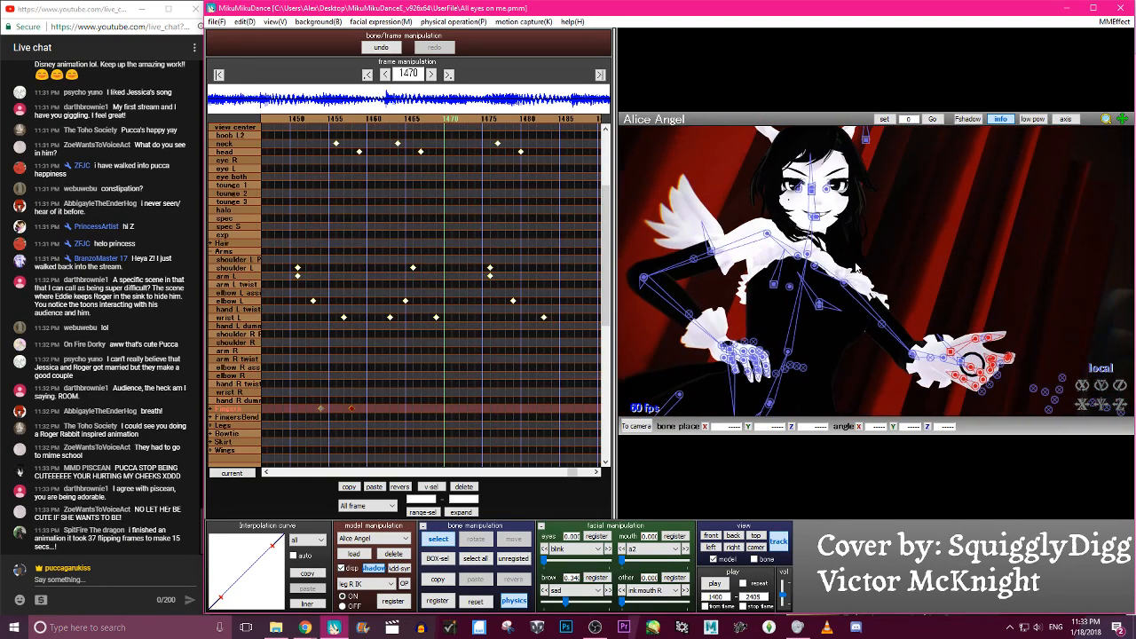
pyautogui.press('c')
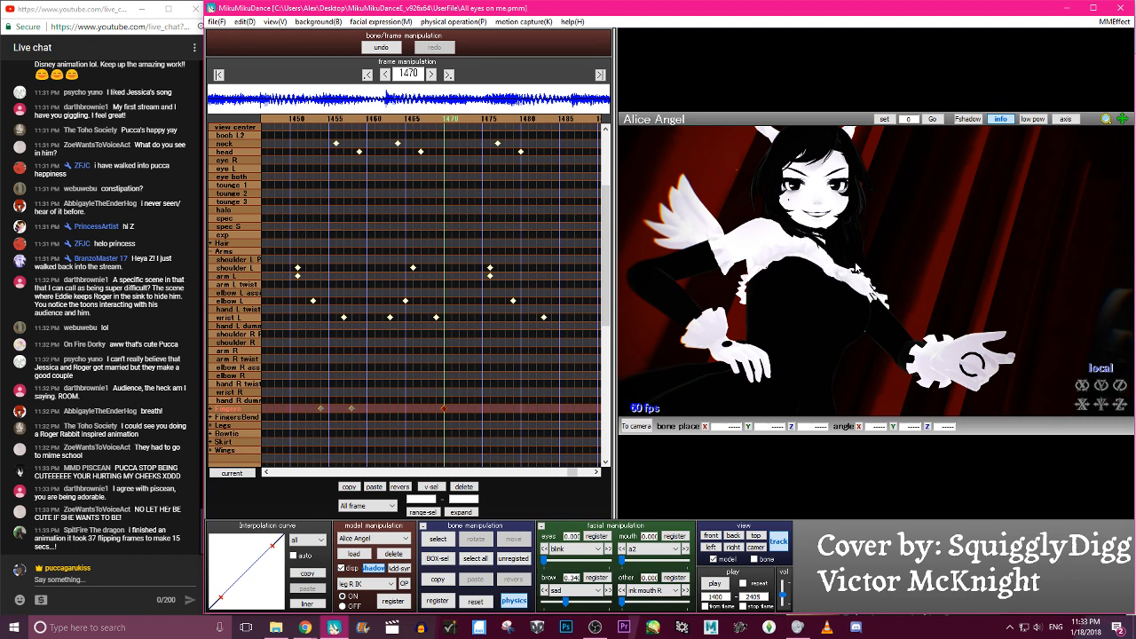
# Step back and forth through the frames up to 1475 to review the left hand's finger motion
pyautogui.press('Left')
pyautogui.press('Left')
pyautogui.press('Left')
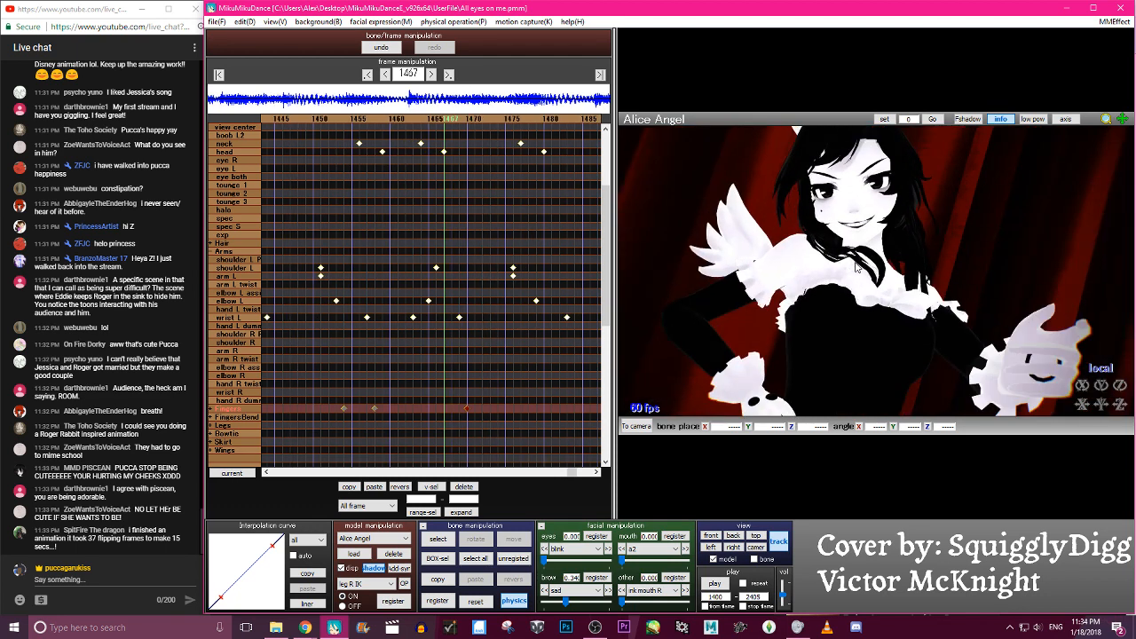
pyautogui.press('Left')
pyautogui.press('Left')
pyautogui.press('Left')
pyautogui.press('Left')
pyautogui.press('Left')
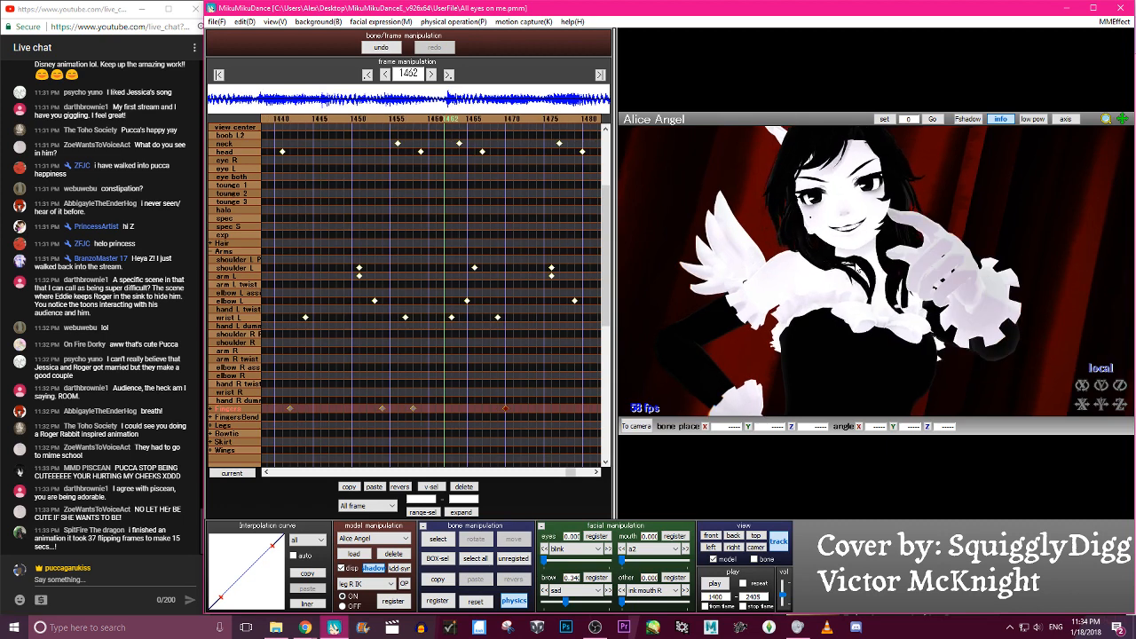
pyautogui.press('Right')
pyautogui.press('Right')
pyautogui.press('Right')
pyautogui.press('Right')
pyautogui.press('Right')
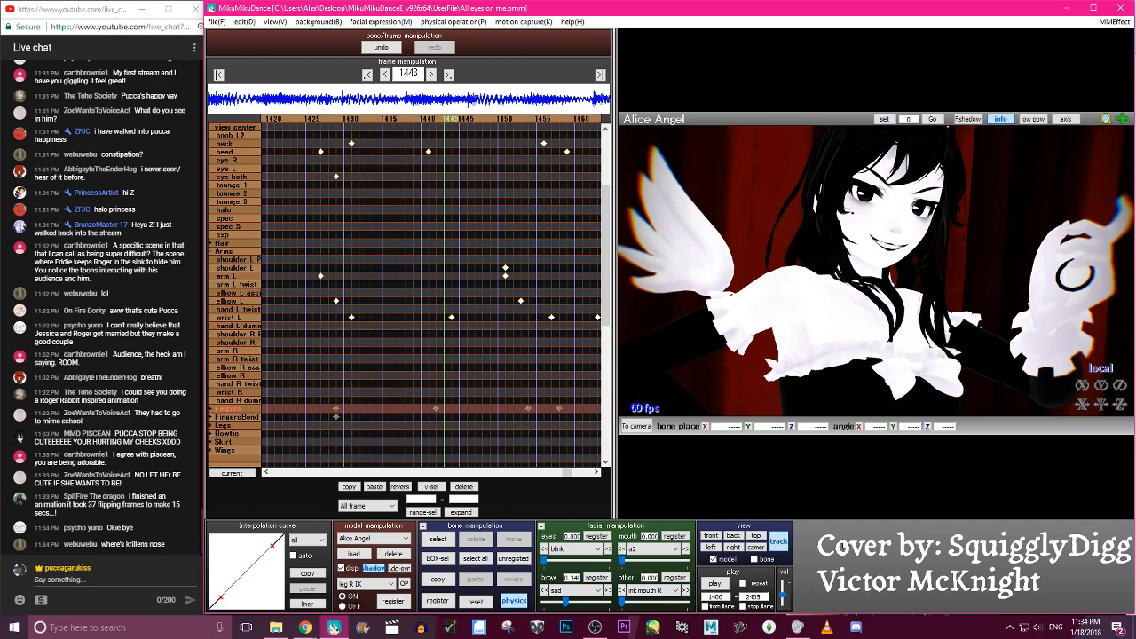
pyautogui.press('Left')
pyautogui.press('Left')
pyautogui.press('Left')
pyautogui.press('Left')
pyautogui.press('Left')
pyautogui.press('Left')
pyautogui.press('Left')
pyautogui.press('Left')
pyautogui.press('Left')
pyautogui.press('Left')
pyautogui.press('Left')
pyautogui.press('Left')
pyautogui.press('Left')
pyautogui.press('Right')
pyautogui.press('Right')
pyautogui.press('Right')
pyautogui.press('Right')
pyautogui.press('Right')
pyautogui.press('Right')
pyautogui.press('Right')
pyautogui.press('Right')
pyautogui.press('Right')
pyautogui.press('Right')
pyautogui.press('Right')
pyautogui.press('Right')
pyautogui.press('Right')
pyautogui.press('Right')
pyautogui.press('Right')
pyautogui.press('Right')
pyautogui.press('Right')
pyautogui.press('Right')
pyautogui.press('Right')
pyautogui.press('Right')
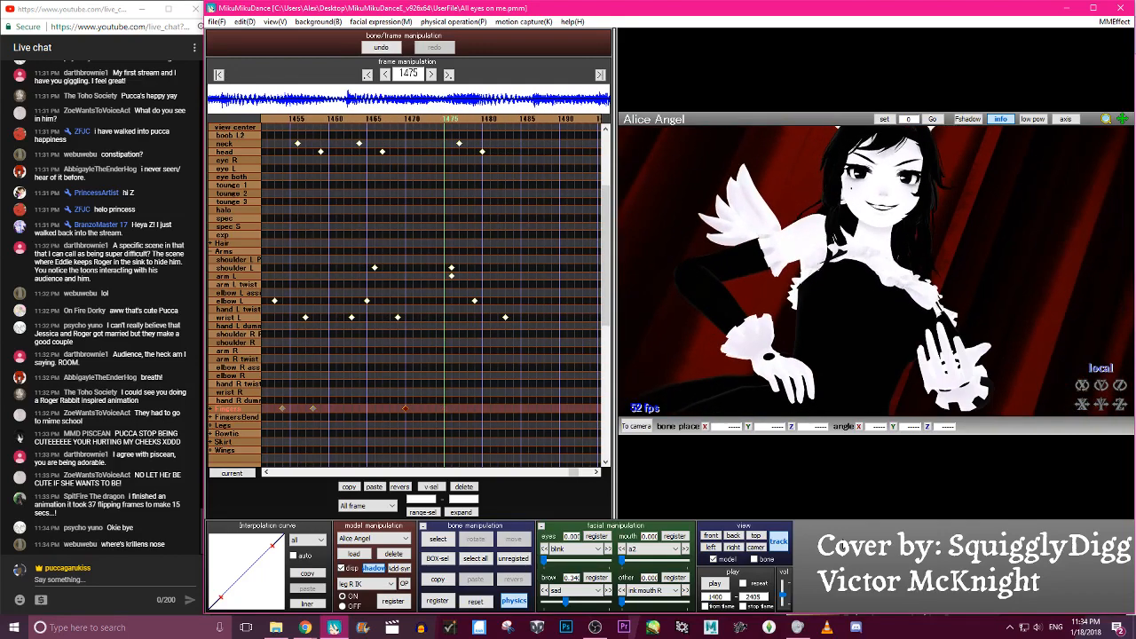
pyautogui.press('Right')
pyautogui.press('Right')
pyautogui.press('Right')
pyautogui.press('Right')
pyautogui.press('Right')
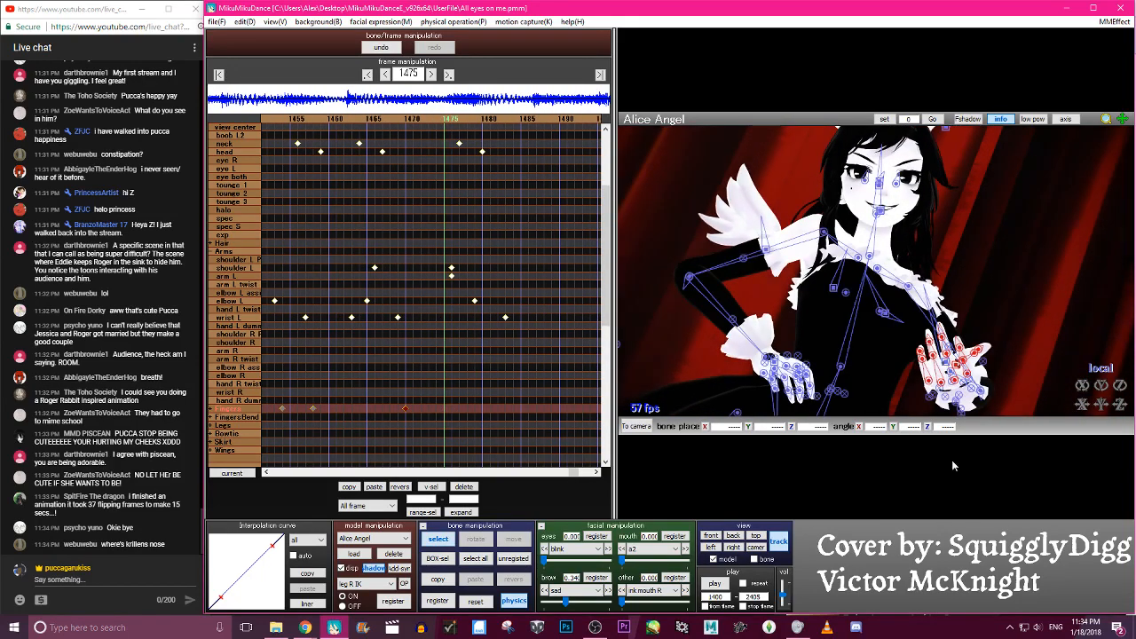
pyautogui.press('Right')
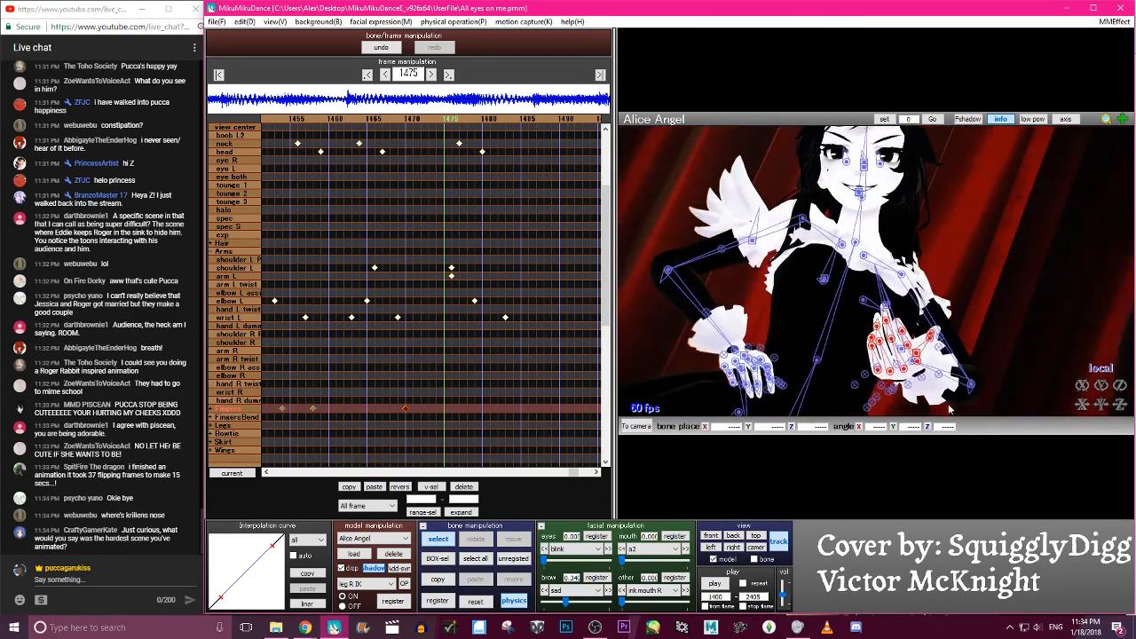
# Select the hand L grip 2 bone and register it with zero rotation at frame 1458
pyautogui.click(874, 404)
pyautogui.click(874, 404)
pyautogui.moveTo(1082, 386); pyautogui.dragTo(1082, 389)
pyautogui.press('Left')
pyautogui.press('Left')
pyautogui.press('Left')
pyautogui.press('Left')
pyautogui.press('Left')
pyautogui.press('Left')
pyautogui.press('Left')
pyautogui.press('Left')
pyautogui.press('Left')
pyautogui.press('Left')
pyautogui.press('Left')
pyautogui.press('Left')
pyautogui.press('Left')
pyautogui.press('Left')
pyautogui.press('Left')
pyautogui.press('Left')
pyautogui.press('Left')
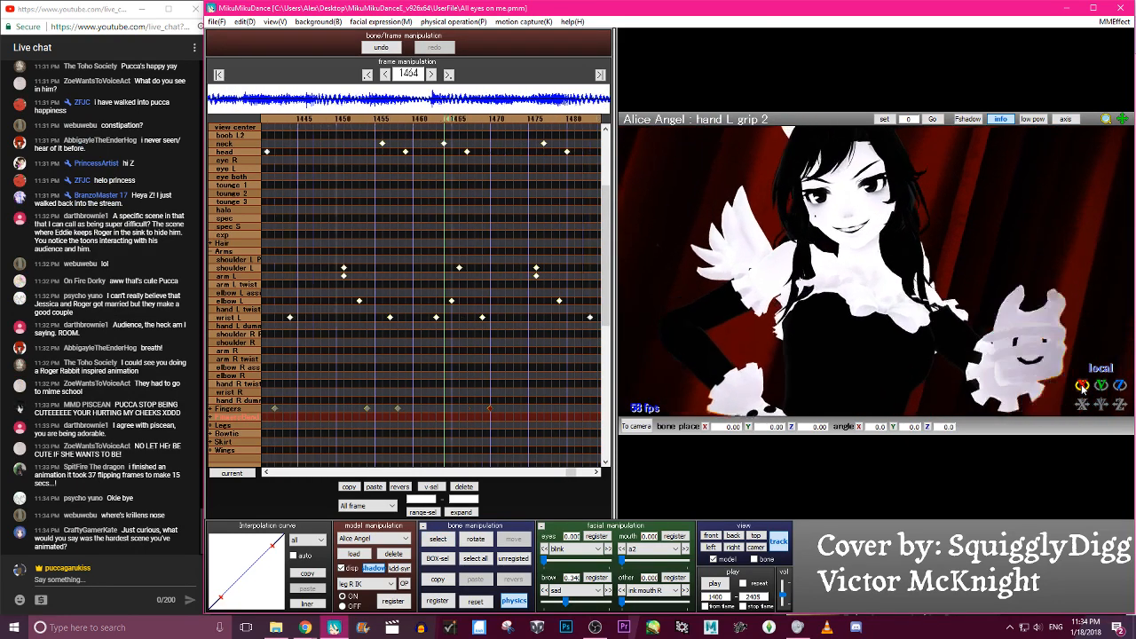
pyautogui.press('Right')
pyautogui.press('Left')
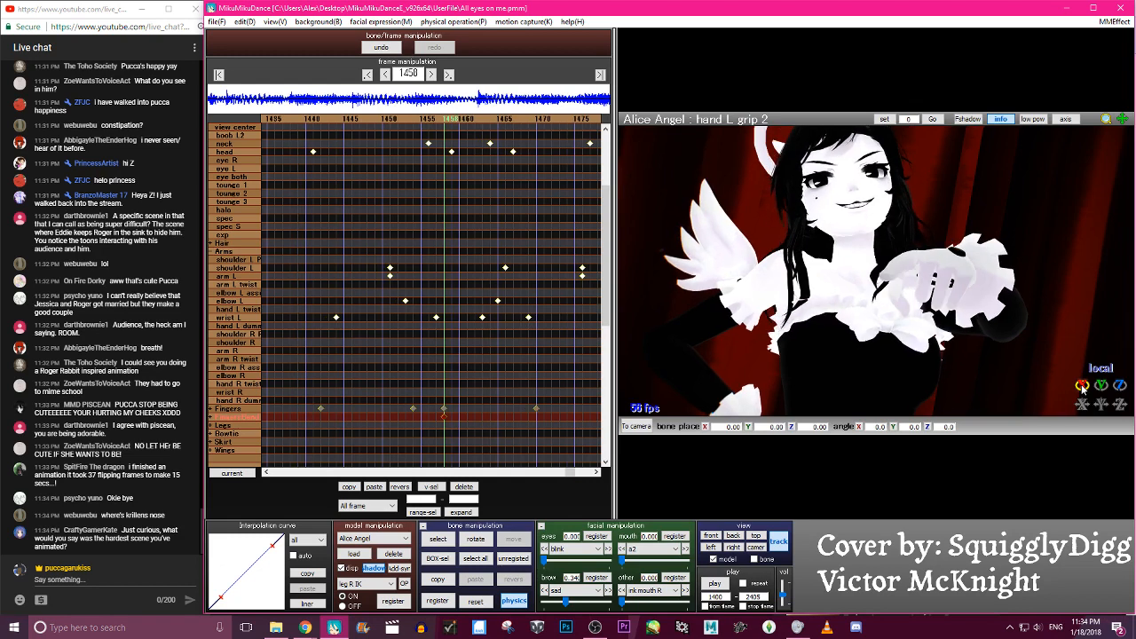
# Rotate the hand L grip 2 bone to about -32.1 on Z at frame 1470 and register the keyframe
pyautogui.press('Right')
pyautogui.press('Right')
pyautogui.press('Right')
pyautogui.press('Right')
pyautogui.press('Right')
pyautogui.press('Right')
pyautogui.press('Right')
pyautogui.press('Right')
pyautogui.press('Right')
pyautogui.press('Right')
pyautogui.press('Right')
pyautogui.press('Right')
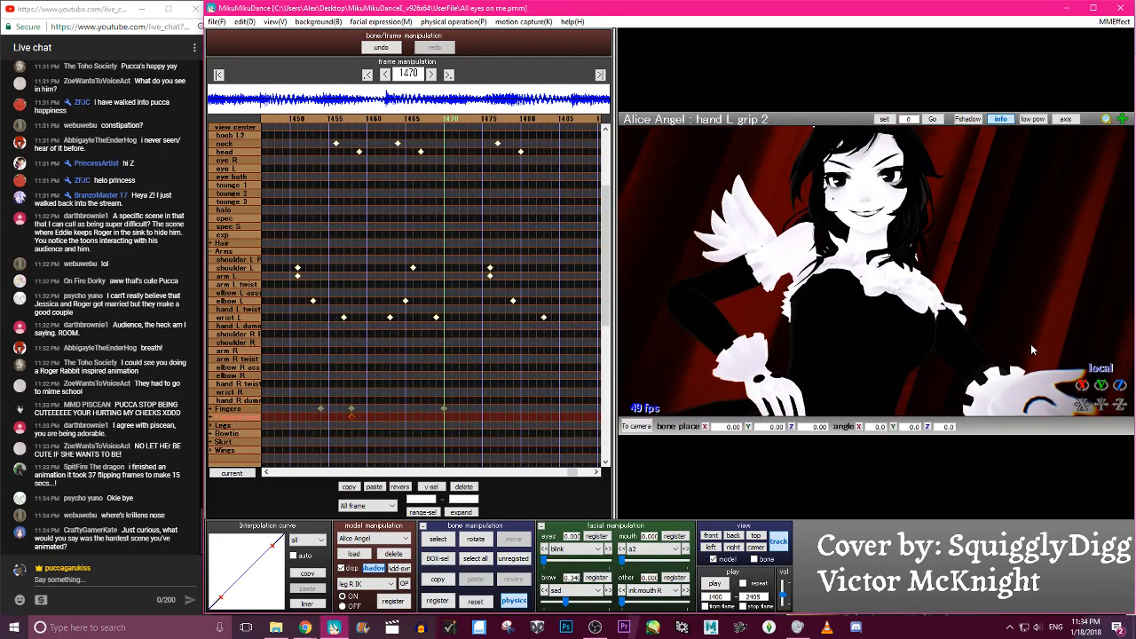
pyautogui.scroll(-3, 905, 298)
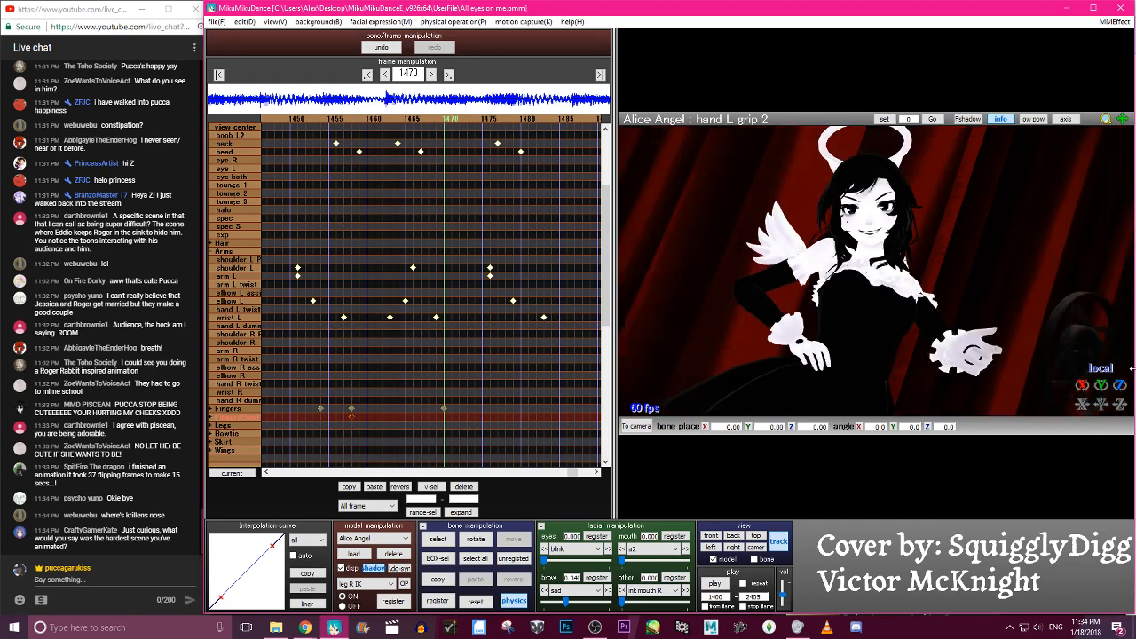
pyautogui.moveTo(1078, 380); pyautogui.dragTo(1078, 426)
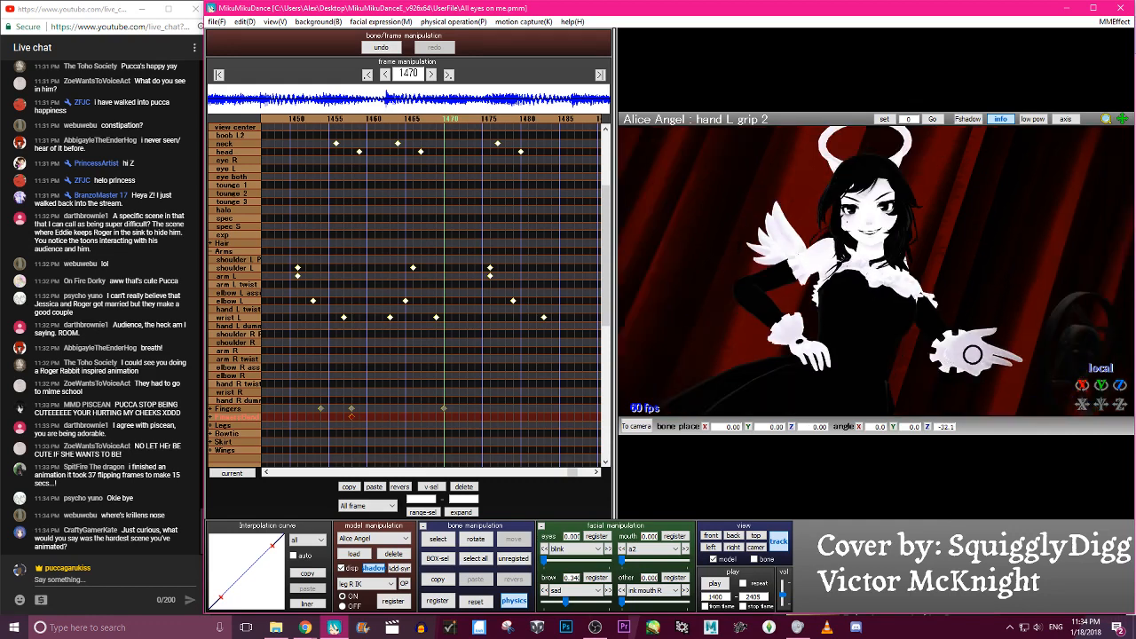
pyautogui.press('Return')
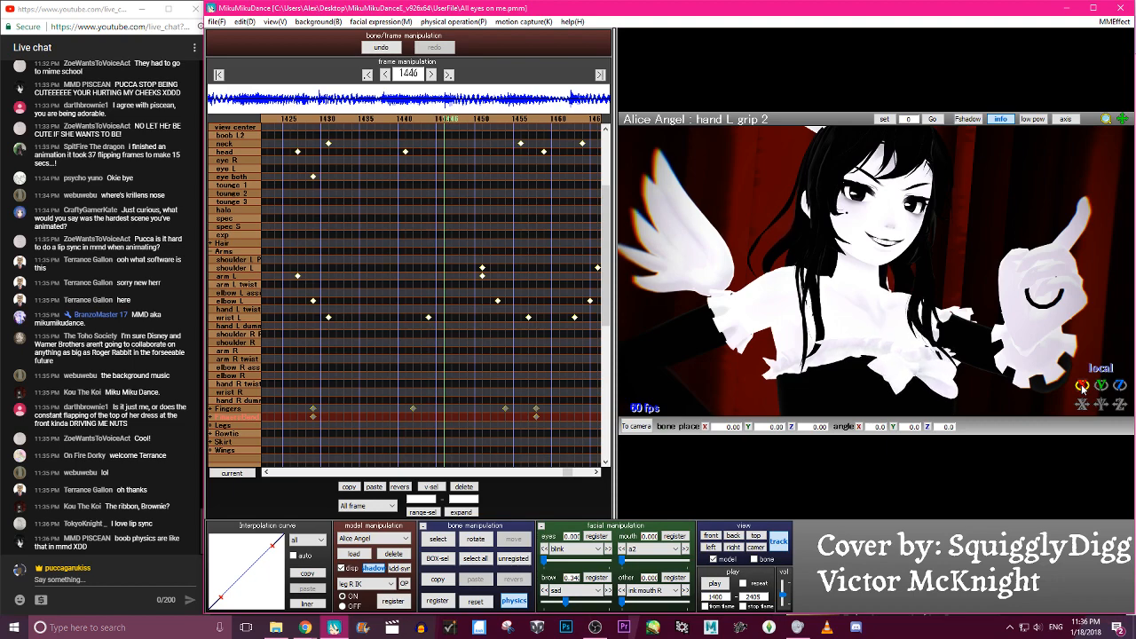
# Step through frames 1424 to 1475 to examine how the left hand opens with the new grip keyframes
pyautogui.press('Left')
pyautogui.press('Left')
pyautogui.press('Left')
pyautogui.press('Left')
pyautogui.press('Left')
pyautogui.press('Left')
pyautogui.press('Left')
pyautogui.press('Left')
pyautogui.press('Left')
pyautogui.press('Left')
pyautogui.press('Left')
pyautogui.press('Left')
pyautogui.press('Left')
pyautogui.press('Left')
pyautogui.press('Left')
pyautogui.press('Left')
pyautogui.press('Left')
pyautogui.press('Left')
pyautogui.press('Left')
pyautogui.press('Left')
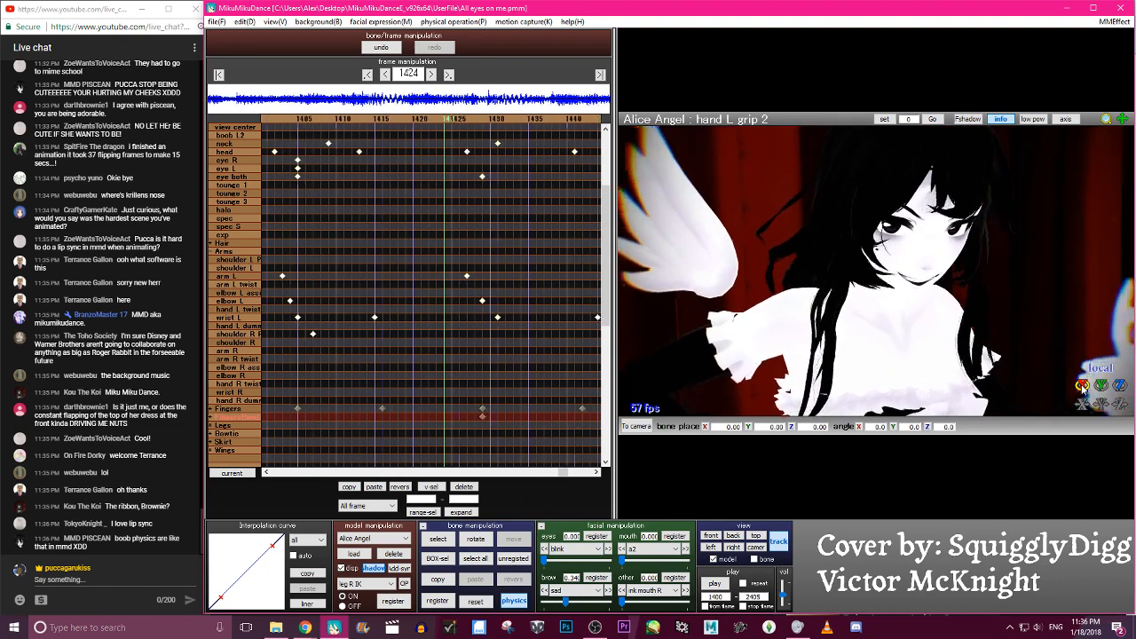
pyautogui.press('Right')
pyautogui.press('Right')
pyautogui.press('Right')
pyautogui.press('Right')
pyautogui.press('Right')
pyautogui.press('Right')
pyautogui.press('Right')
pyautogui.press('Right')
pyautogui.press('Right')
pyautogui.press('Right')
pyautogui.press('Right')
pyautogui.press('Right')
pyautogui.press('Right')
pyautogui.press('Right')
pyautogui.press('Right')
pyautogui.press('Right')
pyautogui.press('Right')
pyautogui.press('Right')
pyautogui.press('Right')
pyautogui.press('Right')
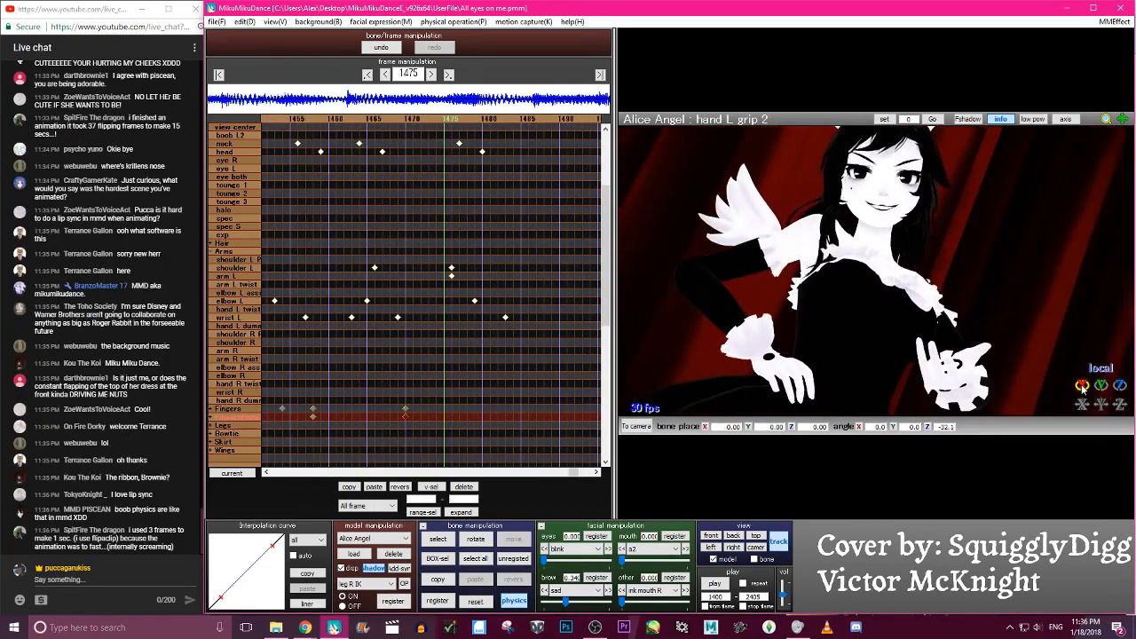
# Rotate the hand L grip 2 bone further to about -57.3 on Z at frame 1470 and register it
pyautogui.press('Left')
pyautogui.press('Left')
pyautogui.press('Left')
pyautogui.press('Left')
pyautogui.press('Left')
pyautogui.press('c')
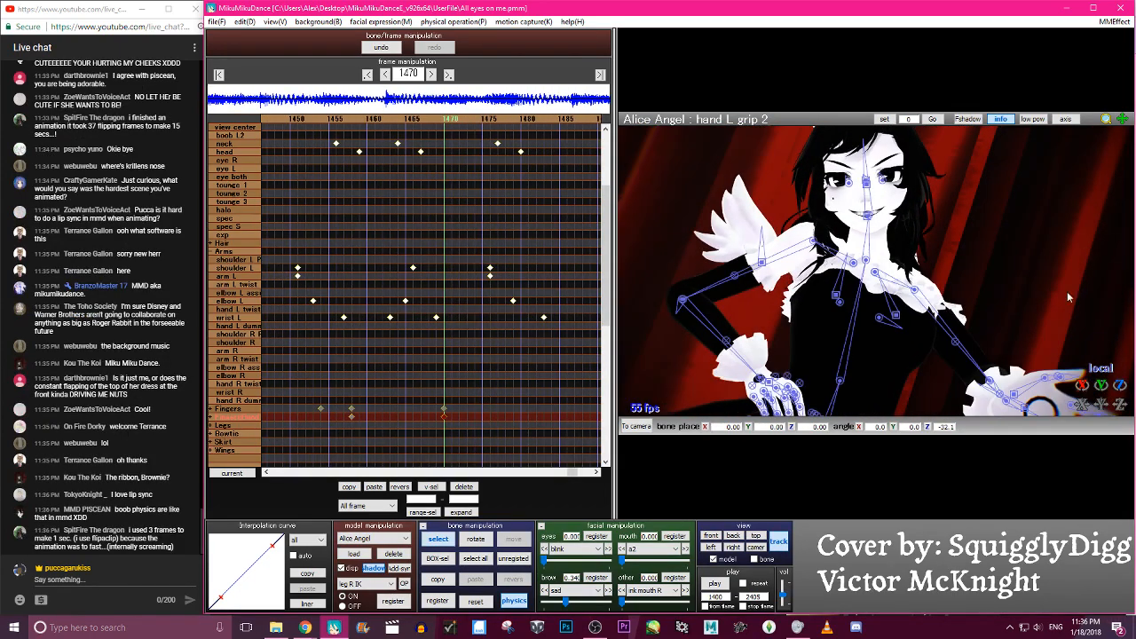
pyautogui.scroll(-5, 1077, 316)
pyautogui.moveTo(1077, 317); pyautogui.dragTo(1021, 316, button='right')
pyautogui.moveTo(1085, 385); pyautogui.dragTo(1085, 342)
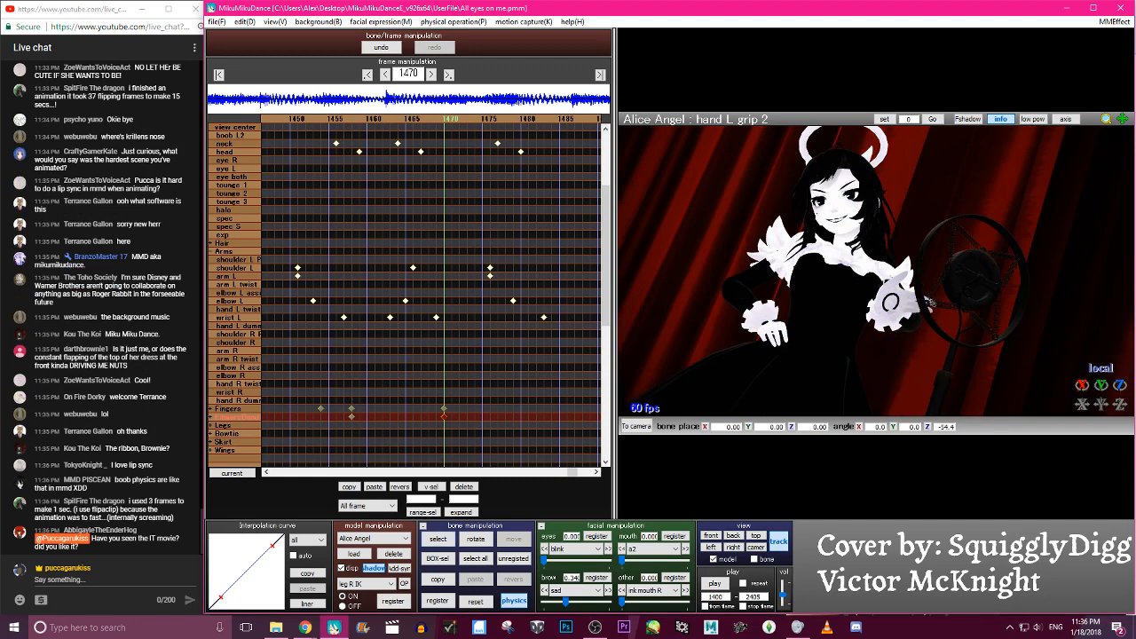
pyautogui.press('p')
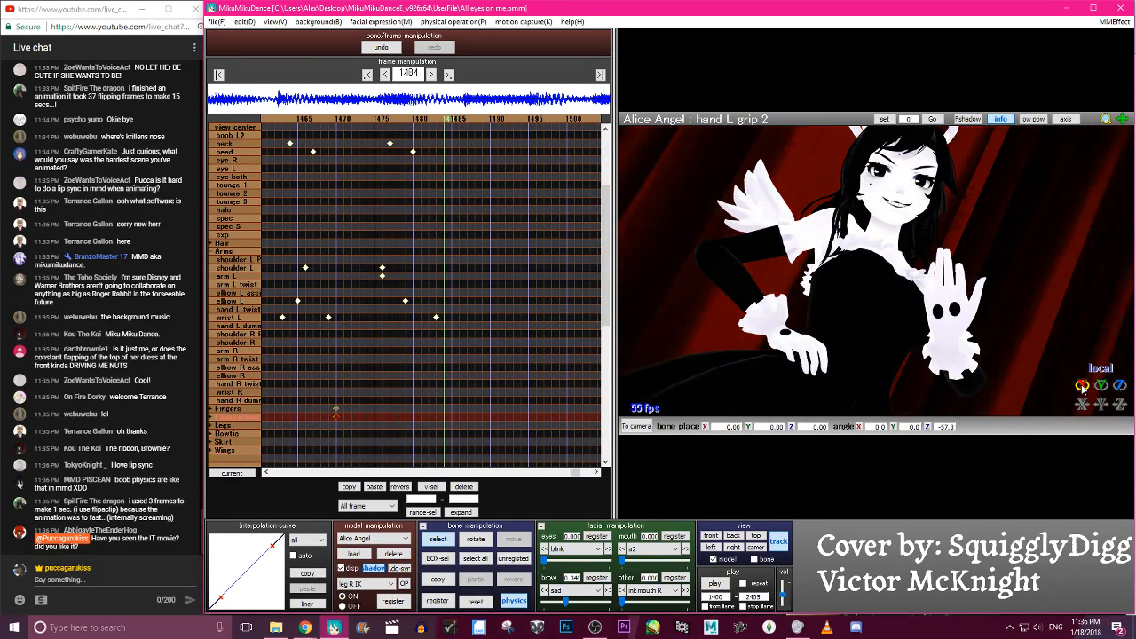
# Rotate the hand L grip 2 bone to about -9.2 on Z at frame 1484 and register it
pyautogui.moveTo(1082, 385); pyautogui.dragTo(1083, 388)
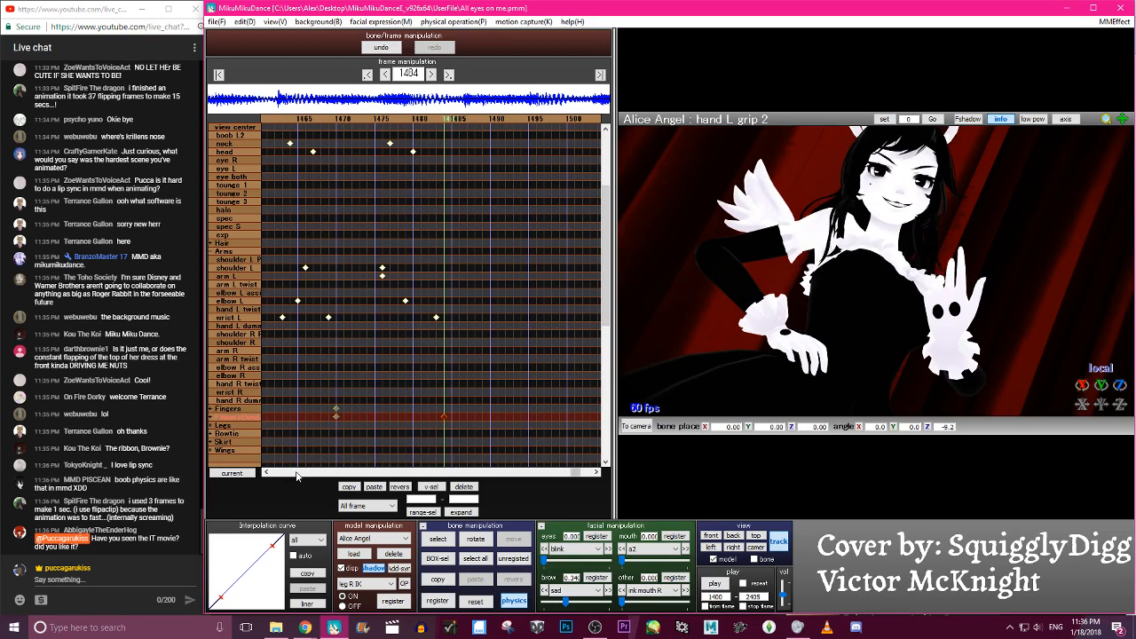
pyautogui.press('p')
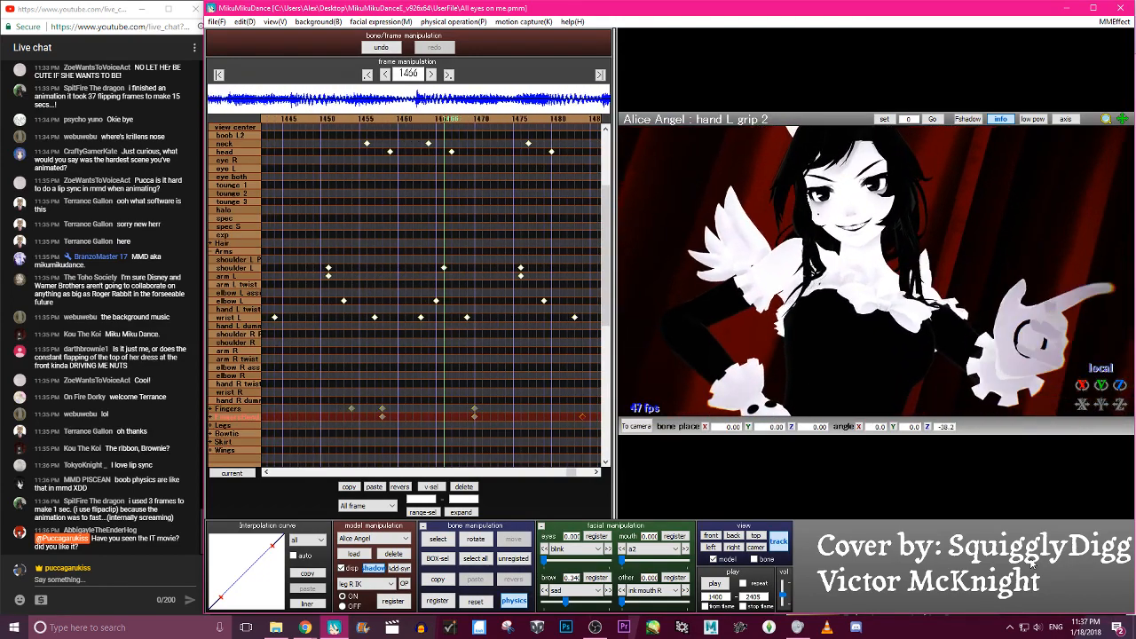
# Bend the index finger L2 bone to about 103.7 and the index finger L3 bone to about 76.5 on Z at frame 1466
pyautogui.click(1079, 298)
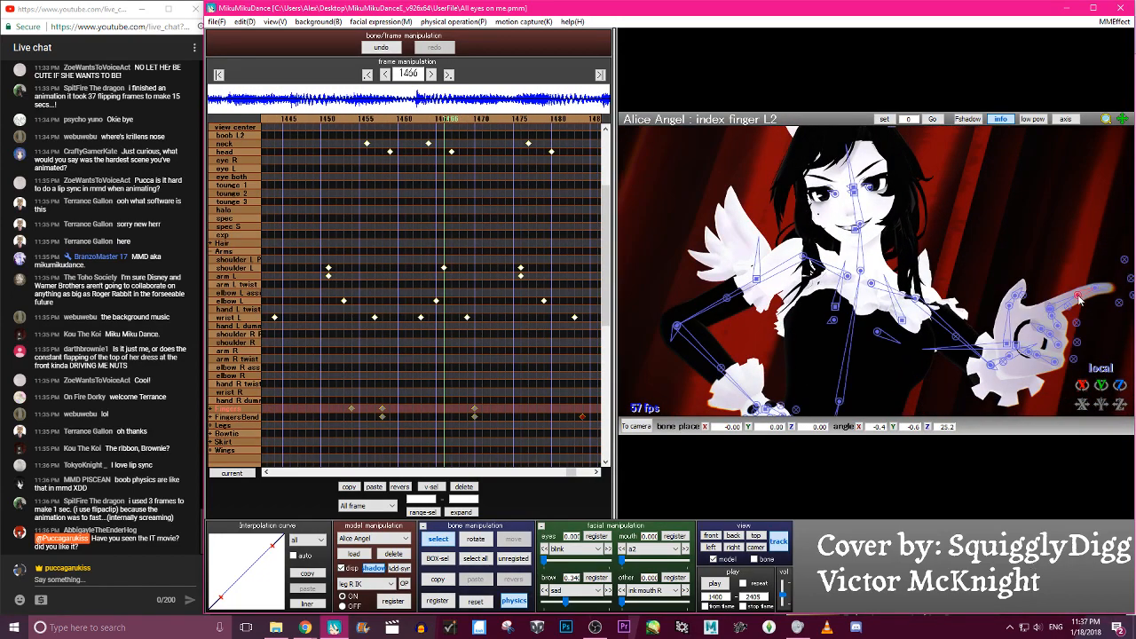
pyautogui.hotkey('ctrl', 'z')
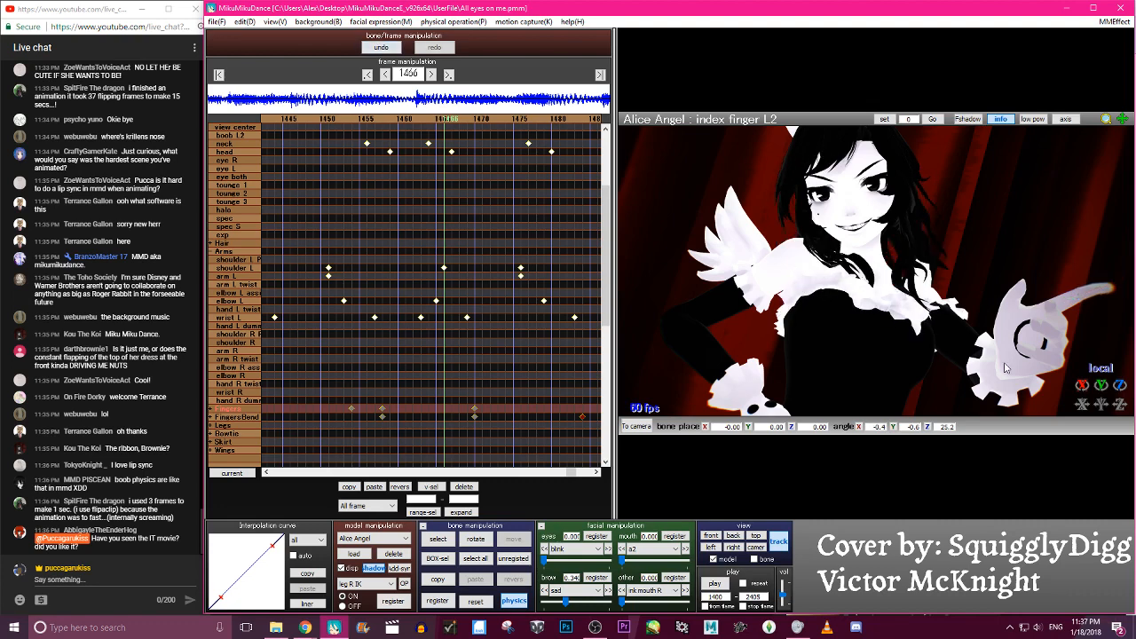
pyautogui.hotkey('ctrl', 'y')
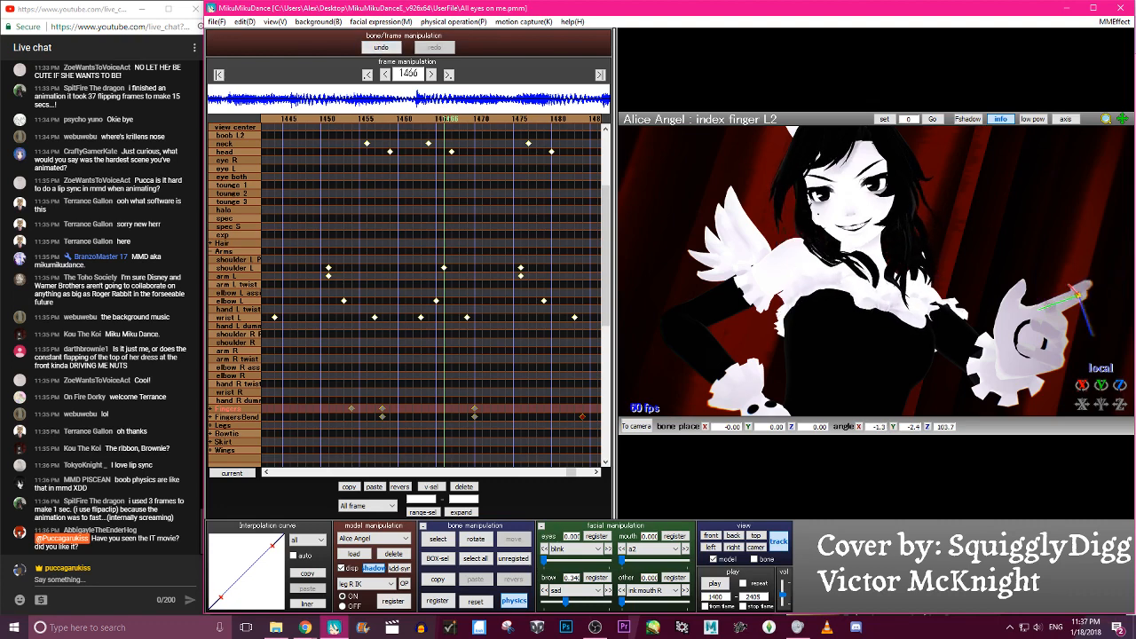
pyautogui.click(1074, 293)
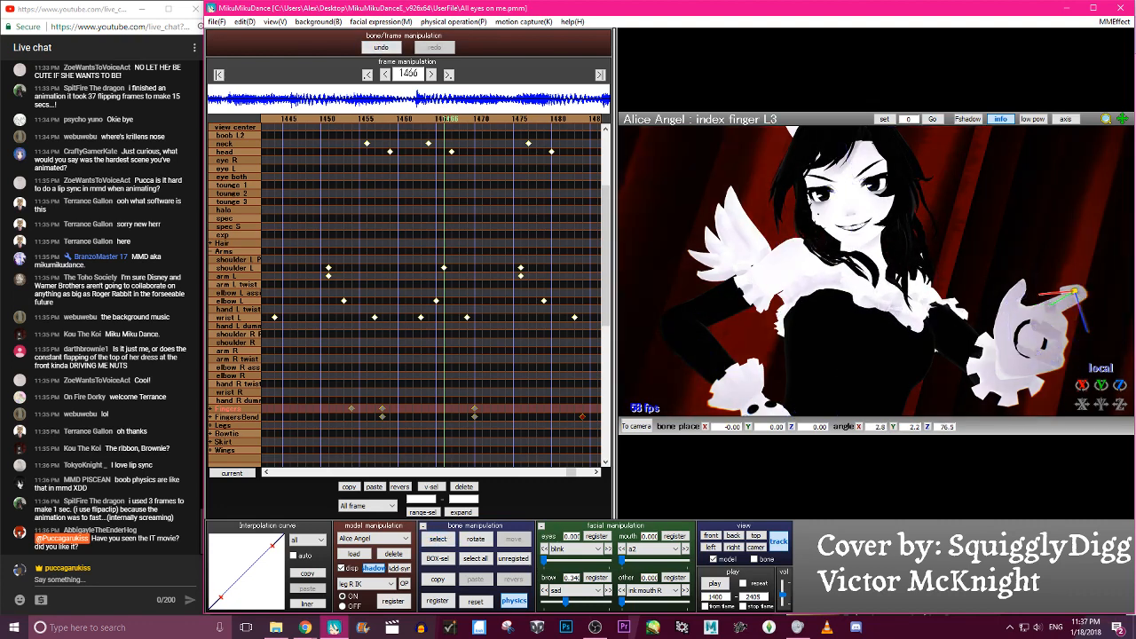
# Adjust the index finger L2 bone to about 48.7 on Z at frame 1466 and register the curled finger pose
pyautogui.press('c')
pyautogui.click(1048, 313)
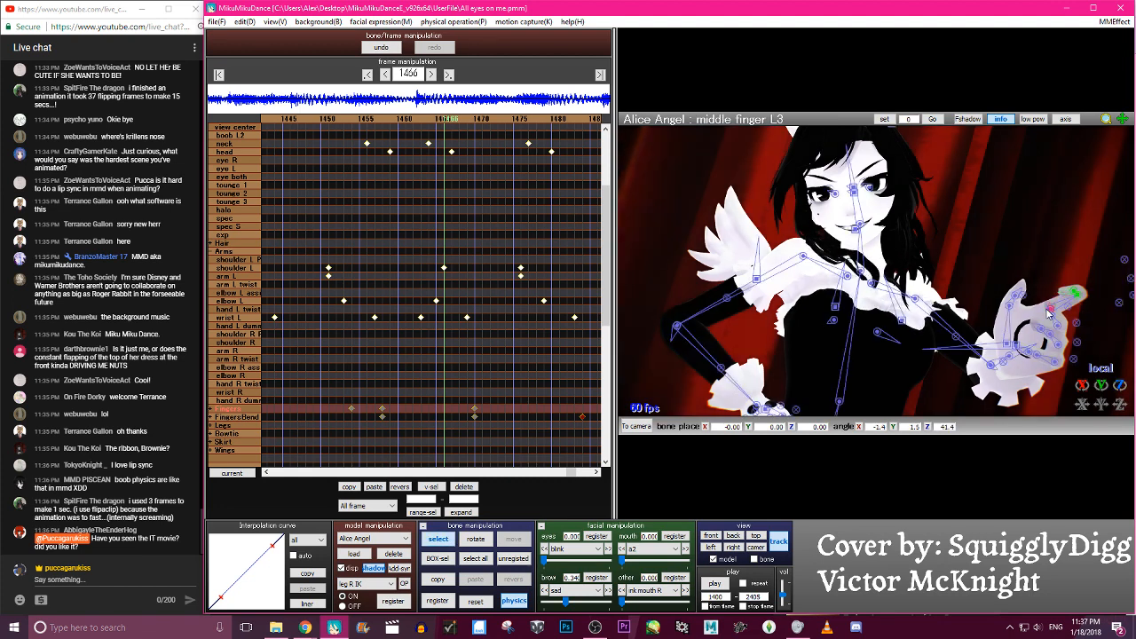
pyautogui.click(1050, 313)
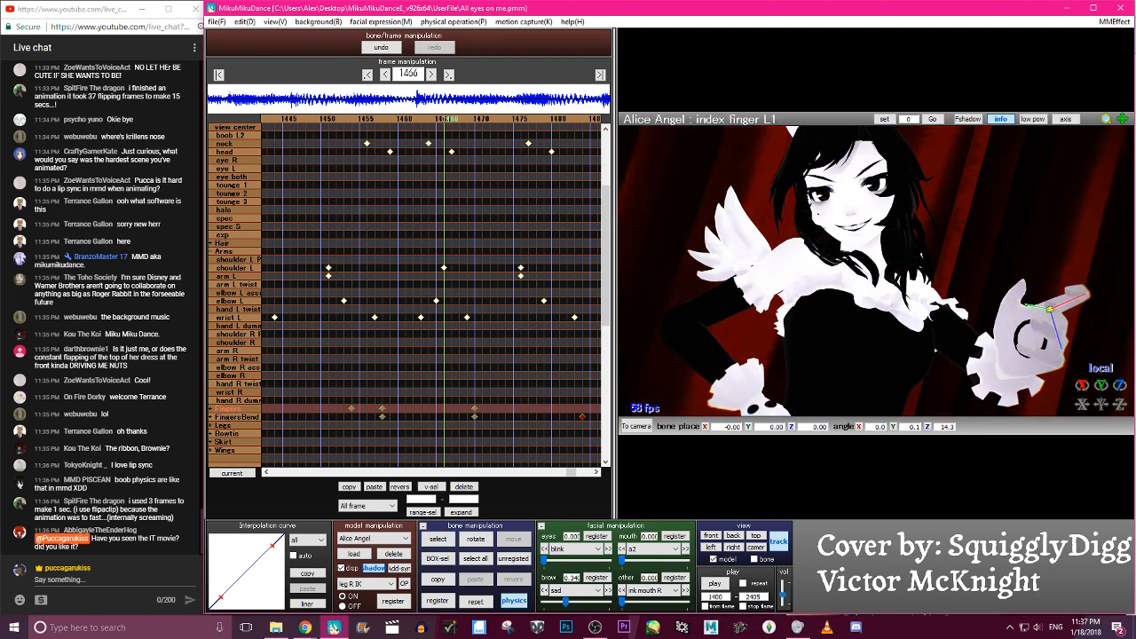
pyautogui.press('c')
pyautogui.click(1051, 300)
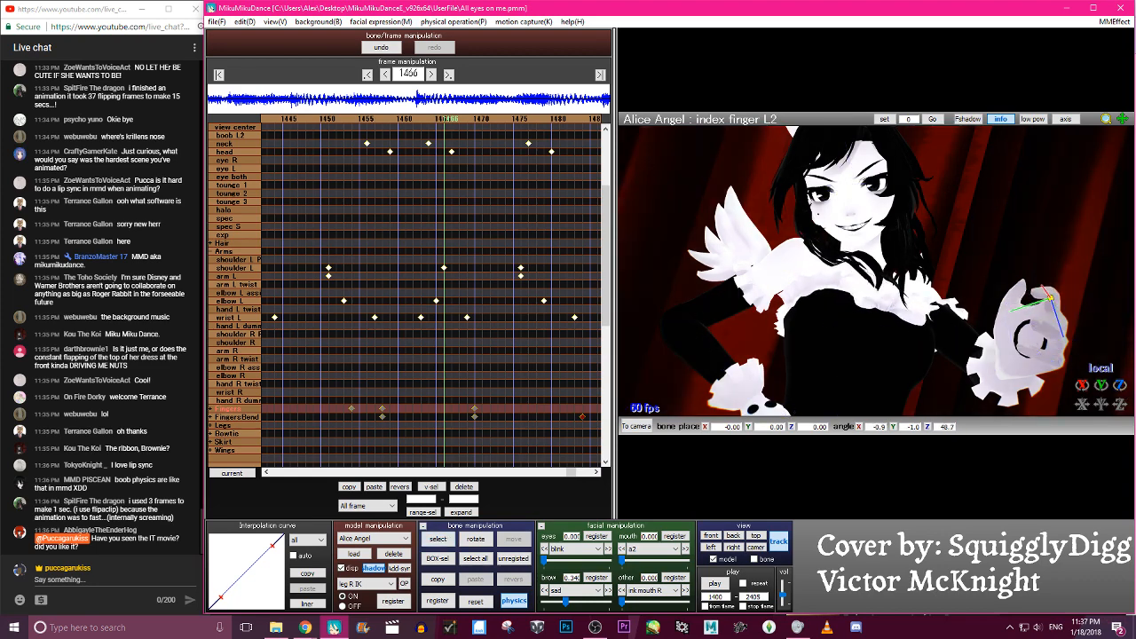
pyautogui.press('p')
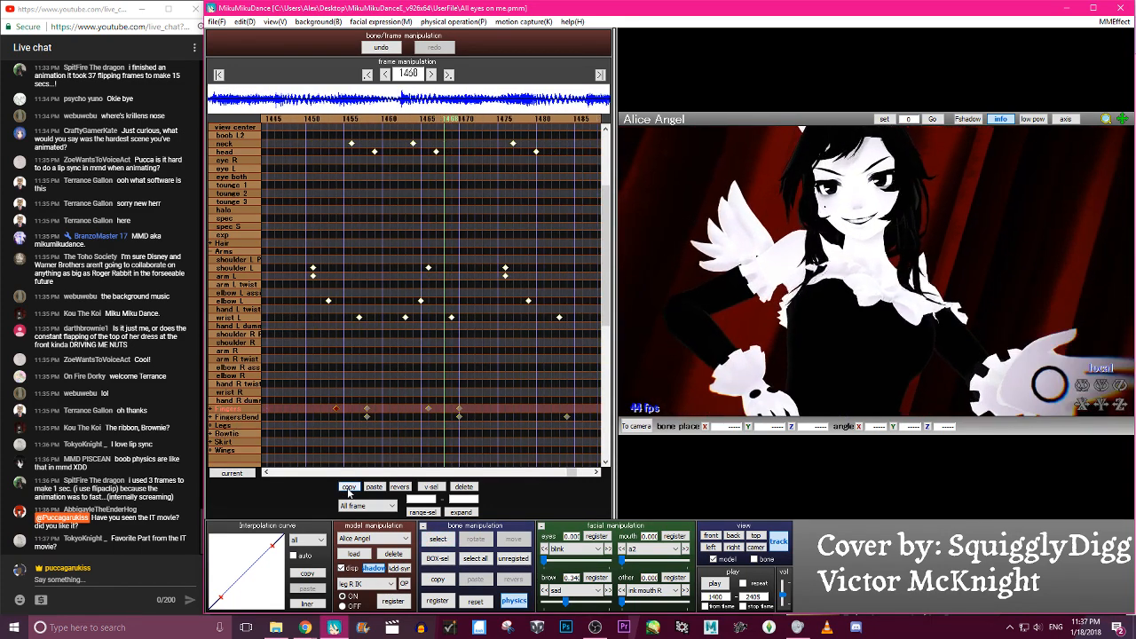
# Paste the copied Fingers keyframe from frame 1454 at frame 1463, replacing the one at frame 1466
pyautogui.click(380, 488)
pyautogui.press('Left')
pyautogui.press('Left')
pyautogui.press('Left')
pyautogui.press('Left')
pyautogui.click(380, 490)
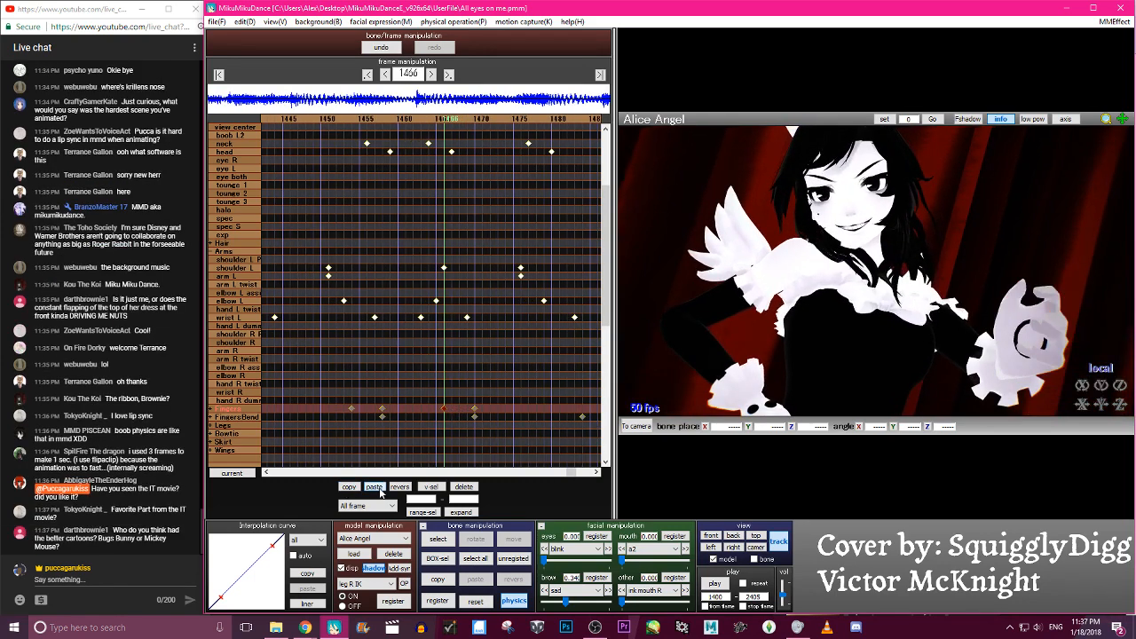
pyautogui.press('Left')
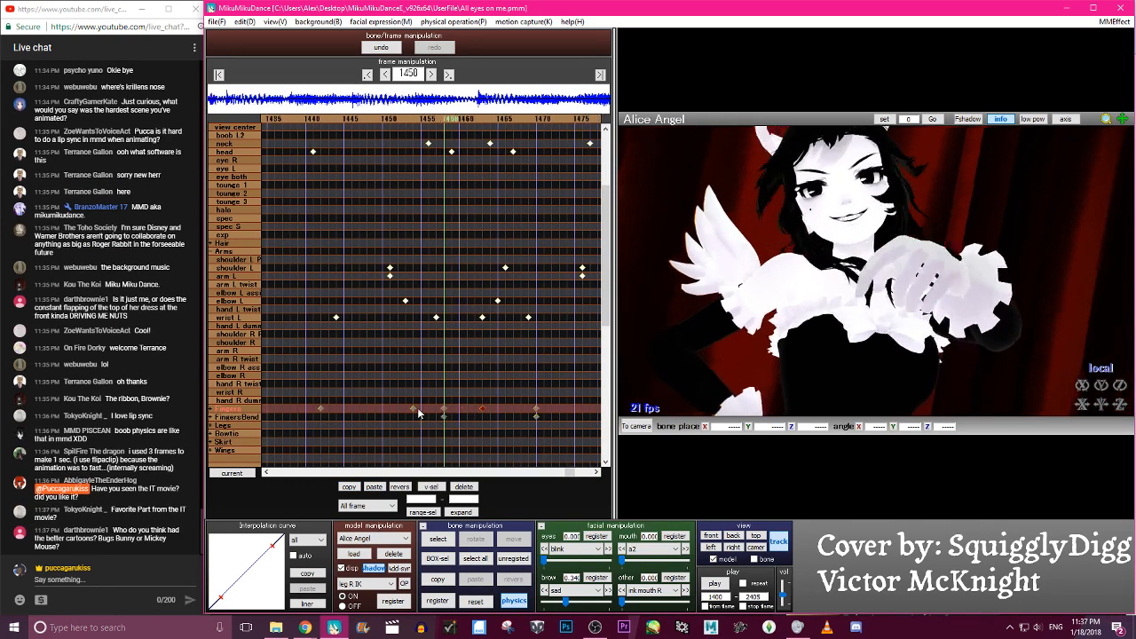
# Step back to frame 1451 and forward to 1458 to examine how the left fingers move
pyautogui.press('Left')
pyautogui.press('Left')
pyautogui.press('Left')
pyautogui.press('Left')
pyautogui.press('Left')
pyautogui.press('Left')
pyautogui.press('Left')
pyautogui.press('Left')
pyautogui.press('Left')
pyautogui.press('Left')
pyautogui.press('Left')
pyautogui.press('Left')
pyautogui.press('Left')
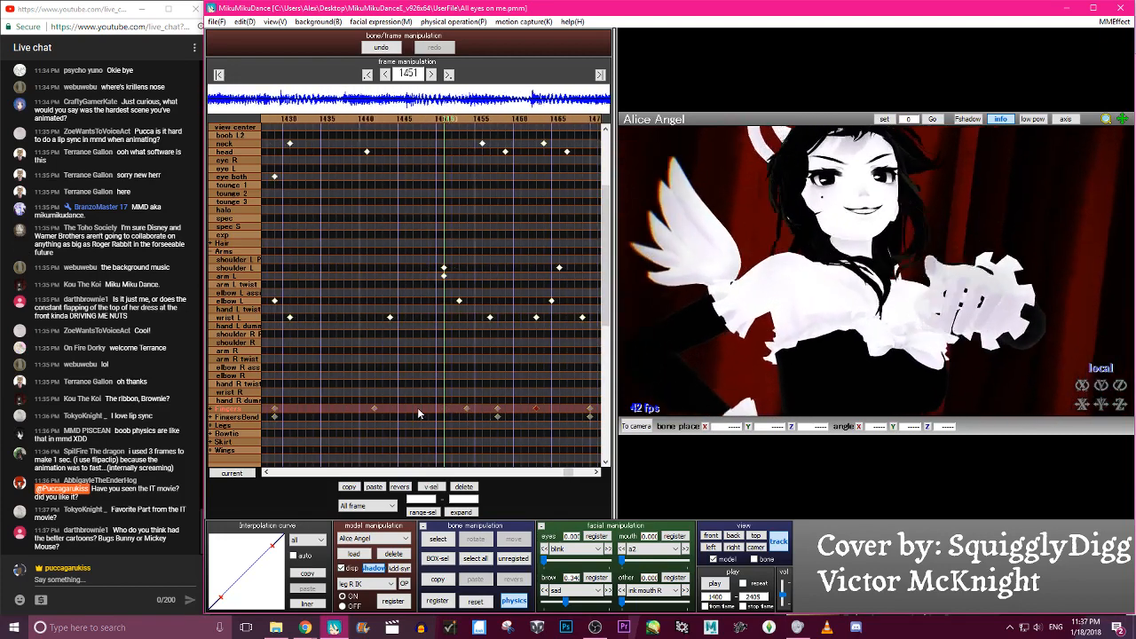
pyautogui.press('Right')
pyautogui.press('Right')
pyautogui.press('Right')
pyautogui.press('Right')
pyautogui.press('Right')
pyautogui.press('Right')
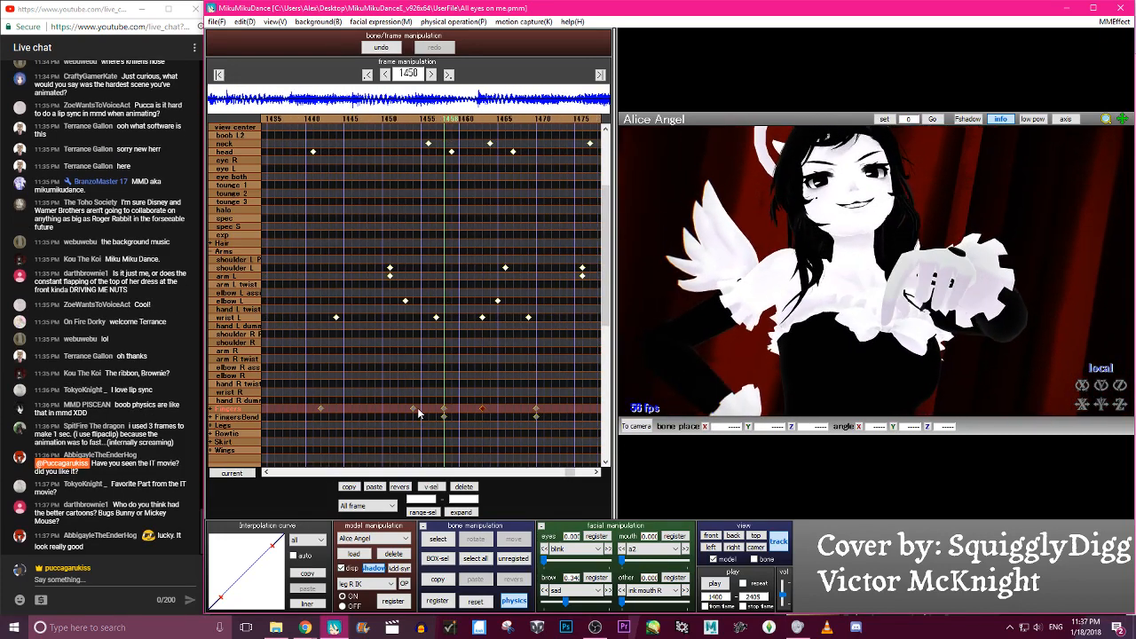
# Paste the copied Fingers keyframe at frame 1458
pyautogui.press('Left')
pyautogui.press('Left')
pyautogui.press('Left')
pyautogui.press('Left')
pyautogui.press('Left')
pyautogui.press('Left')
pyautogui.press('Left')
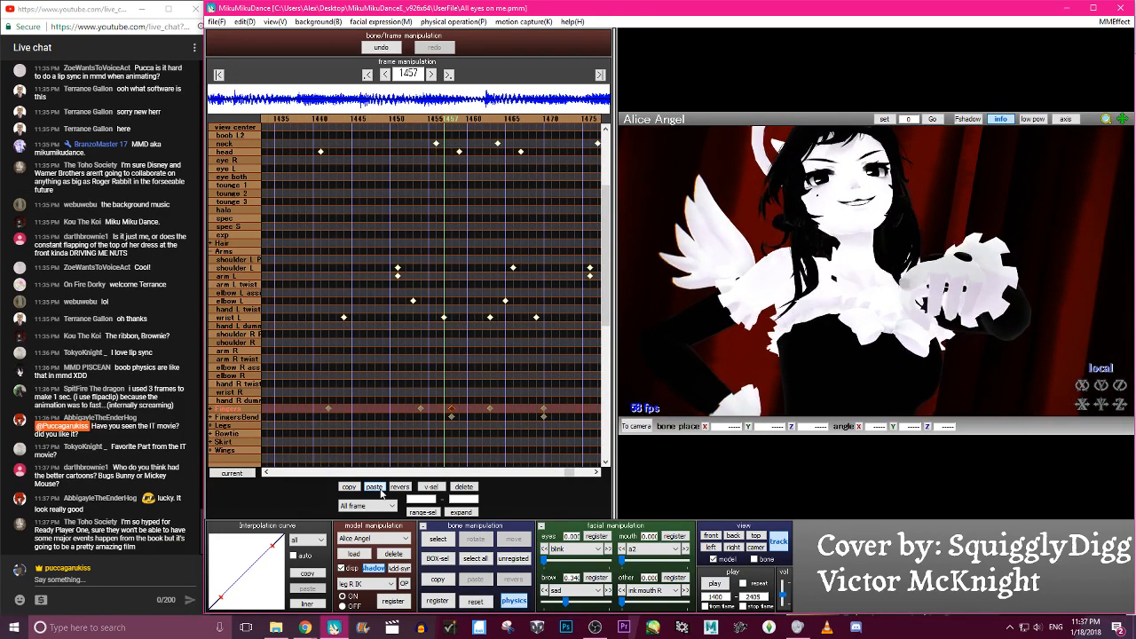
# Step through frames 1457 to 1473 to examine the left hand's motion with the revised finger keyframes
pyautogui.press('Right')
pyautogui.press('Right')
pyautogui.press('Right')
pyautogui.press('Right')
pyautogui.press('Right')
pyautogui.press('Right')
pyautogui.press('Right')
pyautogui.press('Right')
pyautogui.press('Right')
pyautogui.press('Right')
pyautogui.press('Right')
pyautogui.press('Right')
pyautogui.press('Right')
pyautogui.press('Right')
pyautogui.press('Right')
pyautogui.press('Right')
pyautogui.press('Right')
pyautogui.press('Right')
pyautogui.press('Right')
pyautogui.press('Right')
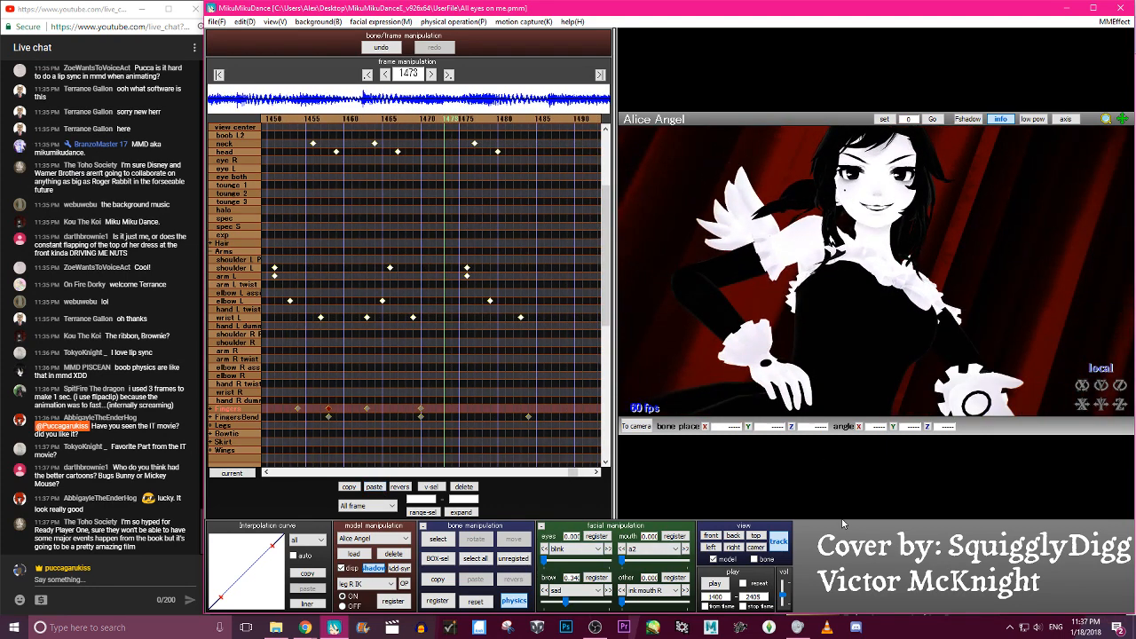
# Save the project and play back the animation from frame 1400
pyautogui.click(215, 22)
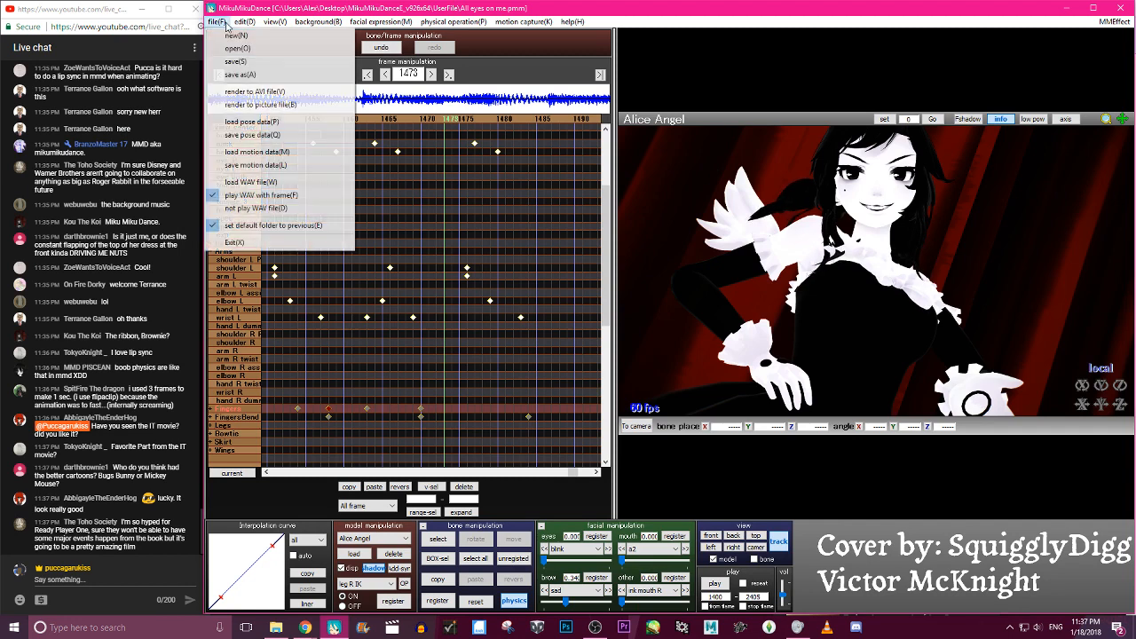
pyautogui.click(218, 61)
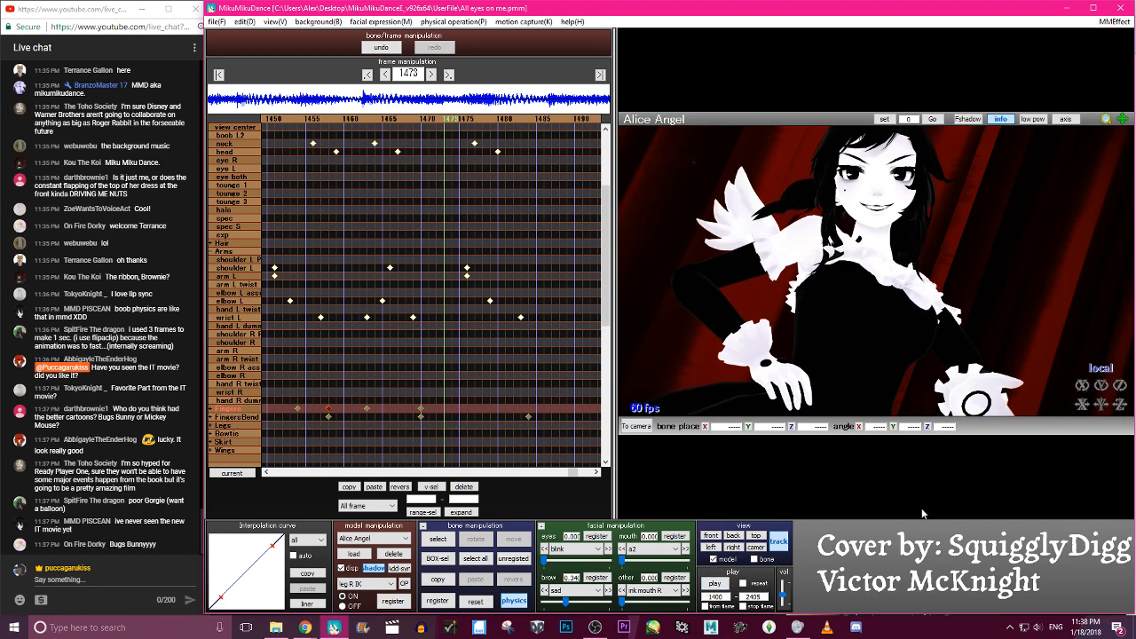
pyautogui.click(716, 585)
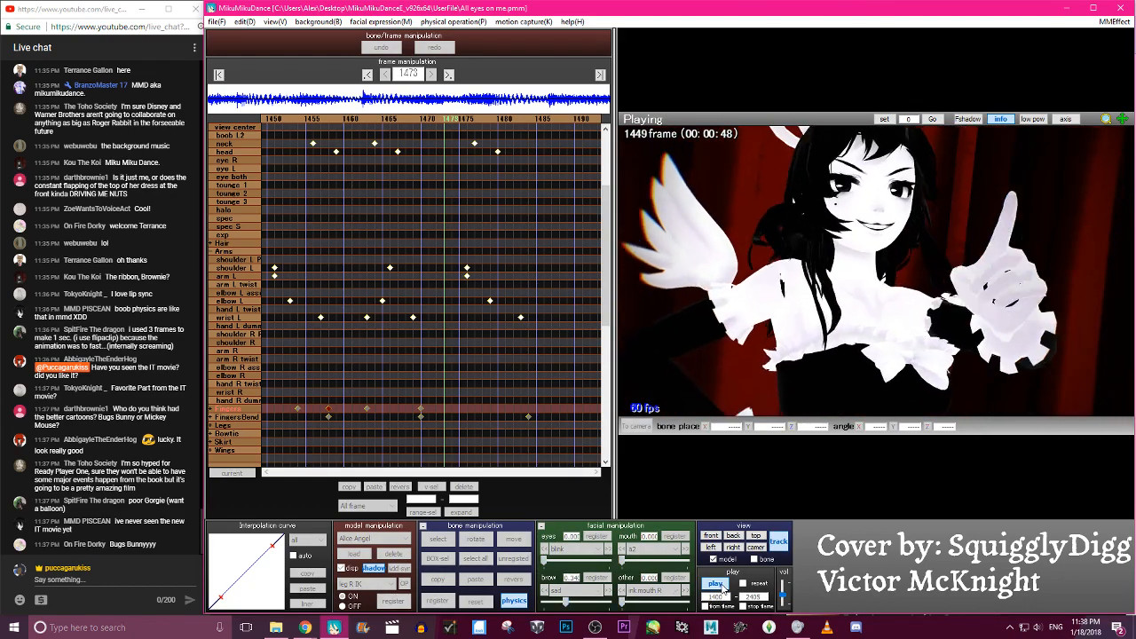
pyautogui.click(716, 583)
# Rotate the index finger L1 bone to about 55.6 on Z at frame 1463 and register it
pyautogui.press('Right')
pyautogui.press('Right')
pyautogui.press('Right')
pyautogui.press('Right')
pyautogui.press('Right')
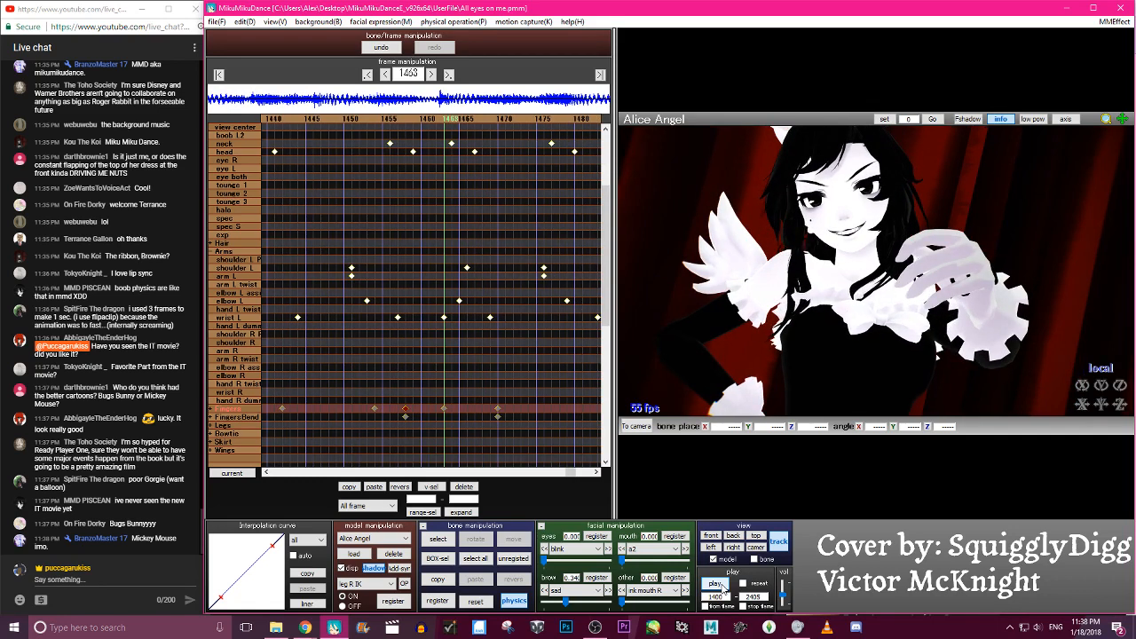
pyautogui.press('c')
pyautogui.click(956, 243)
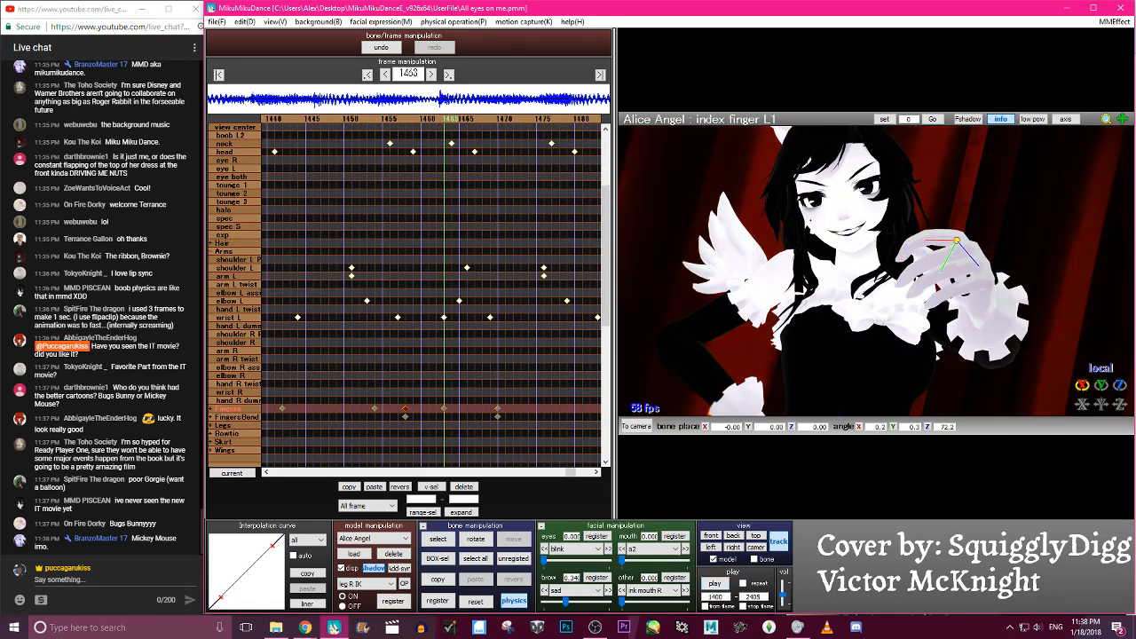
pyautogui.click(381, 46)
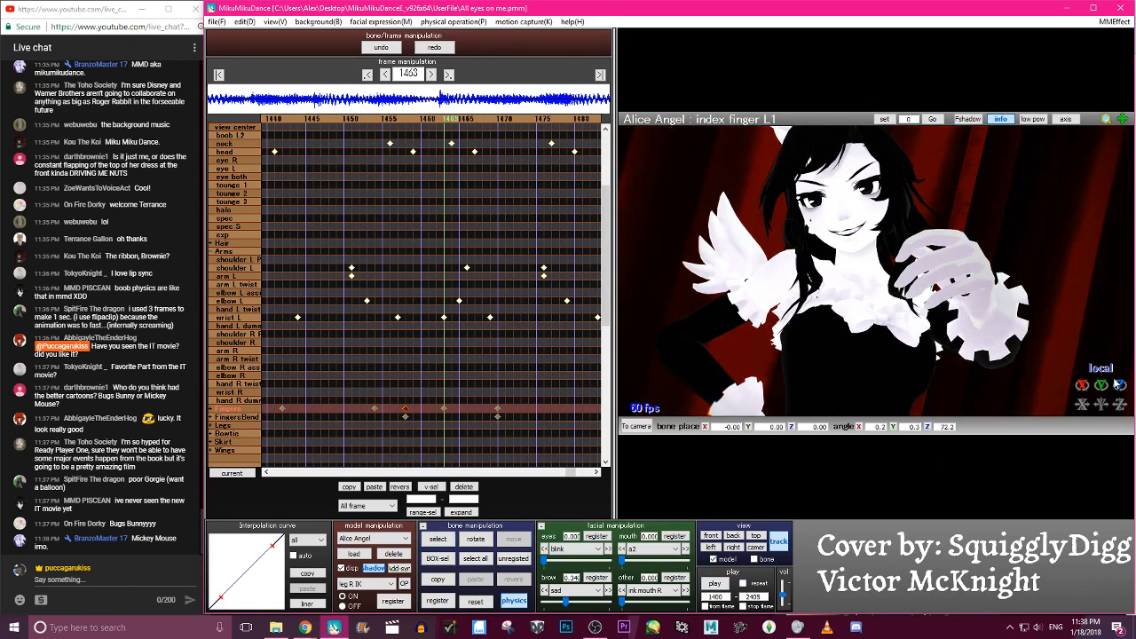
pyautogui.moveTo(1119, 386); pyautogui.dragTo(1120, 368)
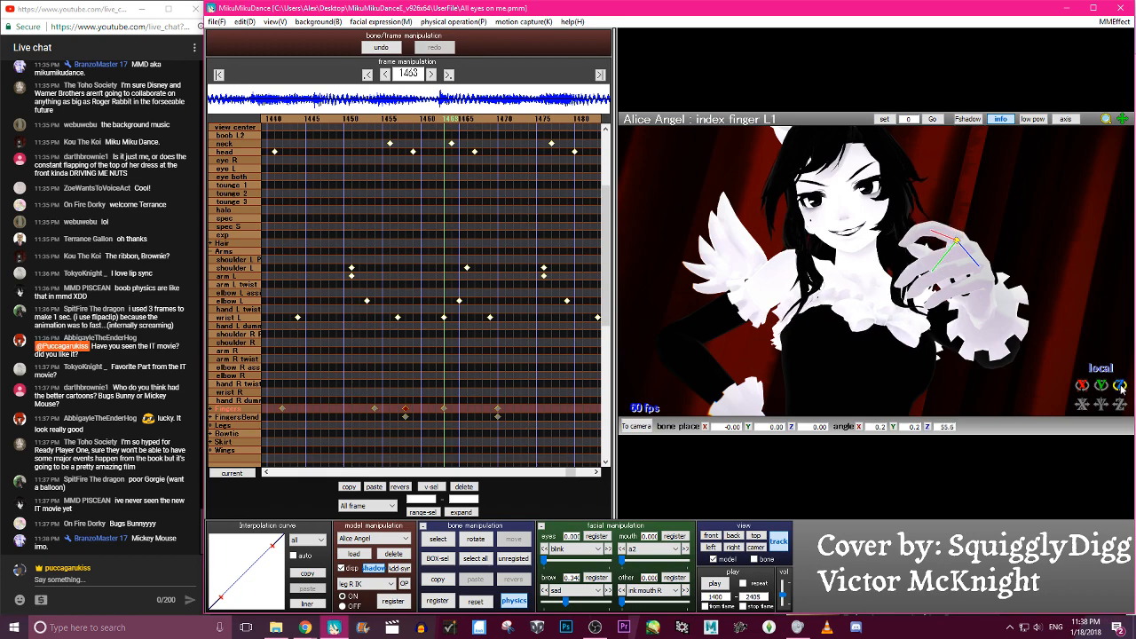
# Step through frames 1463 to 1471 to examine how the left index finger straightens
pyautogui.press('Right')
pyautogui.press('Right')
pyautogui.press('Right')
pyautogui.press('Right')
pyautogui.press('Right')
pyautogui.press('Right')
pyautogui.press('Right')
pyautogui.press('Right')
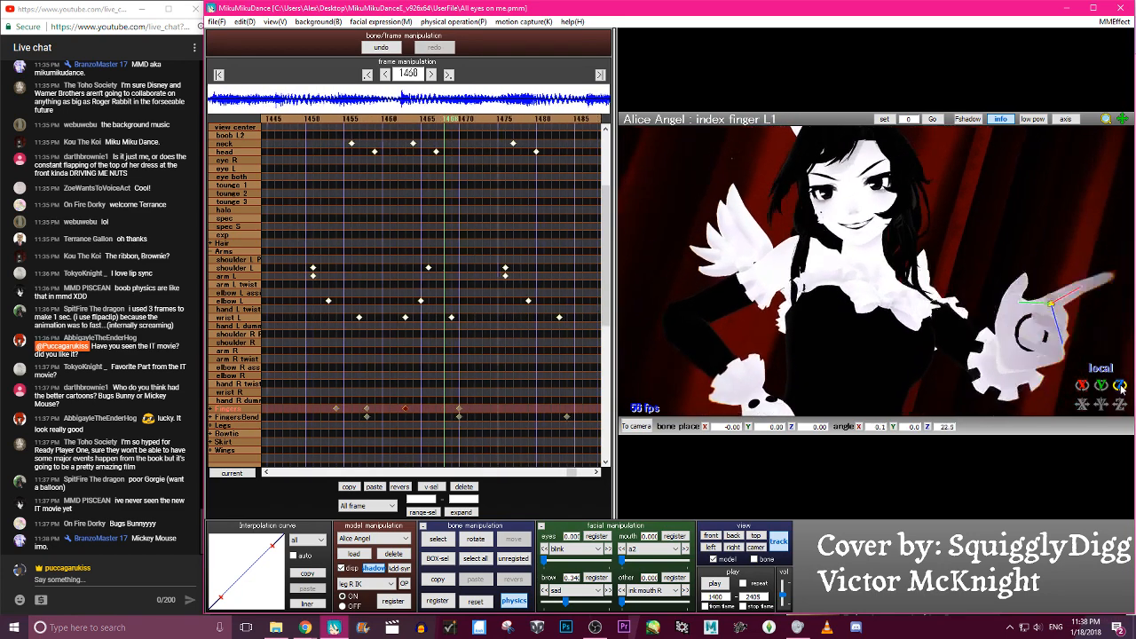
# Play back the animation from frame 1400 several times to review the left hand and finger motion
pyautogui.click(721, 585)
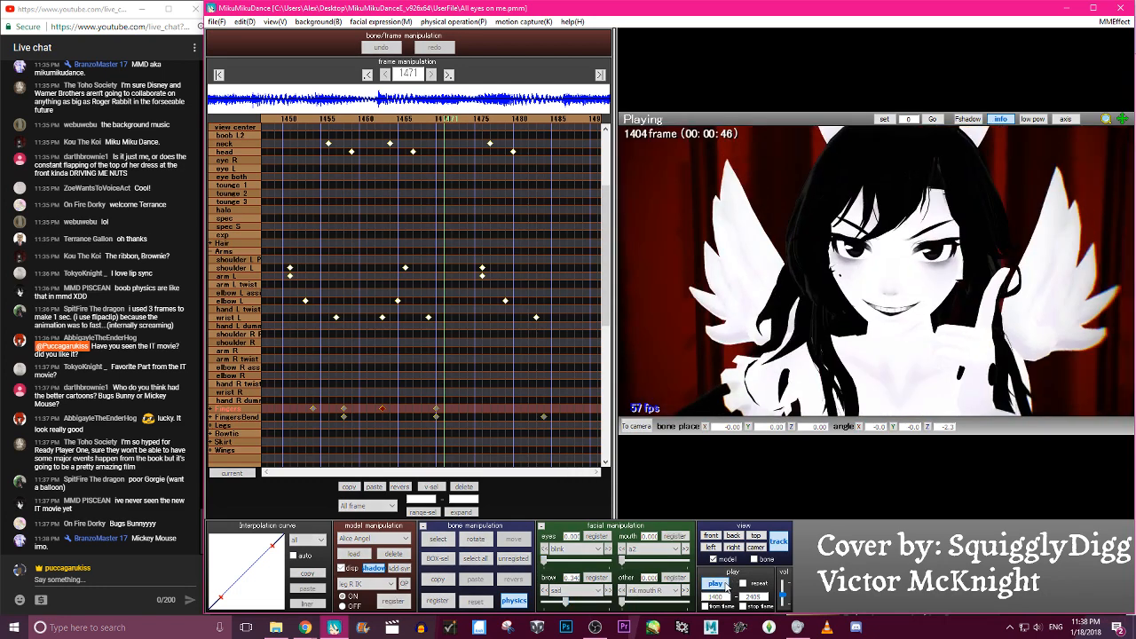
pyautogui.click(721, 585)
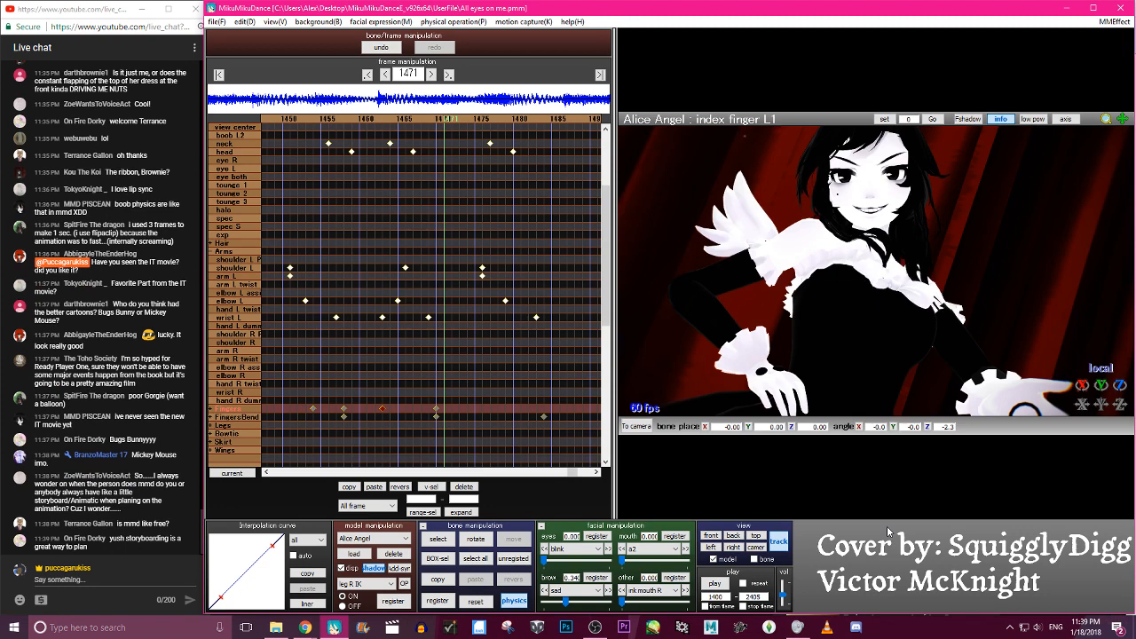
pyautogui.click(716, 585)
pyautogui.click(715, 584)
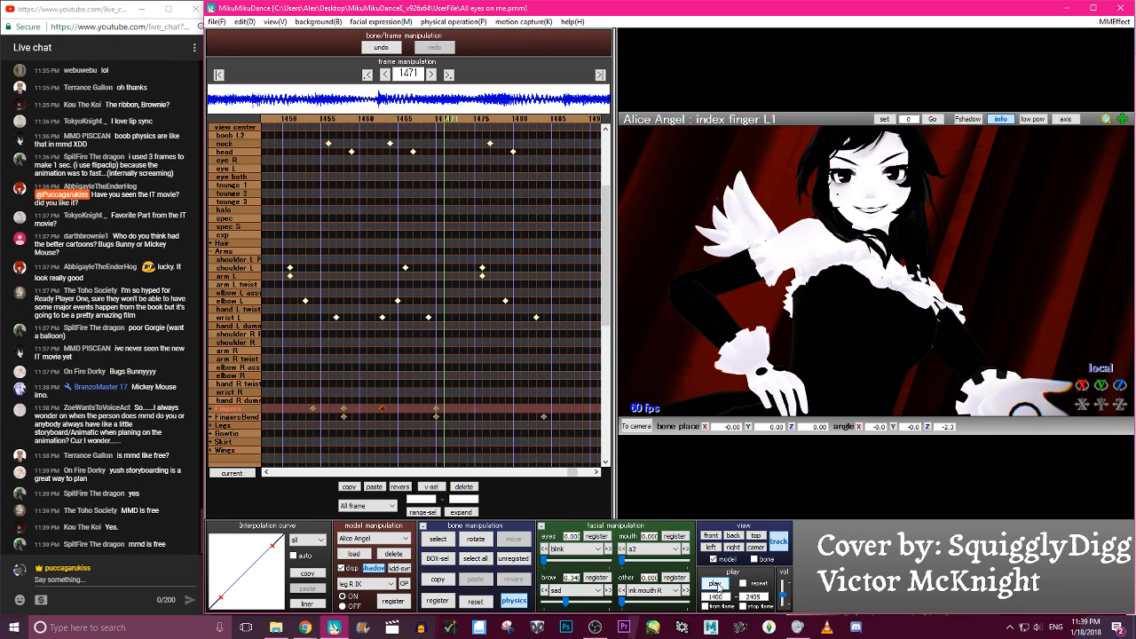
pyautogui.click(715, 585)
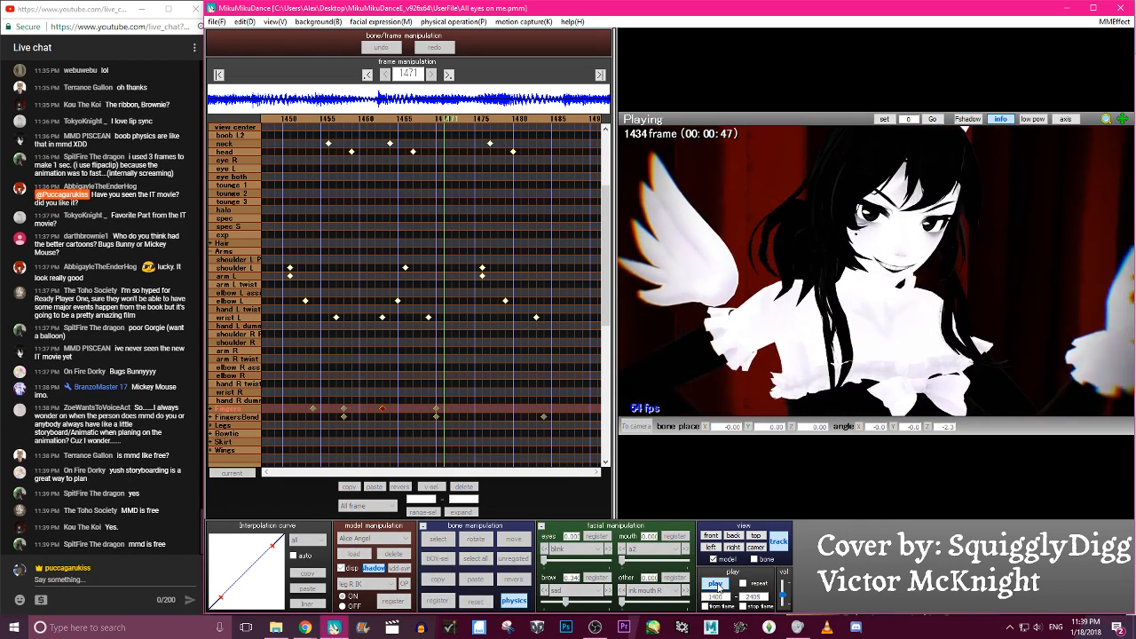
pyautogui.click(716, 584)
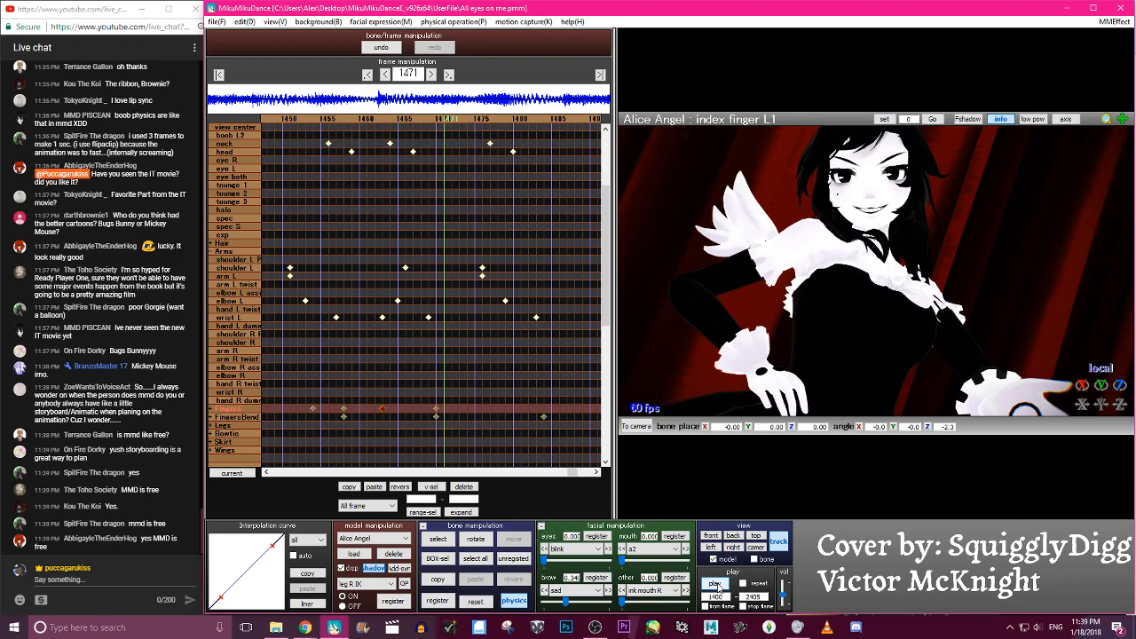
pyautogui.click(715, 584)
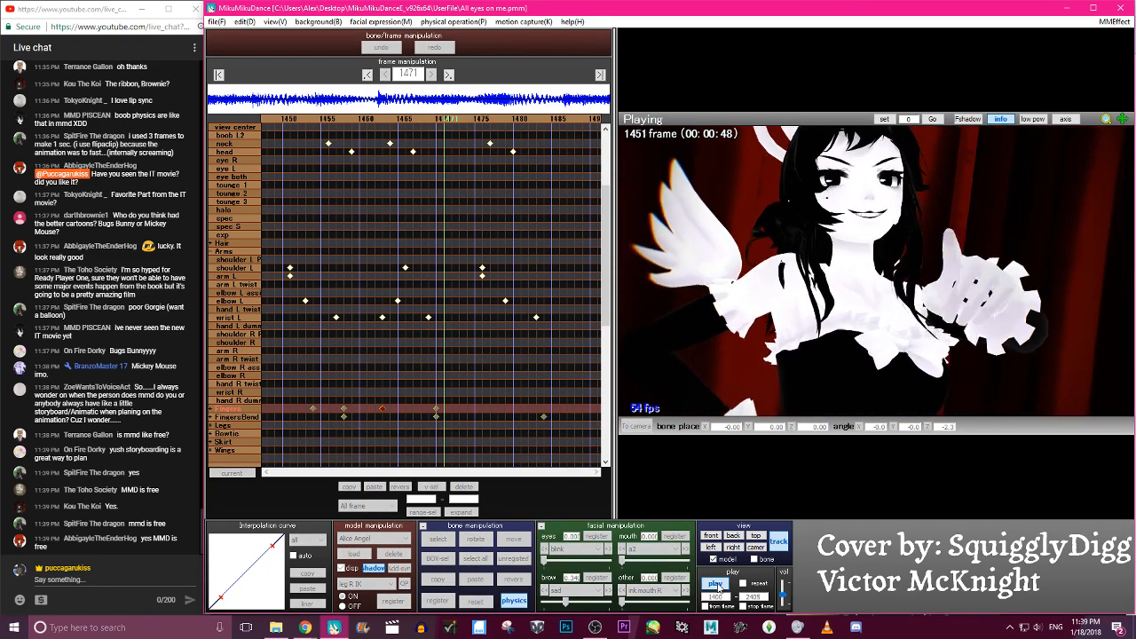
pyautogui.click(717, 586)
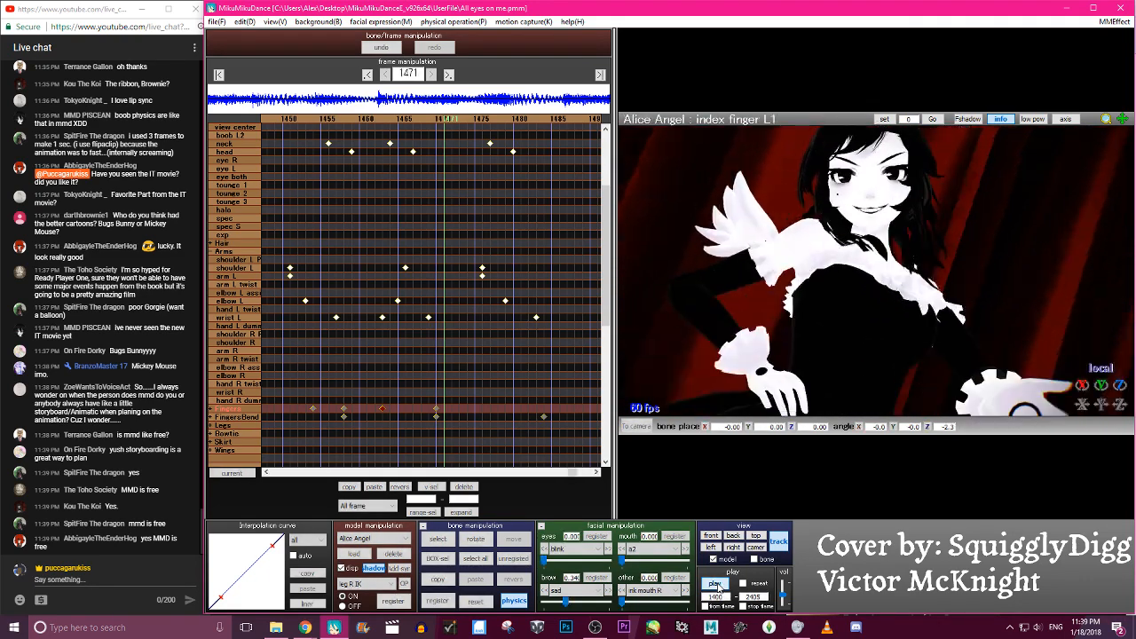
# Reset the rotation of the left index finger bones L1 to L3 at frame 1483
pyautogui.press('Right')
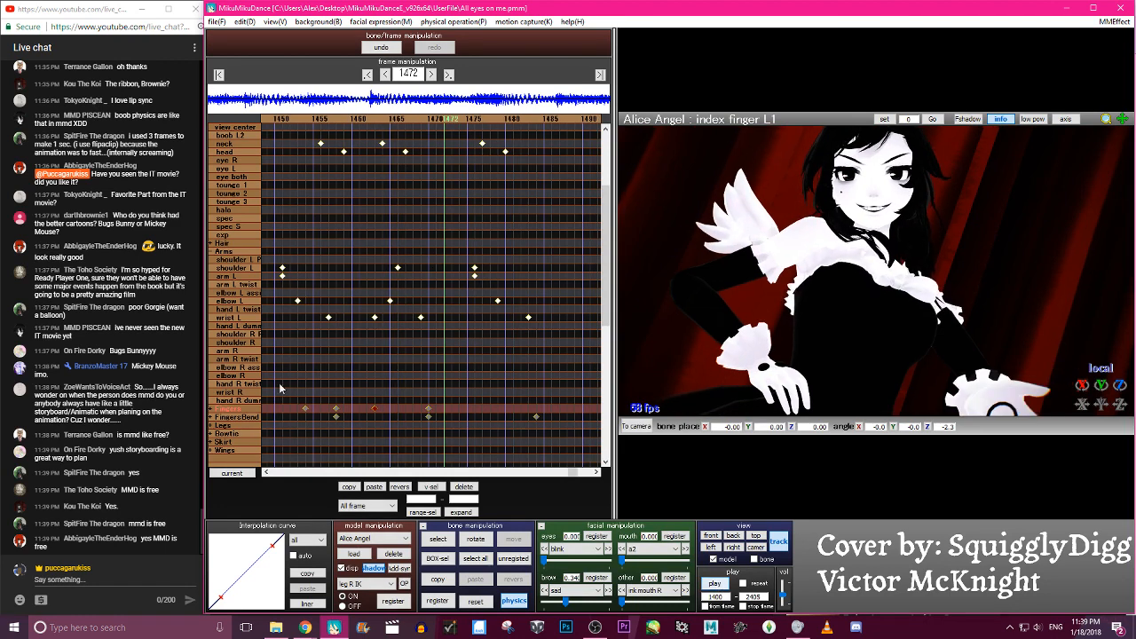
pyautogui.press('Right')
pyautogui.press('Right')
pyautogui.press('Right')
pyautogui.press('Right')
pyautogui.press('Right')
pyautogui.press('Right')
pyautogui.press('Right')
pyautogui.press('Right')
pyautogui.press('Right')
pyautogui.press('Right')
pyautogui.press('Right')
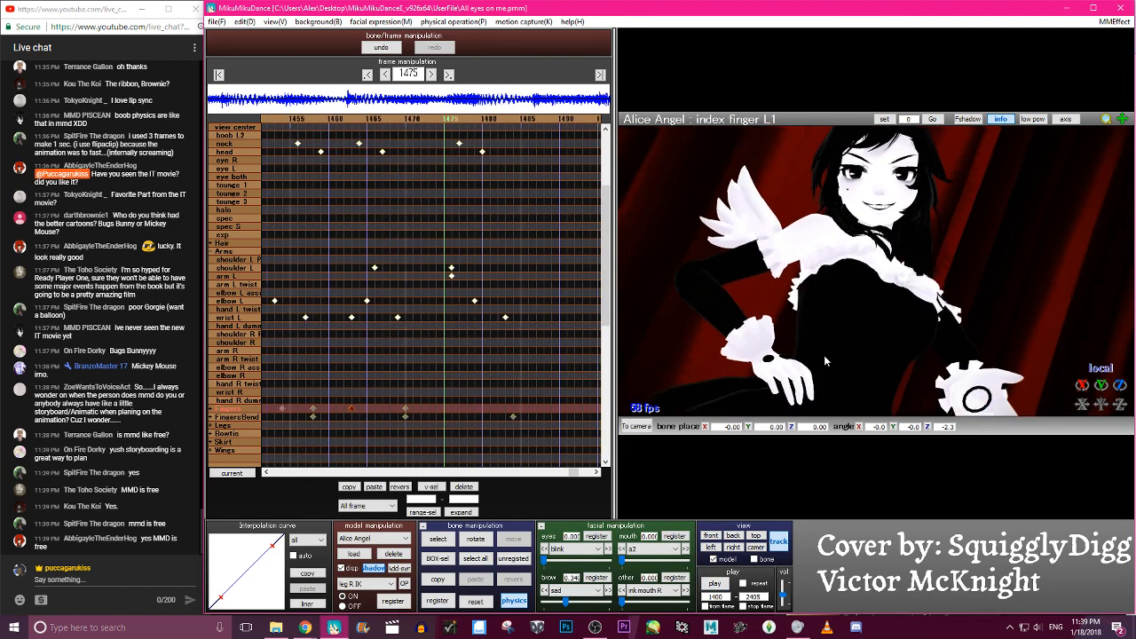
pyautogui.moveTo(1005, 131); pyautogui.dragTo(982, 146, button='right')
pyautogui.press('c')
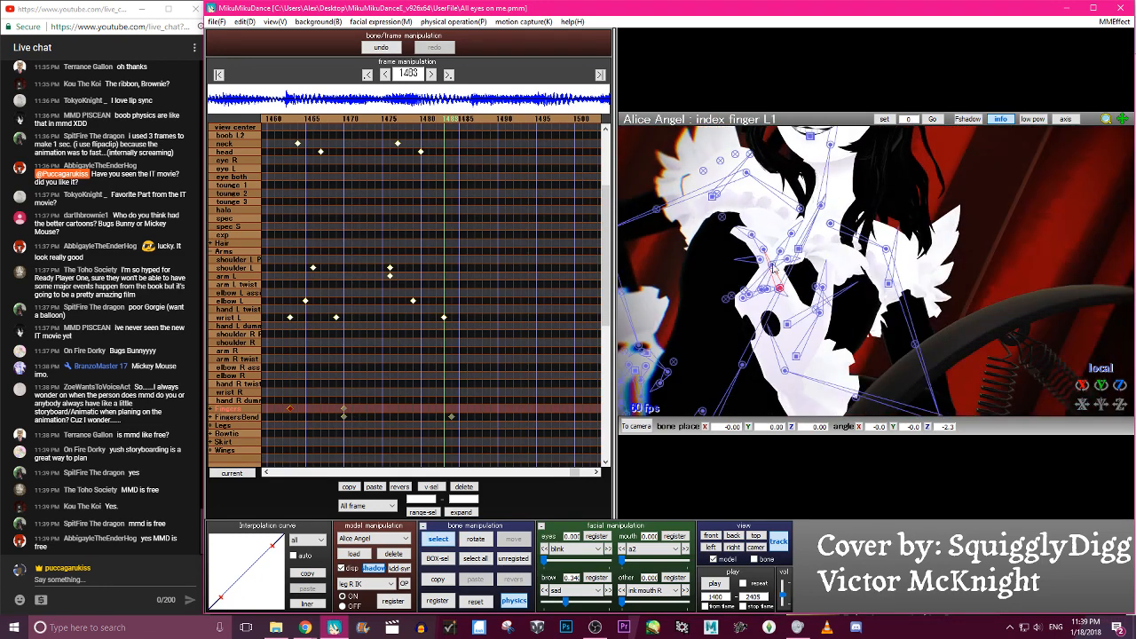
pyautogui.click(761, 247)
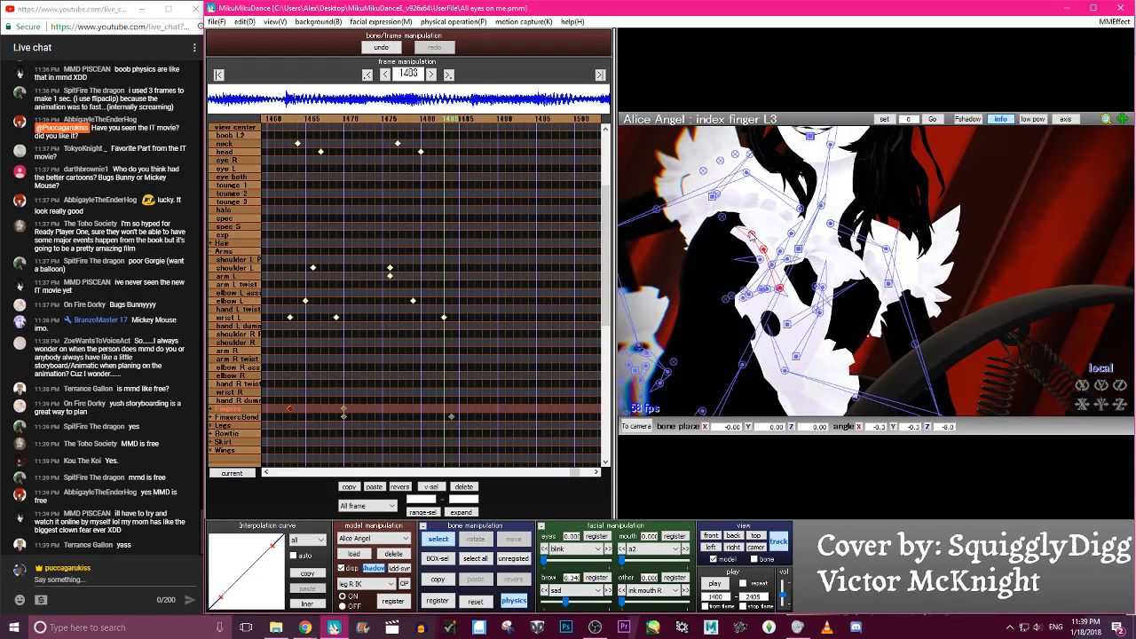
pyautogui.click(475, 602)
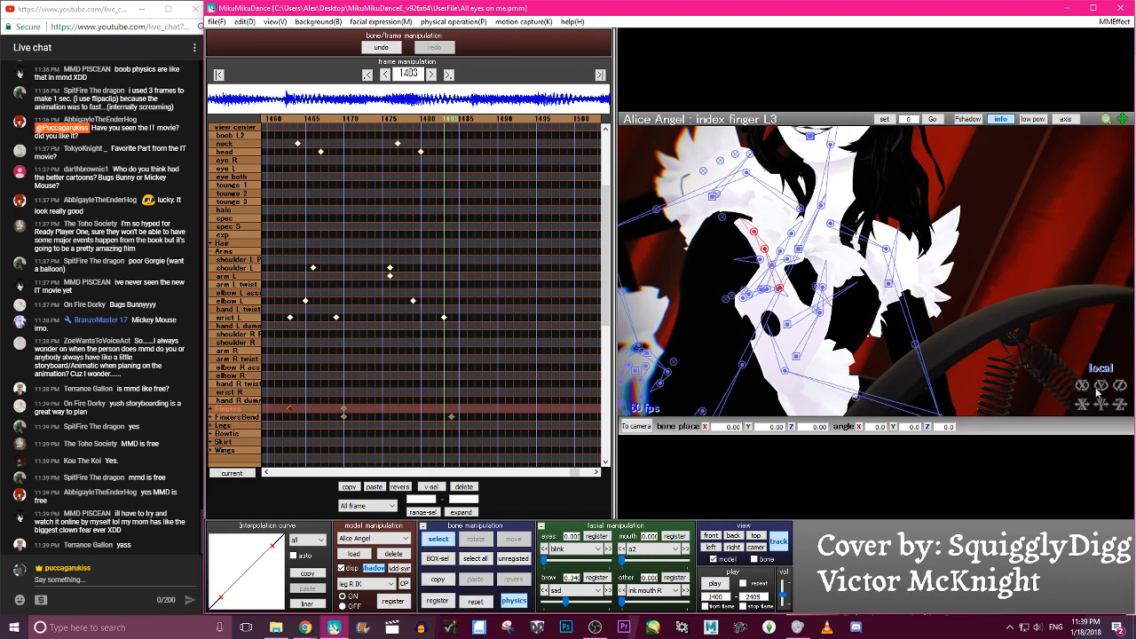
# Rotate index finger L1 to about 9.7 and L2 to about -15.5 on Z, and register the changed bones at frame 1483
pyautogui.click(780, 286)
pyautogui.moveTo(1083, 386); pyautogui.dragTo(1079, 364)
pyautogui.click(377, 49)
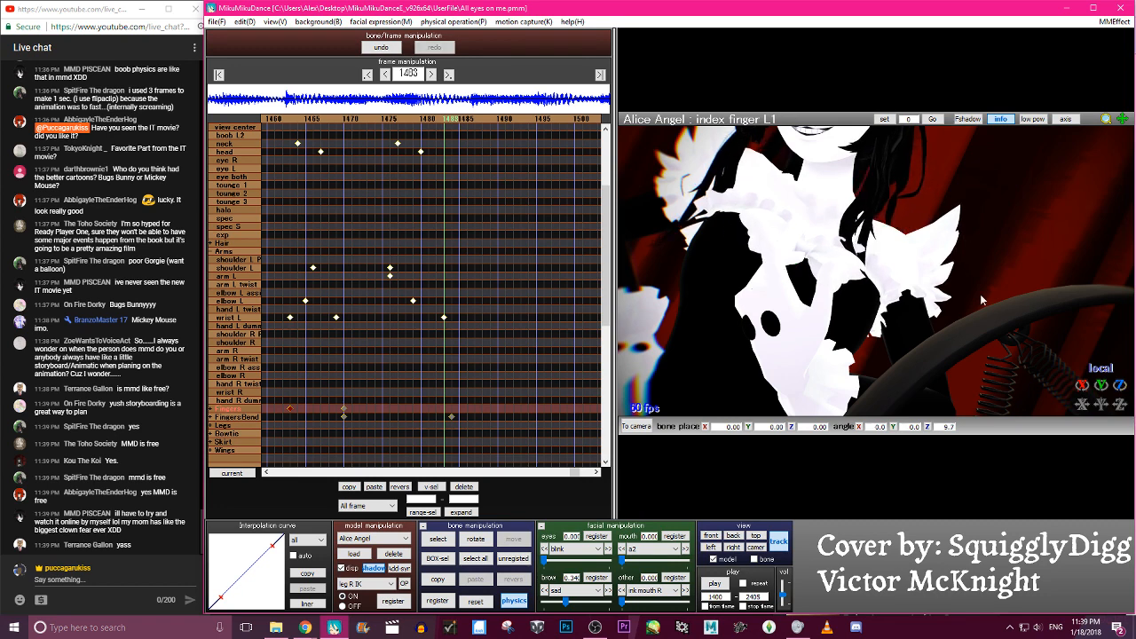
pyautogui.press('c')
pyautogui.moveTo(1120, 385); pyautogui.dragTo(1131, 386)
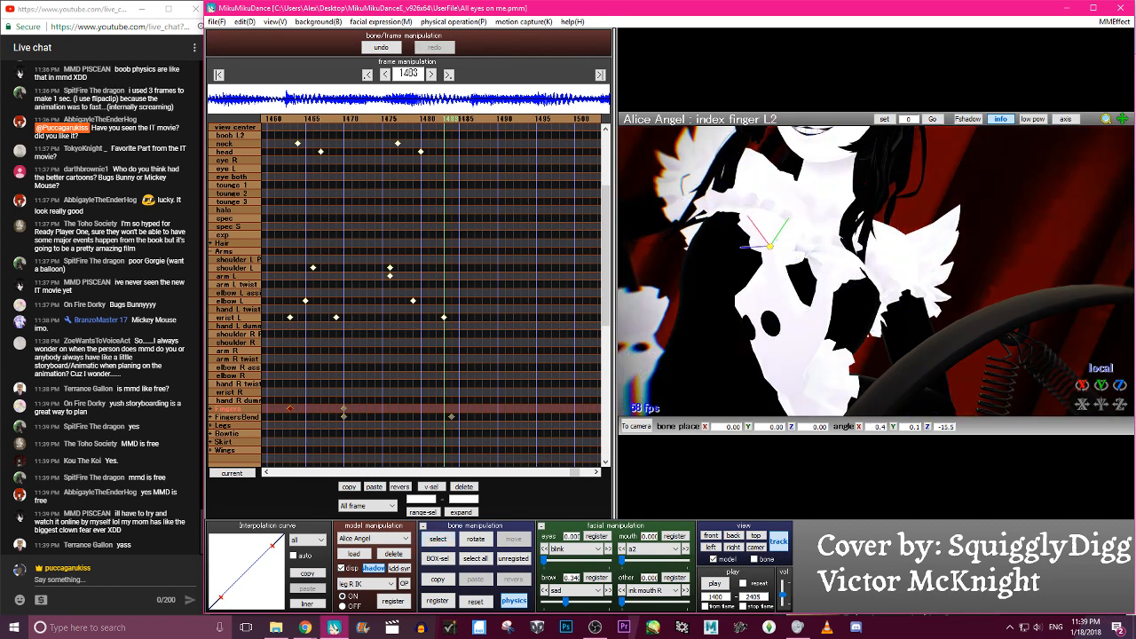
pyautogui.click(968, 282)
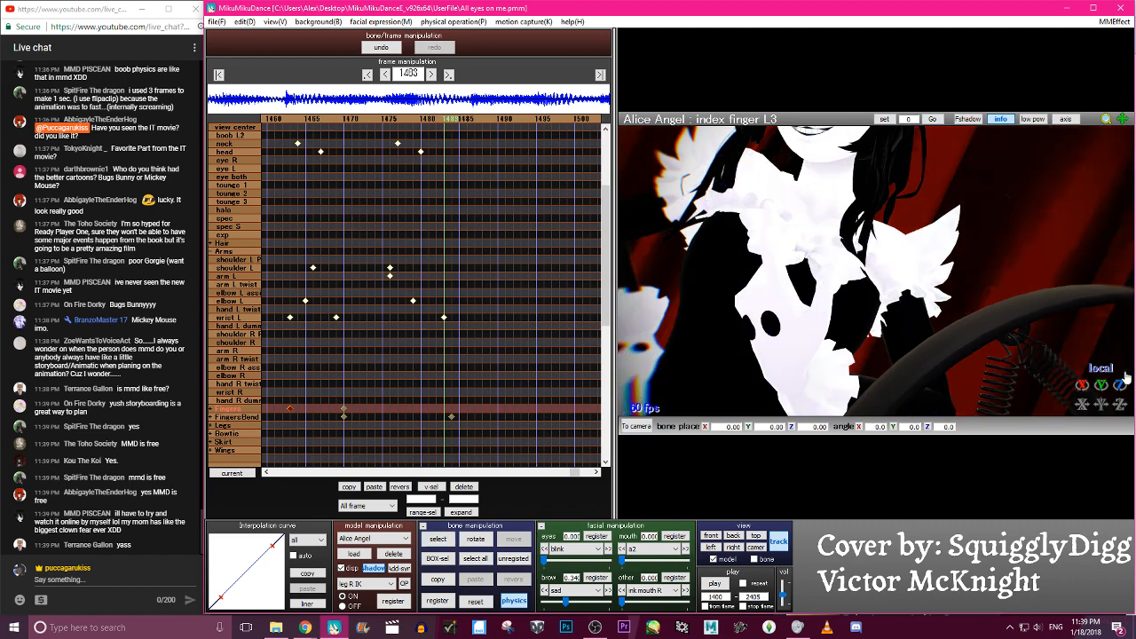
pyautogui.moveTo(1001, 331); pyautogui.dragTo(1065, 337, button='right')
pyautogui.press('a')
pyautogui.press('s')
pyautogui.press('Return')
# Step back from frame 1483 to frame 1457 to review the finger motion, and save the project
pyautogui.press('Left')
pyautogui.press('Left')
pyautogui.press('Left')
pyautogui.press('Left')
pyautogui.press('Left')
pyautogui.press('Left')
pyautogui.press('Left')
pyautogui.press('Left')
pyautogui.press('Left')
pyautogui.press('Left')
pyautogui.press('Left')
pyautogui.press('Left')
pyautogui.press('Left')
pyautogui.press('Left')
pyautogui.press('Left')
pyautogui.press('Left')
pyautogui.press('Left')
pyautogui.press('Left')
pyautogui.press('Left')
pyautogui.press('Left')
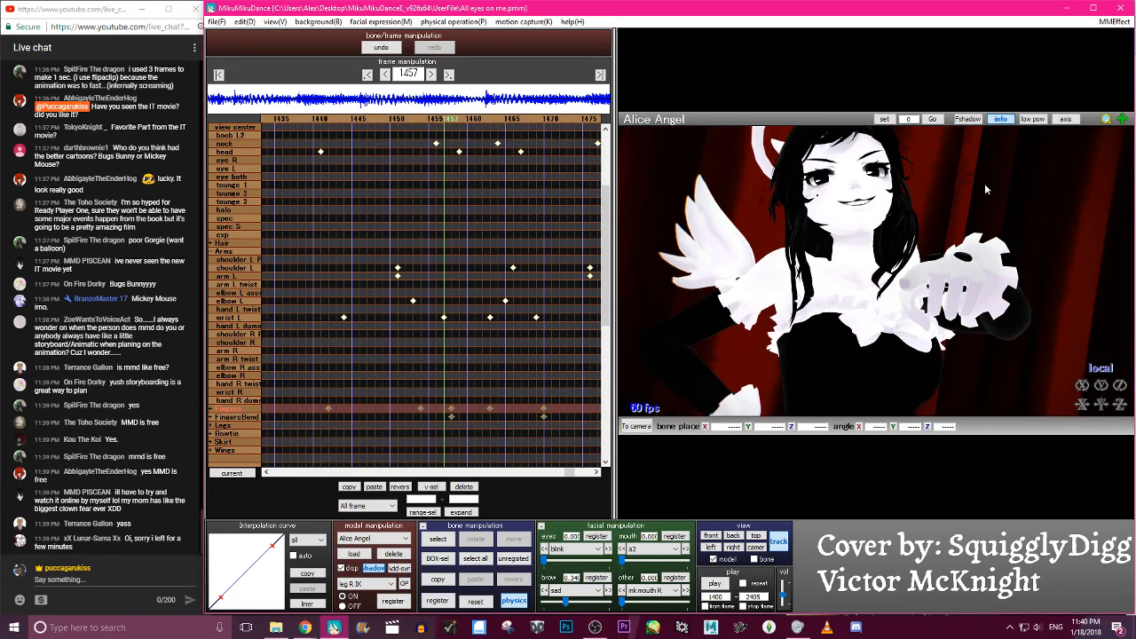
pyautogui.click(216, 21)
pyautogui.click(233, 62)
# Step through the frames around the left-hand gesture and play the animation from frame 1400 to examine the finger motion
pyautogui.press('Left')
pyautogui.press('Left')
pyautogui.press('Left')
pyautogui.press('Left')
pyautogui.press('Right')
pyautogui.press('Right')
pyautogui.press('Right')
pyautogui.press('Right')
pyautogui.press('Right')
pyautogui.press('Right')
pyautogui.press('Right')
pyautogui.press('Right')
pyautogui.press('Right')
pyautogui.press('Right')
pyautogui.press('Right')
pyautogui.press('Right')
pyautogui.press('Right')
pyautogui.press('Right')
pyautogui.press('Right')
pyautogui.press('Right')
pyautogui.press('Right')
pyautogui.press('Right')
pyautogui.press('Right')
pyautogui.press('Right')
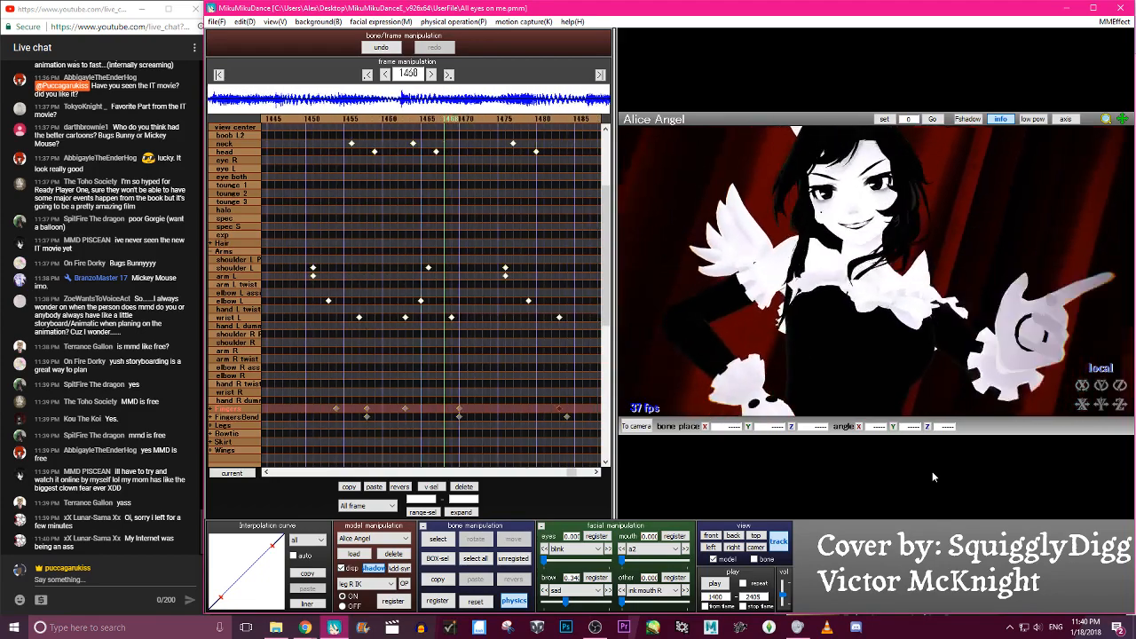
pyautogui.click(721, 584)
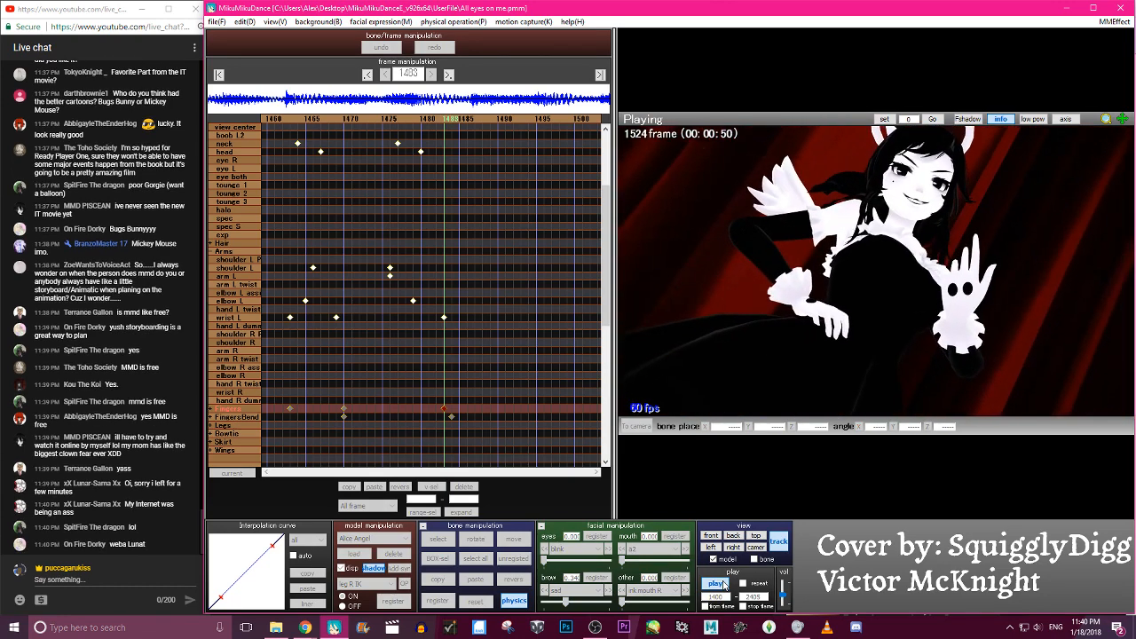
pyautogui.click(724, 584)
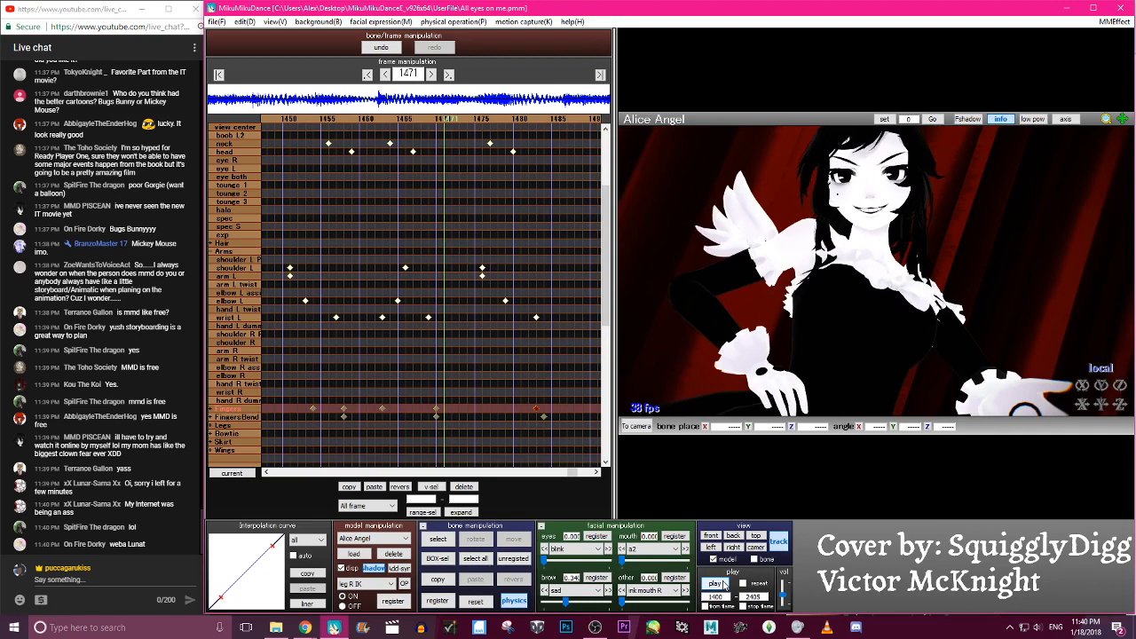
# Advance to frame 1510 and rotate the arm L bone to angles of about 37.1, 30.5 and 66.5
pyautogui.press('Right')
pyautogui.press('Right')
pyautogui.press('Right')
pyautogui.press('Right')
pyautogui.press('Right')
pyautogui.press('Right')
pyautogui.press('Right')
pyautogui.press('Right')
pyautogui.press('Right')
pyautogui.press('Right')
pyautogui.press('Right')
pyautogui.press('Right')
pyautogui.press('Right')
pyautogui.press('Right')
pyautogui.press('Right')
pyautogui.press('Right')
pyautogui.press('Right')
pyautogui.press('Right')
pyautogui.press('Right')
pyautogui.press('Right')
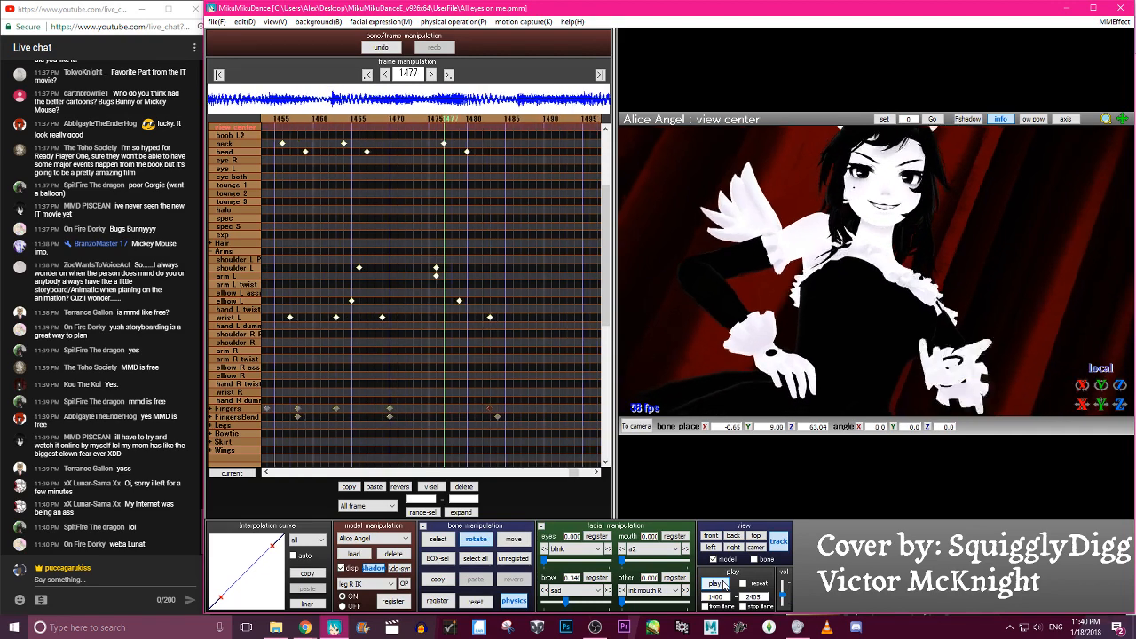
pyautogui.press('Right')
pyautogui.press('Right')
pyautogui.press('Right')
pyautogui.press('Right')
pyautogui.press('Right')
pyautogui.press('Right')
pyautogui.press('Right')
pyautogui.press('Right')
pyautogui.press('Right')
pyautogui.press('Right')
pyautogui.press('Right')
pyautogui.press('Right')
pyautogui.press('Right')
pyautogui.press('Right')
pyautogui.press('Right')
pyautogui.press('Right')
pyautogui.press('Right')
pyautogui.press('Right')
pyautogui.press('Right')
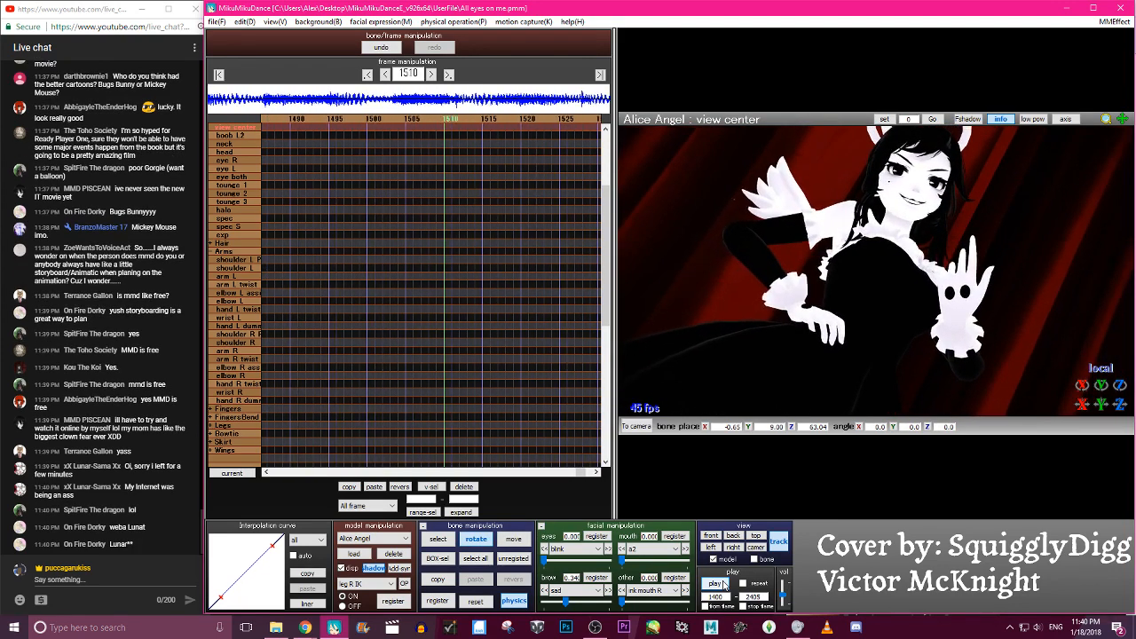
pyautogui.press('c')
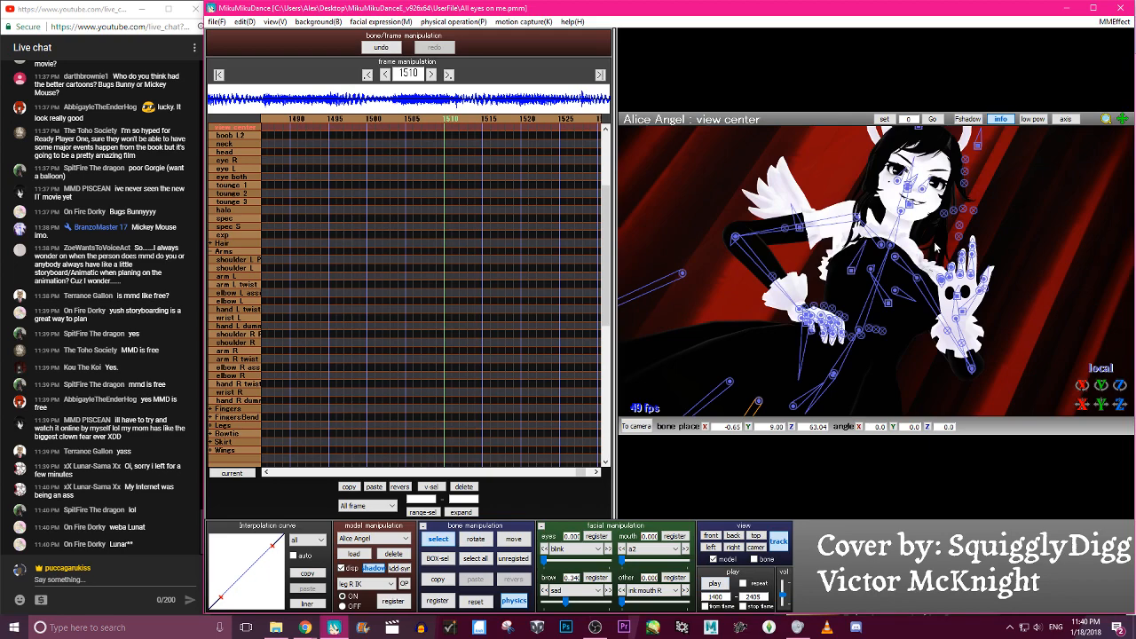
pyautogui.click(732, 536)
pyautogui.scroll(5, 875, 266)
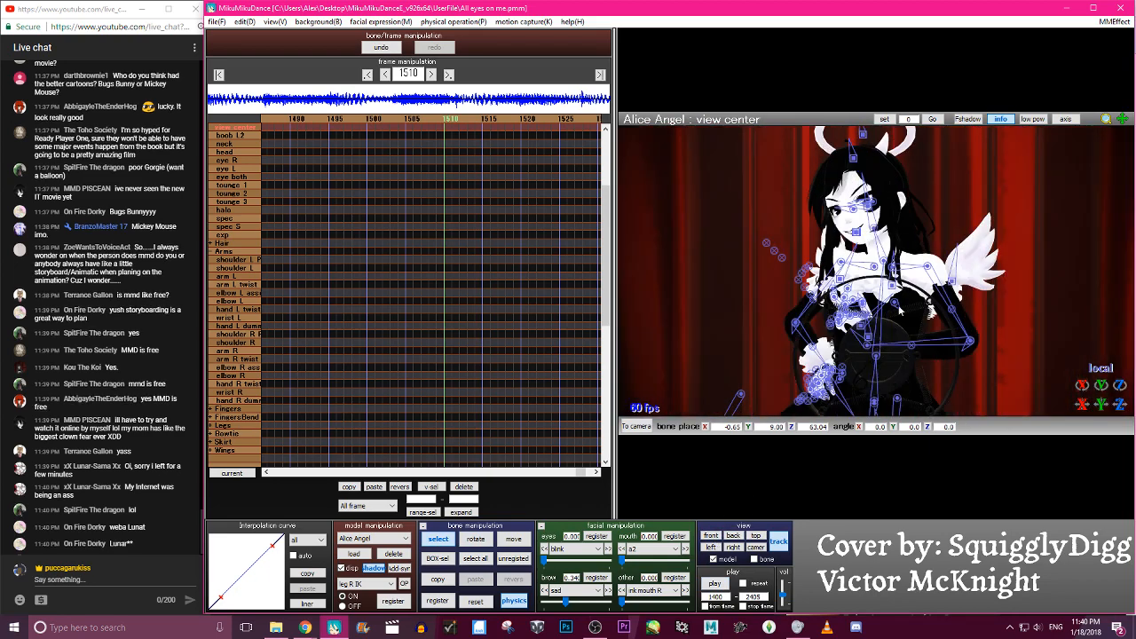
pyautogui.click(944, 255)
pyautogui.moveTo(944, 256); pyautogui.dragTo(948, 264)
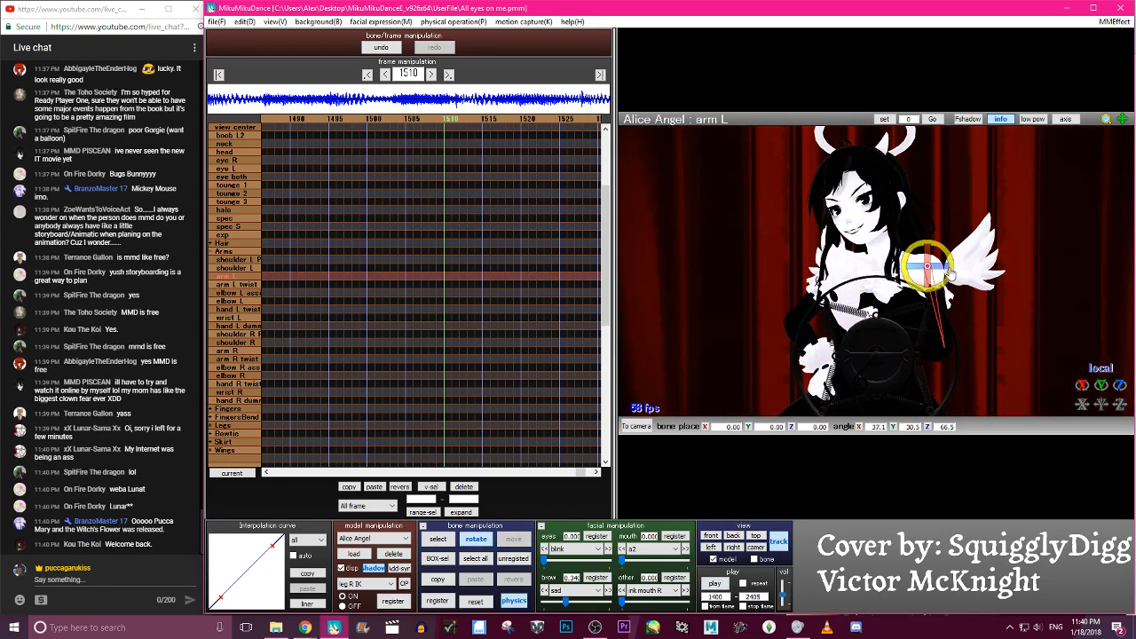
# Rotate the elbow L bone at frame 1510 to angles of about -17.6, 43.2 and 47.6
pyautogui.click(945, 322)
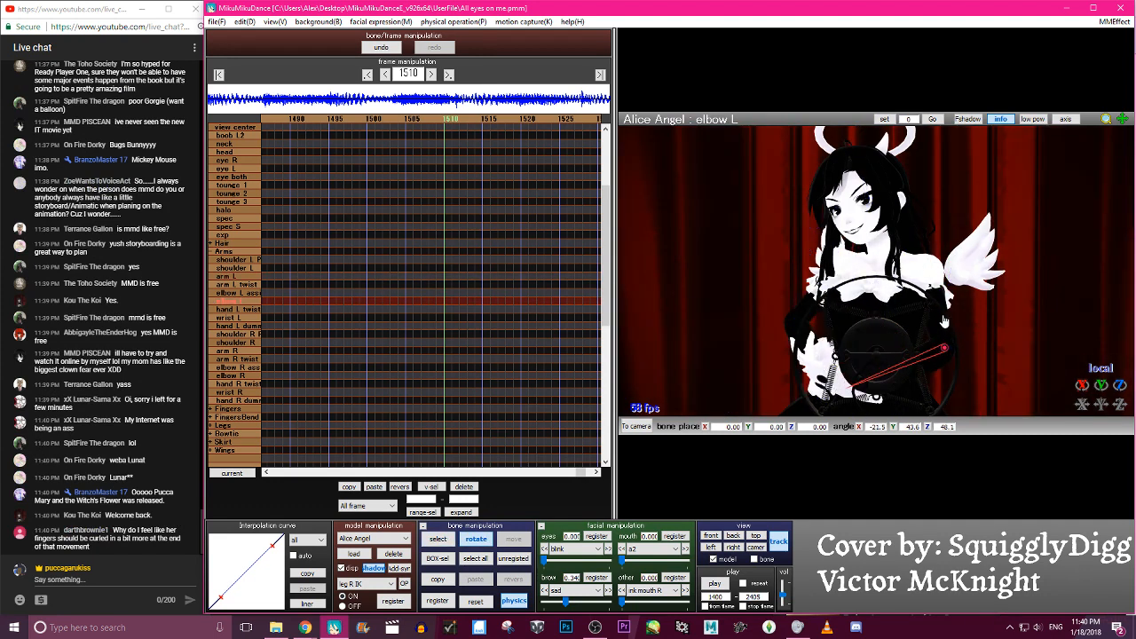
pyautogui.click(850, 393)
pyautogui.moveTo(810, 375); pyautogui.dragTo(795, 473)
pyautogui.click(754, 548)
pyautogui.moveTo(932, 355); pyautogui.dragTo(966, 373)
pyautogui.click(951, 357)
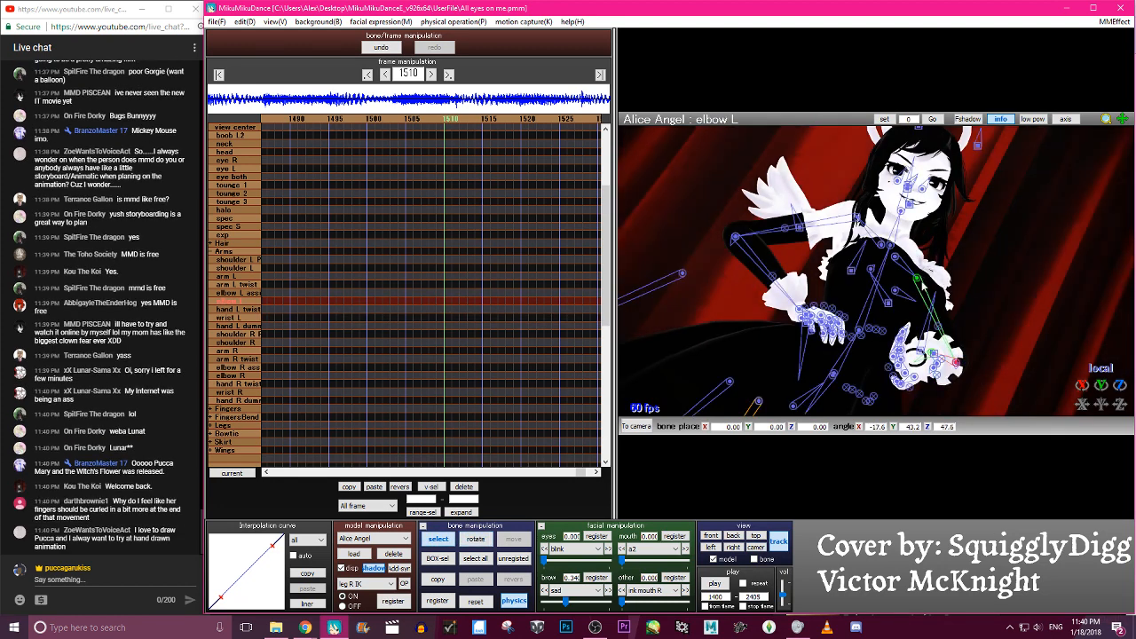
# Rotate the arm L bone to lower the left hand, and turn the wrist L bone to about -8.3, -15.4 and -35.1
pyautogui.click(934, 270)
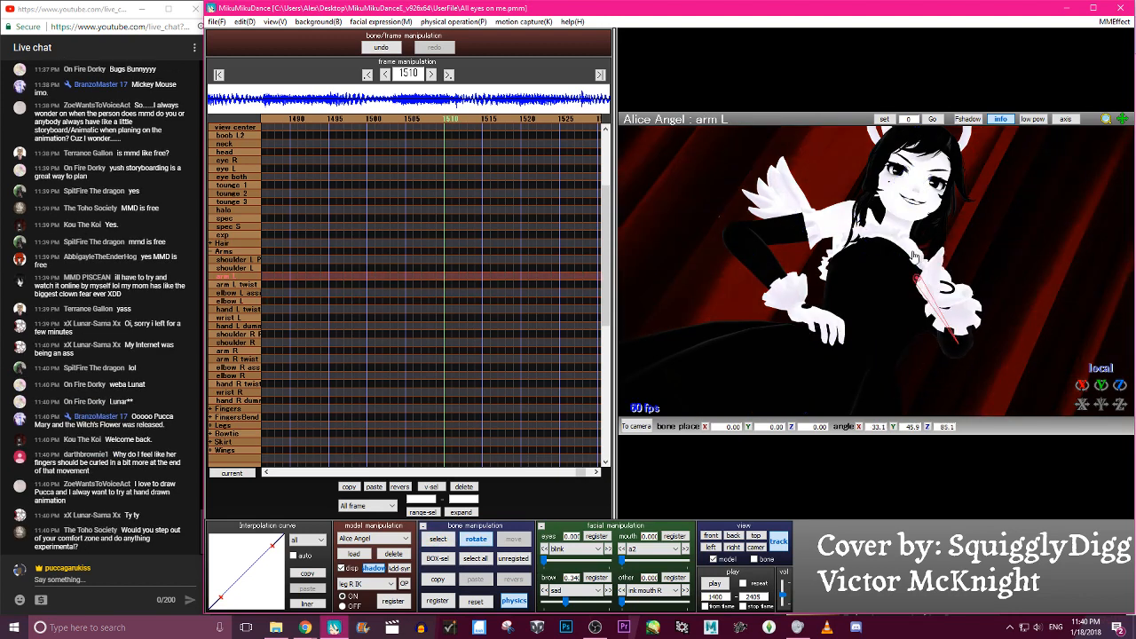
pyautogui.moveTo(915, 252); pyautogui.dragTo(913, 264)
pyautogui.click(923, 344)
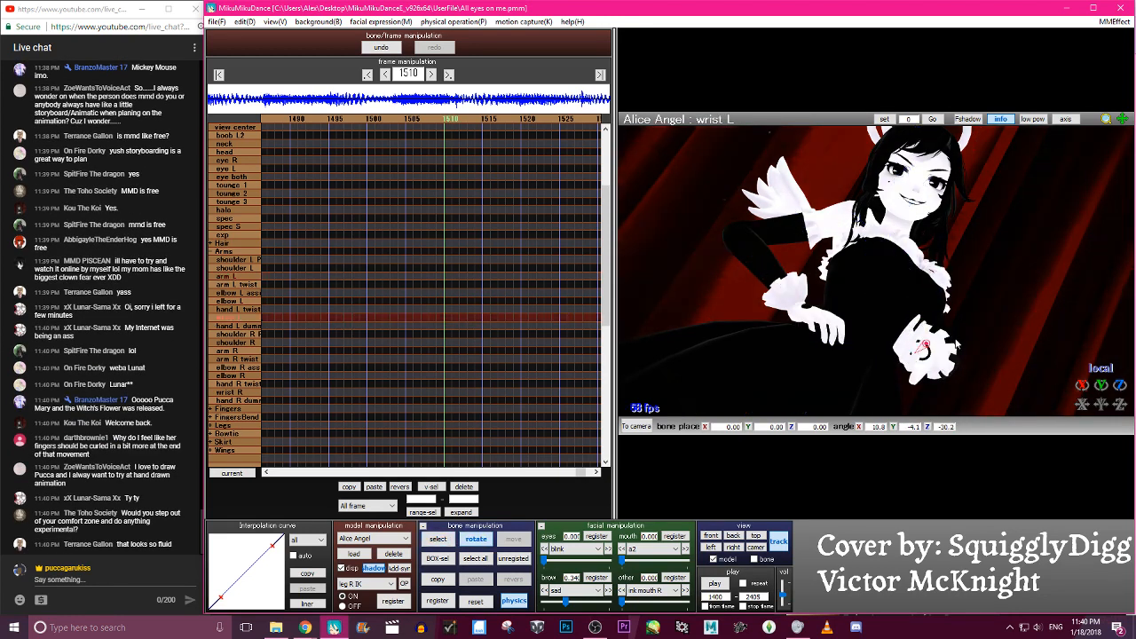
pyautogui.moveTo(931, 324); pyautogui.dragTo(922, 338)
pyautogui.press('c')
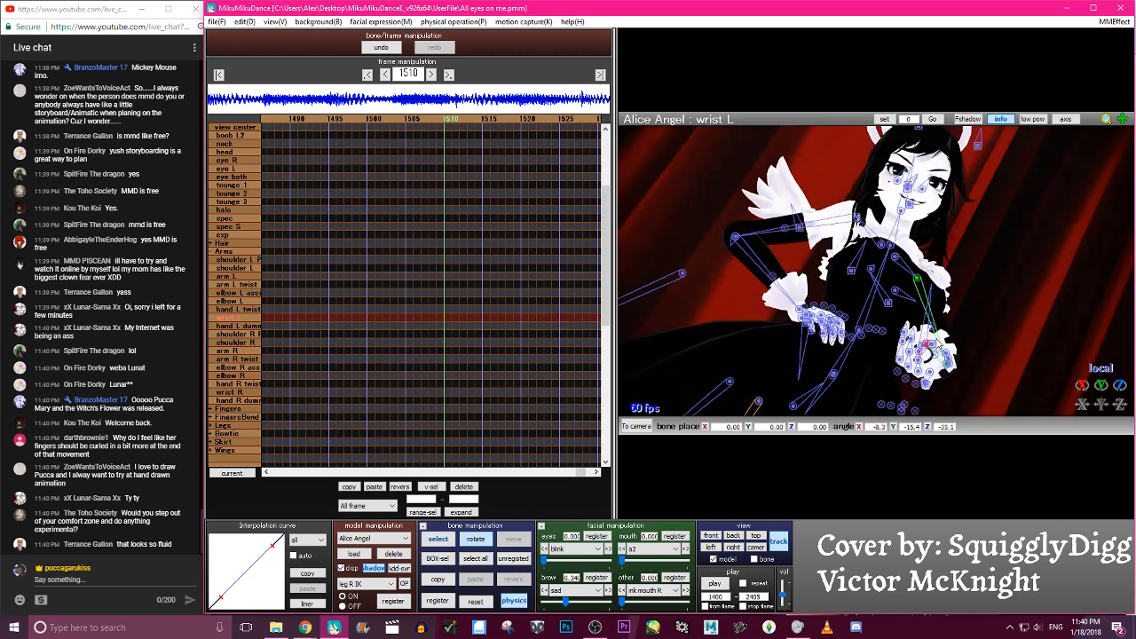
# Refine the elbow L bone's rotation to angles of about -21.0, 47.0 and 38.9
pyautogui.click(946, 354)
pyautogui.press('x')
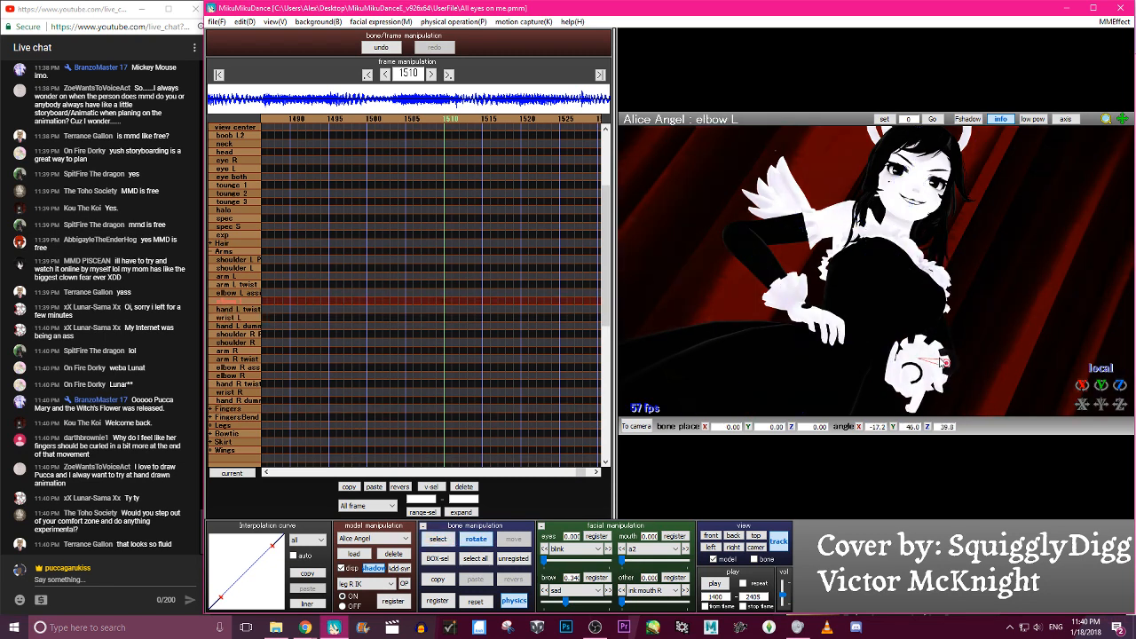
pyautogui.moveTo(969, 365); pyautogui.dragTo(950, 362)
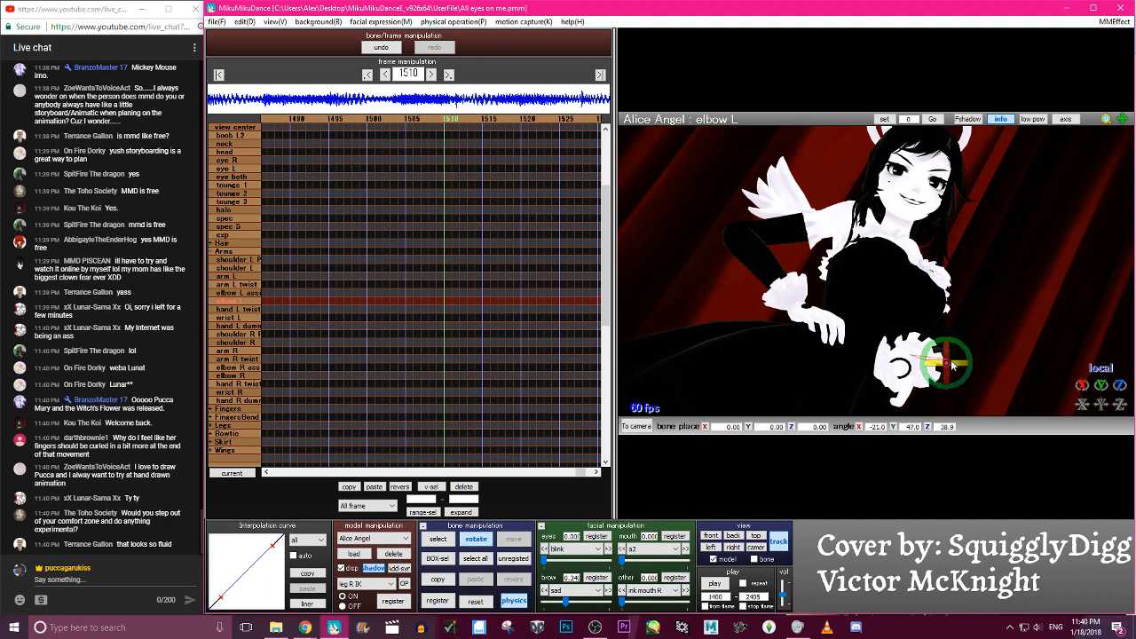
# Register keyframes for all the changed left arm bones at frame 1510
pyautogui.press('a')
pyautogui.press('s')
pyautogui.press('Return')
# Step back and forth through the frames before 1510 to examine the left arm's movement into the new pose
pyautogui.press('Left')
pyautogui.press('Left')
pyautogui.press('Left')
pyautogui.press('Left')
pyautogui.press('Left')
pyautogui.press('Left')
pyautogui.press('Left')
pyautogui.press('Left')
pyautogui.press('Left')
pyautogui.press('Left')
pyautogui.press('Left')
pyautogui.press('Left')
pyautogui.press('Left')
pyautogui.press('Left')
pyautogui.press('Left')
pyautogui.press('Left')
pyautogui.press('Right')
pyautogui.press('Right')
pyautogui.press('Right')
pyautogui.press('Right')
pyautogui.press('Right')
pyautogui.press('Right')
pyautogui.press('Right')
pyautogui.press('Right')
pyautogui.press('Right')
pyautogui.press('Right')
pyautogui.press('Right')
# Give the new left arm keyframes an S-shaped interpolation curve and shift them to frames 1500 (arm L), 1503 (elbow L) and 1505 (wrist L)
pyautogui.moveTo(482, 276); pyautogui.dragTo(441, 349)
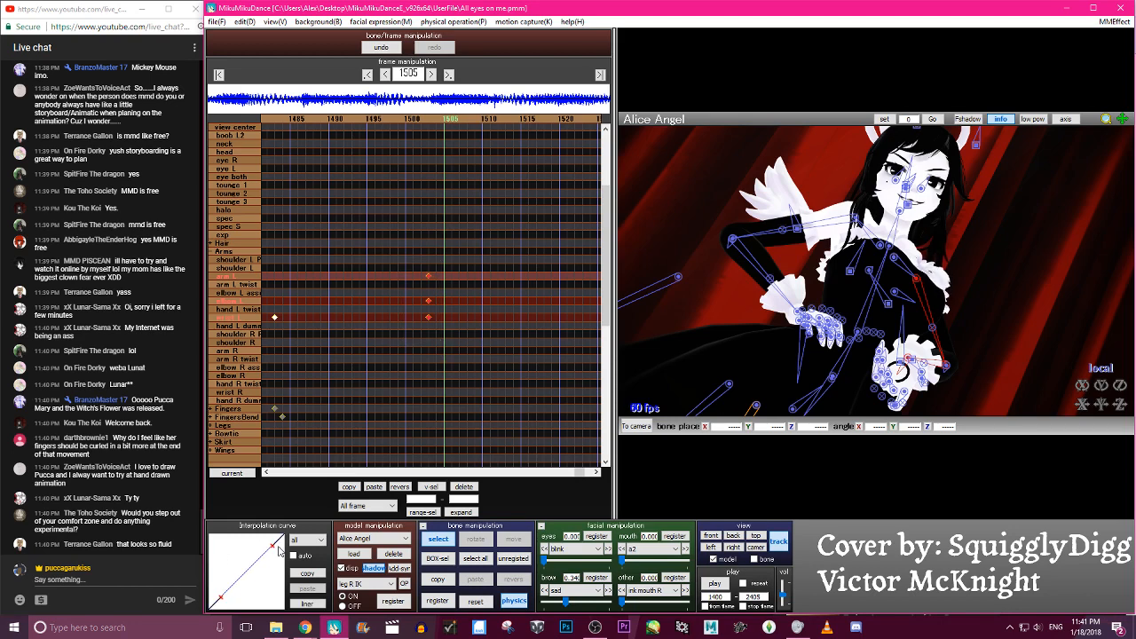
pyautogui.moveTo(272, 548); pyautogui.dragTo(240, 548)
pyautogui.moveTo(221, 598); pyautogui.dragTo(256, 600)
pyautogui.moveTo(460, 370); pyautogui.dragTo(445, 328)
pyautogui.moveTo(411, 266); pyautogui.dragTo(428, 277)
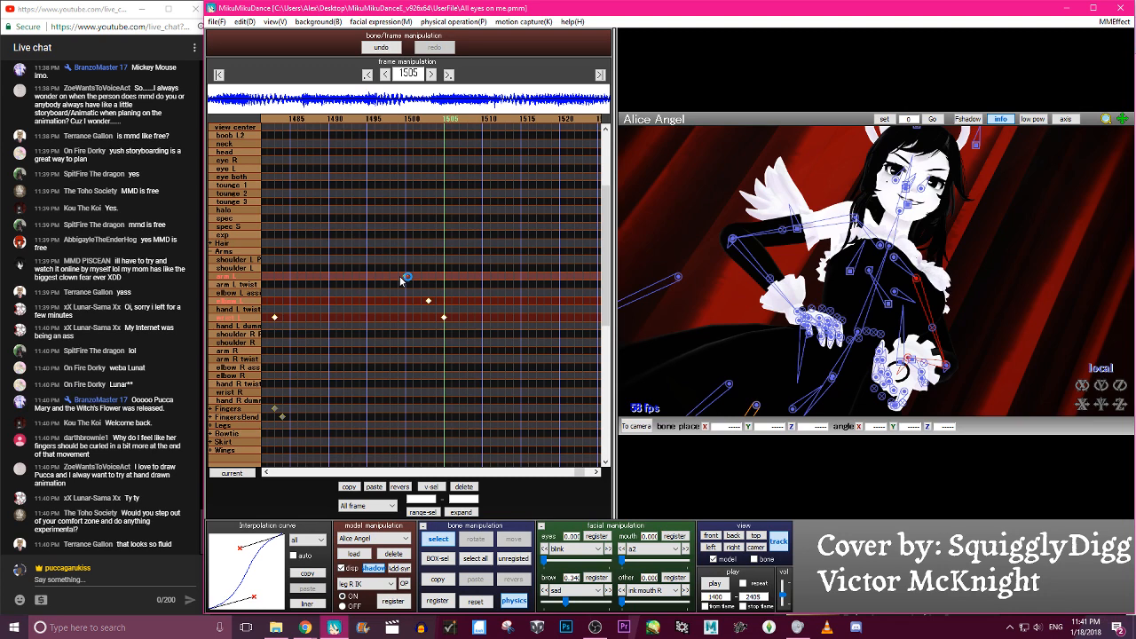
# Play the animation and step back through the earlier frames to examine the timing of the left arm's motion
pyautogui.press('p')
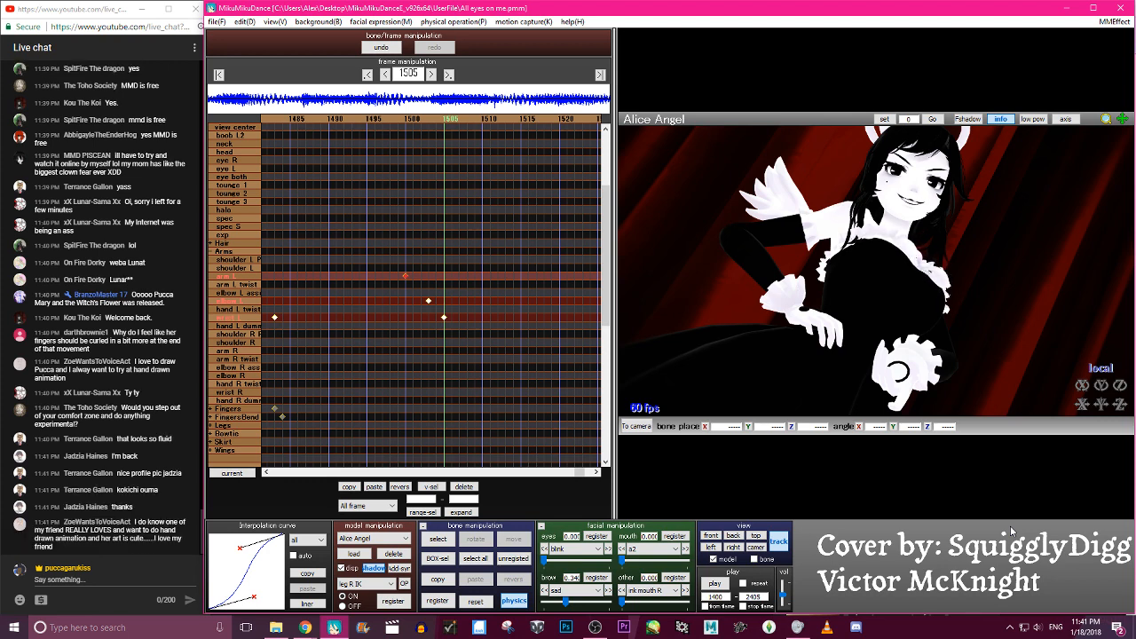
pyautogui.press('Left')
pyautogui.press('Left')
pyautogui.press('Left')
pyautogui.press('Left')
pyautogui.press('Left')
pyautogui.press('Left')
pyautogui.press('Left')
pyautogui.press('Left')
pyautogui.press('Left')
pyautogui.press('Left')
pyautogui.press('Left')
pyautogui.press('Left')
pyautogui.press('Left')
pyautogui.press('Left')
pyautogui.press('Left')
pyautogui.press('Left')
pyautogui.press('Left')
pyautogui.press('Left')
pyautogui.press('Left')
pyautogui.press('Left')
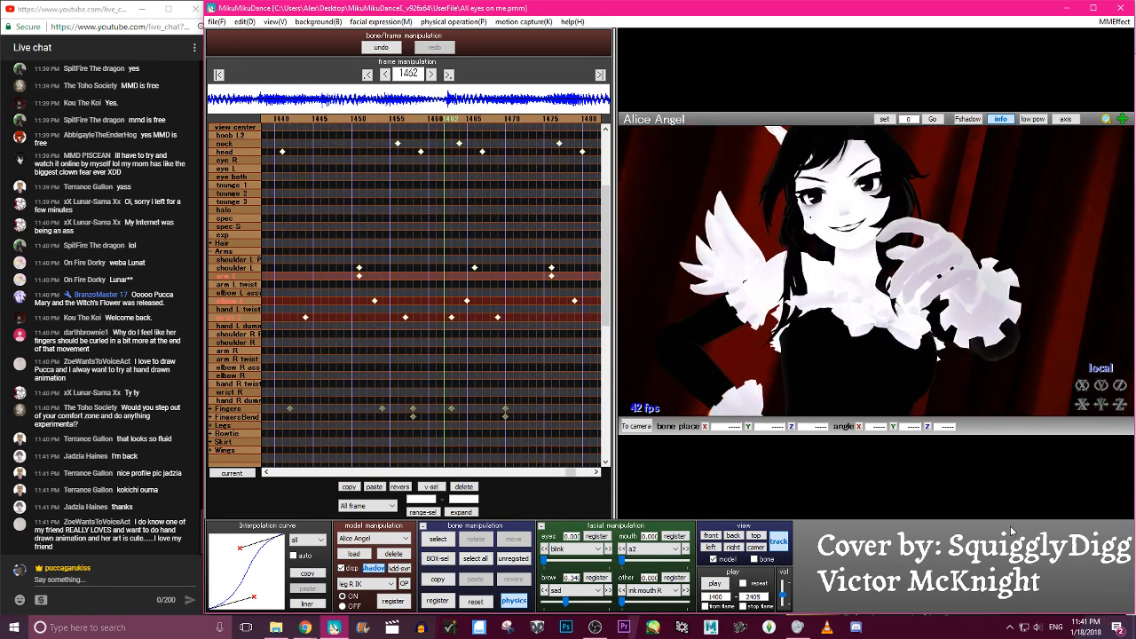
pyautogui.press('Left')
pyautogui.press('Left')
pyautogui.press('Left')
pyautogui.press('Left')
pyautogui.press('Left')
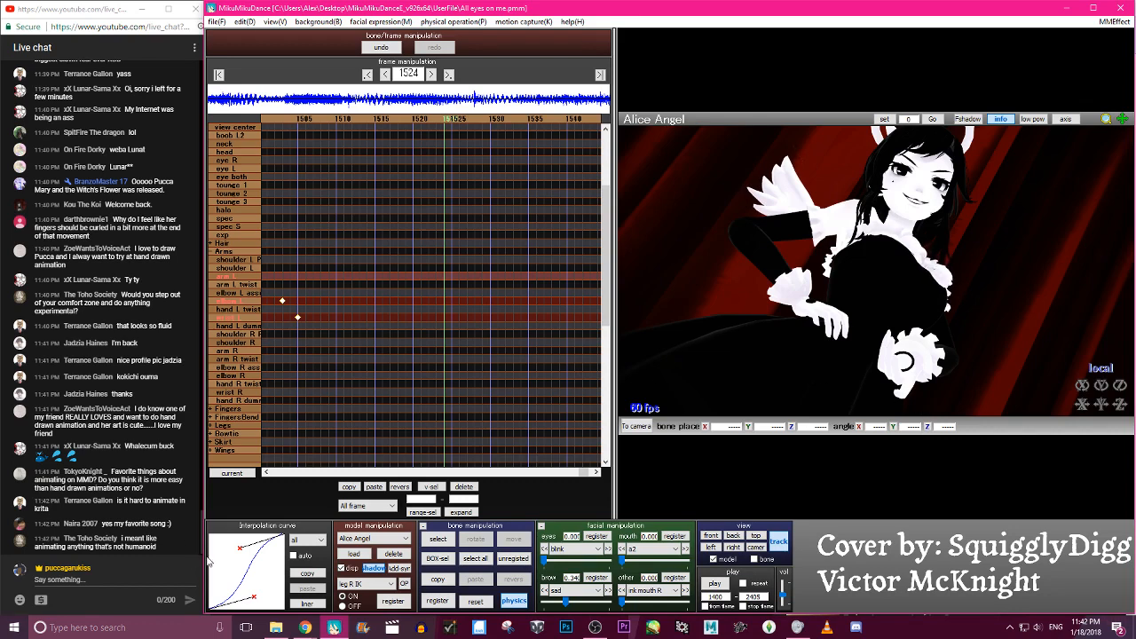
pyautogui.moveTo(121, 538); pyautogui.dragTo(157, 547)
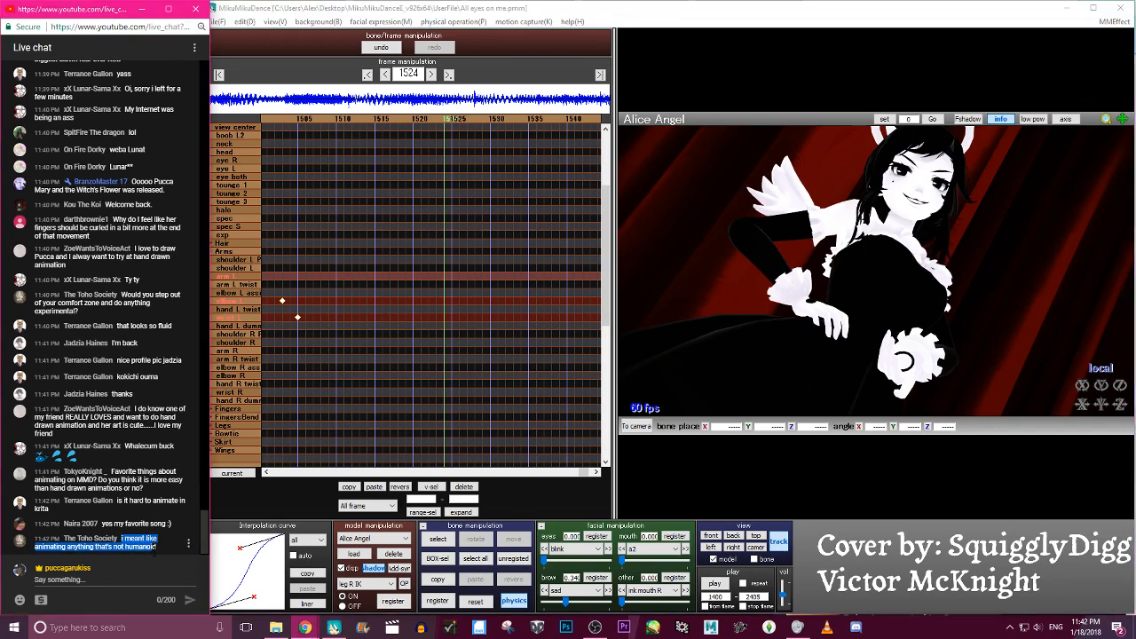
pyautogui.click(120, 537)
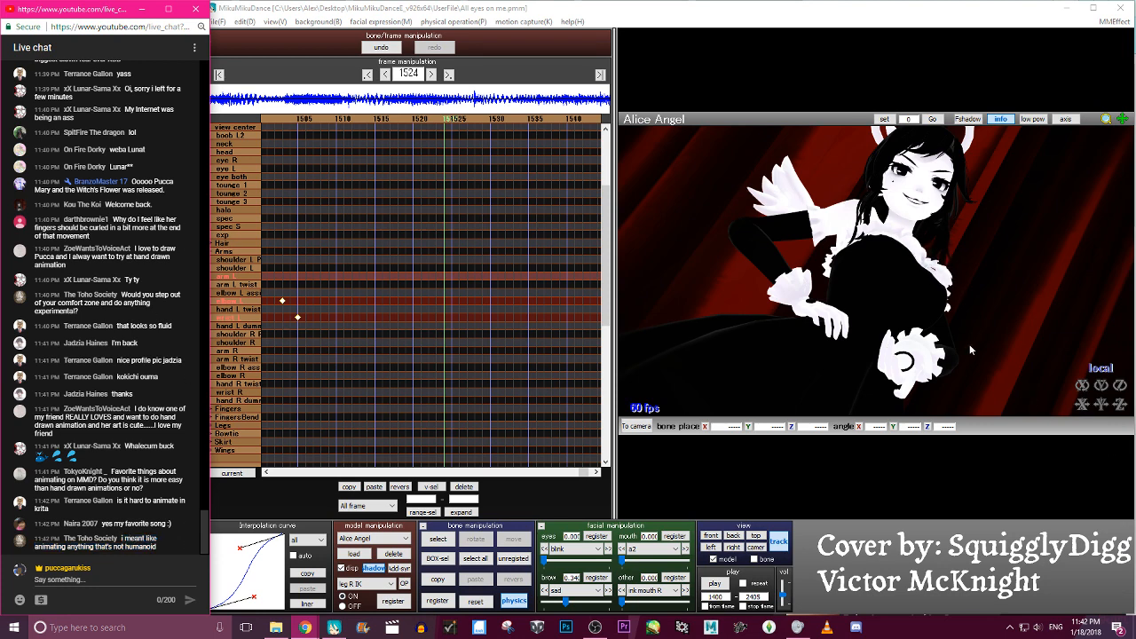
# Rotate the wrist L bone at frame 1524 to angles of about -6.5, 25.4 and 38.1
pyautogui.click(711, 535)
pyautogui.scroll(3, 894, 294)
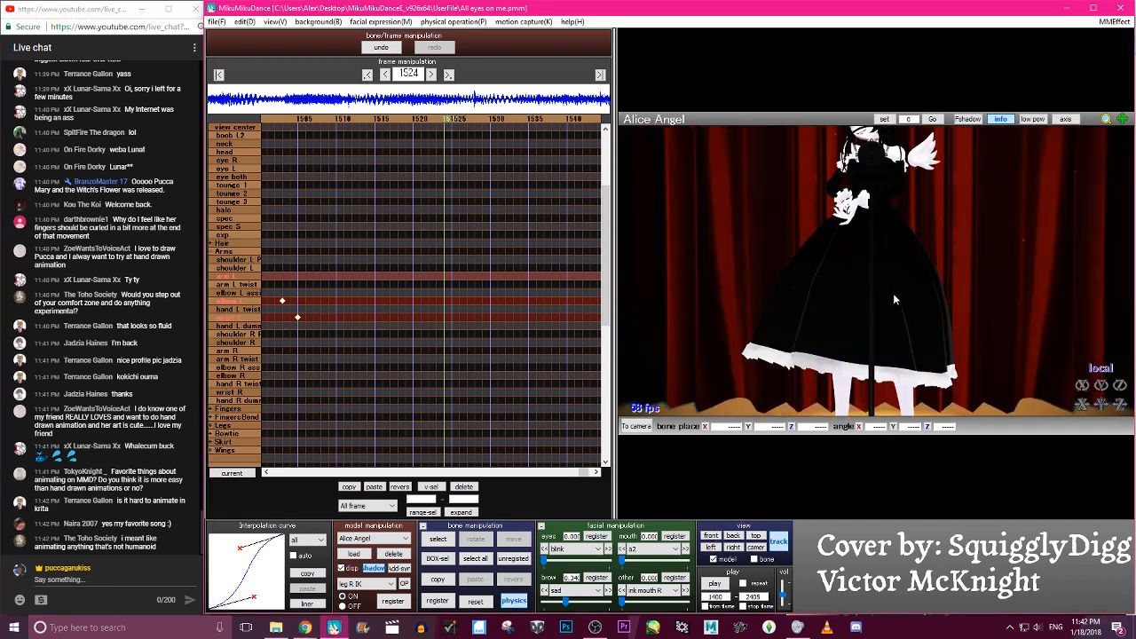
pyautogui.scroll(3, 894, 293)
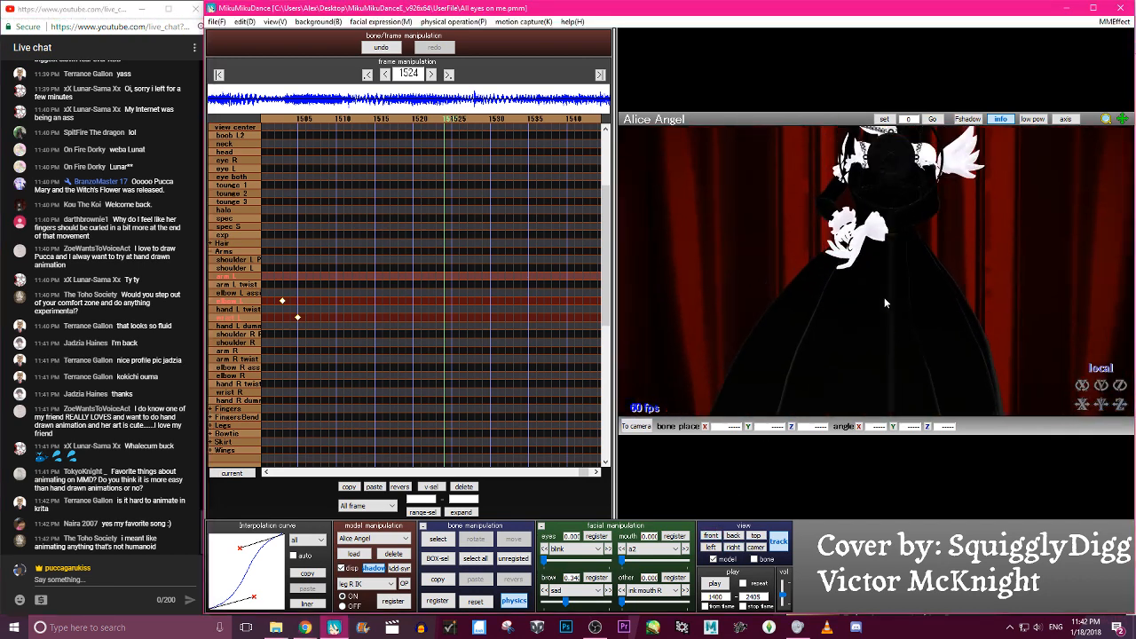
pyautogui.press('c')
pyautogui.moveTo(883, 302); pyautogui.dragTo(893, 346, button='middle')
pyautogui.moveTo(892, 346); pyautogui.dragTo(874, 329, button='right')
pyautogui.press('c')
pyautogui.scroll(-4, 890, 346)
pyautogui.scroll(4, 874, 329)
pyautogui.press('c')
pyautogui.moveTo(879, 325); pyautogui.dragTo(837, 276, button='middle')
pyautogui.click(803, 325)
pyautogui.press('x')
pyautogui.moveTo(822, 311); pyautogui.dragTo(826, 346)
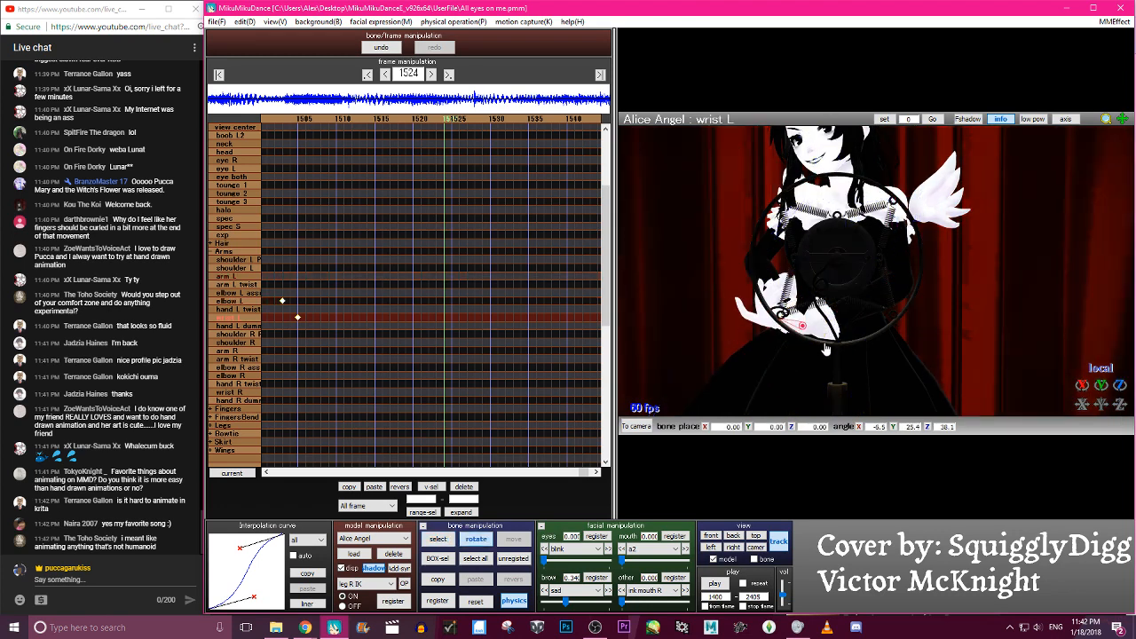
# Rotate the arm L bone at frame 1524 to angles of about 39.3, 25.2 and 54.6
pyautogui.click(907, 271)
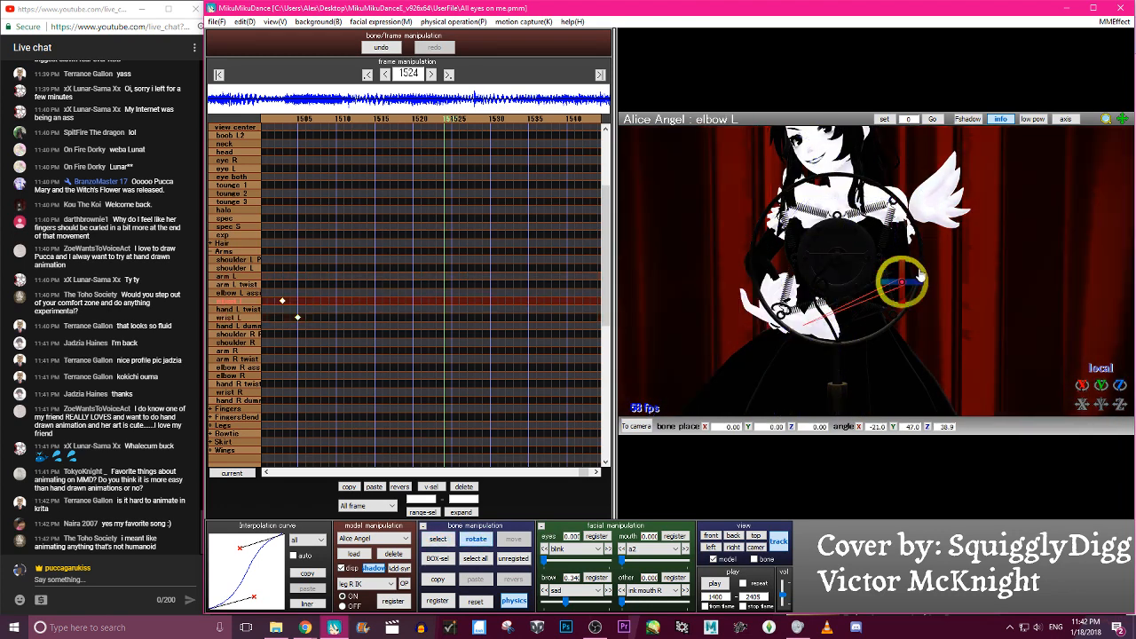
pyautogui.press('c')
pyautogui.click(895, 199)
pyautogui.press('x')
pyautogui.moveTo(916, 194); pyautogui.dragTo(921, 226)
pyautogui.moveTo(920, 226); pyautogui.dragTo(963, 240, button='right')
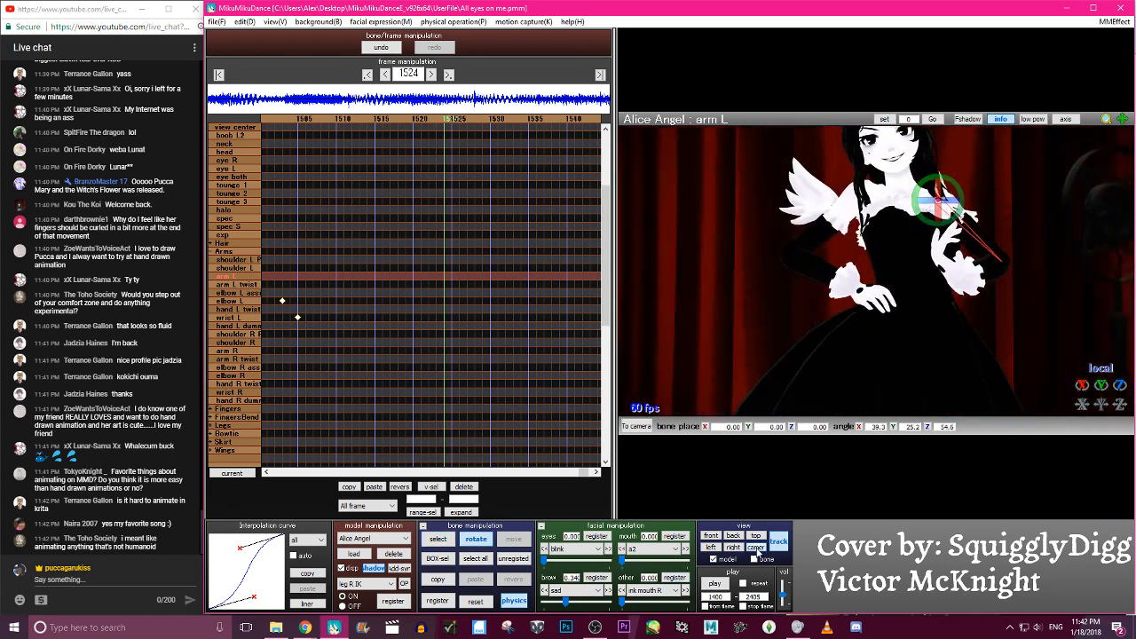
# Refine the raised left arm's pose from the camera view and register all the changed bones at frame 1524
pyautogui.click(756, 548)
pyautogui.click(943, 336)
pyautogui.moveTo(956, 328)
pyautogui.mouseDown()
pyautogui.moveTo(931, 330)
pyautogui.moveTo(946, 346)
pyautogui.moveTo(938, 340)
pyautogui.mouseUp()
pyautogui.click(513, 558)
pyautogui.click(437, 600)
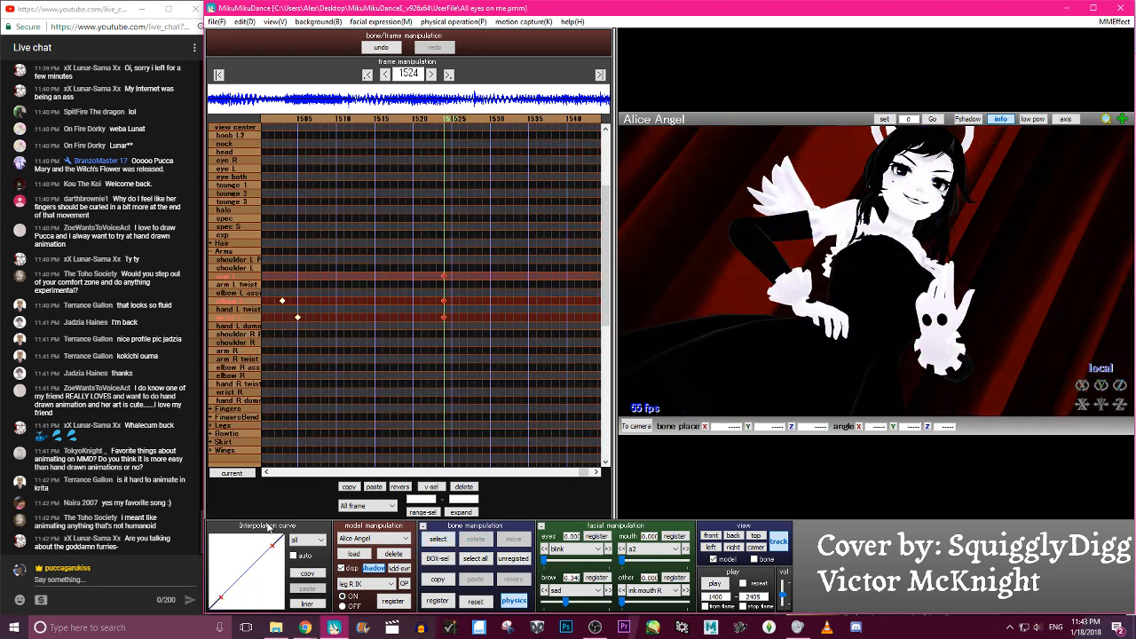
# Give the frame 1524 keyframes an S-shaped interpolation curve and shift them to frames 1514 (arm L), 1516 (elbow L) and 1519 (wrist L)
pyautogui.moveTo(272, 547); pyautogui.dragTo(247, 543)
pyautogui.moveTo(220, 598); pyautogui.dragTo(249, 593)
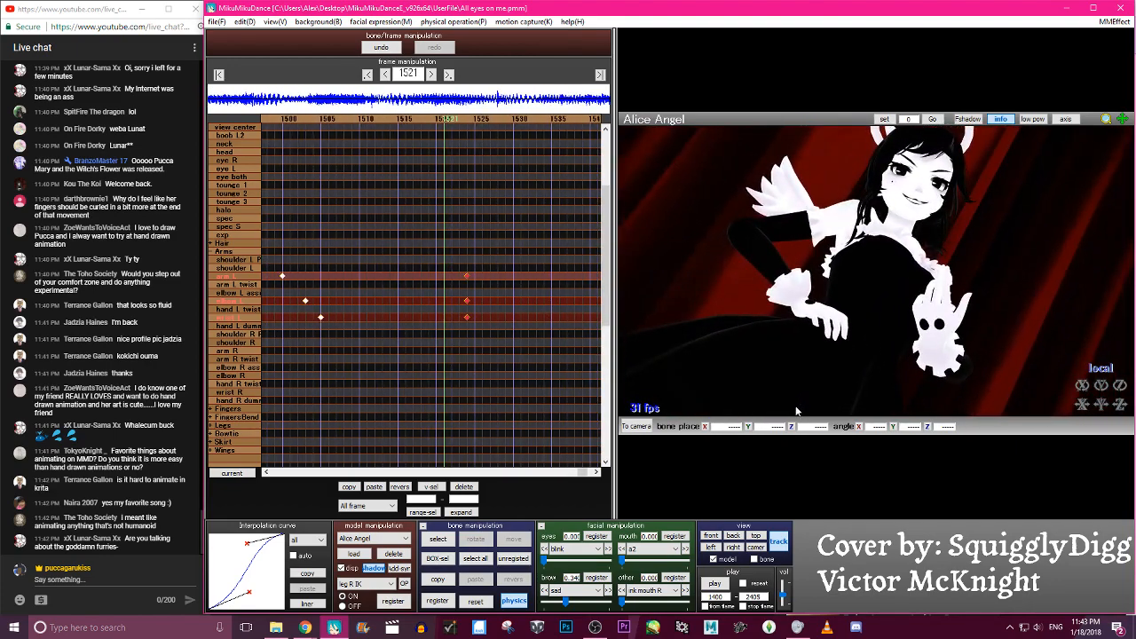
pyautogui.moveTo(494, 277); pyautogui.dragTo(474, 300)
pyautogui.moveTo(437, 263); pyautogui.dragTo(455, 317)
# Step back and forth through the frames between 1489 and 1514 to examine how the left arm lowers and rises again
pyautogui.press('Left')
pyautogui.press('Left')
pyautogui.press('Left')
pyautogui.press('Left')
pyautogui.press('Left')
pyautogui.press('Left')
pyautogui.press('Left')
pyautogui.press('Left')
pyautogui.press('Left')
pyautogui.press('Left')
pyautogui.press('Left')
pyautogui.press('Left')
pyautogui.press('Left')
pyautogui.press('Left')
pyautogui.press('Left')
pyautogui.press('Left')
pyautogui.press('Left')
pyautogui.press('Left')
pyautogui.press('Left')
pyautogui.press('Left')
pyautogui.press('Left')
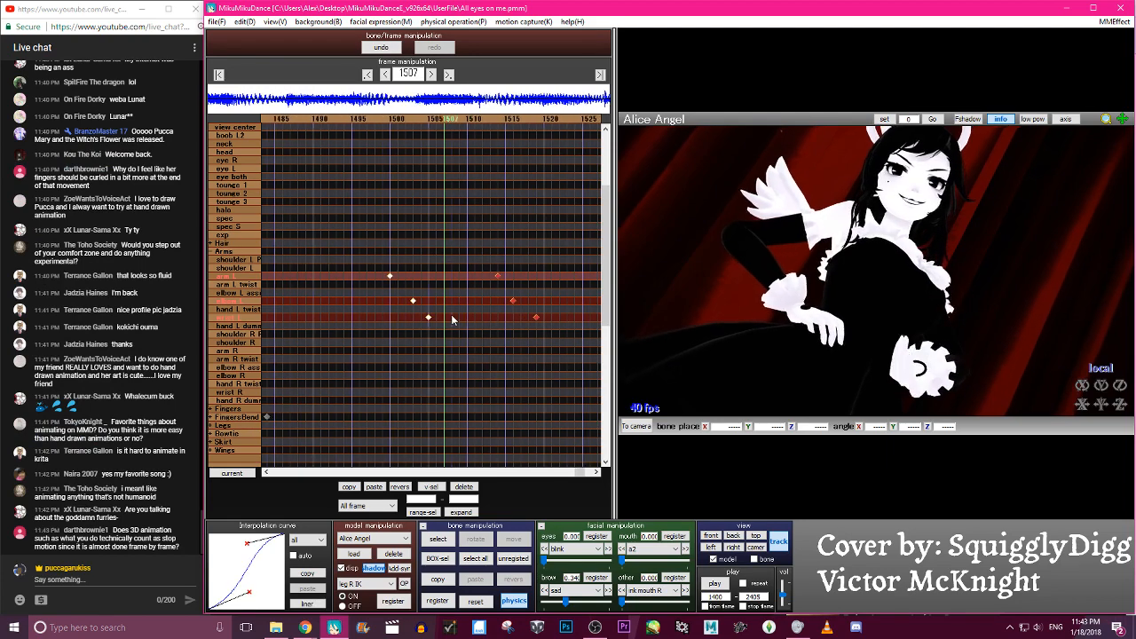
pyautogui.press('Right')
pyautogui.press('Right')
pyautogui.press('Right')
pyautogui.press('Right')
pyautogui.press('Right')
pyautogui.press('Right')
pyautogui.press('Right')
pyautogui.press('Right')
pyautogui.press('Right')
pyautogui.press('Right')
pyautogui.press('Right')
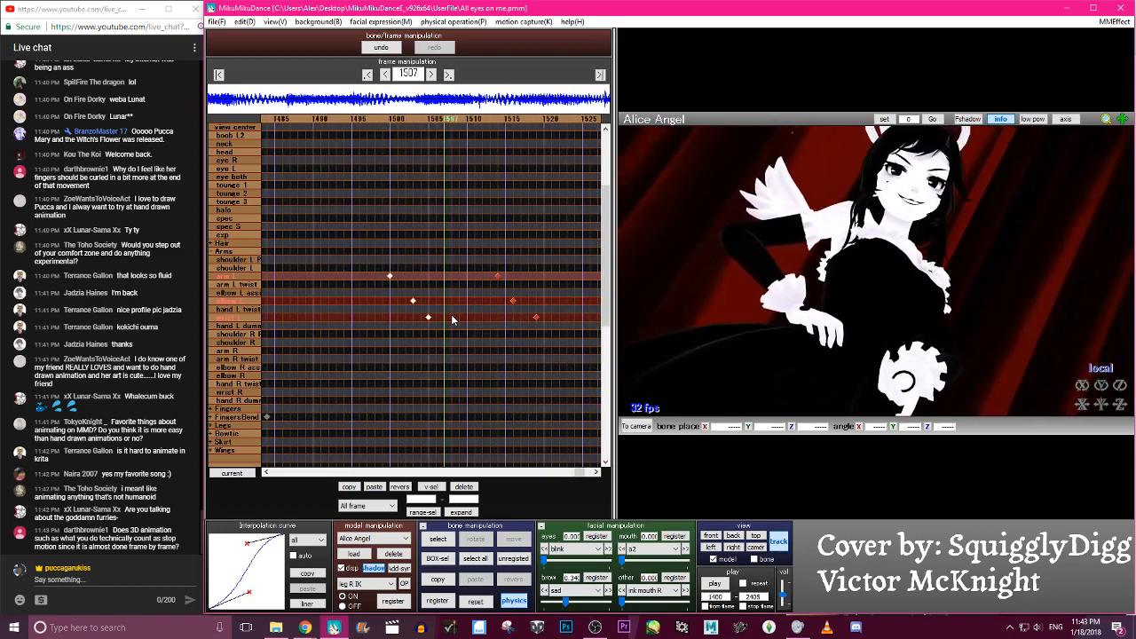
pyautogui.press('Right')
pyautogui.press('Right')
pyautogui.press('Right')
pyautogui.press('Right')
pyautogui.press('Right')
pyautogui.press('Right')
pyautogui.press('Right')
pyautogui.press('Right')
pyautogui.press('Right')
pyautogui.press('Right')
pyautogui.press('Right')
pyautogui.press('Right')
pyautogui.press('Right')
pyautogui.press('Right')
pyautogui.press('Right')
pyautogui.press('Right')
pyautogui.press('Right')
pyautogui.press('Right')
pyautogui.press('Right')
pyautogui.press('Right')
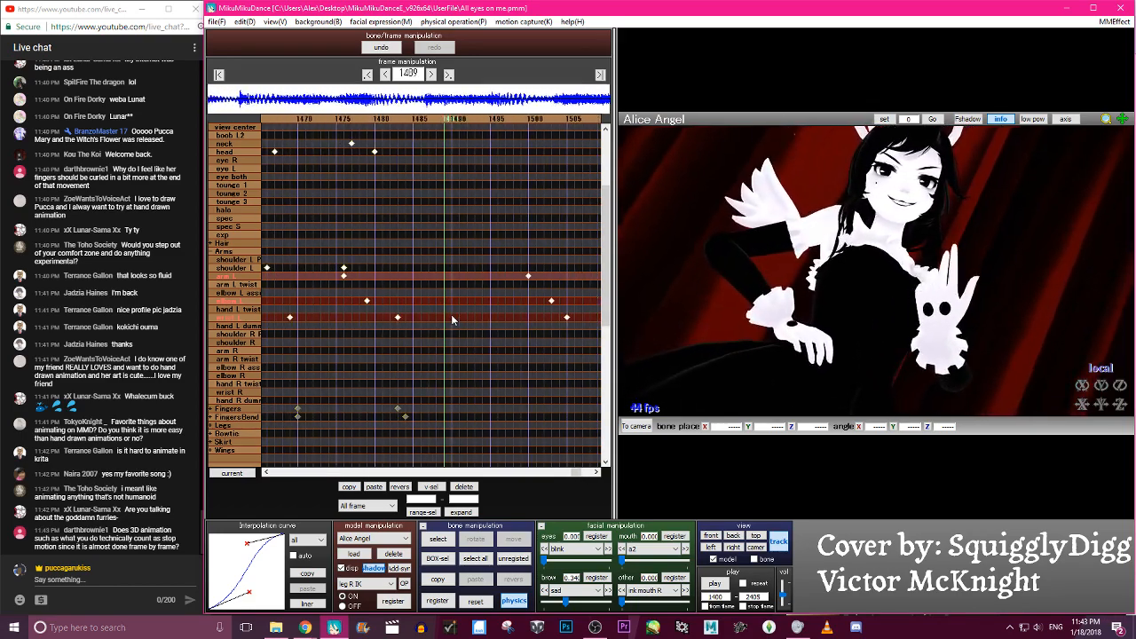
pyautogui.press('Left')
pyautogui.press('Left')
pyautogui.press('Left')
pyautogui.press('Left')
pyautogui.press('Left')
pyautogui.press('Left')
pyautogui.press('Left')
pyautogui.press('Left')
pyautogui.press('Left')
pyautogui.press('Left')
pyautogui.press('Left')
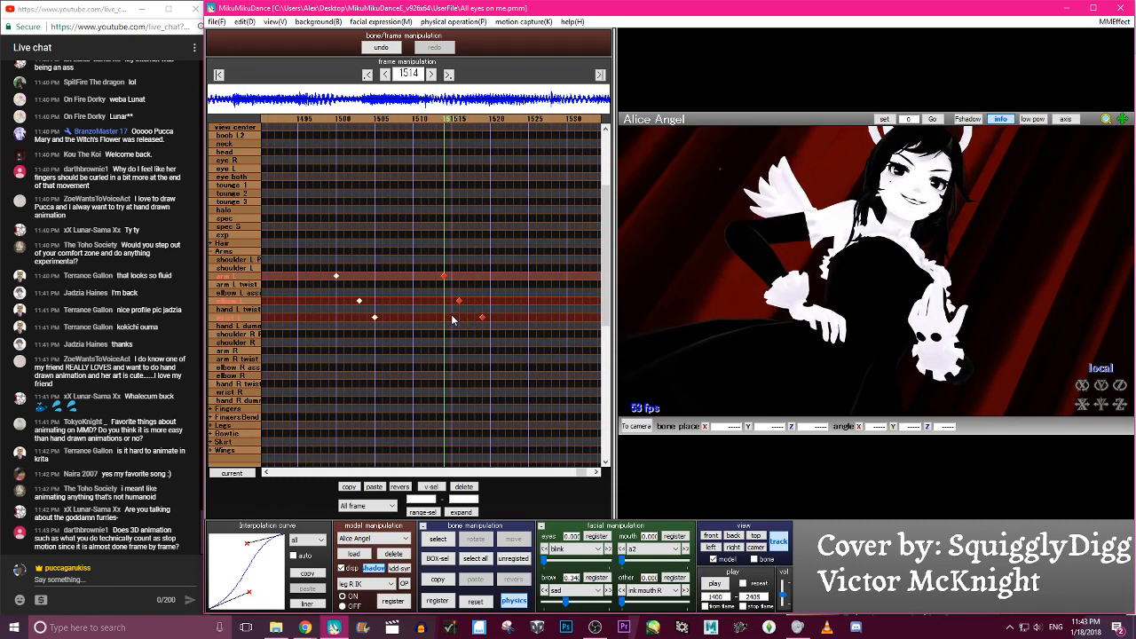
# Rotate the arm L bone at frame 1514 to angles of about 28.6, 36.5 and 73.6
pyautogui.click(919, 282)
pyautogui.click(919, 277)
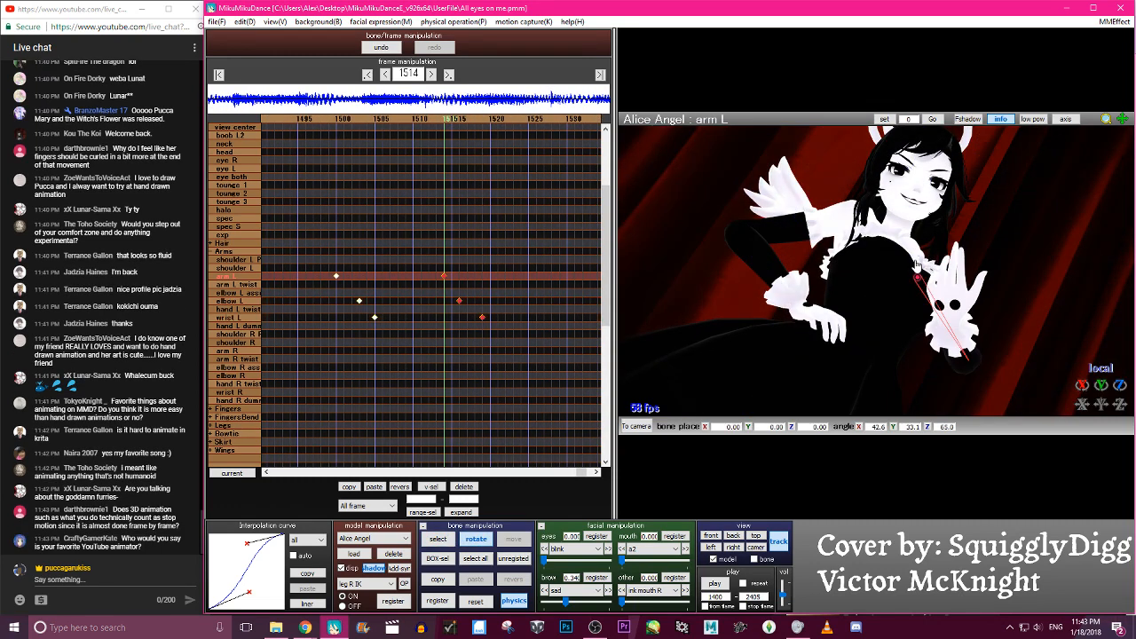
pyautogui.moveTo(926, 281); pyautogui.dragTo(922, 279)
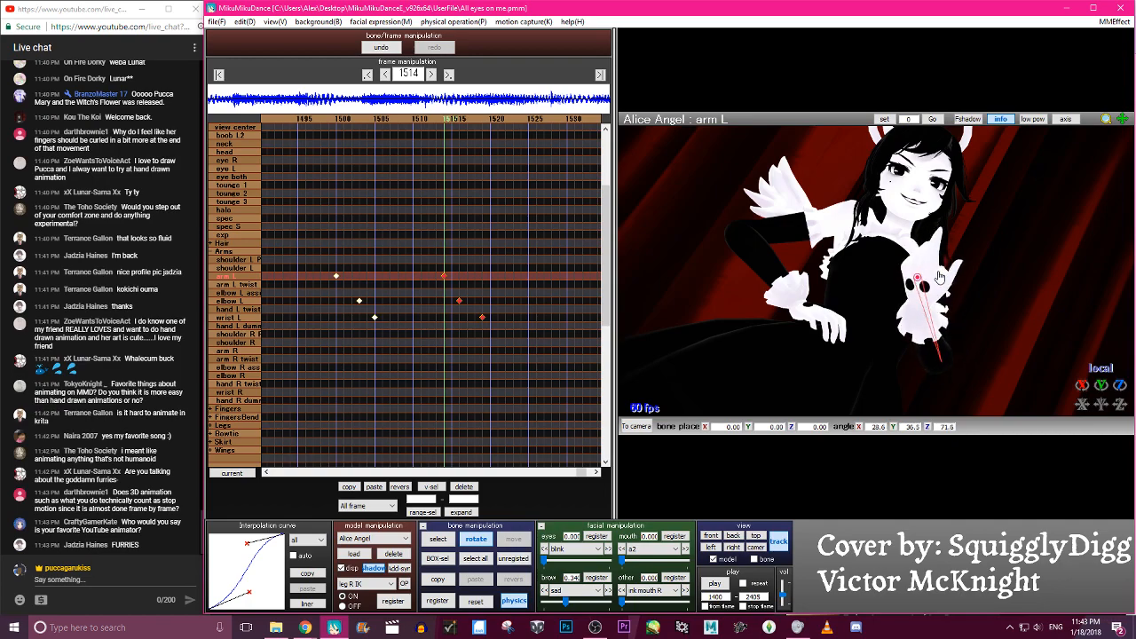
# Step back and forth through the frames between about 1500 and 1514 to examine the left arm's rise
pyautogui.press('Left')
pyautogui.press('Left')
pyautogui.press('Left')
pyautogui.press('Left')
pyautogui.press('Left')
pyautogui.press('Left')
pyautogui.press('Left')
pyautogui.press('Left')
pyautogui.press('Left')
pyautogui.press('Left')
pyautogui.press('Left')
pyautogui.press('Left')
pyautogui.press('Left')
pyautogui.press('Left')
pyautogui.press('Left')
pyautogui.press('Left')
pyautogui.press('Left')
pyautogui.press('Left')
pyautogui.press('Left')
pyautogui.press('Left')
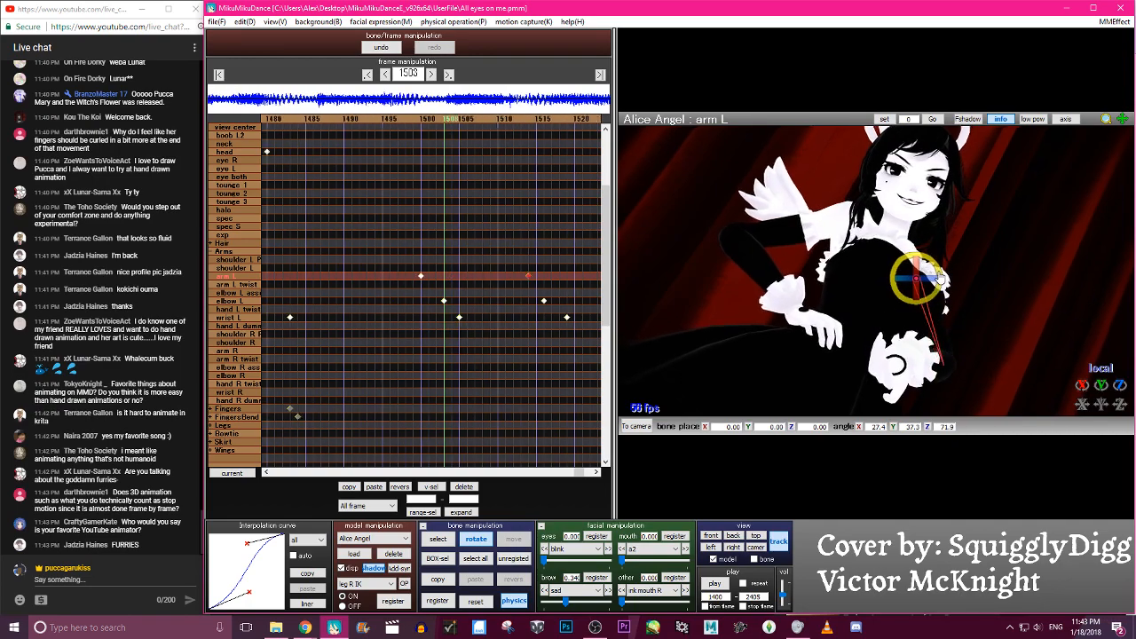
pyautogui.press('Right')
pyautogui.press('Right')
pyautogui.press('Right')
pyautogui.press('Right')
pyautogui.press('Right')
pyautogui.press('Right')
pyautogui.press('Right')
pyautogui.press('Right')
pyautogui.press('Right')
pyautogui.press('Right')
pyautogui.press('Right')
pyautogui.press('Right')
pyautogui.press('Right')
pyautogui.press('Right')
pyautogui.press('Right')
pyautogui.press('Right')
pyautogui.press('Right')
pyautogui.press('Right')
pyautogui.press('Right')
pyautogui.press('Right')
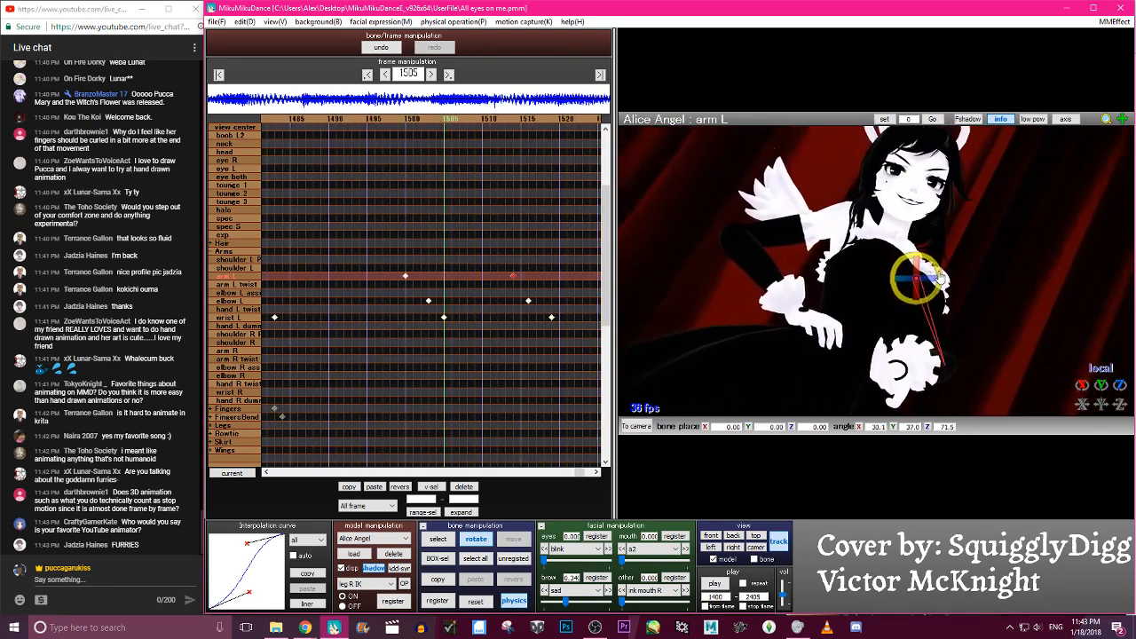
pyautogui.press('Left')
pyautogui.press('Left')
pyautogui.press('Left')
pyautogui.press('Left')
pyautogui.press('Left')
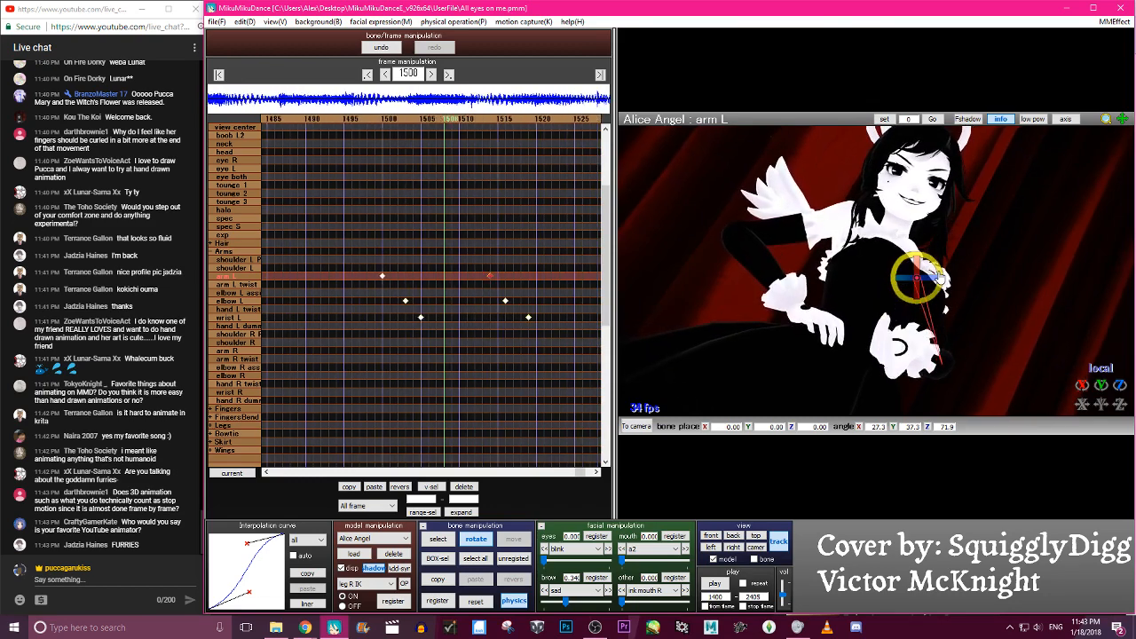
pyautogui.press('Left')
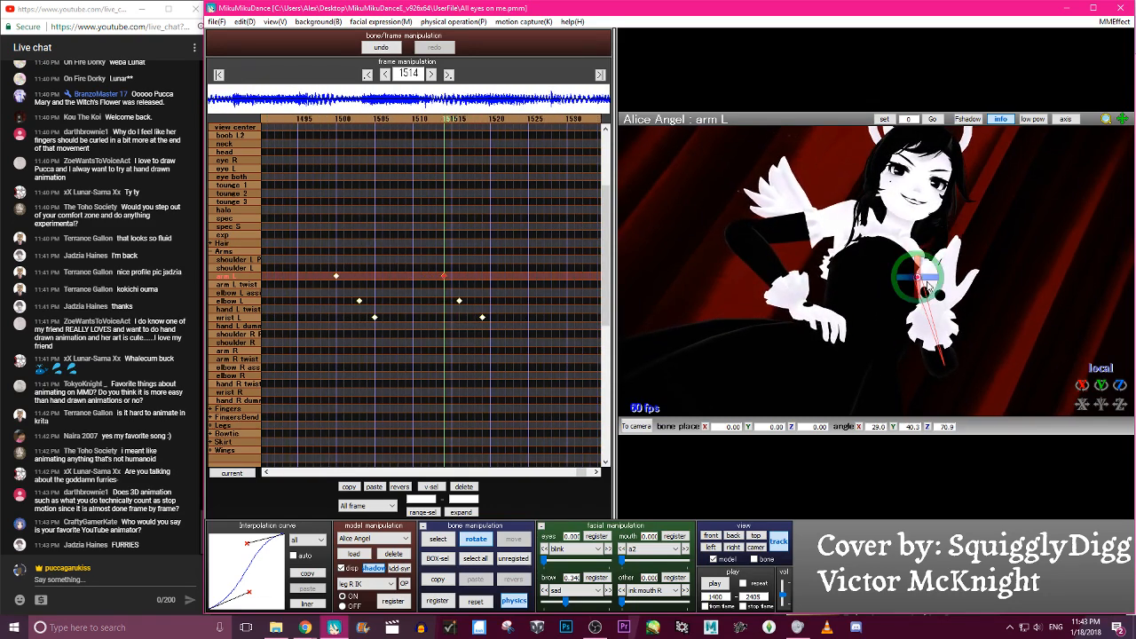
# Step repeatedly through the frames between about 1481 and 1514 to examine how the left arm lowers and rises with the adjusted arm L pose
pyautogui.press('Left')
pyautogui.press('Left')
pyautogui.press('Left')
pyautogui.press('Left')
pyautogui.press('Left')
pyautogui.press('Left')
pyautogui.press('Left')
pyautogui.press('Left')
pyautogui.press('Left')
pyautogui.press('Left')
pyautogui.press('Left')
pyautogui.press('Left')
pyautogui.press('Left')
pyautogui.press('Left')
pyautogui.press('Left')
pyautogui.press('Left')
pyautogui.press('Left')
pyautogui.press('Left')
pyautogui.press('Left')
pyautogui.press('Left')
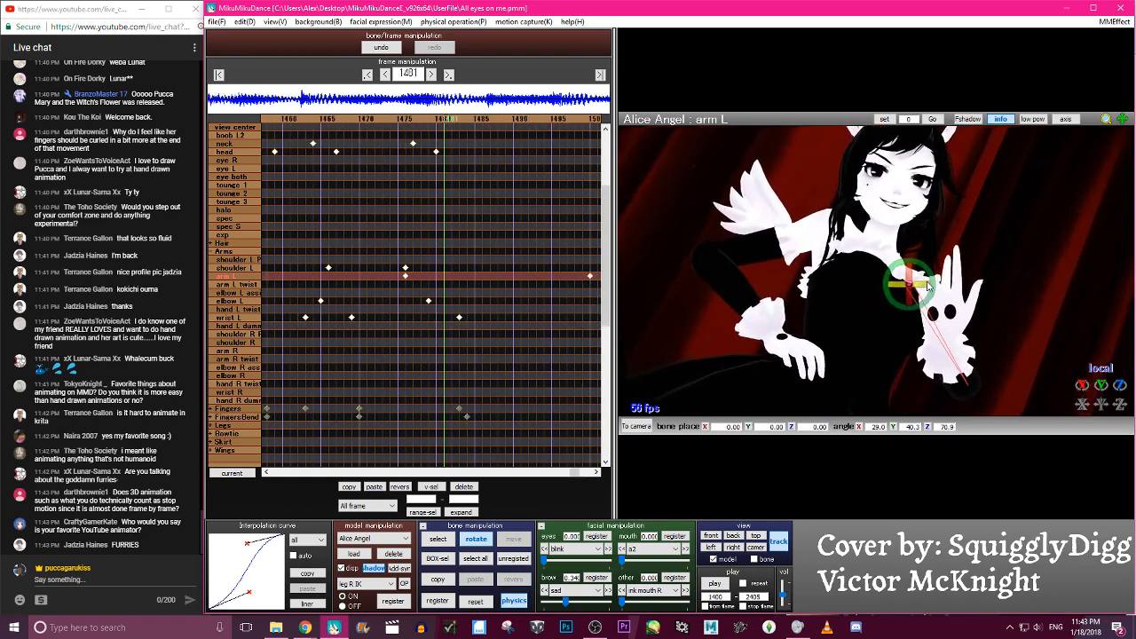
pyautogui.press('Right')
pyautogui.press('Right')
pyautogui.press('Right')
pyautogui.press('Right')
pyautogui.press('Right')
pyautogui.press('Right')
pyautogui.press('Right')
pyautogui.press('Right')
pyautogui.press('Right')
pyautogui.press('Right')
pyautogui.press('Right')
pyautogui.press('Right')
pyautogui.press('Right')
pyautogui.press('Right')
pyautogui.press('Right')
pyautogui.press('Right')
pyautogui.press('Right')
pyautogui.press('Right')
pyautogui.press('Right')
pyautogui.press('Right')
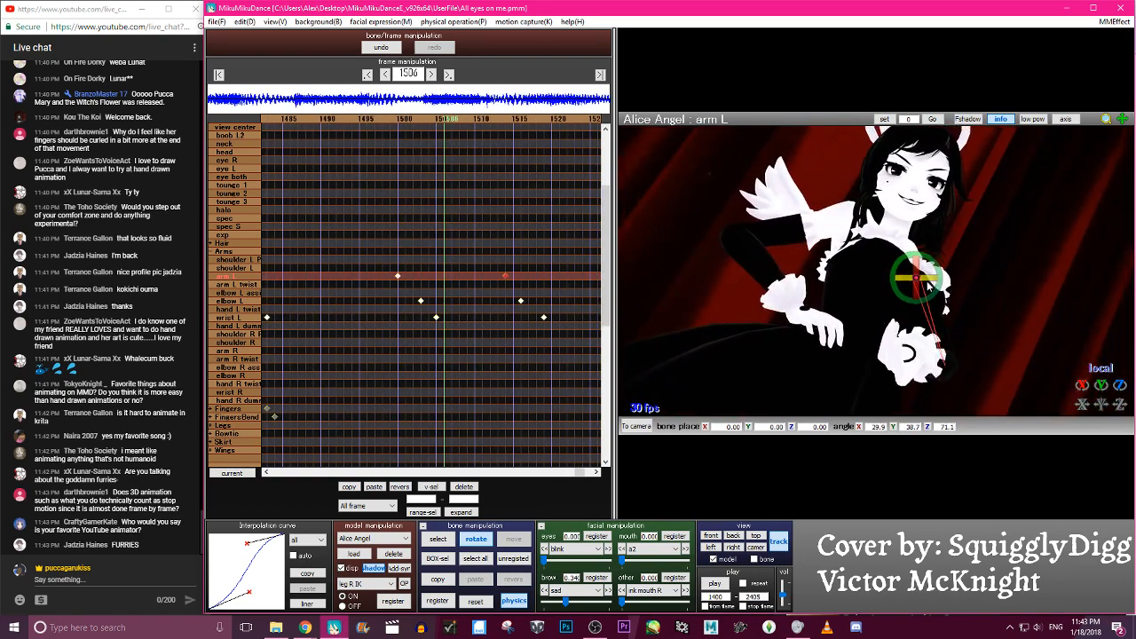
pyautogui.press('Right')
pyautogui.press('Right')
pyautogui.press('Right')
pyautogui.press('Right')
pyautogui.press('Right')
pyautogui.press('Right')
pyautogui.press('Right')
pyautogui.press('Right')
pyautogui.press('Right')
pyautogui.press('Right')
pyautogui.press('Right')
pyautogui.press('Right')
pyautogui.press('Right')
pyautogui.press('Right')
pyautogui.press('Right')
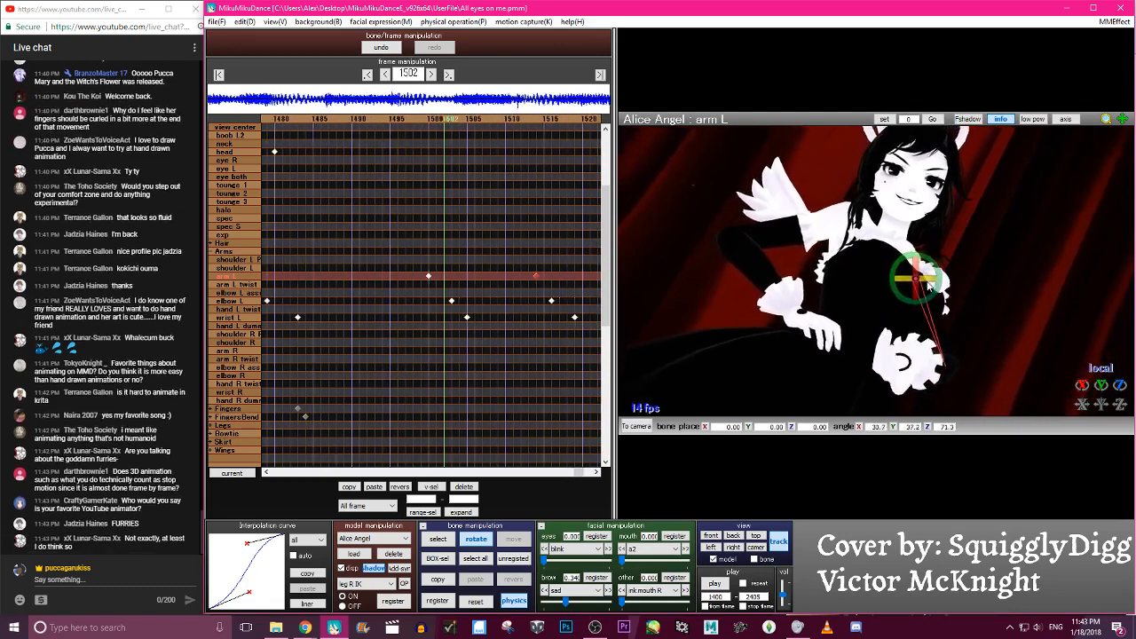
pyautogui.press('Left')
pyautogui.press('Left')
pyautogui.press('Left')
pyautogui.press('Left')
pyautogui.press('Left')
pyautogui.press('Left')
pyautogui.press('Left')
pyautogui.press('Left')
pyautogui.press('Left')
pyautogui.press('Left')
pyautogui.press('Left')
pyautogui.press('Left')
pyautogui.press('Left')
pyautogui.press('Left')
pyautogui.press('Left')
pyautogui.press('Left')
pyautogui.press('Left')
pyautogui.press('Left')
pyautogui.press('Left')
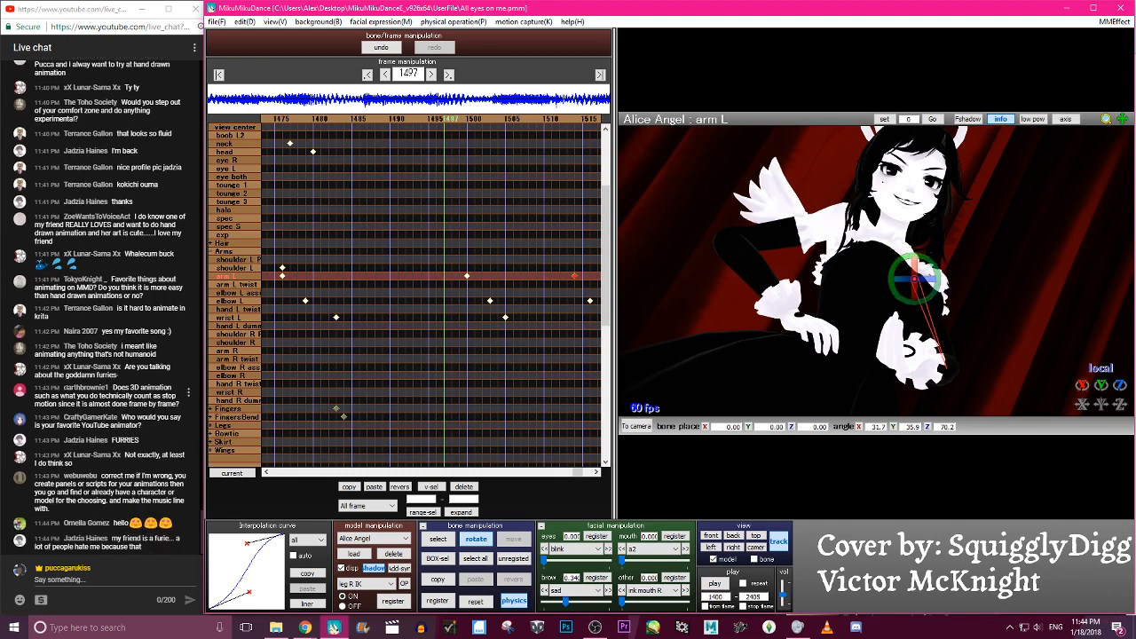
# Clear the arm L keyframe selection and step back from frame 1497 to 1488 to examine the hand's descent
pyautogui.click(215, 21)
pyautogui.click(448, 293)
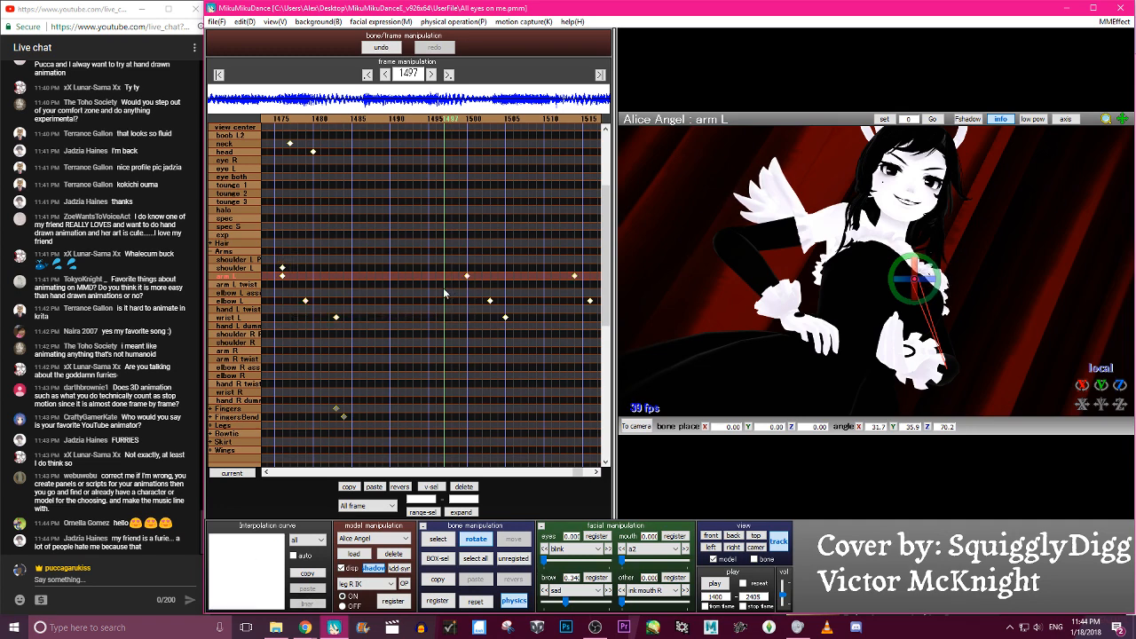
pyautogui.press('Left')
pyautogui.press('Left')
pyautogui.press('Left')
pyautogui.press('Left')
pyautogui.press('Left')
pyautogui.press('Left')
pyautogui.press('Left')
pyautogui.press('Left')
pyautogui.press('Left')
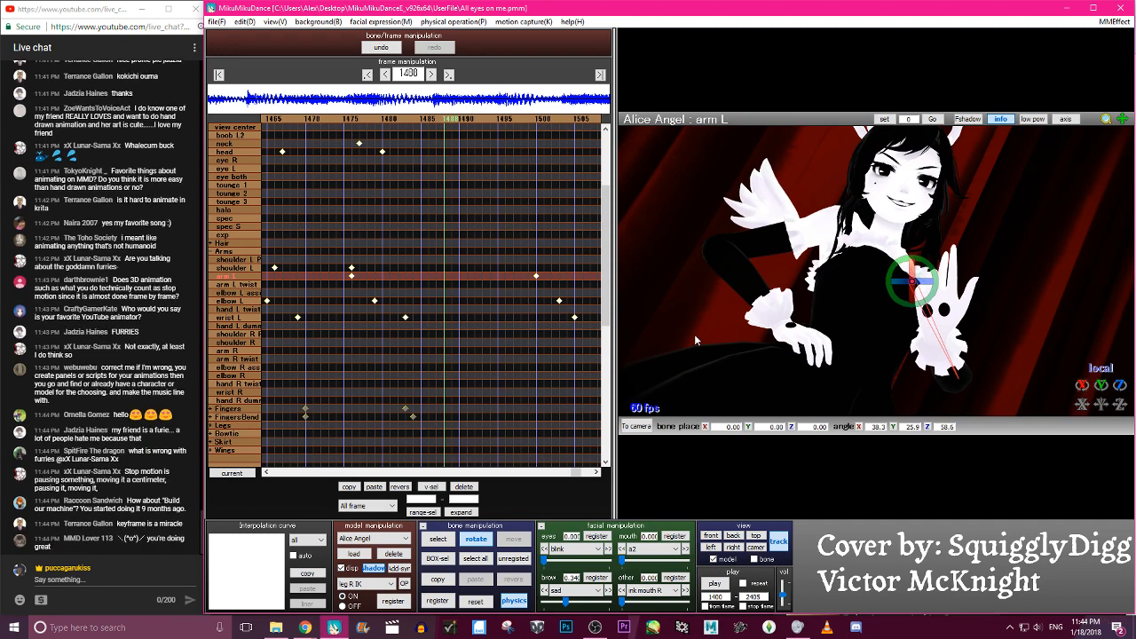
# Switch to the YouTube live chat and delete the viewer's message about "Build our machine"
pyautogui.click(189, 483)
pyautogui.click(154, 389)
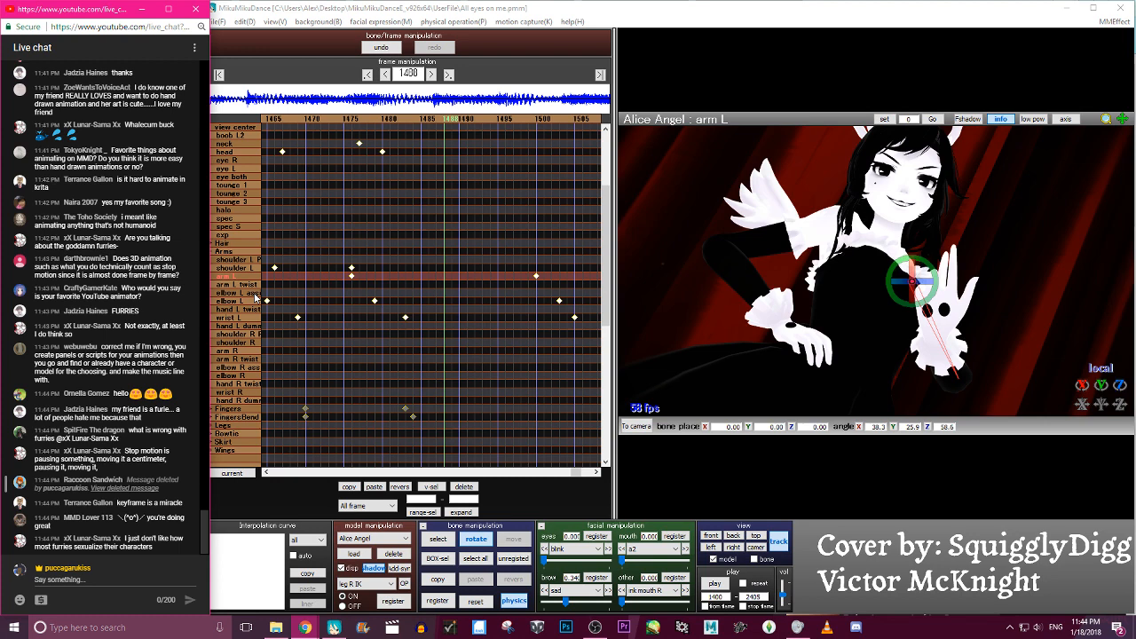
# Return to MikuMikuDance and save the project
pyautogui.click(217, 22)
pyautogui.click(233, 62)
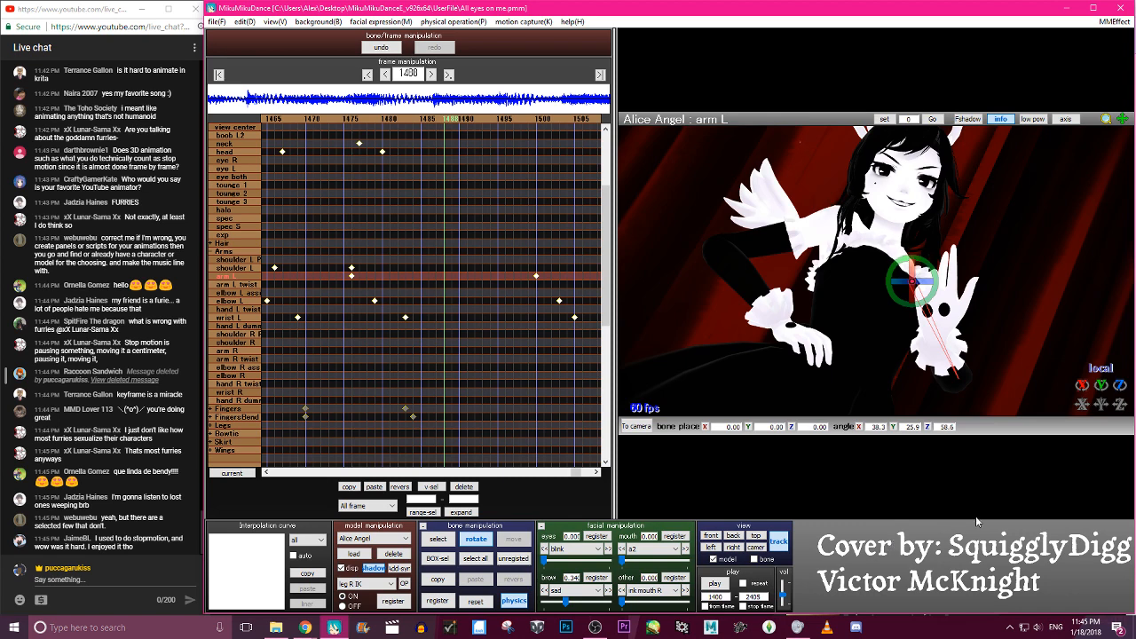
# Go to frame 1460 and play the animation from there to review the left arm's movement
pyautogui.click(341, 123)
pyautogui.click(340, 122)
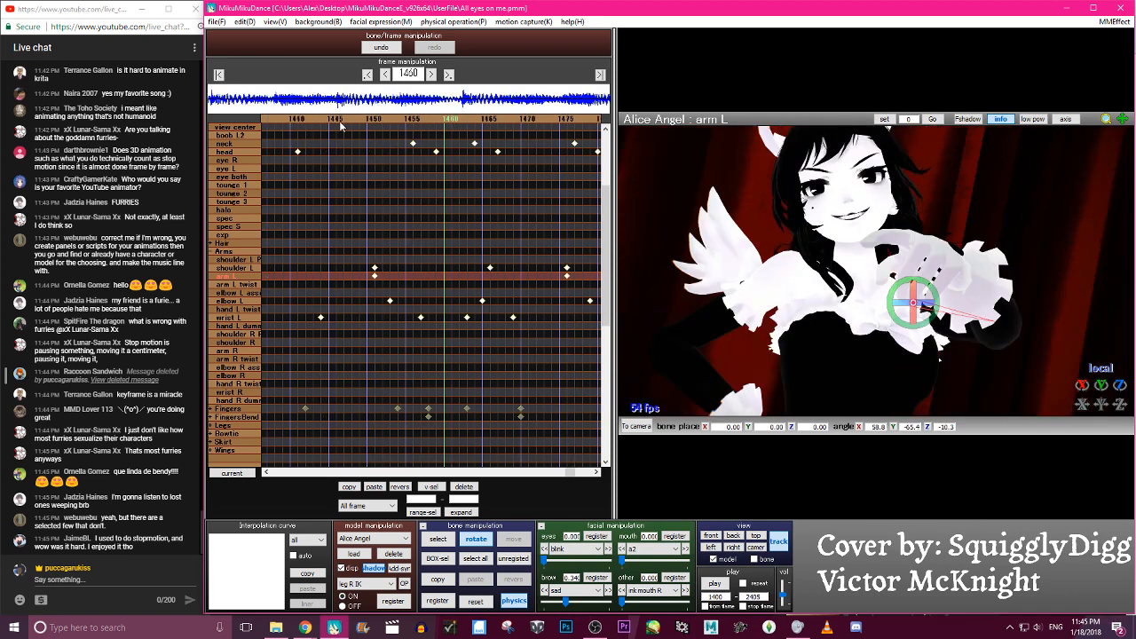
pyautogui.click(714, 584)
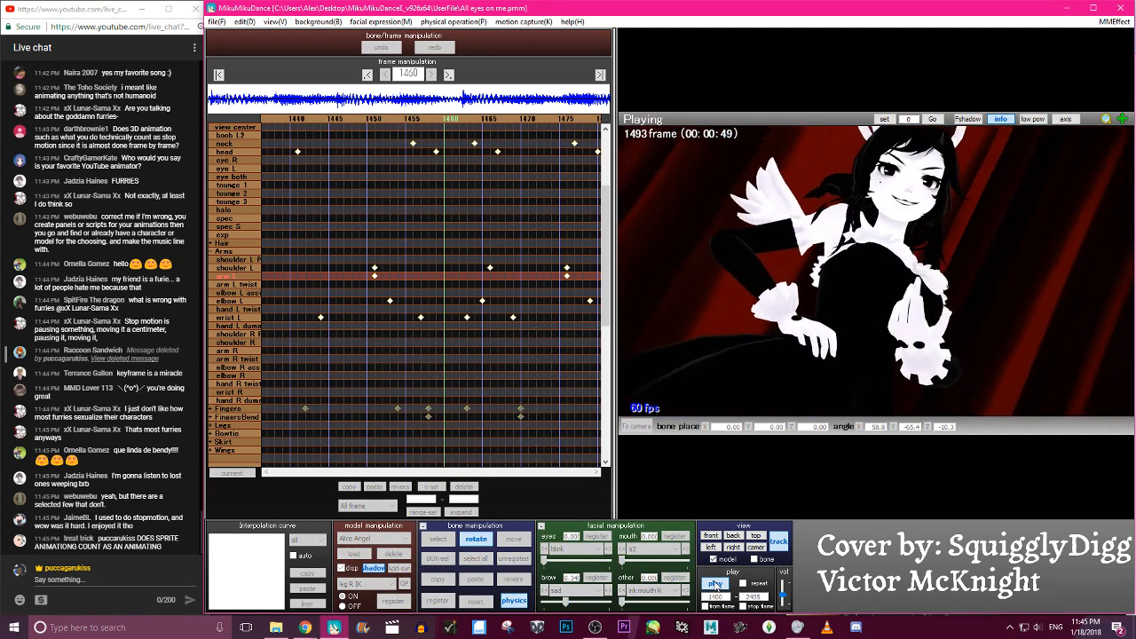
pyautogui.click(715, 583)
# Step back to around frame 1449 and play the animation again through the lowering and raising of the left arm
pyautogui.press('Left')
pyautogui.press('Left')
pyautogui.press('Left')
pyautogui.press('Left')
pyautogui.press('Left')
pyautogui.press('Left')
pyautogui.press('Left')
pyautogui.press('Left')
pyautogui.press('Left')
pyautogui.press('Left')
pyautogui.press('Left')
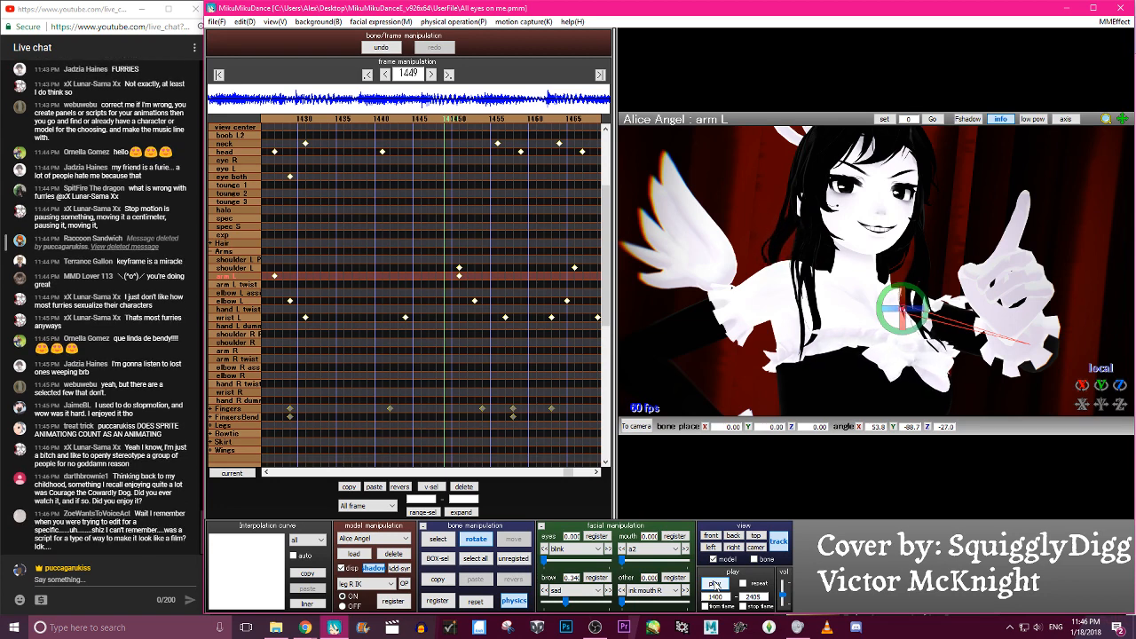
pyautogui.press('Right')
pyautogui.click(716, 584)
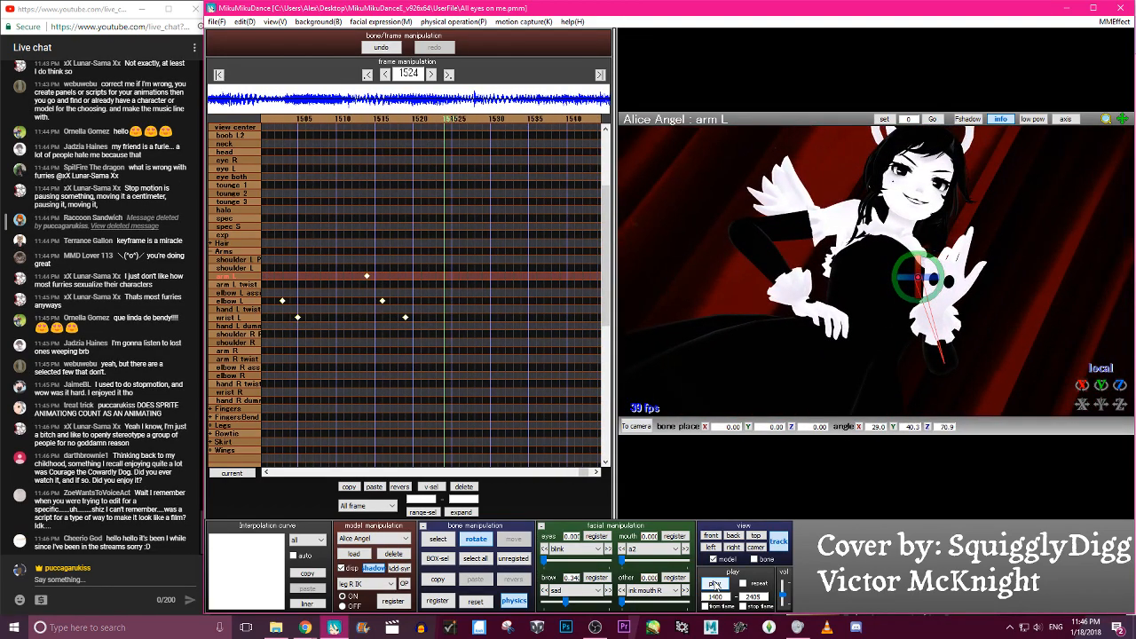
pyautogui.click(716, 584)
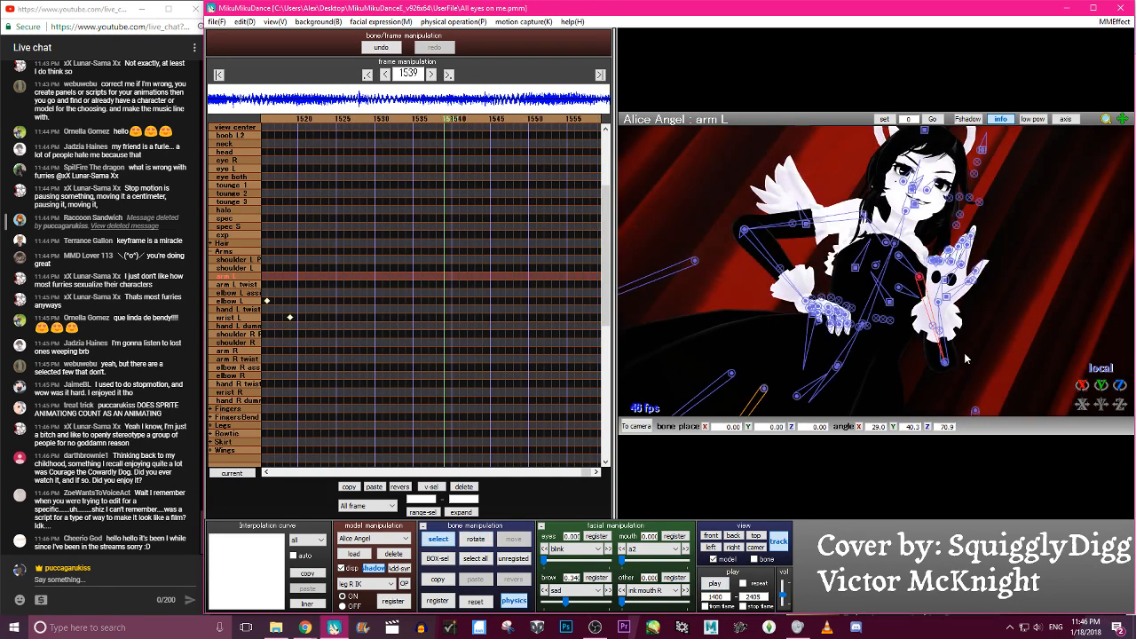
# Rotate the left wrist to raise the hand and register arm L, elbow L and wrist L keyframes at frame 1539
pyautogui.click(931, 317)
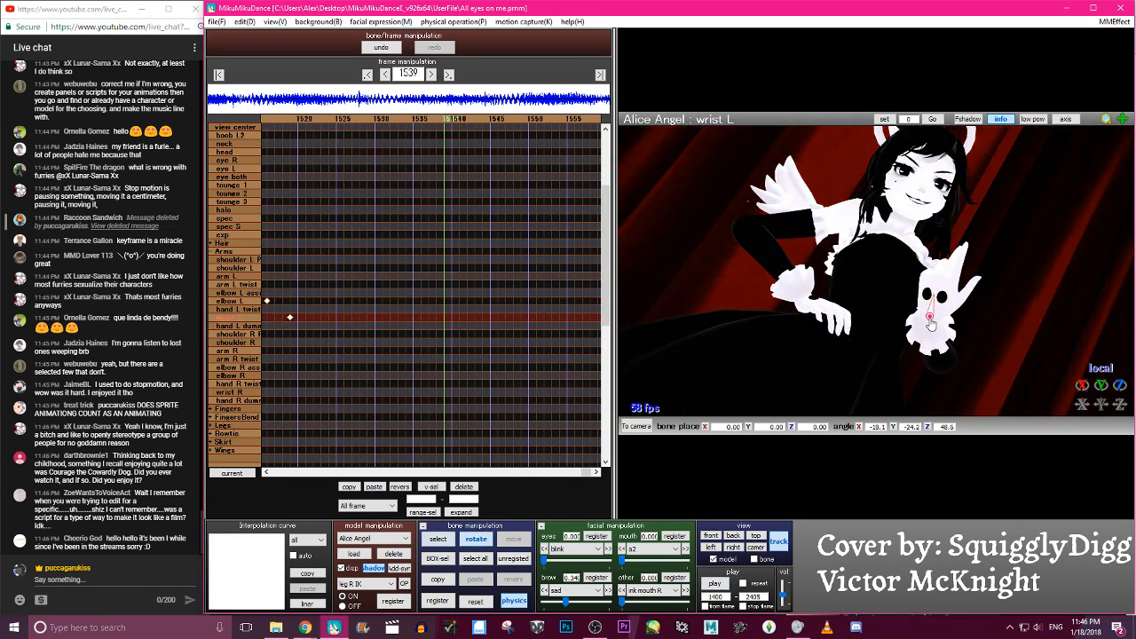
pyautogui.moveTo(930, 317); pyautogui.dragTo(937, 296)
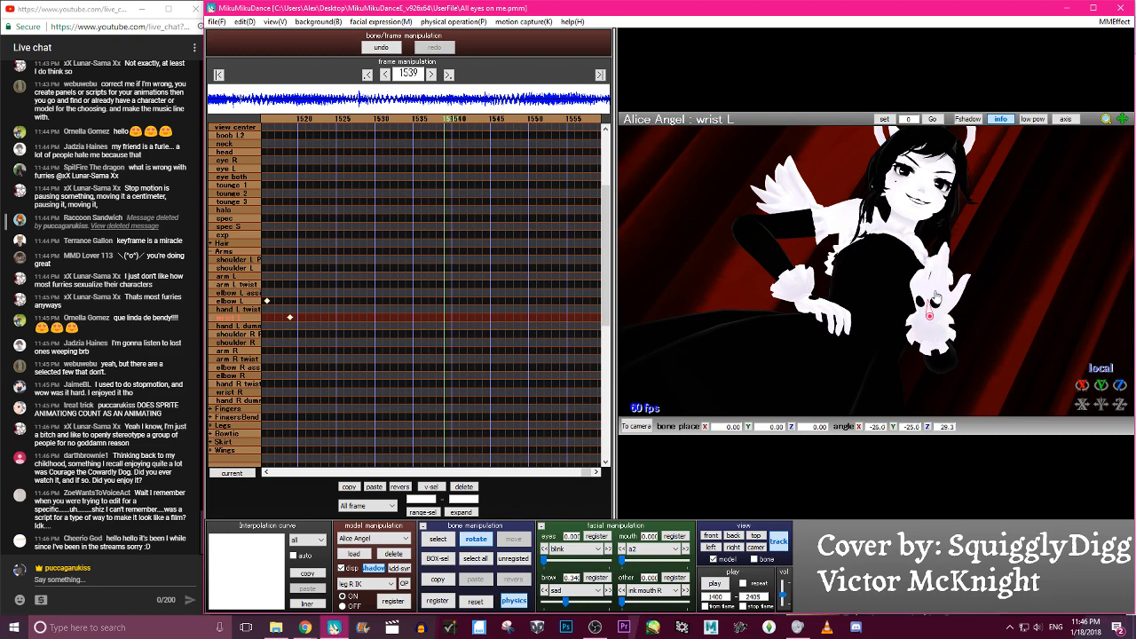
pyautogui.click(918, 273)
pyautogui.click(919, 274)
pyautogui.press('x')
pyautogui.moveTo(919, 272); pyautogui.dragTo(920, 275)
pyautogui.press('s')
pyautogui.press('Return')
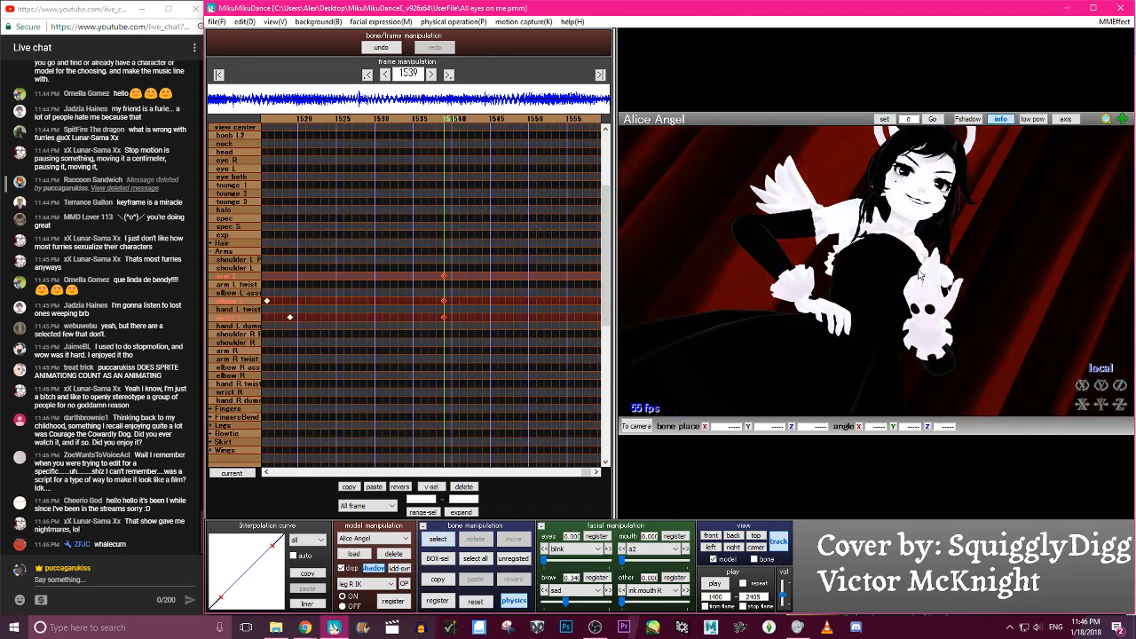
# Play and scrub the animation from around frame 1503 to frame 1541 to review the left wrist's movement
pyautogui.press('p')
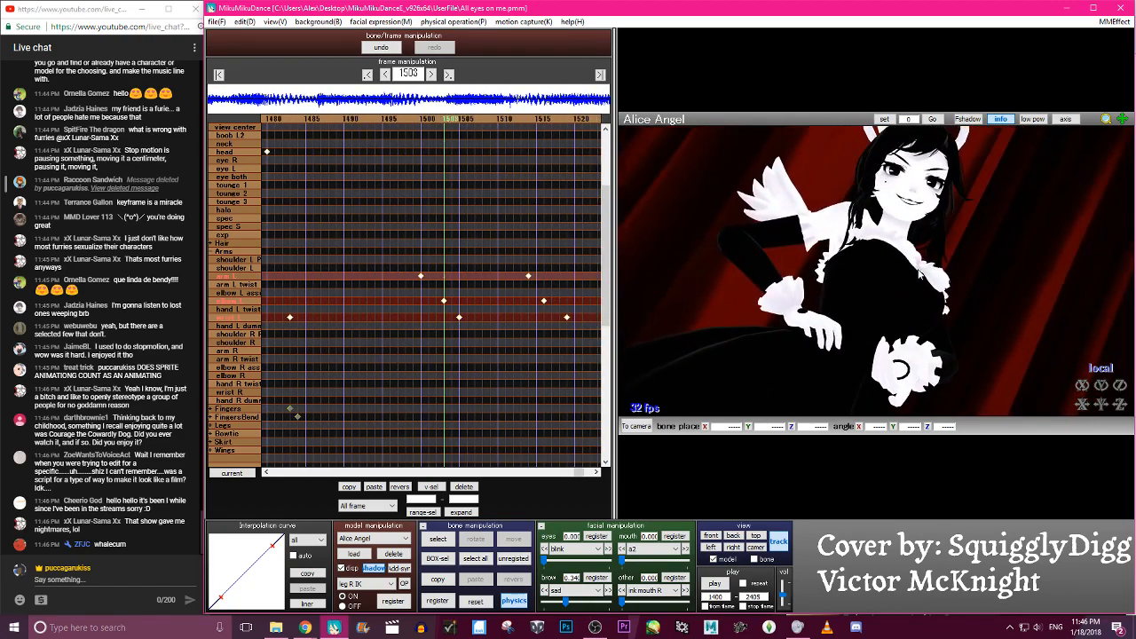
pyautogui.press('p')
pyautogui.click(914, 355)
pyautogui.moveTo(917, 340); pyautogui.dragTo(901, 321)
pyautogui.press('Left')
pyautogui.press('Left')
pyautogui.press('Left')
pyautogui.press('Left')
pyautogui.press('Left')
pyautogui.press('Left')
pyautogui.press('Left')
pyautogui.press('Left')
pyautogui.press('Left')
pyautogui.press('Left')
pyautogui.press('Left')
pyautogui.press('Left')
pyautogui.press('Left')
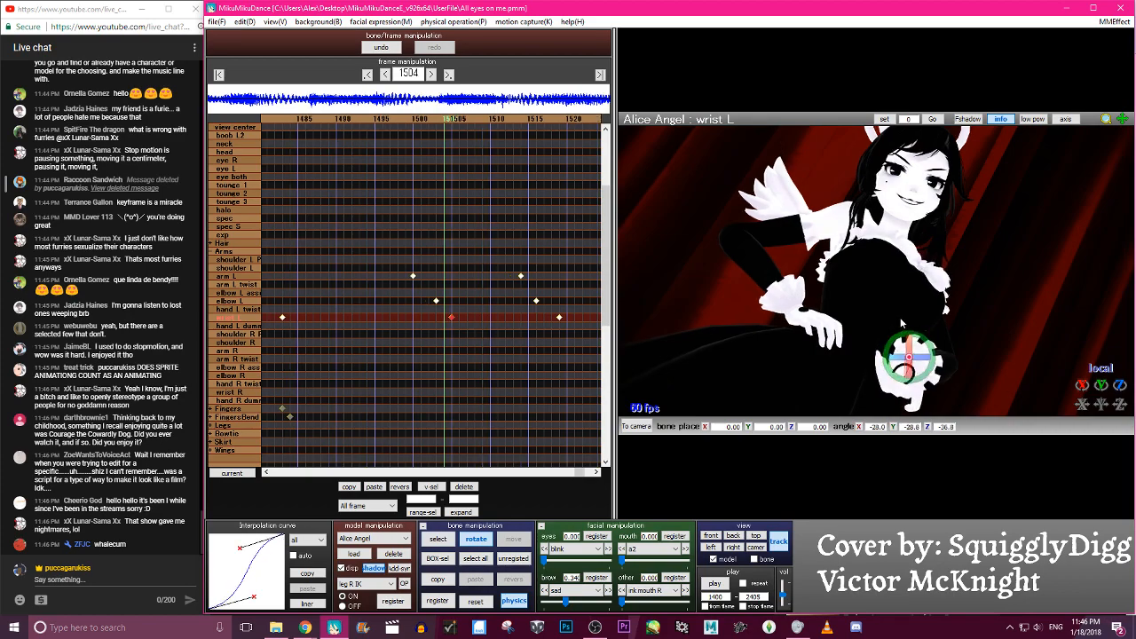
pyautogui.press('p')
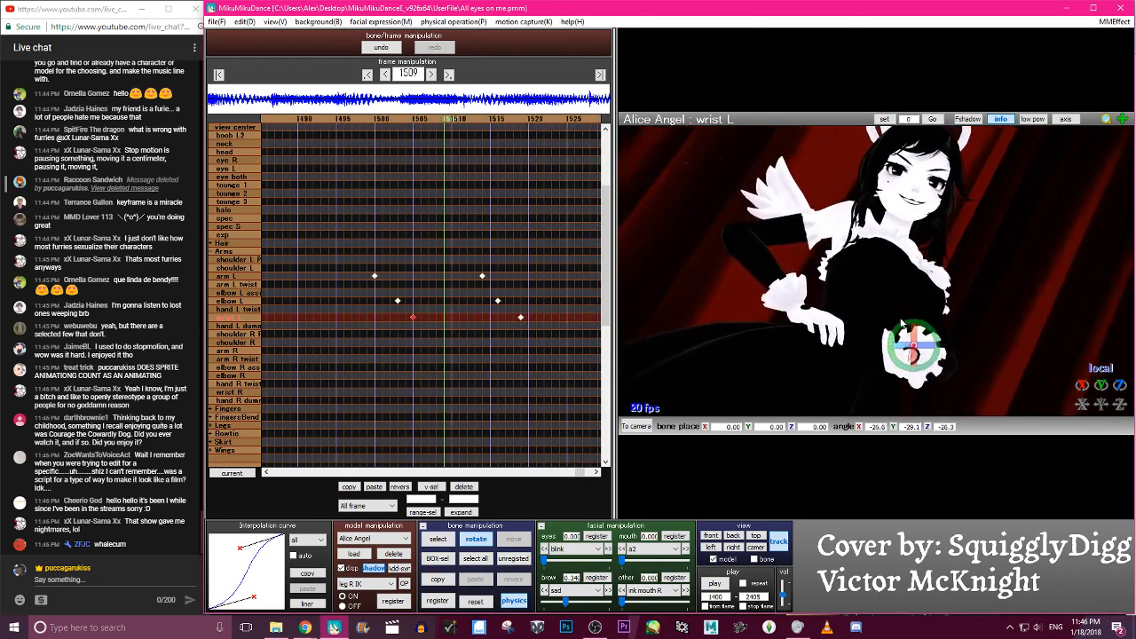
pyautogui.press('p')
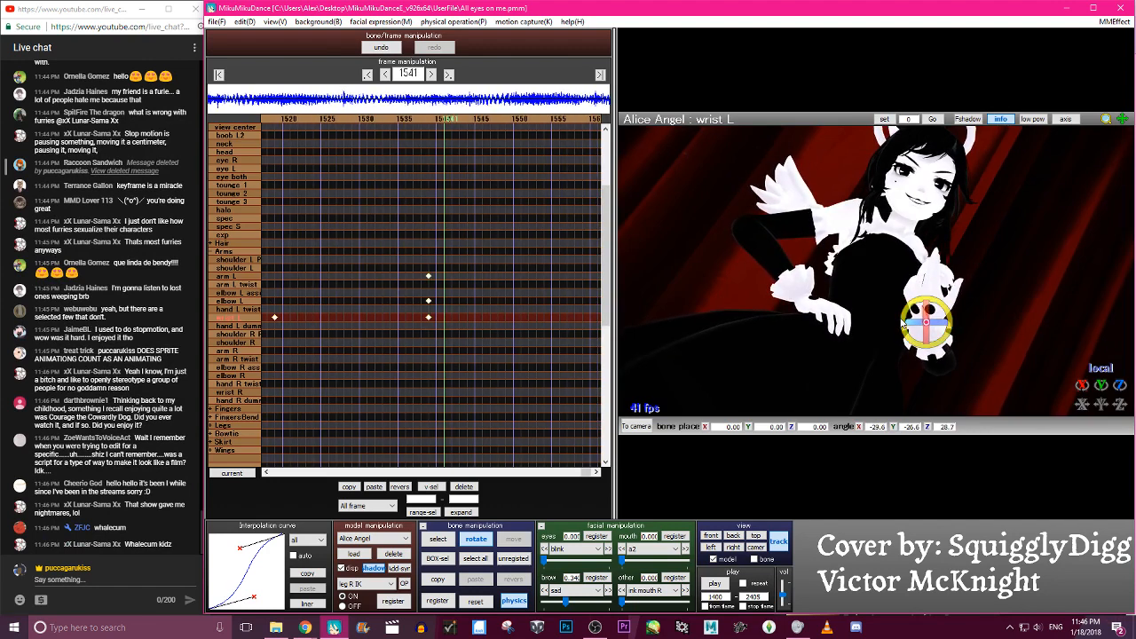
# Stagger the new keyframes to 1537 for arm L, 1539 for elbow L and 1541 for wrist L, with S-shaped interpolation
pyautogui.moveTo(429, 317); pyautogui.dragTo(408, 252)
pyautogui.moveTo(272, 549); pyautogui.dragTo(240, 544)
pyautogui.moveTo(222, 598); pyautogui.dragTo(244, 596)
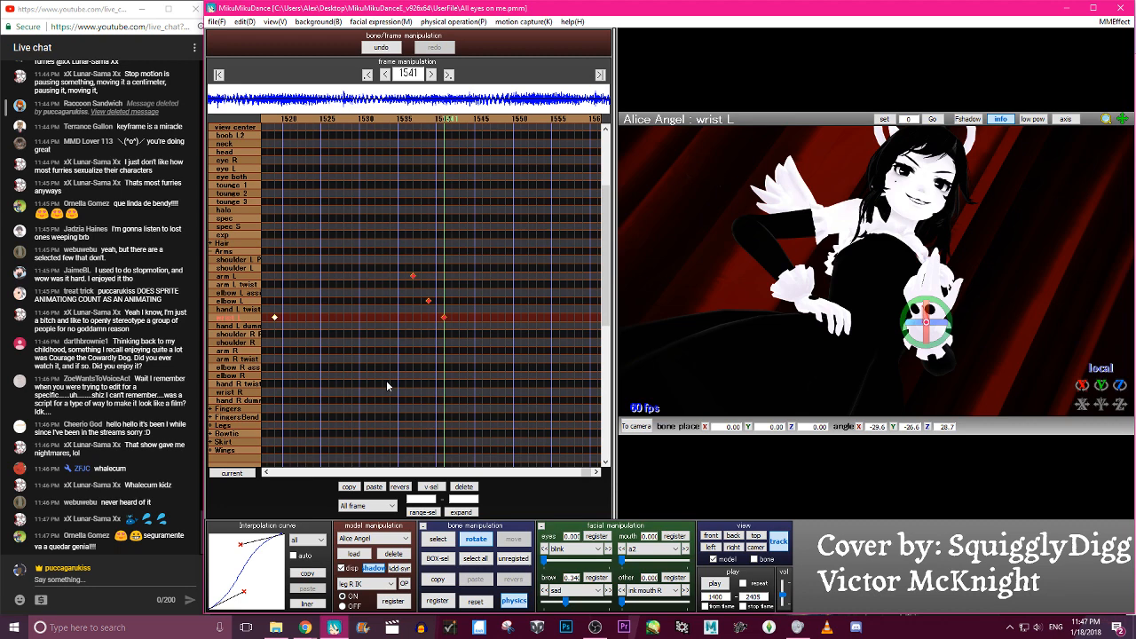
# Play back the animation to review the staggered left arm motion, and stop the playback
pyautogui.click(217, 21)
pyautogui.click(380, 221)
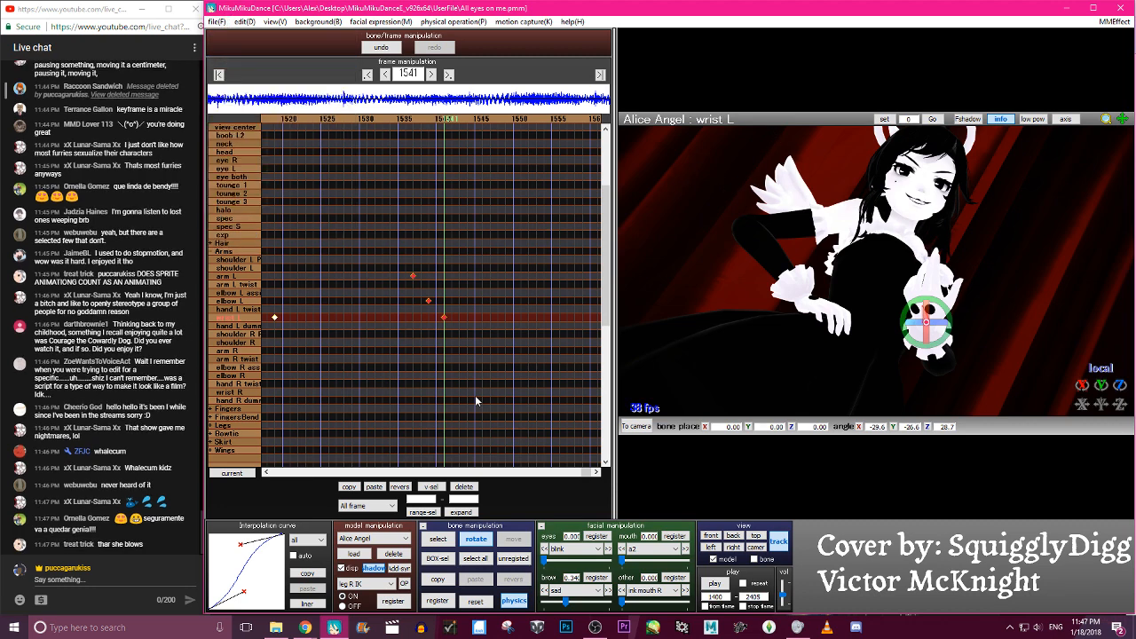
pyautogui.click(716, 585)
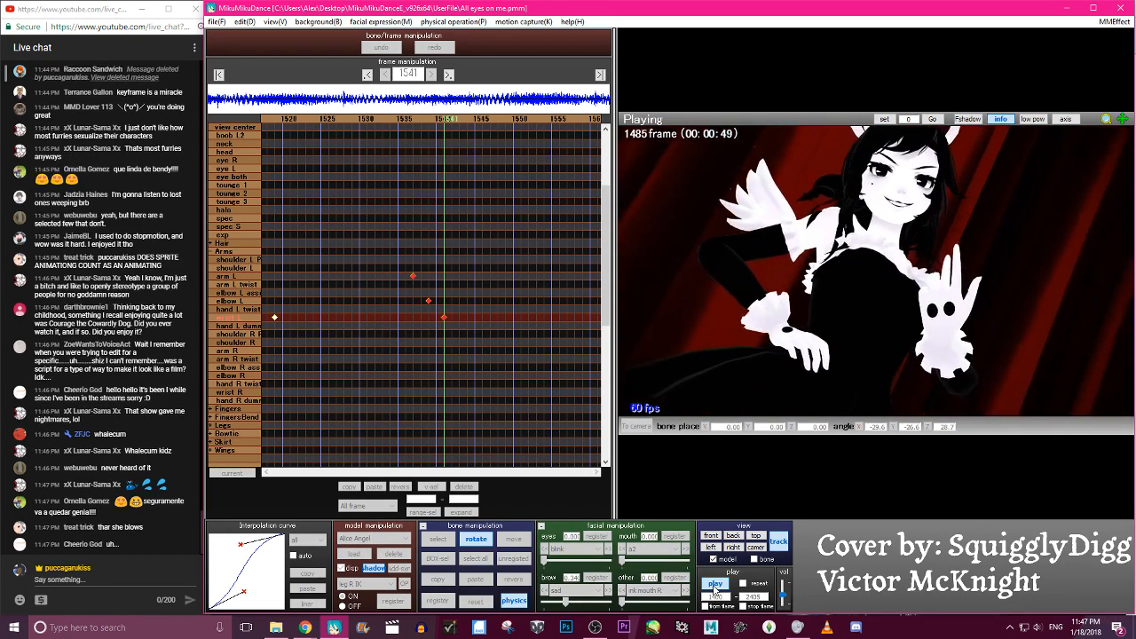
pyautogui.click(715, 585)
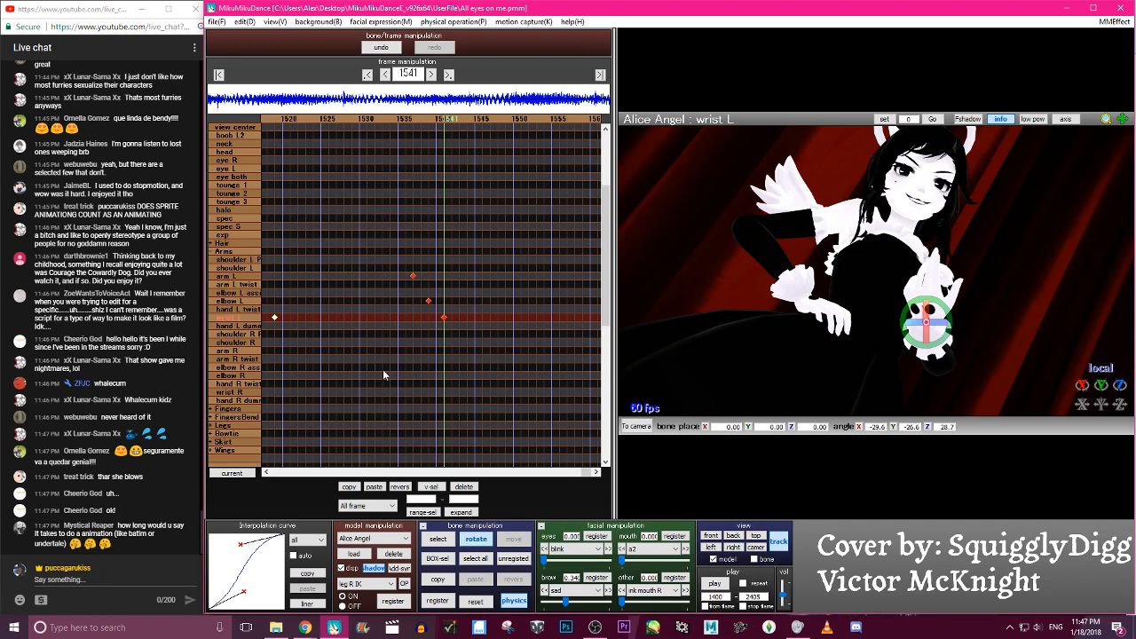
# Go back in the timeline to frame 1511 and on to frame 1479, and save the project
pyautogui.click(329, 118)
pyautogui.click(328, 118)
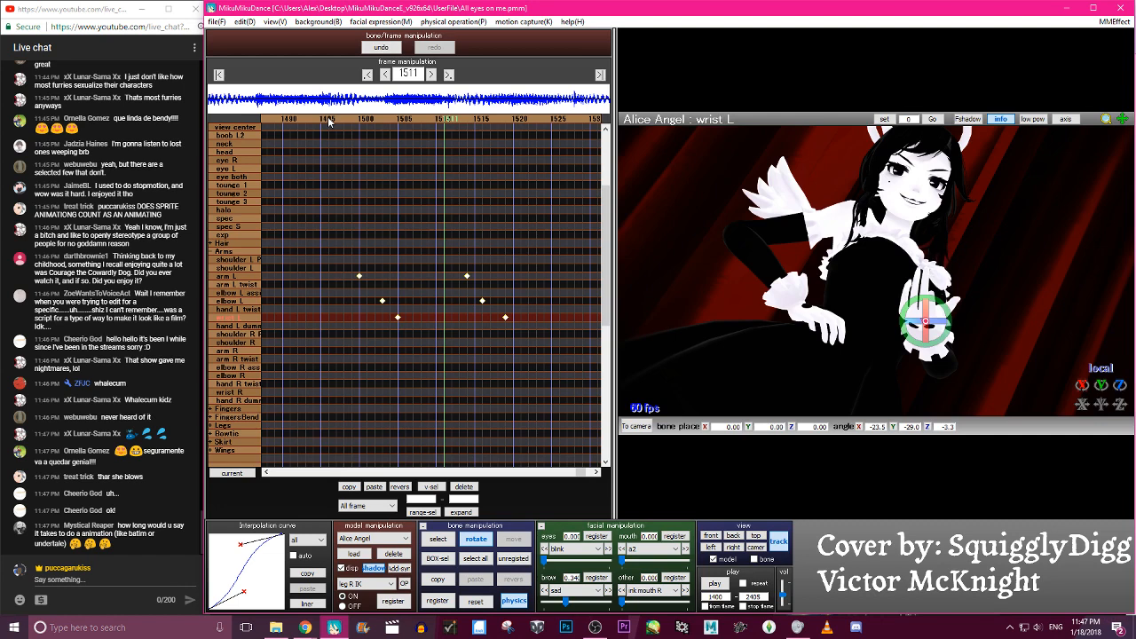
pyautogui.click(322, 119)
pyautogui.click(322, 119)
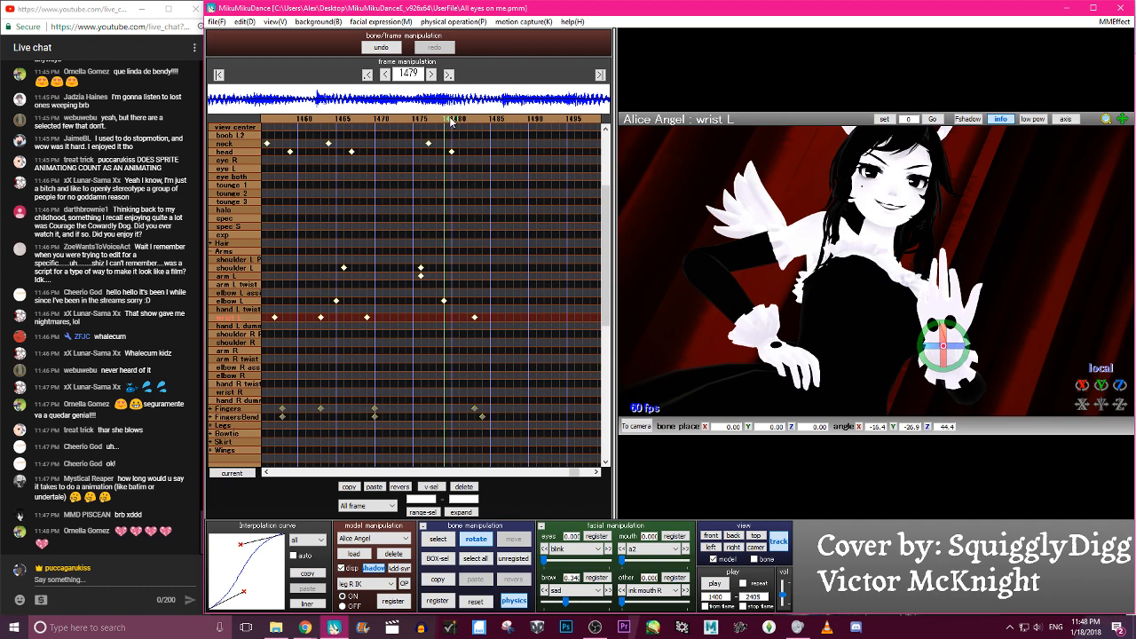
pyautogui.click(216, 22)
pyautogui.click(233, 61)
# Step back from frame 1459 to around 1437 and forward to frame 1534, examining the left arm's poses
pyautogui.doubleClick(370, 120)
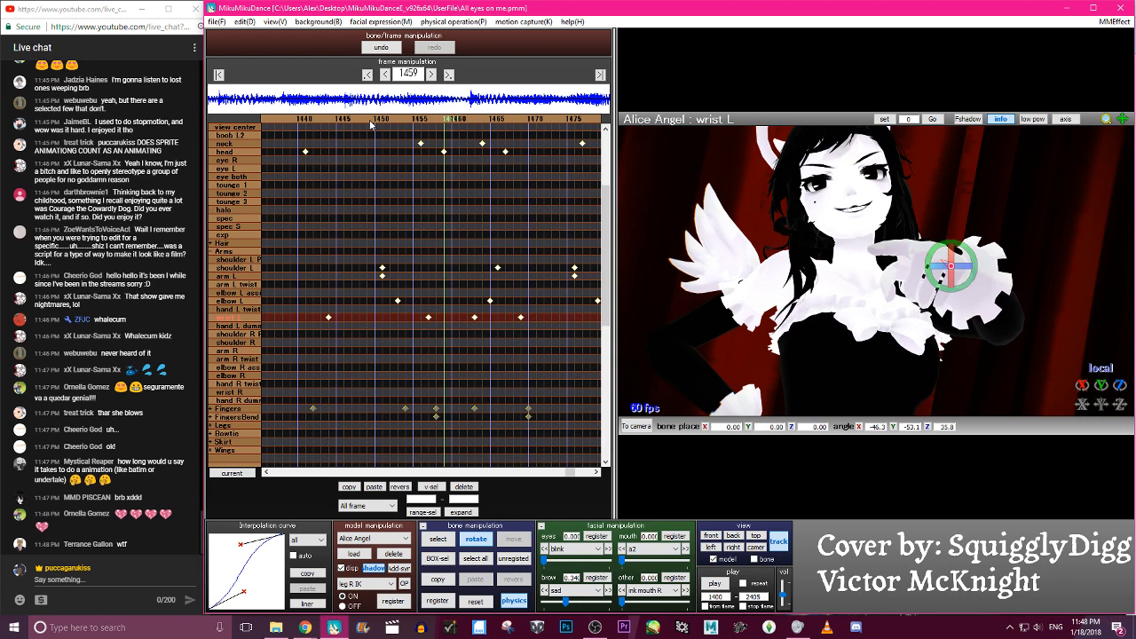
pyautogui.press('c')
pyautogui.press('c')
pyautogui.press('Left')
pyautogui.press('Left')
pyautogui.press('Left')
pyautogui.press('Left')
pyautogui.press('Left')
pyautogui.press('Left')
pyautogui.press('Left')
pyautogui.press('Left')
pyautogui.press('Left')
pyautogui.press('Left')
pyautogui.press('Left')
pyautogui.press('Left')
pyautogui.press('Left')
pyautogui.press('Left')
pyautogui.press('Left')
pyautogui.press('Left')
pyautogui.press('Left')
pyautogui.press('Left')
pyautogui.press('Left')
pyautogui.press('Left')
pyautogui.press('Left')
pyautogui.press('Left')
pyautogui.press('Left')
pyautogui.press('Left')
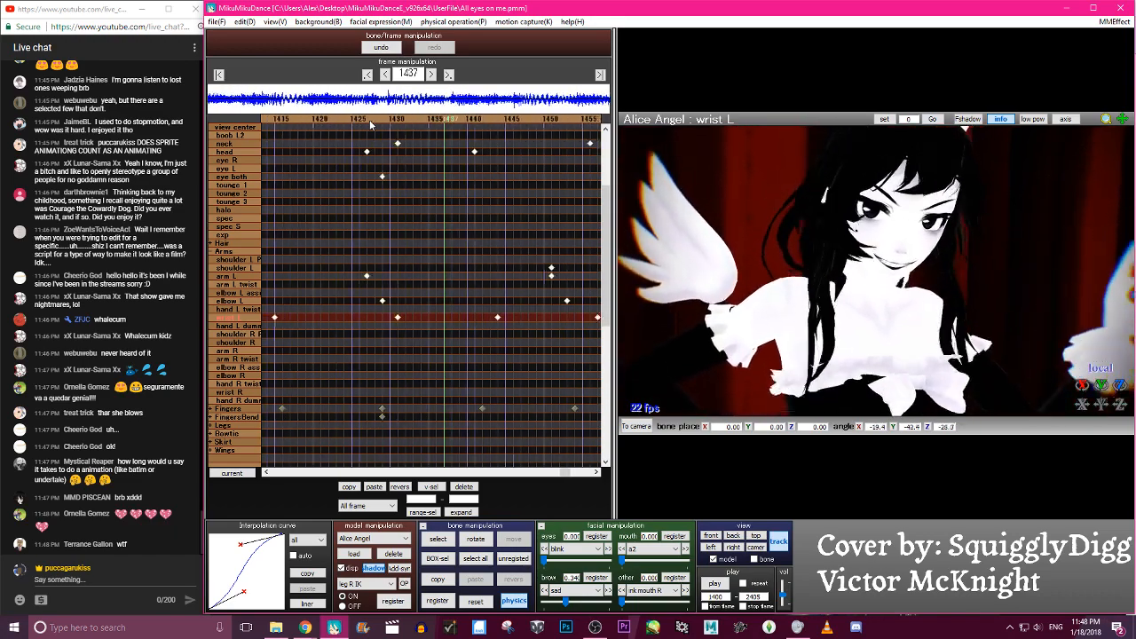
pyautogui.press('Right')
pyautogui.press('Right')
pyautogui.press('Right')
pyautogui.press('Right')
pyautogui.press('Right')
pyautogui.press('Right')
pyautogui.press('Right')
pyautogui.press('Right')
pyautogui.press('Right')
pyautogui.press('Right')
pyautogui.press('Right')
pyautogui.press('Right')
pyautogui.press('Right')
pyautogui.press('Right')
pyautogui.press('Right')
pyautogui.press('Right')
pyautogui.press('Right')
pyautogui.press('Right')
pyautogui.press('Right')
pyautogui.press('Right')
pyautogui.press('Right')
pyautogui.press('Right')
pyautogui.press('Right')
pyautogui.press('Right')
pyautogui.press('Right')
pyautogui.press('Right')
pyautogui.press('Right')
pyautogui.press('Right')
pyautogui.press('Right')
pyautogui.press('Right')
pyautogui.press('Right')
pyautogui.press('Right')
pyautogui.press('Right')
pyautogui.press('Right')
pyautogui.press('Right')
pyautogui.press('Right')
pyautogui.press('Right')
pyautogui.press('Right')
pyautogui.press('Right')
pyautogui.press('Right')
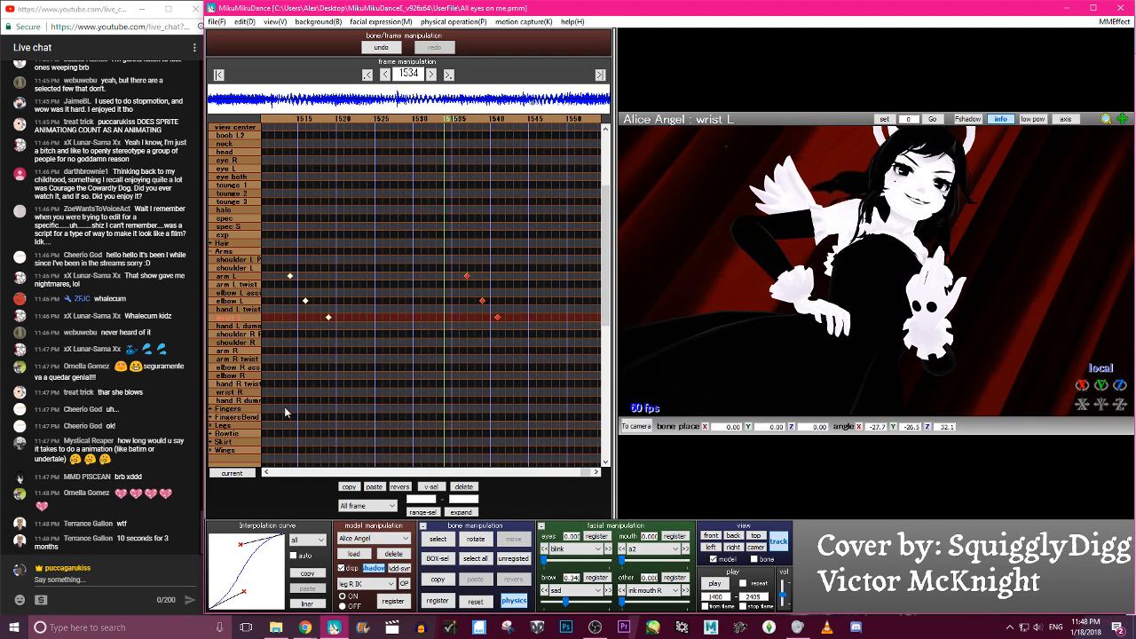
# Save the project
pyautogui.click(218, 21)
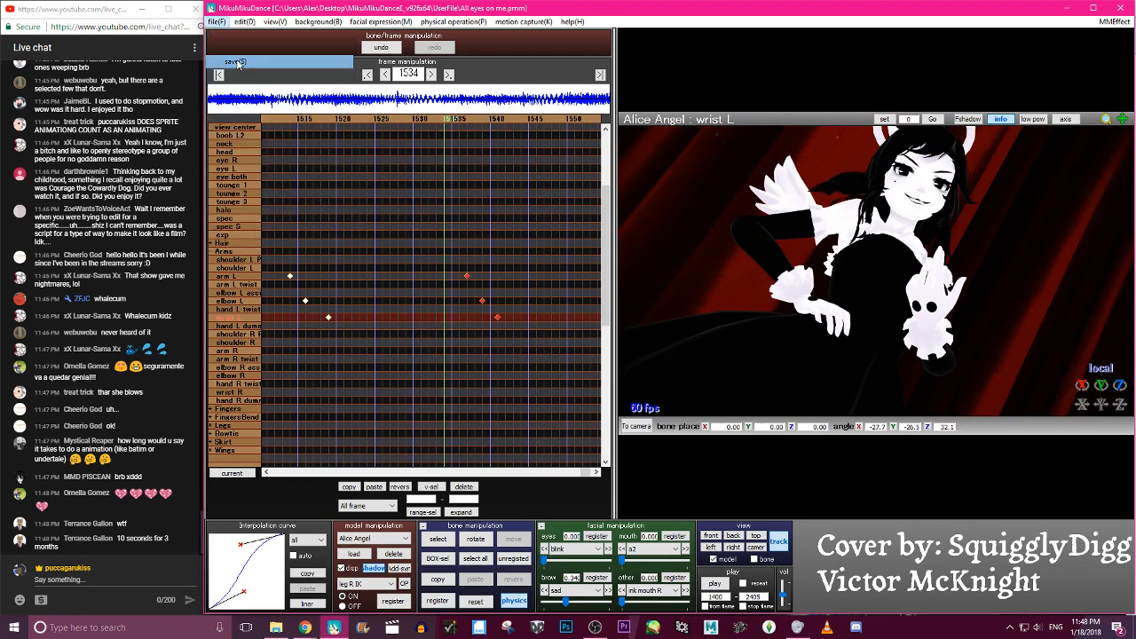
pyautogui.click(234, 61)
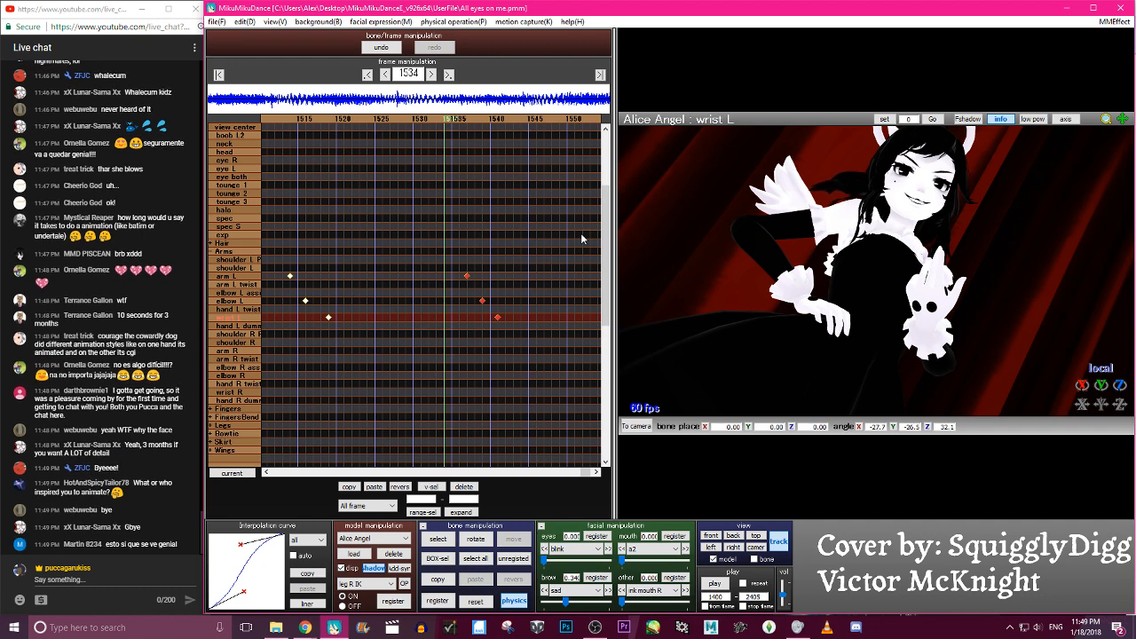
# Step back frame by frame from 1534 to around frame 1491 to examine the left arm and hand motion
pyautogui.press('Left')
pyautogui.press('Left')
pyautogui.press('Left')
pyautogui.press('Left')
pyautogui.press('Left')
pyautogui.press('Left')
pyautogui.press('Left')
pyautogui.press('Left')
pyautogui.press('Left')
pyautogui.press('Left')
pyautogui.press('Left')
pyautogui.press('Left')
pyautogui.press('Left')
pyautogui.press('Left')
pyautogui.press('Left')
pyautogui.press('Left')
pyautogui.press('Left')
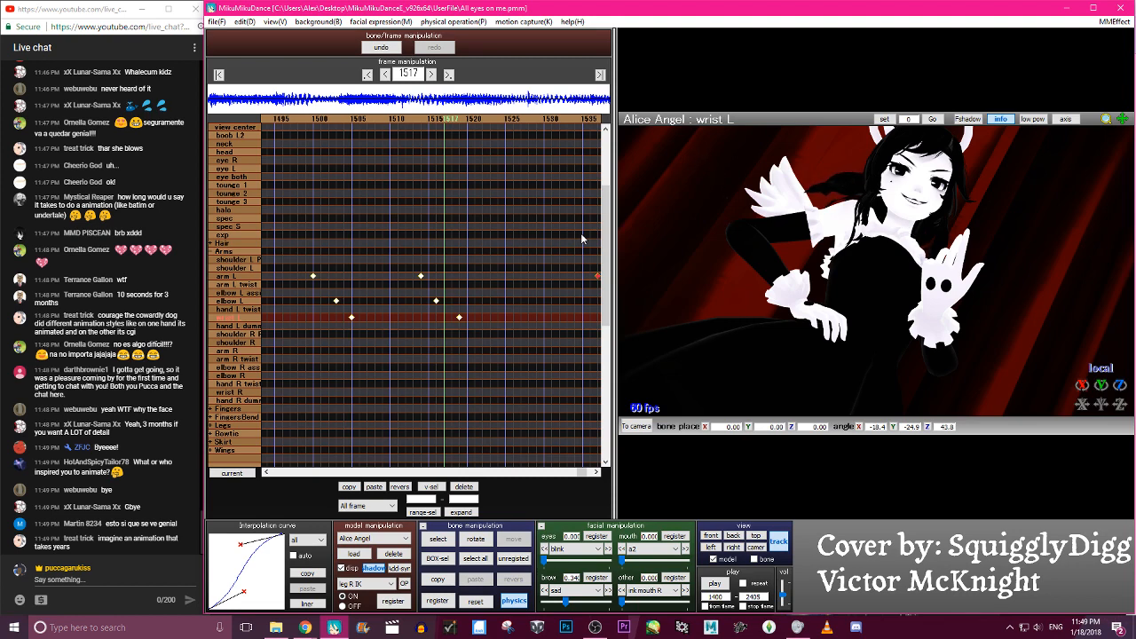
pyautogui.press('Left')
pyautogui.press('Left')
pyautogui.press('Left')
pyautogui.press('Left')
pyautogui.press('Left')
pyautogui.press('Left')
pyautogui.press('Left')
pyautogui.press('Left')
pyautogui.press('Left')
pyautogui.press('Left')
pyautogui.press('Left')
pyautogui.press('Left')
pyautogui.press('Left')
pyautogui.press('Left')
pyautogui.press('Left')
pyautogui.press('Left')
pyautogui.press('Left')
pyautogui.press('Left')
pyautogui.press('Left')
pyautogui.press('Left')
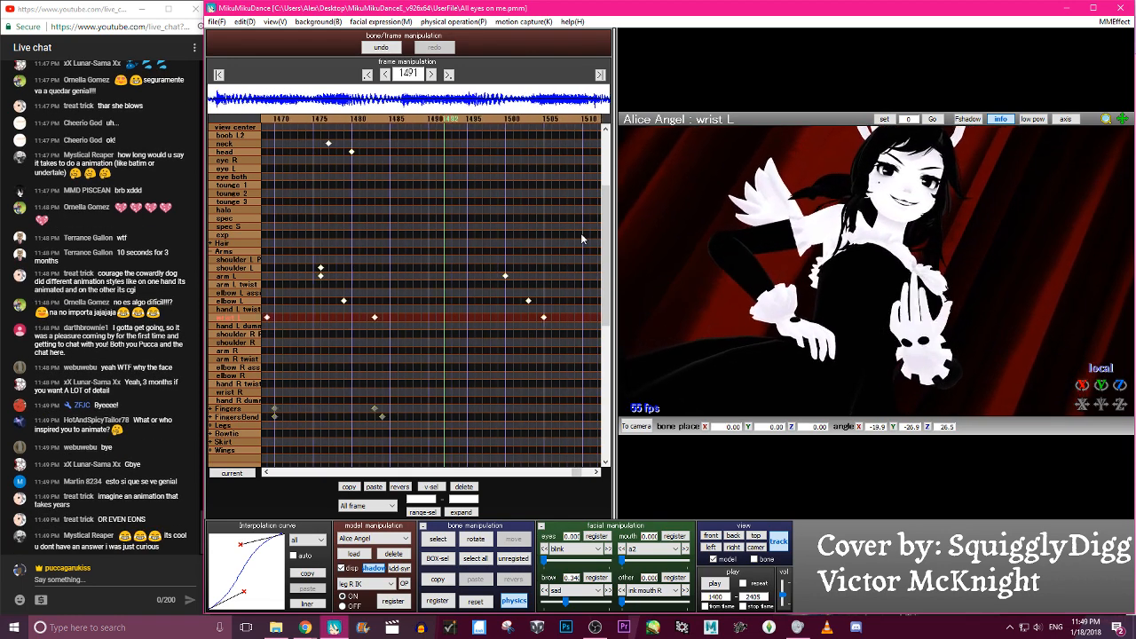
# Step back from frame 1491 to frame 1469 to examine the left arm and hand motion
pyautogui.press('Left')
pyautogui.press('Left')
pyautogui.press('Left')
pyautogui.press('Left')
pyautogui.press('Left')
pyautogui.press('Left')
pyautogui.press('Left')
pyautogui.press('Left')
pyautogui.press('Left')
pyautogui.press('Left')
pyautogui.press('Left')
pyautogui.press('Left')
pyautogui.press('Left')
pyautogui.press('Left')
pyautogui.press('Left')
pyautogui.press('Left')
pyautogui.press('Left')
pyautogui.press('Left')
pyautogui.press('Left')
pyautogui.press('Left')
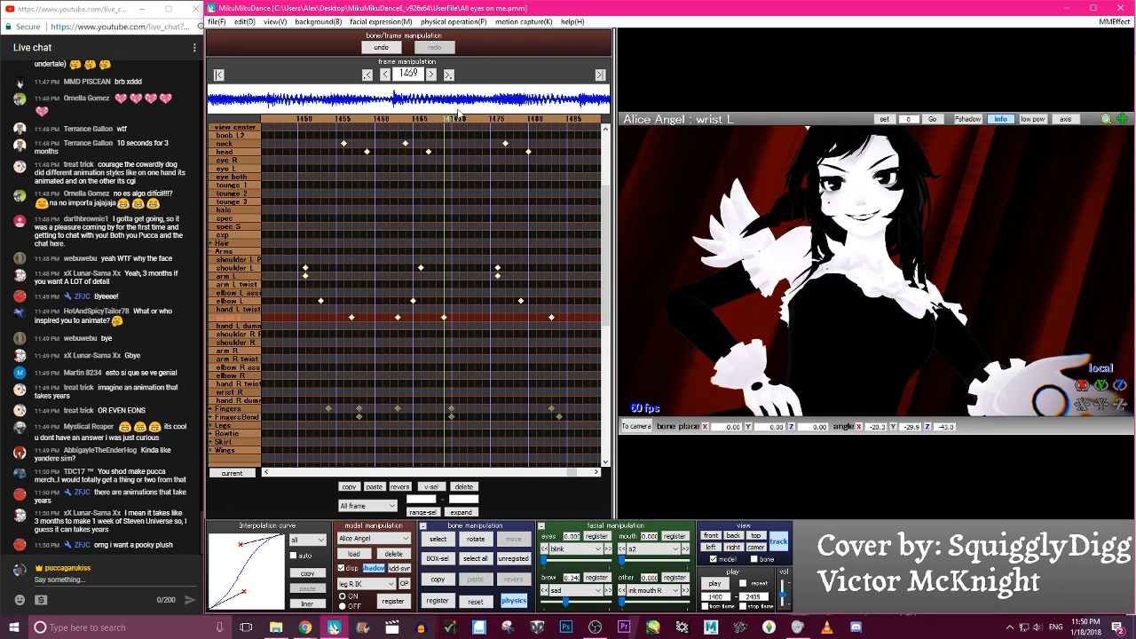
# Switch to OBS and make the Brb source visible in the scene
pyautogui.click(217, 21)
pyautogui.click(216, 21)
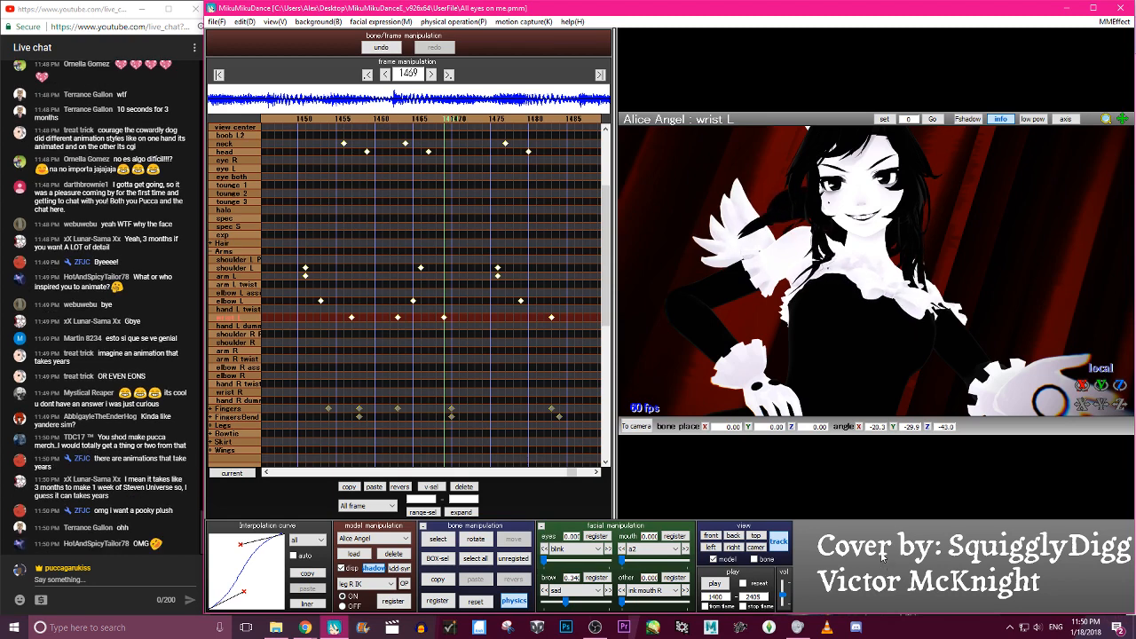
pyautogui.click(597, 628)
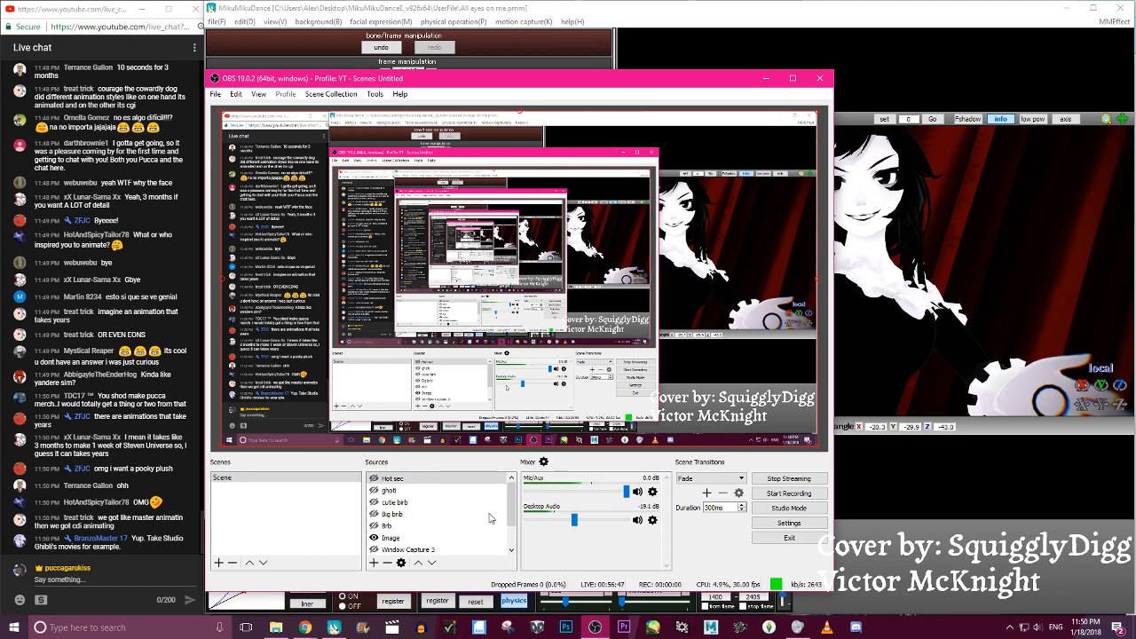
pyautogui.click(374, 526)
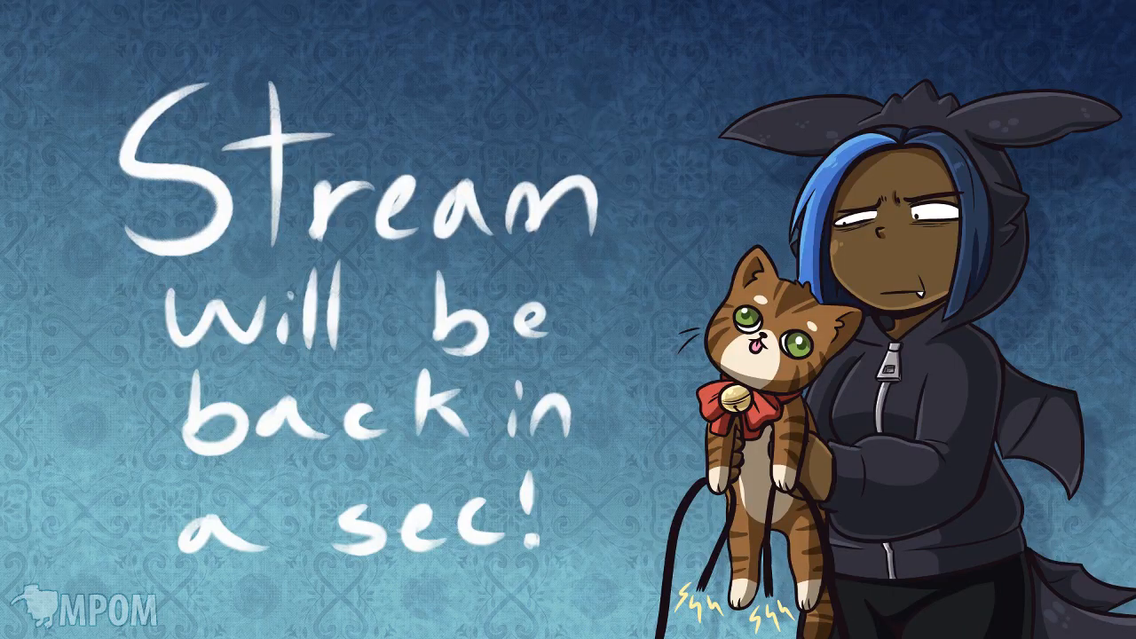
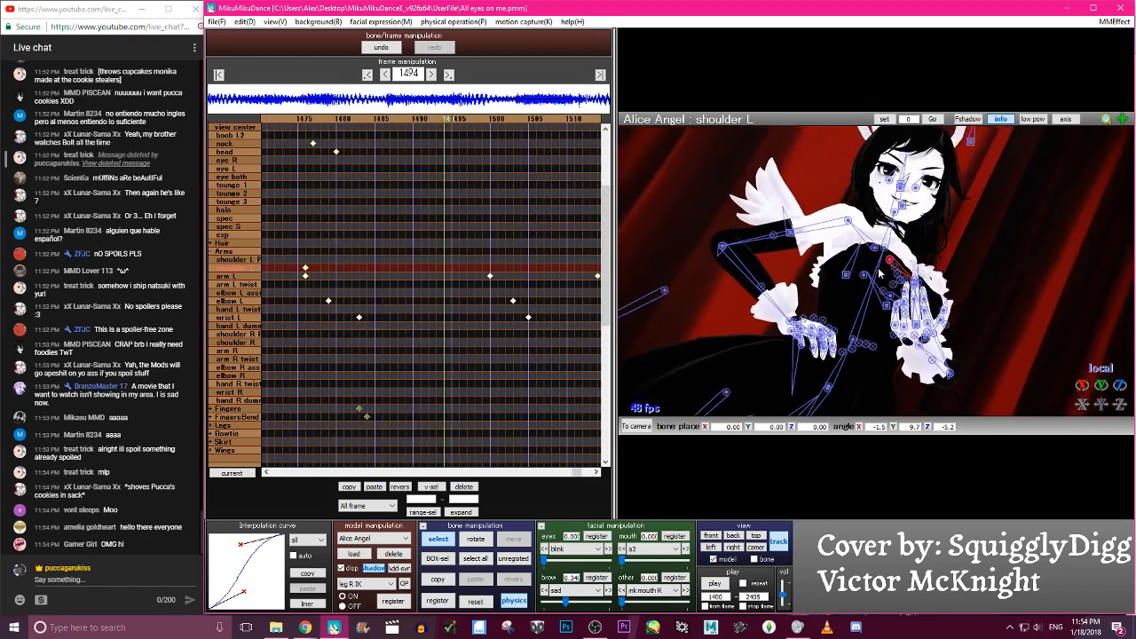
# Rotate the left shoulder bone and register its keyframe at frame 1502, and go back to frame 1500
pyautogui.press('x')
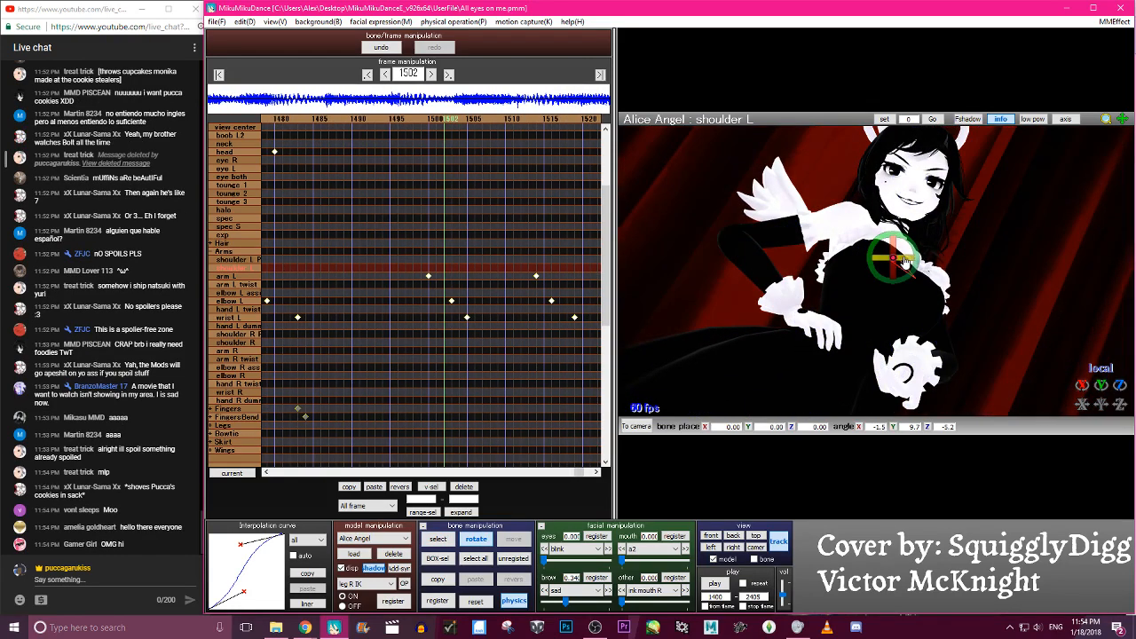
pyautogui.moveTo(903, 260); pyautogui.dragTo(916, 259)
pyautogui.press('Left')
pyautogui.press('Left')
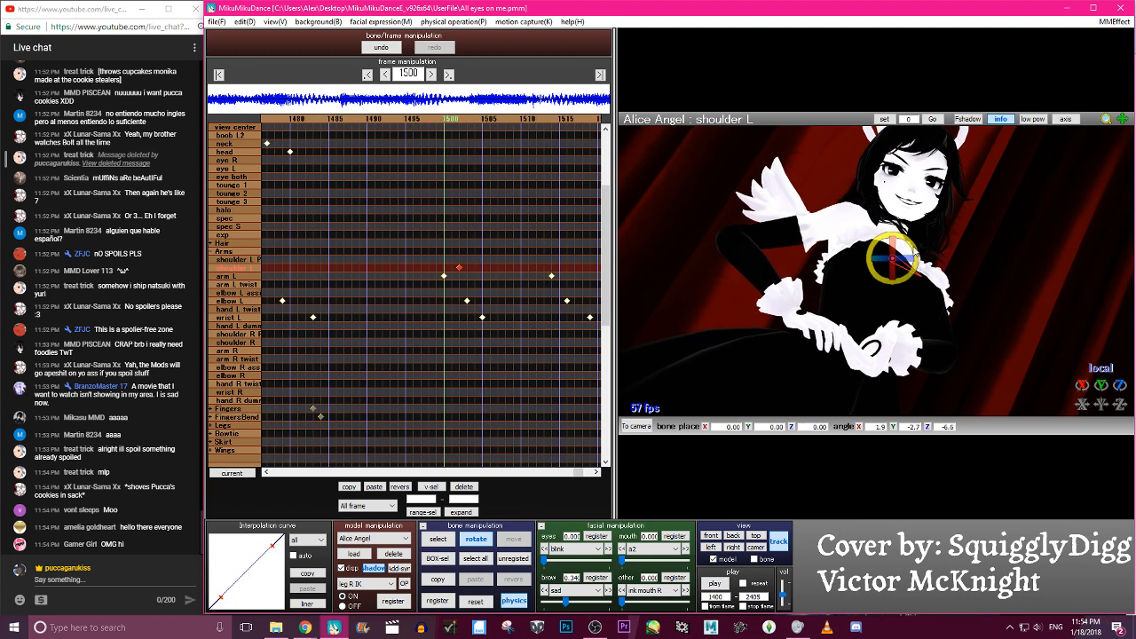
# Rotate the arm L bone at frame 1500 to X 36.0, Y 46.5, Z 65.9 and register the keyframe
pyautogui.press('c')
pyautogui.click(921, 277)
pyautogui.press('x')
pyautogui.moveTo(936, 279); pyautogui.dragTo(947, 284)
pyautogui.press('Return')
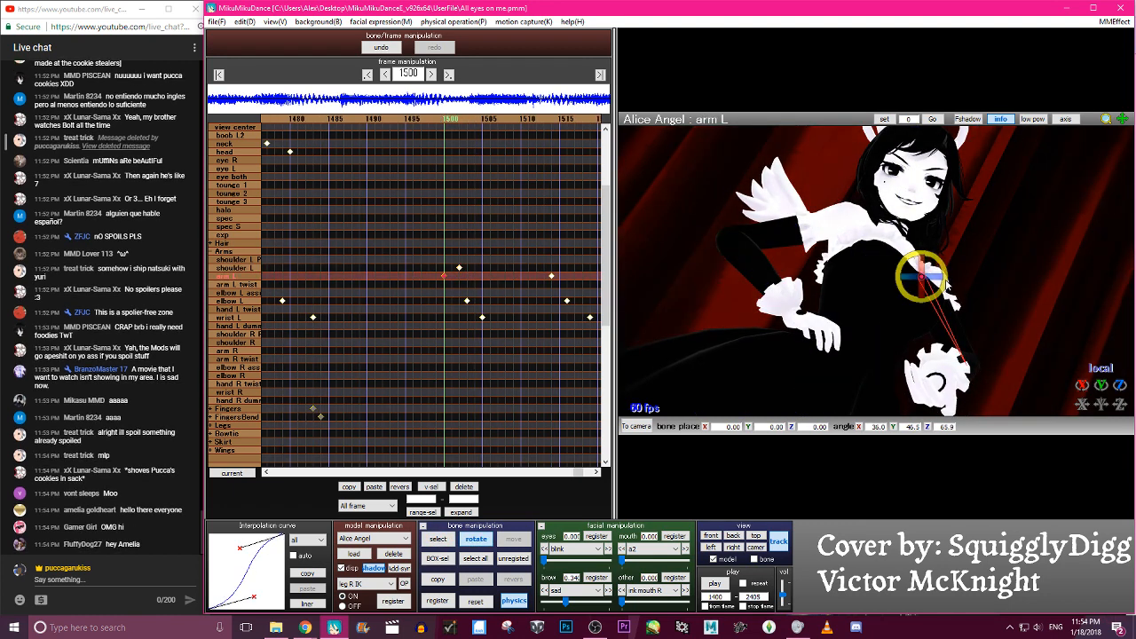
# Step from frame 1500 back past 1484, forward to 1514 and back to 1489 to examine the left arm's motion
pyautogui.press('Left')
pyautogui.press('Left')
pyautogui.press('Left')
pyautogui.press('Left')
pyautogui.press('Left')
pyautogui.press('Left')
pyautogui.press('Left')
pyautogui.press('Left')
pyautogui.press('Left')
pyautogui.press('Left')
pyautogui.press('Left')
pyautogui.press('Left')
pyautogui.press('Left')
pyautogui.press('Left')
pyautogui.press('Left')
pyautogui.press('Left')
pyautogui.press('Left')
pyautogui.press('Left')
pyautogui.press('Left')
pyautogui.press('Left')
pyautogui.press('Left')
pyautogui.press('Left')
pyautogui.press('Right')
pyautogui.press('Right')
pyautogui.press('Right')
pyautogui.press('Right')
pyautogui.press('Right')
pyautogui.press('Right')
pyautogui.press('Right')
pyautogui.press('Right')
pyautogui.press('Right')
pyautogui.press('Right')
pyautogui.press('Right')
pyautogui.press('Right')
pyautogui.press('Right')
pyautogui.press('Right')
pyautogui.press('Right')
pyautogui.press('Right')
pyautogui.press('Right')
pyautogui.press('Right')
pyautogui.press('Right')
pyautogui.press('Right')
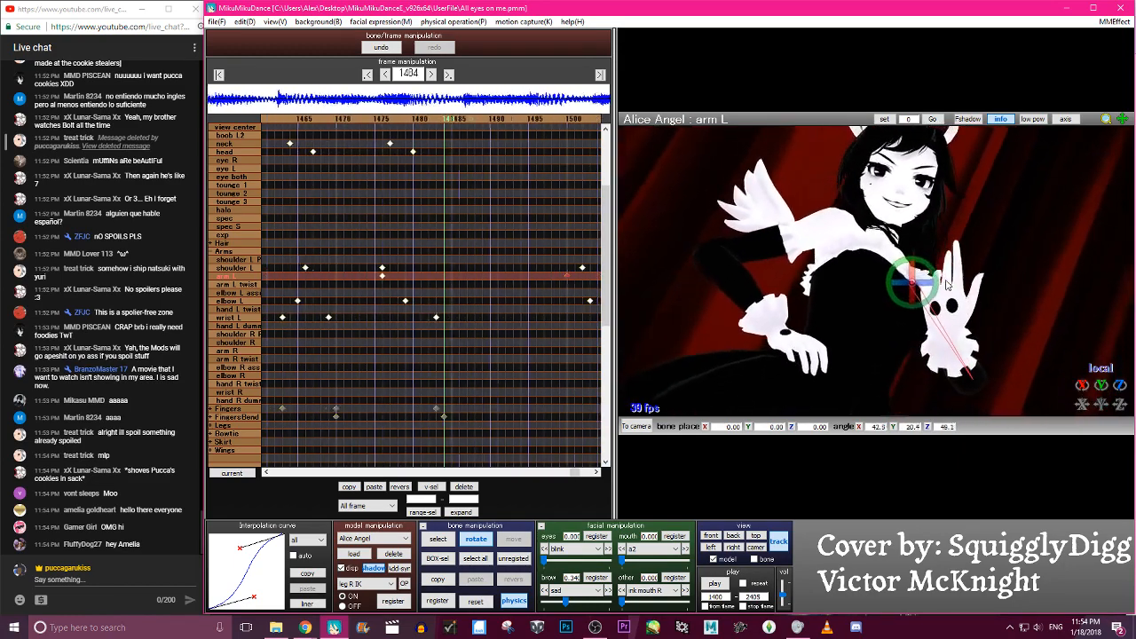
pyautogui.press('Right')
pyautogui.press('Right')
pyautogui.press('Right')
pyautogui.press('Right')
pyautogui.press('Right')
pyautogui.press('Right')
pyautogui.press('Right')
pyautogui.press('Right')
pyautogui.press('Right')
pyautogui.press('Right')
pyautogui.press('Right')
pyautogui.press('Right')
pyautogui.press('Right')
pyautogui.press('Right')
pyautogui.press('Right')
pyautogui.press('Right')
pyautogui.press('Left')
pyautogui.press('Left')
pyautogui.press('Left')
pyautogui.press('Left')
pyautogui.press('Left')
pyautogui.press('Left')
pyautogui.press('Left')
pyautogui.press('Left')
pyautogui.press('Left')
pyautogui.press('Left')
pyautogui.press('Left')
pyautogui.press('Left')
pyautogui.press('Left')
pyautogui.press('Left')
pyautogui.press('Left')
pyautogui.press('Left')
pyautogui.press('Left')
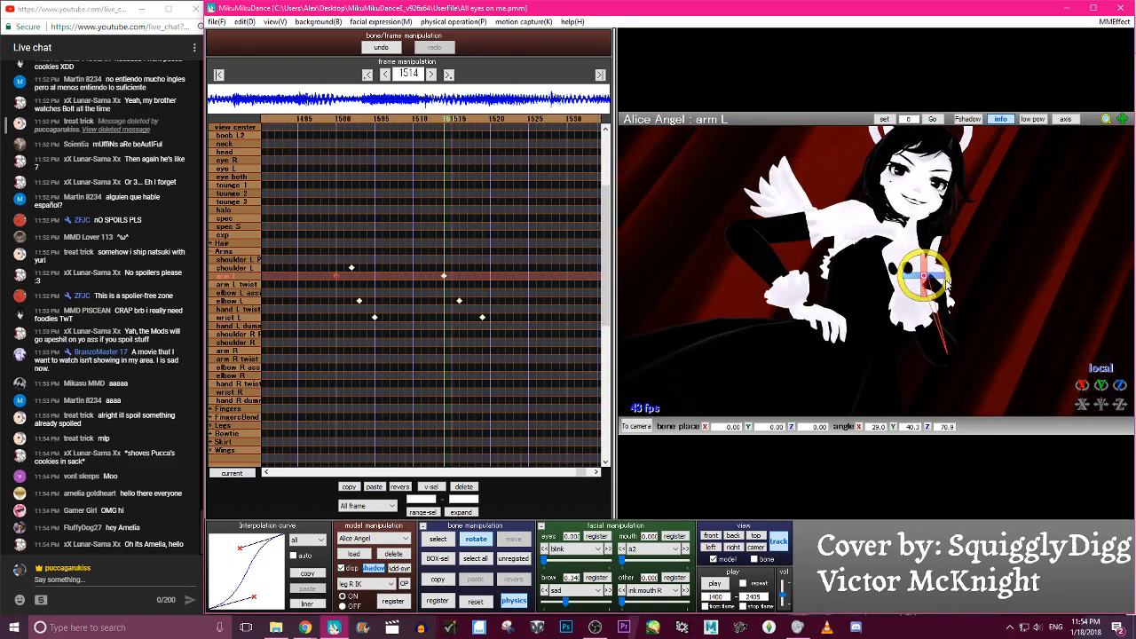
pyautogui.press('Left')
pyautogui.press('Left')
pyautogui.press('Left')
pyautogui.press('Left')
pyautogui.press('Left')
pyautogui.press('Left')
pyautogui.press('Left')
pyautogui.press('Left')
pyautogui.press('Left')
pyautogui.press('Left')
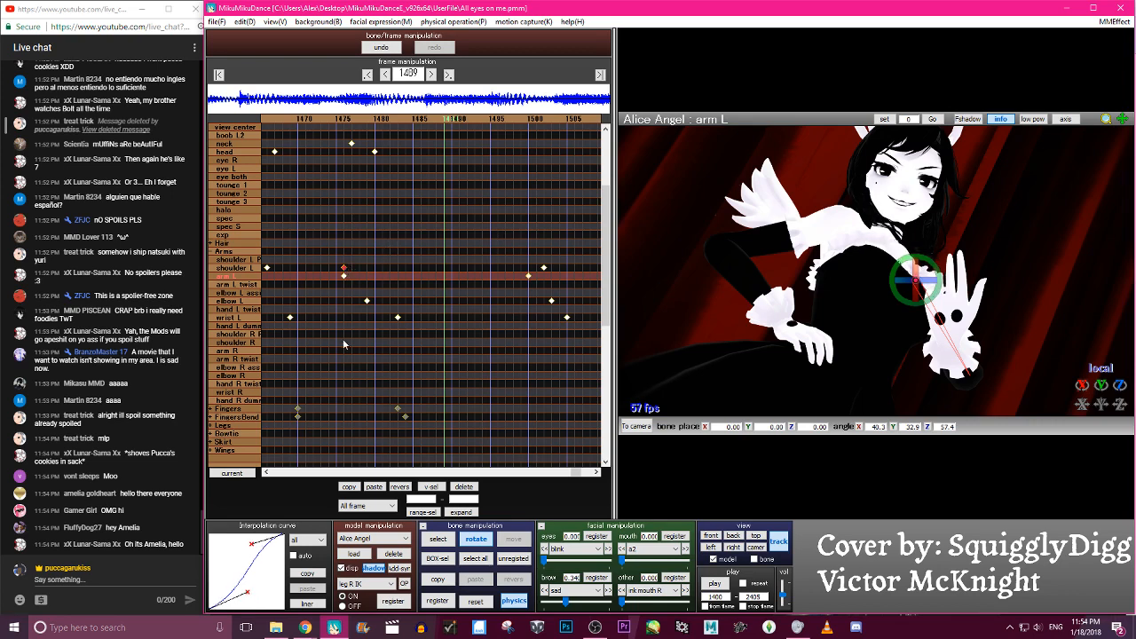
# Copy the shoulder L keyframe at frame 1475 and go forward to frame 1520
pyautogui.press('Right')
pyautogui.press('Right')
pyautogui.press('Right')
pyautogui.press('Right')
pyautogui.press('Right')
pyautogui.press('Right')
pyautogui.press('Right')
pyautogui.press('Right')
pyautogui.press('Right')
pyautogui.press('Right')
pyautogui.press('Right')
pyautogui.press('Right')
pyautogui.press('Right')
pyautogui.press('Right')
pyautogui.press('Right')
pyautogui.press('Right')
pyautogui.press('Right')
pyautogui.press('Right')
pyautogui.press('Right')
pyautogui.press('Right')
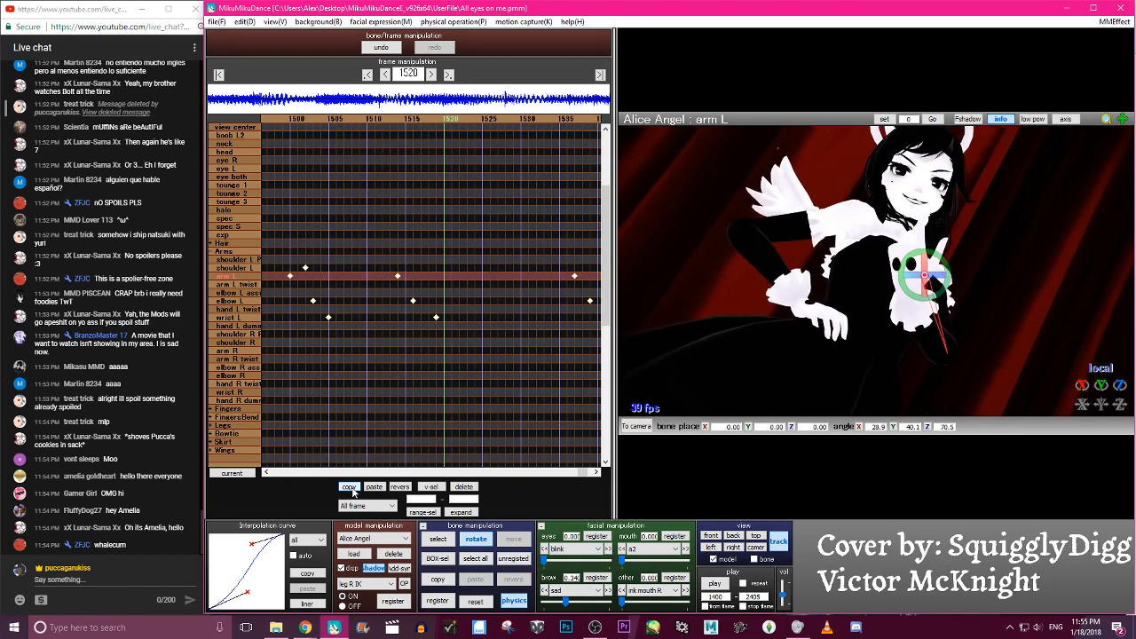
# Paste the copied shoulder L keyframe at frame 1520 and step back through the frames to check the arm's motion
pyautogui.press('Left')
pyautogui.press('Left')
pyautogui.press('Left')
pyautogui.press('Left')
pyautogui.press('Left')
pyautogui.press('Left')
pyautogui.press('Left')
pyautogui.press('Left')
pyautogui.press('Left')
pyautogui.press('Left')
pyautogui.press('Left')
pyautogui.press('Left')
pyautogui.press('Left')
pyautogui.press('Left')
pyautogui.press('Left')
pyautogui.press('Left')
pyautogui.press('Left')
pyautogui.press('Left')
pyautogui.press('Left')
pyautogui.press('Left')
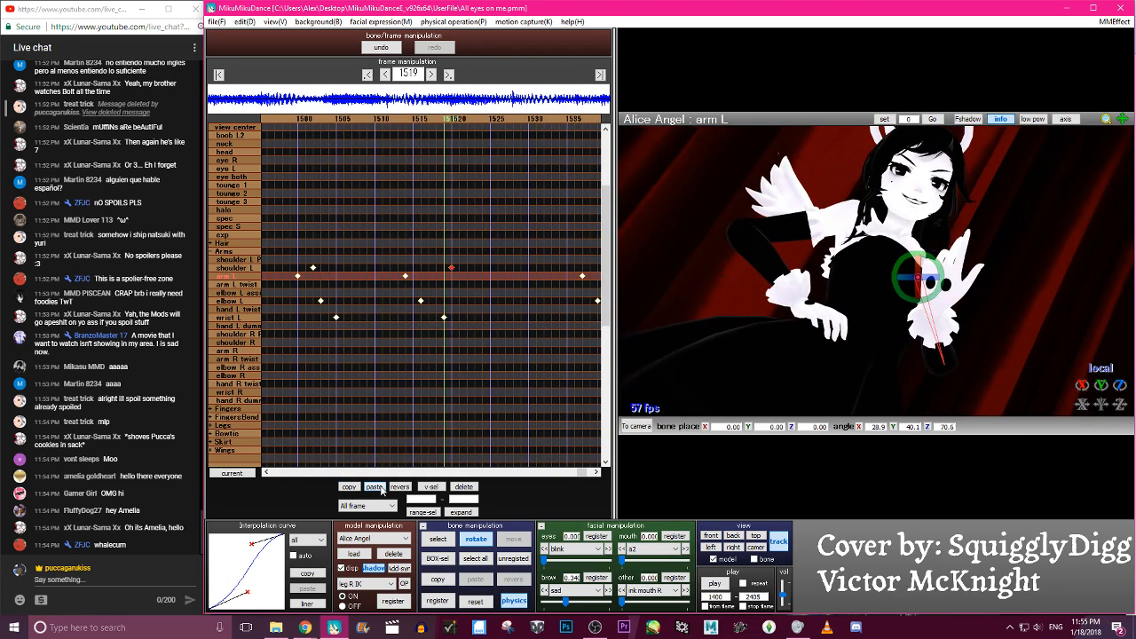
# Step back and forth between frames 1479 and 1519 to examine the left arm's motion
pyautogui.press('Right')
pyautogui.press('Right')
pyautogui.press('Right')
pyautogui.press('Right')
pyautogui.press('Right')
pyautogui.press('Right')
pyautogui.press('Right')
pyautogui.press('Right')
pyautogui.press('Right')
pyautogui.press('Right')
pyautogui.press('Right')
pyautogui.press('Right')
pyautogui.press('Right')
pyautogui.press('Right')
pyautogui.press('Right')
pyautogui.press('Right')
pyautogui.press('Right')
pyautogui.press('Right')
pyautogui.press('Right')
pyautogui.press('Right')
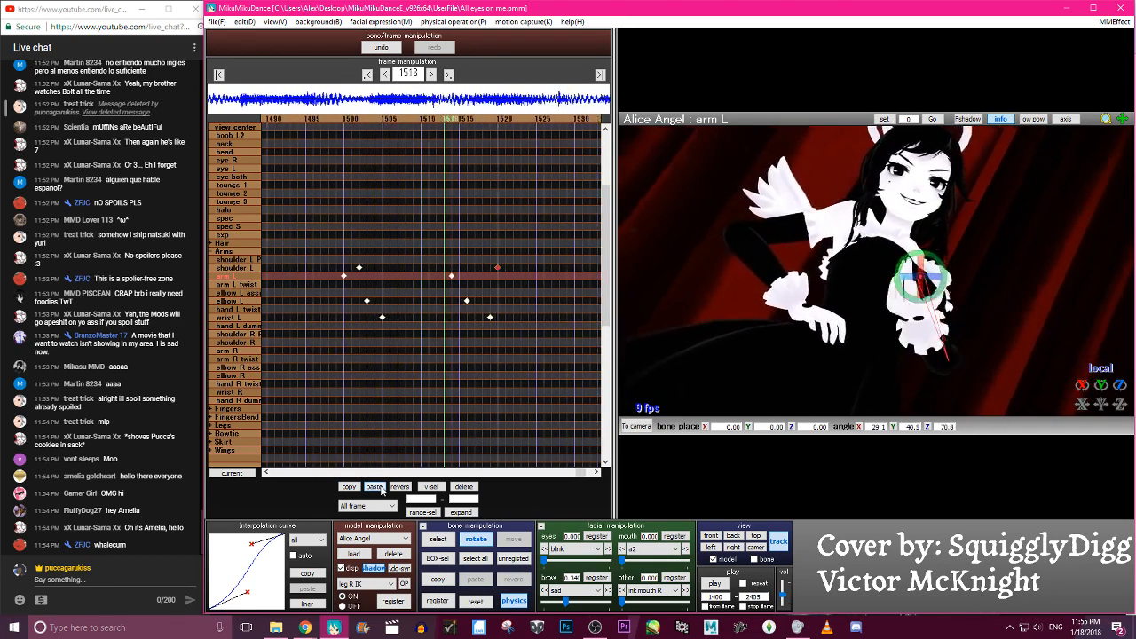
pyautogui.press('Left')
pyautogui.press('Left')
pyautogui.press('Left')
pyautogui.press('Left')
pyautogui.press('Left')
pyautogui.press('Left')
pyautogui.press('Left')
pyautogui.press('Left')
pyautogui.press('Left')
pyautogui.press('Left')
pyautogui.press('Left')
pyautogui.press('Left')
pyautogui.press('Left')
pyautogui.press('Left')
pyautogui.press('Left')
pyautogui.press('Left')
pyautogui.press('Left')
pyautogui.press('Left')
pyautogui.press('Left')
pyautogui.press('Left')
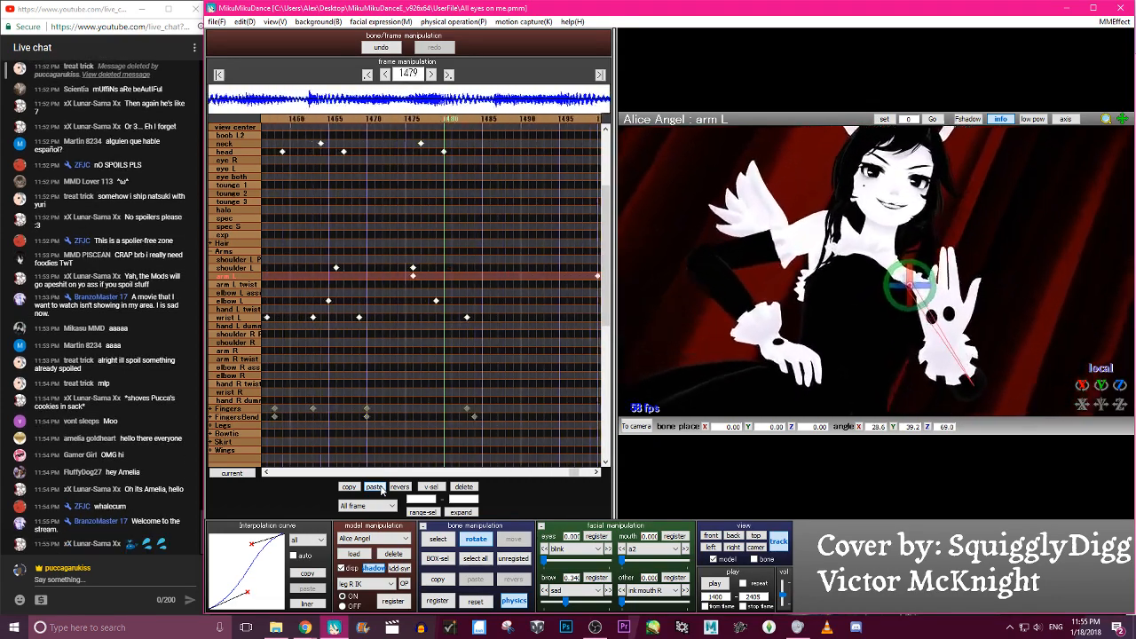
pyautogui.press('Right')
pyautogui.press('Right')
pyautogui.press('Right')
pyautogui.press('Right')
pyautogui.press('Right')
pyautogui.press('Right')
pyautogui.press('Right')
pyautogui.press('Right')
pyautogui.press('Right')
pyautogui.press('Right')
pyautogui.press('Right')
pyautogui.press('Right')
pyautogui.press('Right')
pyautogui.press('Right')
pyautogui.press('Right')
pyautogui.press('Right')
pyautogui.press('Right')
pyautogui.press('Right')
pyautogui.press('Right')
pyautogui.press('Right')
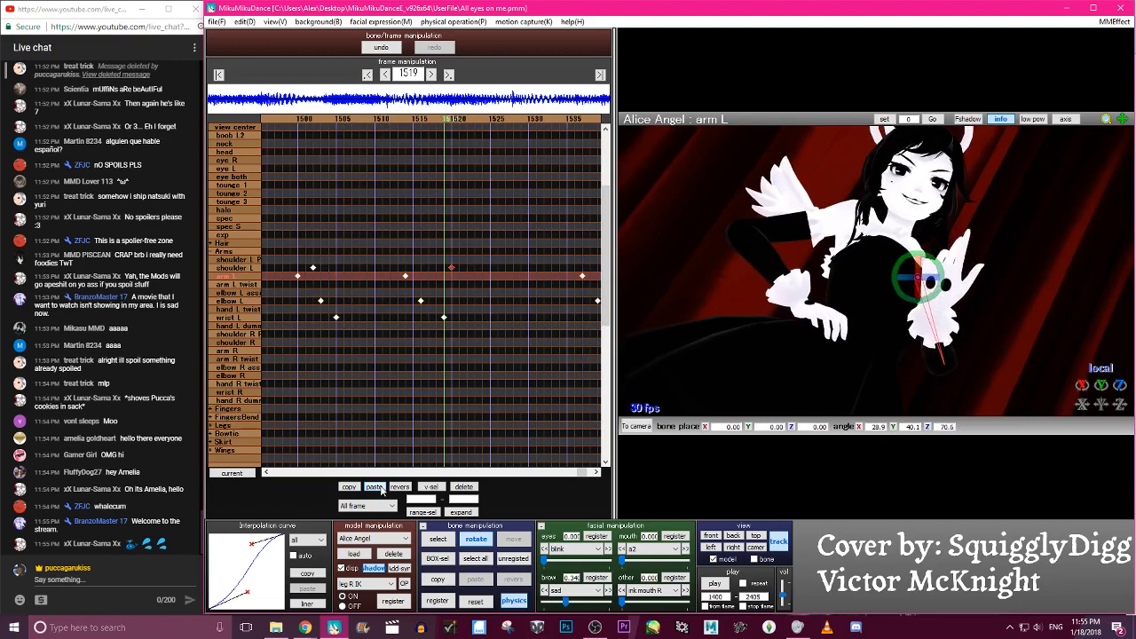
pyautogui.press('Left')
pyautogui.press('Left')
pyautogui.press('Left')
pyautogui.press('Left')
pyautogui.press('Left')
pyautogui.press('Left')
pyautogui.press('Left')
pyautogui.press('Left')
pyautogui.press('Left')
pyautogui.press('Left')
pyautogui.press('Left')
pyautogui.press('Left')
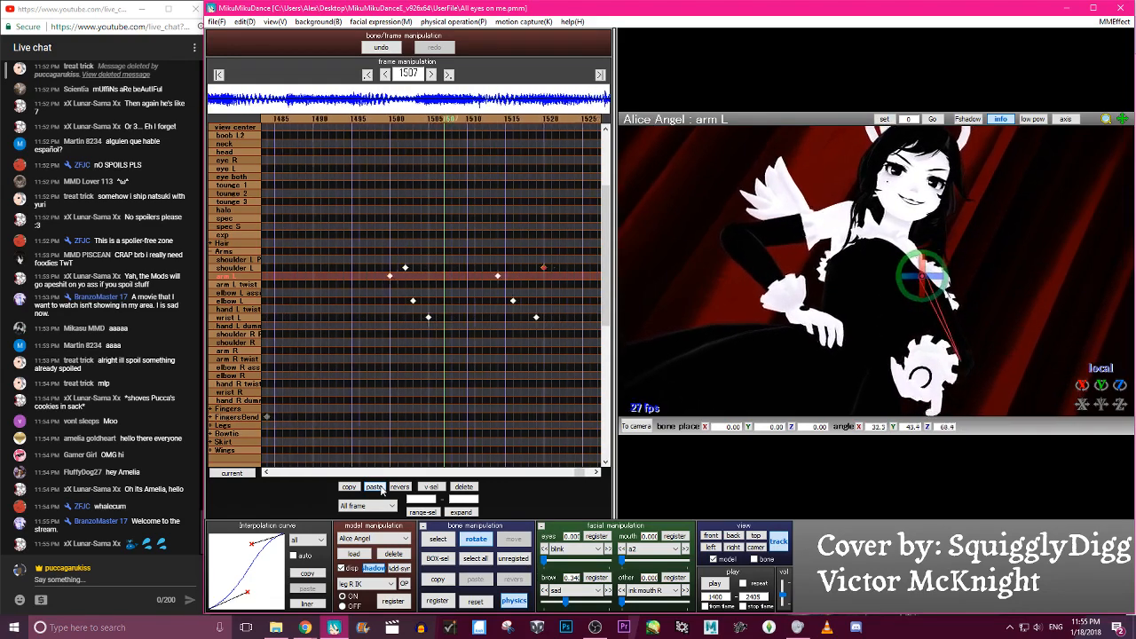
pyautogui.press('c')
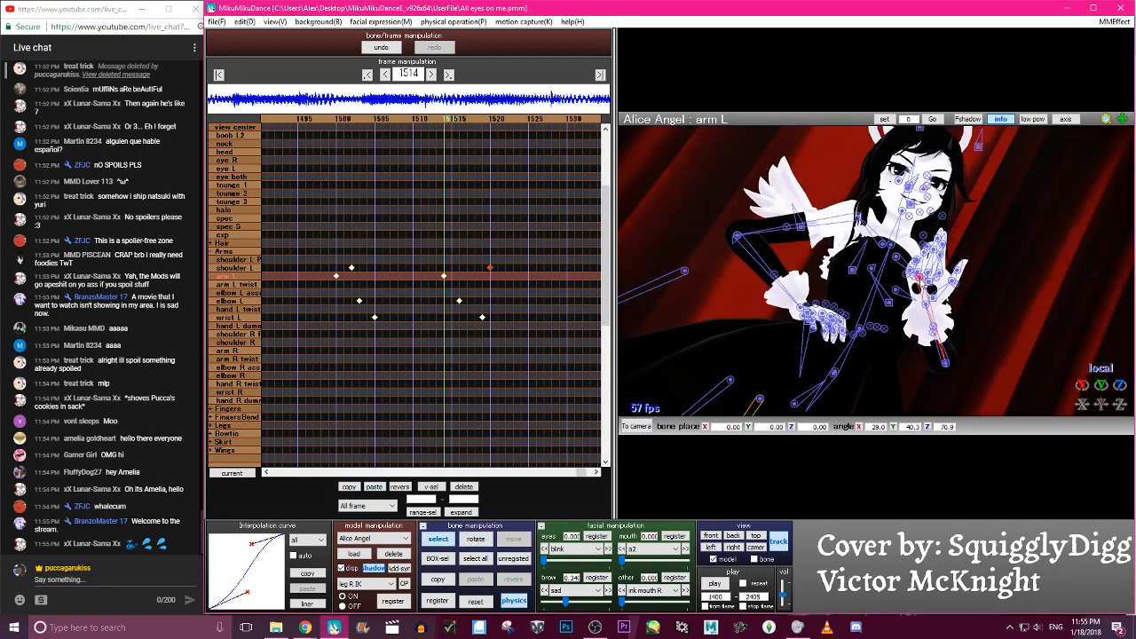
pyautogui.press('x')
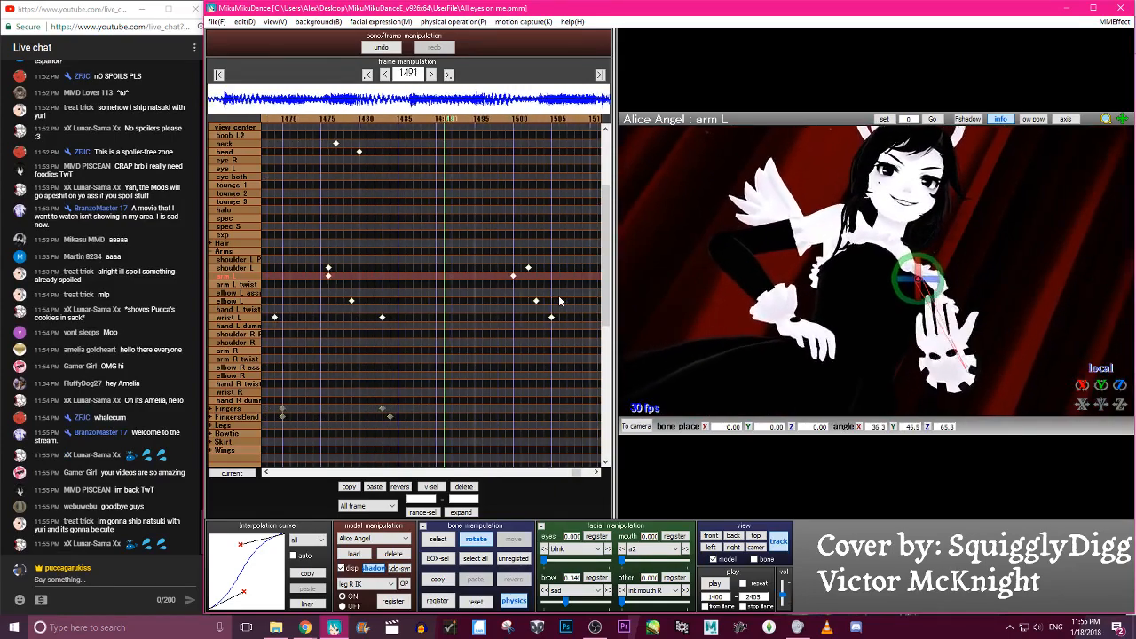
# Move the elbow L and wrist L keyframes that follow frame 1476 four frames forward, to frames 1483 and 1487
pyautogui.press('Left')
pyautogui.press('Left')
pyautogui.press('Left')
pyautogui.press('Left')
pyautogui.press('Right')
pyautogui.press('Right')
pyautogui.press('Right')
pyautogui.press('Right')
pyautogui.press('c')
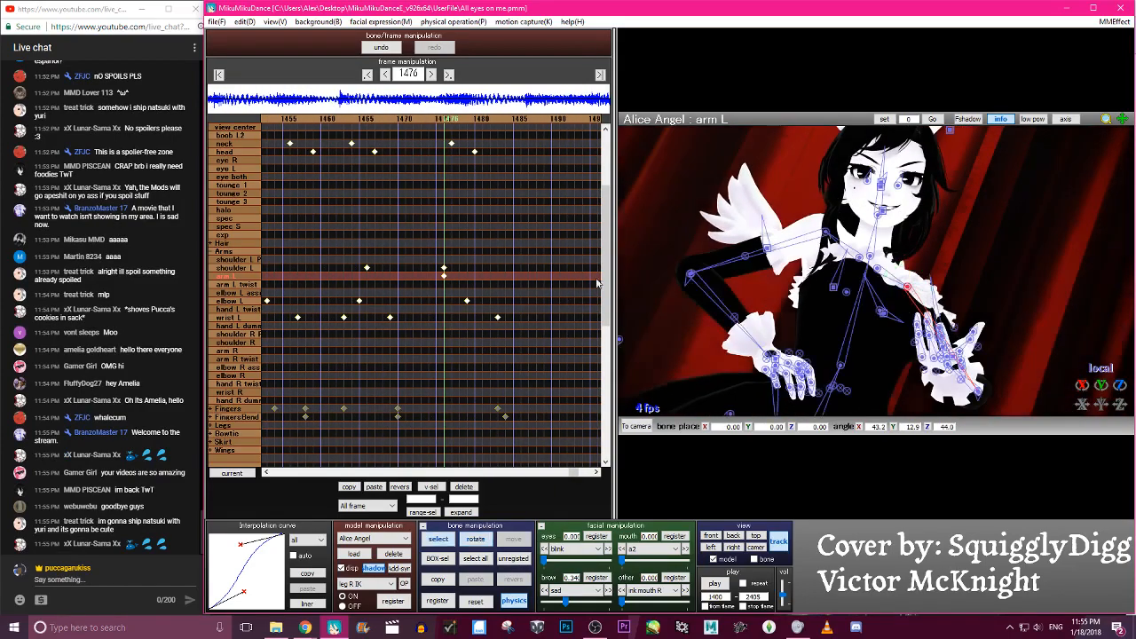
pyautogui.click(980, 401)
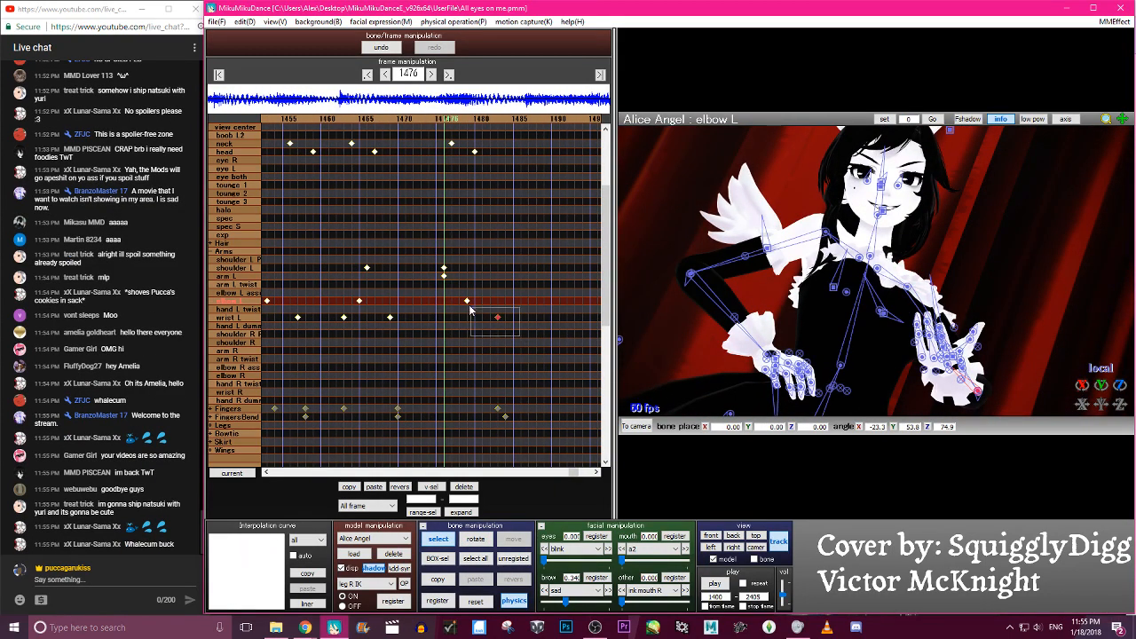
pyautogui.moveTo(468, 301); pyautogui.dragTo(491, 301)
# Go back to frame 1462 and play the animation to check the left elbow and wrist timing
pyautogui.press('Left')
pyautogui.press('Left')
pyautogui.press('Left')
pyautogui.press('Left')
pyautogui.press('Left')
pyautogui.press('Left')
pyautogui.press('Left')
pyautogui.press('Left')
pyautogui.press('Left')
pyautogui.press('Left')
pyautogui.press('Left')
pyautogui.press('Left')
pyautogui.press('Left')
pyautogui.press('Left')
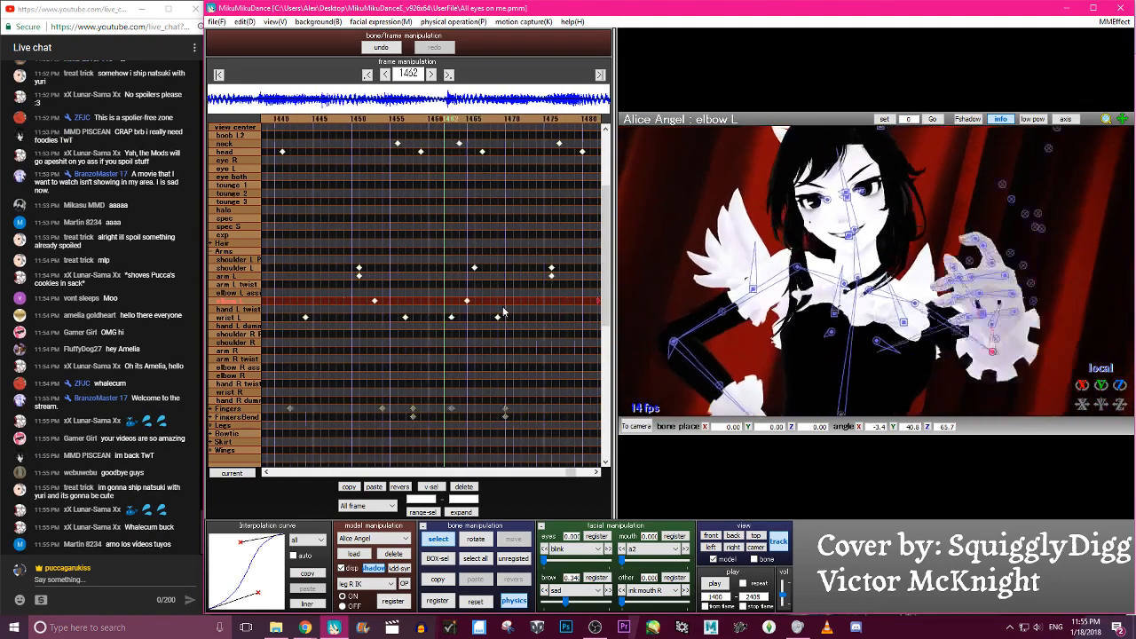
pyautogui.press('p')
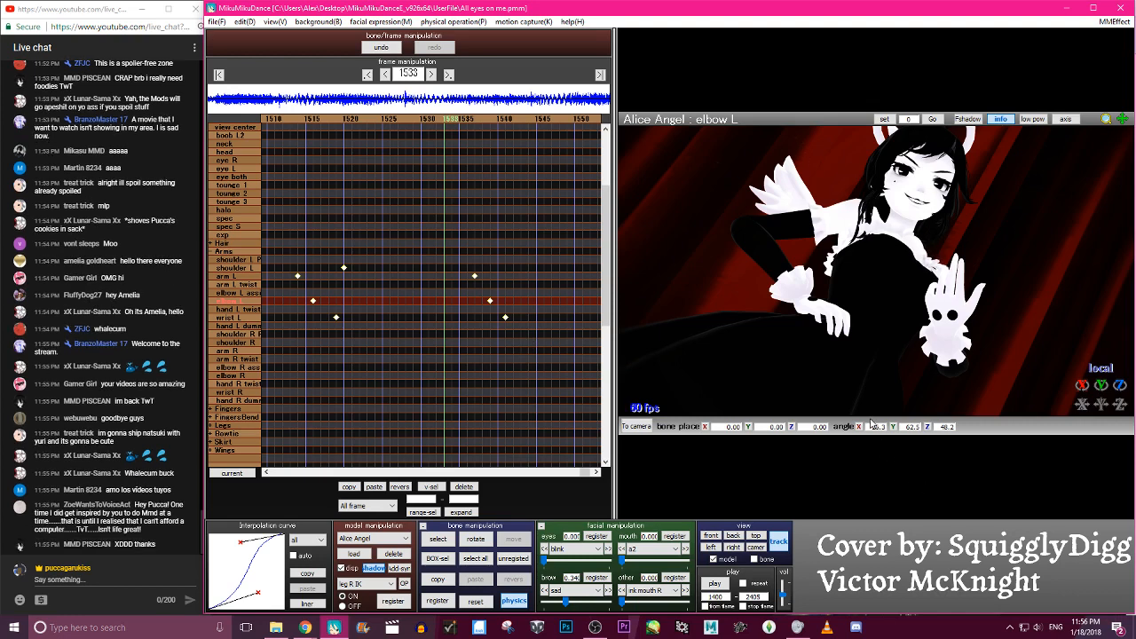
# Save the project under its existing file name
pyautogui.click(220, 22)
pyautogui.click(232, 61)
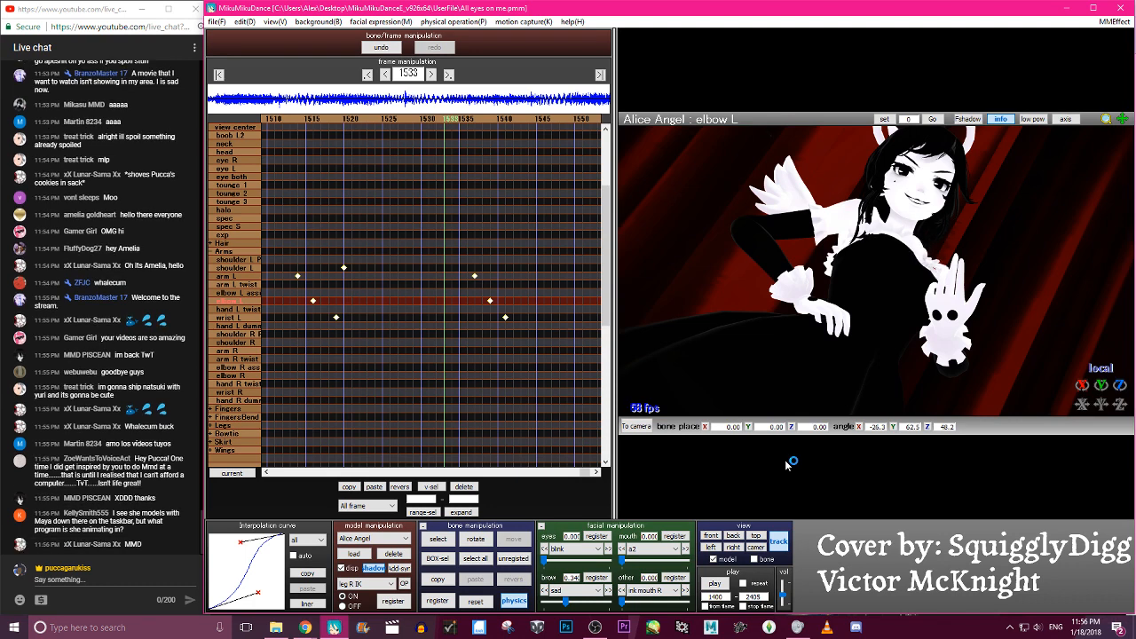
# Step back from frame 1533 through 1480 to frame 1419 to review the model's motion frame by frame
pyautogui.press('Left')
pyautogui.press('Left')
pyautogui.press('Left')
pyautogui.press('Left')
pyautogui.press('Left')
pyautogui.press('Left')
pyautogui.press('Left')
pyautogui.press('Left')
pyautogui.press('Left')
pyautogui.press('Left')
pyautogui.press('Left')
pyautogui.press('Left')
pyautogui.press('Left')
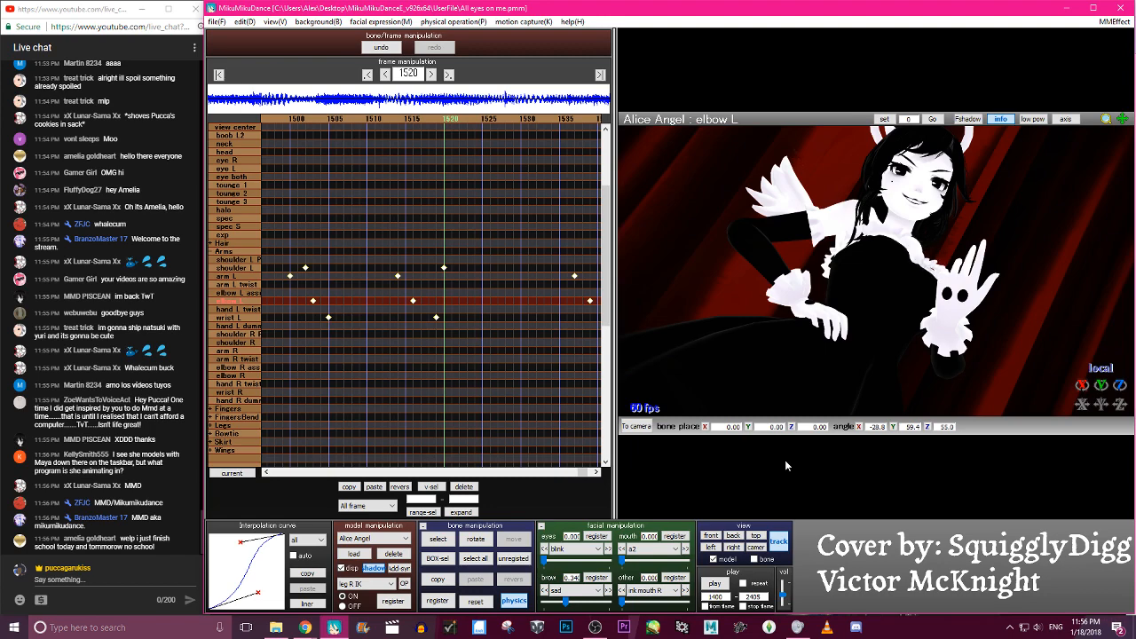
pyautogui.press('Left')
pyautogui.press('Left')
pyautogui.press('Left')
pyautogui.press('Left')
pyautogui.press('Left')
pyautogui.press('Left')
pyautogui.press('Left')
pyautogui.press('Left')
pyautogui.press('Left')
pyautogui.press('Left')
pyautogui.press('Left')
pyautogui.press('Left')
pyautogui.press('Left')
pyautogui.press('Left')
pyautogui.press('Left')
pyautogui.press('Left')
pyautogui.press('Left')
pyautogui.press('Left')
pyautogui.press('Left')
pyautogui.press('Left')
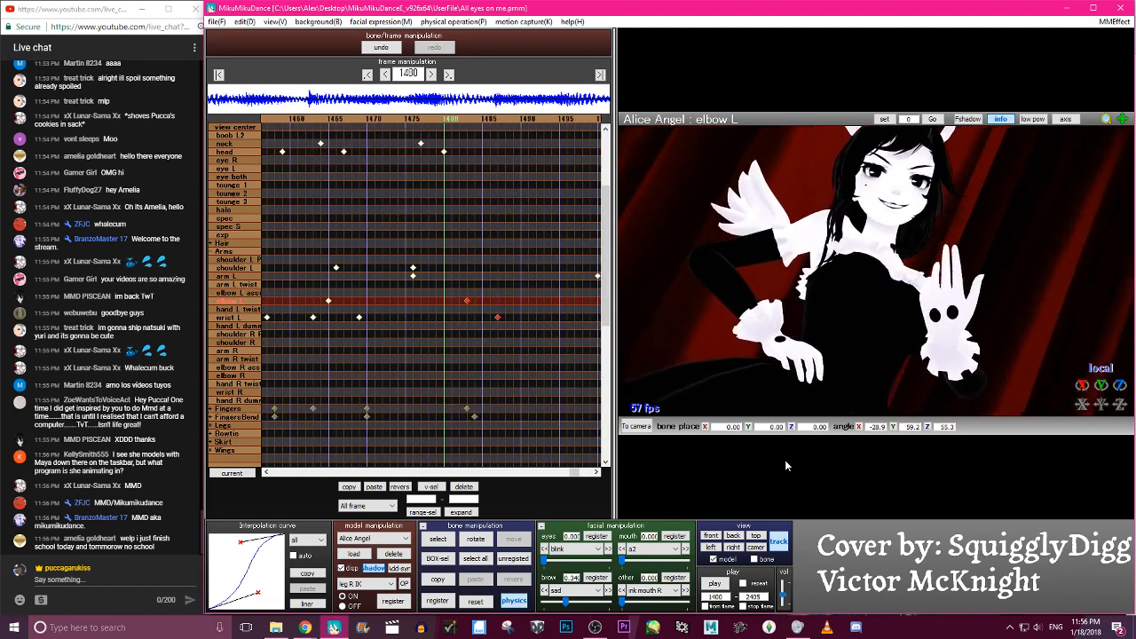
pyautogui.press('Left')
pyautogui.press('Left')
pyautogui.press('Left')
pyautogui.press('Left')
pyautogui.press('Left')
pyautogui.press('Left')
pyautogui.press('Left')
pyautogui.press('Left')
pyautogui.press('Left')
pyautogui.press('Left')
pyautogui.press('Left')
pyautogui.press('Left')
pyautogui.press('Left')
pyautogui.press('Left')
pyautogui.press('Left')
pyautogui.press('Left')
pyautogui.press('Left')
pyautogui.press('Left')
pyautogui.press('Left')
pyautogui.press('Left')
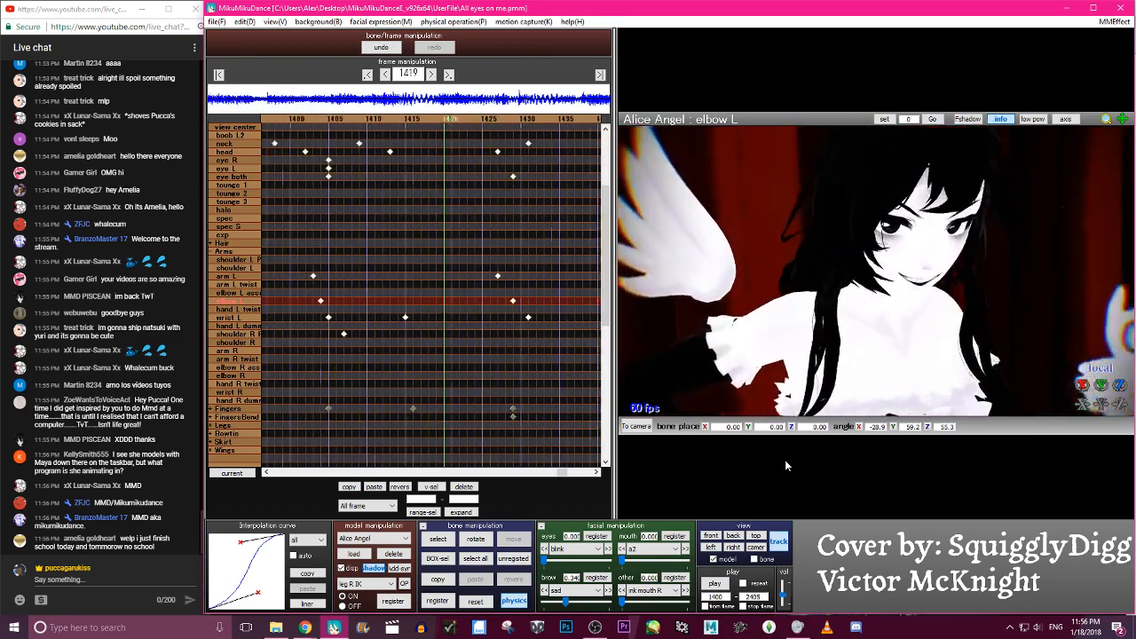
# Step back to frame 1412 and save the project under its existing file name
pyautogui.press('Left')
pyautogui.press('Left')
pyautogui.press('Left')
pyautogui.press('Left')
pyautogui.press('Left')
pyautogui.press('Left')
pyautogui.press('Left')
pyautogui.click(217, 22)
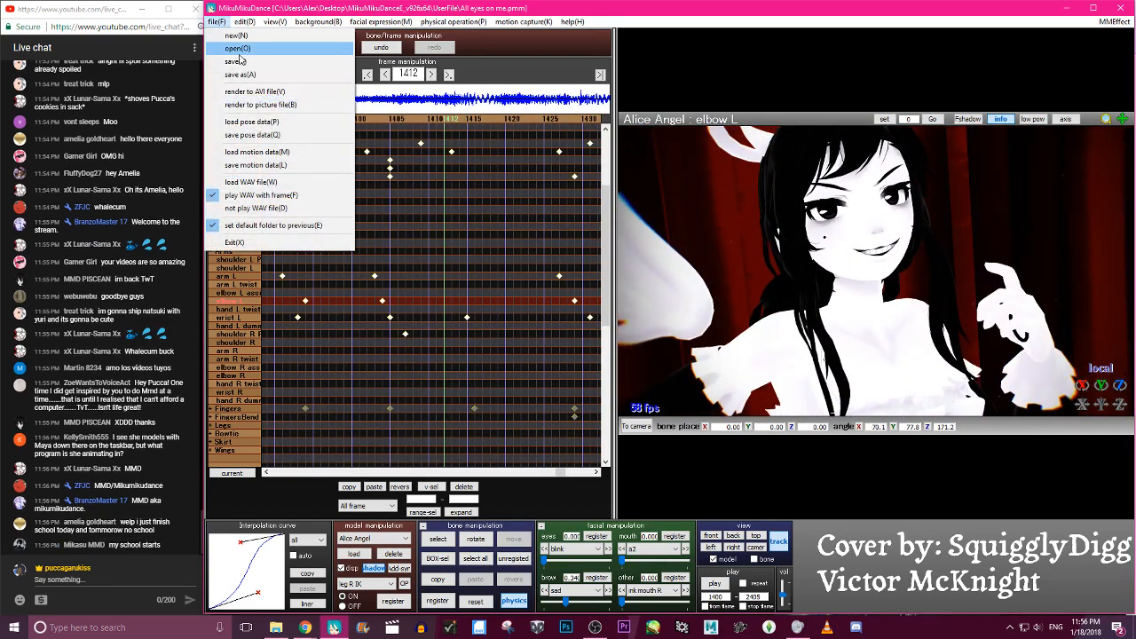
pyautogui.click(239, 61)
# Step back to frame 1399 and forward to frame 1478 to review the model's pose and arm motion
pyautogui.press('Left')
pyautogui.press('Left')
pyautogui.press('Left')
pyautogui.press('Left')
pyautogui.press('Left')
pyautogui.press('Left')
pyautogui.press('Left')
pyautogui.press('Left')
pyautogui.press('Left')
pyautogui.press('Left')
pyautogui.press('Left')
pyautogui.press('Left')
pyautogui.press('Left')
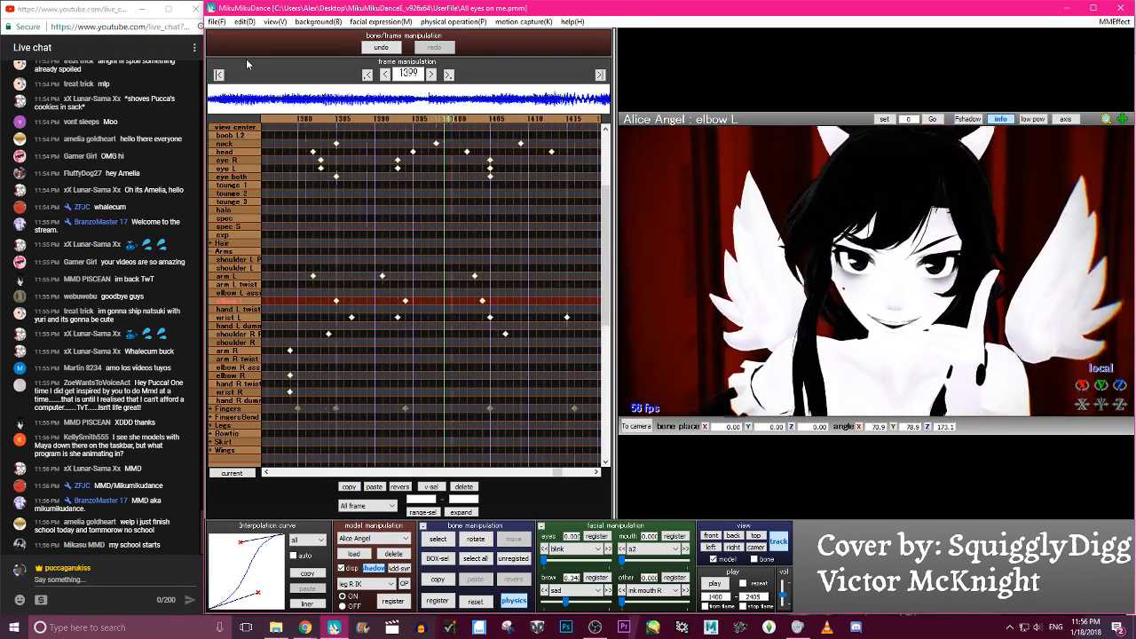
pyautogui.press('Right')
pyautogui.press('Right')
pyautogui.press('Right')
pyautogui.press('Right')
pyautogui.press('Right')
pyautogui.press('Right')
pyautogui.press('Right')
pyautogui.press('Right')
pyautogui.press('Right')
pyautogui.press('Right')
pyautogui.press('Right')
pyautogui.press('Right')
pyautogui.press('Right')
pyautogui.press('Right')
pyautogui.press('Right')
pyautogui.press('Right')
pyautogui.press('Right')
pyautogui.press('Right')
pyautogui.press('Right')
pyautogui.press('Right')
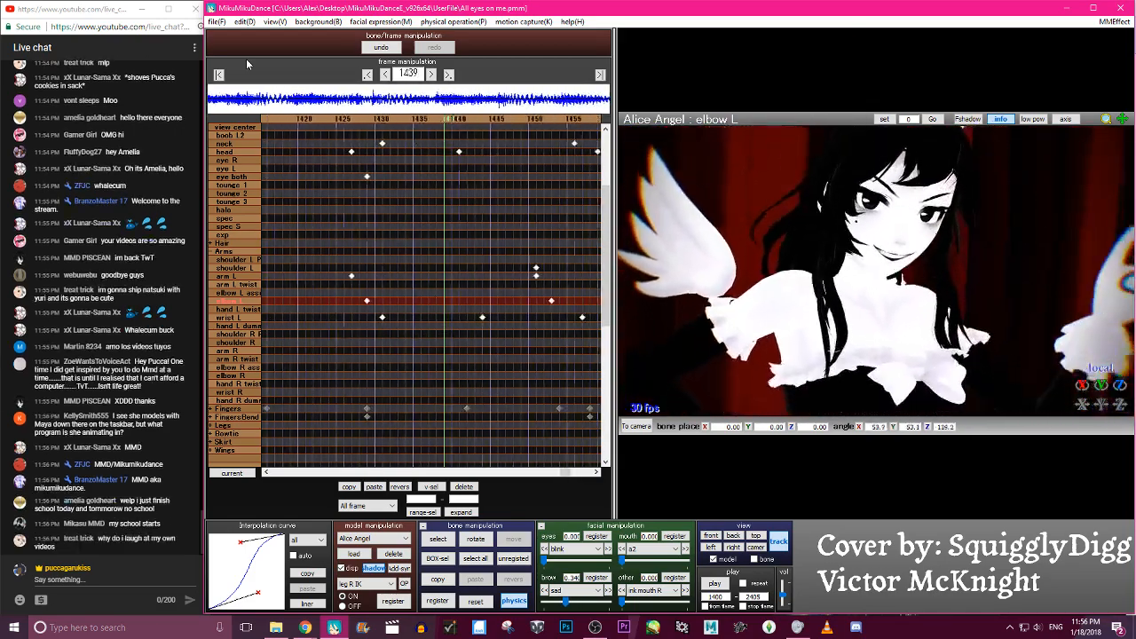
pyautogui.press('Right')
pyautogui.press('Right')
pyautogui.press('Right')
pyautogui.press('Right')
pyautogui.press('Right')
pyautogui.press('Right')
pyautogui.press('Right')
pyautogui.press('Right')
pyautogui.press('Right')
pyautogui.press('Right')
pyautogui.press('Right')
pyautogui.press('Right')
pyautogui.press('Right')
pyautogui.press('Right')
pyautogui.press('Right')
pyautogui.press('Right')
pyautogui.press('Right')
pyautogui.press('Right')
pyautogui.press('Right')
pyautogui.press('Right')
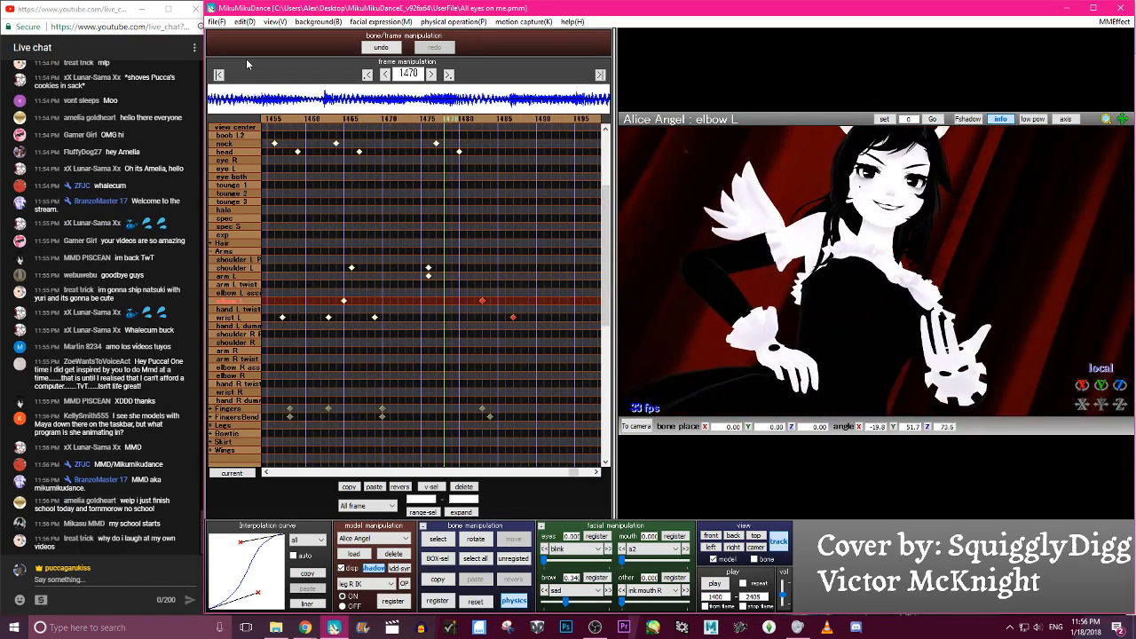
# Step back to frame 1437 and forward again to frame 1456 to recheck the movement in between
pyautogui.press('Left')
pyautogui.press('Left')
pyautogui.press('Left')
pyautogui.press('Left')
pyautogui.press('Left')
pyautogui.press('Left')
pyautogui.press('Left')
pyautogui.press('Left')
pyautogui.press('Left')
pyautogui.press('Left')
pyautogui.press('Left')
pyautogui.press('Left')
pyautogui.press('Left')
pyautogui.press('Left')
pyautogui.press('Left')
pyautogui.press('Left')
pyautogui.press('Left')
pyautogui.press('Left')
pyautogui.press('Left')
pyautogui.press('Left')
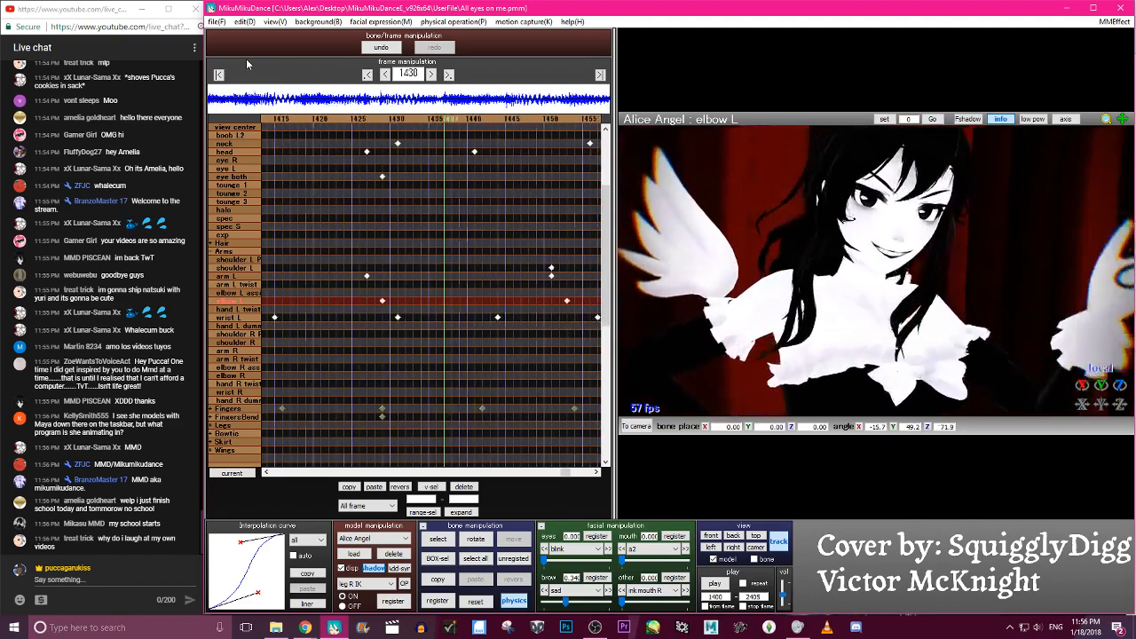
pyautogui.press('Right')
pyautogui.press('Right')
pyautogui.press('Right')
pyautogui.press('Right')
pyautogui.press('Right')
pyautogui.press('Right')
pyautogui.press('Right')
pyautogui.press('Right')
pyautogui.press('Right')
pyautogui.press('Right')
pyautogui.press('Right')
pyautogui.press('Right')
pyautogui.press('Right')
pyautogui.press('Right')
pyautogui.press('Right')
pyautogui.press('Right')
pyautogui.press('Right')
pyautogui.press('Right')
pyautogui.press('Right')
pyautogui.press('Right')
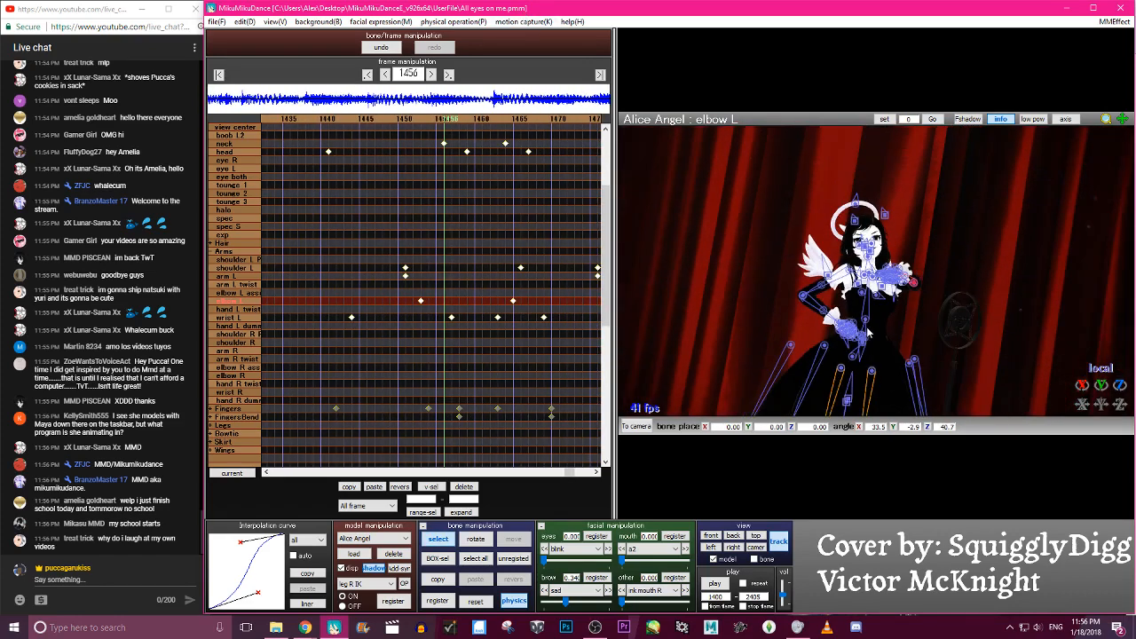
# Select the body U2 bone and collapse the Arms bone group in the timeline
pyautogui.scroll(5, 386, 219)
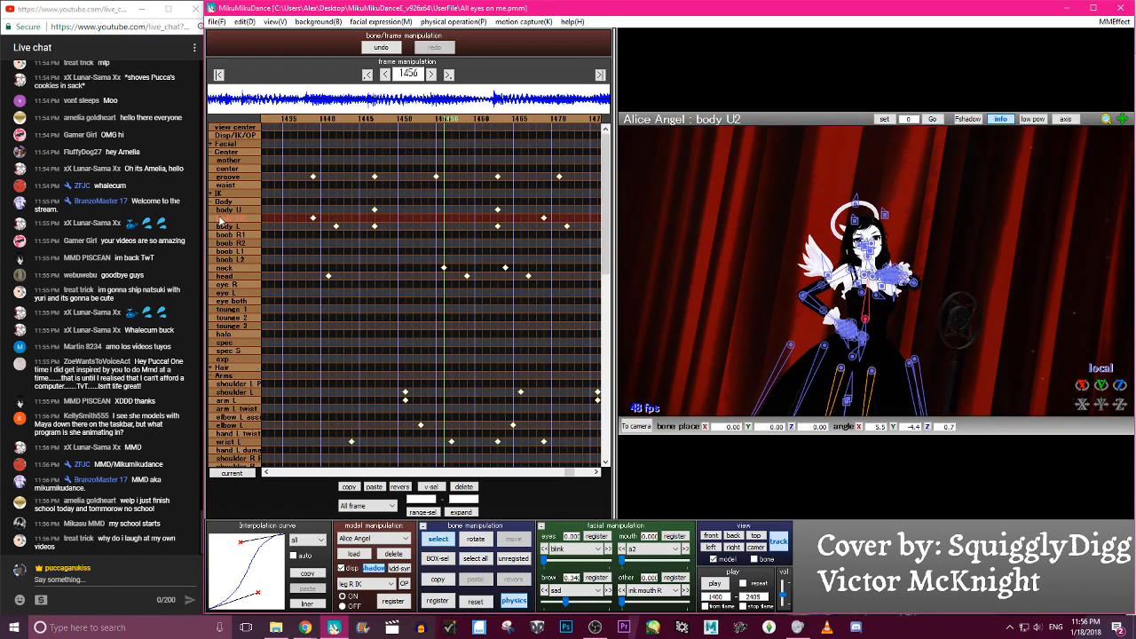
pyautogui.click(211, 376)
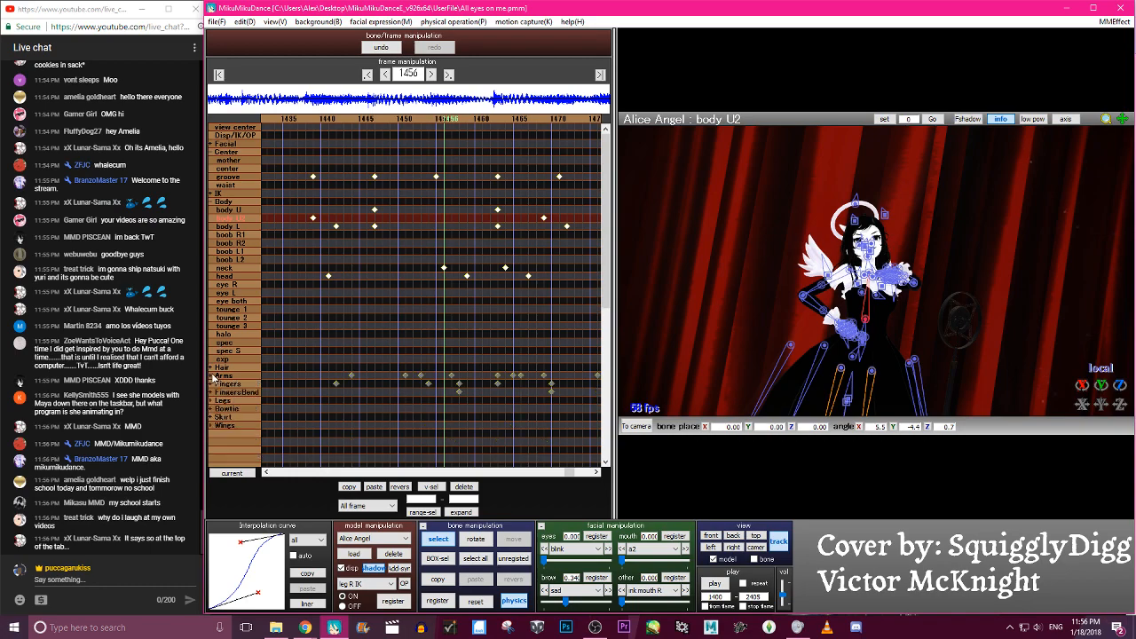
# Step backward from frame 1456 and forward to frame 1460 to examine the body and arm motion from the wider view
pyautogui.press('Left')
pyautogui.press('Left')
pyautogui.press('Left')
pyautogui.press('Left')
pyautogui.press('Left')
pyautogui.press('Left')
pyautogui.press('Left')
pyautogui.press('Left')
pyautogui.press('Left')
pyautogui.press('Left')
pyautogui.press('Left')
pyautogui.press('Left')
pyautogui.press('Left')
pyautogui.press('Left')
pyautogui.press('Left')
pyautogui.press('Left')
pyautogui.press('Left')
pyautogui.press('Right')
pyautogui.press('Right')
pyautogui.press('Right')
pyautogui.press('Right')
pyautogui.press('Right')
pyautogui.press('Right')
pyautogui.press('Right')
pyautogui.press('Right')
pyautogui.press('Right')
pyautogui.press('Right')
pyautogui.press('Right')
pyautogui.press('Right')
pyautogui.press('Right')
pyautogui.press('Right')
pyautogui.press('Right')
pyautogui.press('Right')
pyautogui.press('Right')
pyautogui.press('Right')
pyautogui.press('Right')
pyautogui.press('Right')
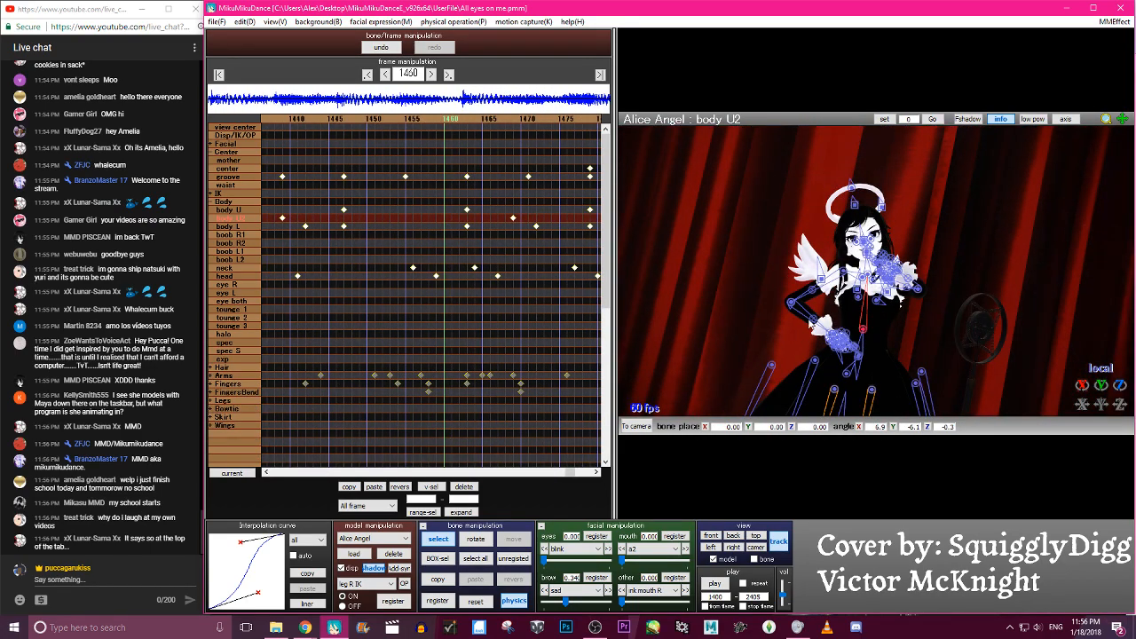
# Step back from frame 1460 to 1446 and forward to frame 1470 to examine the body and arm motion up close
pyautogui.press('Left')
pyautogui.press('Left')
pyautogui.press('Left')
pyautogui.press('Left')
pyautogui.press('Left')
pyautogui.press('Left')
pyautogui.press('Left')
pyautogui.press('Left')
pyautogui.press('Left')
pyautogui.press('Left')
pyautogui.press('Left')
pyautogui.press('Left')
pyautogui.press('Left')
pyautogui.press('Left')
pyautogui.press('Left')
pyautogui.press('Left')
pyautogui.press('Left')
pyautogui.press('Left')
pyautogui.press('Left')
pyautogui.press('Left')
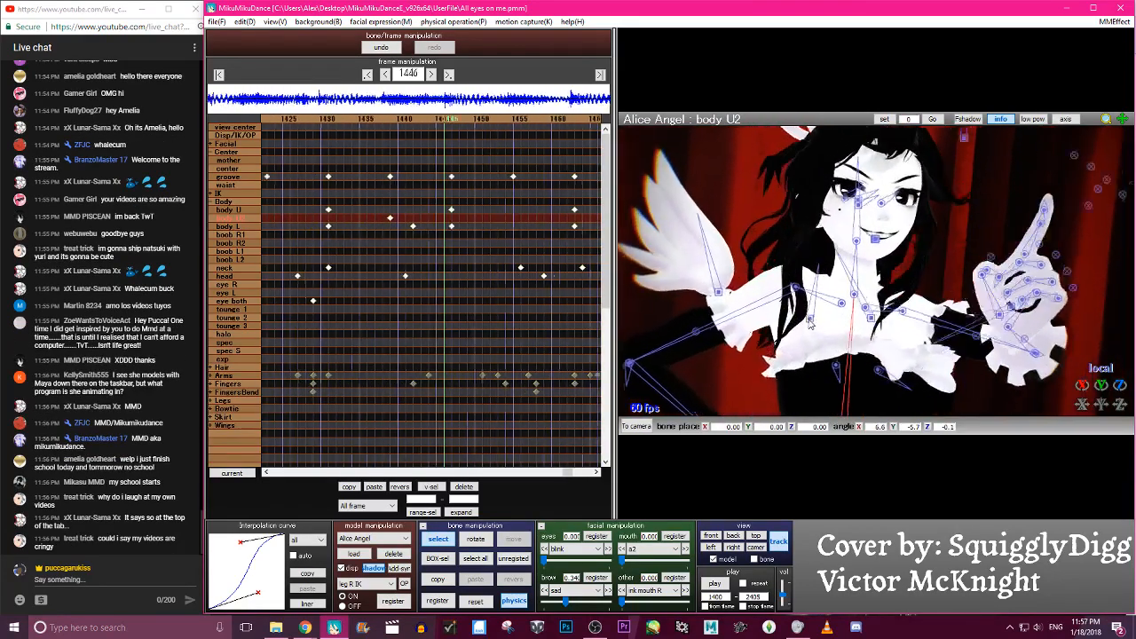
pyautogui.press('Right')
pyautogui.press('Right')
pyautogui.press('Right')
pyautogui.press('Right')
pyautogui.press('Right')
pyautogui.press('Right')
pyautogui.press('Right')
pyautogui.press('Right')
pyautogui.press('Right')
pyautogui.press('Right')
pyautogui.press('Right')
pyautogui.press('Right')
pyautogui.press('Right')
pyautogui.press('Right')
pyautogui.press('Right')
pyautogui.press('Right')
pyautogui.press('Right')
pyautogui.press('Right')
pyautogui.press('Right')
pyautogui.press('Right')
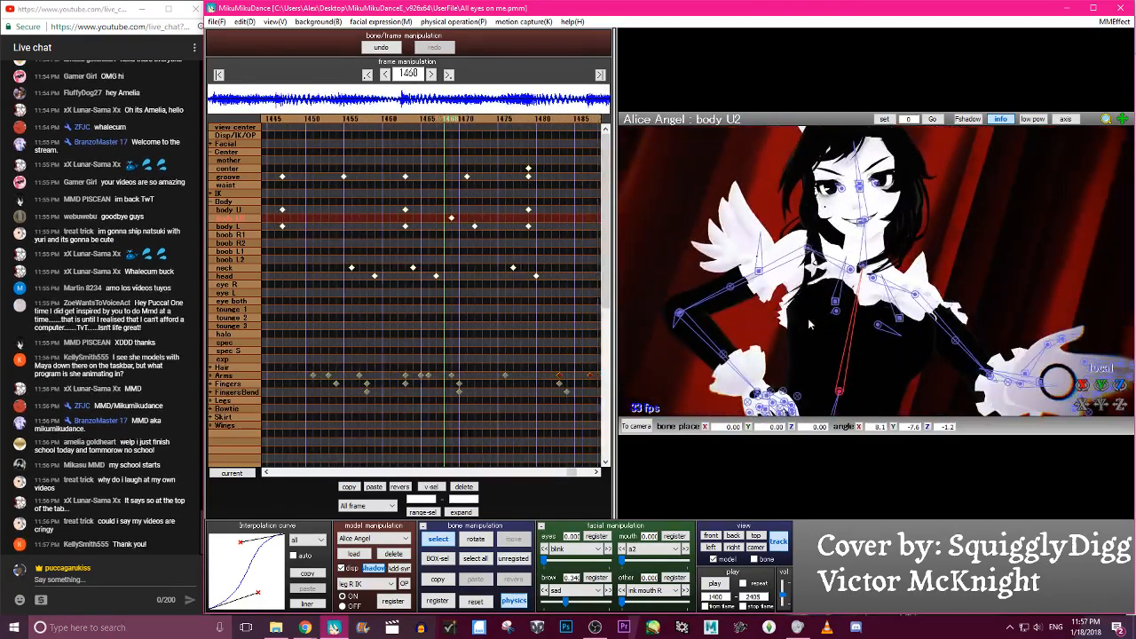
pyautogui.press('Right')
pyautogui.press('Right')
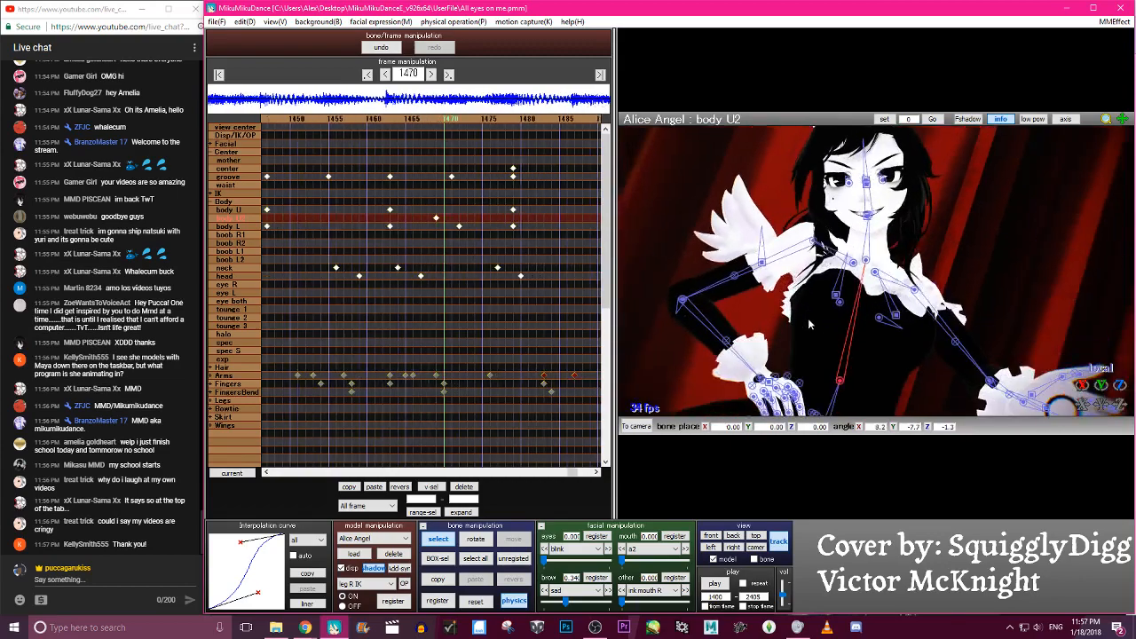
# Rotate the body U2 bone at frame 1457 and register the new pose
pyautogui.press('Left')
pyautogui.press('Left')
pyautogui.press('Left')
pyautogui.press('Left')
pyautogui.press('Left')
pyautogui.press('Left')
pyautogui.press('Left')
pyautogui.press('Left')
pyautogui.press('Left')
pyautogui.press('Left')
pyautogui.press('Left')
pyautogui.press('Left')
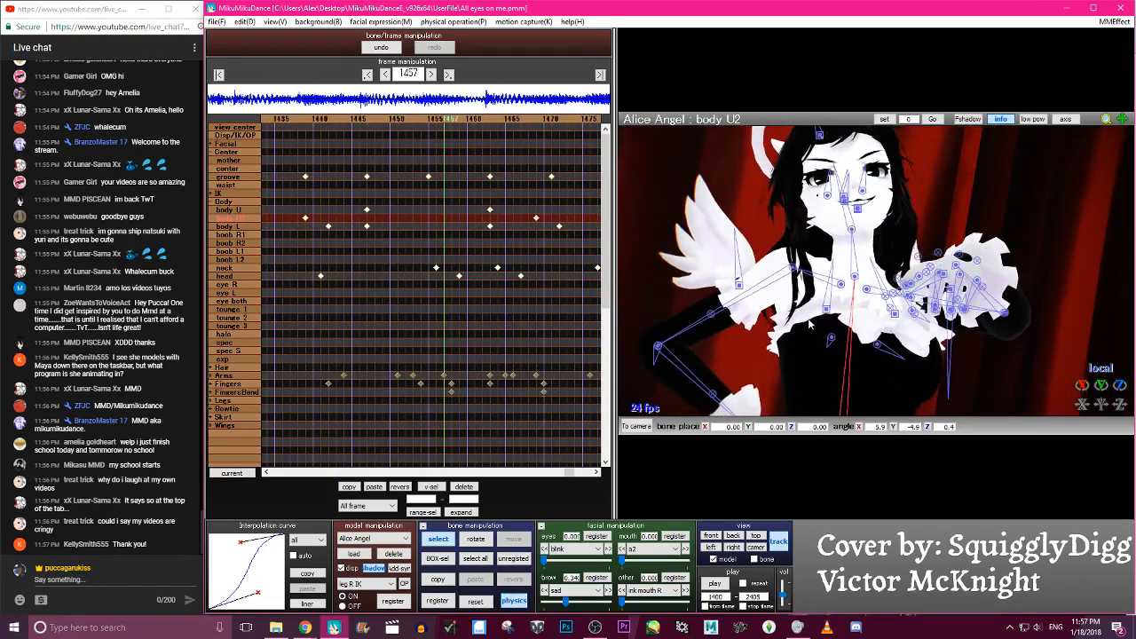
pyautogui.press('x')
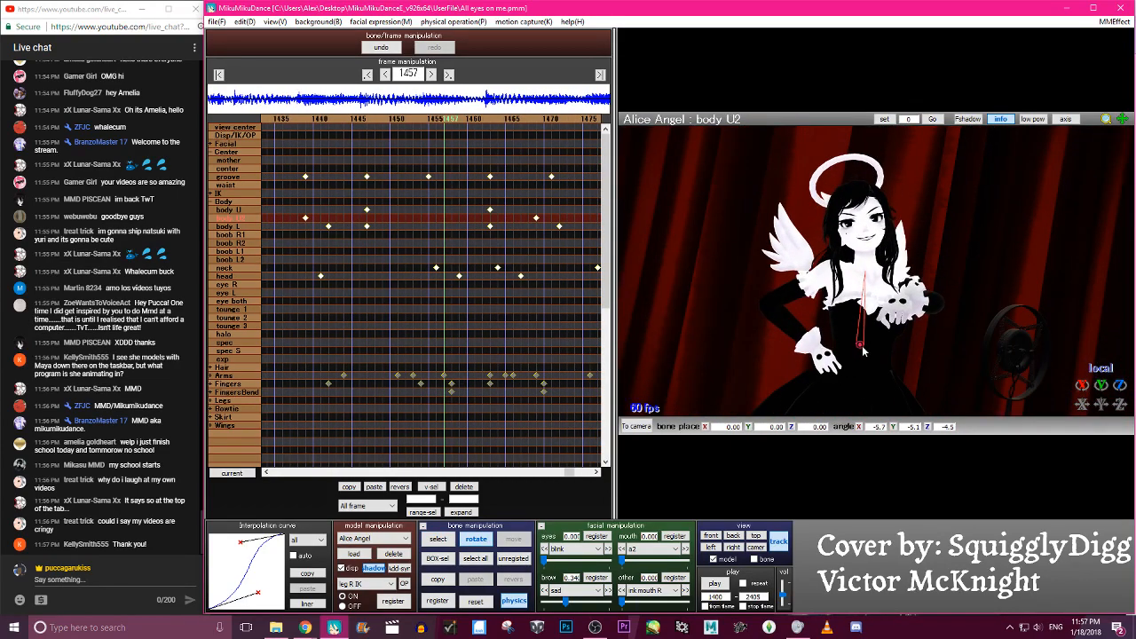
# Step back to frame 1435 and forward to frame 1491 to check how the new upper-body pose plays
pyautogui.press('Left')
pyautogui.press('Left')
pyautogui.press('Left')
pyautogui.press('Left')
pyautogui.press('Left')
pyautogui.press('Left')
pyautogui.press('Left')
pyautogui.press('Left')
pyautogui.press('Left')
pyautogui.press('Left')
pyautogui.press('Left')
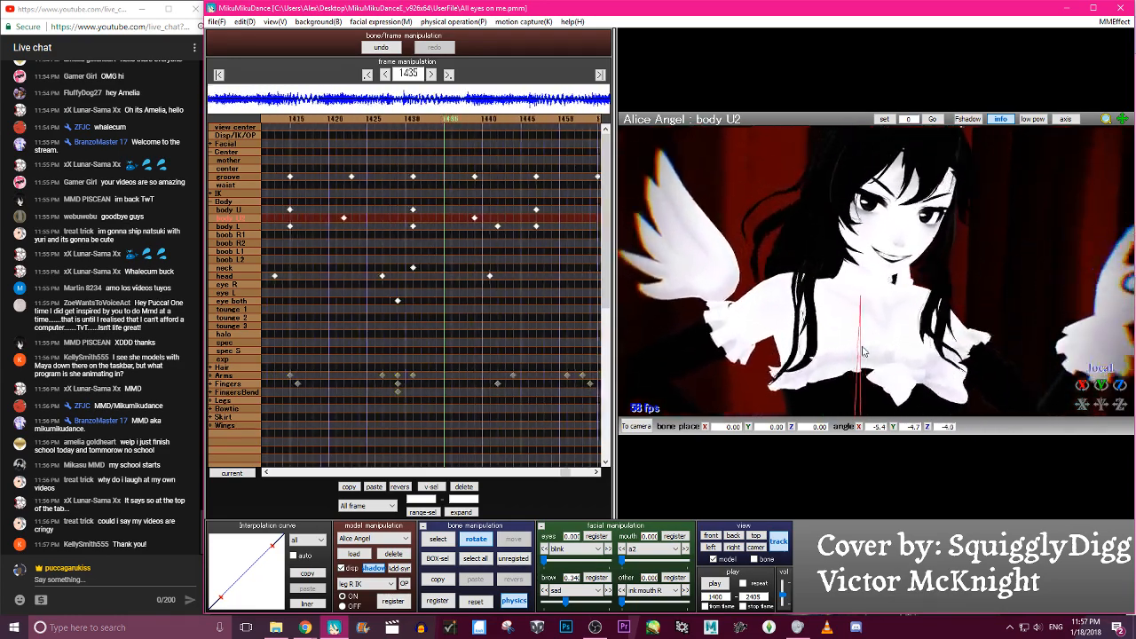
pyautogui.press('Right')
pyautogui.press('Right')
pyautogui.press('Right')
pyautogui.press('Right')
pyautogui.press('Right')
pyautogui.press('Right')
pyautogui.press('Right')
pyautogui.press('Right')
pyautogui.press('Right')
pyautogui.press('Right')
pyautogui.press('Right')
pyautogui.press('Right')
pyautogui.press('Right')
pyautogui.press('Right')
pyautogui.press('Right')
pyautogui.press('Right')
pyautogui.press('Right')
pyautogui.press('Right')
pyautogui.press('Right')
pyautogui.press('Right')
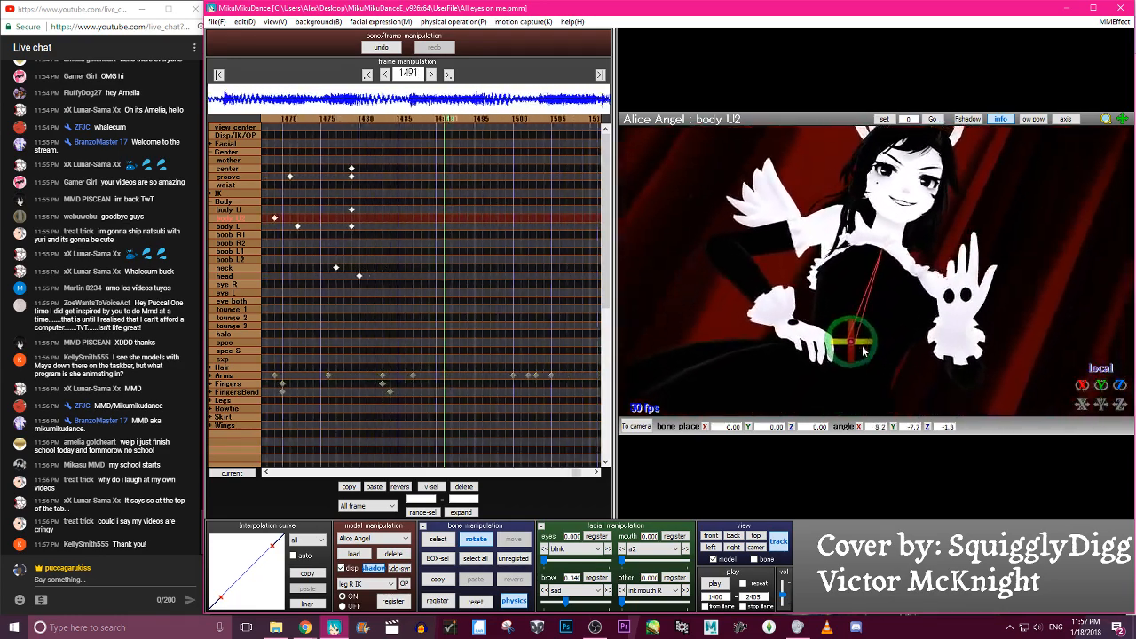
# Step back to frame 1448 and forward again to frame 1483 to recheck the upper-body movement
pyautogui.press('Left')
pyautogui.press('Left')
pyautogui.press('Left')
pyautogui.press('Left')
pyautogui.press('Left')
pyautogui.press('Left')
pyautogui.press('Left')
pyautogui.press('Left')
pyautogui.press('Left')
pyautogui.press('Left')
pyautogui.press('Left')
pyautogui.press('Left')
pyautogui.press('Left')
pyautogui.press('Left')
pyautogui.press('Left')
pyautogui.press('Left')
pyautogui.press('Left')
pyautogui.press('Left')
pyautogui.press('Left')
pyautogui.press('Left')
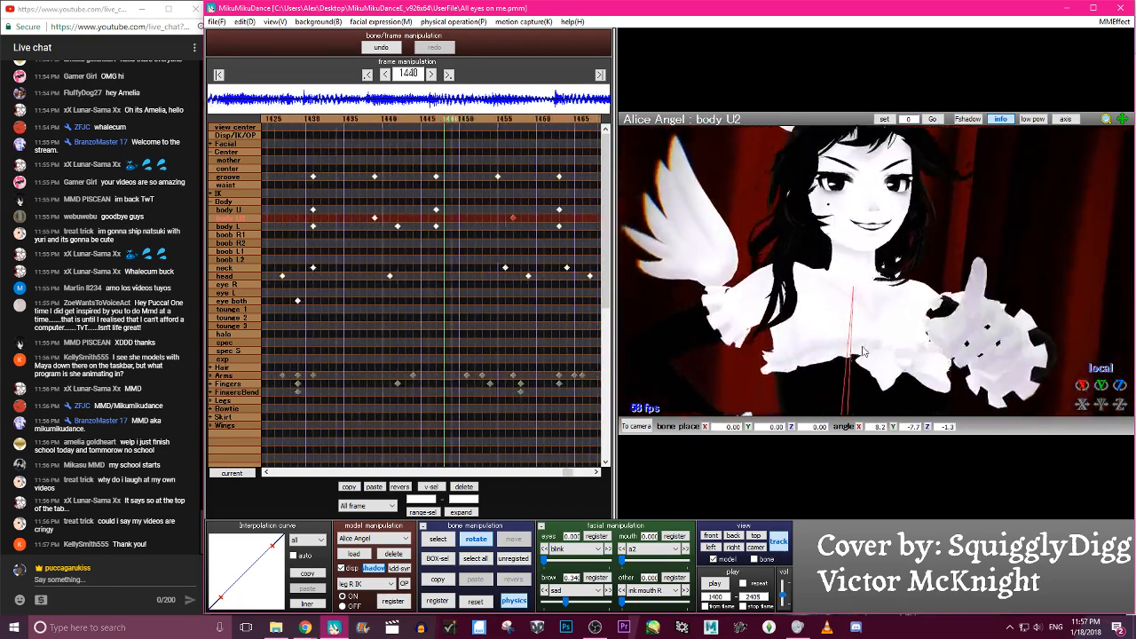
pyautogui.press('Right')
pyautogui.press('Right')
pyautogui.press('Right')
pyautogui.press('Right')
pyautogui.press('Right')
pyautogui.press('Right')
pyautogui.press('Right')
pyautogui.press('Right')
pyautogui.press('Right')
pyautogui.press('Right')
pyautogui.press('Right')
pyautogui.press('Right')
pyautogui.press('Right')
pyautogui.press('Right')
pyautogui.press('Right')
pyautogui.press('Right')
pyautogui.press('Right')
pyautogui.press('Right')
pyautogui.press('Right')
pyautogui.press('Right')
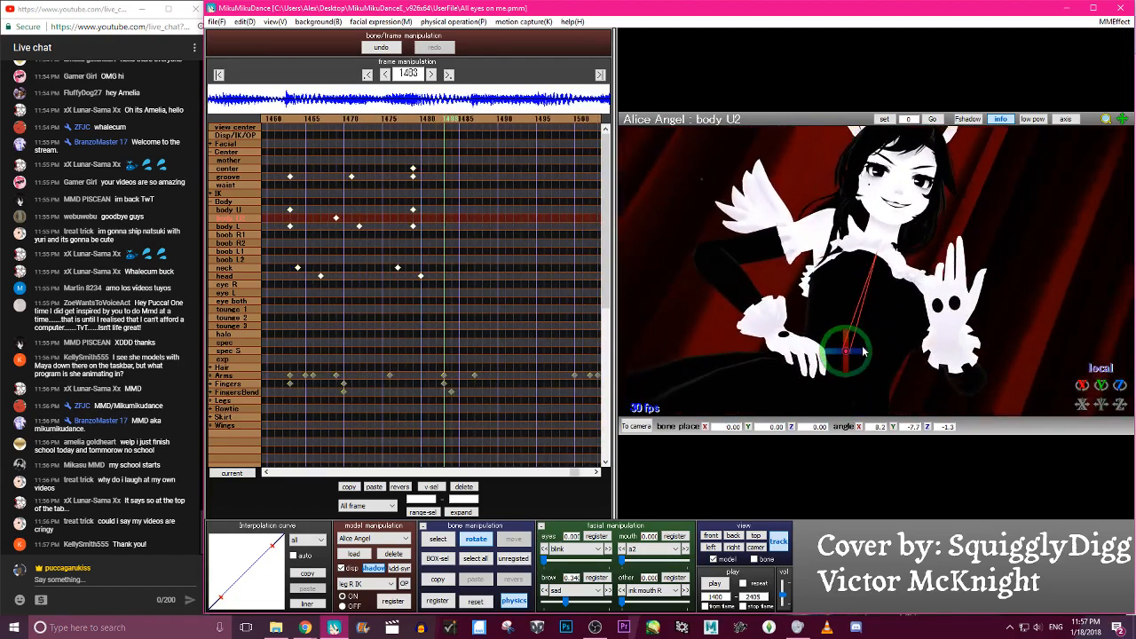
# Move the body U2 keyframe from frame 1457 to 1460 and give it an eased S-shaped interpolation curve
pyautogui.press('Left')
pyautogui.press('Left')
pyautogui.press('Left')
pyautogui.press('Left')
pyautogui.press('Left')
pyautogui.press('Left')
pyautogui.press('Left')
pyautogui.press('Left')
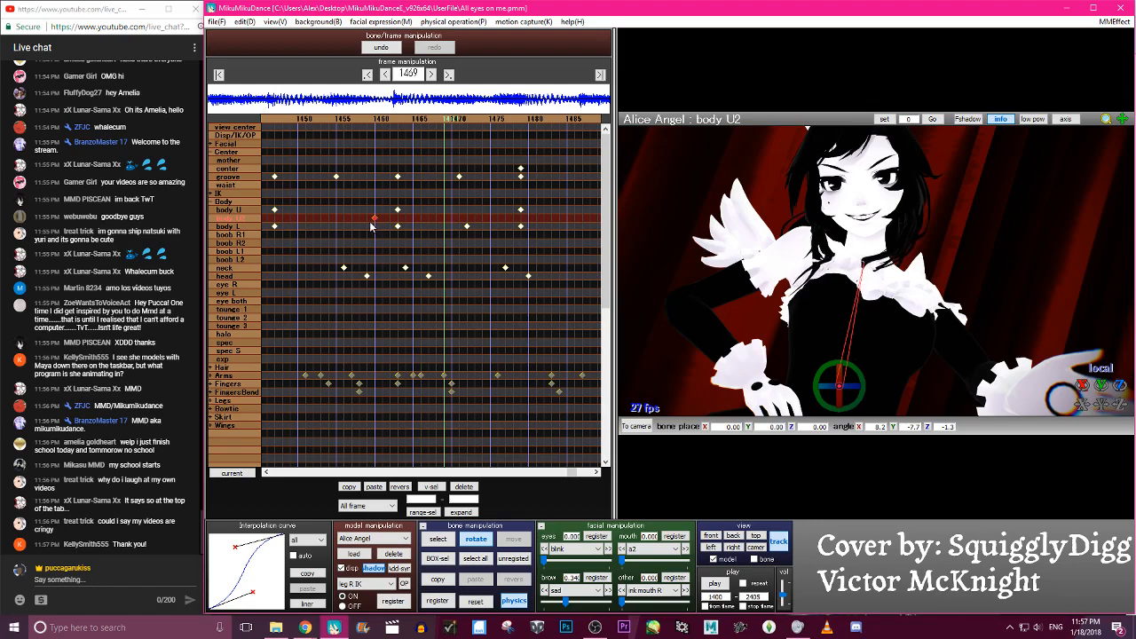
# Step back from frame 1469 to frame 1457 to review the retimed body U2 motion
pyautogui.press('Left')
pyautogui.press('Left')
pyautogui.press('Left')
pyautogui.press('Left')
pyautogui.press('Left')
pyautogui.press('Left')
pyautogui.press('Left')
pyautogui.press('Left')
pyautogui.press('Left')
pyautogui.press('Left')
pyautogui.press('Left')
pyautogui.press('Left')
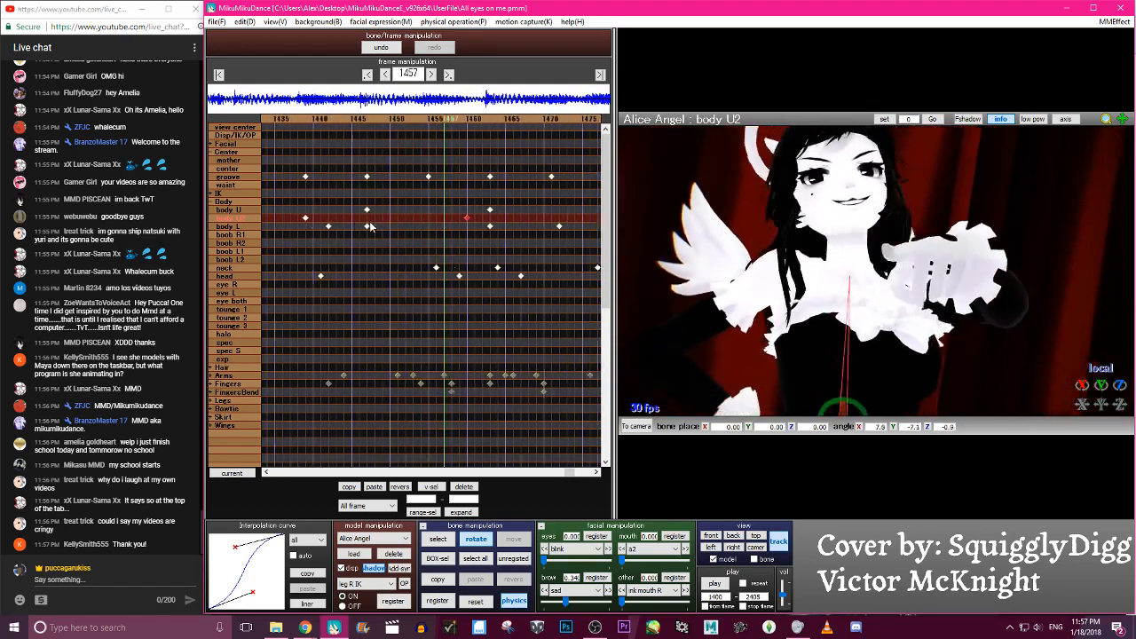
# Step forward from frame 1457 to frame 1476 to review the retimed body U2 motion
pyautogui.press('Right')
pyautogui.press('Right')
pyautogui.press('Right')
pyautogui.press('Right')
pyautogui.press('Right')
pyautogui.press('Right')
pyautogui.press('Right')
pyautogui.press('Right')
pyautogui.press('Right')
pyautogui.press('Right')
pyautogui.press('Right')
pyautogui.press('Right')
pyautogui.press('Right')
pyautogui.press('Right')
pyautogui.press('Right')
pyautogui.press('Right')
pyautogui.press('Right')
pyautogui.press('Right')
pyautogui.press('Right')
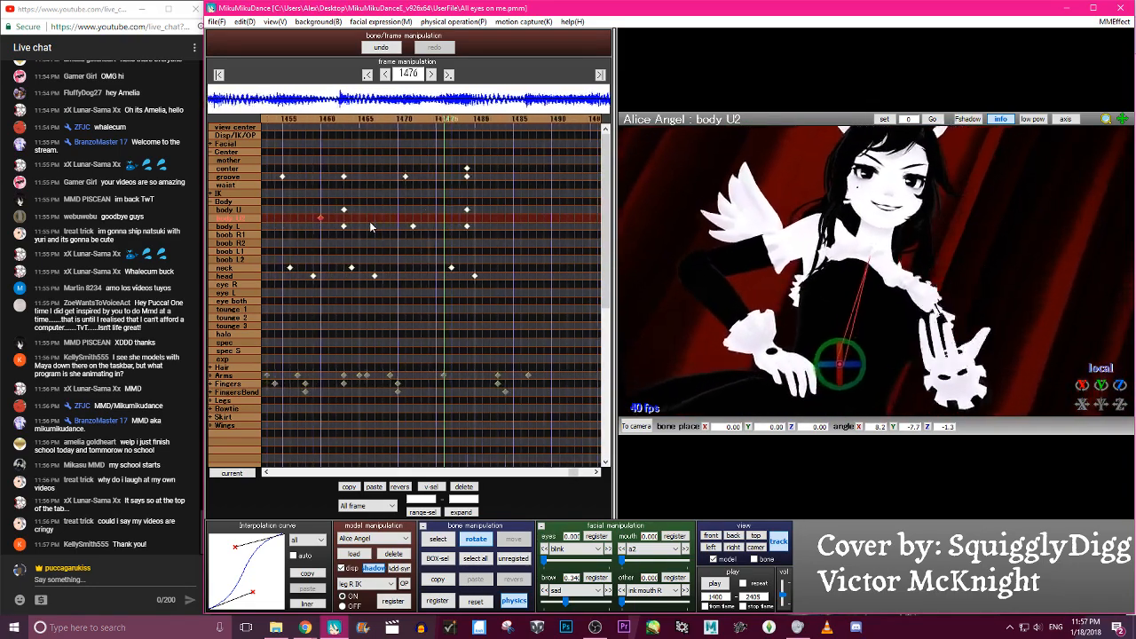
# Move the neck keyframe from frame 1456 to 1452 and the head keyframe from frame 1459 to 1455
pyautogui.press('Left')
pyautogui.press('Left')
pyautogui.press('Left')
pyautogui.press('Left')
pyautogui.press('Left')
pyautogui.press('Left')
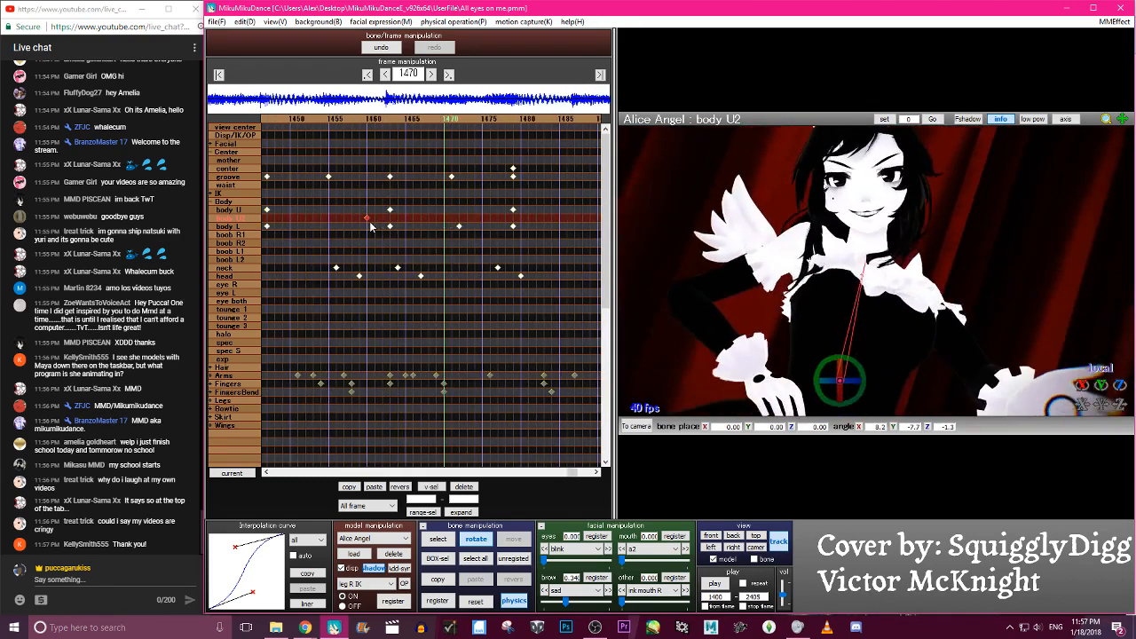
pyautogui.press('Left')
pyautogui.press('Left')
pyautogui.press('Left')
pyautogui.press('Left')
pyautogui.press('Left')
pyautogui.press('Left')
pyautogui.press('Left')
pyautogui.press('Left')
pyautogui.press('Left')
pyautogui.press('Left')
pyautogui.press('Left')
pyautogui.press('Left')
pyautogui.press('Left')
pyautogui.press('Left')
pyautogui.press('Left')
pyautogui.press('Left')
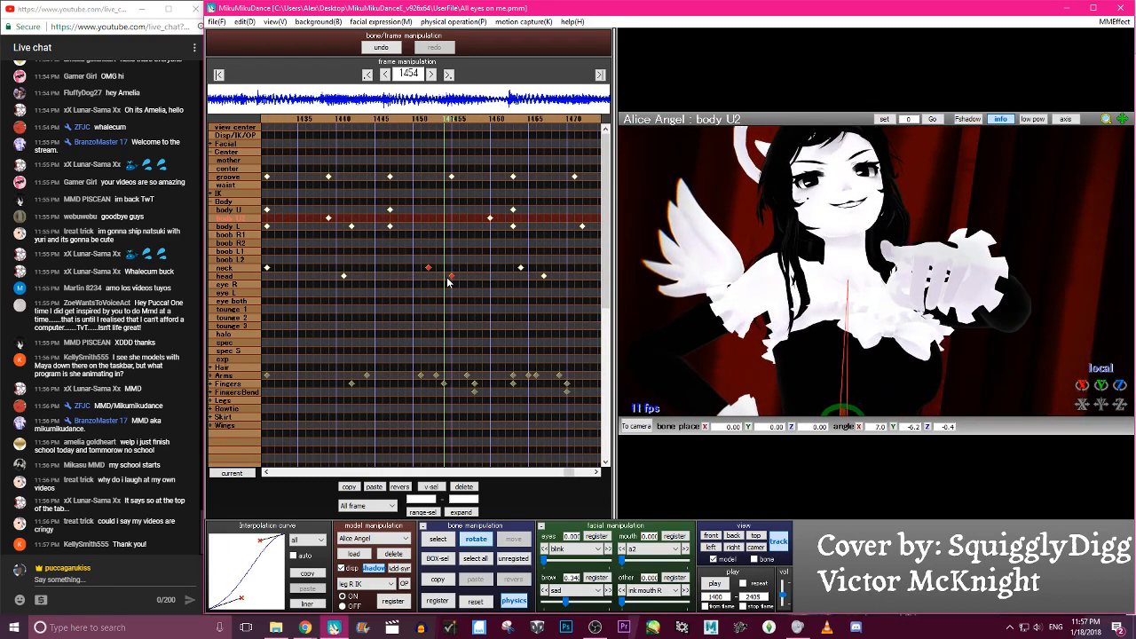
# Step forward from frame 1454 to frame 1474 to check the retimed neck and head movement
pyautogui.press('Right')
pyautogui.press('Right')
pyautogui.press('Right')
pyautogui.press('Right')
pyautogui.press('Right')
pyautogui.press('Right')
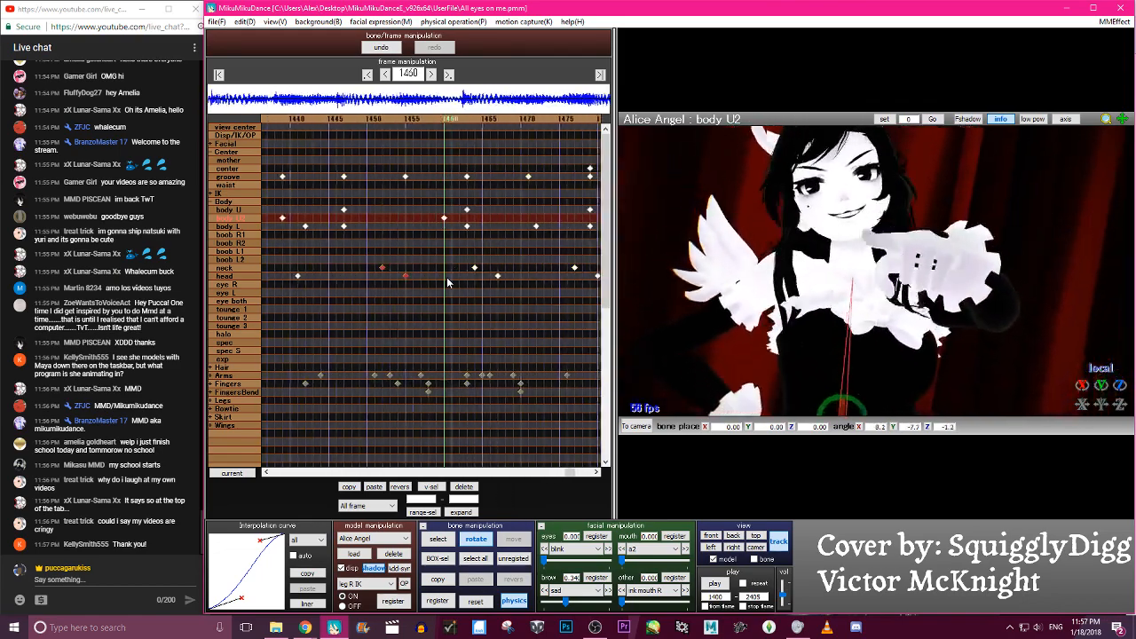
pyautogui.press('Right')
pyautogui.press('Right')
pyautogui.press('Right')
pyautogui.press('Right')
pyautogui.press('Right')
pyautogui.press('Right')
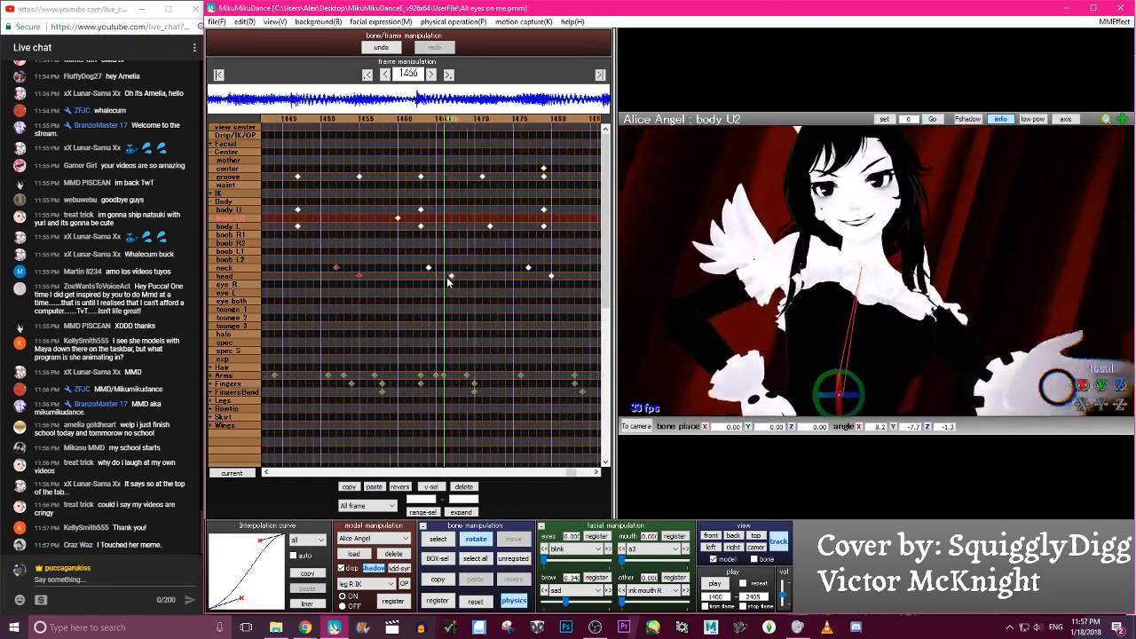
pyautogui.press('Right')
pyautogui.press('Right')
pyautogui.press('Right')
pyautogui.press('Right')
pyautogui.press('Right')
pyautogui.press('Right')
pyautogui.press('Right')
pyautogui.press('Right')
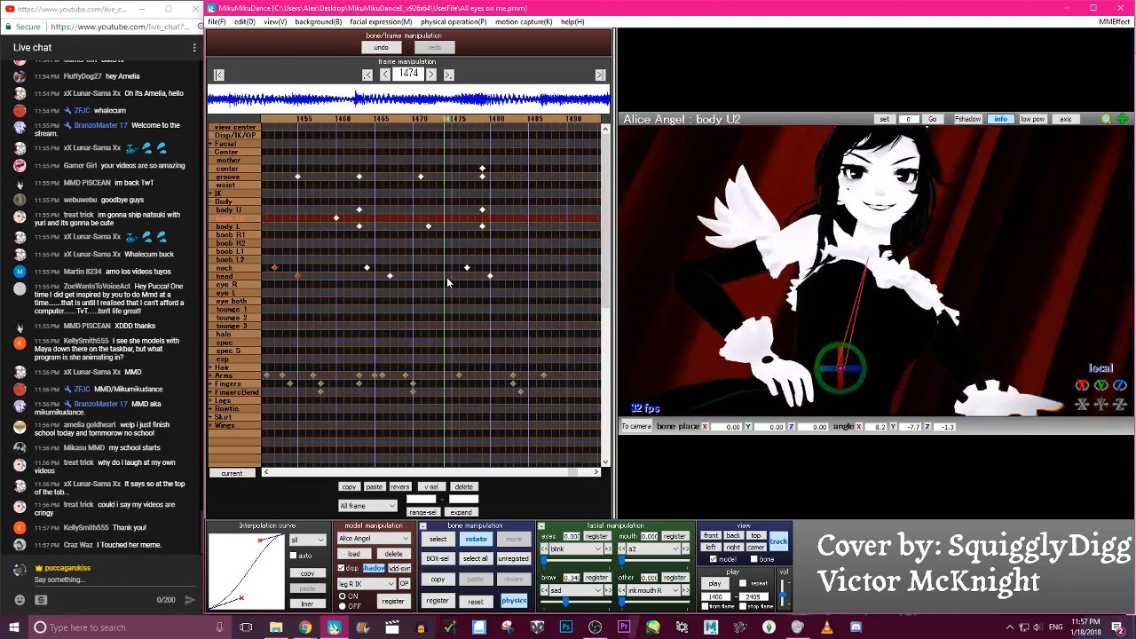
# Rotate the body U2 bone slightly at frame 1451 and register the pose as a new keyframe
pyautogui.press('Left')
pyautogui.press('Left')
pyautogui.press('Left')
pyautogui.press('Left')
pyautogui.press('Left')
pyautogui.press('Left')
pyautogui.press('Left')
pyautogui.press('Left')
pyautogui.press('Left')
pyautogui.press('Left')
pyautogui.press('Left')
pyautogui.press('Left')
pyautogui.press('Left')
pyautogui.press('Left')
pyautogui.press('Left')
pyautogui.press('Left')
pyautogui.press('Left')
pyautogui.press('Left')
pyautogui.press('Left')
pyautogui.press('Left')
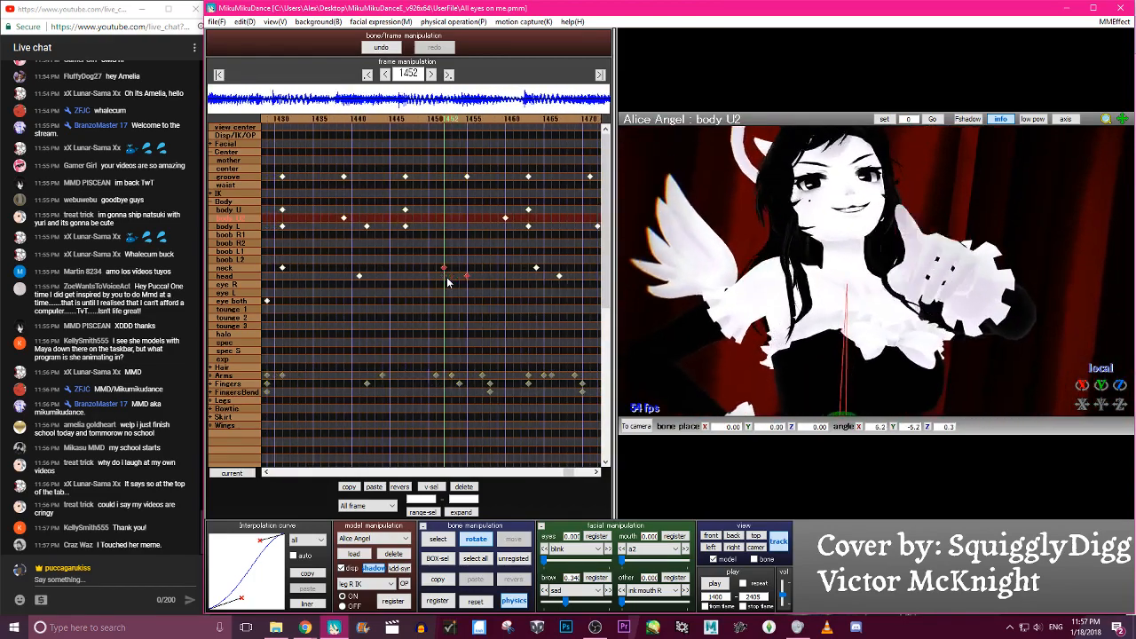
pyautogui.press('Left')
pyautogui.scroll(-3, 900, 356)
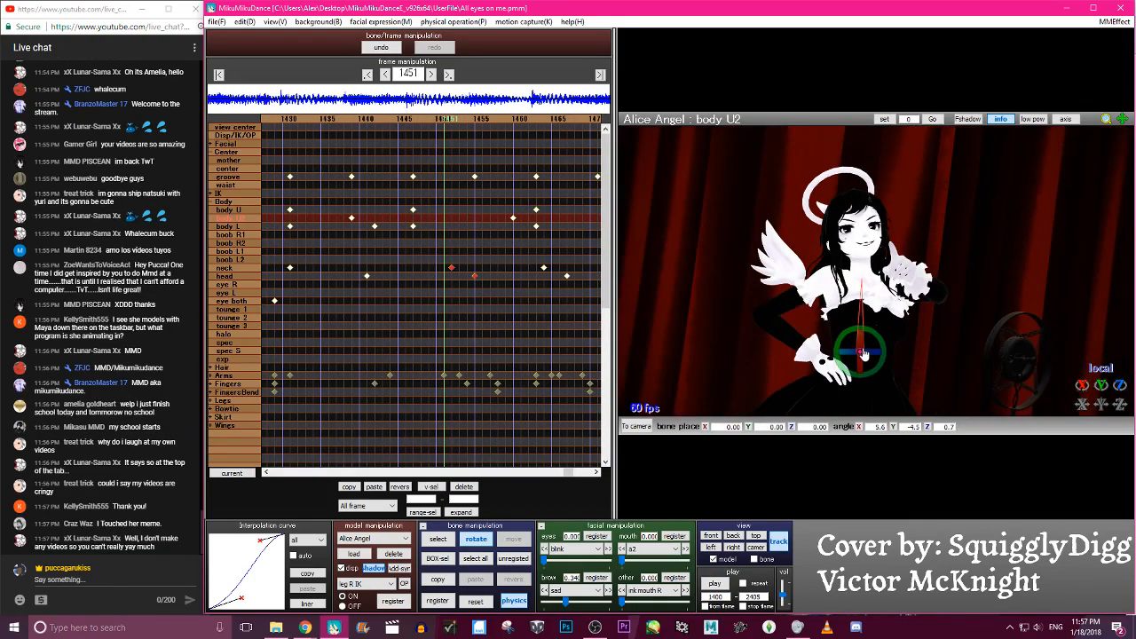
pyautogui.moveTo(864, 353); pyautogui.dragTo(861, 365)
# Step back to frame 1441 and forward to frame 1457 to check the new body U2 pose in motion
pyautogui.press('Left')
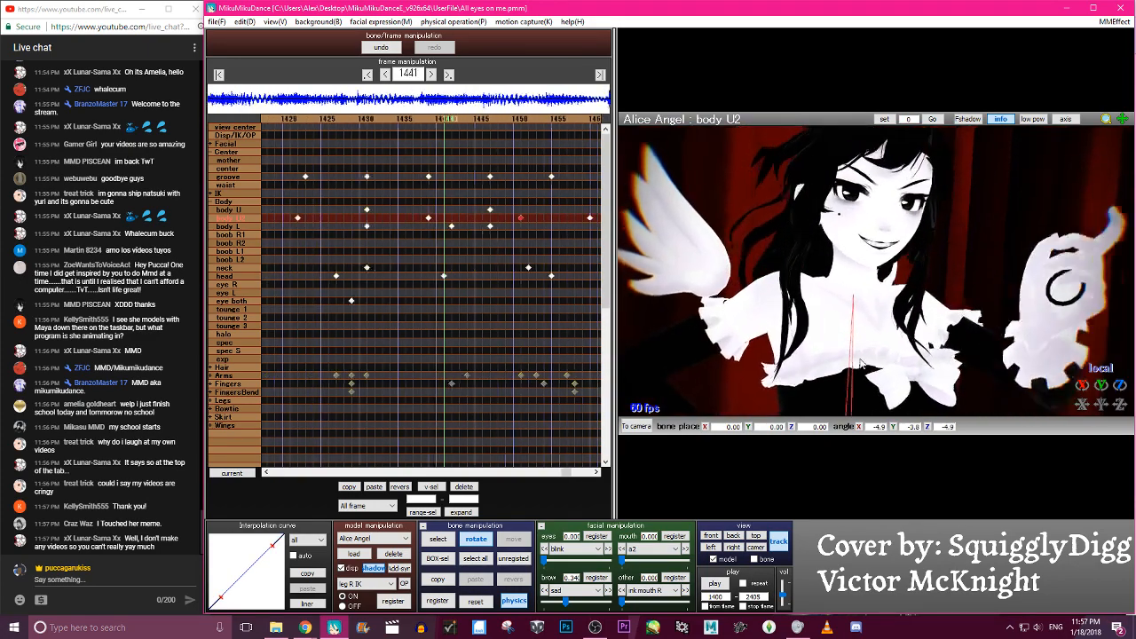
pyautogui.press('Right')
pyautogui.press('Right')
pyautogui.press('Right')
pyautogui.press('Right')
pyautogui.press('Right')
pyautogui.press('Right')
pyautogui.press('Right')
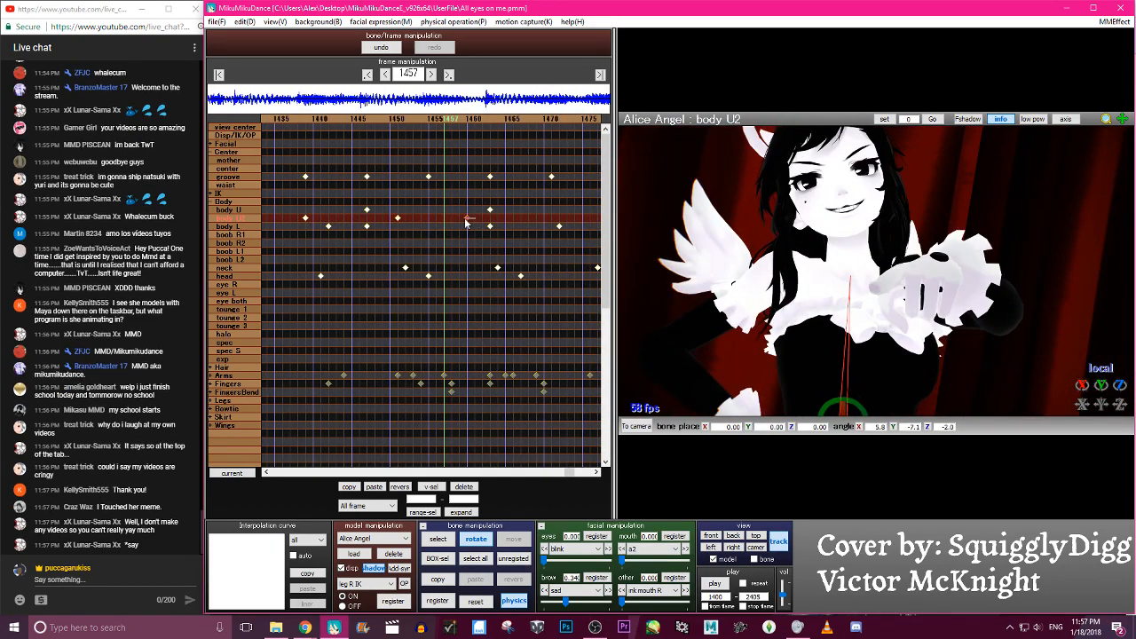
# Move the body U2 keyframes from frames 1451 and 1460 to 1457 and 1472, and register an adjusted body U2 rotation at 1457
pyautogui.moveTo(466, 223); pyautogui.dragTo(444, 224)
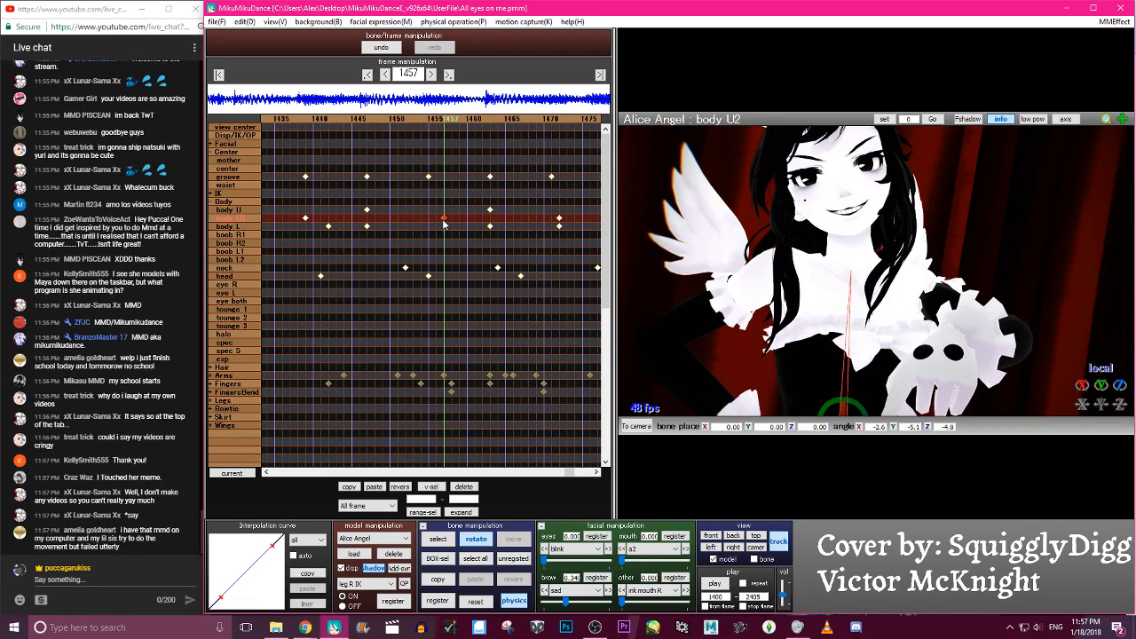
pyautogui.click(729, 535)
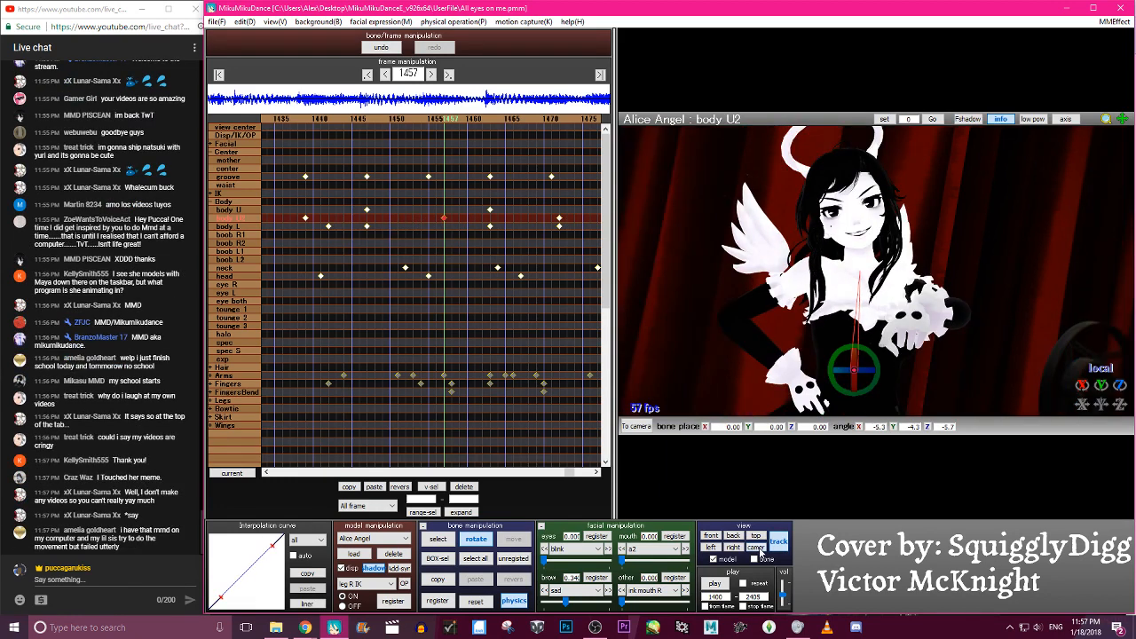
pyautogui.click(757, 549)
pyautogui.moveTo(846, 414); pyautogui.dragTo(846, 411)
# Step back a few frames and forward to frame 1466 to review the adjusted body U2 movement
pyautogui.press('Left')
pyautogui.press('Left')
pyautogui.press('Left')
pyautogui.press('Left')
pyautogui.press('Left')
pyautogui.press('Left')
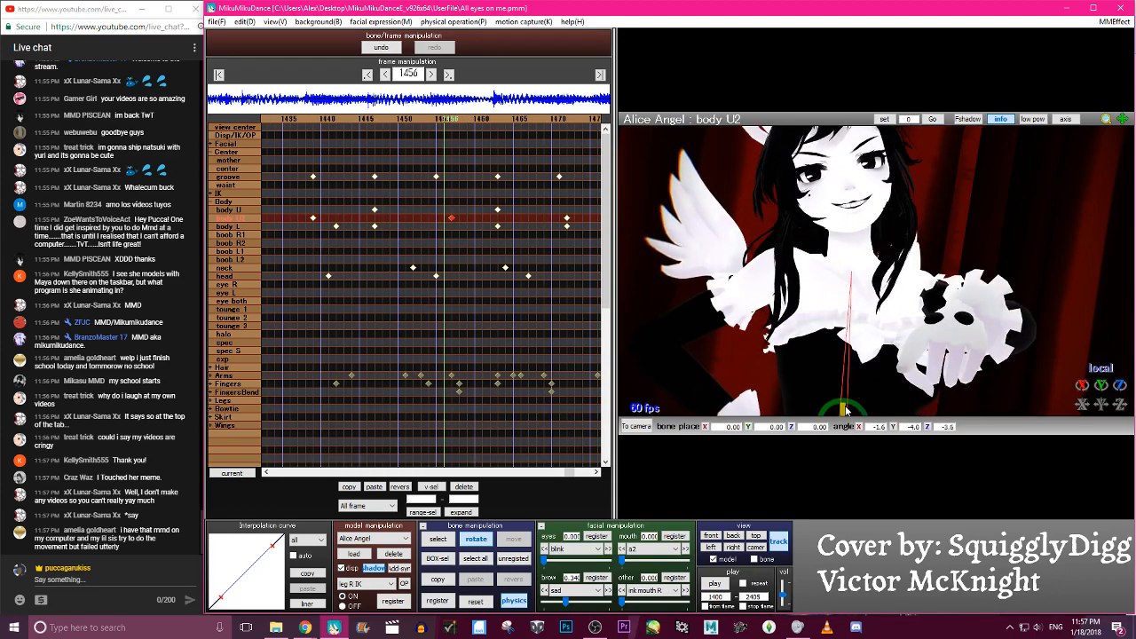
pyautogui.press('Right')
pyautogui.press('Right')
pyautogui.press('Right')
pyautogui.press('Right')
pyautogui.press('Right')
pyautogui.press('Right')
pyautogui.press('Right')
pyautogui.press('Right')
pyautogui.press('Right')
pyautogui.press('Right')
pyautogui.press('Right')
pyautogui.press('Right')
pyautogui.press('Right')
pyautogui.press('Right')
pyautogui.press('Right')
pyautogui.press('Right')
pyautogui.press('Right')
pyautogui.press('Right')
pyautogui.press('Right')
pyautogui.press('Right')
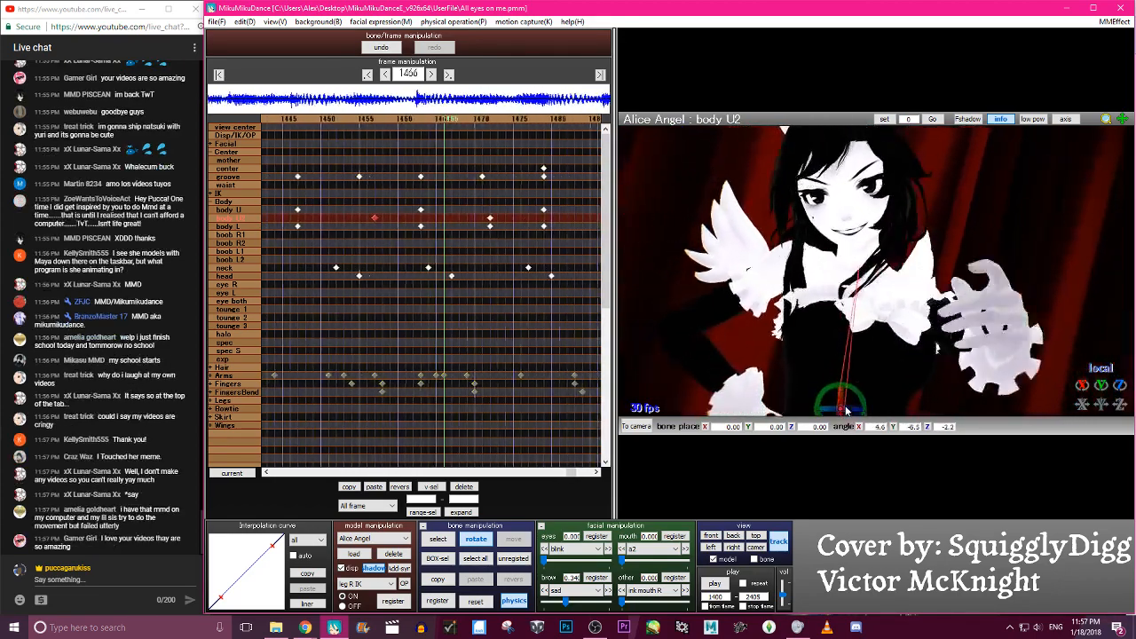
# Ease the body U2 keyframe at frame 1457 with an S-shaped interpolation curve and step back to frame 1422
pyautogui.press('Left')
pyautogui.press('Left')
pyautogui.press('Left')
pyautogui.press('Left')
pyautogui.press('Left')
pyautogui.press('Left')
pyautogui.press('Left')
pyautogui.press('Left')
pyautogui.press('Left')
pyautogui.press('Left')
pyautogui.press('Left')
pyautogui.press('Left')
pyautogui.press('Left')
pyautogui.press('Left')
pyautogui.press('Left')
pyautogui.press('Left')
pyautogui.press('Left')
pyautogui.press('Left')
pyautogui.press('Left')
pyautogui.press('Left')
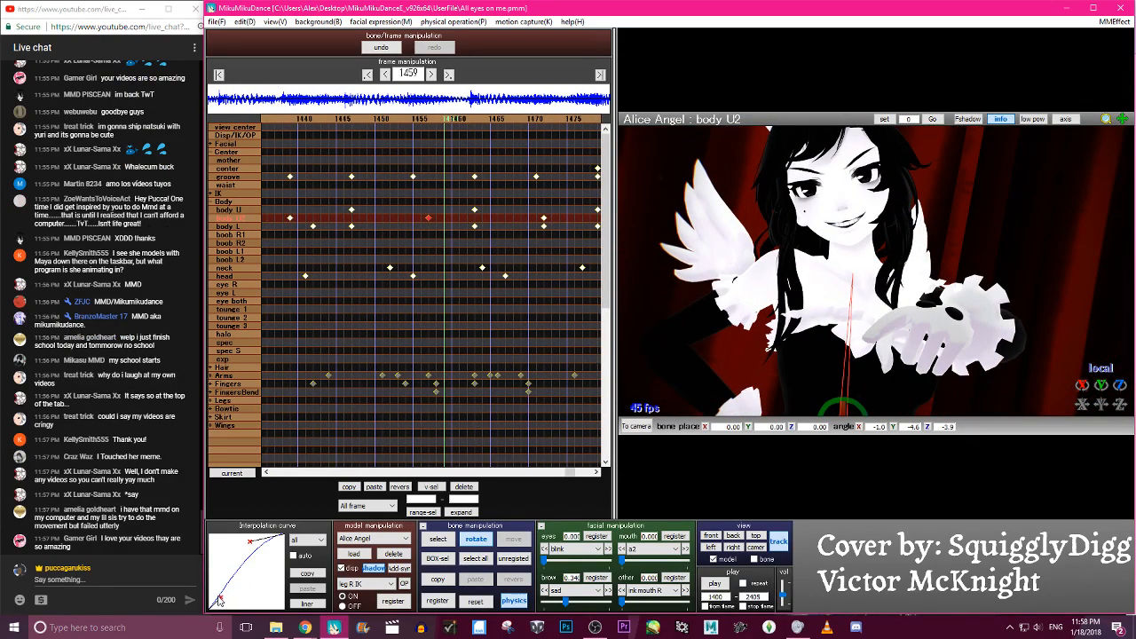
pyautogui.press('Left')
pyautogui.press('Left')
pyautogui.press('Left')
pyautogui.press('Left')
pyautogui.press('Left')
pyautogui.press('Left')
pyautogui.press('Left')
pyautogui.press('Left')
pyautogui.press('Left')
pyautogui.press('Left')
pyautogui.press('Left')
pyautogui.press('Left')
pyautogui.press('Left')
pyautogui.press('Left')
pyautogui.press('Left')
pyautogui.press('Left')
pyautogui.press('Left')
pyautogui.press('Left')
pyautogui.press('Left')
pyautogui.press('Left')
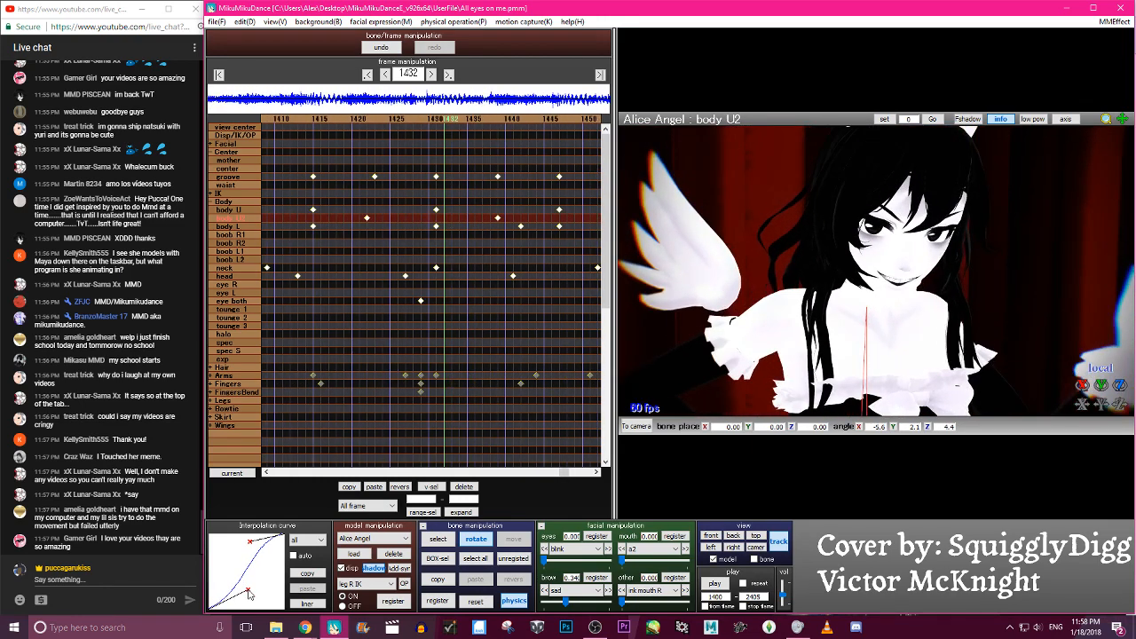
pyautogui.press('Left')
pyautogui.press('Left')
pyautogui.press('Left')
pyautogui.press('Left')
pyautogui.press('Left')
pyautogui.press('Left')
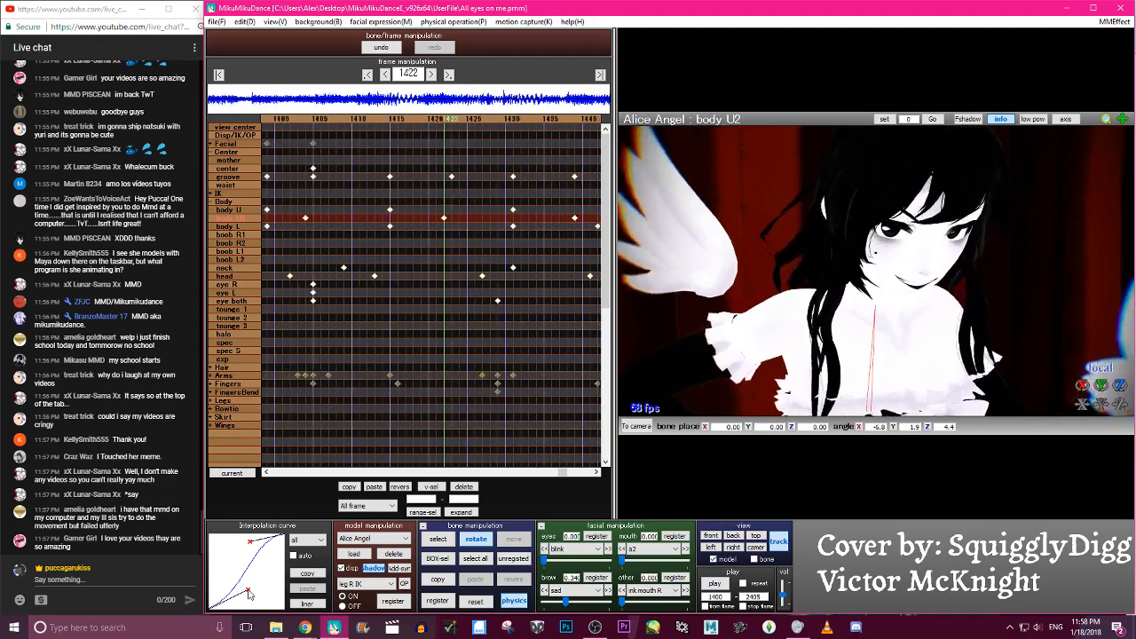
# Step through the frames from 1422 to 1477 to review the eased body U2 movement
pyautogui.press('Right')
pyautogui.press('Right')
pyautogui.press('Right')
pyautogui.press('Right')
pyautogui.press('Right')
pyautogui.press('Right')
pyautogui.press('Right')
pyautogui.press('Right')
pyautogui.press('Right')
pyautogui.press('Right')
pyautogui.press('Right')
pyautogui.press('Right')
pyautogui.press('Right')
pyautogui.press('Right')
pyautogui.press('Right')
pyautogui.press('Right')
pyautogui.press('Right')
pyautogui.press('Right')
pyautogui.press('Right')
pyautogui.press('Right')
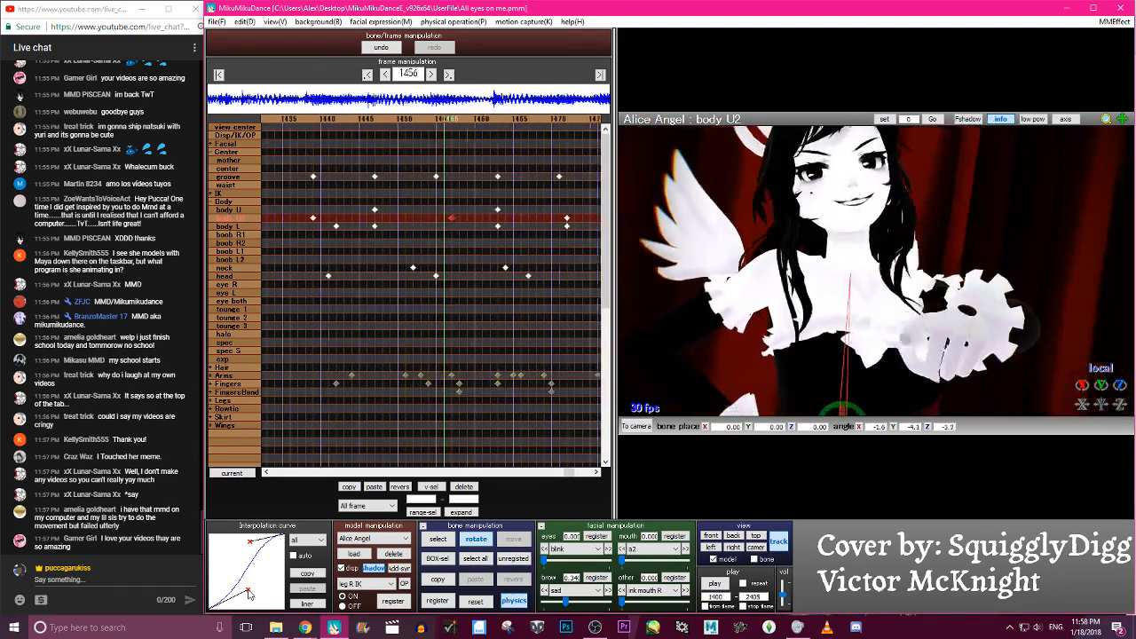
pyautogui.press('Left')
pyautogui.press('Left')
pyautogui.press('Left')
pyautogui.press('Left')
pyautogui.press('Left')
pyautogui.press('Left')
pyautogui.press('Left')
pyautogui.press('Left')
pyautogui.press('Left')
pyautogui.press('Left')
pyautogui.press('Left')
pyautogui.press('Left')
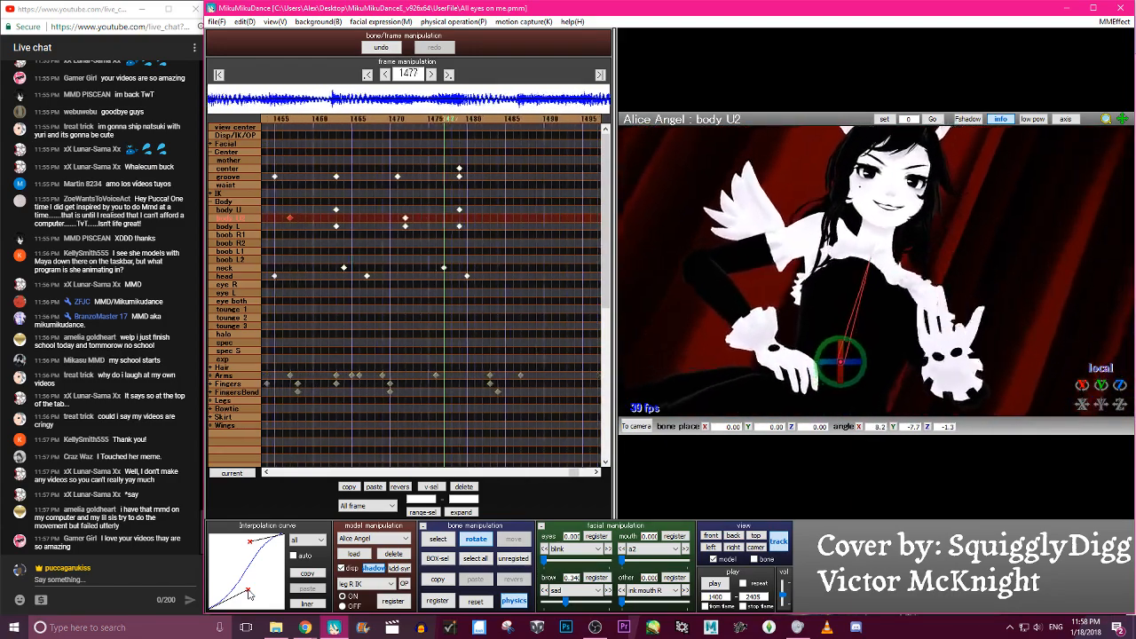
# Move the body U2 keyframe from frame 1472 to frame 1469
pyautogui.press('Right')
pyautogui.press('Right')
pyautogui.press('Right')
pyautogui.press('Right')
pyautogui.press('Right')
pyautogui.press('Right')
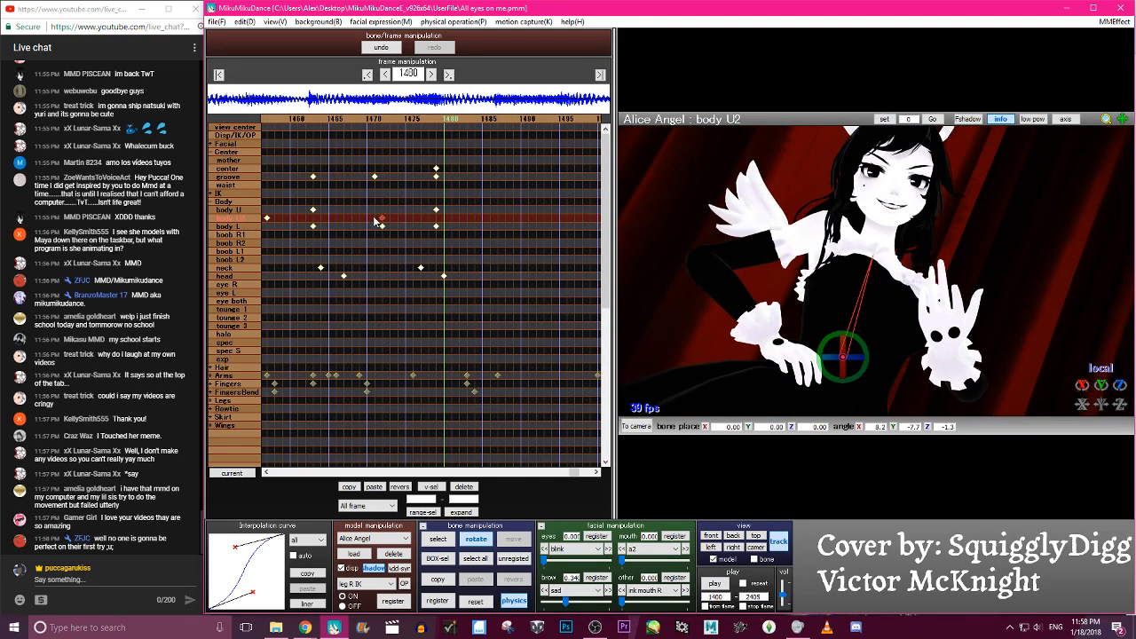
pyautogui.moveTo(377, 222); pyautogui.dragTo(358, 221)
# Step back to frame 1456 and forward to frame 1479 to check the retimed body U2 motion
pyautogui.press('Left')
pyautogui.press('Left')
pyautogui.press('Left')
pyautogui.press('Left')
pyautogui.press('Left')
pyautogui.press('Left')
pyautogui.press('Left')
pyautogui.press('Left')
pyautogui.press('Left')
pyautogui.press('Left')
pyautogui.press('Left')
pyautogui.press('Left')
pyautogui.press('Left')
pyautogui.press('Left')
pyautogui.press('Left')
pyautogui.press('Left')
pyautogui.press('Left')
pyautogui.press('Left')
pyautogui.press('Left')
pyautogui.press('Left')
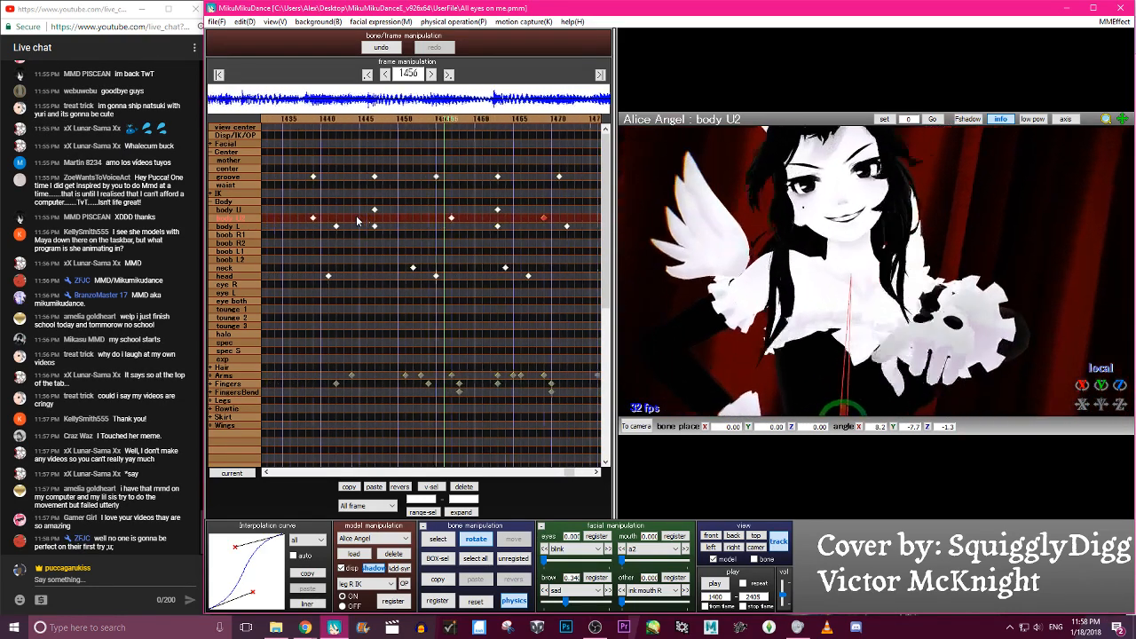
pyautogui.press('Right')
pyautogui.press('Right')
pyautogui.press('Right')
pyautogui.press('Right')
pyautogui.press('Right')
pyautogui.press('Right')
pyautogui.press('Right')
pyautogui.press('Right')
pyautogui.press('Right')
pyautogui.press('Right')
pyautogui.press('Right')
pyautogui.press('Right')
pyautogui.press('Right')
pyautogui.press('Right')
pyautogui.press('Right')
pyautogui.press('Right')
pyautogui.press('Right')
pyautogui.press('Right')
pyautogui.press('Right')
pyautogui.press('Right')
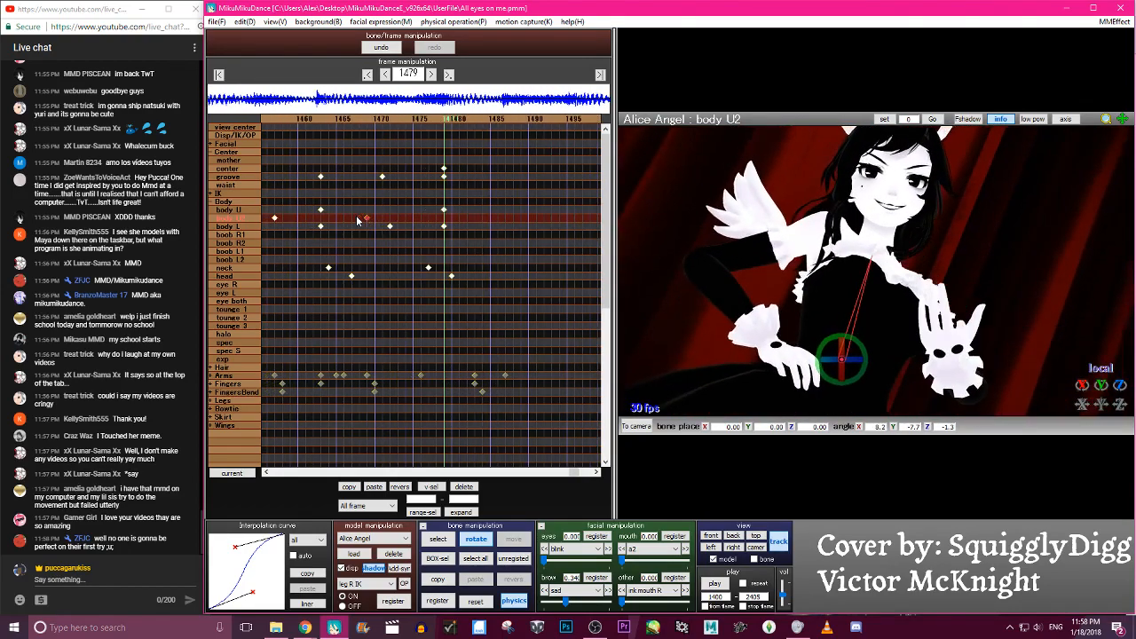
# Delete the body U2 keyframe at frame 1469 and check the motion between frames 1469 and 1472
pyautogui.press('Left')
pyautogui.press('Left')
pyautogui.press('Left')
pyautogui.press('Left')
pyautogui.press('Left')
pyautogui.press('Left')
pyautogui.press('Left')
pyautogui.press('Left')
pyautogui.press('Left')
pyautogui.press('Left')
pyautogui.press('Left')
pyautogui.press('Left')
pyautogui.press('Left')
pyautogui.press('Left')
pyautogui.press('Left')
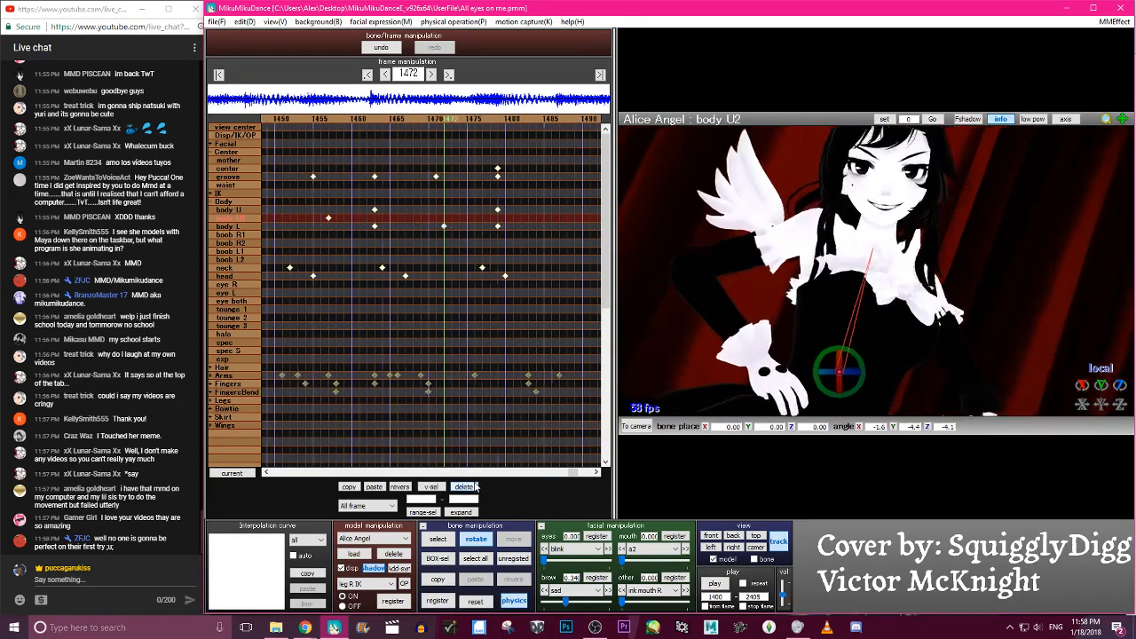
pyautogui.press('Right')
pyautogui.press('Right')
pyautogui.press('Right')
pyautogui.press('Right')
pyautogui.press('Right')
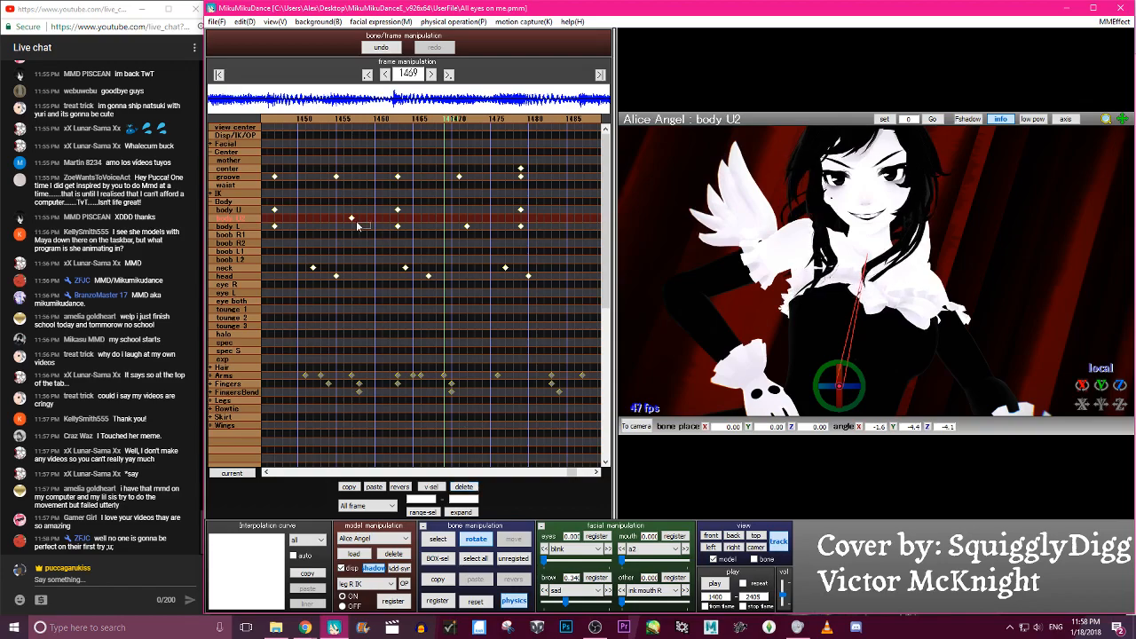
# Move the body U2 keyframe from frame 1457 to frame 1465 and step back through the preceding frames
pyautogui.press('Left')
pyautogui.press('Left')
pyautogui.press('Left')
pyautogui.press('Left')
pyautogui.press('Left')
pyautogui.press('Left')
pyautogui.press('Left')
pyautogui.press('Left')
pyautogui.press('Left')
pyautogui.press('Left')
pyautogui.press('Left')
pyautogui.press('Left')
pyautogui.press('Left')
pyautogui.press('Left')
pyautogui.press('Left')
pyautogui.press('Left')
pyautogui.press('Left')
pyautogui.press('Left')
pyautogui.press('Left')
pyautogui.press('Left')
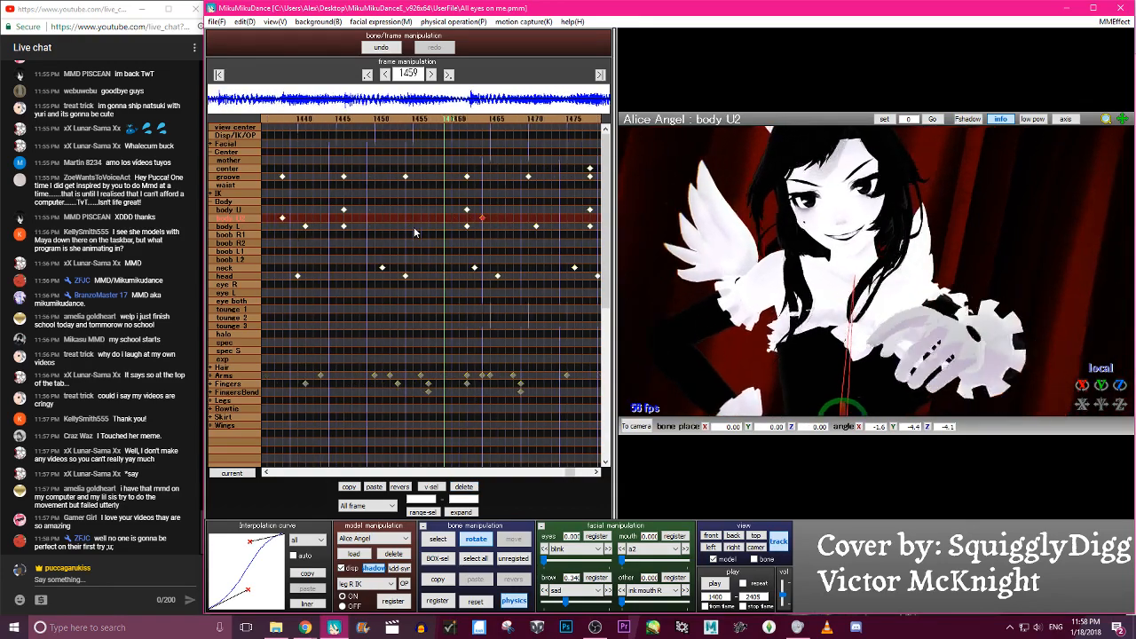
# Step back and forth between frames 1412 and 1464 to review the body U2 motion leading into the retimed keyframe
pyautogui.press('Right')
pyautogui.press('Right')
pyautogui.press('Right')
pyautogui.press('Right')
pyautogui.press('Right')
pyautogui.press('Right')
pyautogui.press('Right')
pyautogui.press('Right')
pyautogui.press('Right')
pyautogui.press('Right')
pyautogui.press('Right')
pyautogui.press('Right')
pyautogui.press('Right')
pyautogui.press('Right')
pyautogui.press('Right')
pyautogui.press('Right')
pyautogui.press('Right')
pyautogui.press('Right')
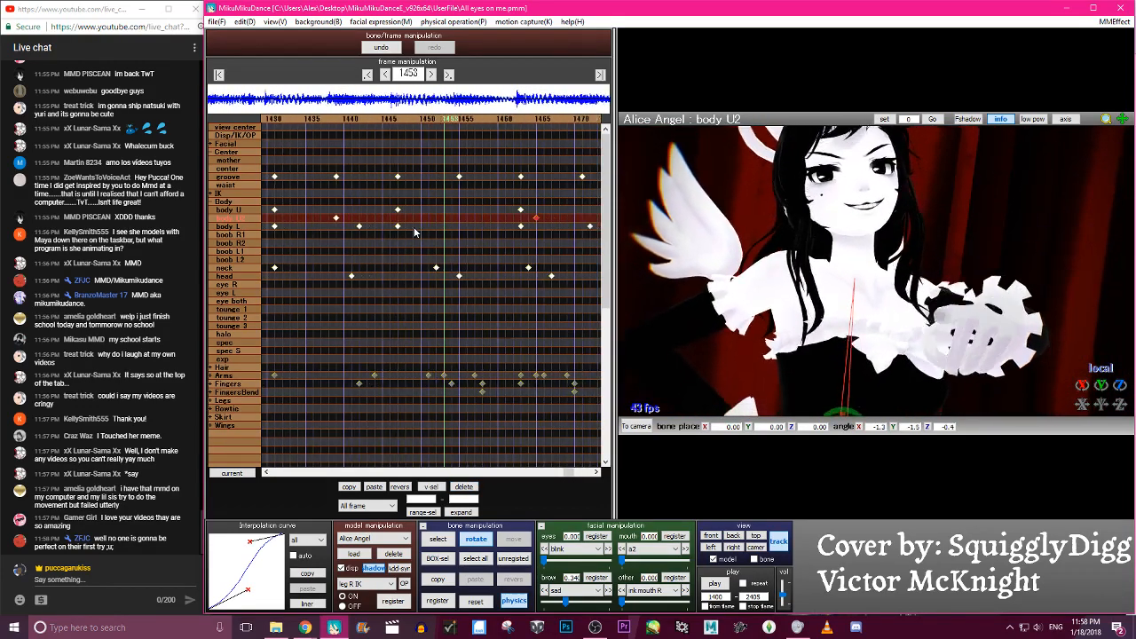
pyautogui.press('Left')
pyautogui.press('Left')
pyautogui.press('Left')
pyautogui.press('Left')
pyautogui.press('Left')
pyautogui.press('Left')
pyautogui.press('Left')
pyautogui.press('Left')
pyautogui.press('Left')
pyautogui.press('Left')
pyautogui.press('Left')
pyautogui.press('Left')
pyautogui.press('Left')
pyautogui.press('Left')
pyautogui.press('Left')
pyautogui.press('Left')
pyautogui.press('Left')
pyautogui.press('Left')
pyautogui.press('Left')
pyautogui.press('Left')
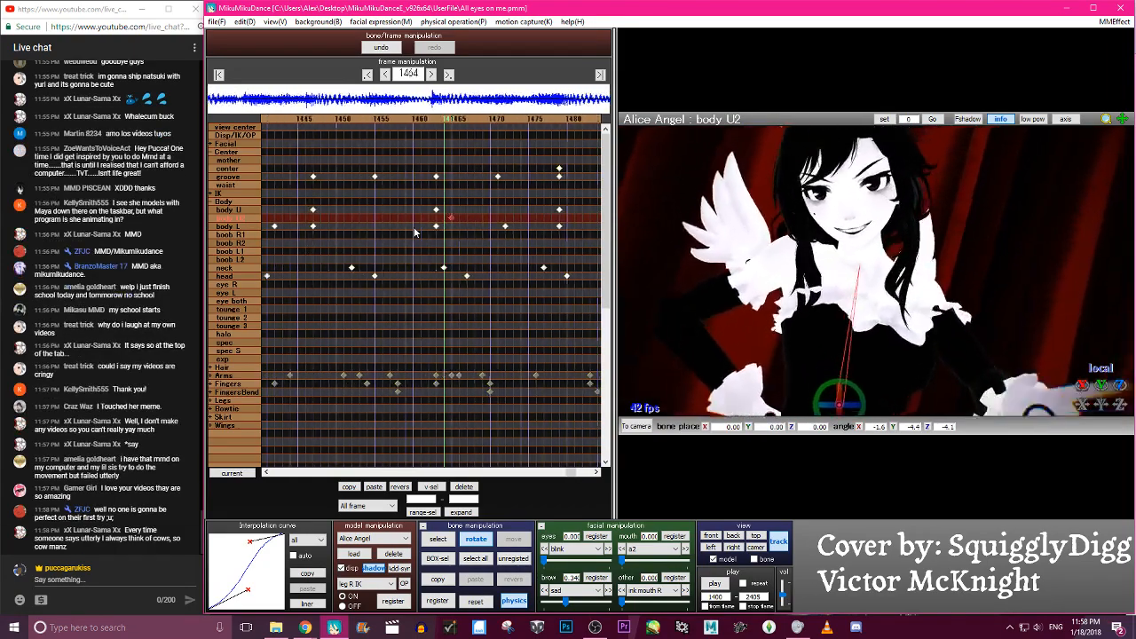
pyautogui.press('Right')
pyautogui.press('Right')
pyautogui.press('Right')
pyautogui.press('Right')
pyautogui.press('Right')
pyautogui.press('Right')
pyautogui.press('Right')
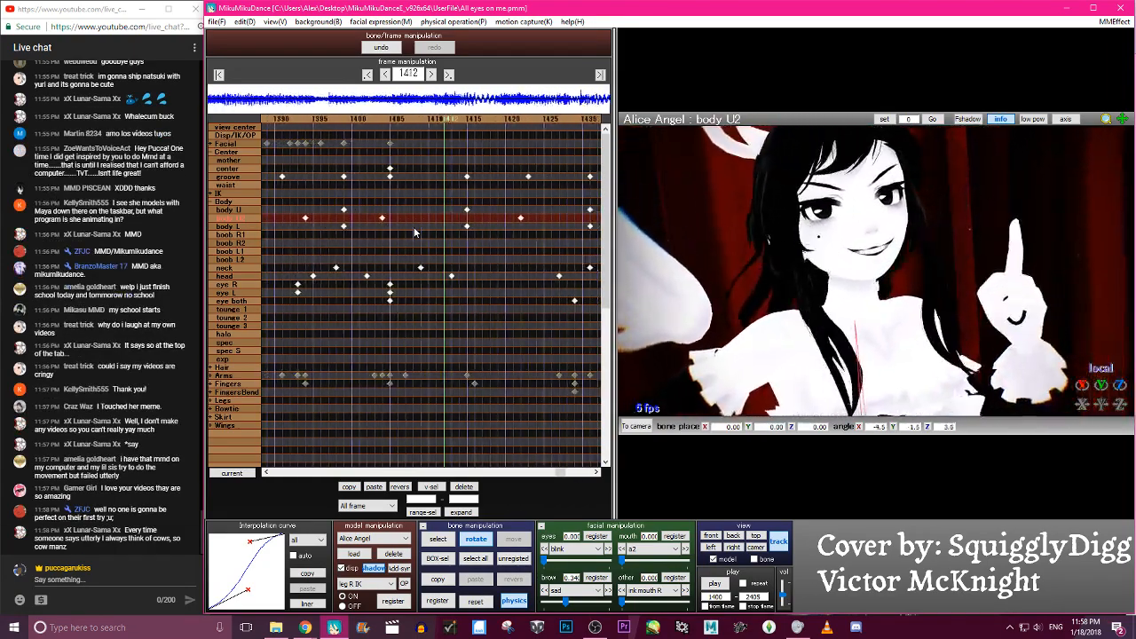
pyautogui.press('Right')
pyautogui.press('Right')
pyautogui.press('Right')
pyautogui.press('Right')
pyautogui.press('Right')
pyautogui.press('Right')
pyautogui.press('Right')
pyautogui.press('Right')
pyautogui.press('Right')
pyautogui.press('Right')
pyautogui.press('Right')
pyautogui.press('Right')
pyautogui.press('Right')
pyautogui.press('Right')
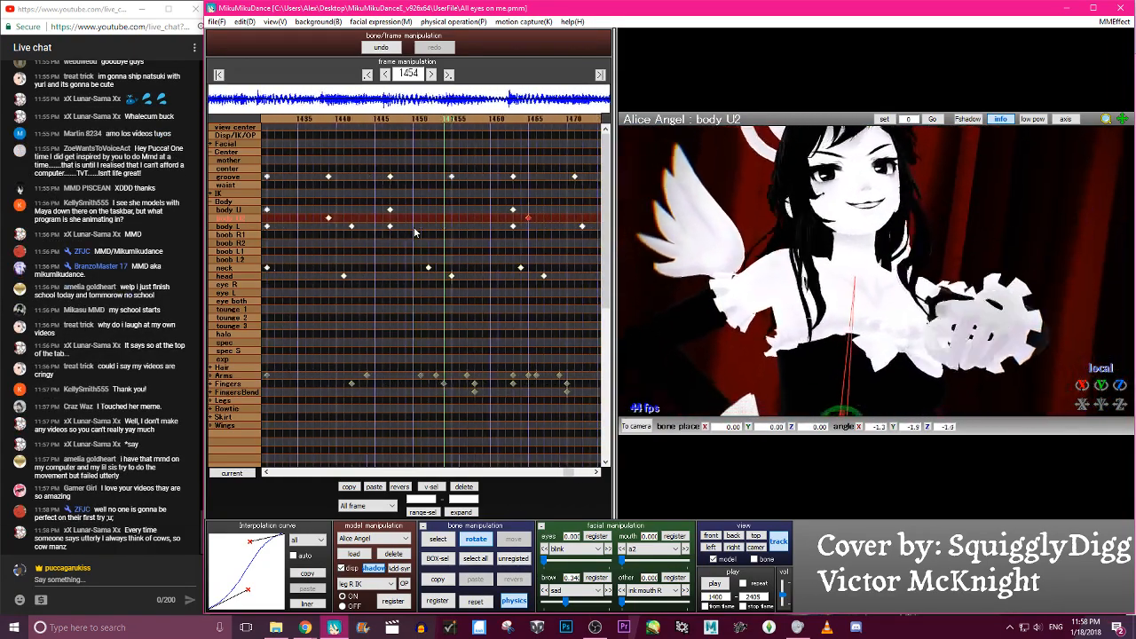
# Try an extra body U2 keyframe with a slightly rotated pose at frame 1455, checking the motion up to frame 1459
pyautogui.moveTo(844, 410); pyautogui.dragTo(842, 409)
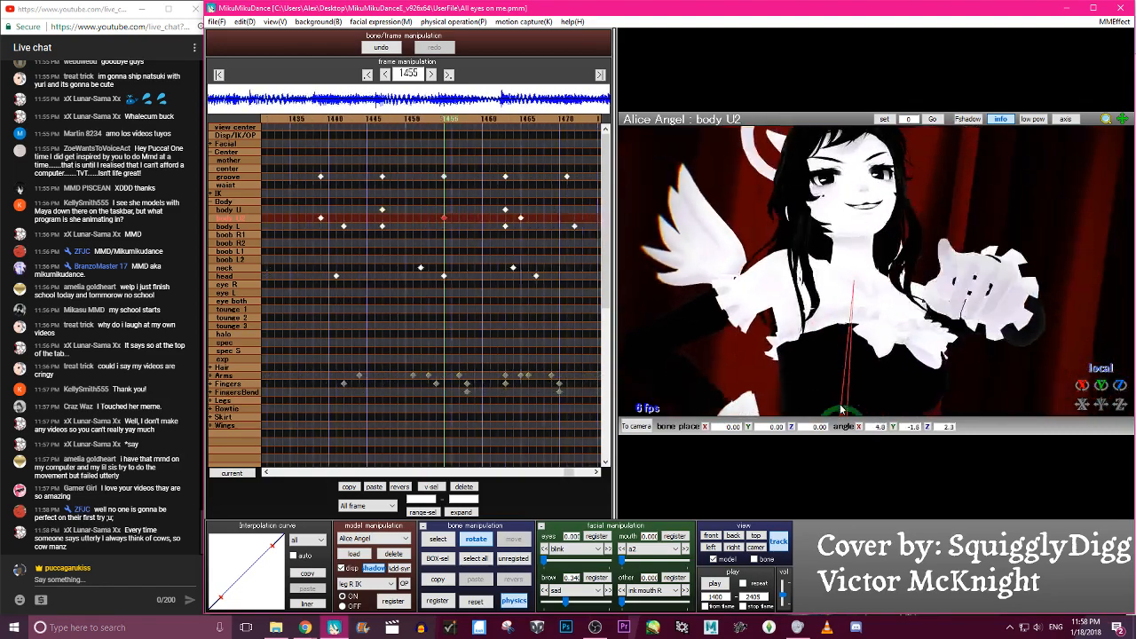
pyautogui.press('Right')
pyautogui.press('Right')
pyautogui.press('Right')
pyautogui.press('Right')
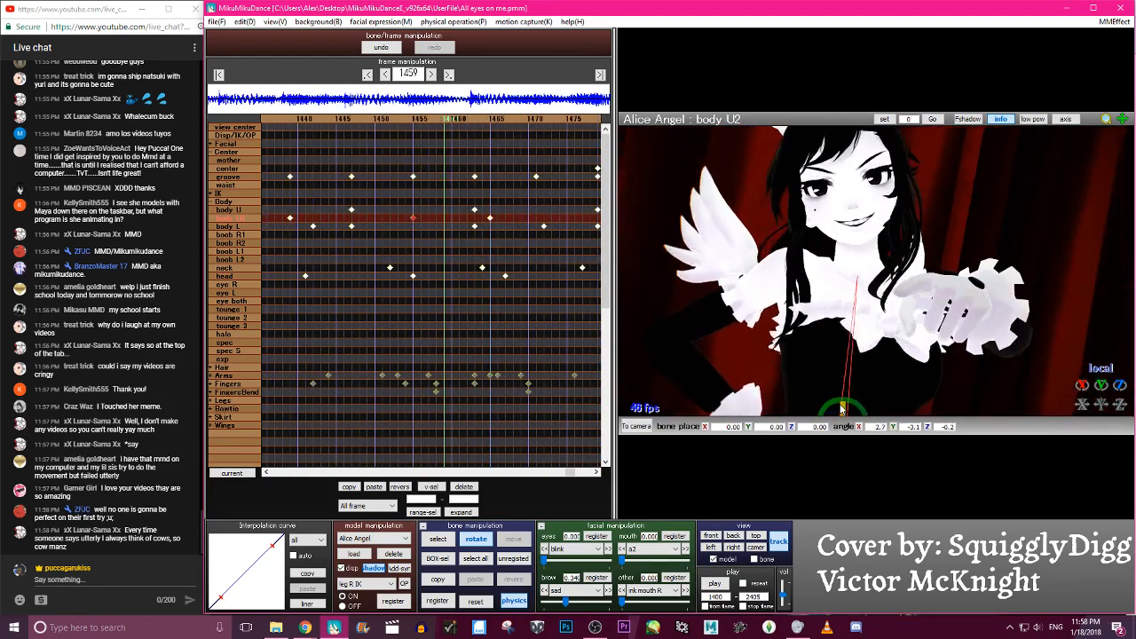
# Delete the extra body U2 keyframe at frame 1455 and step back through the surrounding frames to check the motion
pyautogui.click(473, 487)
pyautogui.press('Left')
pyautogui.press('Left')
pyautogui.press('Left')
pyautogui.press('Left')
pyautogui.press('Left')
pyautogui.press('Left')
pyautogui.press('Left')
pyautogui.press('Left')
pyautogui.press('Left')
pyautogui.press('Left')
pyautogui.press('Left')
pyautogui.press('Left')
pyautogui.press('Left')
pyautogui.press('Left')
pyautogui.press('Left')
pyautogui.press('Left')
pyautogui.press('Left')
pyautogui.press('Left')
pyautogui.press('Left')
pyautogui.press('Left')
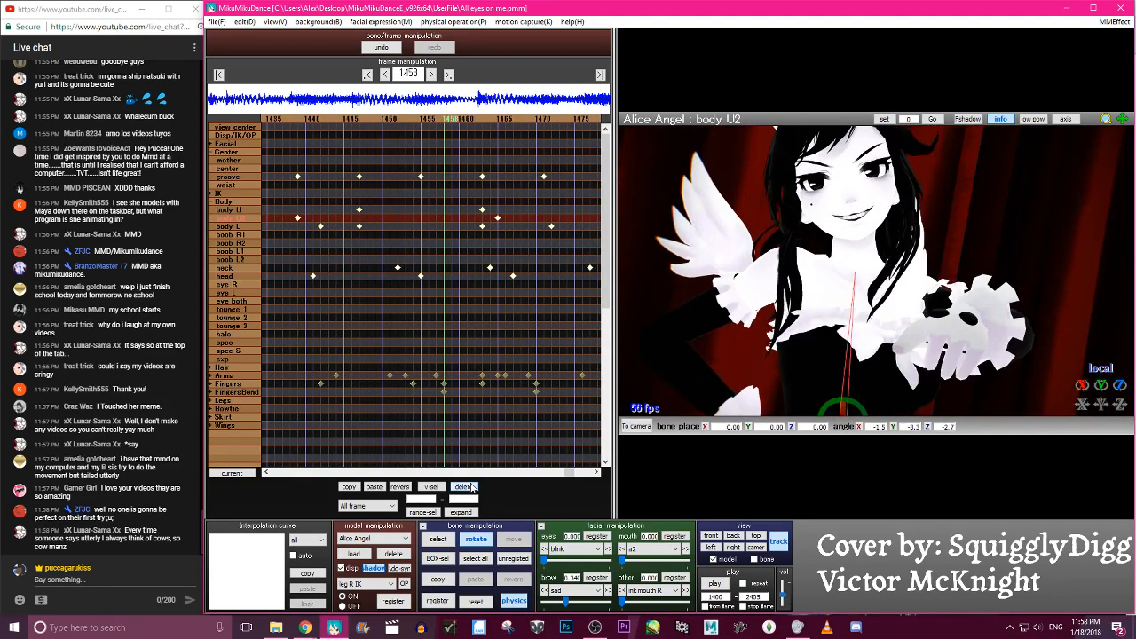
# Move the body U2 keyframe from frame 1465 to frame 1456 and check the motion around frame 1459
pyautogui.press('Right')
pyautogui.press('Right')
pyautogui.press('Right')
pyautogui.press('Right')
pyautogui.press('Right')
pyautogui.press('Right')
pyautogui.press('Right')
pyautogui.press('Right')
pyautogui.press('Right')
pyautogui.press('Right')
pyautogui.press('Right')
pyautogui.press('Right')
pyautogui.press('Right')
pyautogui.press('Right')
pyautogui.press('Right')
pyautogui.press('Right')
pyautogui.press('Right')
pyautogui.press('Right')
pyautogui.press('Right')
pyautogui.press('Right')
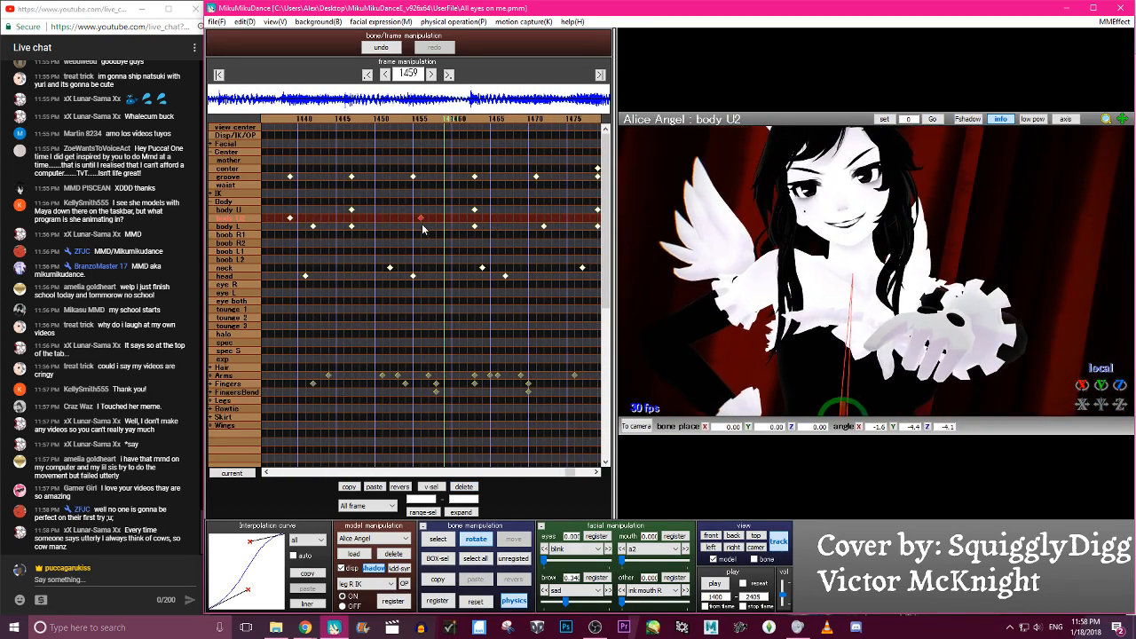
# Step forward from frame 1459 to frame 1474 to review the upper-body motion after the body U2 keyframe
pyautogui.press('Right')
pyautogui.press('Right')
pyautogui.press('Right')
pyautogui.press('Right')
pyautogui.press('Right')
pyautogui.press('Right')
pyautogui.press('Right')
pyautogui.press('Right')
pyautogui.press('Right')
pyautogui.press('Right')
pyautogui.press('Right')
pyautogui.press('Right')
pyautogui.press('Right')
pyautogui.press('Right')
pyautogui.press('Right')
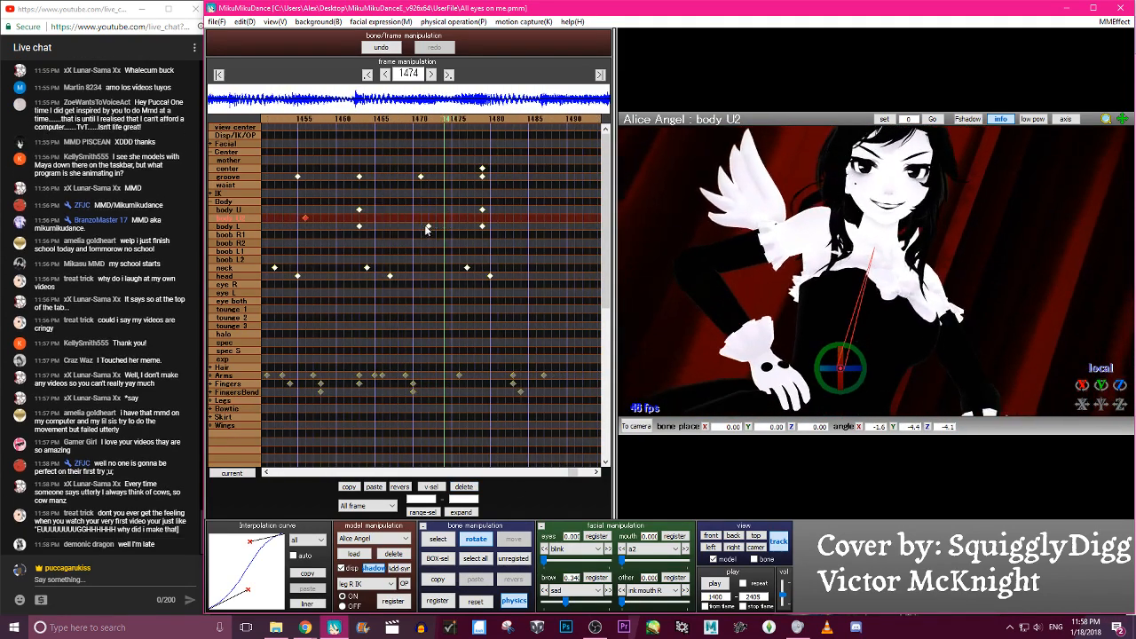
# Rotate body U2 to about X -11.1, Y -6.5, Z 0.3 at frame 1474, keyframe the pose and check the preceding frames
pyautogui.moveTo(843, 362)
pyautogui.mouseDown()
pyautogui.moveTo(865, 362)
pyautogui.moveTo(850, 375)
pyautogui.mouseUp()
pyautogui.press('Left')
pyautogui.press('Left')
pyautogui.press('Left')
pyautogui.press('Left')
pyautogui.press('Left')
pyautogui.press('Left')
pyautogui.press('Left')
pyautogui.press('Left')
pyautogui.press('Left')
pyautogui.press('Left')
pyautogui.press('Left')
pyautogui.press('Left')
pyautogui.press('Left')
pyautogui.press('Left')
pyautogui.press('Left')
pyautogui.press('Left')
pyautogui.press('Left')
pyautogui.press('Left')
pyautogui.press('Left')
pyautogui.press('Left')
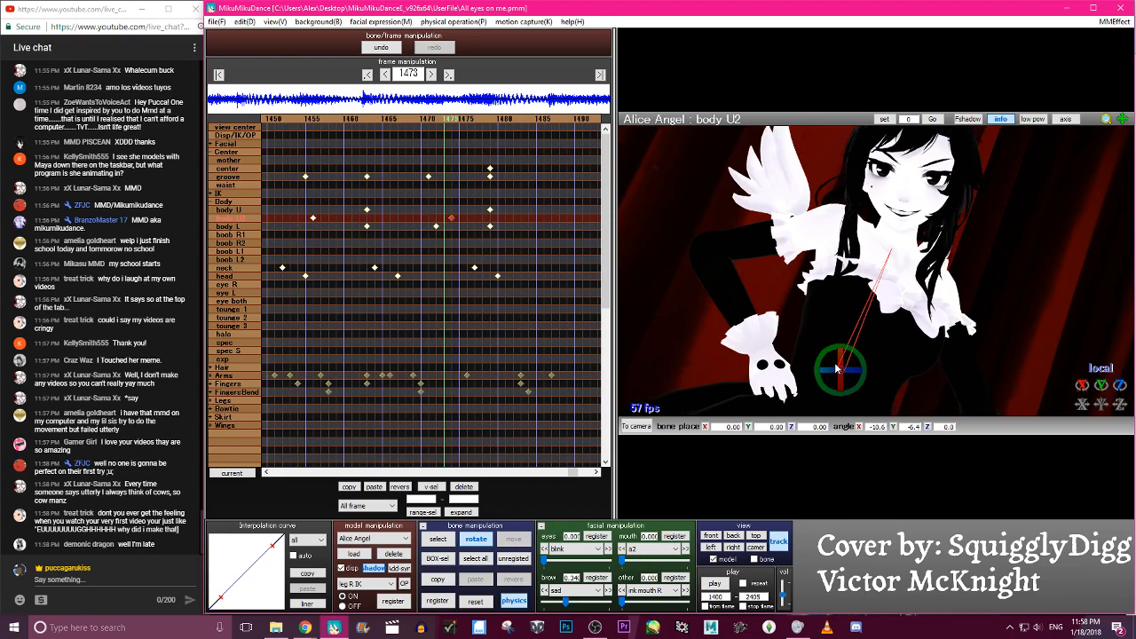
# Step forward through the frames up to 1474 to review how the torso moves into the keyframed body U2 pose
pyautogui.press('Right')
pyautogui.press('Right')
pyautogui.press('Right')
pyautogui.press('Right')
pyautogui.press('Right')
pyautogui.press('Right')
pyautogui.press('Right')
pyautogui.press('Right')
pyautogui.press('Right')
pyautogui.press('Right')
pyautogui.press('Right')
pyautogui.press('Right')
pyautogui.press('Right')
pyautogui.press('Right')
pyautogui.press('Right')
pyautogui.press('Right')
pyautogui.press('Right')
pyautogui.press('Right')
pyautogui.press('Right')
pyautogui.press('Right')
pyautogui.press('Right')
pyautogui.press('Right')
pyautogui.press('Right')
pyautogui.press('Right')
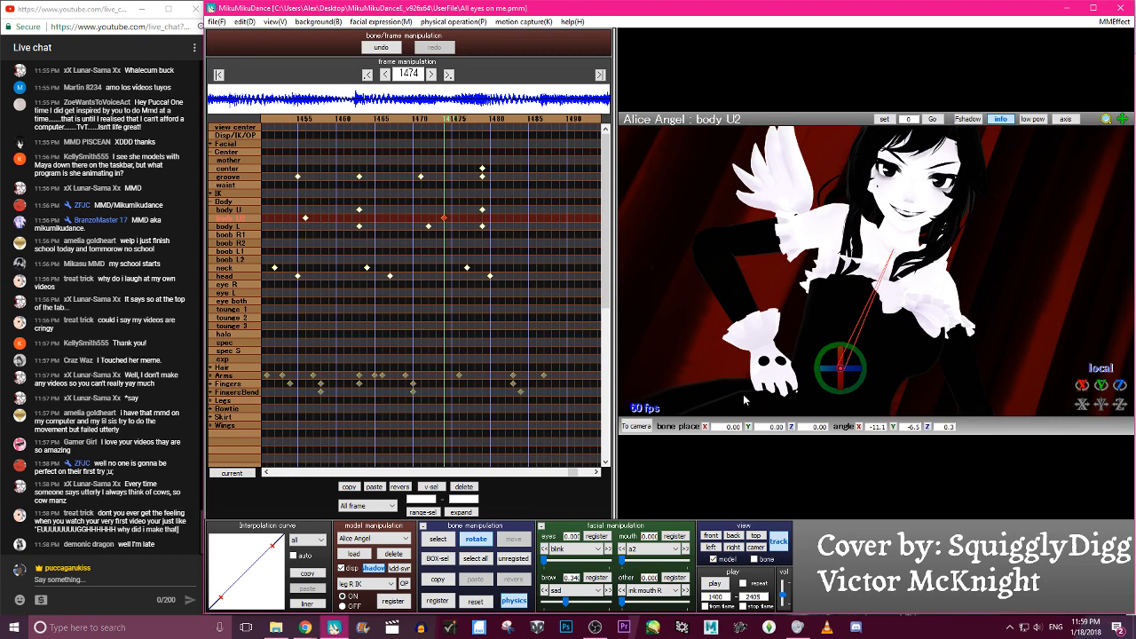
# Rotate body U2 further at frame 1474, update its keyframe and check the motion back around frame 1468
pyautogui.moveTo(842, 360); pyautogui.dragTo(864, 359)
pyautogui.press('Left')
pyautogui.press('Left')
pyautogui.press('Left')
pyautogui.press('Left')
pyautogui.press('Left')
pyautogui.press('Left')
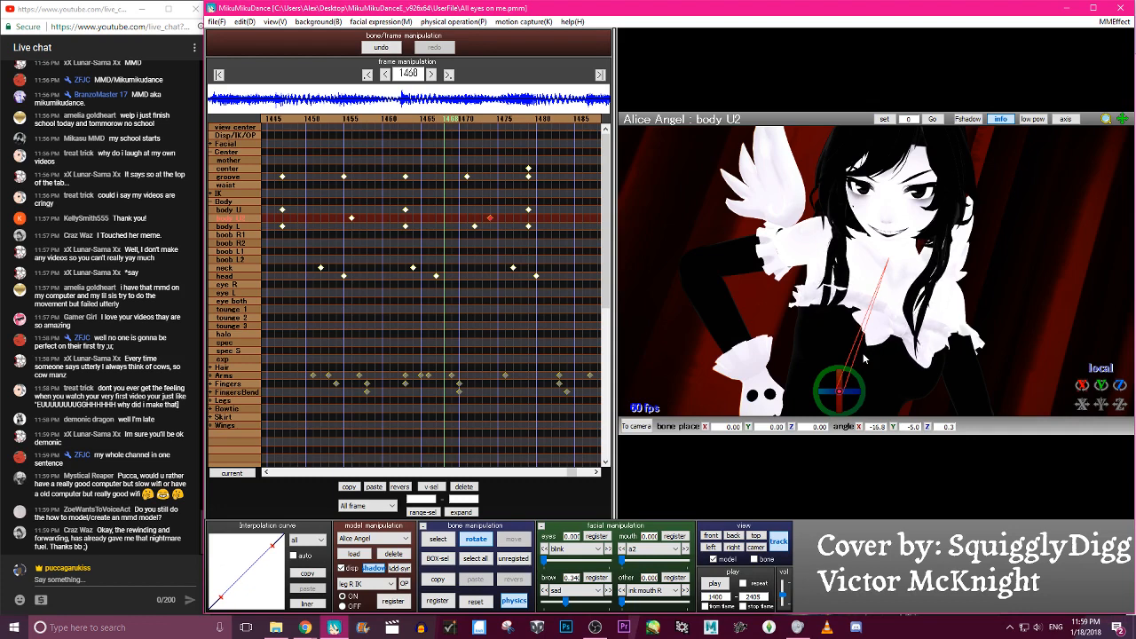
# Step back to frame 1441 and forward to frame 1470 to review the upper-body motion leading into the body U2 keyframe
pyautogui.press('Left')
pyautogui.press('Left')
pyautogui.press('Left')
pyautogui.press('Left')
pyautogui.press('Left')
pyautogui.press('Left')
pyautogui.press('Left')
pyautogui.press('Left')
pyautogui.press('Left')
pyautogui.press('Left')
pyautogui.press('Left')
pyautogui.press('Left')
pyautogui.press('Left')
pyautogui.press('Left')
pyautogui.press('Left')
pyautogui.press('Left')
pyautogui.press('Left')
pyautogui.press('Left')
pyautogui.press('Left')
pyautogui.press('Left')
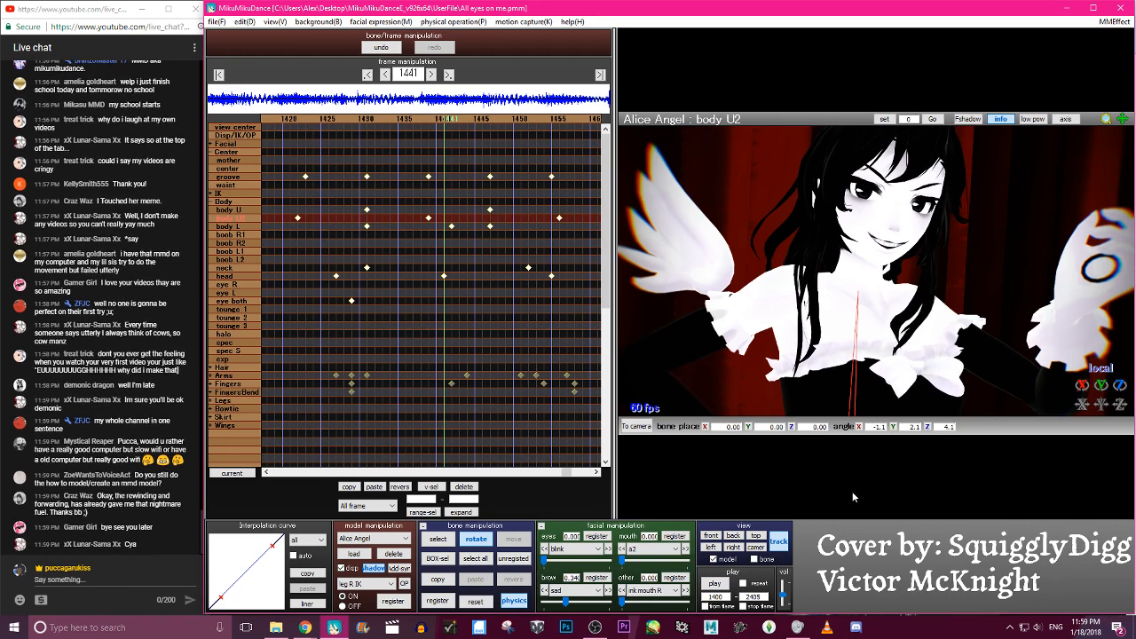
pyautogui.press('Right')
pyautogui.press('Right')
pyautogui.press('Right')
pyautogui.press('Right')
pyautogui.press('Right')
pyautogui.press('Right')
pyautogui.press('Right')
pyautogui.press('Right')
pyautogui.press('Right')
pyautogui.press('Right')
pyautogui.press('Right')
pyautogui.press('Right')
pyautogui.press('Right')
pyautogui.press('Right')
pyautogui.press('Right')
pyautogui.press('Right')
pyautogui.press('Right')
pyautogui.press('Right')
pyautogui.press('Right')
pyautogui.press('Right')
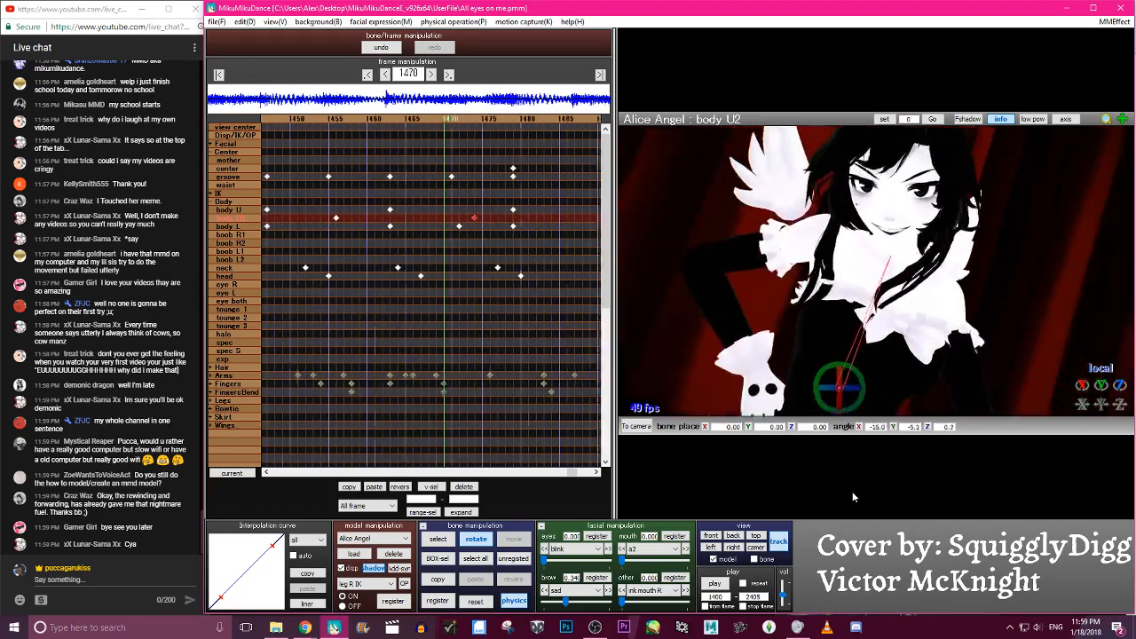
# Try moving the body U2 keyframe from frame 1474 to frame 1481, stepping back and forth to check the motion up to 1475
pyautogui.press('Left')
pyautogui.press('Left')
pyautogui.press('Left')
pyautogui.press('Left')
pyautogui.press('Left')
pyautogui.press('Left')
pyautogui.press('Left')
pyautogui.press('Left')
pyautogui.press('Left')
pyautogui.press('Left')
pyautogui.press('Left')
pyautogui.press('Left')
pyautogui.press('Left')
pyautogui.press('Left')
pyautogui.press('Left')
pyautogui.press('Left')
pyautogui.press('Left')
pyautogui.press('Left')
pyautogui.press('Left')
pyautogui.press('Left')
pyautogui.press('Right')
pyautogui.press('Right')
pyautogui.press('Right')
pyautogui.press('Right')
pyautogui.press('Right')
pyautogui.press('Right')
pyautogui.press('Right')
pyautogui.press('Right')
pyautogui.press('Right')
pyautogui.press('Right')
pyautogui.press('Right')
pyautogui.press('Right')
pyautogui.press('Right')
pyautogui.press('Right')
pyautogui.press('Right')
pyautogui.press('Right')
pyautogui.press('Right')
pyautogui.press('Right')
pyautogui.press('Right')
pyautogui.press('Right')
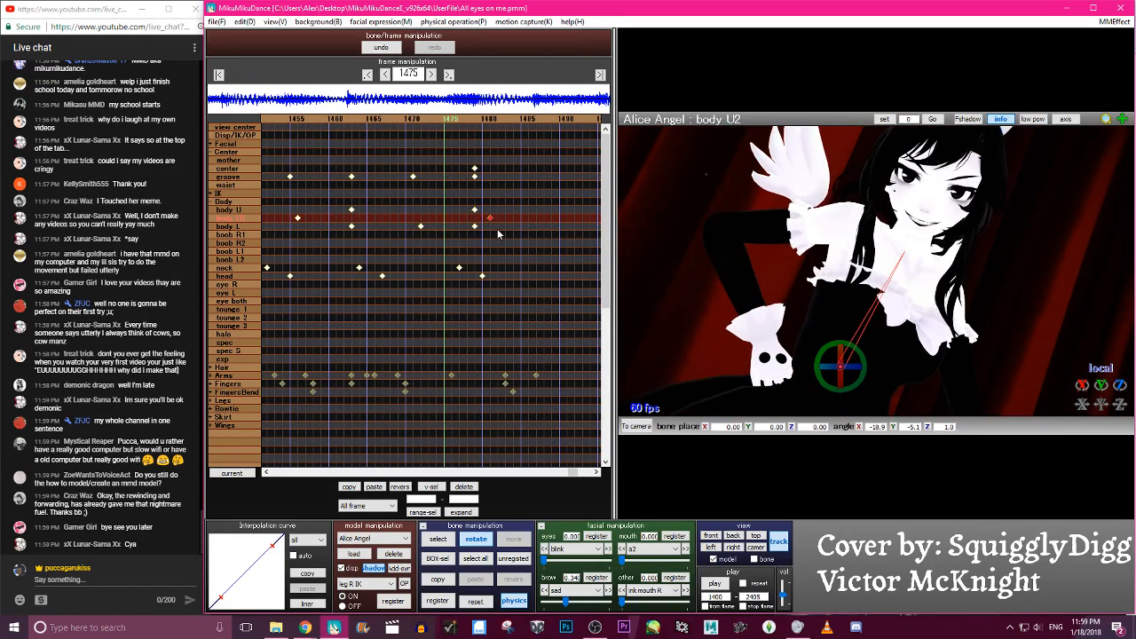
# Check the motion around the body U2 keyframe at frame 1481 and move that keyframe to frame 1476
pyautogui.press('Right')
pyautogui.press('Right')
pyautogui.press('Right')
pyautogui.press('Right')
pyautogui.press('Right')
pyautogui.press('Right')
pyautogui.press('Right')
pyautogui.press('Right')
pyautogui.press('Right')
pyautogui.press('Left')
pyautogui.press('Left')
pyautogui.press('Left')
pyautogui.press('Left')
pyautogui.press('Left')
pyautogui.press('Left')
pyautogui.press('Left')
pyautogui.press('Left')
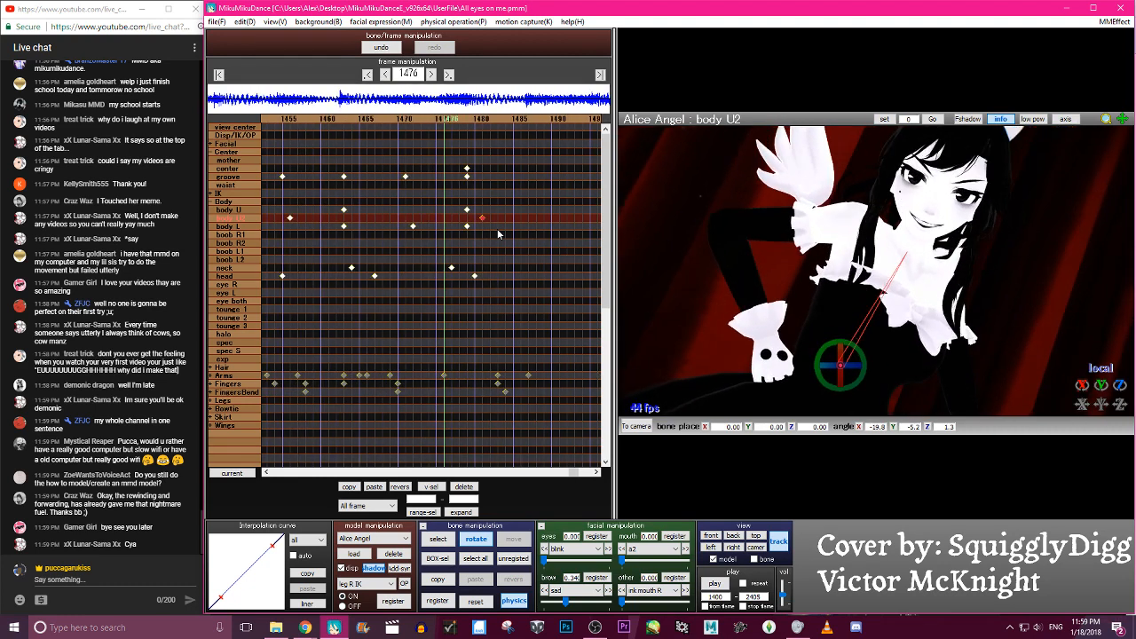
pyautogui.moveTo(481, 218); pyautogui.dragTo(444, 218)
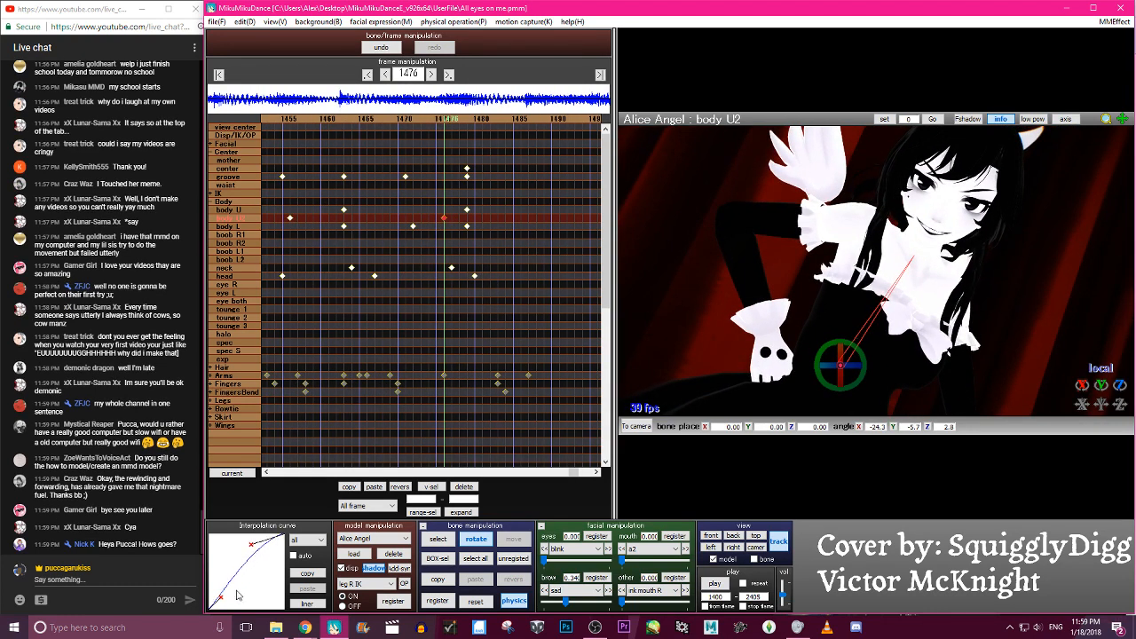
# Shape the interpolation curve of the body U2 keyframe at frame 1476 into an S-shaped ease, checking the motion back to frame 1436
pyautogui.moveTo(220, 603); pyautogui.dragTo(259, 598)
pyautogui.press('Left')
pyautogui.press('Left')
pyautogui.press('Left')
pyautogui.press('Left')
pyautogui.press('Left')
pyautogui.press('Left')
pyautogui.press('Left')
pyautogui.press('Left')
pyautogui.press('Left')
pyautogui.press('Left')
pyautogui.press('Left')
pyautogui.press('Left')
pyautogui.press('Left')
pyautogui.press('Left')
pyautogui.press('Left')
pyautogui.press('Left')
pyautogui.press('Left')
pyautogui.press('Left')
pyautogui.press('Left')
pyautogui.press('Left')
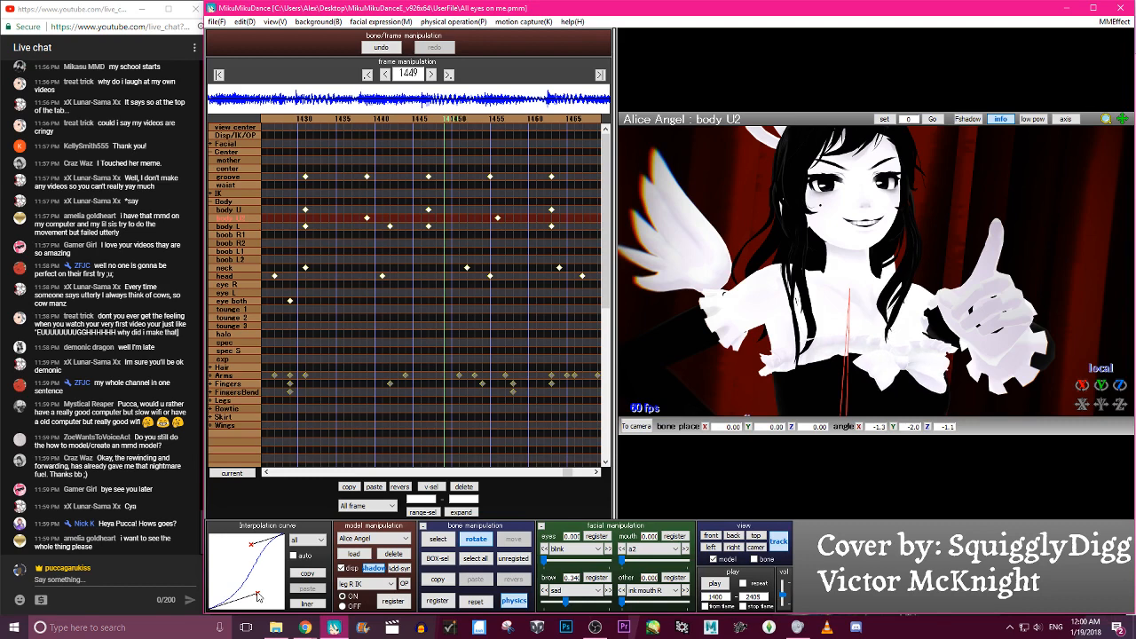
pyautogui.press('Left')
pyautogui.press('Left')
pyautogui.press('Left')
pyautogui.press('Left')
pyautogui.press('Left')
pyautogui.press('Left')
pyautogui.press('Left')
pyautogui.press('Left')
pyautogui.press('Left')
pyautogui.press('Left')
pyautogui.press('Left')
pyautogui.press('Left')
pyautogui.press('Left')
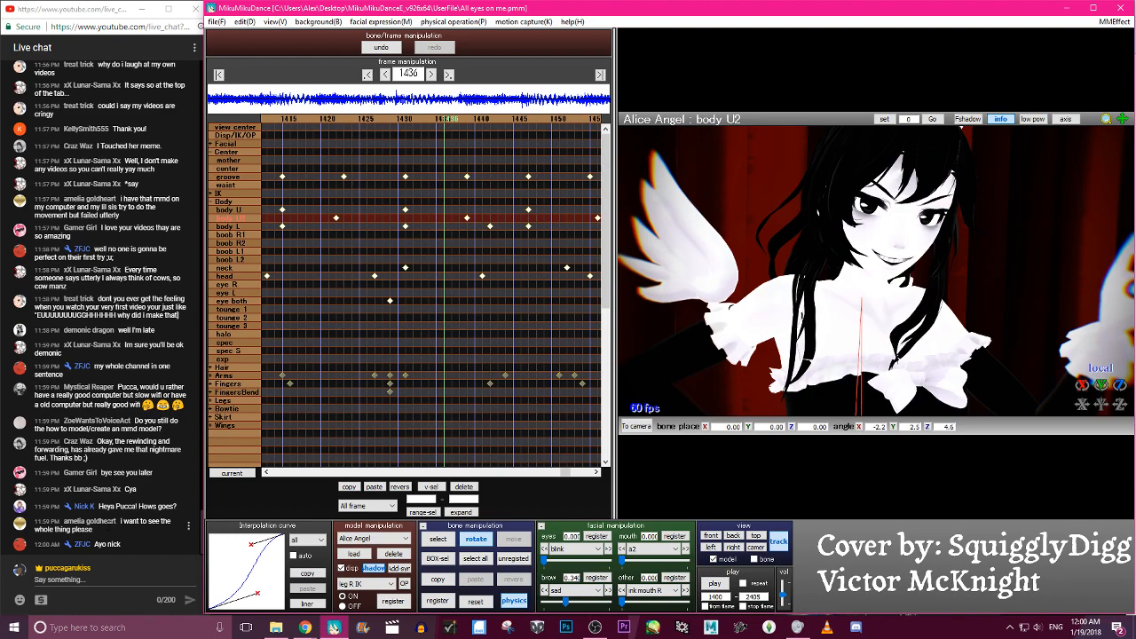
# Step forward to frame 1454 and back again to review the upper-body motion leading into the eased pose
pyautogui.press('Left')
pyautogui.press('Left')
pyautogui.press('Right')
pyautogui.press('Right')
pyautogui.press('Right')
pyautogui.press('Right')
pyautogui.press('Right')
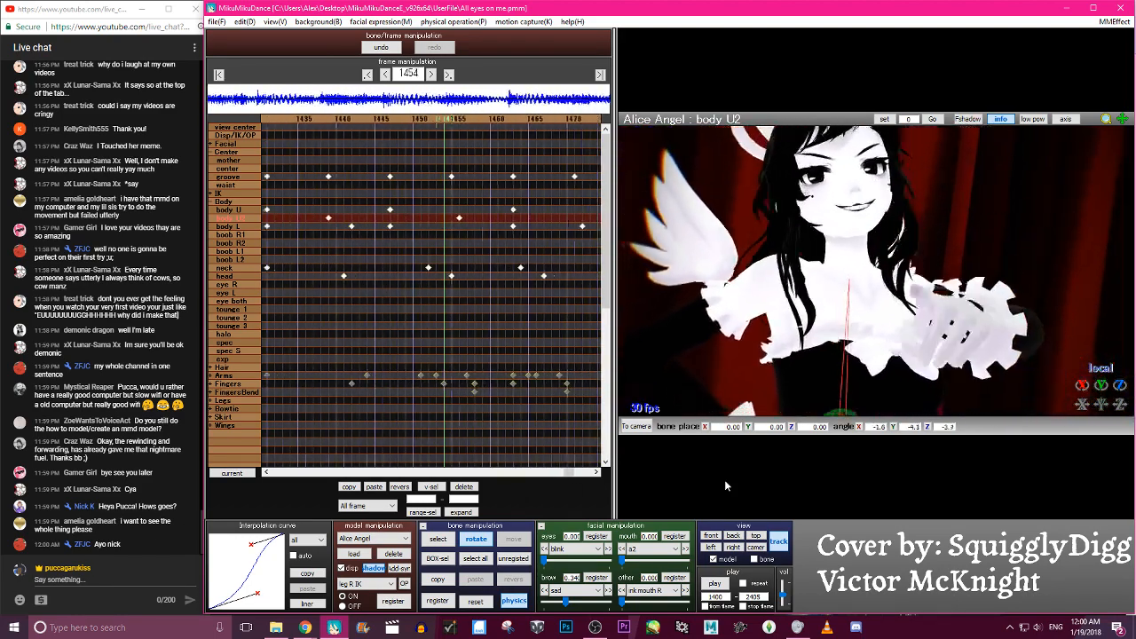
pyautogui.press('Left')
pyautogui.press('Left')
pyautogui.press('Left')
pyautogui.press('Left')
pyautogui.press('Left')
pyautogui.press('Left')
pyautogui.press('Left')
pyautogui.press('Left')
pyautogui.press('Left')
pyautogui.press('Left')
pyautogui.press('Left')
pyautogui.press('Left')
pyautogui.press('Left')
pyautogui.press('Left')
pyautogui.press('Left')
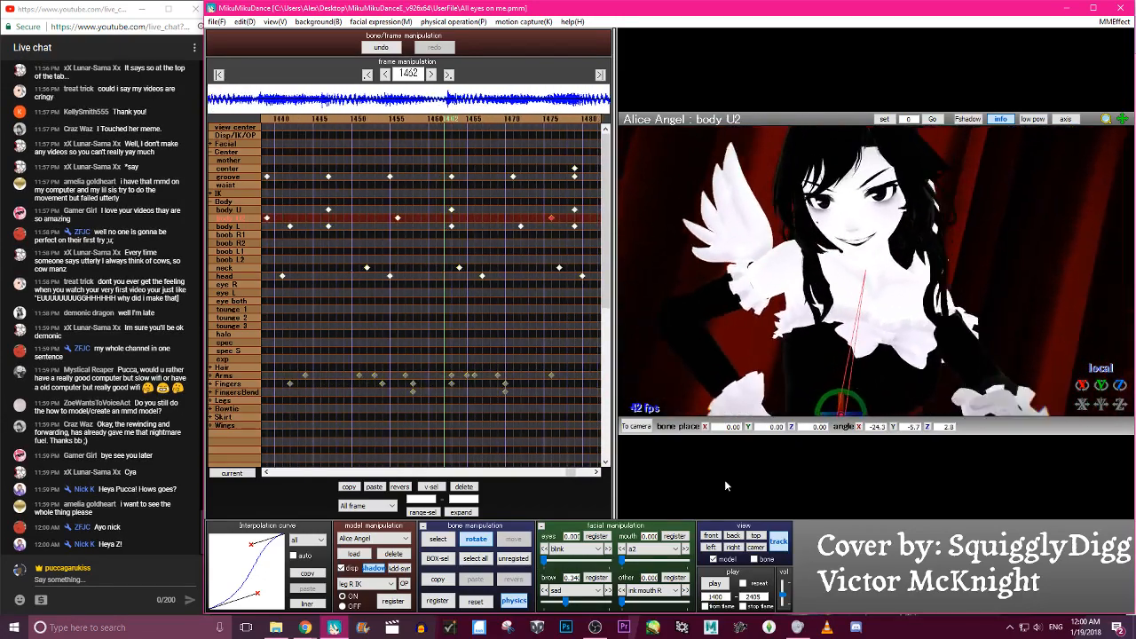
# Step forward from frame 1462 to 1476 to examine how the torso settles into the body U2 keyframe
pyautogui.press('Right')
pyautogui.press('Right')
pyautogui.press('Right')
pyautogui.press('Right')
pyautogui.press('Right')
pyautogui.press('Right')
pyautogui.press('Right')
pyautogui.press('Right')
pyautogui.press('Right')
pyautogui.press('Right')
pyautogui.press('Right')
pyautogui.press('Right')
pyautogui.press('Right')
pyautogui.press('Right')
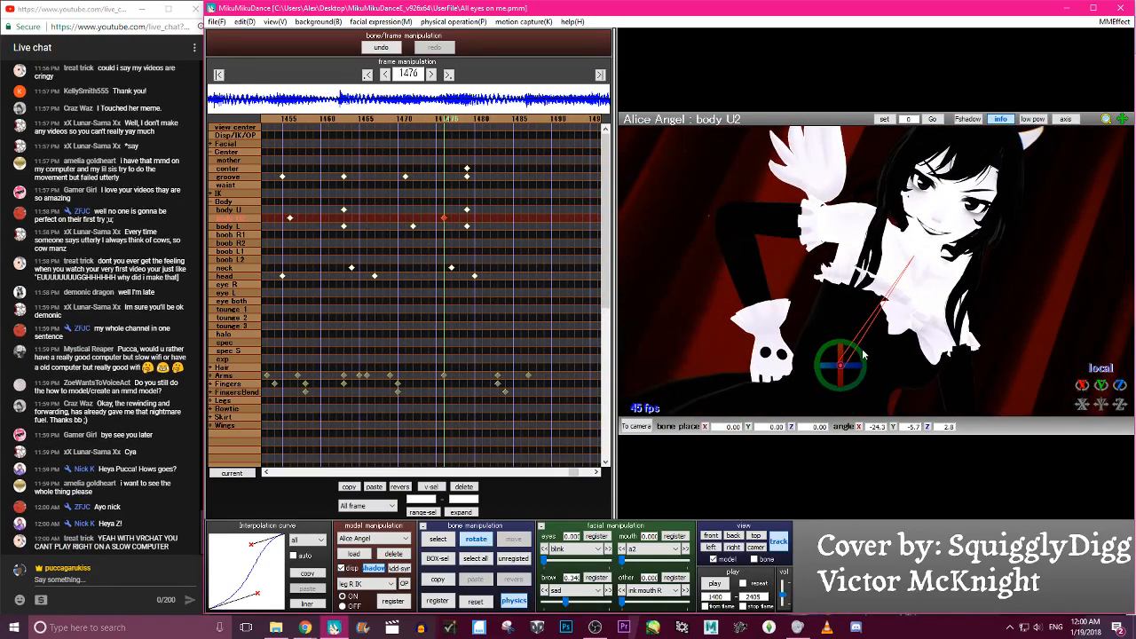
# Rotate body U2 to about X -28.4, Y -2.8, Z -11.6 at frame 1476, update its keyframe and check back to frame 1461
pyautogui.moveTo(840, 365); pyautogui.dragTo(843, 371)
pyautogui.press('Left')
pyautogui.press('Left')
pyautogui.press('Left')
pyautogui.press('Left')
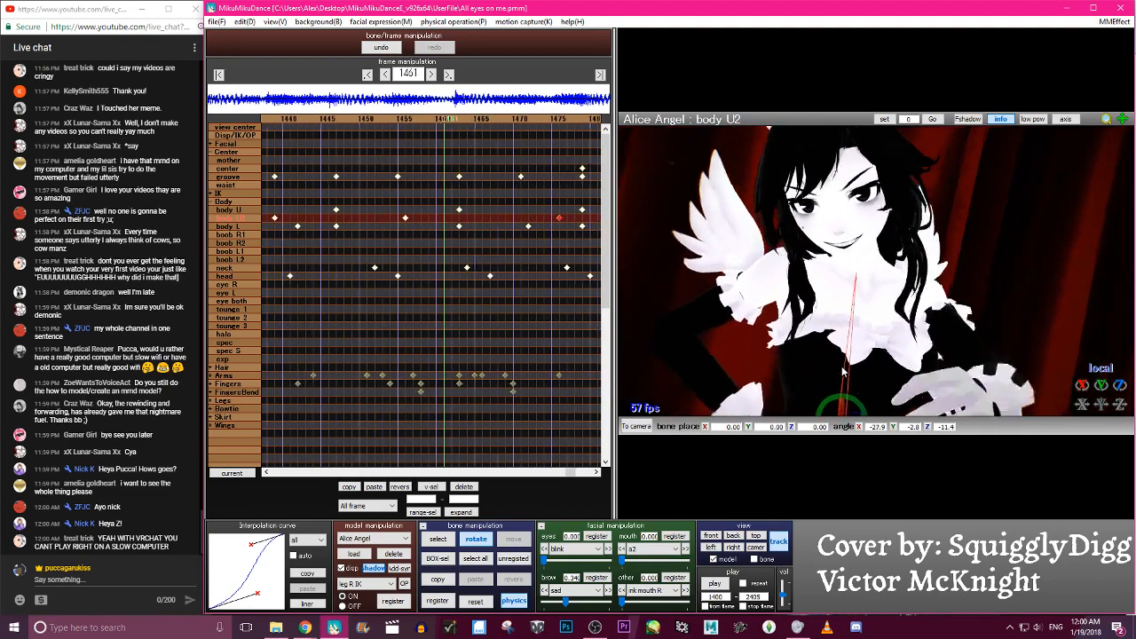
# Advance to frame 1490, reset body U2's rotation to zero and register a keyframe there
pyautogui.press('Right')
pyautogui.press('Right')
pyautogui.press('Right')
pyautogui.press('Right')
pyautogui.press('Right')
pyautogui.press('Right')
pyautogui.press('Right')
pyautogui.press('Right')
pyautogui.press('Right')
pyautogui.press('Right')
pyautogui.press('Right')
pyautogui.press('Right')
pyautogui.press('Right')
pyautogui.press('Right')
pyautogui.press('Right')
pyautogui.press('Right')
pyautogui.press('Right')
pyautogui.press('Right')
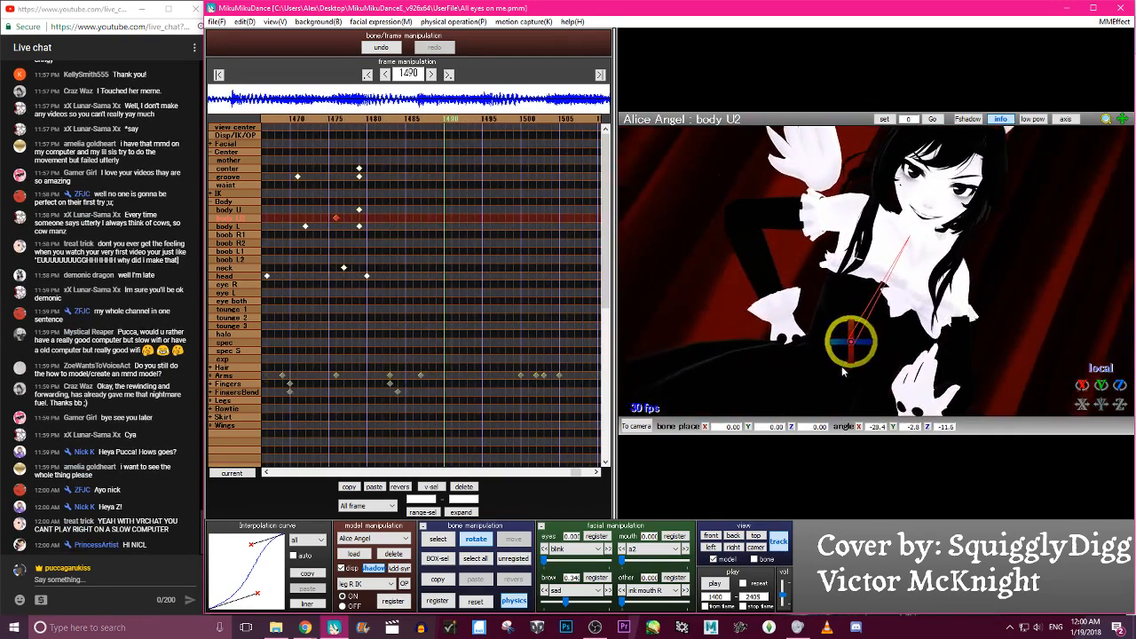
pyautogui.click(480, 602)
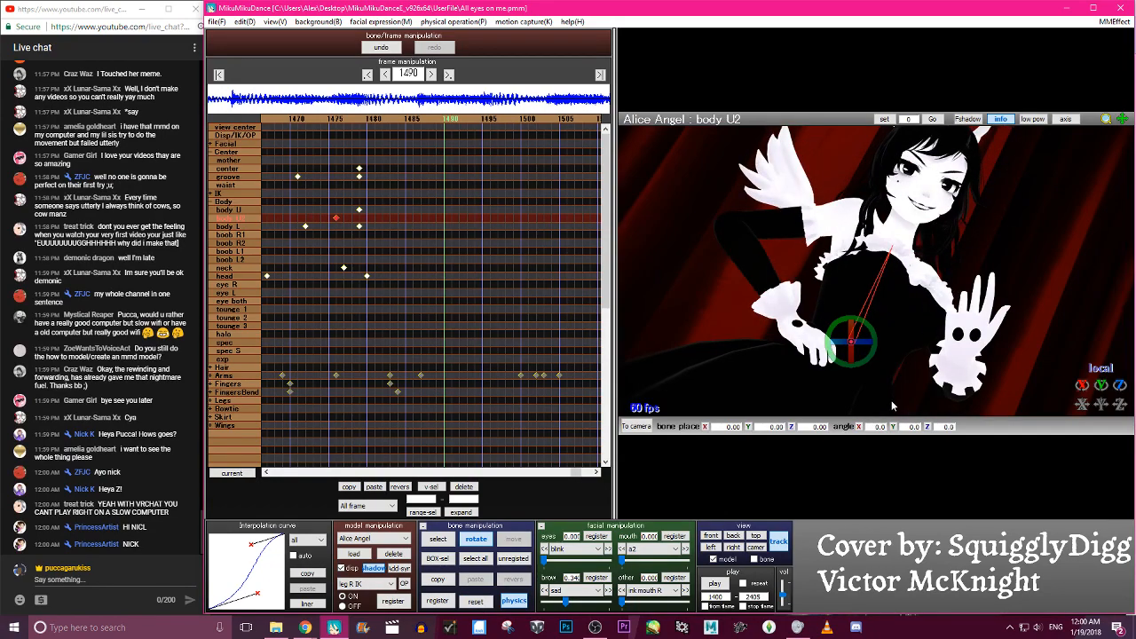
# Step back from frame 1490 to review the transition between the two body U2 keyframes
pyautogui.press('Left')
pyautogui.press('Left')
pyautogui.press('Left')
pyautogui.press('Left')
pyautogui.press('Left')
pyautogui.press('Left')
pyautogui.press('Left')
pyautogui.press('Left')
pyautogui.press('Left')
pyautogui.press('Left')
pyautogui.press('Left')
pyautogui.press('Left')
pyautogui.press('Left')
pyautogui.press('Left')
pyautogui.press('Left')
pyautogui.press('Left')
pyautogui.press('Left')
pyautogui.press('Left')
pyautogui.press('Left')
pyautogui.press('Left')
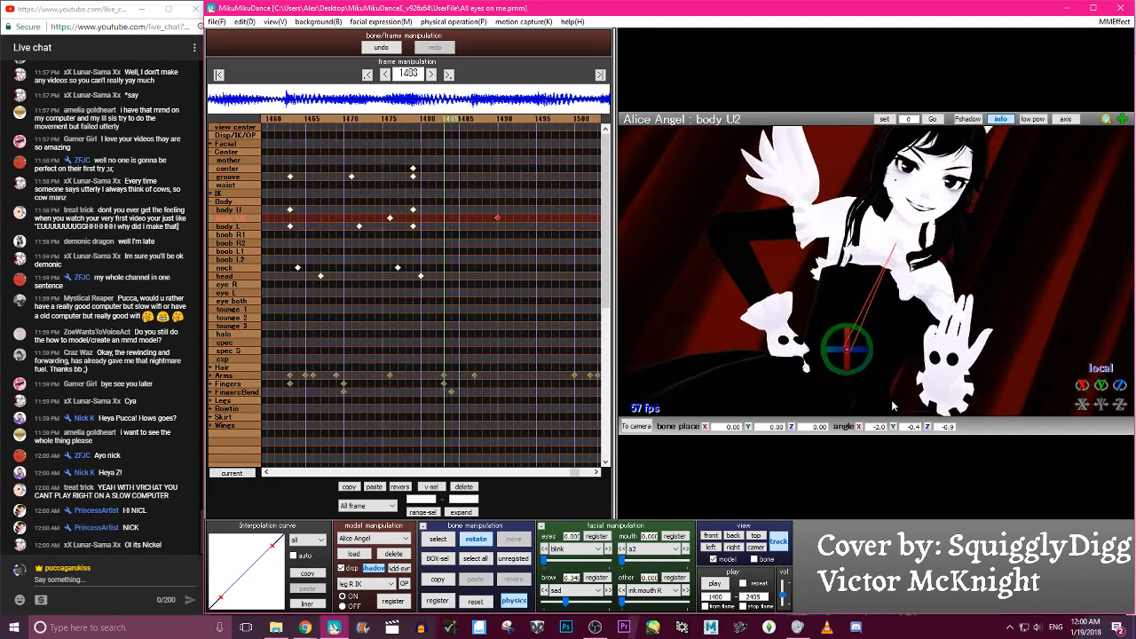
# Step forward to frame 1494 to review how the torso moves into and past the reset pose
pyautogui.press('Right')
pyautogui.press('Right')
pyautogui.press('Right')
pyautogui.press('Right')
pyautogui.press('Right')
pyautogui.press('Right')
pyautogui.press('Right')
pyautogui.press('Right')
pyautogui.press('Right')
pyautogui.press('Right')
pyautogui.press('Right')
pyautogui.press('Right')
pyautogui.press('Right')
pyautogui.press('Right')
pyautogui.press('Right')
pyautogui.press('Right')
pyautogui.press('Right')
pyautogui.press('Right')
pyautogui.press('Right')
pyautogui.press('Right')
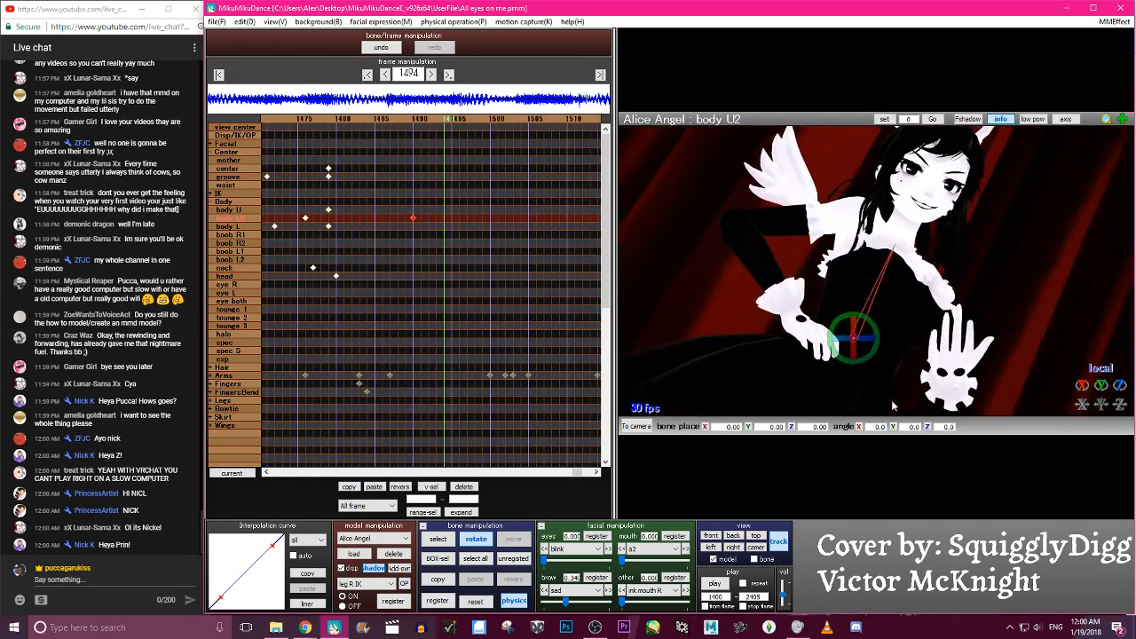
# Shape the interpolation curve of the body U2 keyframe at frame 1490 into an S-shaped ease
pyautogui.press('Left')
pyautogui.press('Left')
pyautogui.press('Left')
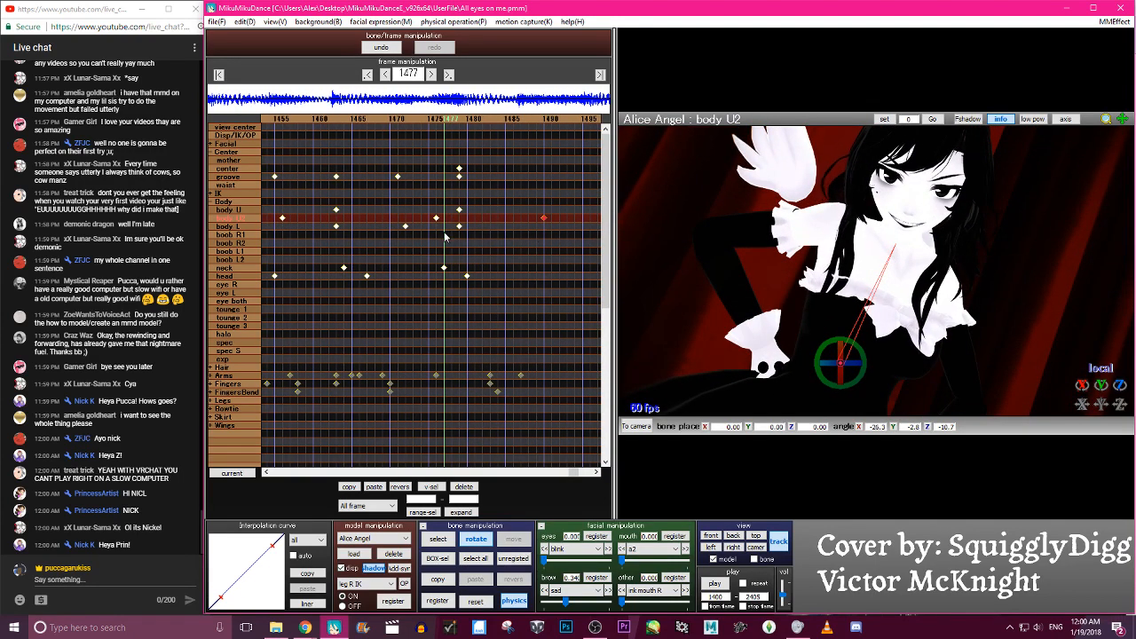
pyautogui.moveTo(275, 551); pyautogui.dragTo(249, 599)
pyautogui.press('Left')
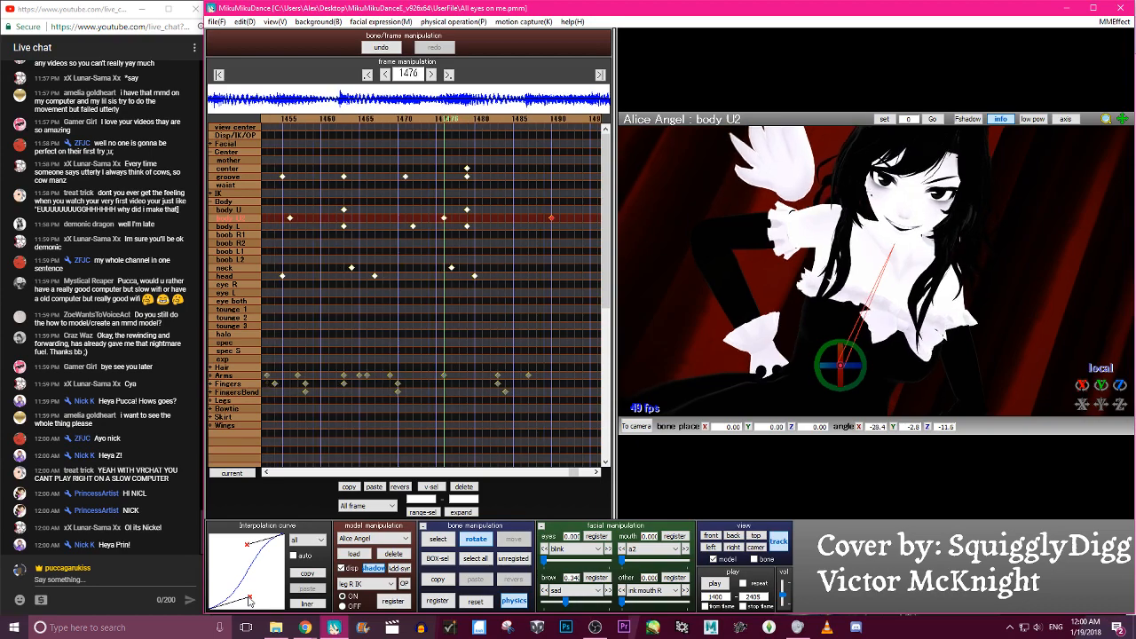
# Step back through the frames before 1476 to review the motion around the earlier body U2 keyframe
pyautogui.press('Left')
pyautogui.press('Left')
pyautogui.press('Left')
pyautogui.press('Left')
pyautogui.press('Left')
pyautogui.press('Left')
pyautogui.press('Left')
pyautogui.press('Left')
pyautogui.press('Left')
pyautogui.press('Left')
pyautogui.press('Left')
pyautogui.press('Left')
pyautogui.press('Left')
pyautogui.press('Left')
pyautogui.press('Left')
pyautogui.press('Left')
pyautogui.press('Left')
pyautogui.press('Left')
pyautogui.press('Left')
pyautogui.press('Left')
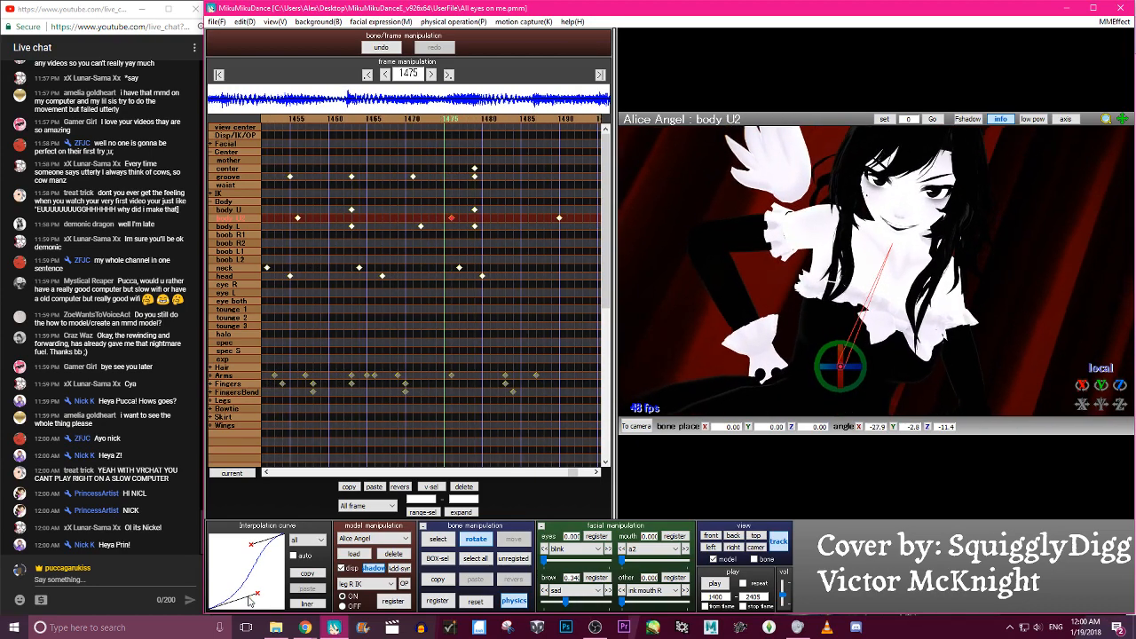
# Rotate the body U2 bone at frame 1456 to adjust the torso pose and register it
pyautogui.press('Right')
pyautogui.press('Right')
pyautogui.press('Right')
pyautogui.press('Right')
pyautogui.press('Right')
pyautogui.press('Right')
pyautogui.press('Right')
pyautogui.press('Right')
pyautogui.press('Right')
pyautogui.press('Right')
pyautogui.press('Right')
pyautogui.press('Right')
pyautogui.press('Right')
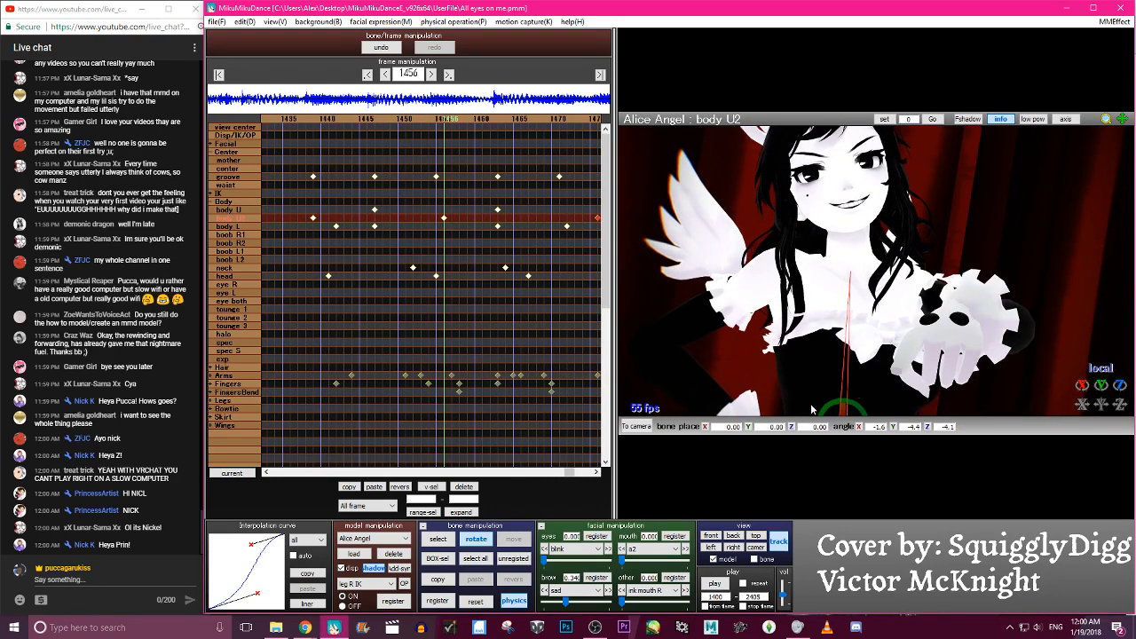
pyautogui.moveTo(863, 405); pyautogui.dragTo(844, 411)
# Step back and forth between about frames 1444 and 1456 to review the adjusted body U2 motion
pyautogui.press('Left')
pyautogui.press('Left')
pyautogui.press('Left')
pyautogui.press('Left')
pyautogui.press('Left')
pyautogui.press('Left')
pyautogui.press('Left')
pyautogui.press('Left')
pyautogui.press('Left')
pyautogui.press('Left')
pyautogui.press('Left')
pyautogui.press('Left')
pyautogui.press('Left')
pyautogui.press('Left')
pyautogui.press('Left')
pyautogui.press('Left')
pyautogui.press('Left')
pyautogui.press('Left')
pyautogui.press('Left')
pyautogui.press('Left')
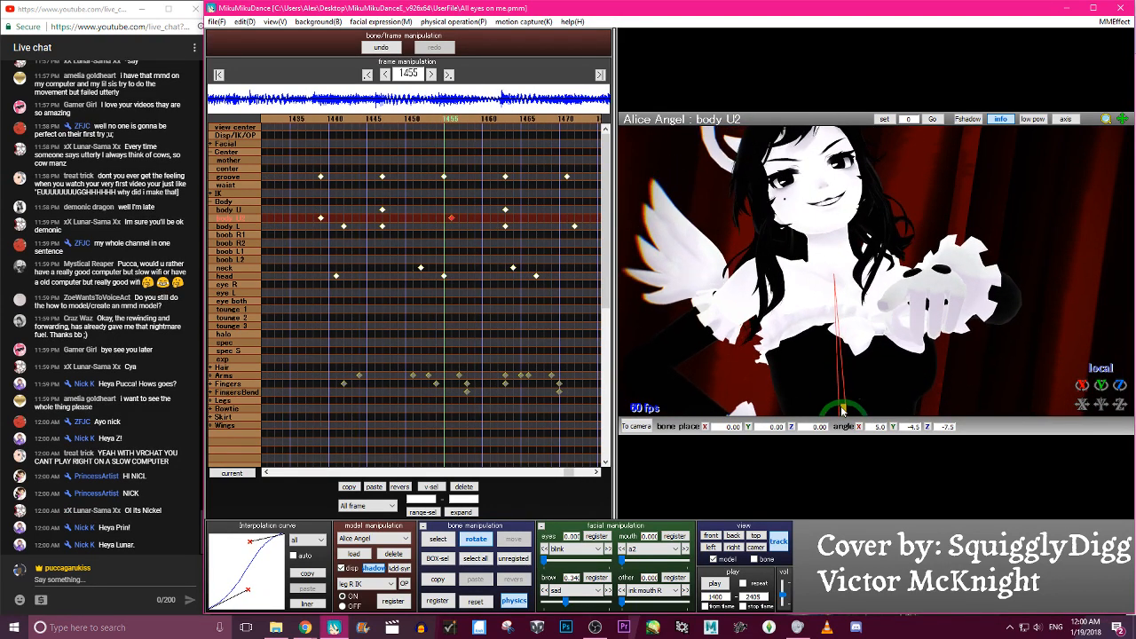
pyautogui.press('Right')
pyautogui.press('Right')
pyautogui.press('Right')
pyautogui.press('Right')
pyautogui.press('Right')
pyautogui.press('Right')
pyautogui.press('Right')
pyautogui.press('Right')
pyautogui.press('Right')
pyautogui.press('Right')
pyautogui.press('Right')
pyautogui.press('Right')
pyautogui.press('Right')
pyautogui.press('Right')
pyautogui.press('Right')
pyautogui.press('Right')
pyautogui.press('Right')
pyautogui.press('Right')
pyautogui.press('Right')
pyautogui.press('Right')
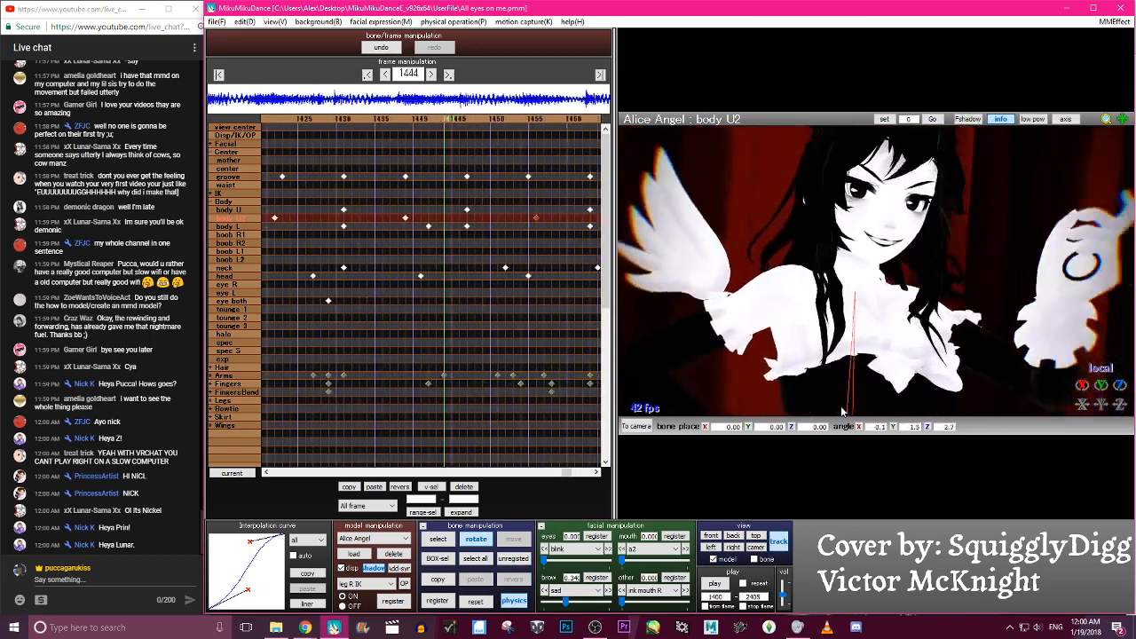
# Step through the frames between about 1461 and 1492 to examine the torso motion around the body U2 keyframe at 1476
pyautogui.press('Left')
pyautogui.press('Left')
pyautogui.press('Left')
pyautogui.press('Left')
pyautogui.press('Left')
pyautogui.press('Left')
pyautogui.press('Left')
pyautogui.press('Left')
pyautogui.press('Left')
pyautogui.press('Left')
pyautogui.press('Left')
pyautogui.press('Left')
pyautogui.press('Left')
pyautogui.press('Left')
pyautogui.press('Left')
pyautogui.press('Left')
pyautogui.press('Left')
pyautogui.press('Left')
pyautogui.press('Left')
pyautogui.press('Left')
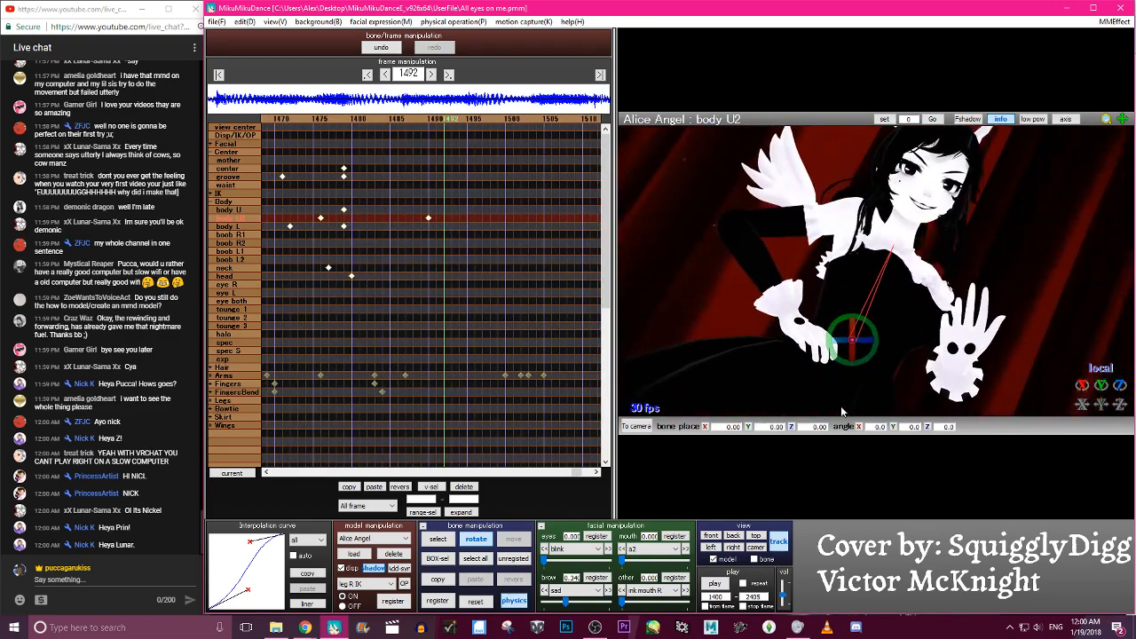
pyautogui.press('Right')
pyautogui.press('Right')
pyautogui.press('Right')
pyautogui.press('Right')
pyautogui.press('Right')
pyautogui.press('Right')
pyautogui.press('Right')
pyautogui.press('Right')
pyautogui.press('Right')
pyautogui.press('Right')
pyautogui.press('Right')
pyautogui.press('Right')
pyautogui.press('Right')
pyautogui.press('Right')
pyautogui.press('Right')
pyautogui.press('Right')
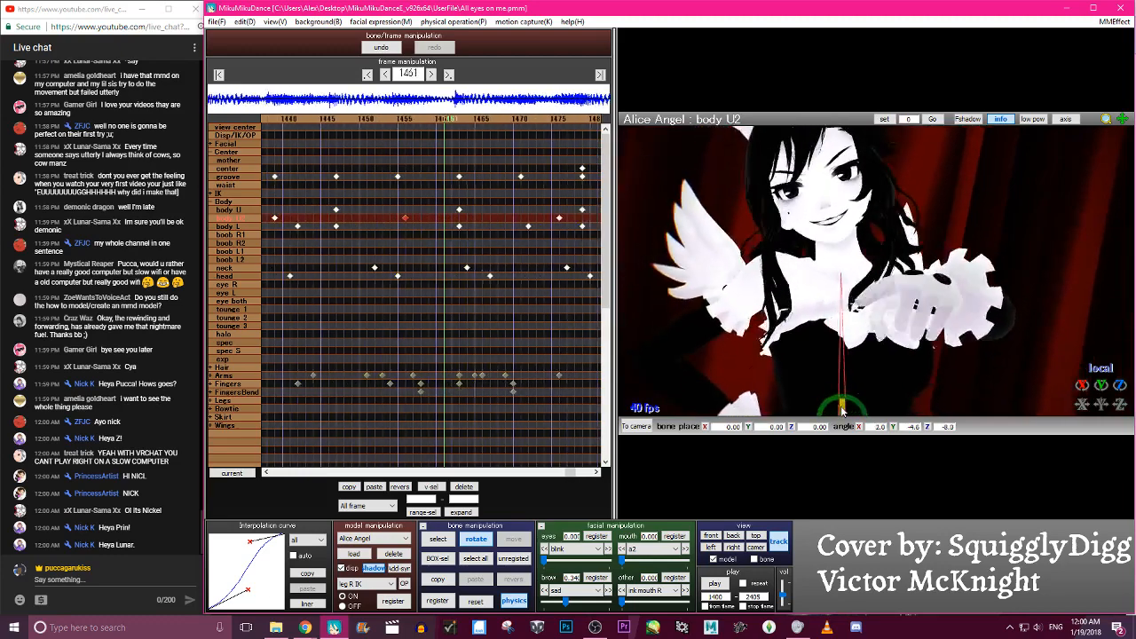
# Delete the body U2 keyframe at frame 1476 and register a rotated pose of X -11.6, Y -4.8, Z -2.1 at frame 1474
pyautogui.click(464, 488)
pyautogui.press('Right')
pyautogui.press('Right')
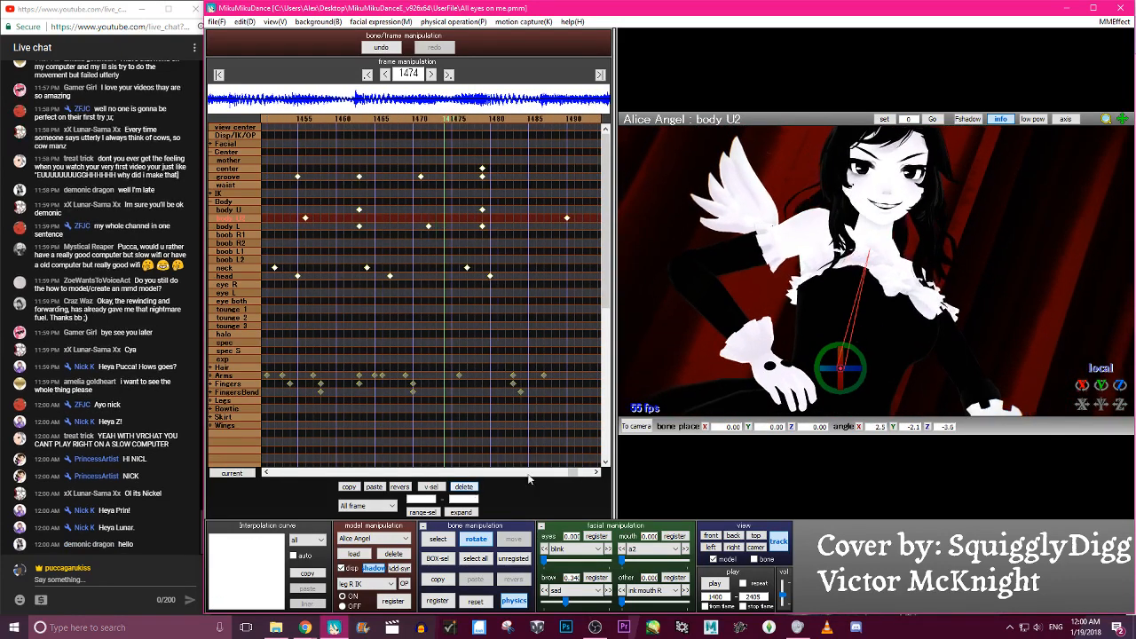
pyautogui.moveTo(830, 373); pyautogui.dragTo(855, 376)
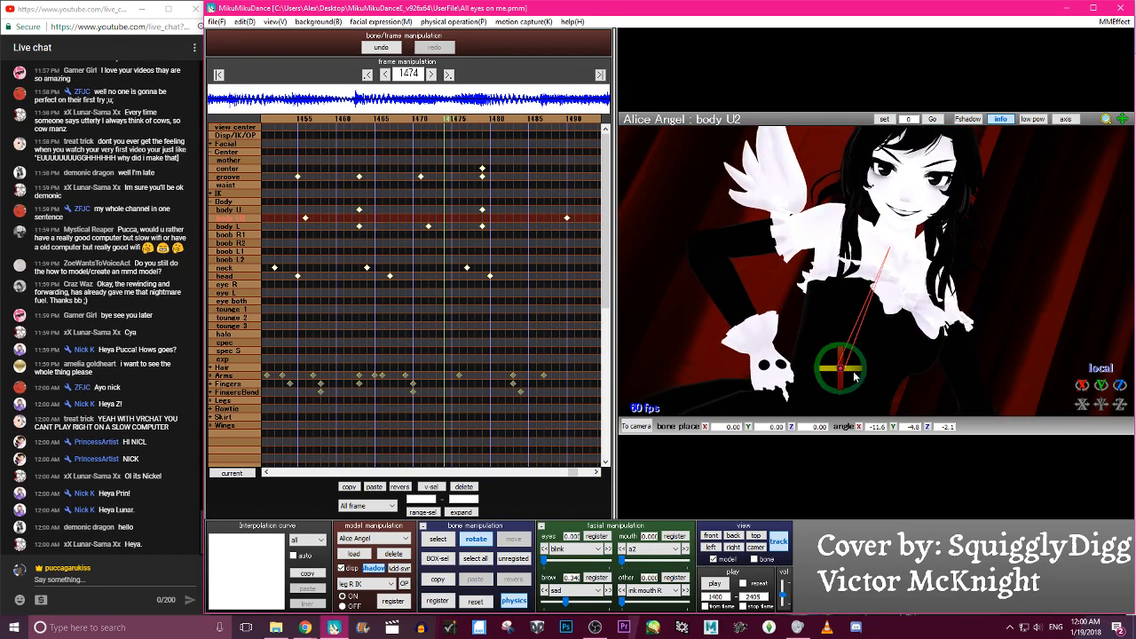
pyautogui.press('Return')
# Step through the frames from about 1470 to 1495 to review the torso motion through the new body U2 keyframe
pyautogui.press('Left')
pyautogui.press('Right')
pyautogui.press('Right')
pyautogui.press('Right')
pyautogui.press('Right')
pyautogui.press('Right')
pyautogui.press('Right')
pyautogui.press('Right')
pyautogui.press('Right')
pyautogui.press('Right')
pyautogui.press('Right')
pyautogui.press('Right')
pyautogui.press('Right')
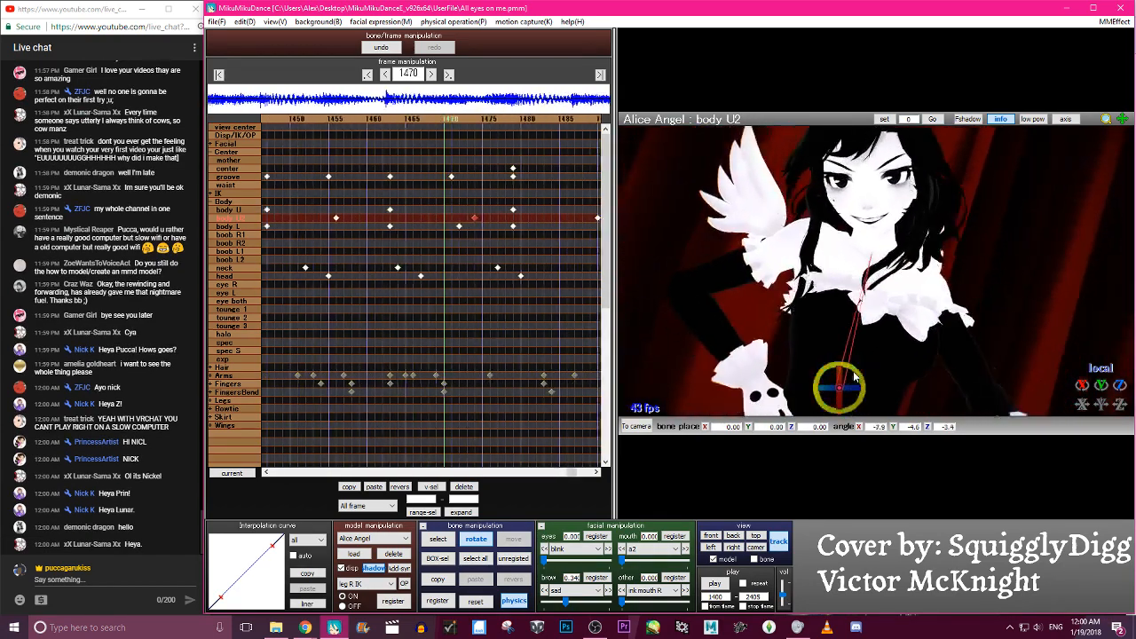
pyautogui.press('Right')
pyautogui.press('Right')
pyautogui.press('Right')
pyautogui.press('Right')
pyautogui.press('Right')
pyautogui.press('Right')
pyautogui.press('Right')
pyautogui.press('Right')
pyautogui.press('Right')
pyautogui.press('Right')
pyautogui.press('Right')
pyautogui.press('Right')
pyautogui.press('Right')
pyautogui.press('Right')
pyautogui.press('Right')
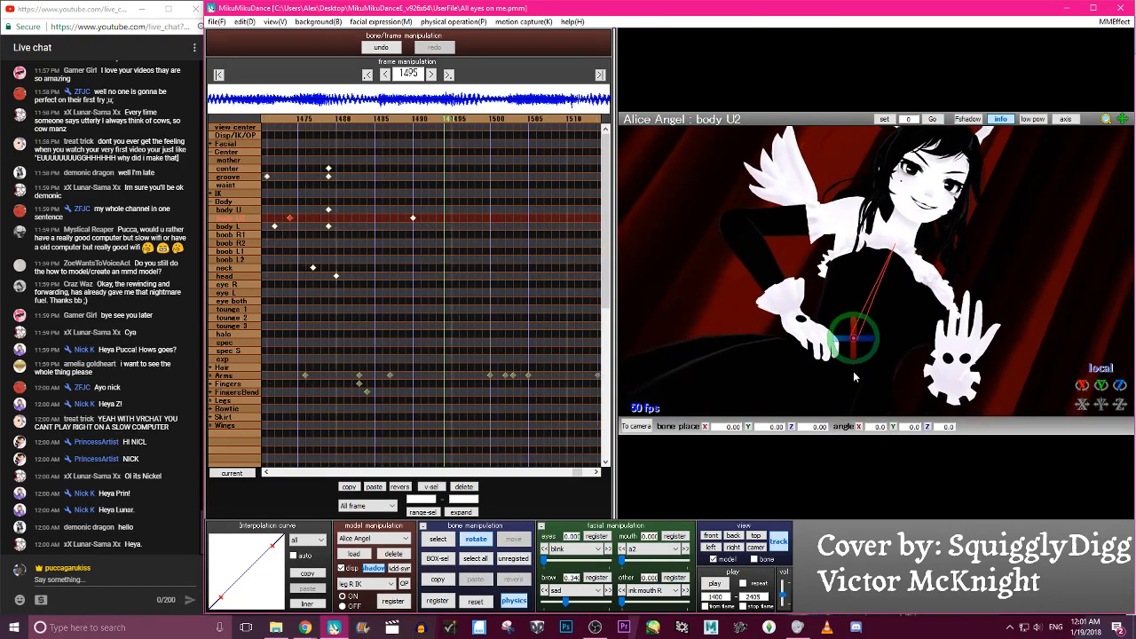
# Rotate body U2 around its local X axis to -7.4 at frame 1509 and register the pose
pyautogui.press('Right')
pyautogui.press('Right')
pyautogui.press('Right')
pyautogui.press('Right')
pyautogui.press('Right')
pyautogui.press('Right')
pyautogui.press('Right')
pyautogui.press('Right')
pyautogui.press('Right')
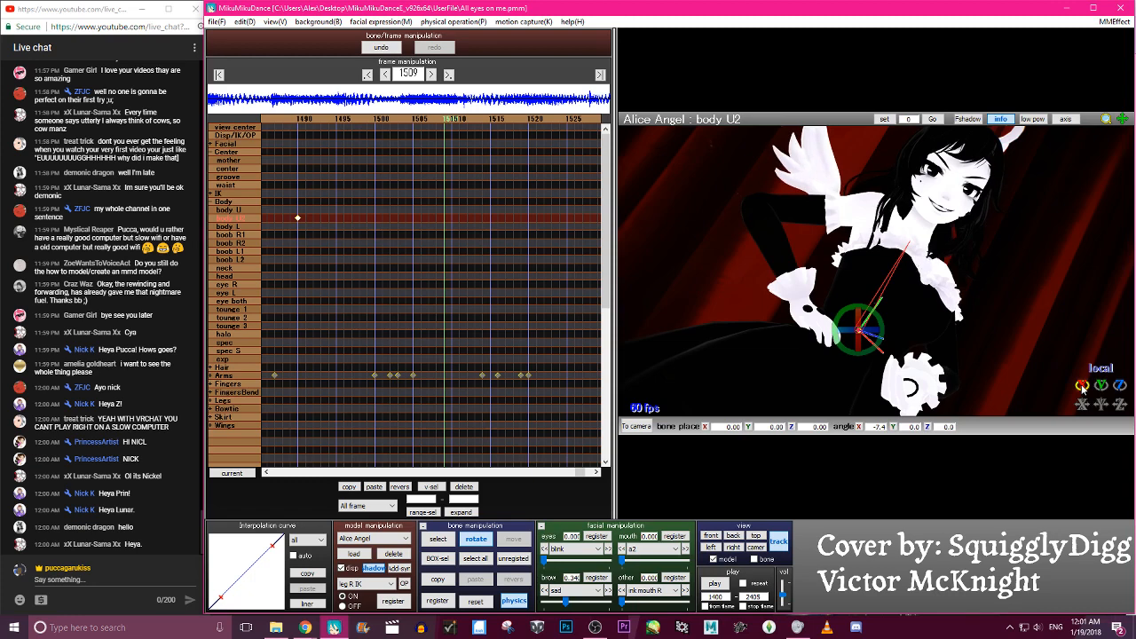
# At frame 1526, reset body U2, rotate it to X 3.3, Y 2.0, Z -4.1 and register the keyframe
pyautogui.press('Right')
pyautogui.press('Right')
pyautogui.press('Right')
pyautogui.press('Right')
pyautogui.press('Right')
pyautogui.press('Right')
pyautogui.press('Right')
pyautogui.press('Right')
pyautogui.press('Right')
pyautogui.press('Right')
pyautogui.press('Right')
pyautogui.press('Right')
pyautogui.press('Right')
pyautogui.press('Right')
pyautogui.press('Right')
pyautogui.press('Right')
pyautogui.press('Right')
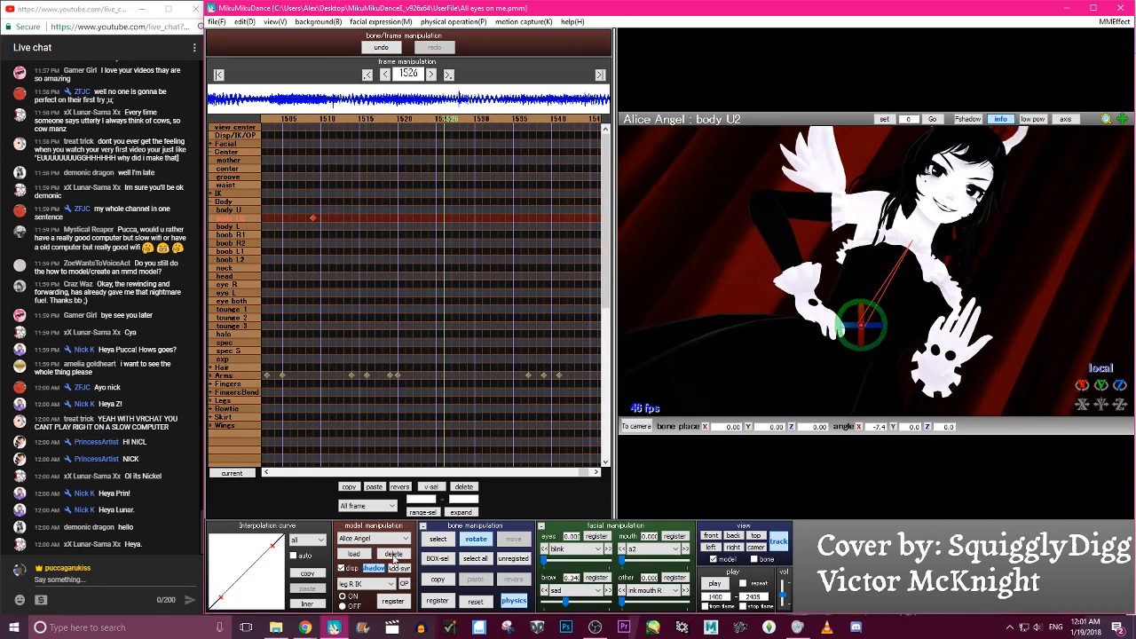
pyautogui.click(464, 602)
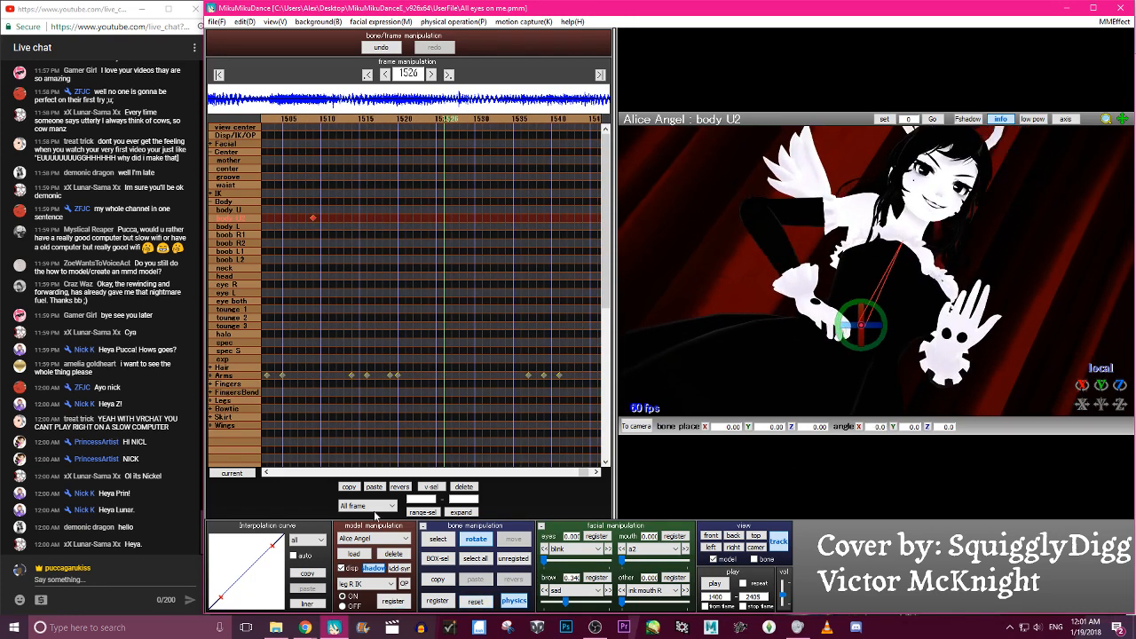
pyautogui.moveTo(897, 316)
pyautogui.mouseDown()
pyautogui.moveTo(881, 321)
pyautogui.moveTo(878, 311)
pyautogui.mouseUp()
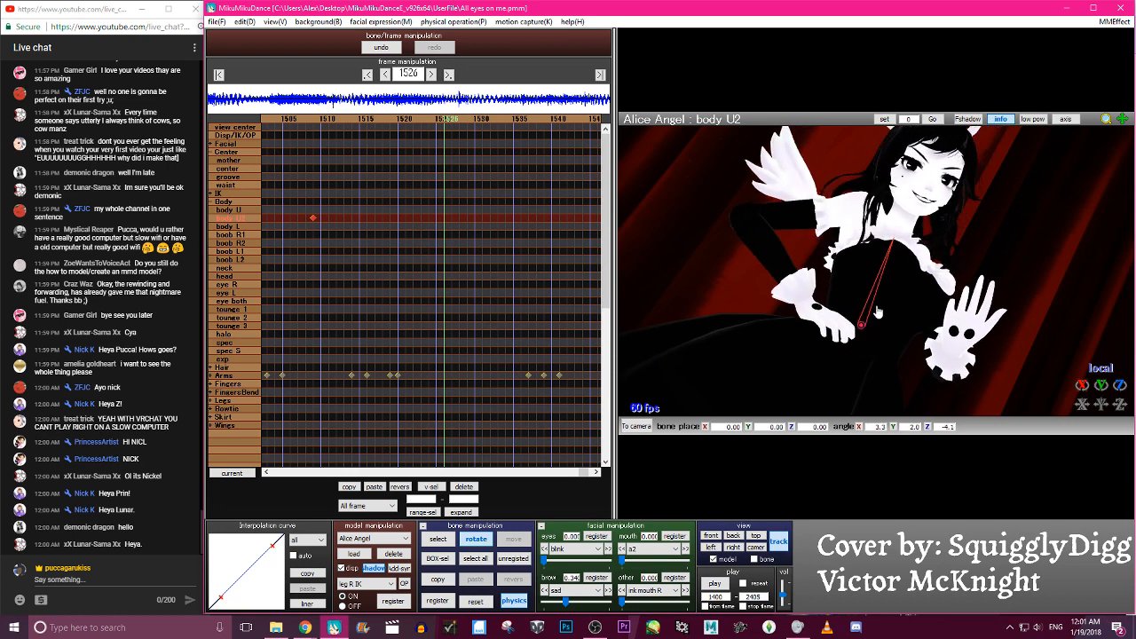
pyautogui.press('Return')
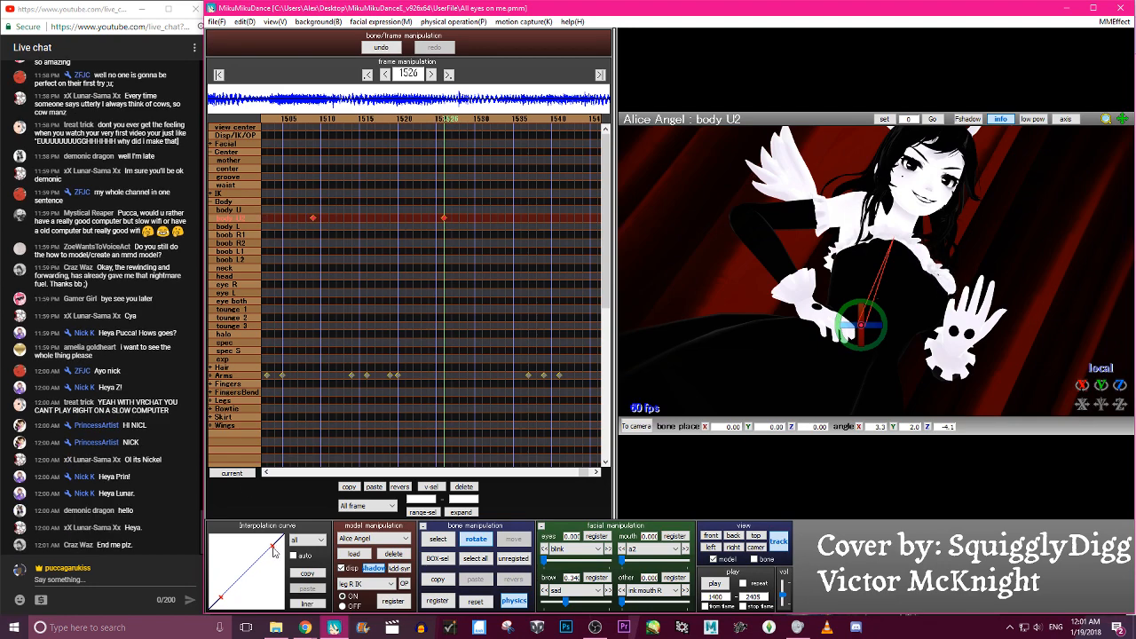
# Ease the body U2 keyframes at frames 1509 and 1526 with an S-shaped interpolation curve
pyautogui.moveTo(275, 552); pyautogui.dragTo(255, 601)
# Step back through the frames to about 1394, then forward to about 1512, to review the upper-body motion
pyautogui.press('Left')
pyautogui.press('Left')
pyautogui.press('Left')
pyautogui.press('Left')
pyautogui.press('Left')
pyautogui.press('Left')
pyautogui.press('Left')
pyautogui.press('Left')
pyautogui.press('Left')
pyautogui.press('Left')
pyautogui.press('Left')
pyautogui.press('Left')
pyautogui.press('Left')
pyautogui.press('Left')
pyautogui.press('Left')
pyautogui.press('Left')
pyautogui.press('Left')
pyautogui.press('Left')
pyautogui.press('Left')
pyautogui.press('Left')
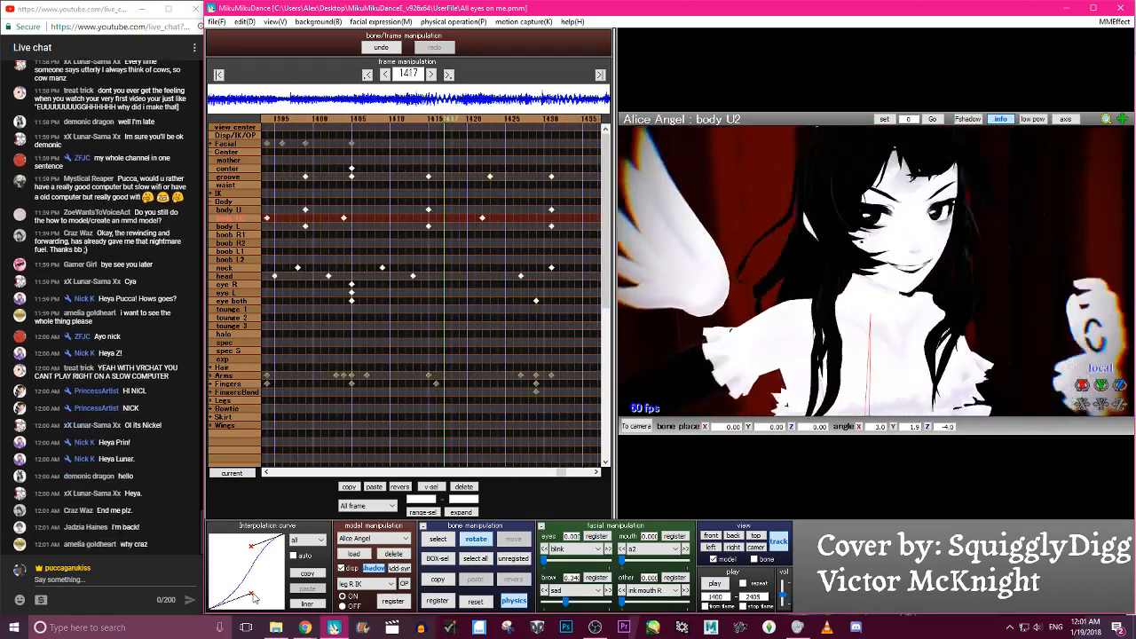
pyautogui.press('Left')
pyautogui.press('Left')
pyautogui.press('Left')
pyautogui.press('Left')
pyautogui.press('Left')
pyautogui.press('Left')
pyautogui.press('Left')
pyautogui.press('Left')
pyautogui.press('Left')
pyautogui.press('Left')
pyautogui.press('Left')
pyautogui.press('Left')
pyautogui.press('Left')
pyautogui.press('Left')
pyautogui.press('Left')
pyautogui.press('Left')
pyautogui.press('Left')
pyautogui.press('Left')
pyautogui.press('Left')
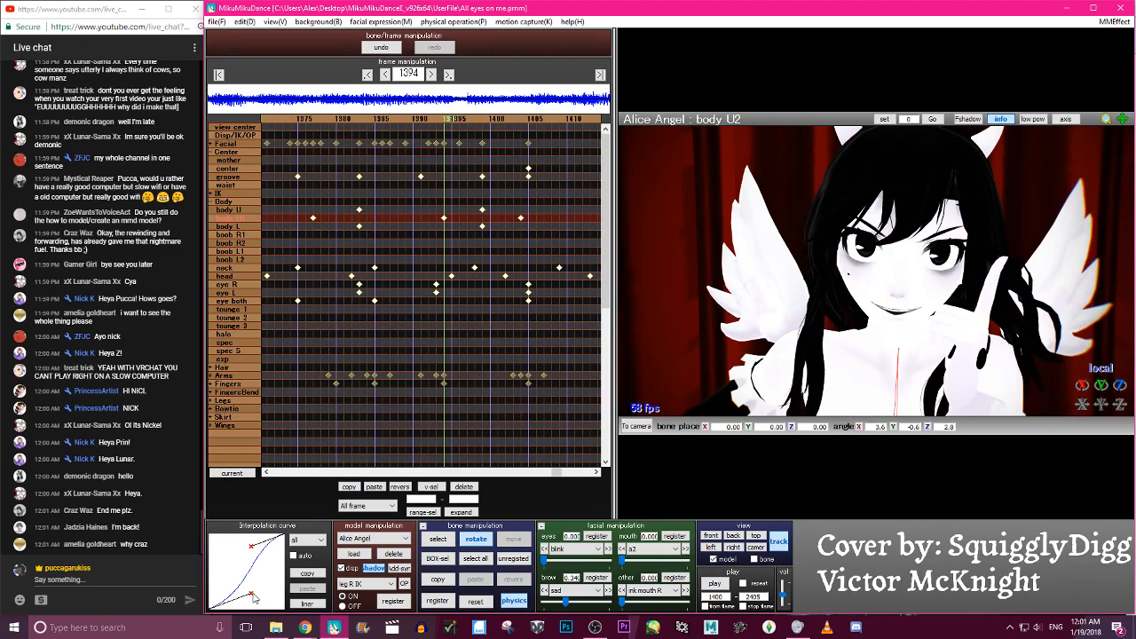
pyautogui.press('Right')
pyautogui.press('Right')
pyautogui.press('Right')
pyautogui.press('Right')
pyautogui.press('Right')
pyautogui.press('Right')
pyautogui.press('Right')
pyautogui.press('Right')
pyautogui.press('Right')
pyautogui.press('Right')
pyautogui.press('Right')
pyautogui.press('Right')
pyautogui.press('Right')
pyautogui.press('Right')
pyautogui.press('Right')
pyautogui.press('Right')
pyautogui.press('Right')
pyautogui.press('Right')
pyautogui.press('Right')
pyautogui.press('Right')
pyautogui.press('Right')
pyautogui.press('Right')
pyautogui.press('Right')
pyautogui.press('Right')
pyautogui.press('Right')
pyautogui.press('Right')
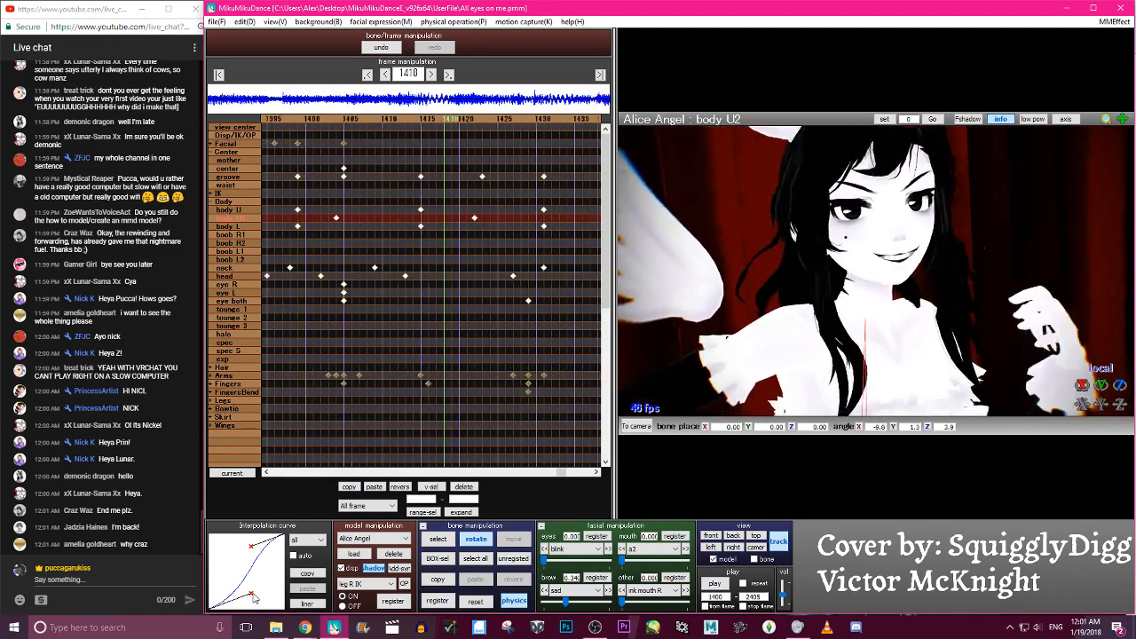
pyautogui.press('Right')
pyautogui.press('Right')
pyautogui.press('Right')
pyautogui.press('Right')
pyautogui.press('Right')
pyautogui.press('Right')
pyautogui.press('Right')
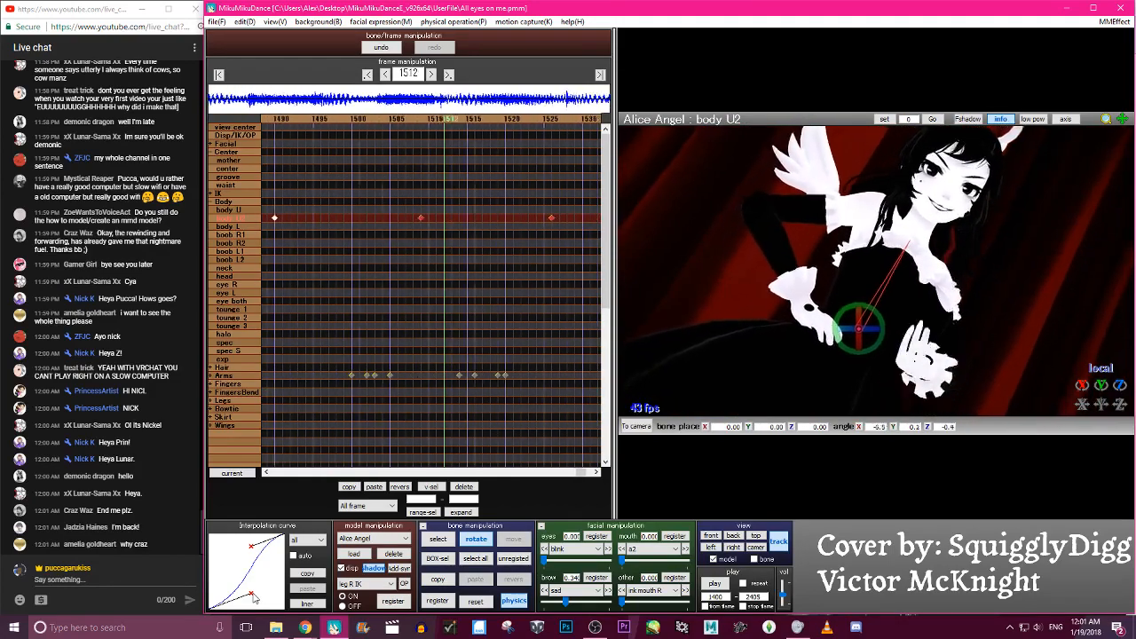
# Step back to about frame 1476 and forward again to examine the torso, neck and head movement there
pyautogui.press('Left')
pyautogui.press('Left')
pyautogui.press('Left')
pyautogui.press('Left')
pyautogui.press('Left')
pyautogui.press('Left')
pyautogui.press('Left')
pyautogui.press('Left')
pyautogui.press('Left')
pyautogui.press('Left')
pyautogui.press('Left')
pyautogui.press('Left')
pyautogui.press('Left')
pyautogui.press('Left')
pyautogui.press('Left')
pyautogui.press('Left')
pyautogui.press('Left')
pyautogui.press('Left')
pyautogui.press('Left')
pyautogui.press('Left')
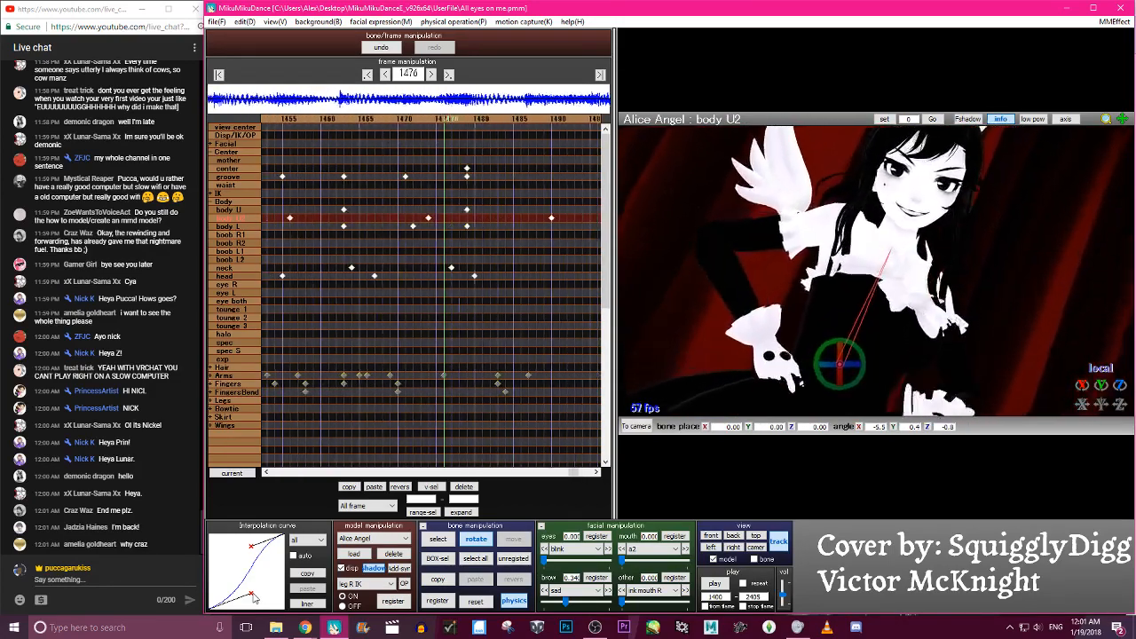
pyautogui.press('Right')
pyautogui.press('Right')
pyautogui.press('Right')
pyautogui.press('Right')
pyautogui.press('Right')
pyautogui.press('Right')
pyautogui.press('Right')
pyautogui.press('Right')
pyautogui.press('Right')
pyautogui.press('Right')
pyautogui.press('Right')
pyautogui.press('Right')
pyautogui.press('Right')
pyautogui.press('Right')
pyautogui.press('Right')
pyautogui.press('Right')
pyautogui.press('Right')
pyautogui.press('Right')
pyautogui.press('Right')
pyautogui.press('Right')
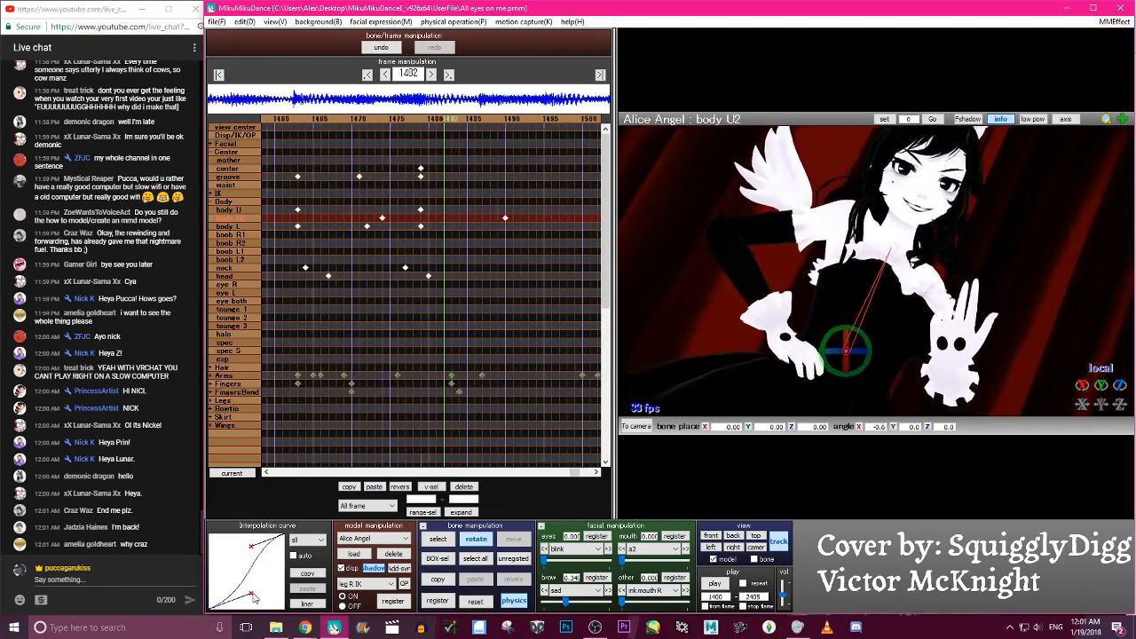
# At frame 1482, rotate the neck to X -39.0, Y -8.1, Z -2.0 and the head to X 16.1, Y -10.9, Z 8.0, and register both
pyautogui.press('Left')
pyautogui.press('Left')
pyautogui.press('Left')
pyautogui.press('Left')
pyautogui.press('Left')
pyautogui.press('Left')
pyautogui.press('Left')
pyautogui.press('Left')
pyautogui.press('Left')
pyautogui.press('Left')
pyautogui.press('Left')
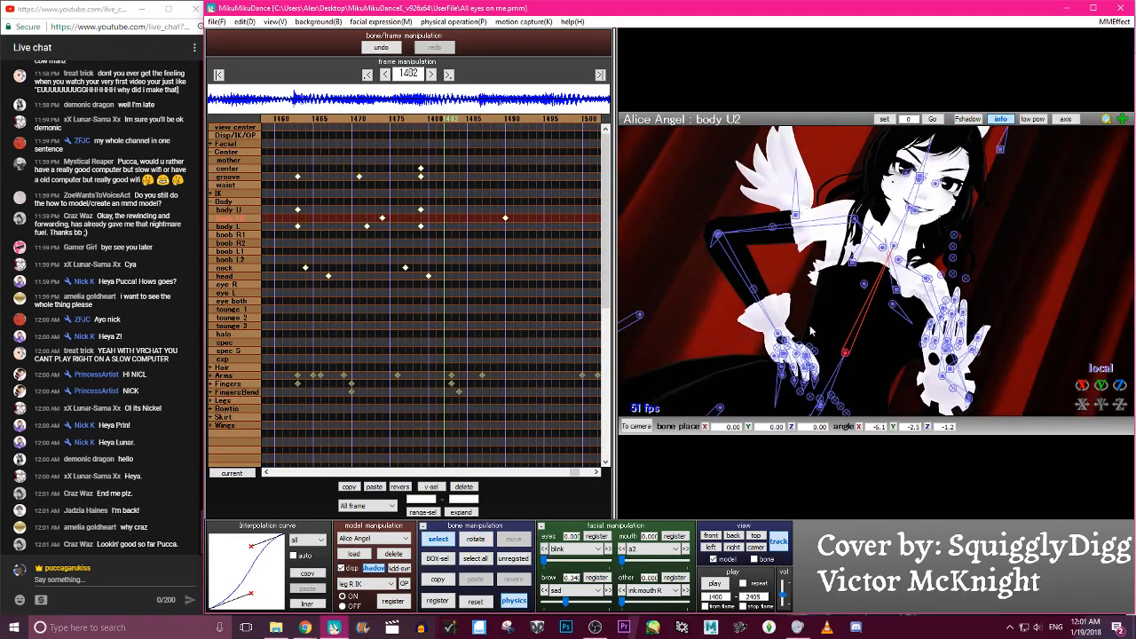
pyautogui.click(895, 246)
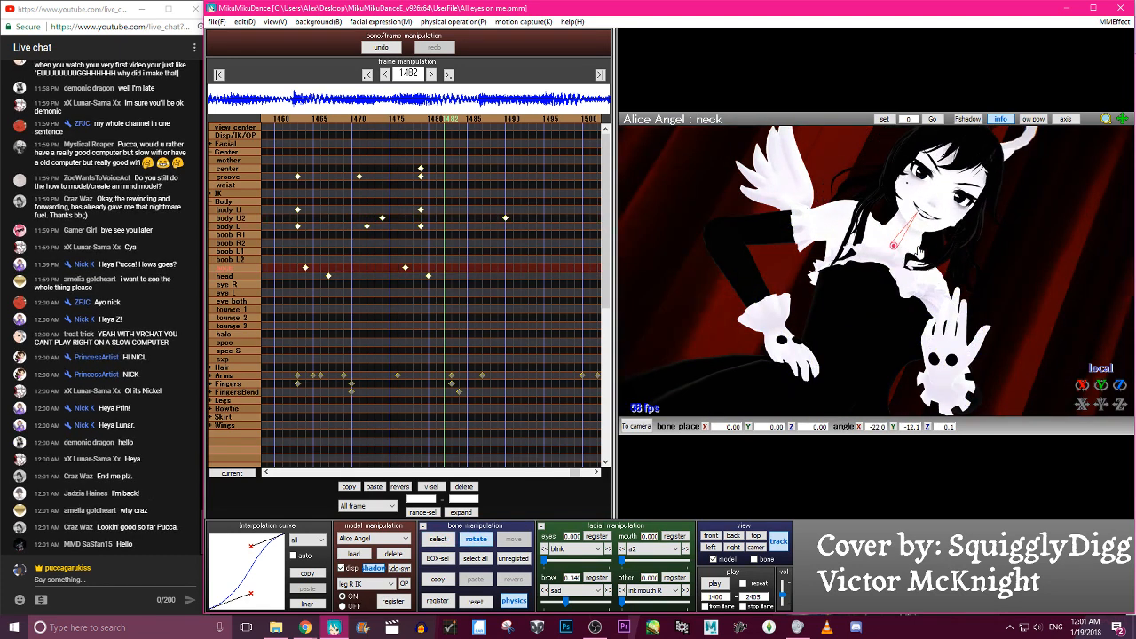
pyautogui.moveTo(920, 255); pyautogui.dragTo(899, 251)
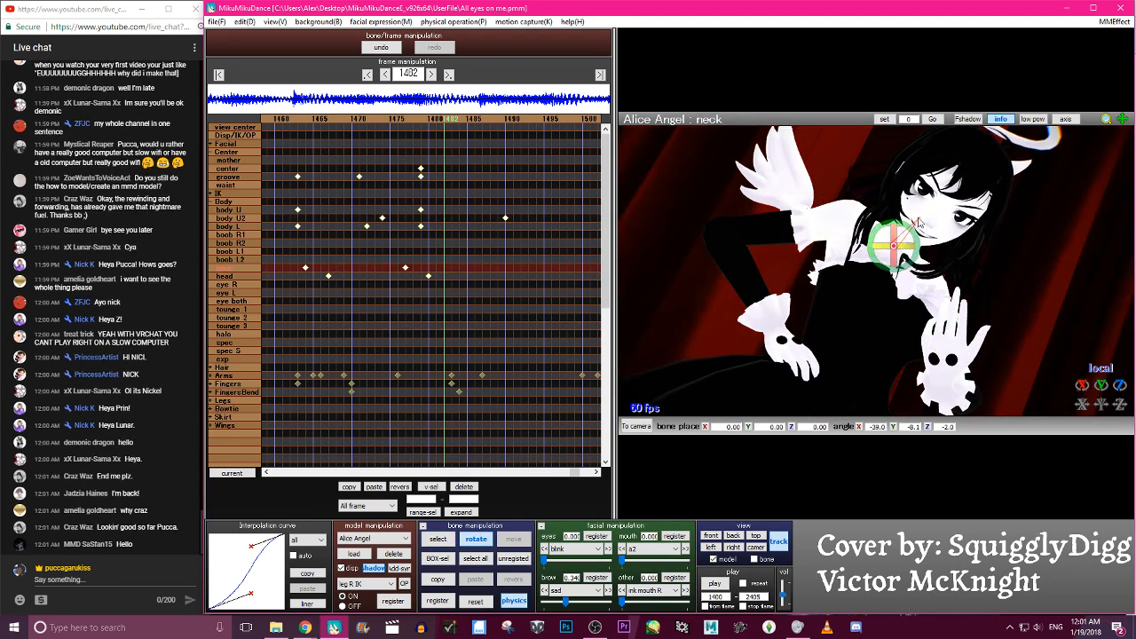
pyautogui.click(924, 194)
pyautogui.moveTo(939, 203); pyautogui.dragTo(923, 223)
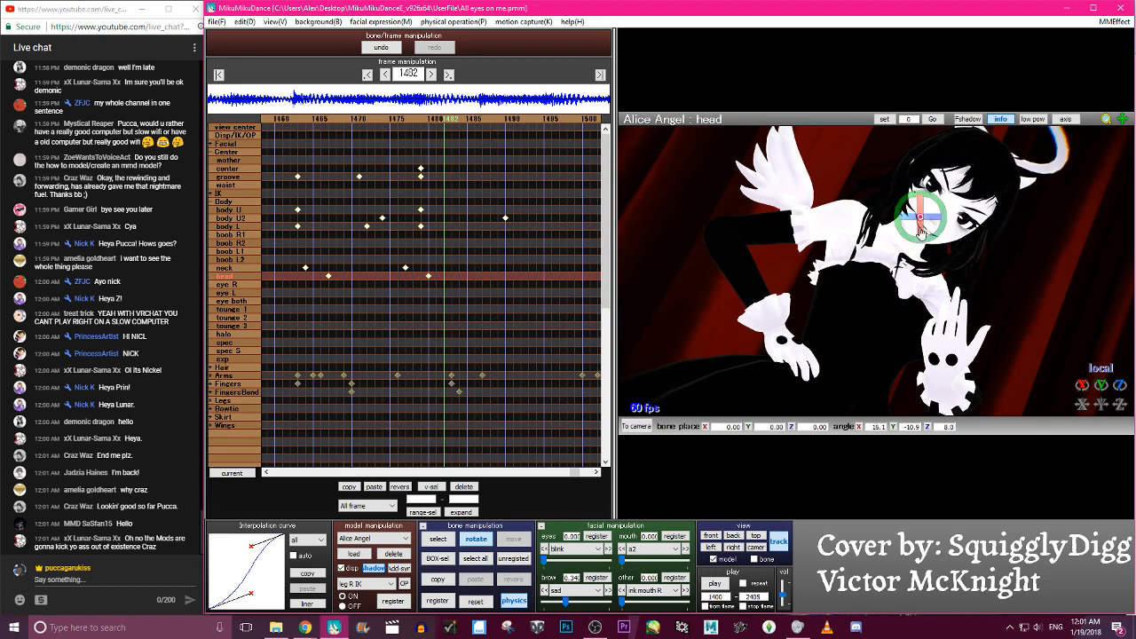
pyautogui.press('a')
pyautogui.press('s')
pyautogui.press('Return')
# Step through frames from about 1473 to 1486 to review the neck and head movement into the new keyframes
pyautogui.press('Left')
pyautogui.press('Left')
pyautogui.press('Left')
pyautogui.press('Left')
pyautogui.press('Left')
pyautogui.press('Left')
pyautogui.press('Left')
pyautogui.press('Left')
pyautogui.press('Left')
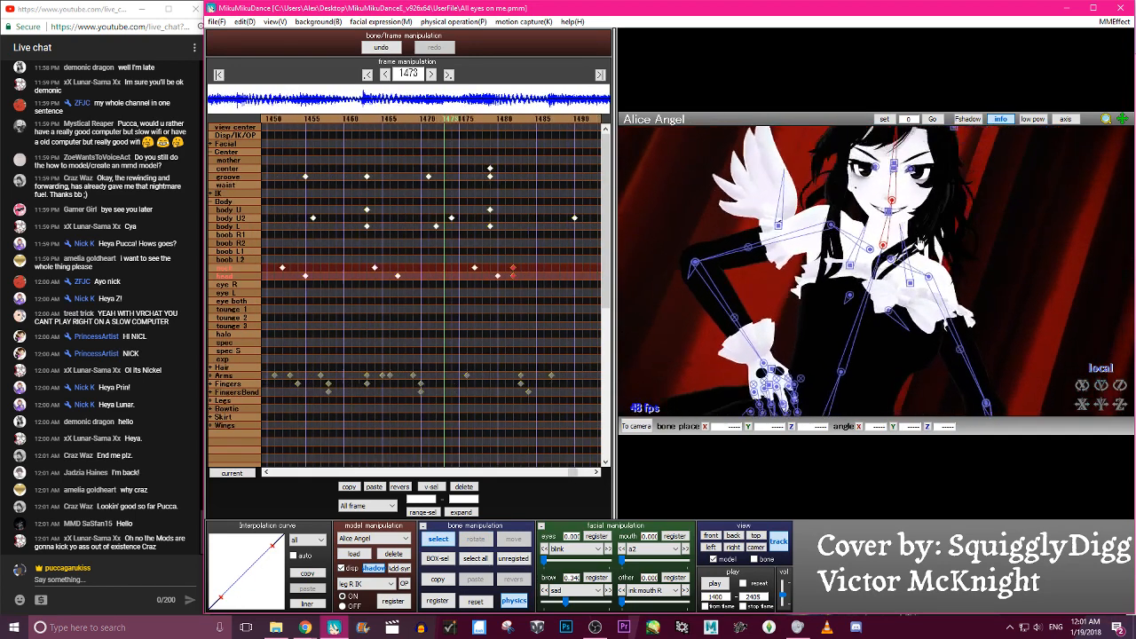
pyautogui.press('Right')
pyautogui.press('Right')
pyautogui.press('Right')
pyautogui.press('Right')
pyautogui.press('Right')
pyautogui.press('Right')
pyautogui.press('Right')
pyautogui.press('Right')
pyautogui.press('Right')
pyautogui.press('Right')
pyautogui.press('Right')
pyautogui.press('Right')
pyautogui.press('Right')
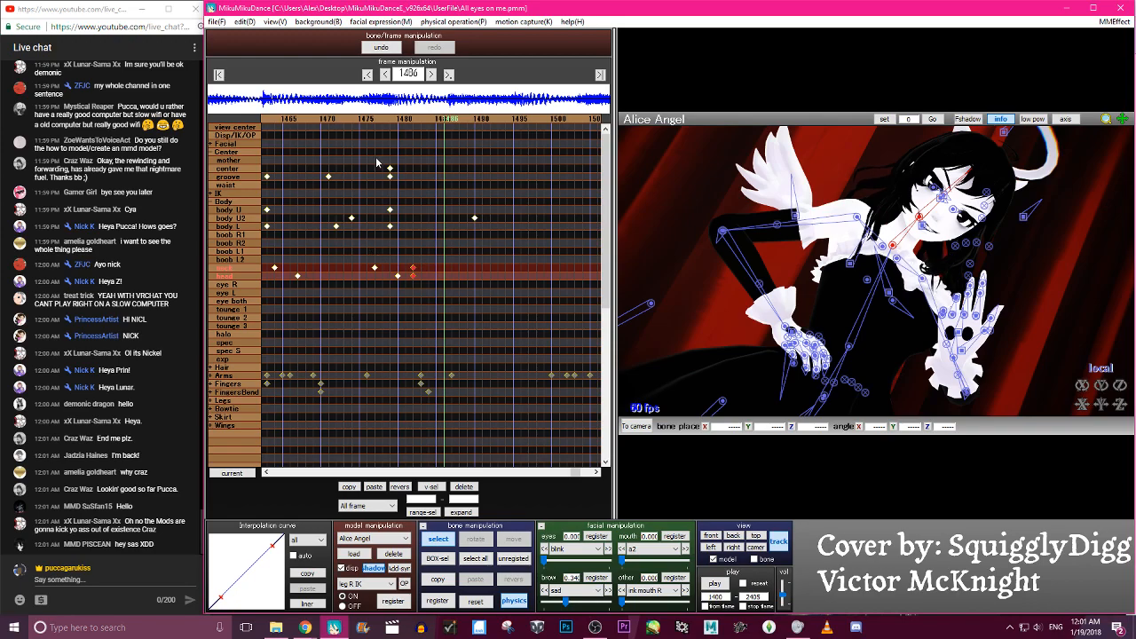
# Delete the neck and head keyframes lying between frames 1477 and 1480
pyautogui.press('Left')
pyautogui.press('Left')
pyautogui.press('Left')
pyautogui.press('Left')
pyautogui.press('Left')
pyautogui.press('Left')
pyautogui.press('Left')
pyautogui.press('Left')
pyautogui.press('Left')
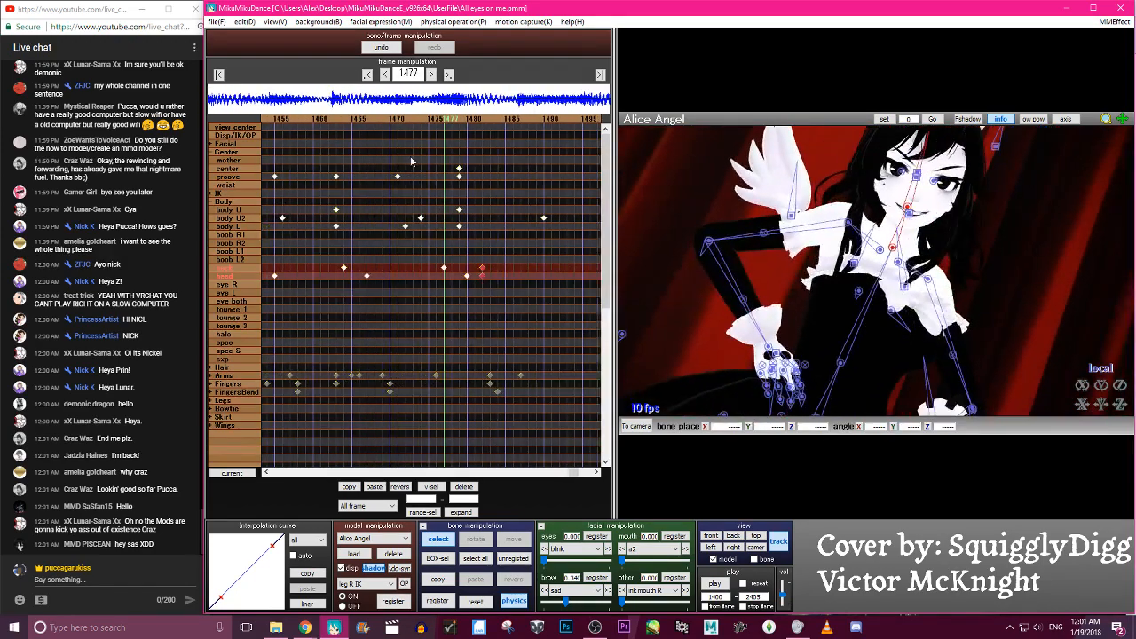
pyautogui.moveTo(438, 263); pyautogui.dragTo(469, 281)
pyautogui.click(461, 485)
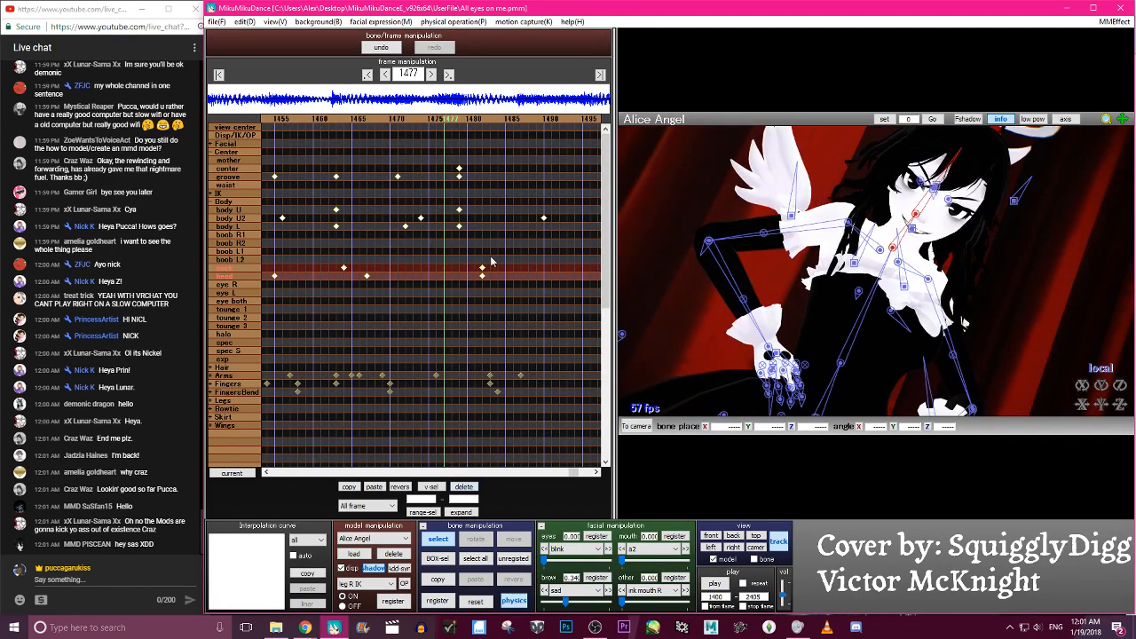
# Give the neck keyframe at frame 1482 an S-shaped ease-in/ease-out interpolation curve and move it to frame 1486
pyautogui.moveTo(273, 546); pyautogui.dragTo(248, 546)
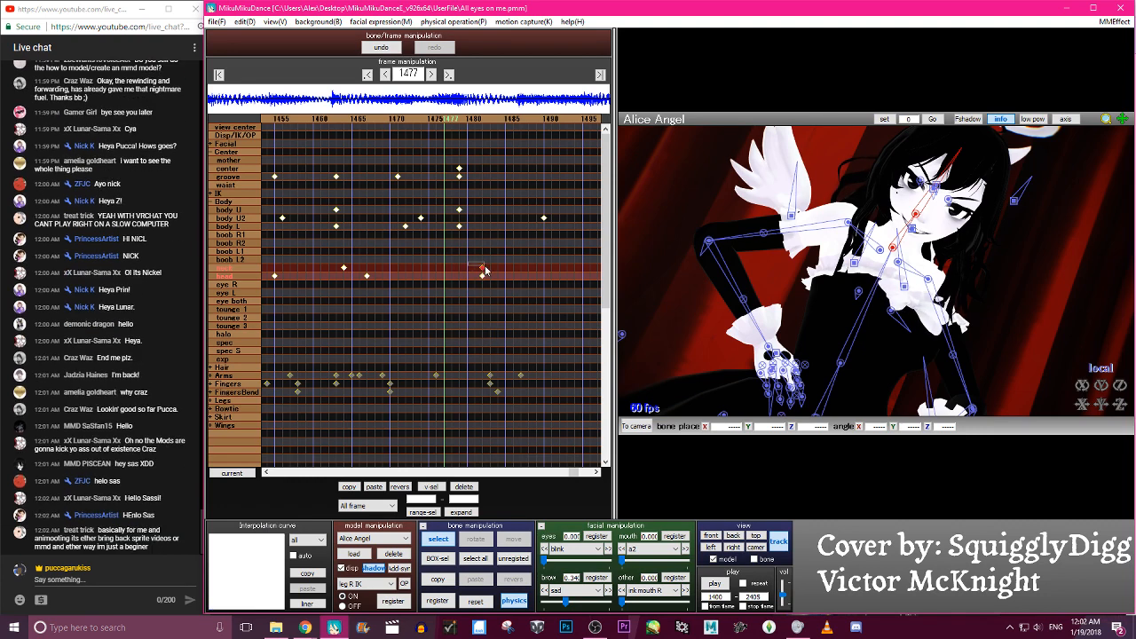
pyautogui.click(482, 267)
pyautogui.moveTo(483, 269); pyautogui.dragTo(514, 278)
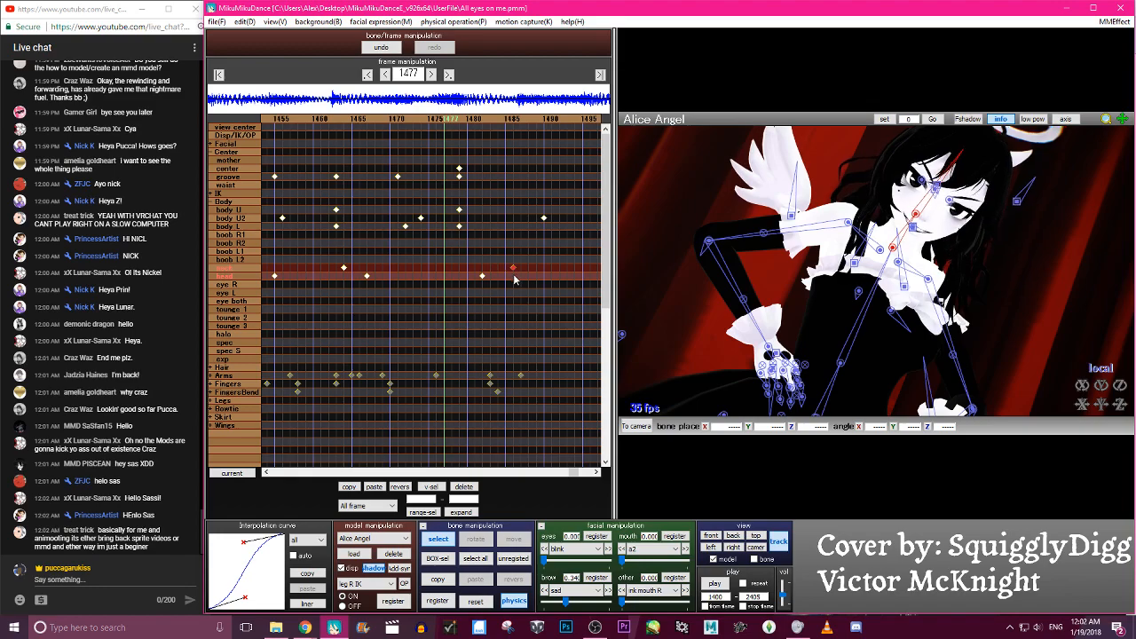
# Step back and forth through frames from about 1463 to 1494 to review the neck and head motion with the shifted neck keyframe
pyautogui.press('Left')
pyautogui.press('Left')
pyautogui.press('Left')
pyautogui.press('Left')
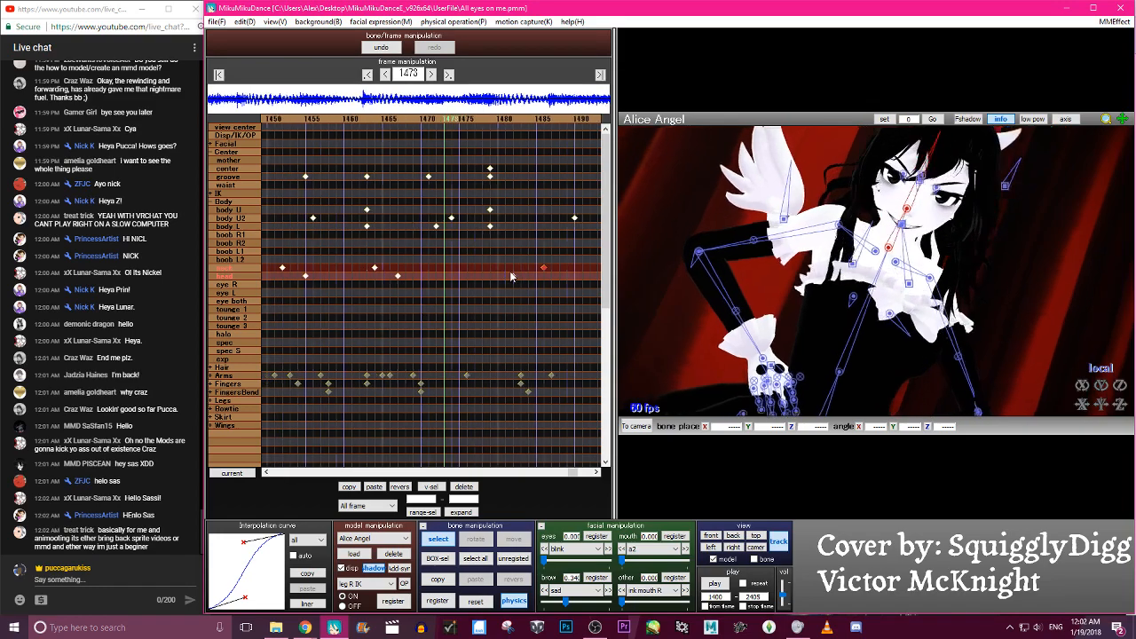
pyautogui.press('Right')
pyautogui.press('Left')
pyautogui.press('Left')
pyautogui.press('Left')
pyautogui.press('Left')
pyautogui.press('Left')
pyautogui.press('Left')
pyautogui.press('Left')
pyautogui.press('Left')
pyautogui.press('Left')
pyautogui.press('Left')
pyautogui.press('Left')
pyautogui.press('Right')
pyautogui.press('Right')
pyautogui.press('Right')
pyautogui.press('Right')
pyautogui.press('Right')
pyautogui.press('Right')
pyautogui.press('Right')
pyautogui.press('Right')
pyautogui.press('Right')
pyautogui.press('Right')
pyautogui.press('Right')
pyautogui.press('Right')
pyautogui.press('Right')
pyautogui.press('Right')
pyautogui.press('Right')
pyautogui.press('Left')
pyautogui.press('Left')
pyautogui.press('Left')
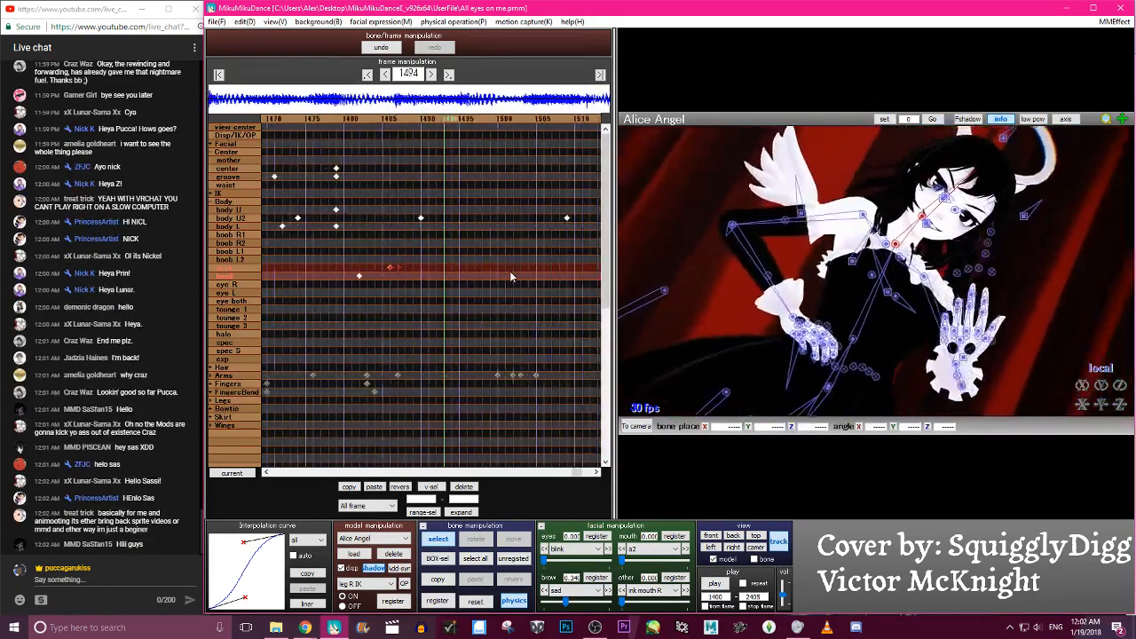
pyautogui.press('Right')
pyautogui.press('Right')
pyautogui.press('Right')
pyautogui.press('Right')
pyautogui.press('Right')
pyautogui.press('Right')
pyautogui.press('Right')
pyautogui.press('Right')
pyautogui.press('Right')
pyautogui.press('Right')
pyautogui.press('Right')
pyautogui.press('Right')
pyautogui.press('Right')
pyautogui.press('Right')
pyautogui.press('Right')
pyautogui.press('Right')
pyautogui.press('Right')
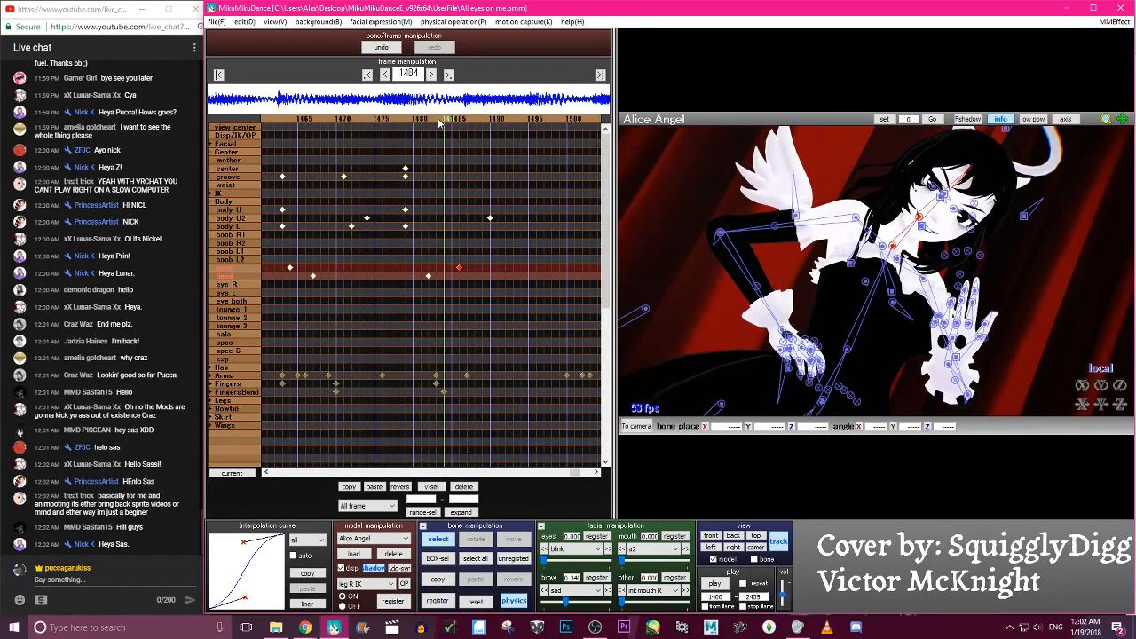
# At frame 1482, rotate the head bone to X 37.1, Y -7.3, Z 9.7 and register the keyframe
pyautogui.press('Left')
pyautogui.press('Left')
pyautogui.press('Left')
pyautogui.click(893, 246)
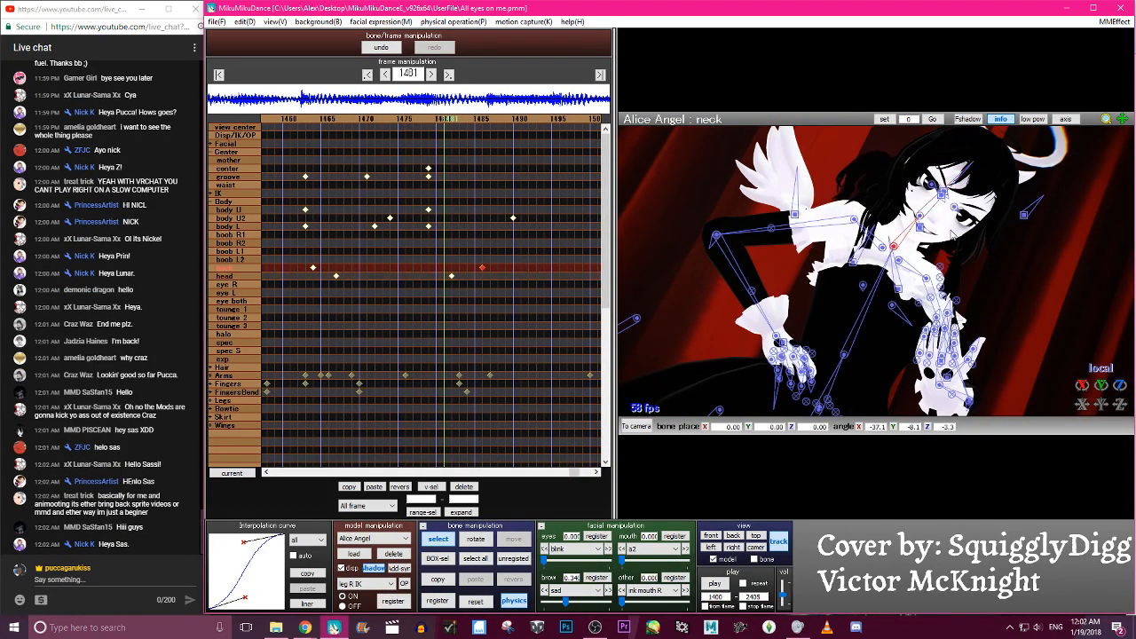
pyautogui.click(920, 215)
pyautogui.press('Right')
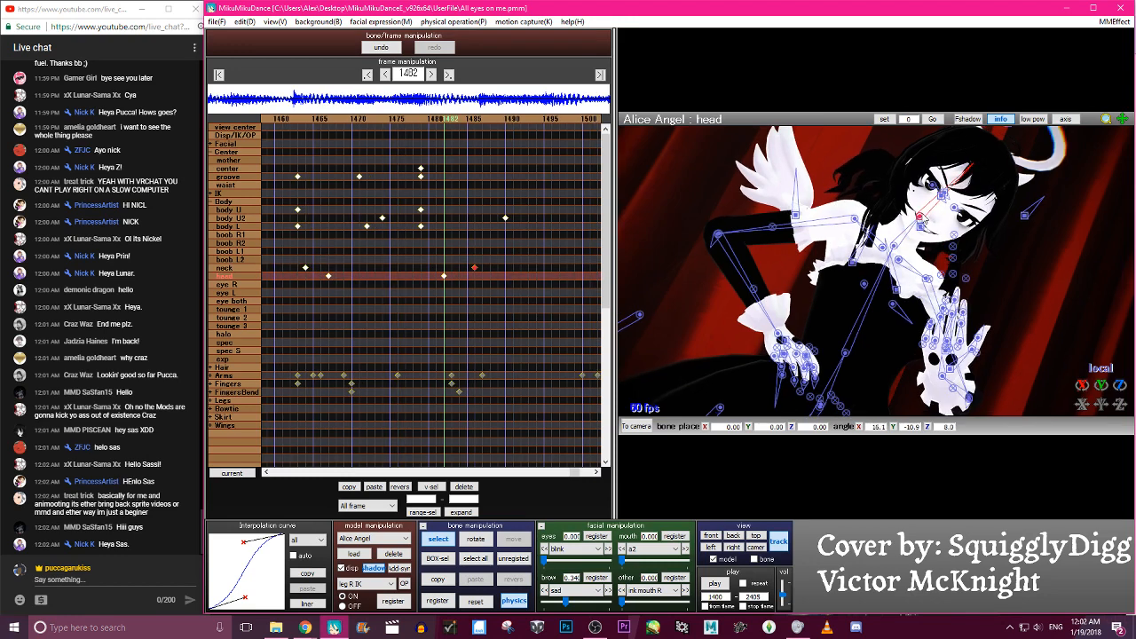
pyautogui.press('x')
pyautogui.moveTo(1083, 387)
pyautogui.mouseDown()
pyautogui.moveTo(1085, 417)
pyautogui.moveTo(1084, 388)
pyautogui.mouseUp()
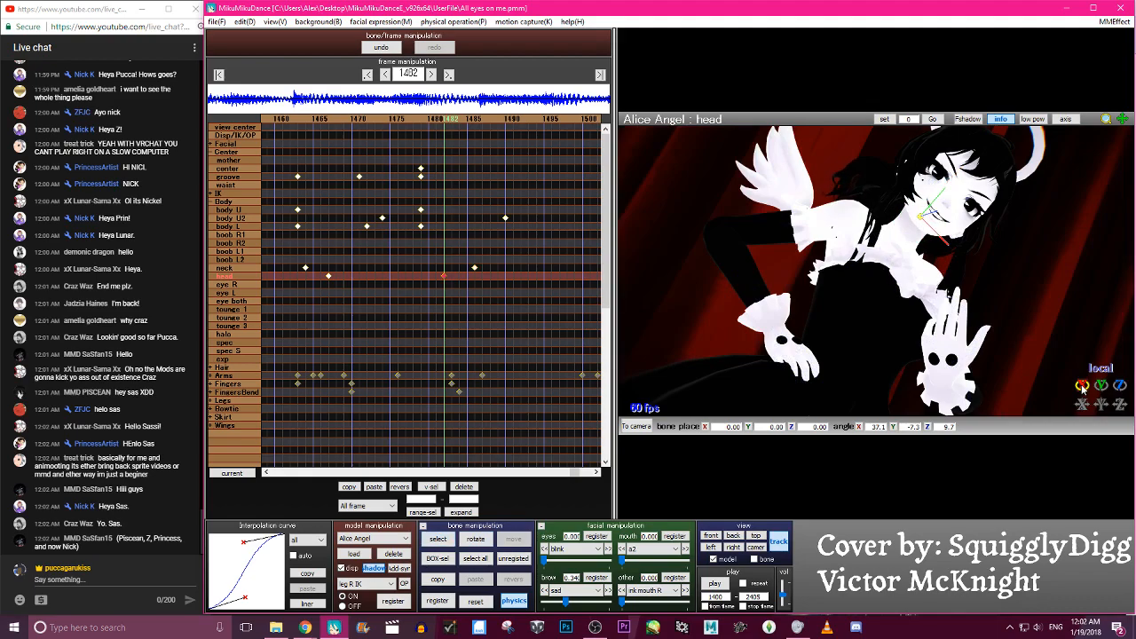
# Step back to about frame 1465 and forward to 1483 to check the head's movement into its revised pose
pyautogui.press('Left')
pyautogui.press('Left')
pyautogui.press('Left')
pyautogui.press('Left')
pyautogui.press('Left')
pyautogui.press('Left')
pyautogui.press('Left')
pyautogui.press('Left')
pyautogui.press('Left')
pyautogui.press('Left')
pyautogui.press('Left')
pyautogui.press('Left')
pyautogui.press('Left')
pyautogui.press('Left')
pyautogui.press('Left')
pyautogui.press('Left')
pyautogui.press('Left')
pyautogui.press('Right')
pyautogui.press('Right')
pyautogui.press('Right')
pyautogui.press('Right')
pyautogui.press('Right')
pyautogui.press('Right')
pyautogui.press('Right')
pyautogui.press('Right')
pyautogui.press('Right')
pyautogui.press('Right')
pyautogui.press('Right')
pyautogui.press('Right')
pyautogui.press('Right')
pyautogui.press('Right')
pyautogui.press('Right')
pyautogui.press('Right')
pyautogui.press('Right')
pyautogui.press('Right')
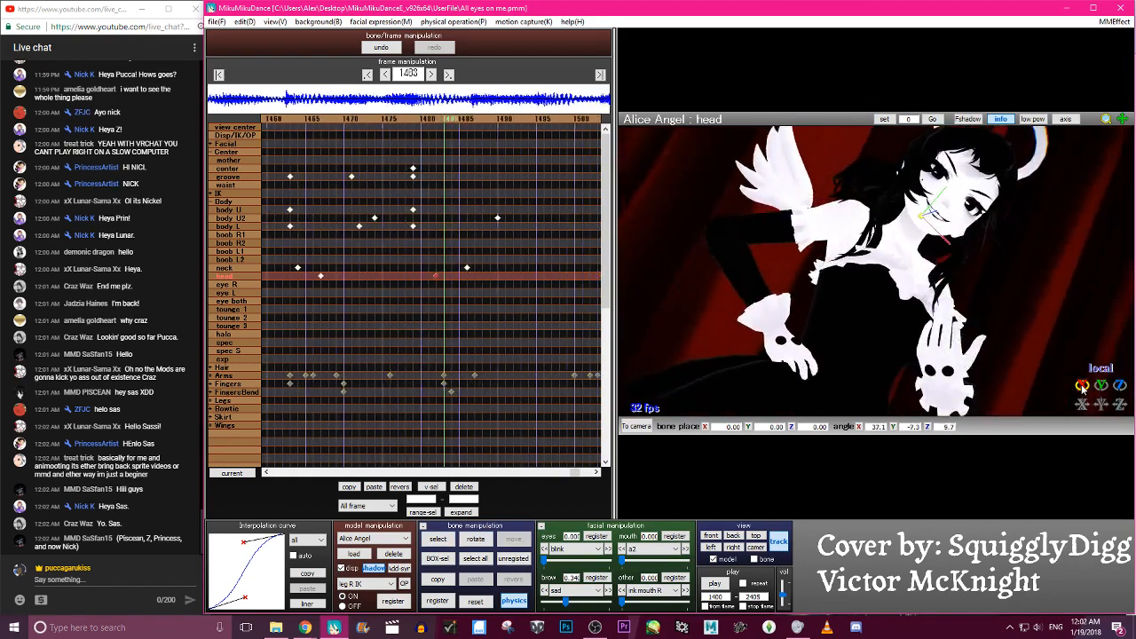
# At frame 1505, rotate the neck and head bones into a more upright pose and register both
pyautogui.press('Right')
pyautogui.press('Right')
pyautogui.press('Right')
pyautogui.press('Right')
pyautogui.press('Right')
pyautogui.press('Right')
pyautogui.press('Right')
pyautogui.press('Right')
pyautogui.press('Right')
pyautogui.press('Right')
pyautogui.press('Right')
pyautogui.press('Right')
pyautogui.press('Right')
pyautogui.press('Right')
pyautogui.press('Right')
pyautogui.press('Right')
pyautogui.press('Right')
pyautogui.press('Right')
pyautogui.press('Right')
pyautogui.press('Right')
pyautogui.press('Right')
pyautogui.press('Right')
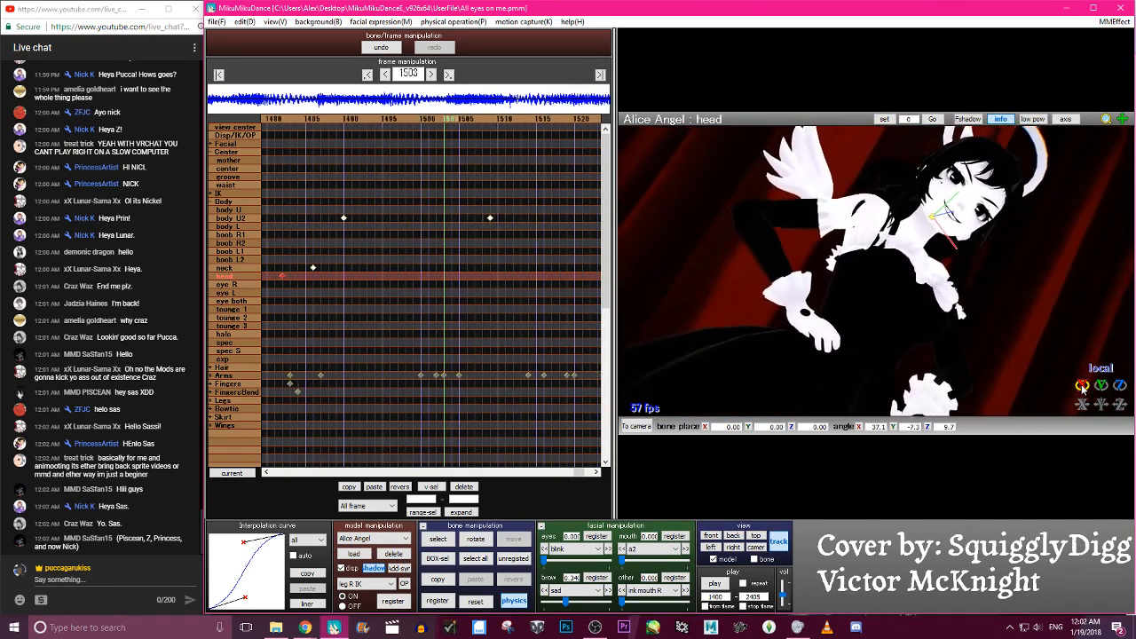
pyautogui.press('c')
pyautogui.click(909, 240)
pyautogui.press('x')
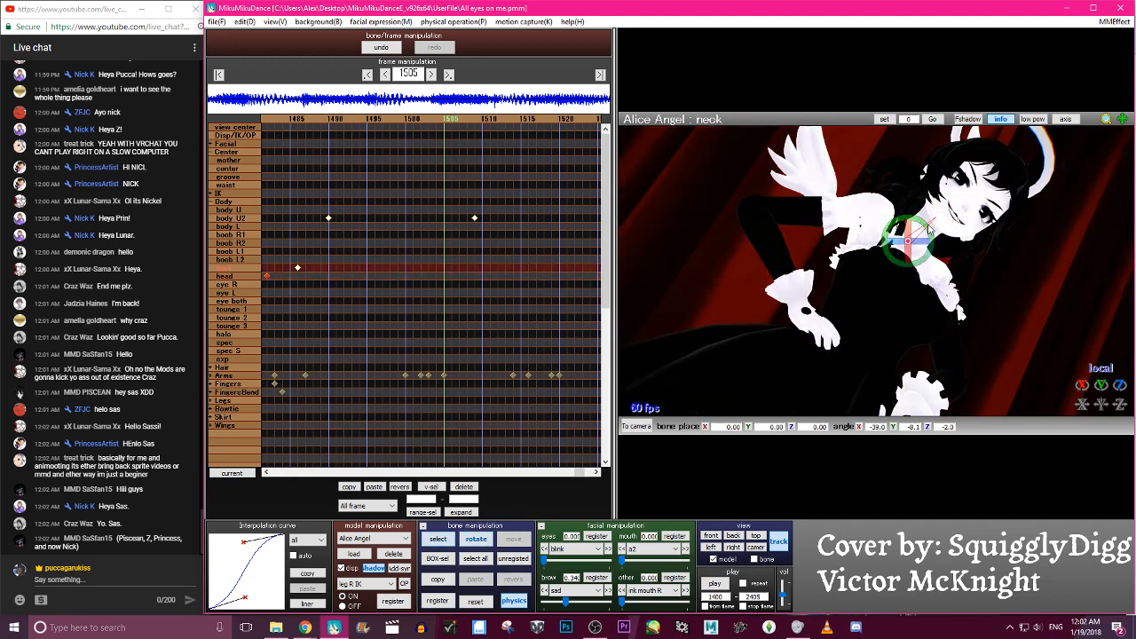
pyautogui.moveTo(911, 243); pyautogui.dragTo(942, 206)
pyautogui.press('c')
pyautogui.click(928, 209)
pyautogui.press('x')
pyautogui.press('a')
pyautogui.press('s')
pyautogui.press('Return')
# Step back from frame 1505 to 1486 to examine the neck and head movement between their keyframes
pyautogui.press('Left')
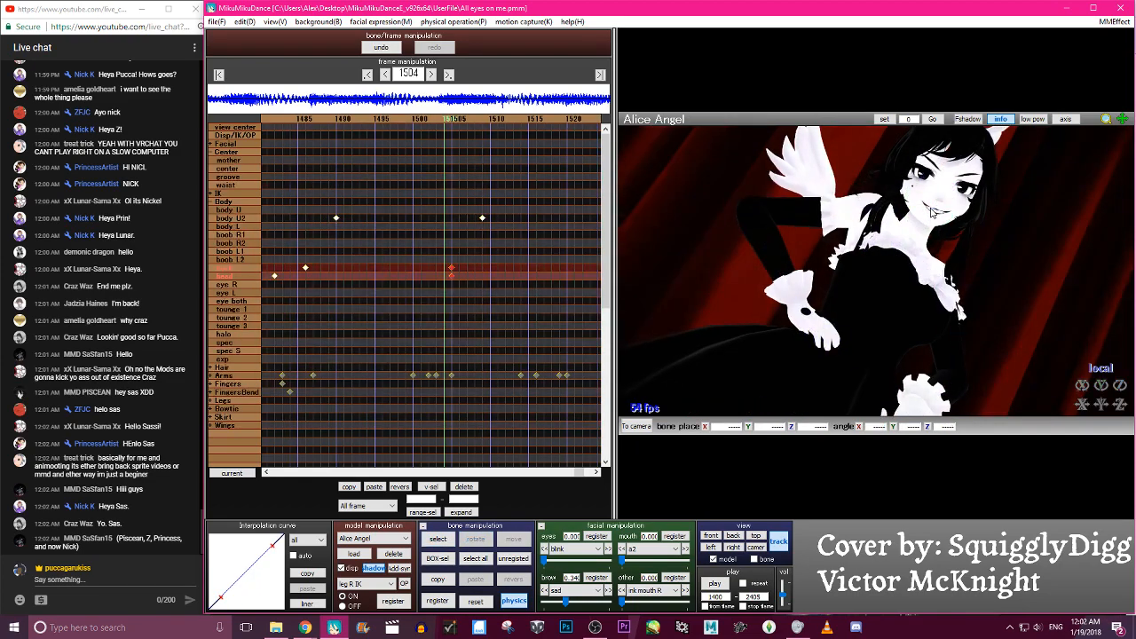
pyautogui.press('Left')
pyautogui.press('Left')
pyautogui.press('Left')
pyautogui.press('Left')
pyautogui.press('Left')
pyautogui.press('Left')
pyautogui.press('Left')
pyautogui.press('Left')
pyautogui.press('Left')
pyautogui.press('Left')
pyautogui.press('Left')
pyautogui.press('Left')
pyautogui.press('Left')
pyautogui.press('Left')
pyautogui.press('Left')
pyautogui.press('Left')
pyautogui.press('Left')
pyautogui.press('Left')
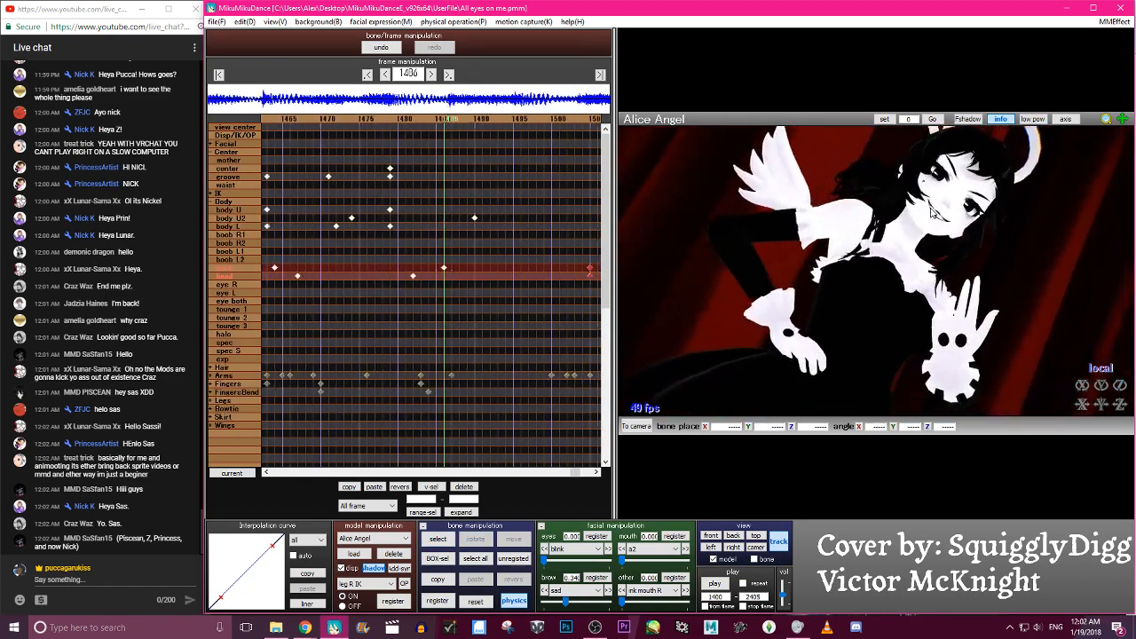
# Step forward from frame 1486 to 1505 to check the neck and head movement into the upright pose
pyautogui.press('Right')
pyautogui.press('Right')
pyautogui.press('Right')
pyautogui.press('Right')
pyautogui.press('Right')
pyautogui.press('Right')
pyautogui.press('Right')
pyautogui.press('Right')
pyautogui.press('Right')
pyautogui.press('Right')
pyautogui.press('Right')
pyautogui.press('Right')
pyautogui.press('Right')
pyautogui.press('Right')
pyautogui.press('Right')
pyautogui.press('Right')
pyautogui.press('Right')
pyautogui.press('Right')
pyautogui.press('Right')
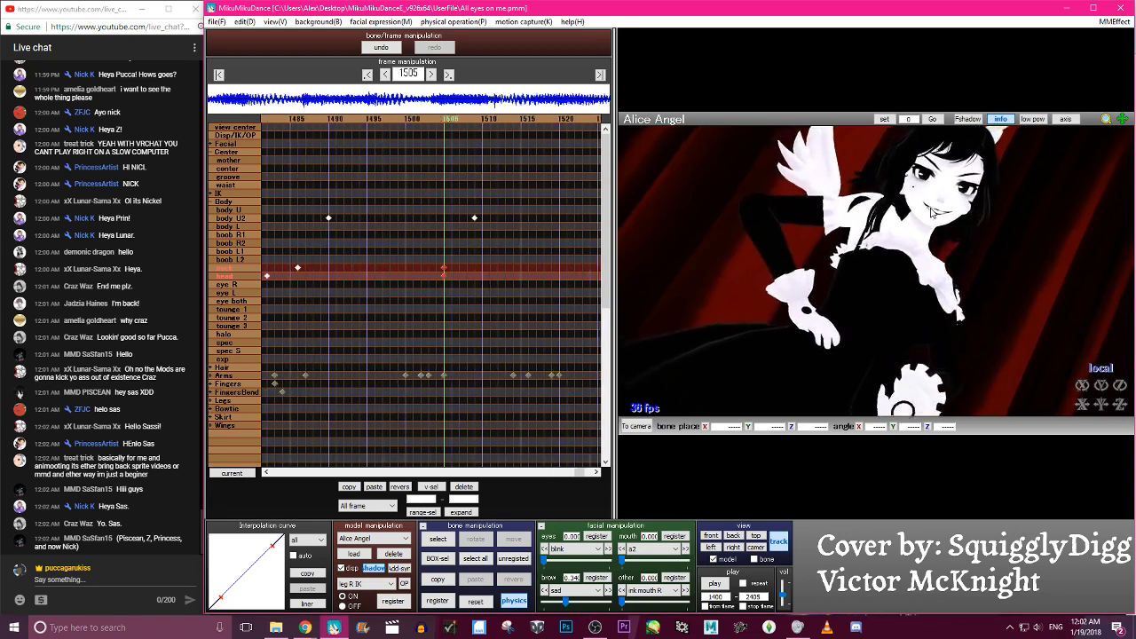
# Go back to frame 1501 and delete the selected neck and head keyframes at frame 1505
pyautogui.press('Left')
pyautogui.press('Left')
pyautogui.press('Left')
pyautogui.press('Left')
pyautogui.click(465, 487)
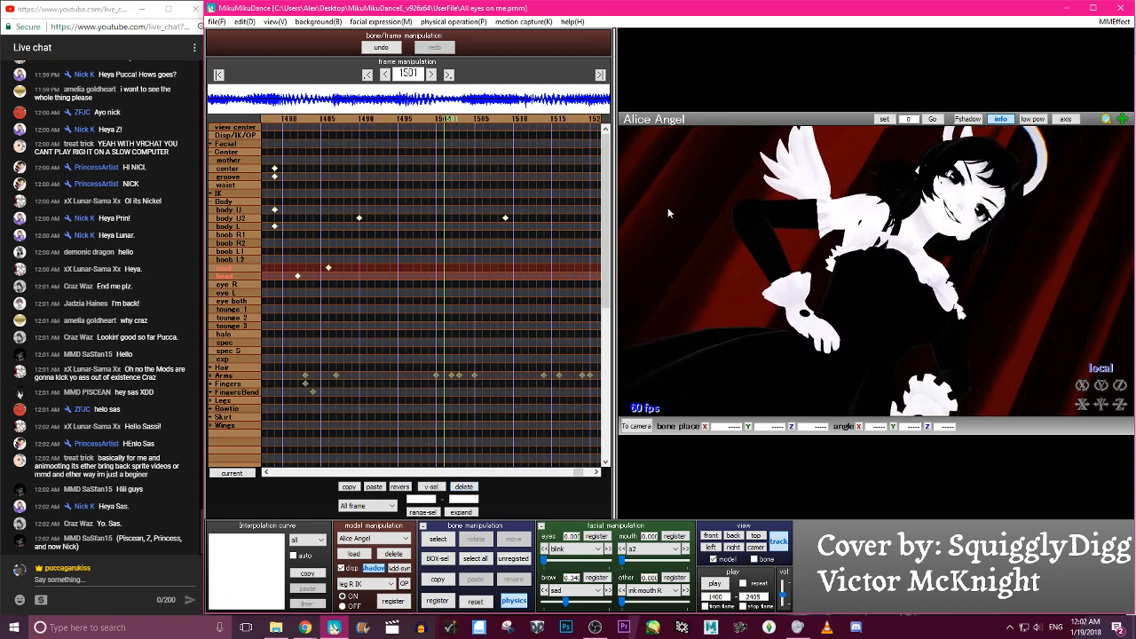
# At frame 1501, rotate the neck and head bones into a tilted pose facing the viewer and register both
pyautogui.press('c')
pyautogui.click(903, 242)
pyautogui.press('x')
pyautogui.moveTo(905, 245); pyautogui.dragTo(963, 206)
pyautogui.press('c')
pyautogui.click(931, 217)
pyautogui.press('x')
pyautogui.press('c')
pyautogui.click(904, 241)
pyautogui.press('x')
pyautogui.moveTo(905, 242); pyautogui.dragTo(961, 207)
pyautogui.press('c')
pyautogui.click(927, 215)
pyautogui.press('x')
pyautogui.press('a')
pyautogui.press('s')
pyautogui.press('Return')
# Step back to frame 1485 and forward to 1525 to check the head movement through the frame 1501 pose
pyautogui.press('Left')
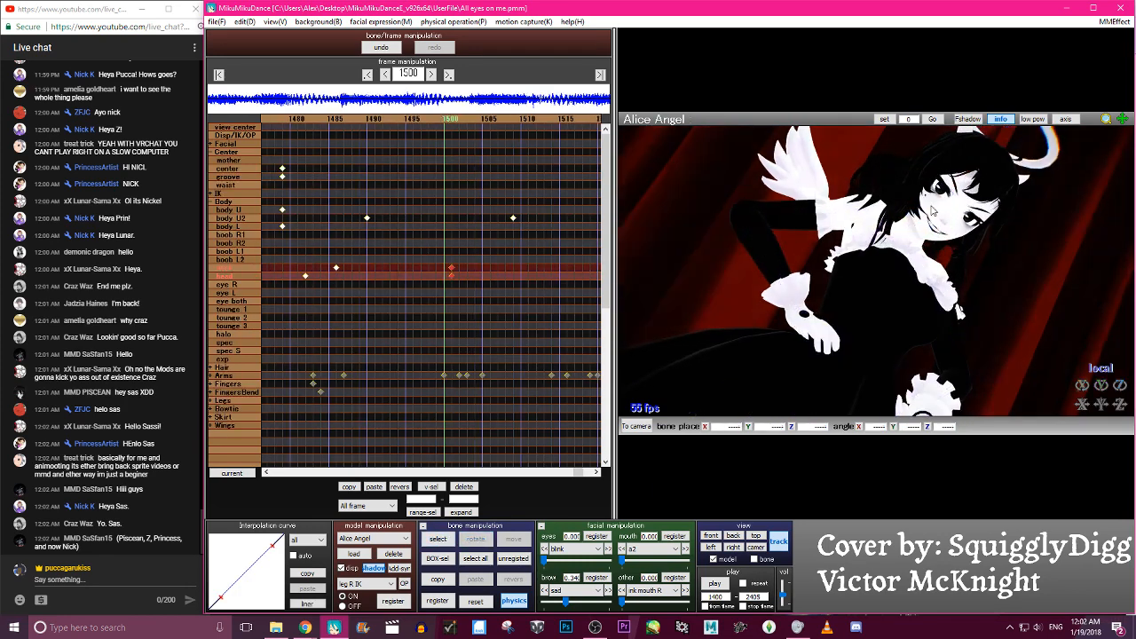
pyautogui.press('Left')
pyautogui.press('Left')
pyautogui.press('Left')
pyautogui.press('Left')
pyautogui.press('Left')
pyautogui.press('Left')
pyautogui.press('Left')
pyautogui.press('Left')
pyautogui.press('Left')
pyautogui.press('Left')
pyautogui.press('Left')
pyautogui.press('Left')
pyautogui.press('Left')
pyautogui.press('Left')
pyautogui.press('Left')
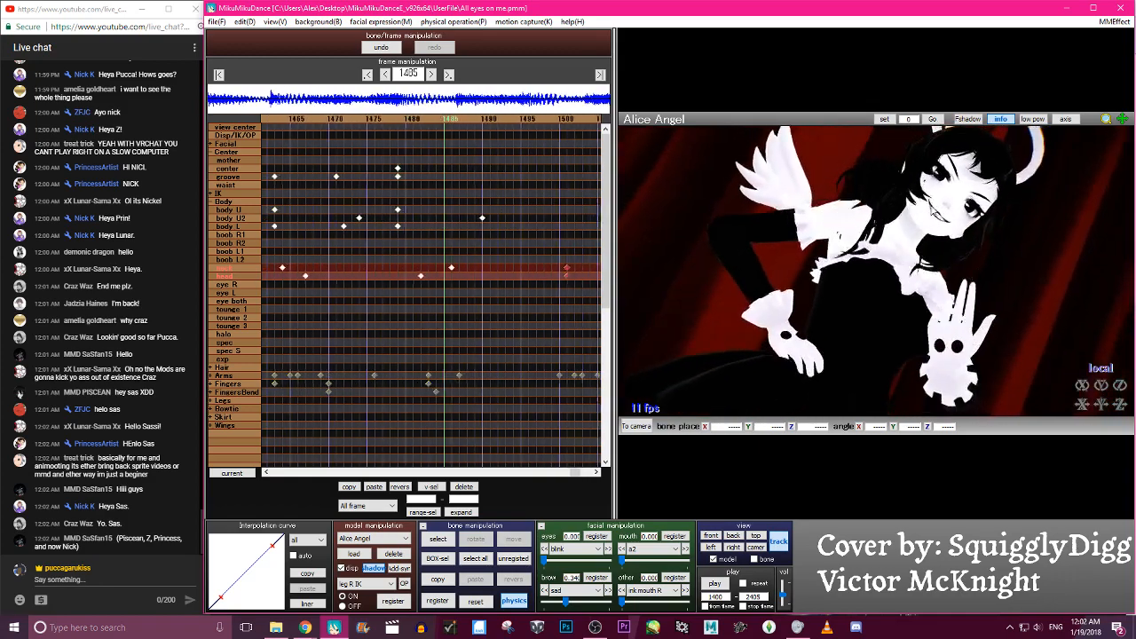
pyautogui.press('Right')
pyautogui.press('Right')
pyautogui.press('Right')
pyautogui.press('Right')
pyautogui.press('Right')
pyautogui.press('Right')
pyautogui.press('Right')
pyautogui.press('Right')
pyautogui.press('Right')
pyautogui.press('Right')
pyautogui.press('Right')
pyautogui.press('Right')
pyautogui.press('Right')
pyautogui.press('Right')
pyautogui.press('Right')
pyautogui.press('Right')
pyautogui.press('Right')
pyautogui.press('Right')
pyautogui.press('Right')
pyautogui.press('Right')
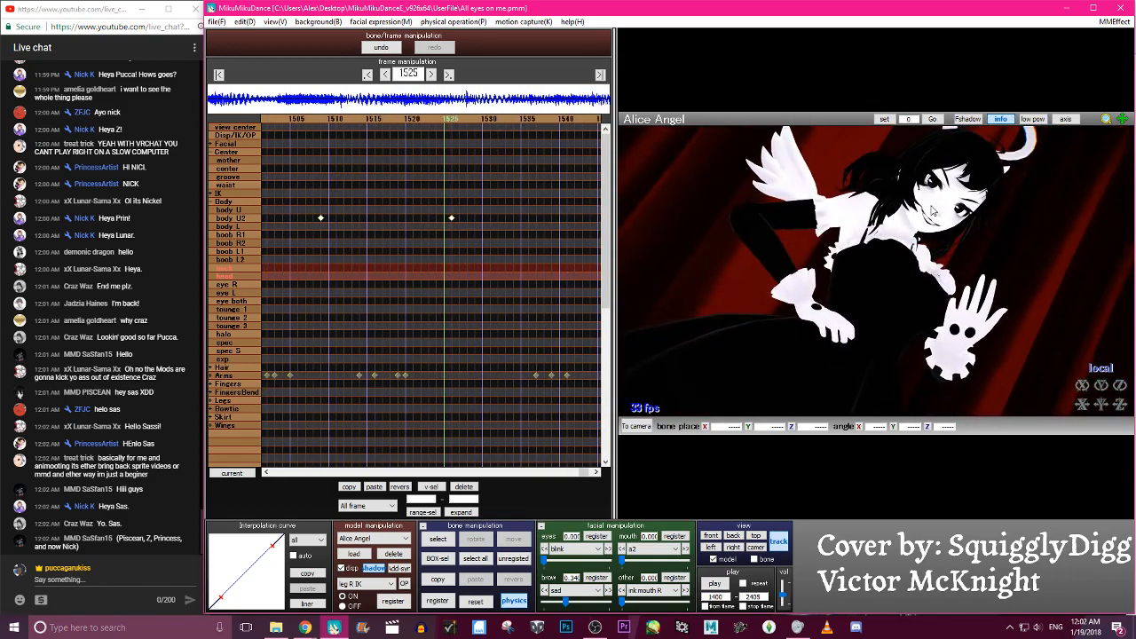
# At frame 1525, rotate the head and neck bones into a more upright pose and register both keyframes
pyautogui.press('s')
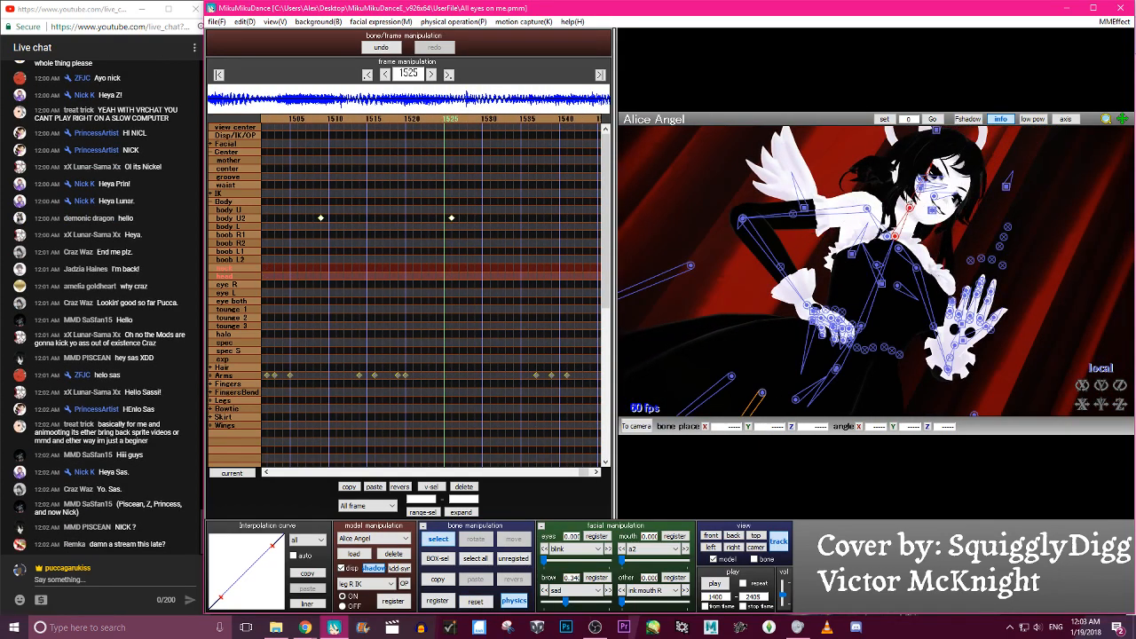
pyautogui.click(910, 208)
pyautogui.press('x')
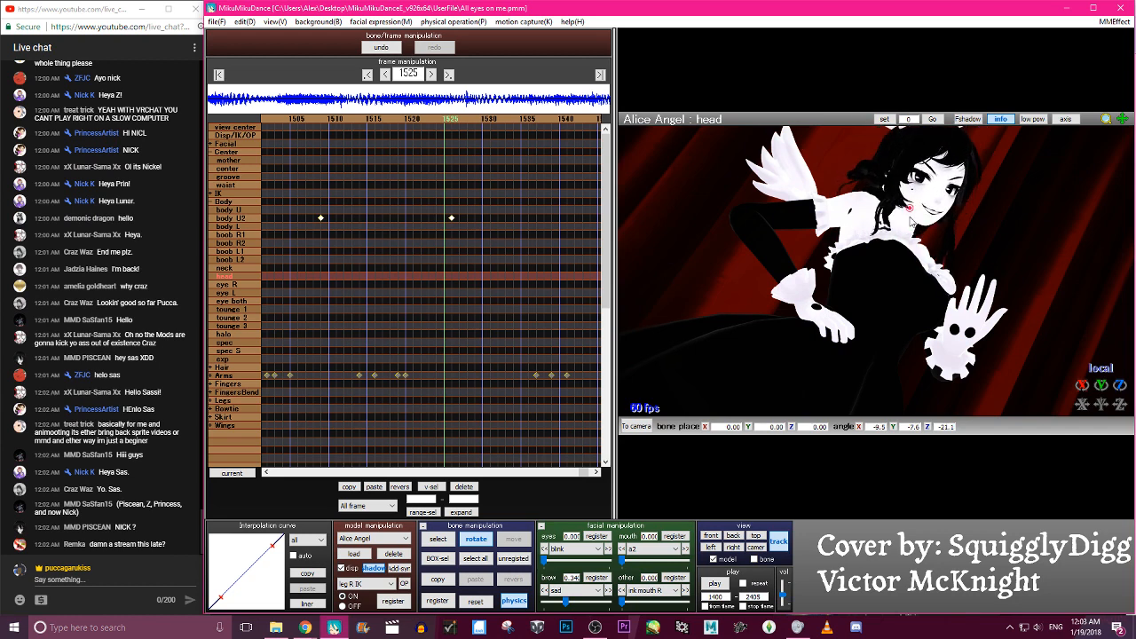
pyautogui.press('s')
pyautogui.click(910, 219)
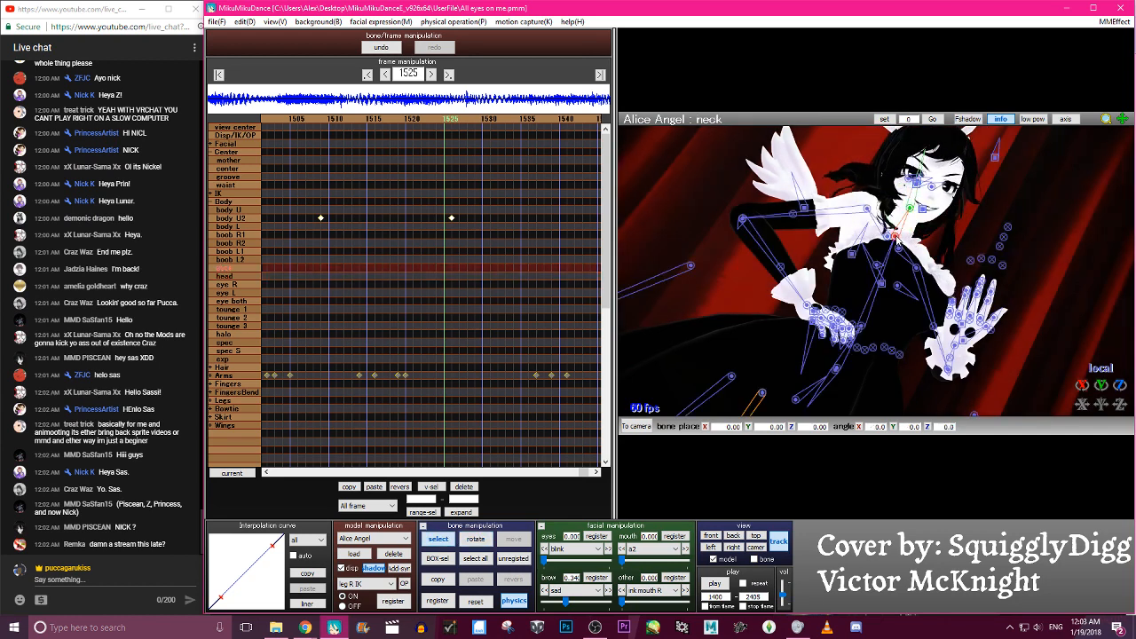
pyautogui.press('x')
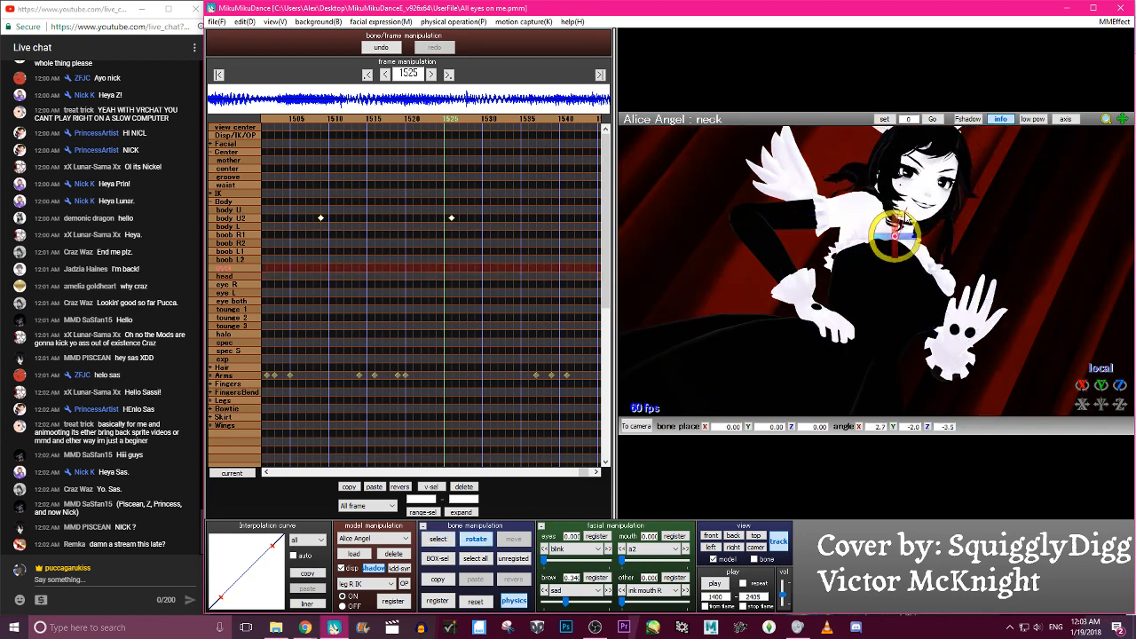
pyautogui.press('a')
pyautogui.press('s')
pyautogui.press('Return')
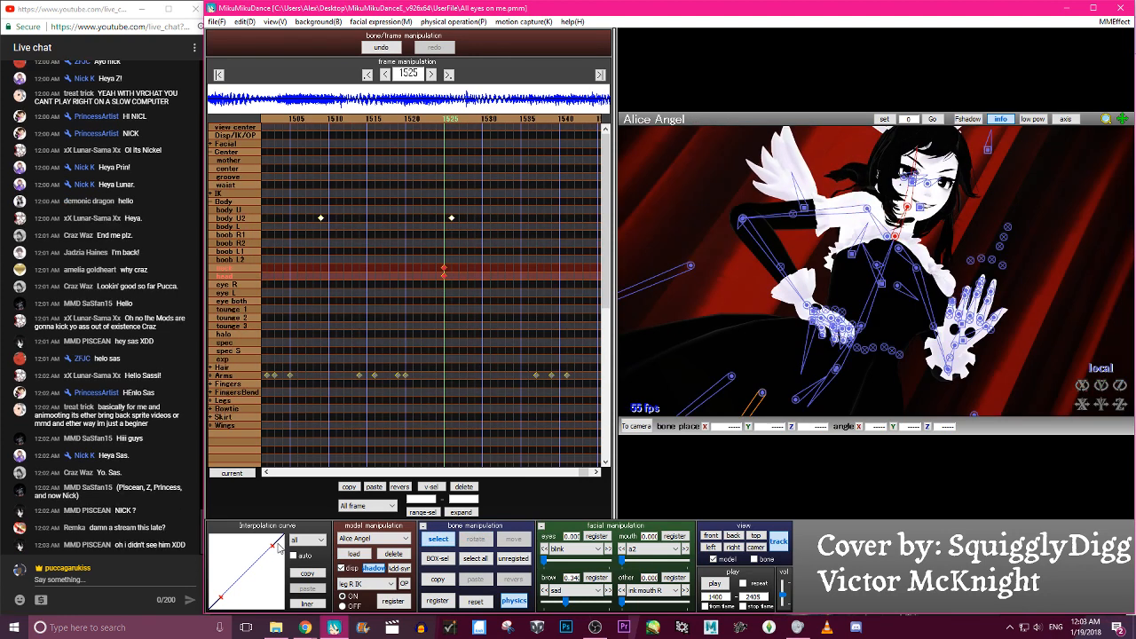
# Shape the interpolation of the frame 1525 neck and head keyframes into an S-curve and move the head keyframe to frame 1522
pyautogui.moveTo(274, 544); pyautogui.dragTo(249, 542)
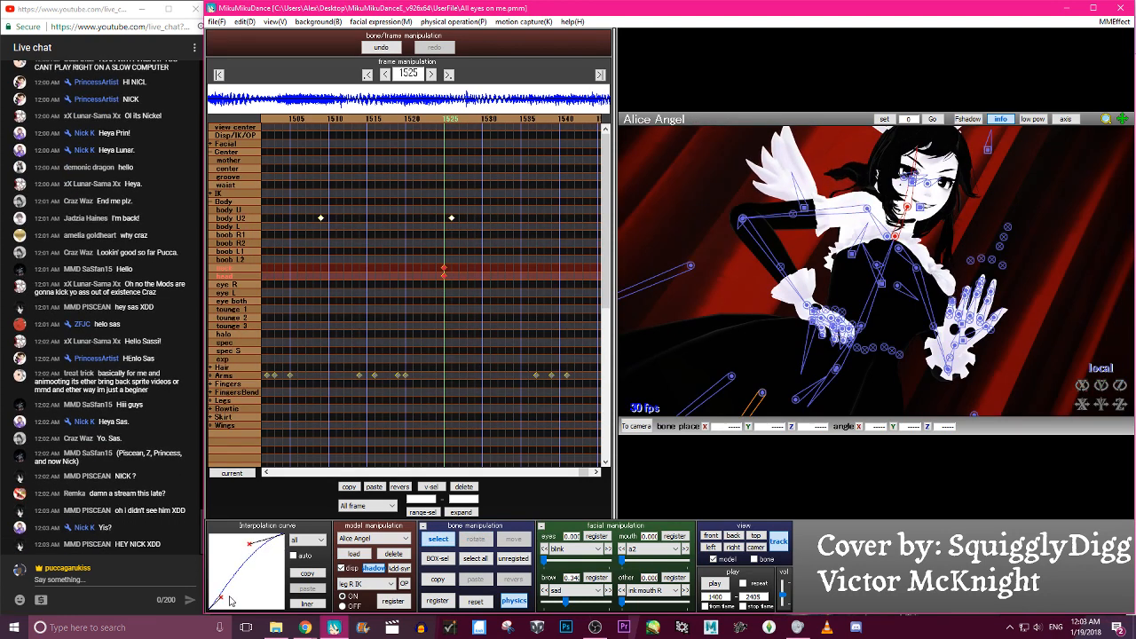
pyautogui.moveTo(222, 596); pyautogui.dragTo(251, 588)
pyautogui.click(439, 280)
pyautogui.moveTo(443, 277); pyautogui.dragTo(420, 276)
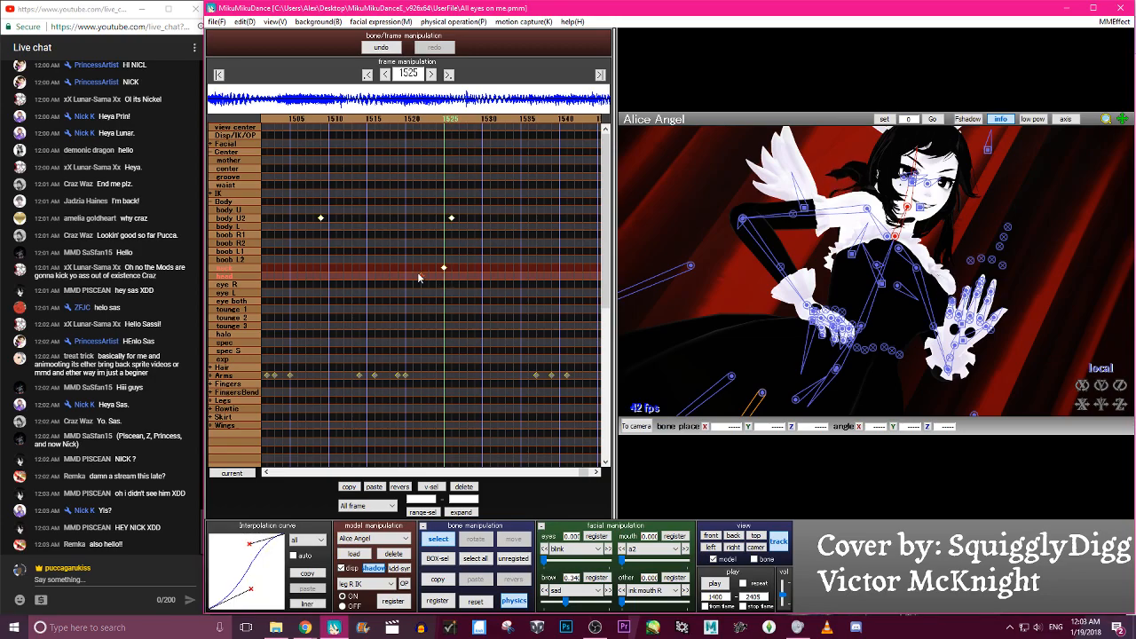
# Step back from frame 1525 to 1466 and forward to 1526 to review the neck and head animation
pyautogui.press('Left')
pyautogui.press('Left')
pyautogui.press('Left')
pyautogui.press('Left')
pyautogui.press('Left')
pyautogui.press('Left')
pyautogui.press('Left')
pyautogui.press('Left')
pyautogui.press('Left')
pyautogui.press('Left')
pyautogui.press('Left')
pyautogui.press('Left')
pyautogui.press('Left')
pyautogui.press('Left')
pyautogui.press('Left')
pyautogui.press('Left')
pyautogui.press('Left')
pyautogui.press('Left')
pyautogui.press('Left')
pyautogui.press('Left')
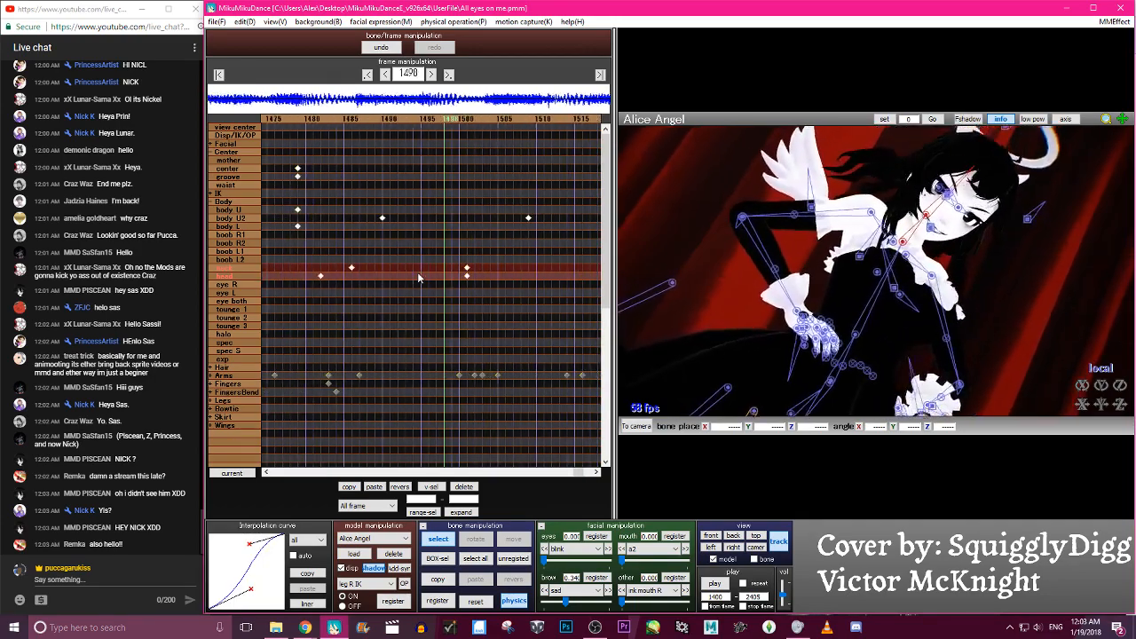
pyautogui.press('Left')
pyautogui.press('Left')
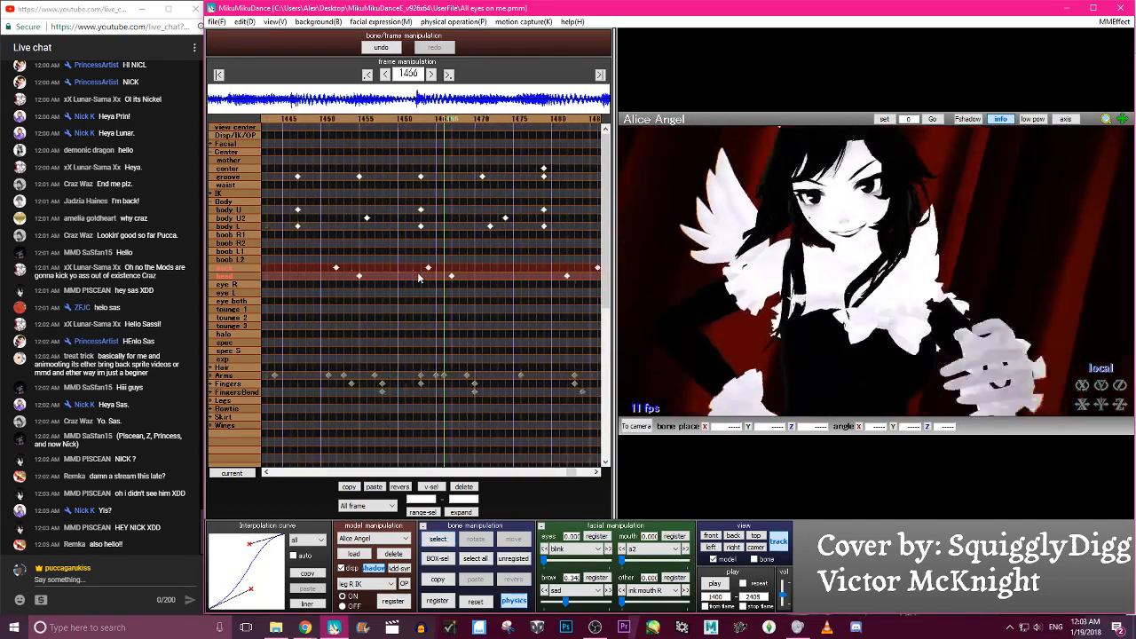
pyautogui.press('Right')
pyautogui.press('Right')
pyautogui.press('Right')
pyautogui.press('Right')
pyautogui.press('Right')
pyautogui.press('Right')
pyautogui.press('Right')
pyautogui.press('Right')
pyautogui.press('Right')
pyautogui.press('Right')
pyautogui.press('Right')
pyautogui.press('Right')
pyautogui.press('Right')
pyautogui.press('Right')
pyautogui.press('Right')
pyautogui.press('Right')
pyautogui.press('Right')
pyautogui.press('Right')
pyautogui.press('Right')
pyautogui.press('Right')
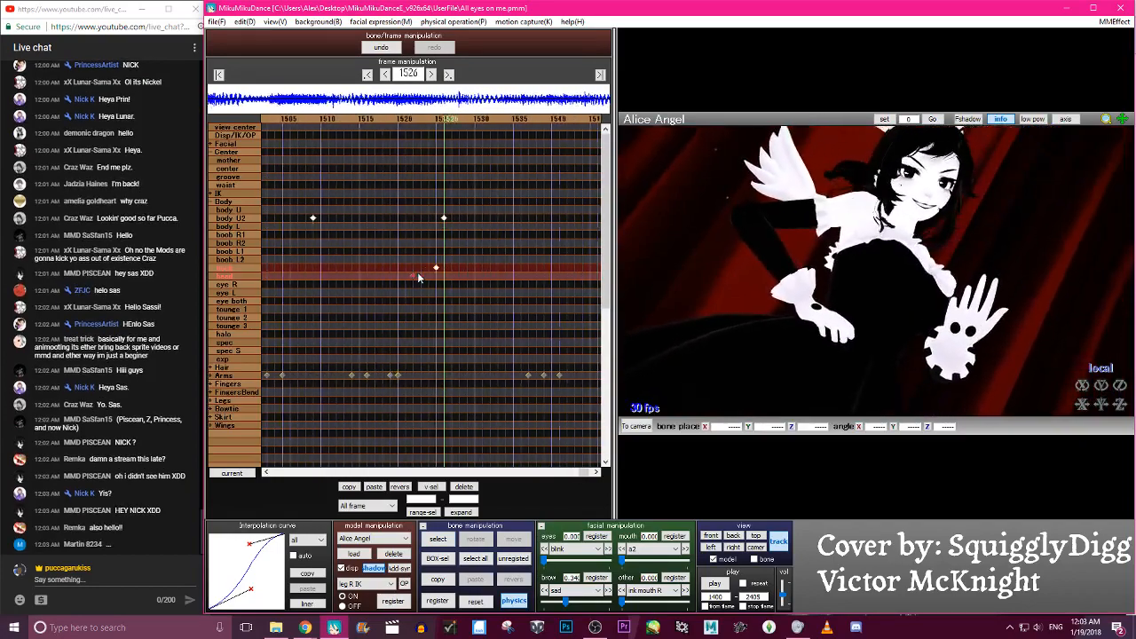
# Move the last neck and head keyframes four frames earlier, to frames 1521 and 1518 respectively
pyautogui.press('Left')
pyautogui.press('Left')
pyautogui.press('Left')
pyautogui.press('Left')
pyautogui.press('Left')
pyautogui.press('Left')
pyautogui.press('Left')
pyautogui.press('Left')
pyautogui.press('Left')
pyautogui.press('Left')
pyautogui.press('Left')
pyautogui.press('Left')
pyautogui.press('Left')
pyautogui.press('Left')
pyautogui.press('Left')
pyautogui.press('Left')
pyautogui.press('Left')
pyautogui.press('Left')
pyautogui.press('Left')
pyautogui.press('Left')
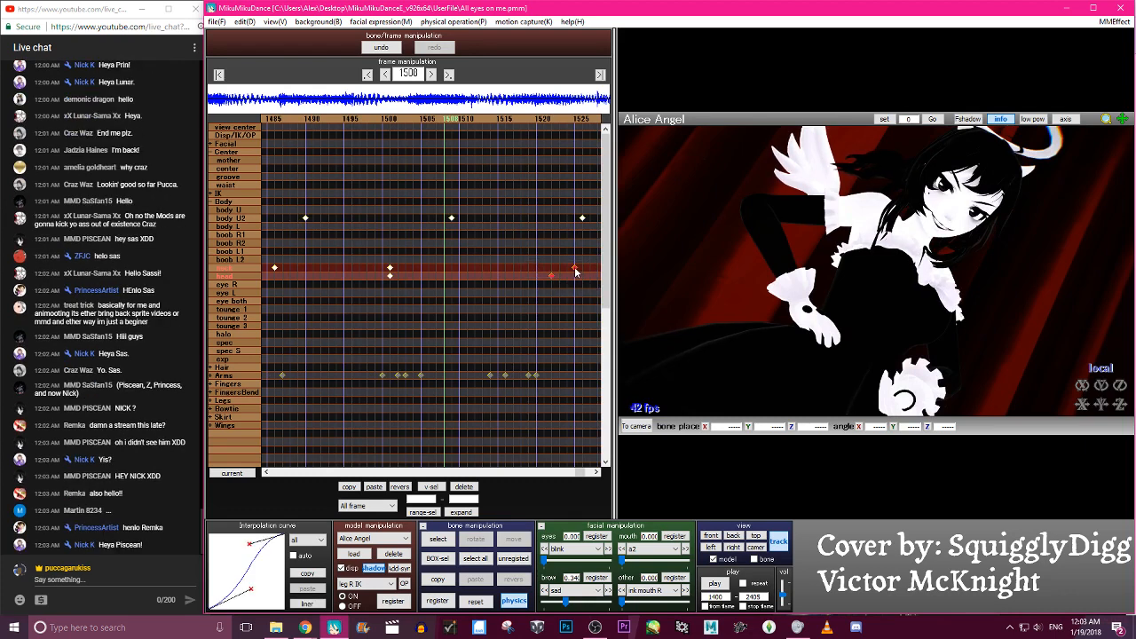
pyautogui.moveTo(576, 270); pyautogui.dragTo(546, 271)
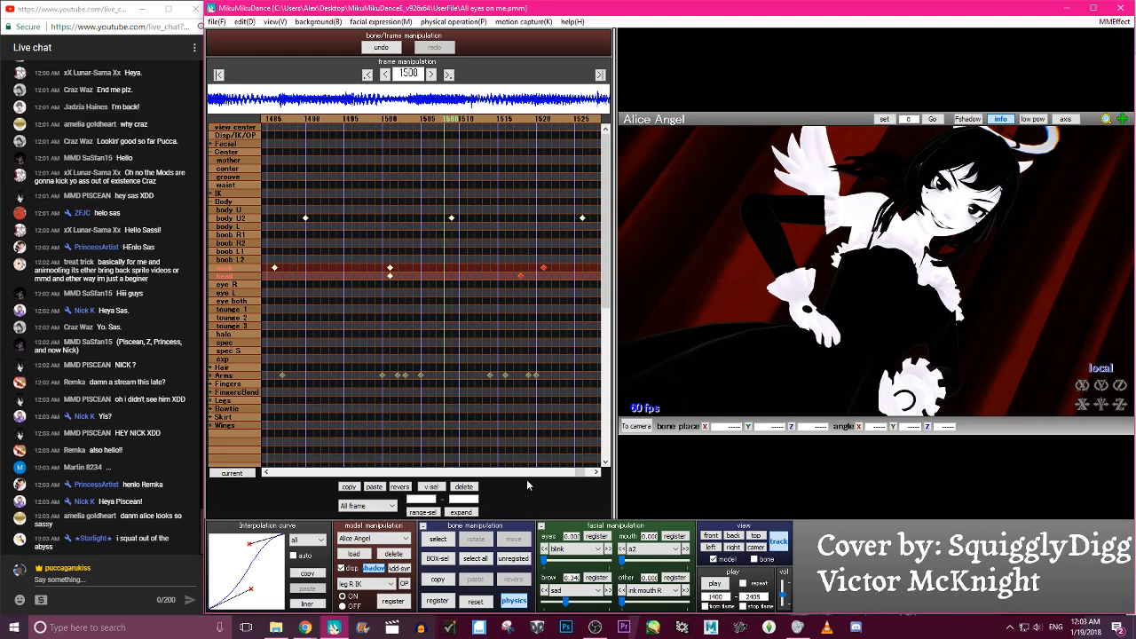
# Step back to frame 1494 and forward to 1523 to check the shifted neck and head keyframes in motion
pyautogui.press('Left')
pyautogui.press('Left')
pyautogui.press('Left')
pyautogui.press('Left')
pyautogui.press('Left')
pyautogui.press('Left')
pyautogui.press('Left')
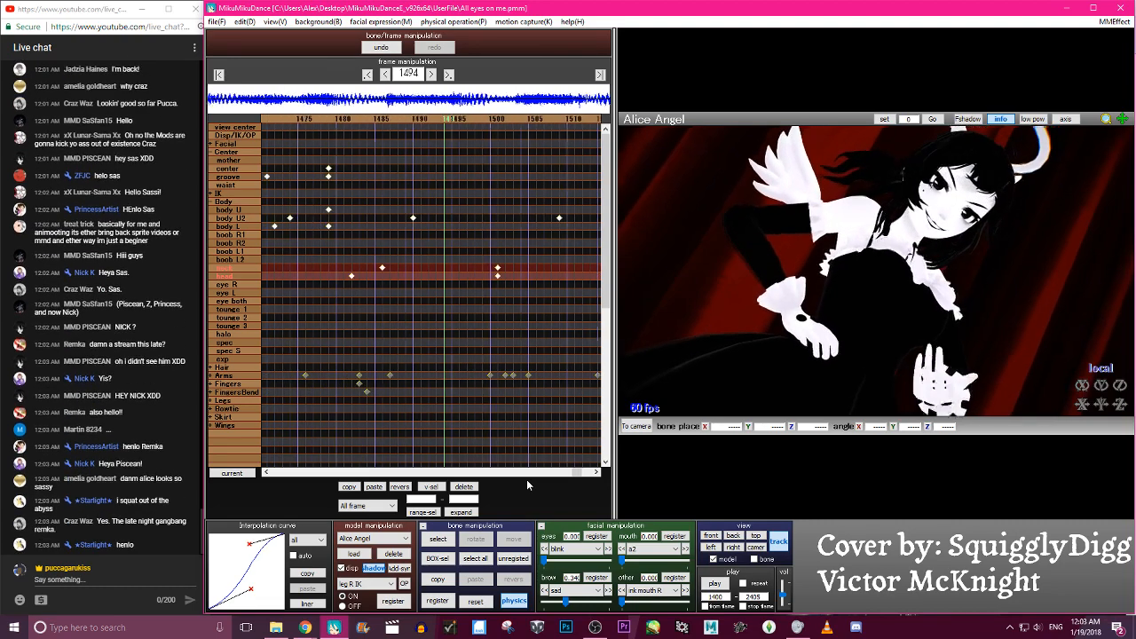
pyautogui.press('Right')
pyautogui.press('Right')
pyautogui.press('Right')
pyautogui.press('Right')
pyautogui.press('Right')
pyautogui.press('Right')
pyautogui.press('Right')
pyautogui.press('Right')
pyautogui.press('Right')
pyautogui.press('Right')
pyautogui.press('Right')
pyautogui.press('Right')
pyautogui.press('Right')
pyautogui.press('Right')
pyautogui.press('Right')
pyautogui.press('Right')
pyautogui.press('Right')
pyautogui.press('Right')
pyautogui.press('Right')
pyautogui.press('Right')
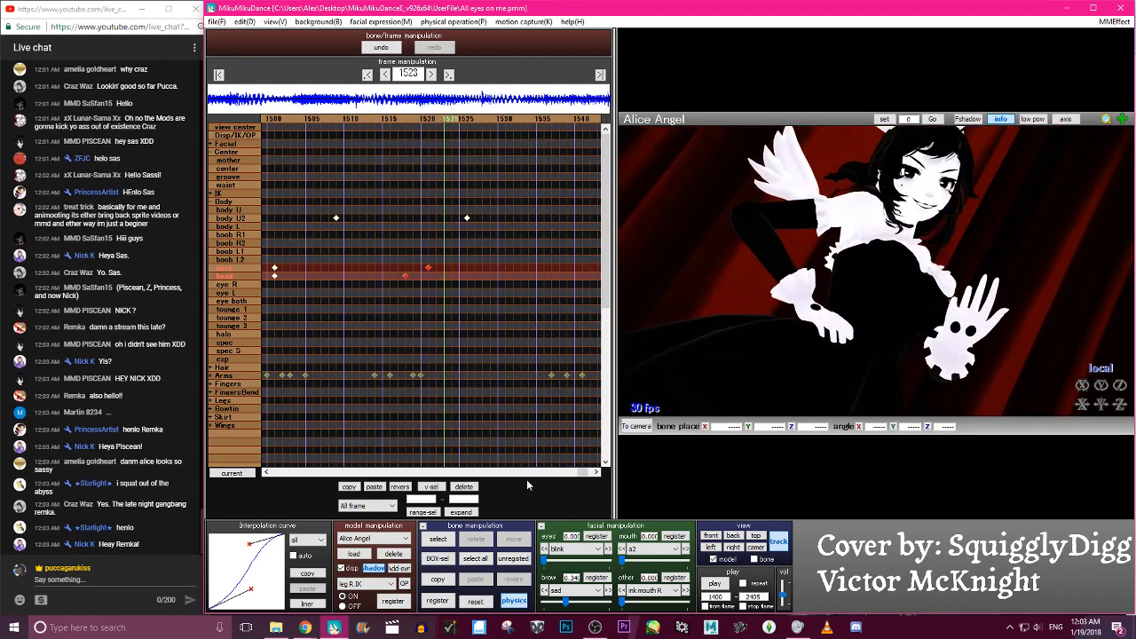
# At frame 1540, rotate the head and neck bones into a more lowered, tilted pose and register both keyframes
pyautogui.press('Right')
pyautogui.press('Right')
pyautogui.press('Right')
pyautogui.press('Right')
pyautogui.press('Right')
pyautogui.press('Right')
pyautogui.press('Right')
pyautogui.press('Right')
pyautogui.press('Right')
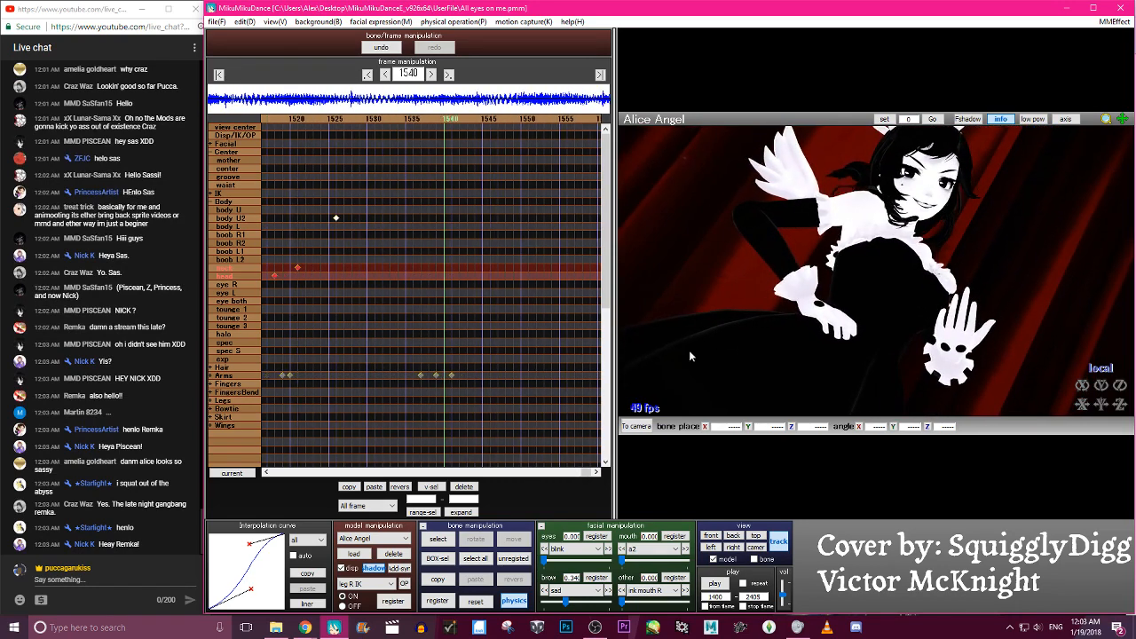
pyautogui.click(910, 202)
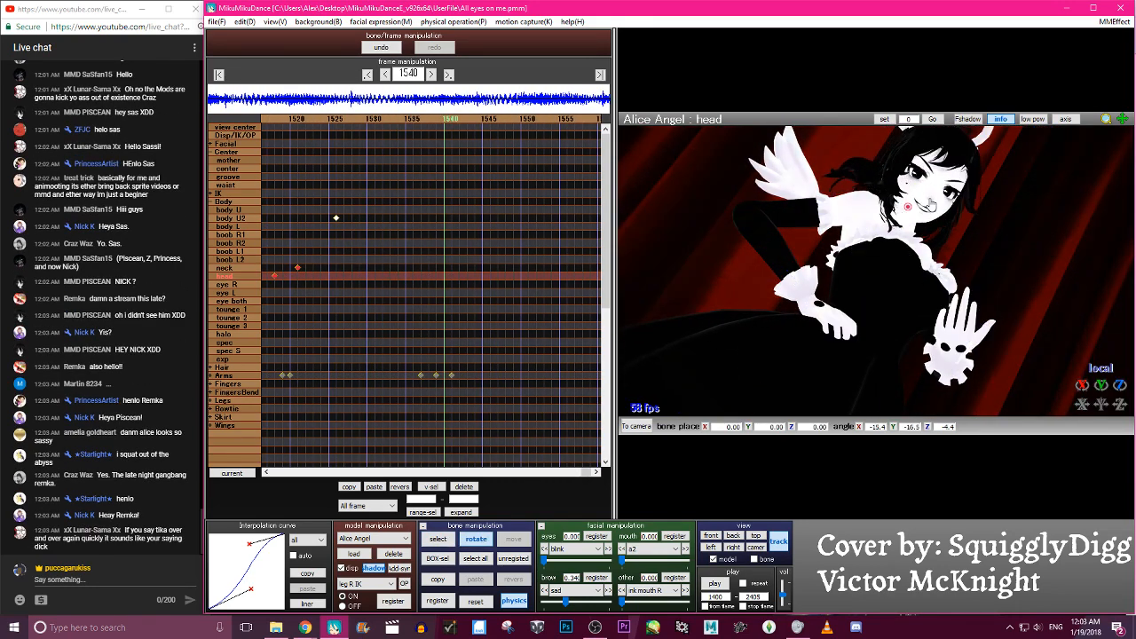
pyautogui.click(904, 227)
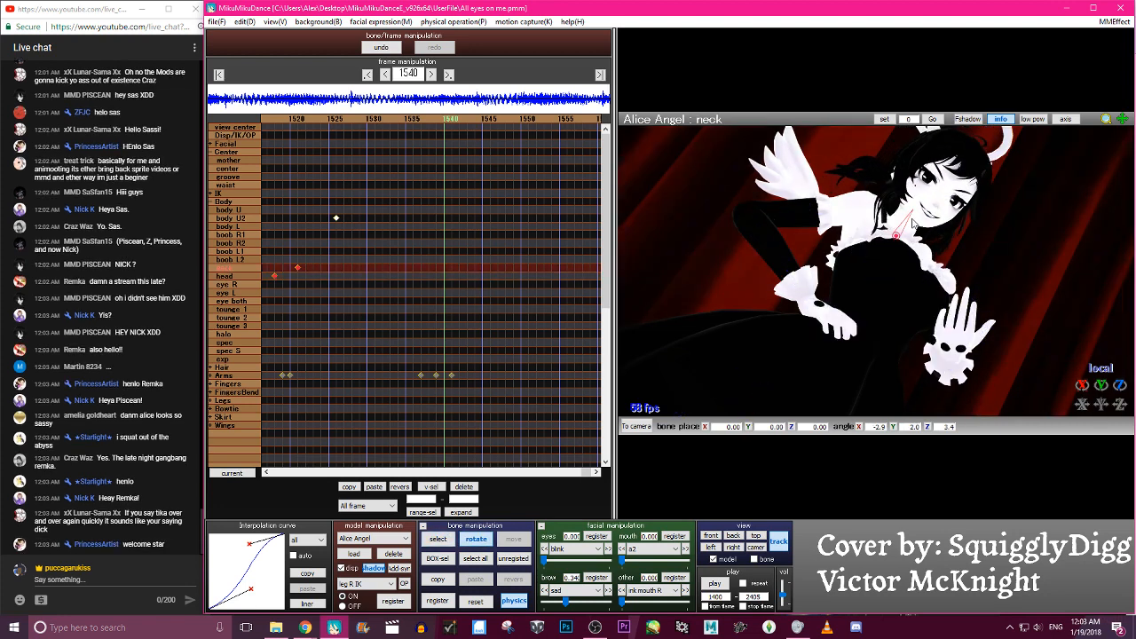
pyautogui.click(913, 208)
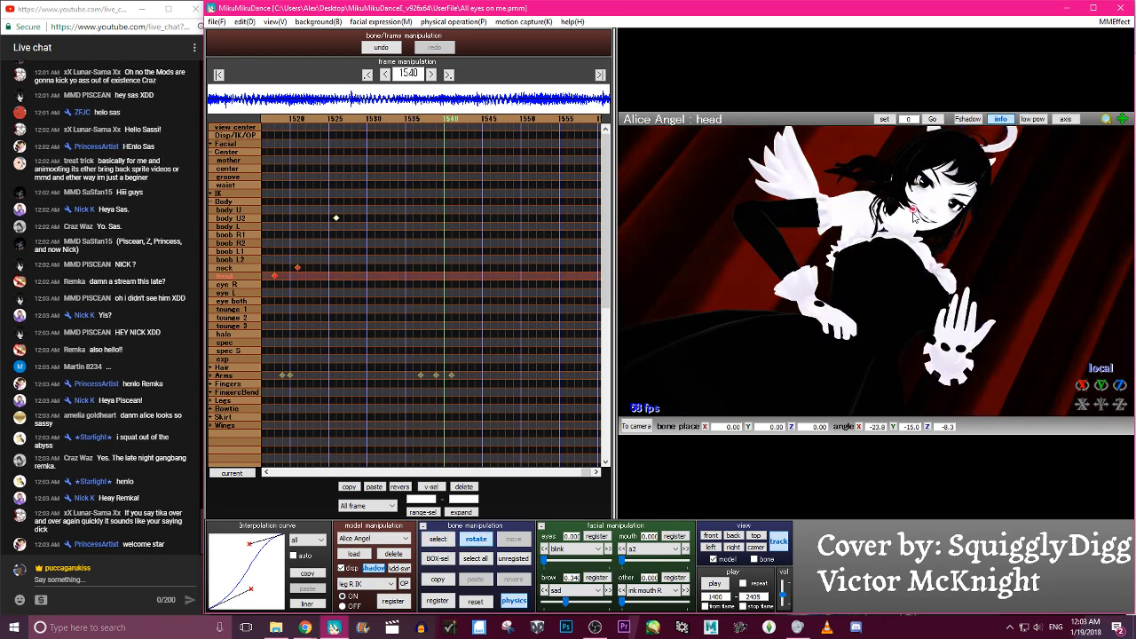
pyautogui.press('s')
pyautogui.press('Return')
# Step back to frame 1461 and forward to 1542, and play the animation from frame 1400, to review the neck and head motion
pyautogui.press('Left')
pyautogui.press('Left')
pyautogui.press('Left')
pyautogui.press('Left')
pyautogui.press('Left')
pyautogui.press('Left')
pyautogui.press('Left')
pyautogui.press('Left')
pyautogui.press('Left')
pyautogui.press('Left')
pyautogui.press('Left')
pyautogui.press('Left')
pyautogui.press('Left')
pyautogui.press('Left')
pyautogui.press('Left')
pyautogui.press('Left')
pyautogui.press('Left')
pyautogui.press('Left')
pyautogui.press('Left')
pyautogui.press('Left')
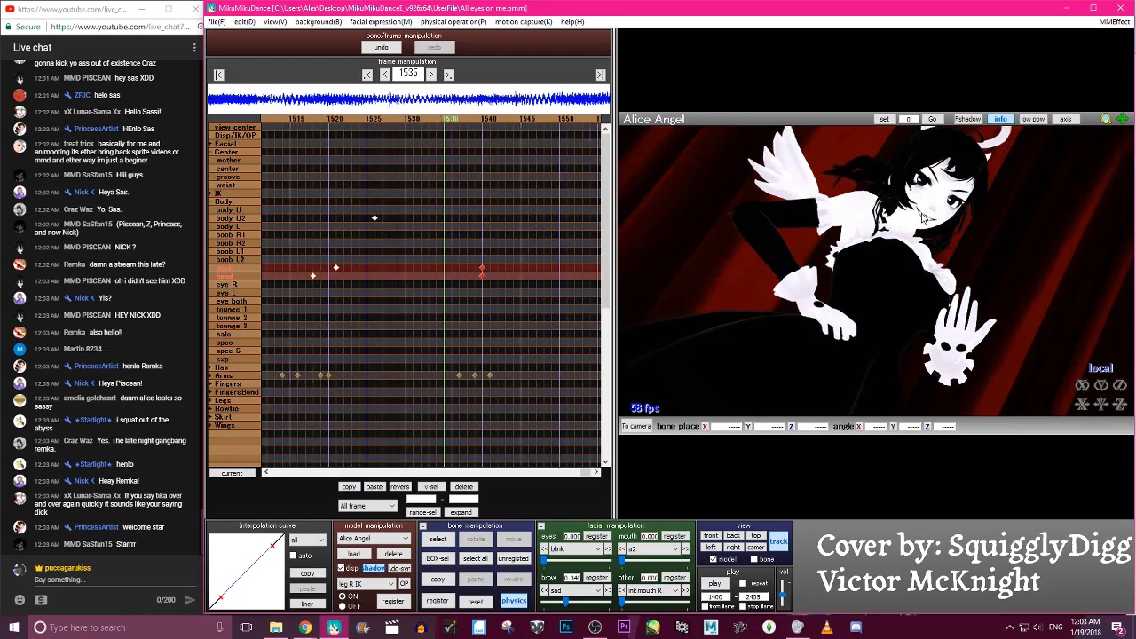
pyautogui.press('Left')
pyautogui.press('Left')
pyautogui.press('Left')
pyautogui.press('Left')
pyautogui.press('Left')
pyautogui.press('Left')
pyautogui.press('Left')
pyautogui.press('Left')
pyautogui.press('Left')
pyautogui.press('Left')
pyautogui.press('Left')
pyautogui.press('Left')
pyautogui.press('Left')
pyautogui.press('Left')
pyautogui.press('Left')
pyautogui.press('Left')
pyautogui.press('Left')
pyautogui.press('Left')
pyautogui.press('Left')
pyautogui.press('Left')
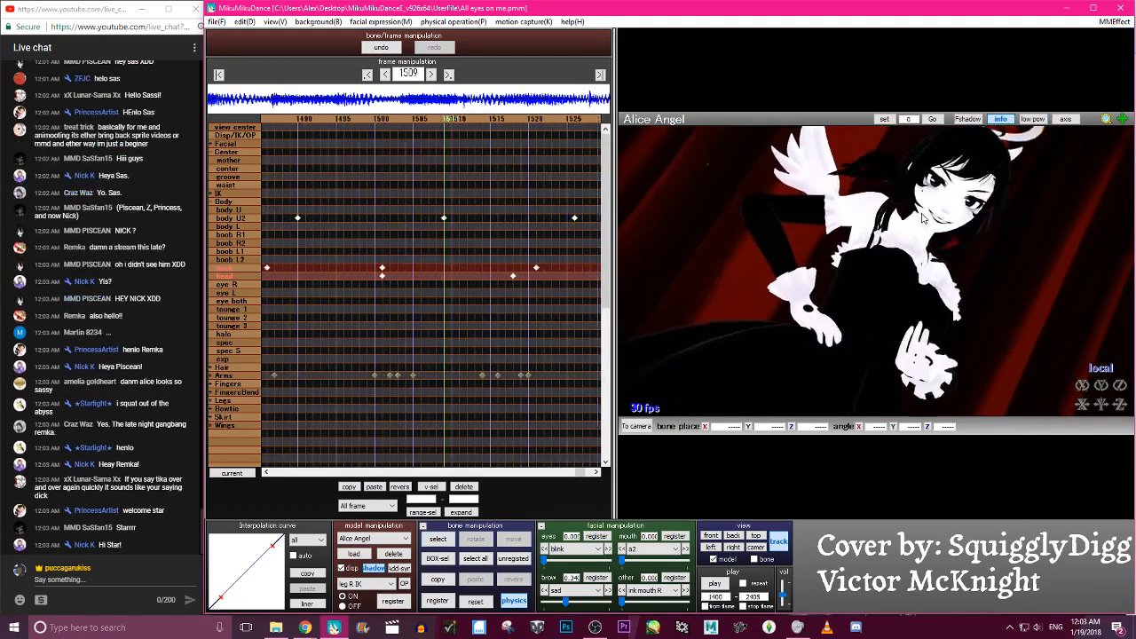
pyautogui.press('Left')
pyautogui.press('Left')
pyautogui.press('Left')
pyautogui.press('Left')
pyautogui.press('Left')
pyautogui.press('Left')
pyautogui.press('Left')
pyautogui.press('Left')
pyautogui.press('Left')
pyautogui.press('Left')
pyautogui.press('Left')
pyautogui.press('Left')
pyautogui.press('Left')
pyautogui.press('Left')
pyautogui.press('Left')
pyautogui.press('Left')
pyautogui.press('Left')
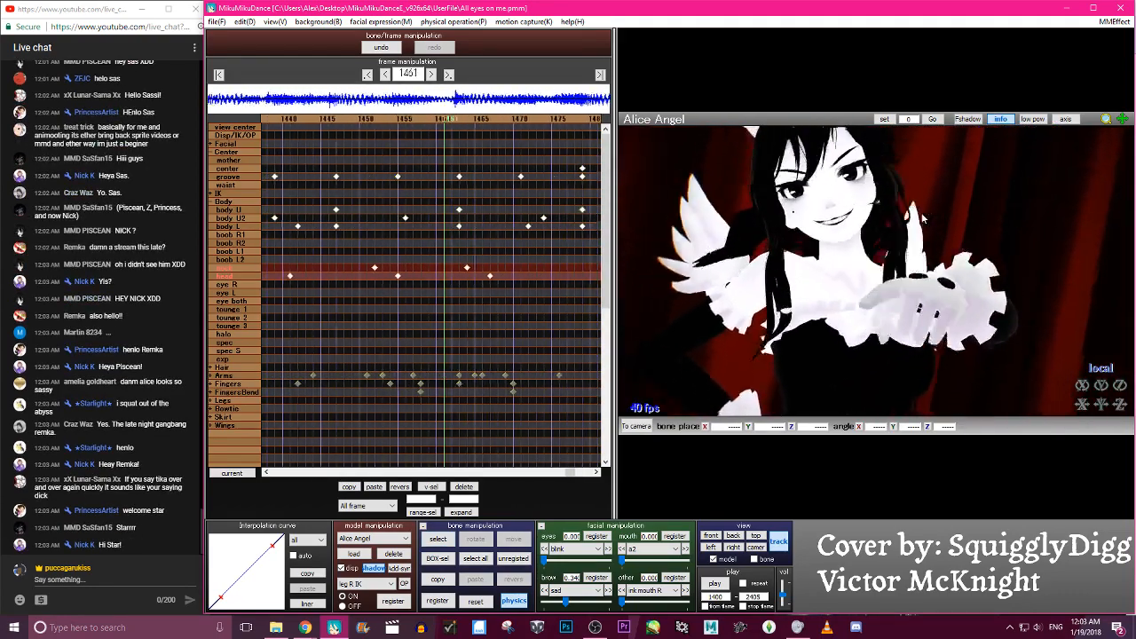
pyautogui.press('Right')
pyautogui.press('Right')
pyautogui.press('Right')
pyautogui.press('Right')
pyautogui.press('Right')
pyautogui.press('Right')
pyautogui.press('Right')
pyautogui.press('Right')
pyautogui.press('Right')
pyautogui.press('Right')
pyautogui.press('Right')
pyautogui.press('Right')
pyautogui.press('Right')
pyautogui.press('Right')
pyautogui.press('Right')
pyautogui.press('Right')
pyautogui.press('Right')
pyautogui.press('Right')
pyautogui.press('Right')
pyautogui.press('Right')
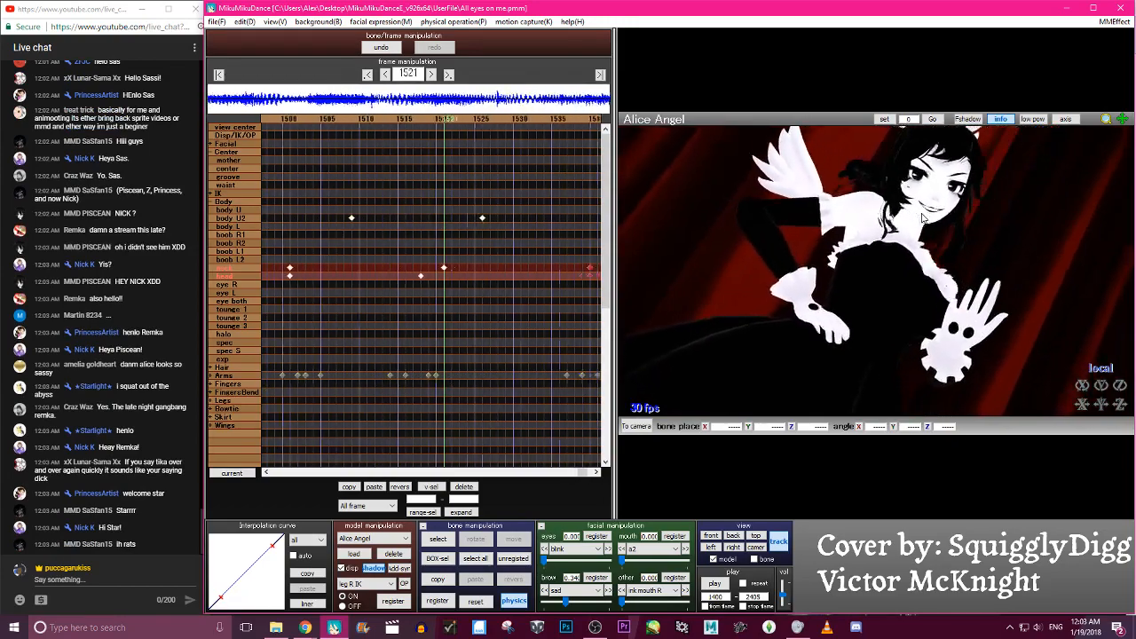
pyautogui.press('Right')
pyautogui.press('Right')
pyautogui.press('Right')
pyautogui.press('Right')
pyautogui.press('Right')
pyautogui.press('Right')
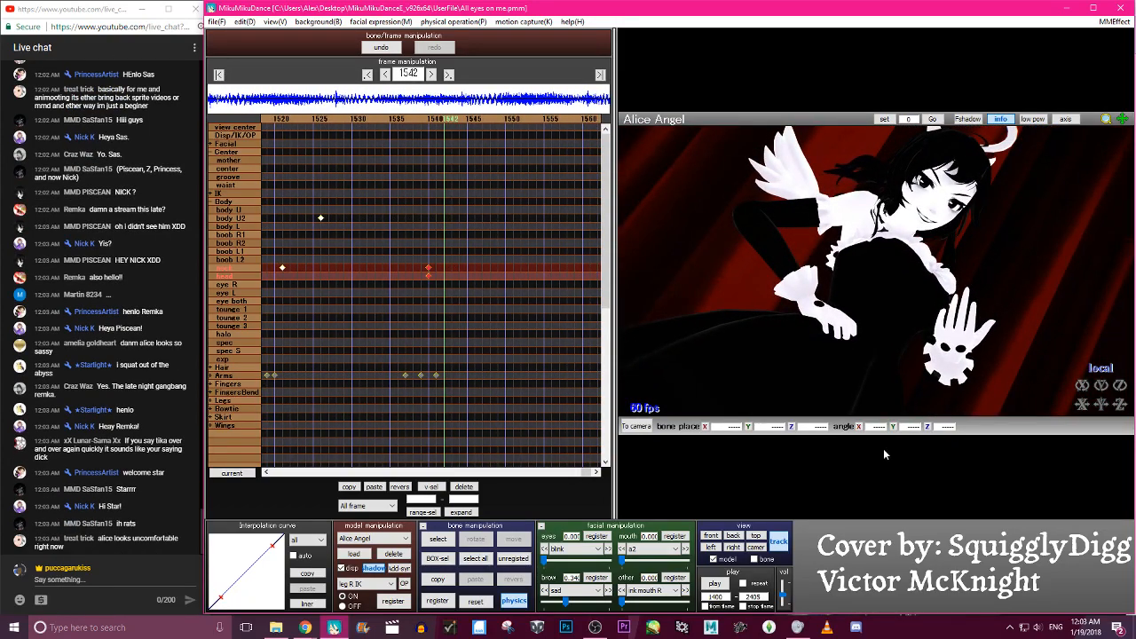
pyautogui.click(727, 585)
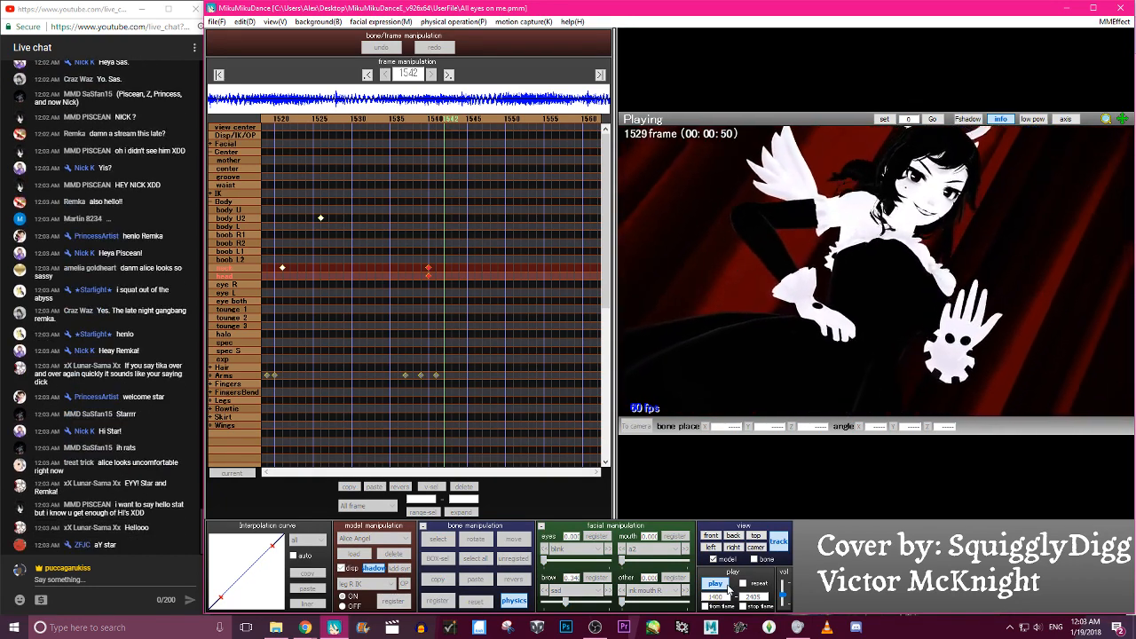
pyautogui.click(727, 585)
# Select the groove, body U and body L keyframes from frame 1447 to 1479 and copy them
pyautogui.press('Left')
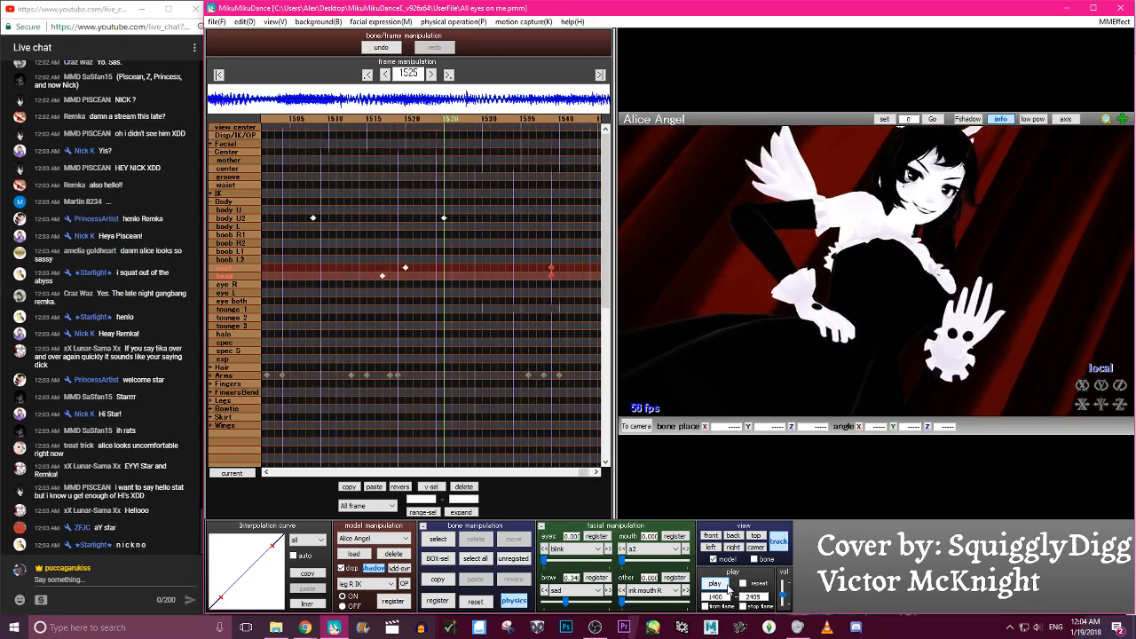
pyautogui.press('Left')
pyautogui.press('Left')
pyautogui.press('Left')
pyautogui.press('Left')
pyautogui.press('Left')
pyautogui.press('Left')
pyautogui.press('Left')
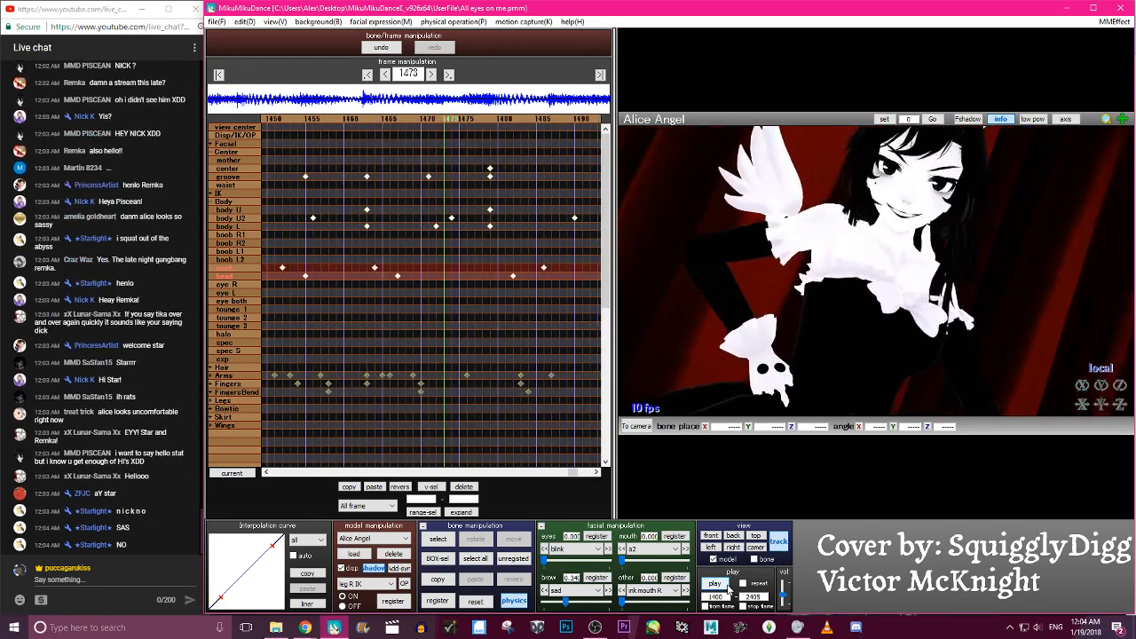
pyautogui.moveTo(357, 166); pyautogui.dragTo(374, 238)
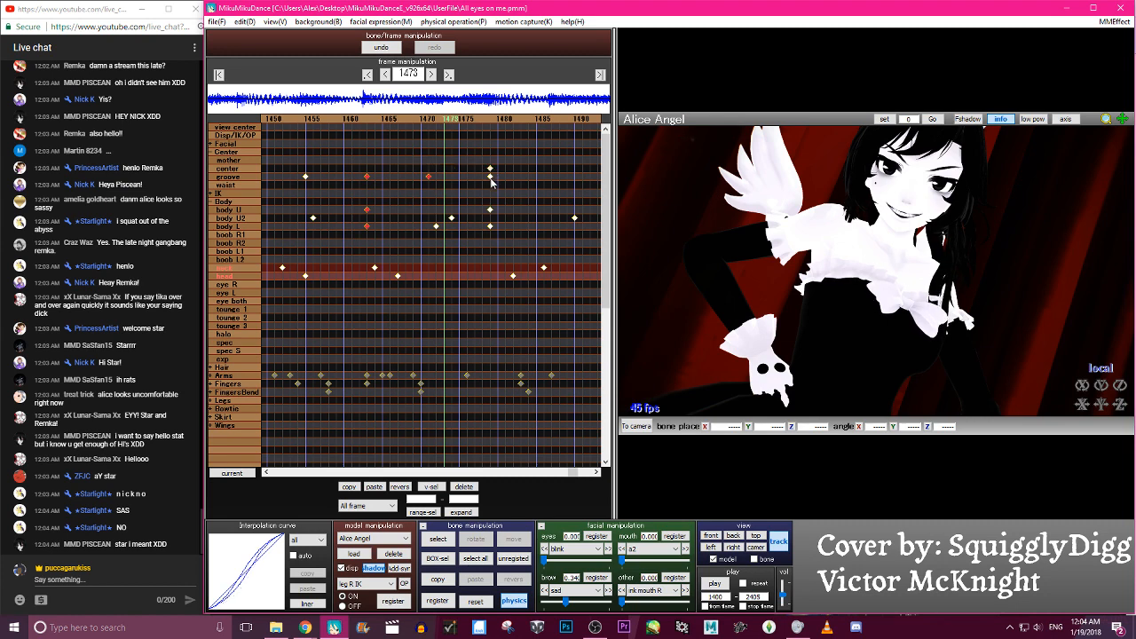
pyautogui.keyDown('ctrl'); pyautogui.moveTo(485, 171); pyautogui.dragTo(495, 232); pyautogui.keyUp('ctrl')
pyautogui.scroll(4, 399, 184)
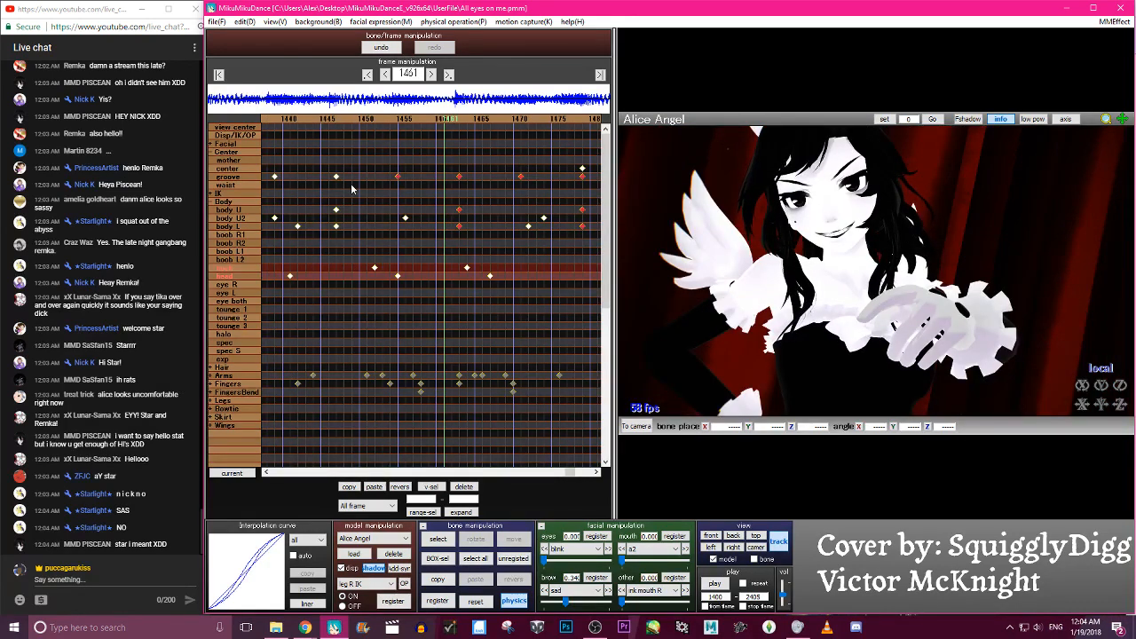
pyautogui.keyDown('ctrl'); pyautogui.moveTo(404, 169); pyautogui.dragTo(327, 233); pyautogui.keyUp('ctrl')
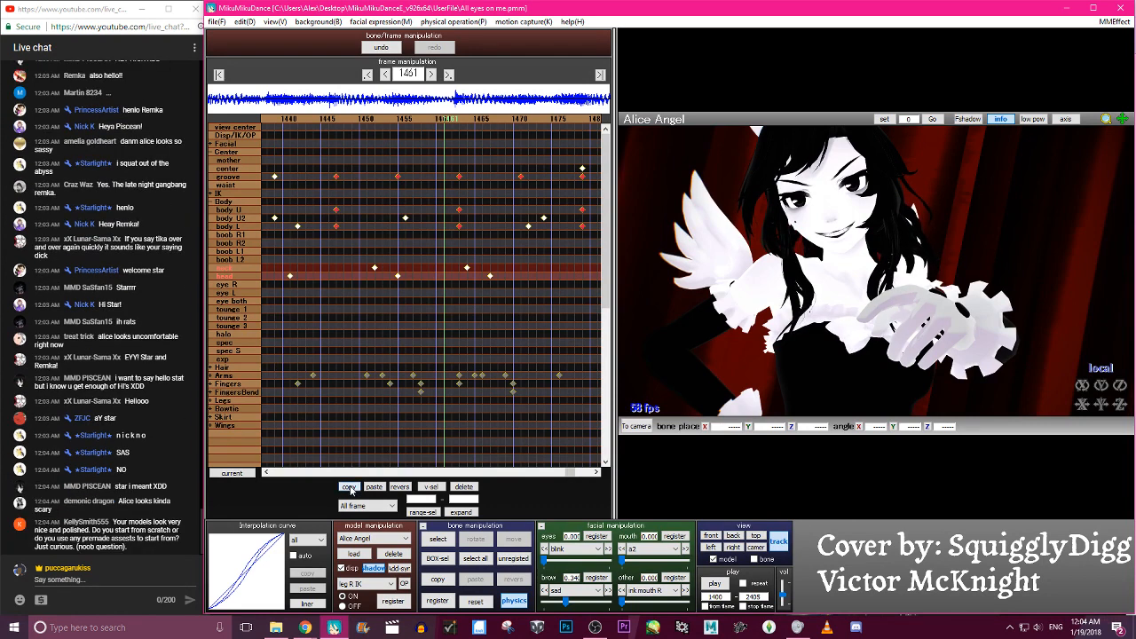
# Paste the copied groove, body U and body L keyframes starting at frame 1479
pyautogui.scroll(-5, 355, 484)
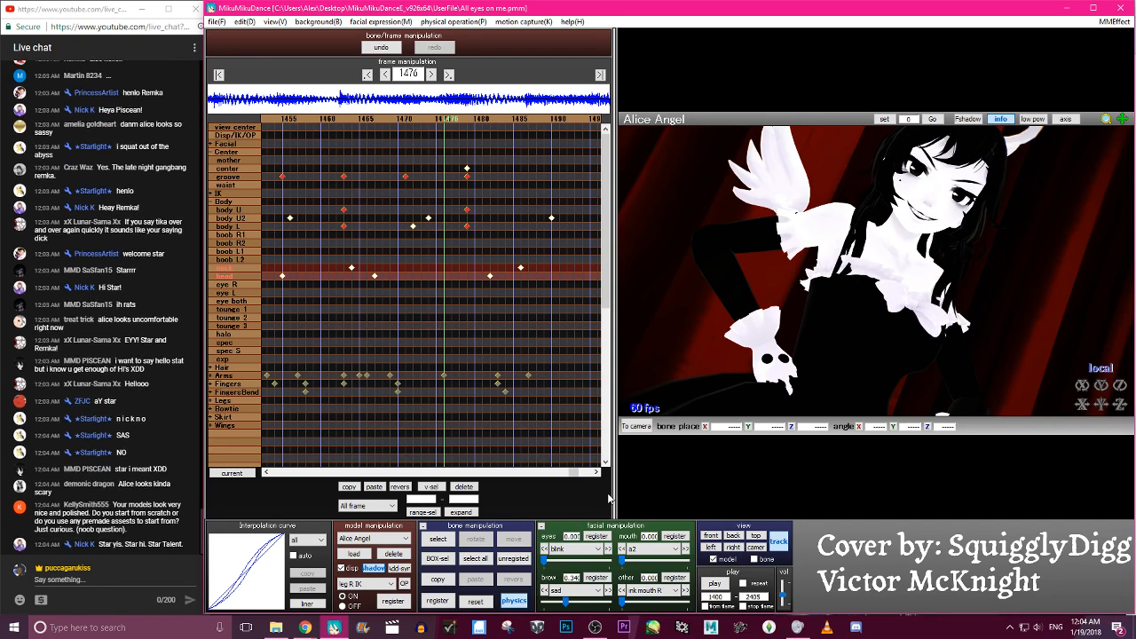
pyautogui.scroll(-3, 609, 500)
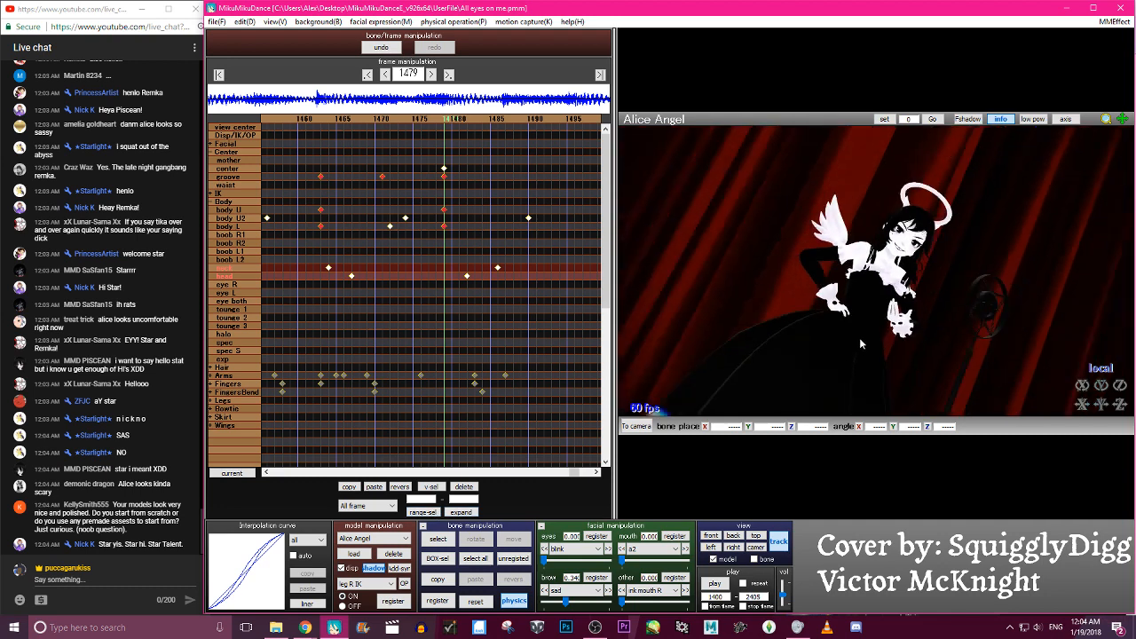
pyautogui.moveTo(859, 338); pyautogui.dragTo(921, 349, button='right')
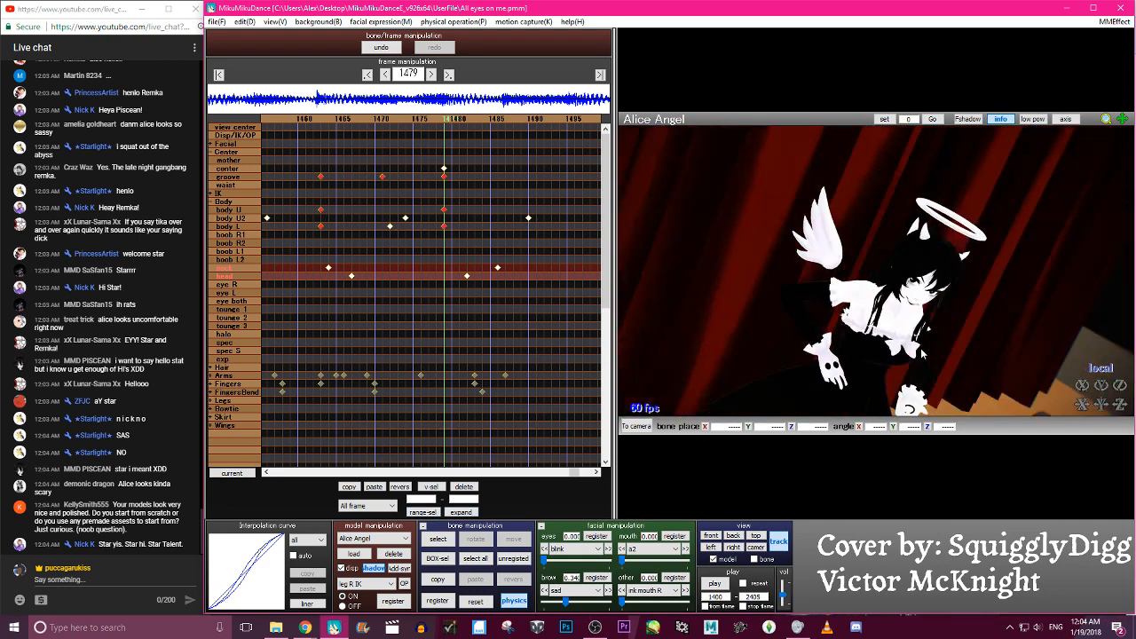
pyautogui.click(379, 489)
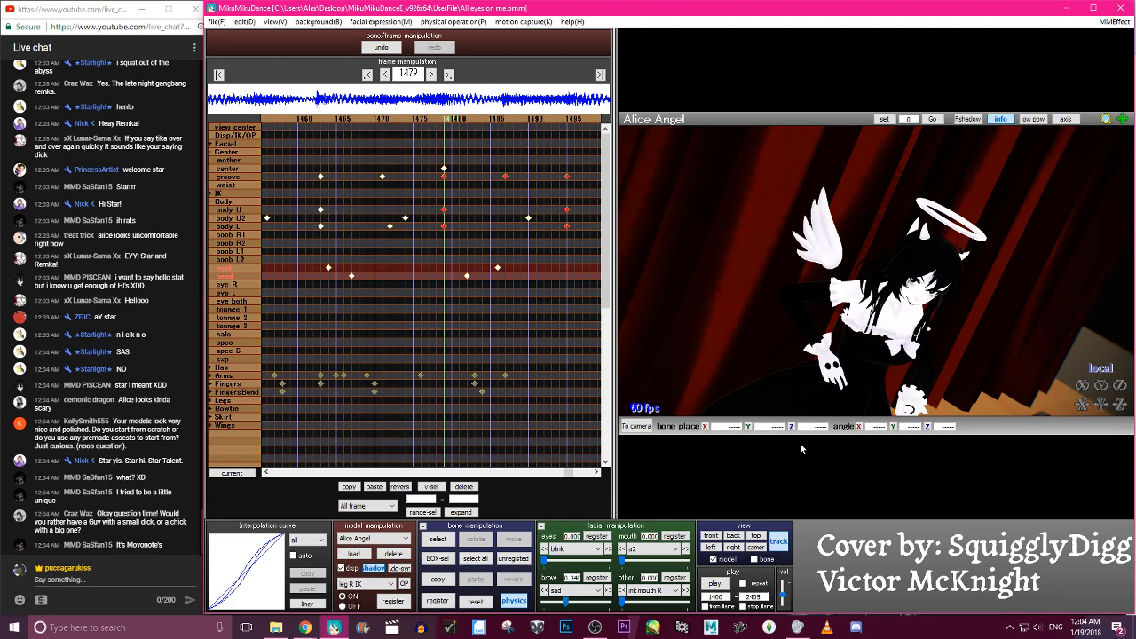
pyautogui.press('Left')
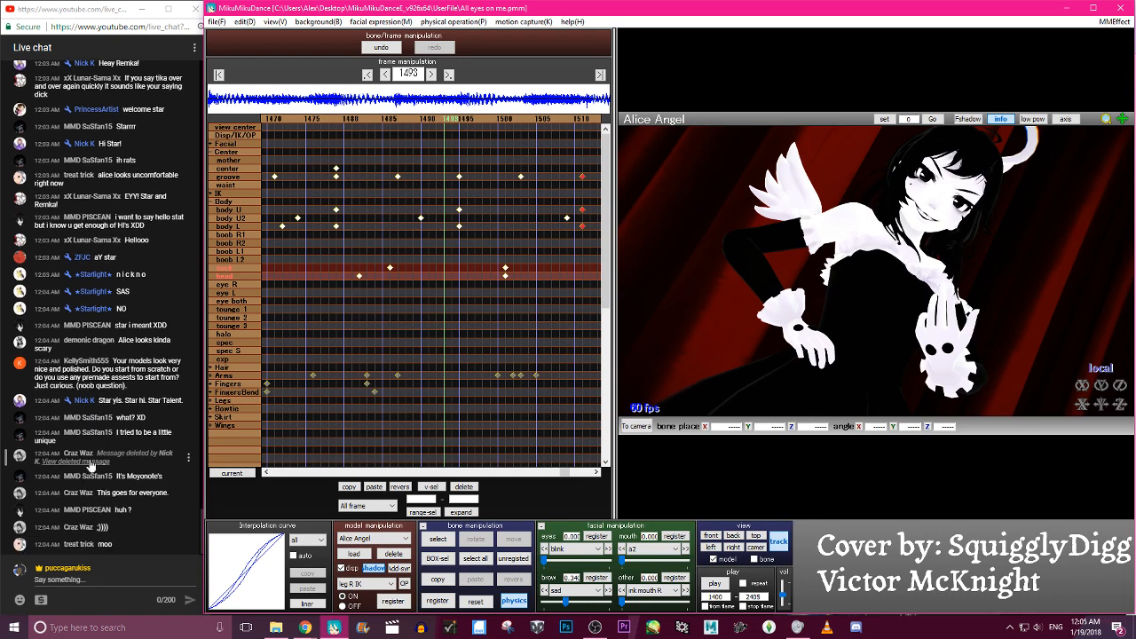
# Switch to the YouTube live chat and reveal the deleted message
pyautogui.click(80, 462)
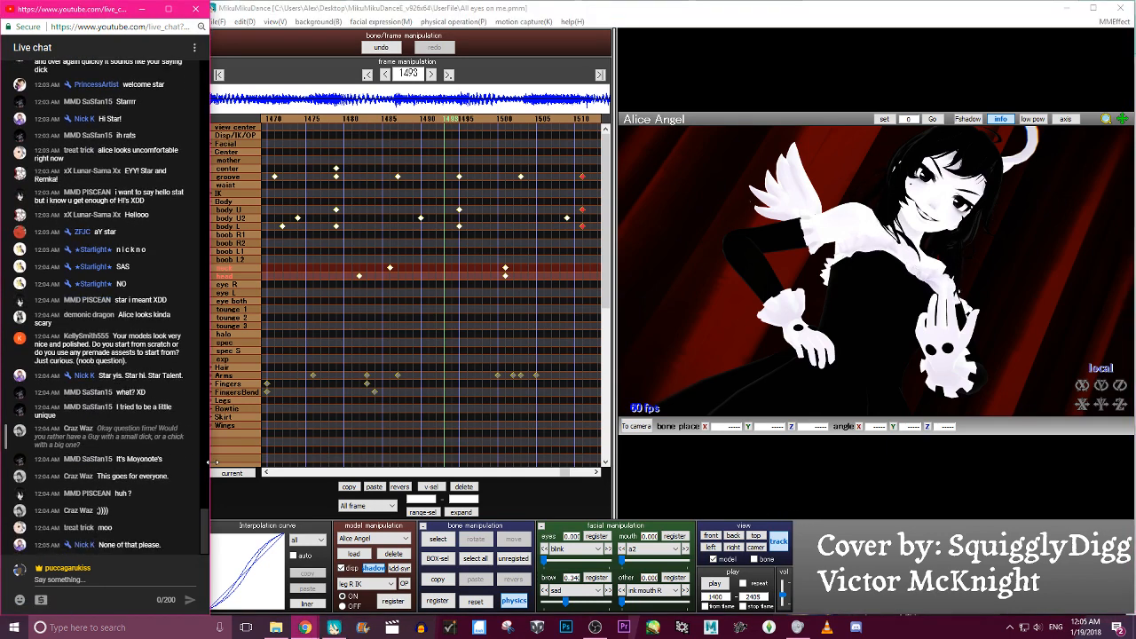
# Hide the author of the inappropriate question from the channel's live chat
pyautogui.click(190, 416)
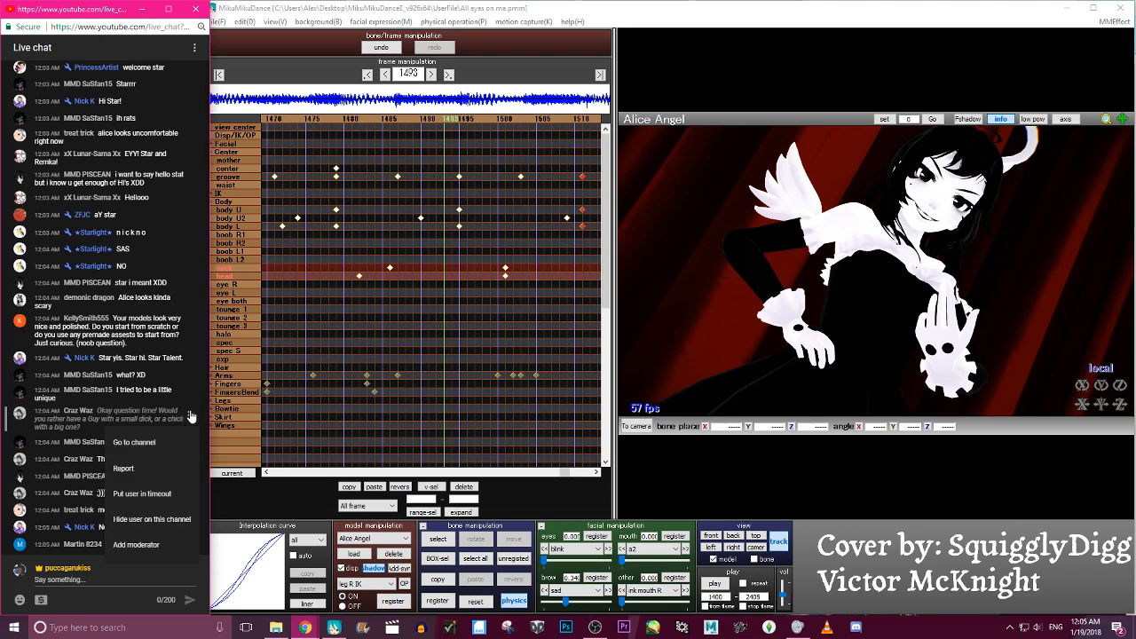
pyautogui.click(311, 489)
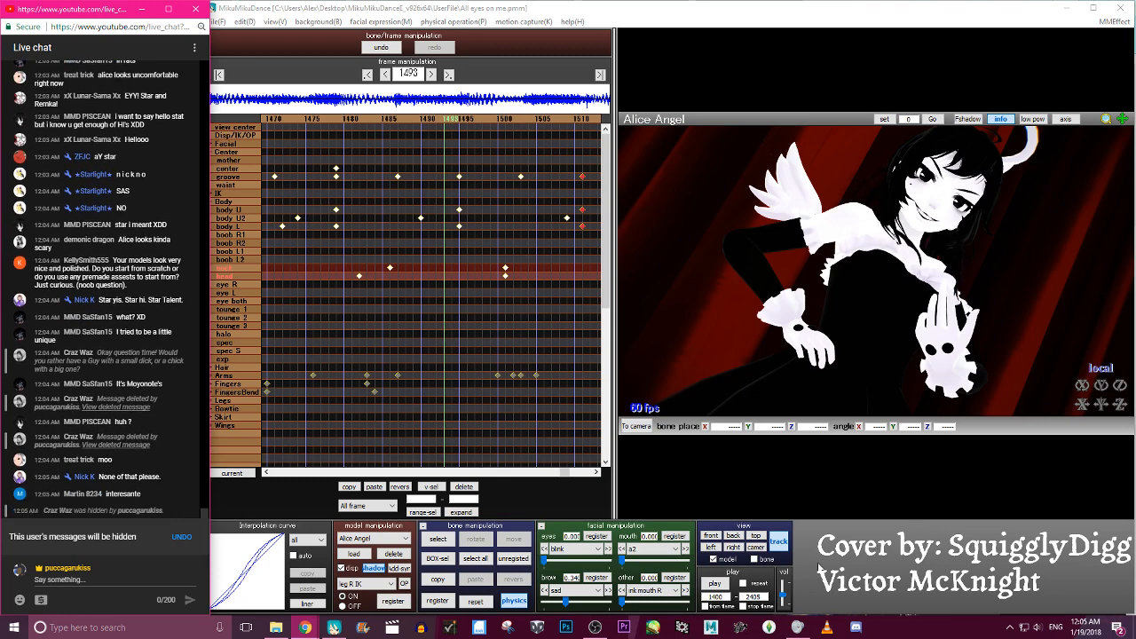
# Play back the animation, then go through the frames from about 1449 to 1507 to examine Alice Angel's body motion
pyautogui.click(716, 584)
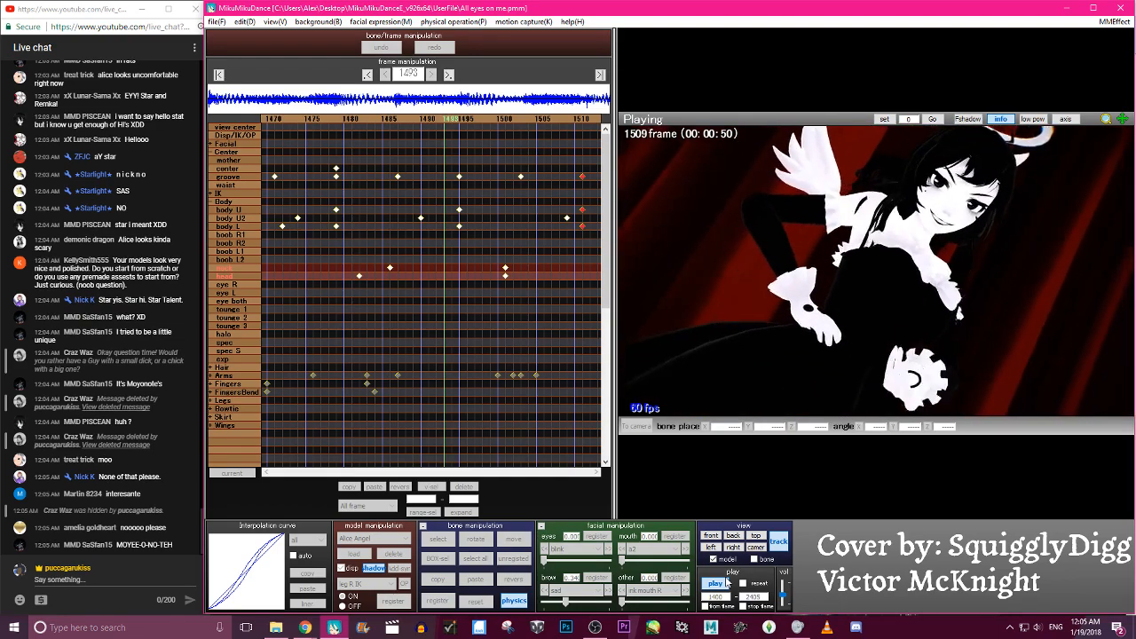
pyautogui.click(726, 583)
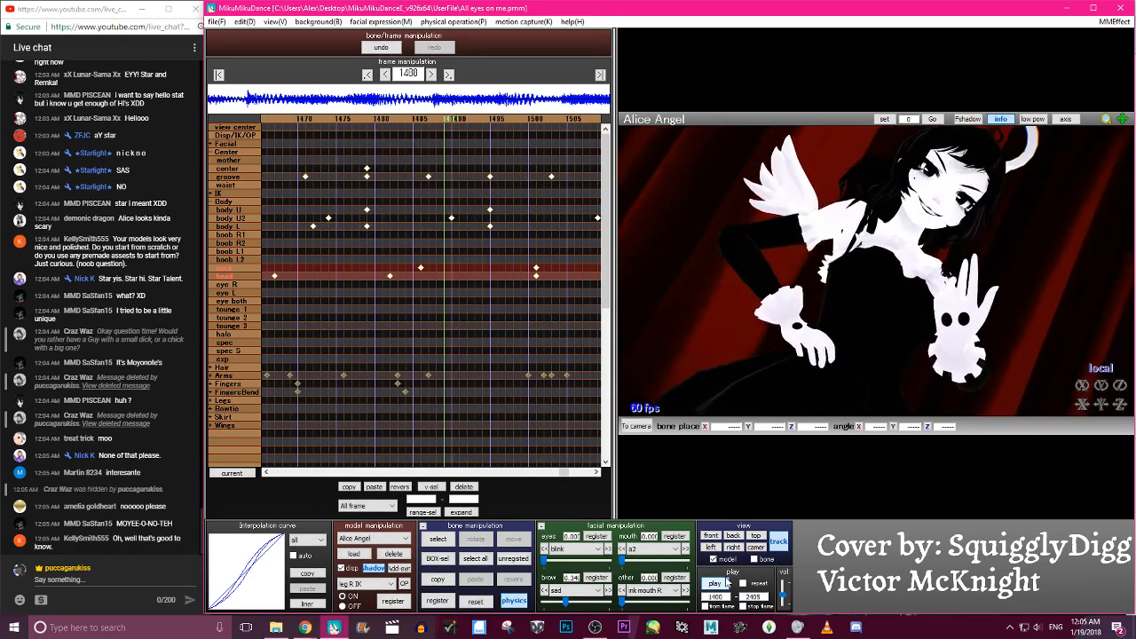
pyautogui.press('Left')
pyautogui.press('Left')
pyautogui.press('Left')
pyautogui.press('Left')
pyautogui.press('Left')
pyautogui.press('Left')
pyautogui.press('Left')
pyautogui.press('Left')
pyautogui.press('Left')
pyautogui.press('Left')
pyautogui.press('Left')
pyautogui.press('Left')
pyautogui.press('Left')
pyautogui.press('Left')
pyautogui.press('Left')
pyautogui.press('Left')
pyautogui.press('Left')
pyautogui.press('Left')
pyautogui.press('Left')
pyautogui.press('Left')
pyautogui.press('Right')
pyautogui.press('Right')
pyautogui.press('Right')
pyautogui.press('Right')
pyautogui.press('Right')
pyautogui.press('Right')
pyautogui.press('Right')
pyautogui.press('Right')
pyautogui.press('Right')
pyautogui.press('Right')
pyautogui.press('Right')
pyautogui.press('Right')
pyautogui.press('Right')
pyautogui.press('Right')
pyautogui.press('Right')
pyautogui.press('Right')
pyautogui.press('Right')
pyautogui.press('Right')
pyautogui.press('Right')
pyautogui.press('Right')
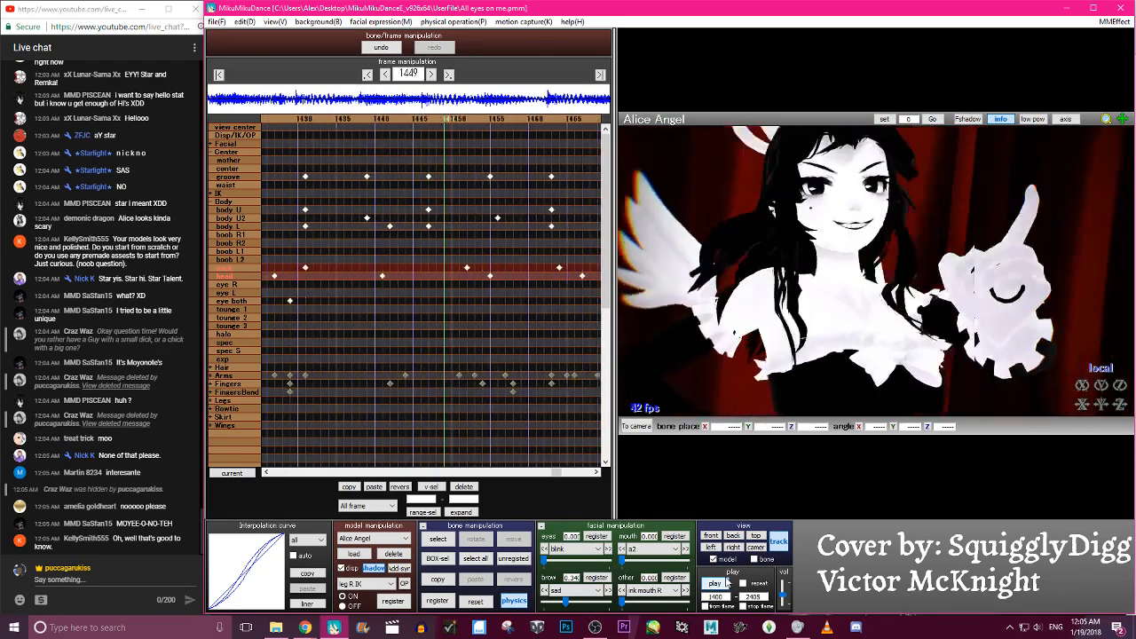
pyautogui.press('Right')
pyautogui.press('Right')
pyautogui.press('Right')
pyautogui.press('Right')
pyautogui.press('Right')
pyautogui.press('Right')
pyautogui.press('Right')
pyautogui.press('Right')
pyautogui.press('Right')
pyautogui.press('Right')
pyautogui.press('Right')
pyautogui.press('Right')
pyautogui.press('Right')
pyautogui.press('Right')
pyautogui.press('Right')
pyautogui.press('Right')
pyautogui.press('Right')
pyautogui.press('Right')
pyautogui.press('Right')
pyautogui.press('Right')
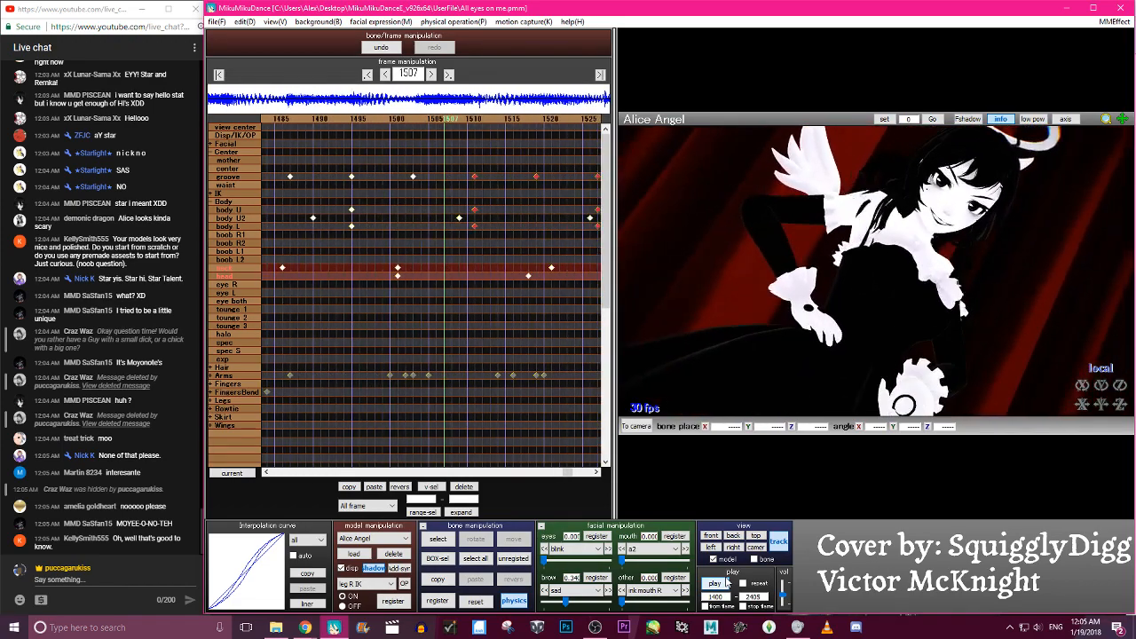
# Rotate the body U2 bone about its local X axis to about -9.3 at frame 1509
pyautogui.press('c')
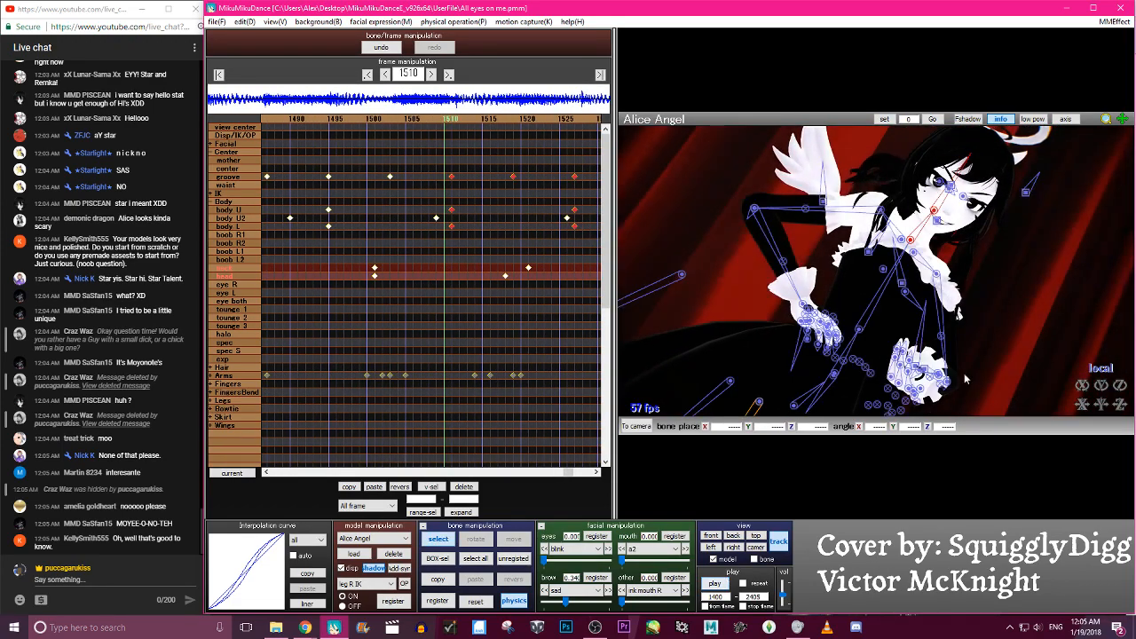
pyautogui.click(858, 334)
pyautogui.press('Left')
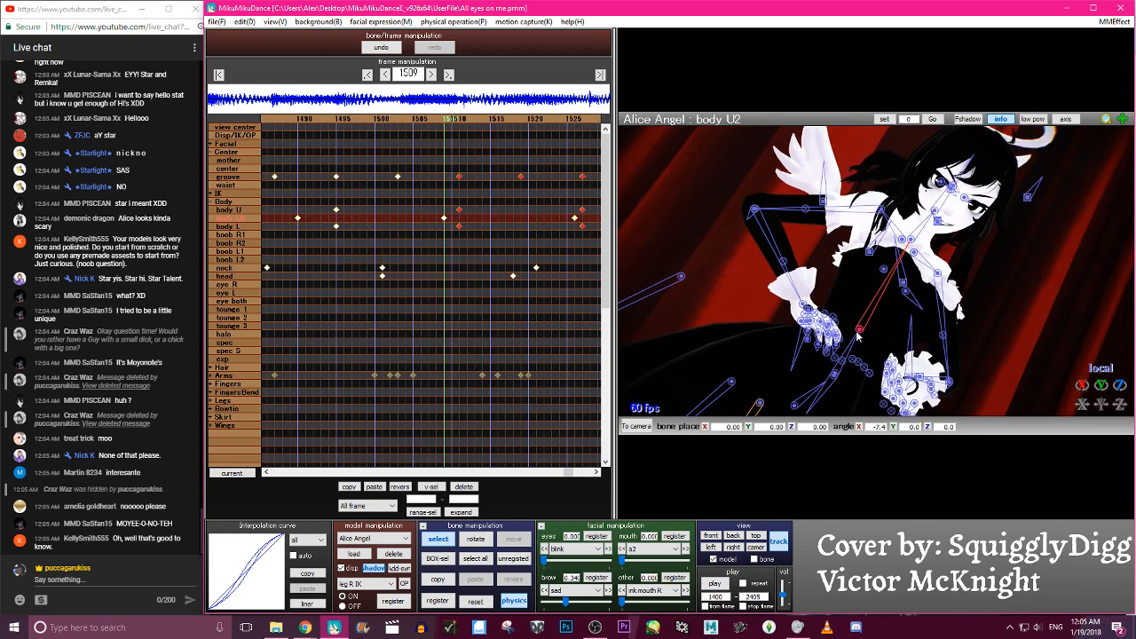
pyautogui.press('x')
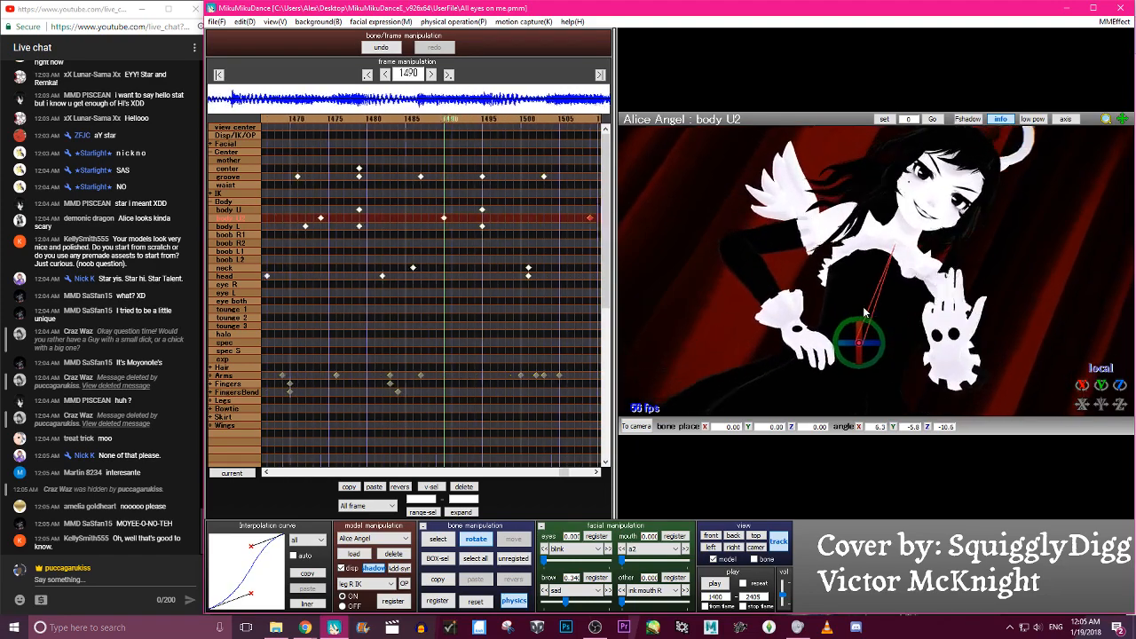
pyautogui.press('Left')
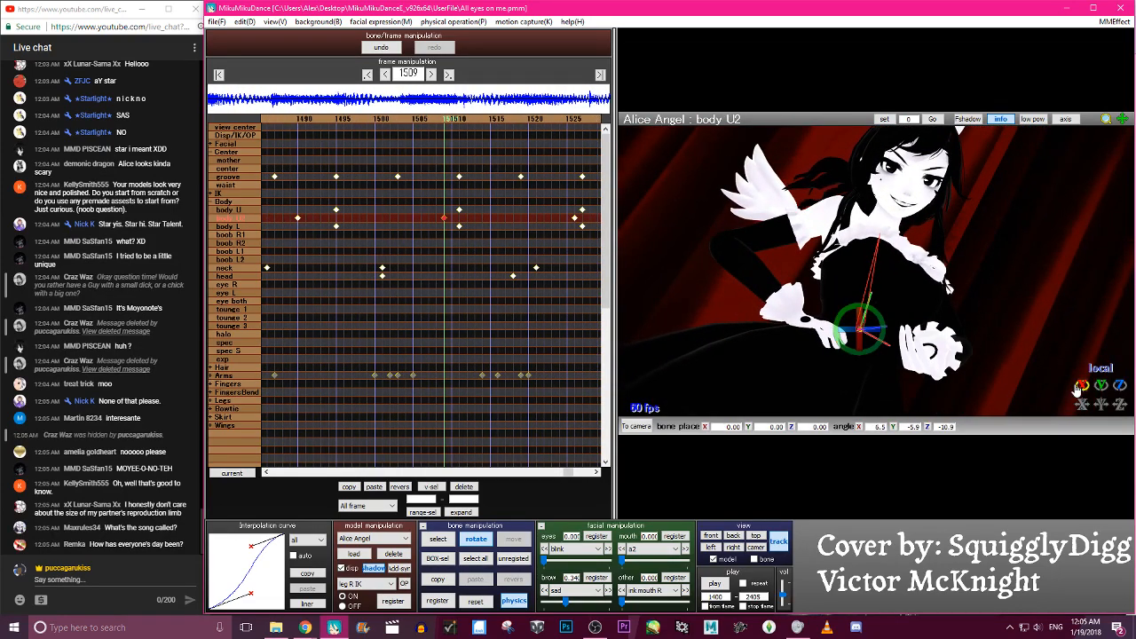
pyautogui.moveTo(1080, 389); pyautogui.dragTo(1057, 391)
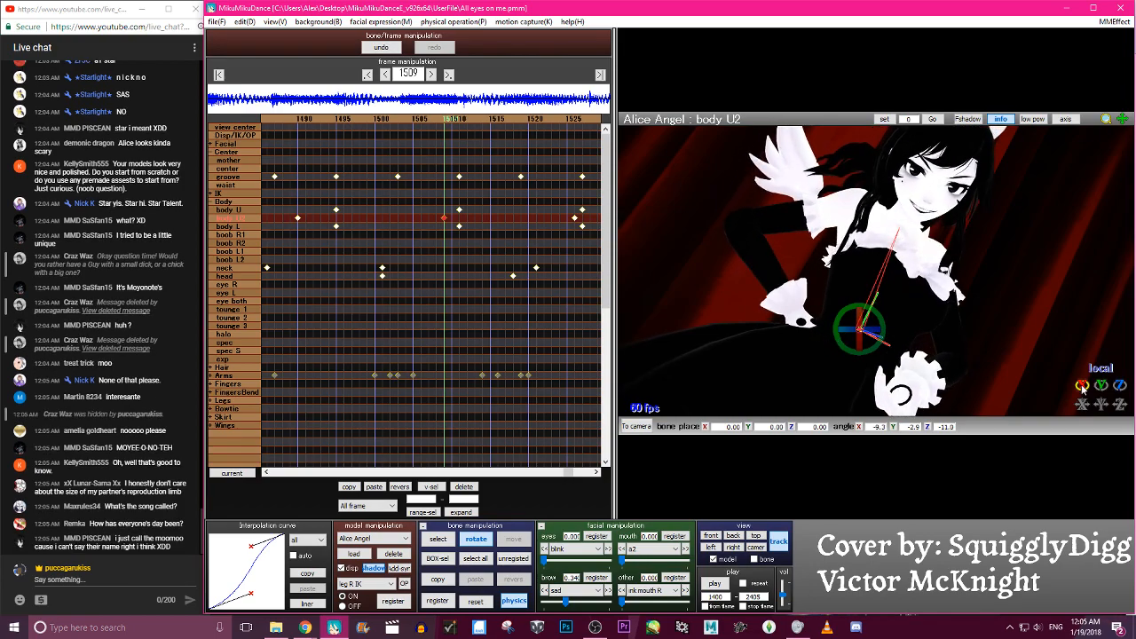
# Go back and forth between about frames 1483 and 1528 to check how the adjusted upper body moves
pyautogui.press('Left')
pyautogui.press('Left')
pyautogui.press('Left')
pyautogui.press('Left')
pyautogui.press('Left')
pyautogui.press('Left')
pyautogui.press('Left')
pyautogui.press('Left')
pyautogui.press('Left')
pyautogui.press('Left')
pyautogui.press('Left')
pyautogui.press('Left')
pyautogui.press('Left')
pyautogui.press('Left')
pyautogui.press('Left')
pyautogui.press('Left')
pyautogui.press('Left')
pyautogui.press('Left')
pyautogui.press('Left')
pyautogui.press('Left')
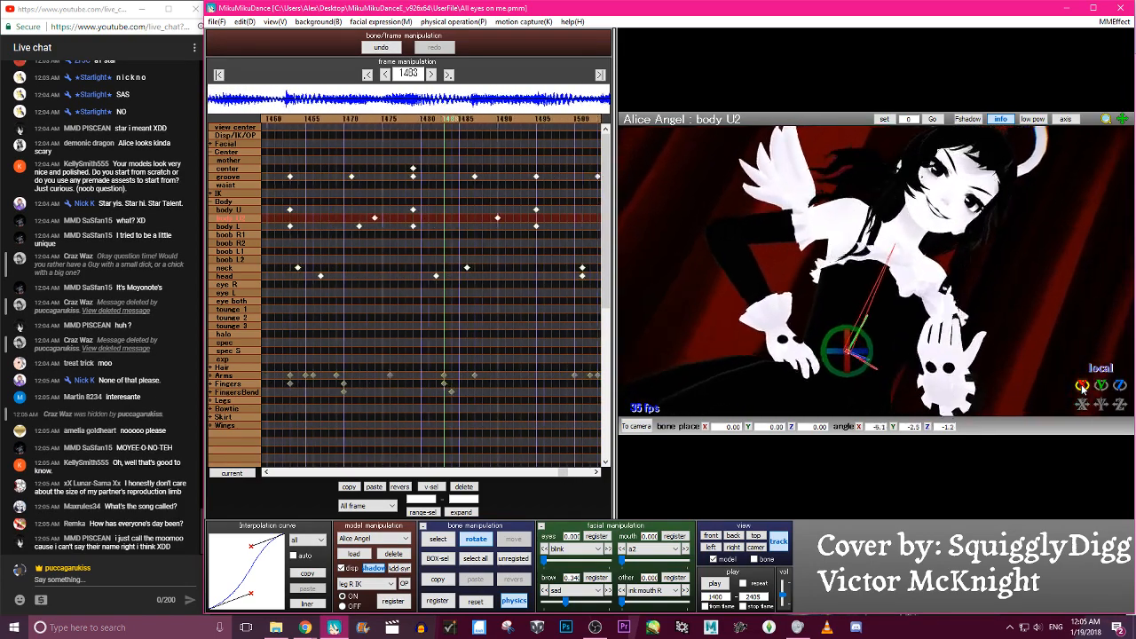
pyautogui.press('Right')
pyautogui.press('Right')
pyautogui.press('Right')
pyautogui.press('Right')
pyautogui.press('Right')
pyautogui.press('Right')
pyautogui.press('Right')
pyautogui.press('Right')
pyautogui.press('Right')
pyautogui.press('Right')
pyautogui.press('Right')
pyautogui.press('Right')
pyautogui.press('Right')
pyautogui.press('Right')
pyautogui.press('Right')
pyautogui.press('Right')
pyautogui.press('Right')
pyautogui.press('Right')
pyautogui.press('Right')
pyautogui.press('Right')
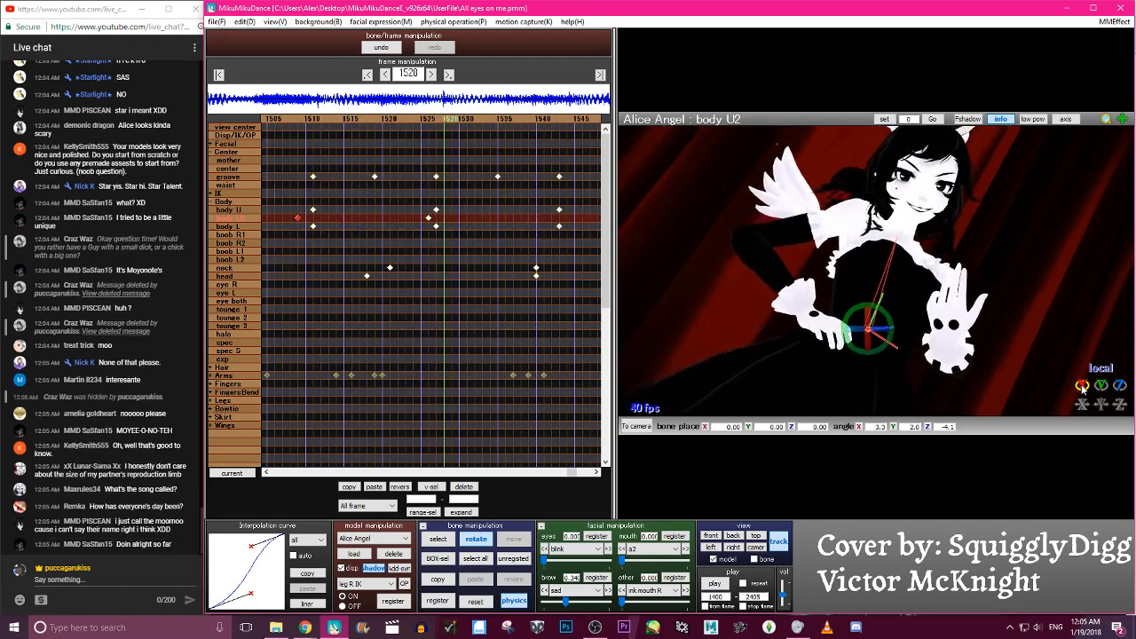
# Rotate the body U2 bone at frame 1526 to angles of about X 7.1, Y 0.1 and Z -6.7
pyautogui.press('Right')
pyautogui.press('Right')
pyautogui.press('Right')
pyautogui.press('Right')
pyautogui.press('Right')
pyautogui.press('Right')
pyautogui.moveTo(869, 328); pyautogui.dragTo(874, 310)
# Review the frames leading up to 1526 in both directions to check the torso's movement into the new pose
pyautogui.press('Left')
pyautogui.press('Left')
pyautogui.press('Left')
pyautogui.press('Left')
pyautogui.press('Left')
pyautogui.press('Left')
pyautogui.press('Left')
pyautogui.press('Left')
pyautogui.press('Left')
pyautogui.press('Left')
pyautogui.press('Left')
pyautogui.press('Left')
pyautogui.press('Left')
pyautogui.press('Left')
pyautogui.press('Left')
pyautogui.press('Left')
pyautogui.press('Left')
pyautogui.press('Left')
pyautogui.press('Left')
pyautogui.press('Left')
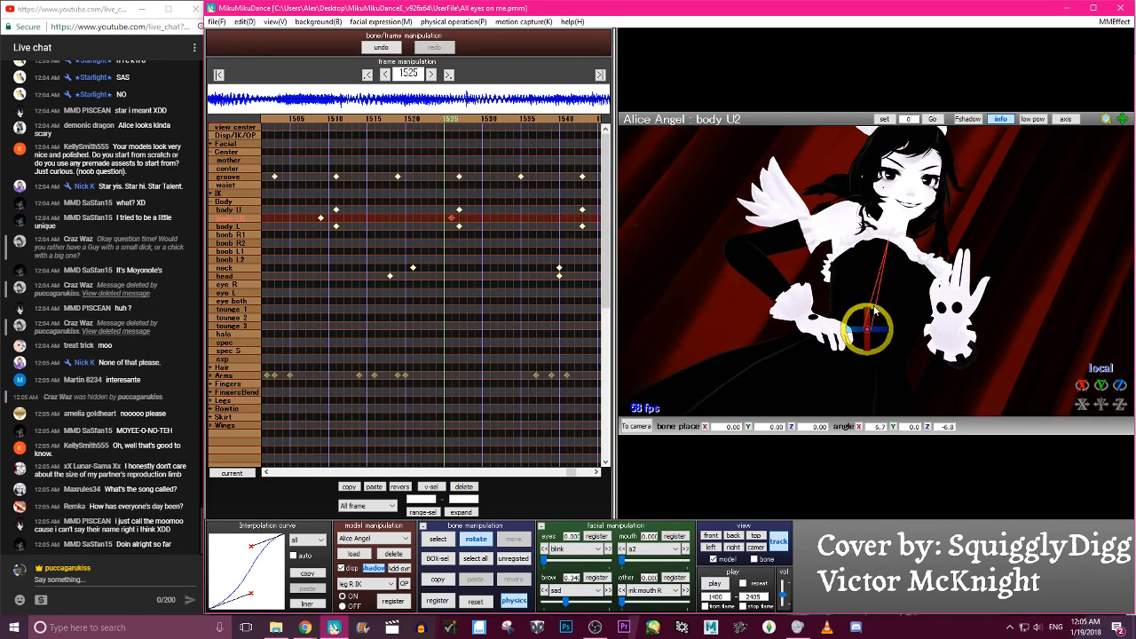
pyautogui.press('Right')
pyautogui.press('Right')
pyautogui.press('Right')
pyautogui.press('Right')
pyautogui.press('Right')
pyautogui.press('Right')
pyautogui.press('Right')
pyautogui.press('Right')
pyautogui.press('Right')
pyautogui.press('Right')
pyautogui.press('Right')
pyautogui.press('Right')
pyautogui.press('Right')
pyautogui.press('Right')
pyautogui.press('Right')
pyautogui.press('Right')
pyautogui.press('Right')
pyautogui.press('Right')
pyautogui.press('Right')
pyautogui.press('Right')
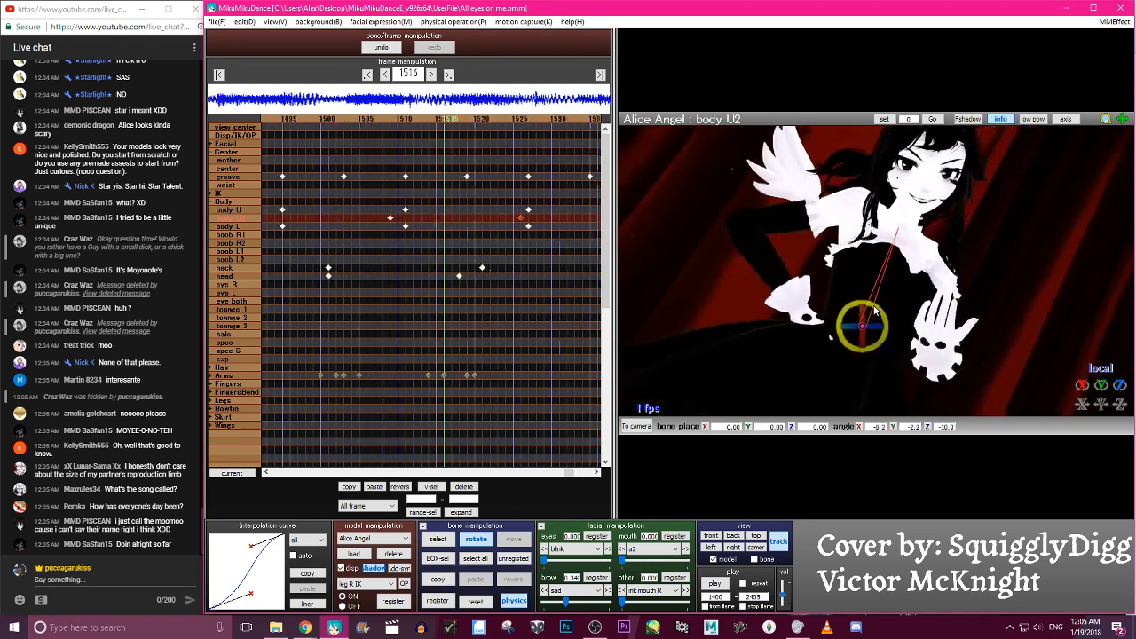
pyautogui.press('Left')
pyautogui.press('Left')
pyautogui.press('Left')
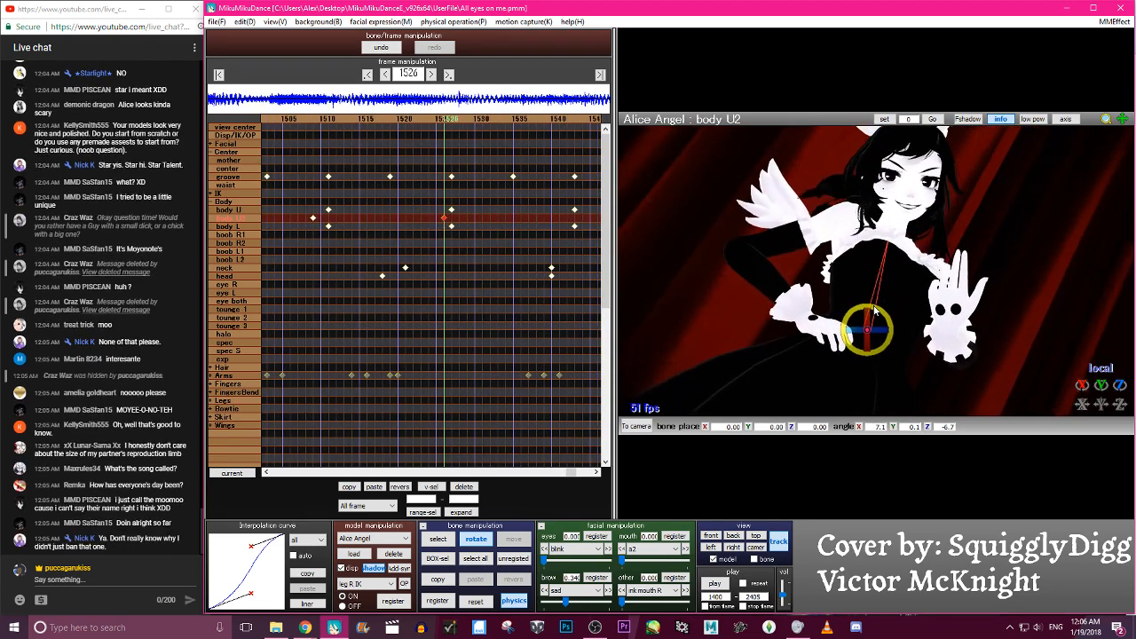
# Rotate the body U2 bone at frame 1526 to angles of about X 1.4, Y 5.7 and Z 3.9
pyautogui.moveTo(877, 311); pyautogui.dragTo(893, 330)
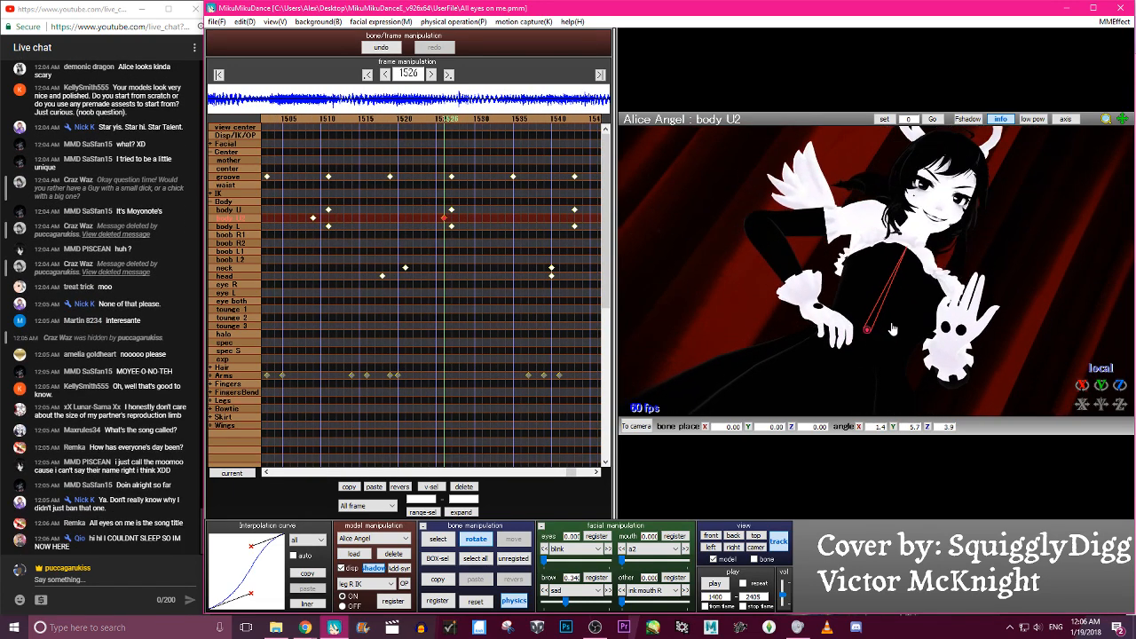
# Go back and forth between about frames 1508 and 1528 to check the torso's movement with the new body U2 rotation
pyautogui.press('Left')
pyautogui.press('Left')
pyautogui.press('Left')
pyautogui.press('Left')
pyautogui.press('Left')
pyautogui.press('Left')
pyautogui.press('Left')
pyautogui.press('Left')
pyautogui.press('Left')
pyautogui.press('Left')
pyautogui.press('Left')
pyautogui.press('Left')
pyautogui.press('Left')
pyautogui.press('Left')
pyautogui.press('Left')
pyautogui.press('Left')
pyautogui.press('Left')
pyautogui.press('Left')
pyautogui.press('Left')
pyautogui.press('Left')
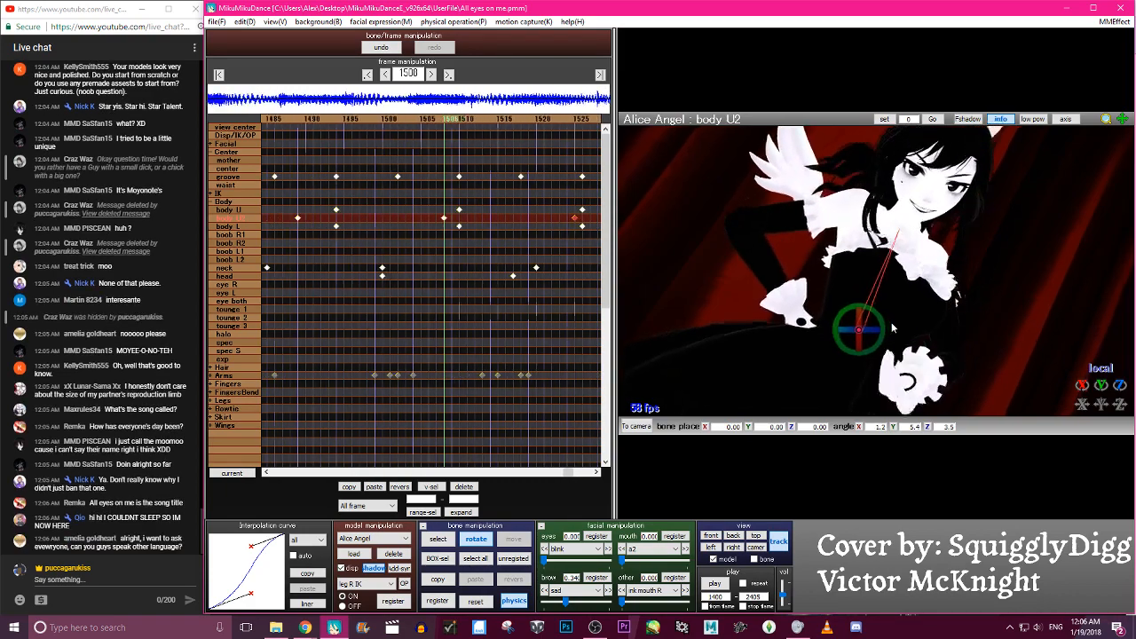
pyautogui.press('Right')
pyautogui.press('Right')
pyautogui.press('Right')
pyautogui.press('Right')
pyautogui.press('Right')
pyautogui.press('Right')
pyautogui.press('Right')
pyautogui.press('Right')
pyautogui.press('Right')
pyautogui.press('Right')
pyautogui.press('Right')
pyautogui.press('Right')
pyautogui.press('Right')
pyautogui.press('Right')
pyautogui.press('Right')
pyautogui.press('Right')
pyautogui.press('Right')
pyautogui.press('Right')
pyautogui.press('Right')
pyautogui.press('Right')
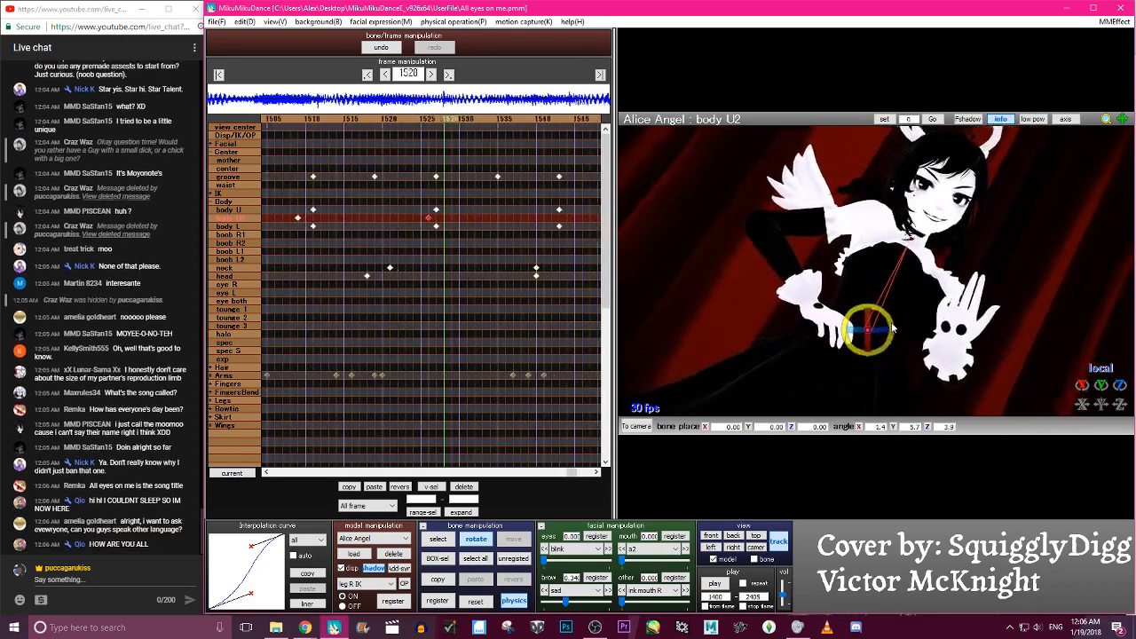
# Key the body U2 bone at frame 1543 with angles of about X 4.7, Y -1.0 and Z -9.0
pyautogui.press('Right')
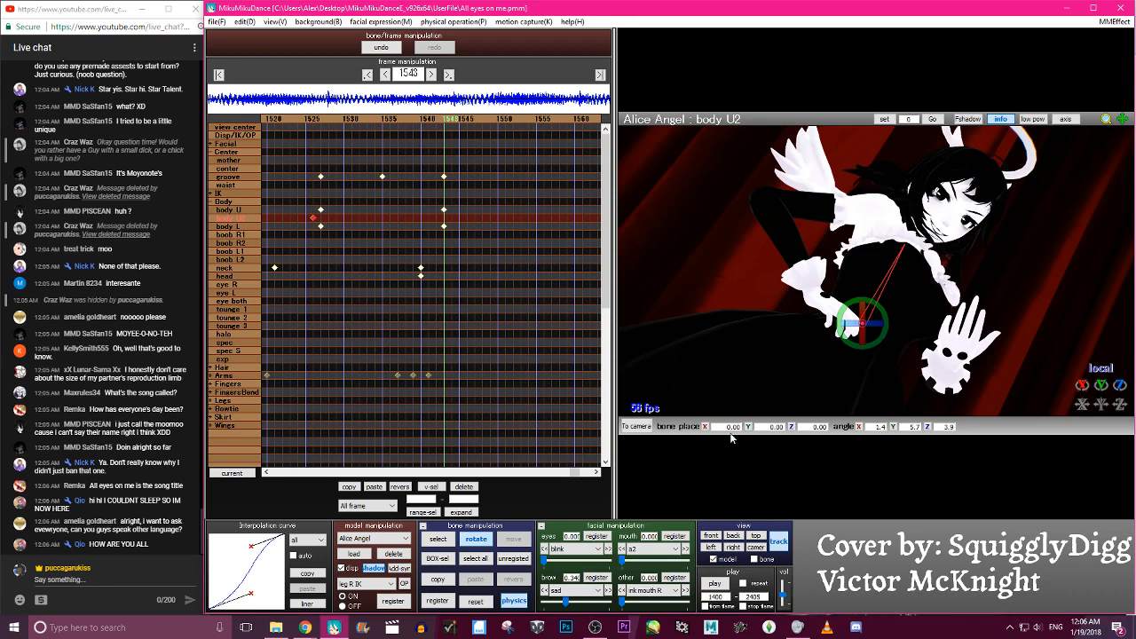
pyautogui.moveTo(887, 314); pyautogui.dragTo(860, 326)
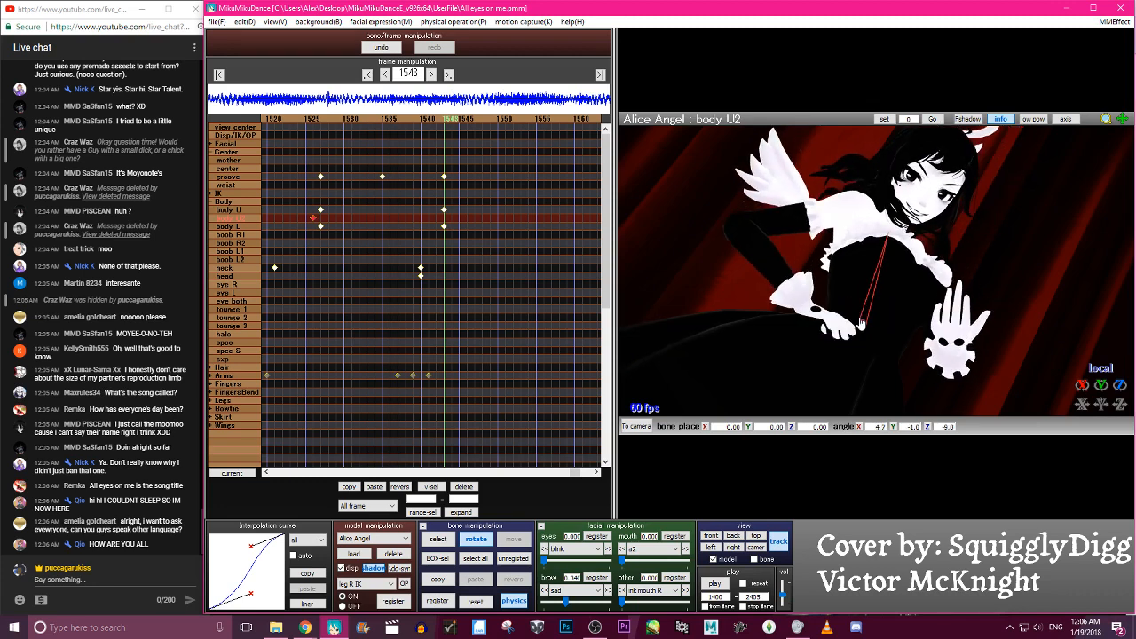
# Review the animation backwards from frame 1543 to about frame 1453 to examine how the upper body moves between poses
pyautogui.press('Left')
pyautogui.press('Left')
pyautogui.press('Left')
pyautogui.press('Left')
pyautogui.press('Left')
pyautogui.press('Left')
pyautogui.press('Left')
pyautogui.press('Left')
pyautogui.press('Left')
pyautogui.press('Left')
pyautogui.press('Left')
pyautogui.press('Left')
pyautogui.press('Left')
pyautogui.press('Left')
pyautogui.press('Left')
pyautogui.press('Left')
pyautogui.press('Left')
pyautogui.press('Left')
pyautogui.press('Left')
pyautogui.press('Left')
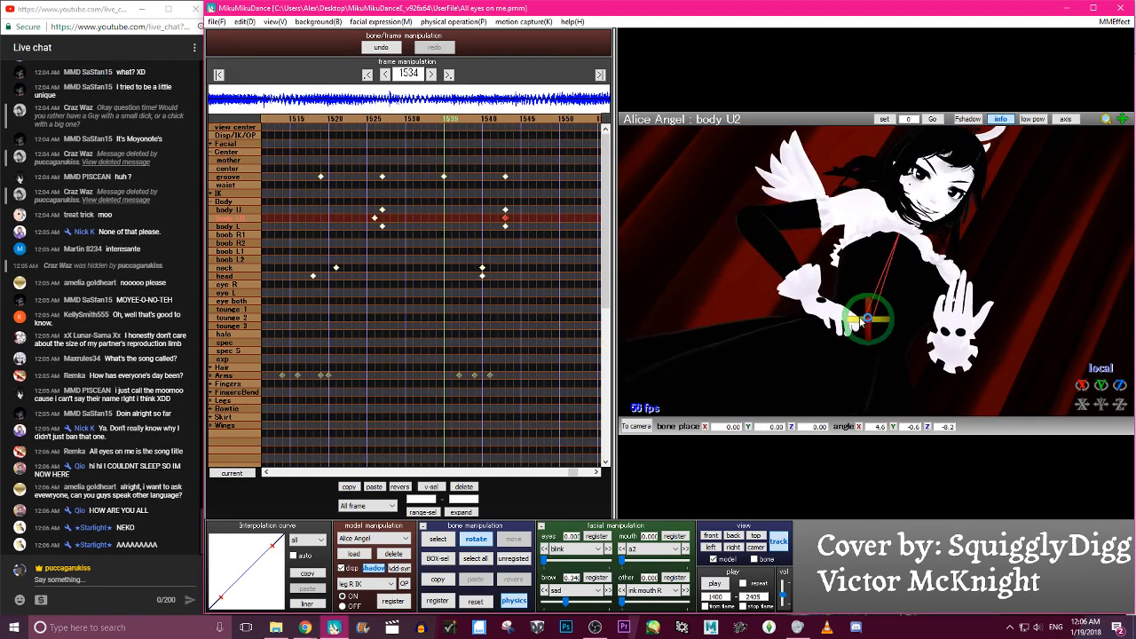
pyautogui.press('Left')
pyautogui.press('Left')
pyautogui.press('Left')
pyautogui.press('Left')
pyautogui.press('Left')
pyautogui.press('Left')
pyautogui.press('Left')
pyautogui.press('Left')
pyautogui.press('Left')
pyautogui.press('Left')
pyautogui.press('Left')
pyautogui.press('Left')
pyautogui.press('Left')
pyautogui.press('Left')
pyautogui.press('Left')
pyautogui.press('Left')
pyautogui.press('Left')
pyautogui.press('Left')
pyautogui.press('Left')
pyautogui.press('Left')
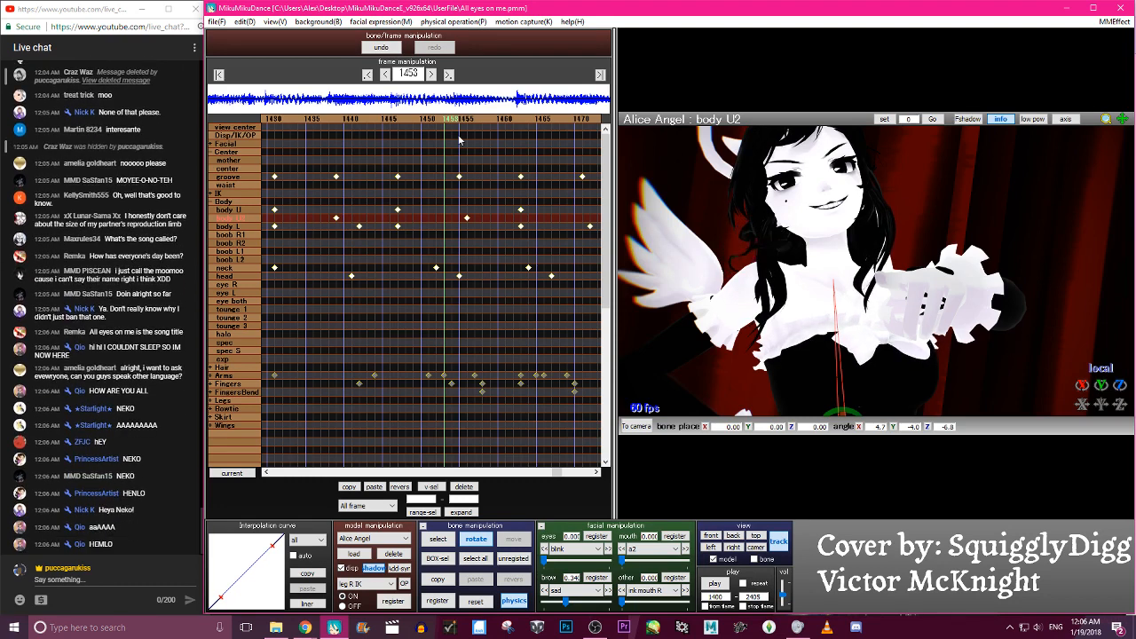
# Save the All eyes on me project
pyautogui.click(216, 21)
pyautogui.click(243, 62)
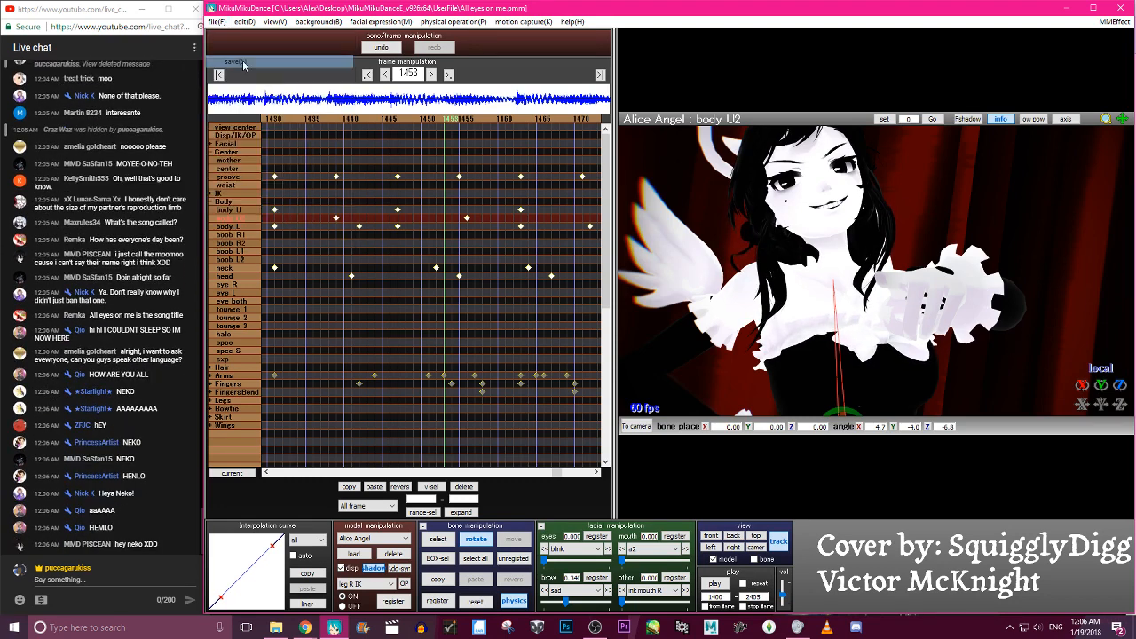
# Select the body L bone and review the dance from about frame 1439 to 1525 to examine the body movement
pyautogui.press('Down')
pyautogui.press('Left')
pyautogui.press('Left')
pyautogui.press('Left')
pyautogui.press('Left')
pyautogui.press('Left')
pyautogui.press('Left')
pyautogui.press('Left')
pyautogui.press('Left')
pyautogui.press('Left')
pyautogui.press('Left')
pyautogui.press('Left')
pyautogui.press('Left')
pyautogui.press('Left')
pyautogui.press('Left')
pyautogui.press('Left')
pyautogui.press('Left')
pyautogui.press('Left')
pyautogui.press('Left')
pyautogui.press('Left')
pyautogui.press('Left')
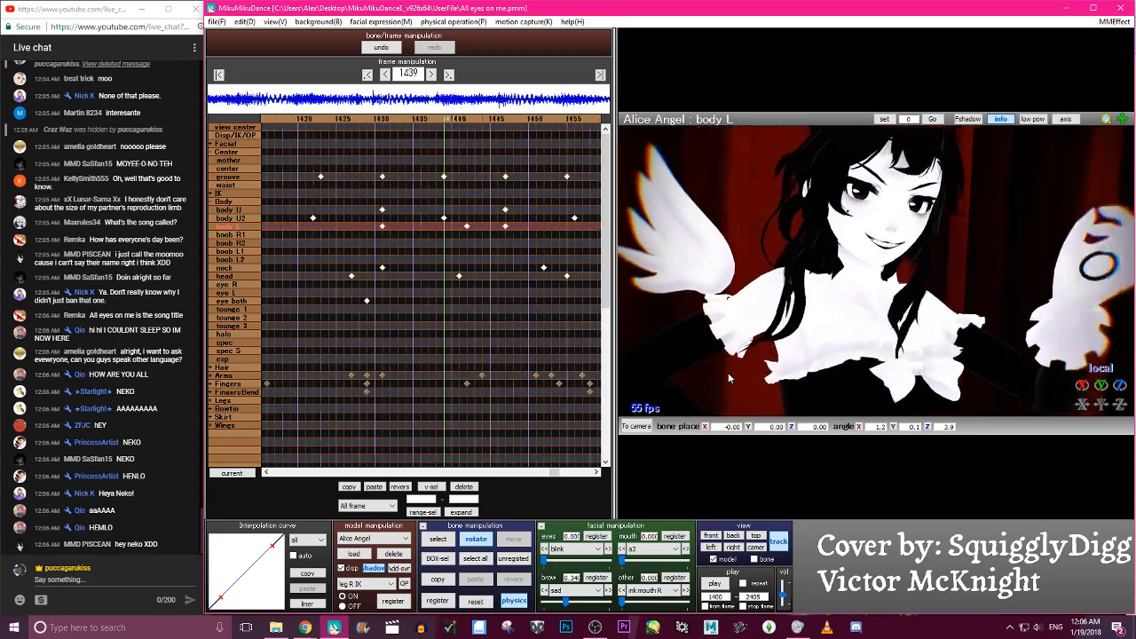
pyautogui.press('Right')
pyautogui.press('Right')
pyautogui.press('Right')
pyautogui.press('Right')
pyautogui.press('Right')
pyautogui.press('Right')
pyautogui.press('Right')
pyautogui.press('Right')
pyautogui.press('Right')
pyautogui.press('Right')
pyautogui.press('Right')
pyautogui.press('Right')
pyautogui.press('Right')
pyautogui.press('Right')
pyautogui.press('Right')
pyautogui.press('Right')
pyautogui.press('Right')
pyautogui.press('Right')
pyautogui.press('Right')
pyautogui.press('Right')
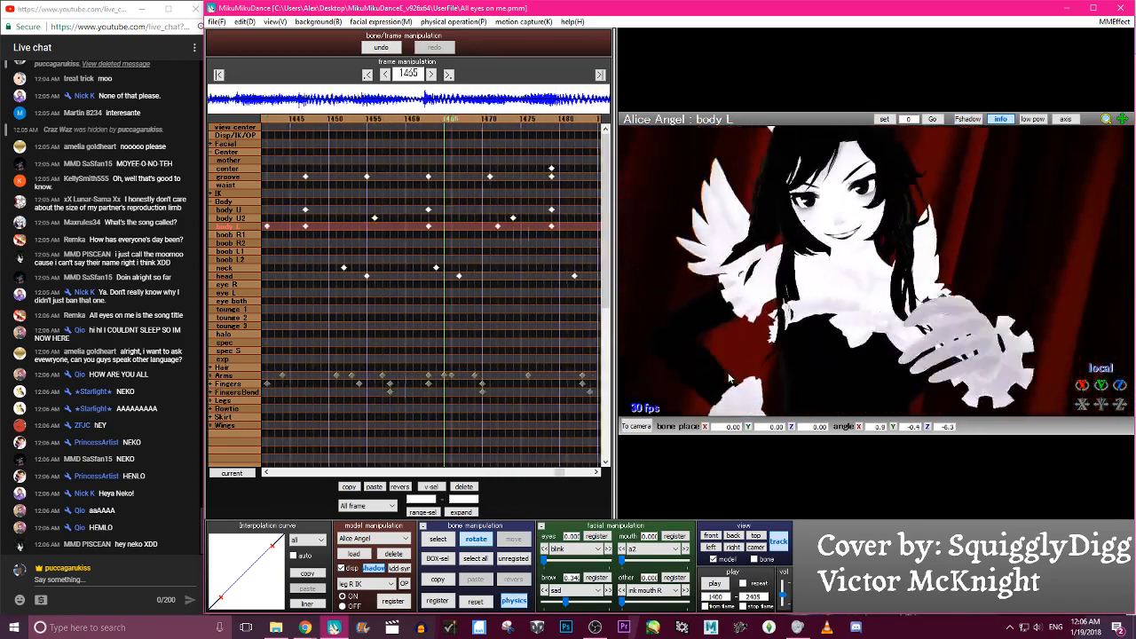
pyautogui.press('Right')
pyautogui.press('Right')
pyautogui.press('Right')
pyautogui.press('Right')
pyautogui.press('Right')
pyautogui.press('Right')
pyautogui.press('Right')
pyautogui.press('Right')
pyautogui.press('Right')
pyautogui.press('Right')
pyautogui.press('Right')
pyautogui.press('Right')
pyautogui.press('Right')
pyautogui.press('Right')
pyautogui.press('Right')
pyautogui.press('Right')
pyautogui.press('Right')
pyautogui.press('Right')
pyautogui.press('Right')
pyautogui.press('Right')
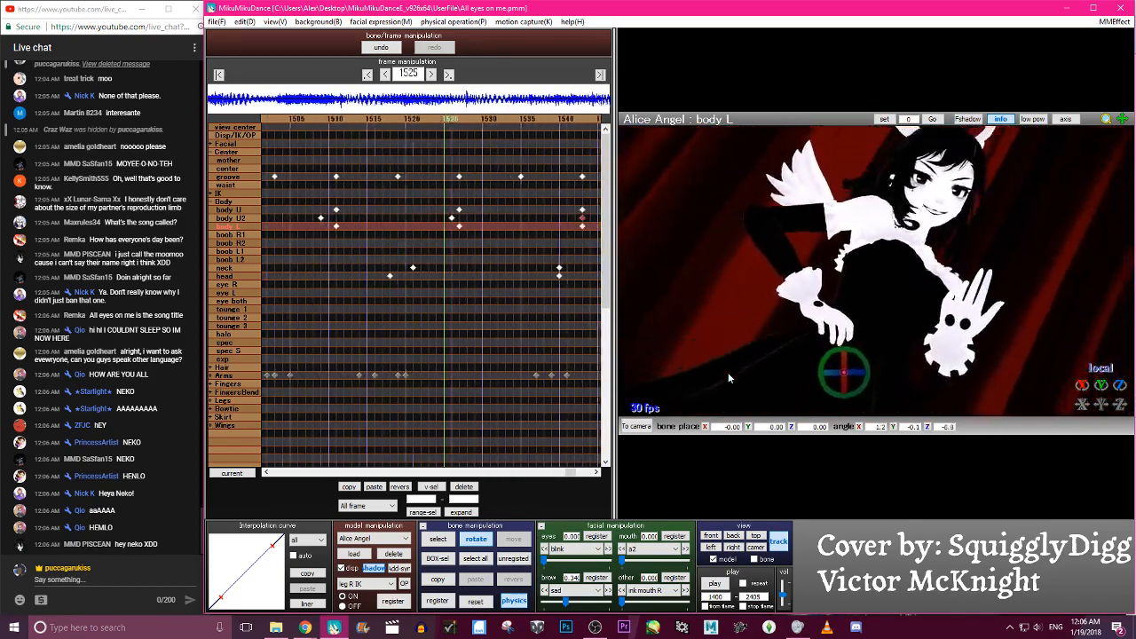
# Review the dance back from frame 1525 to about frame 1410 to examine how the body L bone moves between poses
pyautogui.press('Left')
pyautogui.press('Left')
pyautogui.press('Left')
pyautogui.press('Left')
pyautogui.press('Left')
pyautogui.press('Left')
pyautogui.press('Left')
pyautogui.press('Left')
pyautogui.press('Left')
pyautogui.press('Left')
pyautogui.press('Left')
pyautogui.press('Left')
pyautogui.press('Left')
pyautogui.press('Left')
pyautogui.press('Left')
pyautogui.press('Left')
pyautogui.press('Left')
pyautogui.press('Left')
pyautogui.press('Left')
pyautogui.press('Left')
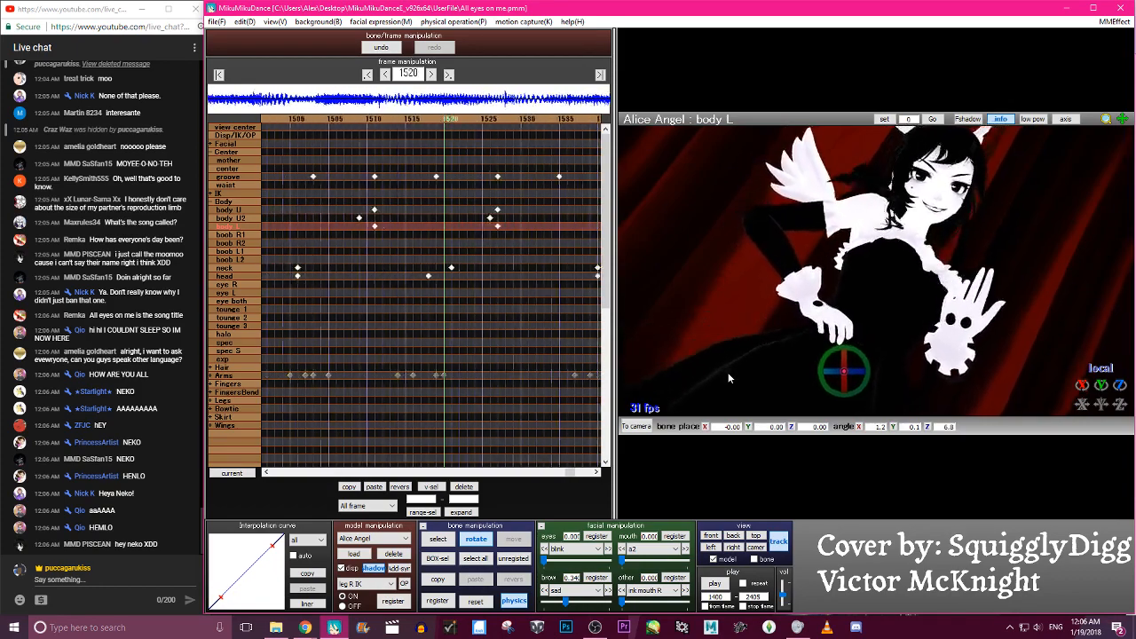
pyautogui.press('Right')
pyautogui.press('Right')
pyautogui.press('Right')
pyautogui.press('Right')
pyautogui.press('Right')
pyautogui.press('Right')
pyautogui.press('Right')
pyautogui.press('Right')
pyautogui.press('Right')
pyautogui.press('Right')
pyautogui.press('Right')
pyautogui.press('Right')
pyautogui.press('Right')
pyautogui.press('Right')
pyautogui.press('Right')
pyautogui.press('Right')
pyautogui.press('Right')
pyautogui.press('Right')
pyautogui.press('Right')
pyautogui.press('Right')
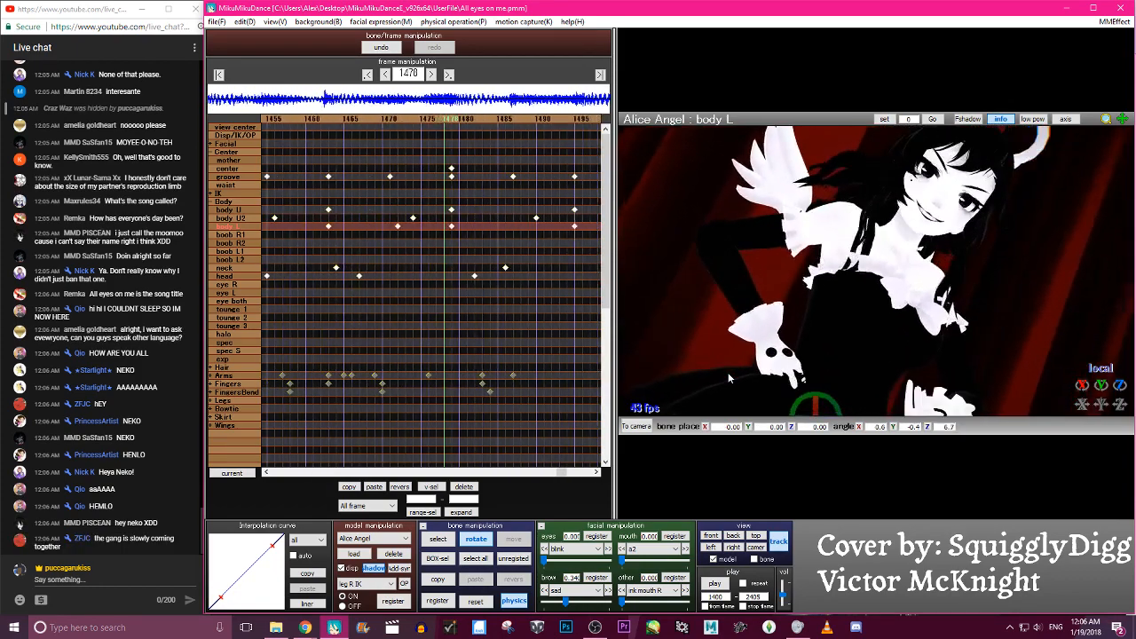
pyautogui.press('Left')
pyautogui.press('Left')
pyautogui.press('Left')
pyautogui.press('Left')
pyautogui.press('Left')
pyautogui.press('Left')
pyautogui.press('Left')
pyautogui.press('Left')
pyautogui.press('Left')
pyautogui.press('Left')
pyautogui.press('Left')
pyautogui.press('Left')
pyautogui.press('Left')
pyautogui.press('Left')
pyautogui.press('Left')
pyautogui.press('Left')
pyautogui.press('Left')
pyautogui.press('Left')
pyautogui.press('Left')
pyautogui.press('Left')
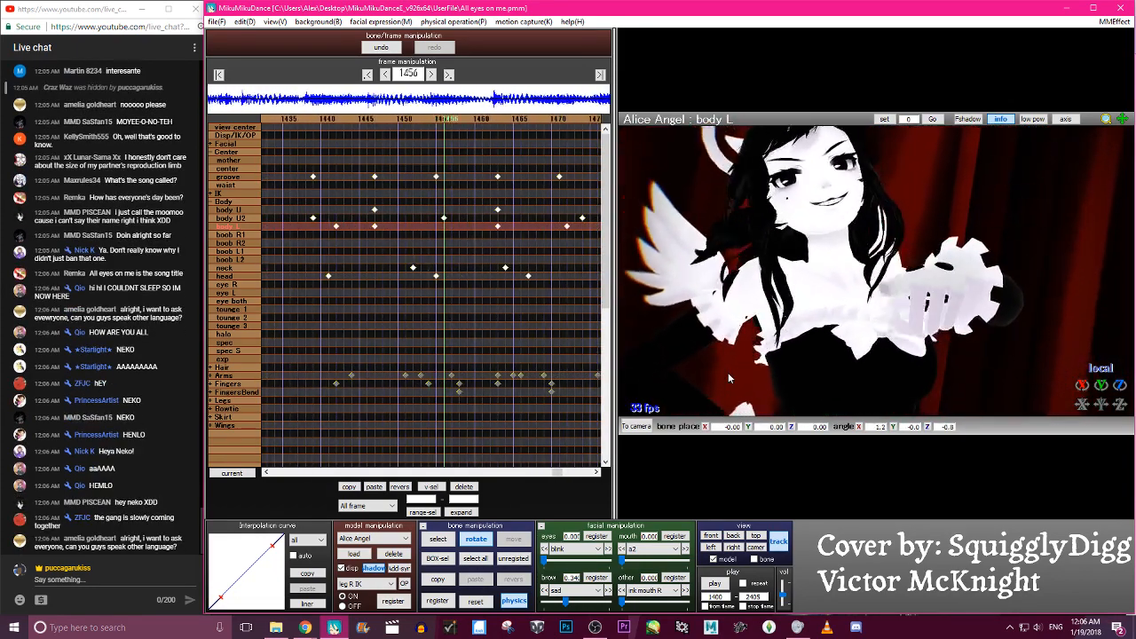
pyautogui.press('Left')
pyautogui.press('Left')
pyautogui.press('Left')
pyautogui.press('Left')
pyautogui.press('Left')
pyautogui.press('Left')
pyautogui.press('Left')
pyautogui.press('Left')
pyautogui.press('Left')
pyautogui.press('Left')
pyautogui.press('Left')
pyautogui.press('Left')
pyautogui.press('Left')
pyautogui.press('Left')
pyautogui.press('Left')
pyautogui.press('Left')
pyautogui.press('Left')
pyautogui.press('Left')
pyautogui.press('Left')
pyautogui.press('Left')
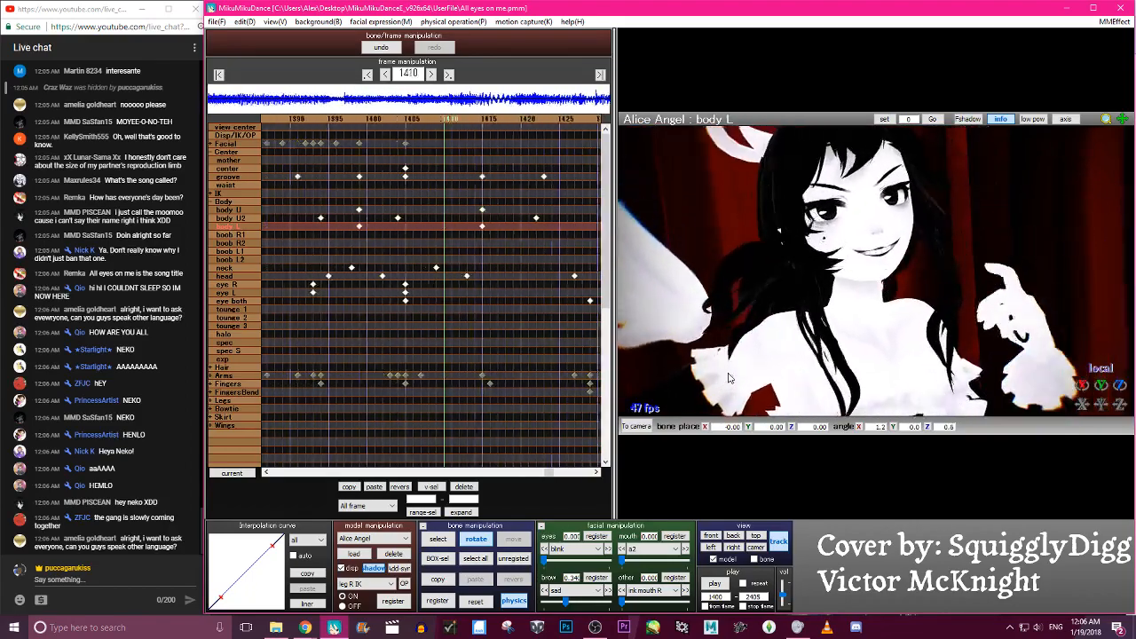
# Review the dance forward from about frame 1410 to 1470 to examine the body movement
pyautogui.press('Right')
pyautogui.press('Right')
pyautogui.press('Right')
pyautogui.press('Right')
pyautogui.press('Right')
pyautogui.press('Right')
pyautogui.press('Right')
pyautogui.press('Right')
pyautogui.press('Right')
pyautogui.press('Right')
pyautogui.press('Right')
pyautogui.press('Right')
pyautogui.press('Right')
pyautogui.press('Right')
pyautogui.press('Right')
pyautogui.press('Right')
pyautogui.press('Right')
pyautogui.press('Right')
pyautogui.press('Right')
pyautogui.press('Right')
pyautogui.press('Right')
pyautogui.press('Right')
pyautogui.press('Right')
pyautogui.press('Right')
pyautogui.press('Right')
pyautogui.press('Right')
pyautogui.press('Right')
pyautogui.press('Right')
pyautogui.press('Right')
pyautogui.press('Right')
pyautogui.press('Right')
pyautogui.press('Right')
pyautogui.press('Right')
pyautogui.press('Right')
pyautogui.press('Right')
pyautogui.press('Right')
pyautogui.press('Right')
pyautogui.press('Right')
pyautogui.press('Right')
pyautogui.press('Right')
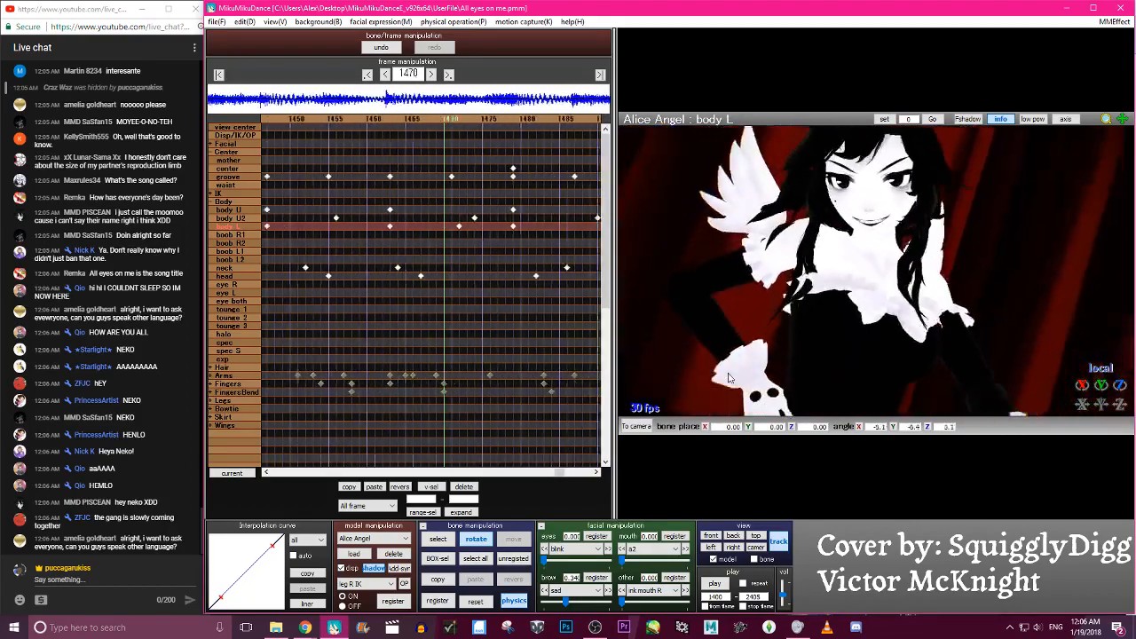
# Shift the groove, body U and body L keyframes selected between frames 1479 and 1543 three frames later and play back the dance
pyautogui.press('Right')
pyautogui.press('Right')
pyautogui.press('Right')
pyautogui.press('Right')
pyautogui.press('Right')
pyautogui.press('Right')
pyautogui.press('Right')
pyautogui.press('Right')
pyautogui.press('Right')
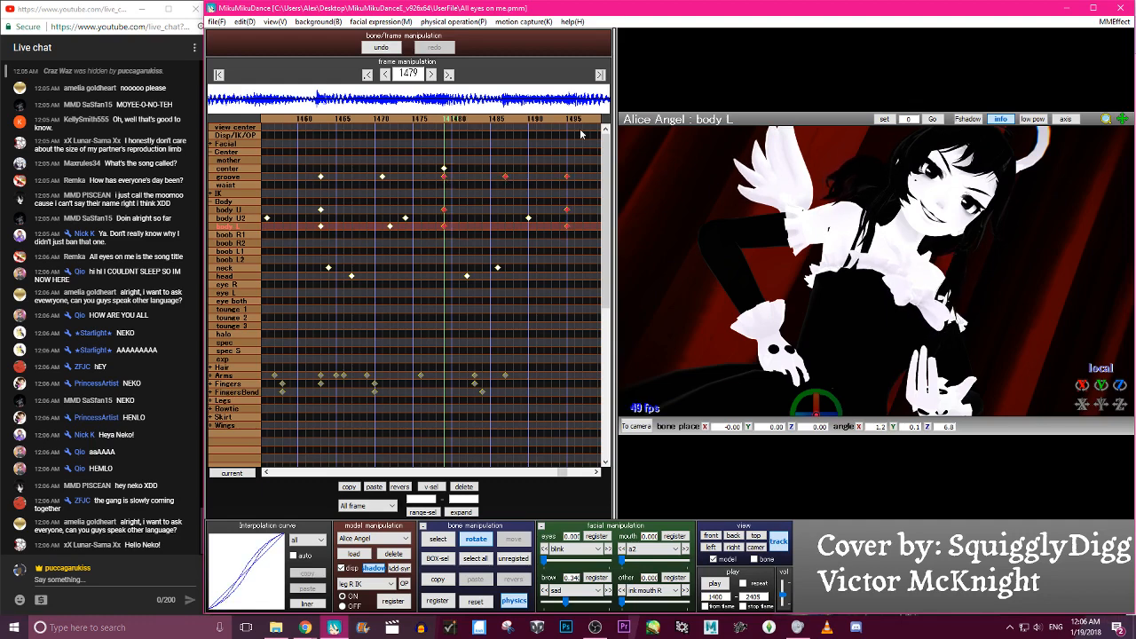
pyautogui.press('Right')
pyautogui.press('Right')
pyautogui.press('Right')
pyautogui.press('Right')
pyautogui.press('Right')
pyautogui.press('Right')
pyautogui.press('Right')
pyautogui.press('Right')
pyautogui.press('Right')
pyautogui.press('Right')
pyautogui.press('Right')
pyautogui.press('Right')
pyautogui.press('Right')
pyautogui.press('Right')
pyautogui.press('Right')
pyautogui.press('Right')
pyautogui.press('Right')
pyautogui.press('Right')
pyautogui.press('Right')
pyautogui.press('Right')
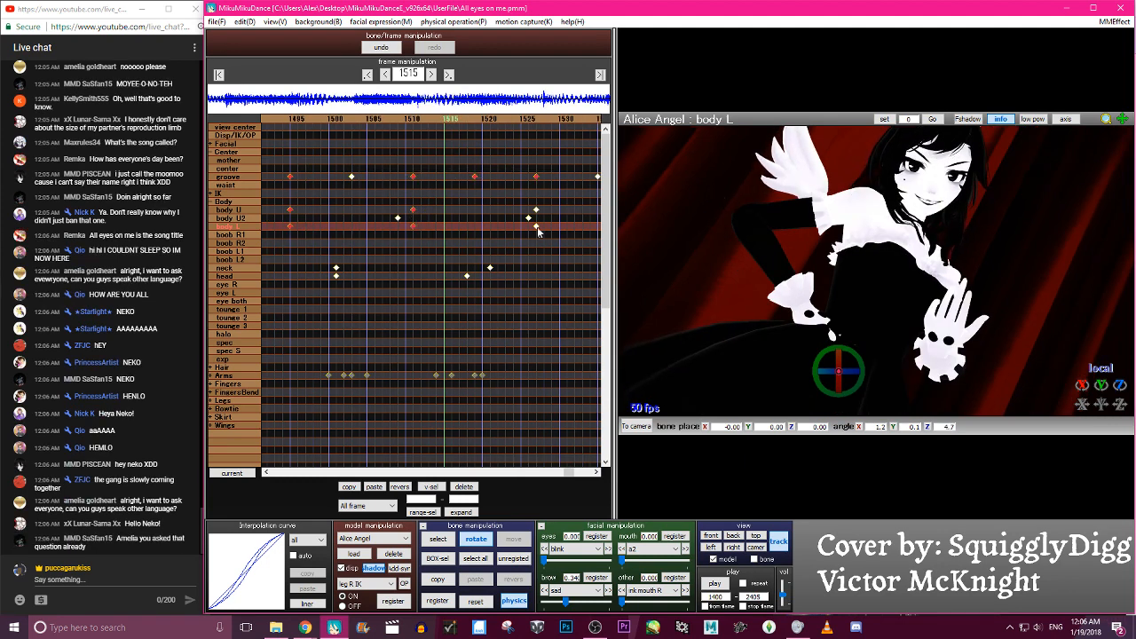
pyautogui.press('Right')
pyautogui.press('Right')
pyautogui.press('Right')
pyautogui.press('Right')
pyautogui.press('Right')
pyautogui.press('Right')
pyautogui.press('Right')
pyautogui.press('Right')
pyautogui.press('Right')
pyautogui.press('Right')
pyautogui.press('Right')
pyautogui.press('Right')
pyautogui.press('Right')
pyautogui.press('Right')
pyautogui.press('Right')
pyautogui.press('Right')
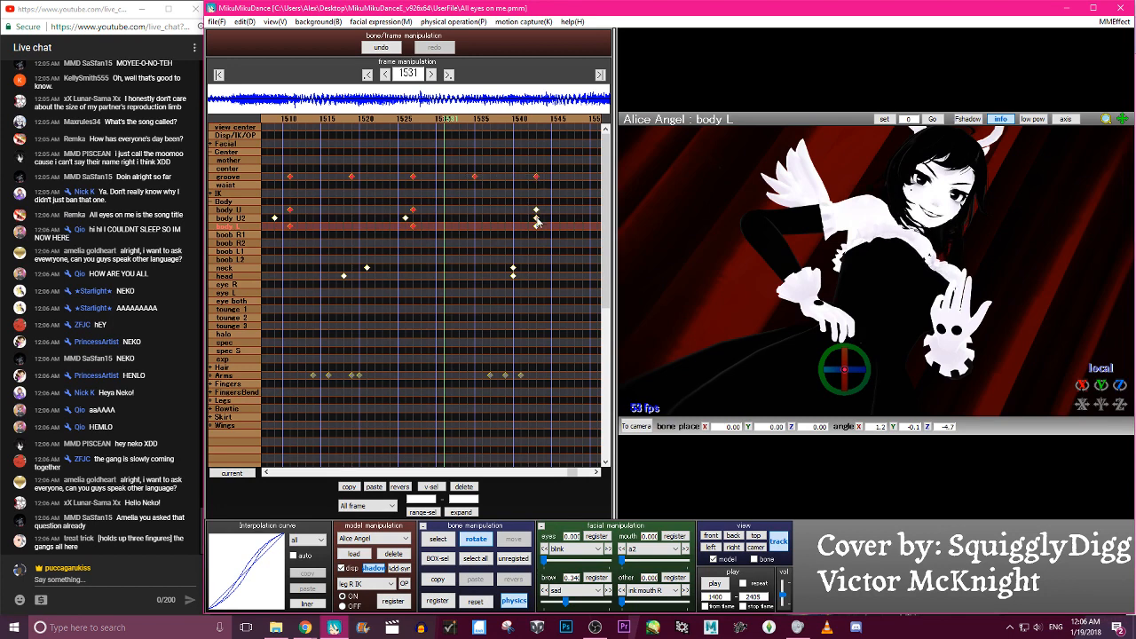
pyautogui.moveTo(536, 213); pyautogui.dragTo(561, 229)
pyautogui.click(714, 586)
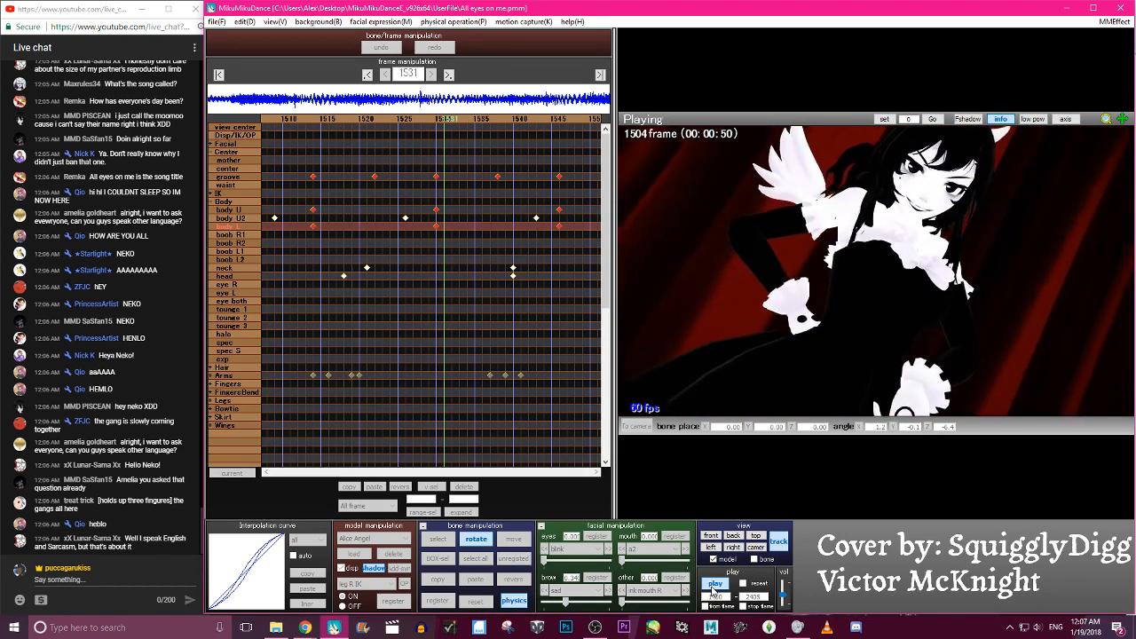
pyautogui.click(715, 585)
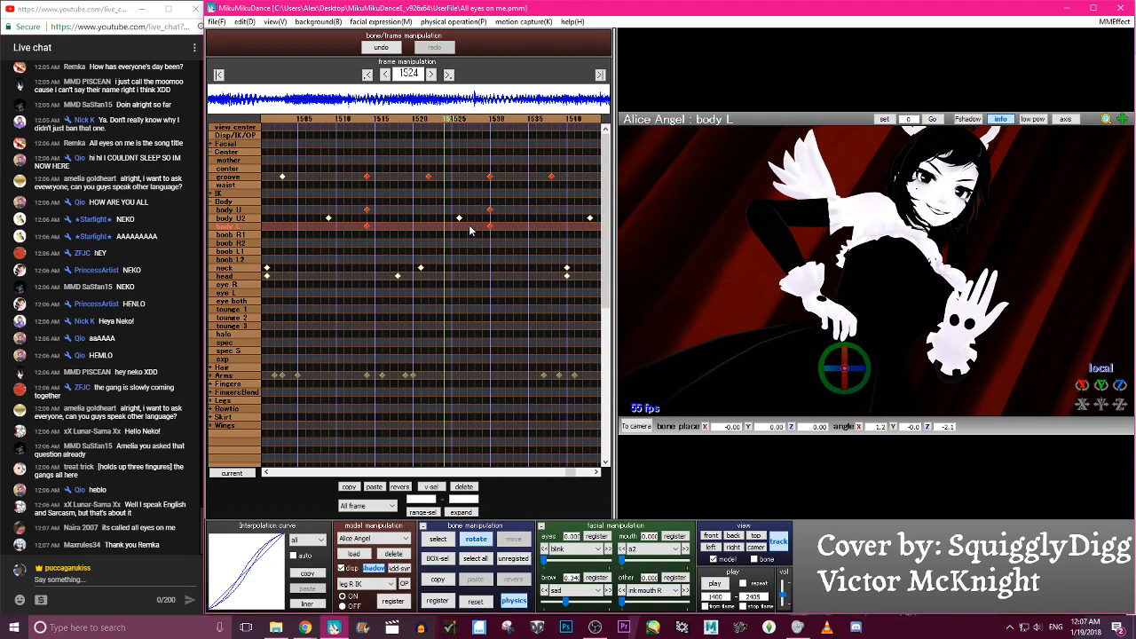
# Move the body U2 keyframes at frames 1526 and 1543 one frame later and replay the dance from about frame 1486
pyautogui.moveTo(593, 225); pyautogui.dragTo(600, 226)
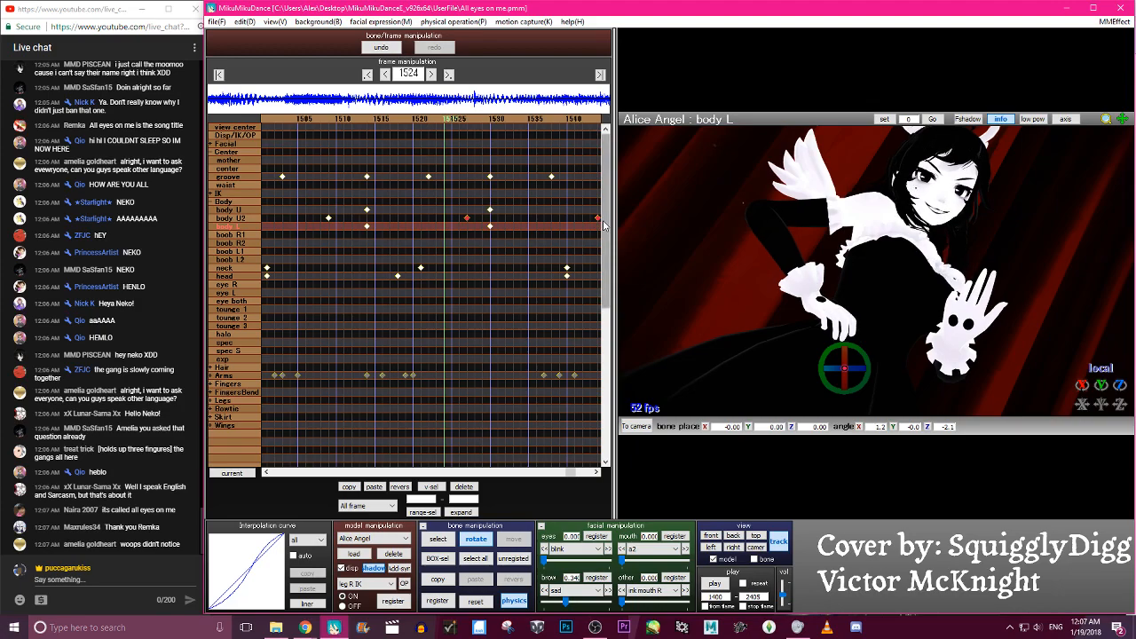
pyautogui.press('Left')
pyautogui.press('Left')
pyautogui.press('Left')
pyautogui.press('Left')
pyautogui.press('Left')
pyautogui.press('Left')
pyautogui.press('Left')
pyautogui.press('Left')
pyautogui.press('Left')
pyautogui.press('Left')
pyautogui.press('Left')
pyautogui.press('Left')
pyautogui.press('Left')
pyautogui.press('Left')
pyautogui.press('Left')
pyautogui.press('Left')
pyautogui.press('Left')
pyautogui.press('Left')
pyautogui.press('Left')
pyautogui.press('Left')
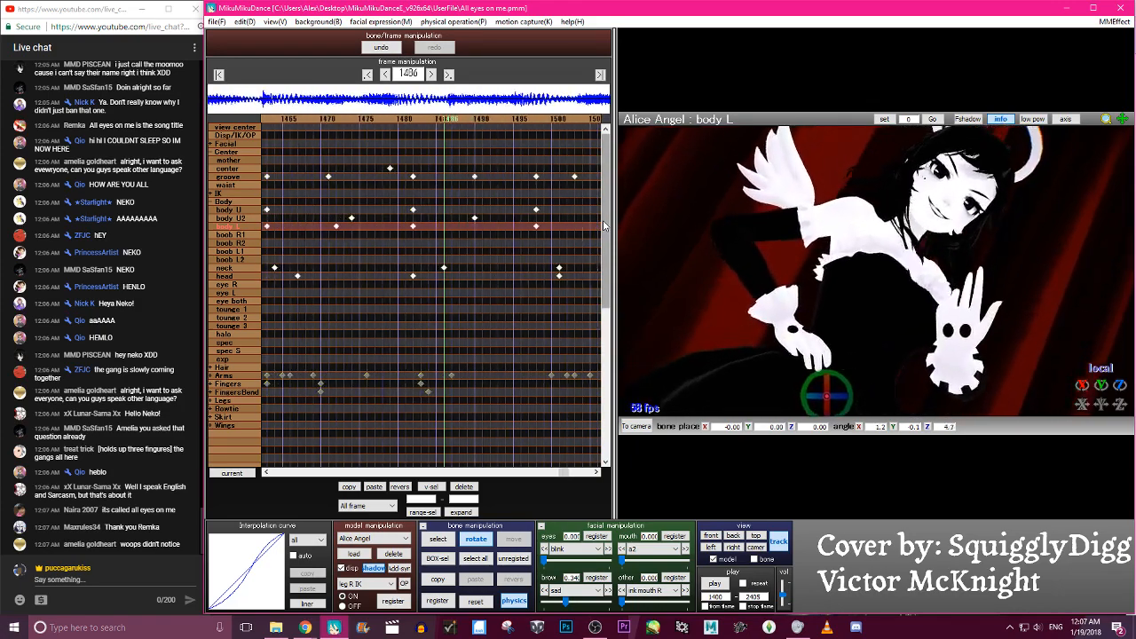
pyautogui.press('p')
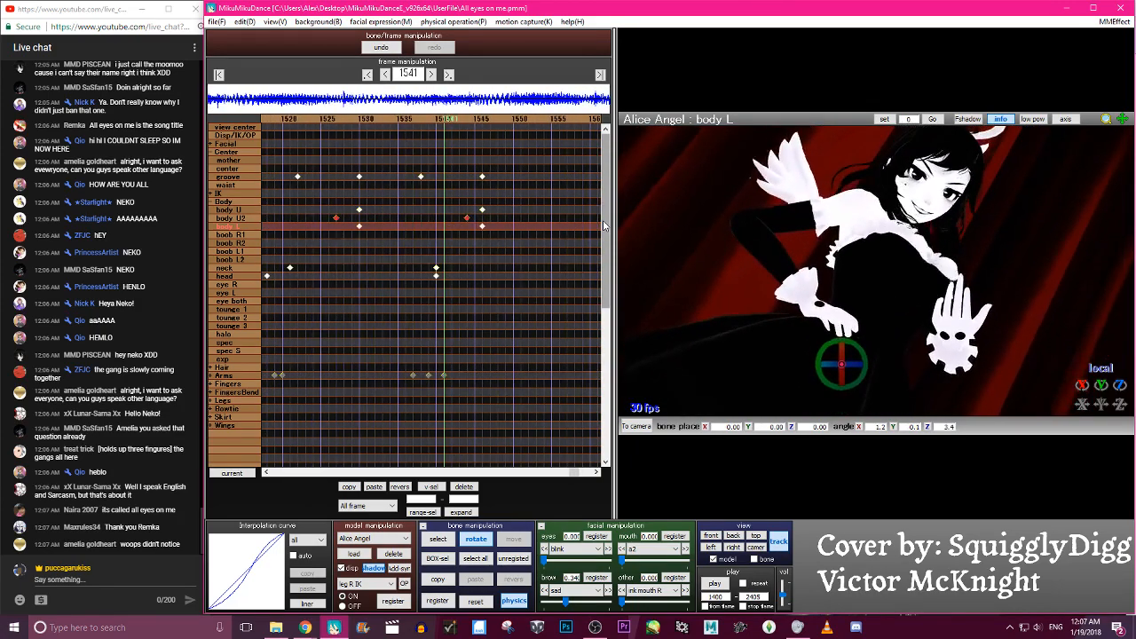
# Move the body U2 keyframe at frame 1527 to frame 1530, in line with the body U and body L keyframes
pyautogui.press('Left')
pyautogui.press('Left')
pyautogui.press('Left')
pyautogui.press('Left')
pyautogui.press('Left')
pyautogui.press('Left')
pyautogui.press('Left')
pyautogui.press('Left')
pyautogui.press('Left')
pyautogui.press('Left')
pyautogui.press('Left')
pyautogui.press('Right')
pyautogui.press('Right')
pyautogui.press('Right')
pyautogui.press('Right')
pyautogui.press('Right')
pyautogui.press('Right')
pyautogui.press('Right')
pyautogui.press('Right')
pyautogui.press('Left')
pyautogui.press('Left')
pyautogui.press('Left')
pyautogui.press('Left')
pyautogui.press('Left')
pyautogui.press('Left')
pyautogui.press('Left')
pyautogui.press('Left')
pyautogui.press('Left')
pyautogui.press('Left')
pyautogui.press('Left')
pyautogui.press('Left')
pyautogui.press('Left')
pyautogui.press('Left')
pyautogui.press('Left')
pyautogui.press('Left')
pyautogui.press('Left')
pyautogui.press('Right')
pyautogui.press('Right')
pyautogui.press('Right')
pyautogui.press('Right')
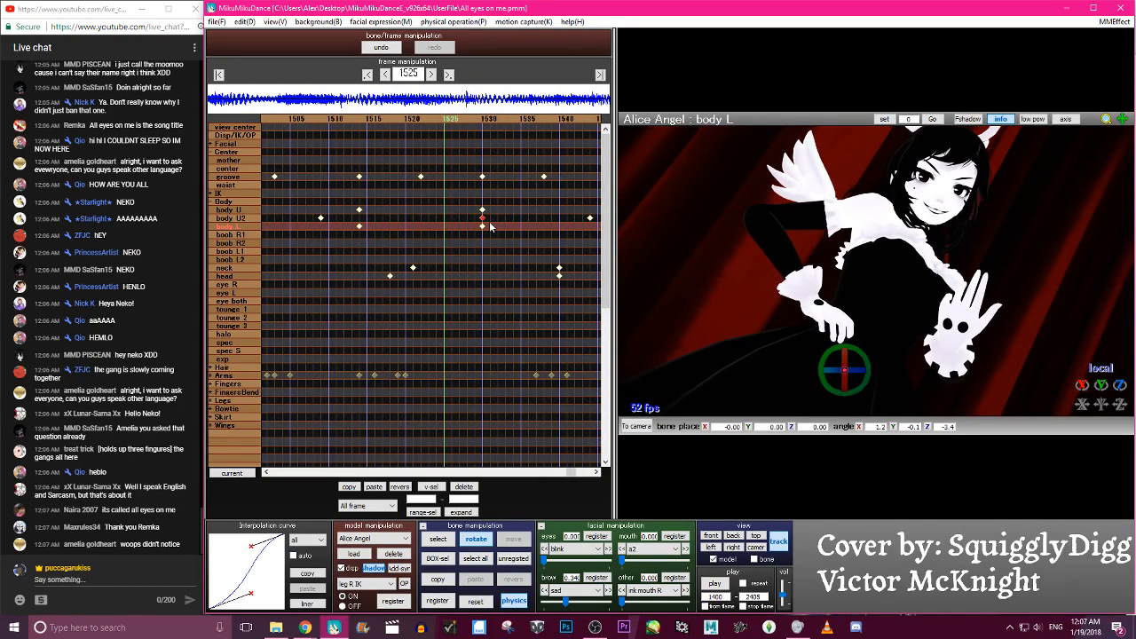
# Review the dance from frame 1525 to 1547 and play it back to examine the upper-body timing
pyautogui.press('Right')
pyautogui.press('Right')
pyautogui.press('Right')
pyautogui.press('Right')
pyautogui.press('Right')
pyautogui.press('Right')
pyautogui.press('Right')
pyautogui.press('Right')
pyautogui.press('Right')
pyautogui.press('Right')
pyautogui.press('Right')
pyautogui.press('Right')
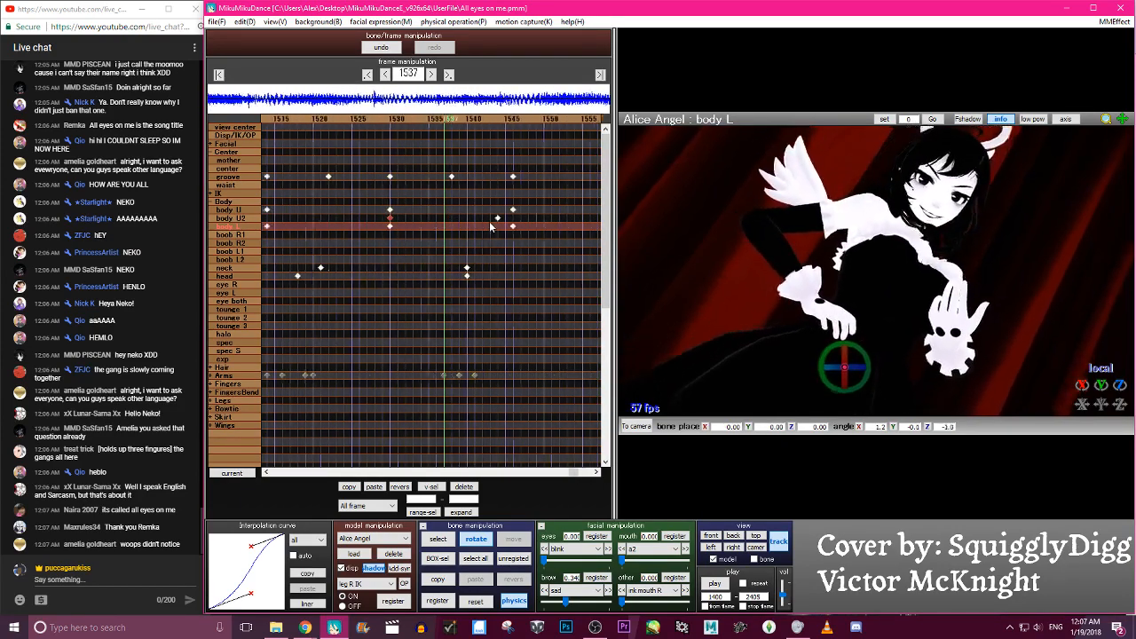
pyautogui.press('Right')
pyautogui.press('Right')
pyautogui.press('Right')
pyautogui.press('Right')
pyautogui.press('Right')
pyautogui.press('Right')
pyautogui.press('Right')
pyautogui.press('Right')
pyautogui.press('Right')
pyautogui.press('Right')
pyautogui.click(716, 583)
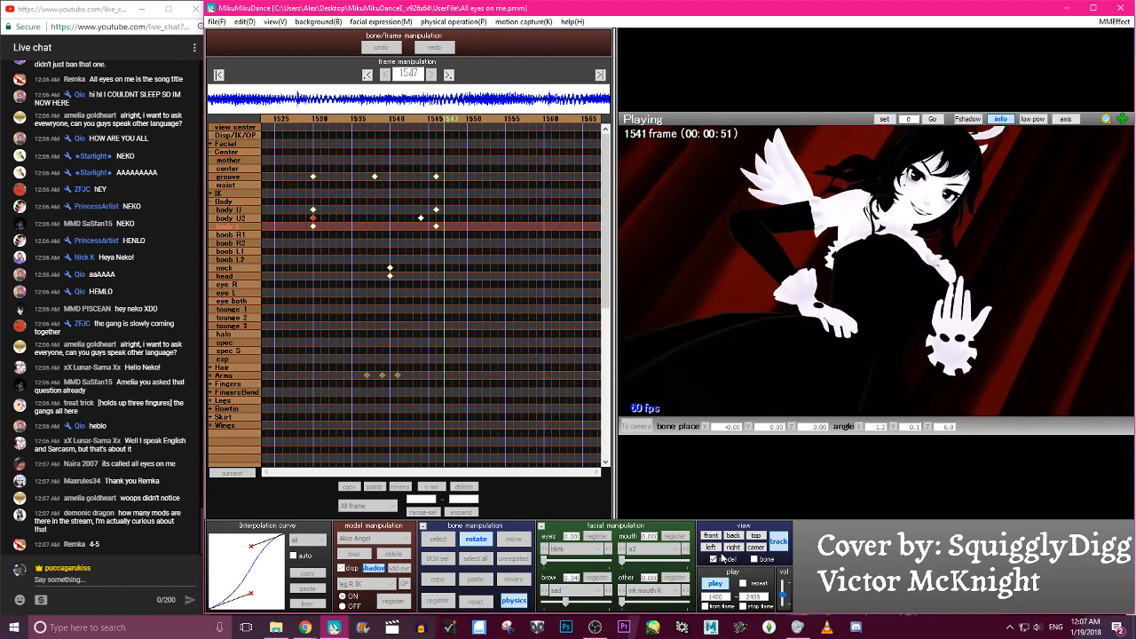
pyautogui.click(714, 584)
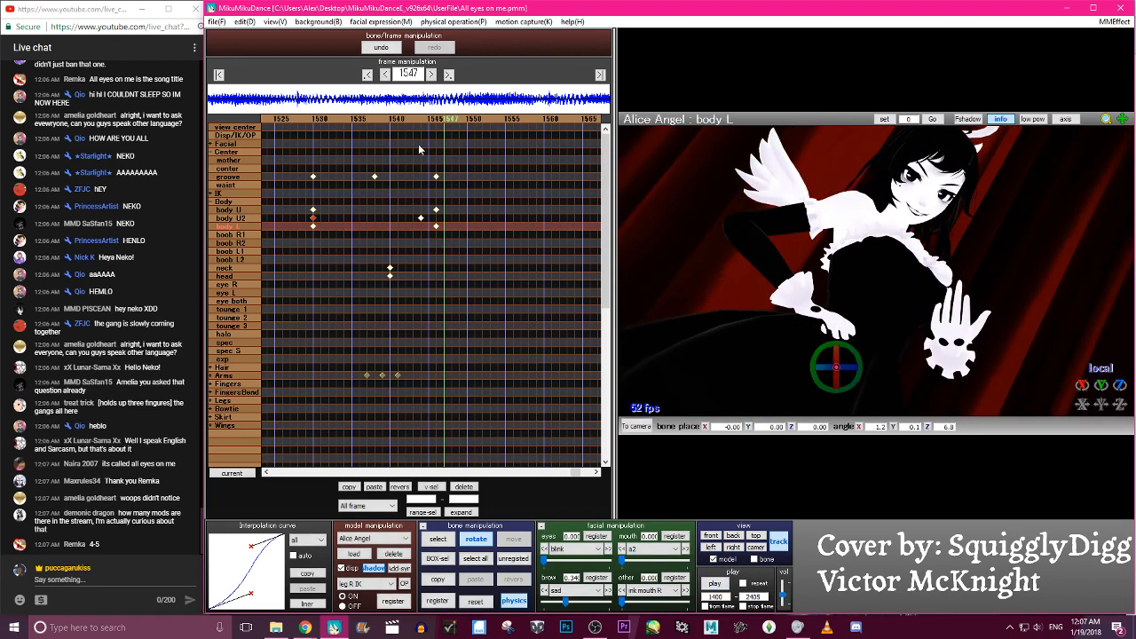
# Rotate the body U2 bone around its local Y axis to about -11 degrees at frame 1544
pyautogui.click(314, 118)
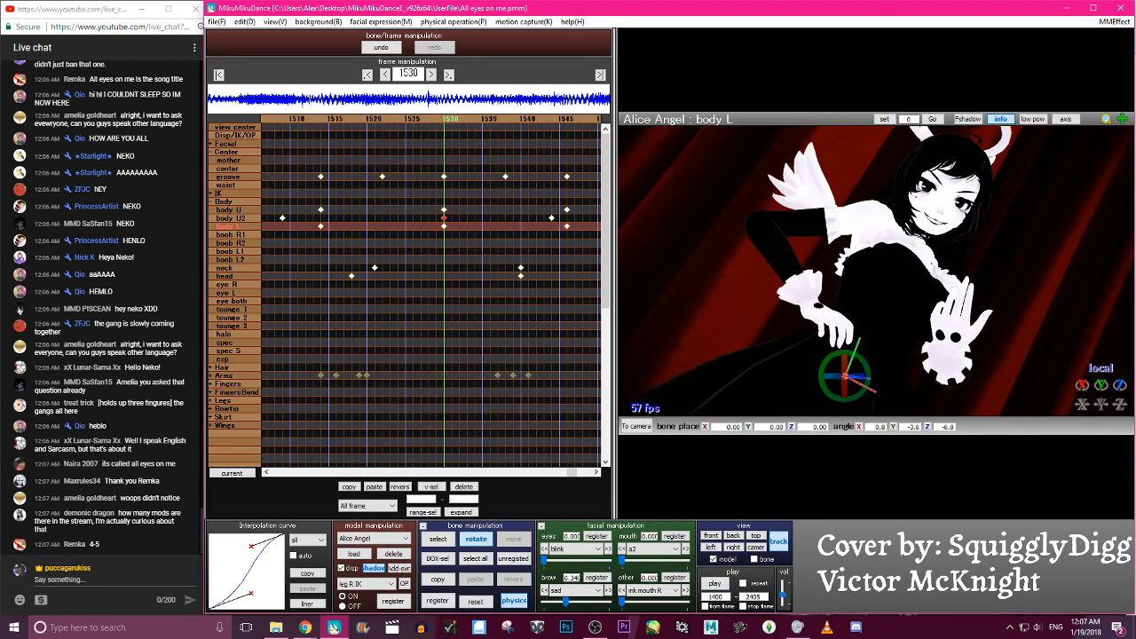
pyautogui.press('c')
pyautogui.click(868, 329)
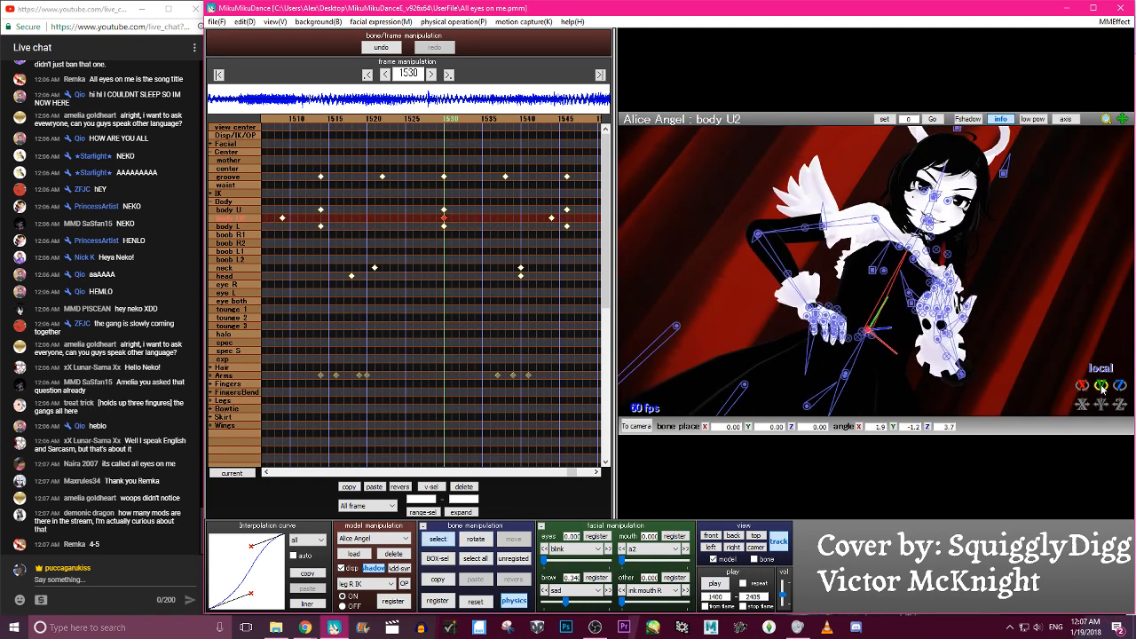
pyautogui.press('c')
pyautogui.press('Right')
pyautogui.press('Right')
pyautogui.press('Right')
pyautogui.press('Right')
pyautogui.press('Right')
pyautogui.press('Right')
pyautogui.press('Right')
pyautogui.press('Right')
pyautogui.press('Right')
pyautogui.press('Right')
pyautogui.press('Right')
pyautogui.press('Right')
pyautogui.press('Right')
pyautogui.press('Right')
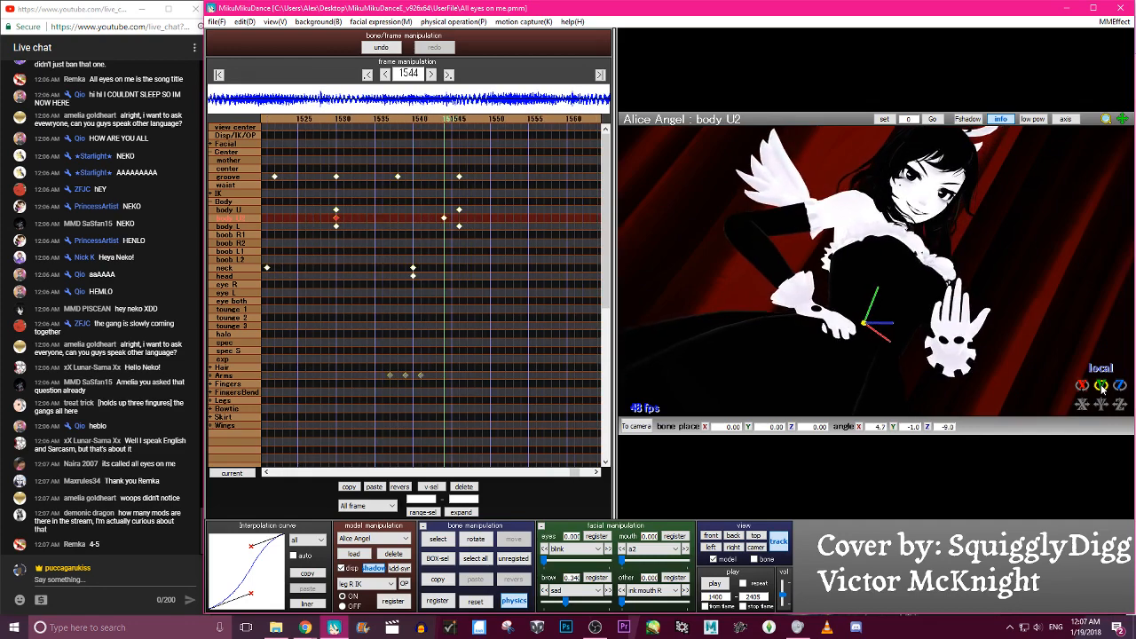
pyautogui.moveTo(1101, 385); pyautogui.dragTo(1100, 403)
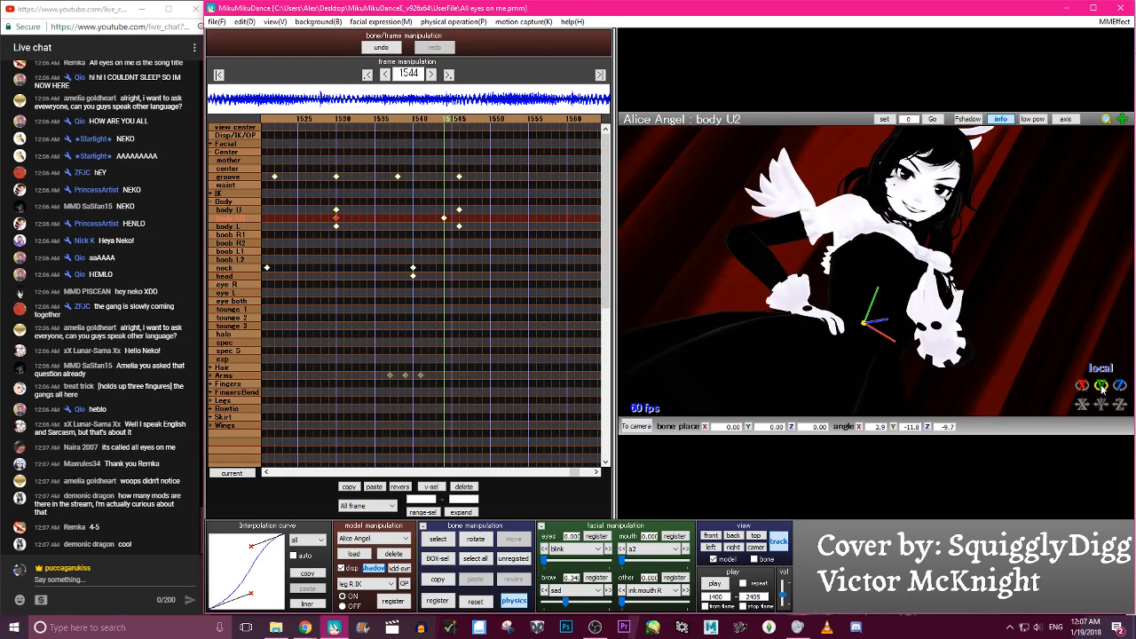
# Scrub the dance back from frame 1544 to about 1455 and forward to 1543 to examine the upper-body motion
pyautogui.press('Left')
pyautogui.press('Left')
pyautogui.press('Left')
pyautogui.press('Left')
pyautogui.press('Left')
pyautogui.press('Left')
pyautogui.press('Left')
pyautogui.press('Left')
pyautogui.press('Left')
pyautogui.press('Left')
pyautogui.press('Left')
pyautogui.press('Left')
pyautogui.press('Left')
pyautogui.press('Left')
pyautogui.press('Left')
pyautogui.press('Left')
pyautogui.press('Left')
pyautogui.press('Left')
pyautogui.press('Left')
pyautogui.press('Left')
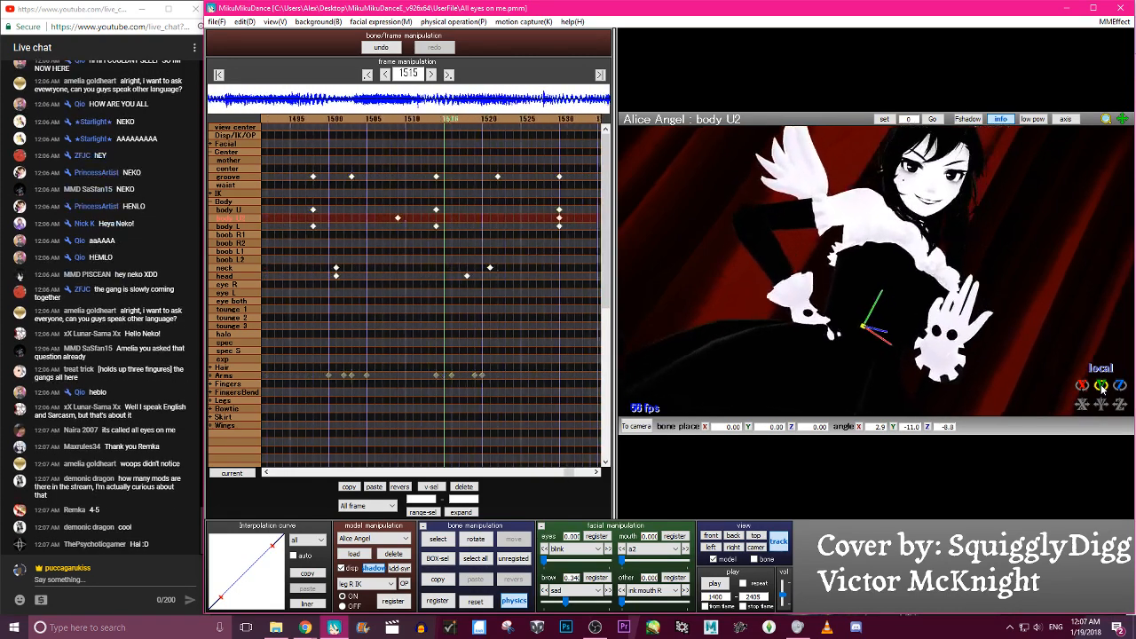
pyautogui.press('Left')
pyautogui.press('Left')
pyautogui.press('Left')
pyautogui.press('Left')
pyautogui.press('Left')
pyautogui.press('Left')
pyautogui.press('Left')
pyautogui.press('Left')
pyautogui.press('Left')
pyautogui.press('Left')
pyautogui.press('Left')
pyautogui.press('Left')
pyautogui.press('Left')
pyautogui.press('Left')
pyautogui.press('Left')
pyautogui.press('Left')
pyautogui.press('Left')
pyautogui.press('Left')
pyautogui.press('Left')
pyautogui.press('Left')
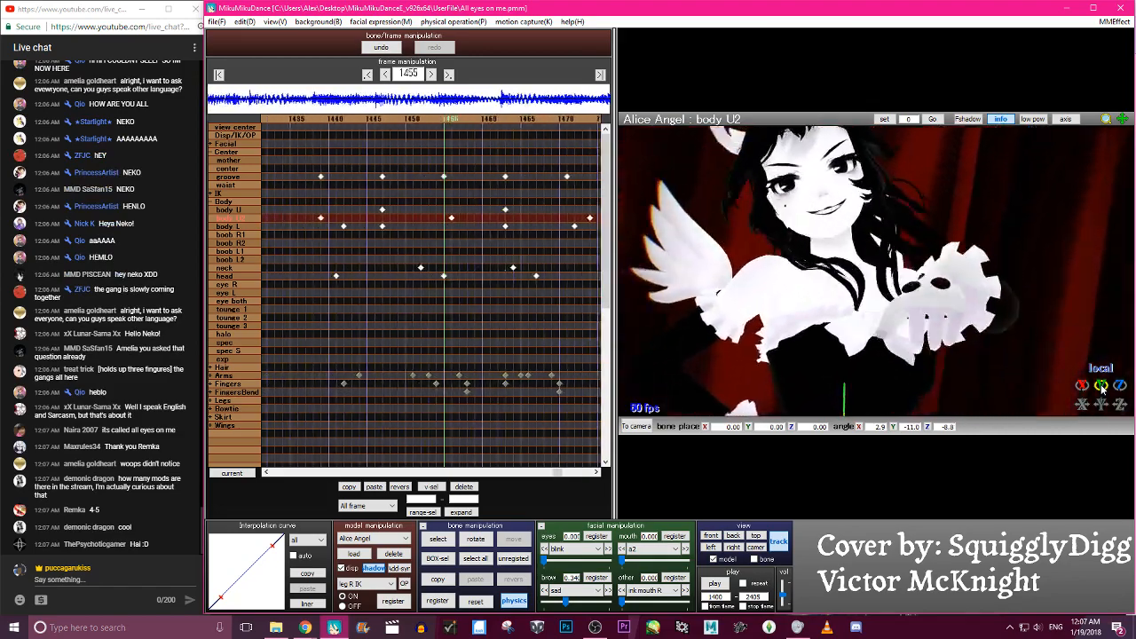
pyautogui.press('Right')
pyautogui.press('Right')
pyautogui.press('Right')
pyautogui.press('Right')
pyautogui.press('Right')
pyautogui.press('Right')
pyautogui.press('Right')
pyautogui.press('Right')
pyautogui.press('Right')
pyautogui.press('Right')
pyautogui.press('Right')
pyautogui.press('Right')
pyautogui.press('Right')
pyautogui.press('Right')
pyautogui.press('Right')
pyautogui.press('Right')
pyautogui.press('Right')
pyautogui.press('Right')
pyautogui.press('Right')
pyautogui.press('Right')
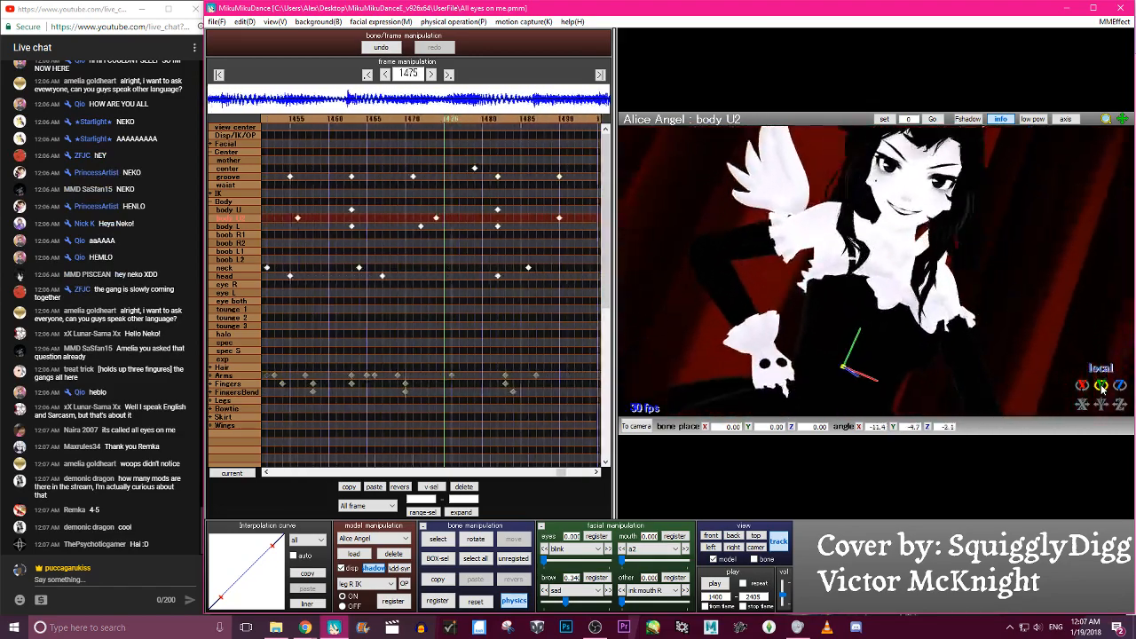
pyautogui.press('Right')
pyautogui.press('Right')
pyautogui.press('Right')
pyautogui.press('Right')
pyautogui.press('Right')
pyautogui.press('Right')
pyautogui.press('Right')
pyautogui.press('Right')
pyautogui.press('Right')
pyautogui.press('Right')
pyautogui.press('Right')
pyautogui.press('Right')
pyautogui.press('Right')
pyautogui.press('Right')
pyautogui.press('Right')
pyautogui.press('Right')
pyautogui.press('Right')
pyautogui.press('Right')
pyautogui.press('Right')
pyautogui.press('Right')
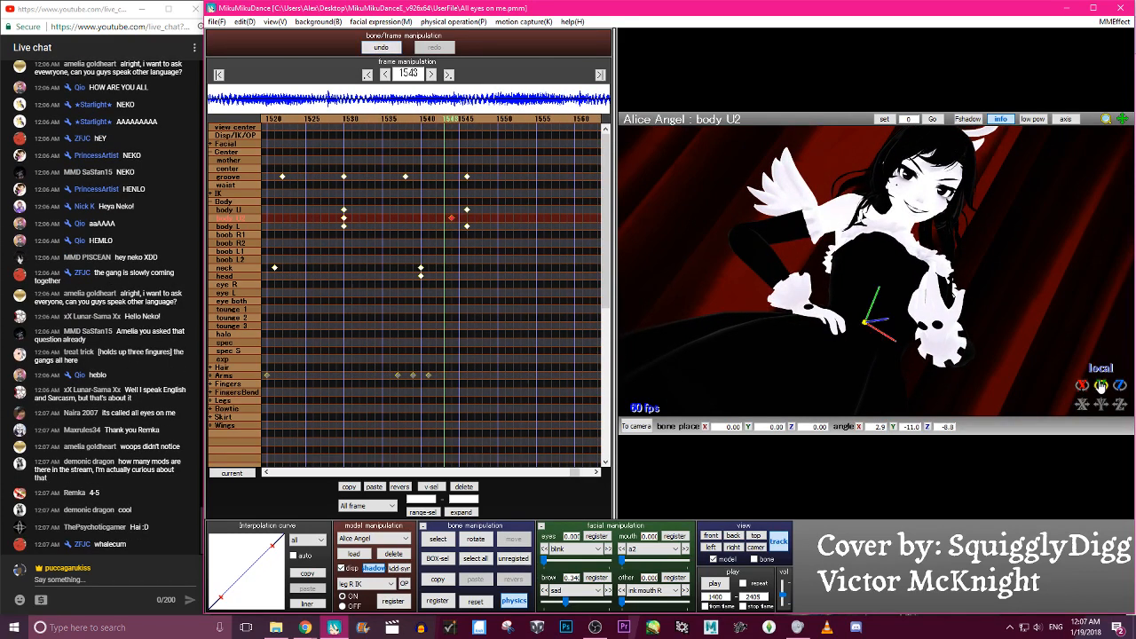
# Set the body U2 bone's local Y rotation at frame 1544 to about -6.1 degrees and scrub back through the dance to frame 1463
pyautogui.press('Right')
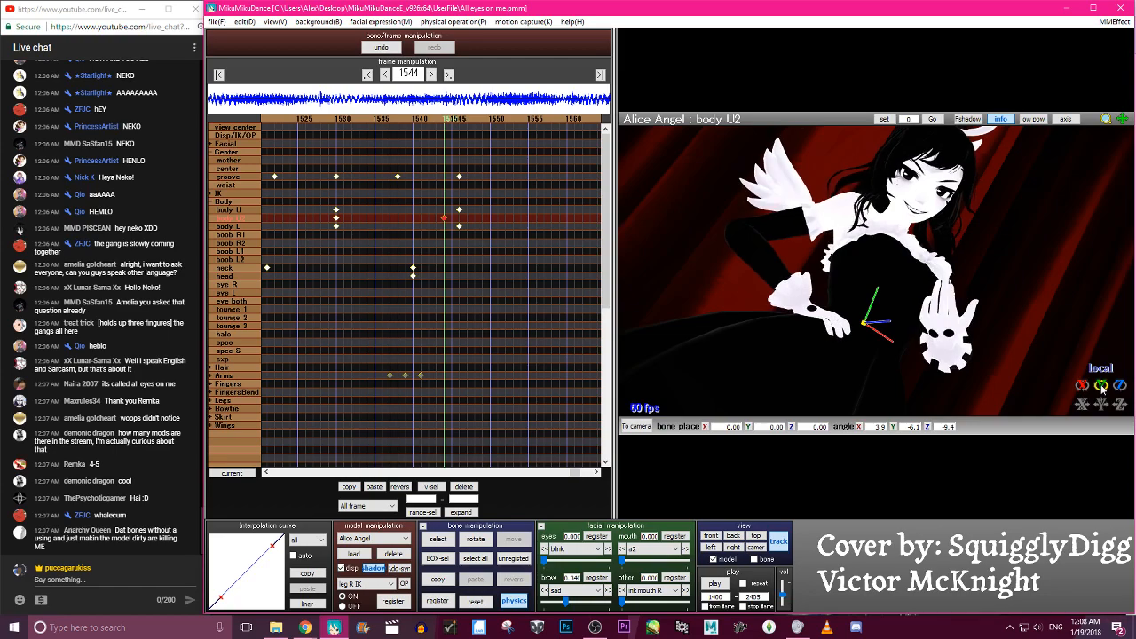
pyautogui.press('Left')
pyautogui.press('Left')
pyautogui.press('Left')
pyautogui.press('Left')
pyautogui.press('Left')
pyautogui.press('Left')
pyautogui.press('Left')
pyautogui.press('Left')
pyautogui.press('Left')
pyautogui.press('Left')
pyautogui.press('Left')
pyautogui.press('Left')
pyautogui.press('Left')
pyautogui.press('Left')
pyautogui.press('Left')
pyautogui.press('Left')
pyautogui.press('Left')
pyautogui.press('Left')
pyautogui.press('Left')
pyautogui.press('Left')
pyautogui.press('Left')
pyautogui.press('Left')
pyautogui.press('Left')
pyautogui.press('Left')
pyautogui.press('Left')
pyautogui.press('Left')
pyautogui.press('Left')
pyautogui.press('Left')
pyautogui.press('Left')
pyautogui.press('Left')
pyautogui.press('Left')
pyautogui.press('Left')
pyautogui.press('Left')
pyautogui.press('Left')
pyautogui.press('Left')
pyautogui.press('Left')
pyautogui.press('Left')
pyautogui.press('Left')
pyautogui.press('Left')
pyautogui.press('Left')
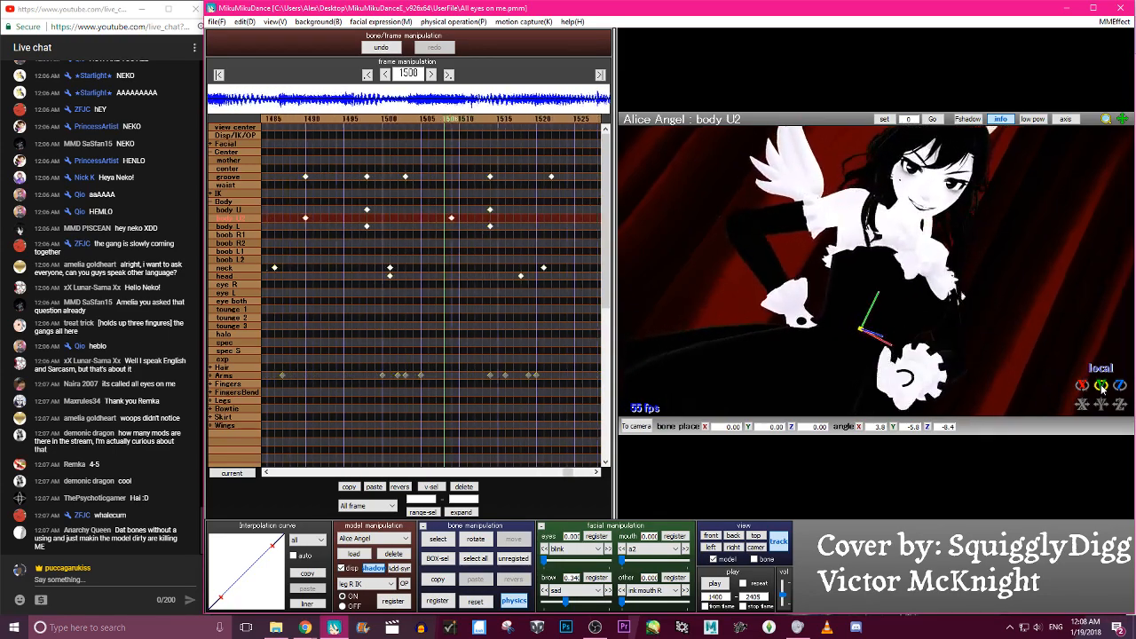
pyautogui.press('Left')
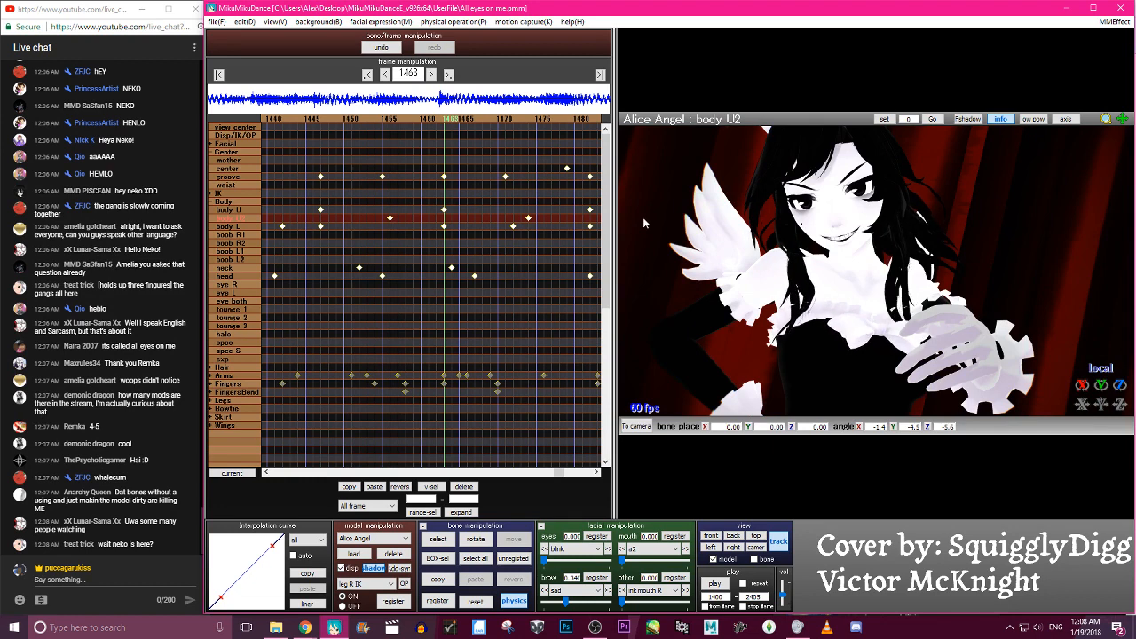
# Save the All eyes on me project
pyautogui.click(222, 21)
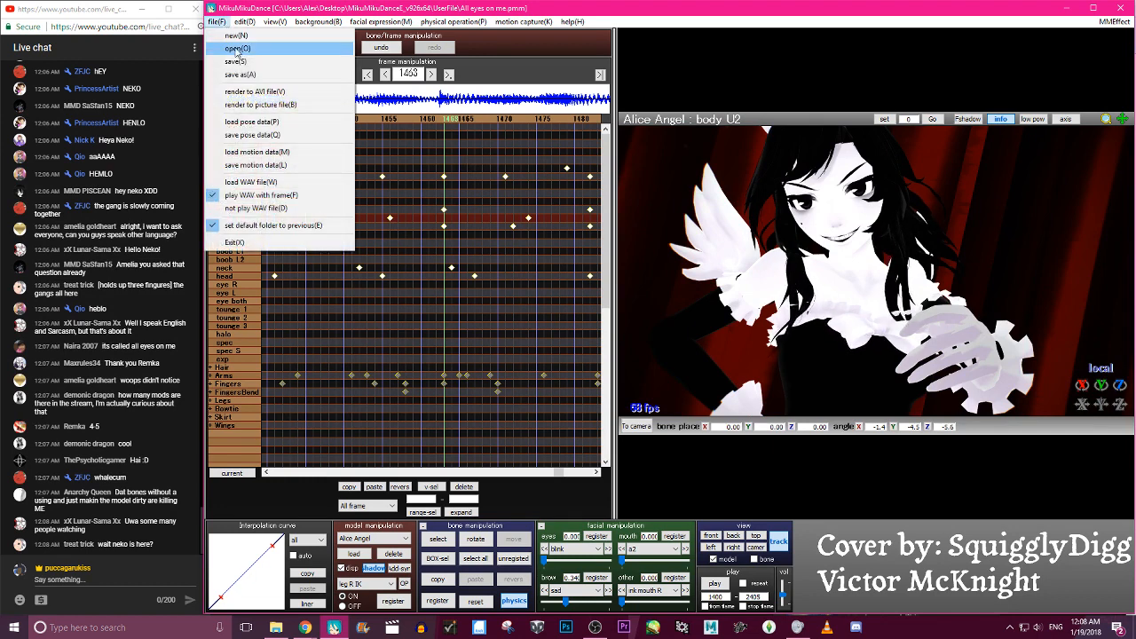
pyautogui.click(238, 63)
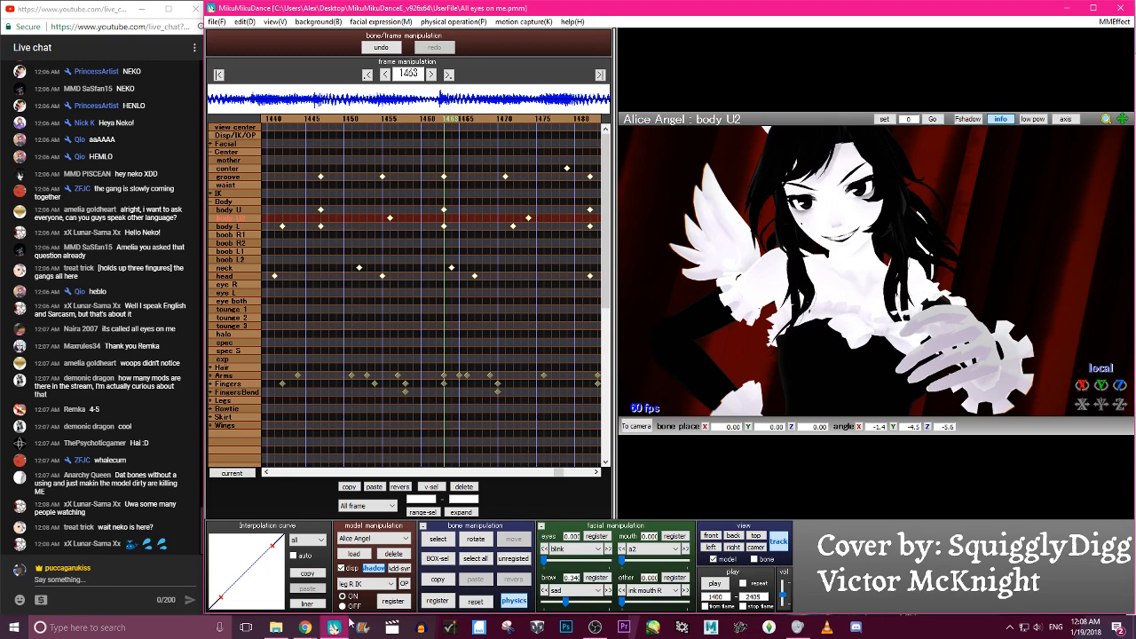
# Check the stream status on the YouTube Live Dashboard in Chrome and return to MikuMikuDance with the live chat beside it
pyautogui.moveTo(304, 628)
pyautogui.click(288, 593)
pyautogui.click(526, 8)
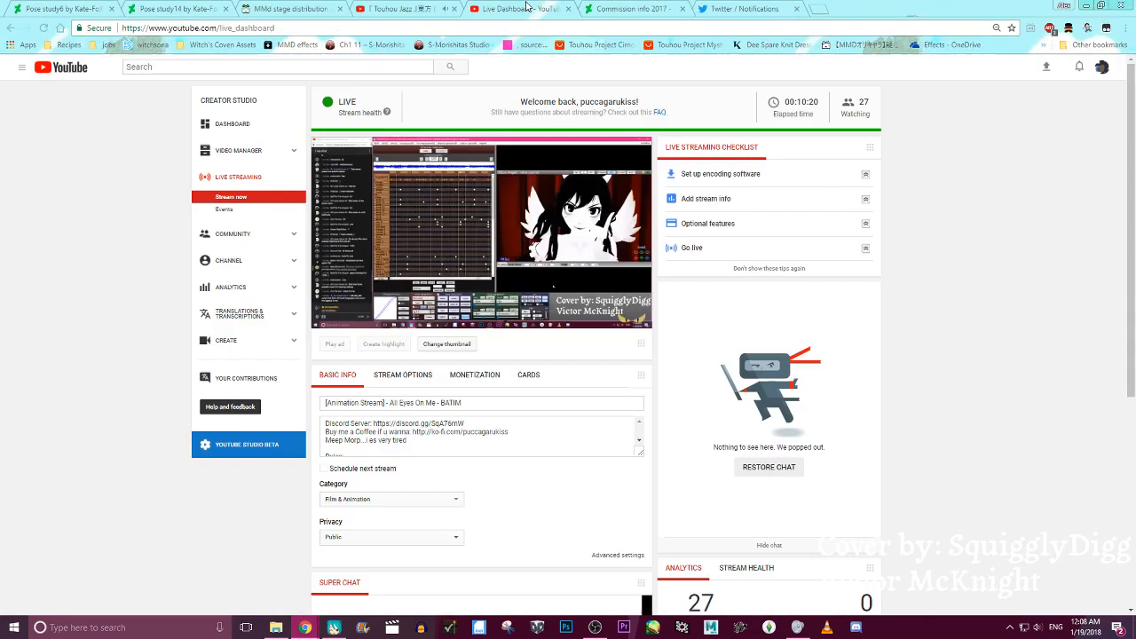
pyautogui.moveTo(331, 628)
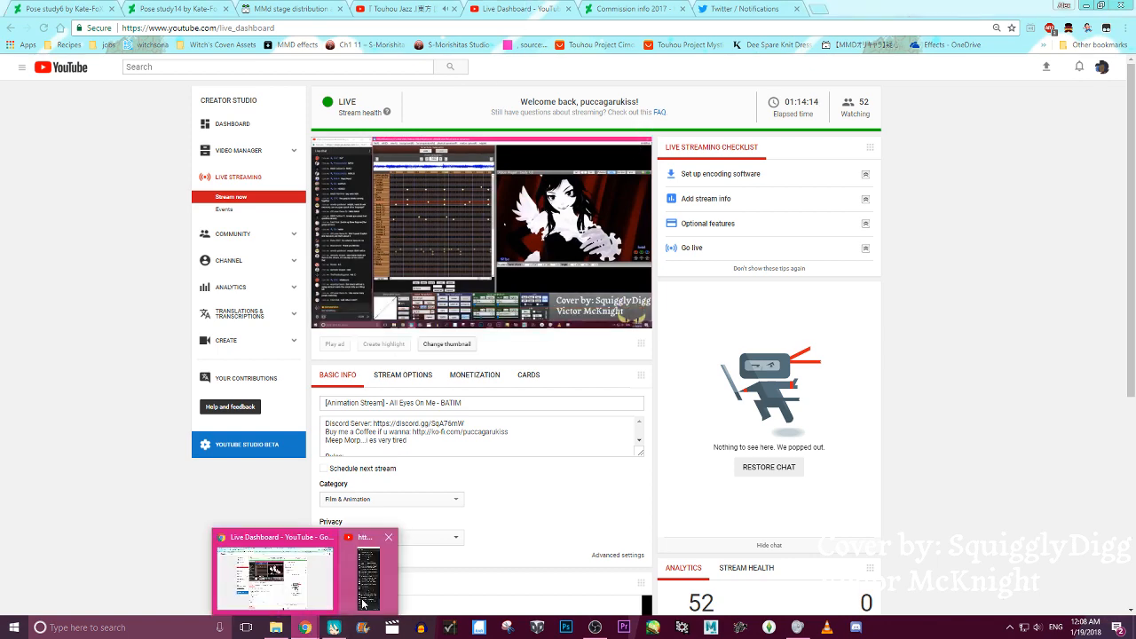
pyautogui.click(353, 612)
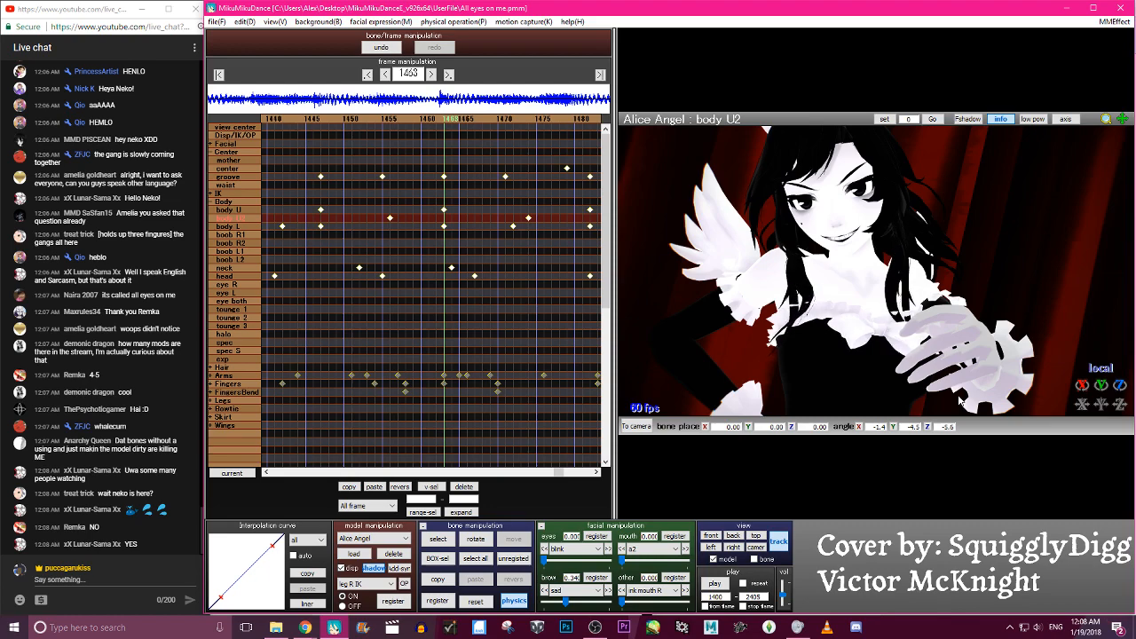
# Play back the dance past frame 1518 to examine the adjusted upper-body motion, and stop the playback
pyautogui.click(716, 584)
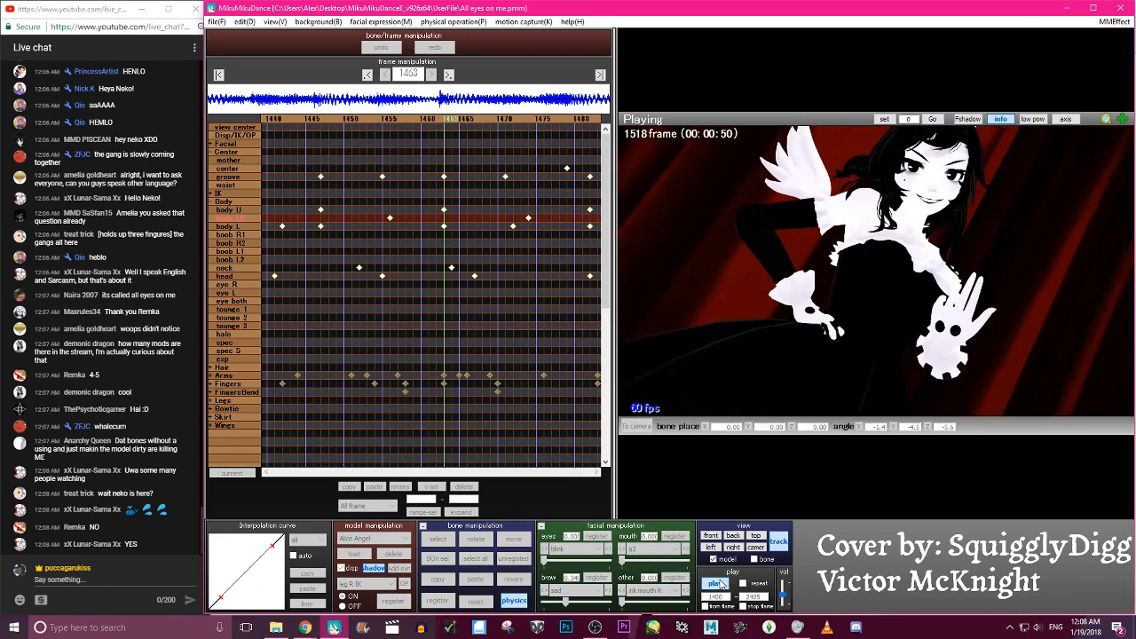
pyautogui.click(717, 584)
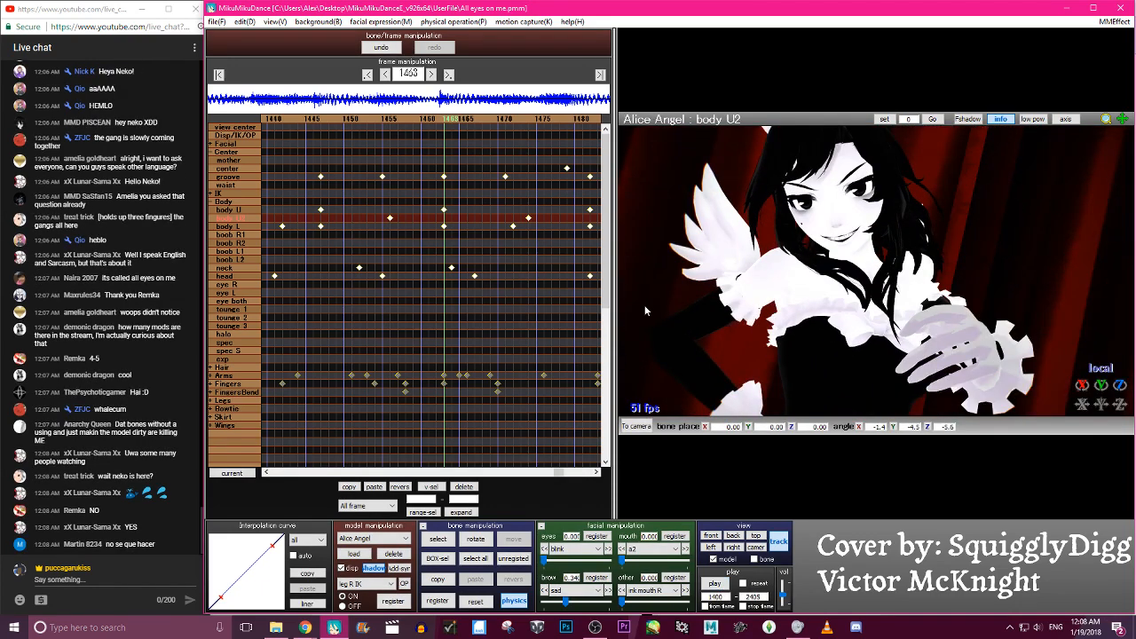
# Step through the dance from frame 1463 to frame 1543 to examine the upper-body and left-arm motion
pyautogui.press('Right')
pyautogui.press('Right')
pyautogui.press('Right')
pyautogui.press('Right')
pyautogui.press('Right')
pyautogui.press('Right')
pyautogui.press('Right')
pyautogui.press('Right')
pyautogui.press('Right')
pyautogui.press('Right')
pyautogui.press('Right')
pyautogui.press('Right')
pyautogui.press('Right')
pyautogui.press('Right')
pyautogui.press('Right')
pyautogui.press('Right')
pyautogui.press('Right')
pyautogui.press('Right')
pyautogui.press('Right')
pyautogui.press('Right')
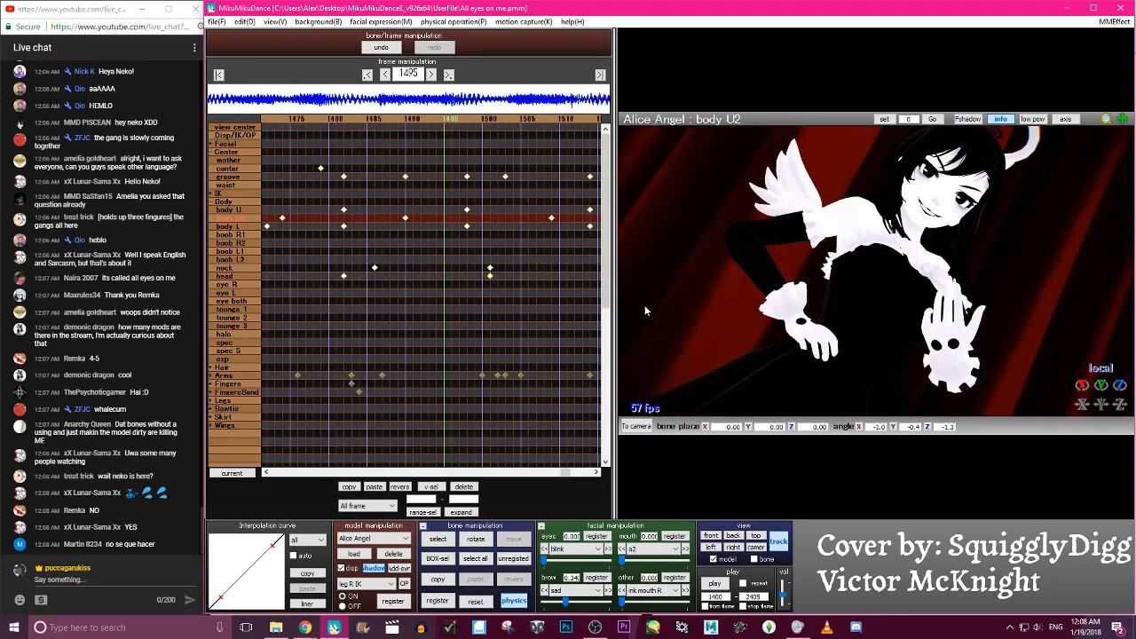
pyautogui.press('Right')
pyautogui.press('Right')
pyautogui.press('Right')
pyautogui.press('Right')
pyautogui.press('Right')
pyautogui.press('Right')
pyautogui.press('Right')
pyautogui.press('Right')
pyautogui.press('Right')
pyautogui.press('Right')
pyautogui.press('Right')
pyautogui.press('Right')
pyautogui.press('Right')
pyautogui.press('Right')
pyautogui.press('Right')
pyautogui.press('Right')
pyautogui.press('Right')
pyautogui.press('Right')
pyautogui.press('Right')
pyautogui.press('Right')
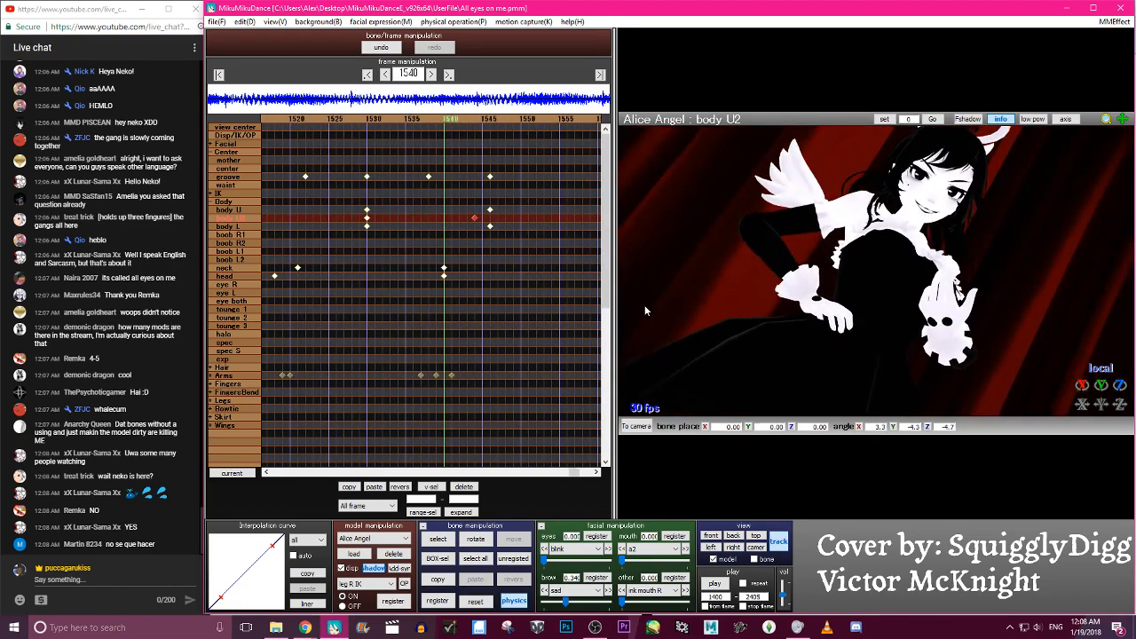
# Rotate the arm L and elbow L bones at frame 1543 so the left hand swings outward from the chest
pyautogui.press('c')
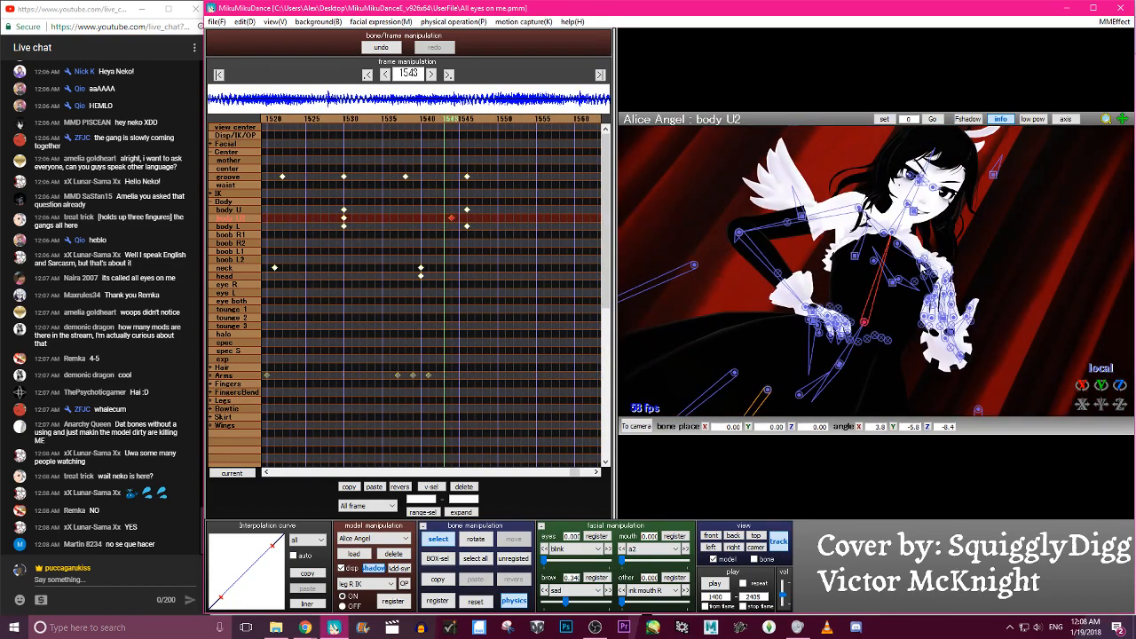
pyautogui.click(922, 263)
pyautogui.press('x')
pyautogui.moveTo(921, 264); pyautogui.dragTo(952, 380)
pyautogui.press('c')
pyautogui.press('x')
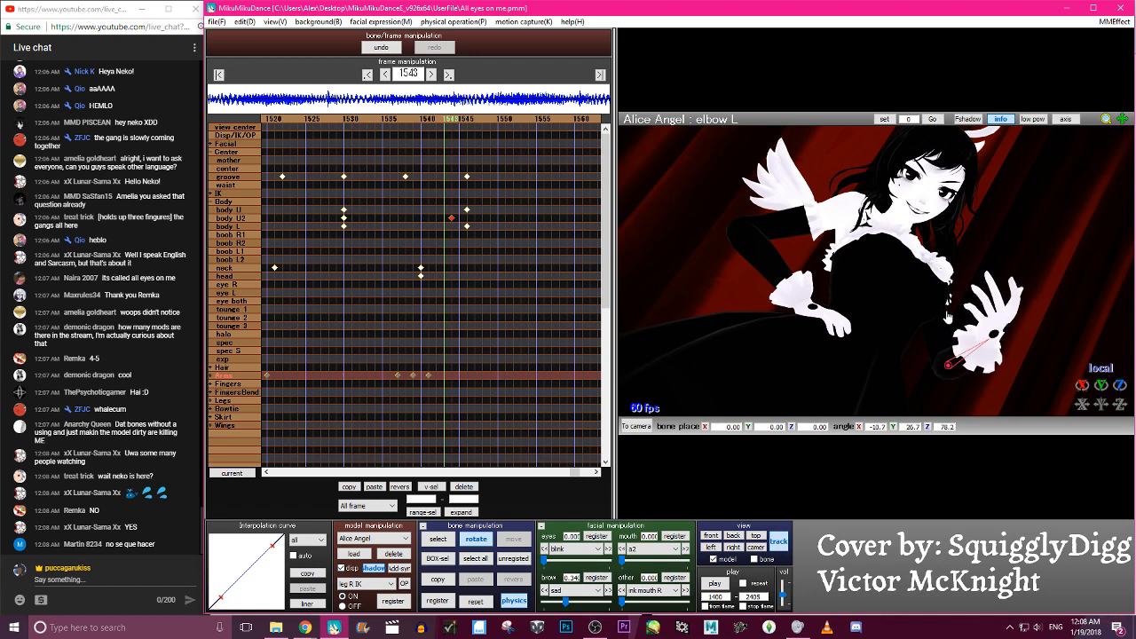
# Rotate the wrist L bone at frame 1543 to about X -14.5, Y -30.6, Z 0.5 degrees
pyautogui.press('c')
pyautogui.click(997, 322)
pyautogui.press('x')
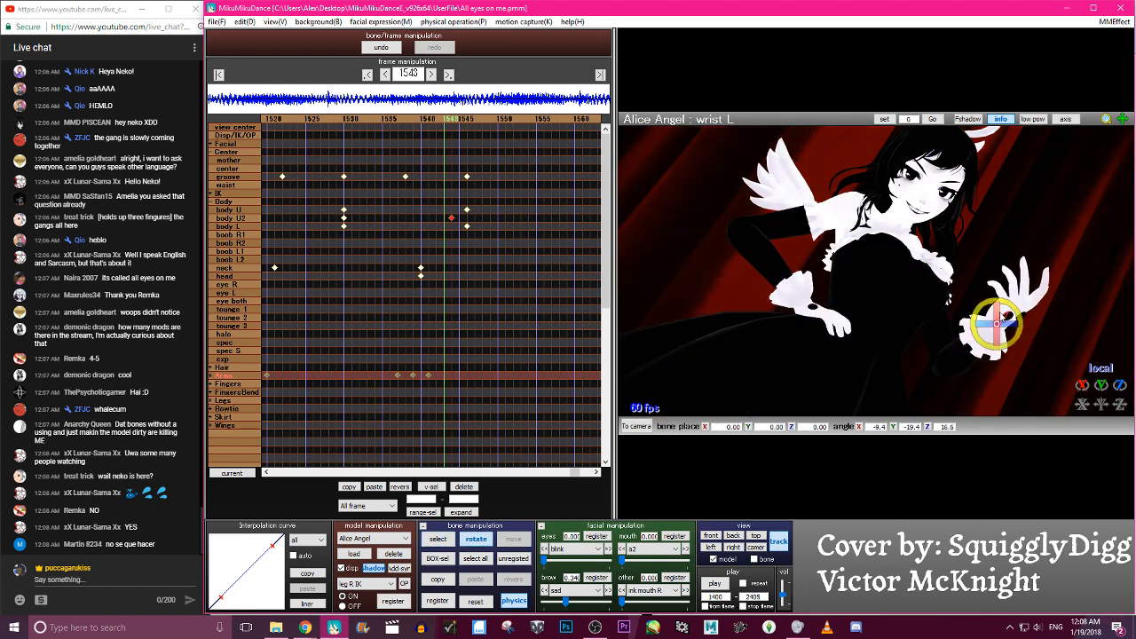
pyautogui.moveTo(999, 331)
pyautogui.mouseDown()
pyautogui.moveTo(1025, 332)
pyautogui.moveTo(1002, 332)
pyautogui.mouseUp()
pyautogui.press('c')
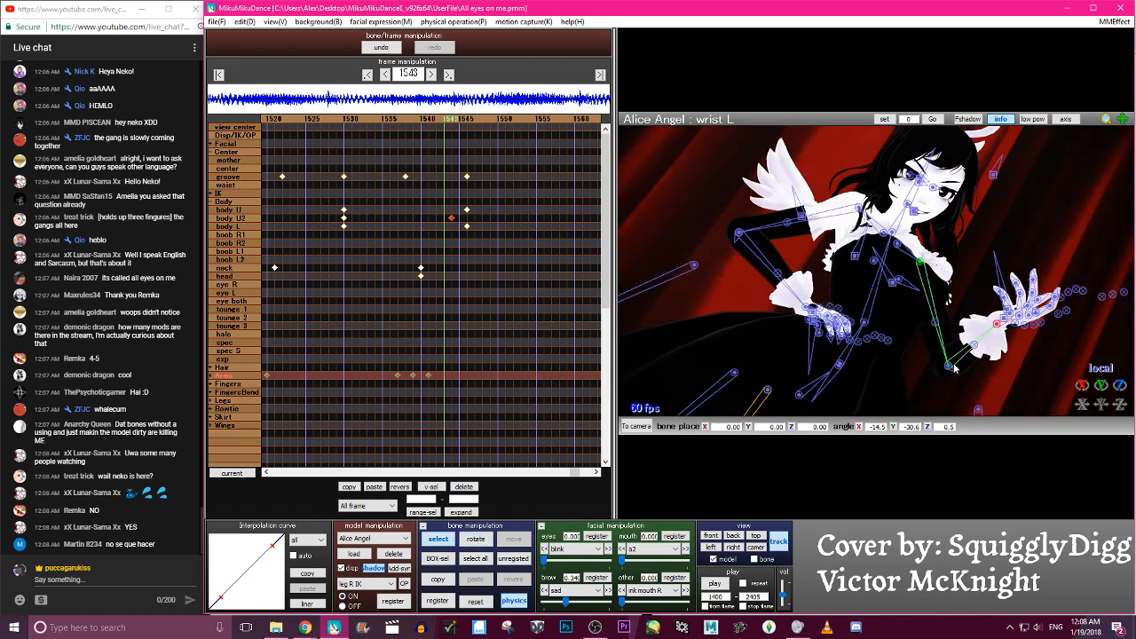
# Rotate the elbow L bone to lower the left hand, and register the arm L, elbow L and wrist L pose at frame 1543
pyautogui.click(949, 362)
pyautogui.press('x')
pyautogui.moveTo(949, 358); pyautogui.dragTo(948, 373)
pyautogui.press('c')
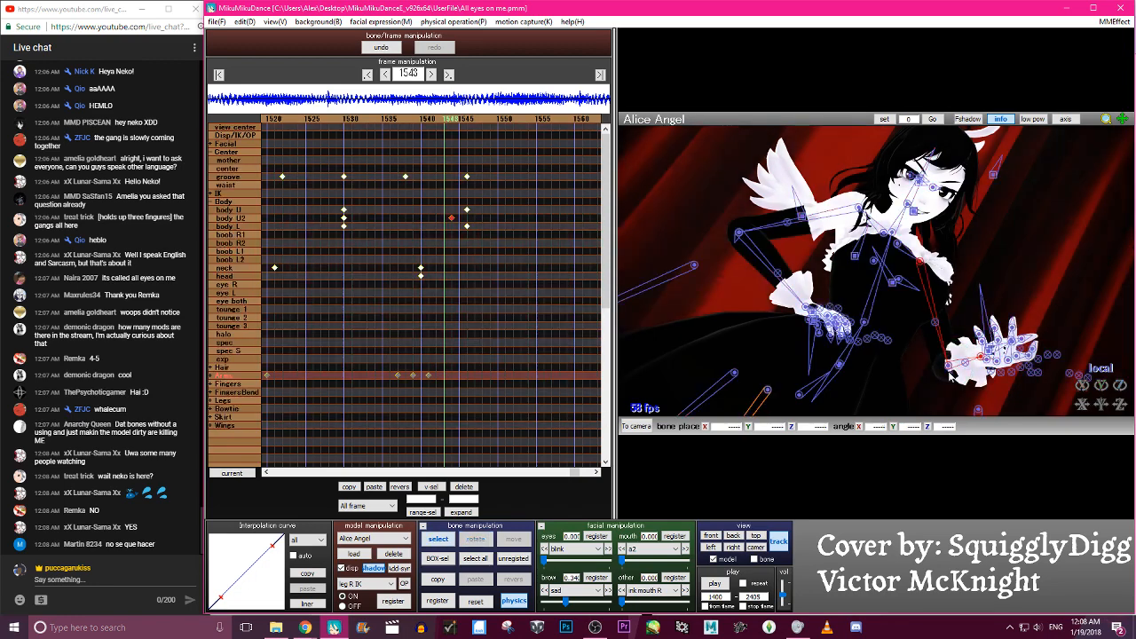
pyautogui.press('Return')
# Step back to frame 1531 and forward to frame 1537 to examine how the left arm moves into its new pose
pyautogui.press('Left')
pyautogui.press('Left')
pyautogui.press('Left')
pyautogui.press('Left')
pyautogui.press('Left')
pyautogui.press('Left')
pyautogui.press('Left')
pyautogui.press('Left')
pyautogui.press('Left')
pyautogui.press('Left')
pyautogui.press('Left')
pyautogui.press('Left')
pyautogui.press('Right')
pyautogui.press('Right')
pyautogui.press('Right')
pyautogui.press('Right')
pyautogui.press('Right')
pyautogui.press('Right')
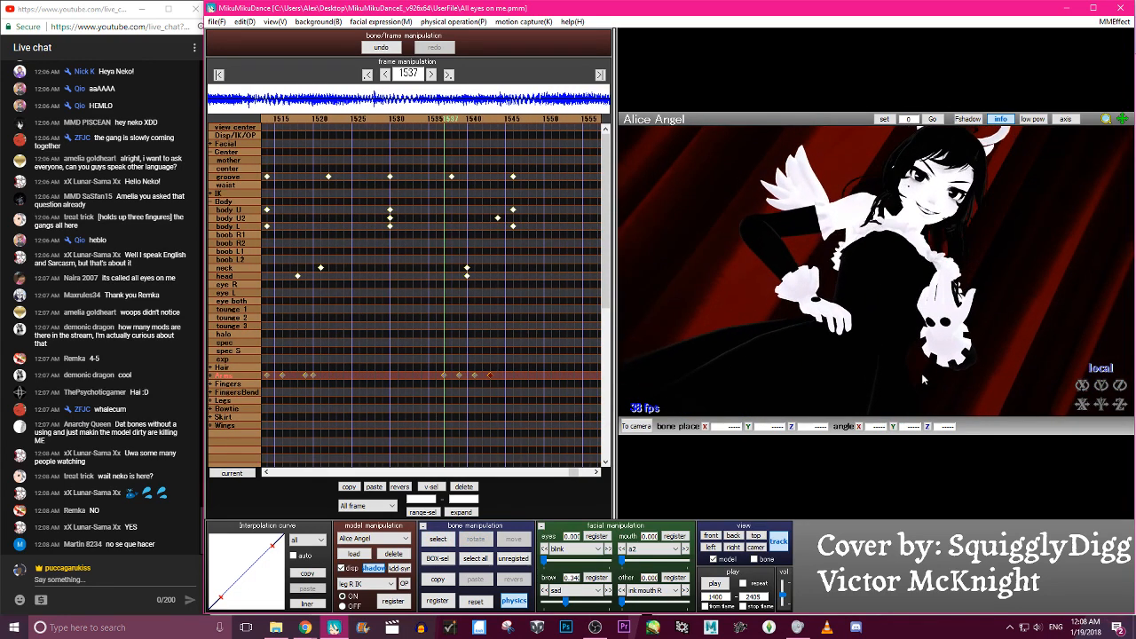
# Expand the Arms bone group, select the arm L, elbow L and wrist L keyframes at frames 1537 to 1541, and shift them to start at frame 1529
pyautogui.click(212, 377)
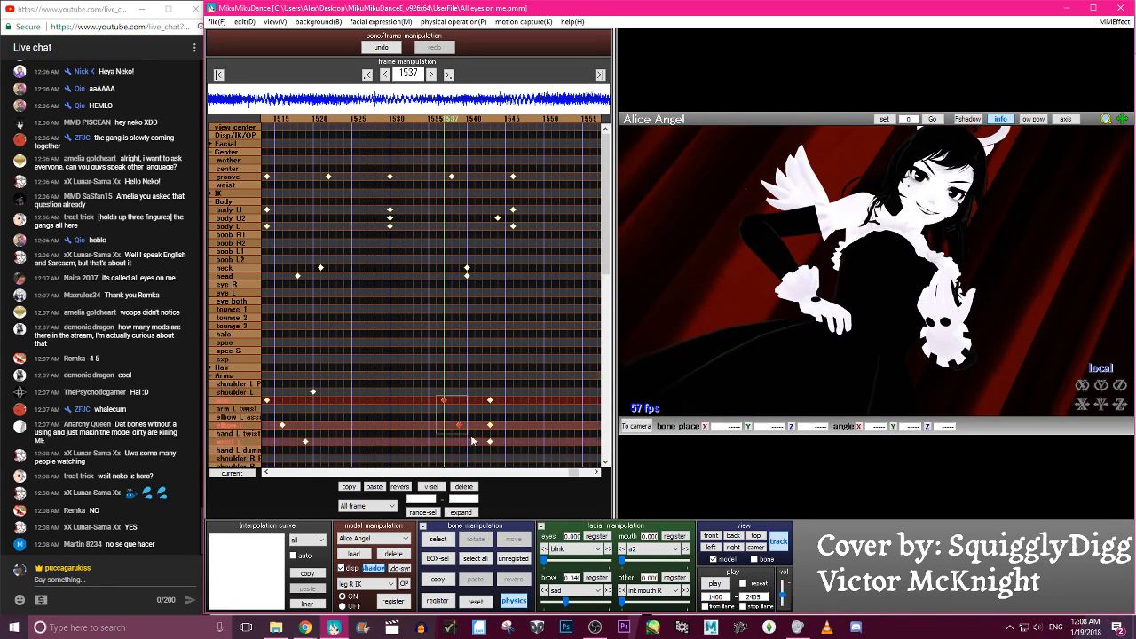
pyautogui.moveTo(472, 441); pyautogui.dragTo(471, 448)
pyautogui.press('Left')
pyautogui.press('Left')
pyautogui.press('Left')
pyautogui.press('Left')
pyautogui.press('Left')
pyautogui.press('Left')
pyautogui.press('Left')
pyautogui.press('Left')
pyautogui.press('Left')
pyautogui.press('Left')
pyautogui.press('Left')
pyautogui.press('Left')
pyautogui.press('Left')
pyautogui.press('Left')
pyautogui.press('Left')
pyautogui.press('Left')
pyautogui.press('Left')
pyautogui.press('Left')
pyautogui.press('Left')
pyautogui.press('Left')
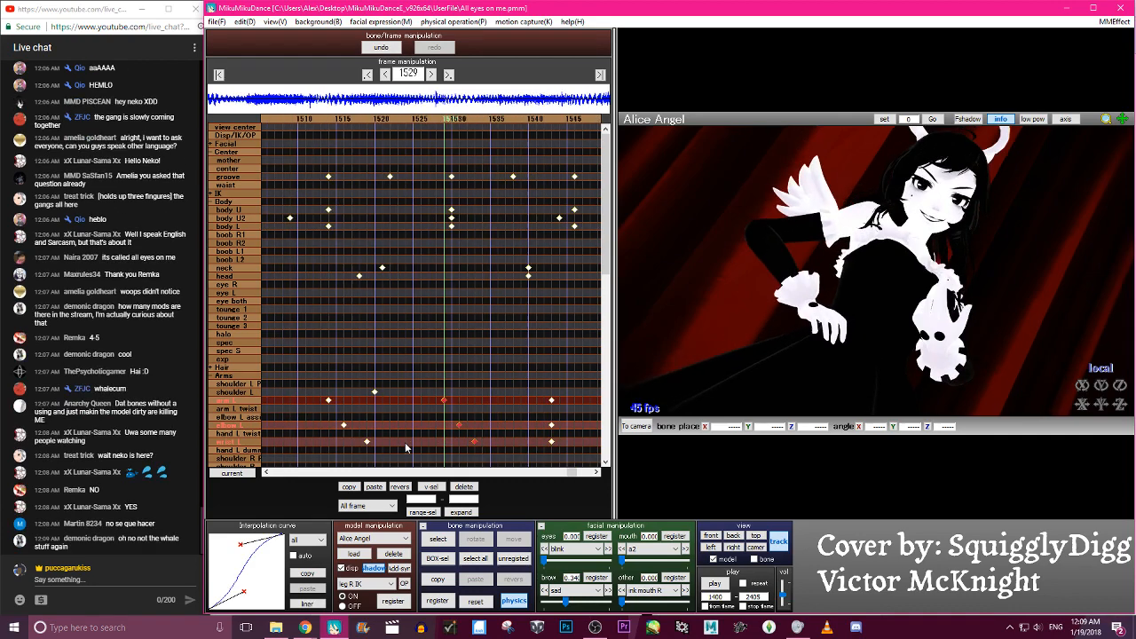
# Check the left-arm motion up to frame 1541 and delete the selected arm L, elbow L and wrist L keyframes at frames 1529 to 1533
pyautogui.press('Right')
pyautogui.press('Right')
pyautogui.press('Right')
pyautogui.press('Right')
pyautogui.press('Right')
pyautogui.press('Right')
pyautogui.press('Right')
pyautogui.press('Right')
pyautogui.press('Right')
pyautogui.press('Right')
pyautogui.press('Right')
pyautogui.press('Right')
pyautogui.press('Right')
pyautogui.press('Right')
pyautogui.press('Right')
pyautogui.press('Right')
pyautogui.press('Right')
pyautogui.press('Right')
pyautogui.press('Right')
pyautogui.press('Right')
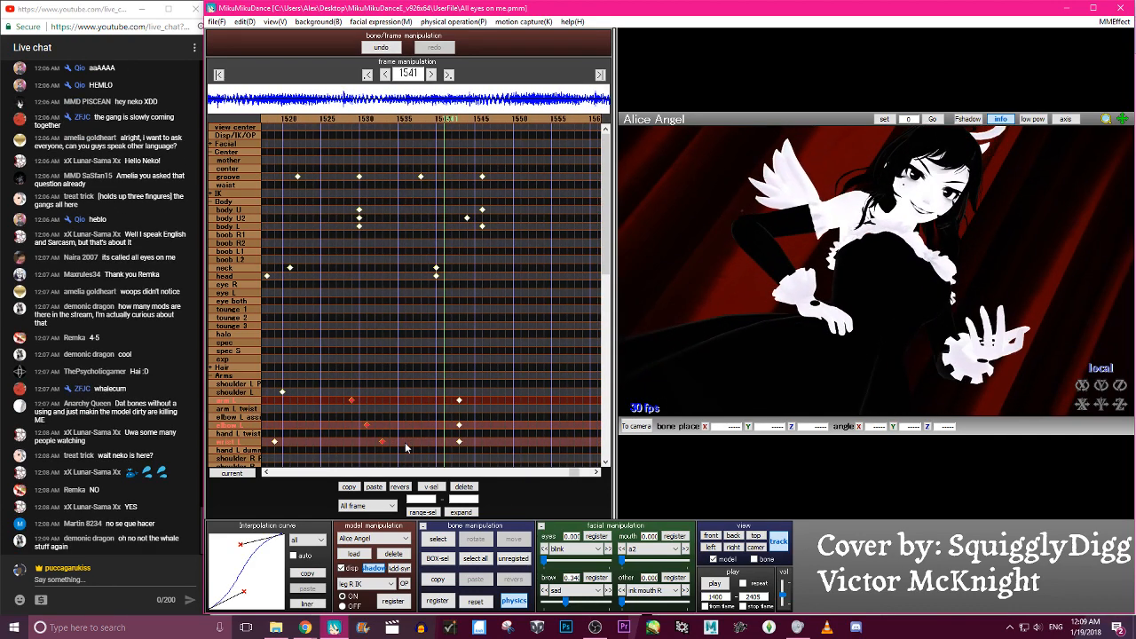
pyautogui.click(465, 488)
# Step back and forth through the frames leading up to 1543 to examine the left arm's motion
pyautogui.press('Left')
pyautogui.press('Left')
pyautogui.press('Left')
pyautogui.press('Left')
pyautogui.press('Left')
pyautogui.press('Left')
pyautogui.press('Left')
pyautogui.press('Left')
pyautogui.press('Left')
pyautogui.press('Left')
pyautogui.press('Left')
pyautogui.press('Left')
pyautogui.press('Left')
pyautogui.press('Left')
pyautogui.press('Left')
pyautogui.press('Left')
pyautogui.press('Left')
pyautogui.press('Left')
pyautogui.press('Left')
pyautogui.press('Left')
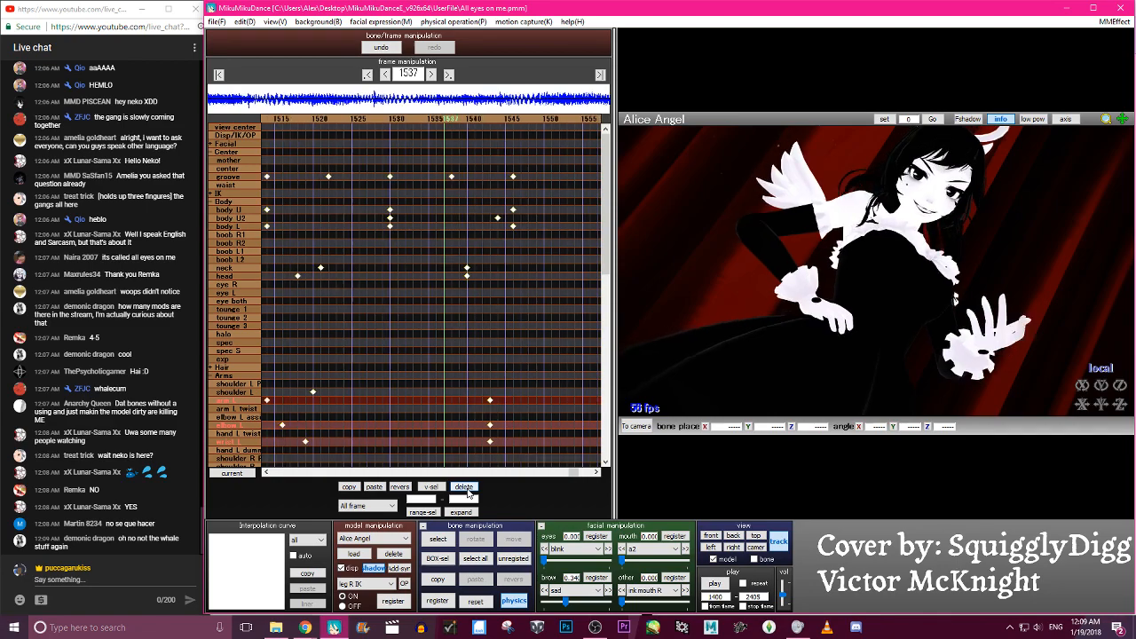
pyautogui.press('Right')
pyautogui.press('Right')
pyautogui.press('Right')
pyautogui.press('Right')
pyautogui.press('Right')
pyautogui.press('Right')
pyautogui.press('Right')
pyautogui.press('Right')
pyautogui.press('Right')
pyautogui.press('Right')
pyautogui.press('Right')
pyautogui.press('Right')
pyautogui.press('Right')
pyautogui.press('Right')
pyautogui.press('Right')
pyautogui.press('Right')
pyautogui.press('Right')
pyautogui.press('Right')
pyautogui.press('Right')
pyautogui.press('Right')
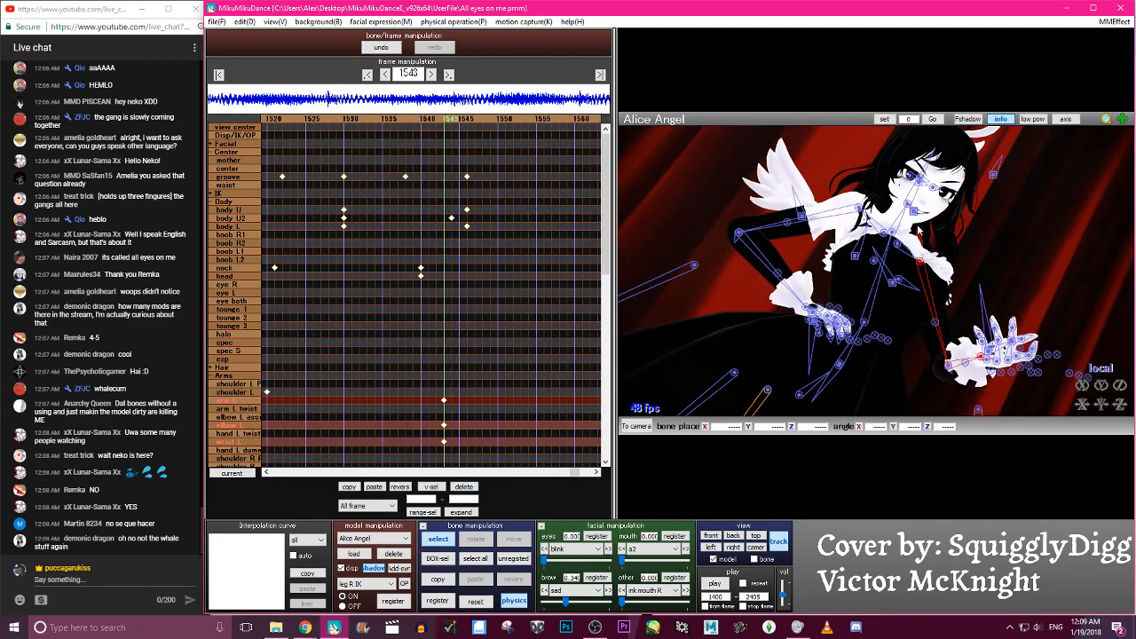
# Rotate the arm L and elbow L bones at frame 1543 and register their keyframes
pyautogui.click(933, 254)
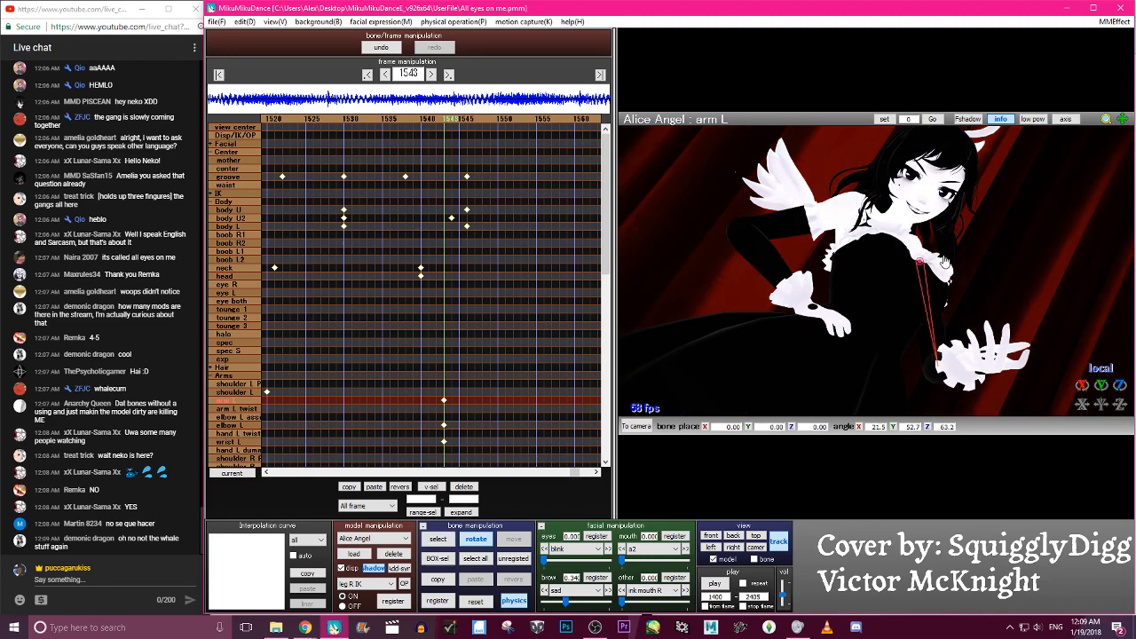
pyautogui.click(934, 366)
pyautogui.press('x')
pyautogui.moveTo(934, 365); pyautogui.dragTo(939, 374)
pyautogui.press('a')
pyautogui.press('s')
pyautogui.press('Return')
# Step back through the frames before 1543 to examine how the left arm moves into its adjusted pose
pyautogui.press('Left')
pyautogui.press('Left')
pyautogui.press('Left')
pyautogui.press('Left')
pyautogui.press('Left')
pyautogui.press('Left')
pyautogui.press('Left')
pyautogui.press('Left')
pyautogui.press('Left')
pyautogui.press('Left')
pyautogui.press('Left')
pyautogui.press('Left')
pyautogui.press('Left')
pyautogui.press('Left')
pyautogui.press('Left')
pyautogui.press('Left')
pyautogui.press('Left')
pyautogui.press('Left')
pyautogui.press('Left')
pyautogui.press('Left')
pyautogui.press('Left')
pyautogui.press('Left')
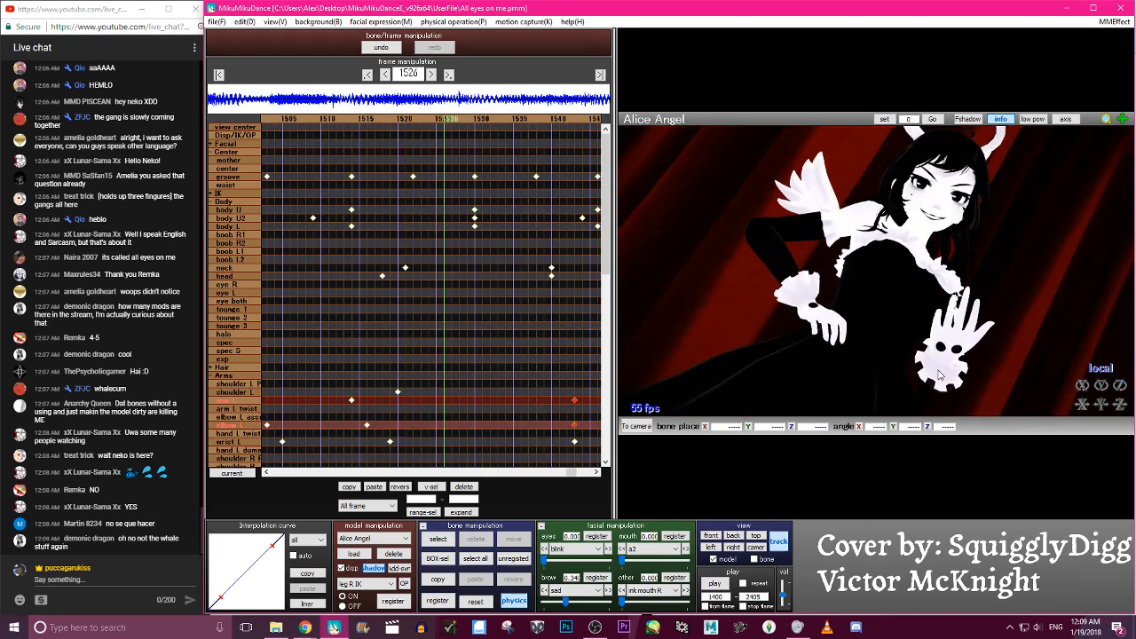
# Apply an S-shaped interpolation curve to the left-arm keyframes at frame 1543, moving arm L to frame 1540 and wrist L to frame 1545
pyautogui.press('Right')
pyautogui.press('Right')
pyautogui.press('Right')
pyautogui.press('Right')
pyautogui.press('Right')
pyautogui.press('Right')
pyautogui.press('Right')
pyautogui.press('Right')
pyautogui.press('Right')
pyautogui.press('Right')
pyautogui.press('Right')
pyautogui.press('Right')
pyautogui.press('Right')
pyautogui.press('Right')
pyautogui.press('Right')
pyautogui.press('Right')
pyautogui.press('Right')
pyautogui.press('Right')
pyautogui.press('Right')
pyautogui.press('Right')
pyautogui.press('Right')
pyautogui.press('Right')
pyautogui.press('Right')
pyautogui.press('Right')
pyautogui.press('Right')
pyautogui.press('Right')
pyautogui.press('Right')
pyautogui.press('Right')
pyautogui.press('Right')
pyautogui.press('Right')
pyautogui.press('Right')
pyautogui.press('Right')
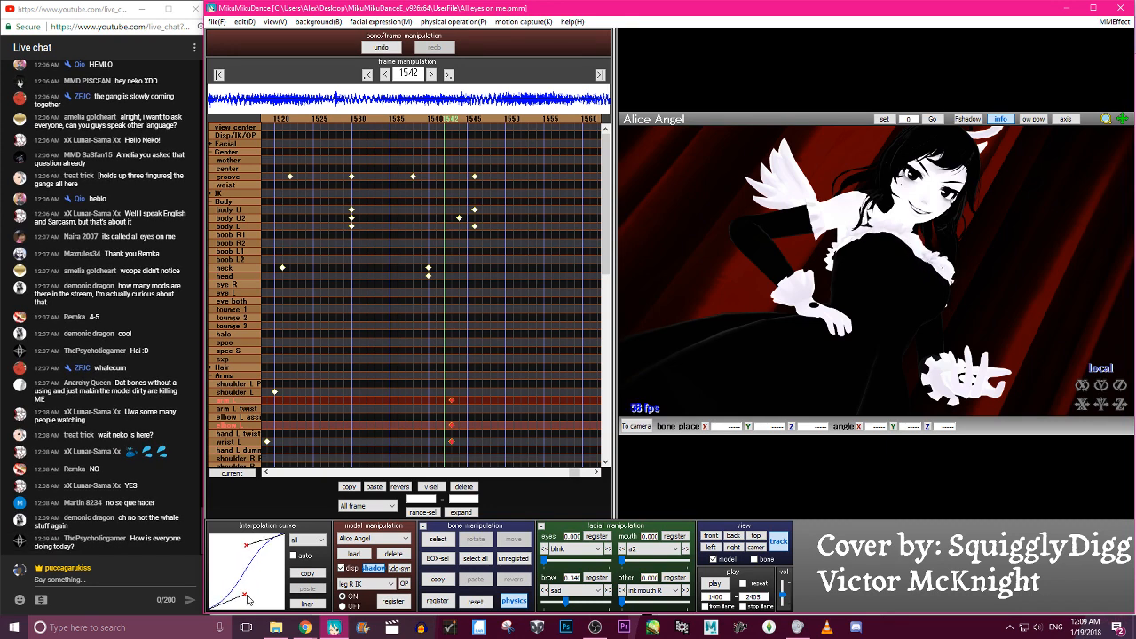
pyautogui.moveTo(452, 399); pyautogui.dragTo(428, 400)
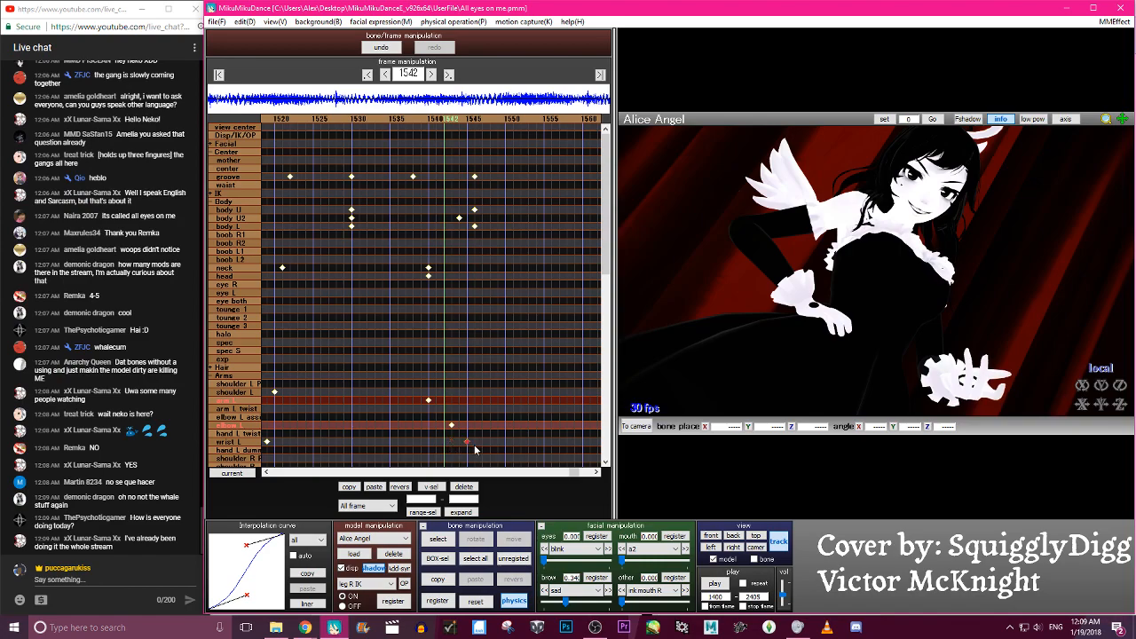
# Step back to frame 1505 and forward to frame 1542 to check the staggered left-arm motion
pyautogui.press('Left')
pyautogui.press('Left')
pyautogui.press('Left')
pyautogui.press('Left')
pyautogui.press('Left')
pyautogui.press('Left')
pyautogui.press('Left')
pyautogui.press('Left')
pyautogui.press('Left')
pyautogui.press('Left')
pyautogui.press('Left')
pyautogui.press('Left')
pyautogui.press('Left')
pyautogui.press('Left')
pyautogui.press('Left')
pyautogui.press('Left')
pyautogui.press('Left')
pyautogui.press('Left')
pyautogui.press('Left')
pyautogui.press('Left')
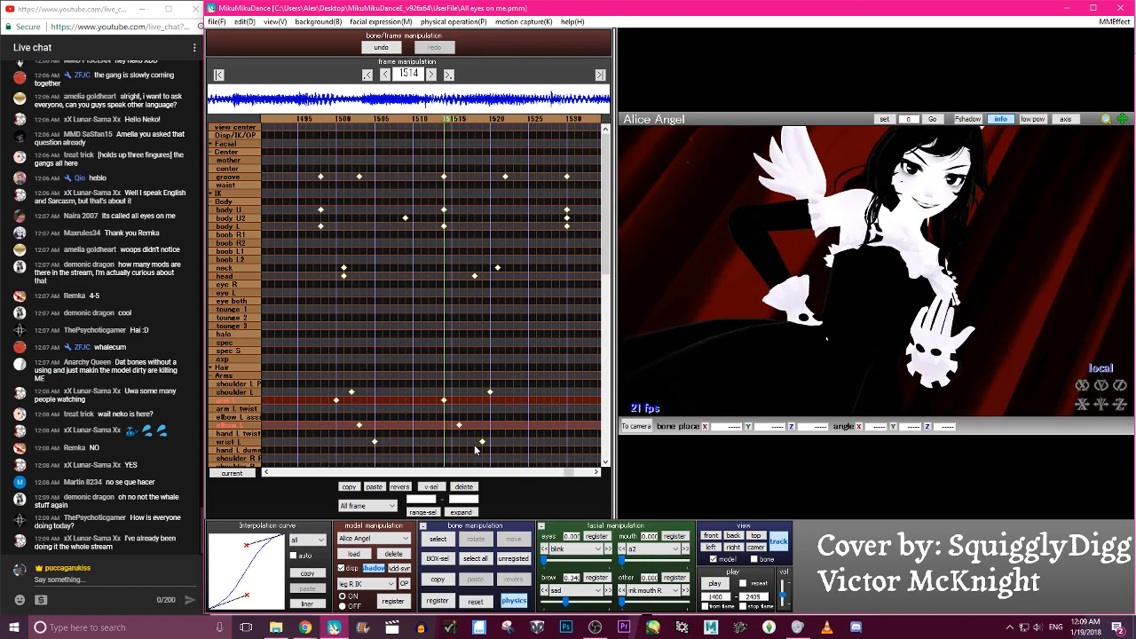
pyautogui.press('Left')
pyautogui.press('Left')
pyautogui.press('Left')
pyautogui.press('Left')
pyautogui.press('Left')
pyautogui.press('Left')
pyautogui.press('Left')
pyautogui.press('Left')
pyautogui.press('Left')
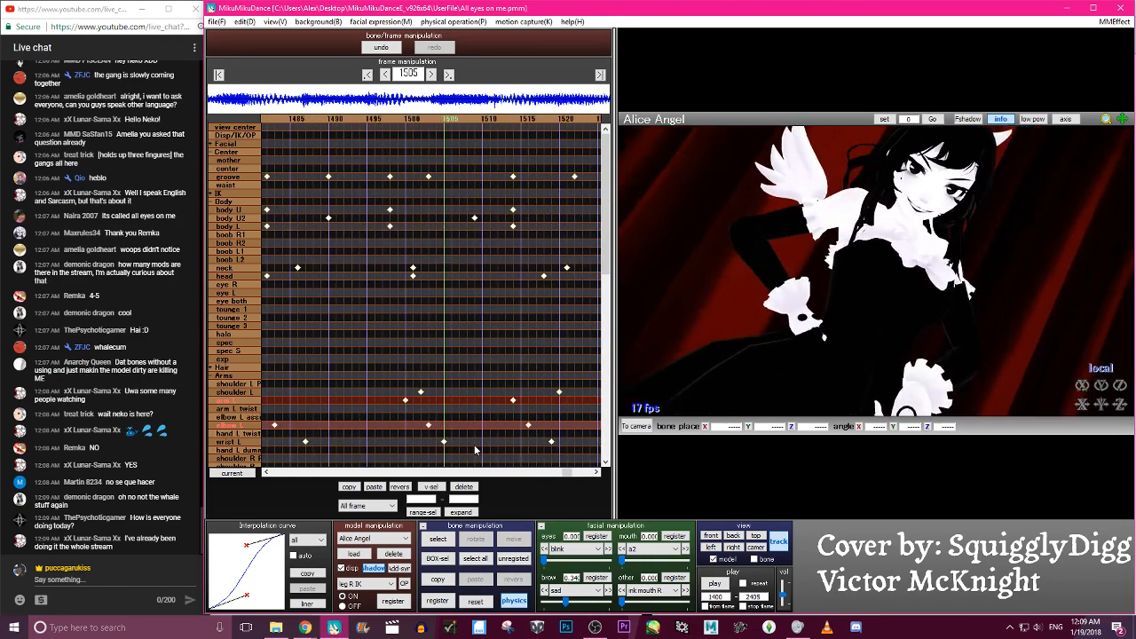
pyautogui.press('Right')
pyautogui.press('Right')
pyautogui.press('Right')
pyautogui.press('Right')
pyautogui.press('Right')
pyautogui.press('Right')
pyautogui.press('Right')
pyautogui.press('Right')
pyautogui.press('Right')
pyautogui.press('Right')
pyautogui.press('Right')
pyautogui.press('Right')
pyautogui.press('Right')
pyautogui.press('Right')
pyautogui.press('Right')
pyautogui.press('Right')
pyautogui.press('Right')
pyautogui.press('Right')
pyautogui.press('Right')
pyautogui.press('Right')
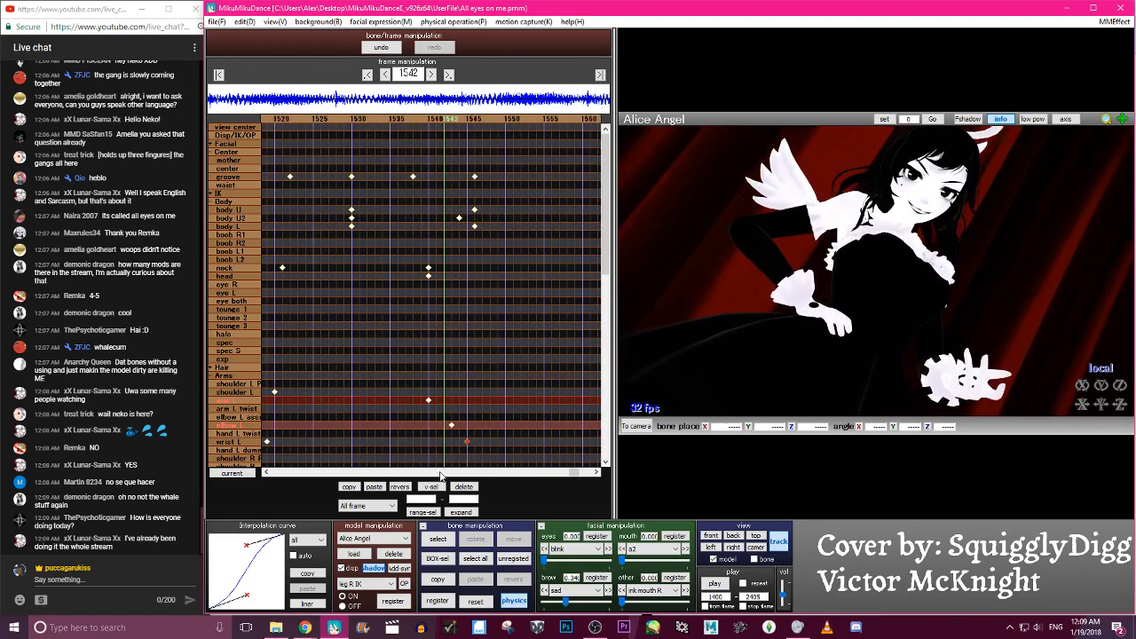
# Play back the dance to review the left-arm timing, stop the playback, and save the project
pyautogui.click(714, 584)
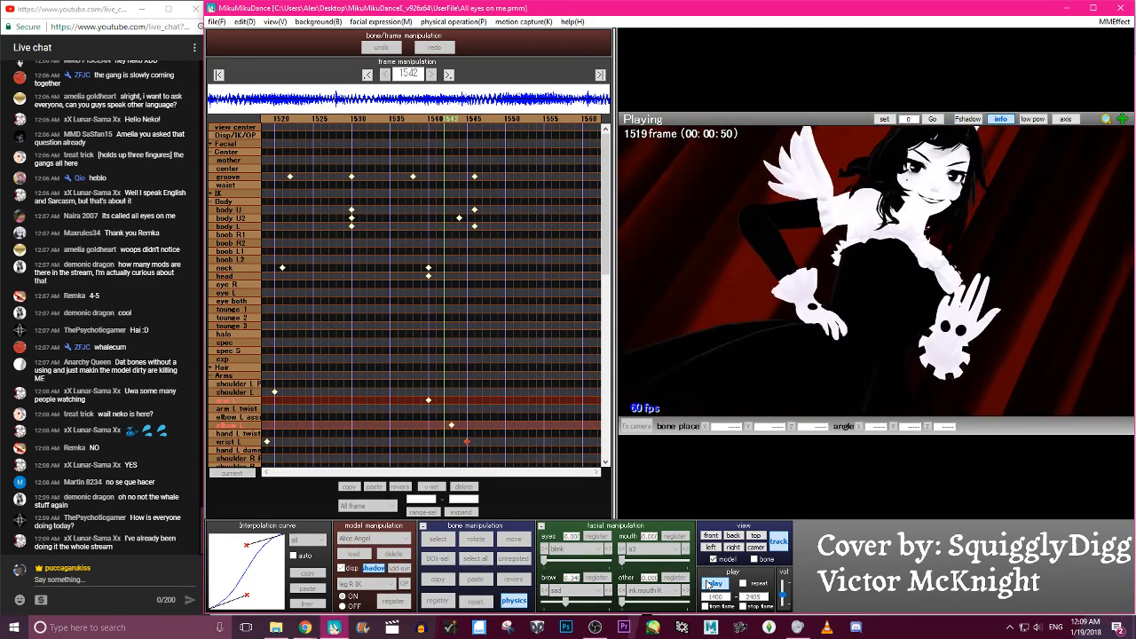
pyautogui.click(708, 581)
pyautogui.click(224, 22)
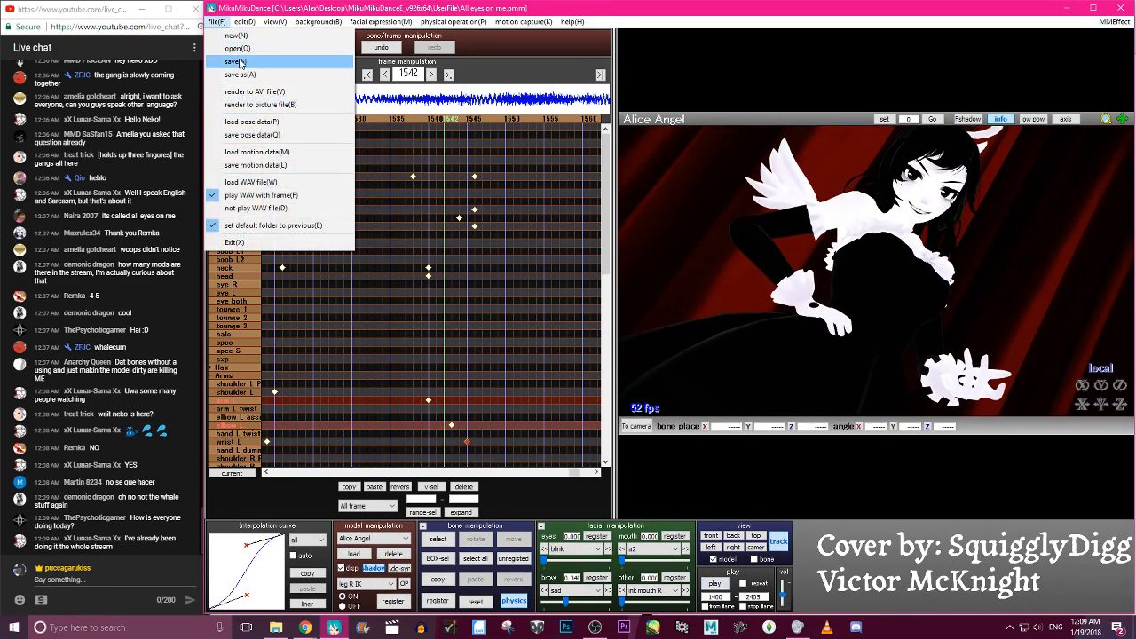
pyautogui.click(236, 60)
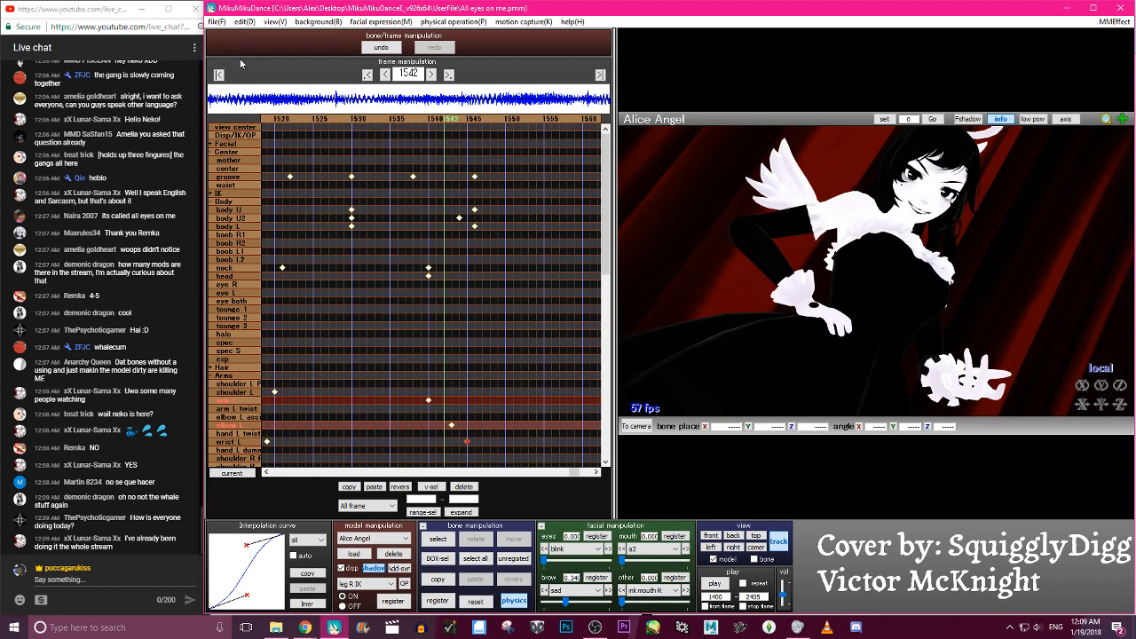
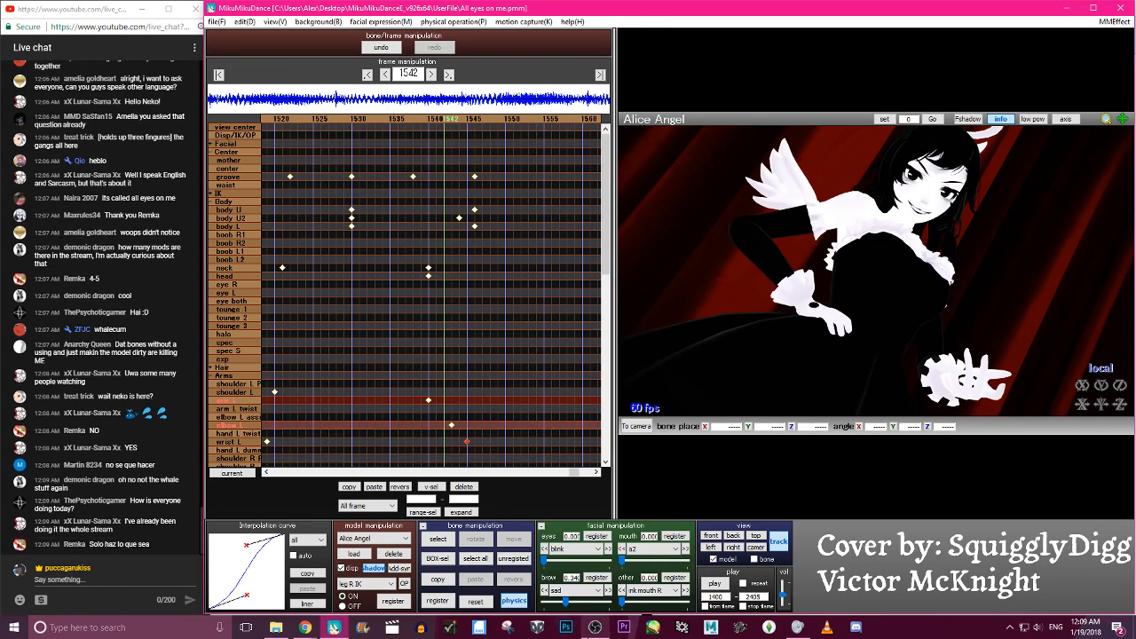
pyautogui.click(594, 628)
pyautogui.click(594, 627)
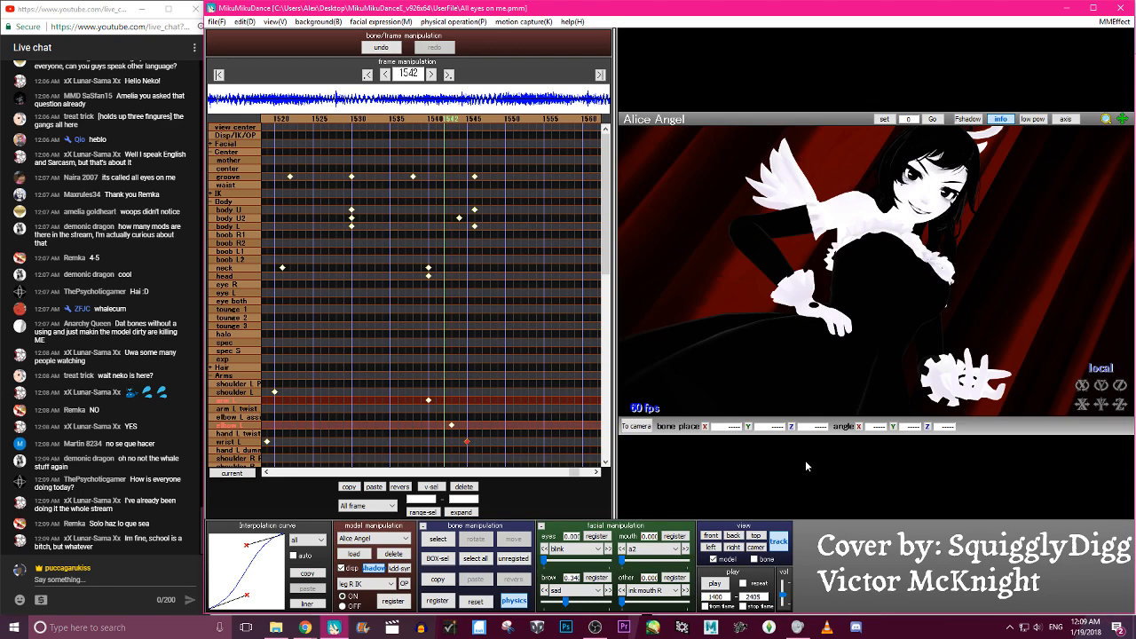
# Play the dance again through the adjusted left-arm poses and stop the playback
pyautogui.click(719, 584)
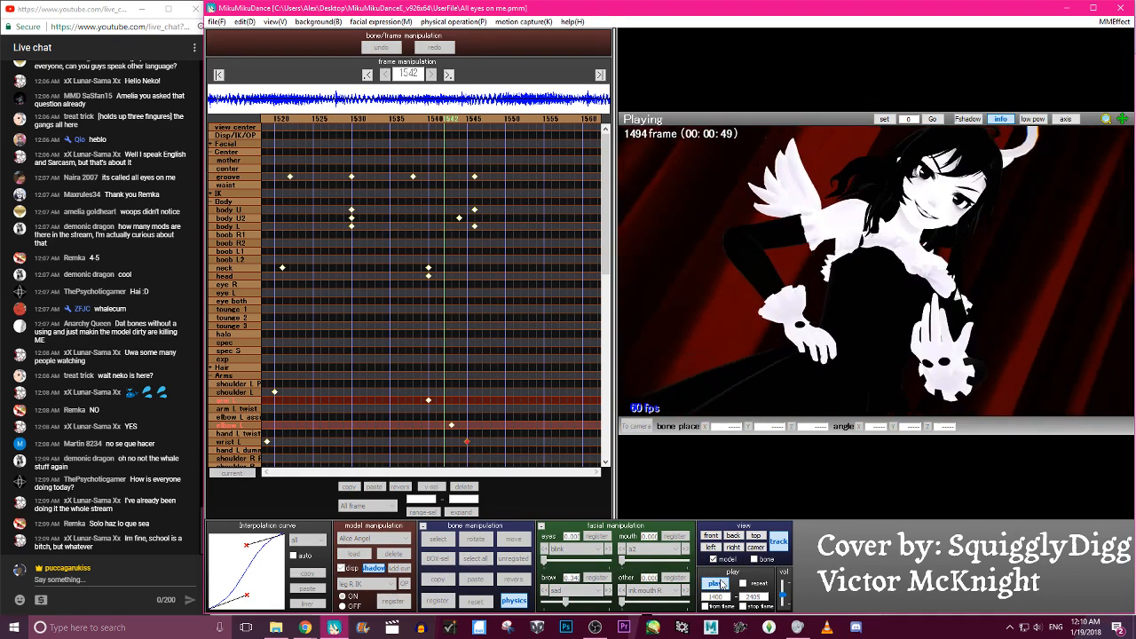
pyautogui.click(719, 584)
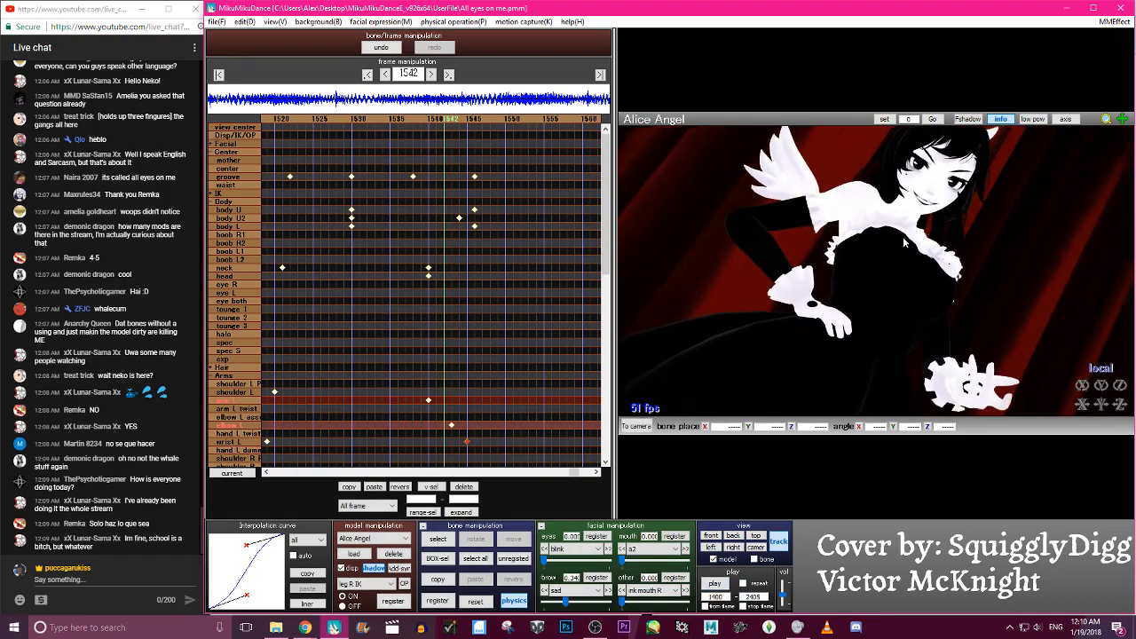
# Select the shoulder L P bone and step through the earlier frames from 1541 back to 1375 to examine the shoulder and arm motion
pyautogui.click(902, 242)
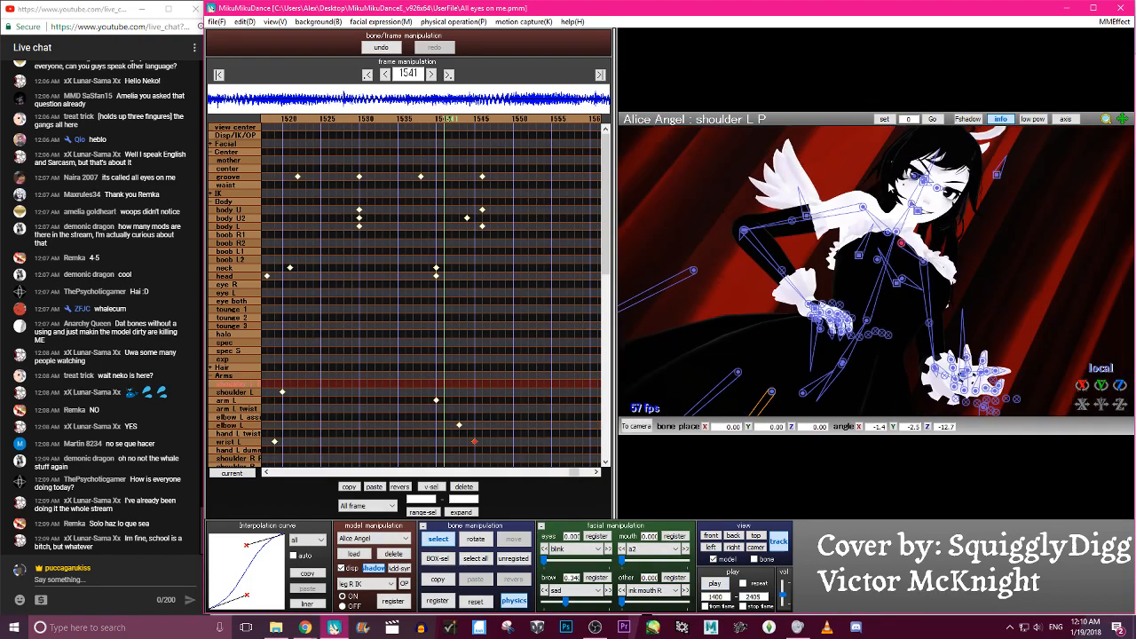
pyautogui.press('Left')
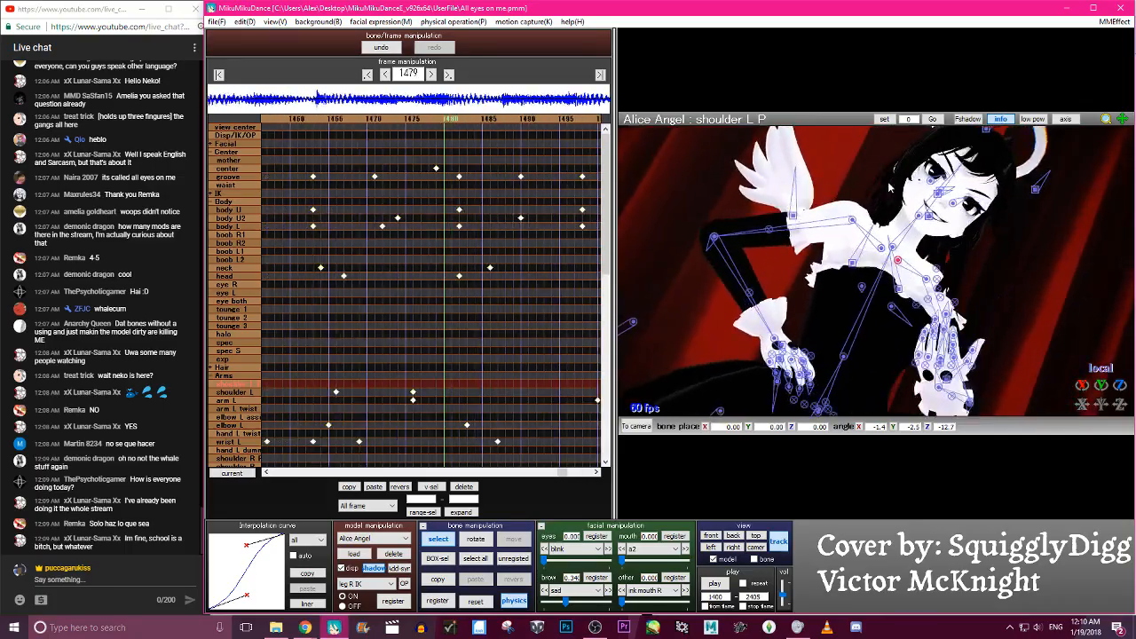
pyautogui.press('Left')
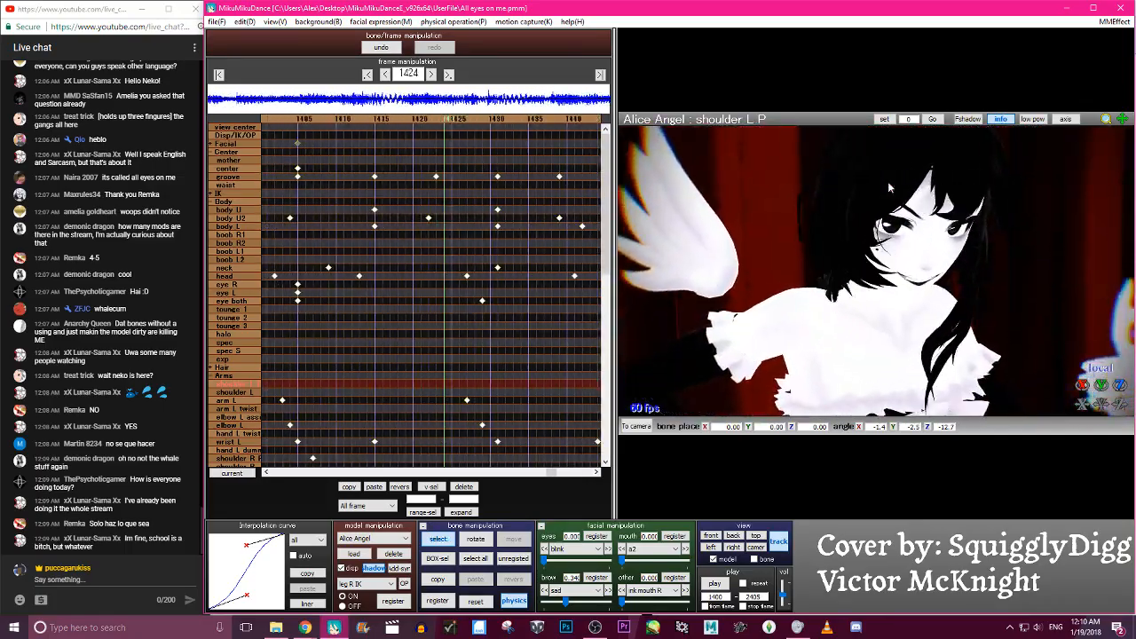
pyautogui.press('Left')
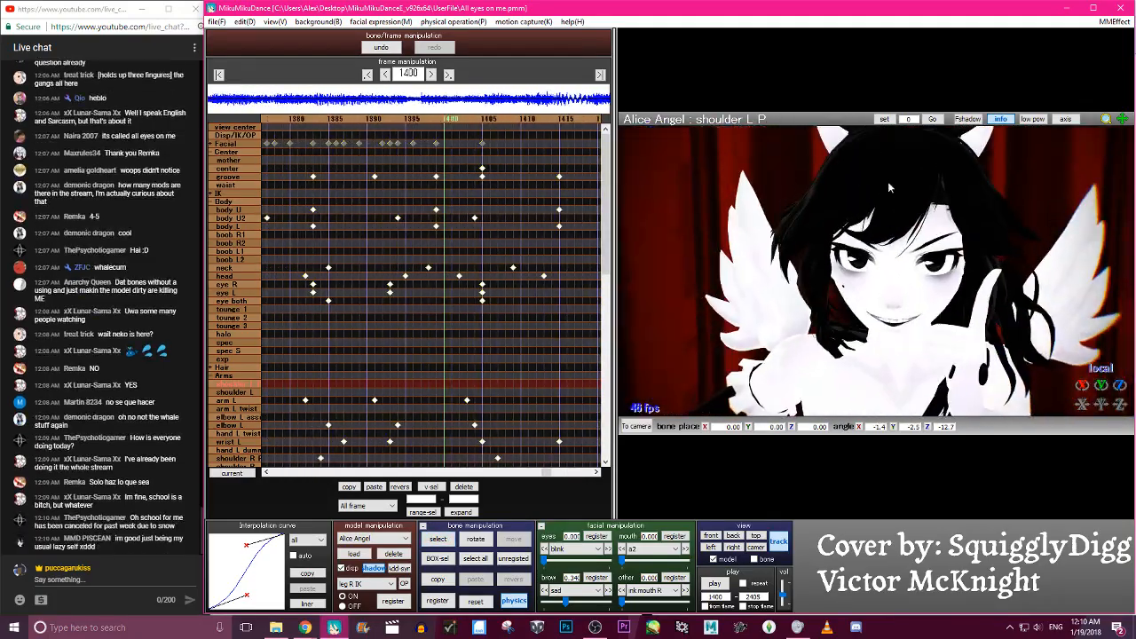
pyautogui.press('Right')
pyautogui.press('Right')
pyautogui.press('Right')
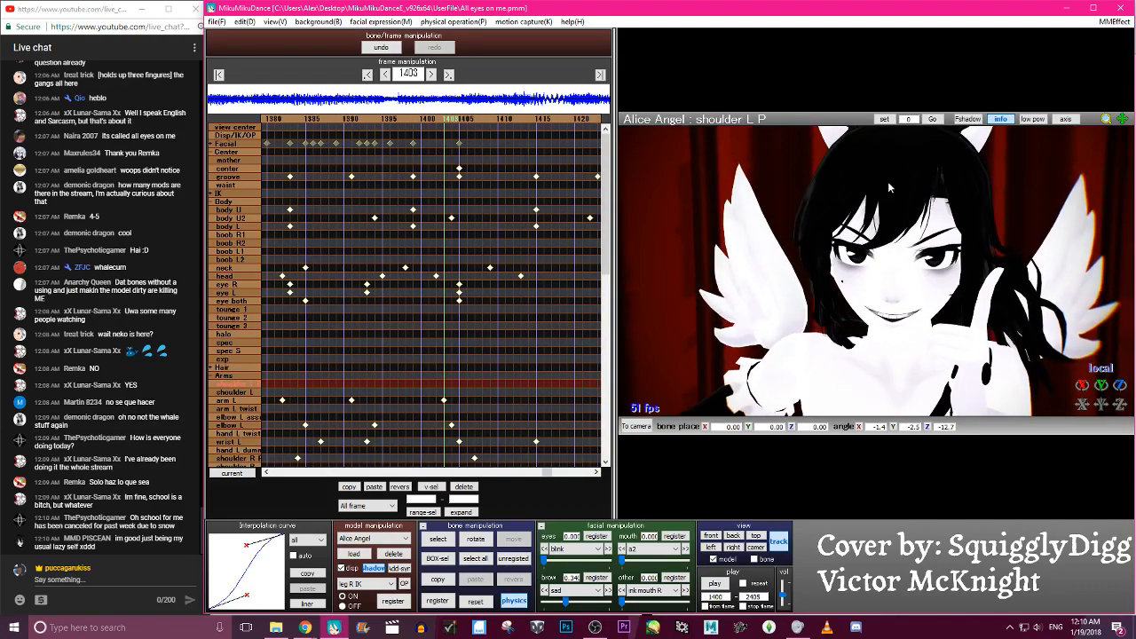
pyautogui.press('Left')
pyautogui.press('Left')
pyautogui.press('Left')
pyautogui.press('Left')
pyautogui.press('Left')
pyautogui.press('Left')
pyautogui.press('Left')
pyautogui.press('Left')
pyautogui.press('Left')
pyautogui.press('Left')
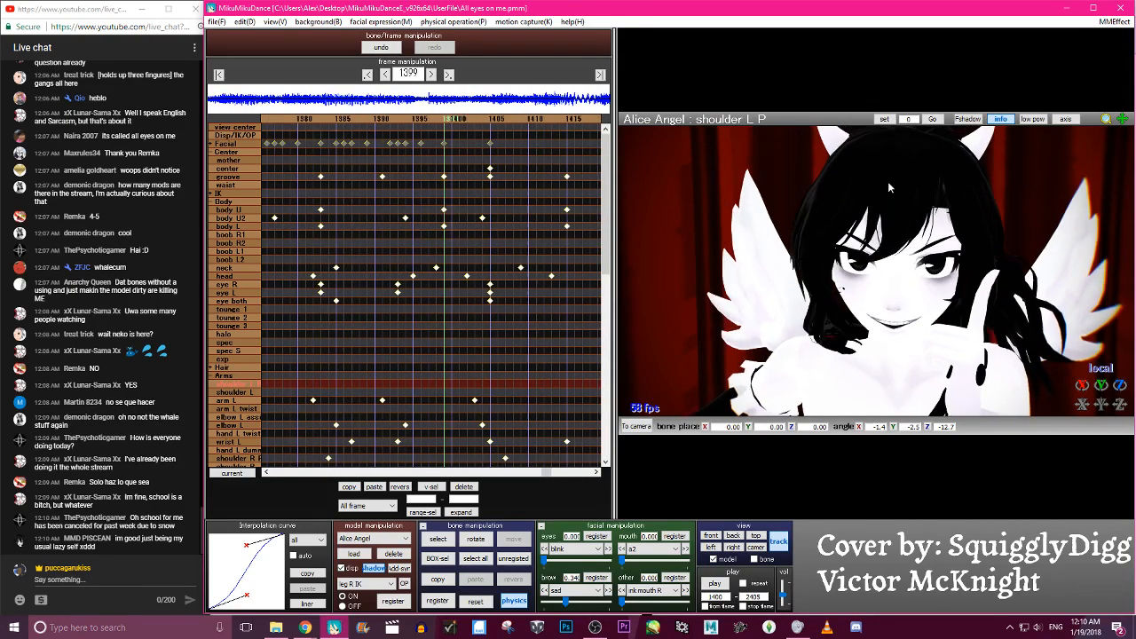
pyautogui.press('Right')
pyautogui.press('Right')
pyautogui.press('Right')
pyautogui.press('Right')
pyautogui.press('Right')
pyautogui.press('Right')
pyautogui.press('Right')
pyautogui.press('Right')
pyautogui.press('Right')
pyautogui.press('Right')
pyautogui.press('Right')
pyautogui.press('Right')
pyautogui.press('Right')
pyautogui.press('Right')
pyautogui.press('Right')
pyautogui.press('Right')
pyautogui.press('Right')
pyautogui.press('Right')
pyautogui.press('Right')
pyautogui.press('Right')
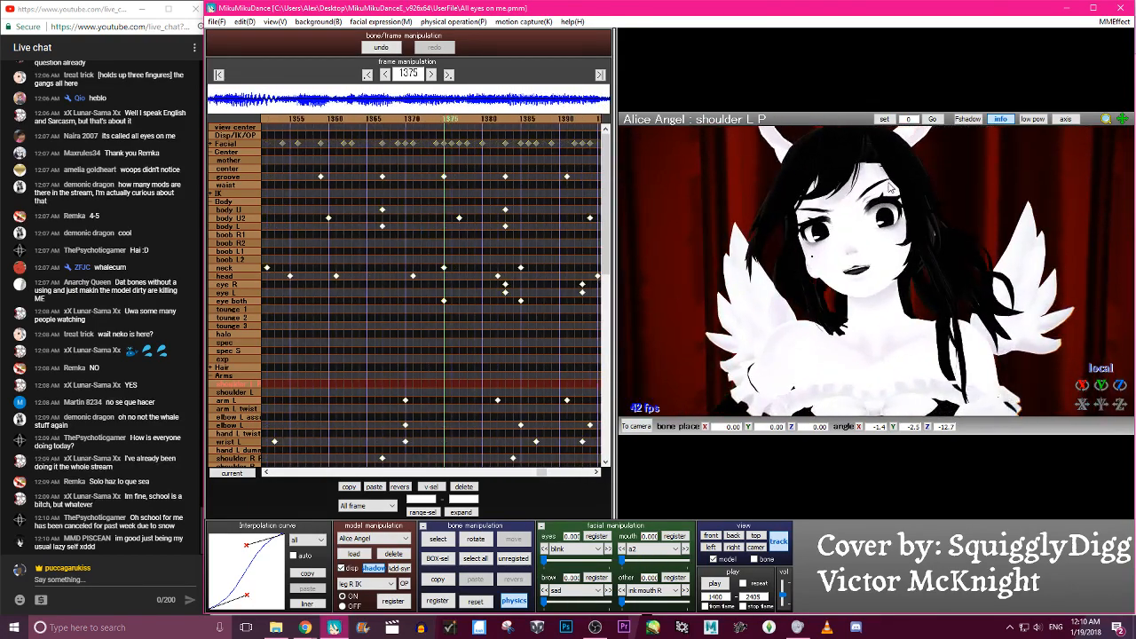
# Register a shoulder L P keyframe at frame 1376 and another at frame 1389 with the shoulder rotated to about Z -17
pyautogui.press('Right')
pyautogui.press('x')
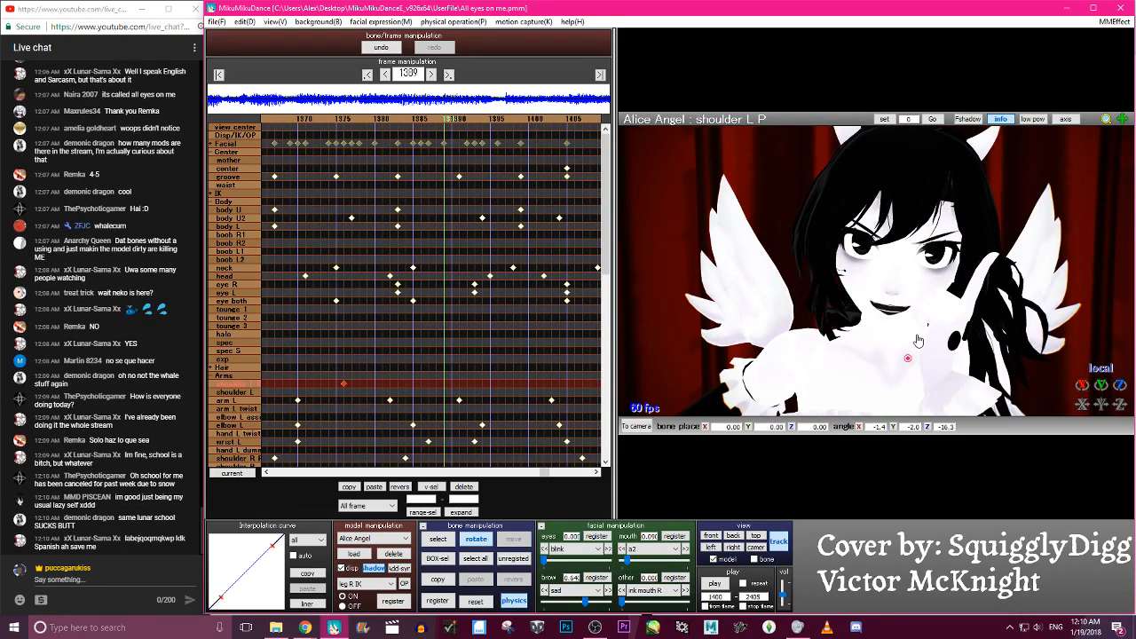
pyautogui.press('Right')
pyautogui.press('Right')
pyautogui.press('Right')
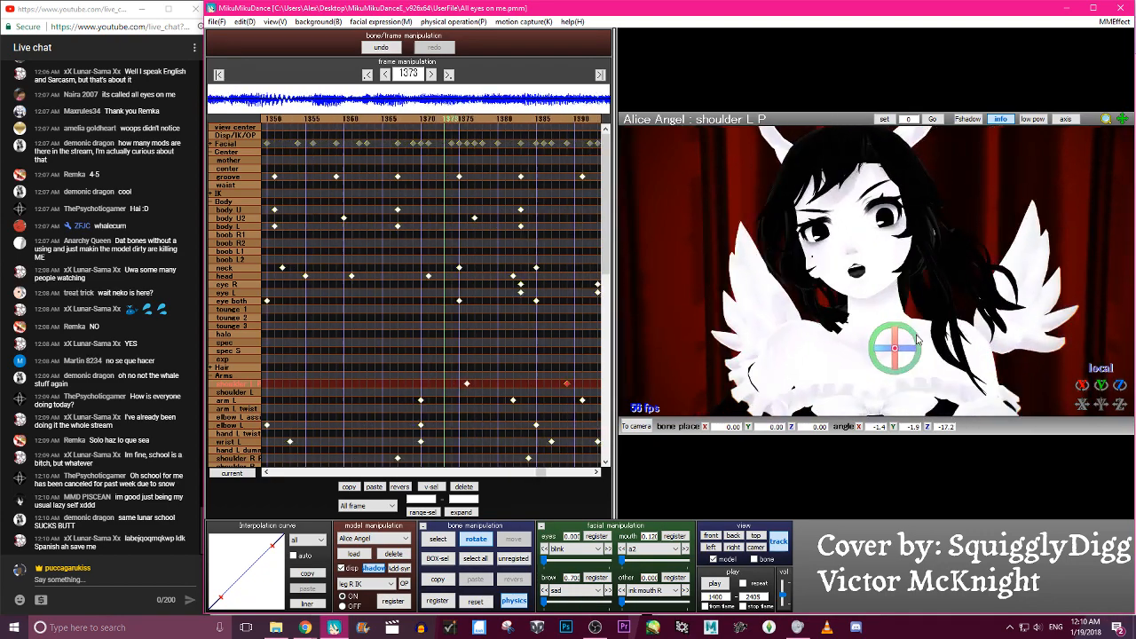
# Rotate shoulder L P to X -0.6, Y -2.9, Z -11.3 at frame 1397 and register the keyframe
pyautogui.press('Right')
pyautogui.press('Right')
pyautogui.press('Right')
pyautogui.press('Right')
pyautogui.press('Right')
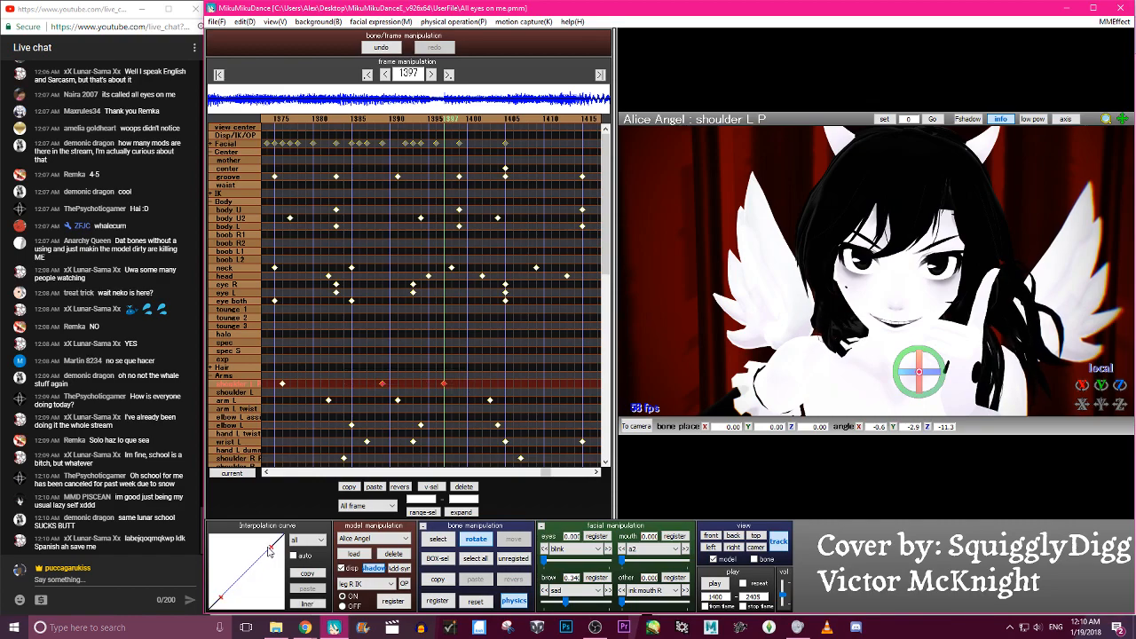
# Give the shoulder L P keyframes at frames 1389 and 1397 an S-shaped interpolation curve
pyautogui.press('Left')
pyautogui.press('Left')
pyautogui.press('Left')
pyautogui.press('Left')
pyautogui.press('Left')
pyautogui.press('Left')
pyautogui.press('Left')
pyautogui.press('Left')
pyautogui.press('Left')
pyautogui.press('Left')
pyautogui.press('Left')
pyautogui.press('Left')
pyautogui.press('Left')
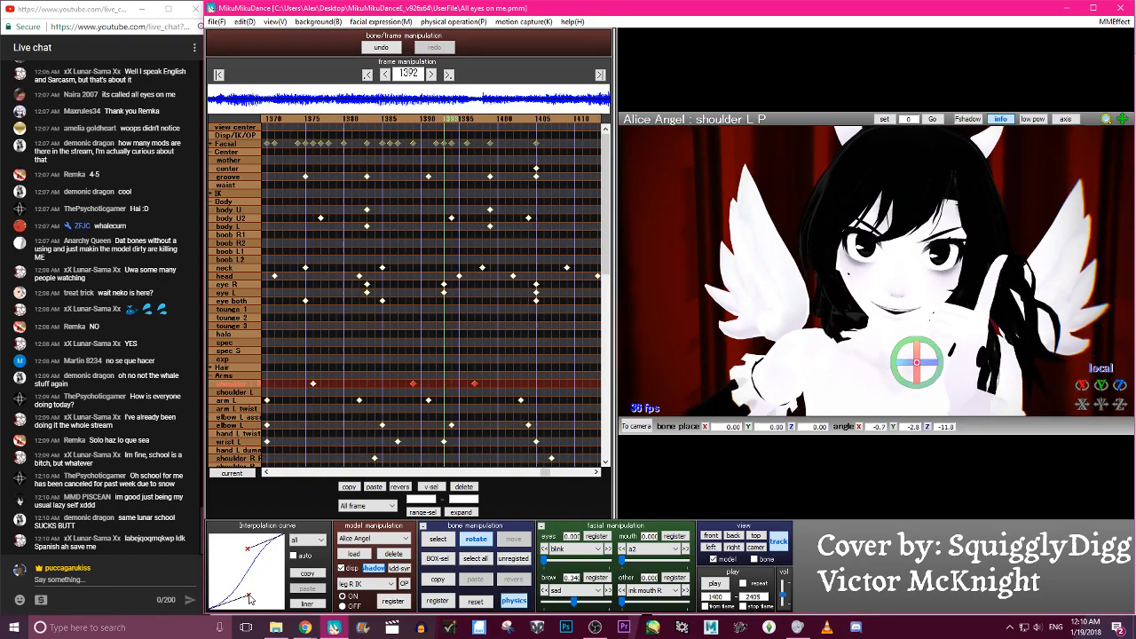
# Step through frames 1383 to 1399 to examine the eased left-shoulder motion
pyautogui.press('Right')
pyautogui.press('Right')
pyautogui.press('Right')
pyautogui.press('Right')
pyautogui.press('Right')
pyautogui.press('Right')
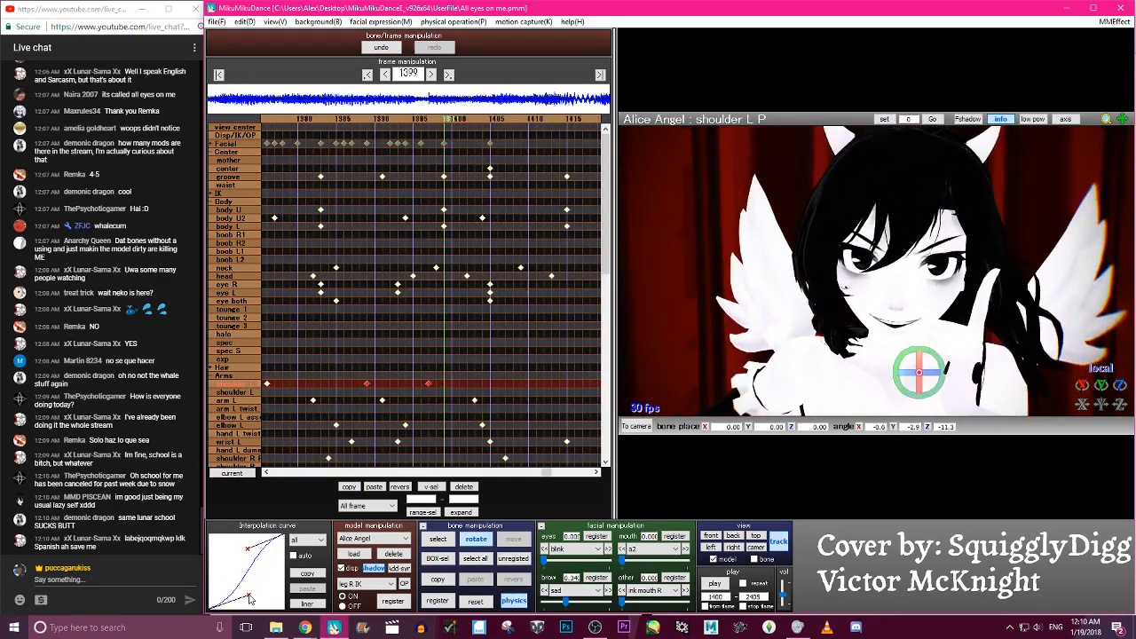
pyautogui.press('Right')
pyautogui.press('Right')
pyautogui.press('Right')
pyautogui.press('Right')
pyautogui.press('Right')
pyautogui.press('Right')
pyautogui.press('Right')
pyautogui.press('Right')
pyautogui.press('Right')
pyautogui.press('Right')
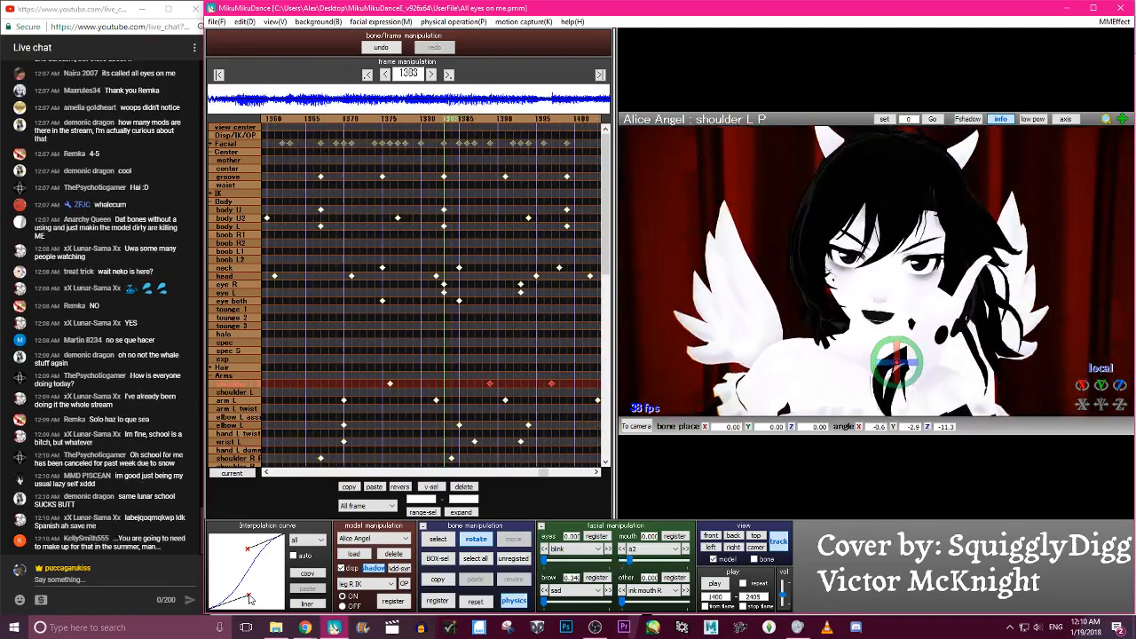
# Shift the shoulder L P keyframes from frame 1389 to 1390 and from frame 1397 to 1402
pyautogui.press('Left')
pyautogui.press('Left')
pyautogui.press('Left')
pyautogui.press('Left')
pyautogui.press('Left')
pyautogui.press('Left')
pyautogui.press('Left')
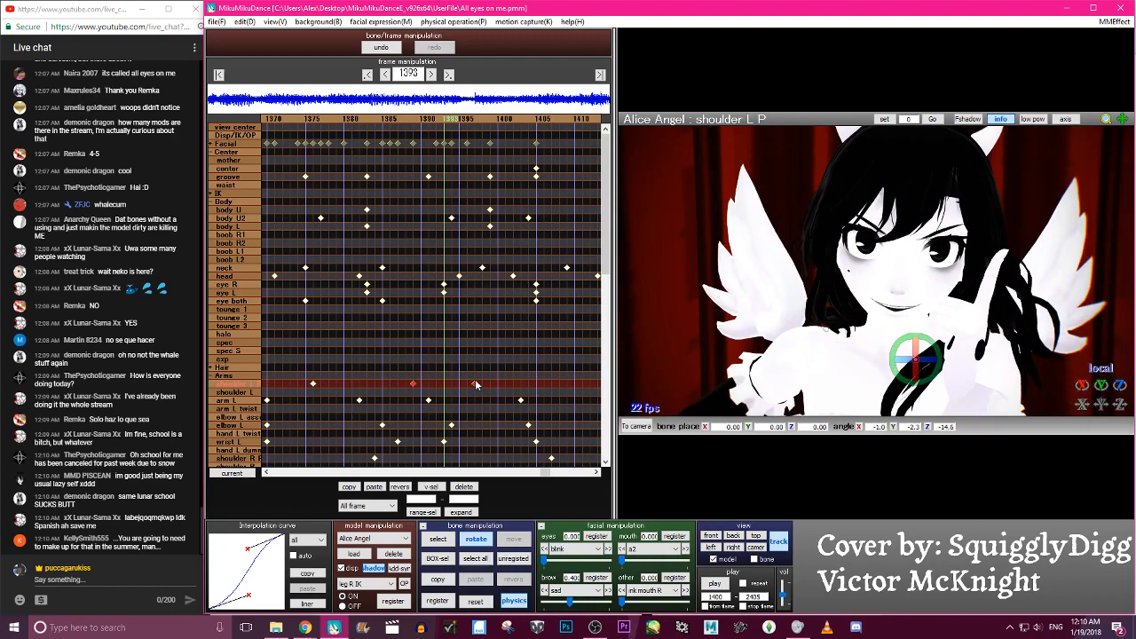
pyautogui.moveTo(486, 388); pyautogui.dragTo(492, 389)
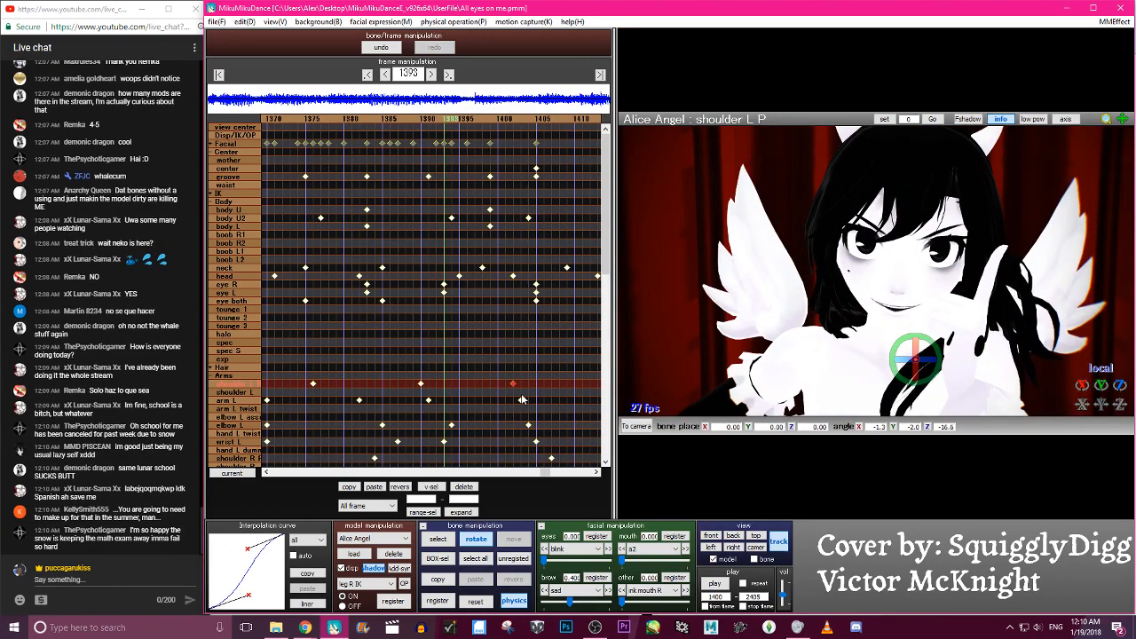
# Step back to frame 1387 and forward to frame 1401 to check the retimed shoulder motion
pyautogui.press('Left')
pyautogui.press('Left')
pyautogui.press('Left')
pyautogui.press('Left')
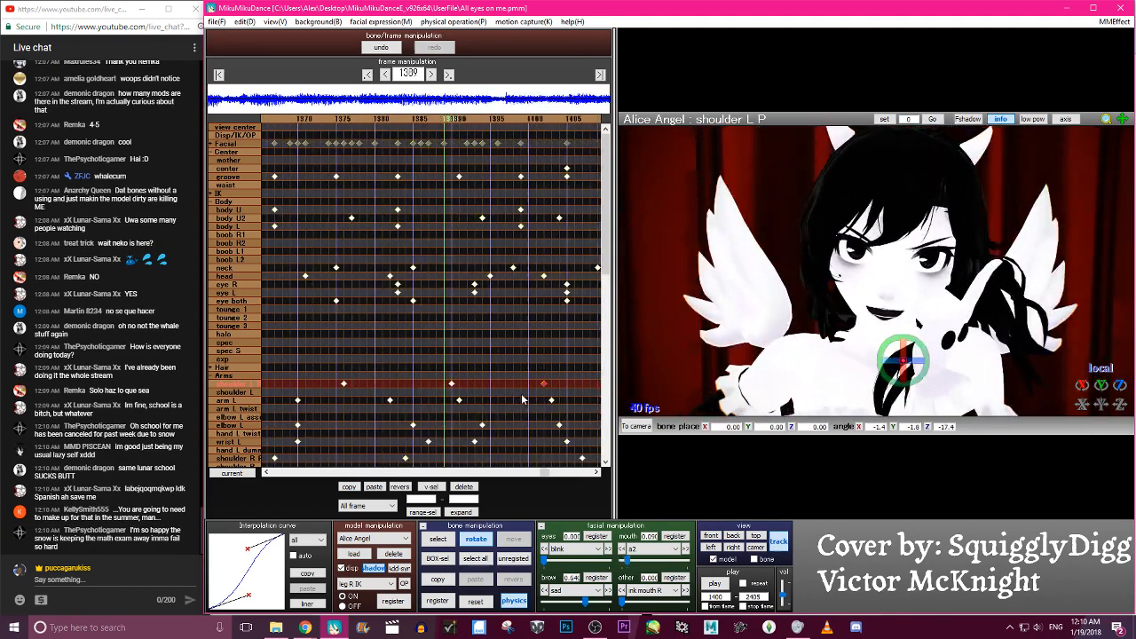
pyautogui.press('Left')
pyautogui.press('Left')
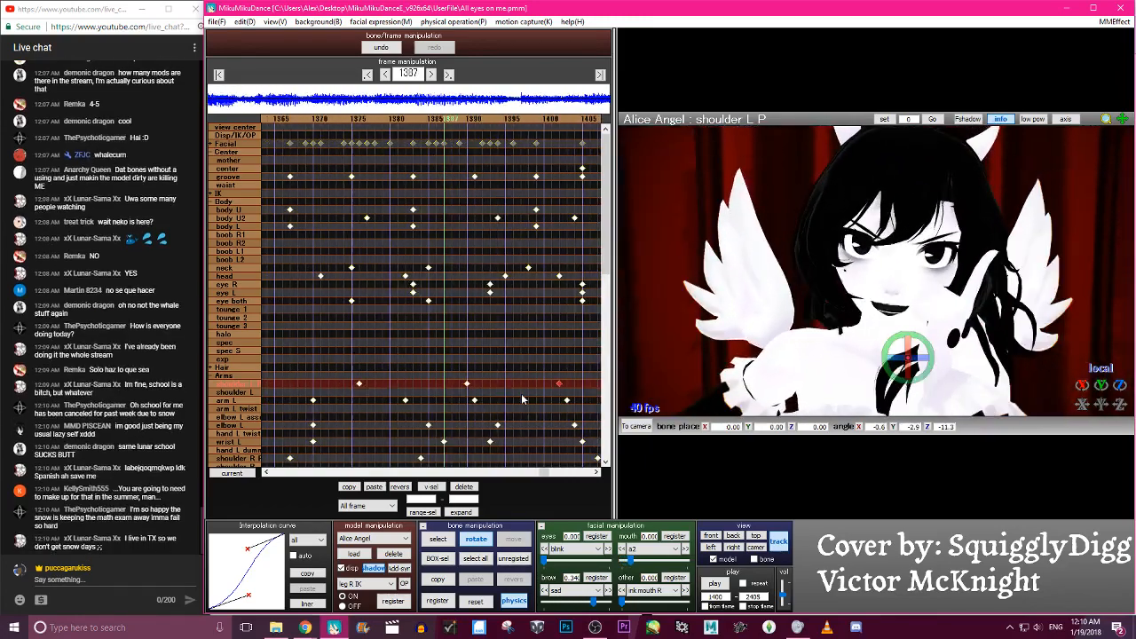
pyautogui.press('Right')
pyautogui.press('Right')
pyautogui.press('Right')
pyautogui.press('Right')
pyautogui.press('Right')
pyautogui.press('Right')
pyautogui.press('Right')
pyautogui.press('Right')
pyautogui.press('Right')
pyautogui.press('Right')
pyautogui.press('Right')
pyautogui.press('Right')
pyautogui.press('Right')
pyautogui.press('Right')
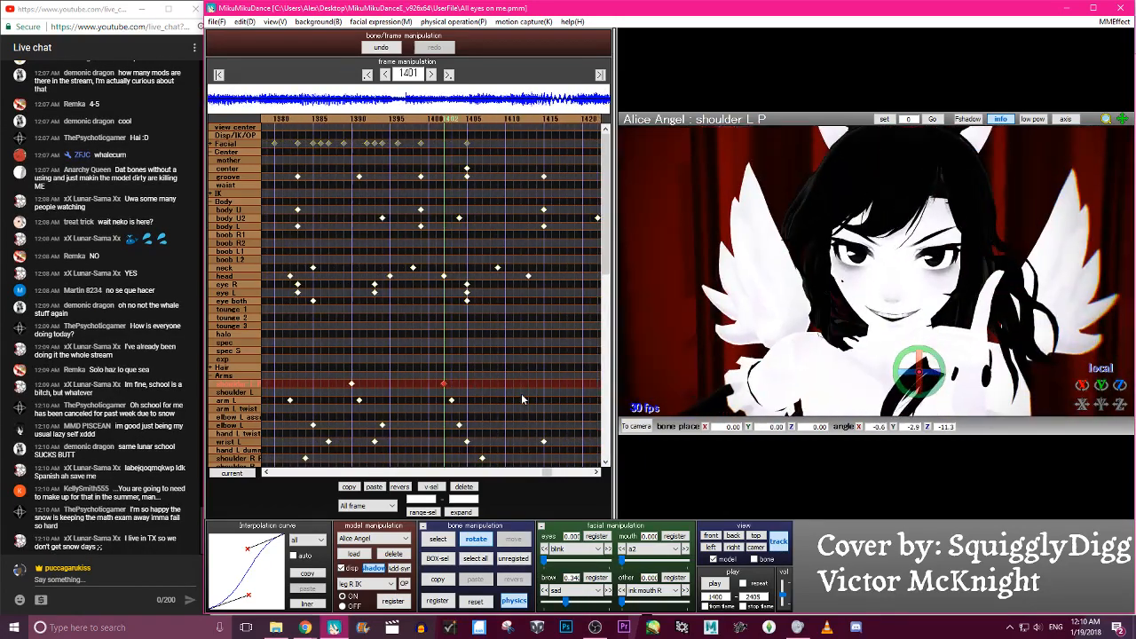
# Move the shoulder L P keyframe at frame 1402 to frame 1409
pyautogui.press('Left')
pyautogui.press('Left')
pyautogui.press('Left')
pyautogui.press('Left')
pyautogui.press('Left')
pyautogui.press('Left')
pyautogui.press('Left')
pyautogui.press('Left')
pyautogui.press('Left')
pyautogui.press('Left')
pyautogui.press('Left')
pyautogui.press('Left')
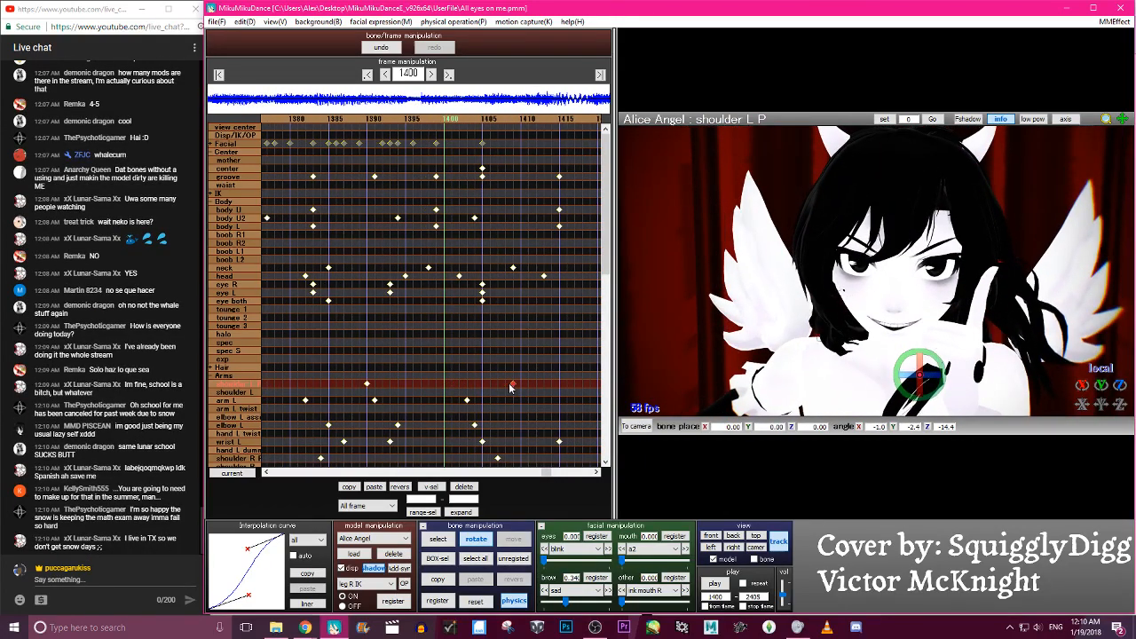
# Step through the frames up to 1405 to examine the shoulder motion with the delayed keyframe
pyautogui.press('Right')
pyautogui.press('Right')
pyautogui.press('Right')
pyautogui.press('Right')
pyautogui.press('Right')
pyautogui.press('Right')
pyautogui.press('Right')
pyautogui.press('Right')
pyautogui.press('Right')
pyautogui.press('Right')
pyautogui.press('Right')
pyautogui.press('Right')
pyautogui.press('Right')
pyautogui.press('Right')
pyautogui.press('Right')
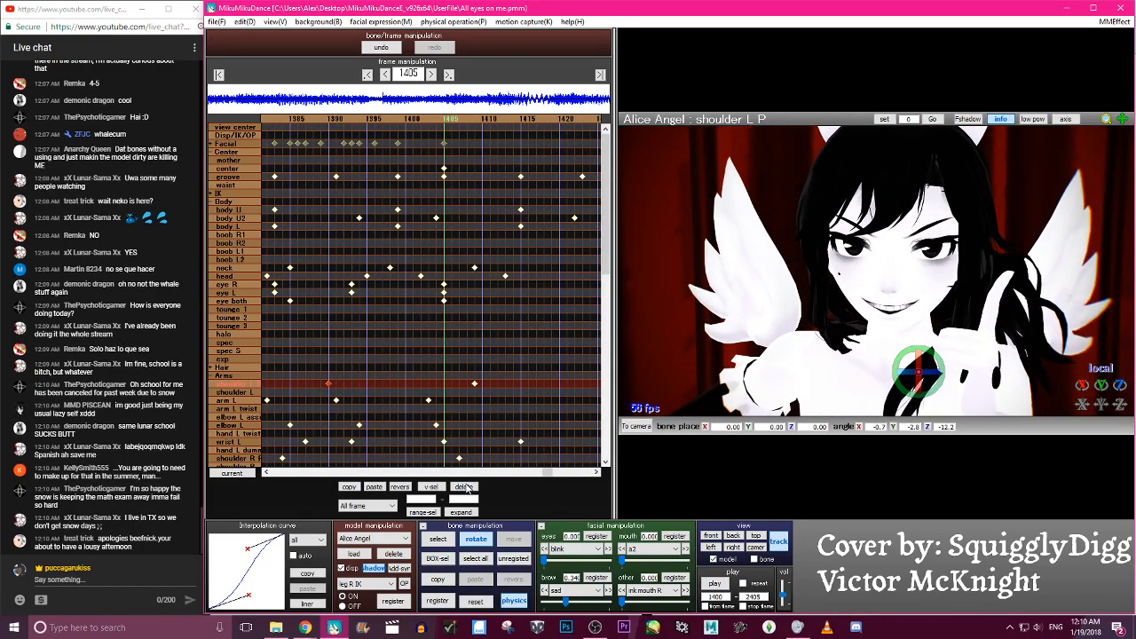
# Delete the shoulder L P keyframes at frames 1390 and 1409 and return to frame 1376
pyautogui.click(472, 384)
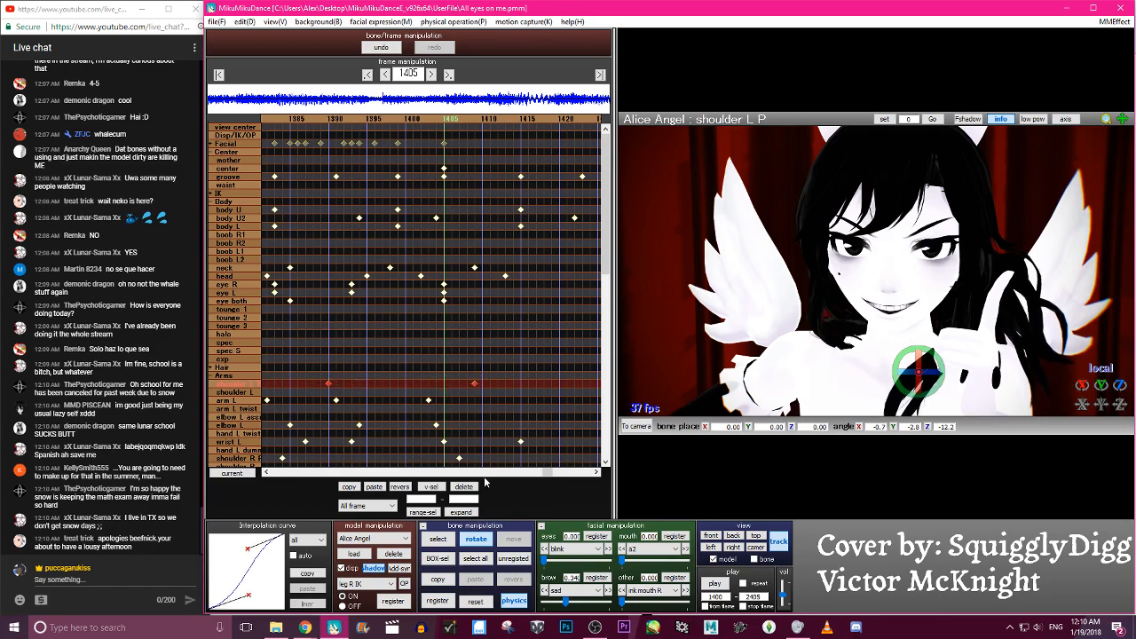
pyautogui.press('Left')
pyautogui.press('Left')
pyautogui.press('Left')
pyautogui.press('Left')
pyautogui.press('Left')
pyautogui.press('Left')
pyautogui.press('Left')
pyautogui.press('Left')
pyautogui.press('Left')
pyautogui.press('Left')
pyautogui.press('Left')
pyautogui.press('Left')
pyautogui.press('Left')
pyautogui.press('Left')
pyautogui.press('Left')
pyautogui.press('Left')
pyautogui.press('Left')
pyautogui.press('Left')
pyautogui.press('Left')
pyautogui.press('Left')
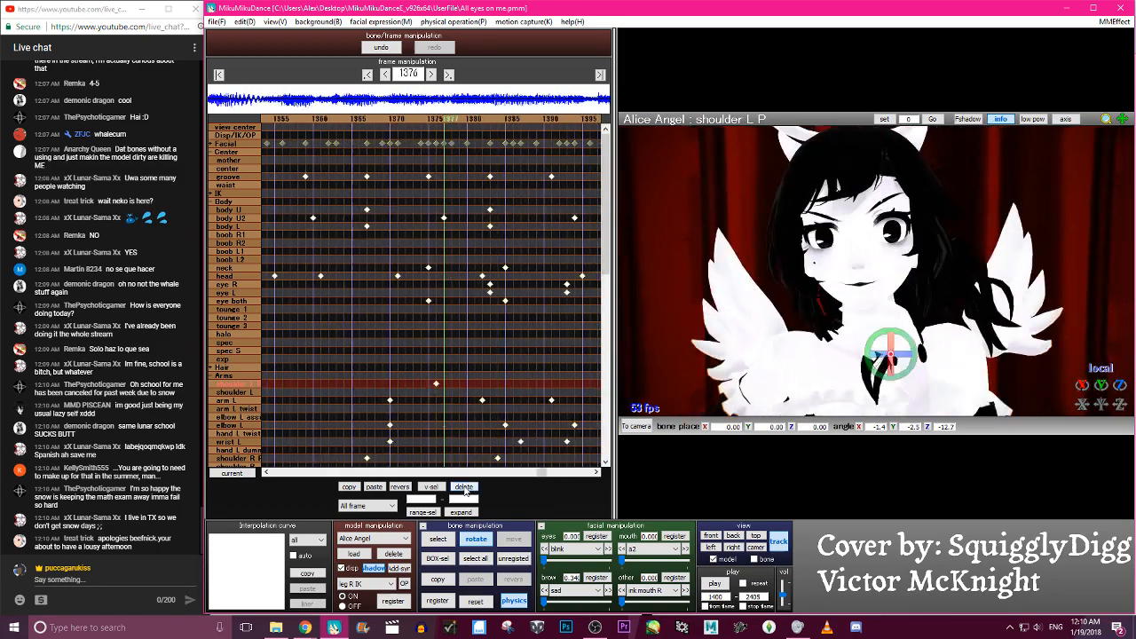
# Step through frames 1376 to 1399 to examine the left-arm motion without the extra shoulder keyframes
pyautogui.press('Right')
pyautogui.press('Right')
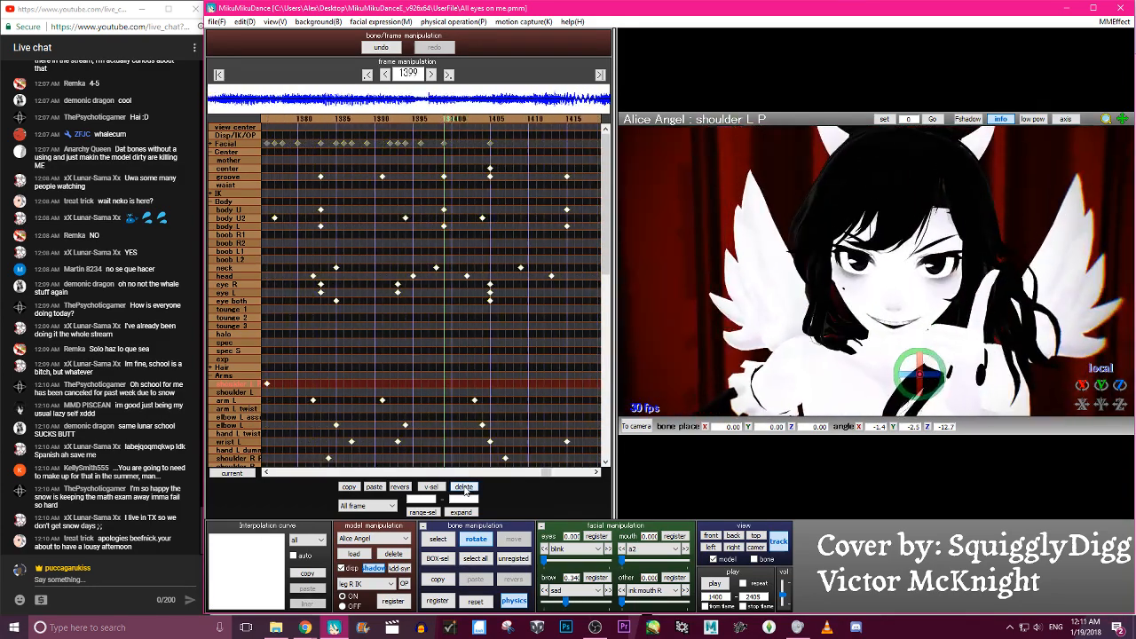
pyautogui.press('Right')
pyautogui.press('Right')
pyautogui.press('Right')
pyautogui.press('Right')
pyautogui.press('Right')
pyautogui.press('Right')
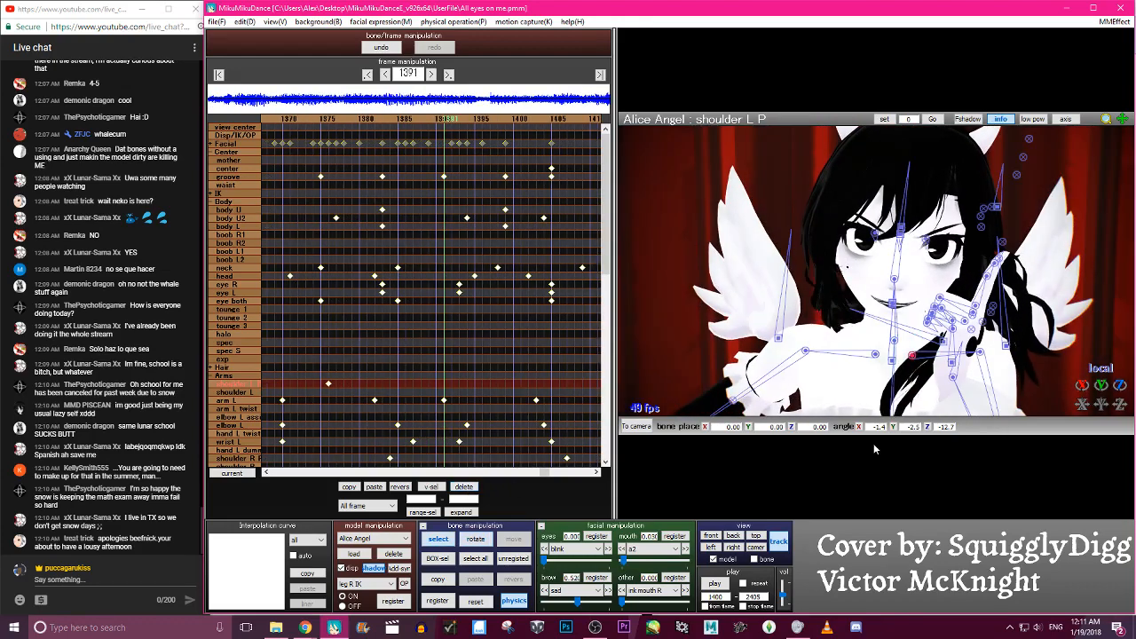
# Delete the wrist L keyframe at frame 1393 and the elbow L keyframe at frame 1394
pyautogui.click(954, 378)
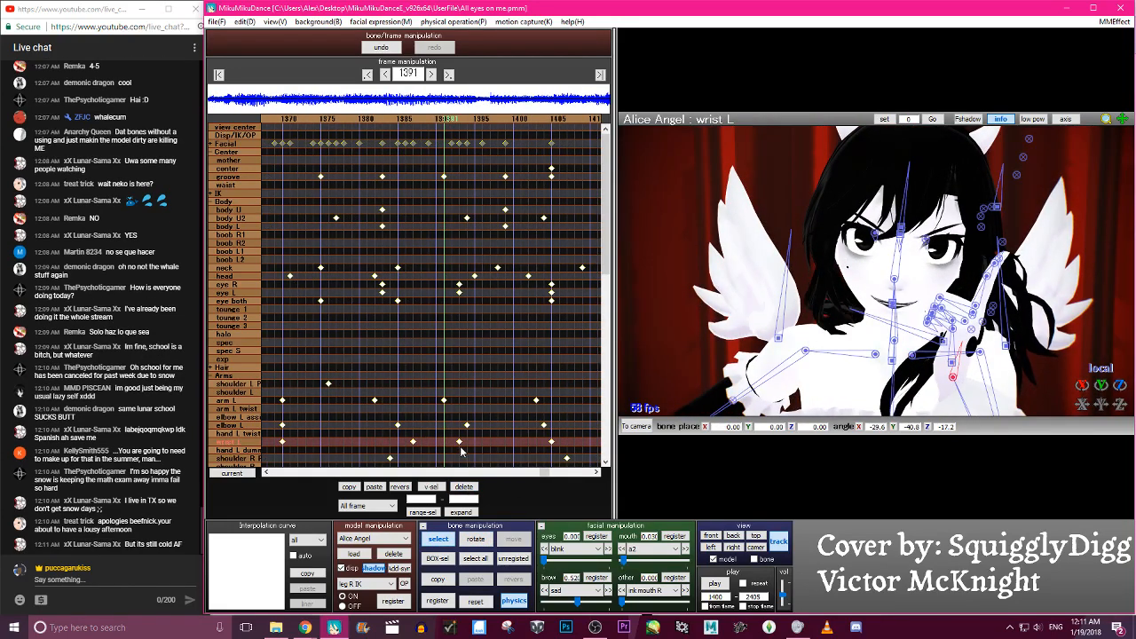
pyautogui.press('Right')
pyautogui.press('Right')
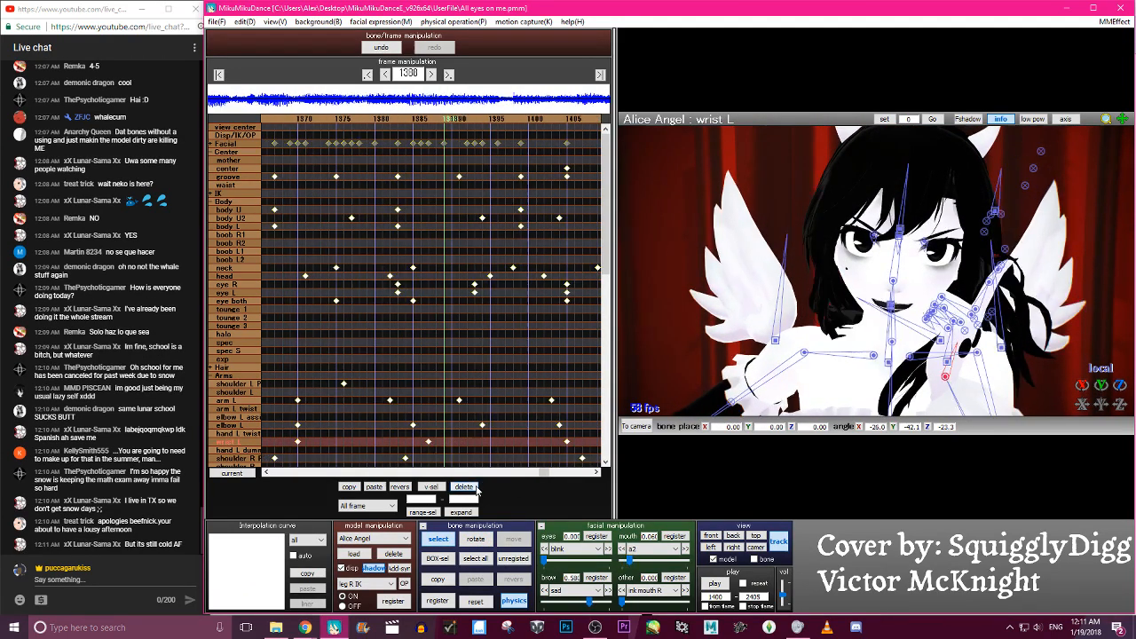
pyautogui.press('Left')
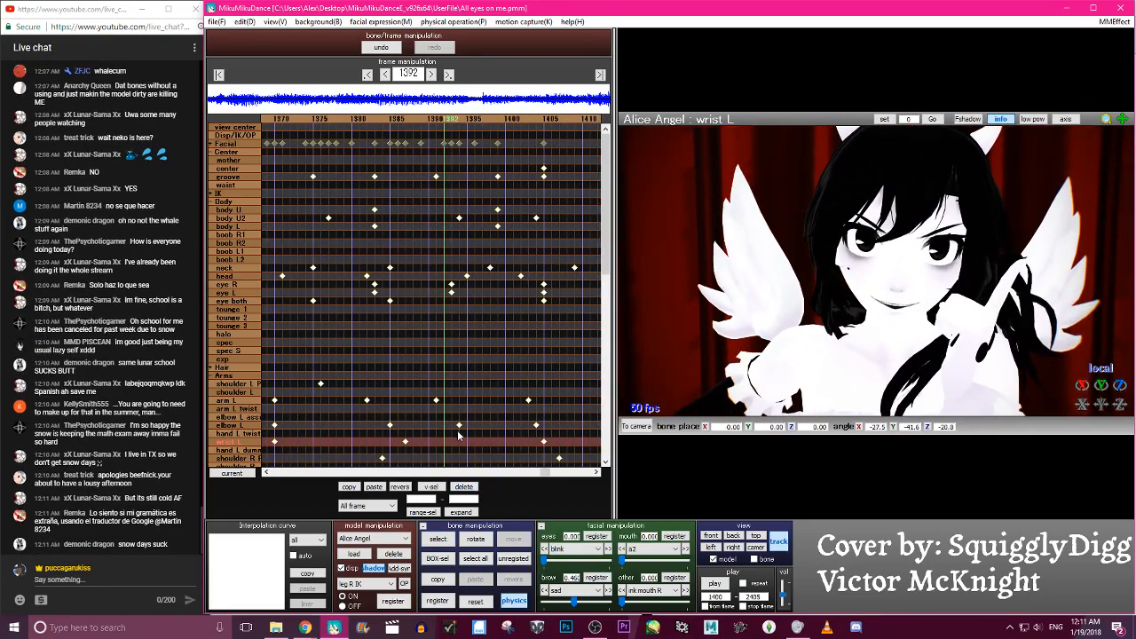
pyautogui.press('Left')
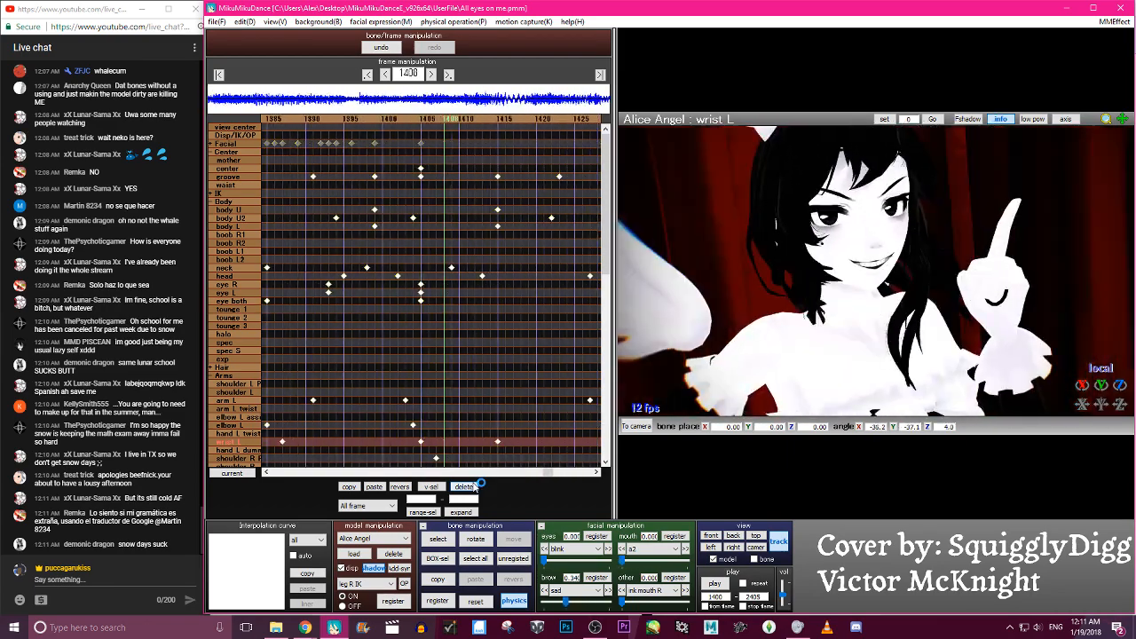
# Step through the frames between 1375 and 1410 to check the simplified elbow and wrist motion
pyautogui.press('Left')
pyautogui.press('Left')
pyautogui.press('Left')
pyautogui.press('Left')
pyautogui.press('Left')
pyautogui.press('Left')
pyautogui.press('Left')
pyautogui.press('Left')
pyautogui.press('Left')
pyautogui.press('Left')
pyautogui.press('Left')
pyautogui.press('Left')
pyautogui.press('Left')
pyautogui.press('Left')
pyautogui.press('Left')
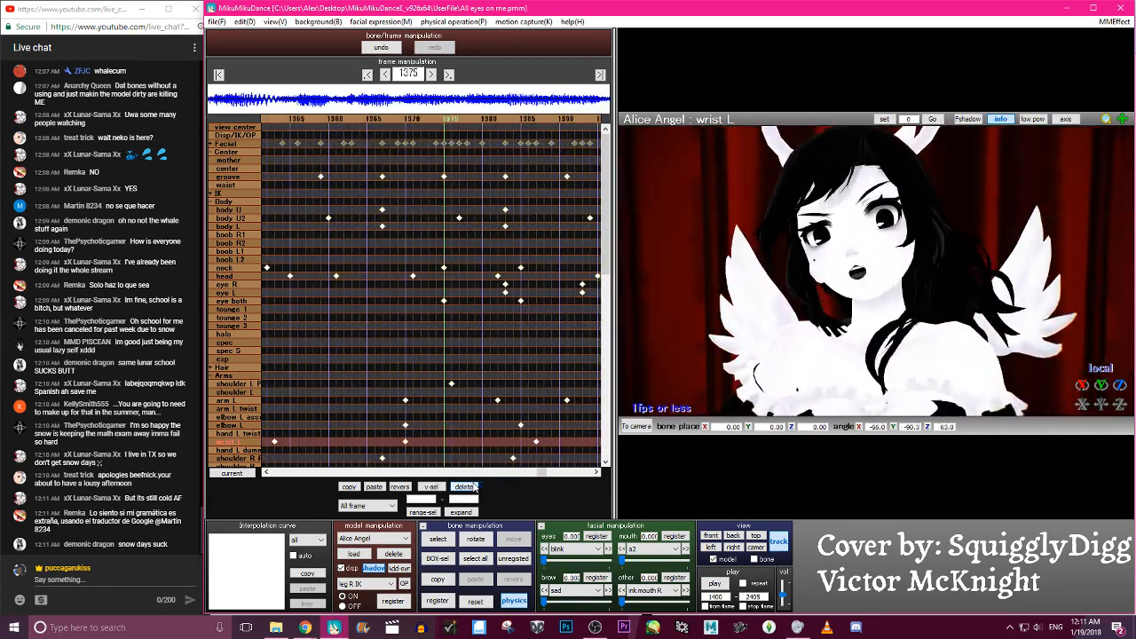
pyautogui.press('Left')
pyautogui.press('Left')
pyautogui.press('Left')
pyautogui.press('Left')
pyautogui.press('Left')
pyautogui.press('Left')
pyautogui.press('Left')
pyautogui.press('Left')
pyautogui.press('Left')
pyautogui.press('Left')
pyautogui.press('Left')
pyautogui.press('Left')
pyautogui.press('Left')
pyautogui.press('Left')
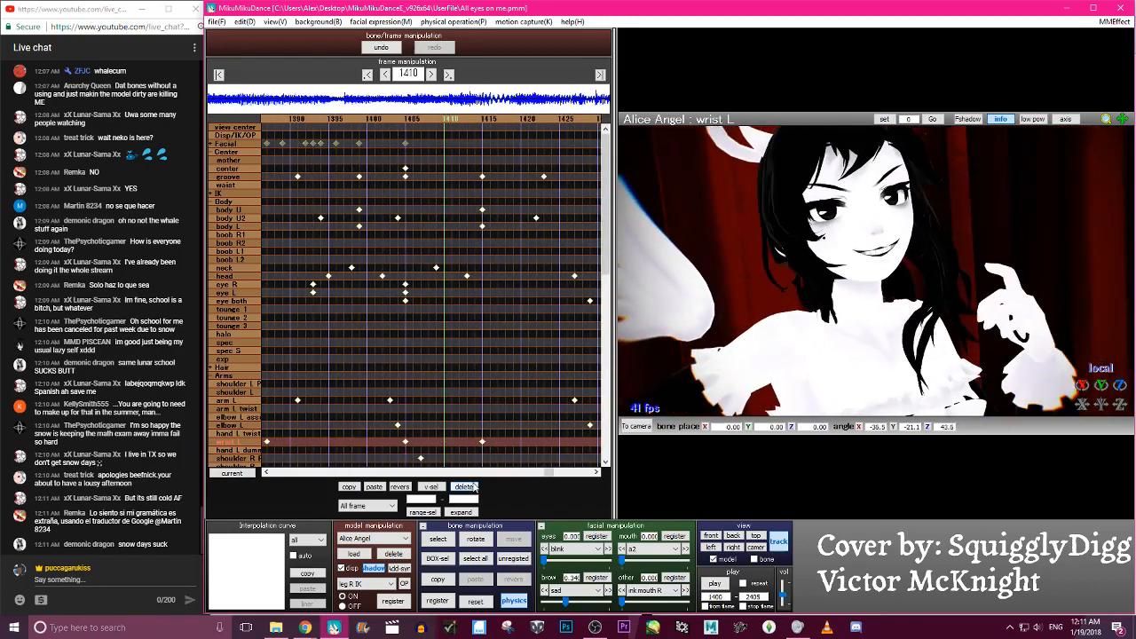
# Register a keyframe for the shoulder L P bone at frame 1414 after checking the motion from frame 1400
pyautogui.press('Right')
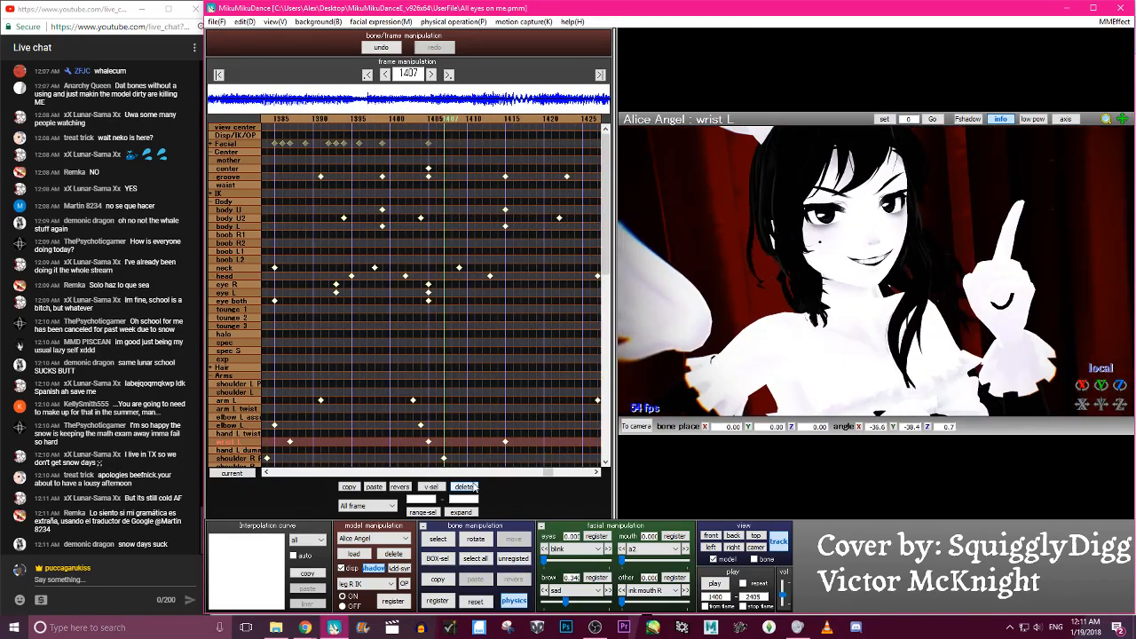
pyautogui.click(246, 385)
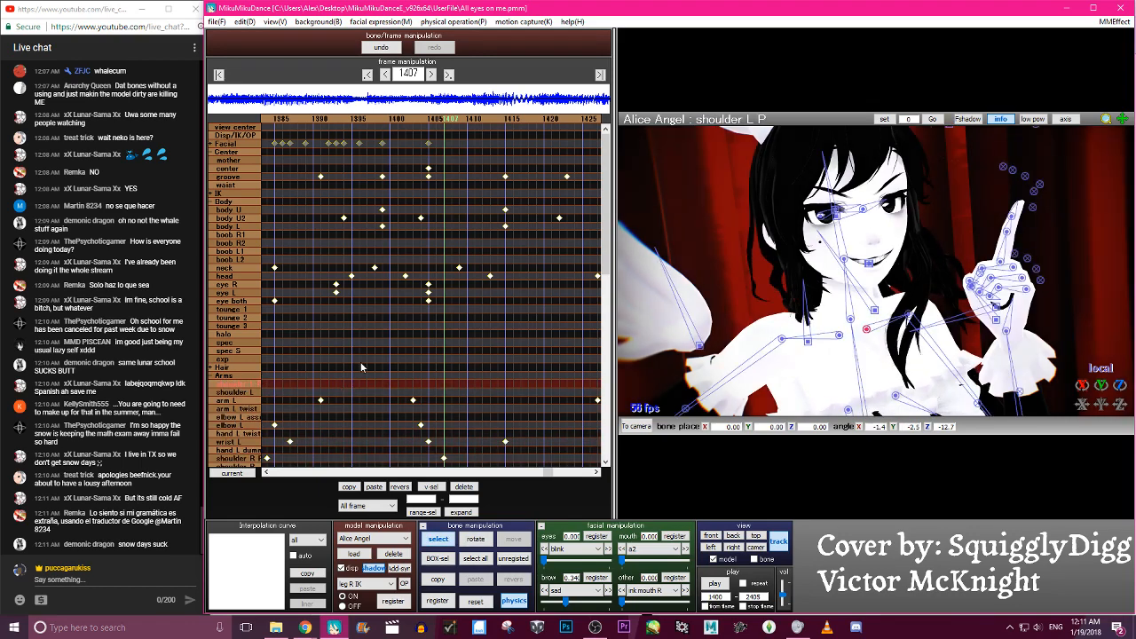
pyautogui.press('Left')
pyautogui.press('Left')
pyautogui.press('Left')
pyautogui.press('Left')
pyautogui.press('Left')
pyautogui.press('Left')
pyautogui.press('Left')
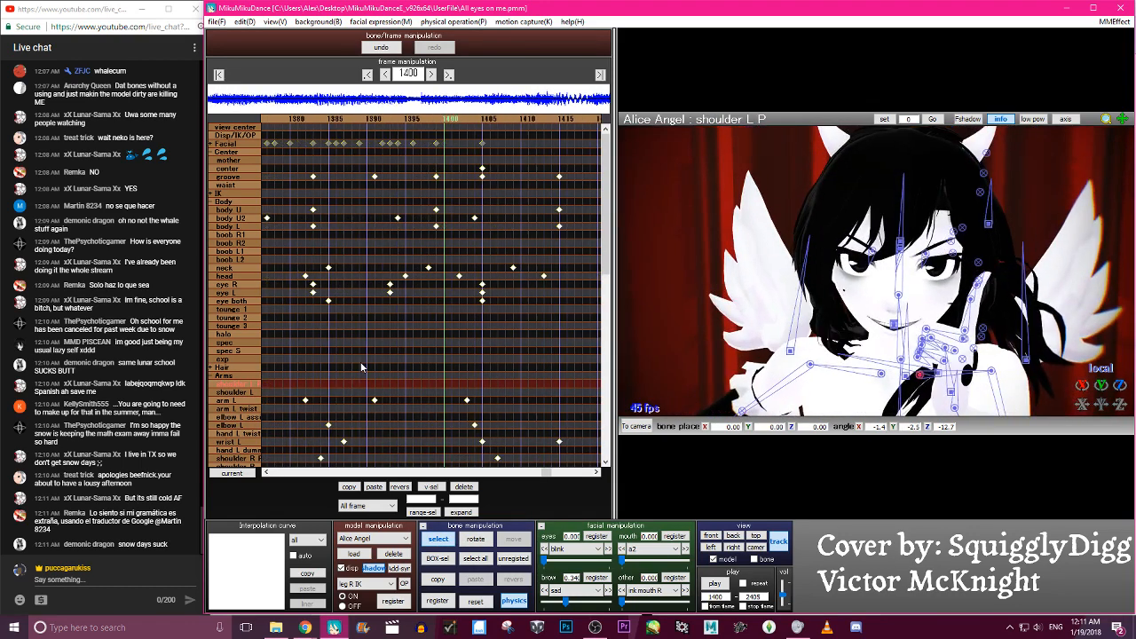
pyautogui.press('Right')
pyautogui.press('Right')
pyautogui.press('Right')
pyautogui.press('Right')
pyautogui.press('Right')
pyautogui.press('Right')
pyautogui.press('Right')
pyautogui.press('Right')
pyautogui.press('Right')
pyautogui.press('Right')
pyautogui.press('Right')
pyautogui.press('Right')
pyautogui.press('Right')
pyautogui.press('Right')
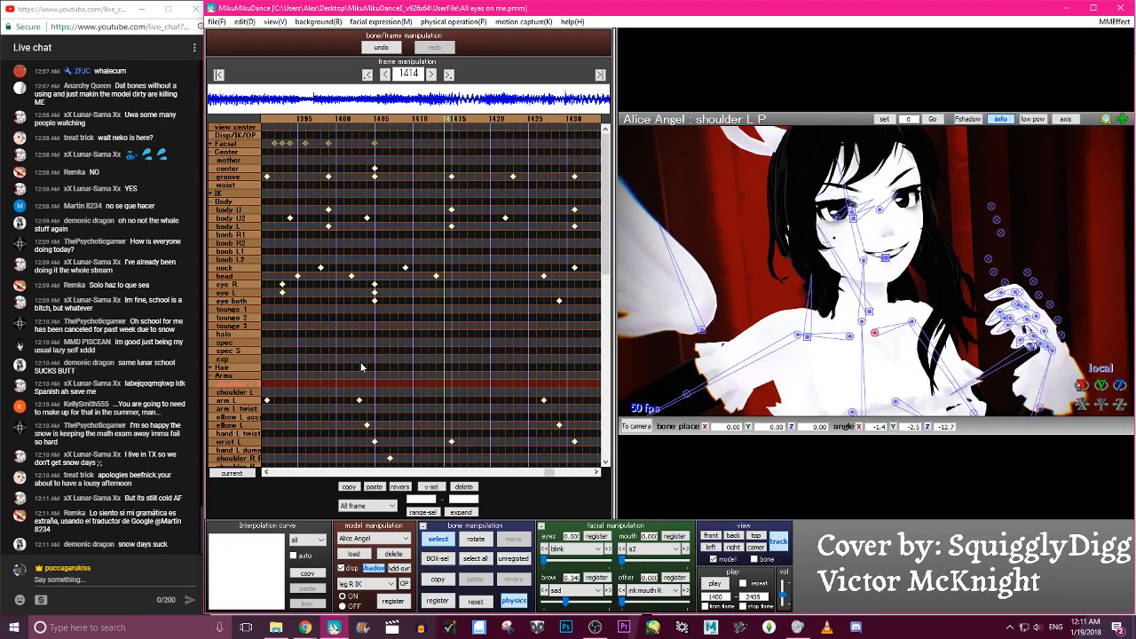
# Reset the shoulder L P bone at frame 1446, rotate it into a new pose and register the keyframe
pyautogui.press('Right')
pyautogui.press('Right')
pyautogui.press('Right')
pyautogui.press('Right')
pyautogui.press('Right')
pyautogui.press('Right')
pyautogui.press('Right')
pyautogui.press('Right')
pyautogui.press('Right')
pyautogui.press('Right')
pyautogui.press('Right')
pyautogui.press('Right')
pyautogui.press('Right')
pyautogui.press('Right')
pyautogui.press('Right')
pyautogui.press('Right')
pyautogui.press('Right')
pyautogui.press('Right')
pyautogui.press('Right')
pyautogui.press('Right')
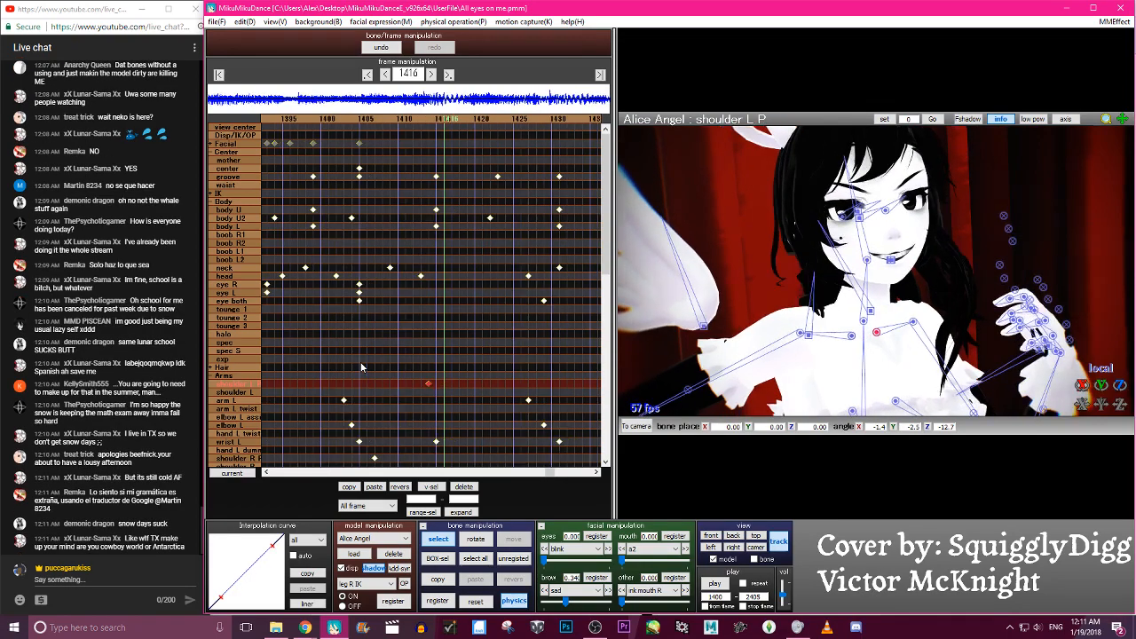
pyautogui.press('Right')
pyautogui.press('Right')
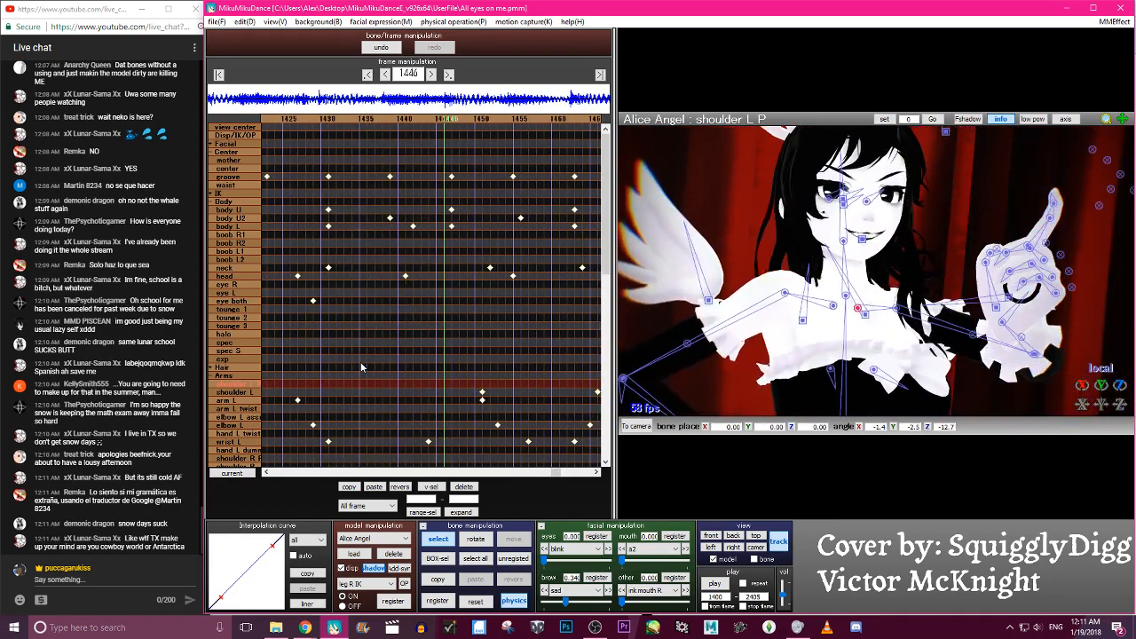
pyautogui.press('x')
pyautogui.click(477, 602)
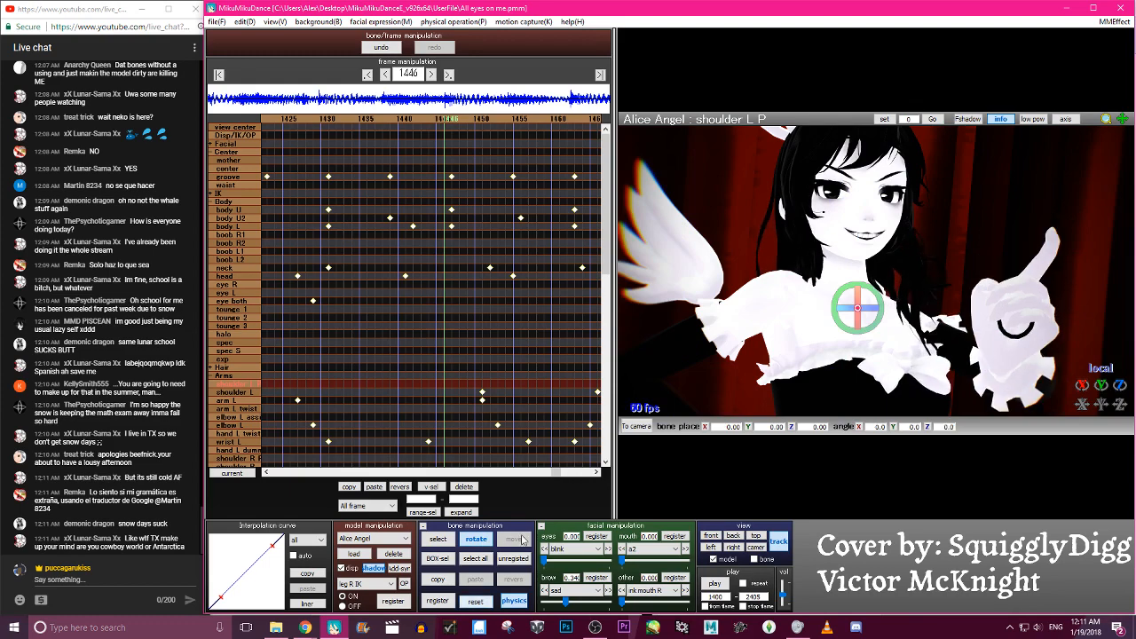
pyautogui.moveTo(841, 298); pyautogui.dragTo(762, 301, button='right')
pyautogui.moveTo(765, 330); pyautogui.dragTo(767, 301)
# Review the shoulder motion from frame 1431 to 1460 and ease the interpolation curve of the shoulder L P keyframe at frame 1446
pyautogui.press('Right')
pyautogui.press('Right')
pyautogui.press('Right')
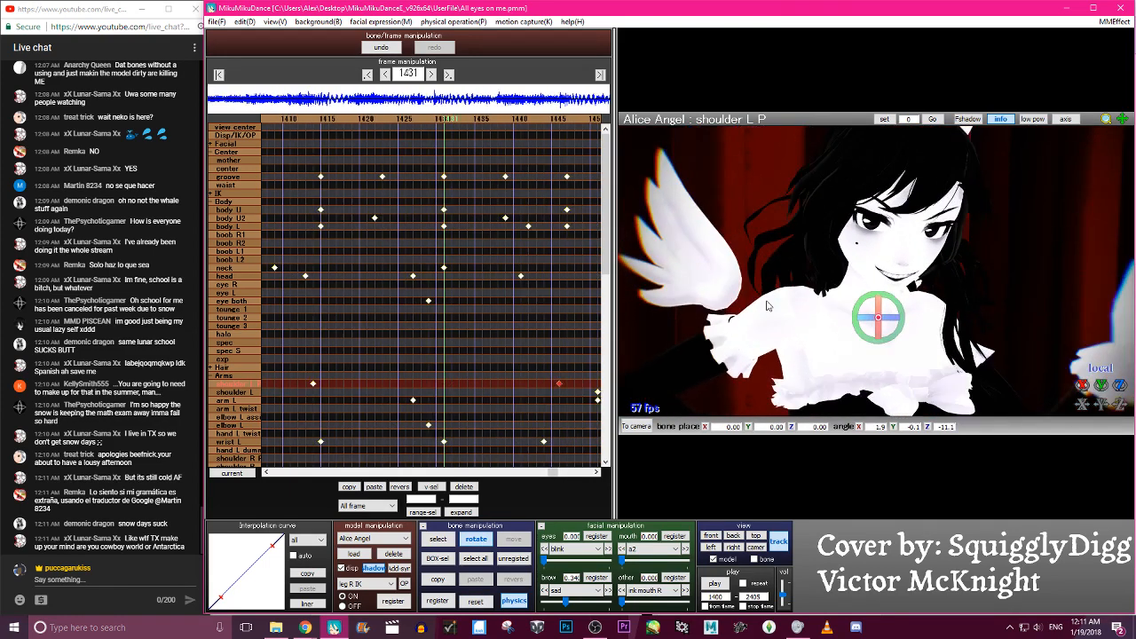
pyautogui.press('Right')
pyautogui.press('Right')
pyautogui.press('Right')
pyautogui.press('Right')
pyautogui.press('Right')
pyautogui.press('Right')
pyautogui.press('Right')
pyautogui.press('Right')
pyautogui.press('Right')
pyautogui.press('Right')
pyautogui.press('Right')
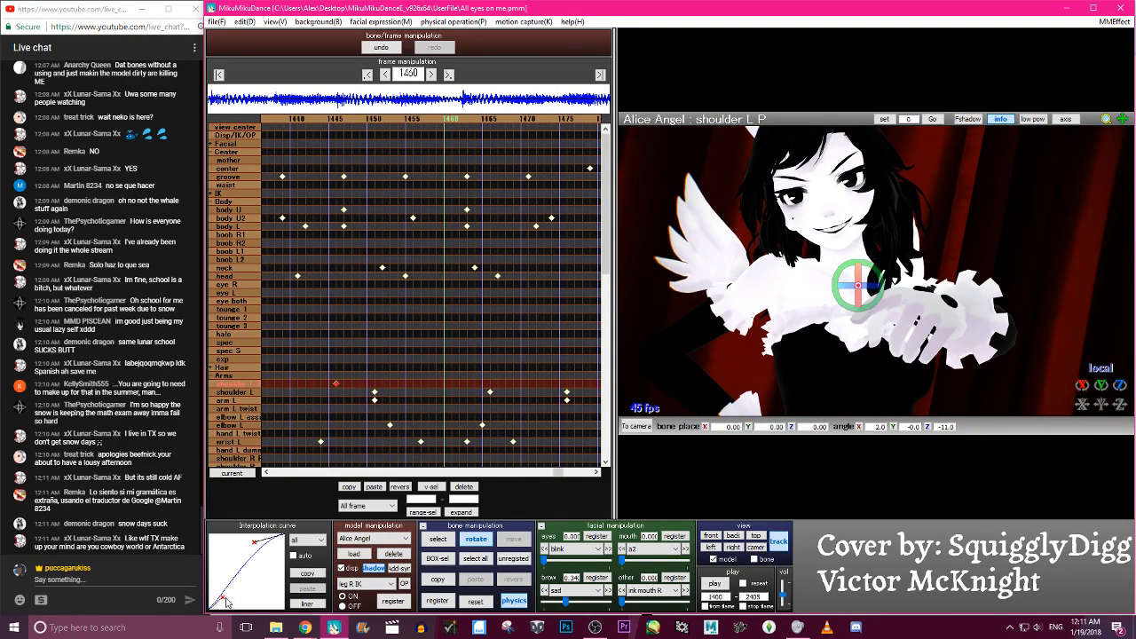
# Advance to frame 1477, reset the shoulder L P bone's rotation to zero and register a keyframe there
pyautogui.press('Right')
pyautogui.press('Right')
pyautogui.press('Right')
pyautogui.press('Right')
pyautogui.press('Right')
pyautogui.press('Right')
pyautogui.press('Right')
pyautogui.press('Right')
pyautogui.press('Right')
pyautogui.press('Right')
pyautogui.press('Right')
pyautogui.press('Right')
pyautogui.press('Right')
pyautogui.press('Right')
pyautogui.press('Right')
pyautogui.press('Right')
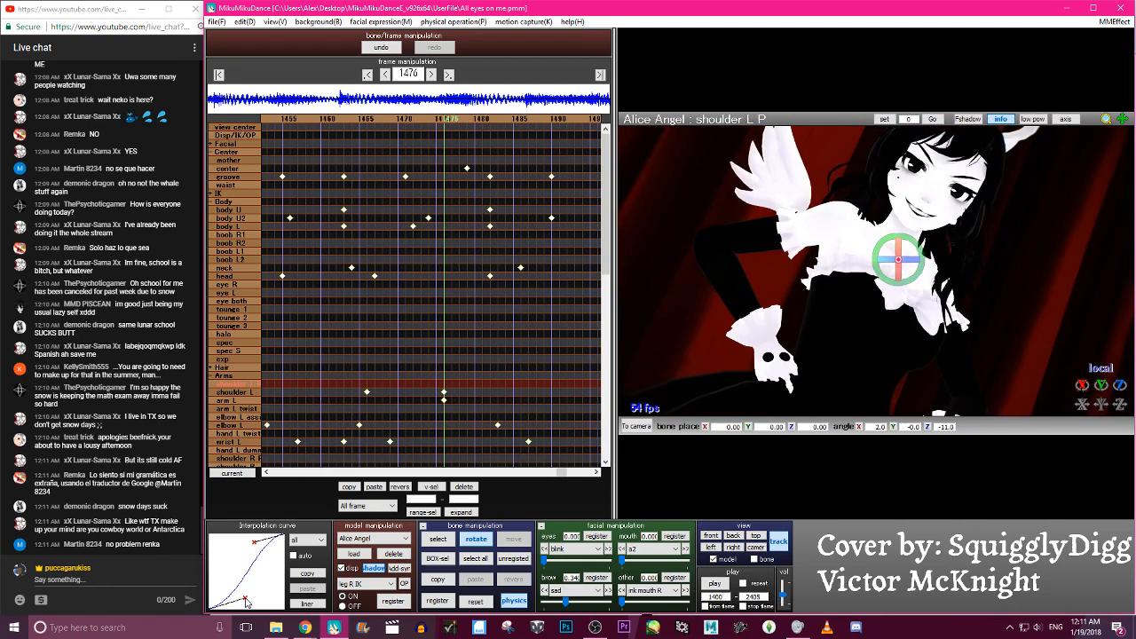
pyautogui.press('Right')
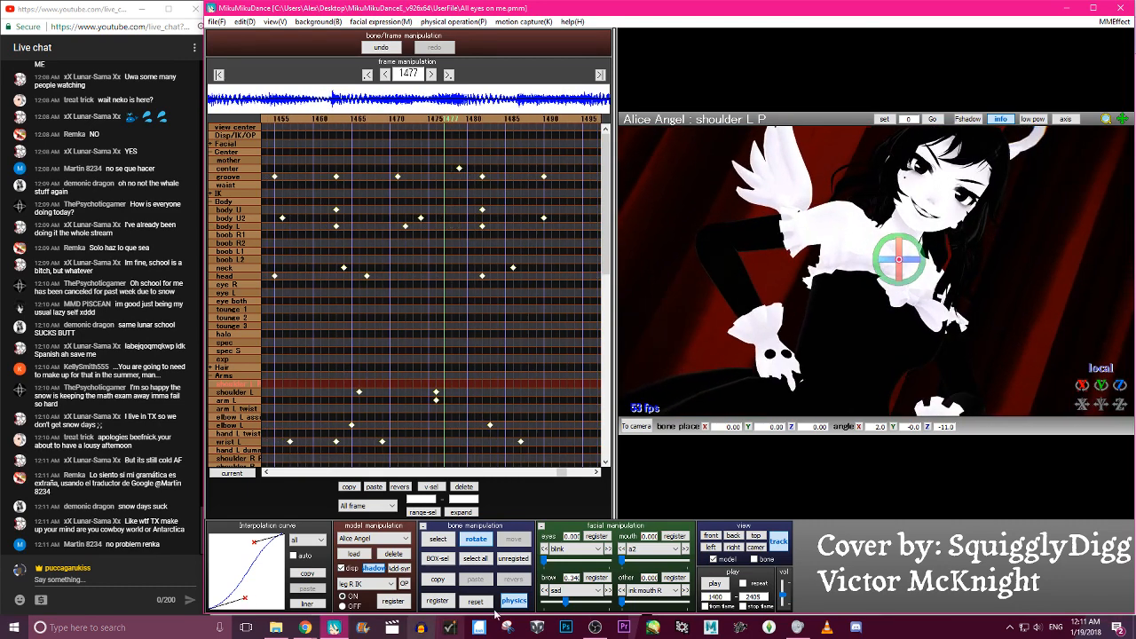
pyautogui.click(476, 602)
# Rotate the shoulder L P bone at frame 1487 and register the new pose as a keyframe
pyautogui.press('Right')
pyautogui.press('Right')
pyautogui.press('Right')
pyautogui.press('Right')
pyautogui.press('Right')
pyautogui.press('Right')
pyautogui.press('Right')
pyautogui.press('Right')
pyautogui.press('Right')
pyautogui.press('Right')
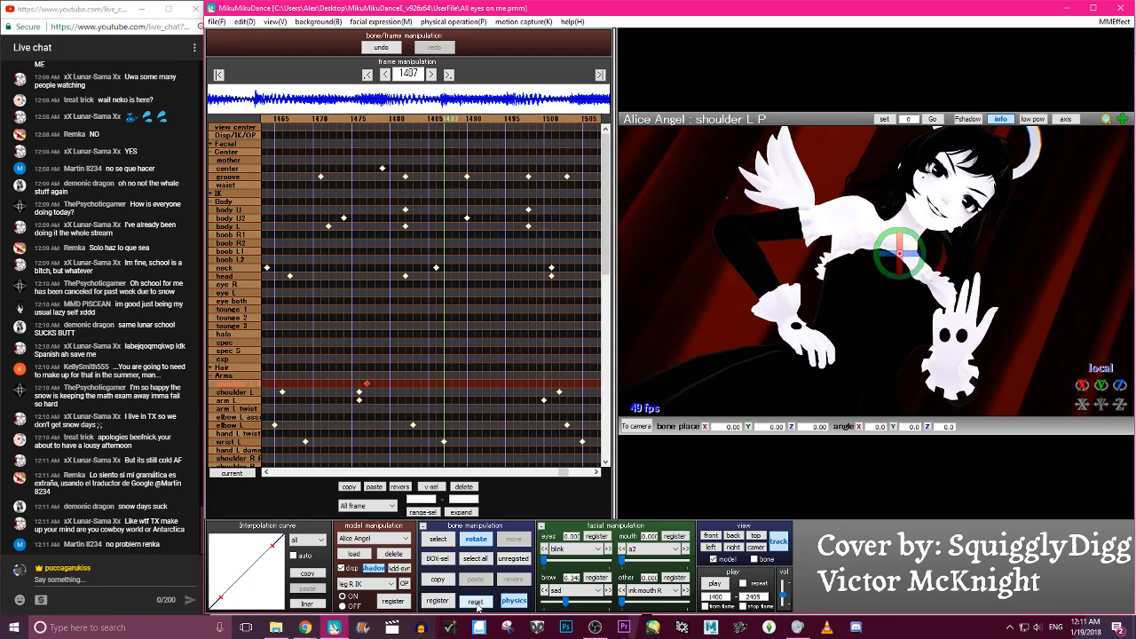
pyautogui.moveTo(958, 355); pyautogui.dragTo(878, 292, button='right')
pyautogui.scroll(5, 878, 292)
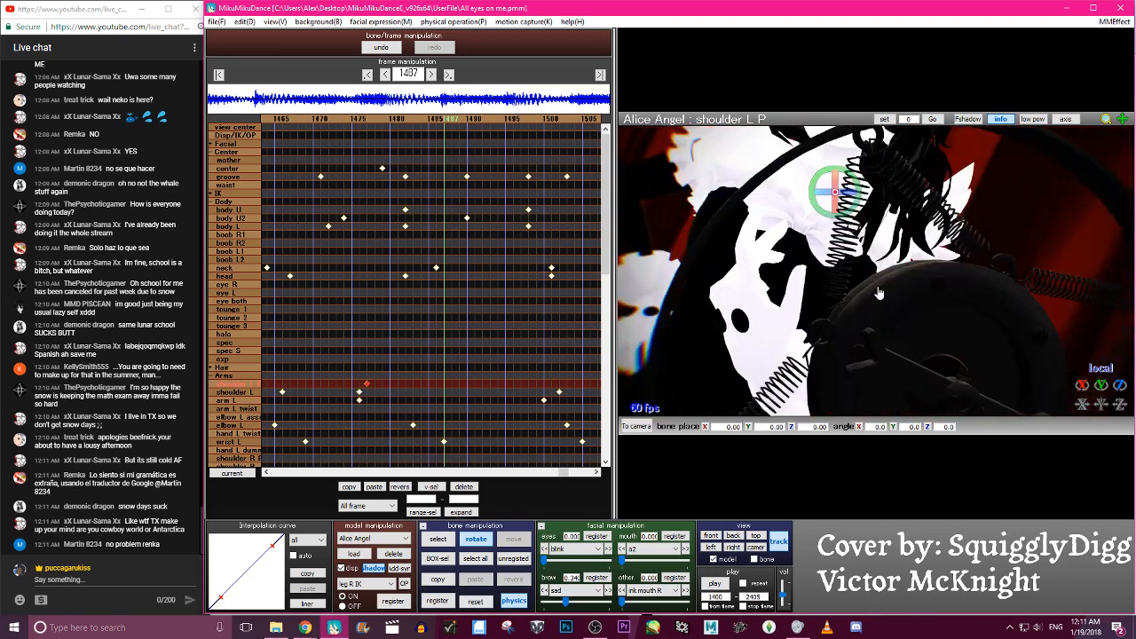
pyautogui.scroll(-2, 878, 292)
pyautogui.moveTo(870, 224); pyautogui.dragTo(870, 211)
pyautogui.press('Return')
# Step back and forth through the frames around 1487 and on to 1492 to check the left shoulder motion
pyautogui.press('Left')
pyautogui.press('Left')
pyautogui.press('Left')
pyautogui.press('Left')
pyautogui.press('Left')
pyautogui.press('Left')
pyautogui.press('Left')
pyautogui.press('Left')
pyautogui.press('Left')
pyautogui.press('Left')
pyautogui.press('Left')
pyautogui.press('Left')
pyautogui.press('Left')
pyautogui.press('Left')
pyautogui.press('Left')
pyautogui.press('Left')
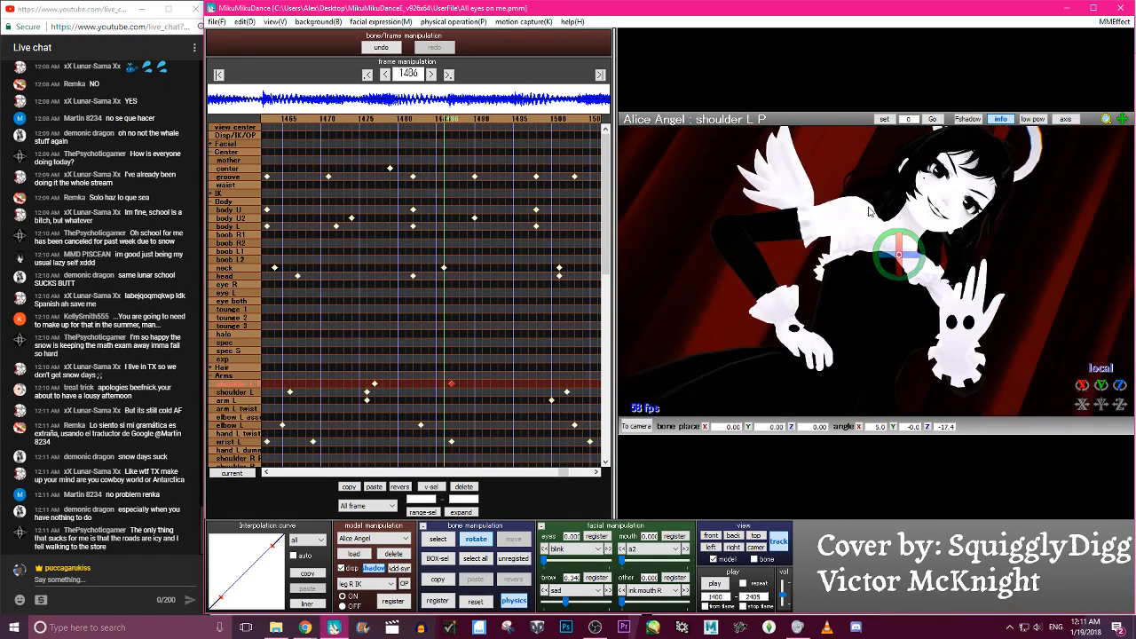
pyautogui.press('Right')
pyautogui.press('Right')
pyautogui.press('Right')
pyautogui.press('Right')
pyautogui.press('Right')
pyautogui.press('Right')
pyautogui.press('Right')
pyautogui.press('Right')
pyautogui.press('Right')
pyautogui.press('Right')
pyautogui.press('Right')
pyautogui.press('Right')
pyautogui.press('Right')
pyautogui.press('Right')
pyautogui.press('Right')
pyautogui.press('Right')
pyautogui.press('Right')
pyautogui.press('Right')
pyautogui.press('Right')
pyautogui.press('Right')
pyautogui.press('Right')
pyautogui.press('Right')
pyautogui.press('Right')
pyautogui.press('Right')
pyautogui.press('Right')
pyautogui.press('Right')
pyautogui.press('Right')
pyautogui.press('Right')
pyautogui.press('Right')
pyautogui.press('Right')
pyautogui.press('Right')
pyautogui.press('Right')
pyautogui.press('Right')
pyautogui.press('Right')
pyautogui.press('Right')
pyautogui.press('Right')
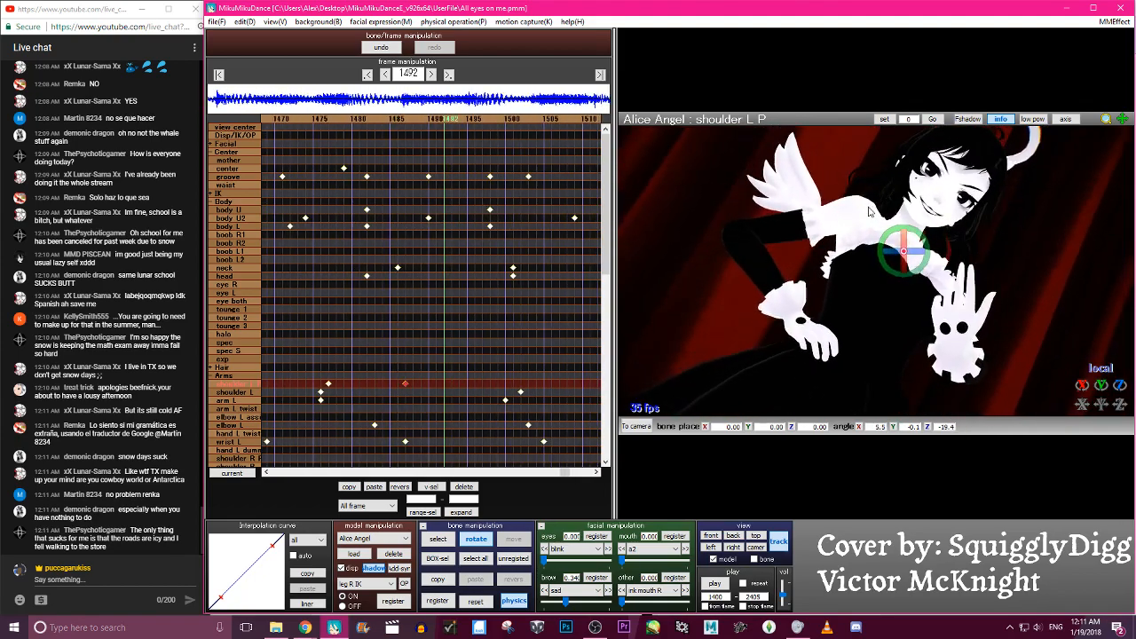
# Register a zero-rotation shoulder L P keyframe at frame 1507 and one rotated to about X 0.7, Y -1.3, Z -17.2 at frame 1524
pyautogui.click(483, 605)
pyautogui.press('Right')
pyautogui.press('Right')
pyautogui.press('Right')
pyautogui.press('Right')
pyautogui.press('Right')
pyautogui.press('Right')
pyautogui.press('Right')
pyautogui.press('Right')
pyautogui.press('Right')
pyautogui.press('Right')
pyautogui.press('Right')
pyautogui.press('Right')
pyautogui.press('Right')
pyautogui.press('Right')
pyautogui.press('Right')
pyautogui.press('Right')
pyautogui.press('Right')
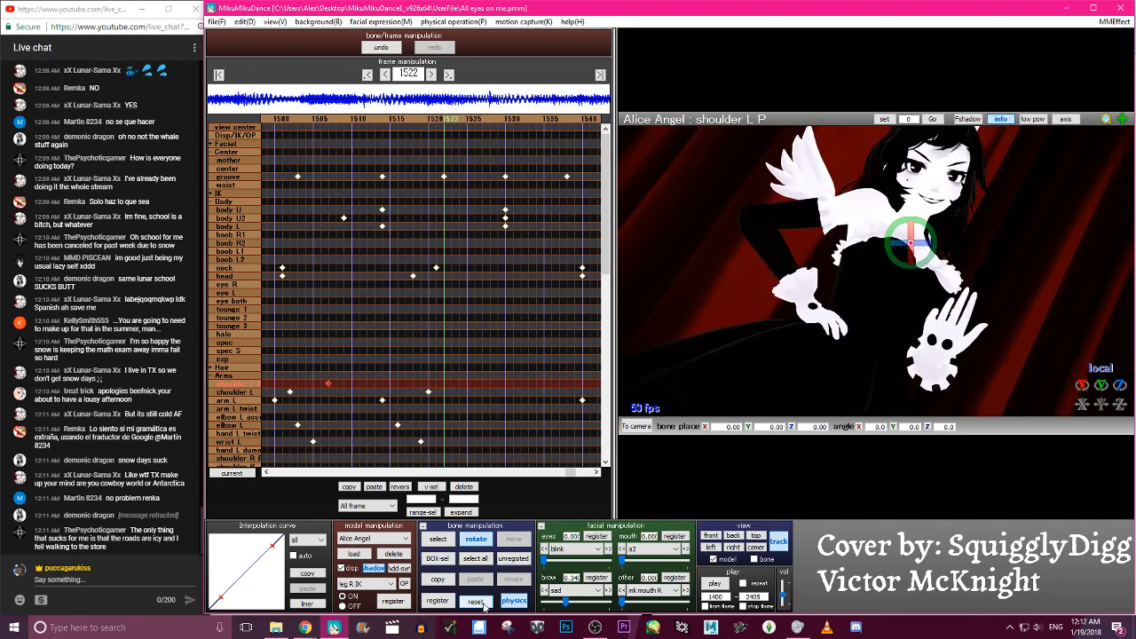
pyautogui.moveTo(824, 401); pyautogui.dragTo(890, 175, button='right')
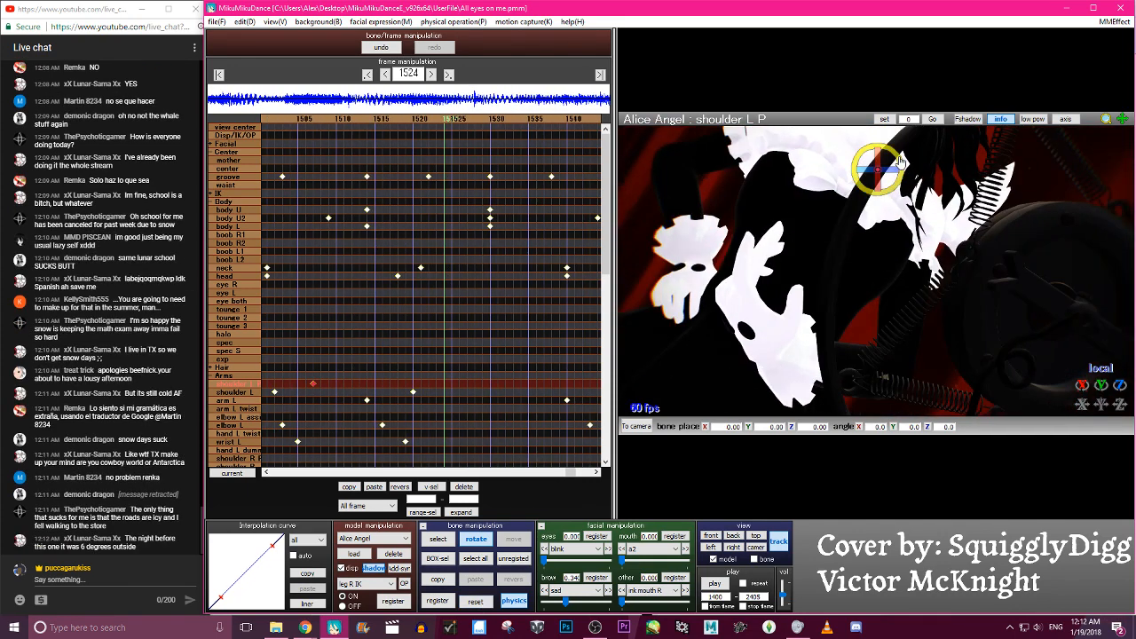
pyautogui.moveTo(900, 159); pyautogui.dragTo(898, 157)
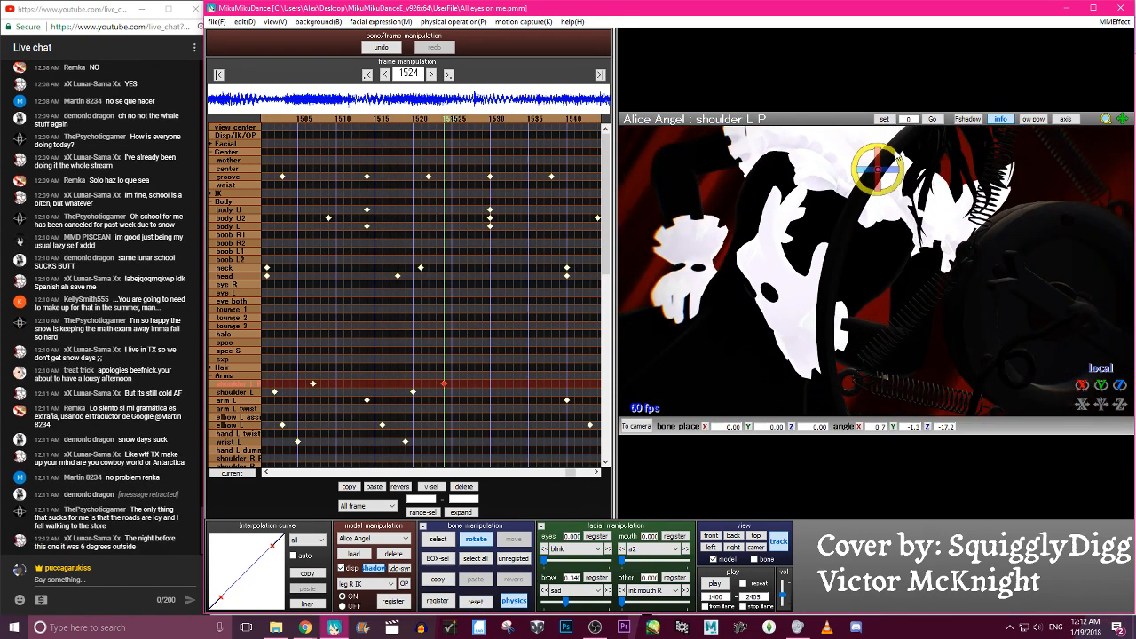
# Ease the interpolation curve of the selected shoulder L P keyframes at frames 1487 and 1507 into an S-shape, stepping back to frame 1477
pyautogui.press('Left')
pyautogui.press('Left')
pyautogui.press('Left')
pyautogui.press('Left')
pyautogui.press('Left')
pyautogui.press('Left')
pyautogui.press('Left')
pyautogui.press('Left')
pyautogui.press('Left')
pyautogui.press('Left')
pyautogui.press('Left')
pyautogui.press('Left')
pyautogui.press('Left')
pyautogui.press('Left')
pyautogui.press('Left')
pyautogui.press('Left')
pyautogui.press('Left')
pyautogui.press('Left')
pyautogui.press('Left')
pyautogui.press('Left')
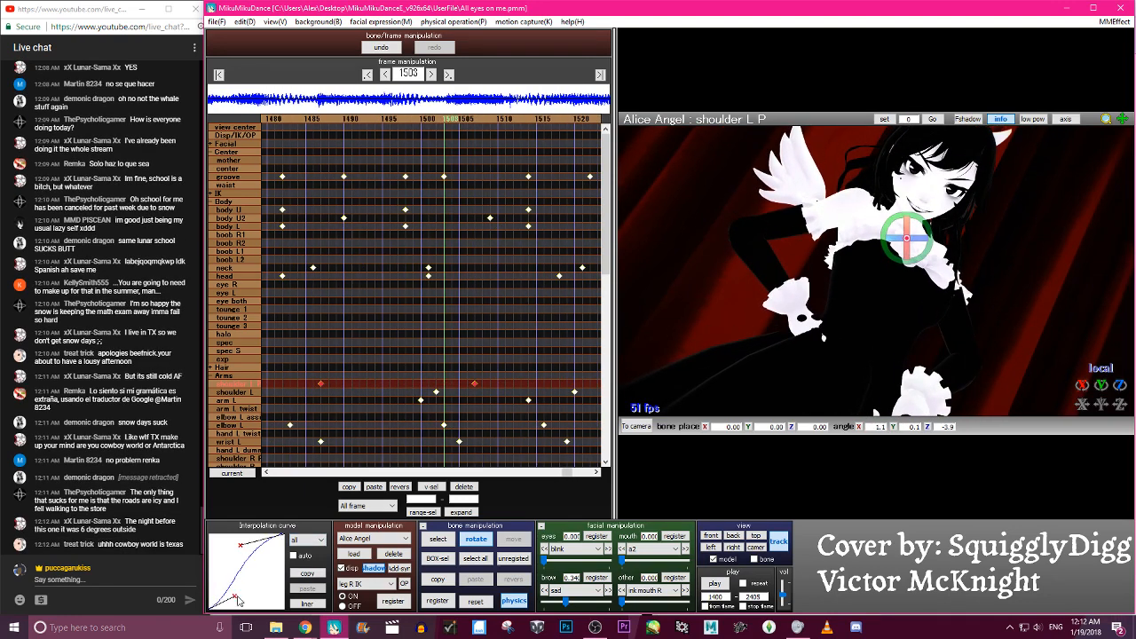
pyautogui.press('Left')
pyautogui.press('Left')
pyautogui.press('Left')
pyautogui.press('Left')
pyautogui.press('Left')
pyautogui.press('Left')
pyautogui.press('Left')
pyautogui.press('Left')
pyautogui.press('Left')
pyautogui.press('Left')
pyautogui.press('Left')
pyautogui.press('Left')
pyautogui.press('Left')
pyautogui.press('Left')
pyautogui.press('Left')
pyautogui.press('Left')
pyautogui.press('Left')
pyautogui.press('Left')
pyautogui.press('Left')
pyautogui.press('Left')
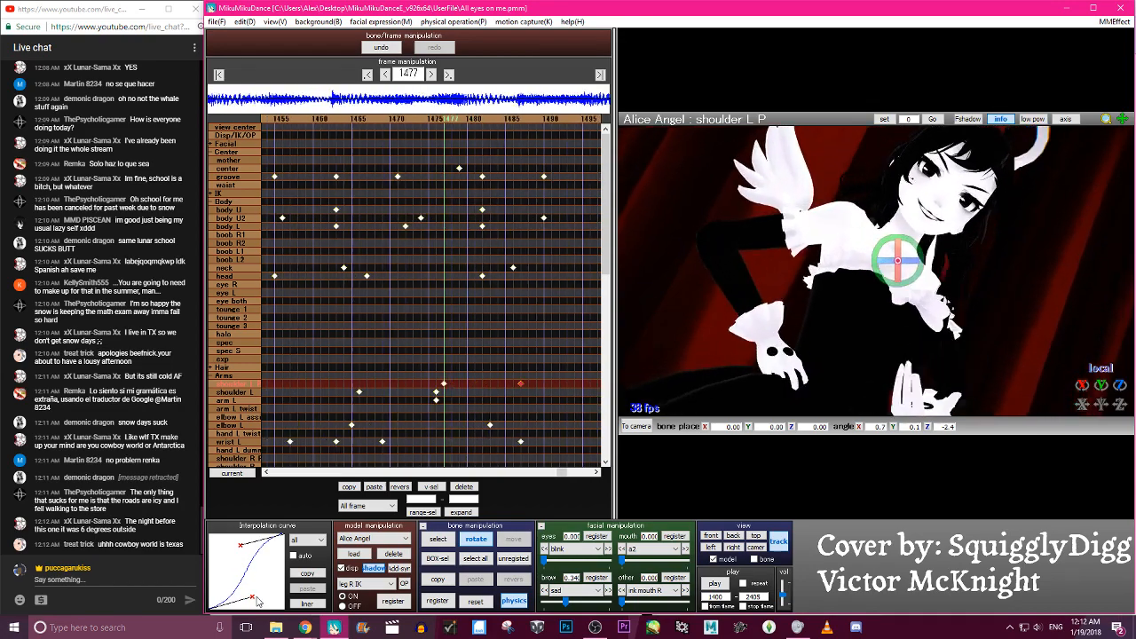
# Review the left shoulder motion by stepping back and forth through the frames from 1477 to 1541
pyautogui.press('Right')
pyautogui.press('Right')
pyautogui.press('Right')
pyautogui.press('Right')
pyautogui.press('Right')
pyautogui.press('Right')
pyautogui.press('Right')
pyautogui.press('Right')
pyautogui.press('Right')
pyautogui.press('Right')
pyautogui.press('Right')
pyautogui.press('Right')
pyautogui.press('Right')
pyautogui.press('Right')
pyautogui.press('Right')
pyautogui.press('Right')
pyautogui.press('Right')
pyautogui.press('Right')
pyautogui.press('Right')
pyautogui.press('Right')
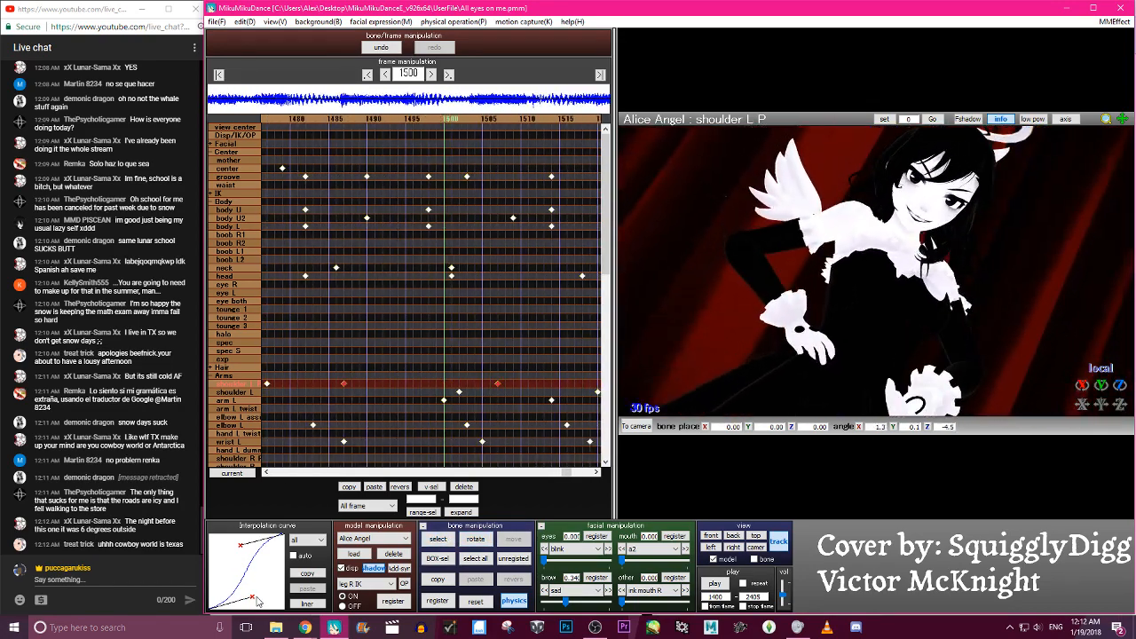
pyautogui.press('Right')
pyautogui.press('Right')
pyautogui.press('Right')
pyautogui.press('Right')
pyautogui.press('Right')
pyautogui.press('Right')
pyautogui.press('Right')
pyautogui.press('Right')
pyautogui.press('Right')
pyautogui.press('Right')
pyautogui.press('Right')
pyautogui.press('Right')
pyautogui.press('Right')
pyautogui.press('Right')
pyautogui.press('Right')
pyautogui.press('Right')
pyautogui.press('Right')
pyautogui.press('Right')
pyautogui.press('Right')
pyautogui.press('Right')
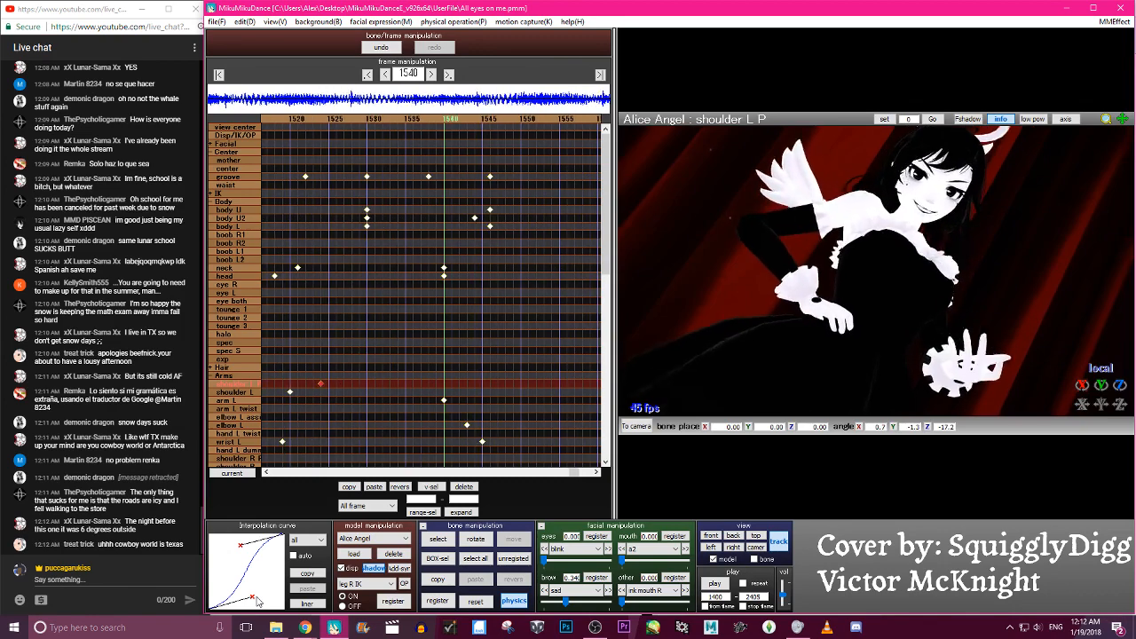
pyautogui.press('Left')
pyautogui.press('Left')
pyautogui.press('Left')
pyautogui.press('Left')
pyautogui.press('Left')
pyautogui.press('Left')
pyautogui.press('Left')
pyautogui.press('Left')
pyautogui.press('Left')
pyautogui.press('Left')
pyautogui.press('Left')
pyautogui.press('Left')
pyautogui.press('Left')
pyautogui.press('Left')
pyautogui.press('Left')
pyautogui.press('Left')
pyautogui.press('Left')
pyautogui.press('Left')
pyautogui.press('Left')
pyautogui.press('Right')
pyautogui.press('Right')
pyautogui.press('Right')
pyautogui.press('Right')
pyautogui.press('Right')
pyautogui.press('Right')
pyautogui.press('Right')
pyautogui.press('Right')
pyautogui.press('Right')
pyautogui.press('Right')
pyautogui.press('Right')
pyautogui.press('Right')
pyautogui.press('Right')
pyautogui.press('Right')
pyautogui.press('Right')
pyautogui.press('Right')
pyautogui.press('Right')
pyautogui.press('Right')
pyautogui.press('Right')
pyautogui.press('Right')
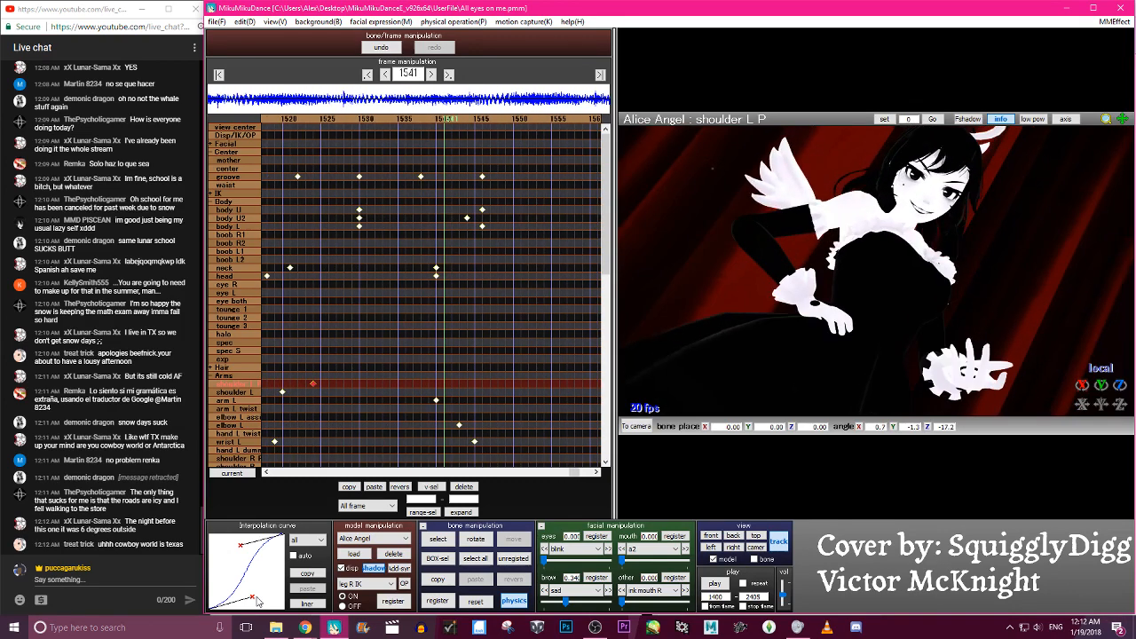
pyautogui.press('x')
pyautogui.moveTo(893, 172); pyautogui.dragTo(879, 201, button='right')
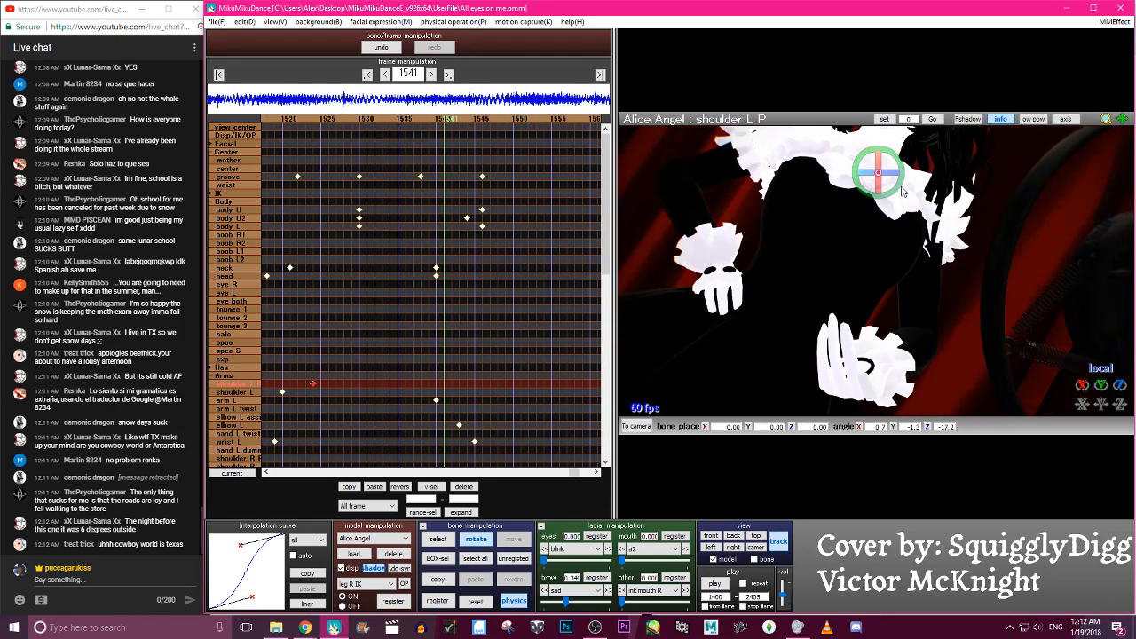
pyautogui.moveTo(899, 182); pyautogui.dragTo(873, 166)
pyautogui.scroll(3, 904, 188)
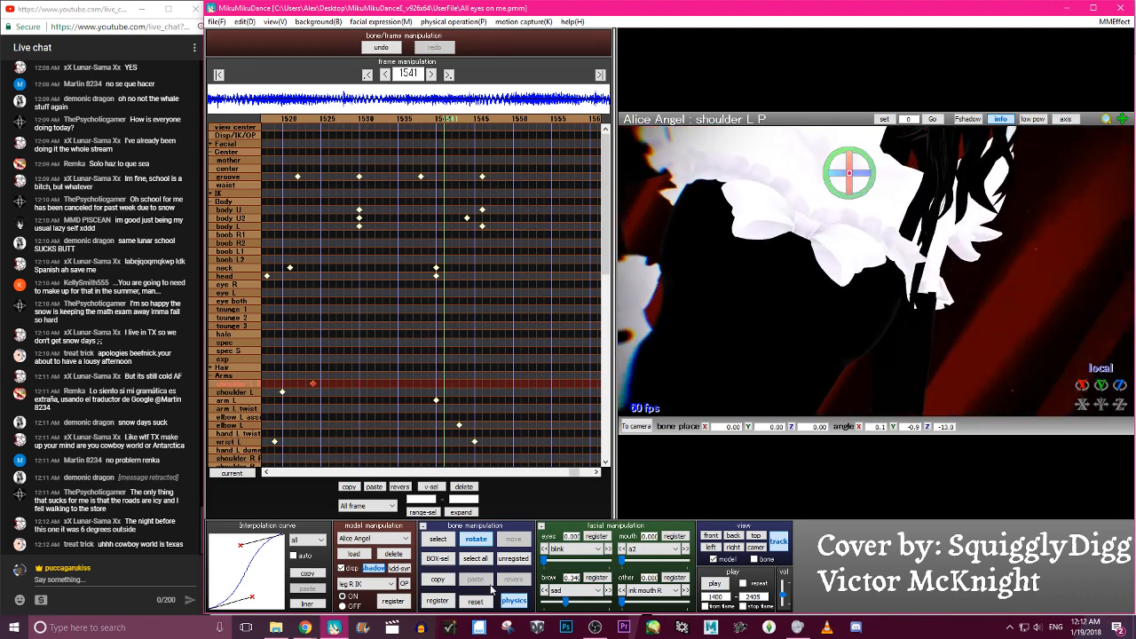
# Rotate the shoulder L P bone to about X 0.2, Y -1.0, Z -10.5 at frame 1542 and register the keyframe
pyautogui.click(449, 125)
pyautogui.moveTo(932, 164); pyautogui.dragTo(879, 187, button='right')
pyautogui.scroll(3, 878, 186)
pyautogui.moveTo(871, 171); pyautogui.dragTo(873, 160)
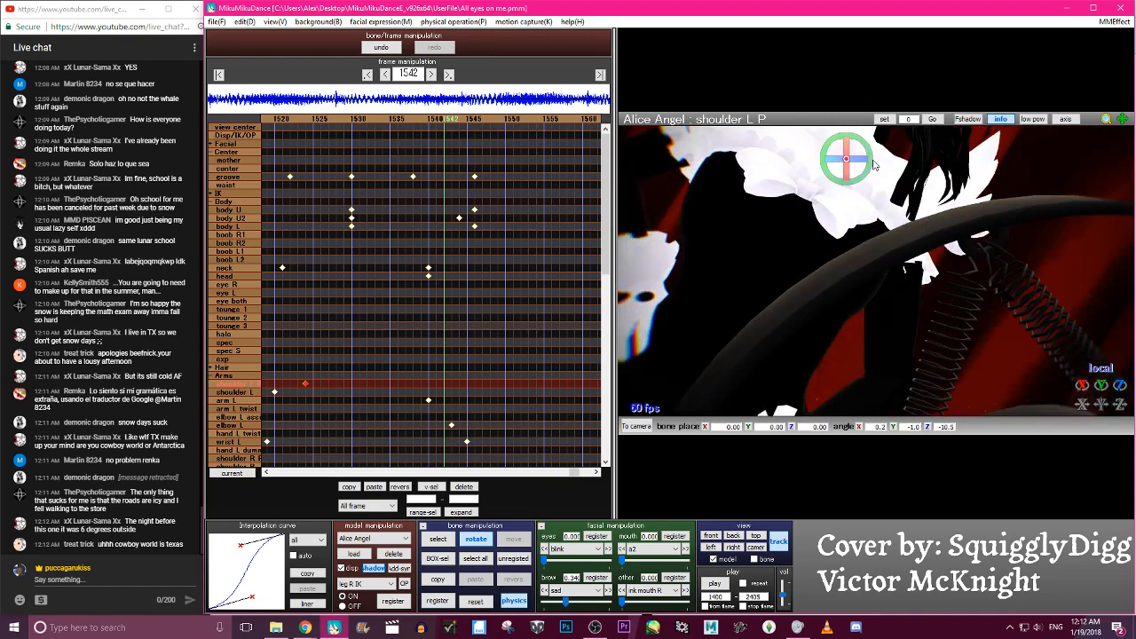
pyautogui.press('Return')
# Ease the interpolation curve of the shoulder L P keyframe at frame 1542 into an S-shape, stepping back to frame 1505
pyautogui.press('Left')
pyautogui.press('Left')
pyautogui.press('Left')
pyautogui.press('Left')
pyautogui.press('Left')
pyautogui.press('Left')
pyautogui.press('Left')
pyautogui.press('Left')
pyautogui.press('Left')
pyautogui.press('Left')
pyautogui.press('Left')
pyautogui.press('Left')
pyautogui.press('Left')
pyautogui.press('Left')
pyautogui.press('Left')
pyautogui.press('Left')
pyautogui.press('Left')
pyautogui.press('Left')
pyautogui.press('Left')
pyautogui.press('Left')
pyautogui.press('Left')
pyautogui.press('Left')
pyautogui.press('Left')
pyautogui.press('Left')
pyautogui.press('Left')
pyautogui.press('Left')
pyautogui.press('Left')
pyautogui.press('Left')
pyautogui.press('Left')
pyautogui.press('Left')
pyautogui.press('Left')
pyautogui.press('Left')
pyautogui.press('Left')
pyautogui.press('Left')
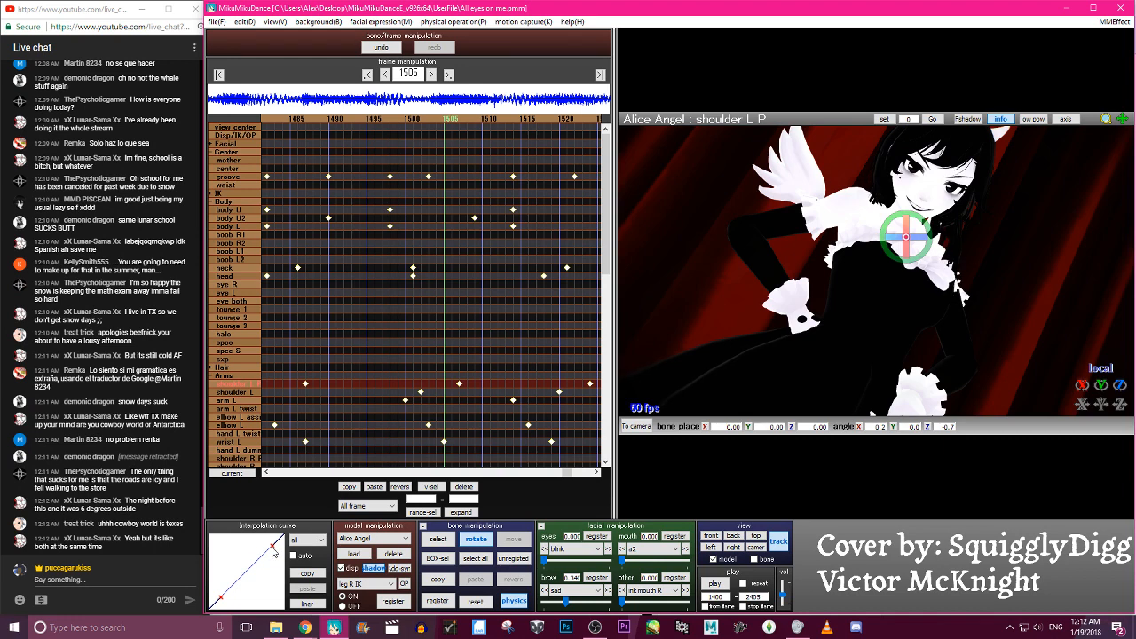
pyautogui.moveTo(222, 601); pyautogui.dragTo(236, 602)
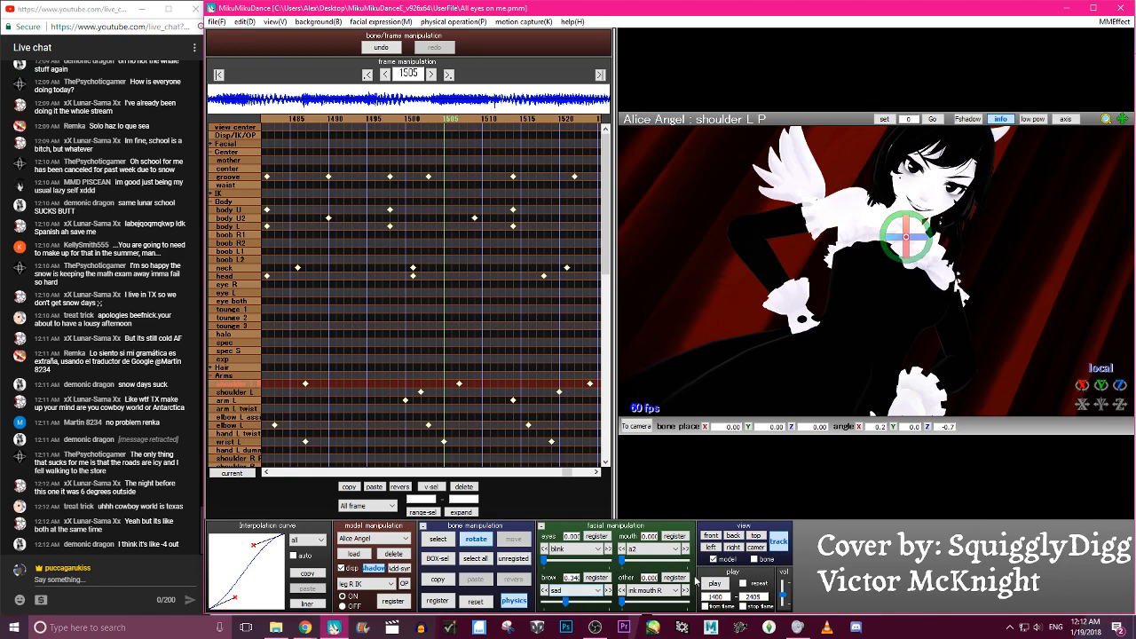
# Play back the dance through about frame 1491, then step to frame 1466 to check the left shoulder motion
pyautogui.click(715, 584)
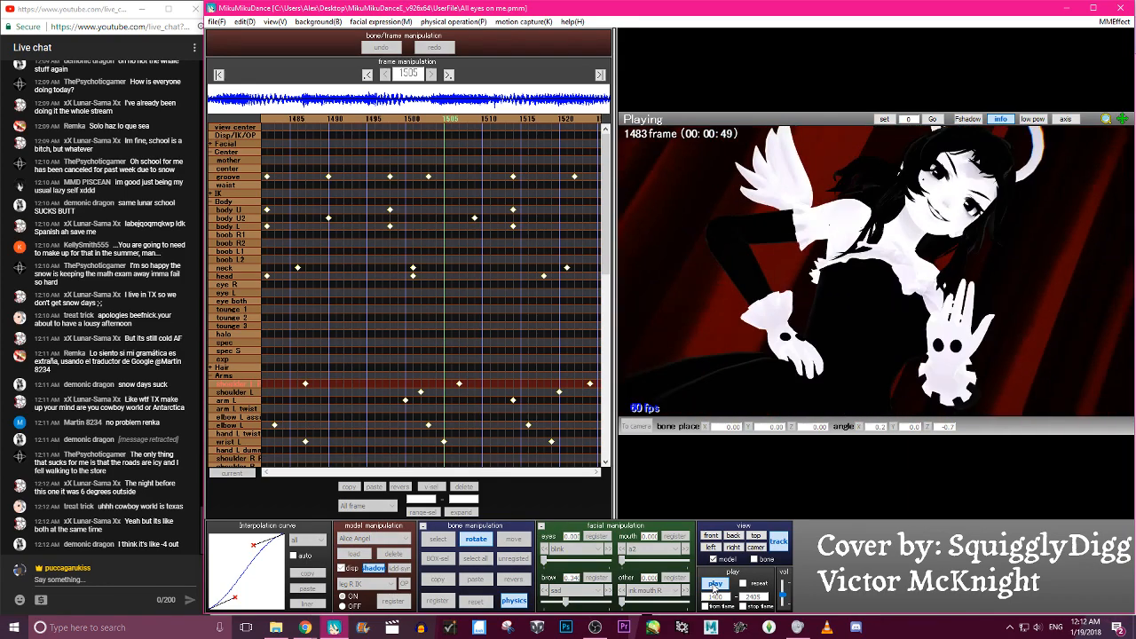
pyautogui.click(713, 587)
pyautogui.click(713, 587)
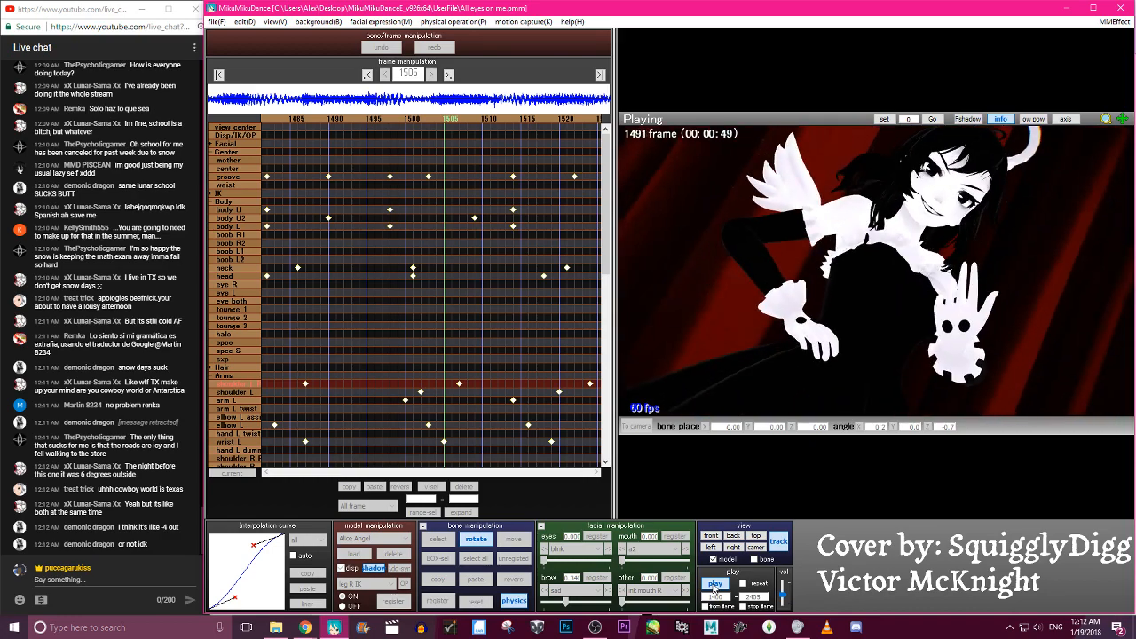
pyautogui.click(714, 587)
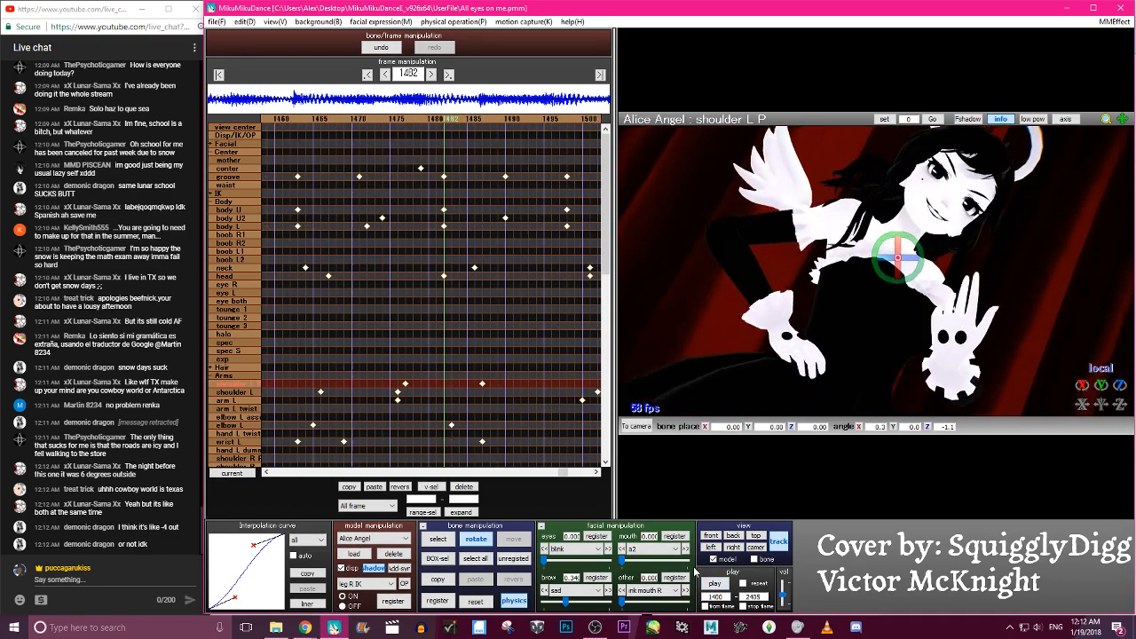
pyautogui.press('Right')
pyautogui.press('Right')
pyautogui.press('Right')
pyautogui.press('Right')
pyautogui.press('Right')
pyautogui.press('Right')
pyautogui.press('Right')
pyautogui.press('Right')
pyautogui.press('Right')
pyautogui.press('Right')
pyautogui.press('Right')
pyautogui.press('Right')
pyautogui.press('Right')
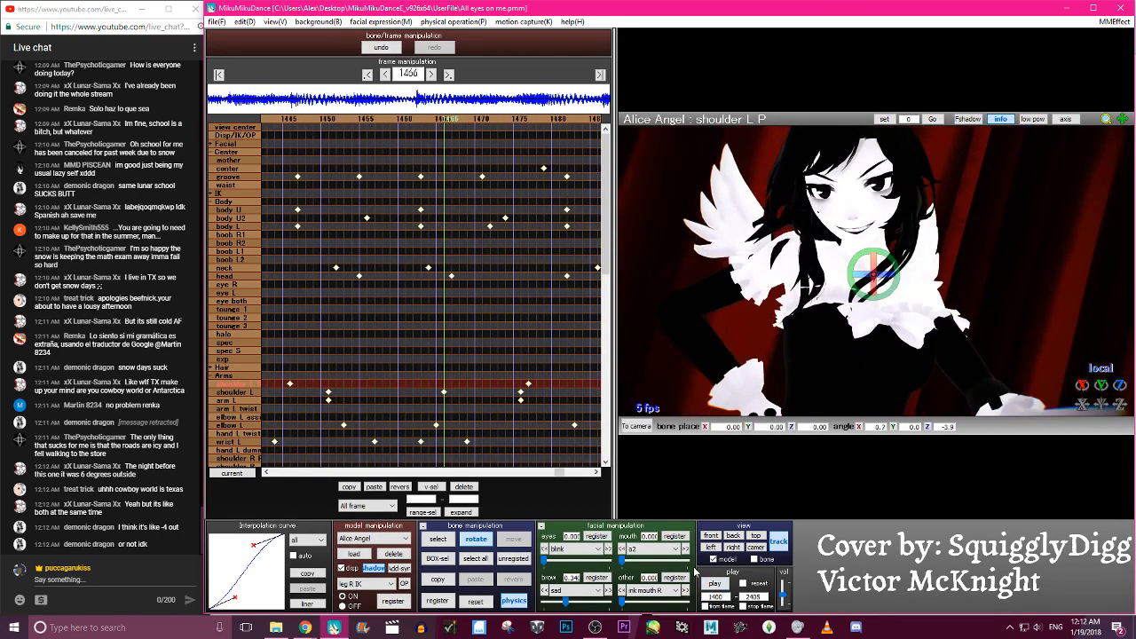
# Select the arm L bone and step back and forth between frames 1453 and 1473 to examine the left arm motion
pyautogui.press('c')
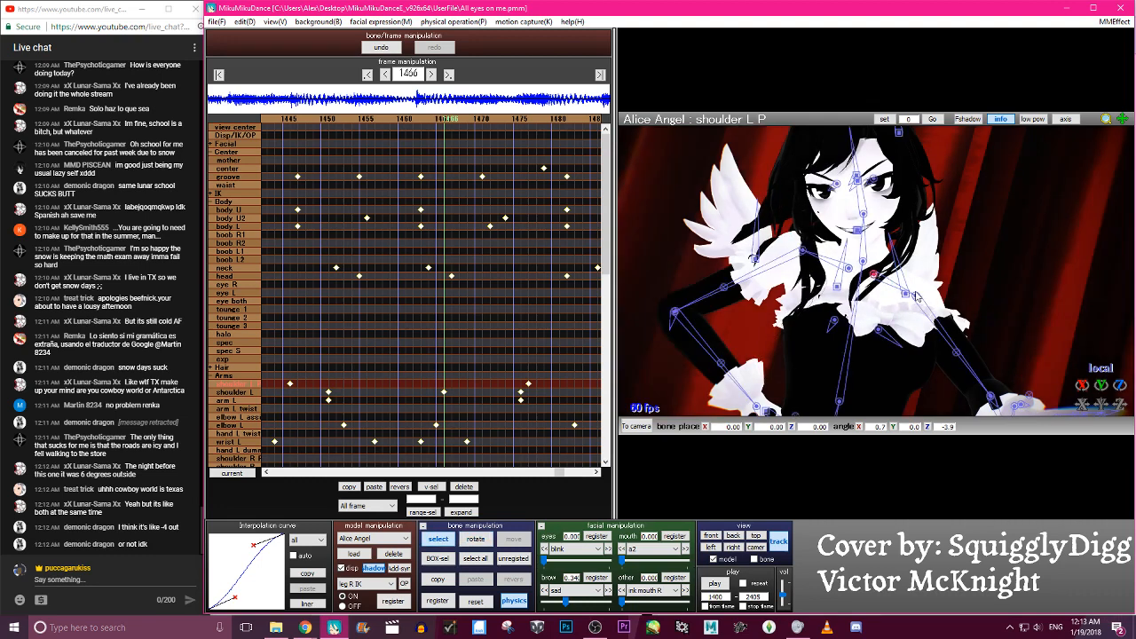
pyautogui.click(919, 298)
pyautogui.scroll(-3, 379, 380)
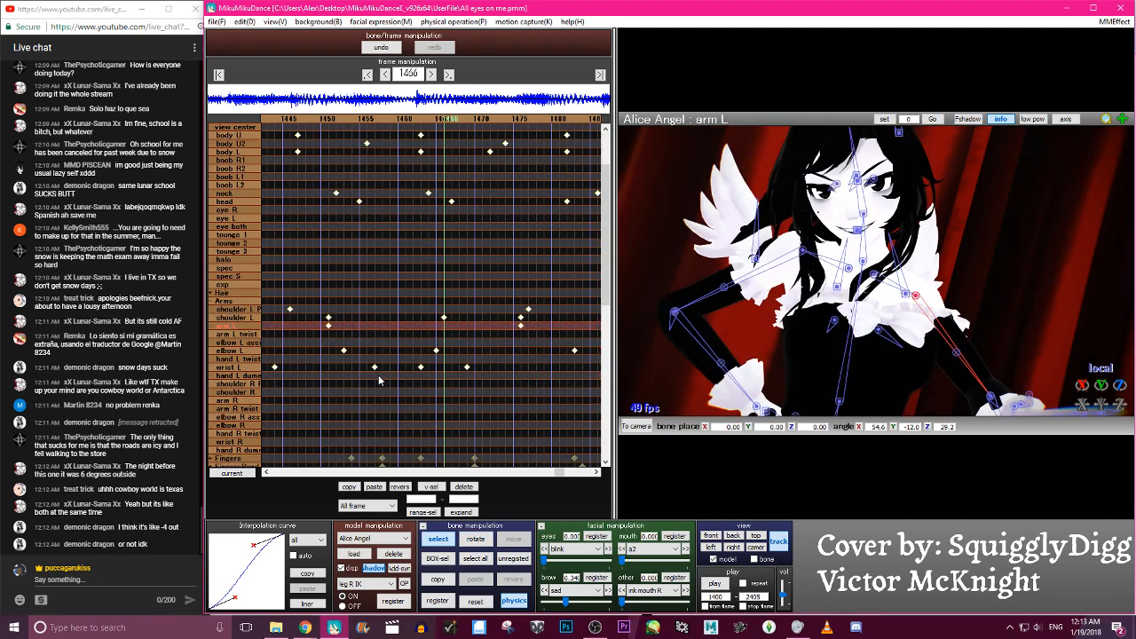
pyautogui.press('Right')
pyautogui.press('Right')
pyautogui.press('Right')
pyautogui.press('Right')
pyautogui.press('Right')
pyautogui.press('Right')
pyautogui.press('Right')
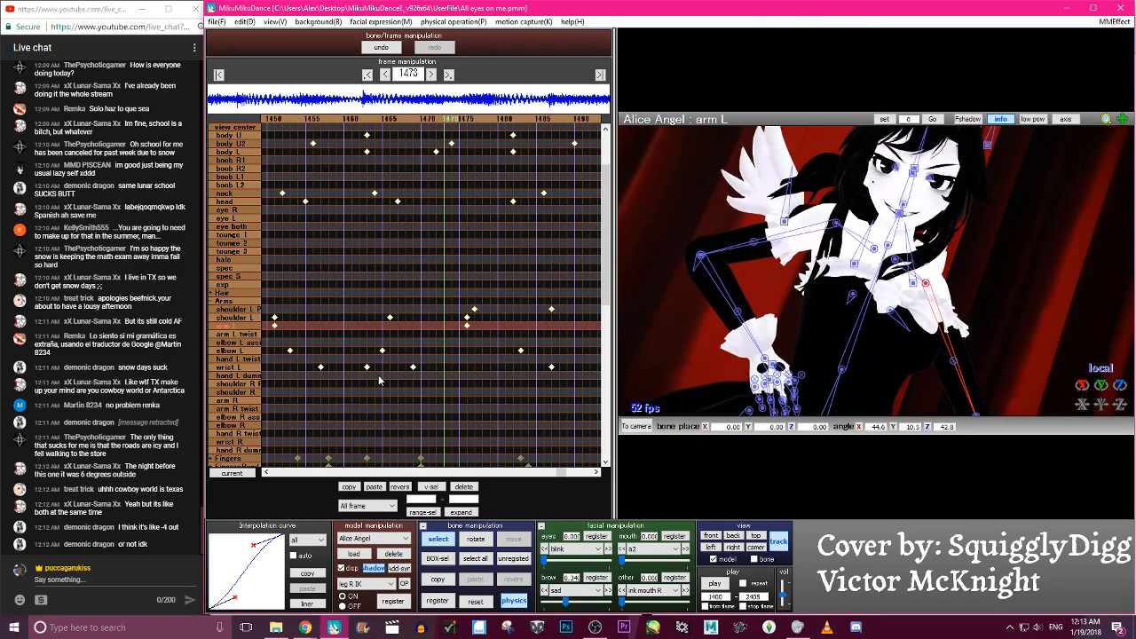
pyautogui.press('Left')
pyautogui.press('Left')
pyautogui.press('Left')
pyautogui.press('Left')
pyautogui.press('Left')
pyautogui.press('Left')
pyautogui.press('Left')
pyautogui.press('Left')
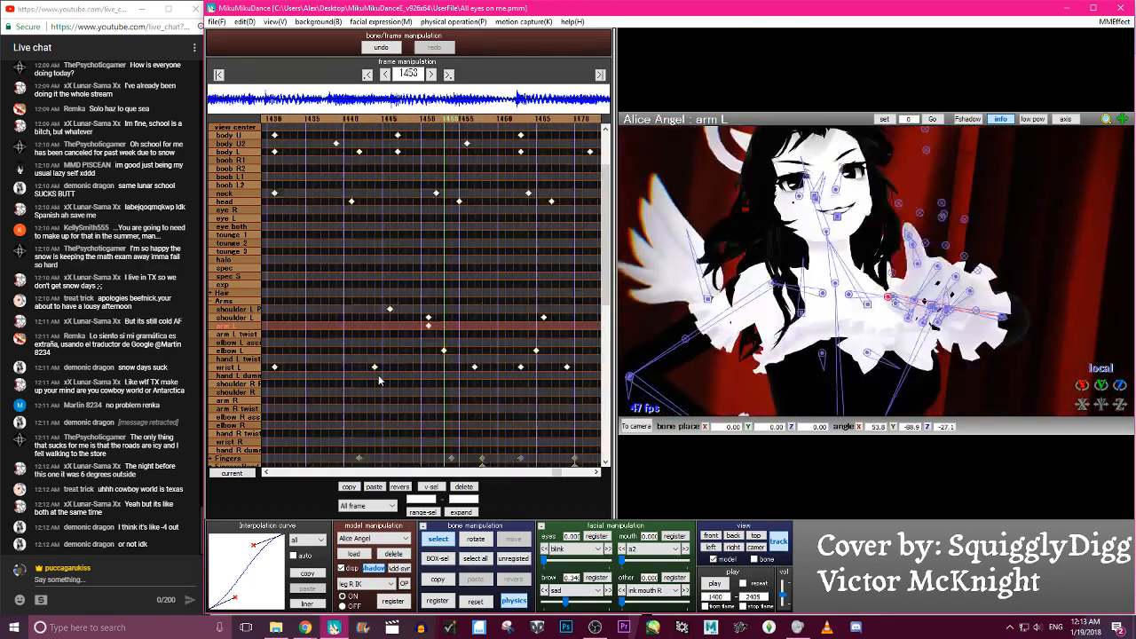
pyautogui.press('Left')
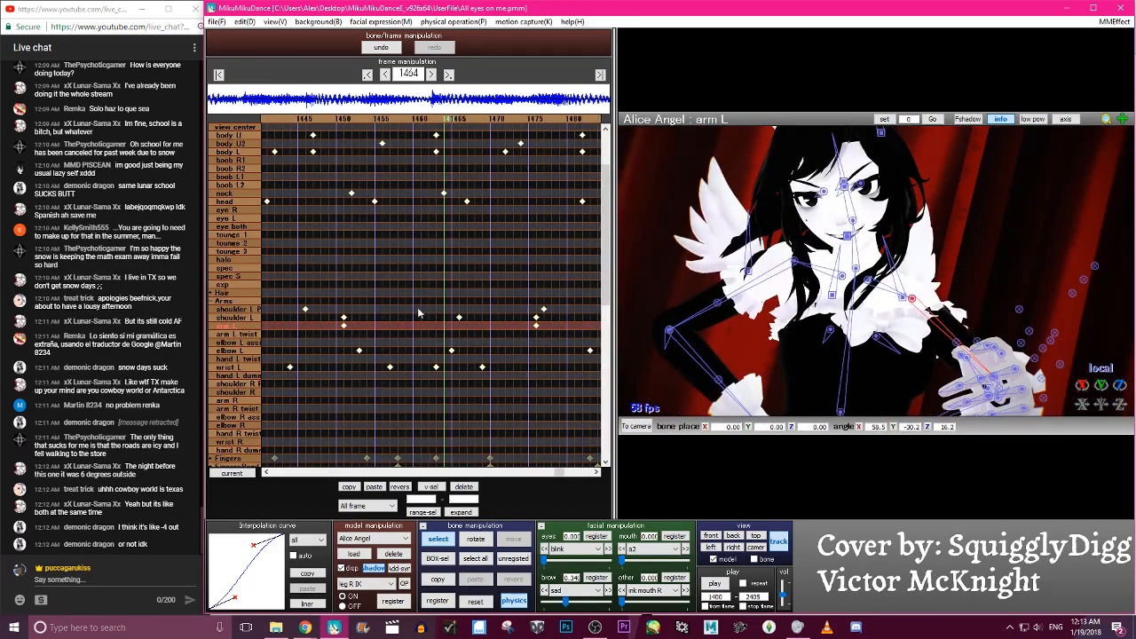
# Try to shift the shoulder L, elbow L and wrist L keyframes between frames 1463 and 1469 two frames later
pyautogui.click(483, 368)
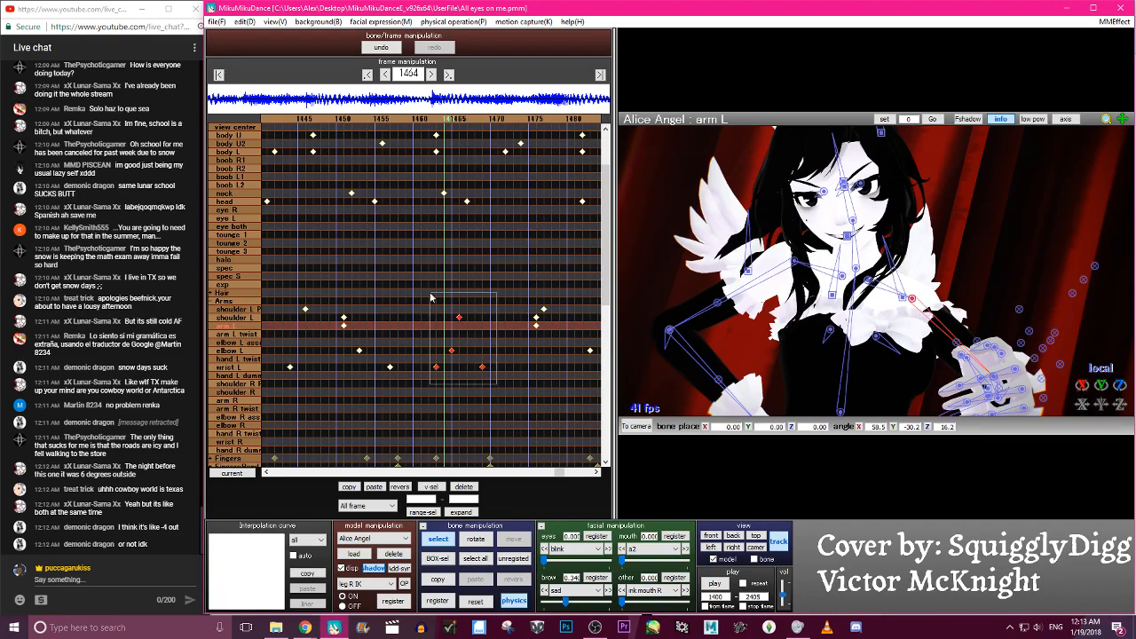
pyautogui.moveTo(459, 319); pyautogui.dragTo(479, 328)
# Review the shifted left arm motion by stepping through frames 1461 to 1492 and playing back the dance
pyautogui.press('Left')
pyautogui.press('Left')
pyautogui.press('Left')
pyautogui.press('Left')
pyautogui.press('Left')
pyautogui.press('Left')
pyautogui.press('Left')
pyautogui.press('Left')
pyautogui.press('Left')
pyautogui.press('Left')
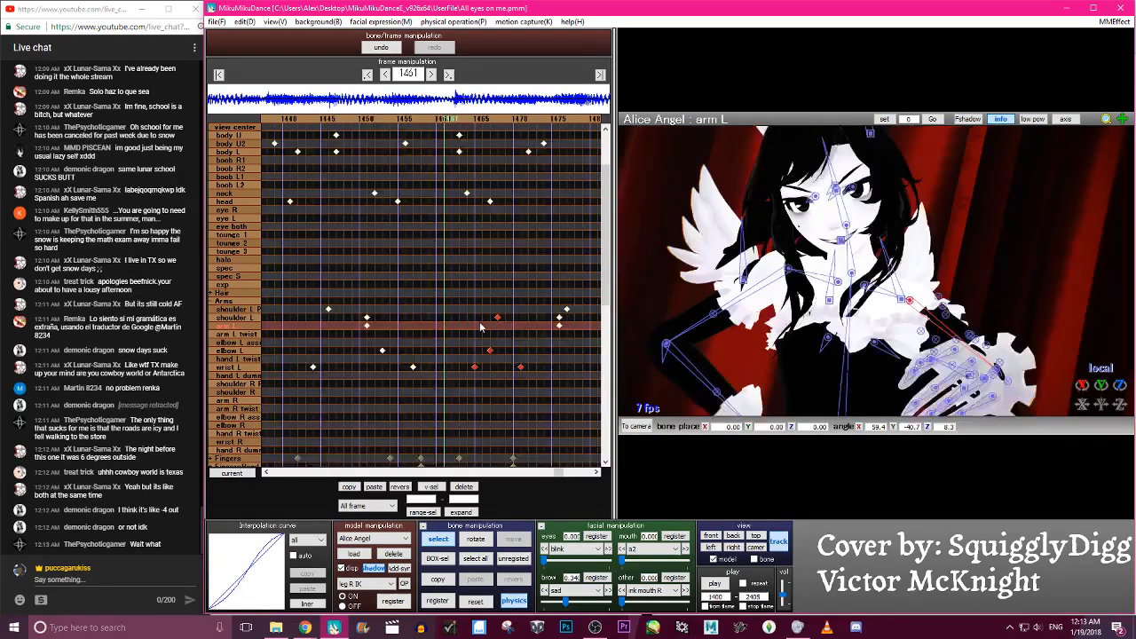
pyautogui.press('Right')
pyautogui.press('Right')
pyautogui.press('Right')
pyautogui.press('Right')
pyautogui.press('Right')
pyautogui.press('Right')
pyautogui.press('Right')
pyautogui.press('Right')
pyautogui.press('Right')
pyautogui.press('Right')
pyautogui.press('Right')
pyautogui.press('Right')
pyautogui.press('Right')
pyautogui.press('Right')
pyautogui.press('Right')
pyautogui.press('Right')
pyautogui.press('Right')
pyautogui.press('Right')
pyautogui.press('Right')
pyautogui.press('Right')
pyautogui.press('Left')
pyautogui.press('Left')
pyautogui.press('Left')
pyautogui.press('Left')
pyautogui.press('Left')
pyautogui.press('Left')
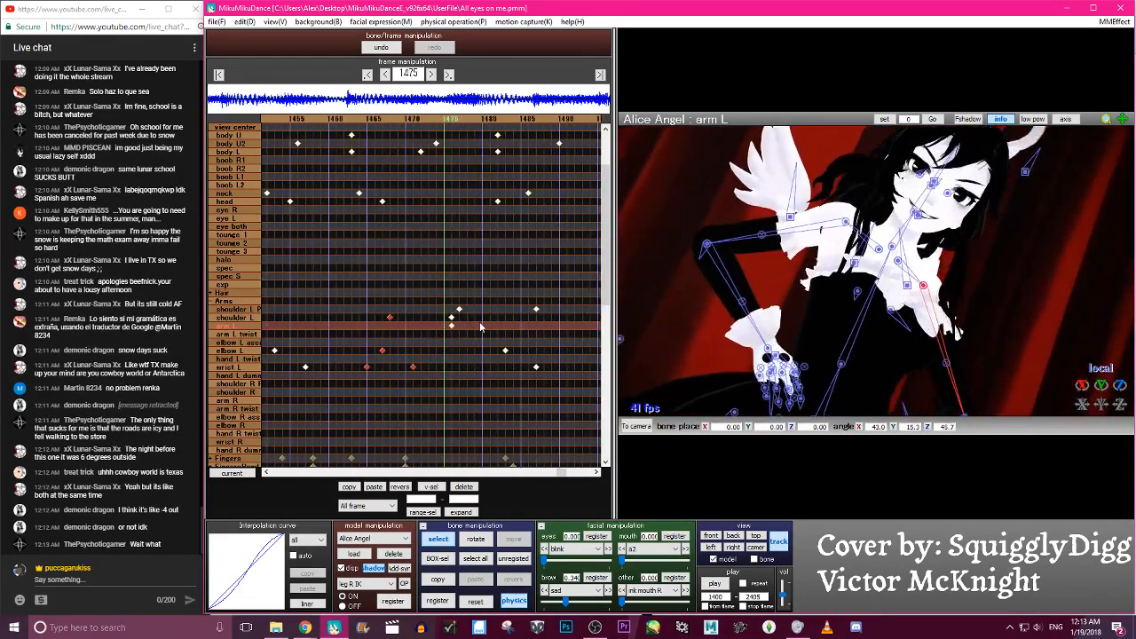
pyautogui.press('Right')
pyautogui.press('Right')
pyautogui.press('Right')
pyautogui.press('Right')
pyautogui.press('Right')
pyautogui.press('Right')
pyautogui.press('Right')
pyautogui.press('Right')
pyautogui.press('Right')
pyautogui.press('Right')
pyautogui.press('Right')
pyautogui.press('Right')
pyautogui.press('Right')
pyautogui.press('Right')
pyautogui.press('Right')
pyautogui.press('Right')
pyautogui.press('Right')
pyautogui.press('Right')
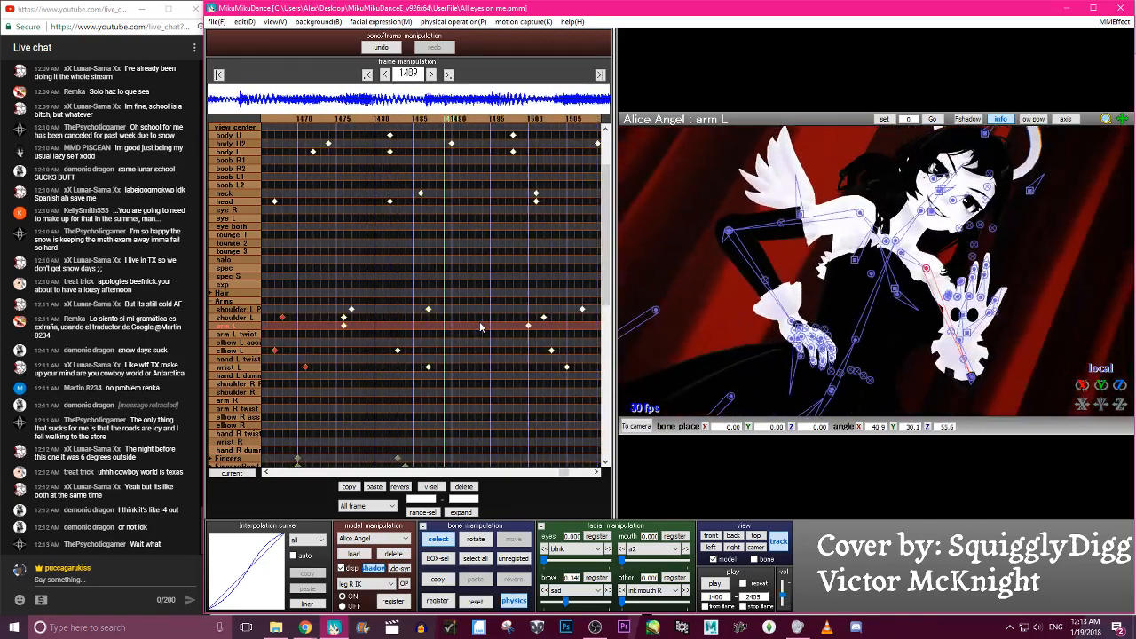
pyautogui.click(710, 584)
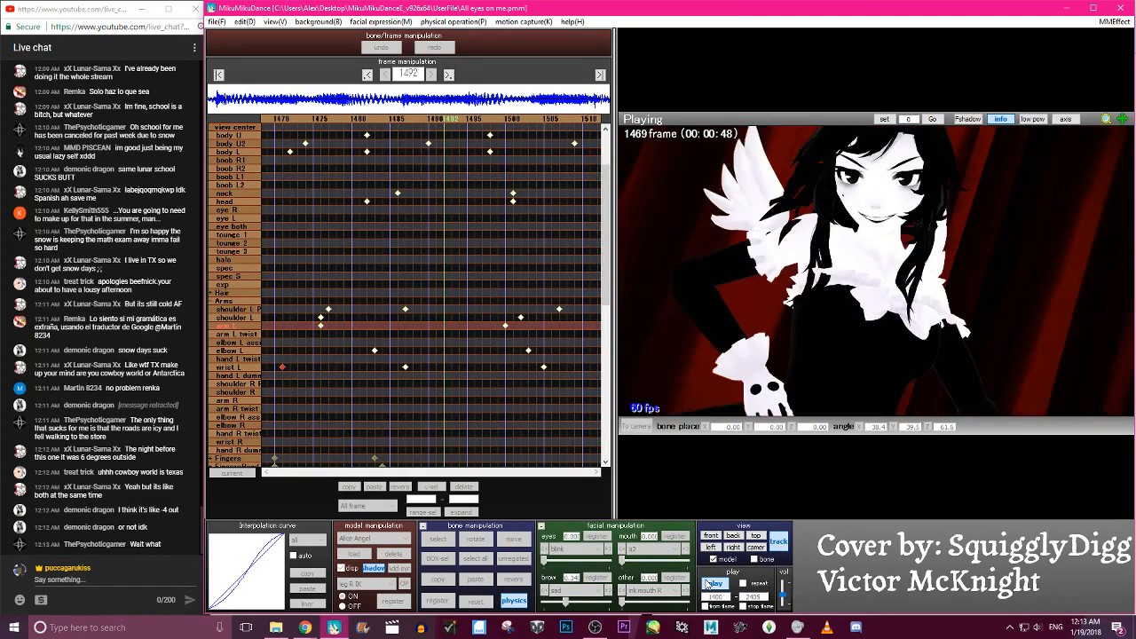
pyautogui.click(710, 583)
# Undo the shift of the shoulder L, elbow L and wrist L keyframes
pyautogui.click(378, 47)
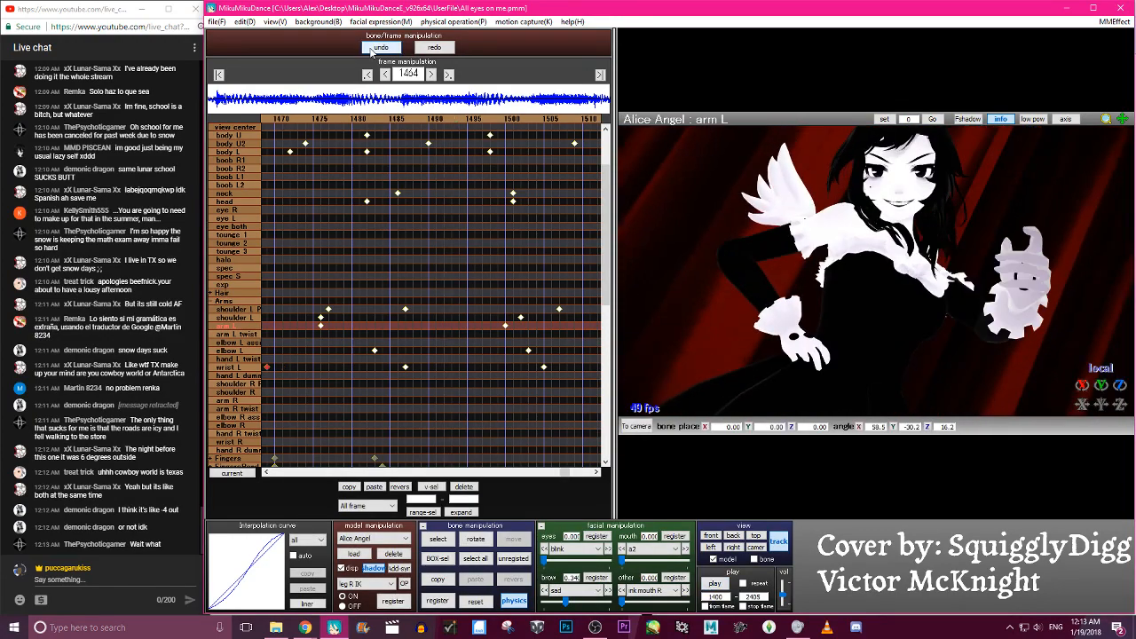
pyautogui.click(378, 47)
pyautogui.click(375, 48)
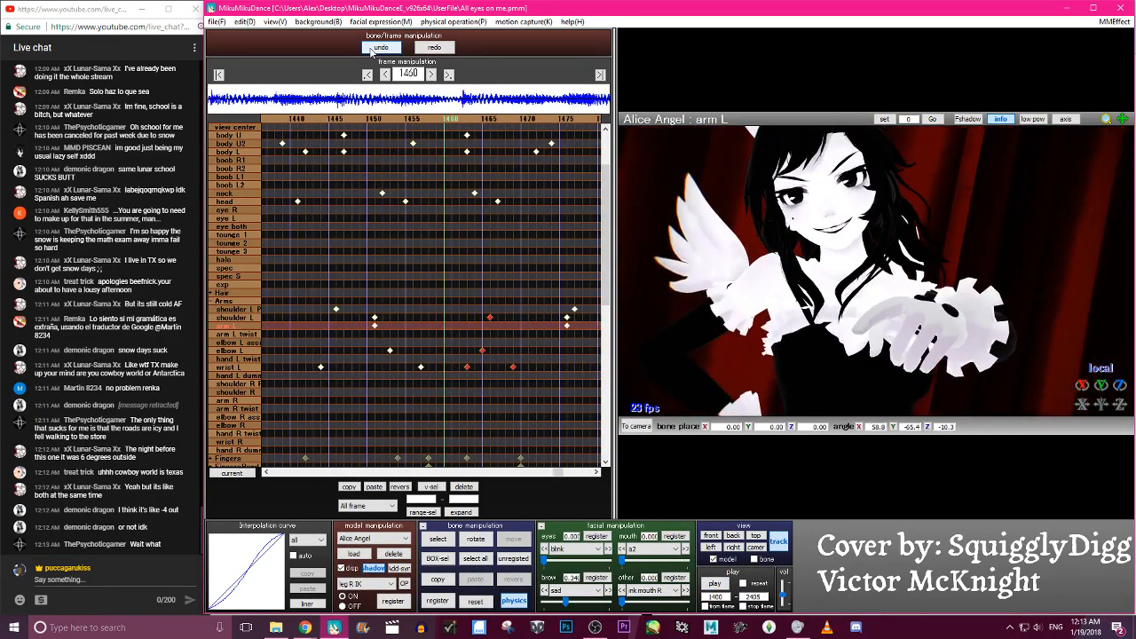
pyautogui.click(375, 48)
pyautogui.click(373, 48)
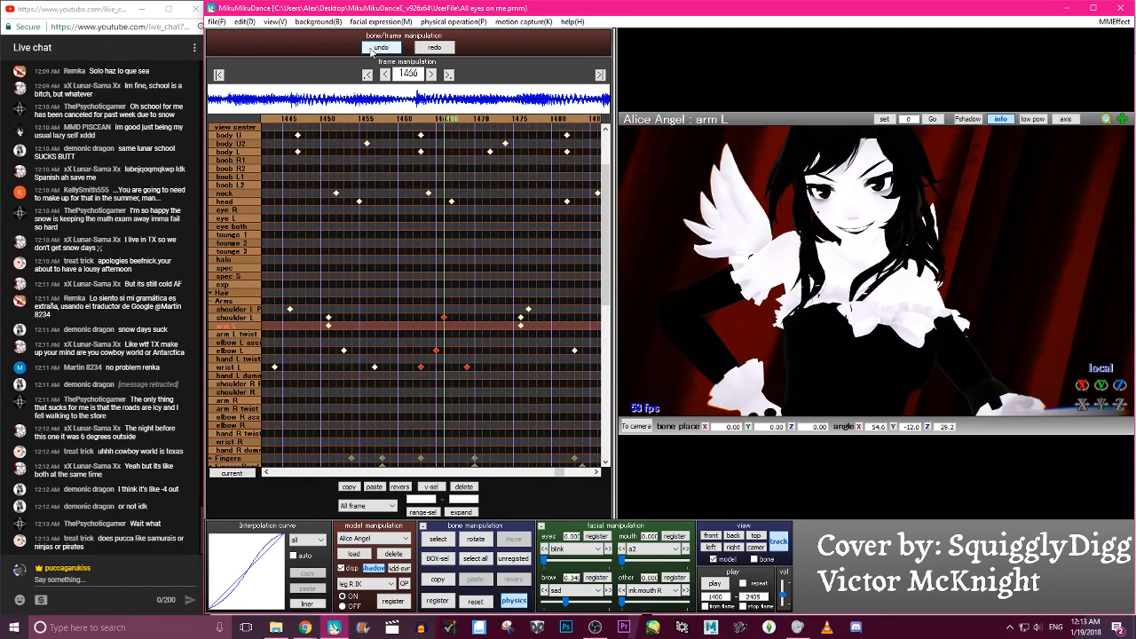
# Rotate the elbow L bone to about X 32.6, Y 0.2, Z 33.1 and register it at frame 1465, stepping forward to frame 1469
pyautogui.click(236, 320)
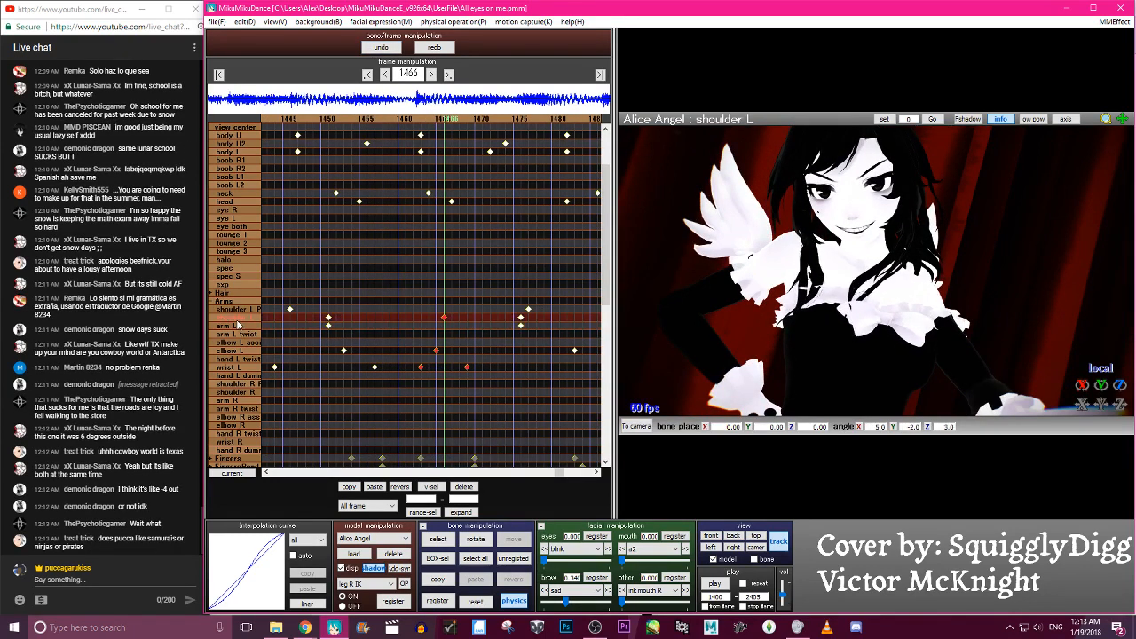
pyautogui.click(238, 326)
pyautogui.click(242, 342)
pyautogui.click(257, 350)
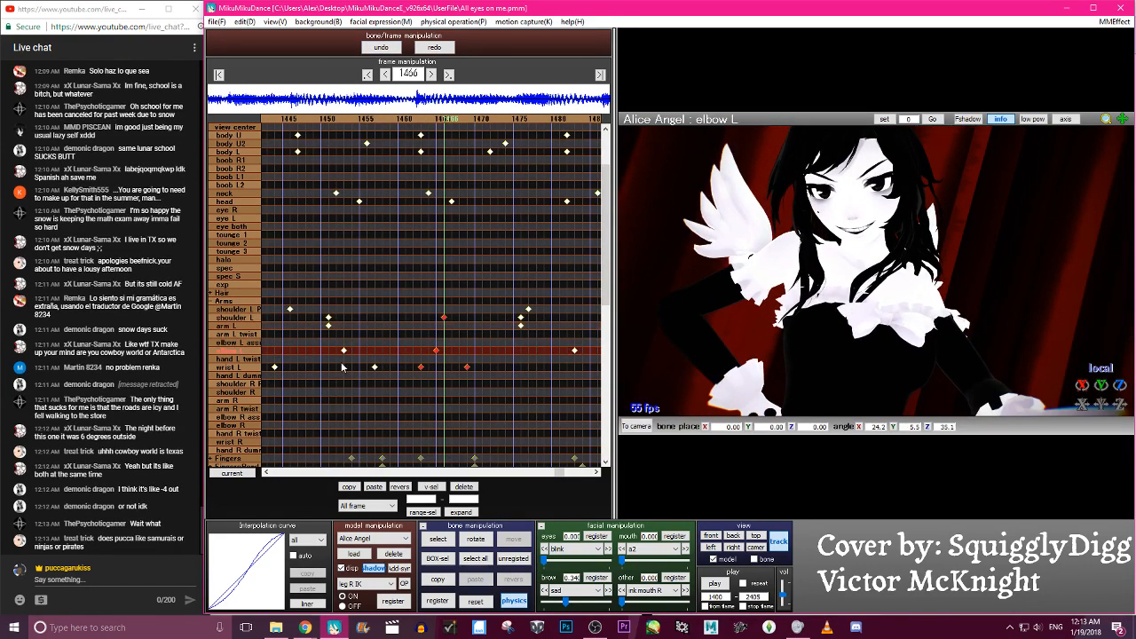
pyautogui.press('Left')
pyautogui.press('x')
pyautogui.press('c')
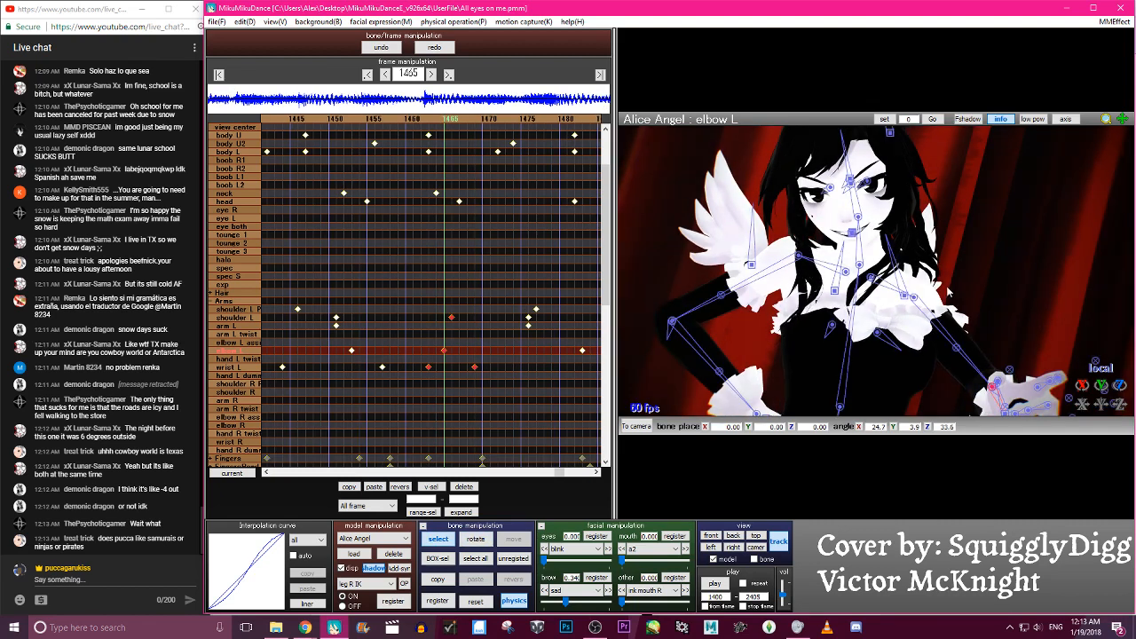
pyautogui.moveTo(1030, 355); pyautogui.dragTo(994, 383, button='right')
pyautogui.press('x')
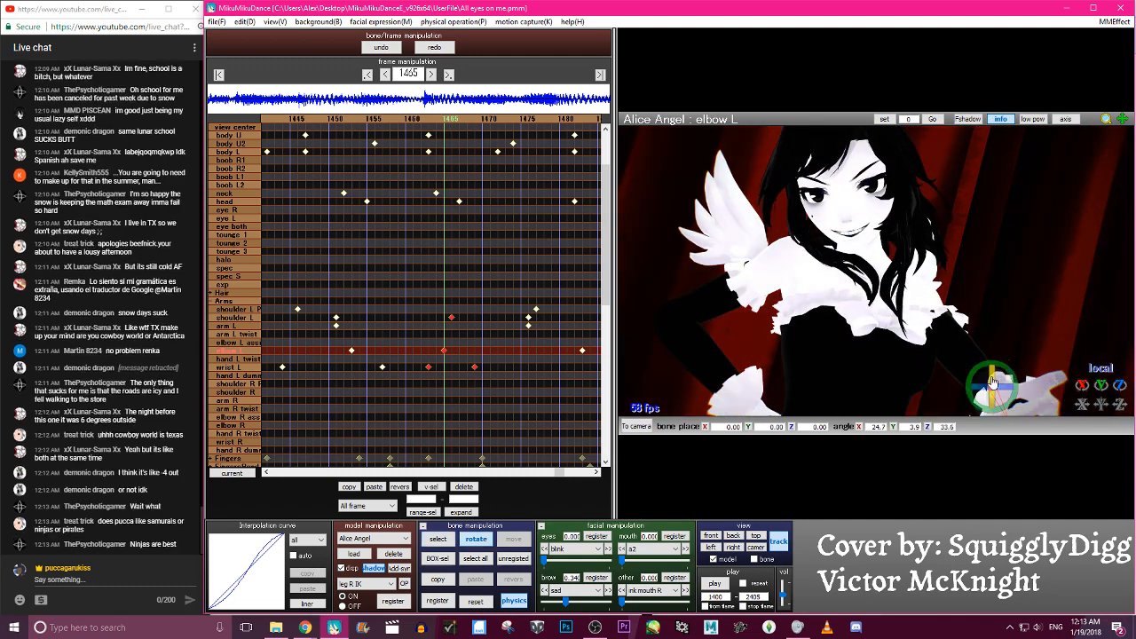
pyautogui.moveTo(994, 382); pyautogui.dragTo(1002, 387)
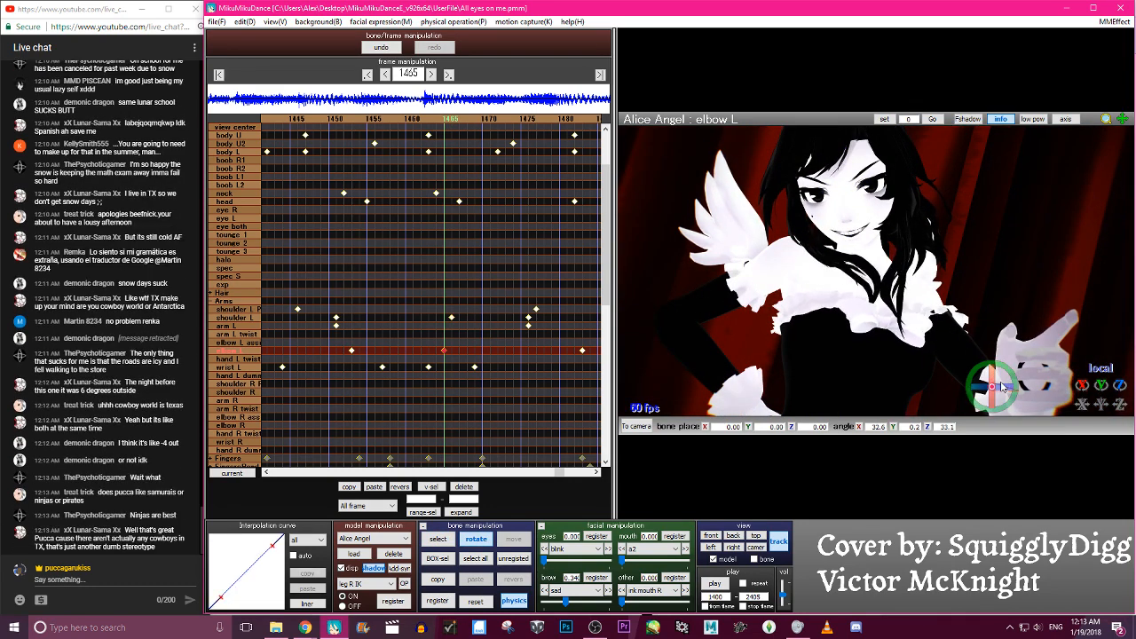
pyautogui.press('Right')
pyautogui.press('Right')
pyautogui.press('Right')
pyautogui.press('Right')
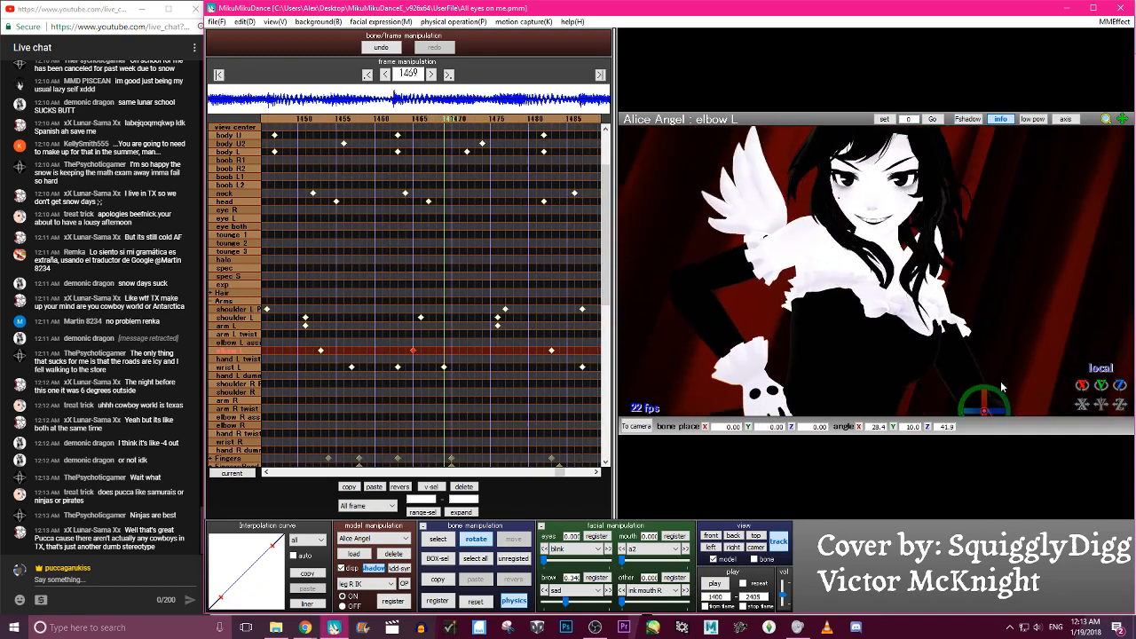
# Review the refined left arm motion by stepping forward to frame 1482 and playing back the dance several times
pyautogui.press('Right')
pyautogui.press('Right')
pyautogui.press('Right')
pyautogui.press('Right')
pyautogui.press('Right')
pyautogui.press('Right')
pyautogui.press('Right')
pyautogui.press('Right')
pyautogui.press('Right')
pyautogui.press('Right')
pyautogui.press('Right')
pyautogui.press('Right')
pyautogui.press('Right')
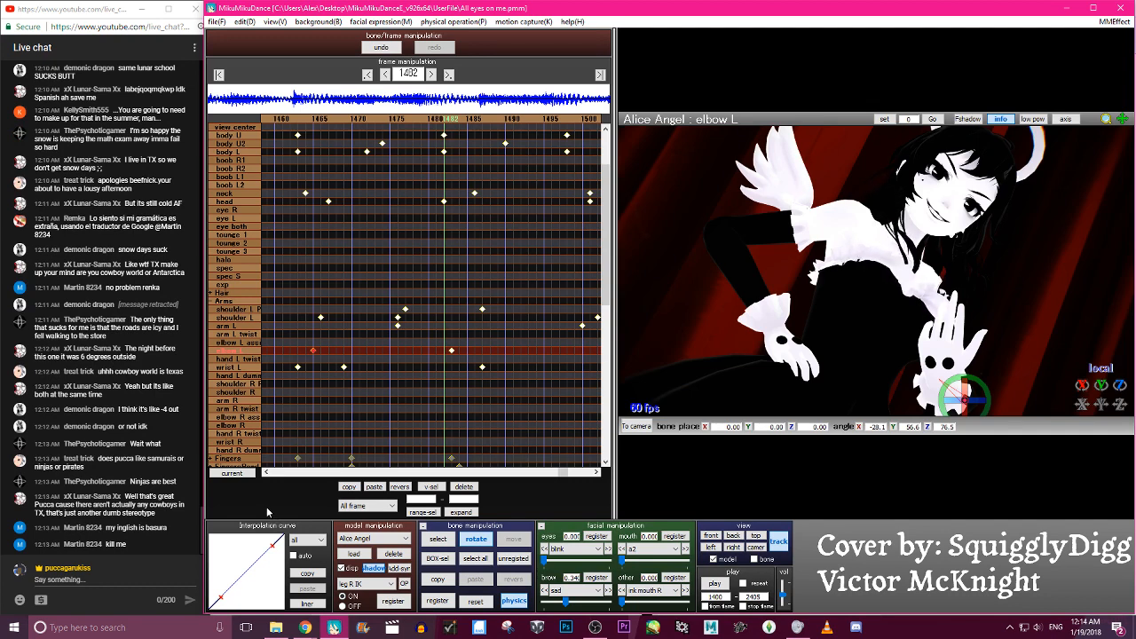
pyautogui.click(715, 584)
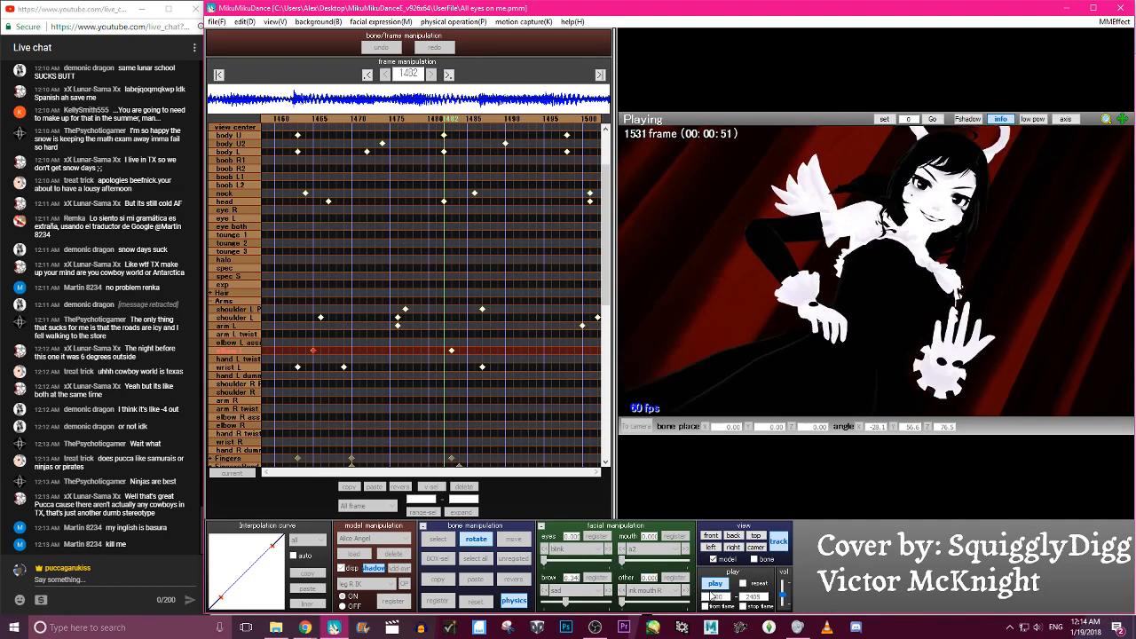
pyautogui.click(714, 586)
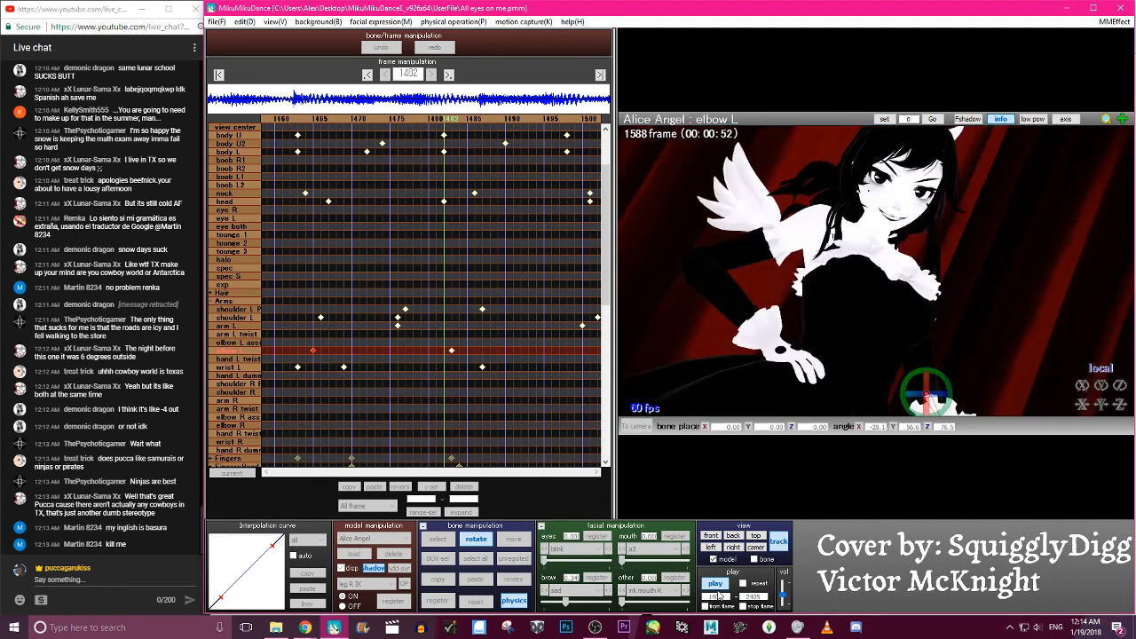
pyautogui.click(218, 22)
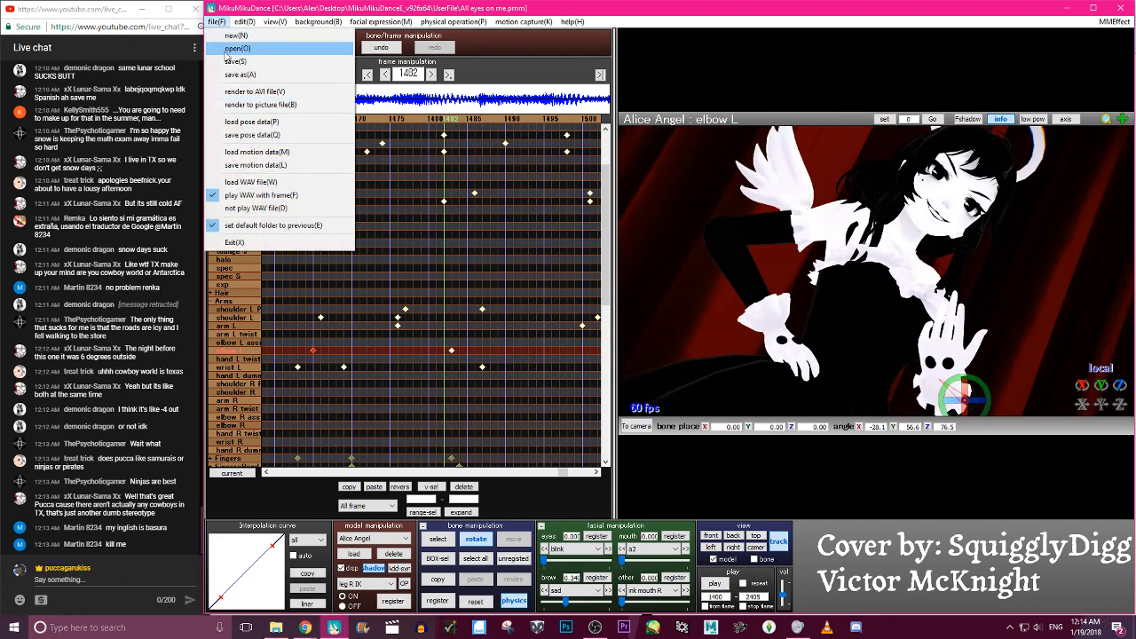
pyautogui.click(629, 489)
pyautogui.click(715, 585)
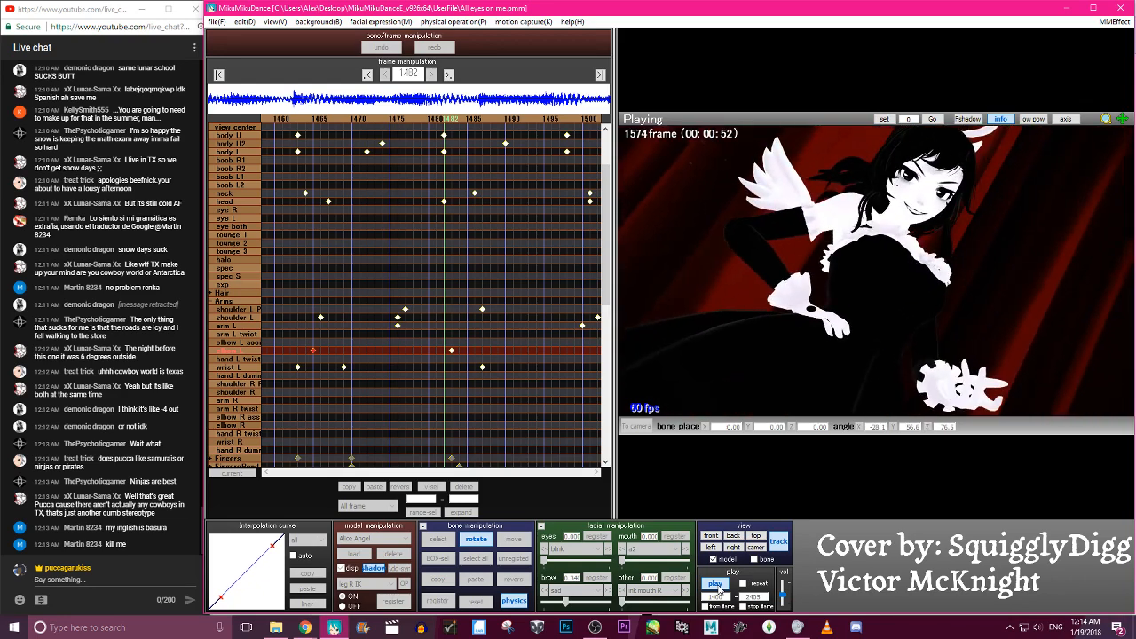
pyautogui.click(717, 585)
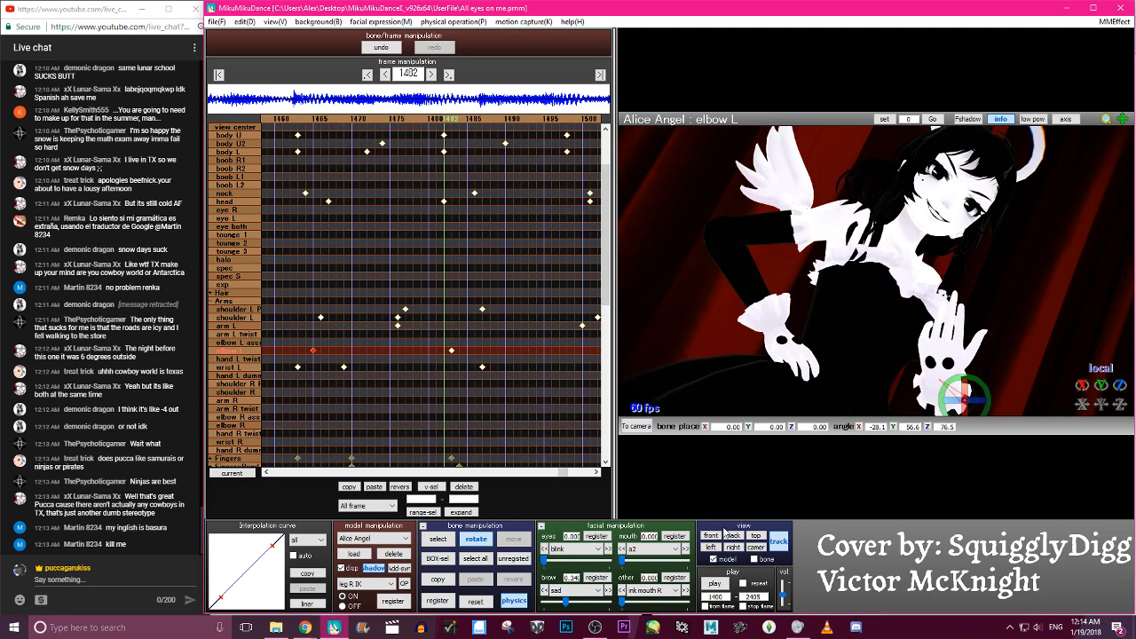
pyautogui.click(723, 583)
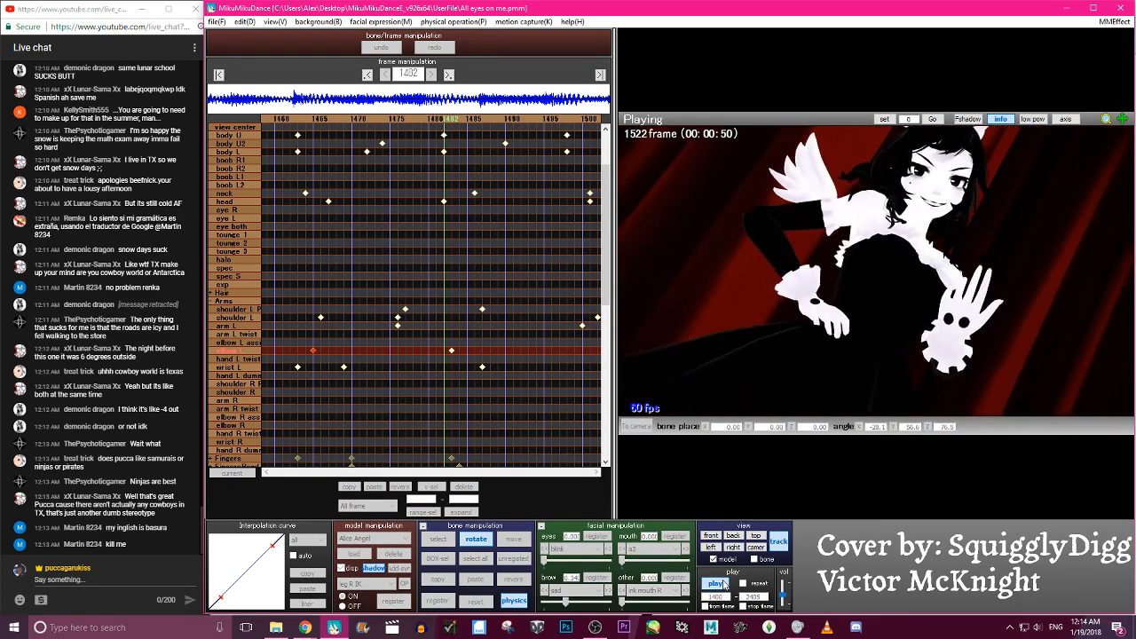
pyautogui.click(723, 583)
# Examine Alice Angel's whole pose at frame 1482 from a wider view, from the front and from an angle
pyautogui.scroll(-8, 817, 372)
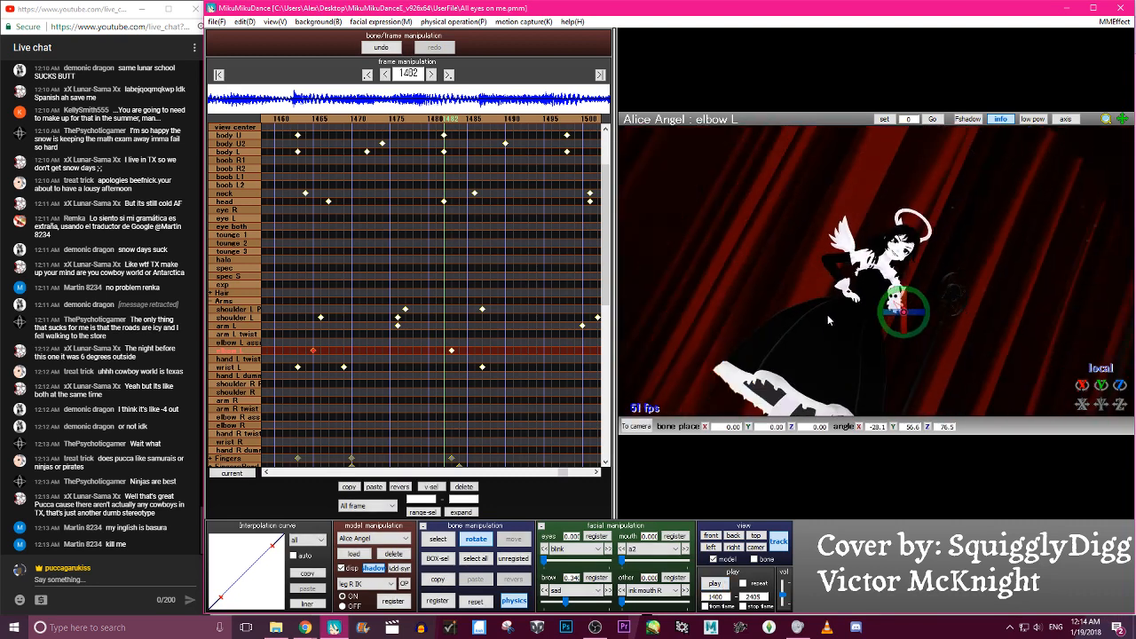
pyautogui.moveTo(828, 314); pyautogui.dragTo(778, 337, button='right')
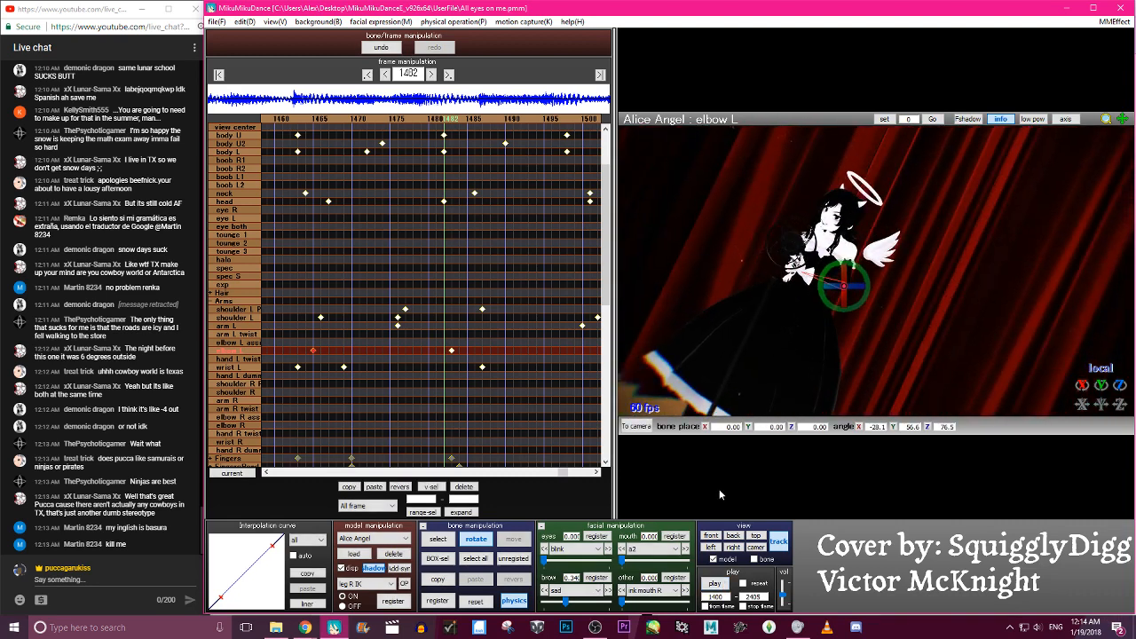
pyautogui.scroll(-3, 842, 349)
pyautogui.scroll(3, 842, 349)
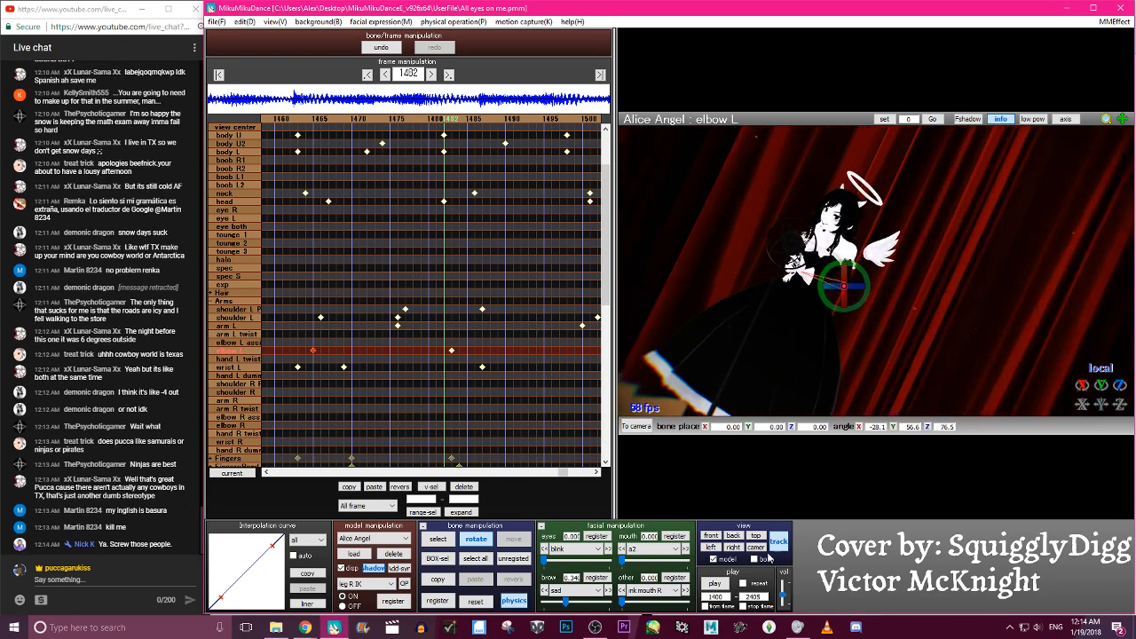
pyautogui.click(716, 536)
pyautogui.scroll(10, 879, 365)
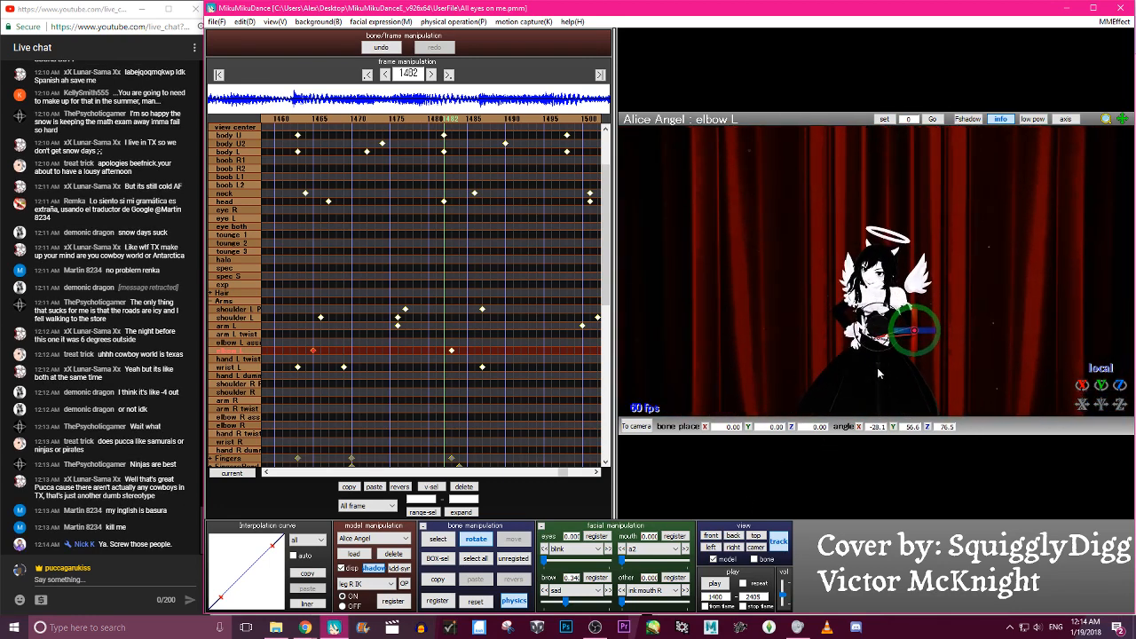
pyautogui.scroll(-10, 881, 371)
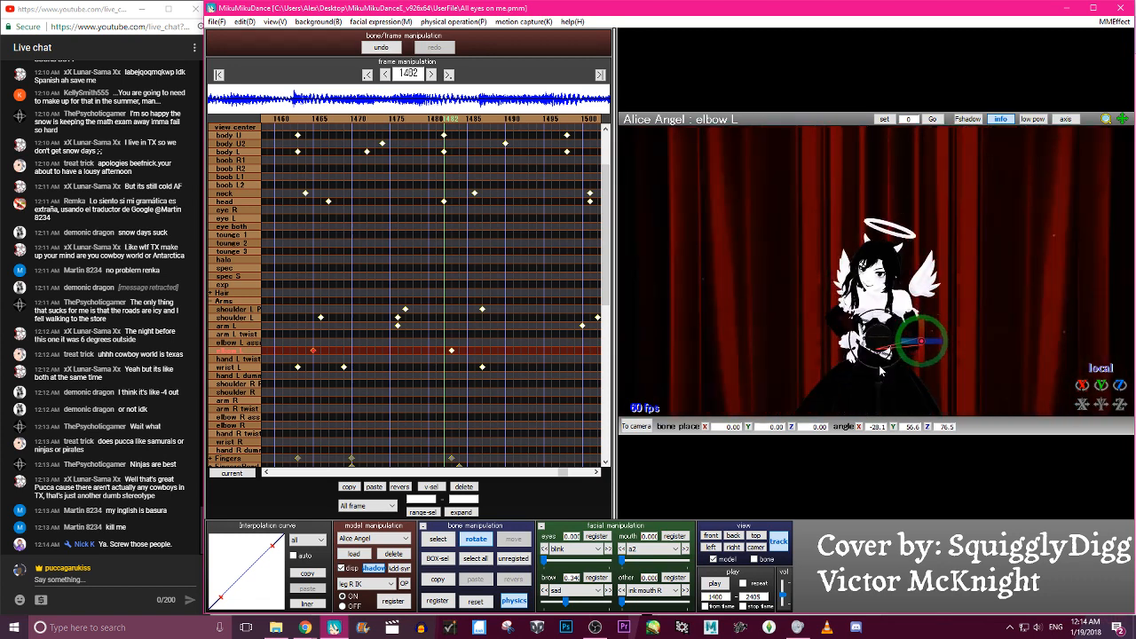
pyautogui.moveTo(878, 375); pyautogui.dragTo(850, 267, button='right')
pyautogui.scroll(5, 851, 267)
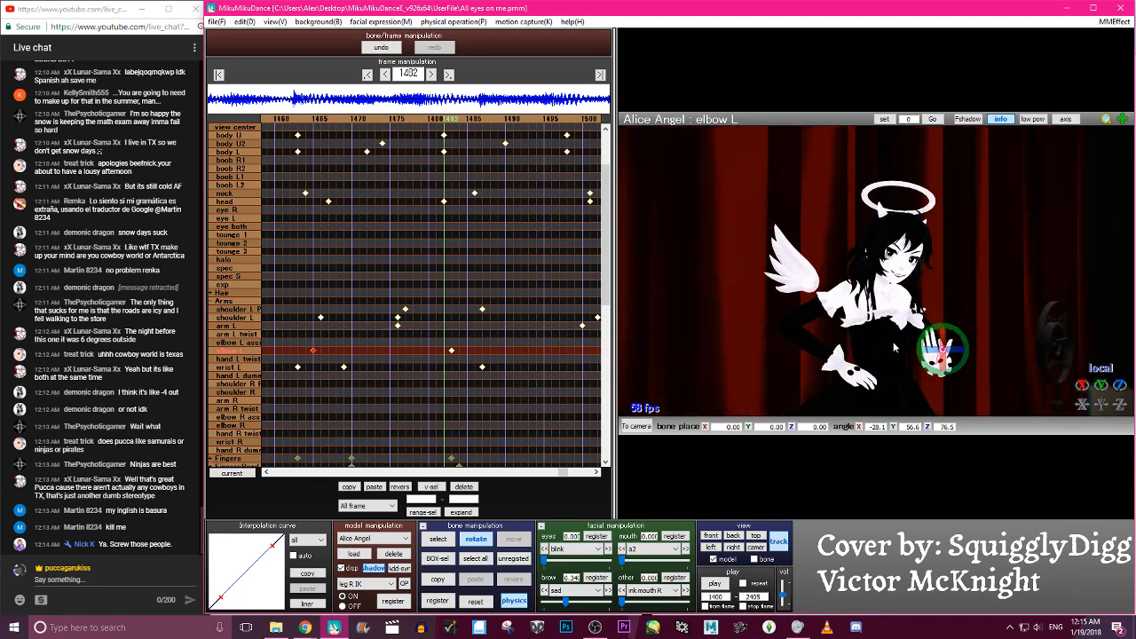
# Play back the dance again and check the arm motion by stepping through frames 1399 to 1469
pyautogui.click(715, 584)
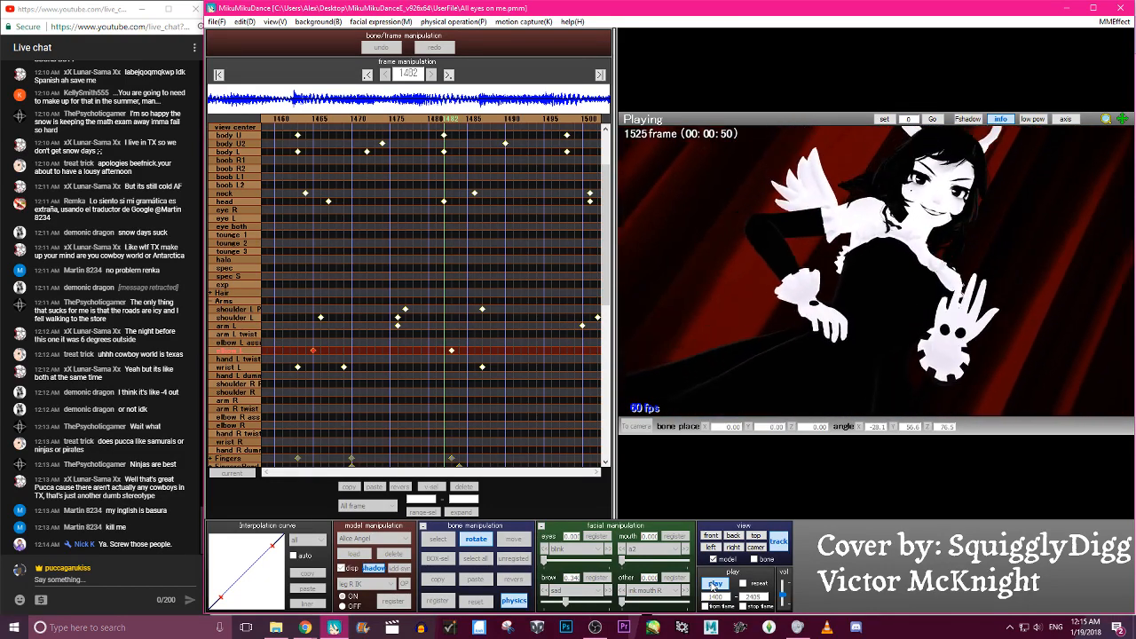
pyautogui.click(715, 585)
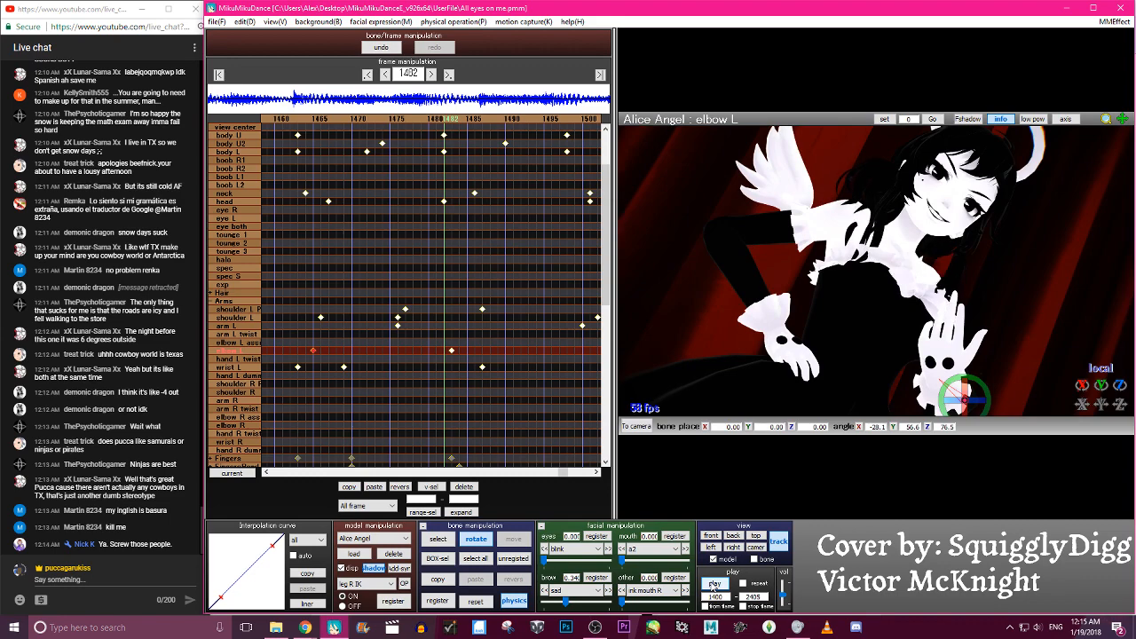
pyautogui.click(715, 585)
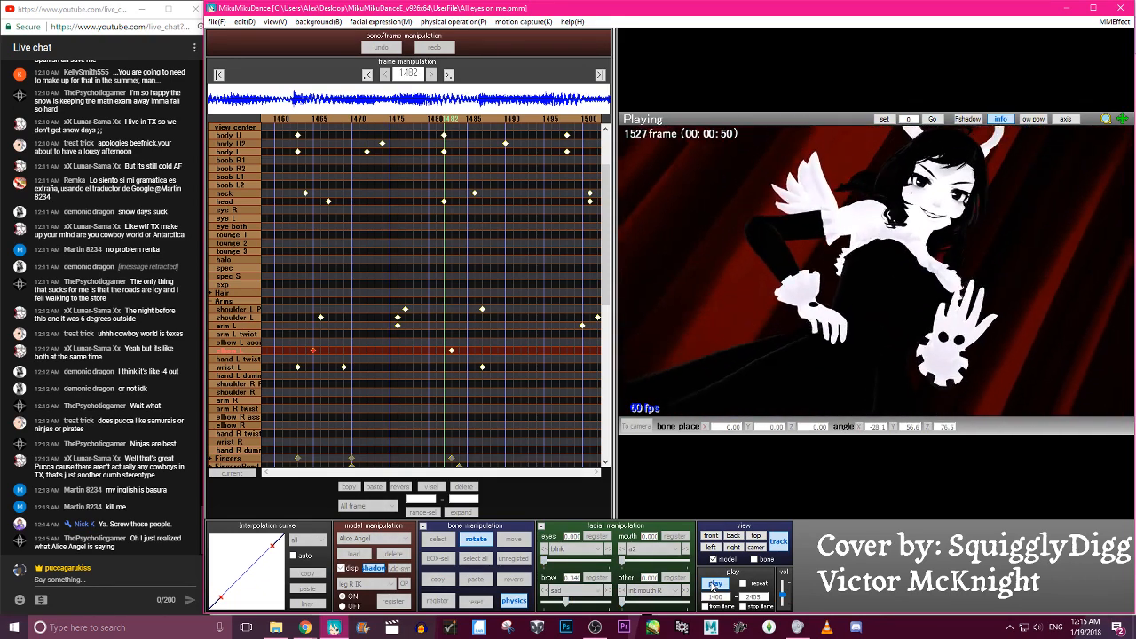
pyautogui.click(714, 585)
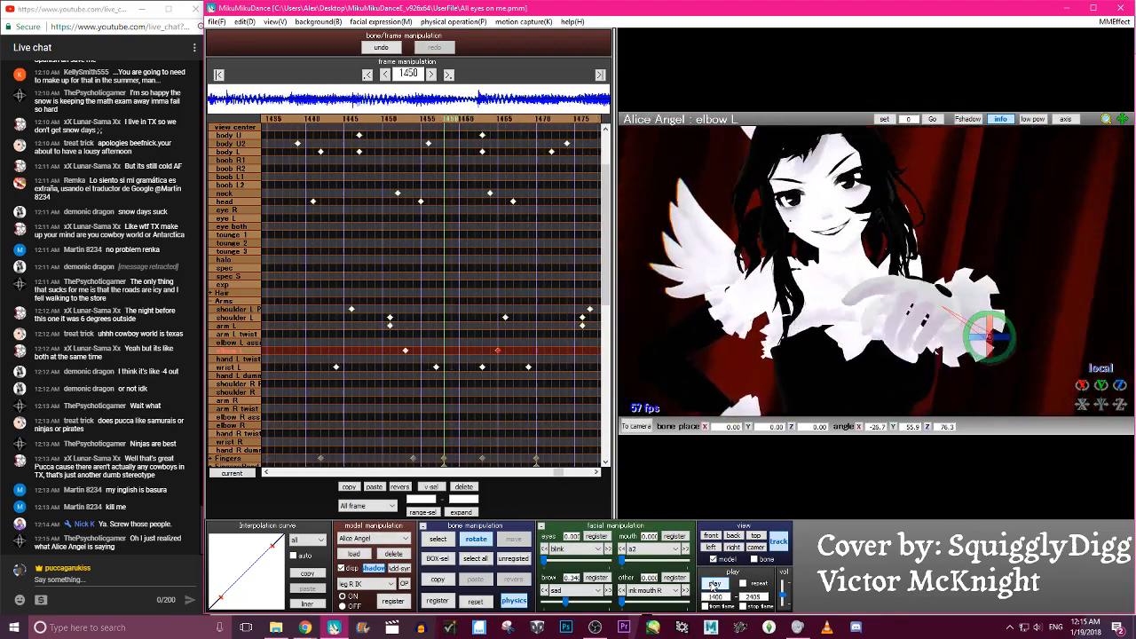
pyautogui.press('Left')
pyautogui.press('Left')
pyautogui.press('Left')
pyautogui.press('Left')
pyautogui.press('Left')
pyautogui.press('Left')
pyautogui.press('Left')
pyautogui.press('Left')
pyautogui.press('Left')
pyautogui.press('Left')
pyautogui.press('Left')
pyautogui.press('Left')
pyautogui.press('Left')
pyautogui.press('Left')
pyautogui.press('Left')
pyautogui.press('Left')
pyautogui.press('Left')
pyautogui.press('Left')
pyautogui.press('Left')
pyautogui.press('Left')
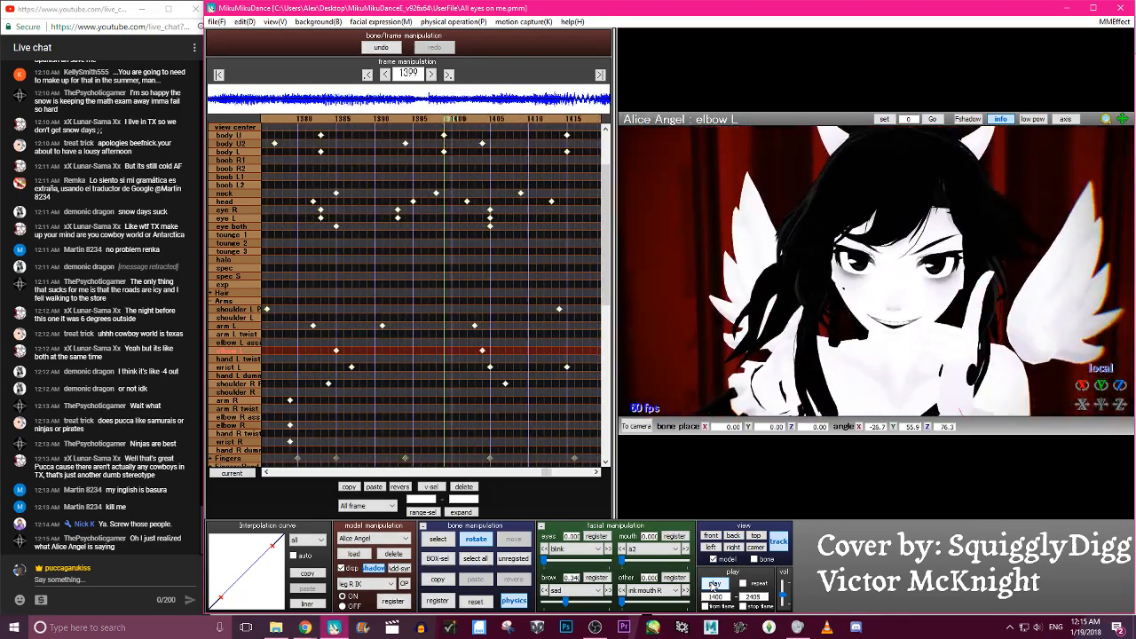
pyautogui.press('Right')
pyautogui.press('Right')
pyautogui.press('Right')
pyautogui.press('Right')
pyautogui.press('Right')
pyautogui.press('Right')
pyautogui.press('Right')
pyautogui.press('Right')
pyautogui.press('Right')
pyautogui.press('Right')
pyautogui.press('Right')
pyautogui.press('Right')
pyautogui.press('Right')
pyautogui.press('Right')
pyautogui.press('Right')
pyautogui.press('Right')
pyautogui.press('Right')
pyautogui.press('Right')
pyautogui.press('Right')
pyautogui.press('Right')
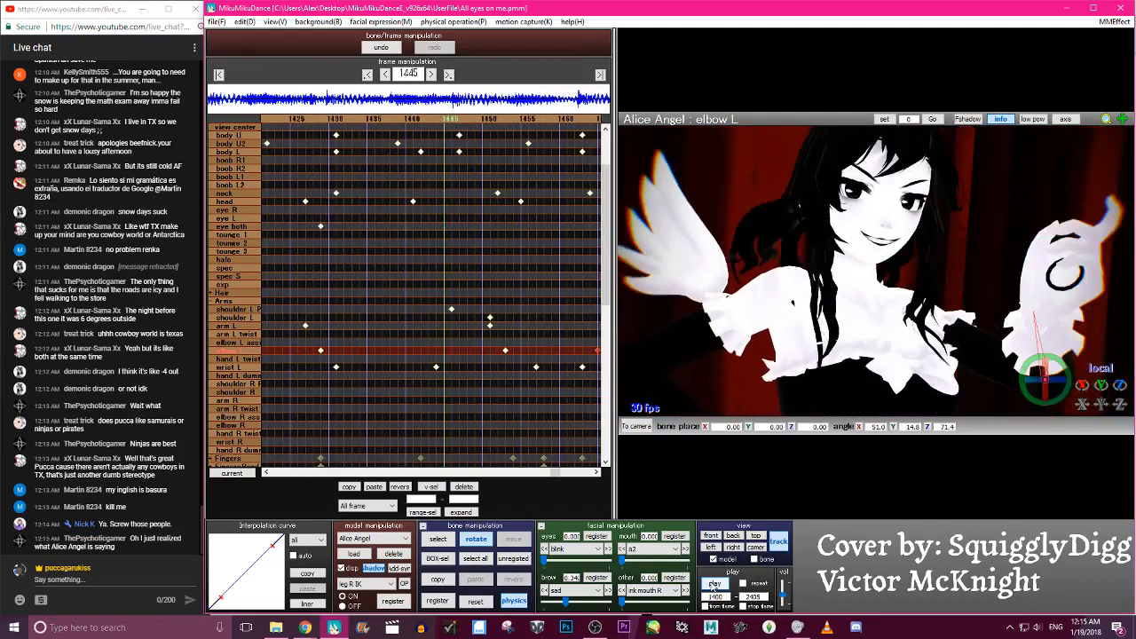
pyautogui.press('Right')
pyautogui.press('Right')
pyautogui.press('Right')
pyautogui.press('Right')
pyautogui.press('Right')
pyautogui.press('Right')
pyautogui.press('Right')
pyautogui.press('Right')
pyautogui.press('Right')
pyautogui.press('Right')
pyautogui.press('Right')
pyautogui.press('Right')
pyautogui.press('Right')
pyautogui.press('Right')
pyautogui.press('Right')
pyautogui.press('Right')
pyautogui.press('Right')
pyautogui.press('Right')
pyautogui.press('Right')
pyautogui.press('Right')
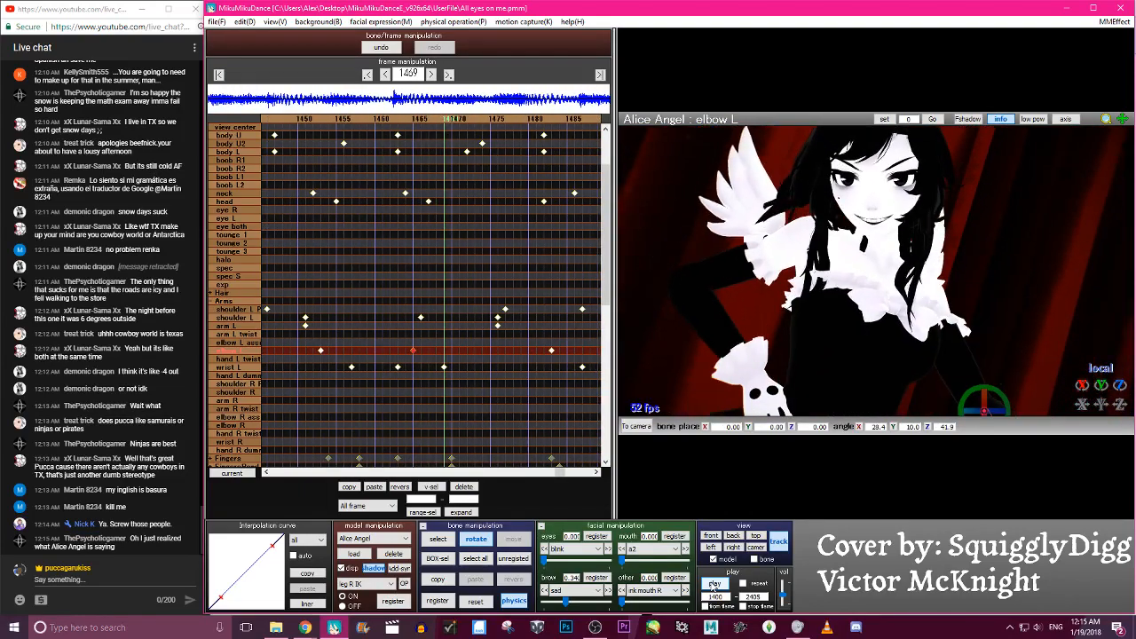
# Adjust the rotation of the wrist R bone and swing the arm R bone slightly downward at frame 1476
pyautogui.press('Right')
pyautogui.press('Right')
pyautogui.press('Right')
pyautogui.press('Right')
pyautogui.press('Right')
pyautogui.press('Right')
pyautogui.press('Right')
pyautogui.press('c')
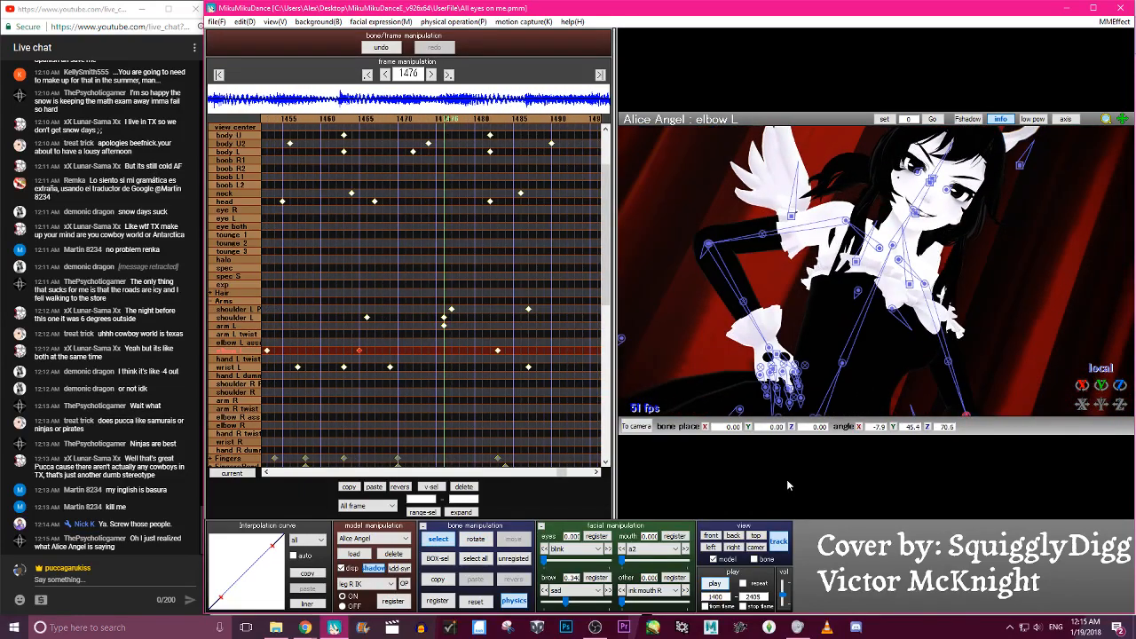
pyautogui.click(770, 349)
pyautogui.press('x')
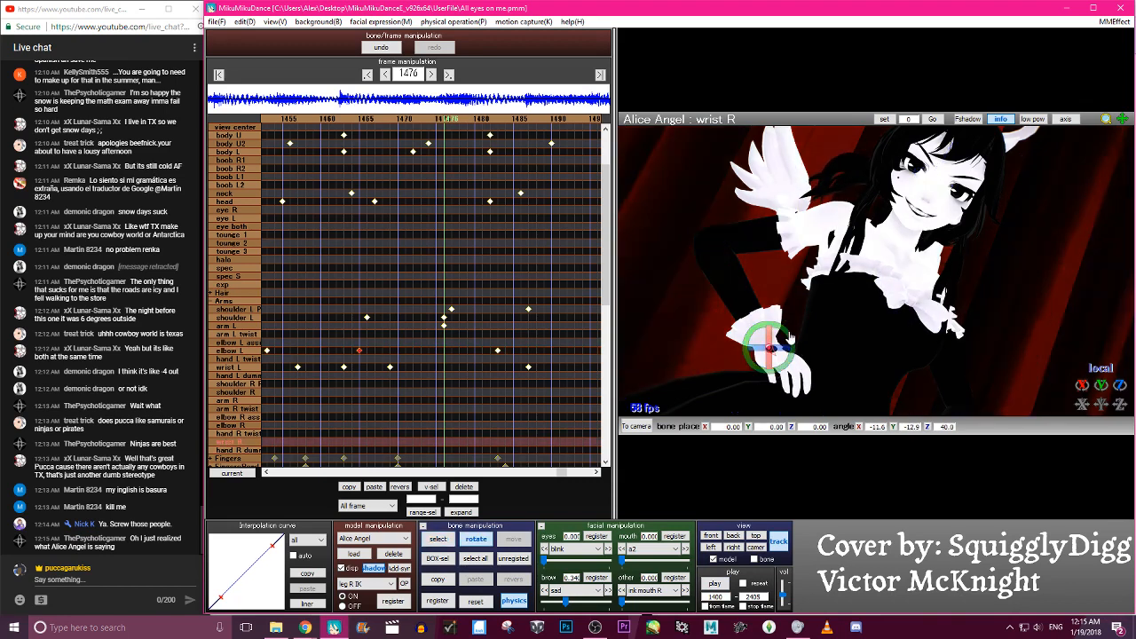
pyautogui.press('c')
pyautogui.press('x')
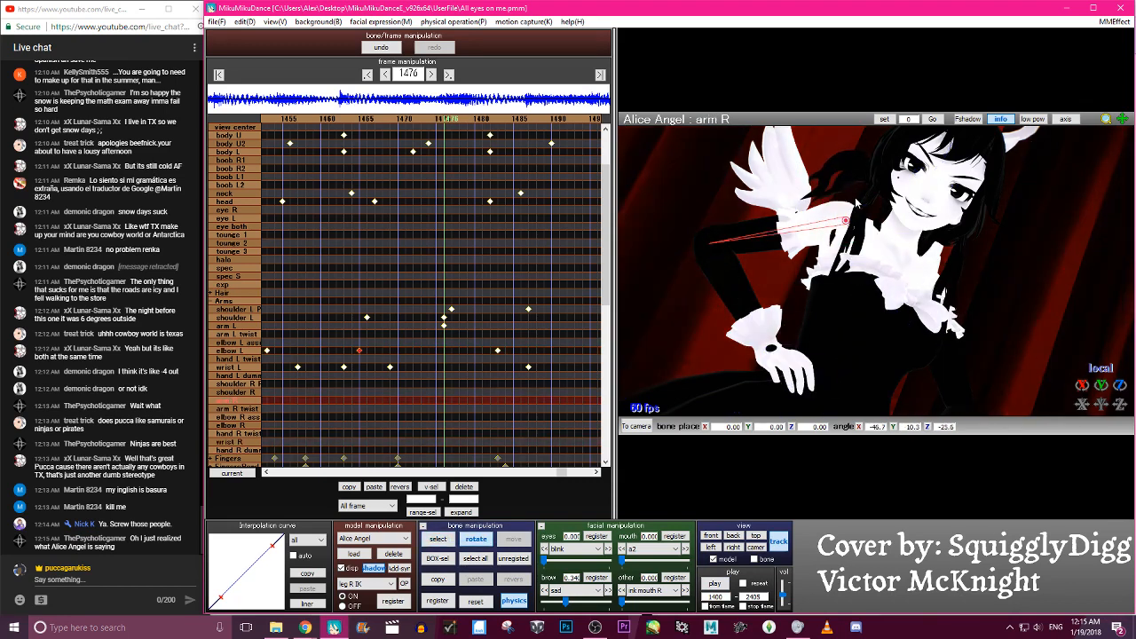
pyautogui.moveTo(729, 245); pyautogui.dragTo(732, 263)
# Rotate the elbow R bone to about X 9.4, Y 120.7, Z 39.0 and register arm R, elbow R and wrist R at frame 1476
pyautogui.press('c')
pyautogui.click(713, 265)
pyautogui.press('x')
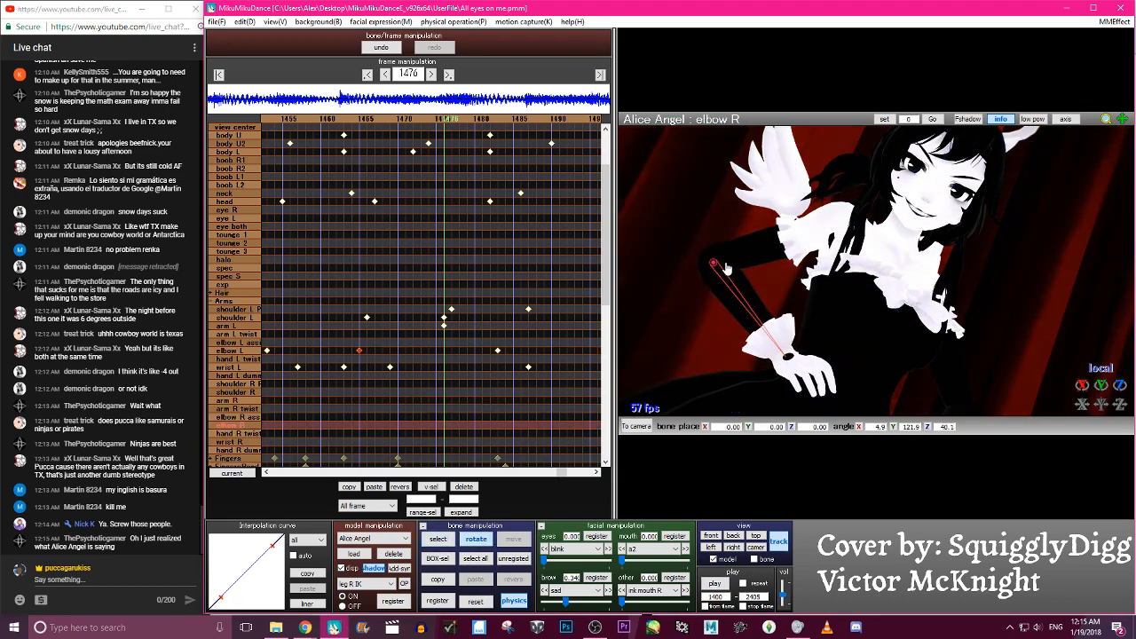
pyautogui.moveTo(715, 259); pyautogui.dragTo(717, 264)
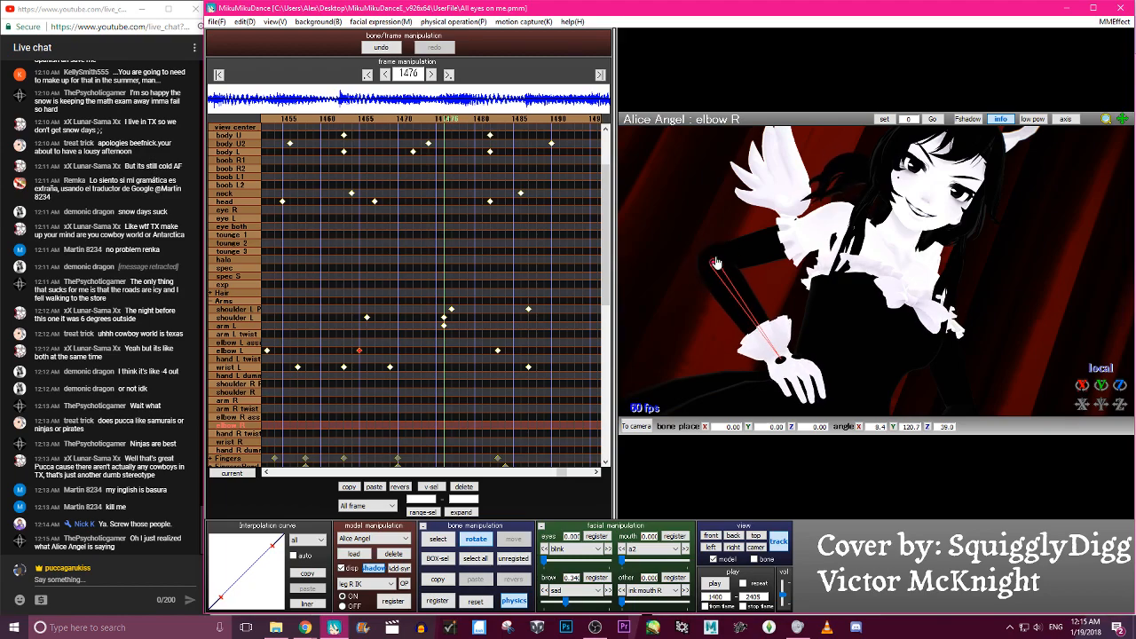
pyautogui.press('a')
pyautogui.press('s')
pyautogui.press('Return')
# Review the new right arm pose by stepping back to frame 1443 and forward again to frame 1471
pyautogui.press('Left')
pyautogui.press('Left')
pyautogui.press('Left')
pyautogui.press('Left')
pyautogui.press('Left')
pyautogui.press('Left')
pyautogui.press('Left')
pyautogui.press('Left')
pyautogui.press('Left')
pyautogui.press('Left')
pyautogui.press('Left')
pyautogui.press('Left')
pyautogui.press('Left')
pyautogui.press('Left')
pyautogui.press('Left')
pyautogui.press('Left')
pyautogui.press('Left')
pyautogui.press('Left')
pyautogui.press('Left')
pyautogui.press('Left')
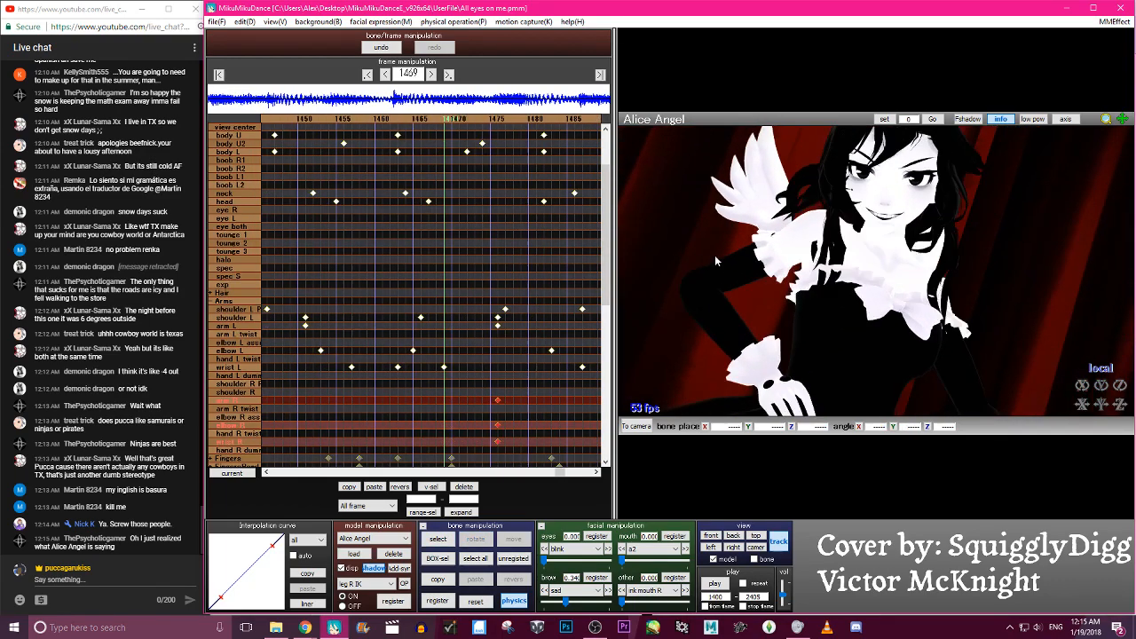
pyautogui.press('Left')
pyautogui.press('Left')
pyautogui.press('Left')
pyautogui.press('Left')
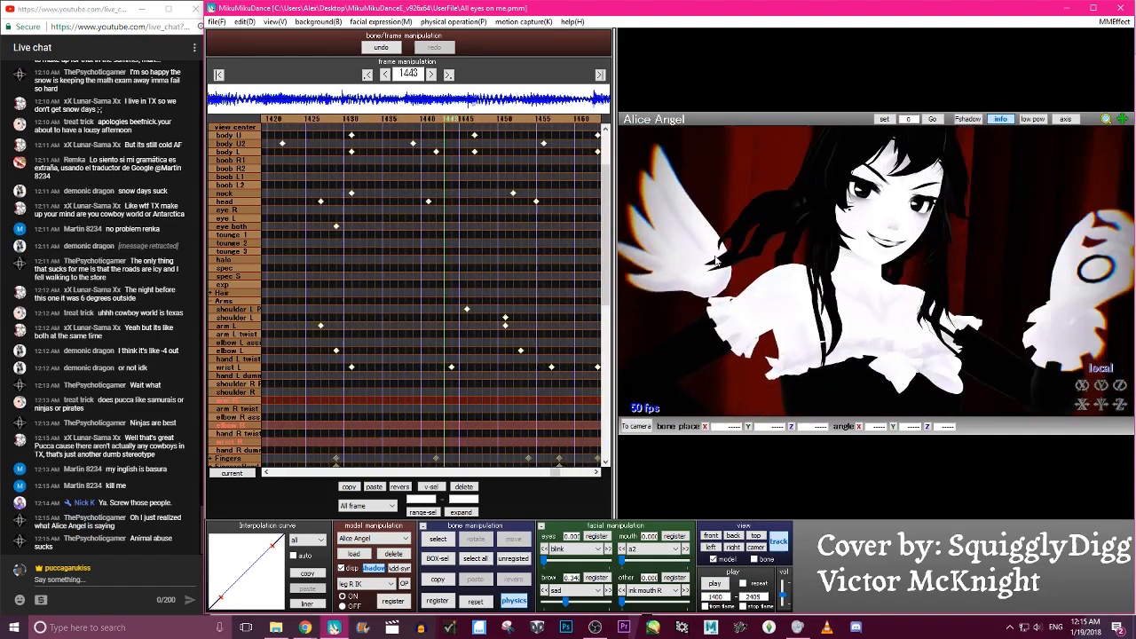
pyautogui.press('Right')
pyautogui.press('Right')
pyautogui.press('Right')
pyautogui.press('Right')
pyautogui.press('Right')
pyautogui.press('Right')
pyautogui.press('Right')
pyautogui.press('Right')
pyautogui.press('Right')
pyautogui.press('Right')
pyautogui.press('Right')
pyautogui.press('Right')
pyautogui.press('Right')
pyautogui.press('Right')
pyautogui.press('Right')
pyautogui.press('Right')
pyautogui.press('Right')
pyautogui.press('Right')
pyautogui.press('Right')
pyautogui.press('Right')
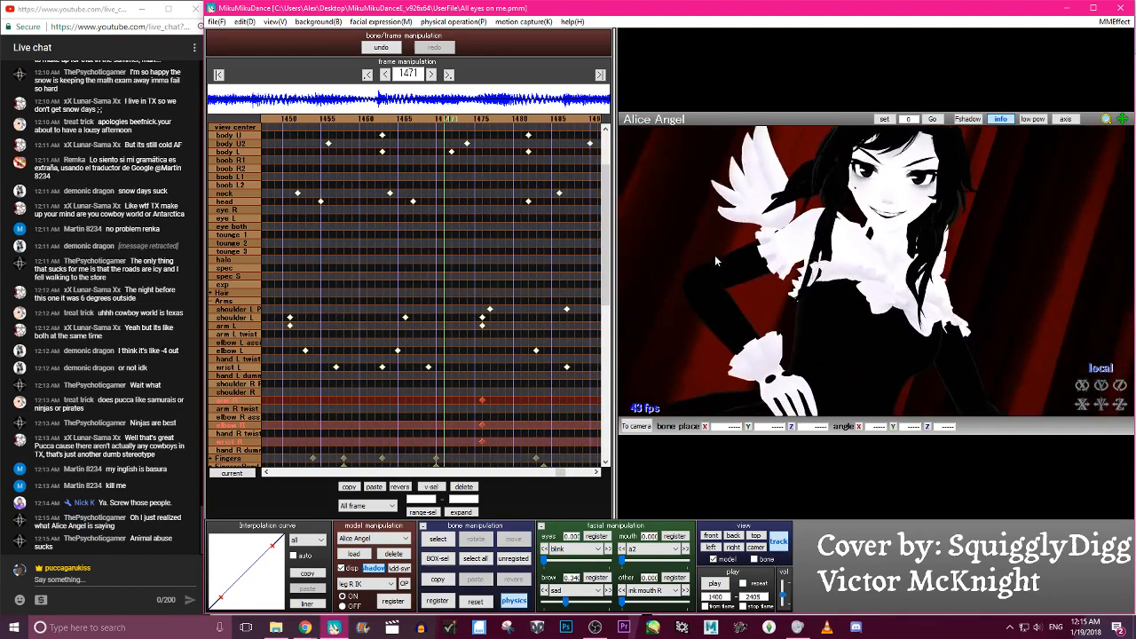
# Step back and forth through frames 1471 to 1505 to examine the right arm's motion against the body
pyautogui.press('Right')
pyautogui.press('Right')
pyautogui.press('Right')
pyautogui.press('Right')
pyautogui.press('Right')
pyautogui.press('Right')
pyautogui.press('Right')
pyautogui.press('Right')
pyautogui.press('Right')
pyautogui.press('Right')
pyautogui.press('Right')
pyautogui.press('Right')
pyautogui.press('Right')
pyautogui.press('Right')
pyautogui.press('Right')
pyautogui.press('Right')
pyautogui.press('Right')
pyautogui.press('Right')
pyautogui.press('Right')
pyautogui.press('Right')
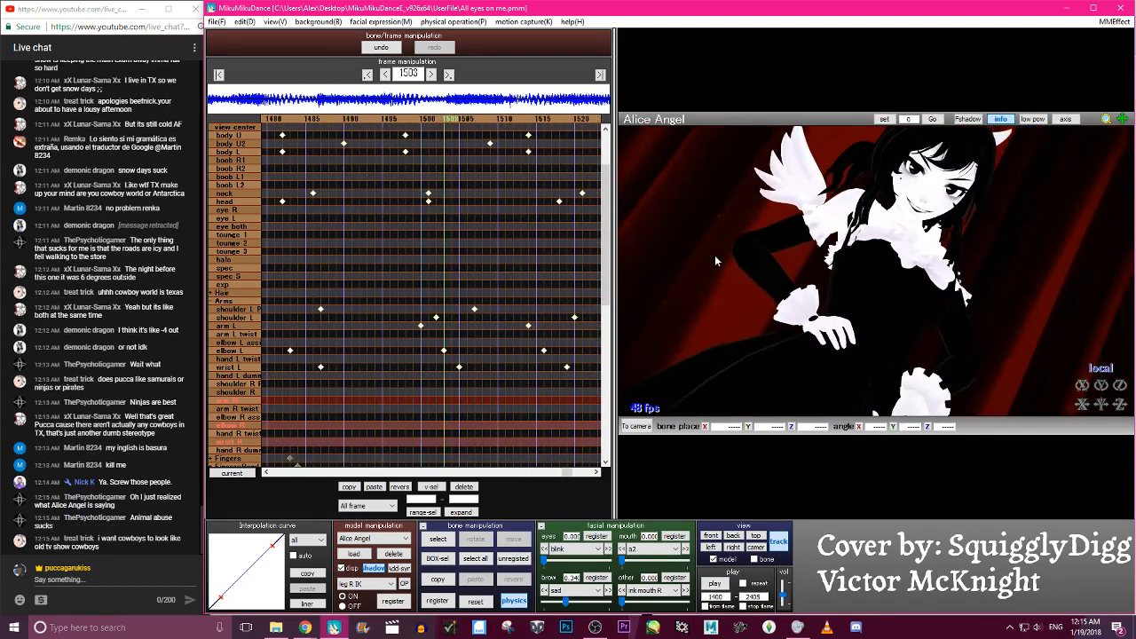
pyautogui.press('Left')
pyautogui.press('Left')
pyautogui.press('Left')
pyautogui.press('Left')
pyautogui.press('Left')
pyautogui.press('Left')
pyautogui.press('Left')
pyautogui.press('Left')
pyautogui.press('Left')
pyautogui.press('Left')
pyautogui.press('Left')
pyautogui.press('Left')
pyautogui.press('Left')
pyautogui.press('Left')
pyautogui.press('Left')
pyautogui.press('Left')
pyautogui.press('Left')
pyautogui.press('Left')
pyautogui.press('Left')
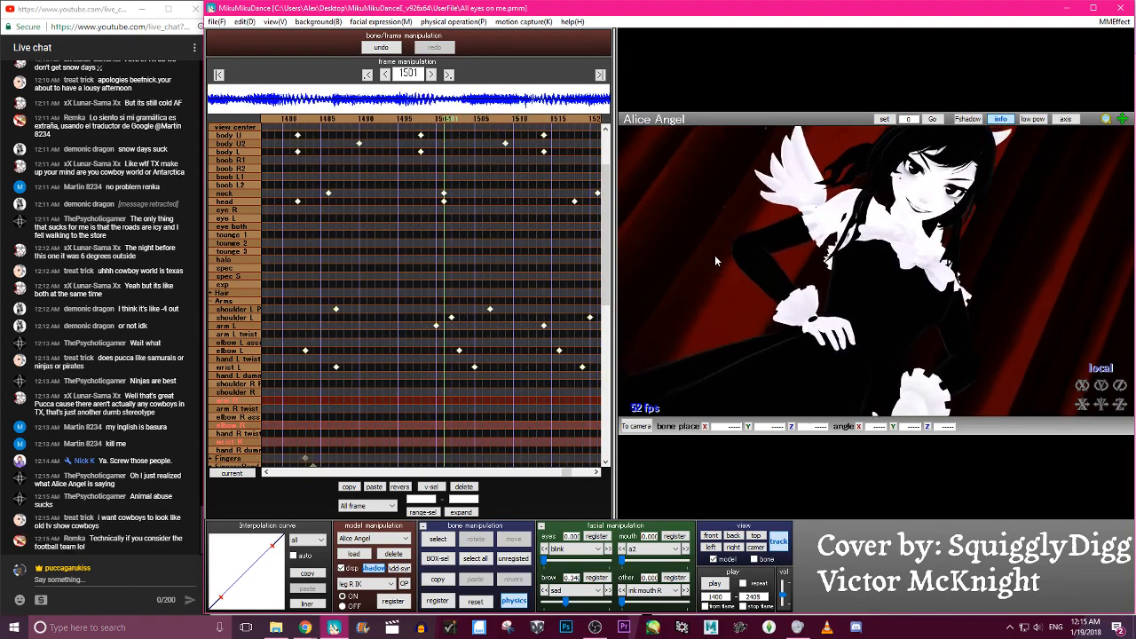
pyautogui.press('Right')
pyautogui.press('Right')
pyautogui.press('Right')
pyautogui.press('Right')
pyautogui.press('Right')
pyautogui.press('Right')
pyautogui.press('Right')
pyautogui.press('Right')
pyautogui.press('Right')
pyautogui.press('Right')
pyautogui.press('Right')
pyautogui.press('Right')
pyautogui.press('Right')
pyautogui.press('Right')
pyautogui.press('Right')
pyautogui.press('Right')
pyautogui.press('Right')
pyautogui.press('Right')
pyautogui.press('Right')
pyautogui.press('Right')
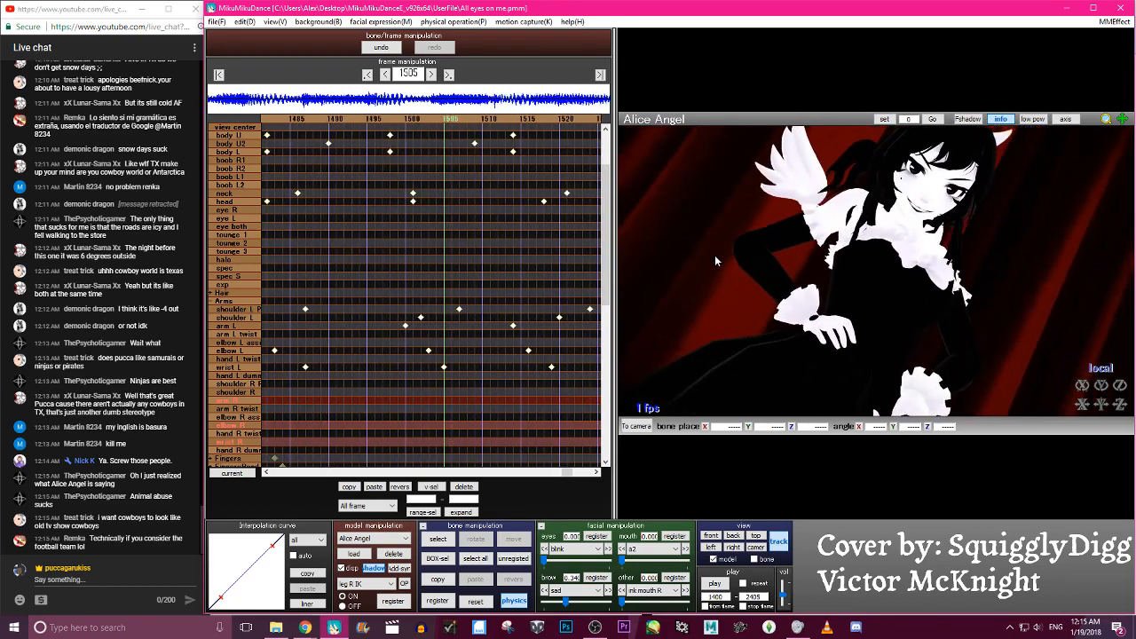
# At frame 1510, rotate the arm R bone to about X -45.7, Y 12.4, Z -28.5
pyautogui.press('Right')
pyautogui.press('c')
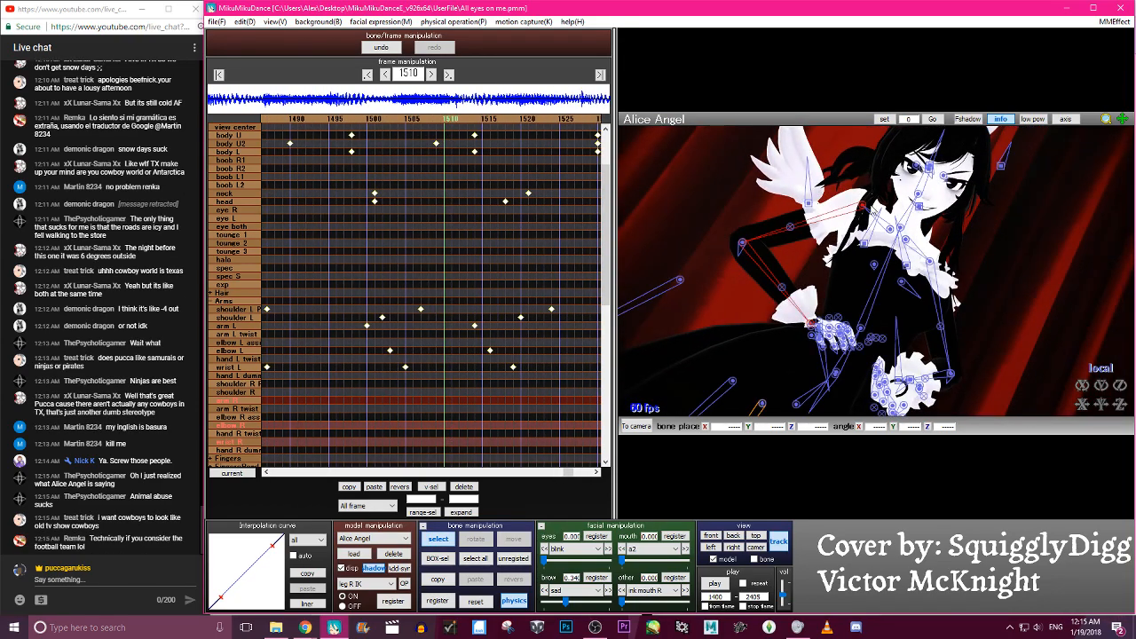
pyautogui.click(862, 206)
pyautogui.press('x')
pyautogui.moveTo(862, 206); pyautogui.dragTo(882, 196)
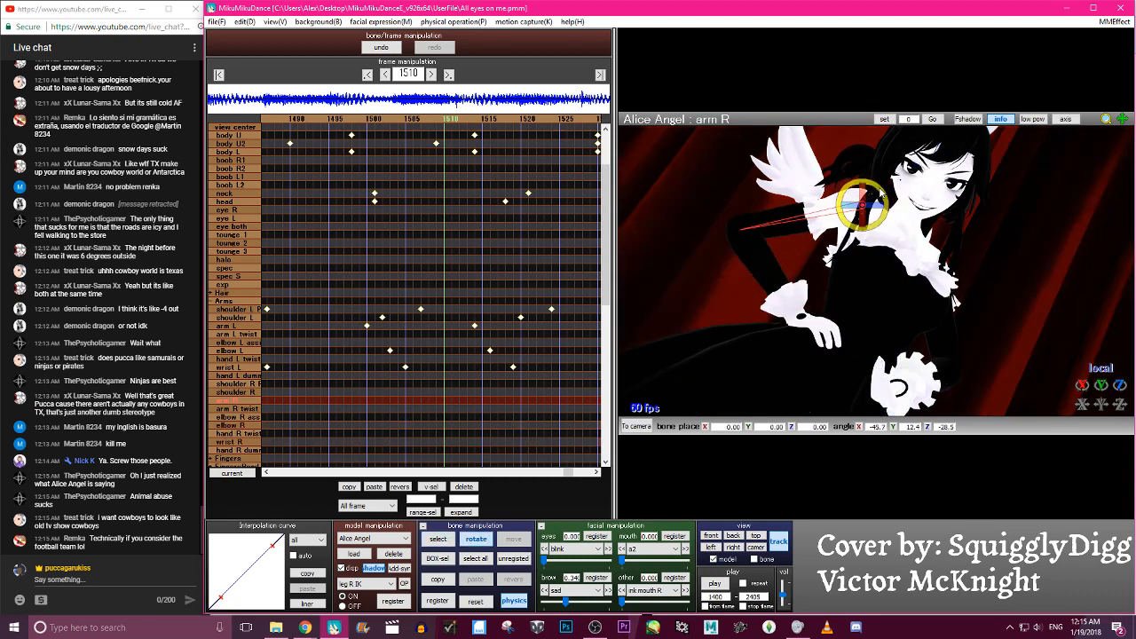
# Rotate the elbow R bone to about X 10.2, Y 121.0, Z 42.8 at frame 1510
pyautogui.press('c')
pyautogui.click(739, 230)
pyautogui.press('x')
pyautogui.moveTo(760, 228); pyautogui.dragTo(762, 223)
pyautogui.press('c')
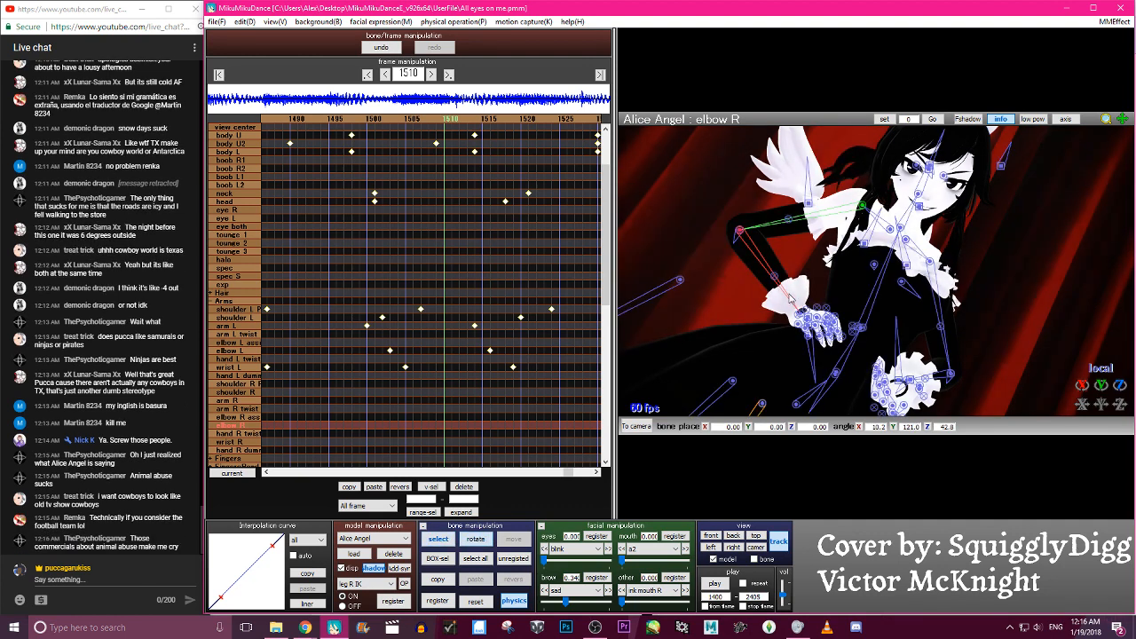
# Undo the last pose change and rotate the wrist R bone to about X -14.1, Y -13.3, Z 39.3
pyautogui.click(800, 313)
pyautogui.press('x')
pyautogui.press('c')
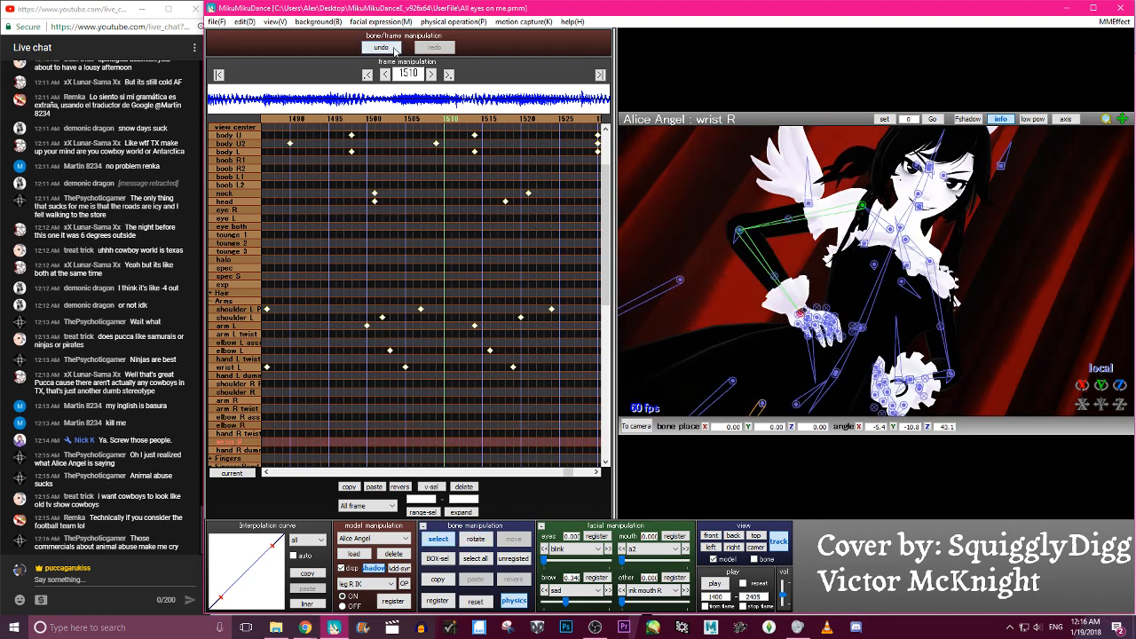
pyautogui.click(395, 51)
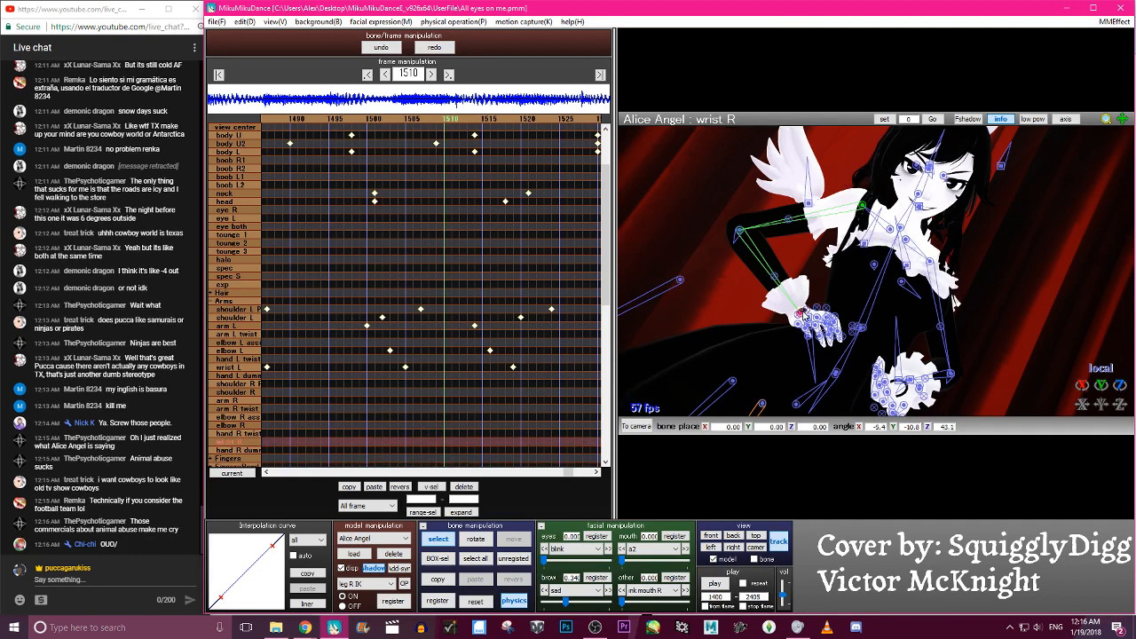
pyautogui.press('x')
pyautogui.moveTo(803, 312); pyautogui.dragTo(801, 308)
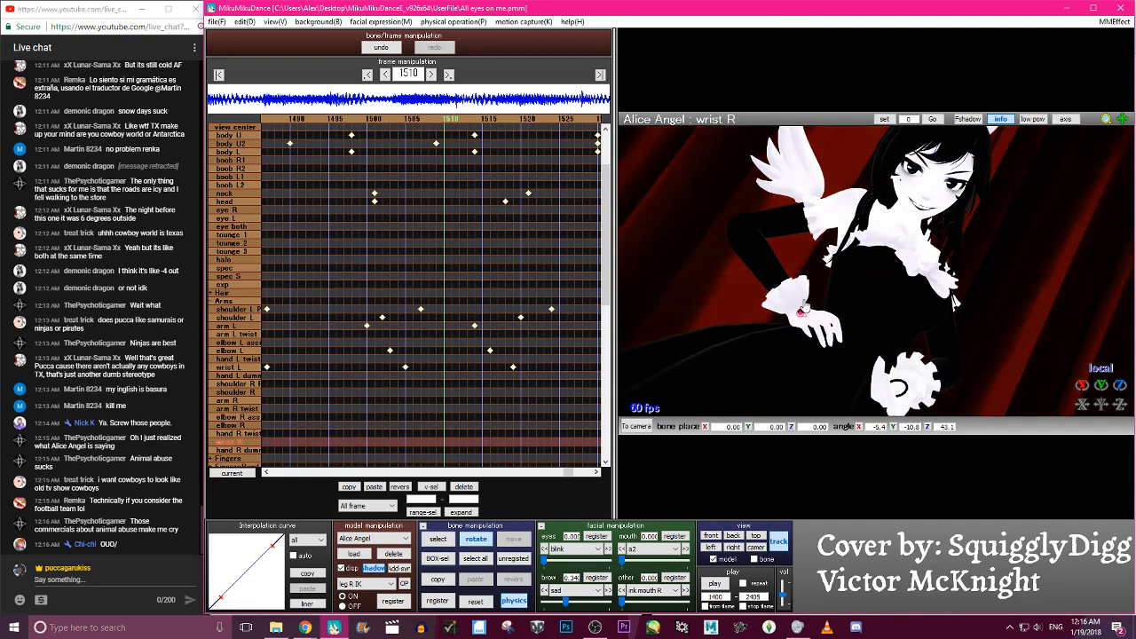
pyautogui.moveTo(822, 311); pyautogui.dragTo(820, 307)
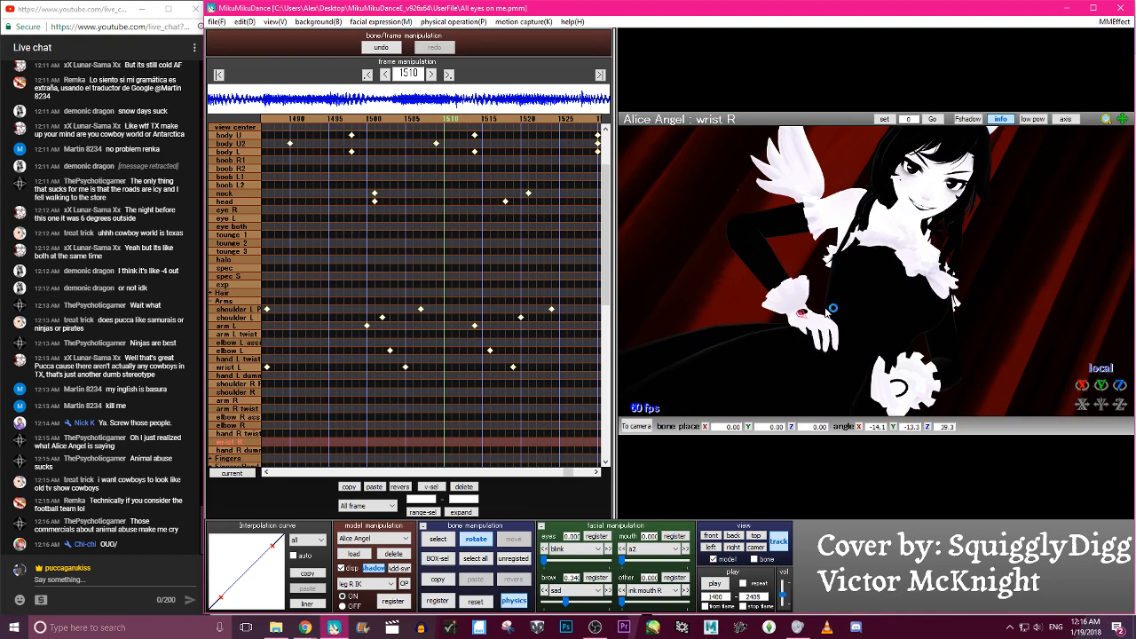
# Fine-tune the wrist R rotation and register arm R, elbow R and wrist R at frame 1510
pyautogui.moveTo(827, 310); pyautogui.dragTo(803, 315)
pyautogui.press('s')
pyautogui.press('Return')
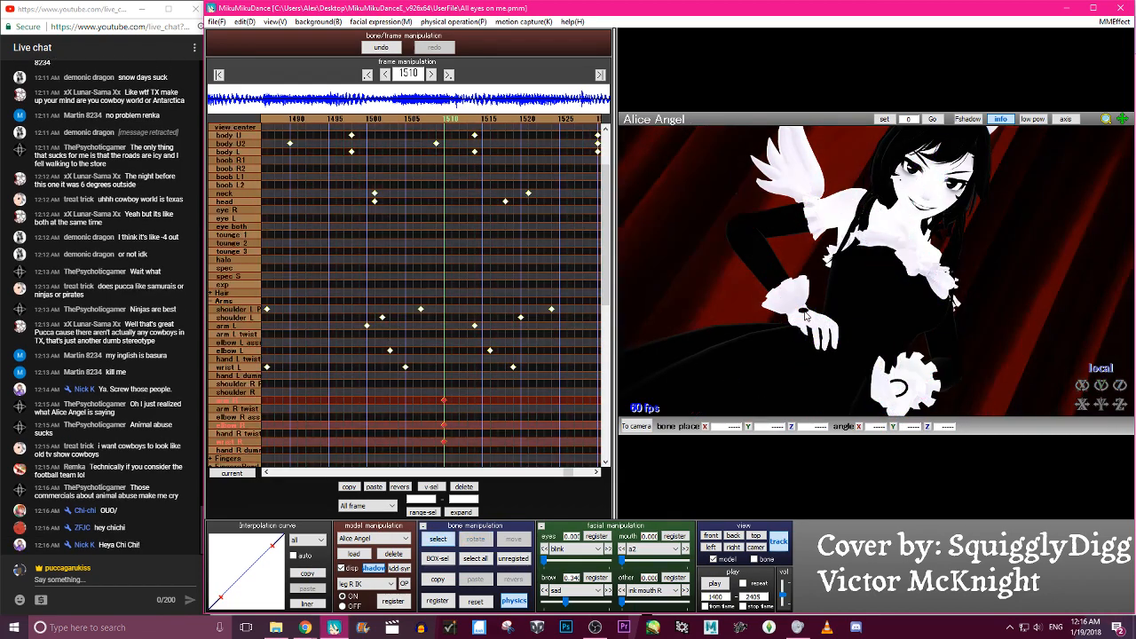
# Review the right arm motion around the new keyframes by stepping back and forth between frames 1463 and 1536
pyautogui.press('Left')
pyautogui.press('Left')
pyautogui.press('Left')
pyautogui.press('Left')
pyautogui.press('Left')
pyautogui.press('Left')
pyautogui.press('Left')
pyautogui.press('Left')
pyautogui.press('Left')
pyautogui.press('Left')
pyautogui.press('Left')
pyautogui.press('Left')
pyautogui.press('Left')
pyautogui.press('Left')
pyautogui.press('Left')
pyautogui.press('Left')
pyautogui.press('Left')
pyautogui.press('Left')
pyautogui.press('Left')
pyautogui.press('Left')
pyautogui.press('Left')
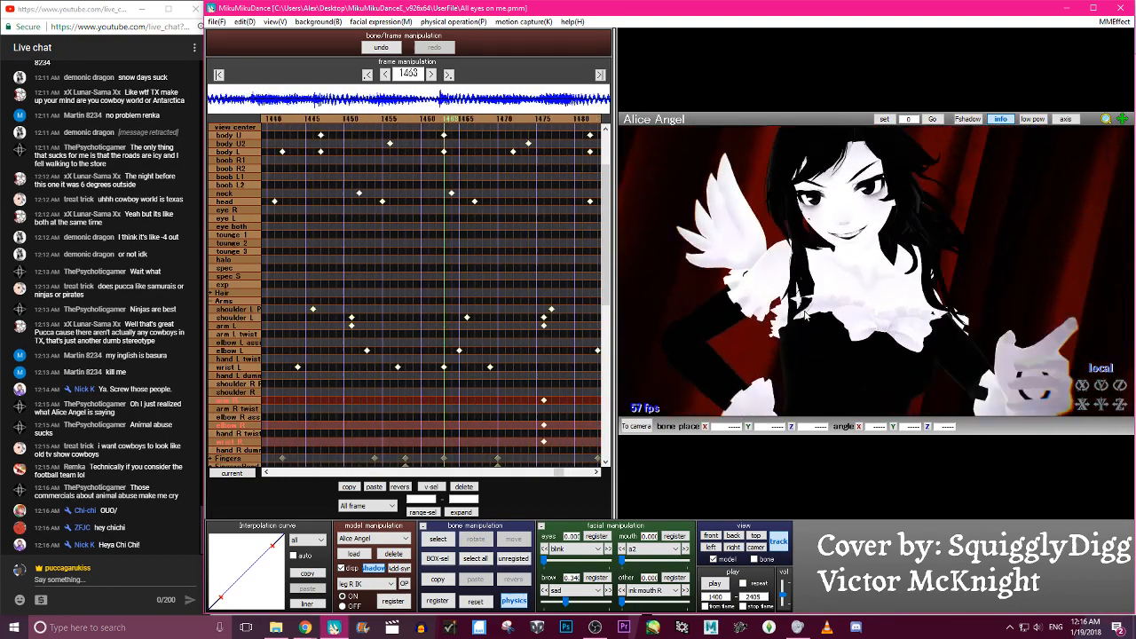
pyautogui.press('Right')
pyautogui.press('Right')
pyautogui.press('Right')
pyautogui.press('Right')
pyautogui.press('Right')
pyautogui.press('Right')
pyautogui.press('Right')
pyautogui.press('Right')
pyautogui.press('Right')
pyautogui.press('Right')
pyautogui.press('Right')
pyautogui.press('Right')
pyautogui.press('Right')
pyautogui.press('Right')
pyautogui.press('Right')
pyautogui.press('Right')
pyautogui.press('Right')
pyautogui.press('Right')
pyautogui.press('Right')
pyautogui.press('Right')
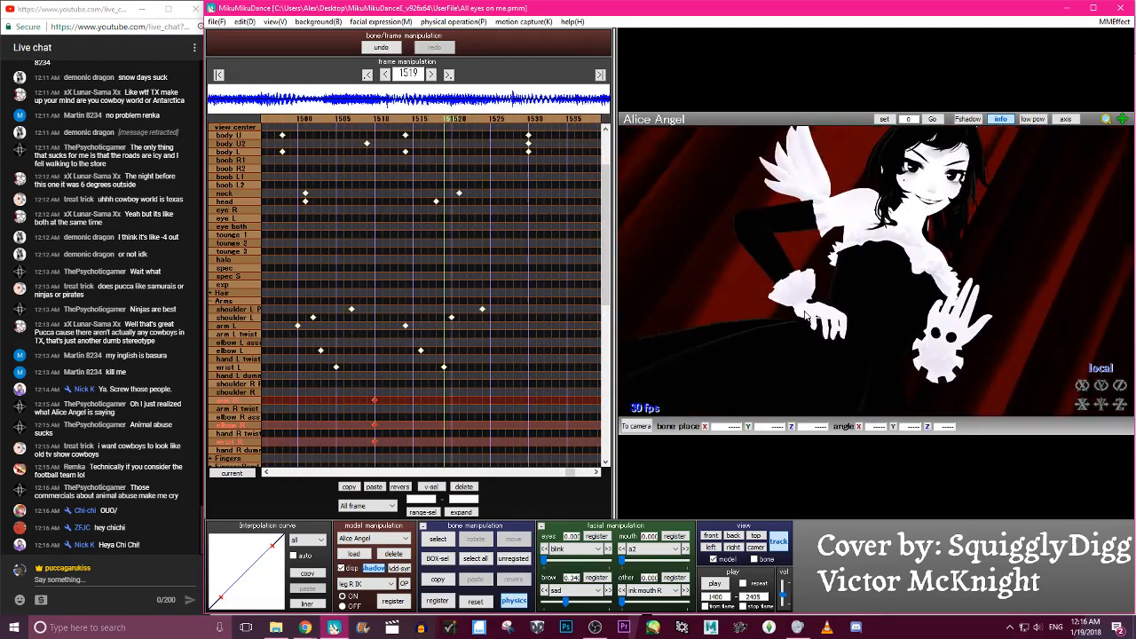
pyautogui.press('Left')
pyautogui.press('Left')
pyautogui.press('Left')
pyautogui.press('Left')
pyautogui.press('Left')
pyautogui.press('Left')
pyautogui.press('Left')
pyautogui.press('Left')
pyautogui.press('Left')
pyautogui.press('Left')
pyautogui.press('Left')
pyautogui.press('Left')
pyautogui.press('Left')
pyautogui.press('Left')
pyautogui.press('Left')
pyautogui.press('Left')
pyautogui.press('Left')
pyautogui.press('Left')
pyautogui.press('Left')
pyautogui.press('Left')
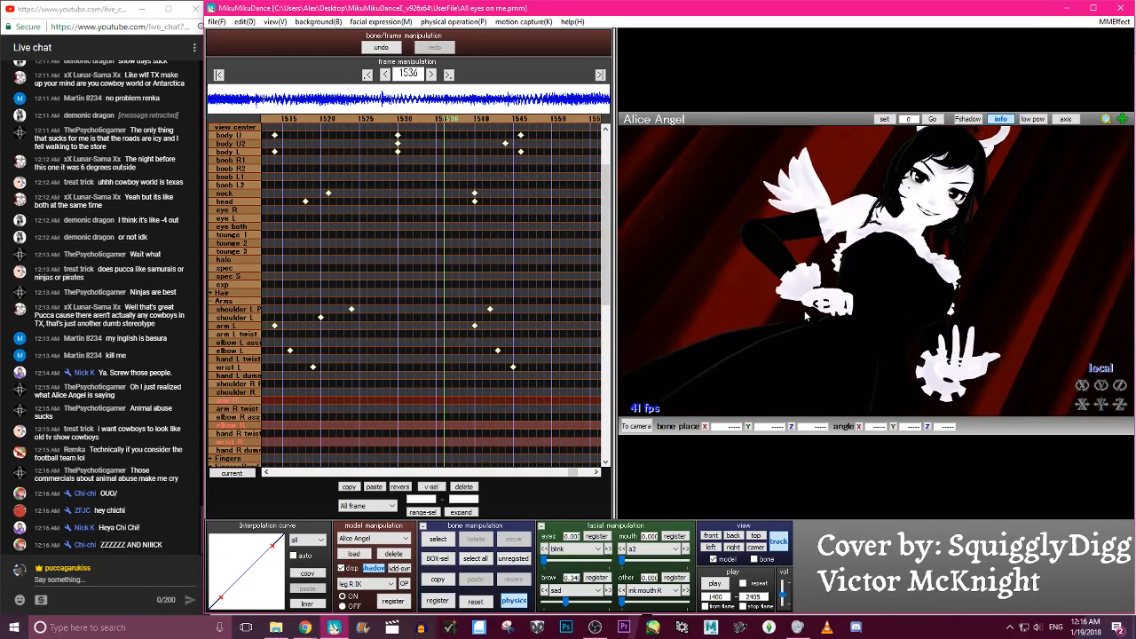
pyautogui.press('Left')
pyautogui.press('Left')
pyautogui.press('Left')
pyautogui.press('Left')
pyautogui.press('Left')
pyautogui.press('Left')
pyautogui.press('Left')
pyautogui.press('Left')
pyautogui.press('Left')
pyautogui.press('Left')
pyautogui.press('Left')
pyautogui.press('Left')
pyautogui.press('Left')
pyautogui.press('Left')
pyautogui.press('Left')
pyautogui.press('Left')
pyautogui.press('Left')
pyautogui.press('Left')
pyautogui.press('Left')
pyautogui.press('Left')
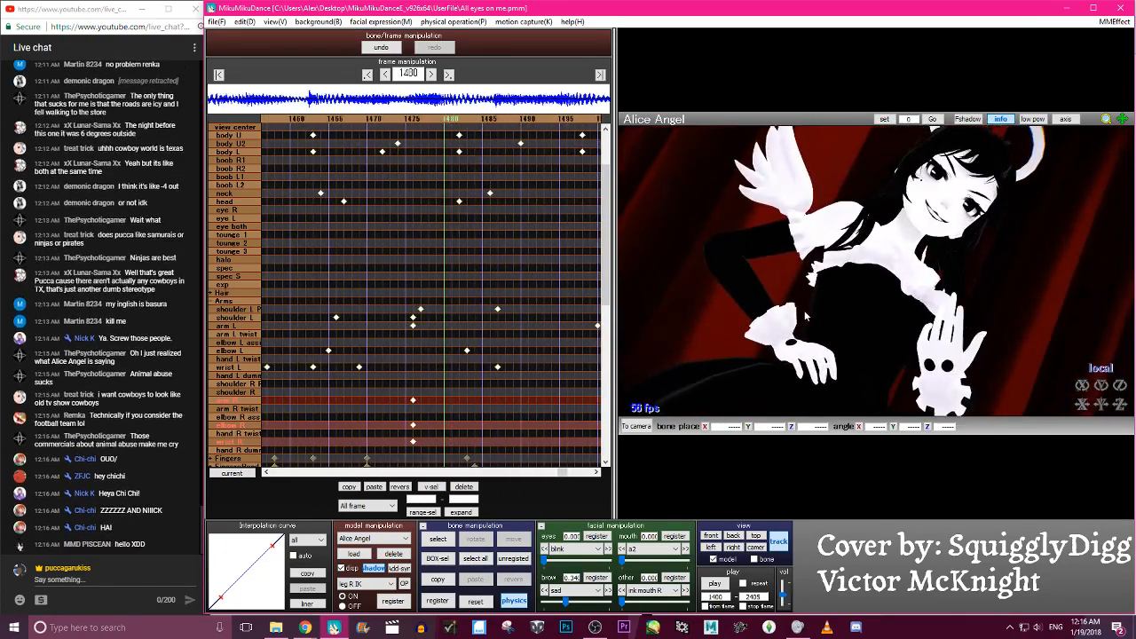
# Go to frame 1494 and rotate the arm R bone to about X -41.5, Y 15.2, Z -35.4
pyautogui.press('Right')
pyautogui.press('Right')
pyautogui.press('Right')
pyautogui.press('Right')
pyautogui.press('Right')
pyautogui.press('Right')
pyautogui.press('Right')
pyautogui.press('Right')
pyautogui.press('Right')
pyautogui.press('Right')
pyautogui.press('Right')
pyautogui.press('Right')
pyautogui.press('Right')
pyautogui.press('Right')
pyautogui.press('Right')
pyautogui.press('Right')
pyautogui.press('Right')
pyautogui.press('Right')
pyautogui.press('Right')
pyautogui.press('Right')
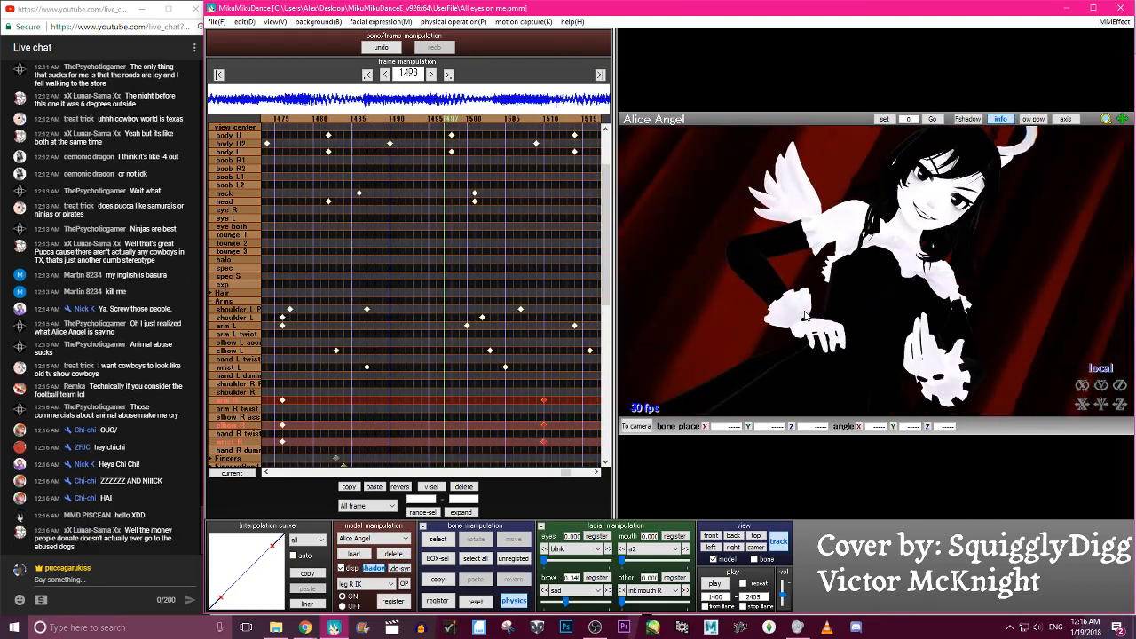
pyautogui.press('Right')
pyautogui.press('Right')
pyautogui.press('Right')
pyautogui.press('Right')
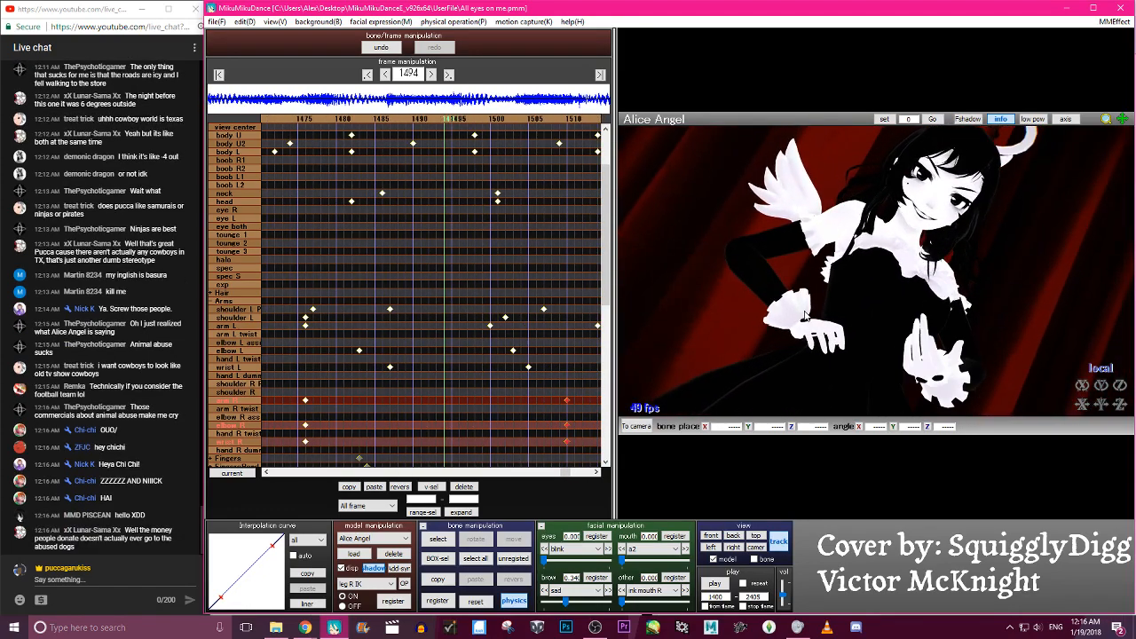
pyautogui.click(809, 317)
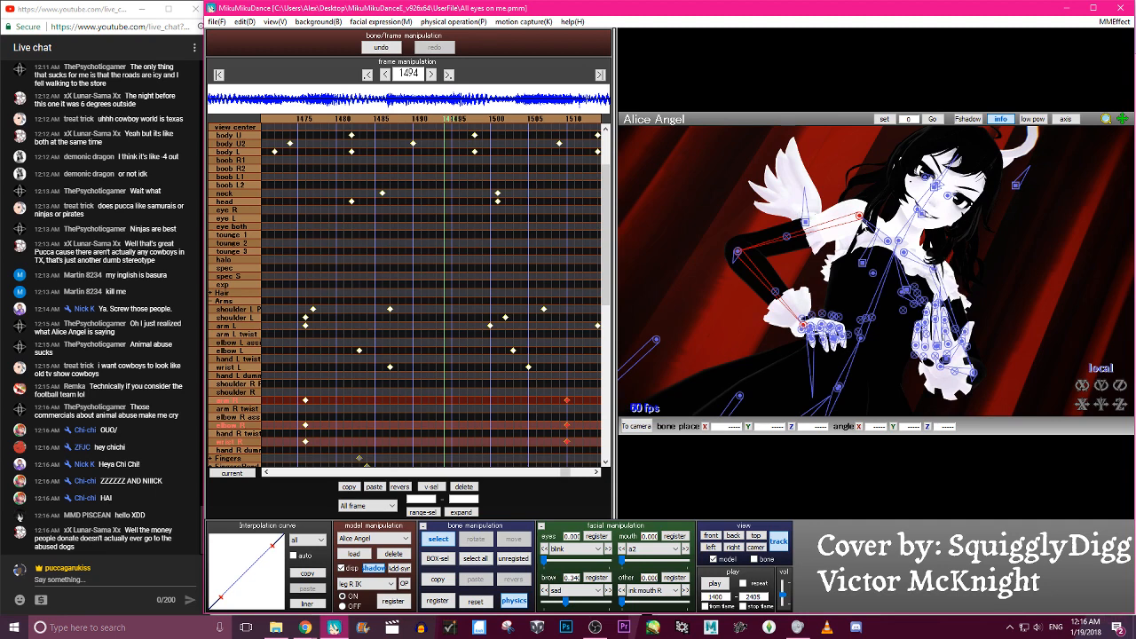
pyautogui.click(860, 217)
pyautogui.press('c')
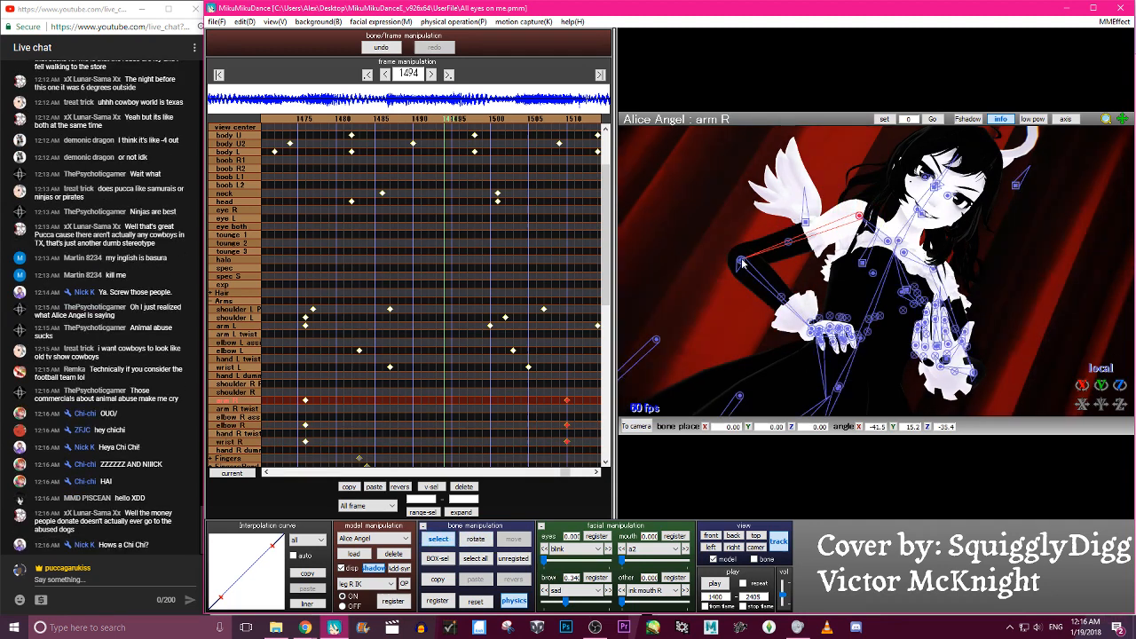
# Rotate elbow R to about X 5.4, Y 116.2, Z 36.0, wrist R to X -10.3, Y -14.2, Z 38.7, and register the right arm at frame 1494
pyautogui.click(743, 259)
pyautogui.moveTo(751, 261); pyautogui.dragTo(763, 250)
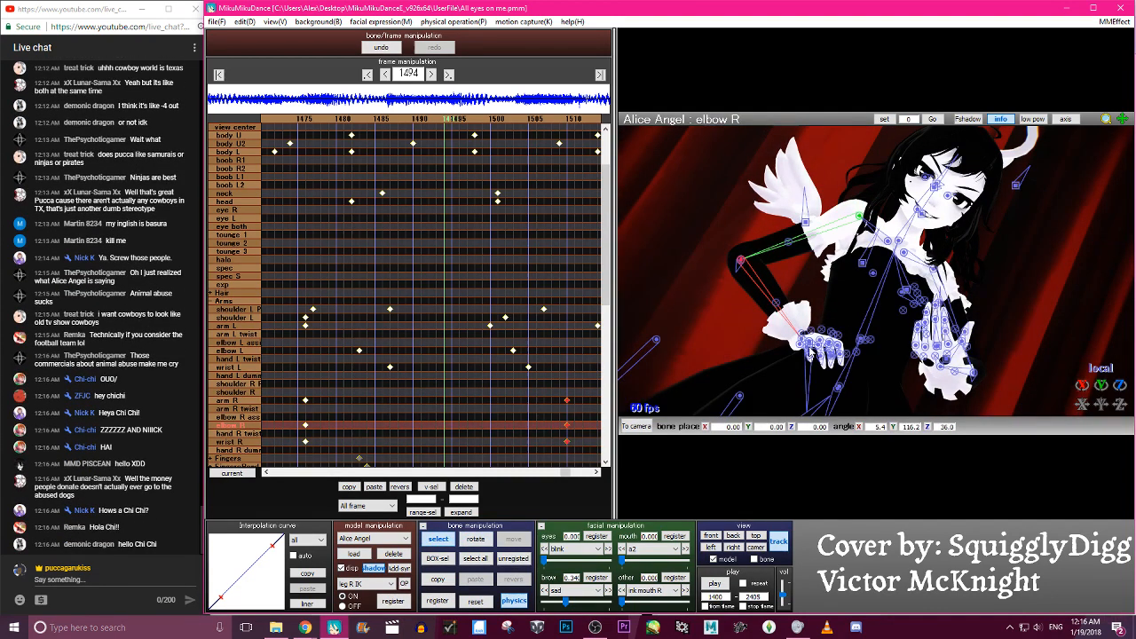
pyautogui.click(802, 338)
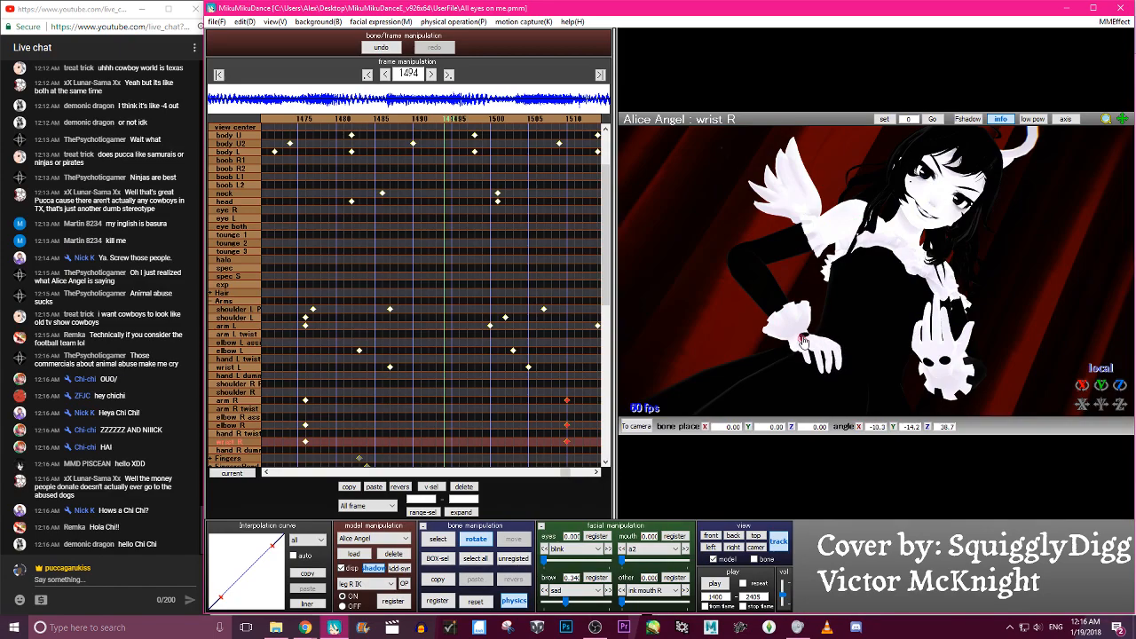
pyautogui.click(803, 338)
pyautogui.press('space')
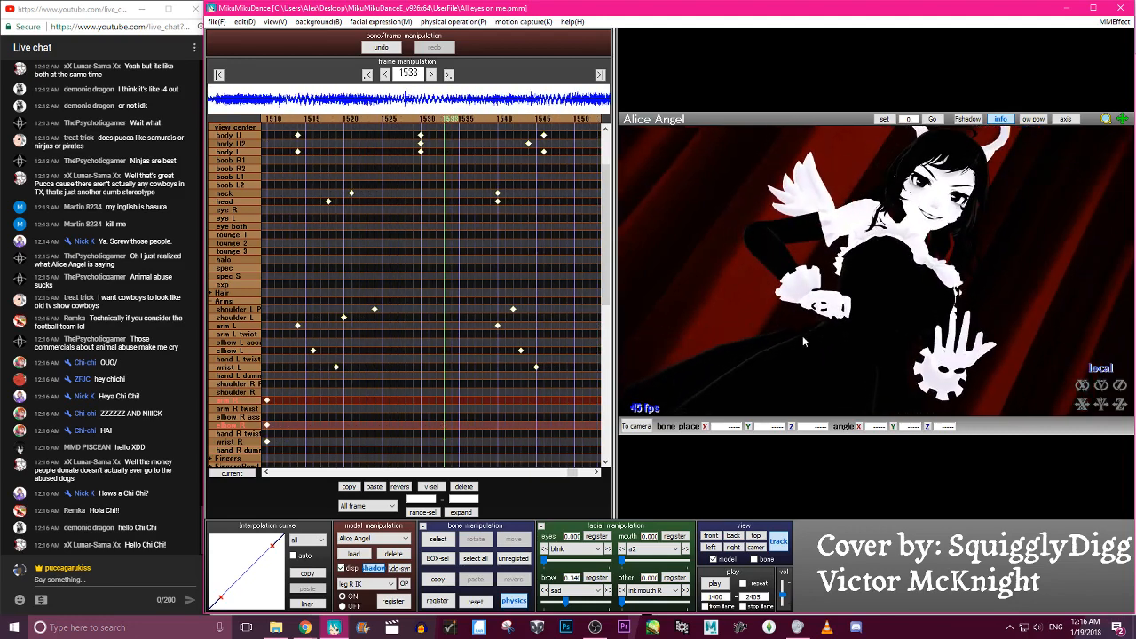
# Go to frame 1535 and rotate the arm R bone to lower the elbow slightly
pyautogui.press('space')
pyautogui.click(872, 212)
pyautogui.press('x')
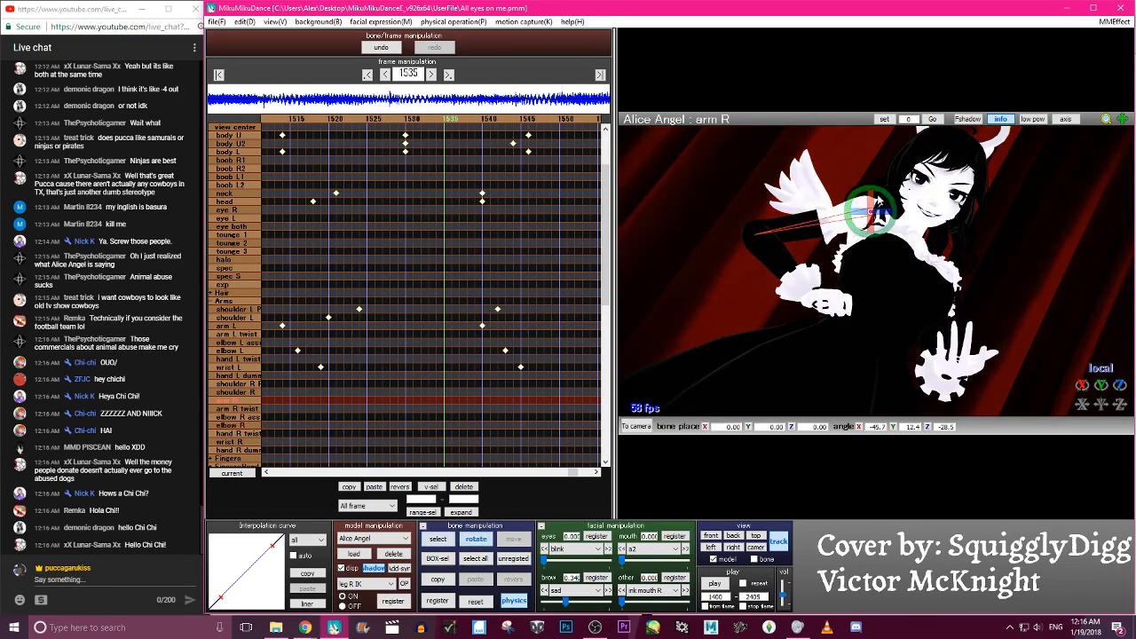
pyautogui.moveTo(872, 215); pyautogui.dragTo(852, 233)
pyautogui.press('c')
pyautogui.press('x')
pyautogui.press('c')
# Rotate the elbow R bone to about X 3.2, Y 114.7, Z 34.2 at frame 1535
pyautogui.click(769, 240)
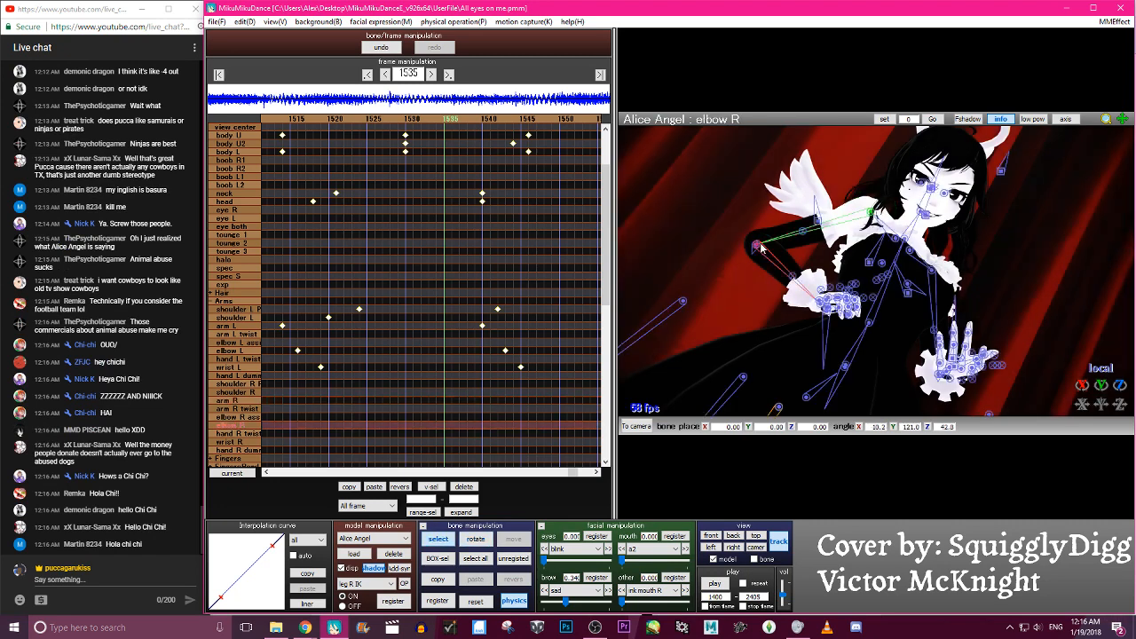
pyautogui.press('x')
pyautogui.moveTo(779, 242); pyautogui.dragTo(771, 264)
pyautogui.press('c')
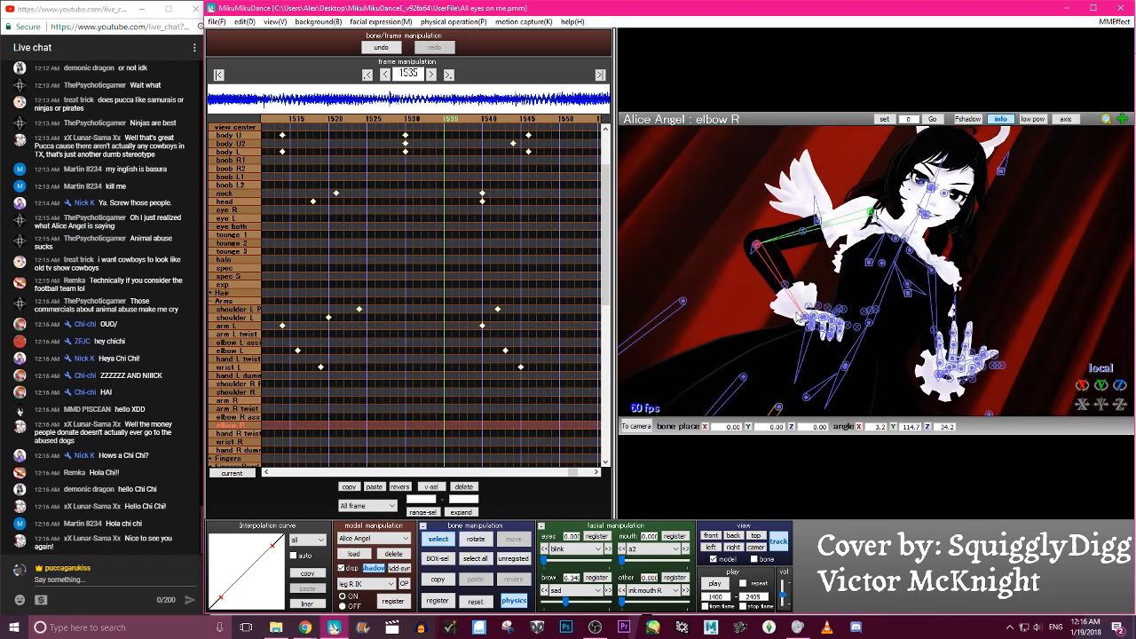
pyautogui.click(806, 317)
pyautogui.press('x')
pyautogui.moveTo(819, 312); pyautogui.dragTo(808, 322)
pyautogui.press('c')
pyautogui.press('x')
pyautogui.press('c')
pyautogui.click(809, 307)
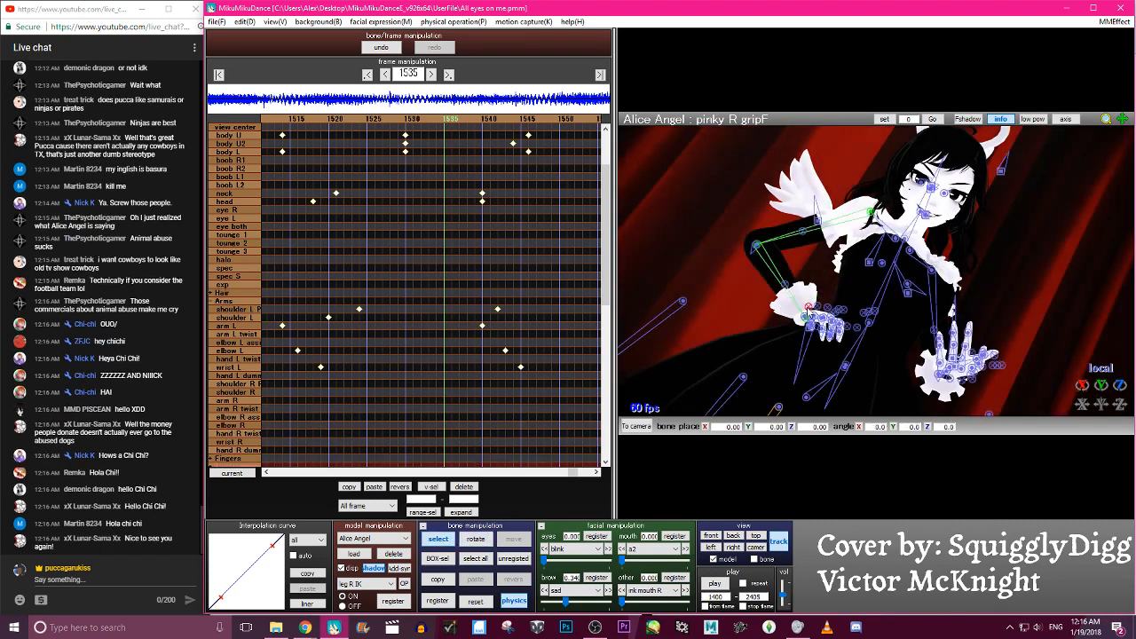
pyautogui.click(384, 50)
pyautogui.press('x')
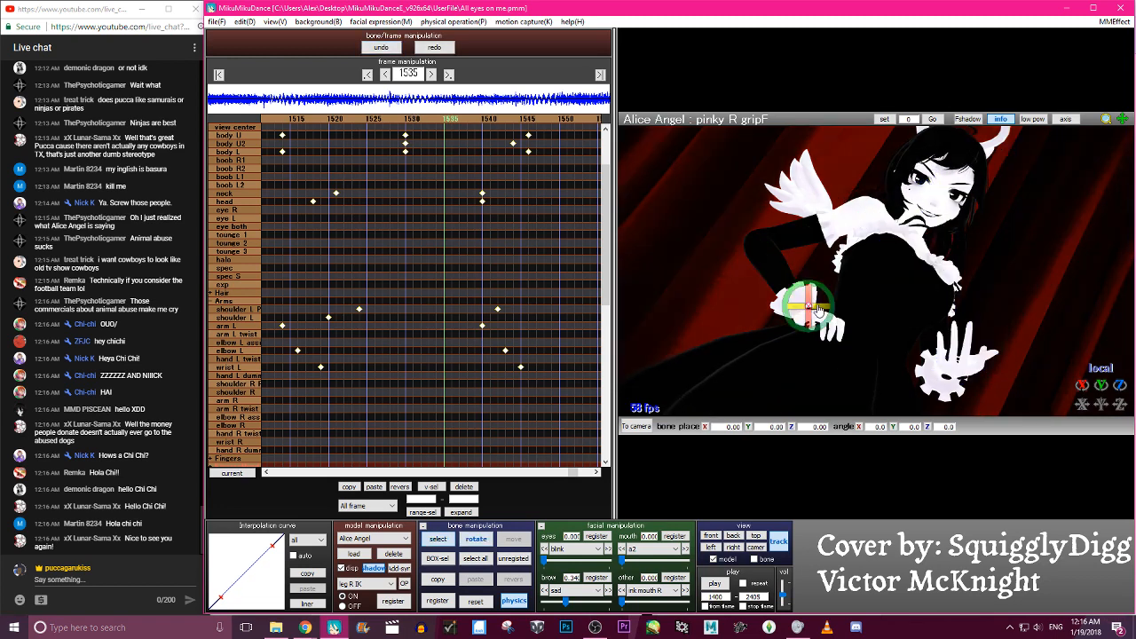
pyautogui.press('c')
pyautogui.click(804, 316)
pyautogui.press('x')
pyautogui.moveTo(805, 302); pyautogui.dragTo(809, 309)
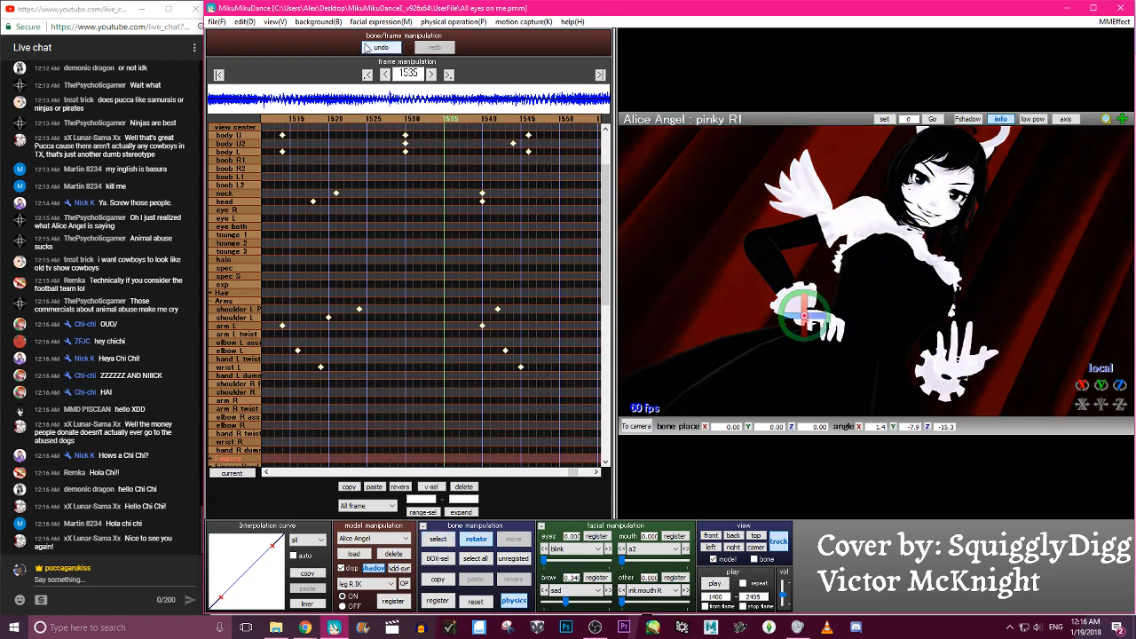
pyautogui.press('c')
# Select the wrist R bone and rotate it to about X 4.3, Y -15.8, Z 37.3 at frame 1535
pyautogui.click(805, 317)
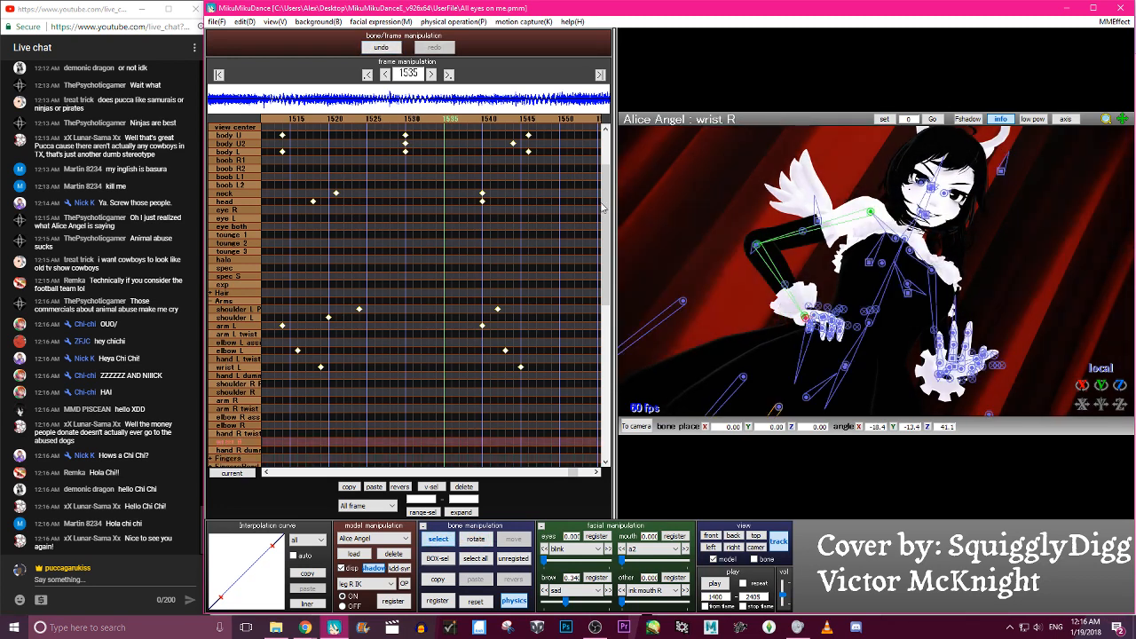
pyautogui.click(384, 48)
pyautogui.press('c')
pyautogui.moveTo(804, 314); pyautogui.dragTo(841, 314)
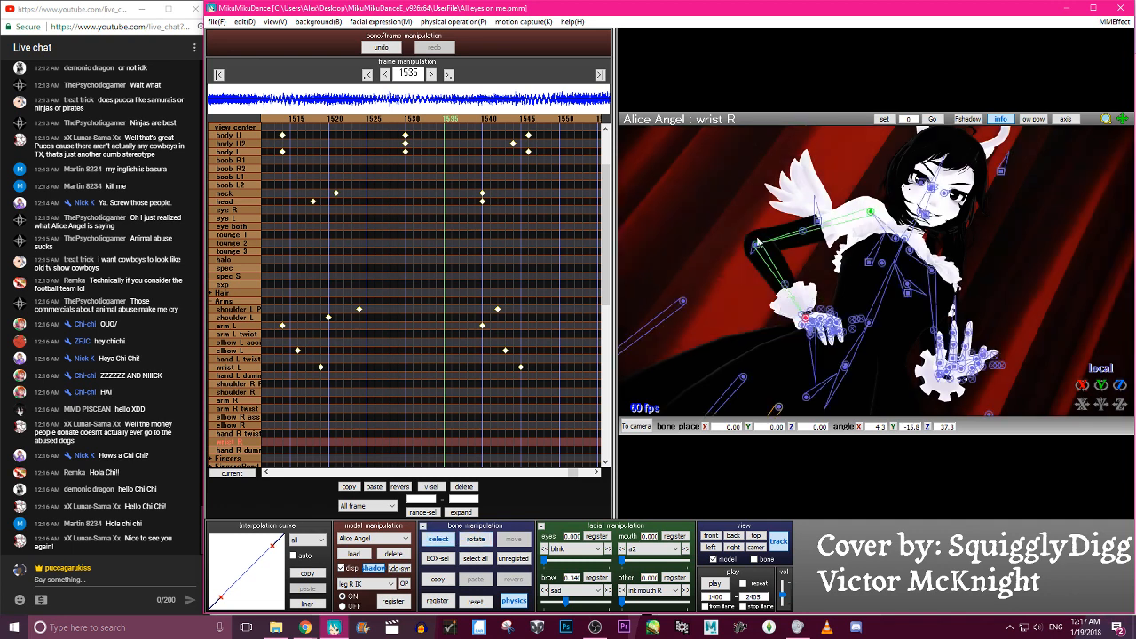
# Refine elbow R to about X 1.1, Y 115.0, Z 36.1, fine-tune wrist R, and register the right arm bones at frame 1535
pyautogui.click(759, 246)
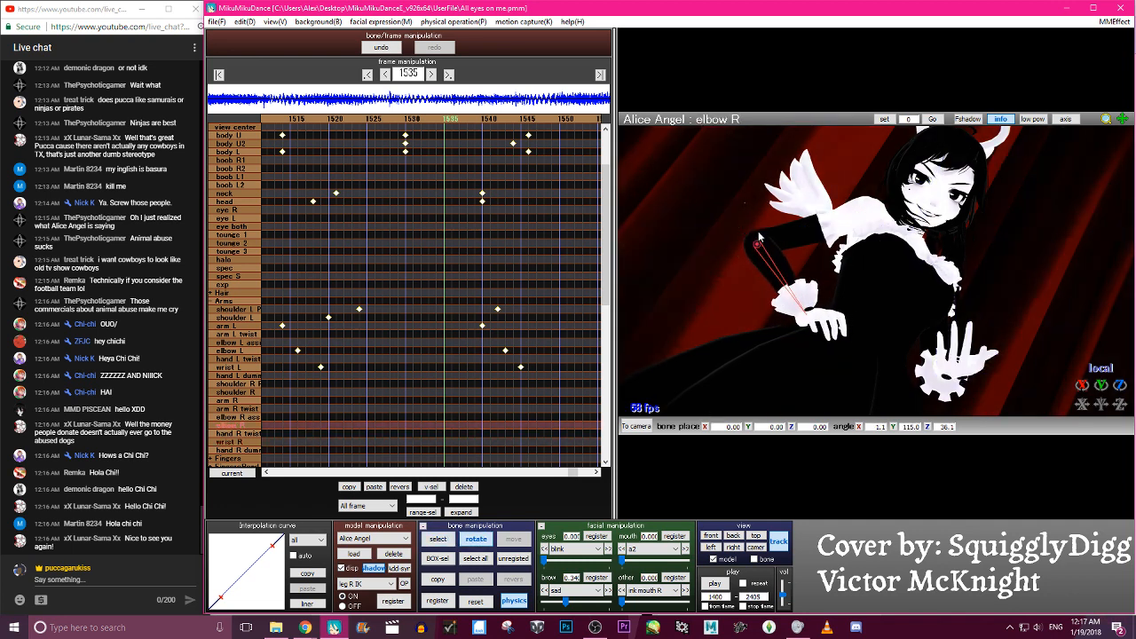
pyautogui.press('v')
pyautogui.click(807, 317)
pyautogui.press('c')
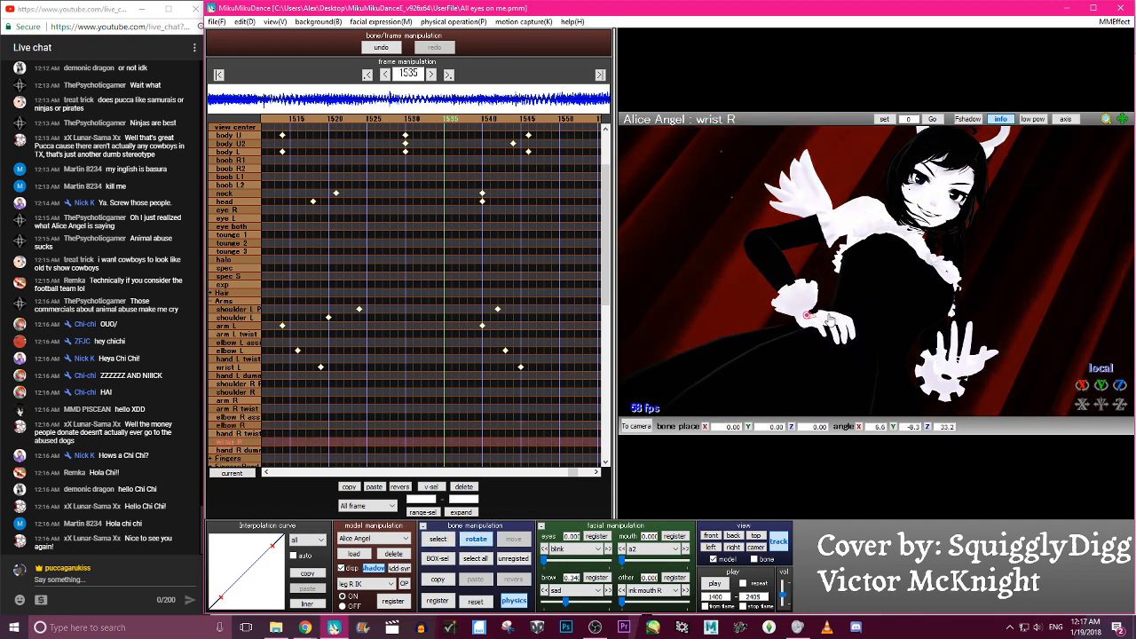
pyautogui.press('p')
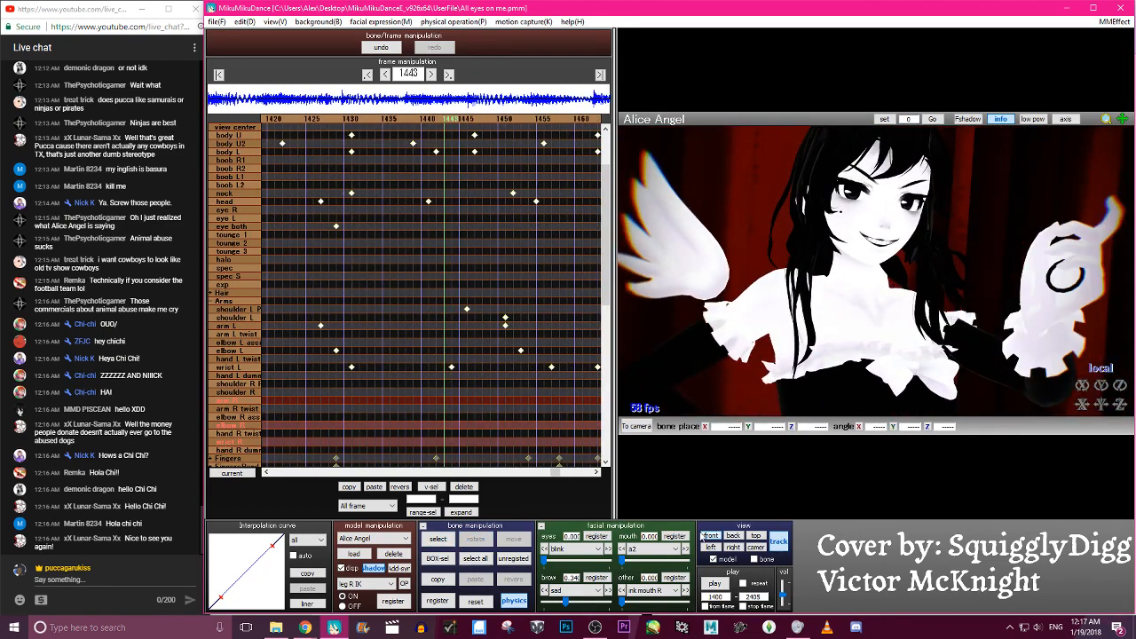
# Play the dance back twice to review the right arm motion through the new keyframes
pyautogui.click(714, 584)
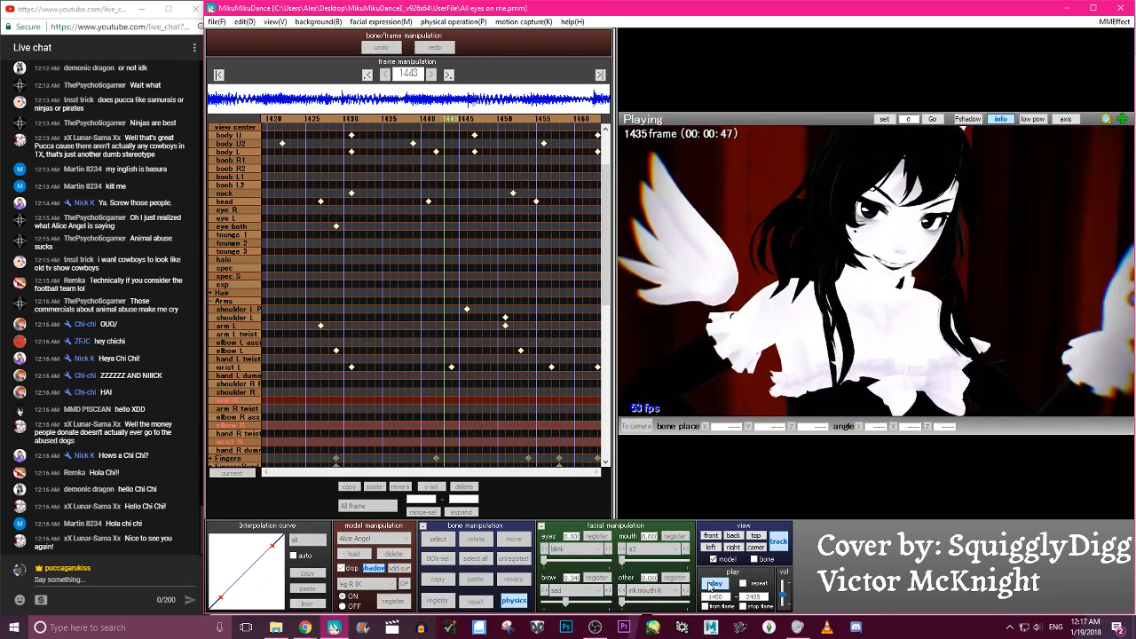
pyautogui.click(713, 585)
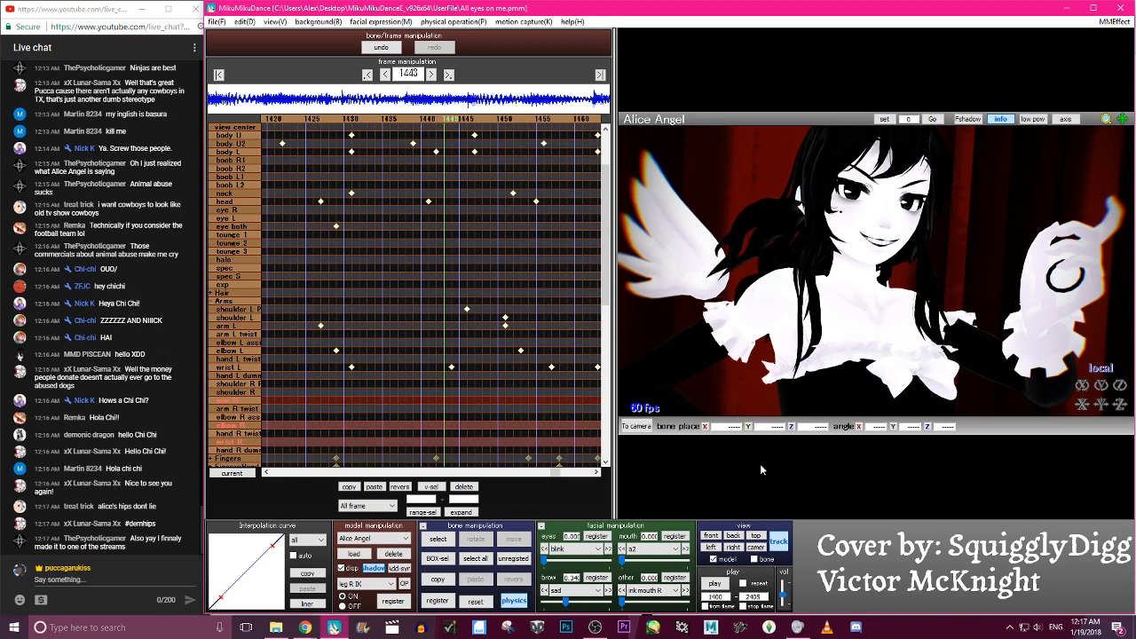
pyautogui.click(716, 584)
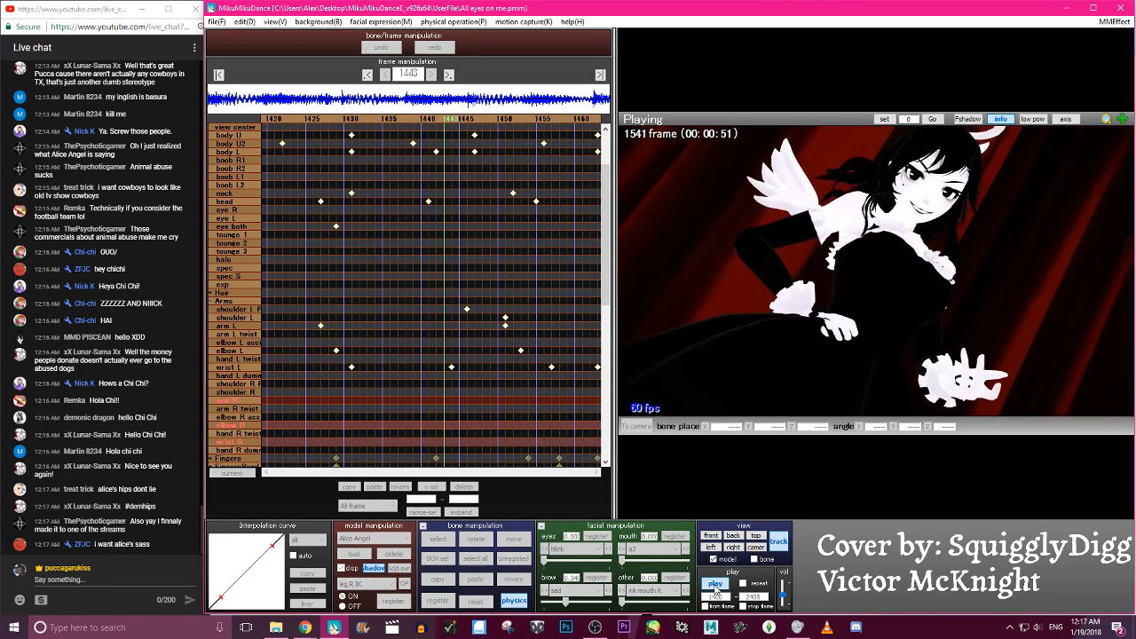
pyautogui.click(716, 585)
# Save the project and replay the dance to check the pose after frame 1535
pyautogui.click(216, 21)
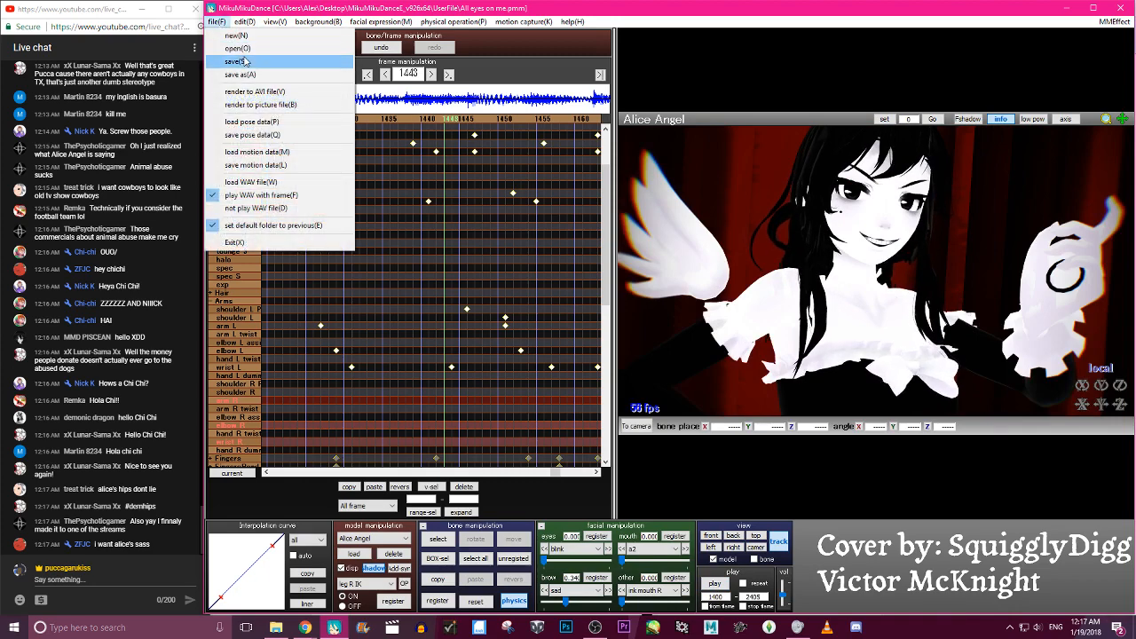
pyautogui.click(244, 61)
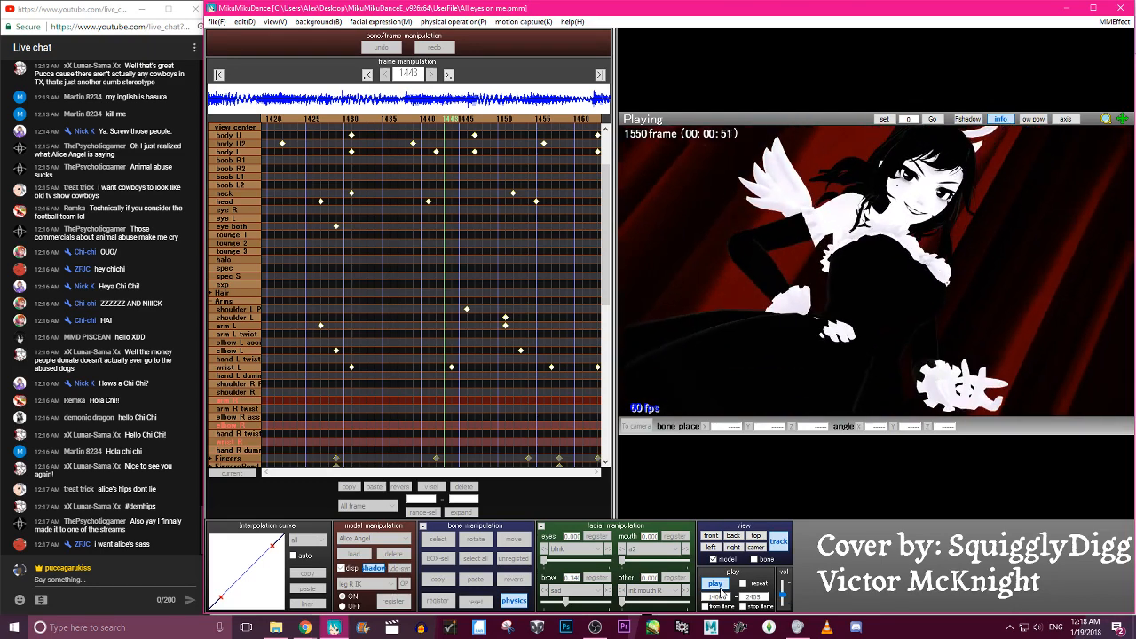
pyautogui.click(717, 586)
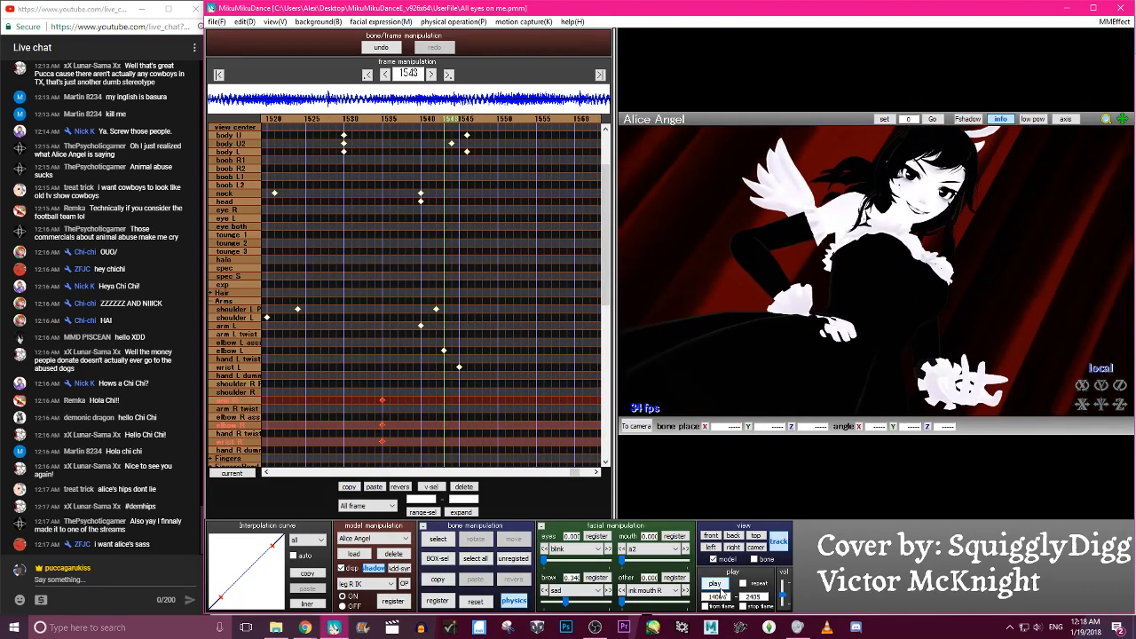
pyautogui.click(717, 586)
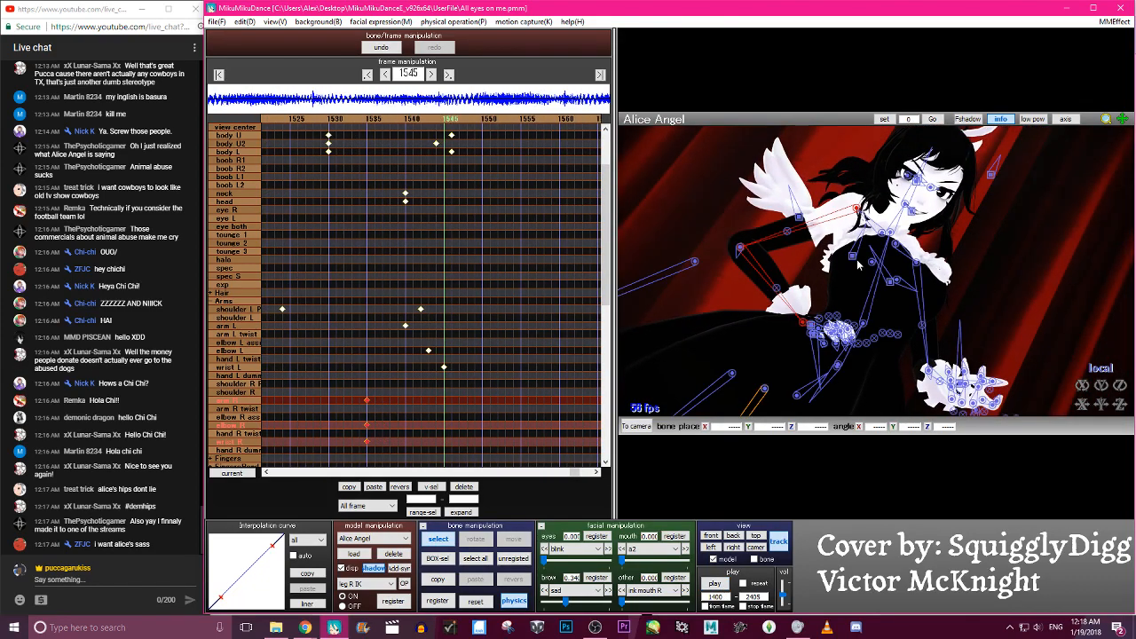
# At frame 1545, rotate arm R to about X -35.9, Y 9.1, Z -25.1 and turn wrist R to follow the new arm pose
pyautogui.click(856, 208)
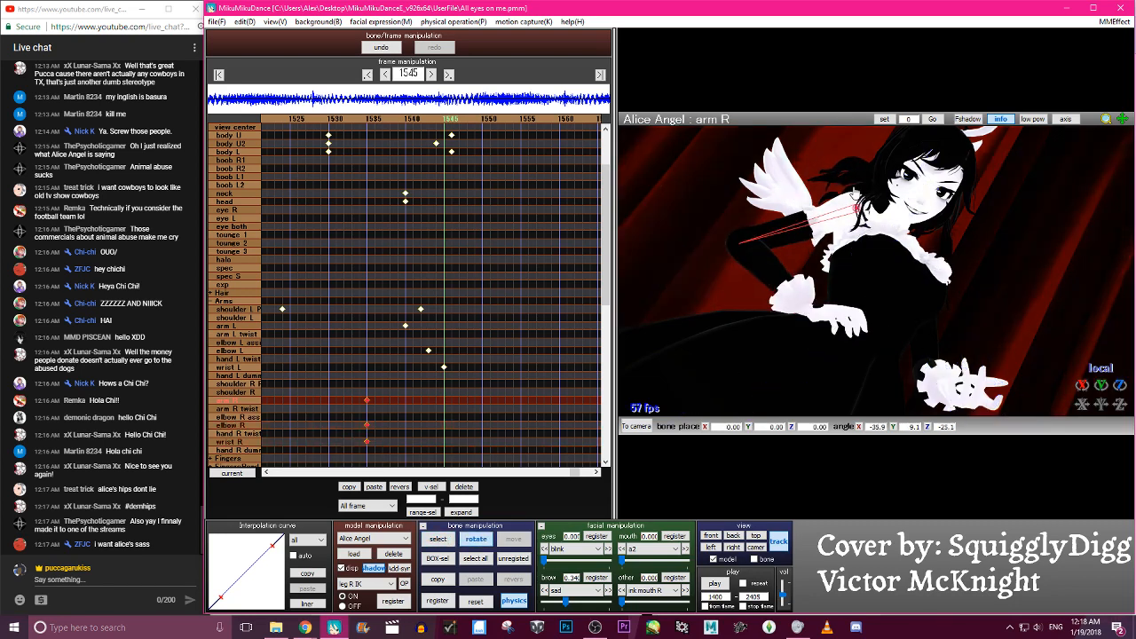
pyautogui.click(806, 313)
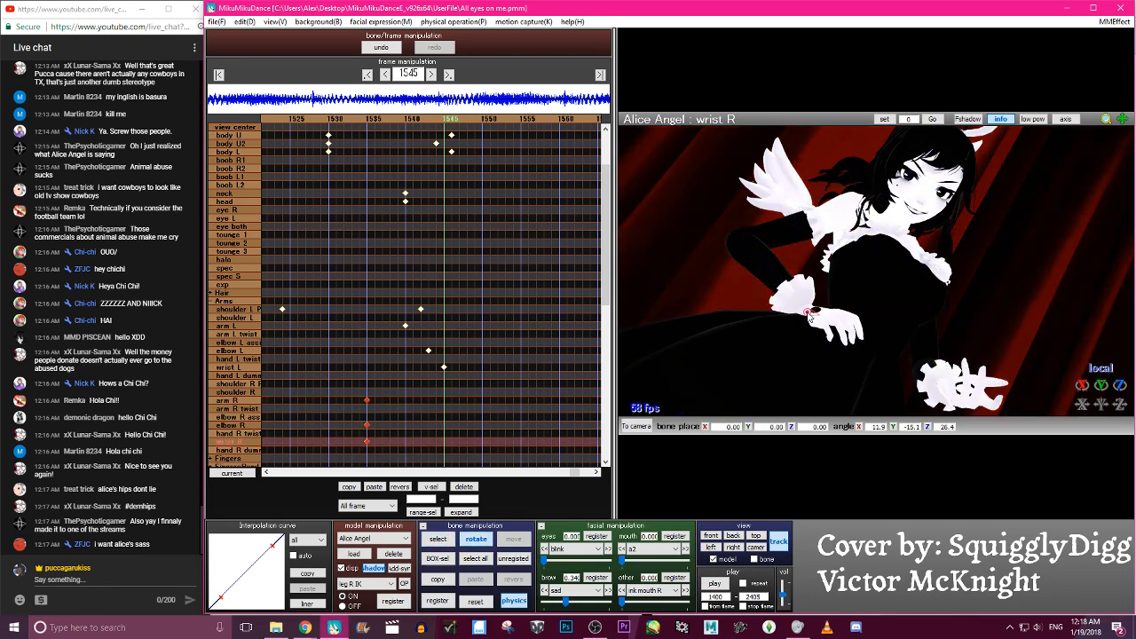
pyautogui.press('c')
pyautogui.click(739, 244)
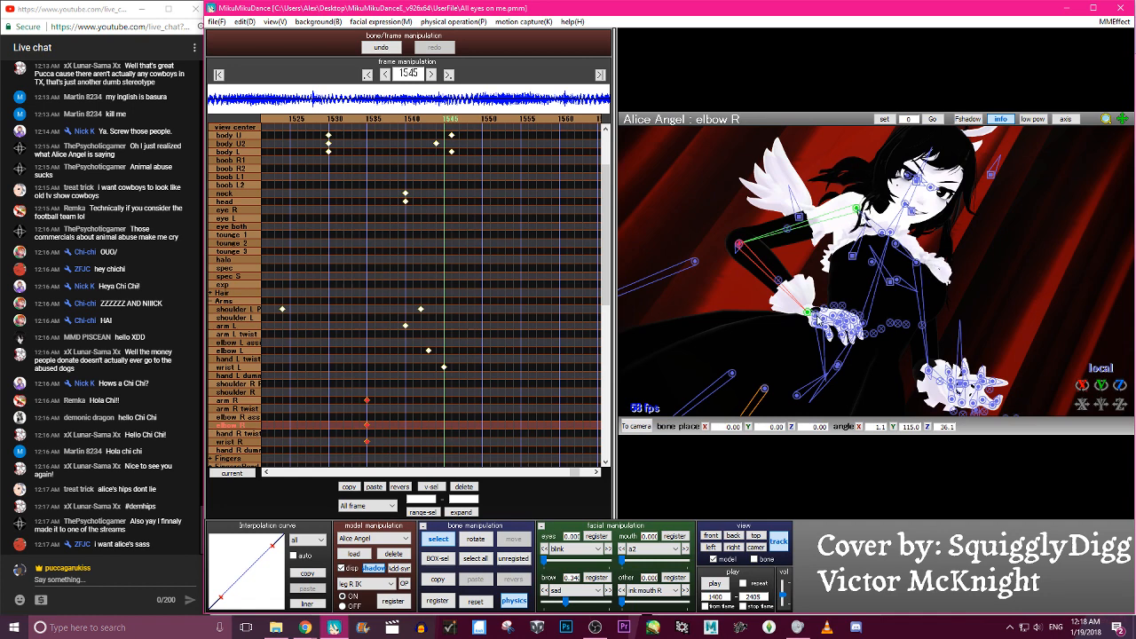
pyautogui.click(808, 313)
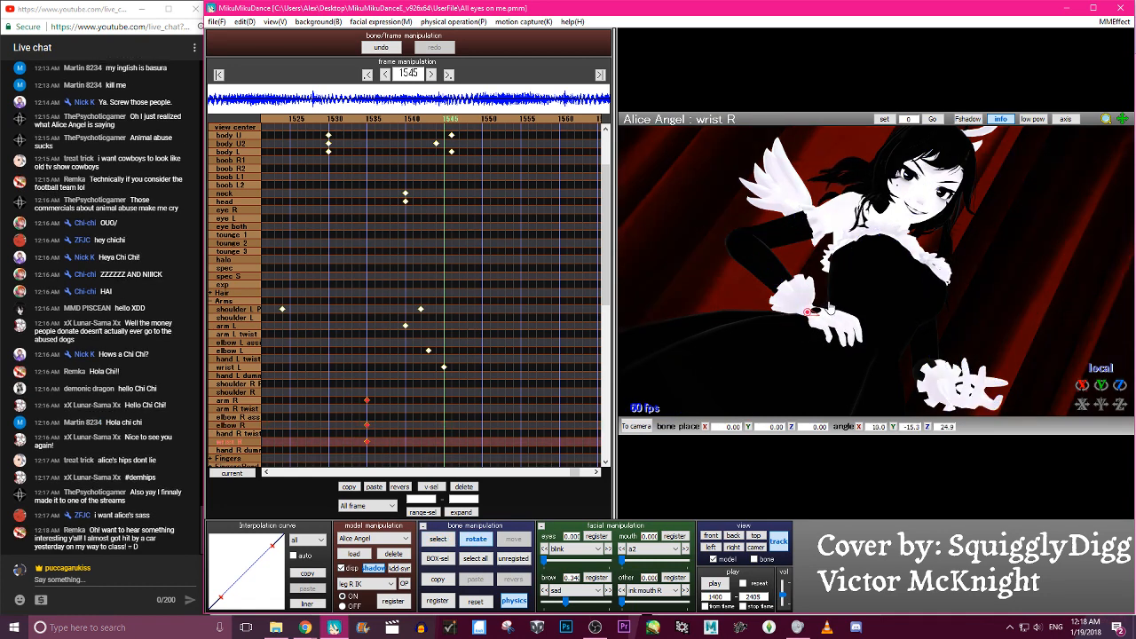
pyautogui.press('c')
# Refine arm R to about X -36.7, Y 4.4, Z -23.2 and elbow R to about X 2.6, Y 115.9, Z 38.2
pyautogui.click(857, 209)
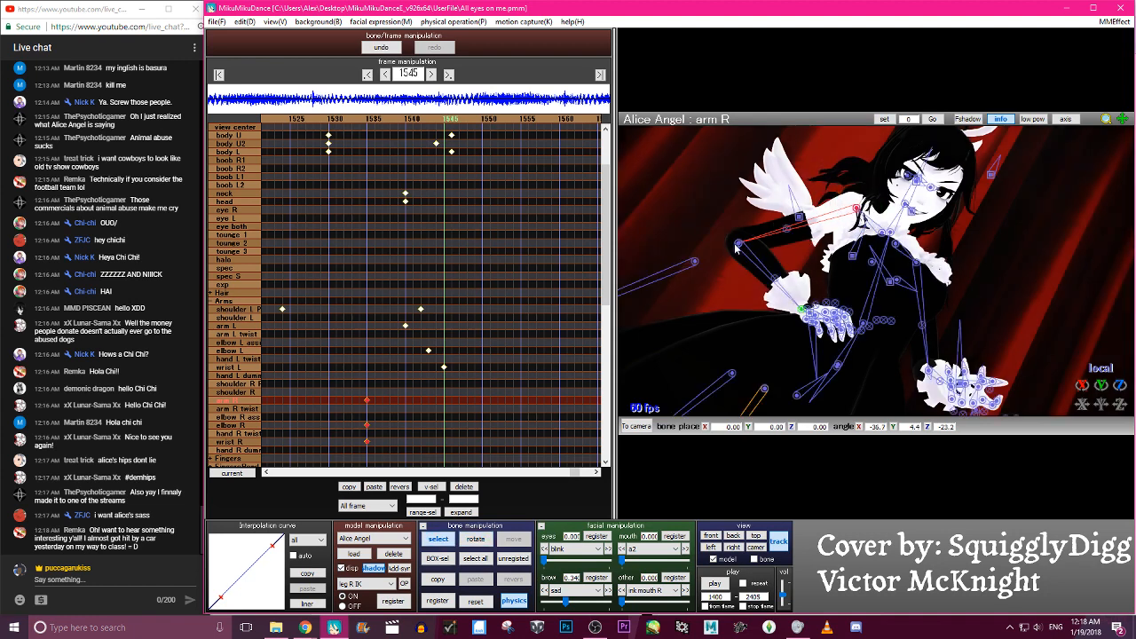
pyautogui.click(740, 242)
pyautogui.press('c')
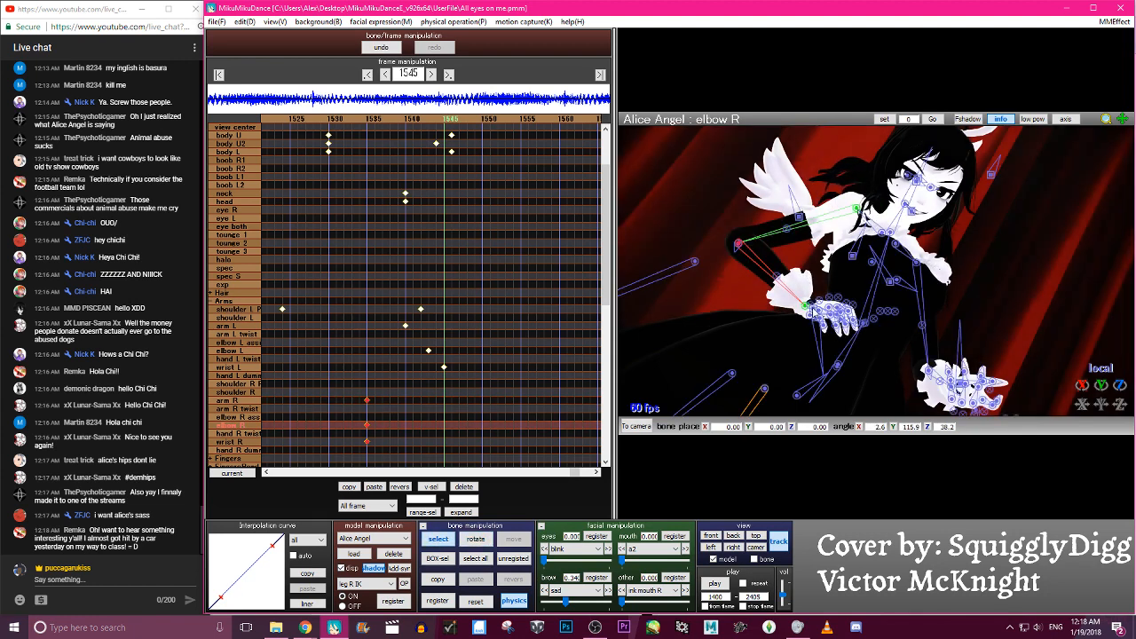
# Rotate wrist R to about X 12.7, Y -20.7, Z 19.4 and register arm R, elbow R and wrist R at frame 1545
pyautogui.click(806, 306)
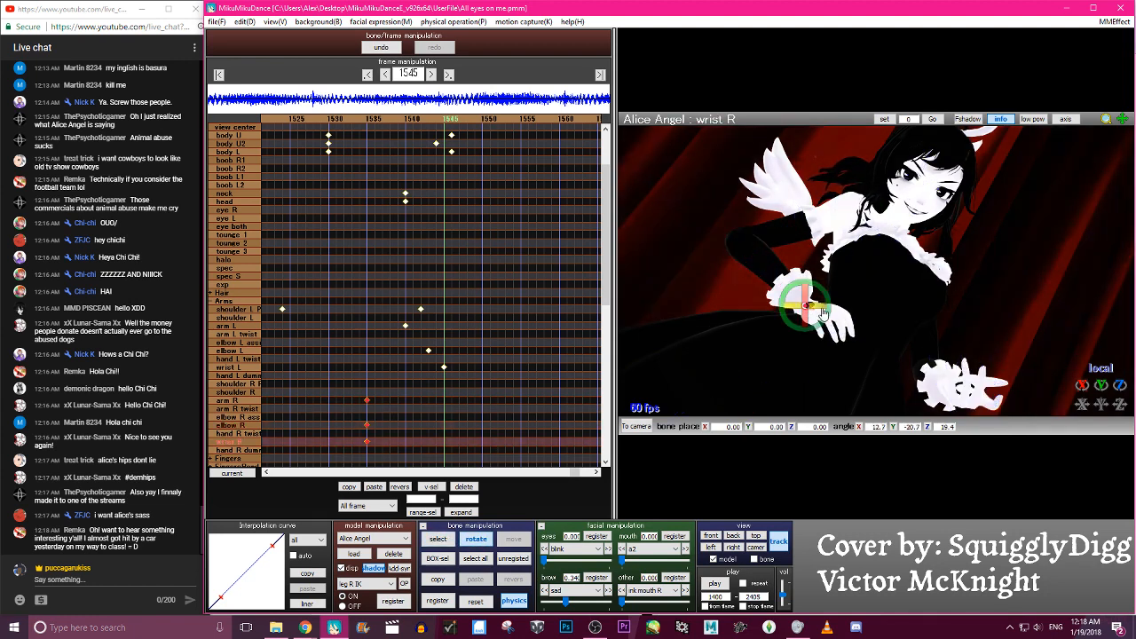
pyautogui.press('s')
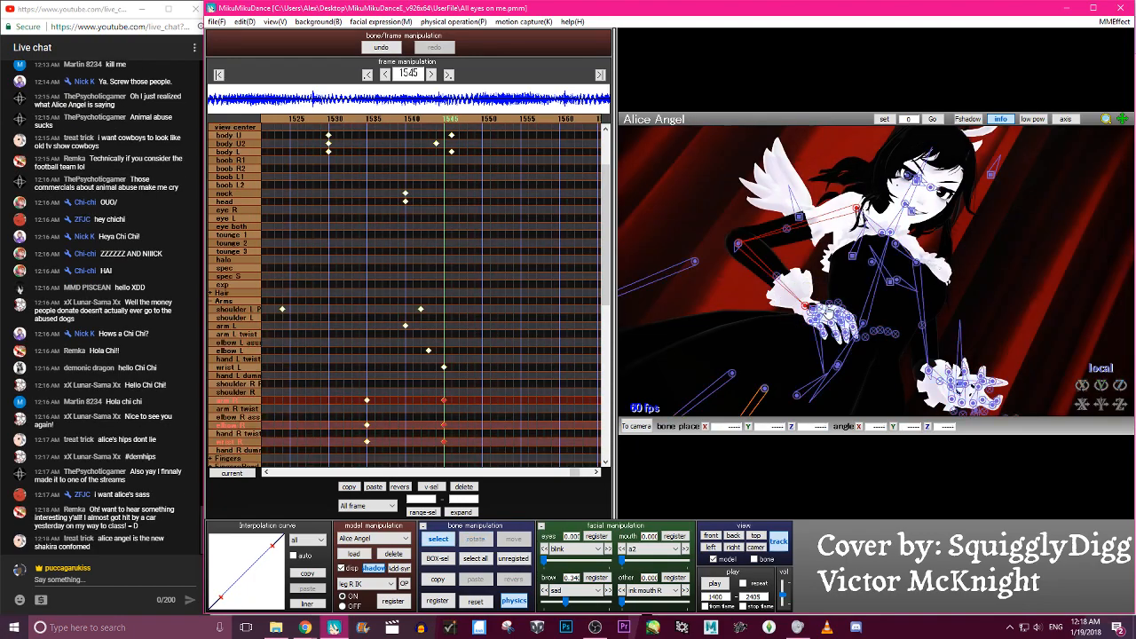
pyautogui.press('Return')
# Step backward from frame 1545 and forward again to examine the right arm motion across the registered keyframes
pyautogui.press('Left')
pyautogui.press('Left')
pyautogui.press('Left')
pyautogui.press('Left')
pyautogui.press('Left')
pyautogui.press('Left')
pyautogui.press('Left')
pyautogui.press('Left')
pyautogui.press('Left')
pyautogui.press('Left')
pyautogui.press('Left')
pyautogui.press('Left')
pyautogui.press('Left')
pyautogui.press('Left')
pyautogui.press('Left')
pyautogui.press('Left')
pyautogui.press('Left')
pyautogui.press('Left')
pyautogui.press('Left')
pyautogui.press('Left')
pyautogui.press('Left')
pyautogui.press('Left')
pyautogui.press('Left')
pyautogui.press('Left')
pyautogui.press('Left')
pyautogui.press('Left')
pyautogui.press('Left')
pyautogui.press('Left')
pyautogui.press('Left')
pyautogui.press('Left')
pyautogui.press('Left')
pyautogui.press('Left')
pyautogui.press('Left')
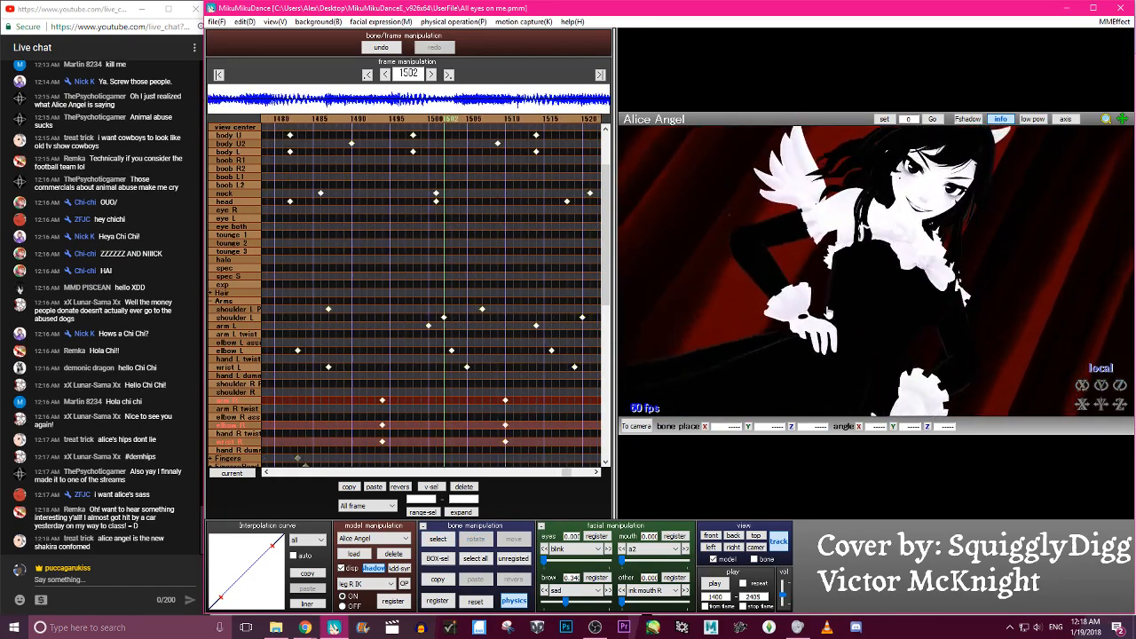
pyautogui.press('Right')
pyautogui.press('Right')
pyautogui.press('Right')
pyautogui.press('Right')
pyautogui.press('Right')
pyautogui.press('Right')
pyautogui.press('Right')
pyautogui.press('Right')
pyautogui.press('Right')
pyautogui.press('Right')
pyautogui.press('Right')
pyautogui.press('Right')
pyautogui.press('Right')
pyautogui.press('Right')
pyautogui.press('Right')
pyautogui.press('Right')
pyautogui.press('Right')
pyautogui.press('Right')
pyautogui.press('Right')
pyautogui.press('Right')
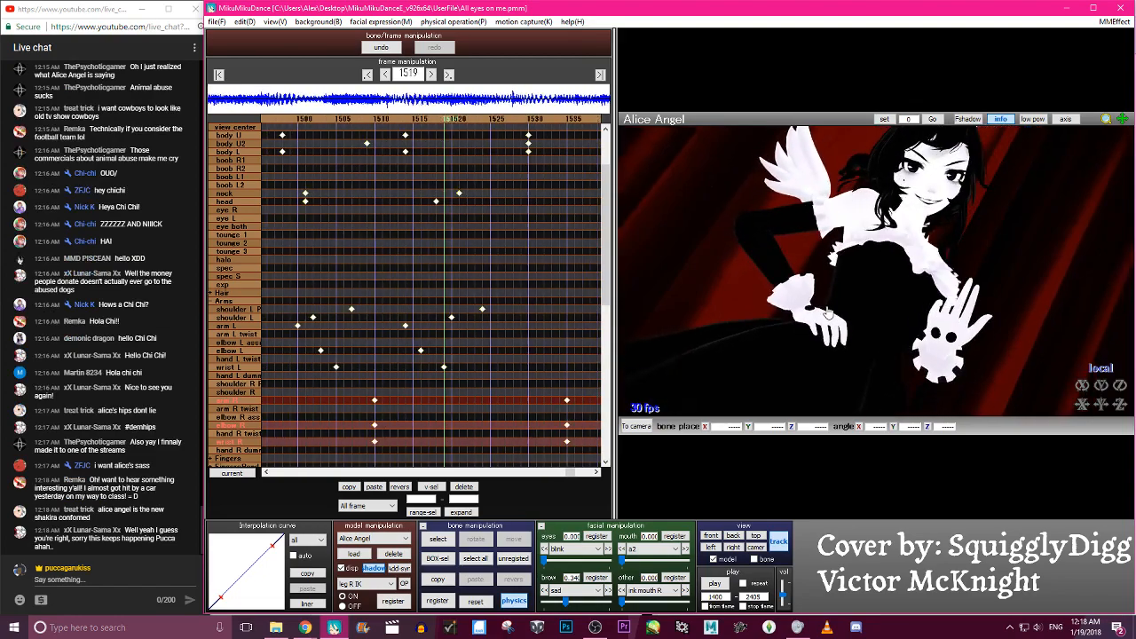
# Play the dance from frame 1400 to review the right arm motion, checking the live chat between playbacks
pyautogui.click(722, 587)
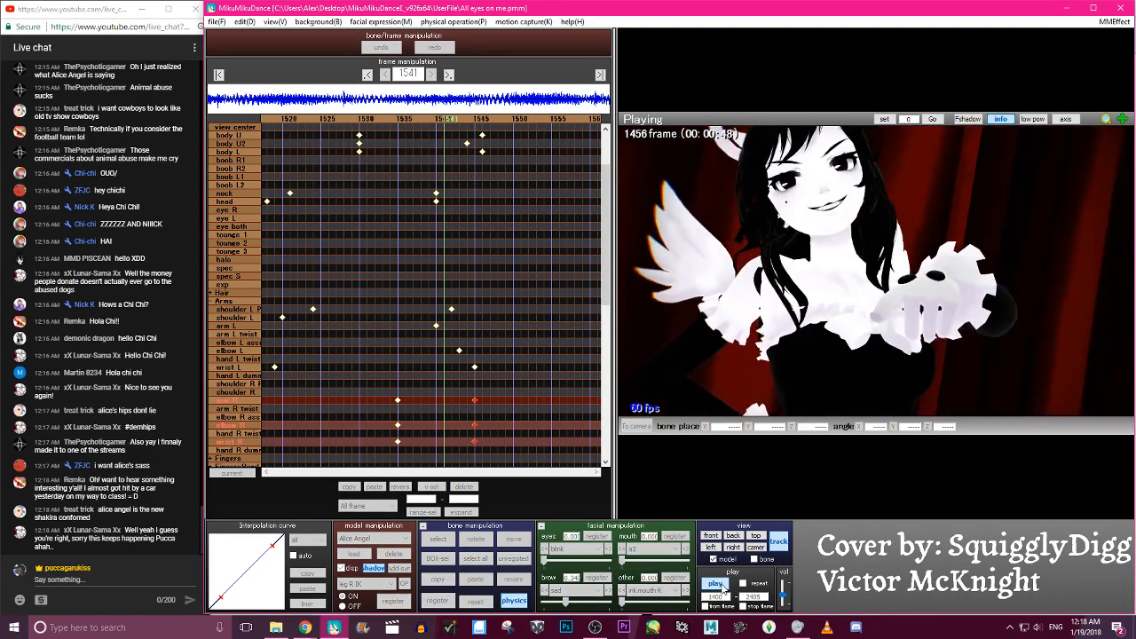
pyautogui.click(722, 587)
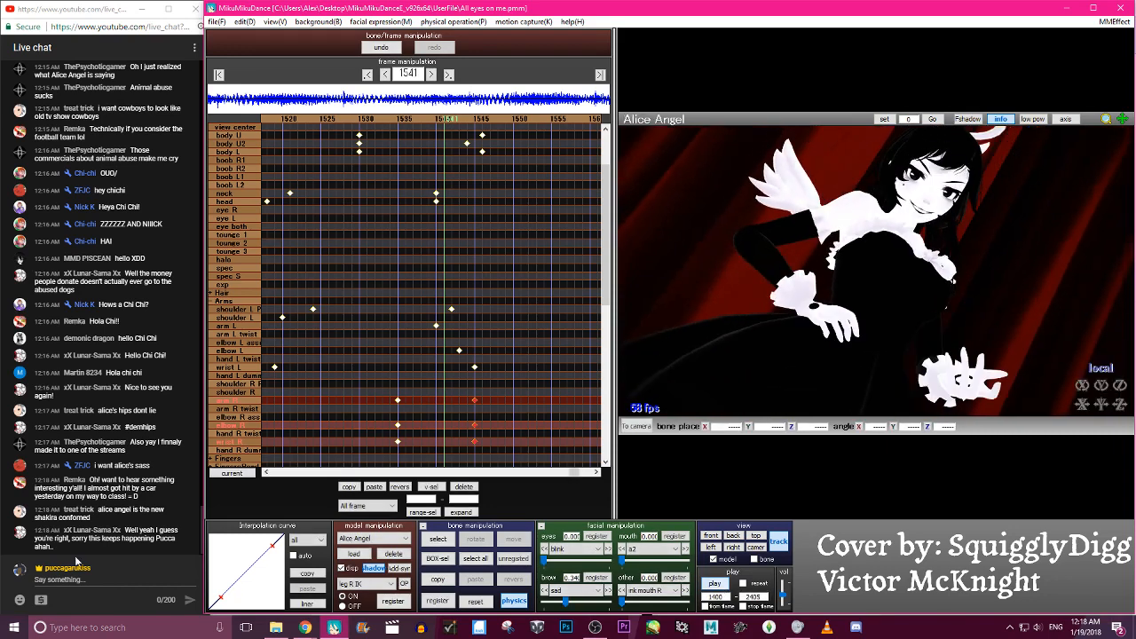
pyautogui.click(80, 554)
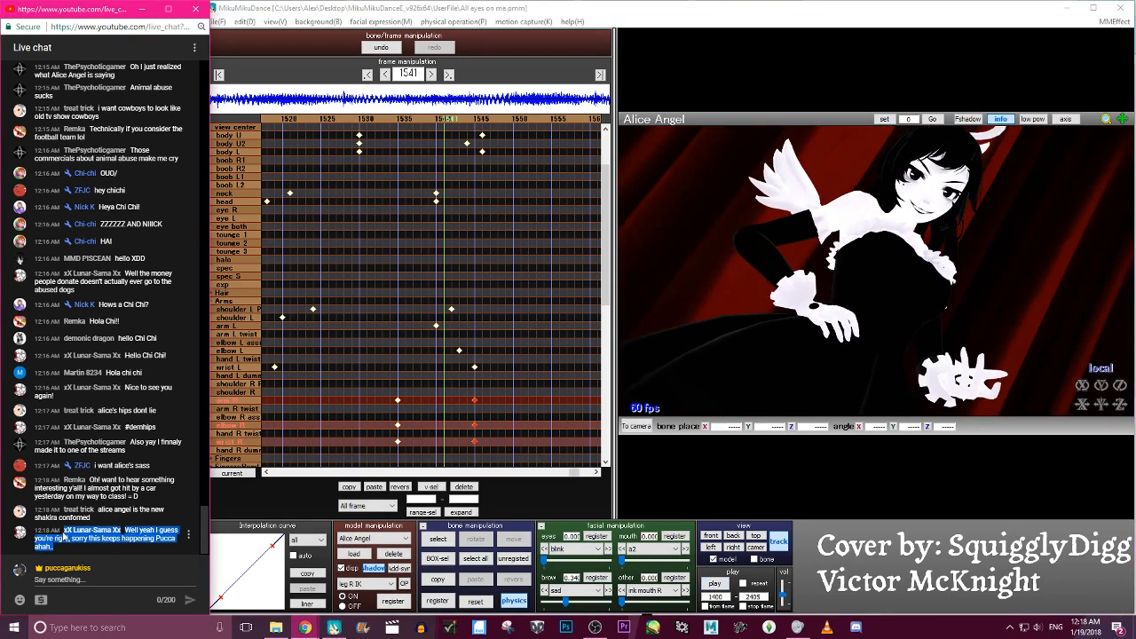
pyautogui.click(55, 530)
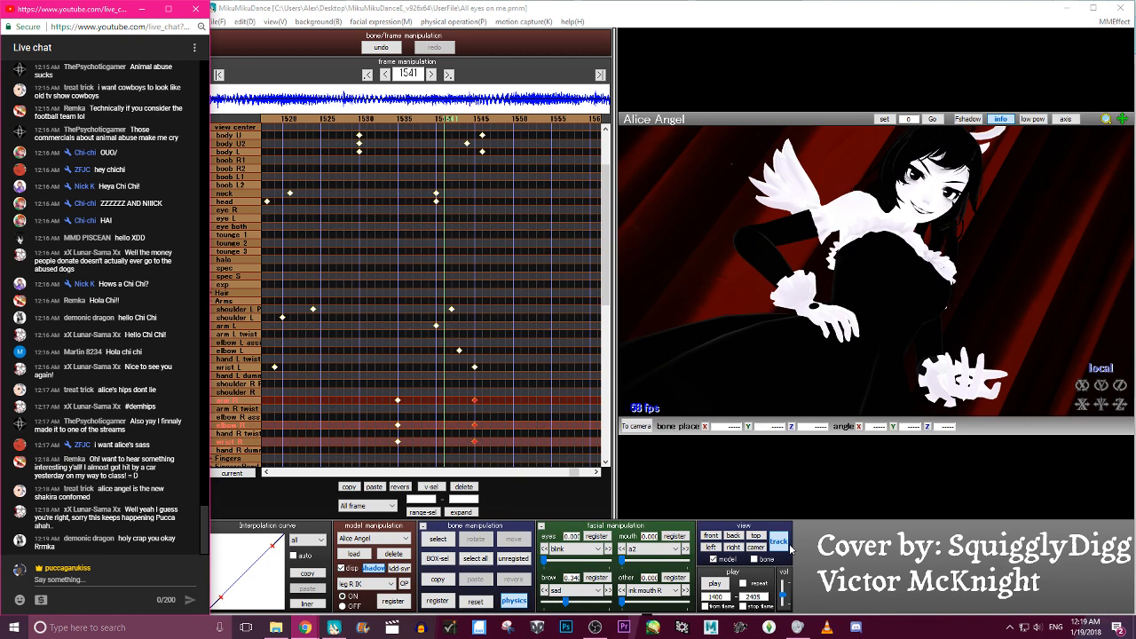
pyautogui.click(726, 586)
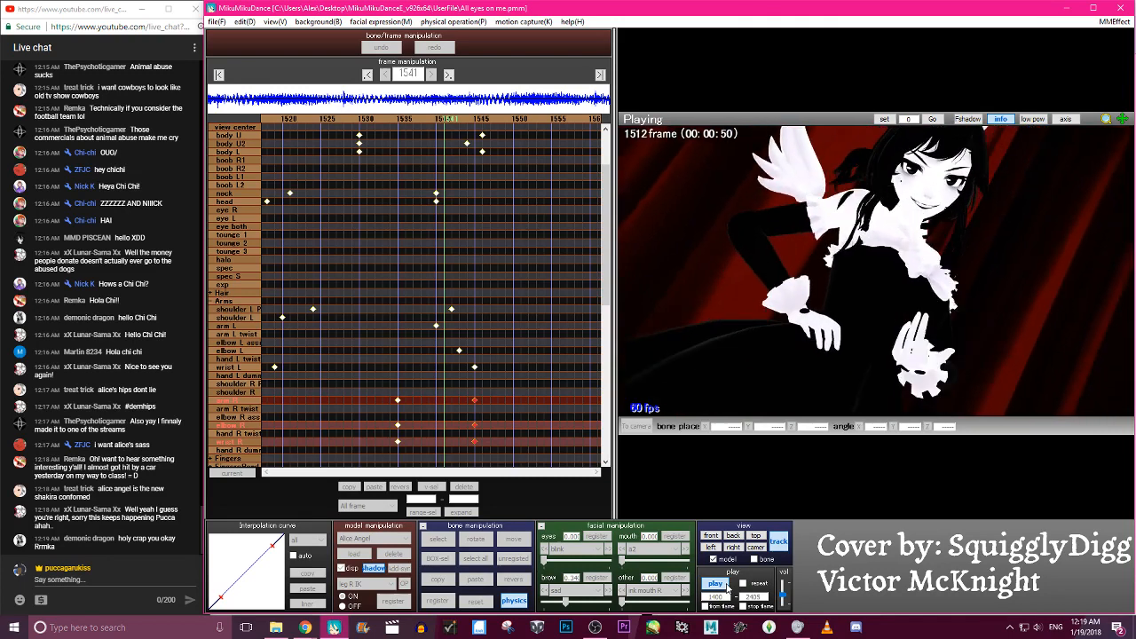
pyautogui.click(726, 586)
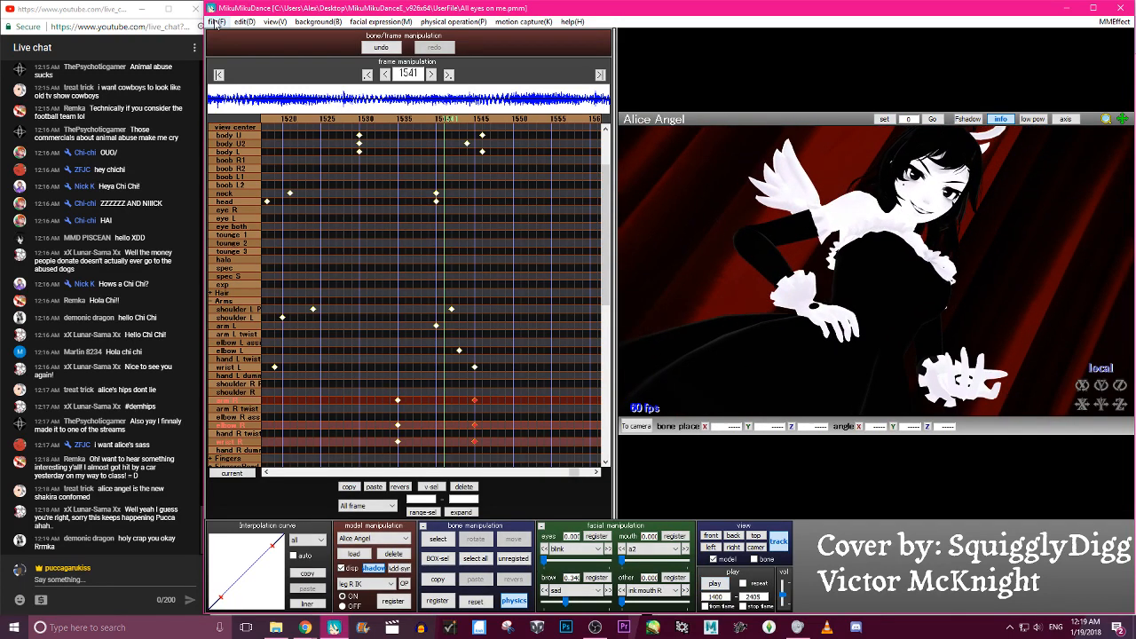
# Save the All eyes on me project
pyautogui.click(215, 22)
pyautogui.click(229, 60)
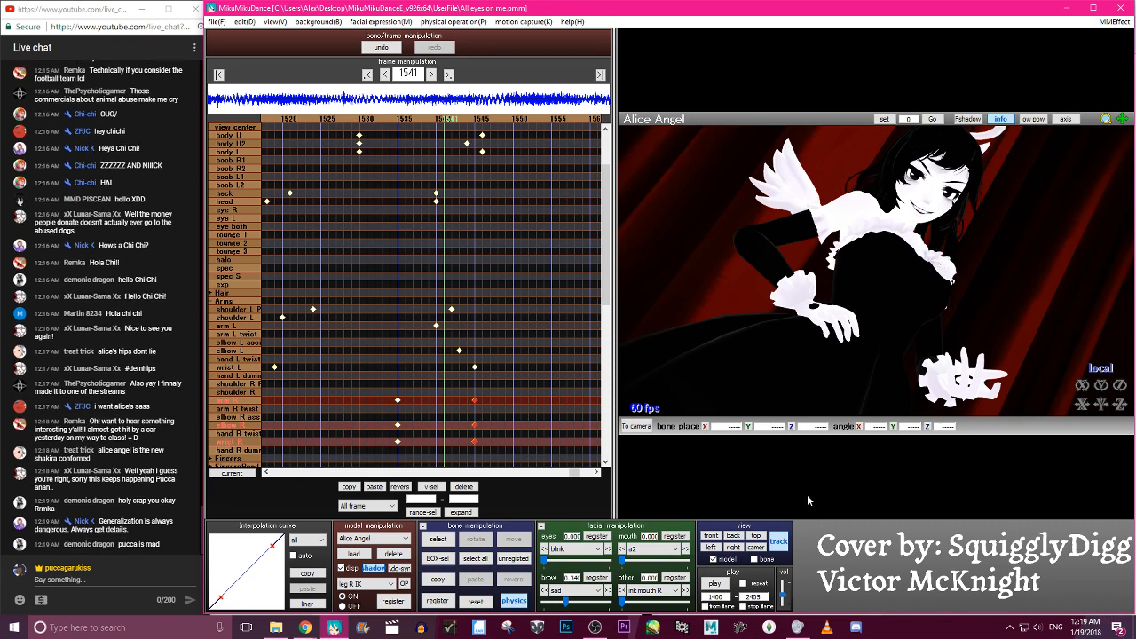
# Play the dance from frame 1400 again and advance the timeline to frame 1545
pyautogui.click(717, 584)
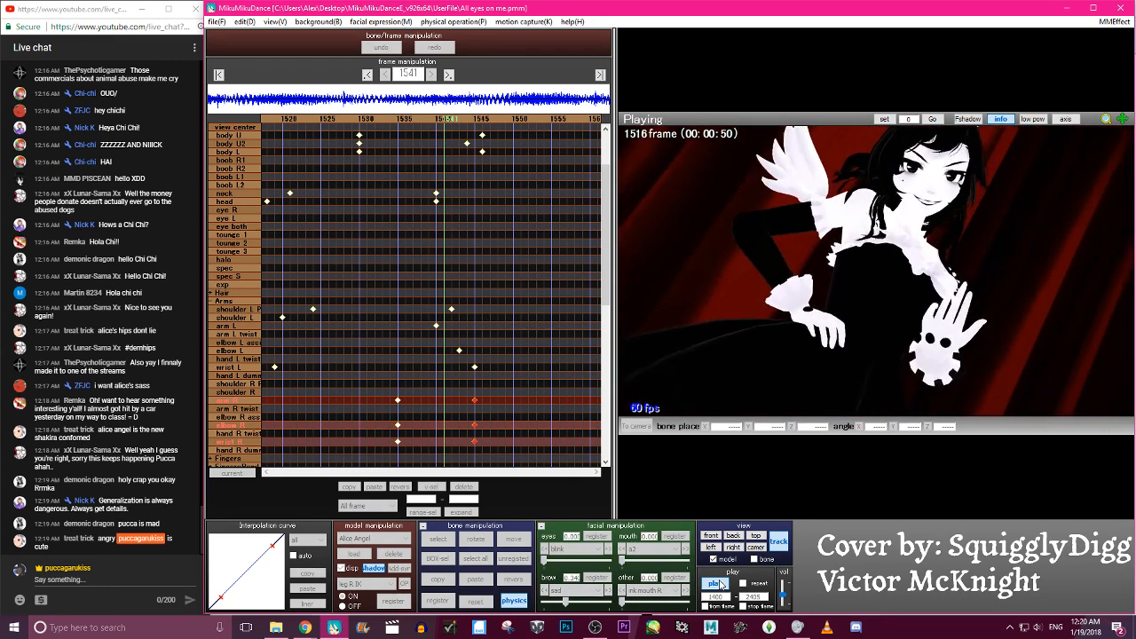
pyautogui.click(722, 584)
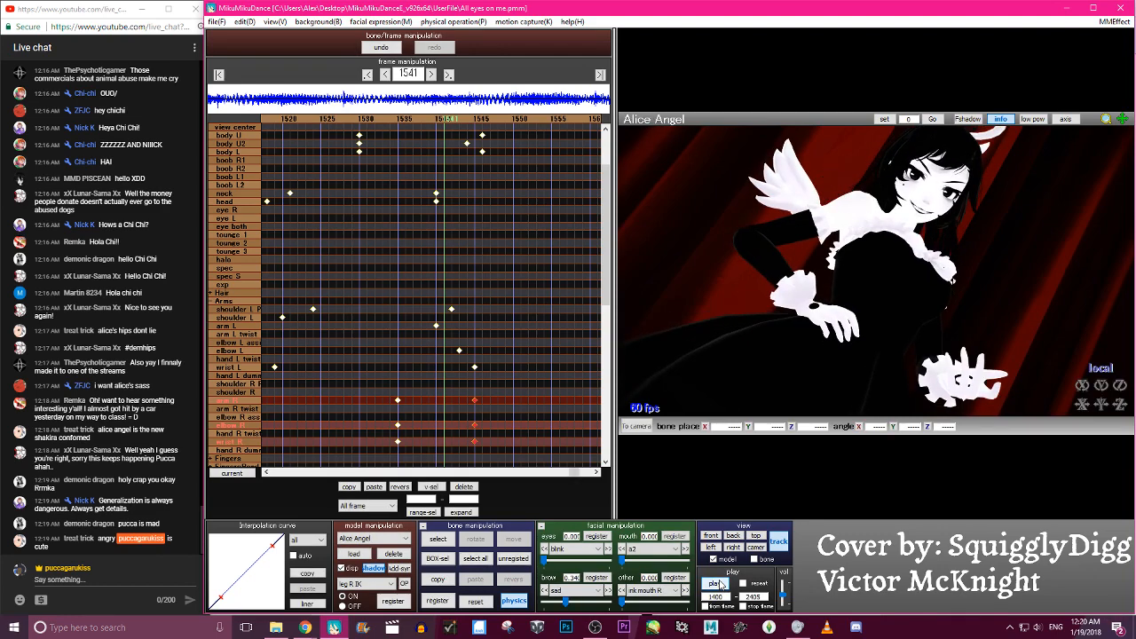
pyautogui.press('Right')
pyautogui.press('Right')
pyautogui.press('Right')
pyautogui.press('Right')
pyautogui.press('Right')
pyautogui.press('Right')
pyautogui.press('Right')
pyautogui.press('Right')
pyautogui.press('Right')
pyautogui.press('Right')
pyautogui.press('Right')
pyautogui.press('Right')
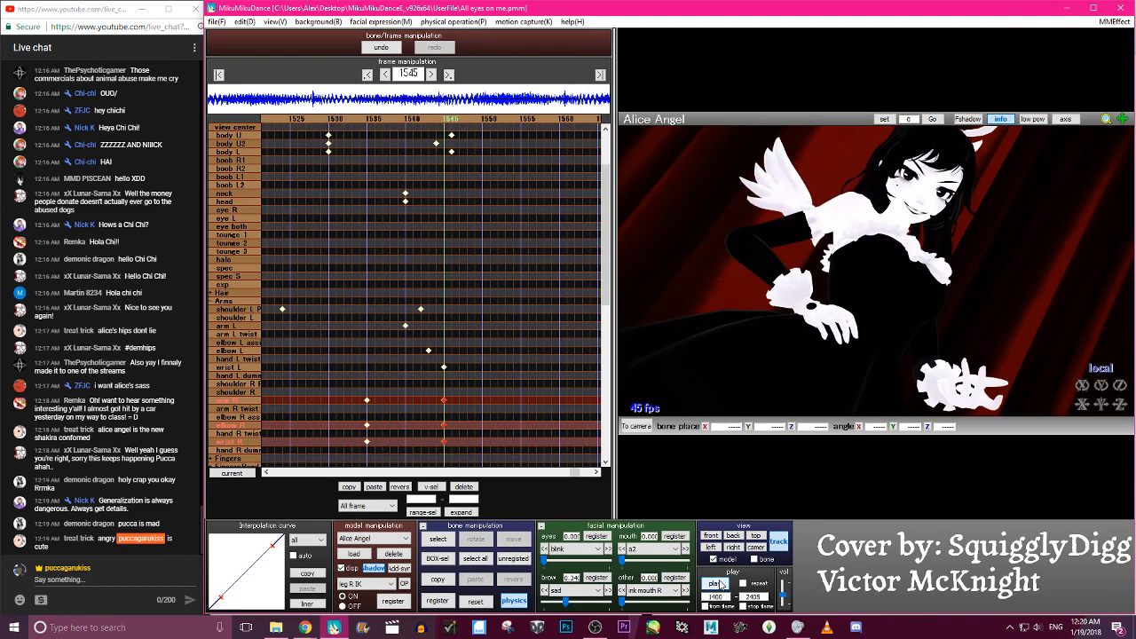
# Set the playback start frame to 1100 and play the dance from there to review the animation
pyautogui.click(216, 22)
pyautogui.press('Escape')
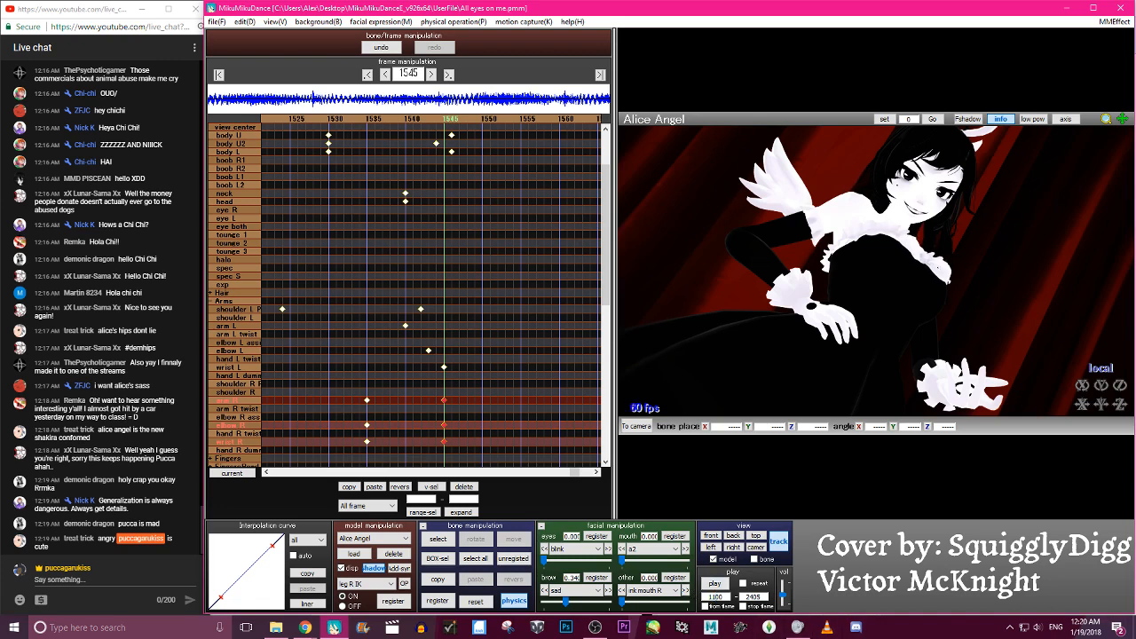
pyautogui.click(718, 584)
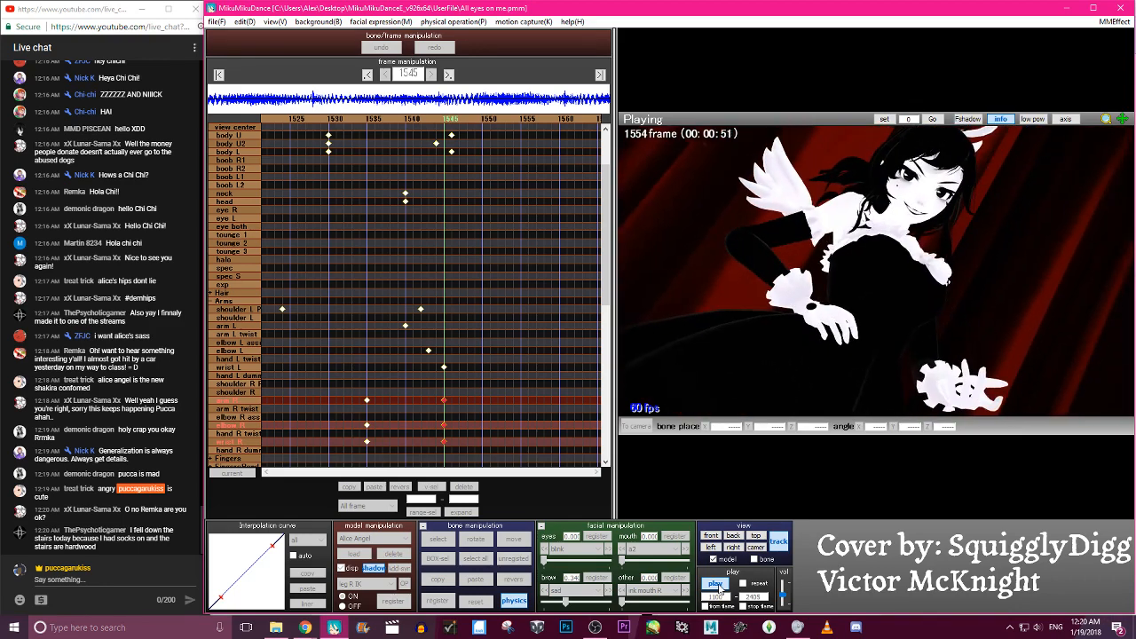
pyautogui.click(715, 585)
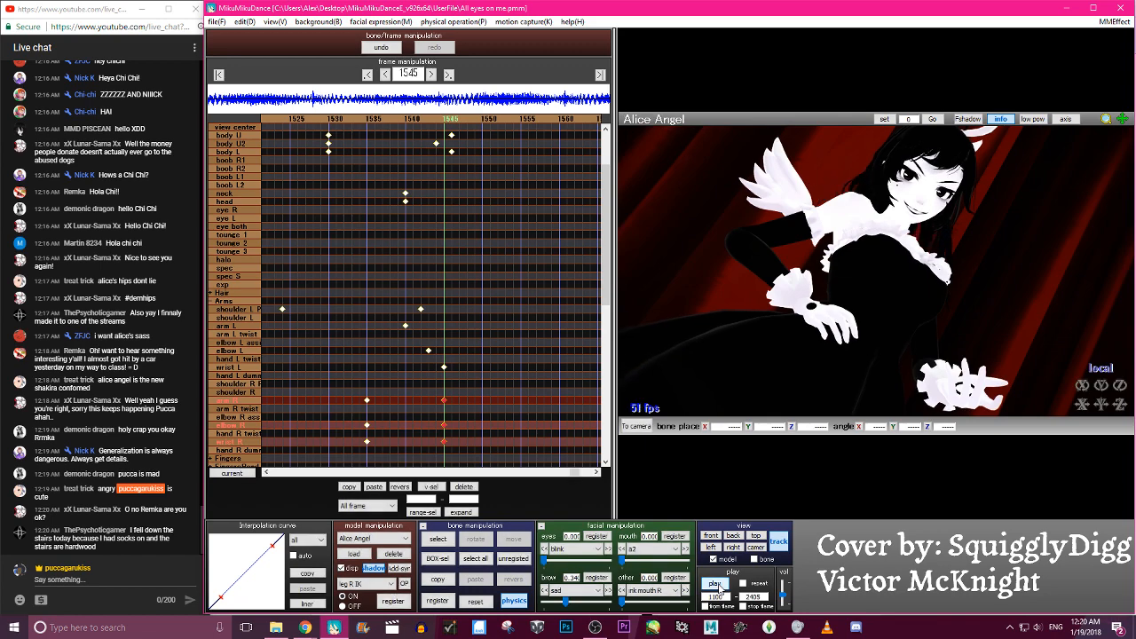
# Scrub back and forth between frames 1405 and 1546 to examine the arm, body and head motion
pyautogui.press('Left')
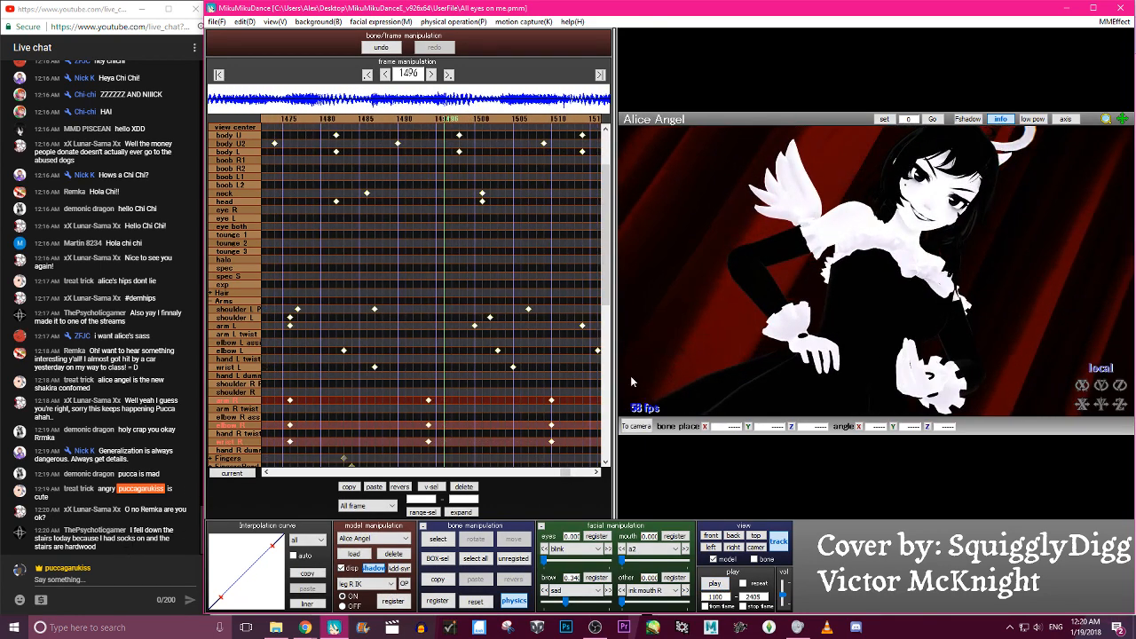
pyautogui.press('Right')
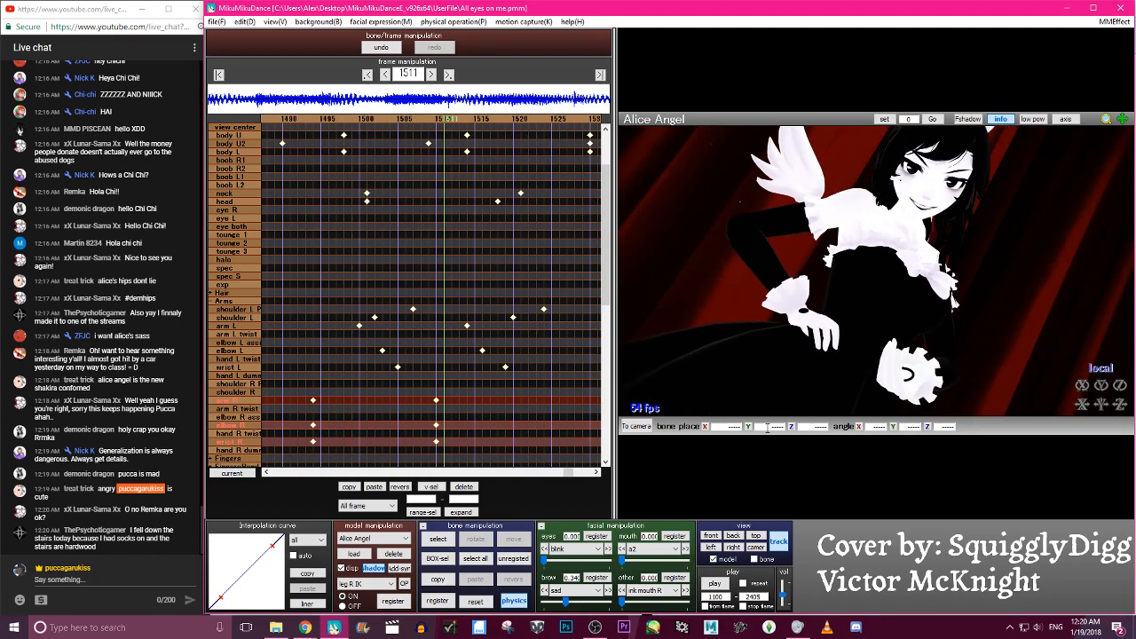
pyautogui.press('Right')
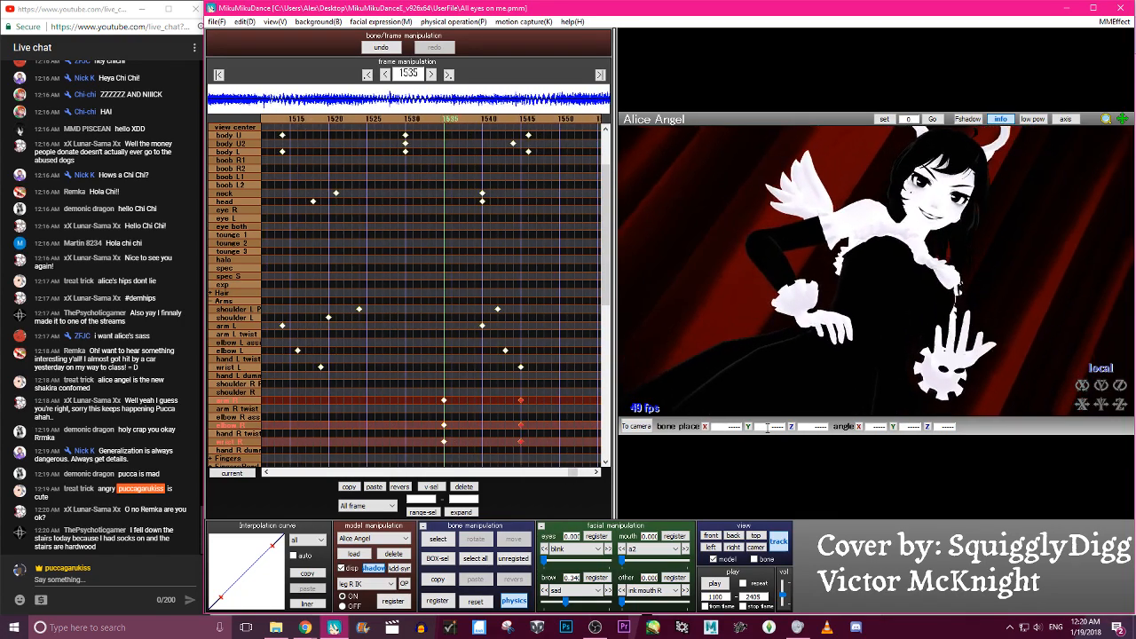
pyautogui.press('Right')
pyautogui.press('Left')
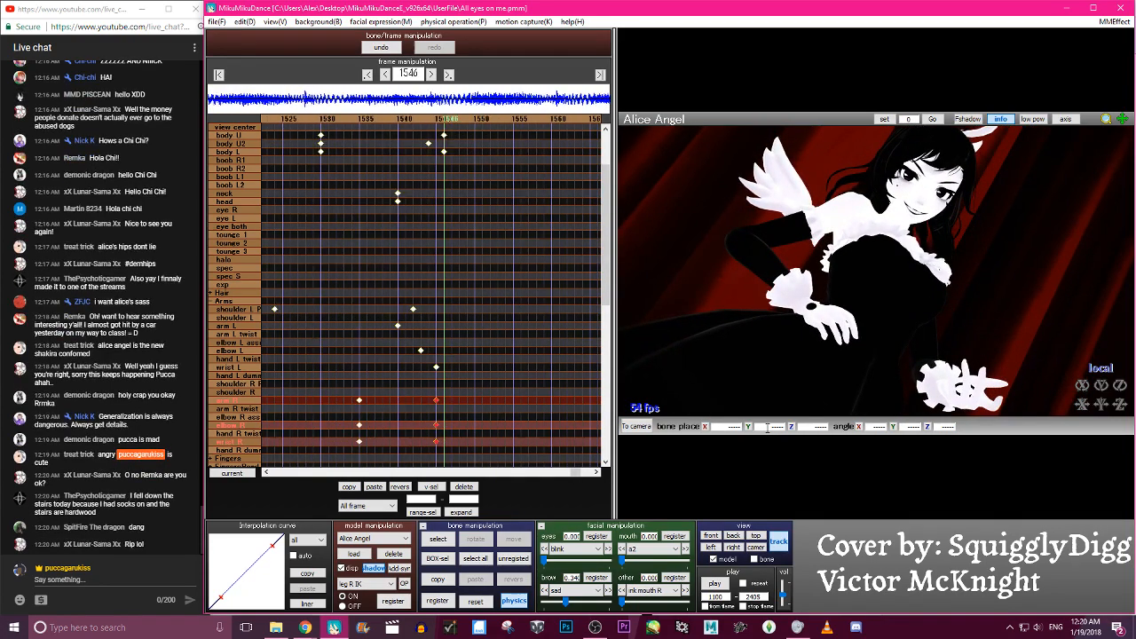
pyautogui.press('Left')
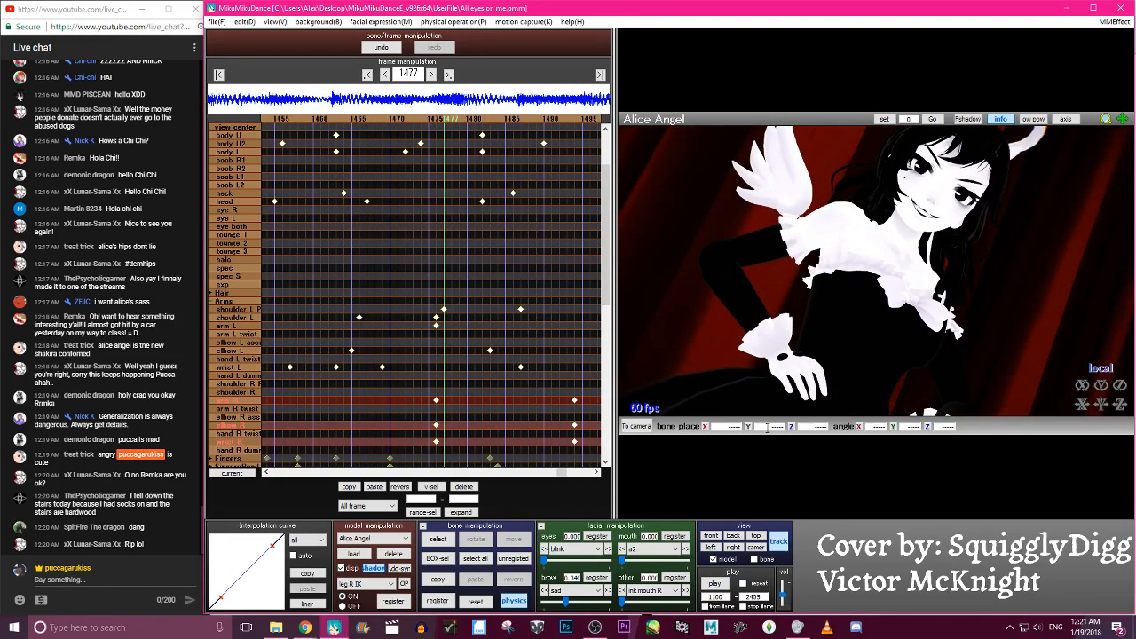
pyautogui.press('Right')
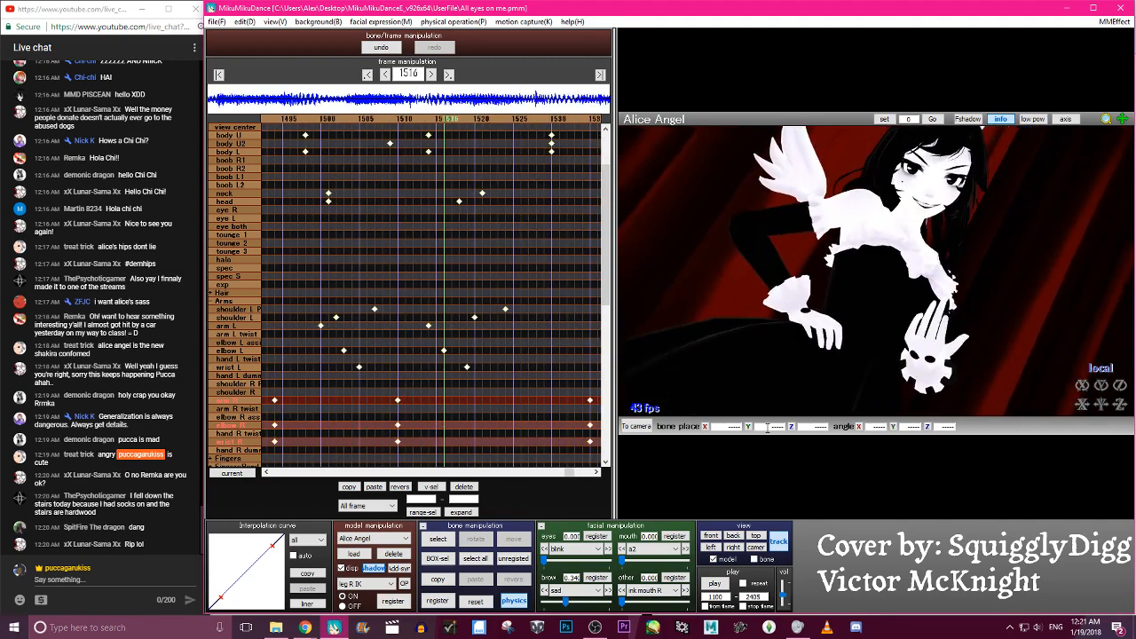
pyautogui.press('Right')
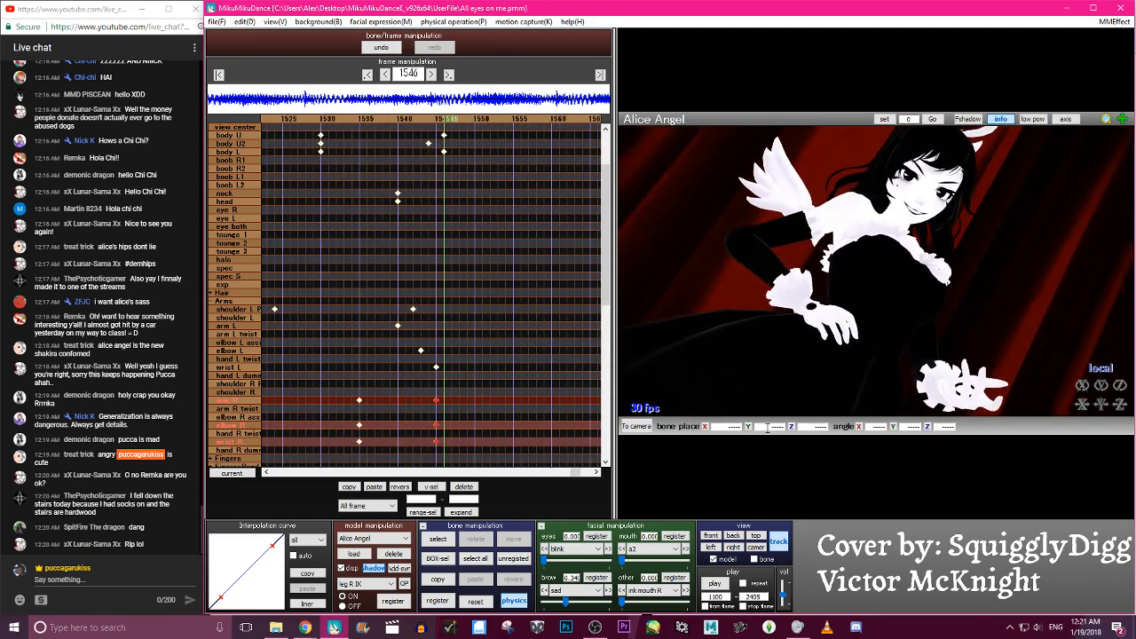
pyautogui.press('Left')
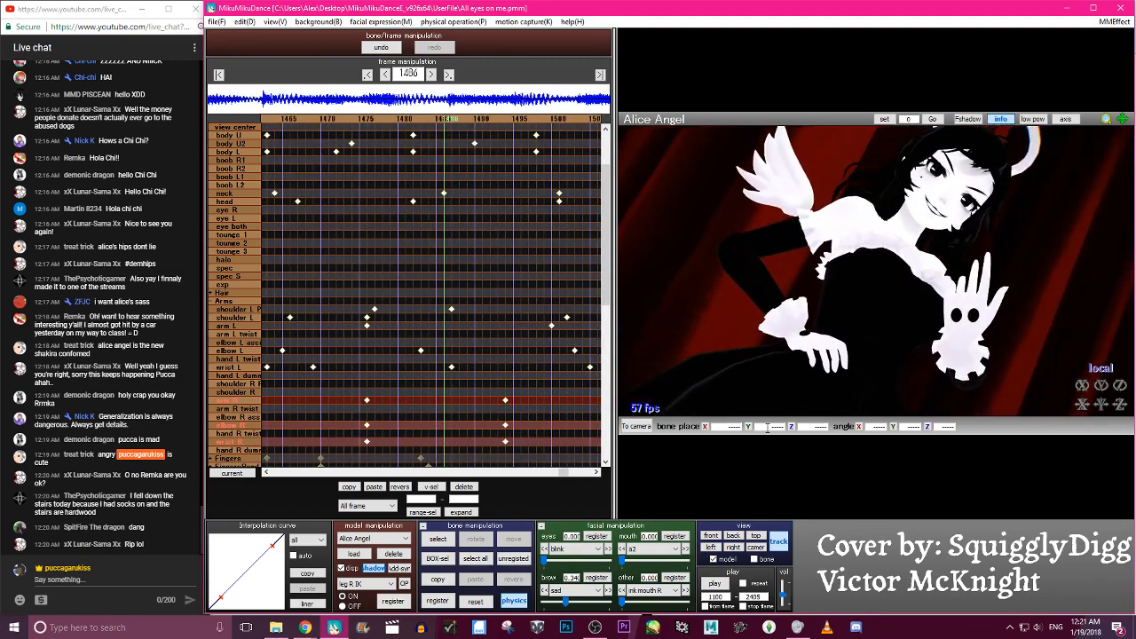
pyautogui.press('Left')
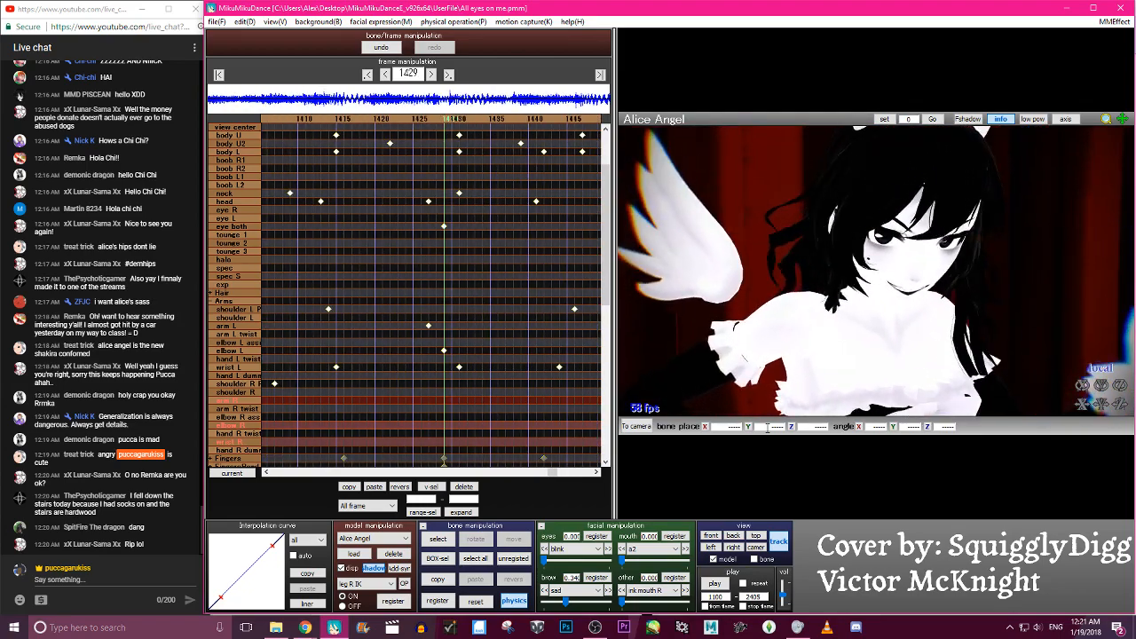
pyautogui.press('Left')
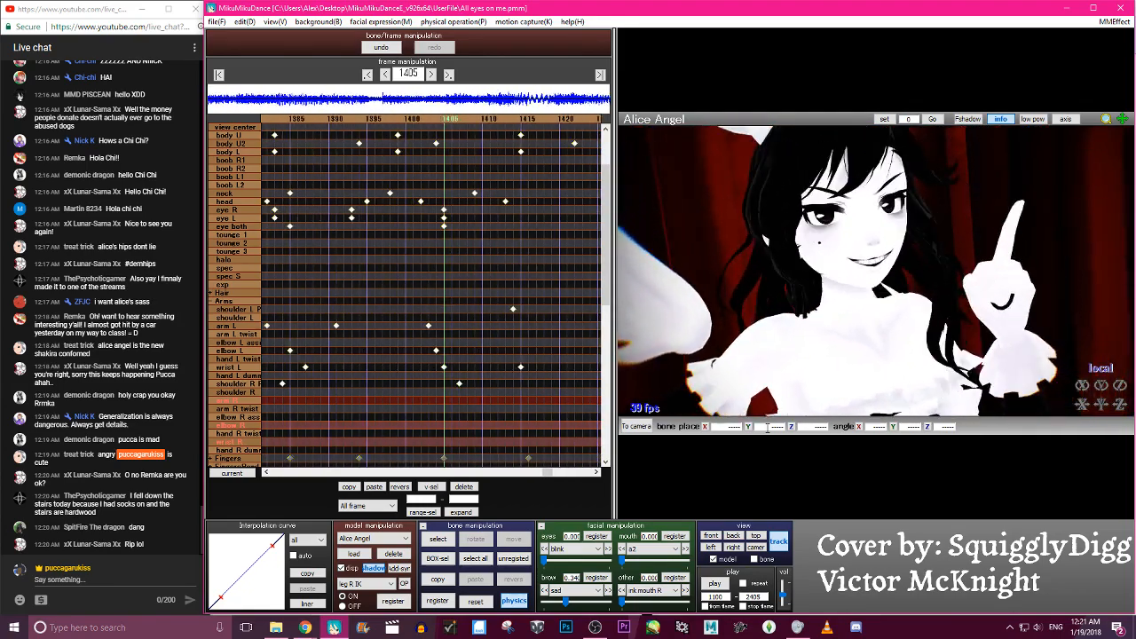
pyautogui.press('Right')
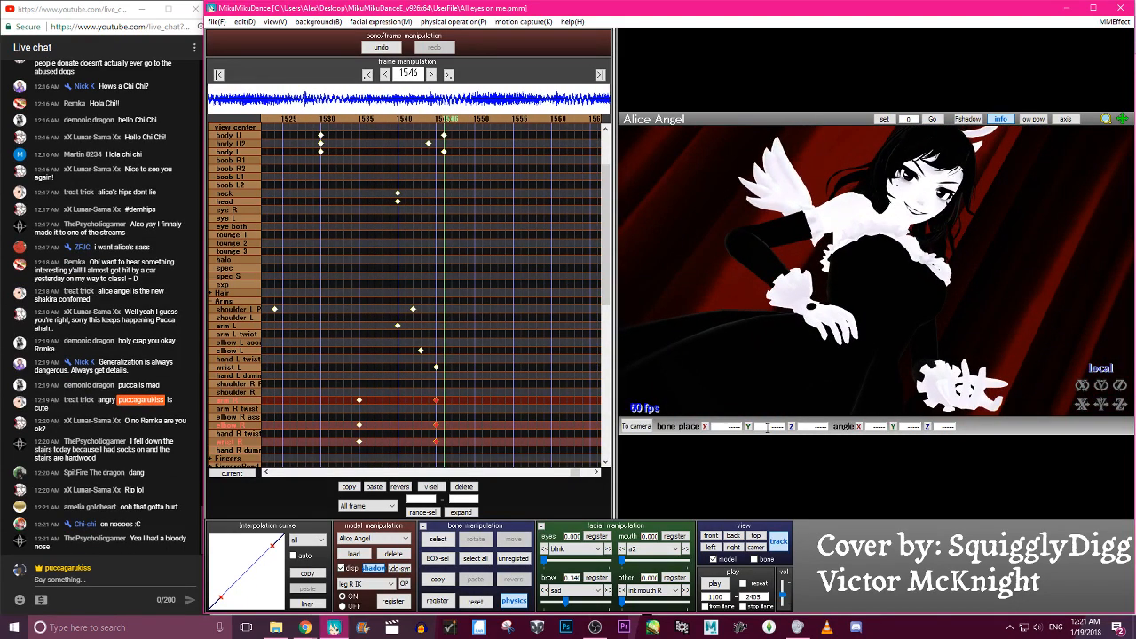
# Step backward from frame 1546 to frame 1397 and forward to frame 1413 to examine the pose and eye direction
pyautogui.press('Left')
pyautogui.press('Left')
pyautogui.press('Left')
pyautogui.press('Left')
pyautogui.press('Left')
pyautogui.press('Left')
pyautogui.press('Left')
pyautogui.press('Left')
pyautogui.press('Left')
pyautogui.press('Left')
pyautogui.press('Left')
pyautogui.press('Left')
pyautogui.press('Left')
pyautogui.press('Left')
pyautogui.press('Left')
pyautogui.press('Left')
pyautogui.press('Left')
pyautogui.press('Left')
pyautogui.press('Left')
pyautogui.press('Left')
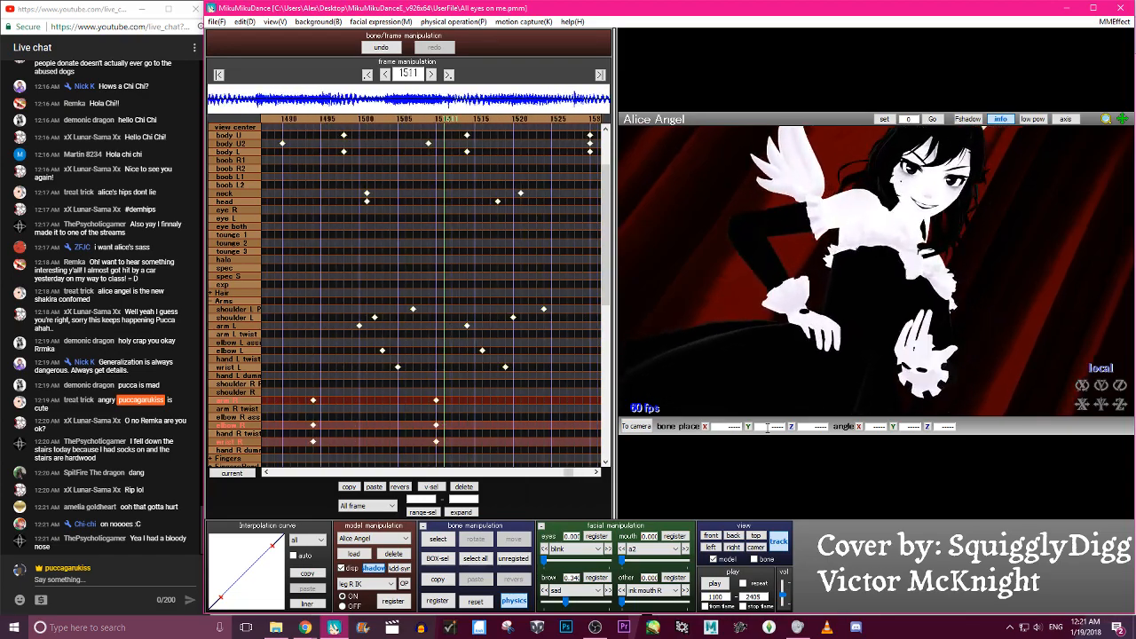
pyautogui.press('Left')
pyautogui.press('Left')
pyautogui.press('Left')
pyautogui.press('Left')
pyautogui.press('Left')
pyautogui.press('Left')
pyautogui.press('Left')
pyautogui.press('Left')
pyautogui.press('Left')
pyautogui.press('Left')
pyautogui.press('Left')
pyautogui.press('Left')
pyautogui.press('Left')
pyautogui.press('Left')
pyautogui.press('Left')
pyautogui.press('Left')
pyautogui.press('Left')
pyautogui.press('Left')
pyautogui.press('Left')
pyautogui.press('Left')
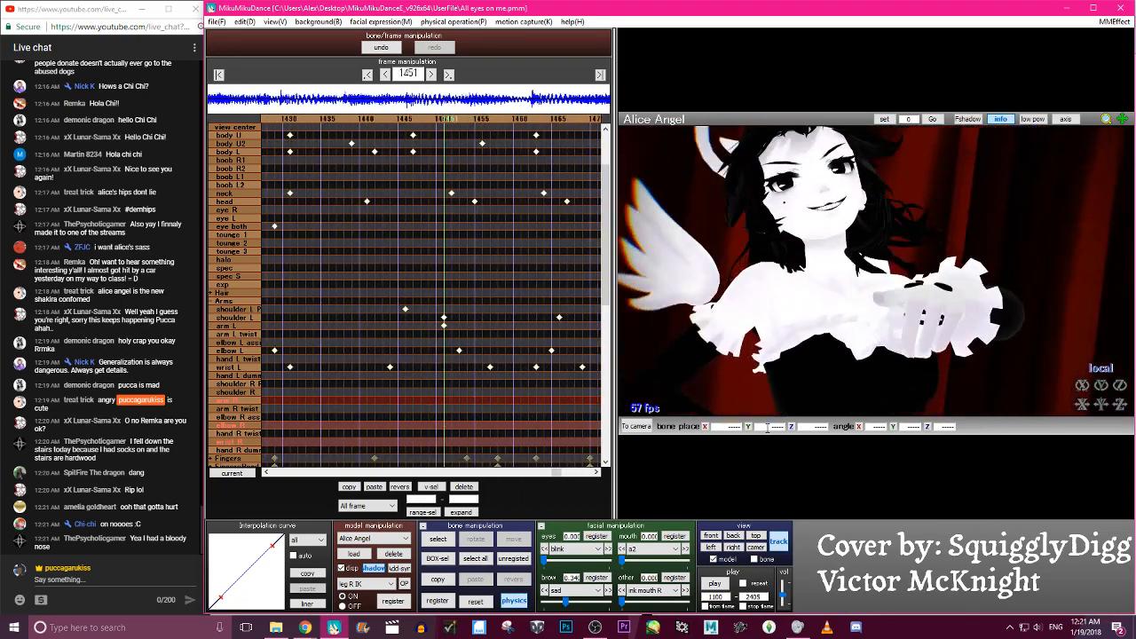
pyautogui.press('Left')
pyautogui.press('Left')
pyautogui.press('Left')
pyautogui.press('Left')
pyautogui.press('Left')
pyautogui.press('Left')
pyautogui.press('Left')
pyautogui.press('Left')
pyautogui.press('Left')
pyautogui.press('Left')
pyautogui.press('Left')
pyautogui.press('Left')
pyautogui.press('Left')
pyautogui.press('Left')
pyautogui.press('Left')
pyautogui.press('Left')
pyautogui.press('Left')
pyautogui.press('Left')
pyautogui.press('Left')
pyautogui.press('Left')
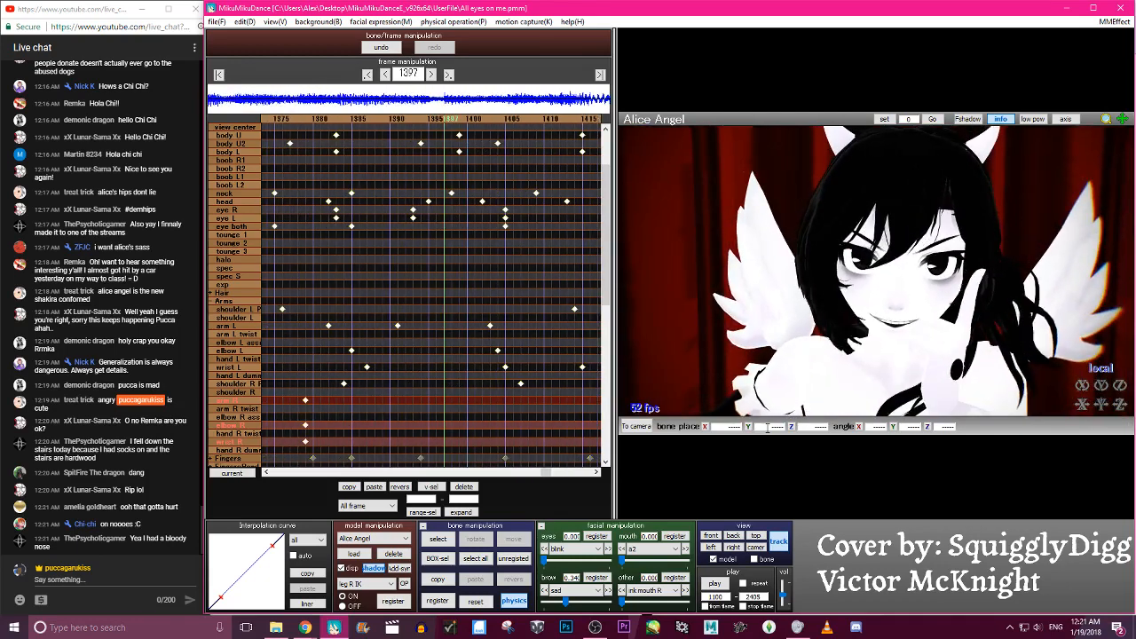
pyautogui.press('Right')
pyautogui.press('Right')
pyautogui.press('Right')
pyautogui.press('Right')
pyautogui.press('Right')
pyautogui.press('Right')
pyautogui.press('Right')
pyautogui.press('Right')
pyautogui.press('Right')
pyautogui.press('Right')
pyautogui.press('Right')
pyautogui.press('Right')
pyautogui.press('Right')
pyautogui.press('Right')
pyautogui.press('Right')
pyautogui.press('Right')
pyautogui.press('Right')
pyautogui.press('Right')
pyautogui.press('Right')
pyautogui.press('Right')
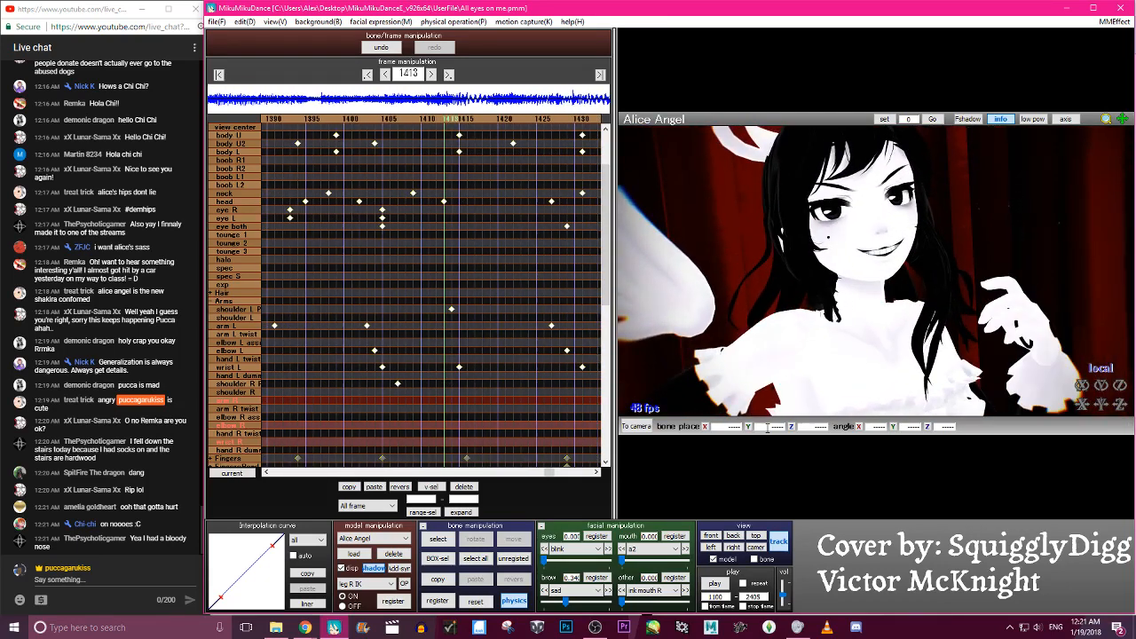
# At frame 1408, reset the eye both bone, rotate it about its local Y axis and register the keyframe
pyautogui.scroll(-6, 811, 385)
pyautogui.press('c')
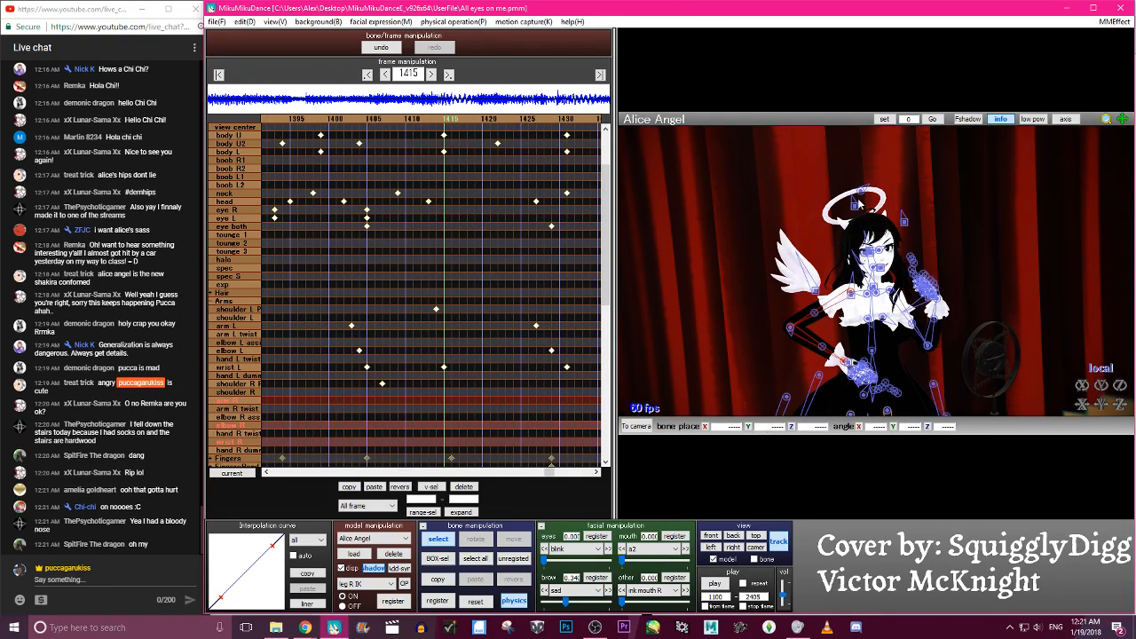
pyautogui.click(862, 193)
pyautogui.scroll(3, 545, 216)
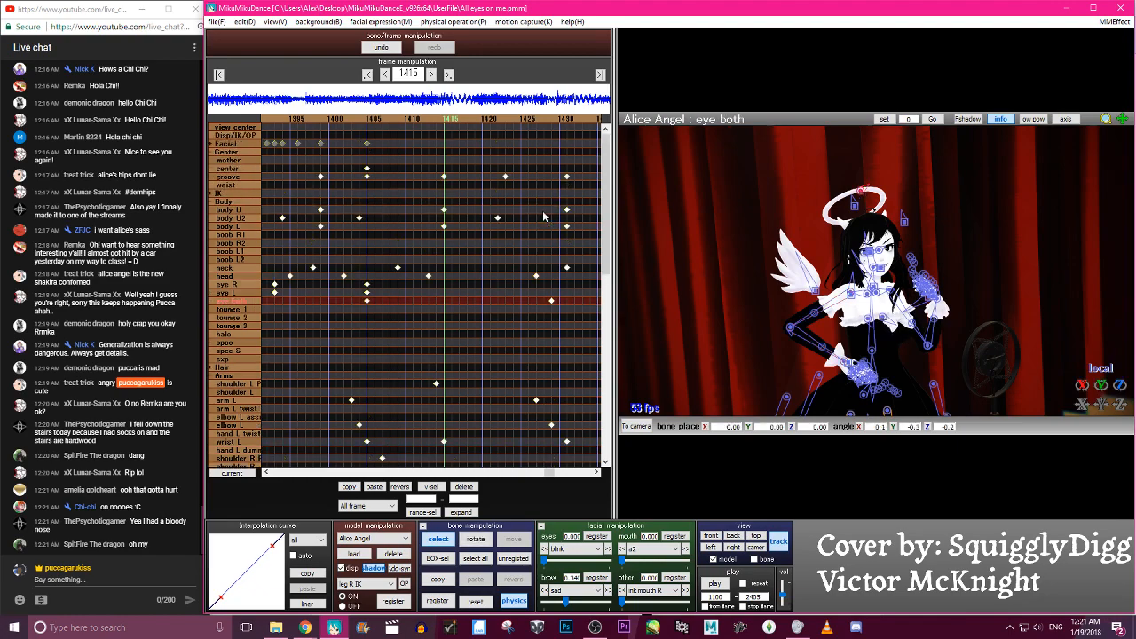
pyautogui.press('Left')
pyautogui.press('Left')
pyautogui.press('Left')
pyautogui.press('Left')
pyautogui.press('Left')
pyautogui.press('Left')
pyautogui.press('Left')
pyautogui.press('Left')
pyautogui.press('Left')
pyautogui.press('Left')
pyautogui.press('Left')
pyautogui.press('Left')
pyautogui.press('Left')
pyautogui.press('Left')
pyautogui.press('Left')
pyautogui.press('Left')
pyautogui.press('Left')
pyautogui.press('Left')
pyautogui.press('Left')
pyautogui.press('Left')
pyautogui.press('Right')
pyautogui.press('Right')
pyautogui.press('Right')
pyautogui.press('Right')
pyautogui.press('Right')
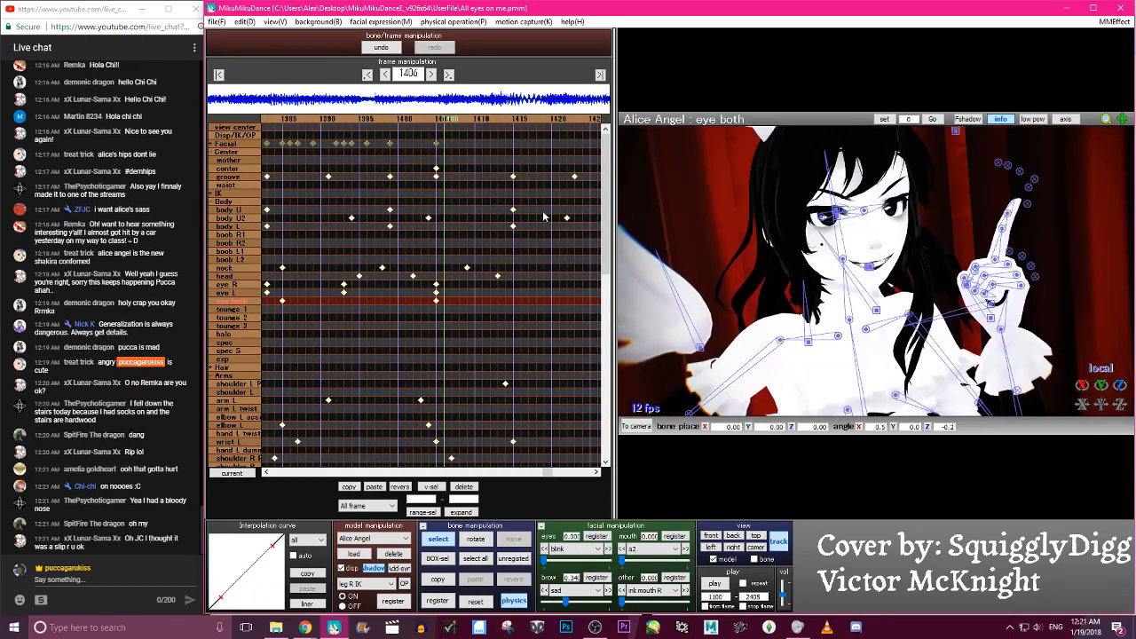
pyautogui.press('c')
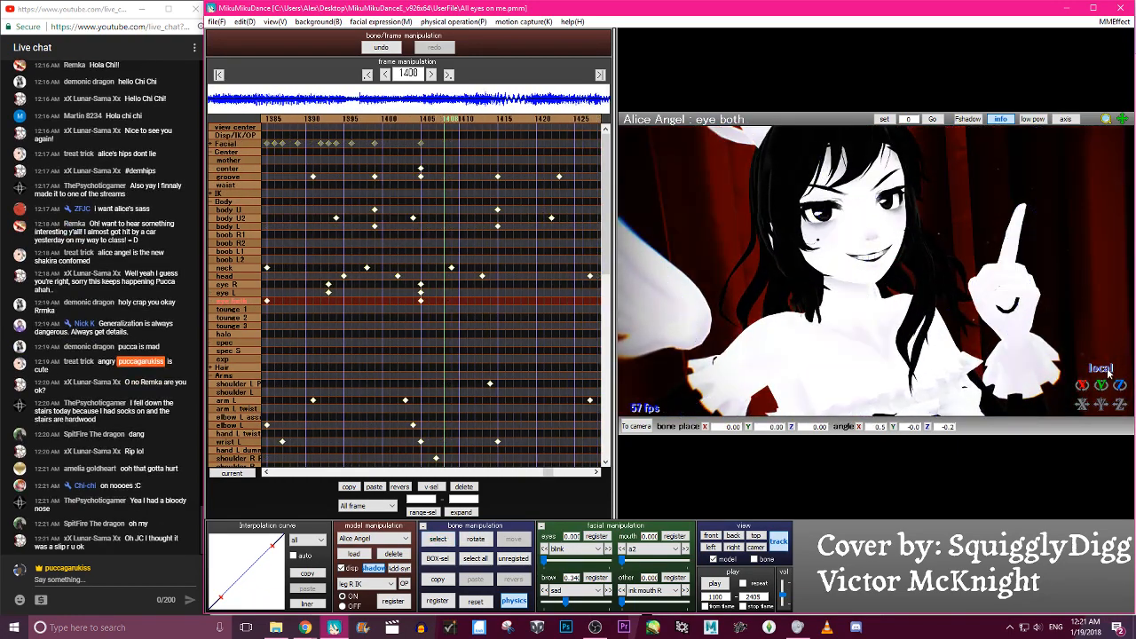
pyautogui.click(480, 602)
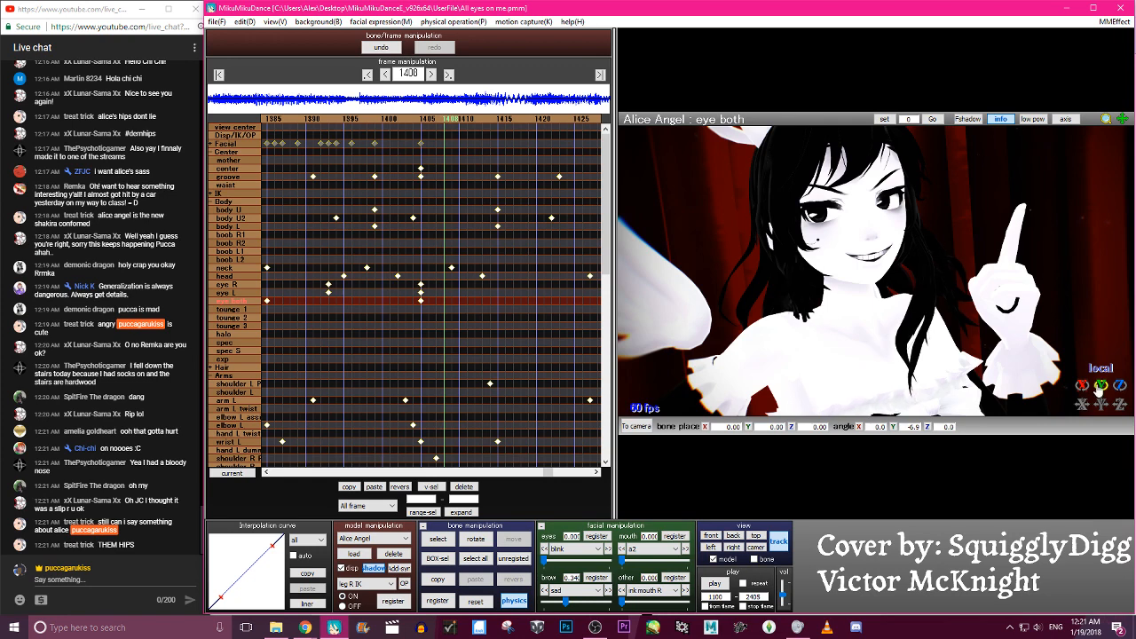
pyautogui.moveTo(1099, 387)
pyautogui.mouseDown()
pyautogui.moveTo(1099, 399)
pyautogui.moveTo(1101, 377)
pyautogui.mouseUp()
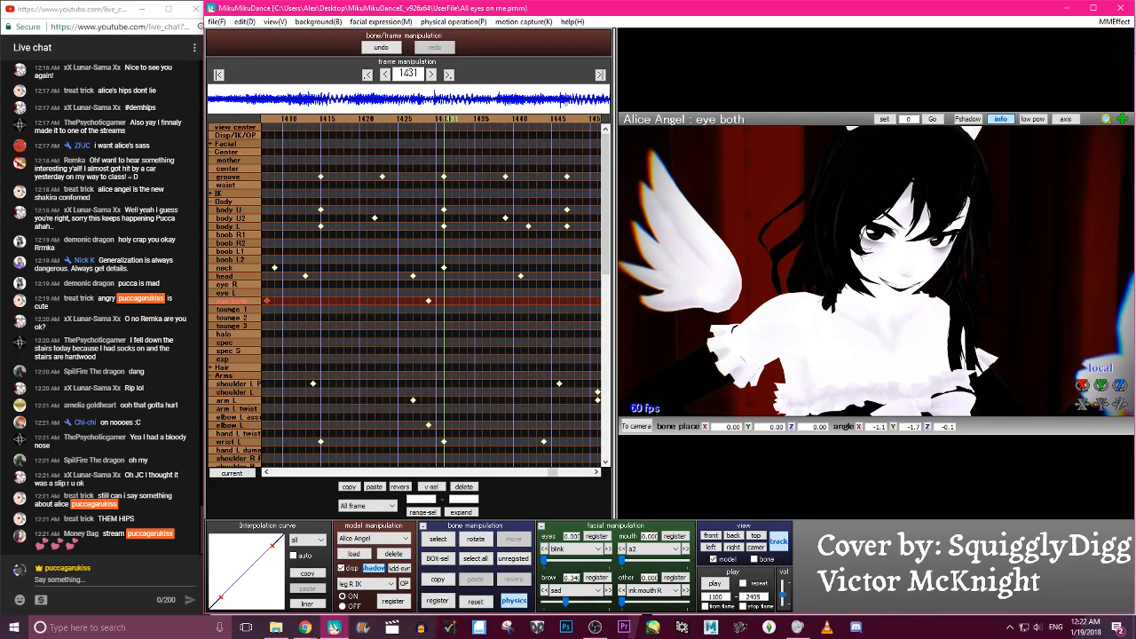
# At frame 1431, rotate the eye both bone about its local Y axis to about -0.5, register it, and delete its keyframe at frame 1429
pyautogui.moveTo(1101, 385); pyautogui.dragTo(1101, 383)
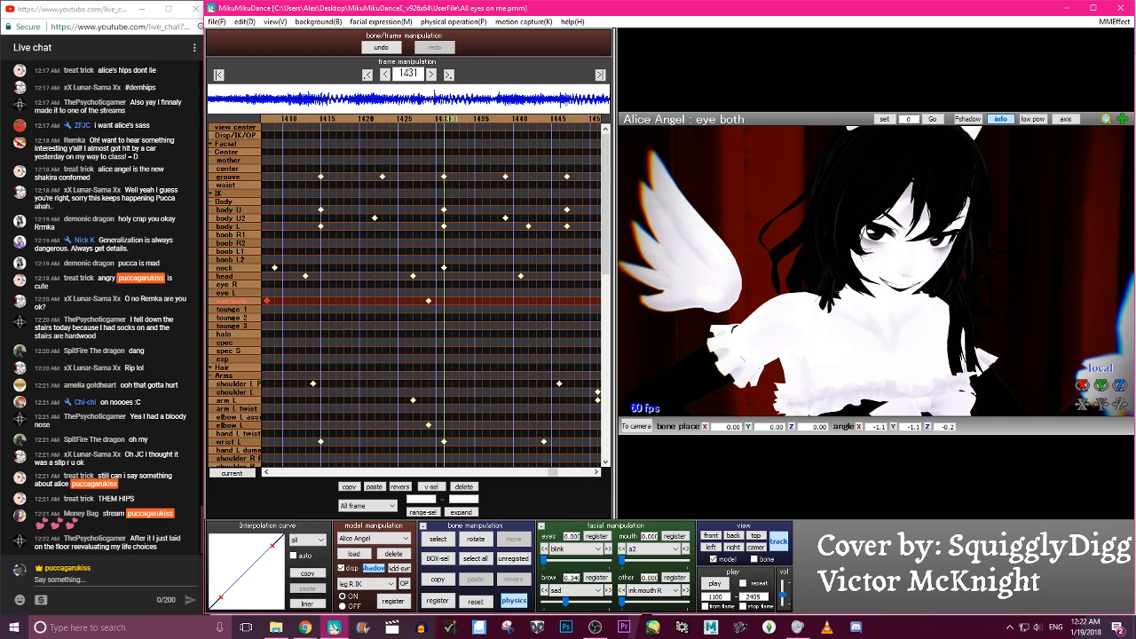
pyautogui.press('Return')
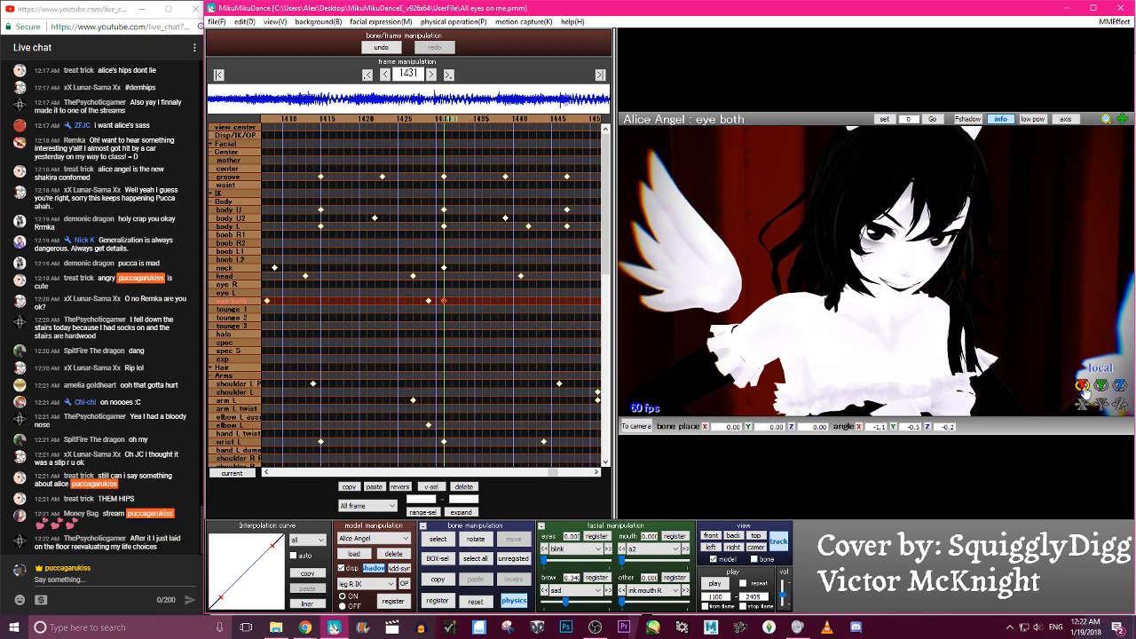
pyautogui.press('Left')
pyautogui.press('Left')
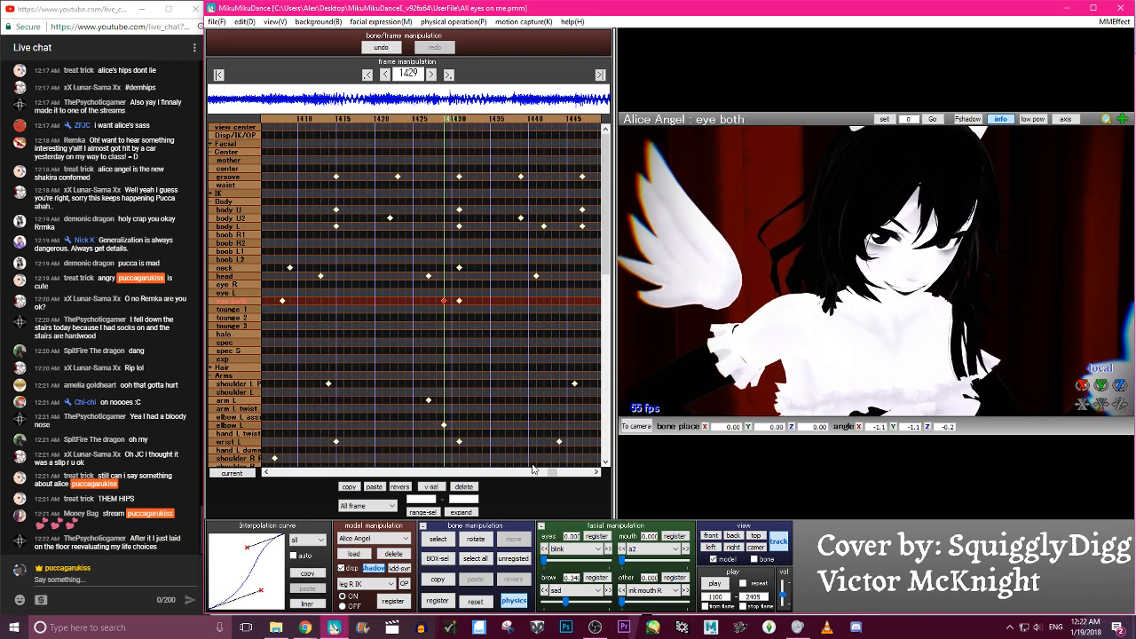
pyautogui.click(473, 489)
# Step back to frame 1413 and forward to frame 1459 to examine the eye direction through the head turn
pyautogui.press('Left')
pyautogui.press('Left')
pyautogui.press('Left')
pyautogui.press('Left')
pyautogui.press('Left')
pyautogui.press('Left')
pyautogui.press('Left')
pyautogui.press('Left')
pyautogui.press('Left')
pyautogui.press('Left')
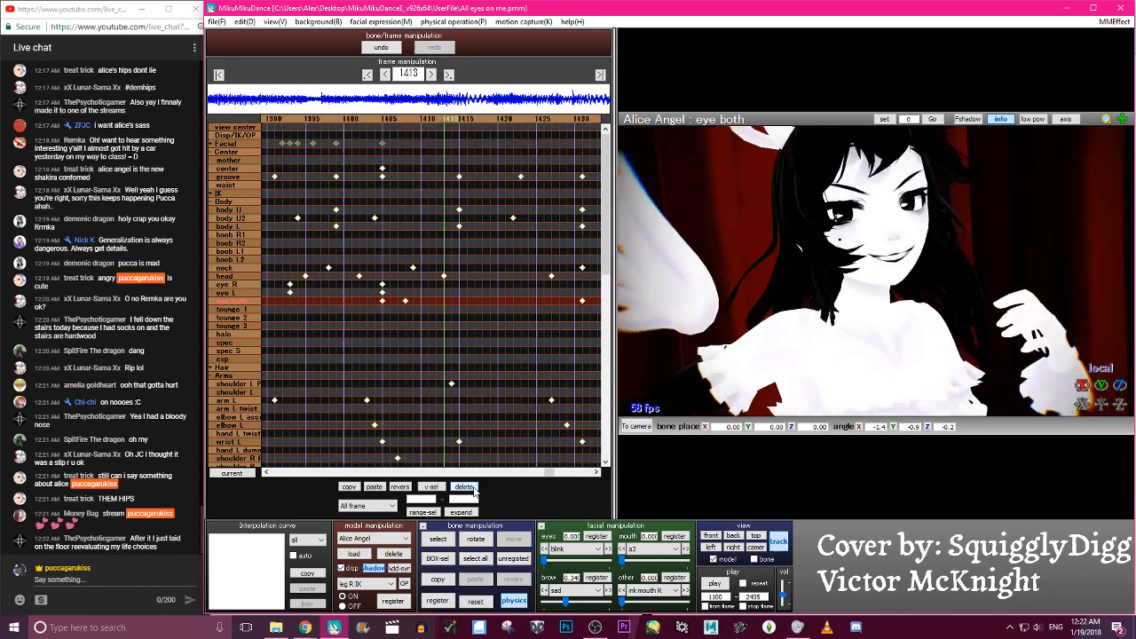
pyautogui.press('Right')
pyautogui.press('Right')
pyautogui.press('Right')
pyautogui.press('Right')
pyautogui.press('Right')
pyautogui.press('Right')
pyautogui.press('Right')
pyautogui.press('Right')
pyautogui.press('Right')
pyautogui.press('Right')
pyautogui.press('Right')
pyautogui.press('Right')
pyautogui.press('Right')
pyautogui.press('Right')
pyautogui.press('Right')
pyautogui.press('Right')
pyautogui.press('Right')
pyautogui.press('Right')
pyautogui.press('Right')
pyautogui.press('Right')
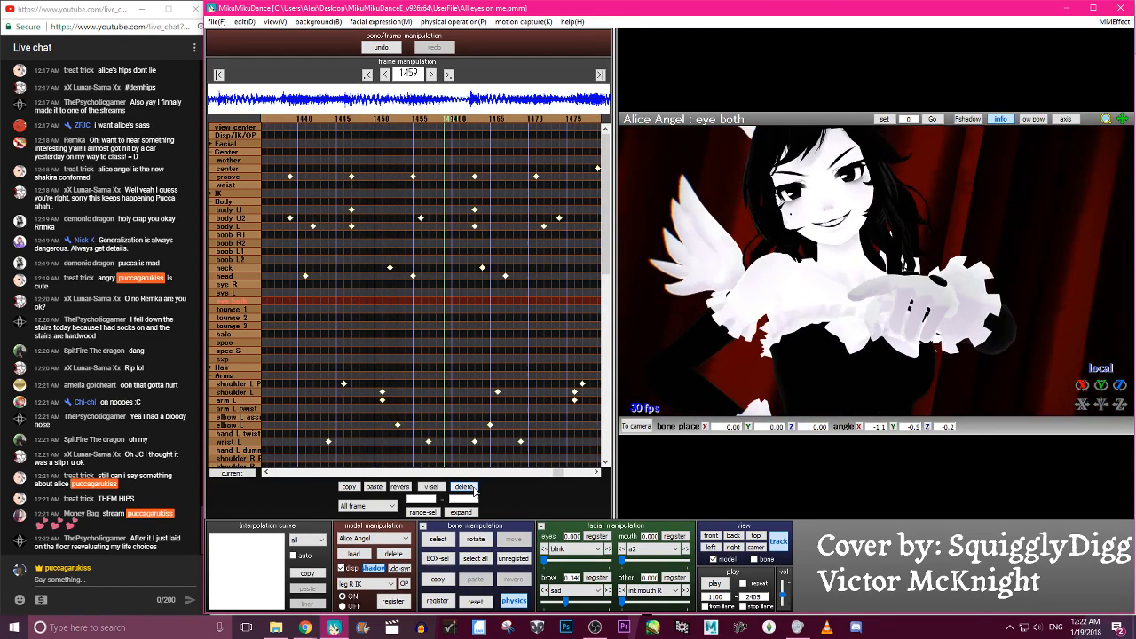
# At frame 1455, rotate the eye both bone about its local X axis and register the keyframe
pyautogui.press('Left')
pyautogui.press('Left')
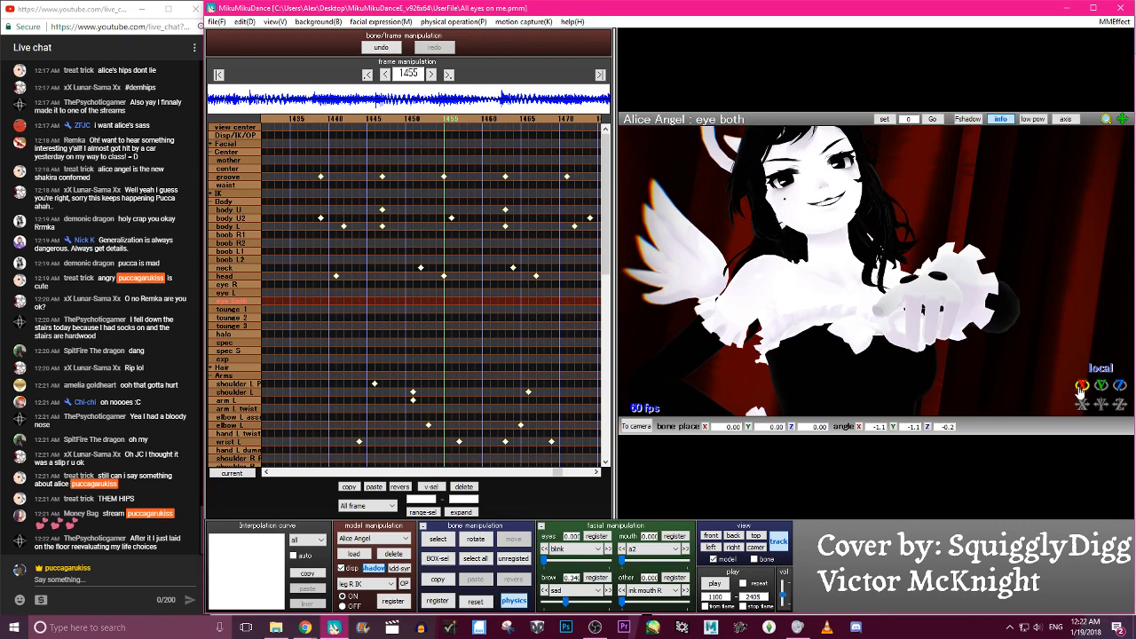
pyautogui.press('Return')
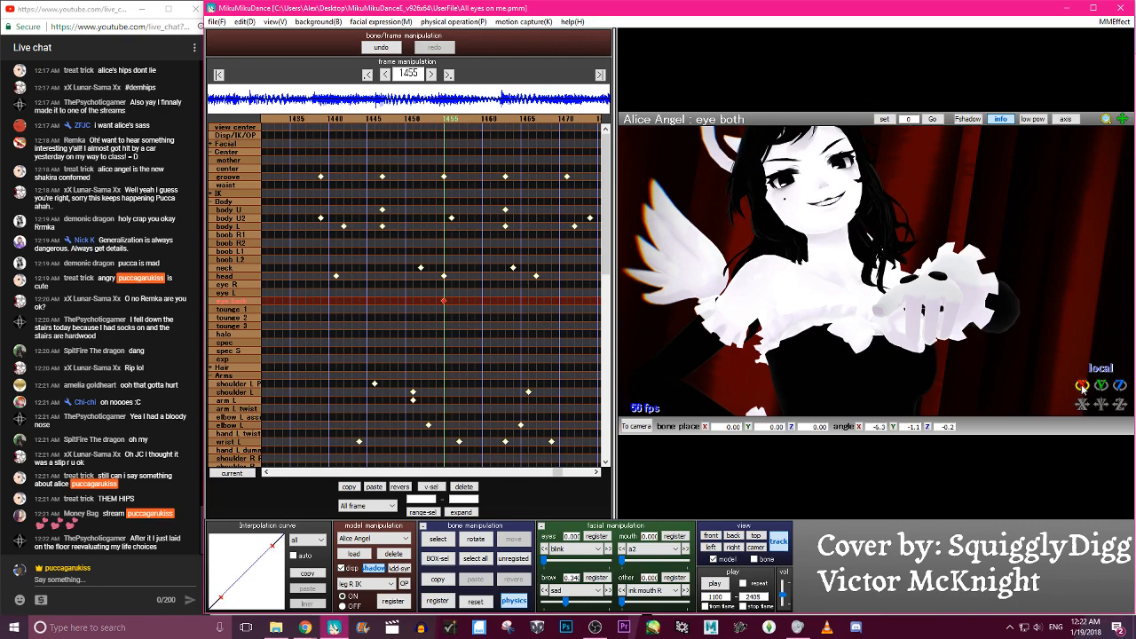
# Step back from frame 1455 and forward to frame 1524 to examine the eye direction during the dance
pyautogui.press('Left')
pyautogui.press('Left')
pyautogui.press('Left')
pyautogui.press('Left')
pyautogui.press('Left')
pyautogui.press('Left')
pyautogui.press('Left')
pyautogui.press('Left')
pyautogui.press('Left')
pyautogui.press('Left')
pyautogui.press('Left')
pyautogui.press('Left')
pyautogui.press('Left')
pyautogui.press('Right')
pyautogui.press('Right')
pyautogui.press('Right')
pyautogui.press('Right')
pyautogui.press('Right')
pyautogui.press('Right')
pyautogui.press('Right')
pyautogui.press('Right')
pyautogui.press('Right')
pyautogui.press('Right')
pyautogui.press('Right')
pyautogui.press('Right')
pyautogui.press('Right')
pyautogui.press('Right')
pyautogui.press('Right')
pyautogui.press('Right')
pyautogui.press('Right')
pyautogui.press('Right')
pyautogui.press('Right')
pyautogui.press('Right')
pyautogui.press('Right')
pyautogui.press('Right')
pyautogui.press('Right')
pyautogui.press('Right')
pyautogui.press('Right')
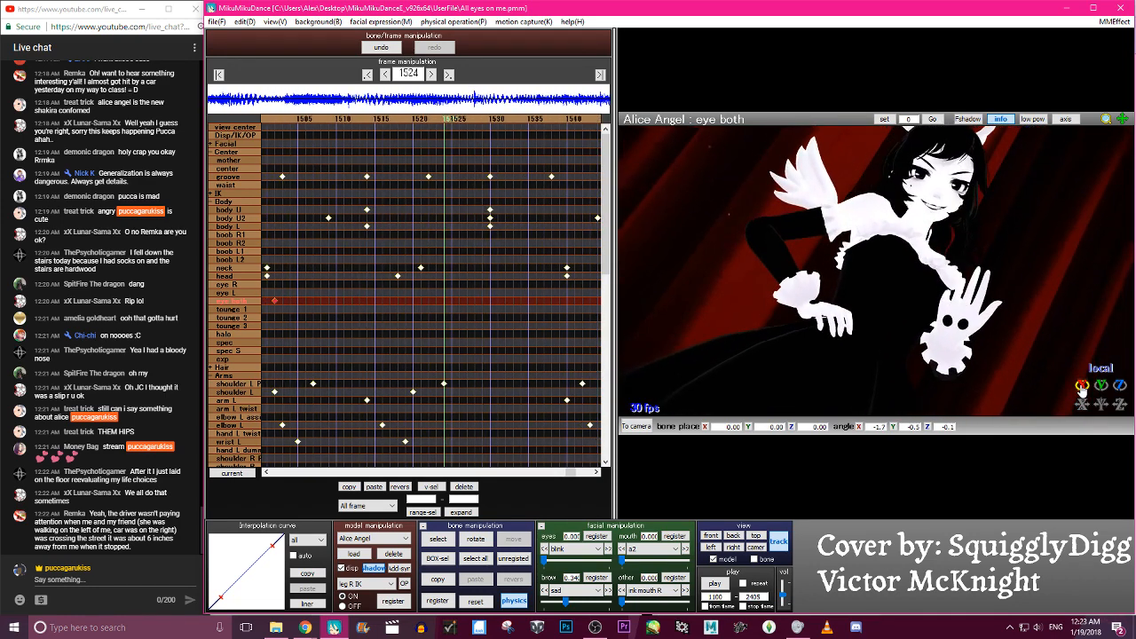
# At frame 1524, rotate the eye both bone about its local X axis to about -5.2 and register the keyframe
pyautogui.moveTo(1081, 388); pyautogui.dragTo(1081, 395)
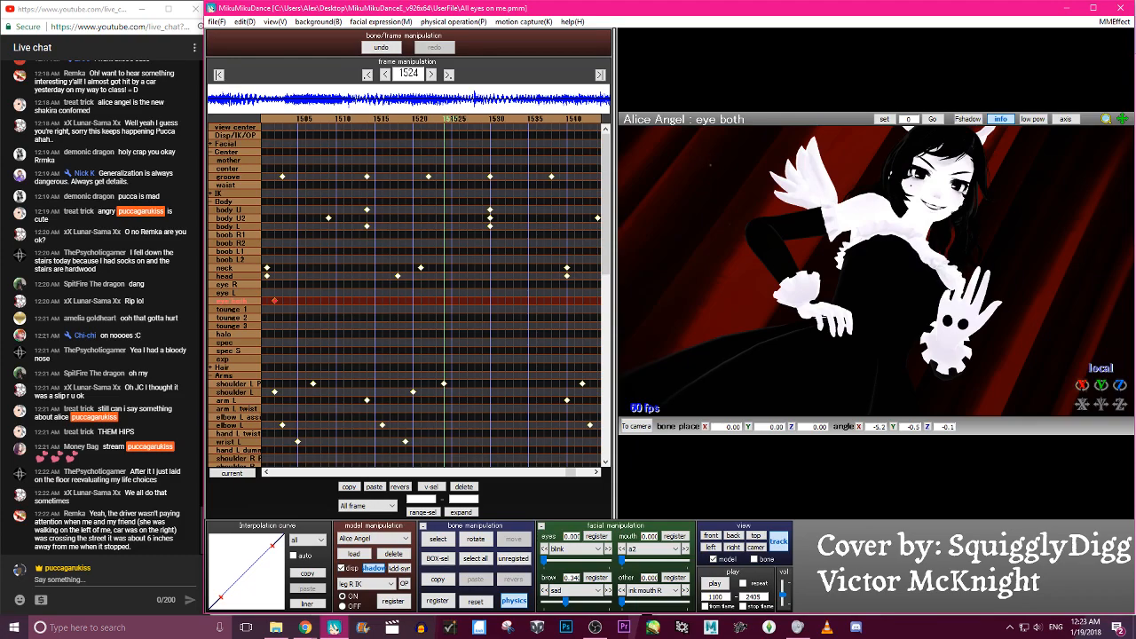
pyautogui.press('Down')
# Step backward and forward around frame 1524, continuing to frame 1541, to examine the eye movement
pyautogui.press('Left')
pyautogui.press('Left')
pyautogui.press('Left')
pyautogui.press('Left')
pyautogui.press('Left')
pyautogui.press('Left')
pyautogui.press('Left')
pyautogui.press('Left')
pyautogui.press('Left')
pyautogui.press('Left')
pyautogui.press('Left')
pyautogui.press('Left')
pyautogui.press('Left')
pyautogui.press('Left')
pyautogui.press('Left')
pyautogui.press('Left')
pyautogui.press('Left')
pyautogui.press('Left')
pyautogui.press('Left')
pyautogui.press('Left')
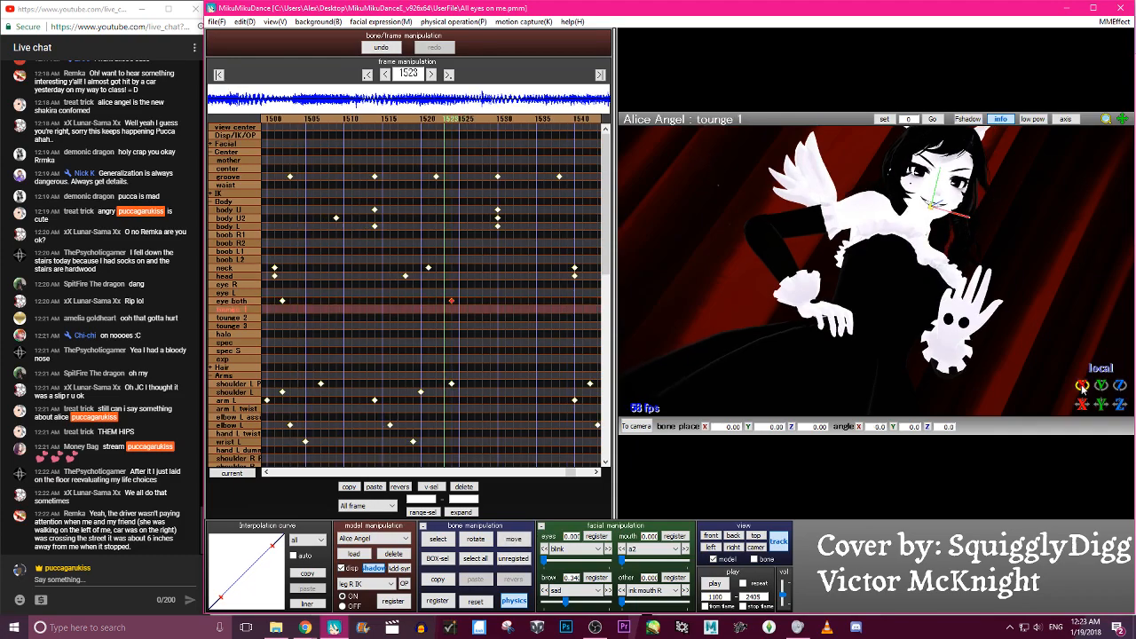
pyautogui.press('Right')
pyautogui.press('Right')
pyautogui.press('Right')
pyautogui.press('Right')
pyautogui.press('Right')
pyautogui.press('Right')
pyautogui.press('Right')
pyautogui.press('Right')
pyautogui.press('Right')
pyautogui.press('Right')
pyautogui.press('Right')
pyautogui.press('Right')
pyautogui.press('Right')
pyautogui.press('Right')
pyautogui.press('Right')
pyautogui.press('Right')
pyautogui.press('Right')
pyautogui.press('Right')
pyautogui.press('Right')
pyautogui.press('Right')
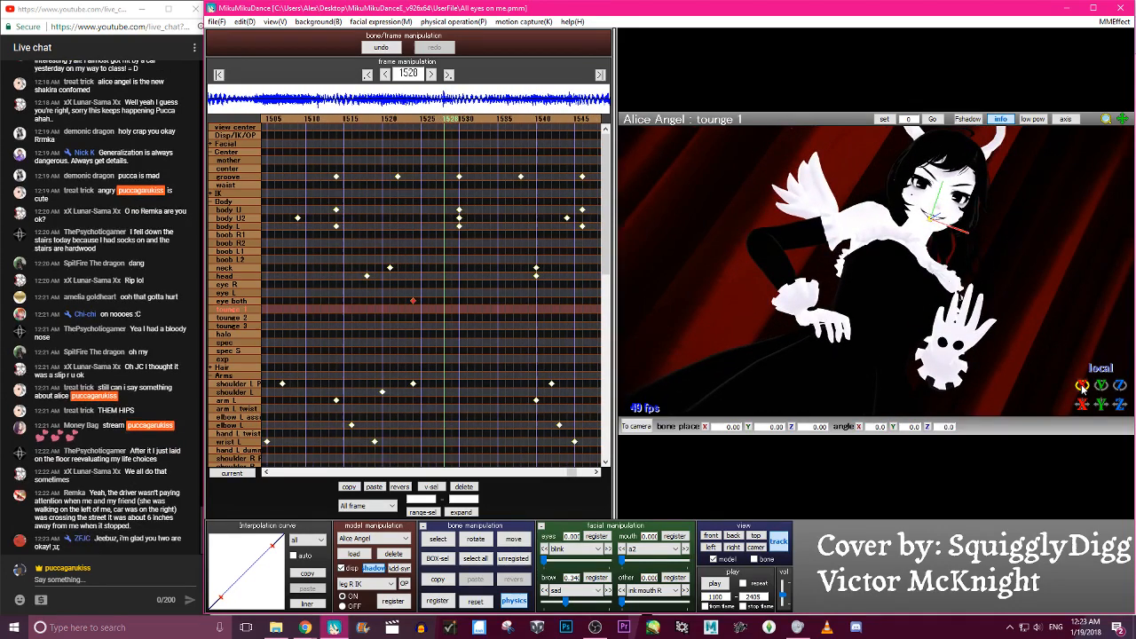
pyautogui.press('Right')
pyautogui.press('Right')
pyautogui.press('Right')
pyautogui.press('Right')
pyautogui.press('Right')
pyautogui.press('Right')
pyautogui.press('Right')
pyautogui.press('Right')
pyautogui.press('Right')
pyautogui.press('Right')
pyautogui.press('Right')
pyautogui.press('Right')
pyautogui.press('Right')
pyautogui.press('Right')
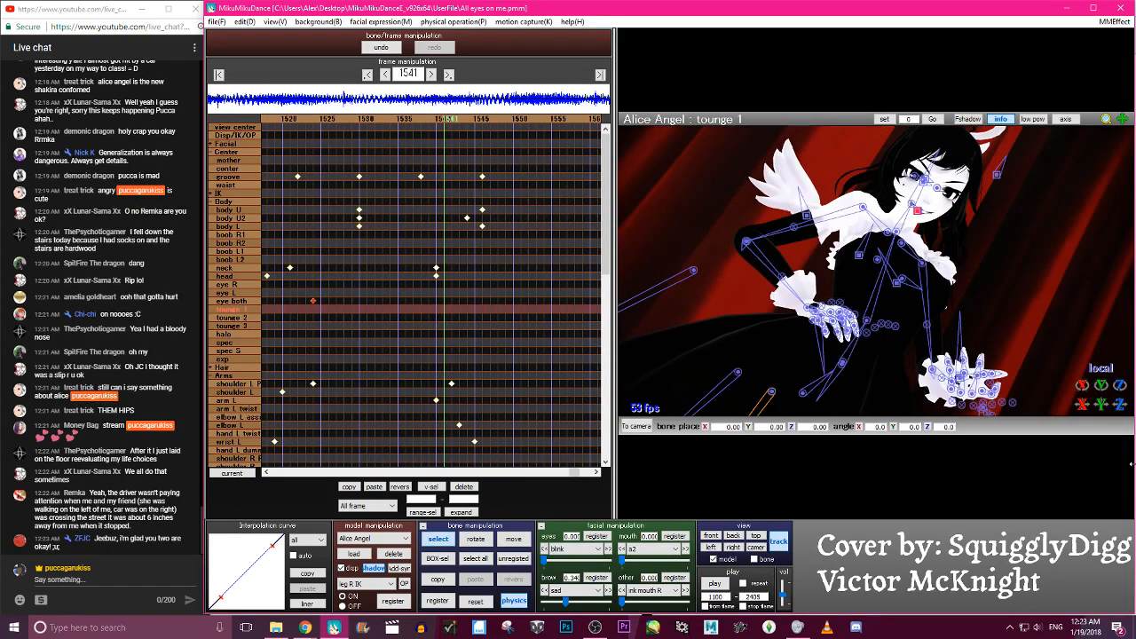
# At frame 1540, select the eye both bone, rotate it about its local Y axis to about -2.8 and register the keyframe
pyautogui.moveTo(1101, 386); pyautogui.dragTo(1104, 388)
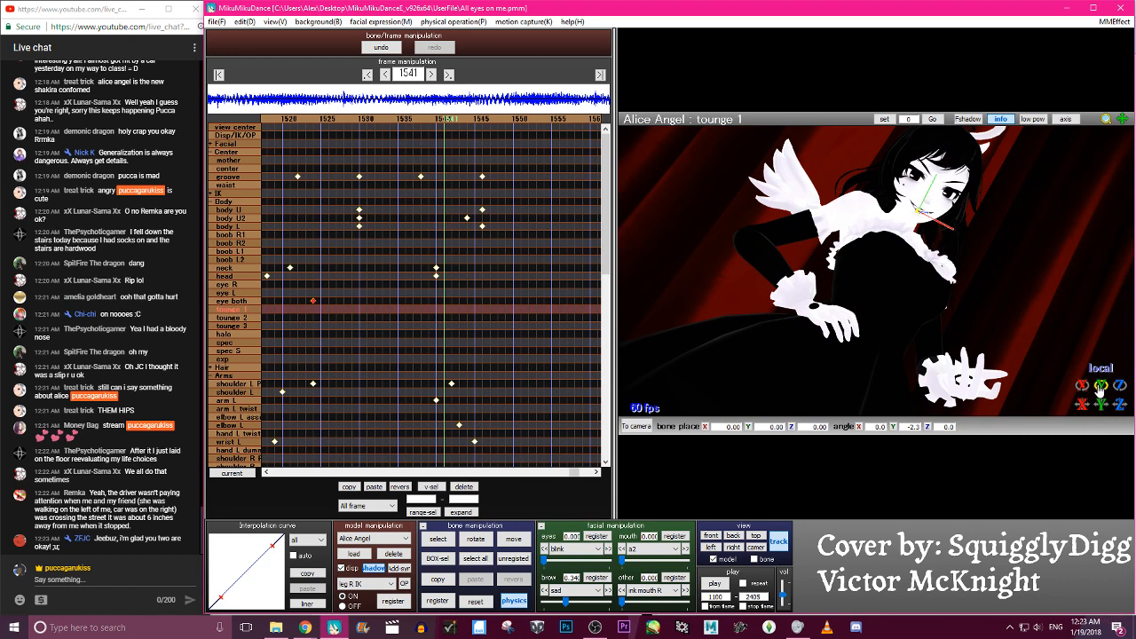
pyautogui.click(432, 142)
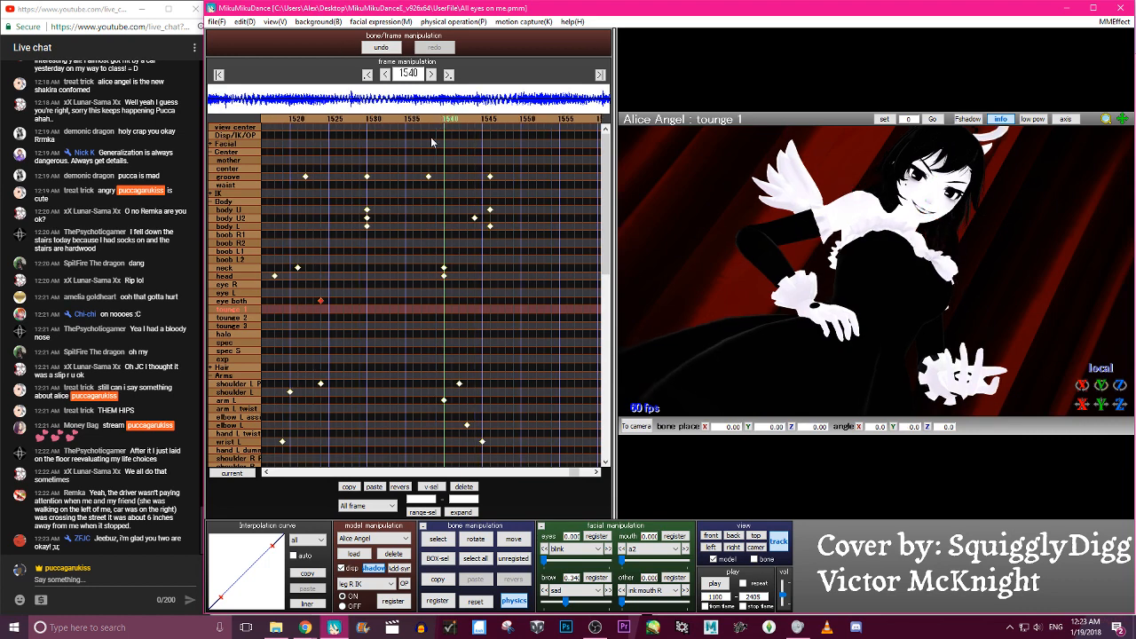
pyautogui.click(232, 301)
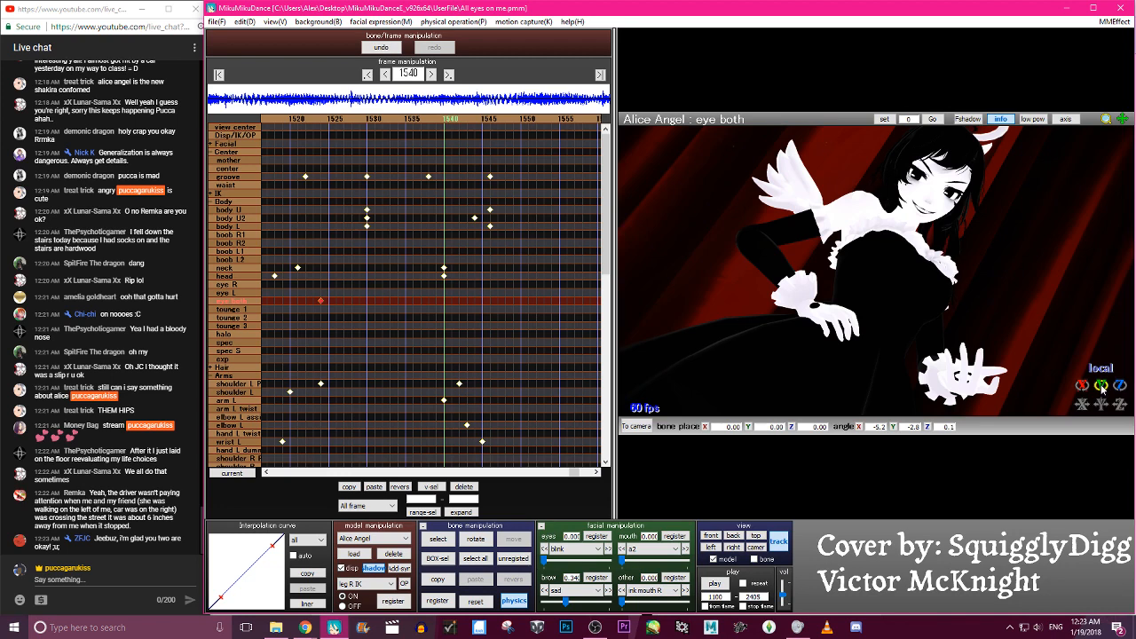
# Step back from frame 1540 to frame 1533 to check how the eyes move between the keyframes
pyautogui.press('Left')
pyautogui.press('Left')
pyautogui.press('Left')
pyautogui.press('Left')
pyautogui.press('Left')
pyautogui.press('Left')
pyautogui.press('Left')
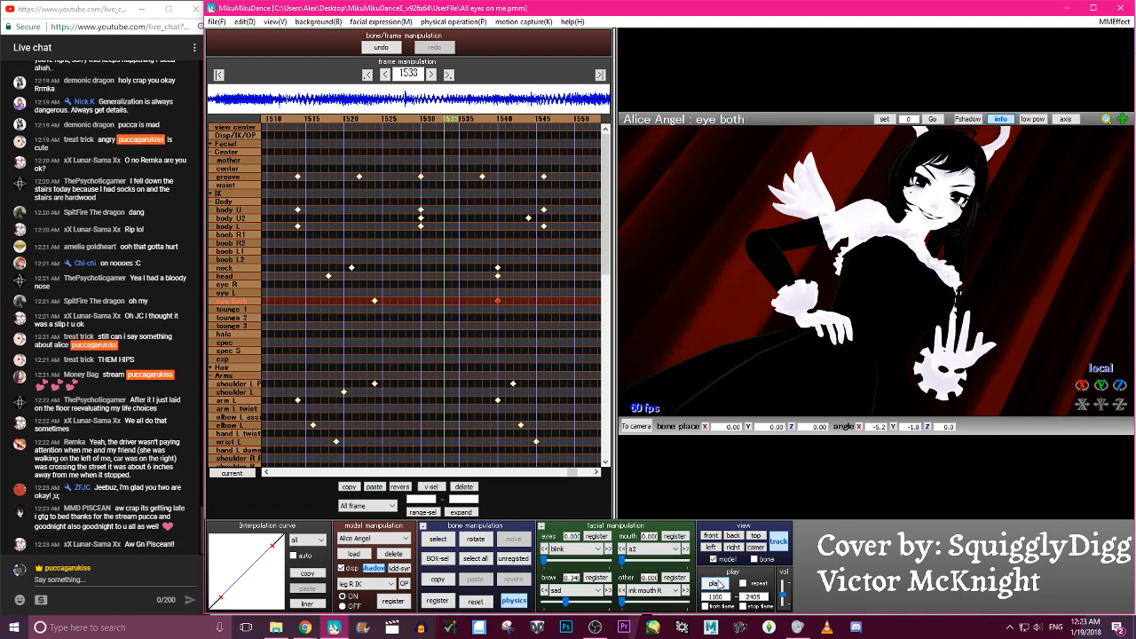
# Play the dance from frame 1100 through about frame 1532 to review the eye animation, and stop playback
pyautogui.click(715, 582)
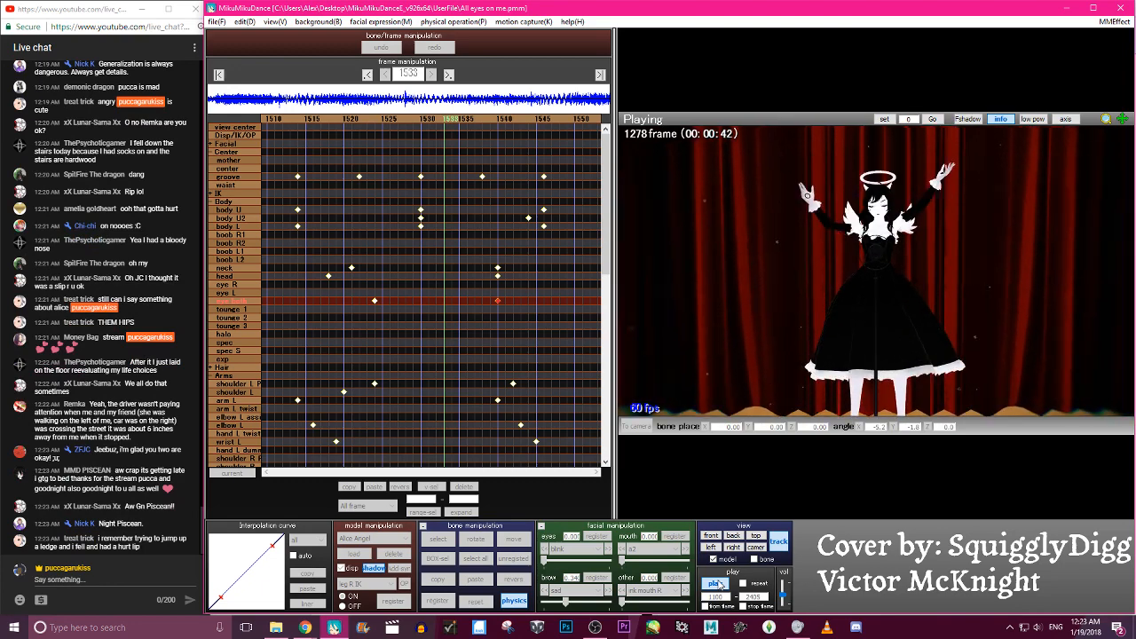
pyautogui.click(715, 583)
pyautogui.click(715, 583)
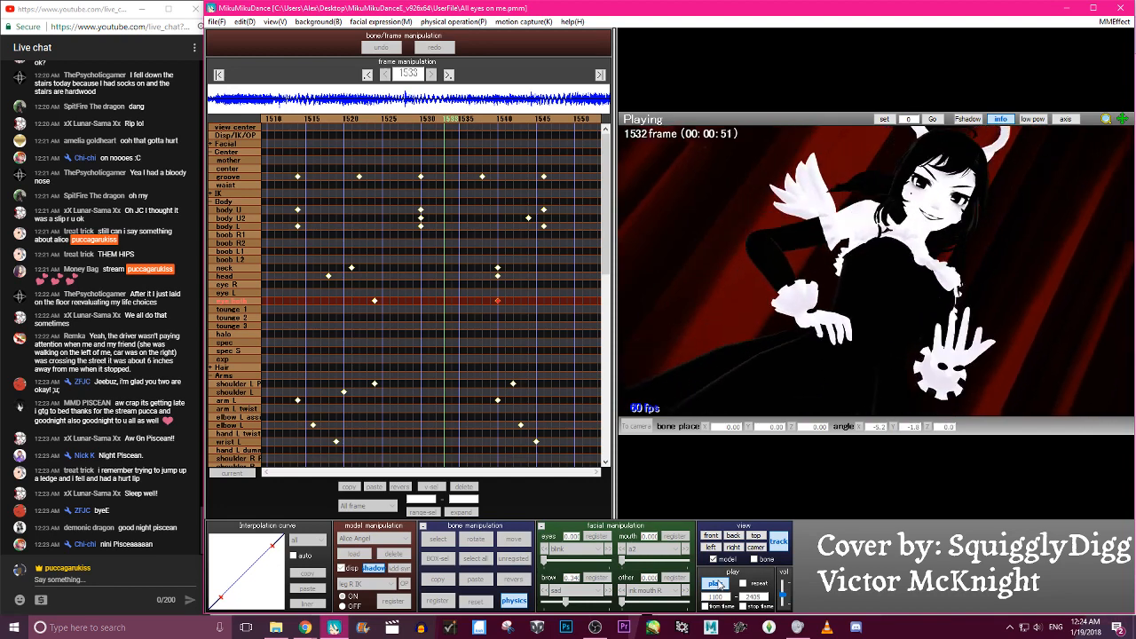
pyautogui.click(715, 583)
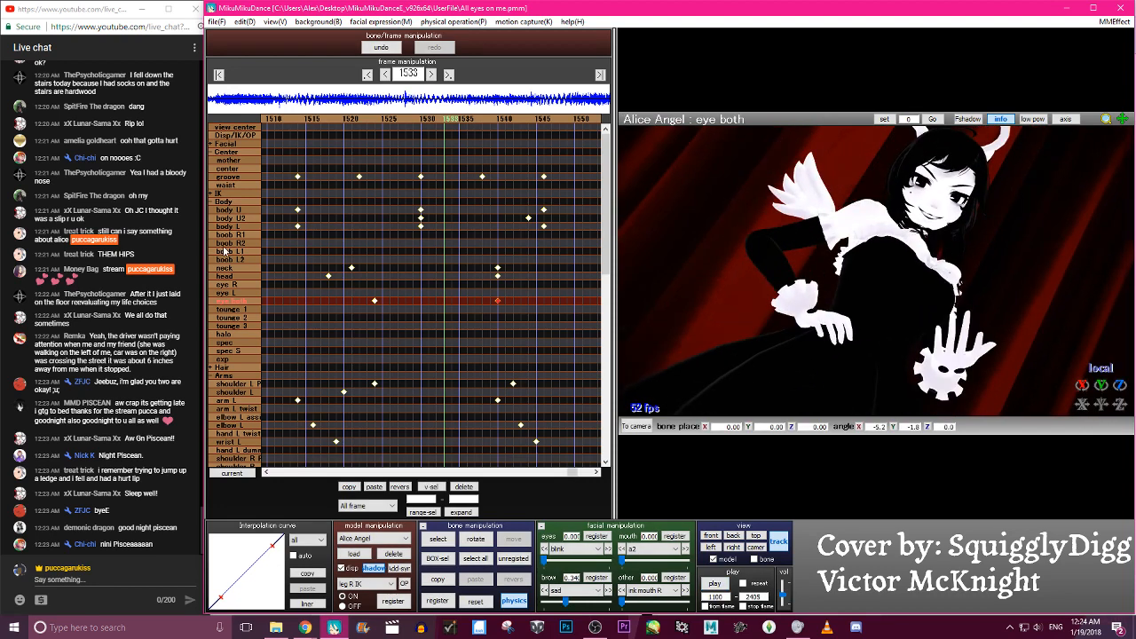
# Collapse the Body bone group and expand the Hair group in the keyframe list
pyautogui.click(212, 203)
pyautogui.click(213, 210)
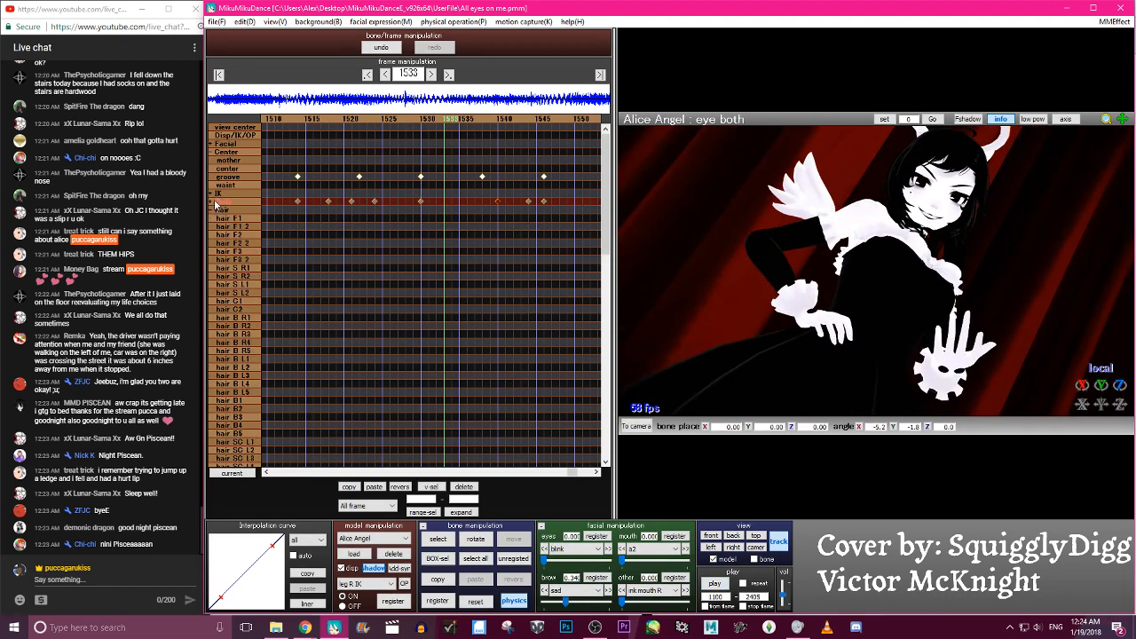
# Collapse the Center, Hair and Arms groups in the keyframe list and step back to frame 1518
pyautogui.click(214, 156)
pyautogui.press('Left')
pyautogui.press('Left')
pyautogui.press('Left')
pyautogui.press('Left')
pyautogui.press('Left')
pyautogui.press('Left')
pyautogui.press('Left')
pyautogui.press('Left')
pyautogui.press('Left')
pyautogui.press('Left')
pyautogui.press('Left')
pyautogui.press('Left')
pyautogui.press('Left')
pyautogui.press('Left')
pyautogui.press('Left')
pyautogui.press('Left')
pyautogui.press('Left')
pyautogui.press('Left')
pyautogui.press('Left')
pyautogui.press('Left')
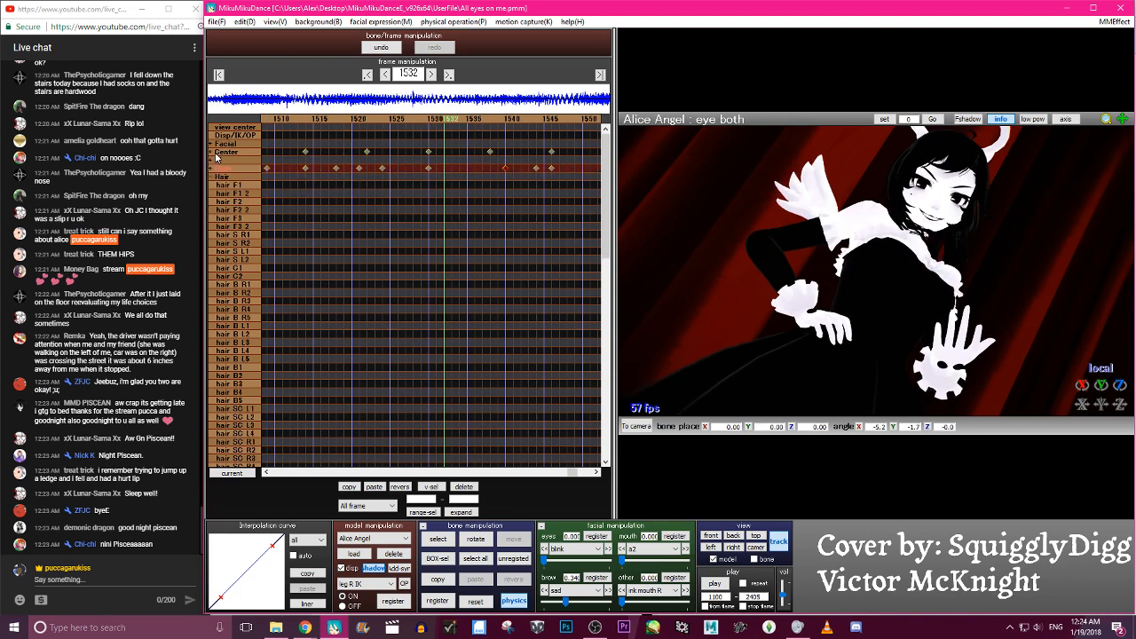
pyautogui.click(214, 175)
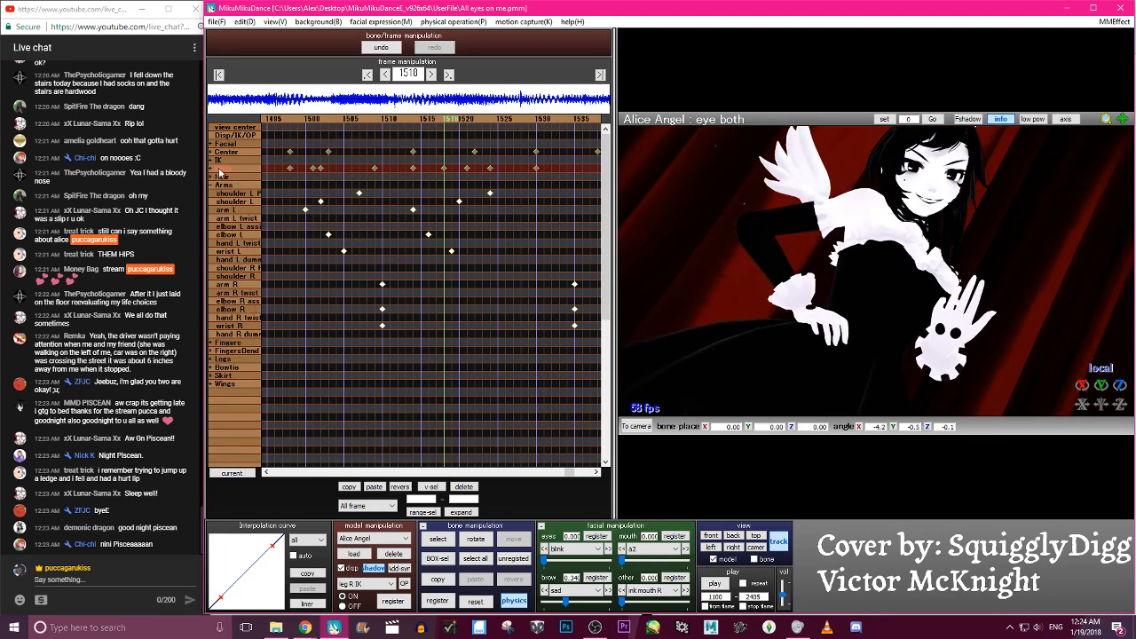
pyautogui.click(213, 186)
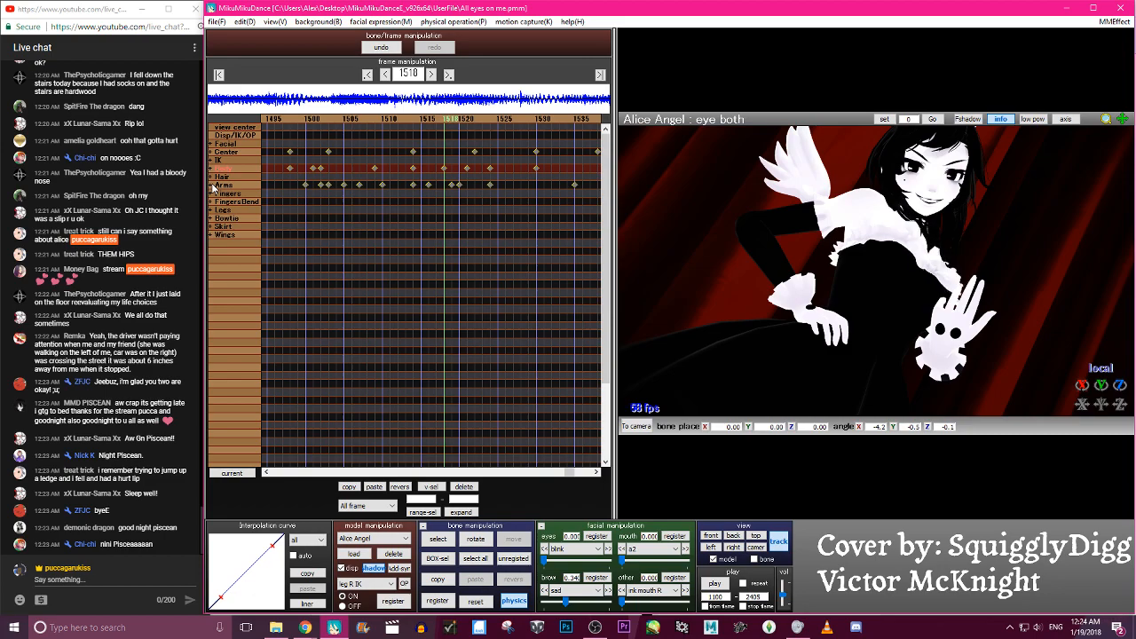
# Step forward to frame 1535 and back to frame 1487 to examine how the arms move against the body keyframes
pyautogui.press('Right')
pyautogui.press('Right')
pyautogui.press('Right')
pyautogui.press('Right')
pyautogui.press('Right')
pyautogui.press('Right')
pyautogui.press('Right')
pyautogui.press('Right')
pyautogui.press('Right')
pyautogui.press('Right')
pyautogui.press('Right')
pyautogui.press('Right')
pyautogui.press('Right')
pyautogui.press('Right')
pyautogui.press('Right')
pyautogui.press('Right')
pyautogui.press('Right')
pyautogui.press('Right')
pyautogui.press('Right')
pyautogui.press('Right')
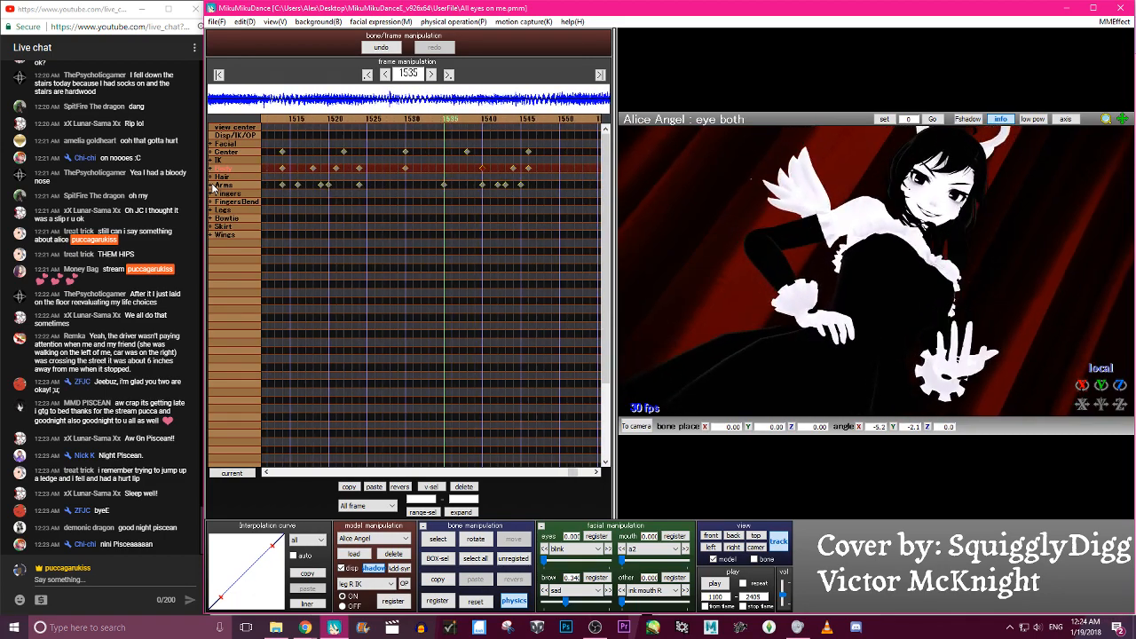
pyautogui.press('Left')
pyautogui.press('Left')
pyautogui.press('Left')
pyautogui.press('Left')
pyautogui.press('Left')
pyautogui.press('Left')
pyautogui.press('Left')
pyautogui.press('Left')
pyautogui.press('Left')
pyautogui.press('Left')
pyautogui.press('Left')
pyautogui.press('Left')
pyautogui.press('Left')
pyautogui.press('Left')
pyautogui.press('Left')
pyautogui.press('Left')
pyautogui.press('Left')
pyautogui.press('Left')
pyautogui.press('Left')
pyautogui.press('Left')
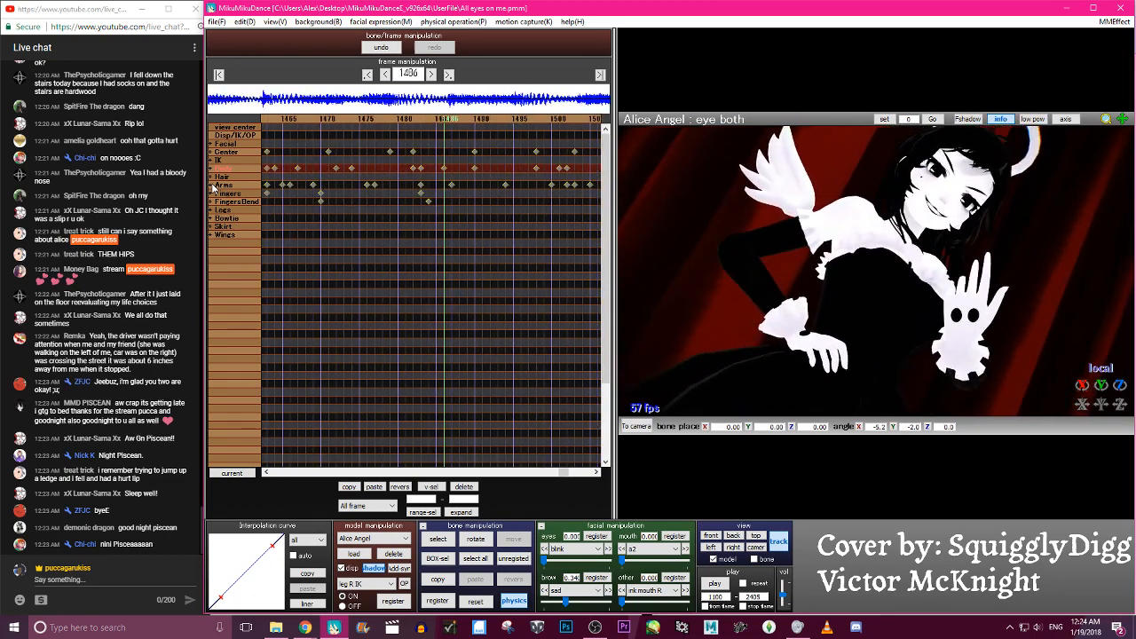
pyautogui.press('Right')
pyautogui.press('Right')
pyautogui.press('Right')
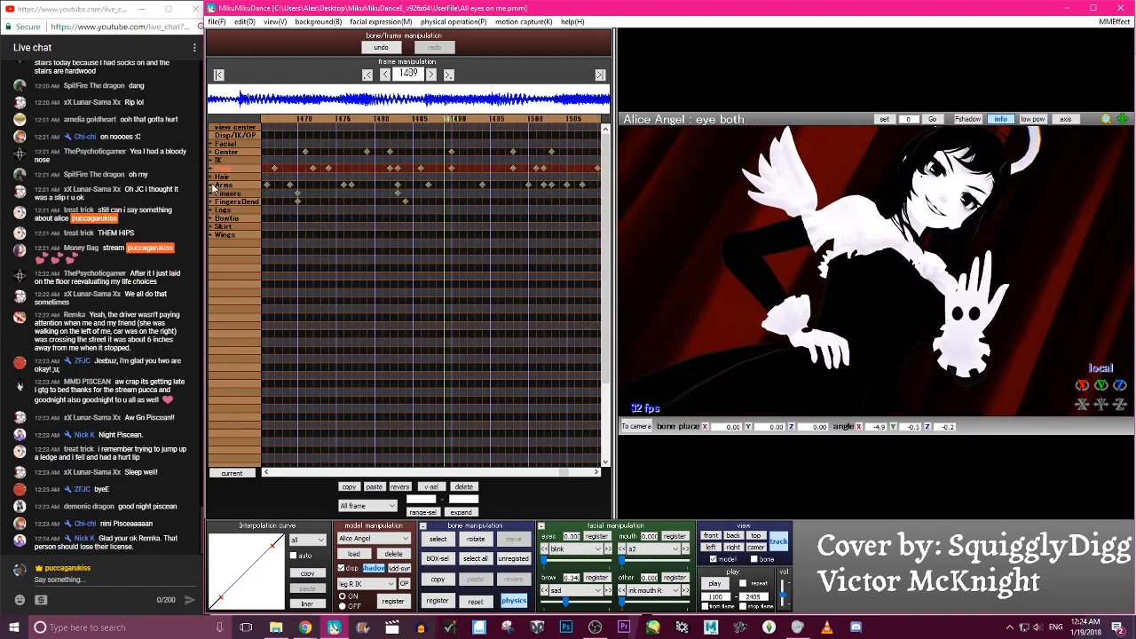
pyautogui.press('Left')
pyautogui.press('Left')
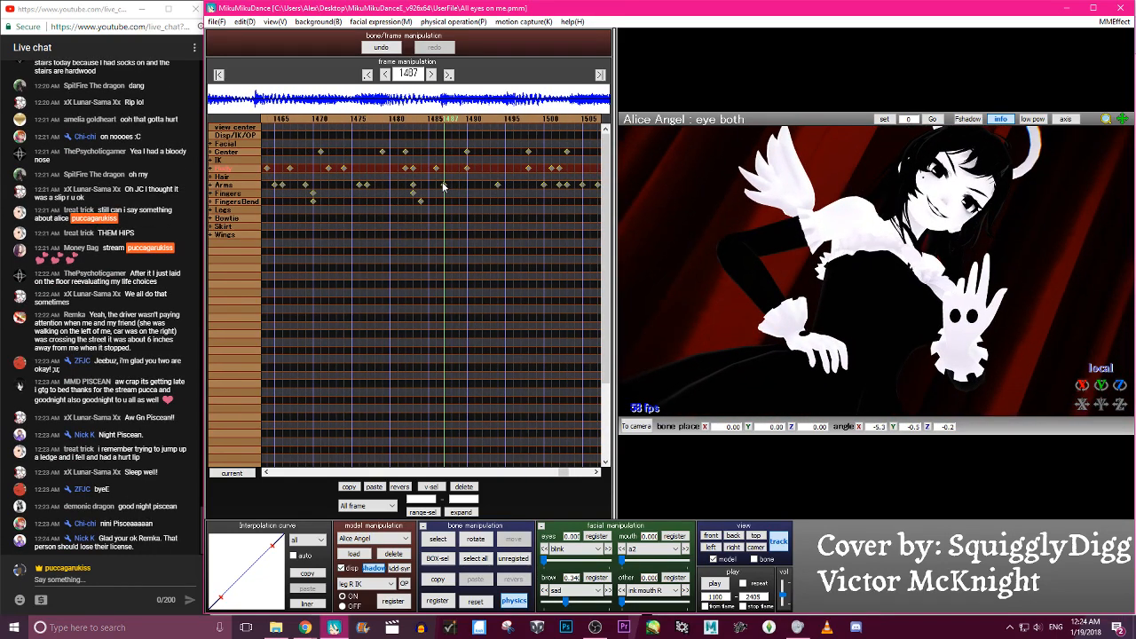
# Select the Arms keyframes from frame 1487 to 1524 and shift them two frames forward
pyautogui.moveTo(443, 183); pyautogui.dragTo(591, 192)
pyautogui.click(588, 120)
pyautogui.click(588, 120)
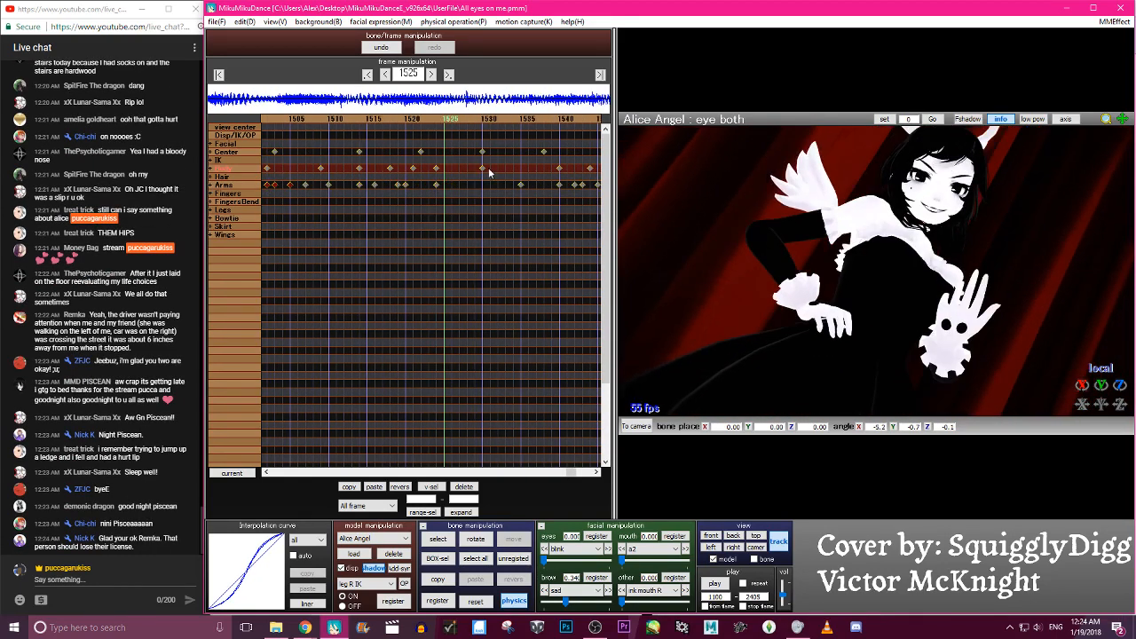
pyautogui.moveTo(301, 184); pyautogui.dragTo(326, 187)
# Step back from frame 1525 to 1479 and forward to frame 1540 to check the shifted arm motion
pyautogui.press('Left')
pyautogui.press('Left')
pyautogui.press('Left')
pyautogui.press('Left')
pyautogui.press('Left')
pyautogui.press('Left')
pyautogui.press('Left')
pyautogui.press('Left')
pyautogui.press('Left')
pyautogui.press('Left')
pyautogui.press('Left')
pyautogui.press('Left')
pyautogui.press('Left')
pyautogui.press('Left')
pyautogui.press('Left')
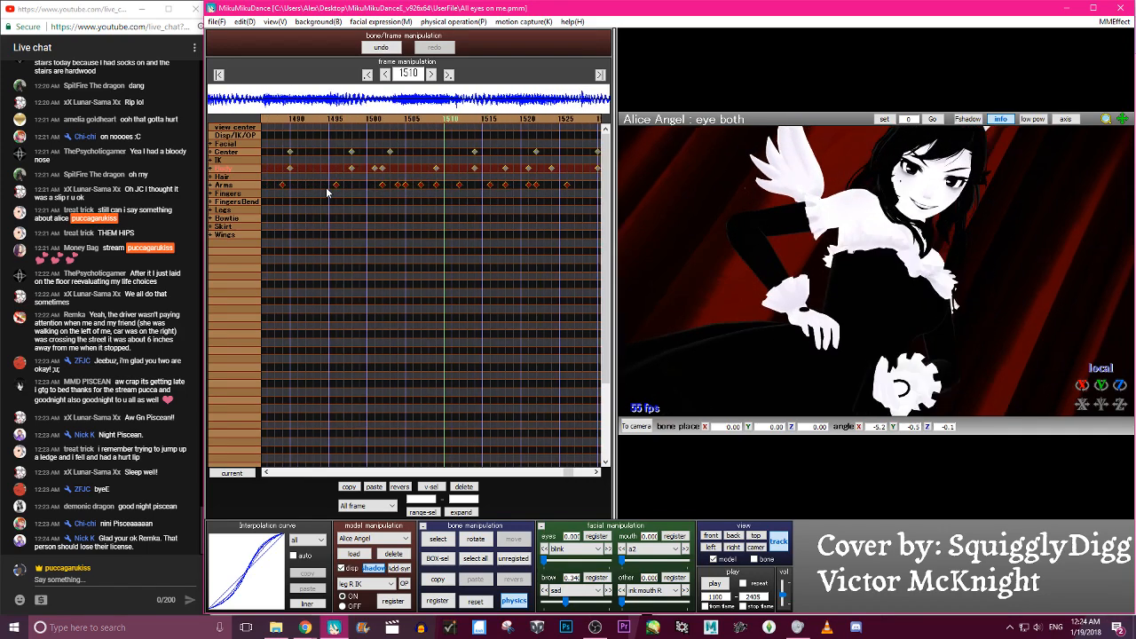
pyautogui.press('Left')
pyautogui.press('Left')
pyautogui.press('Left')
pyautogui.press('Left')
pyautogui.press('Left')
pyautogui.press('Left')
pyautogui.press('Left')
pyautogui.press('Left')
pyautogui.press('Left')
pyautogui.press('Left')
pyautogui.press('Left')
pyautogui.press('Left')
pyautogui.press('Left')
pyautogui.press('Left')
pyautogui.press('Left')
pyautogui.press('Left')
pyautogui.press('Left')
pyautogui.press('Left')
pyautogui.press('Left')
pyautogui.press('Left')
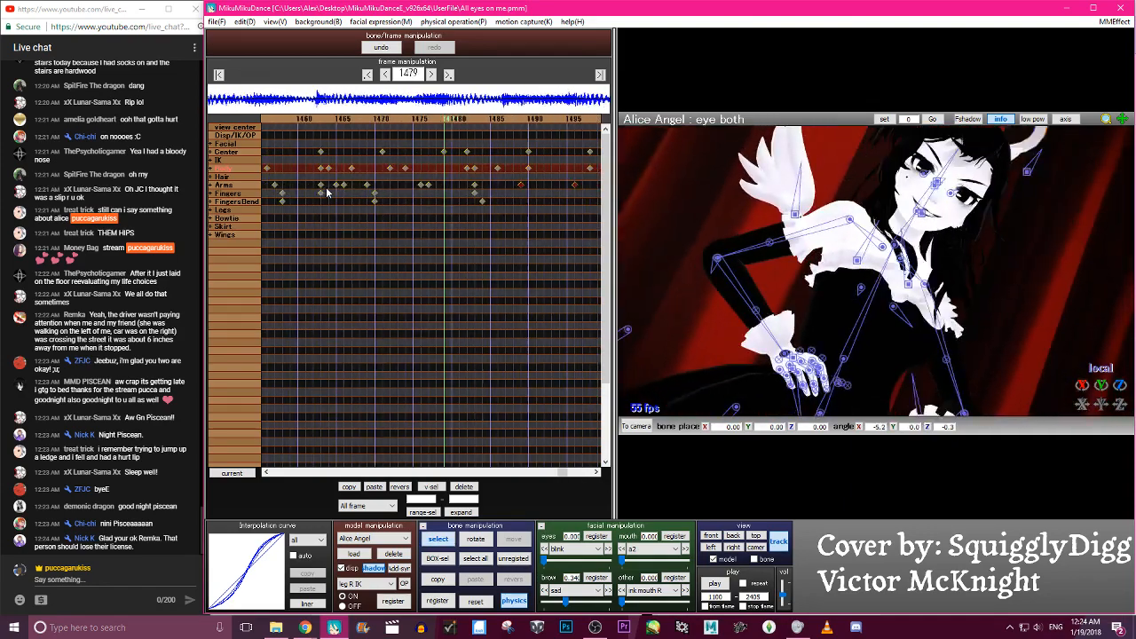
pyautogui.press('Right')
pyautogui.press('Right')
pyautogui.press('Right')
pyautogui.press('Right')
pyautogui.press('Right')
pyautogui.press('Right')
pyautogui.press('Right')
pyautogui.press('Right')
pyautogui.press('Right')
pyautogui.press('Right')
pyautogui.press('Right')
pyautogui.press('Right')
pyautogui.press('Right')
pyautogui.press('Right')
pyautogui.press('Right')
pyautogui.press('Right')
pyautogui.press('Right')
pyautogui.press('Right')
pyautogui.press('Right')
pyautogui.press('Right')
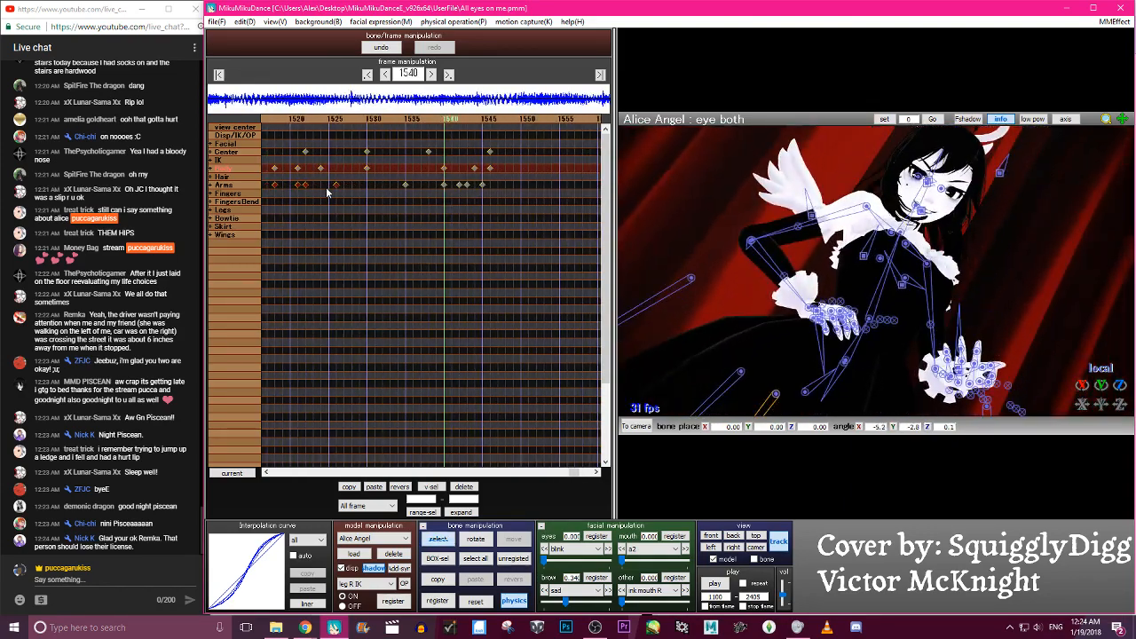
# Play the dance from frame 1100 through about frame 1550 to review the arm timing, and stop playback
pyautogui.press('c')
pyautogui.click(719, 585)
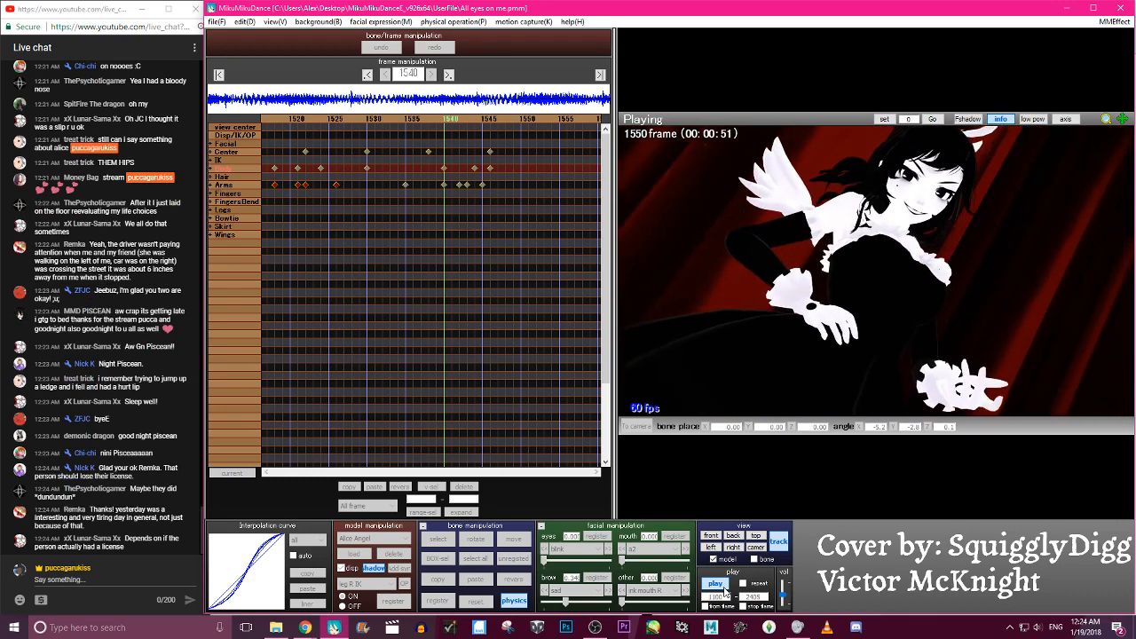
pyautogui.click(721, 587)
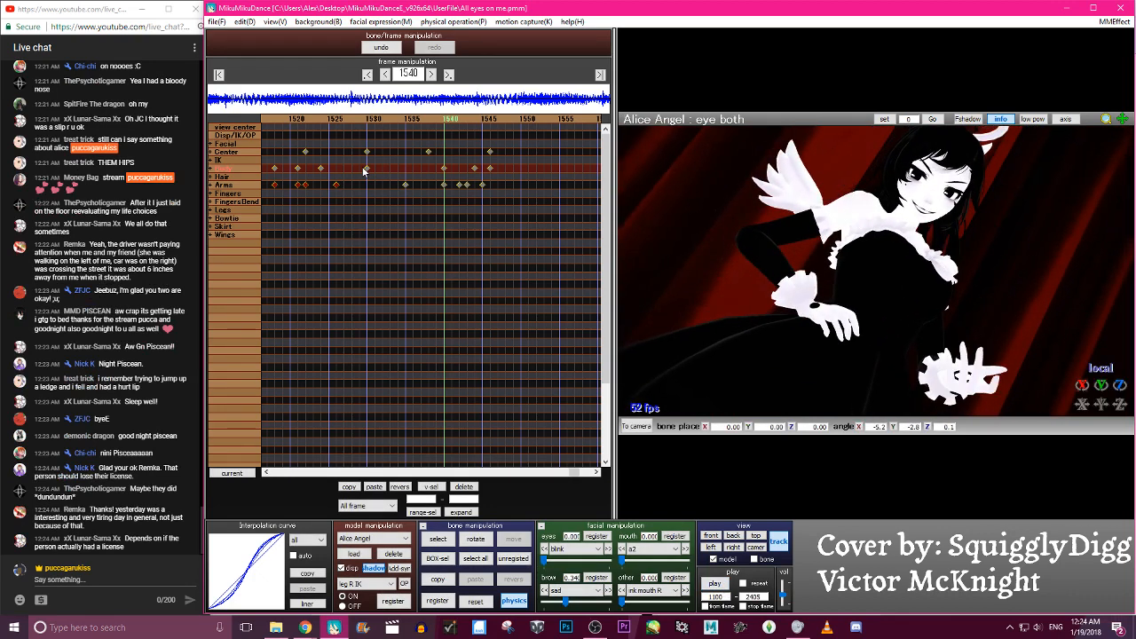
# Save the All eyes on me project and briefly check the OBS window
pyautogui.click(218, 22)
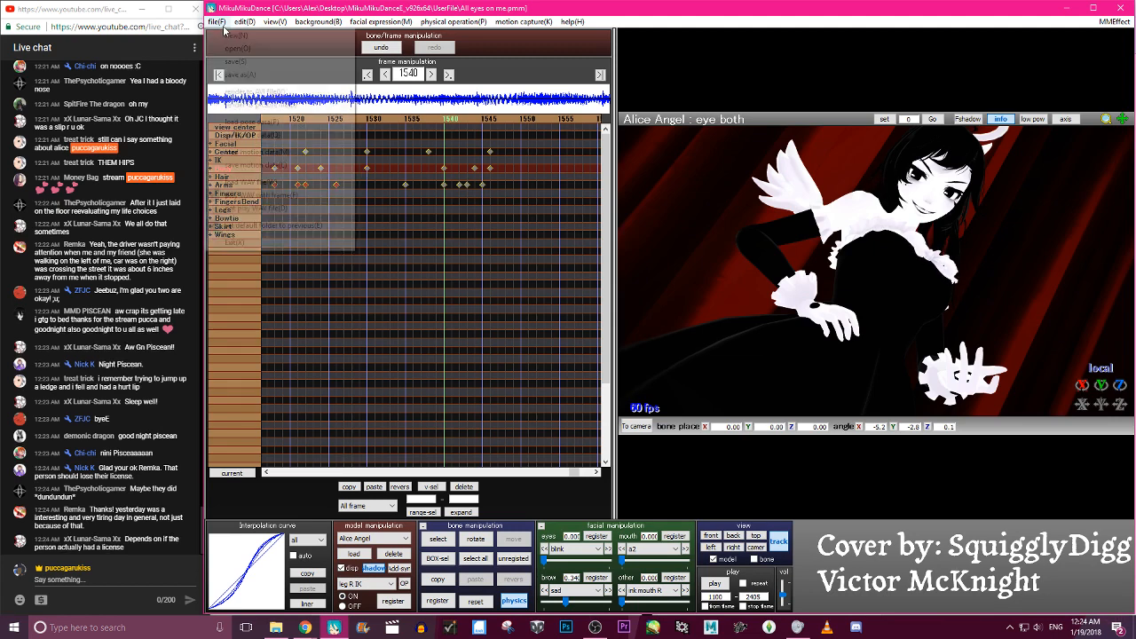
pyautogui.click(244, 64)
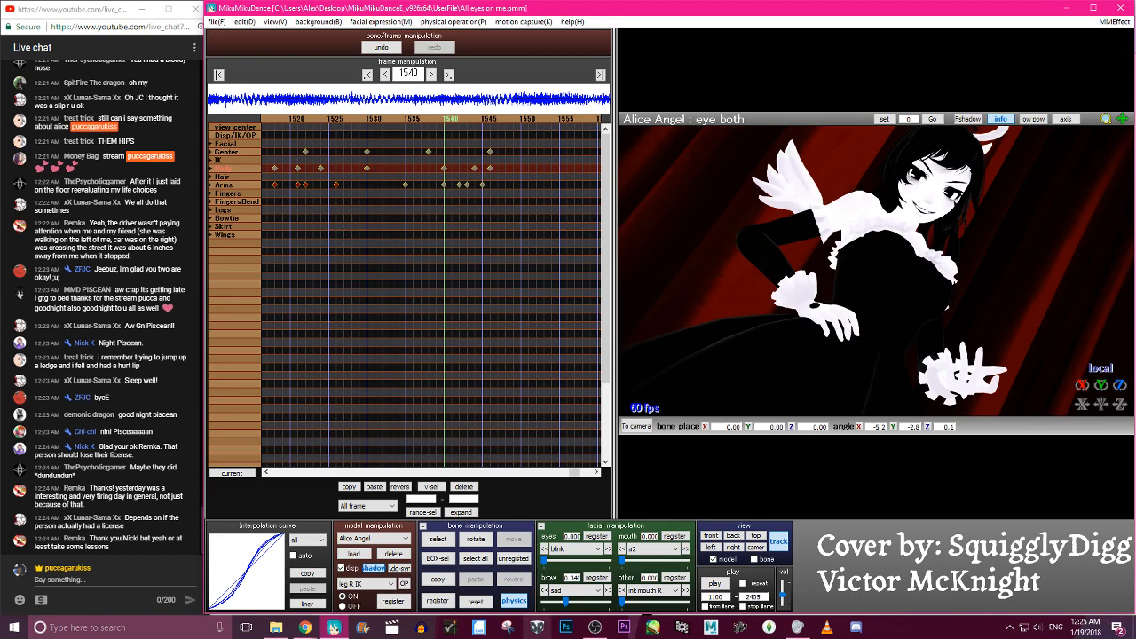
pyautogui.click(595, 628)
pyautogui.click(595, 628)
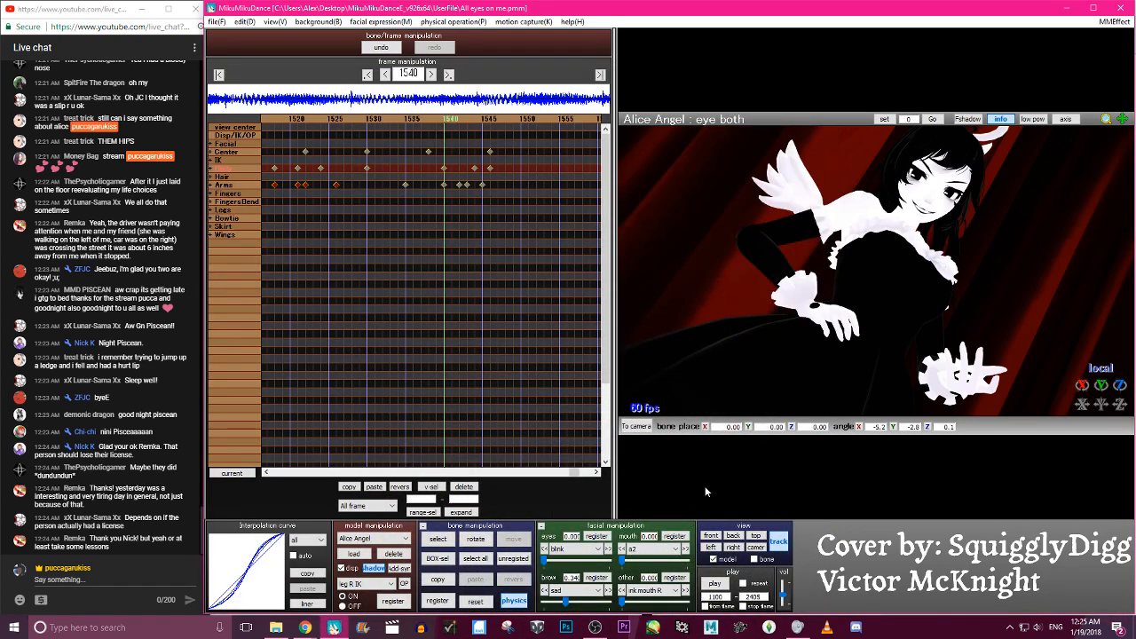
# Replay the dance from frame 1100 through about frame 1679 and stop playback
pyautogui.click(715, 583)
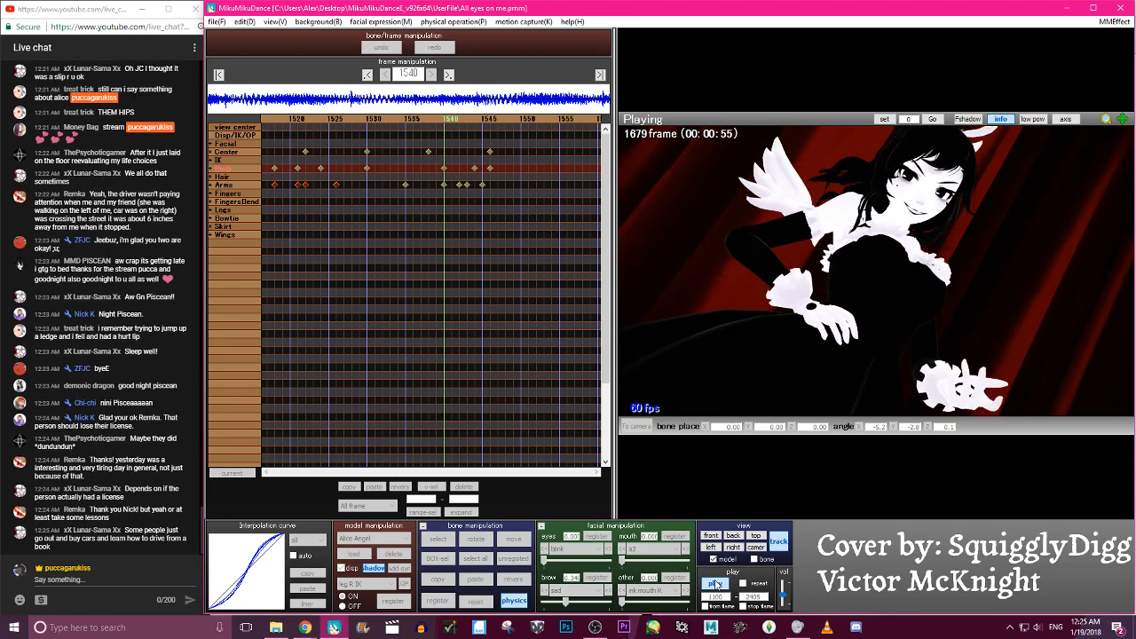
pyautogui.click(715, 584)
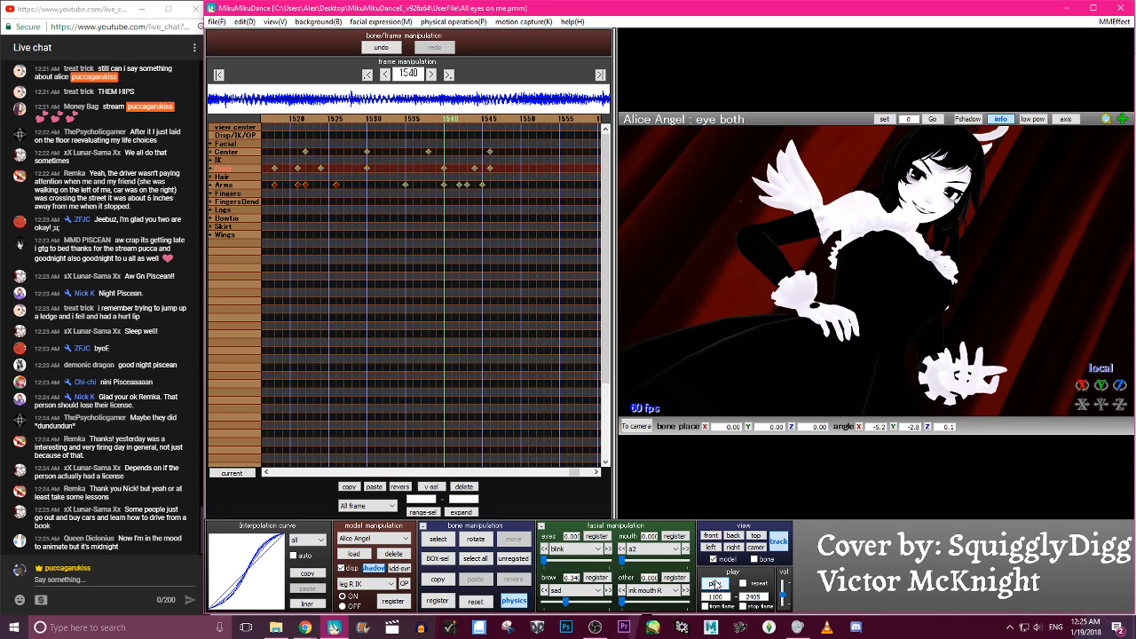
# Save the All eyes on me project again and switch to OBS
pyautogui.click(219, 22)
pyautogui.click(233, 61)
pyautogui.click(595, 626)
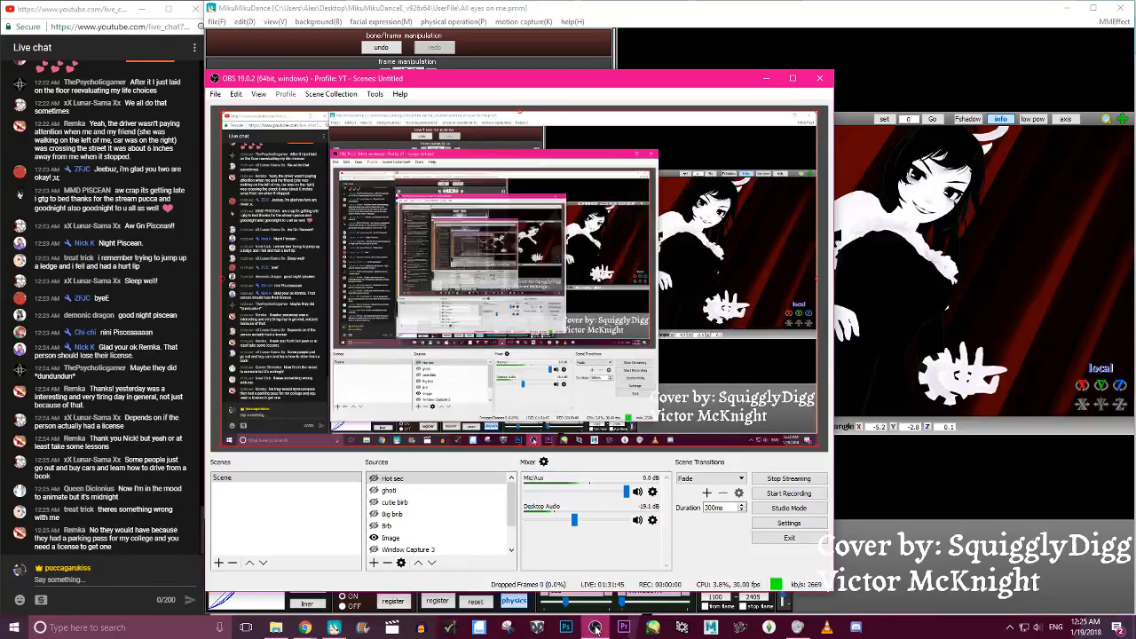
pyautogui.click(1126, 387)
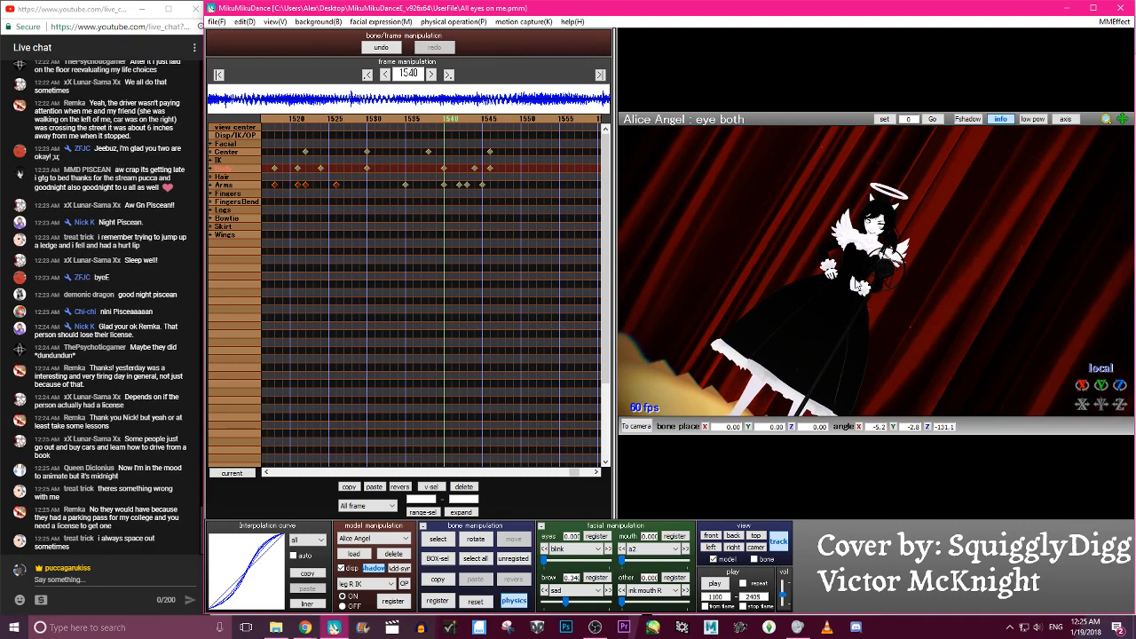
pyautogui.moveTo(1121, 387); pyautogui.dragTo(949, 239)
pyautogui.press('p')
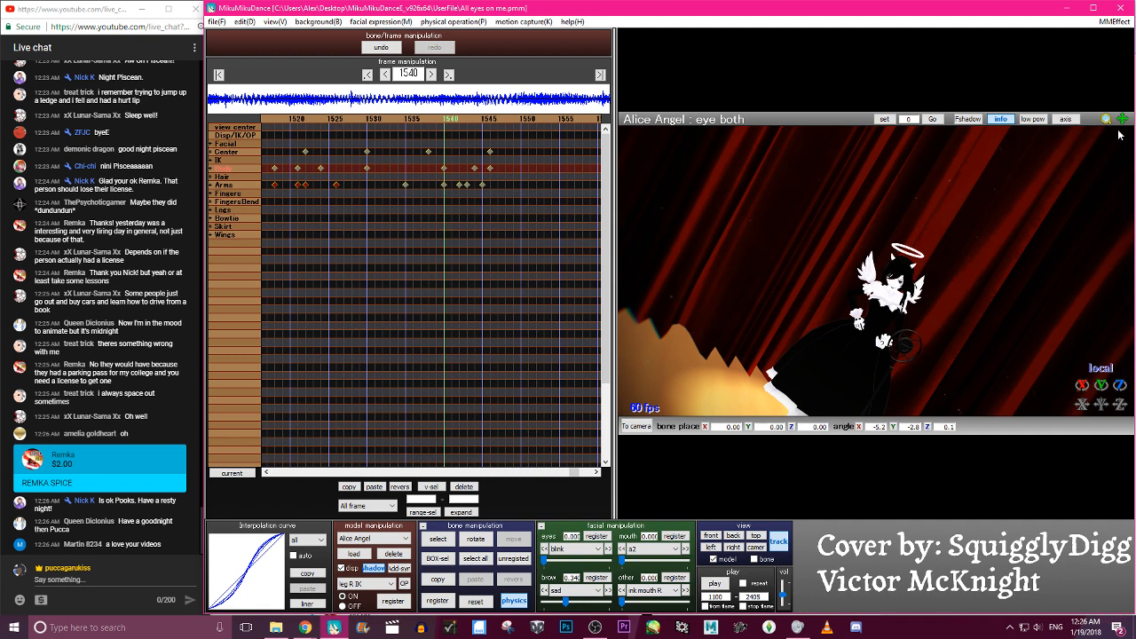
# Go to frame 1537, save the project with Alice Angel's upper body and halo in view, and switch to OBS
pyautogui.click(424, 123)
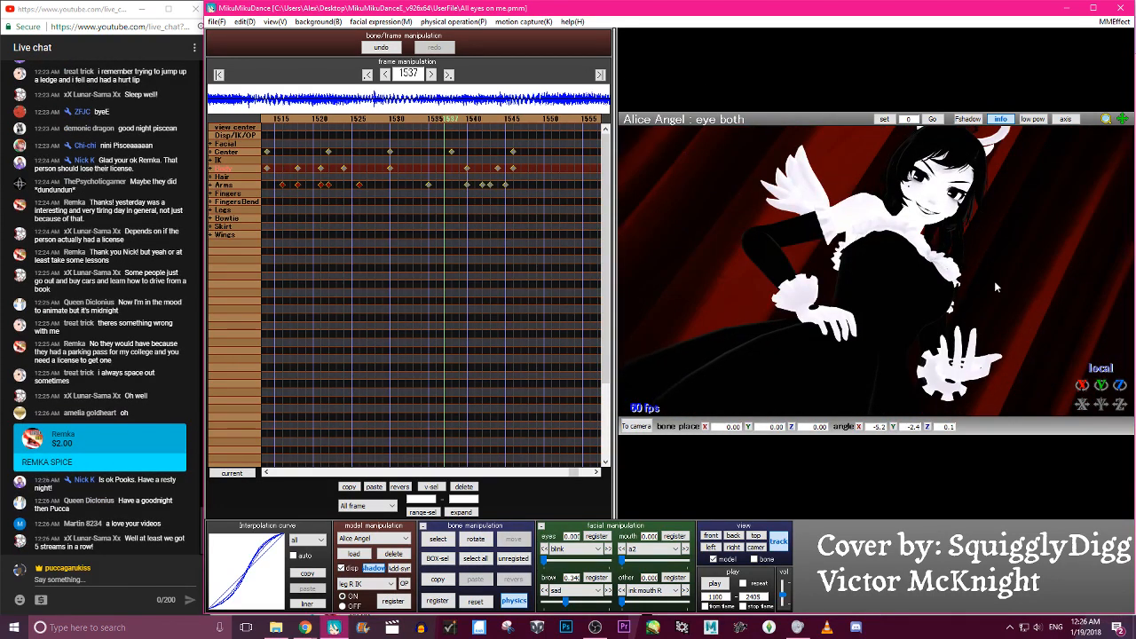
pyautogui.scroll(-3, 994, 282)
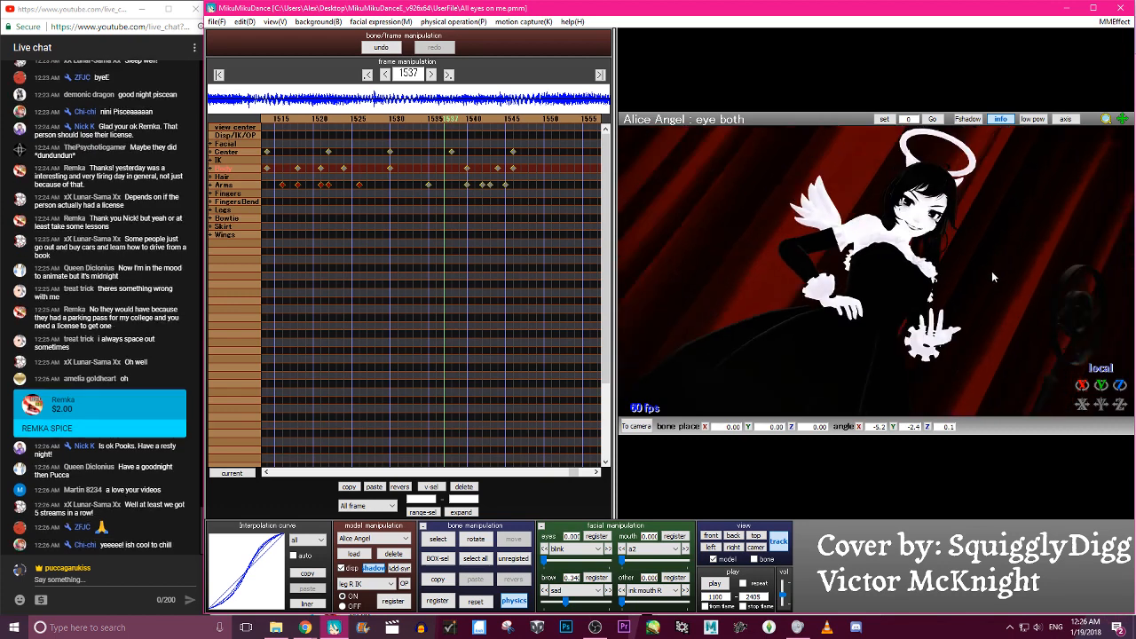
pyautogui.click(219, 21)
pyautogui.click(232, 60)
pyautogui.click(595, 627)
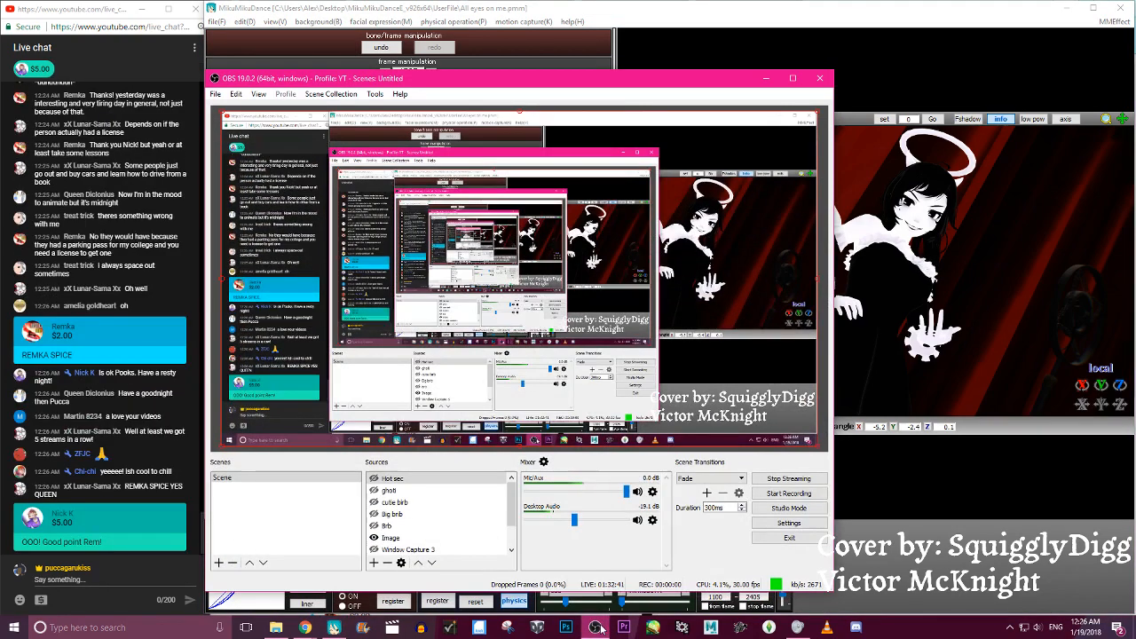